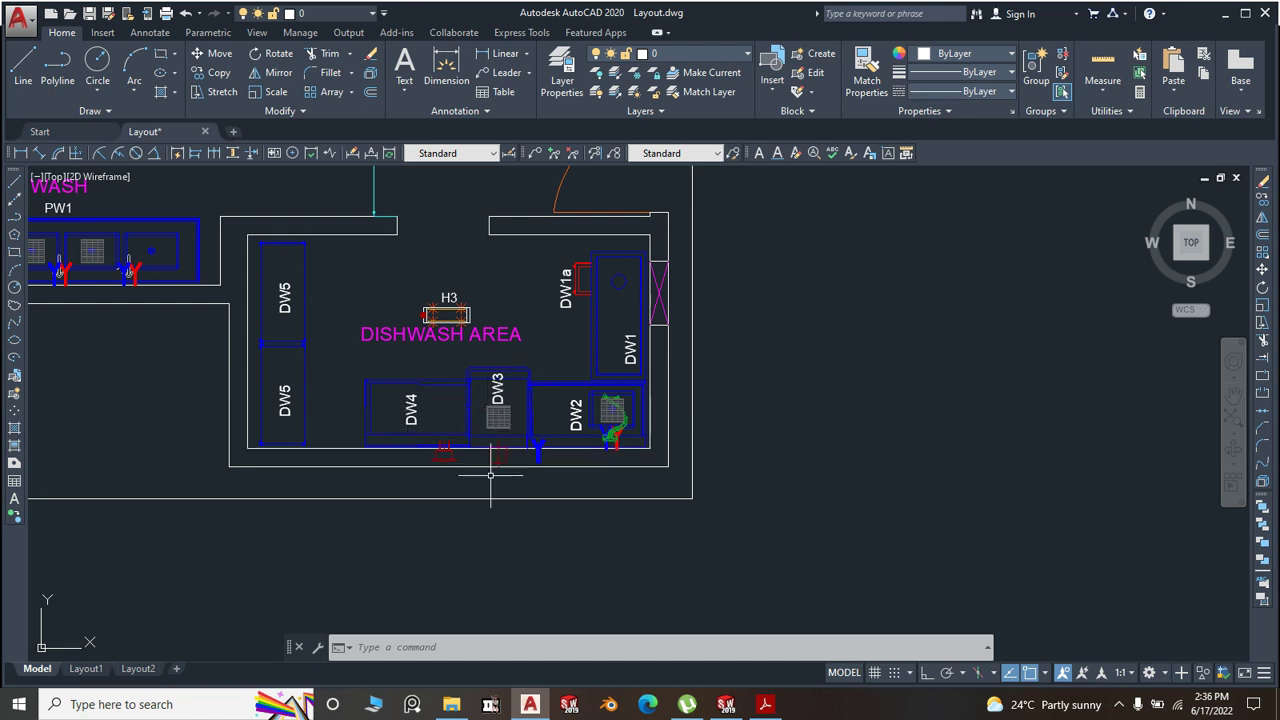
- Switch to Adobe Reader and examine the dimensions in the Run Out Table drawing
mouse_move(765, 704)
click(740, 603)
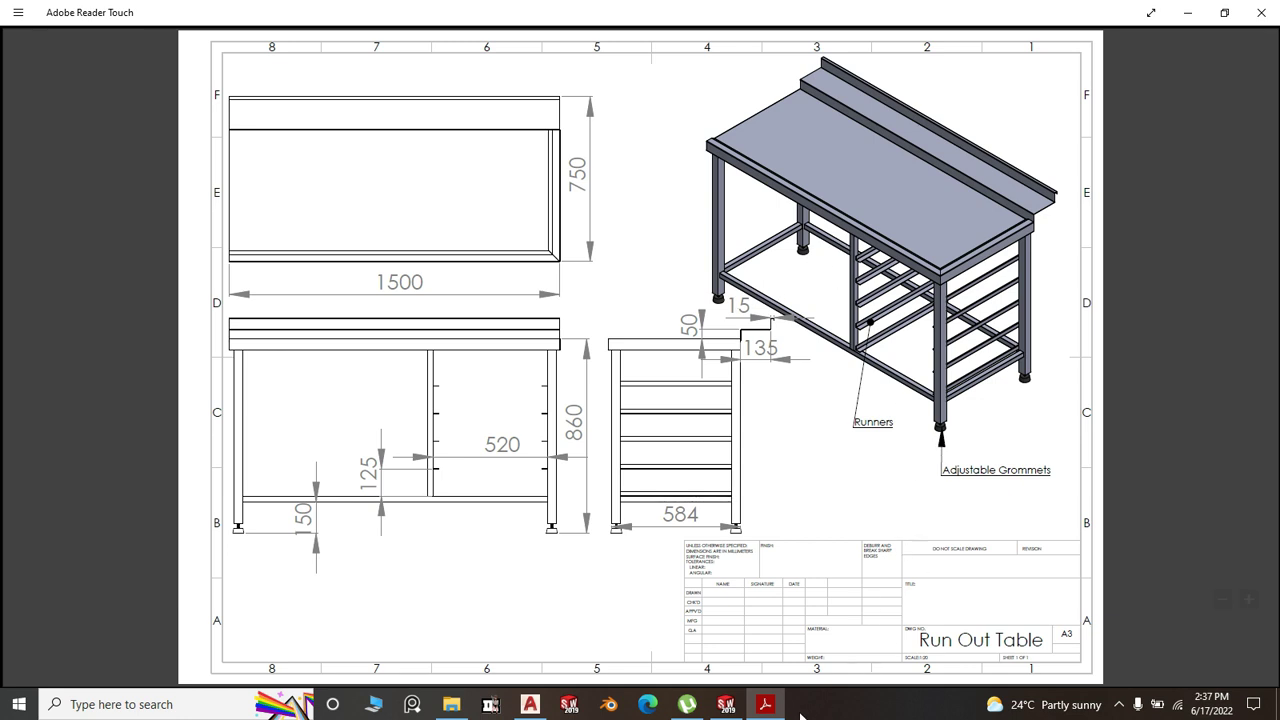
- Switch to SOLIDWORKS and create a new part document from the Part2 template
mouse_move(727, 708)
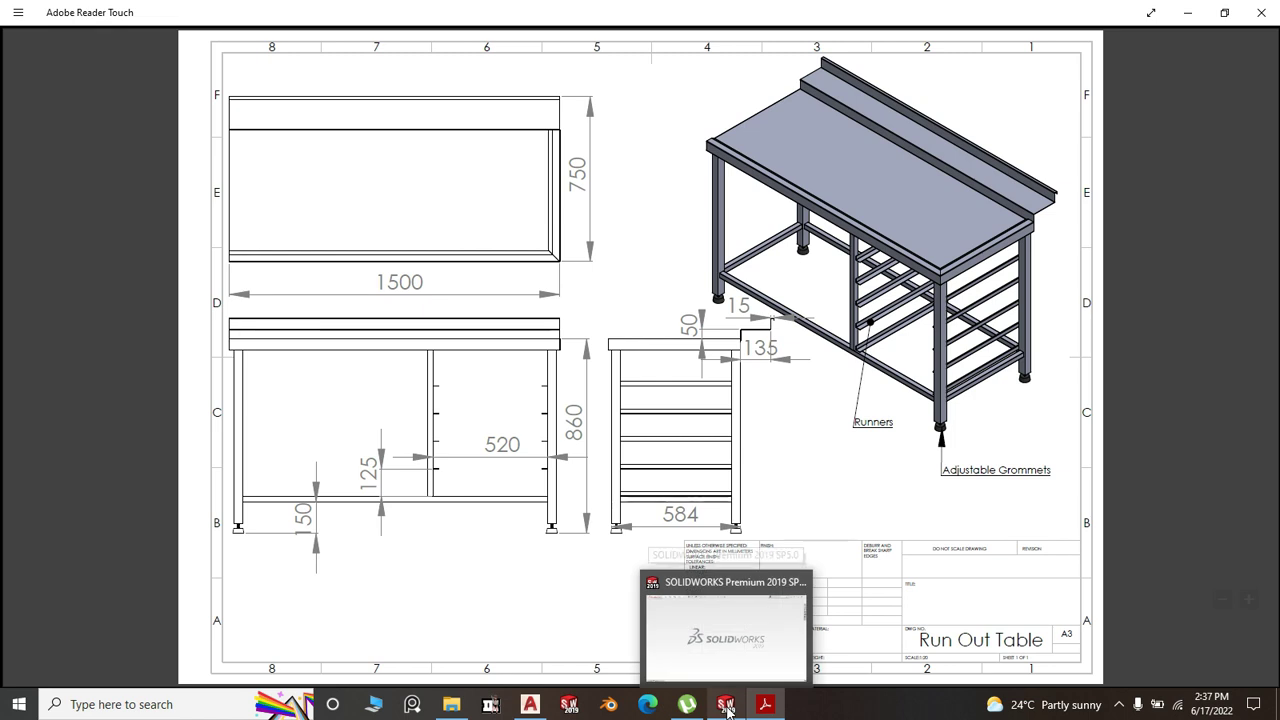
click(727, 706)
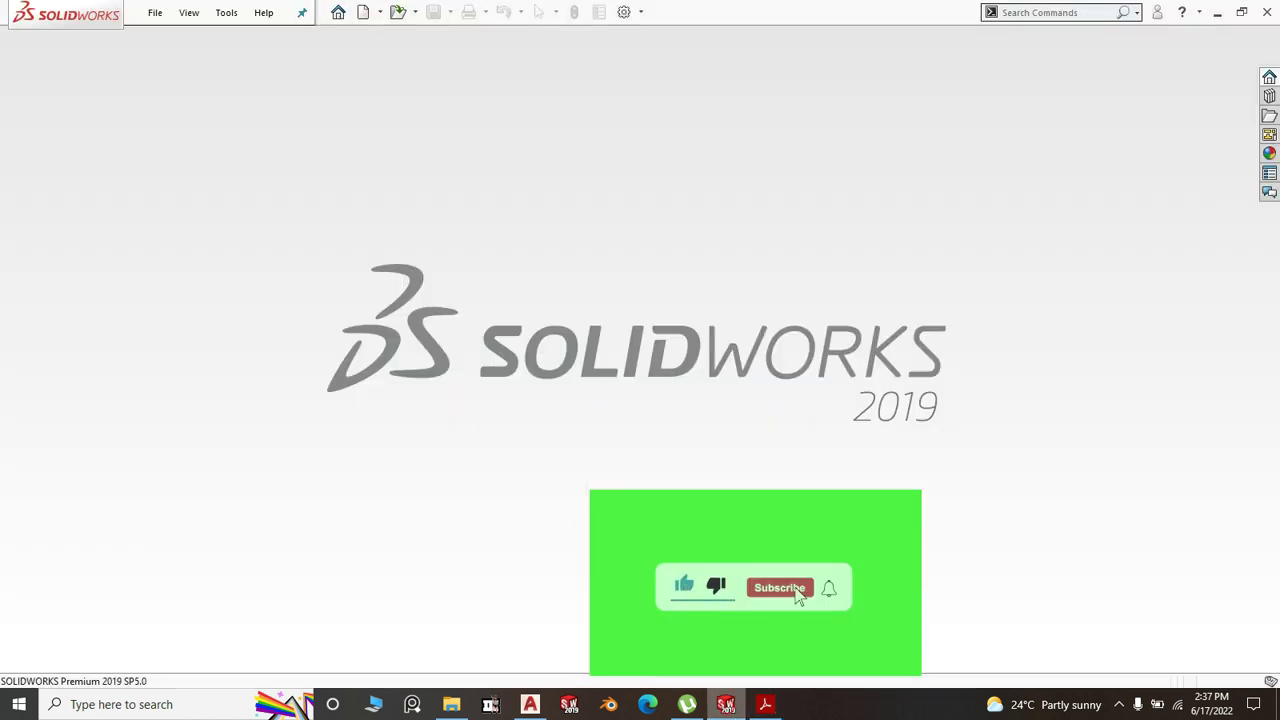
click(155, 13)
click(181, 37)
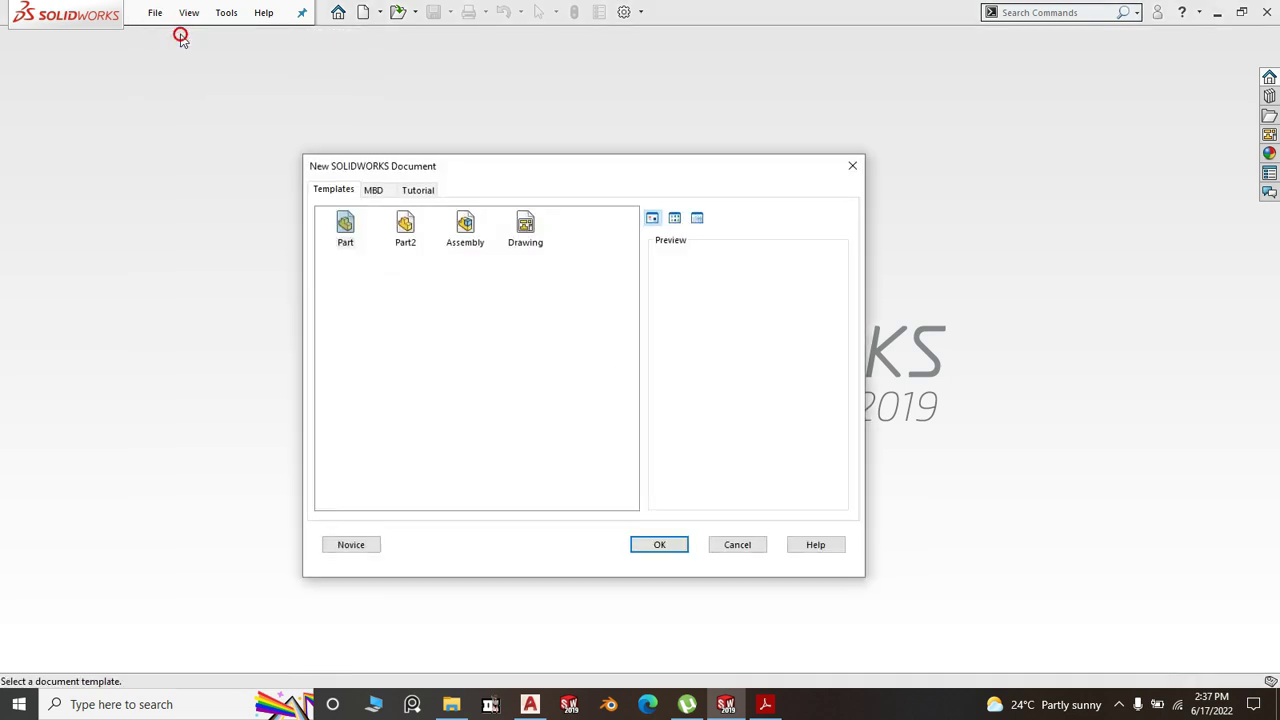
click(410, 232)
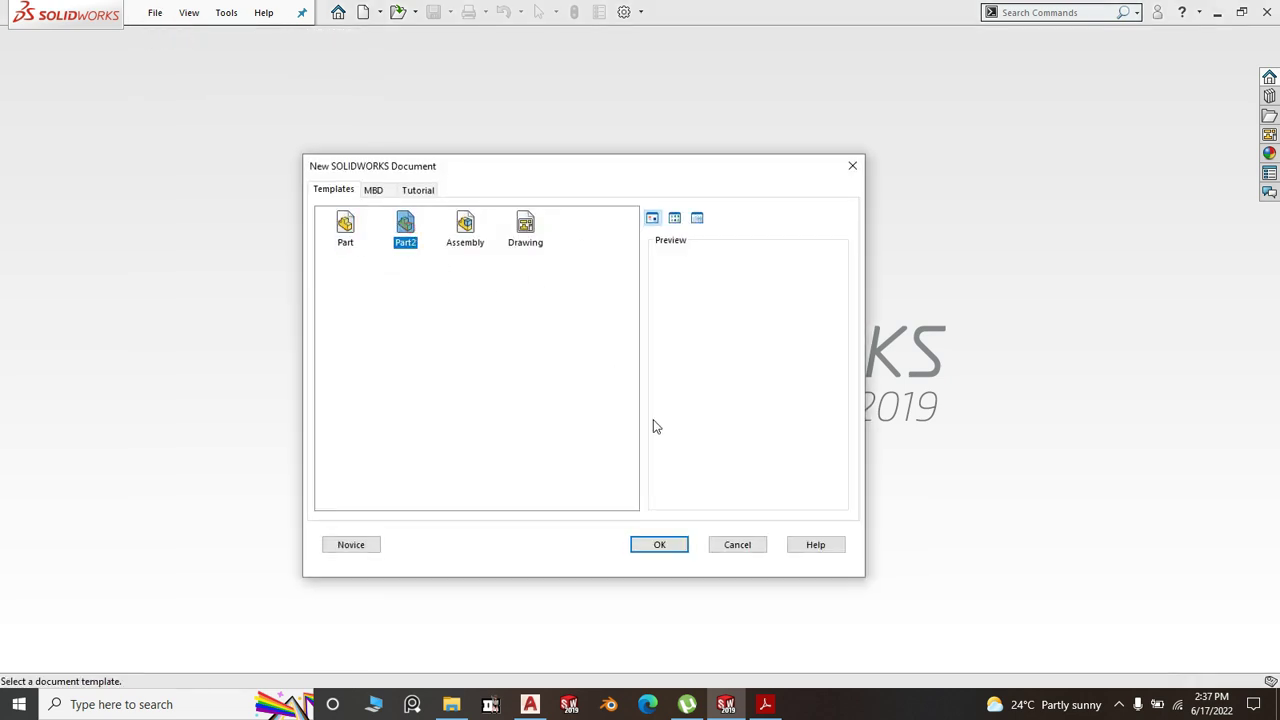
click(670, 549)
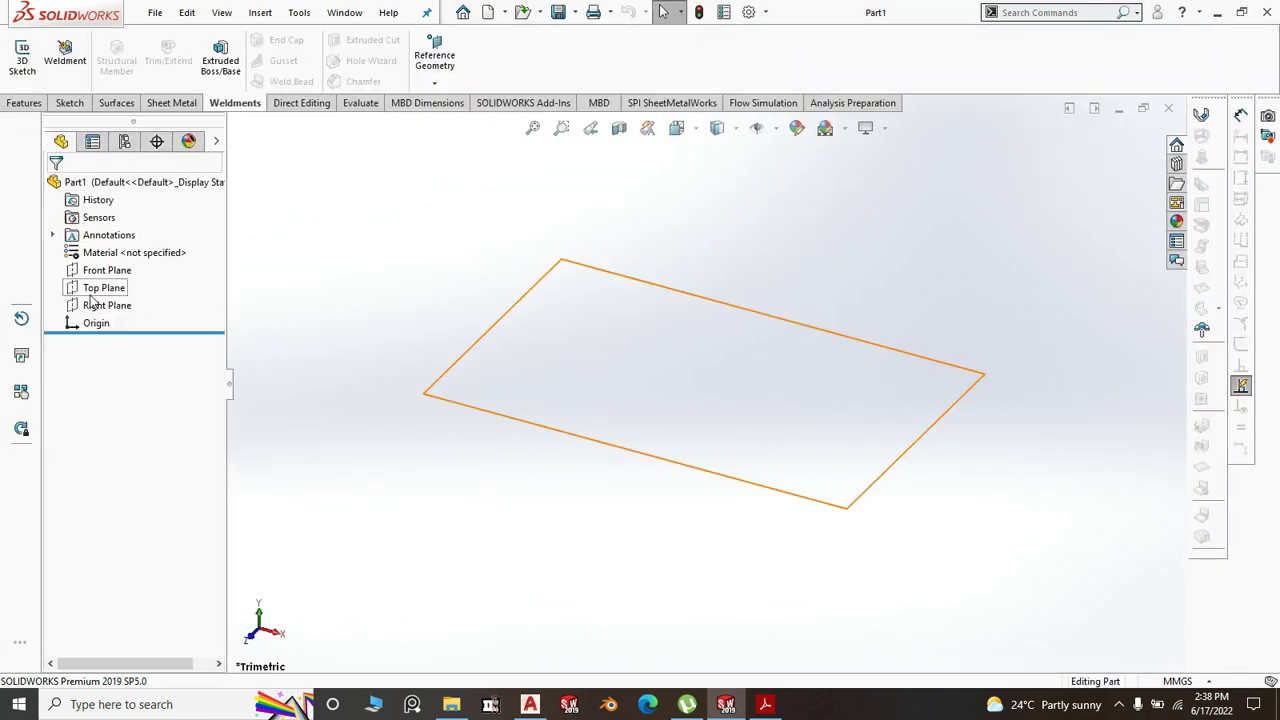
- Start a sketch on the Top Plane and draw a center rectangle about 187 by 112 mm from the origin
click(96, 289)
click(110, 261)
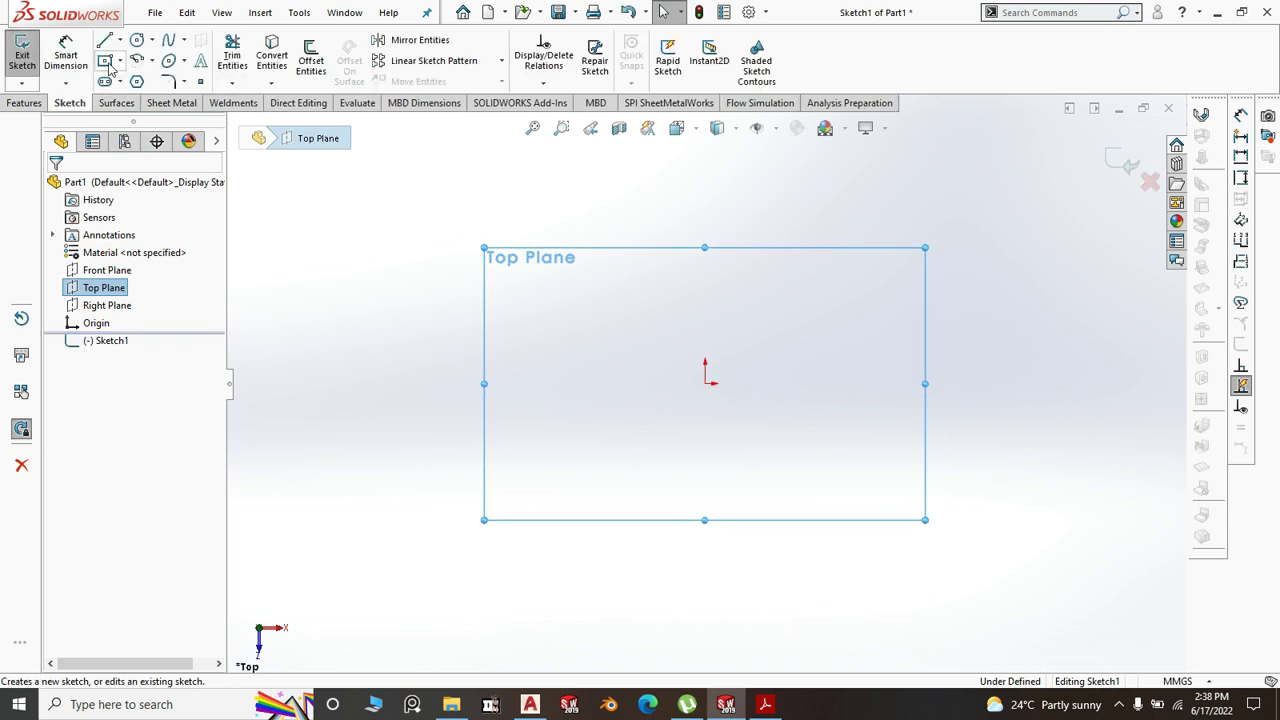
click(119, 62)
click(140, 100)
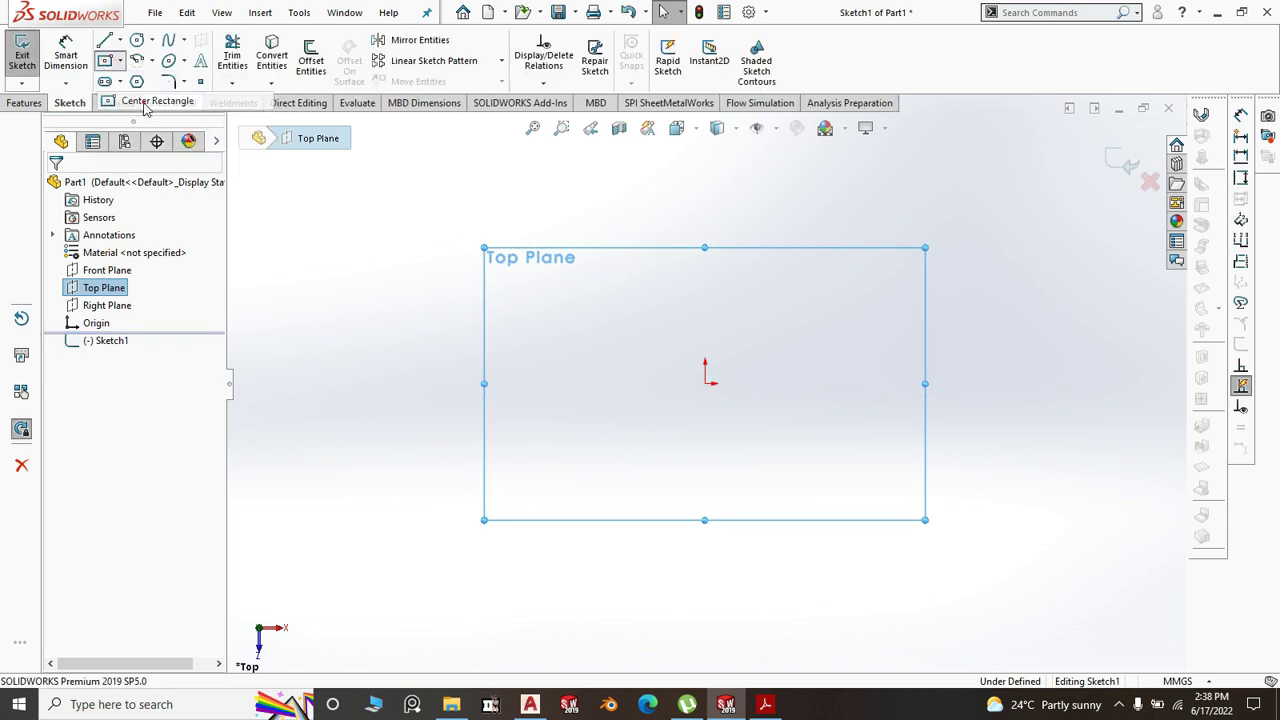
click(705, 383)
click(937, 522)
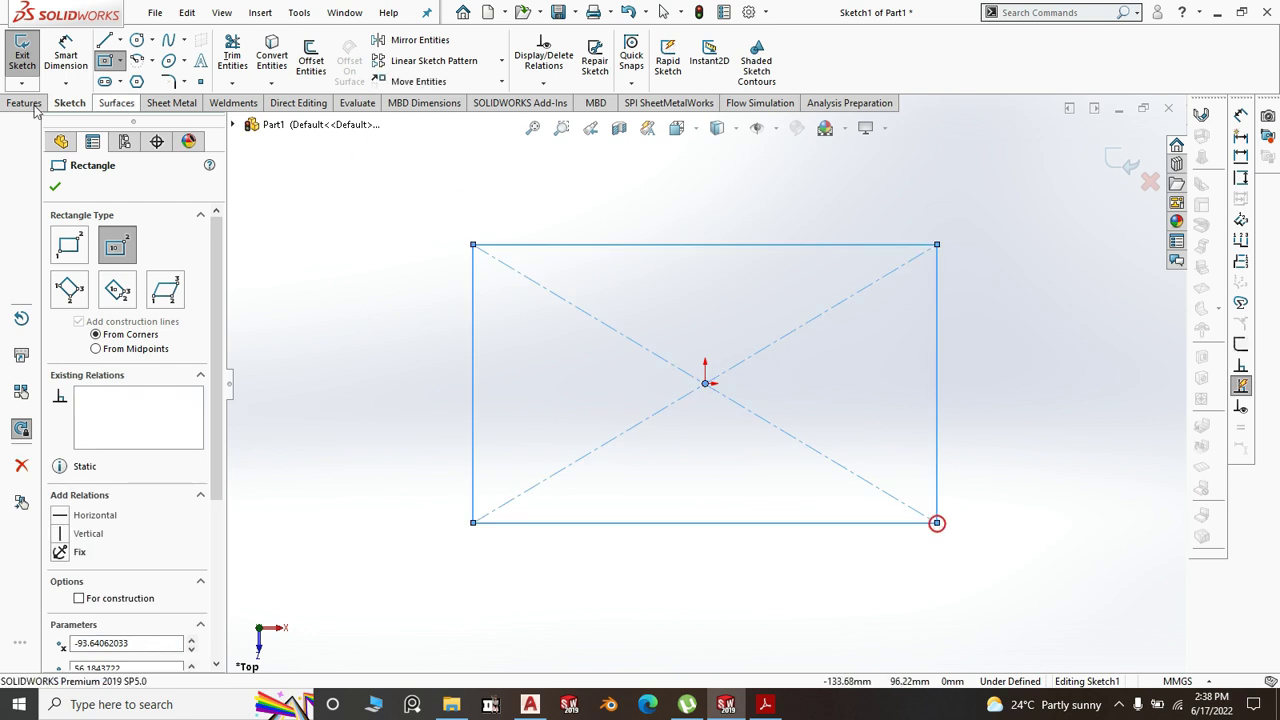
- Dimension the rectangle's upper horizontal edge to 1500 mm
click(65, 60)
click(705, 245)
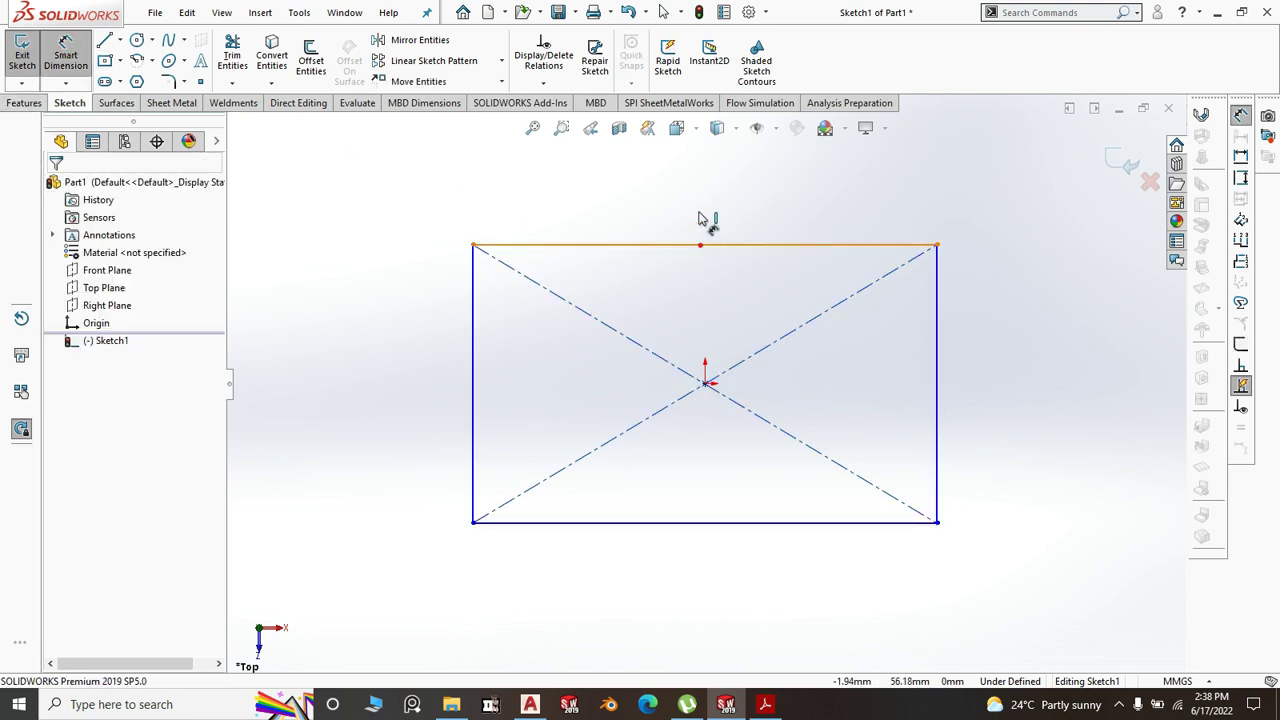
click(707, 193)
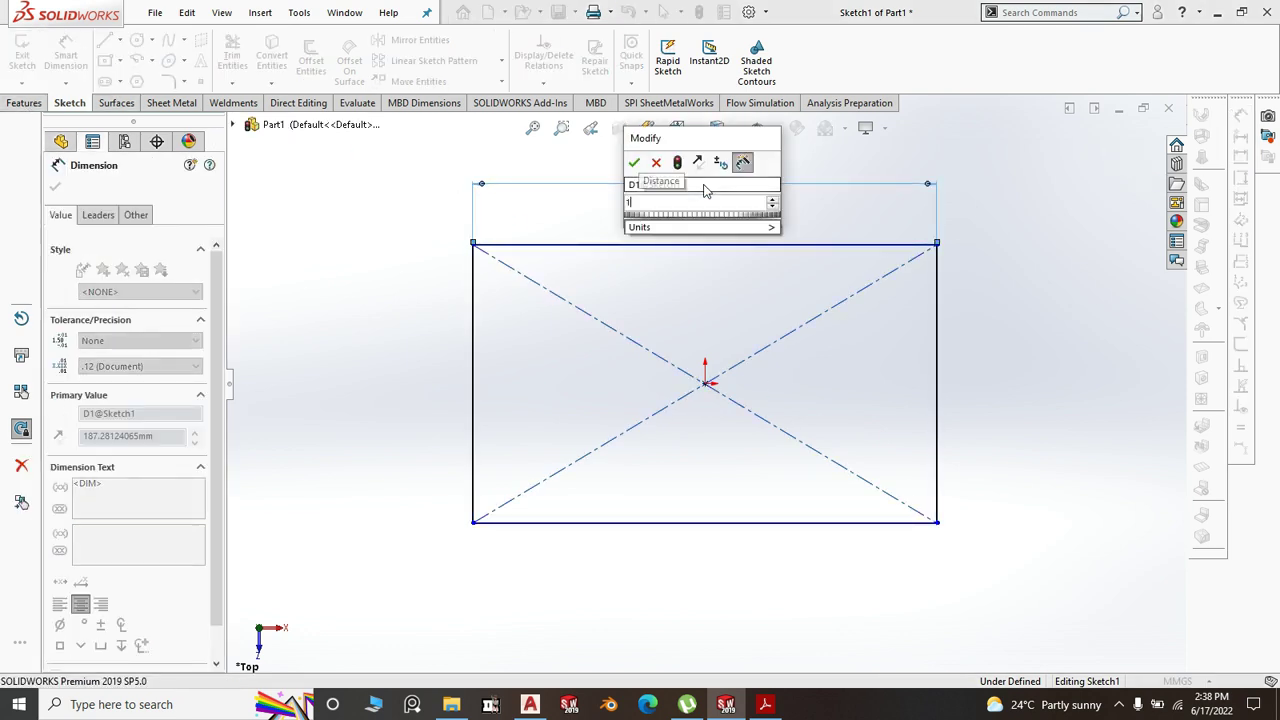
text(1500)
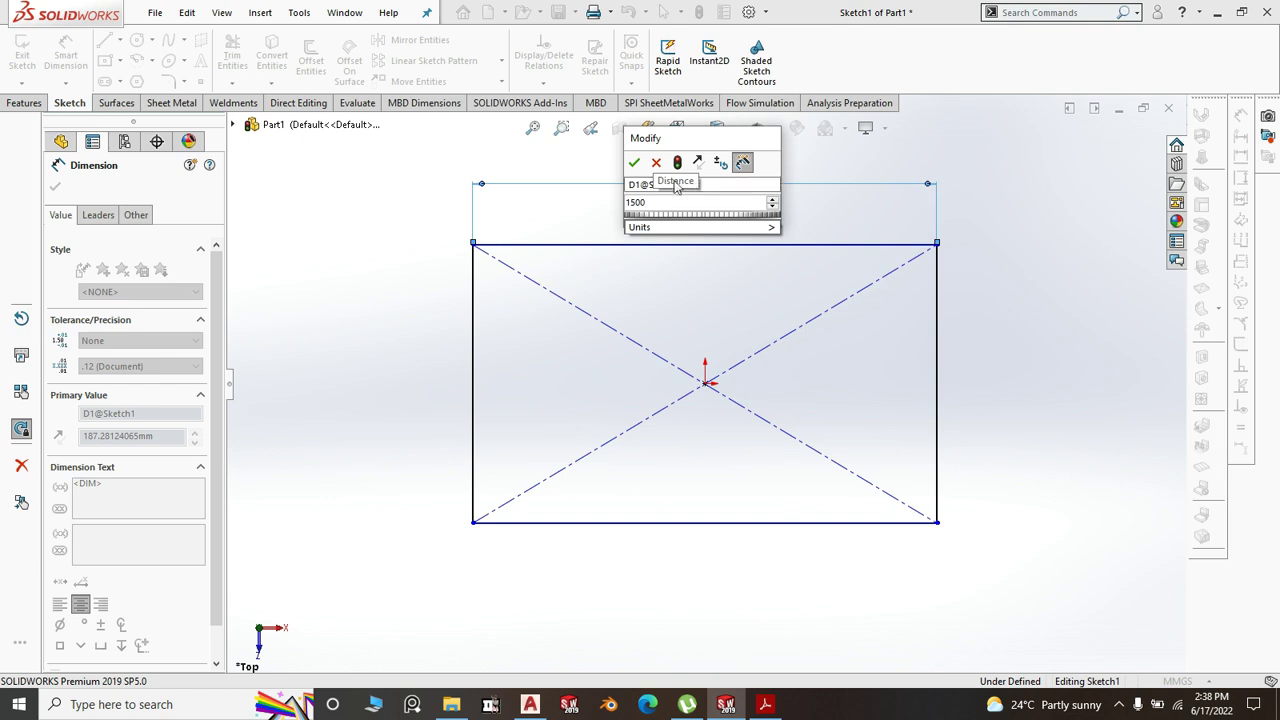
click(634, 162)
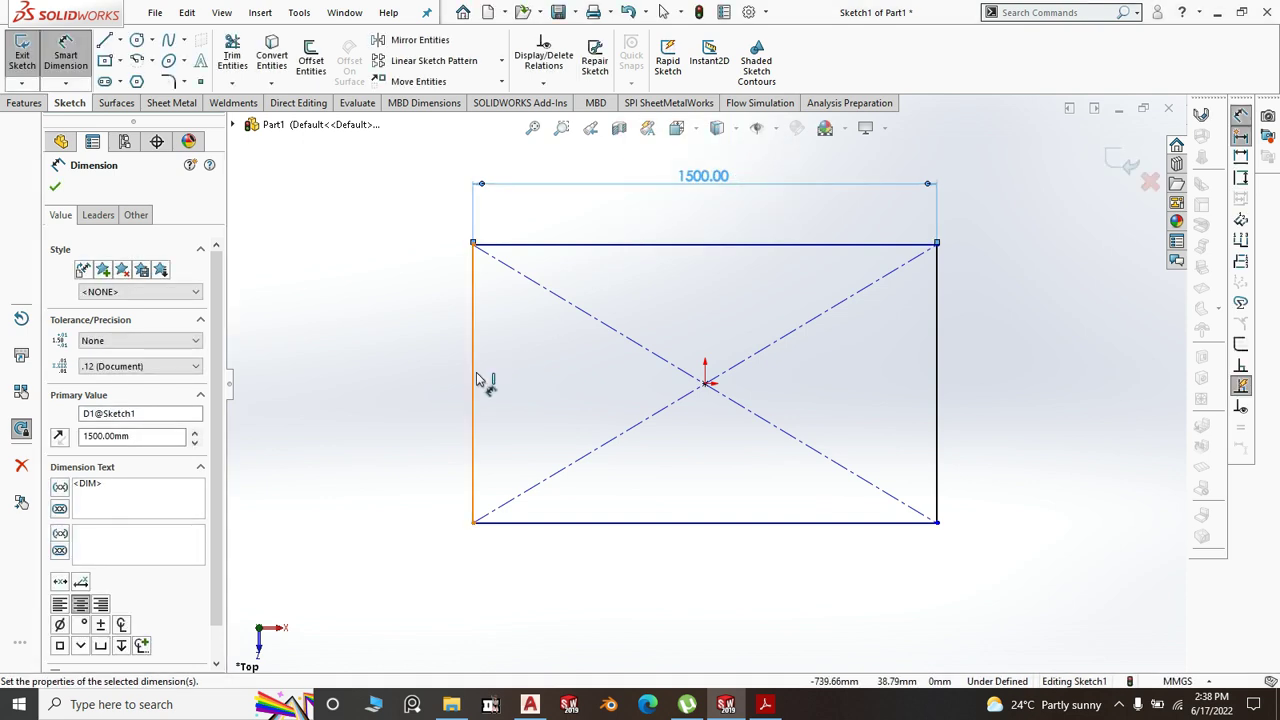
- Dimension the rectangle's vertical side to 750 mm and finish dimensioning
click(476, 375)
click(416, 375)
click(427, 384)
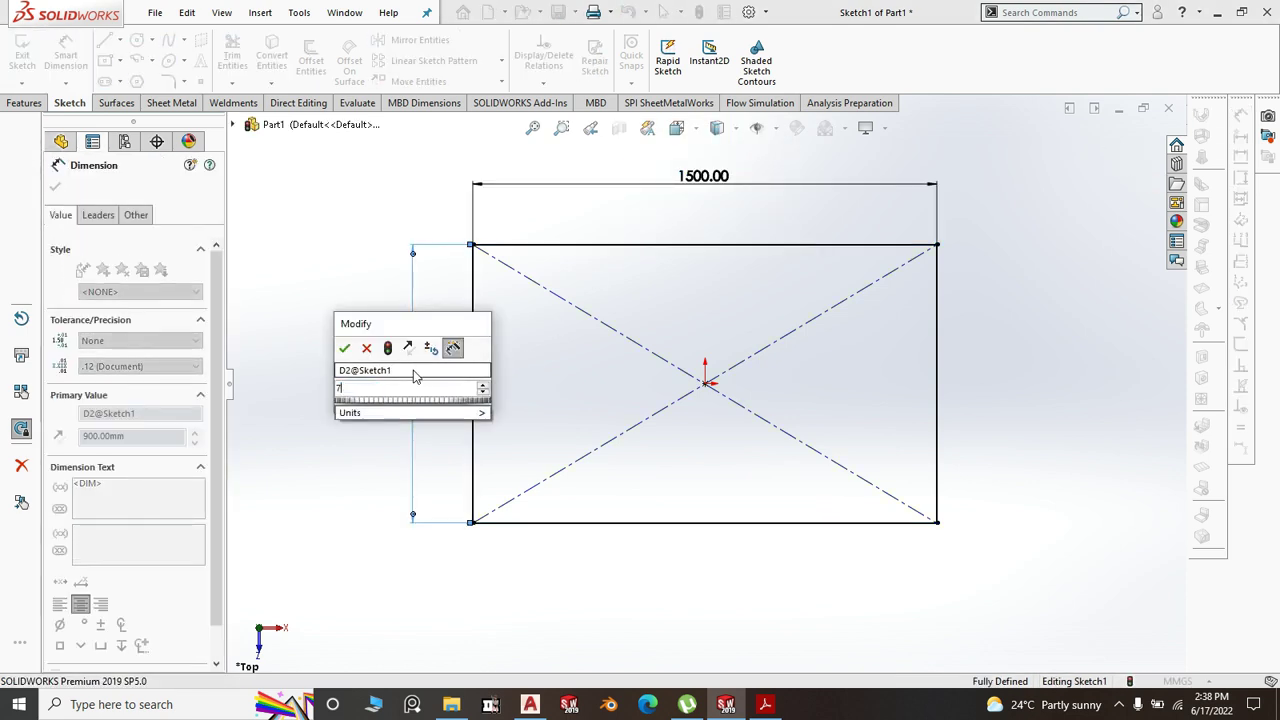
text(750)
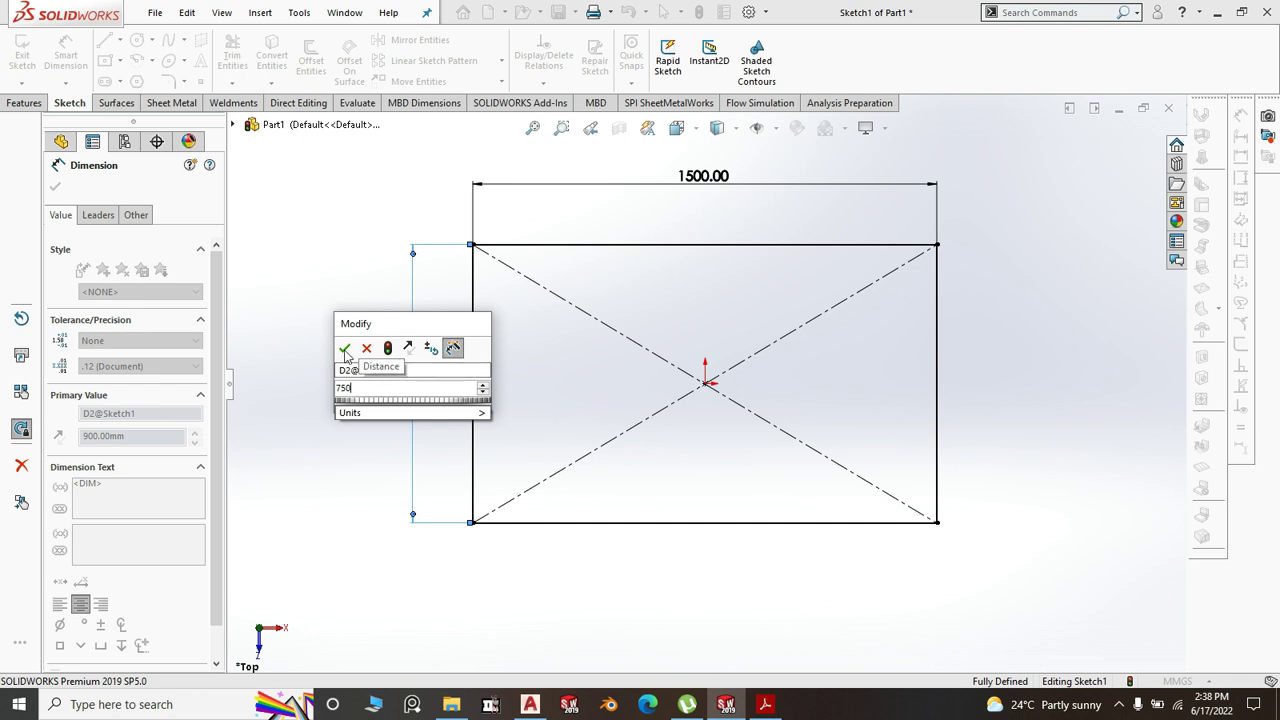
click(345, 348)
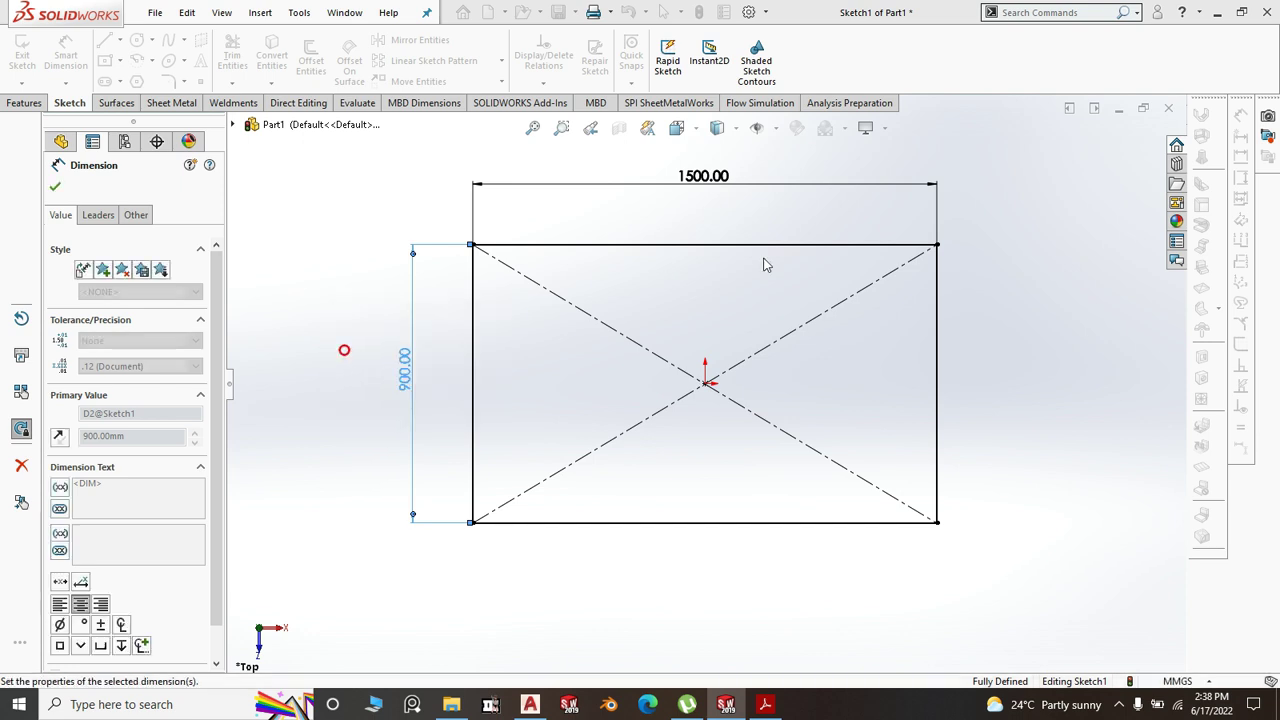
click(55, 187)
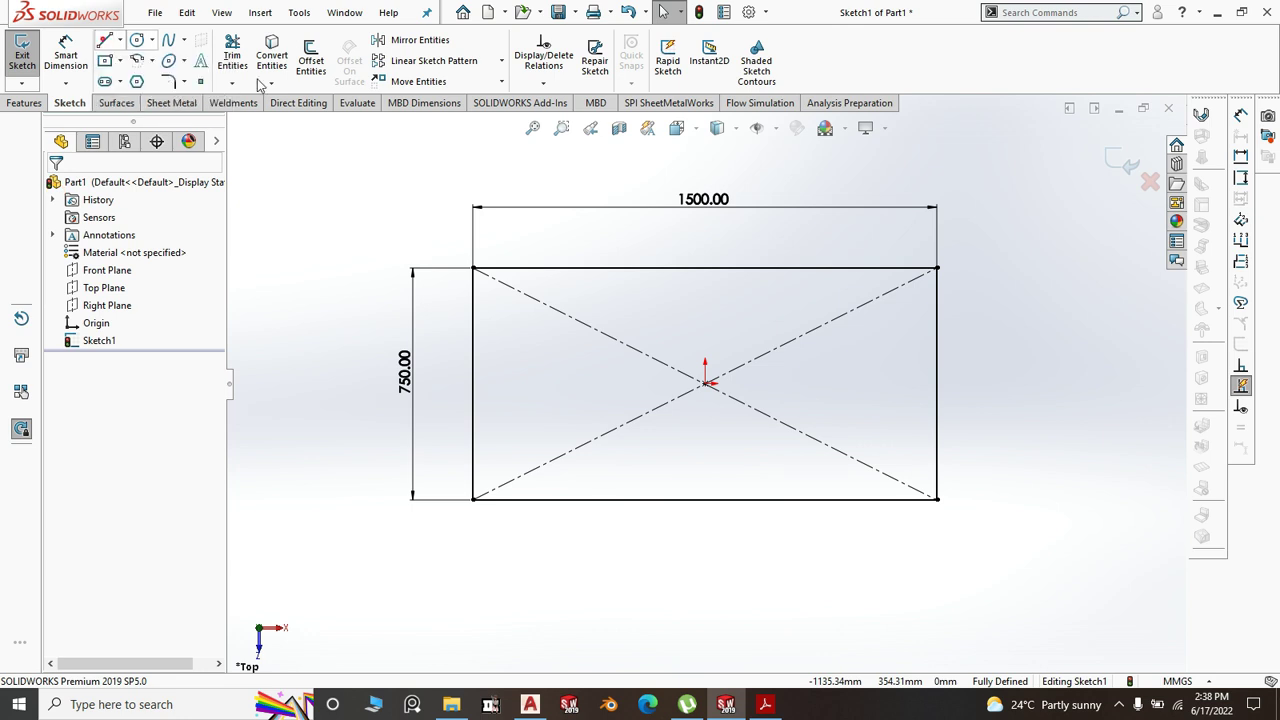
- Draw a horizontal line across the full width of the rectangle, about 163 mm below its upper edge
mouse_move(103, 44)
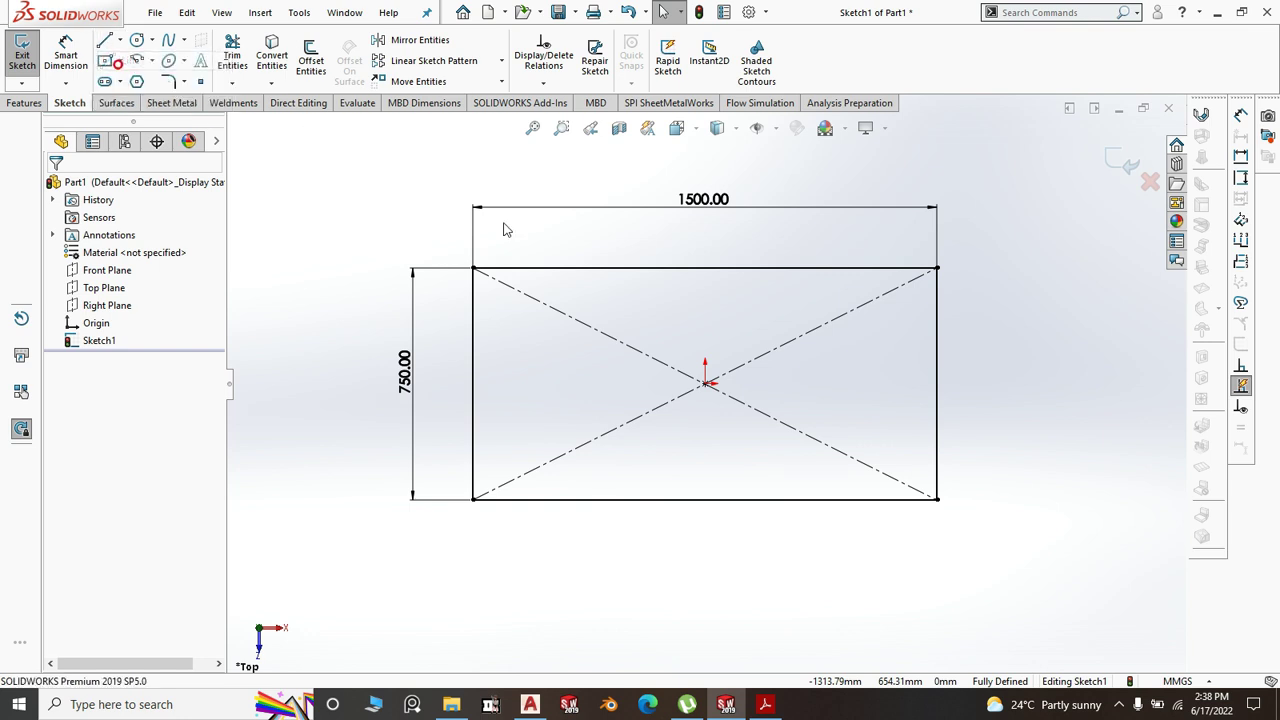
key(l)
click(475, 319)
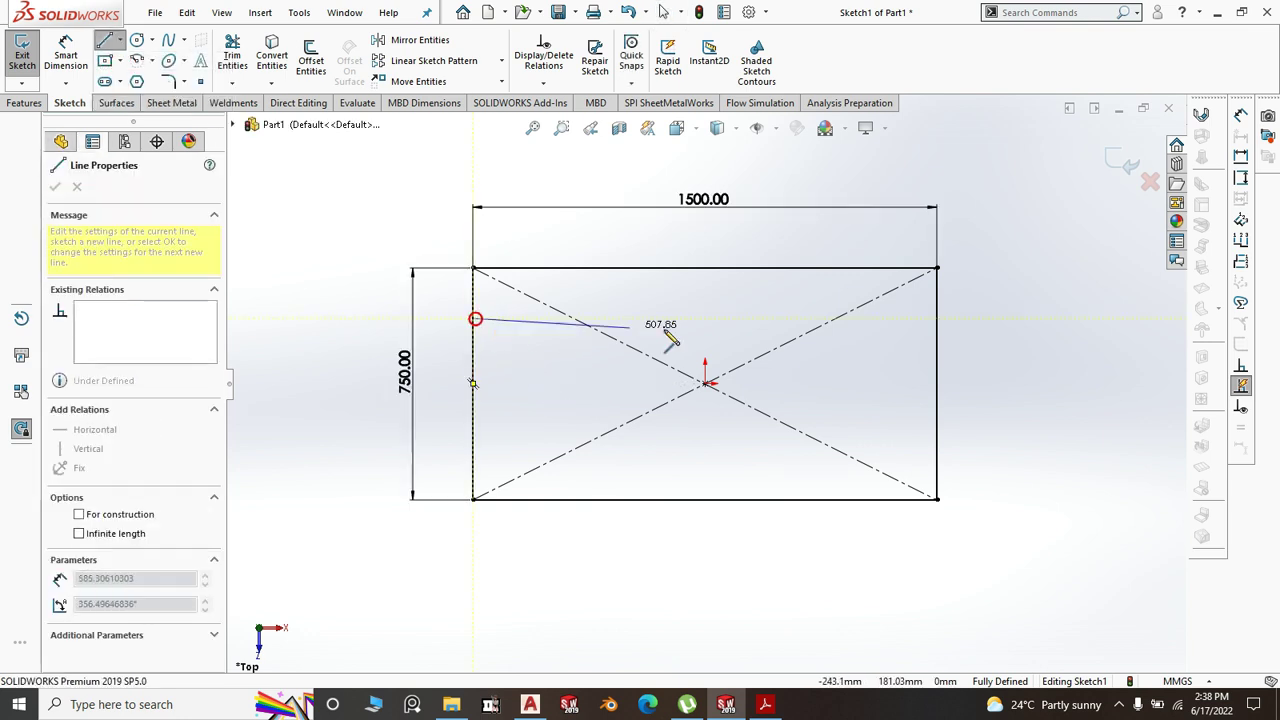
click(937, 318)
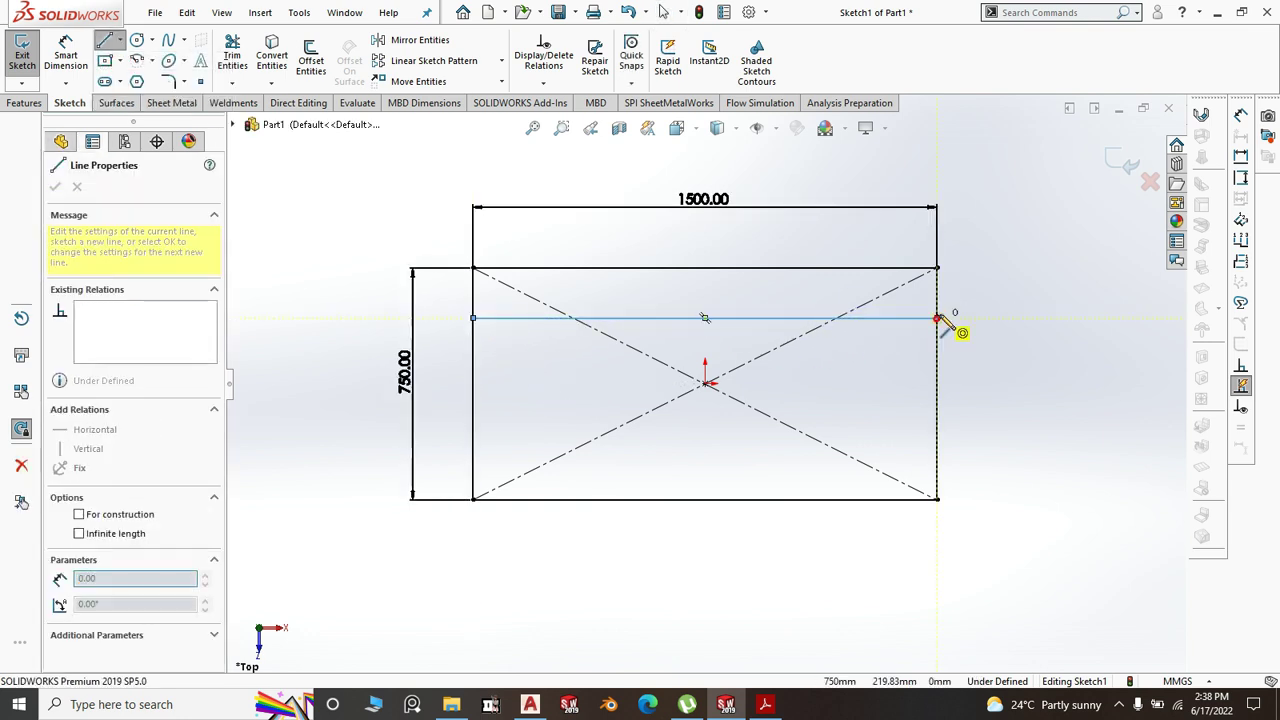
right_click(990, 302)
click(1043, 309)
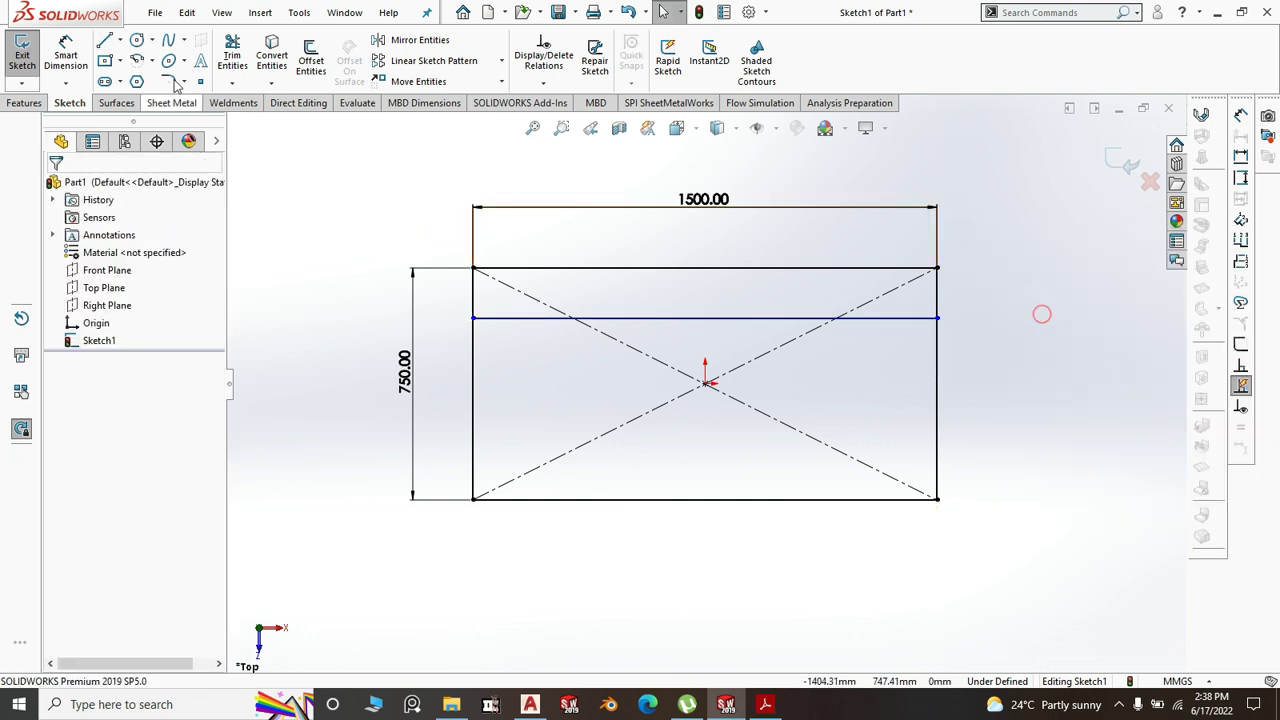
- Draw a second full-width horizontal line midway between the rectangle's upper edge and the first inner line
click(119, 40)
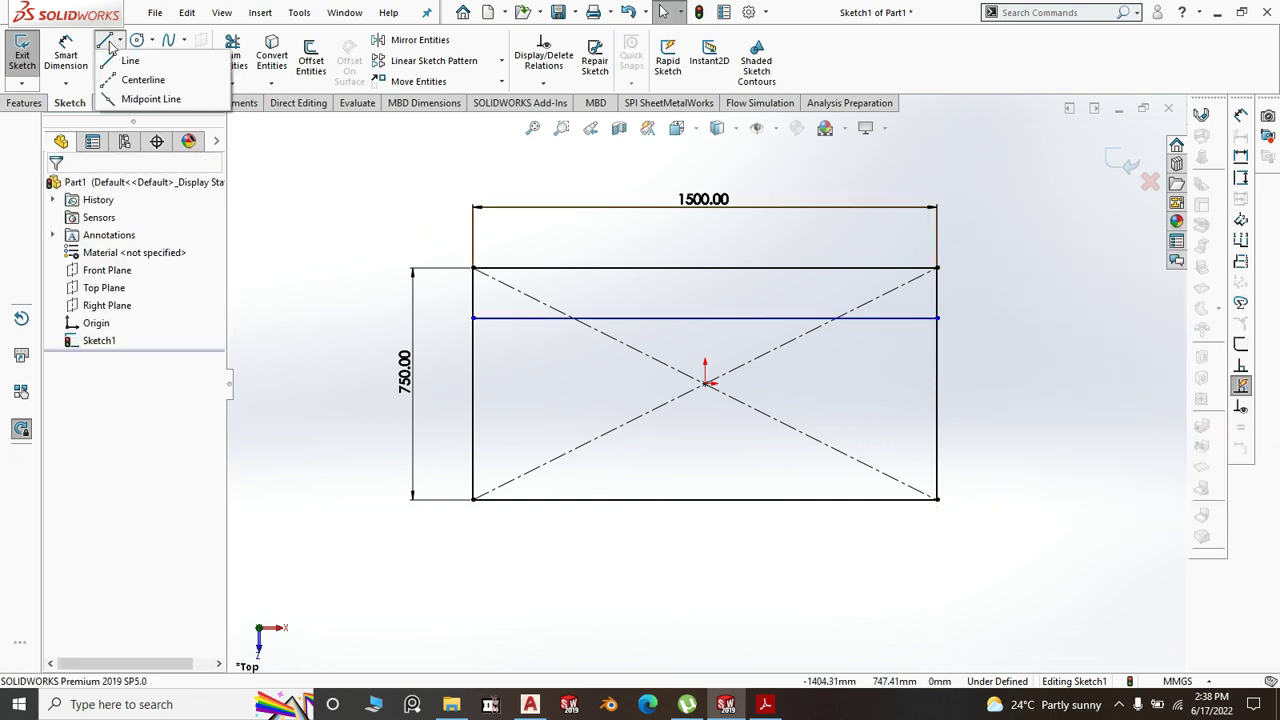
click(143, 80)
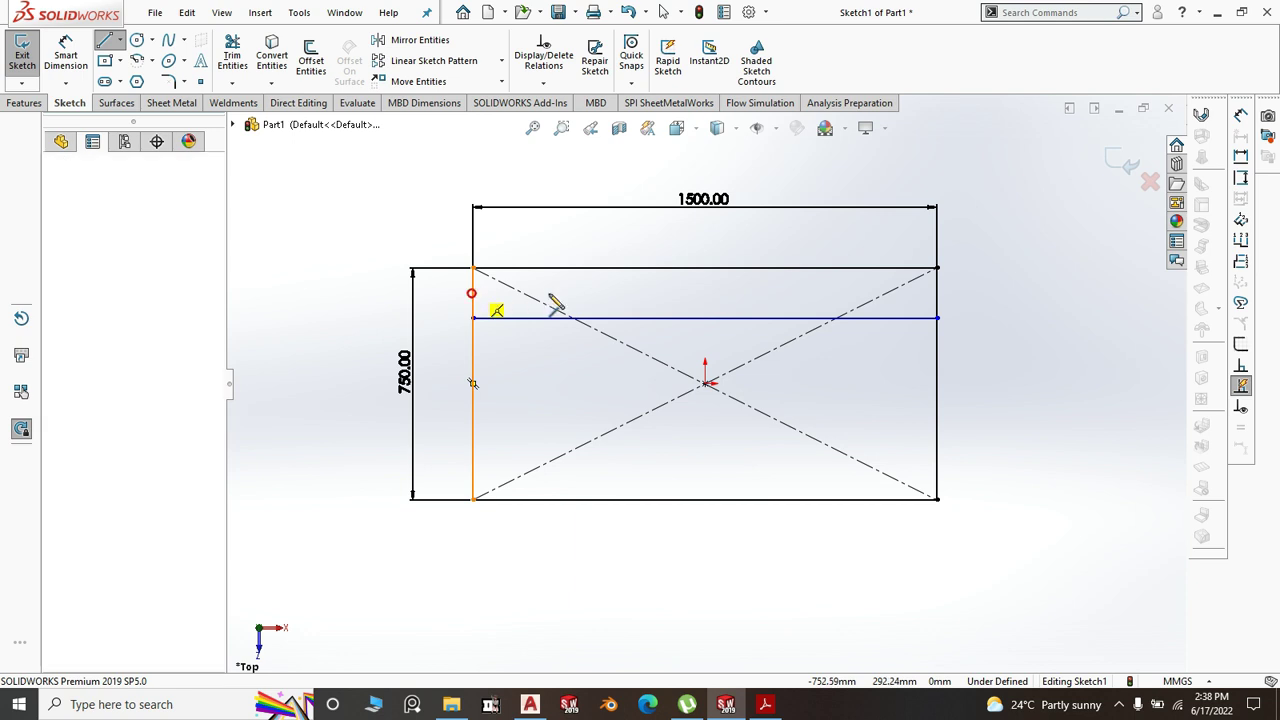
click(472, 293)
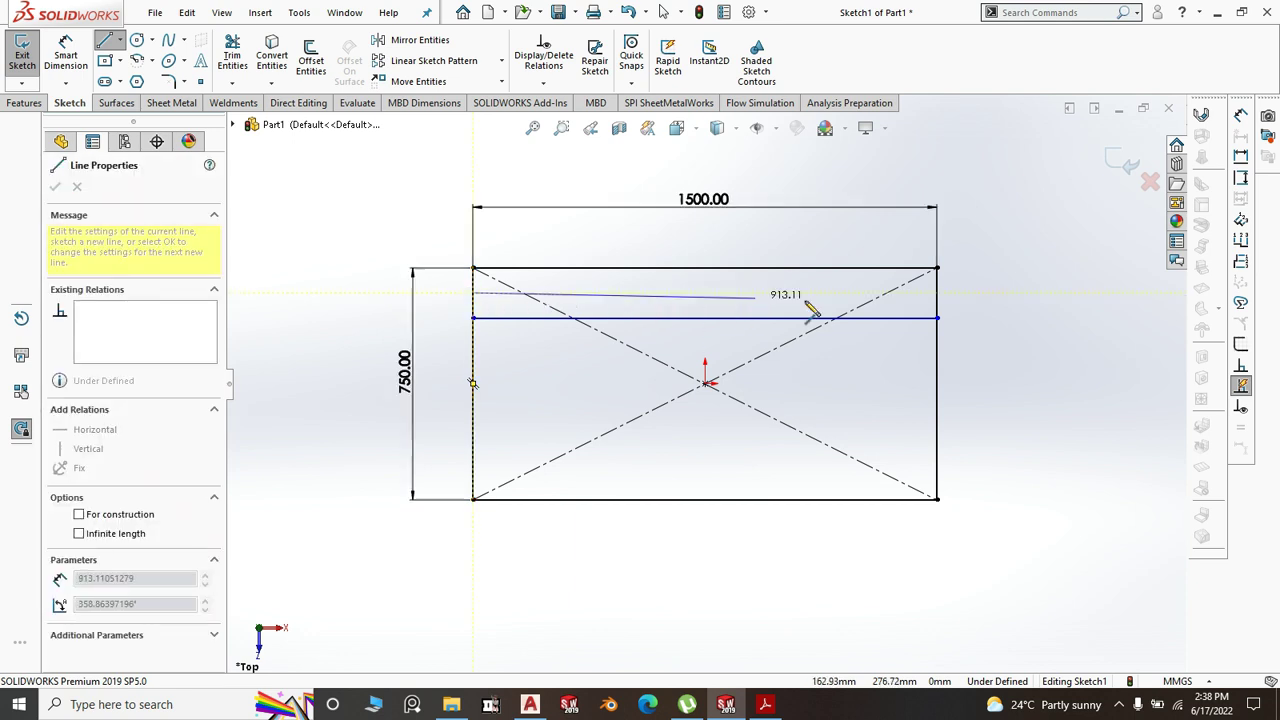
click(937, 292)
right_click(1033, 268)
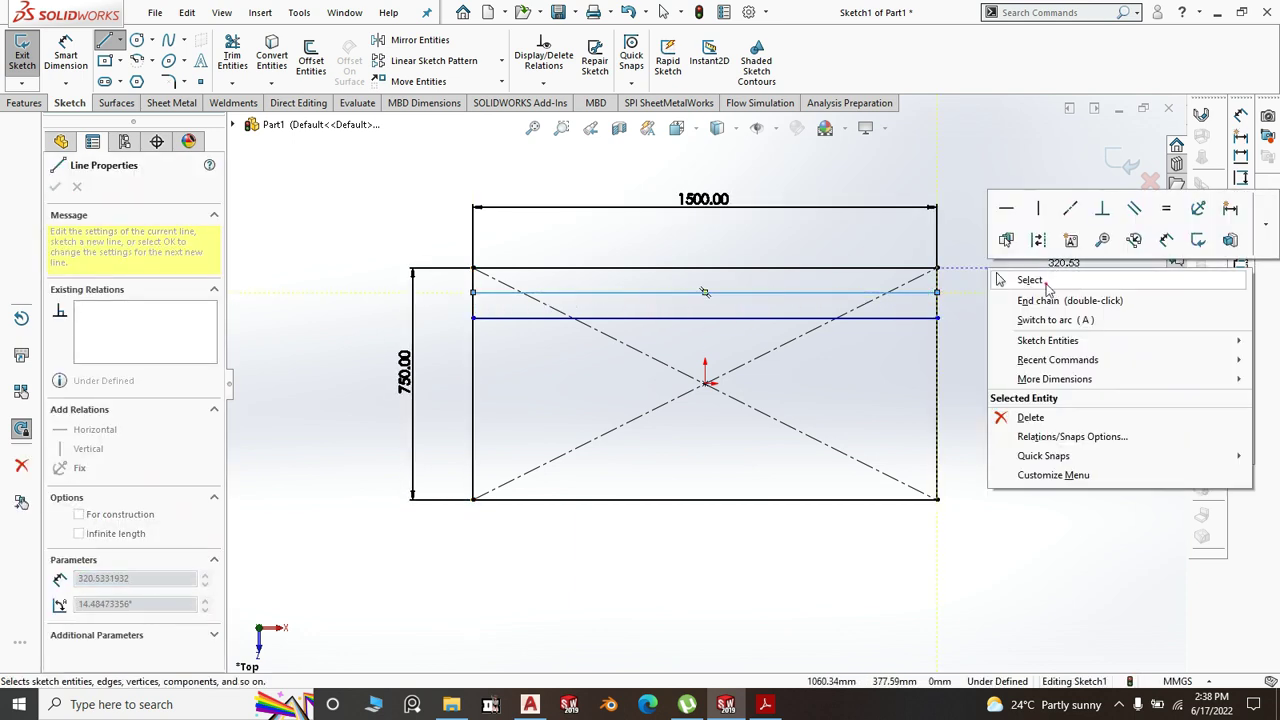
click(1047, 288)
- Dimension the lower inner line at 350 mm from the rectangle's upper edge
key(z)
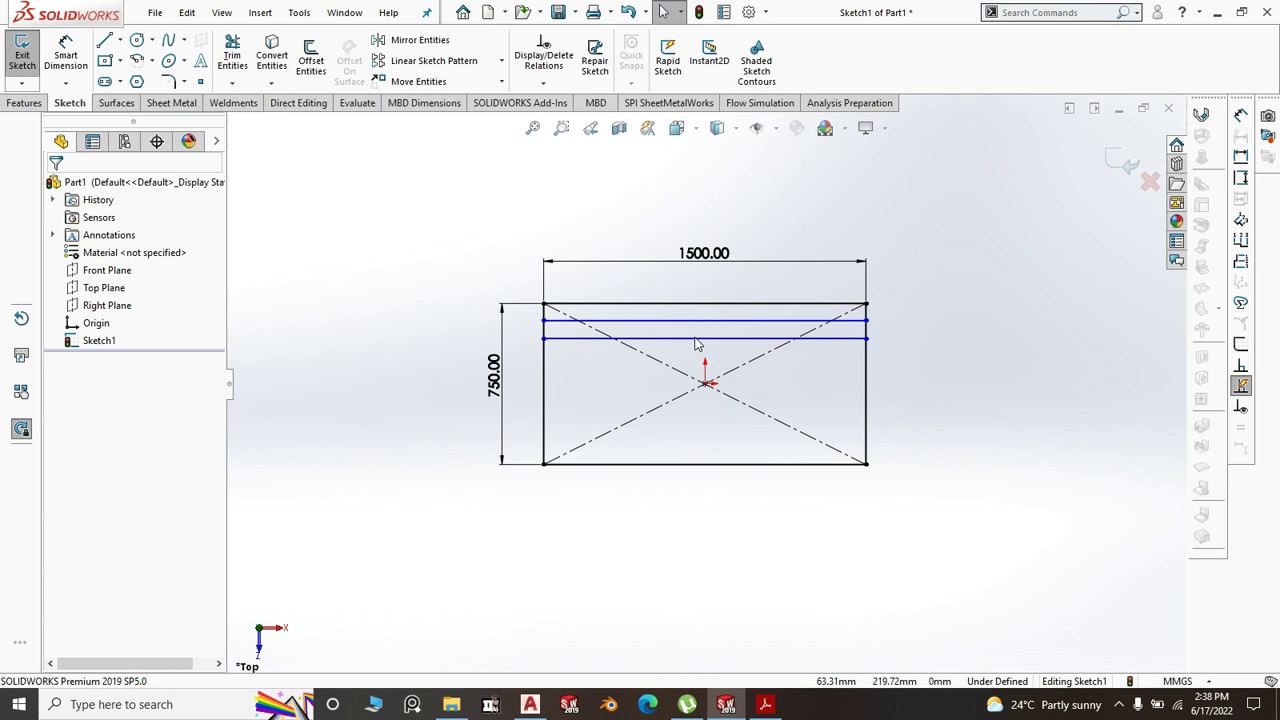
click(70, 48)
scroll(665, 320, down, 3)
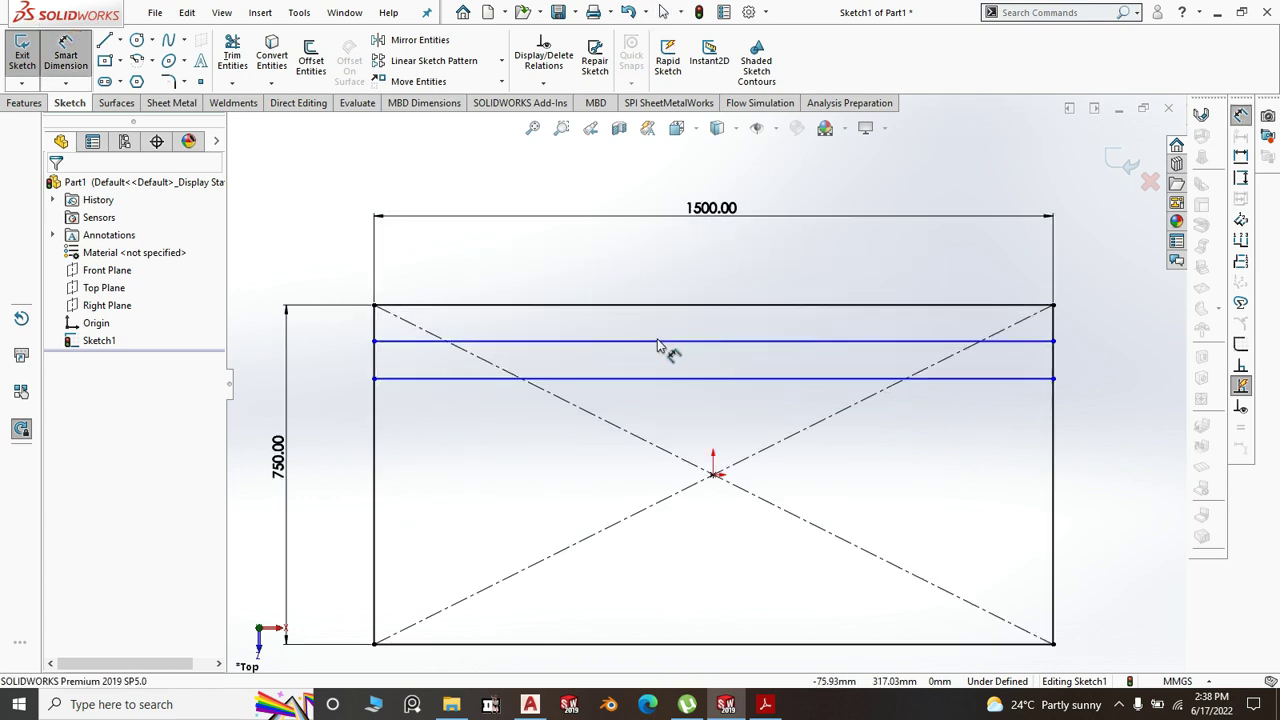
click(540, 305)
click(492, 378)
scroll(826, 352, down, 2)
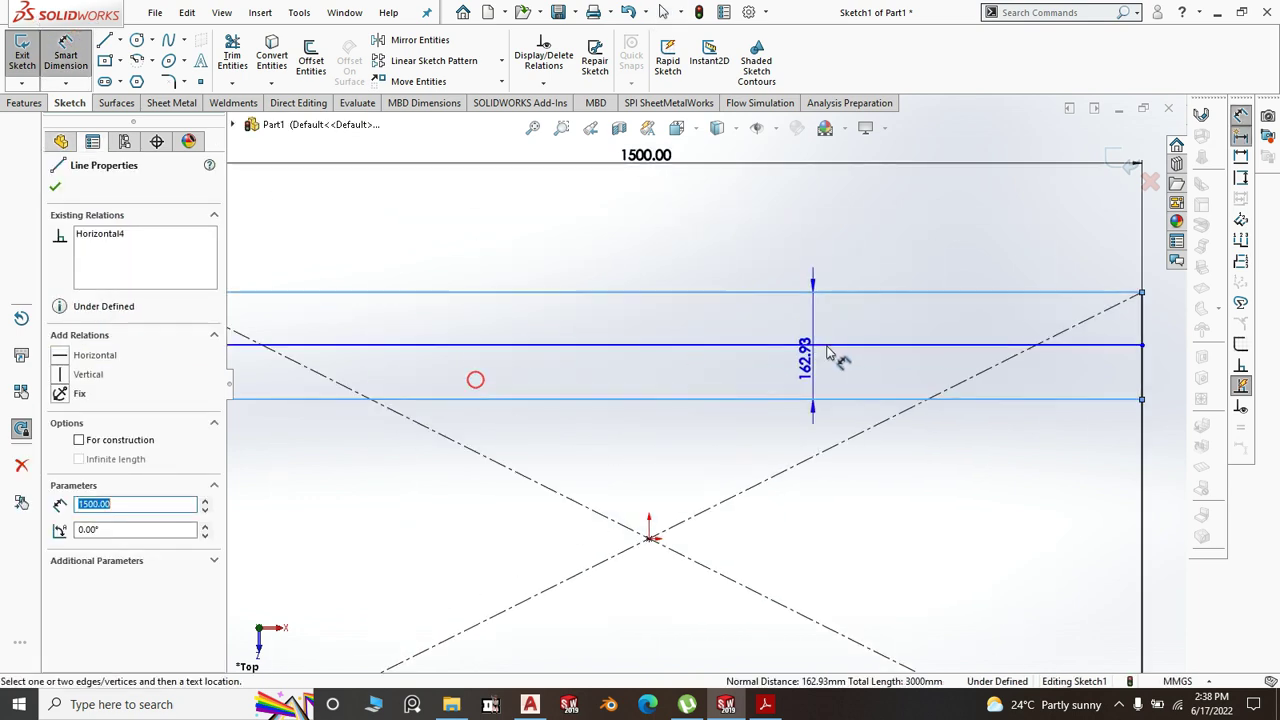
scroll(729, 371, up, 2)
scroll(666, 366, down, 2)
scroll(728, 400, up, 2)
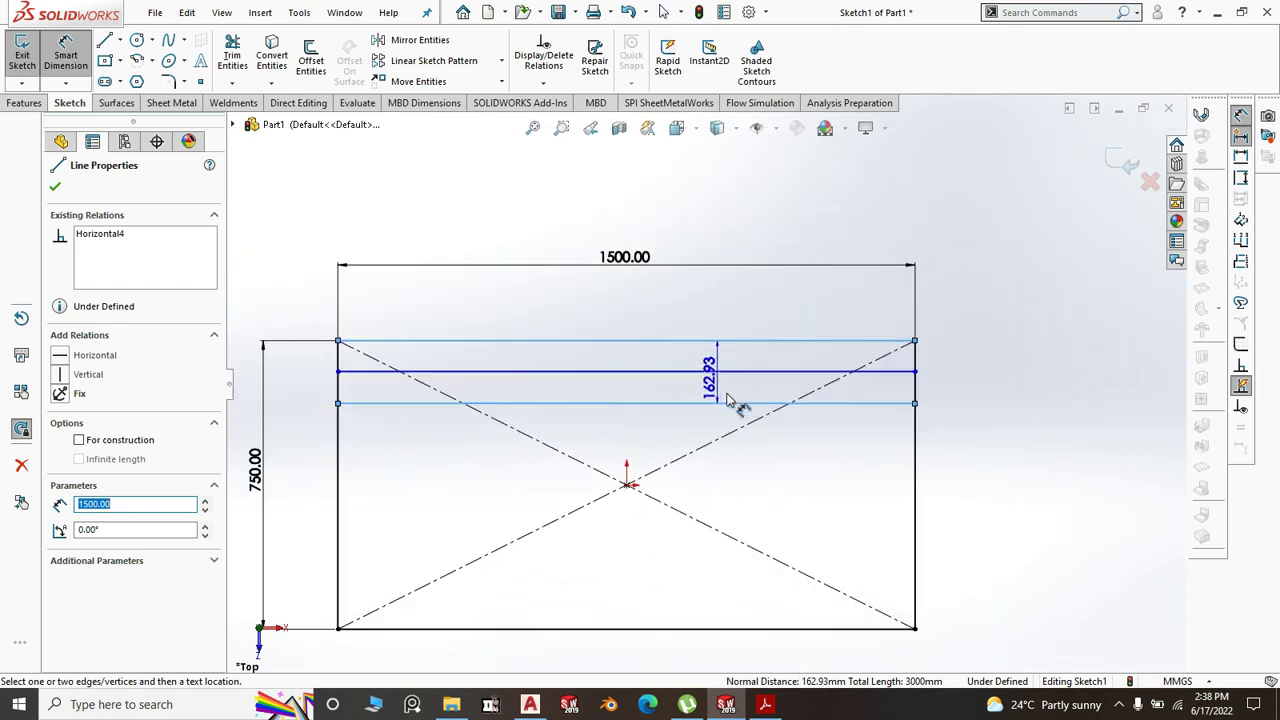
scroll(735, 400, up, 2)
scroll(545, 380, down, 2)
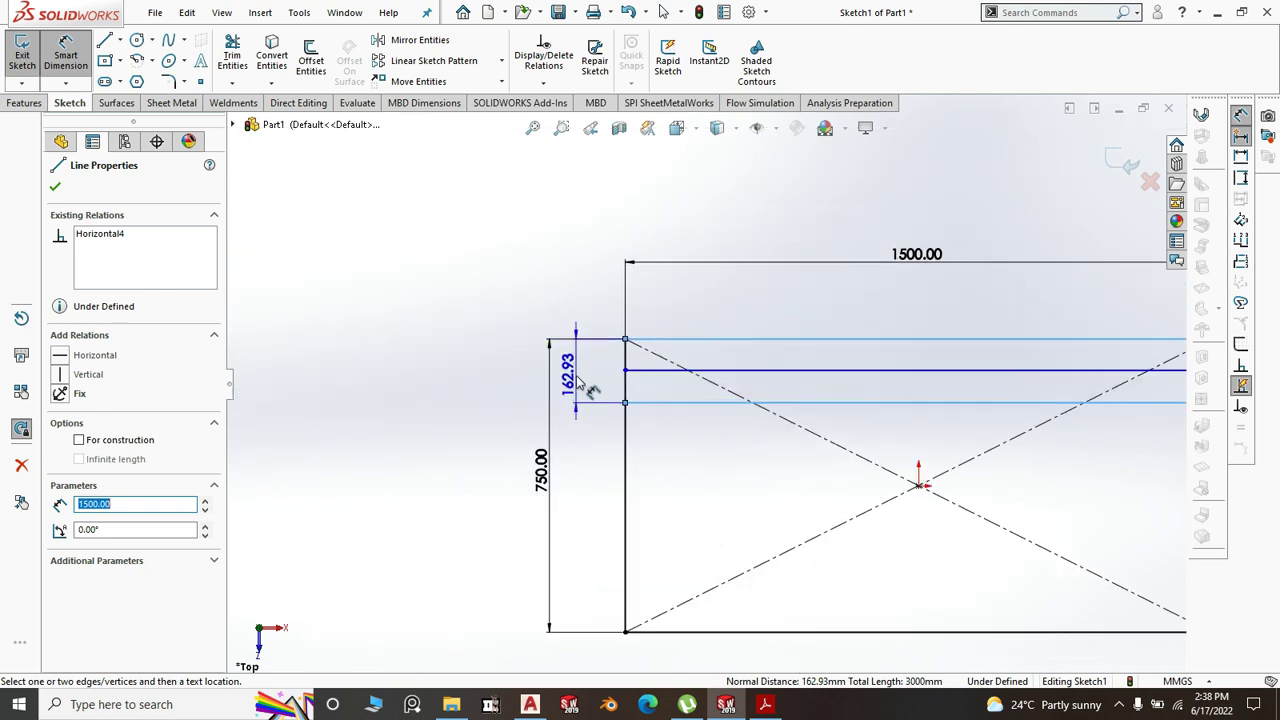
click(590, 390)
text(350)
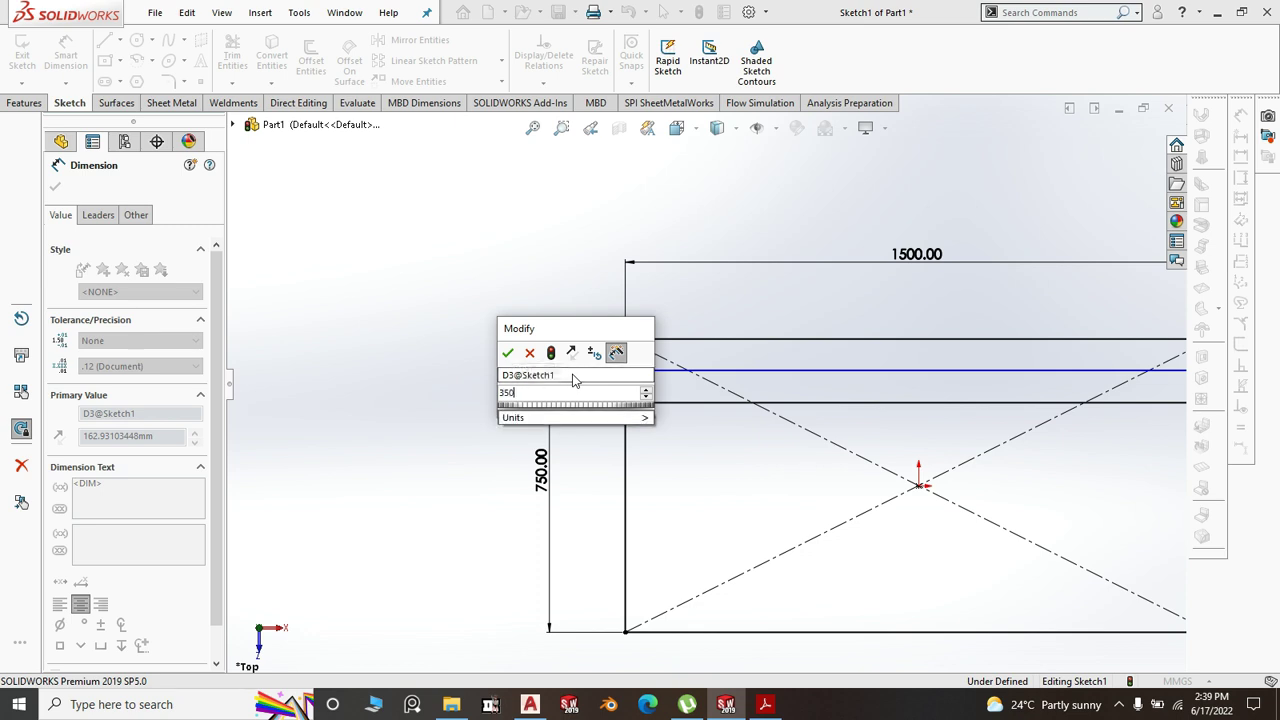
click(508, 353)
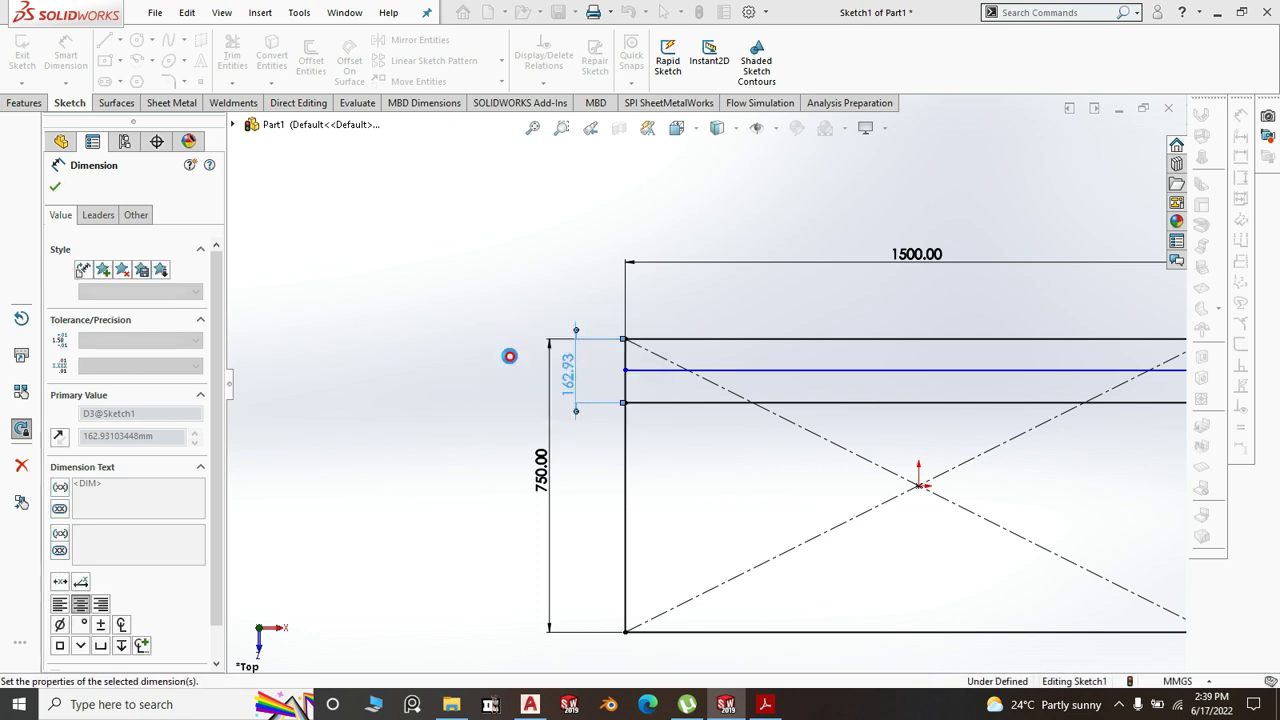
- Check the table-top dimensions in the Run Out Table PDF, return to the sketch and delete the 350 mm dimension
click(765, 704)
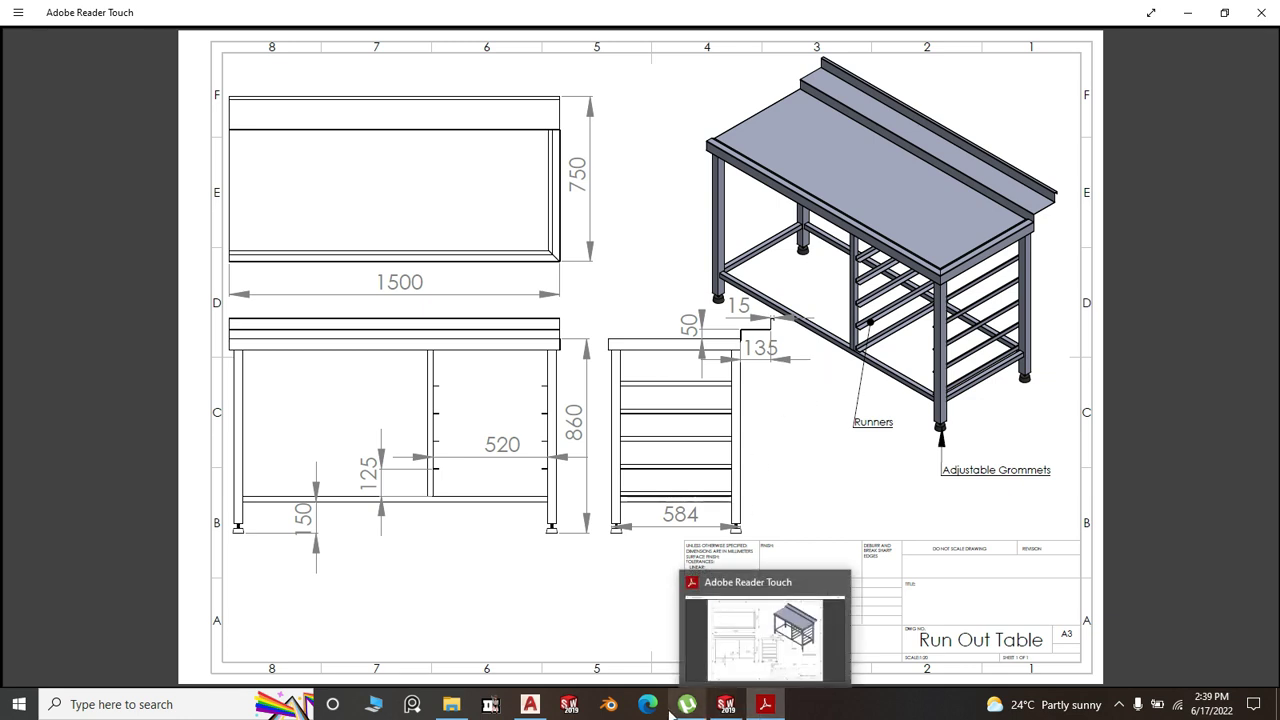
click(724, 704)
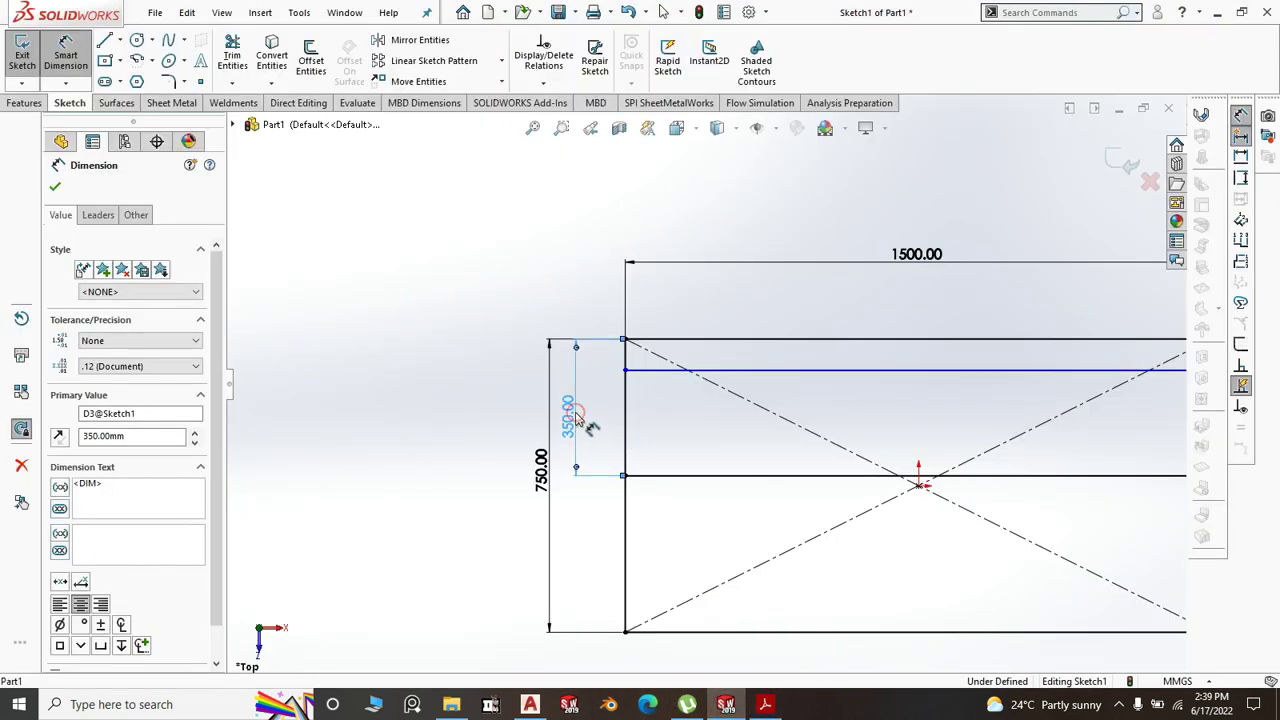
key(Delete)
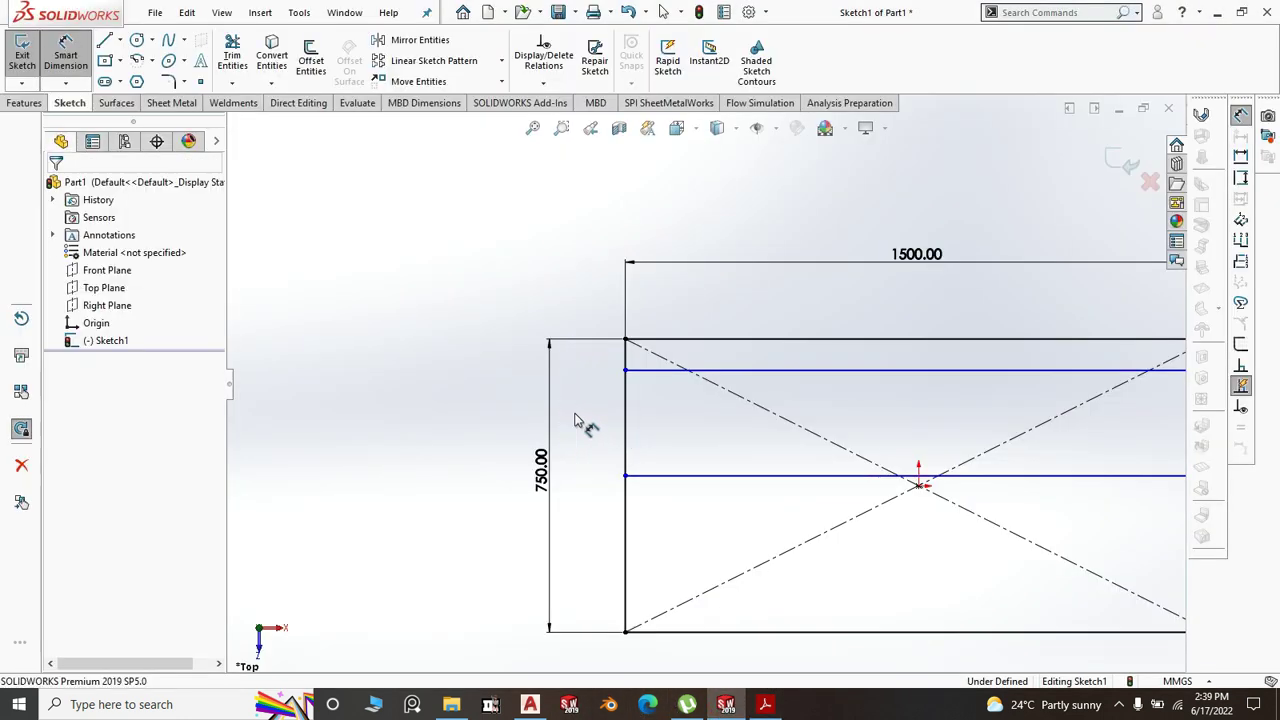
- Dimension the spacing between the two inner horizontal lines at 150 mm
click(658, 375)
click(680, 476)
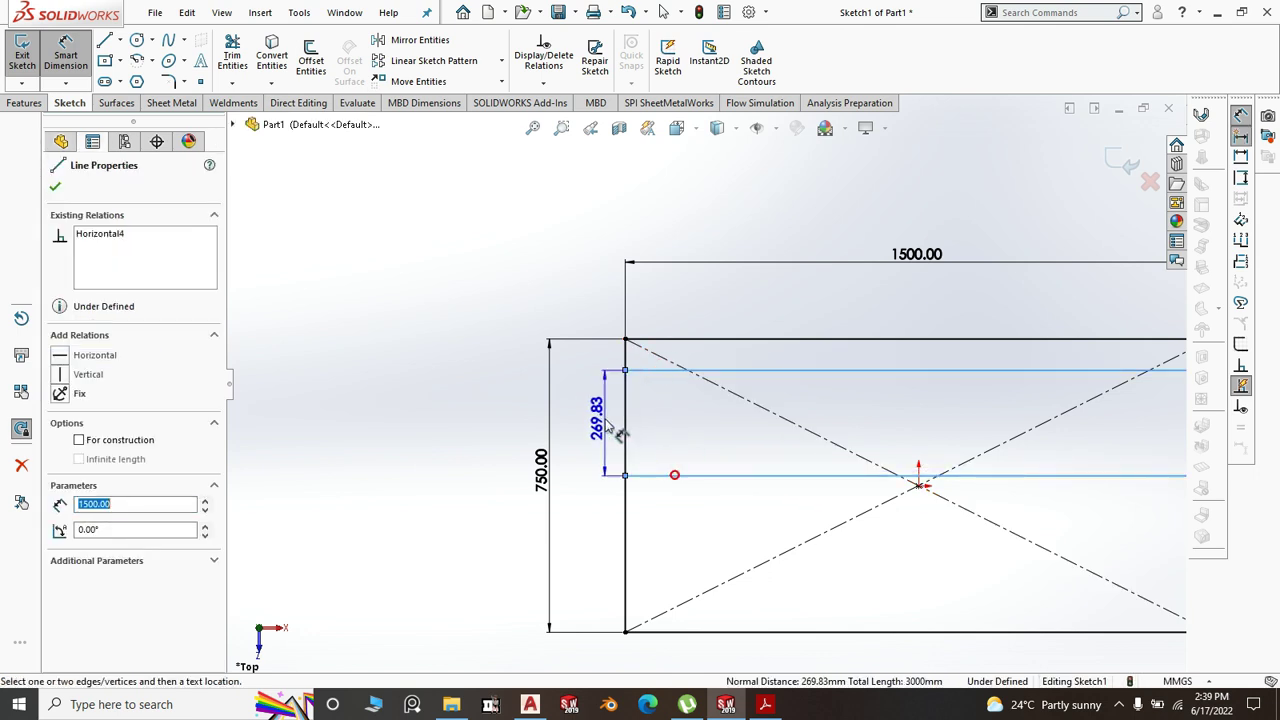
click(598, 430)
text(15)
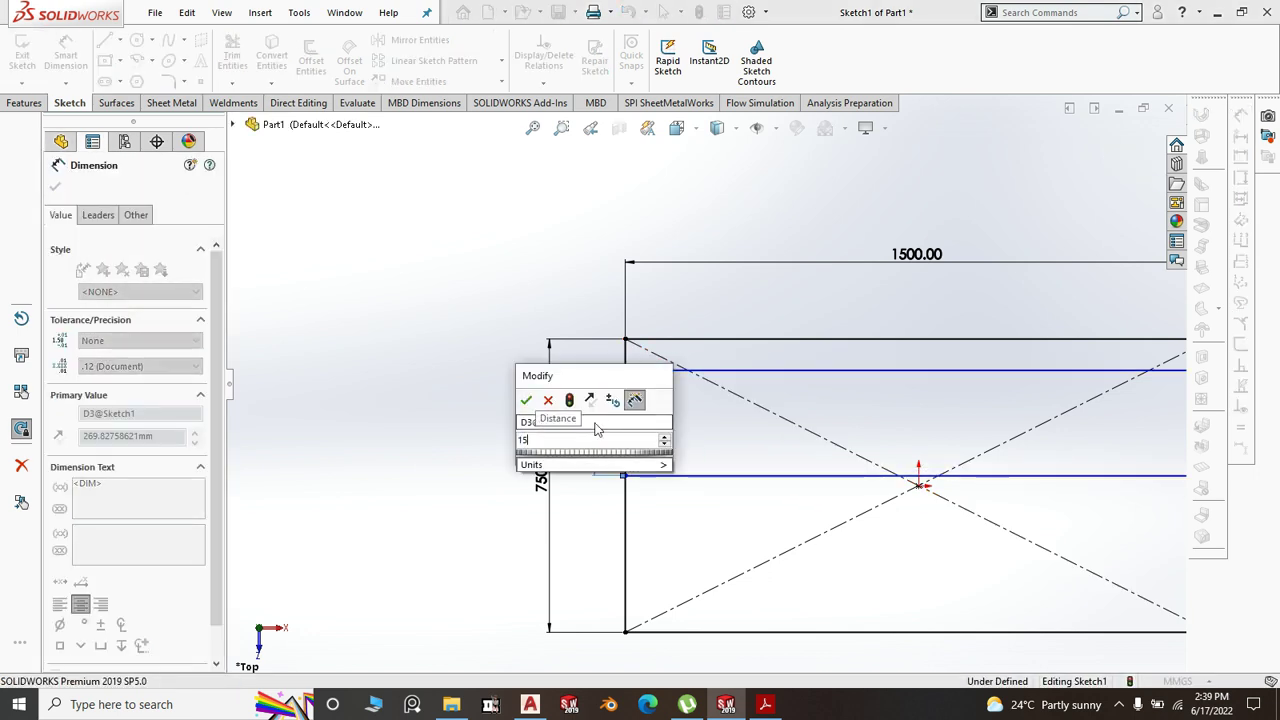
text(0)
click(529, 402)
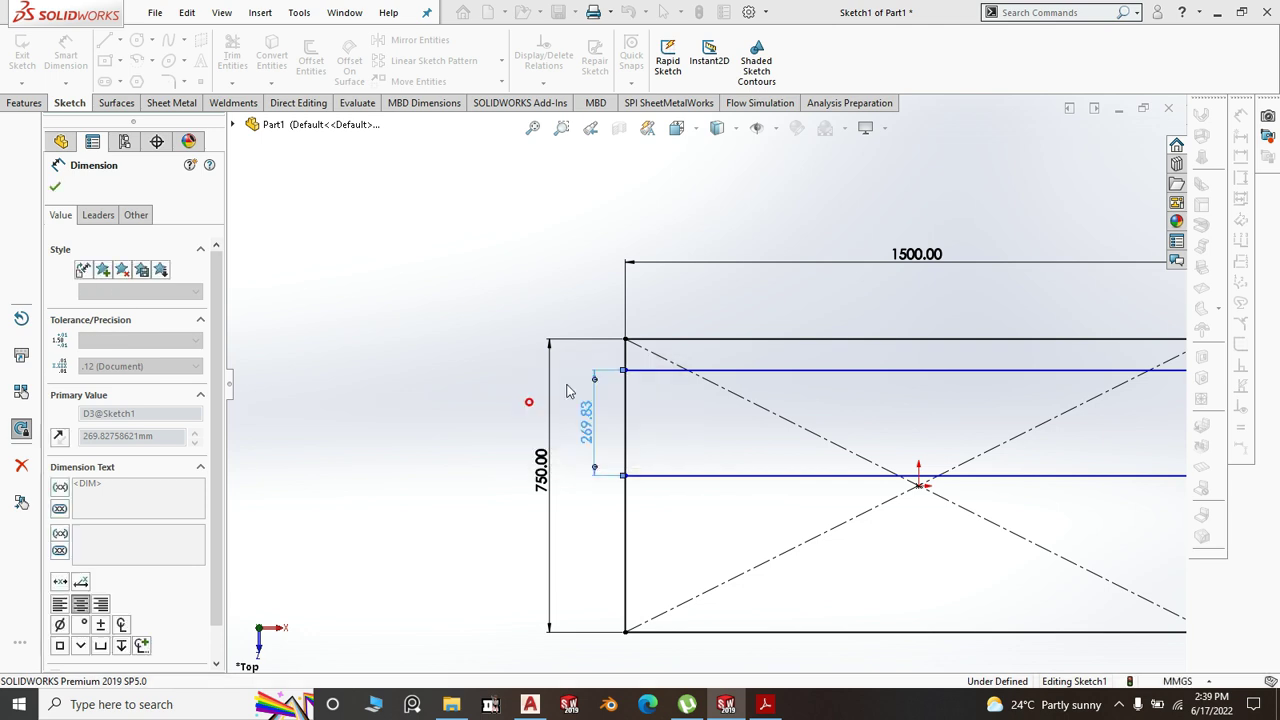
- Dimension the upper inner line at 15 mm from the rectangle's upper edge and exit the layout sketch
click(737, 417)
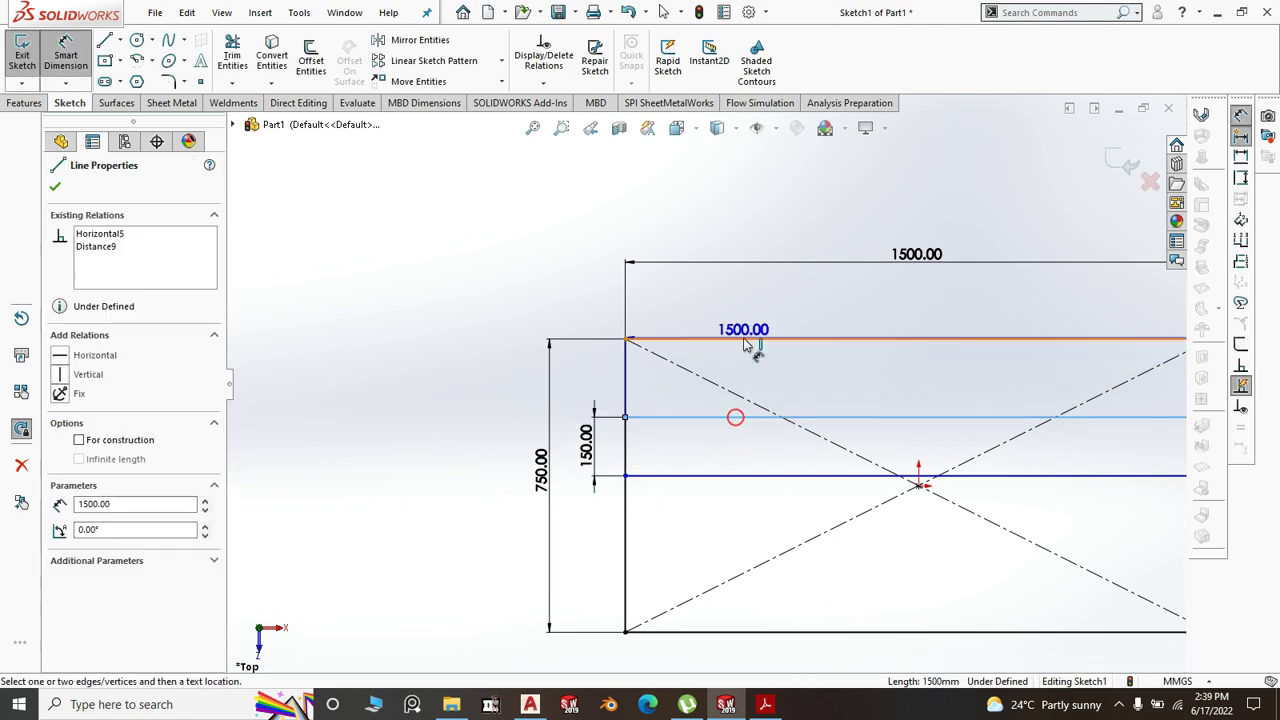
click(743, 340)
click(607, 370)
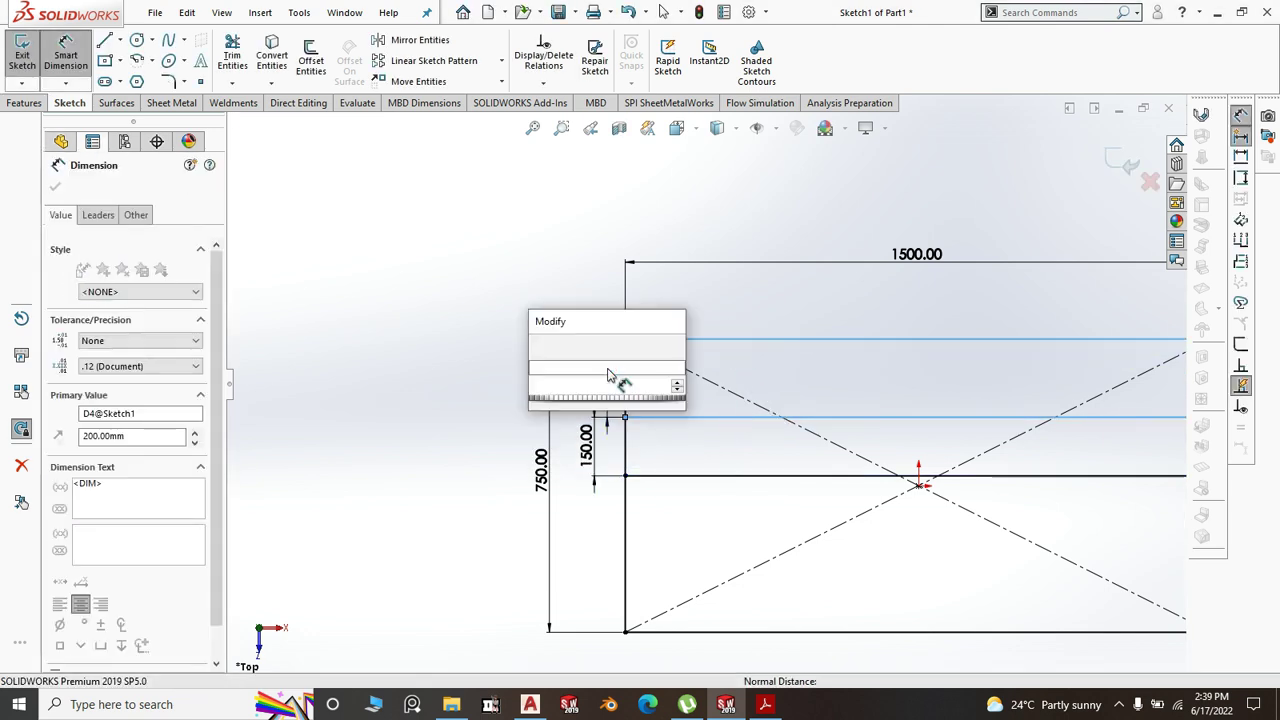
text(15)
click(539, 346)
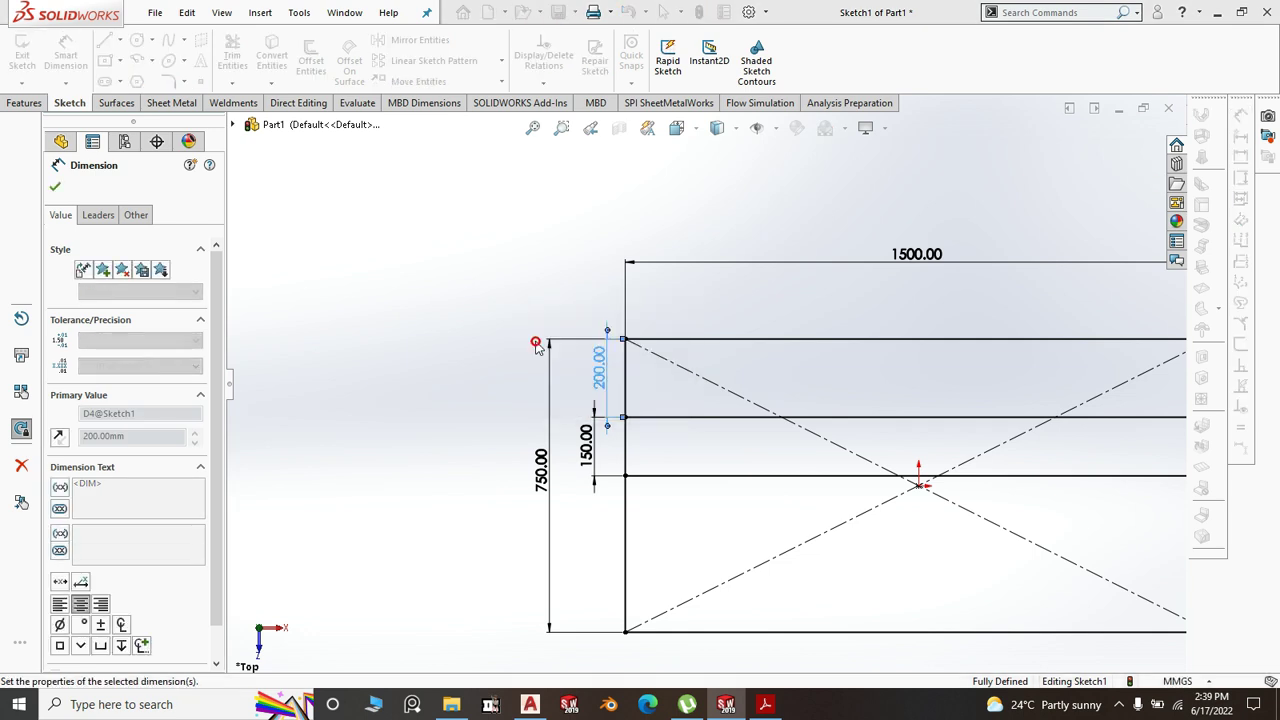
click(484, 322)
click(1119, 162)
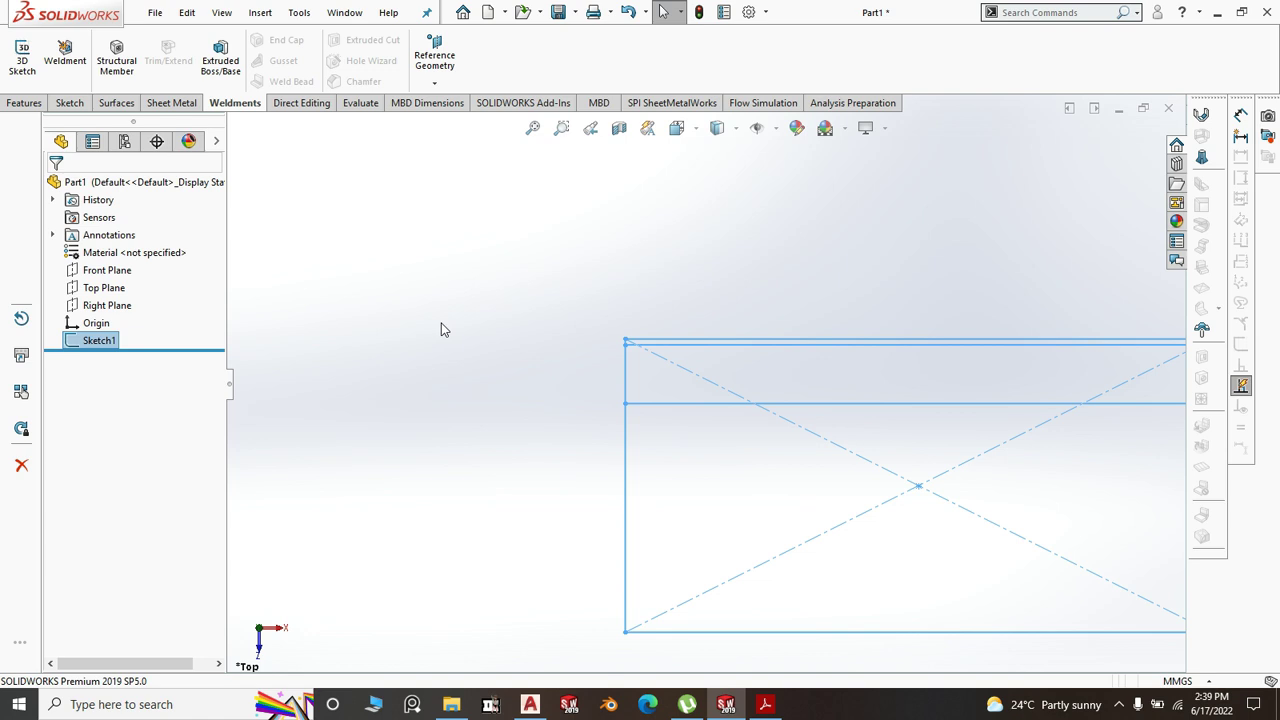
- Create a reference plane offset 860 mm above the Top Plane
key(space)
click(542, 326)
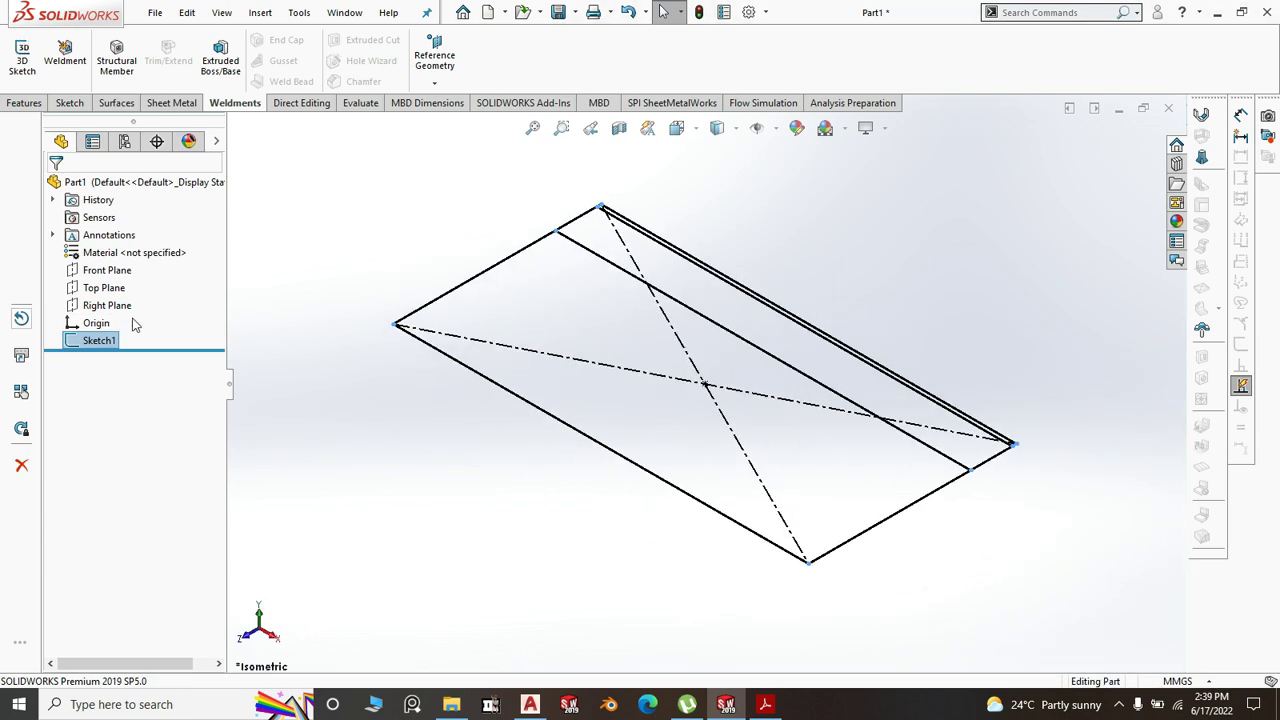
click(121, 290)
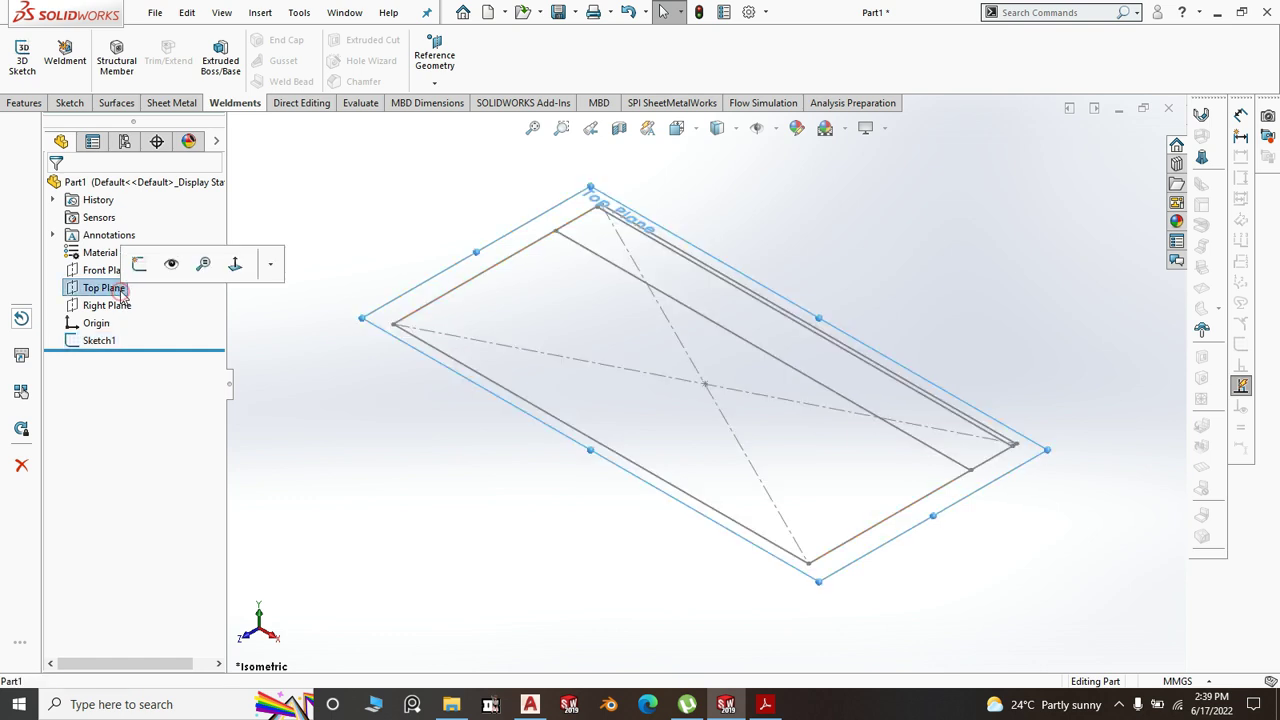
click(434, 57)
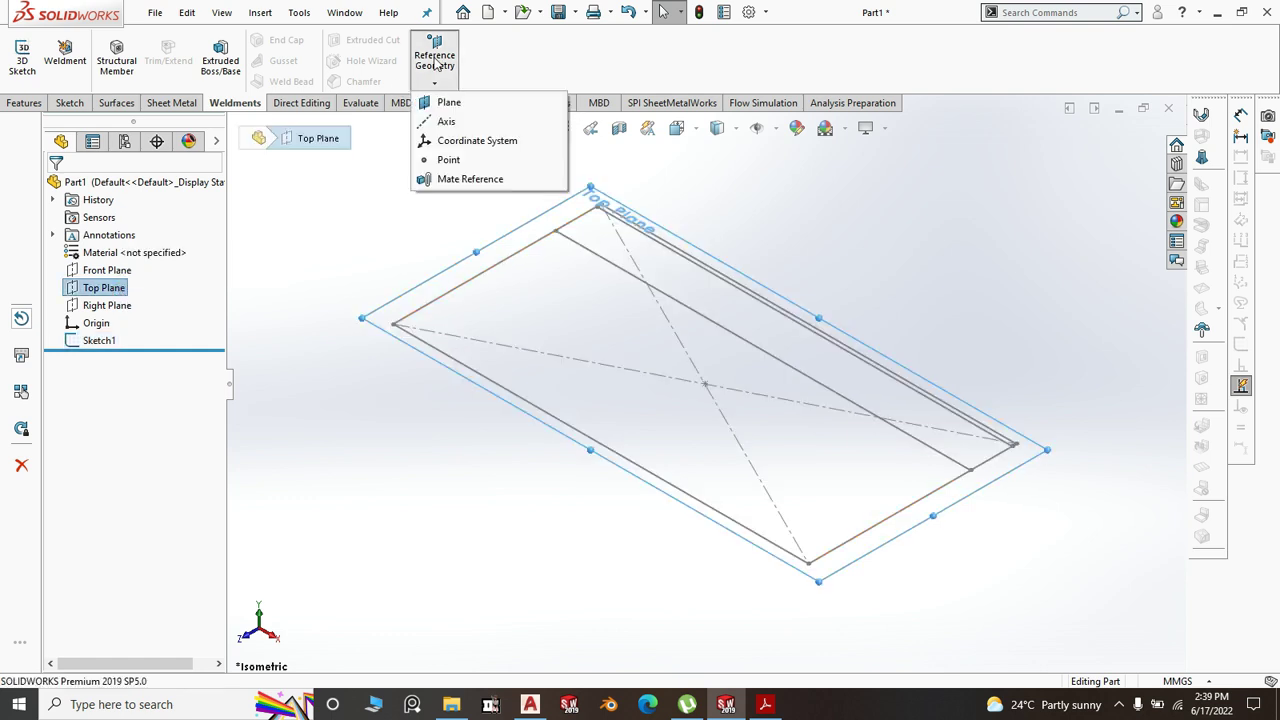
click(466, 104)
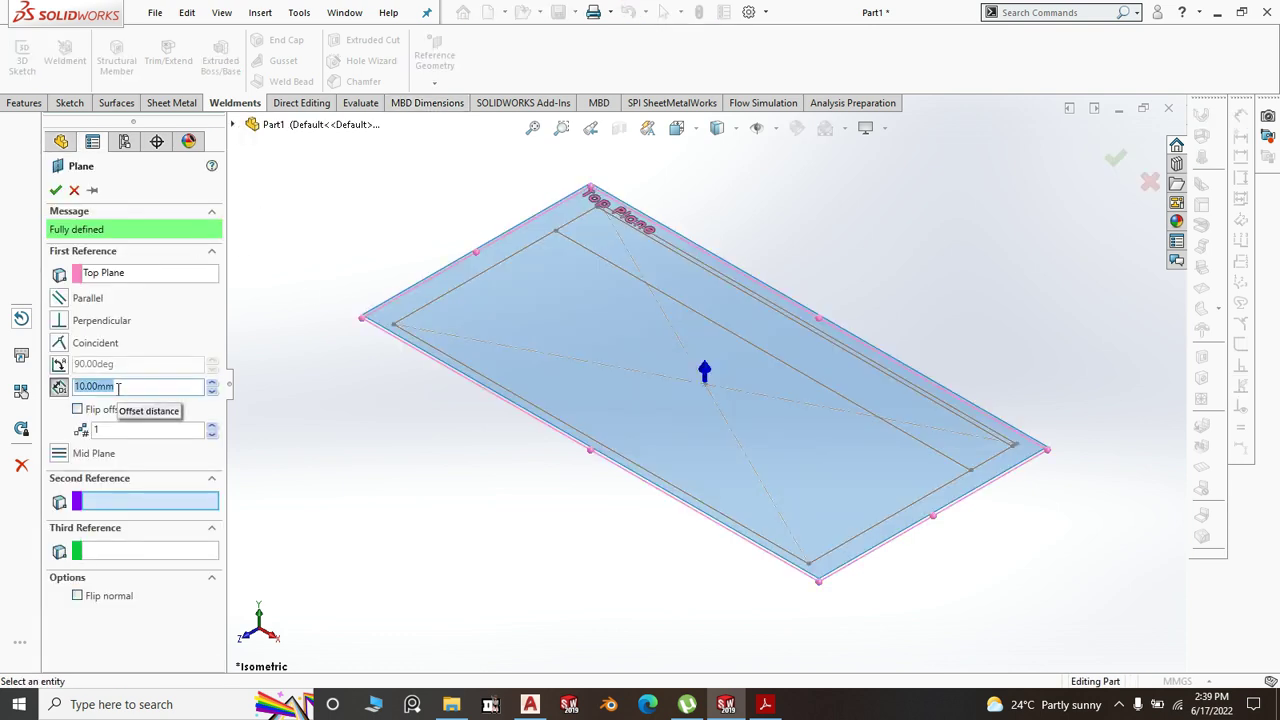
key(Return)
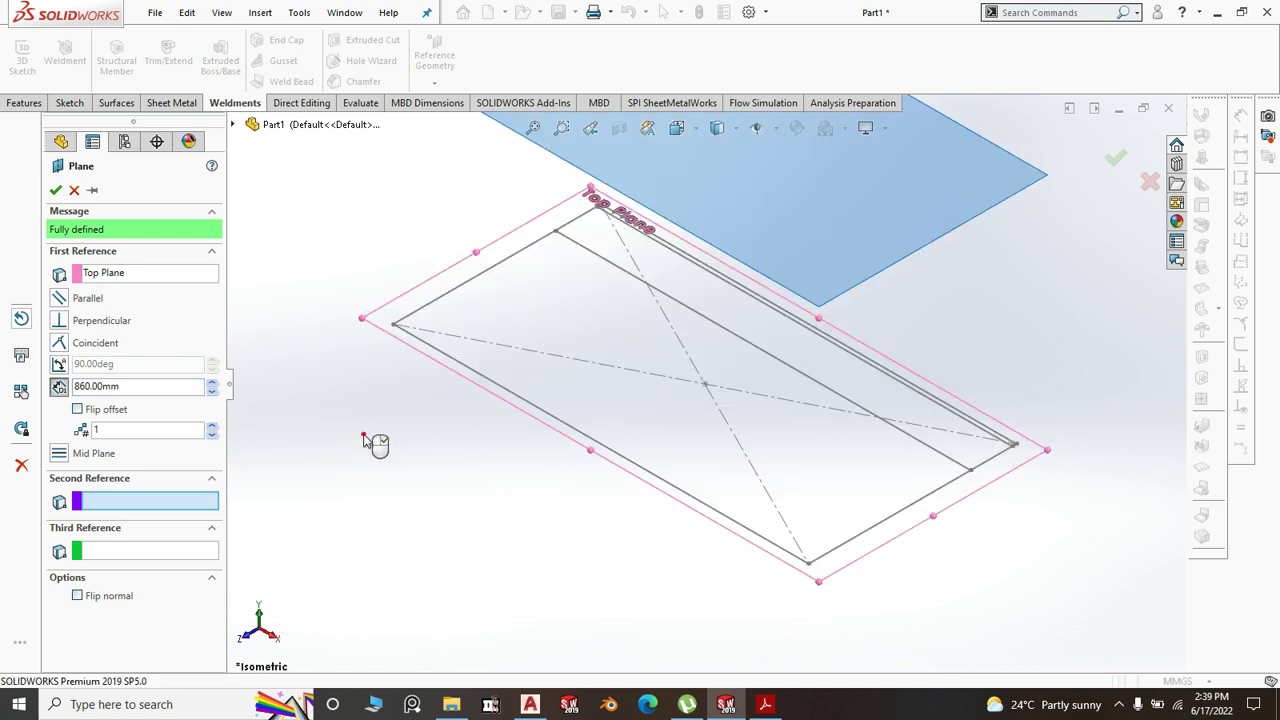
right_click(374, 436)
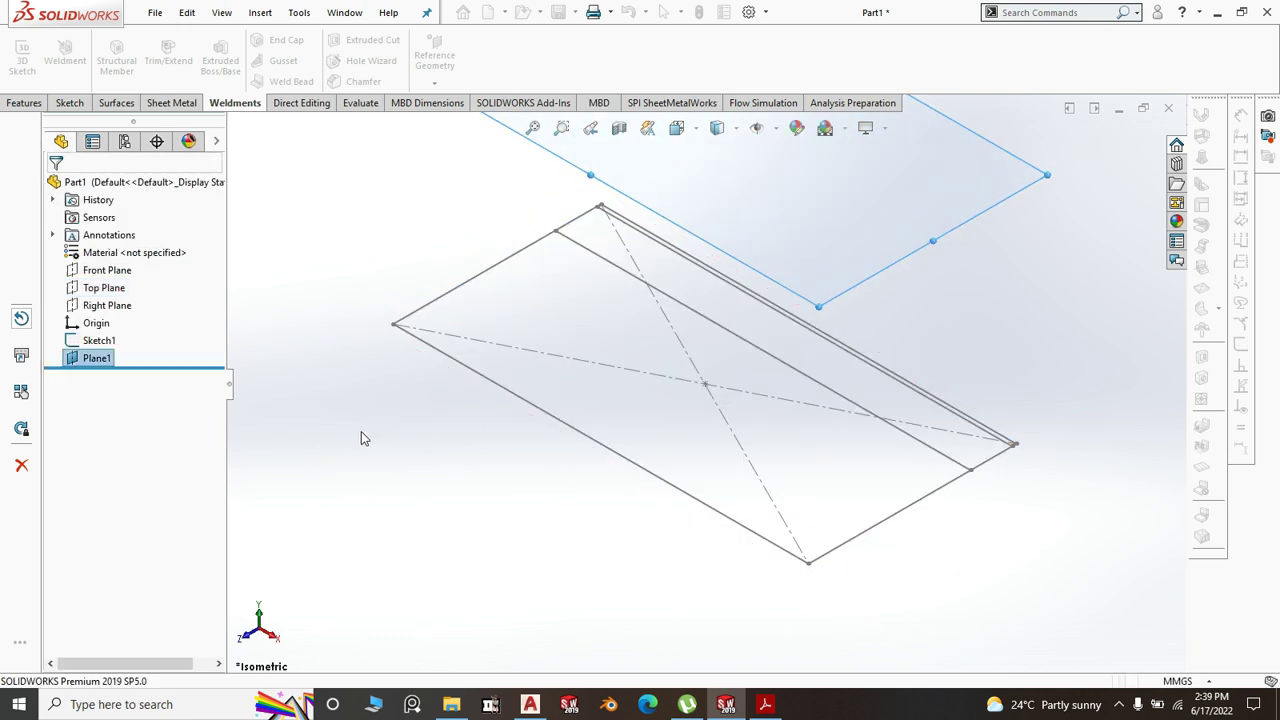
- Start a sketch on the offset plane and draw a center rectangle of about 517 by 254 mm in the layout's lower-left area
scroll(366, 440, up, 6)
click(664, 317)
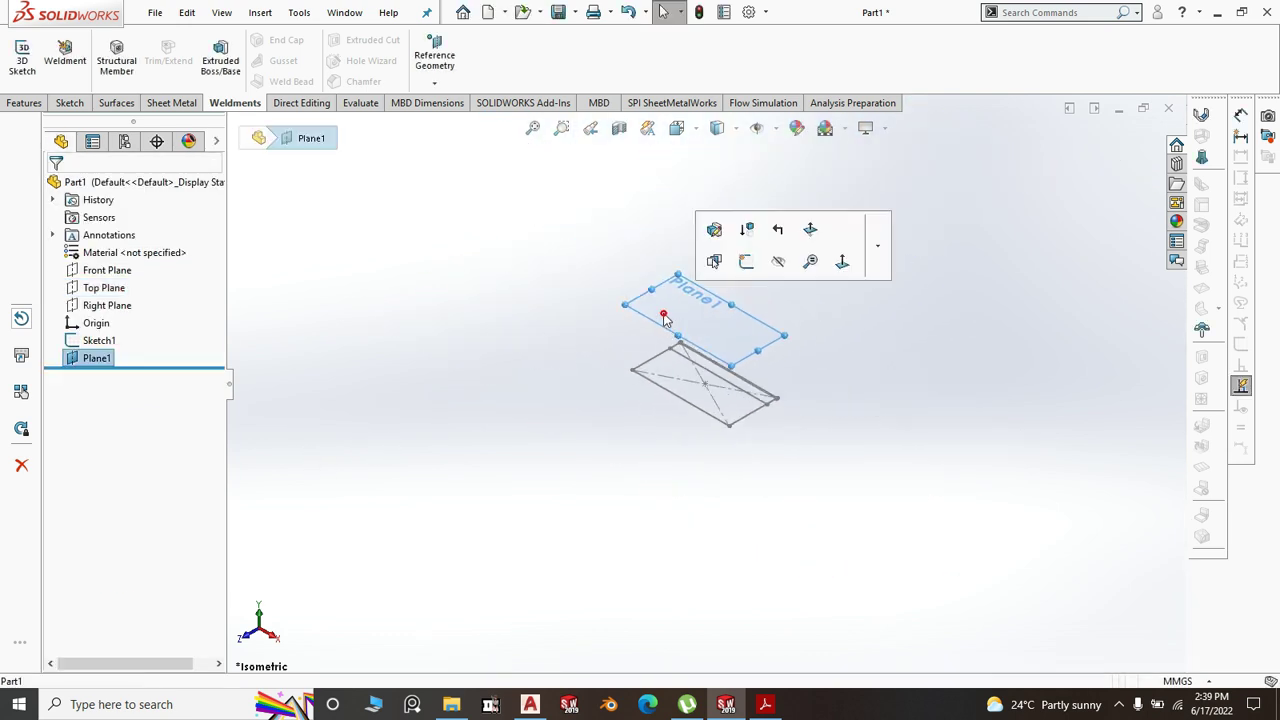
click(746, 264)
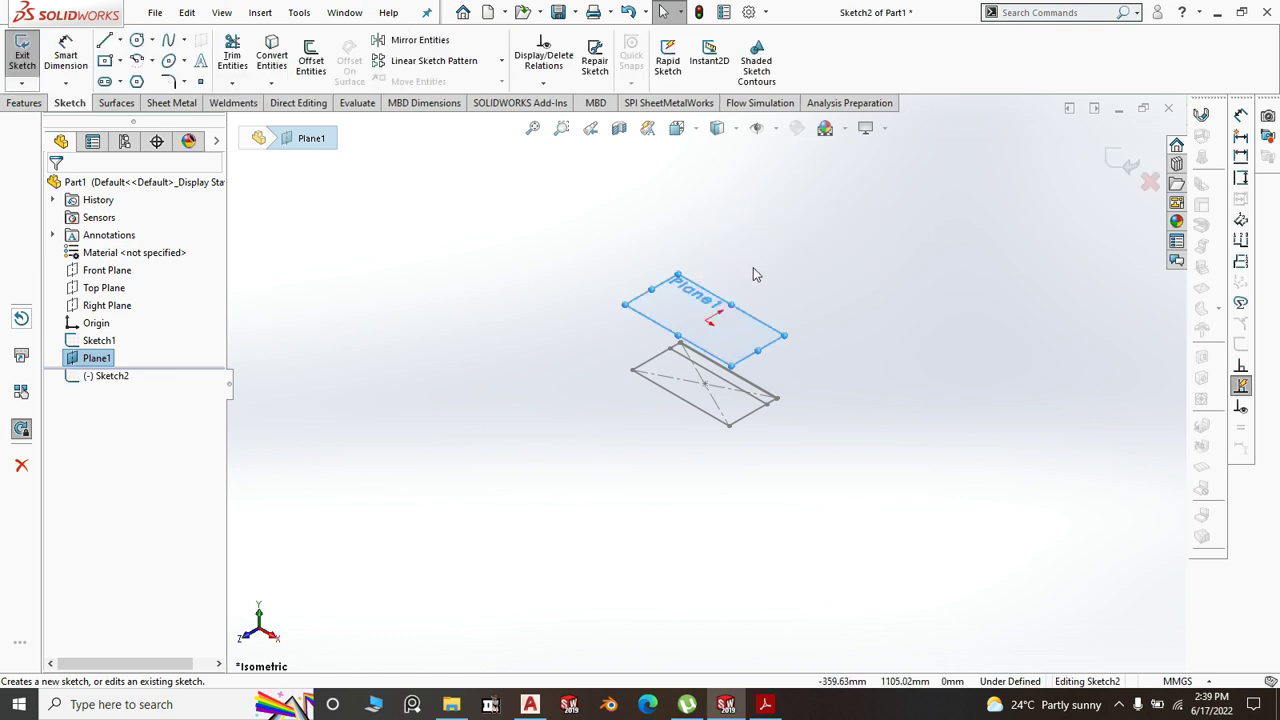
key(space)
click(749, 271)
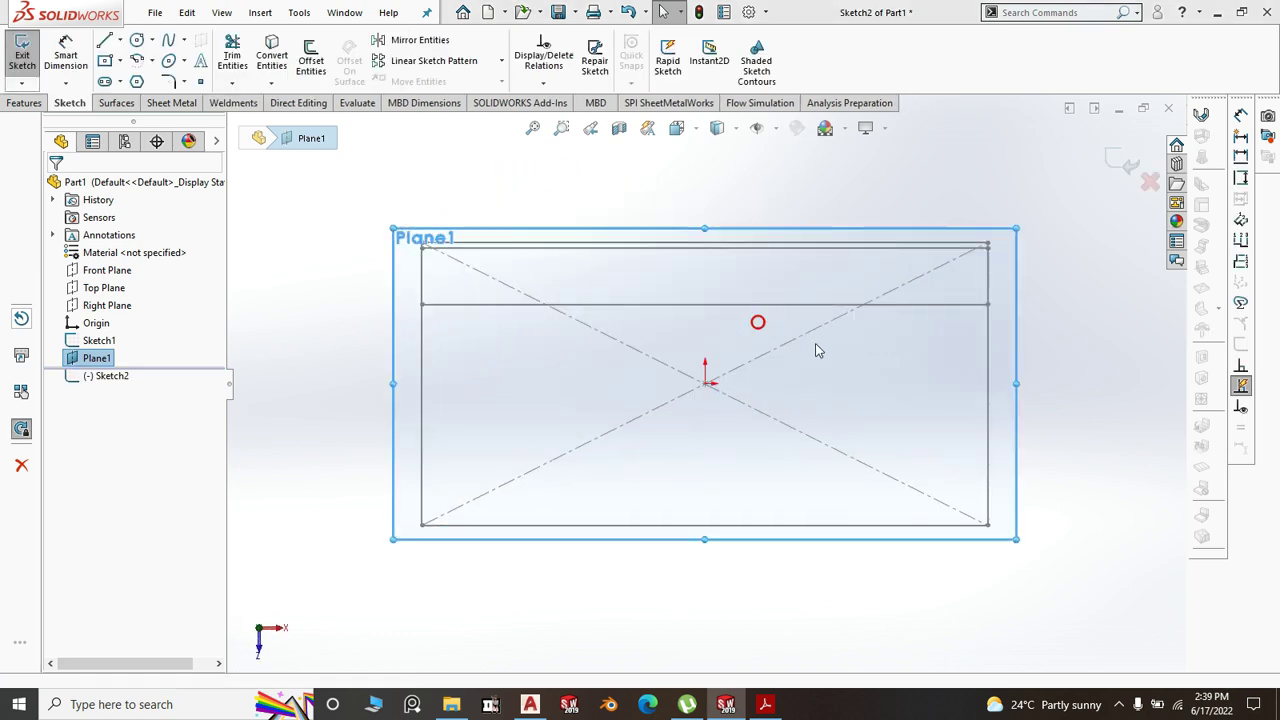
click(118, 61)
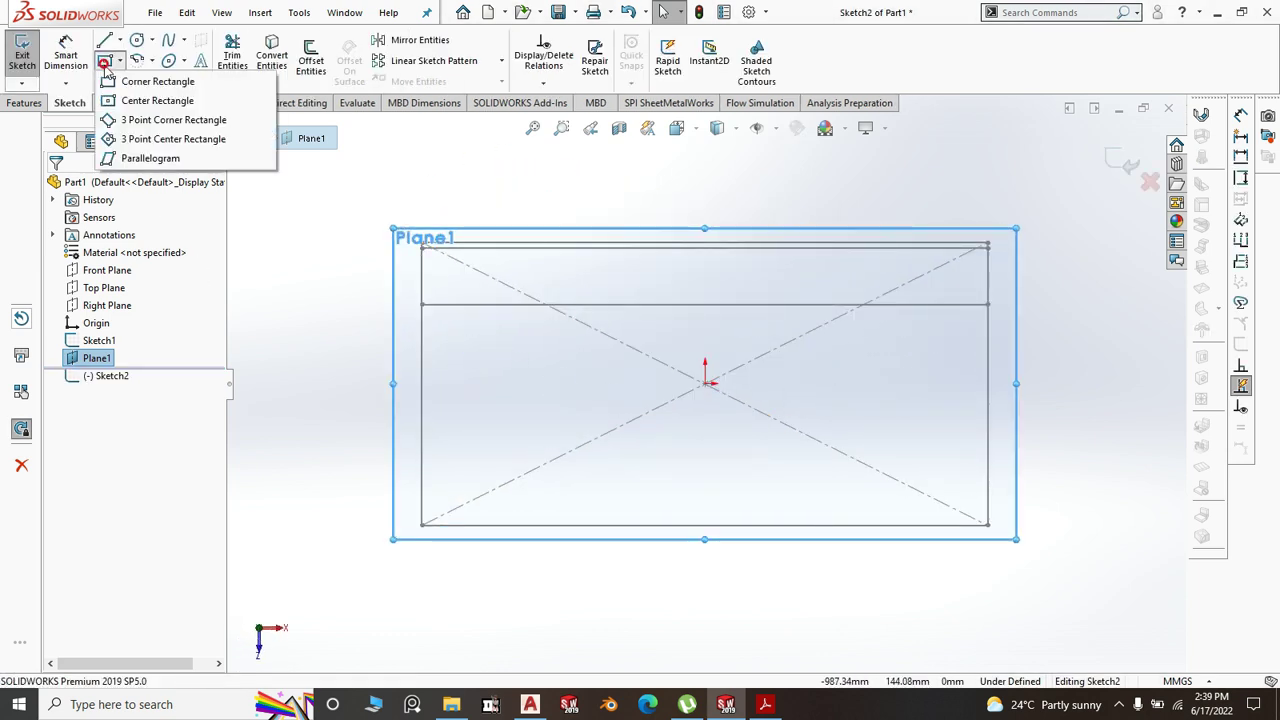
click(135, 97)
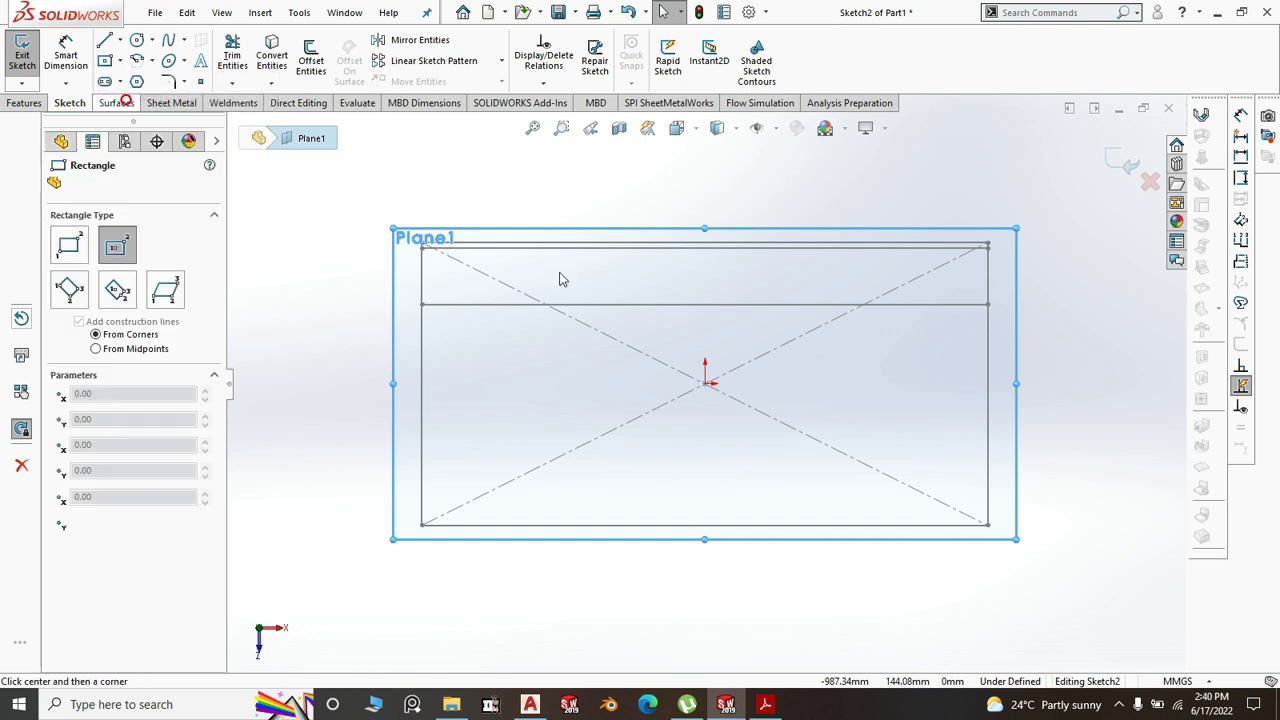
click(563, 414)
click(660, 463)
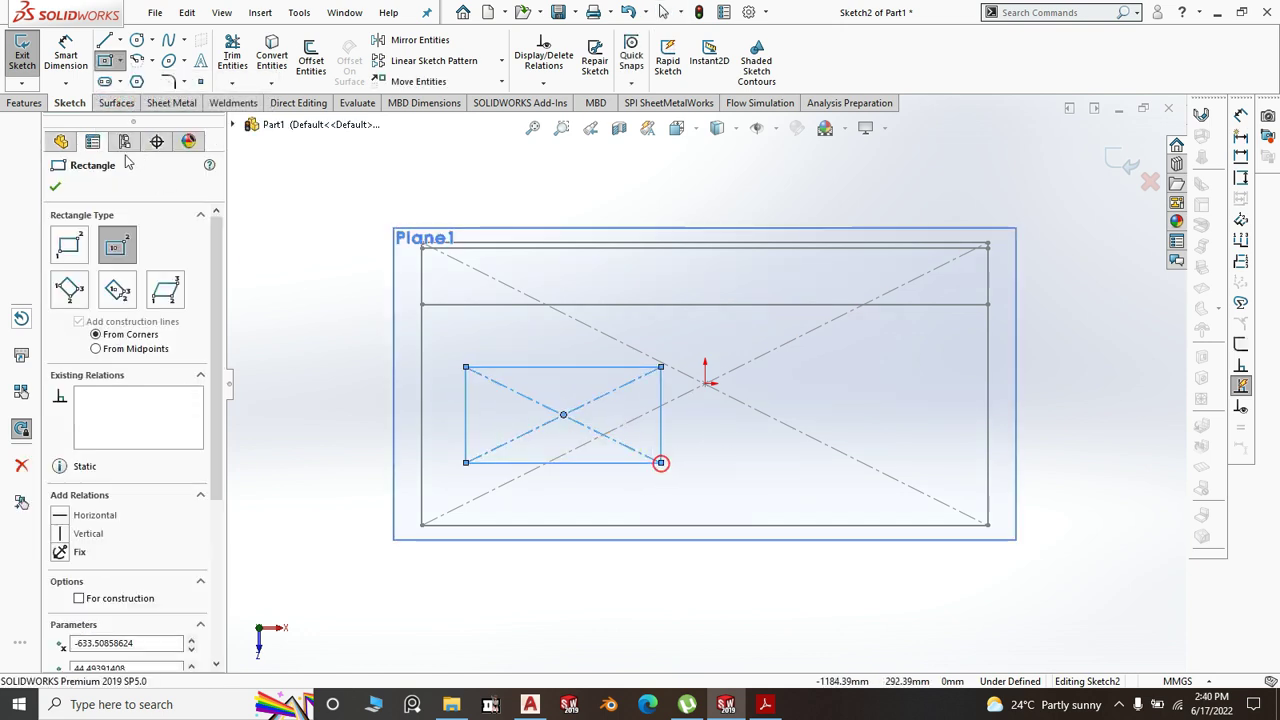
- Dimension the new rectangle's right side at 50 mm from the layout's right edge
click(80, 60)
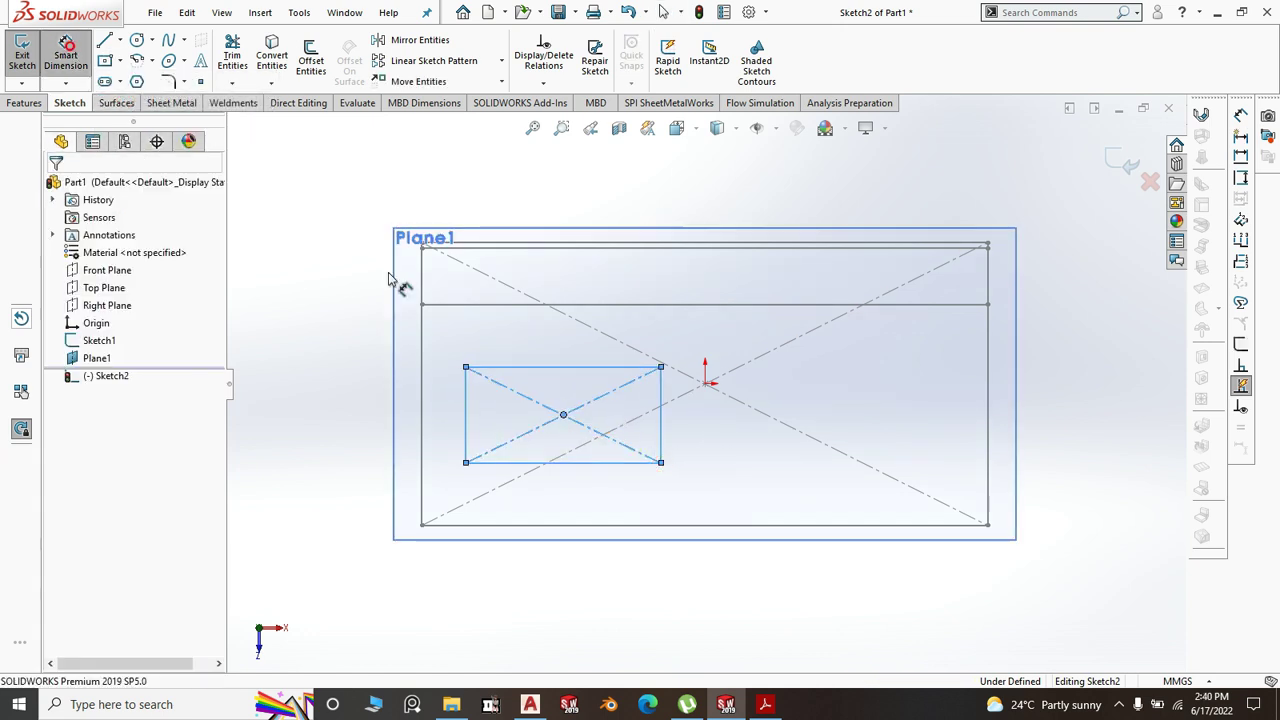
click(662, 440)
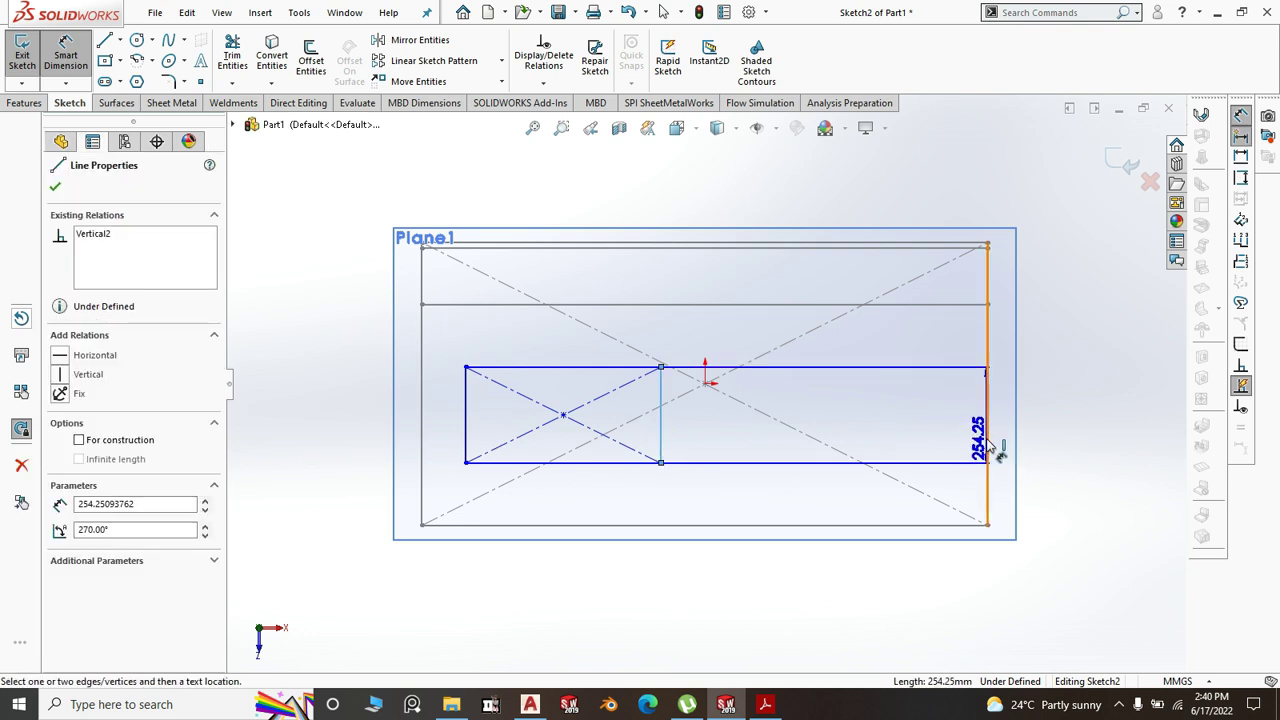
click(987, 438)
click(1082, 432)
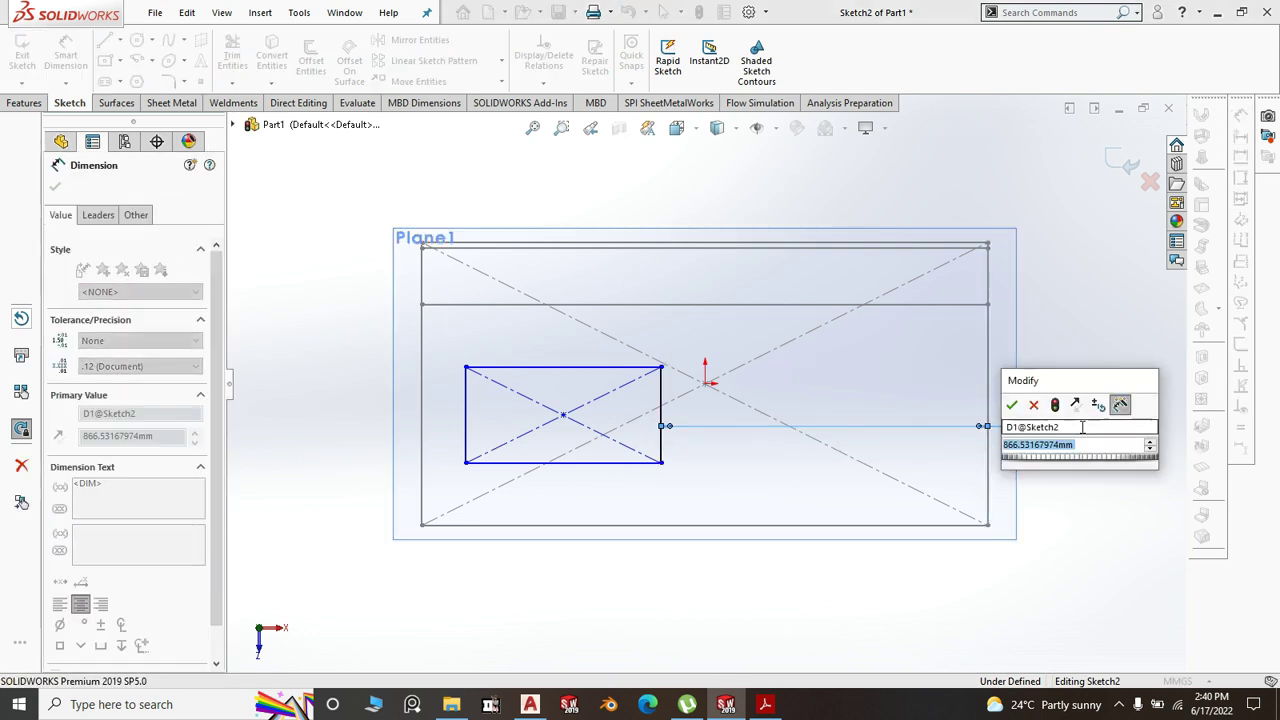
text(50)
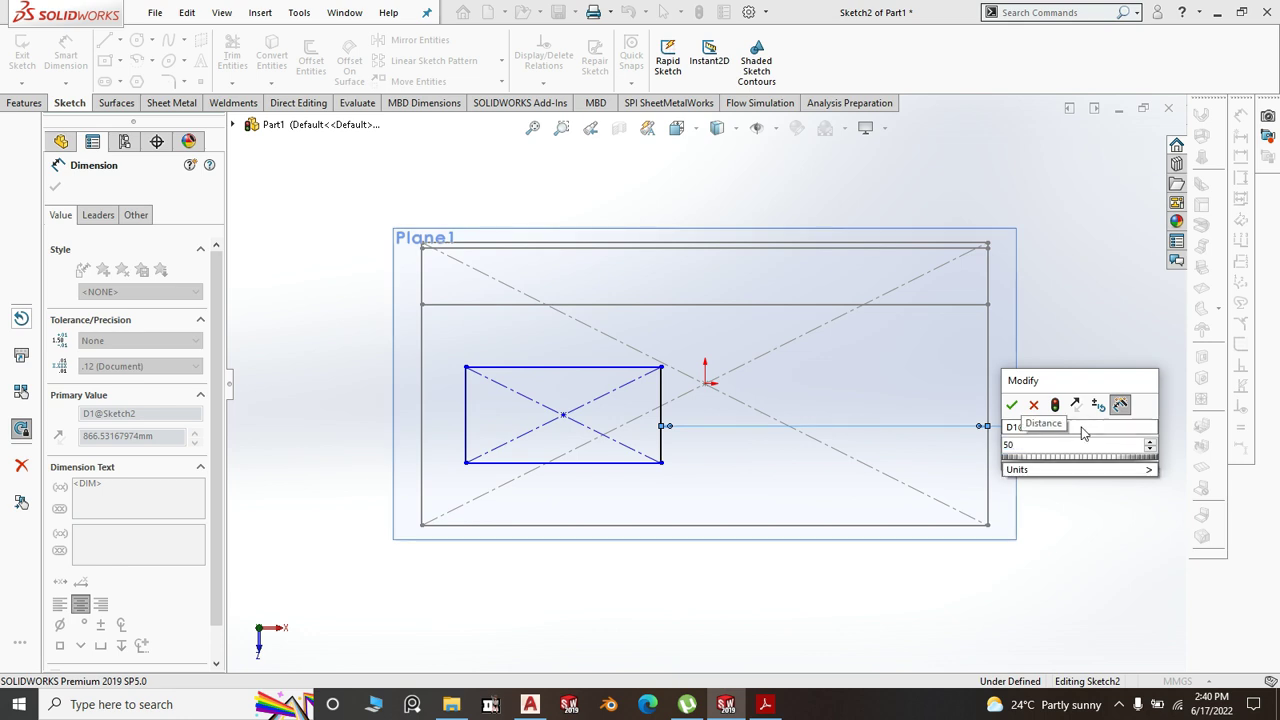
click(1012, 405)
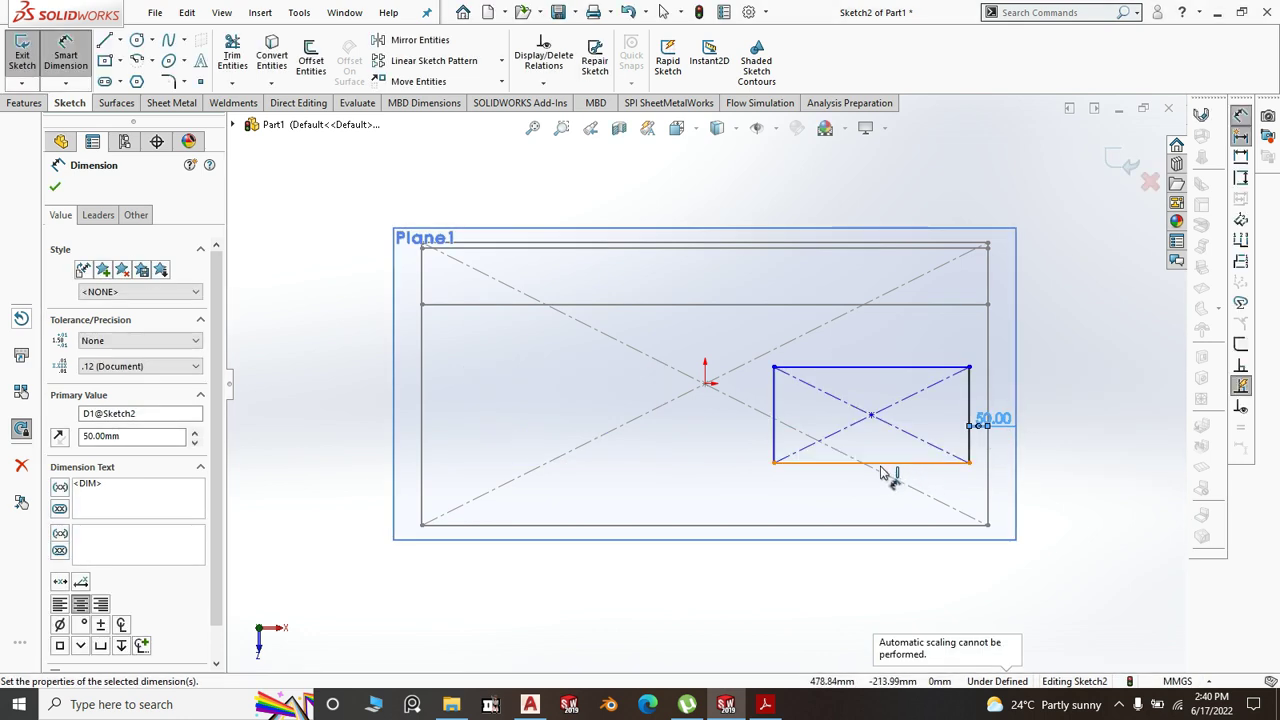
- Dimension the new rectangle's lower side at 50 mm from the layout's lower edge
click(845, 464)
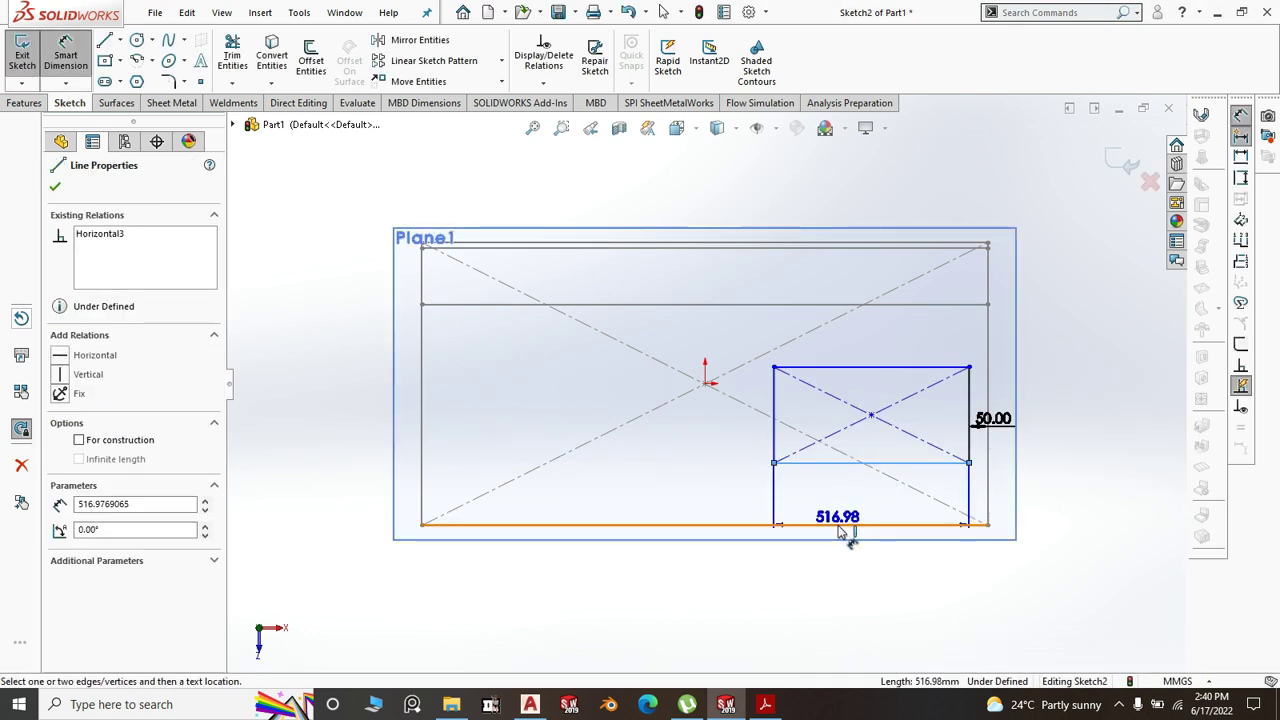
click(838, 525)
click(841, 591)
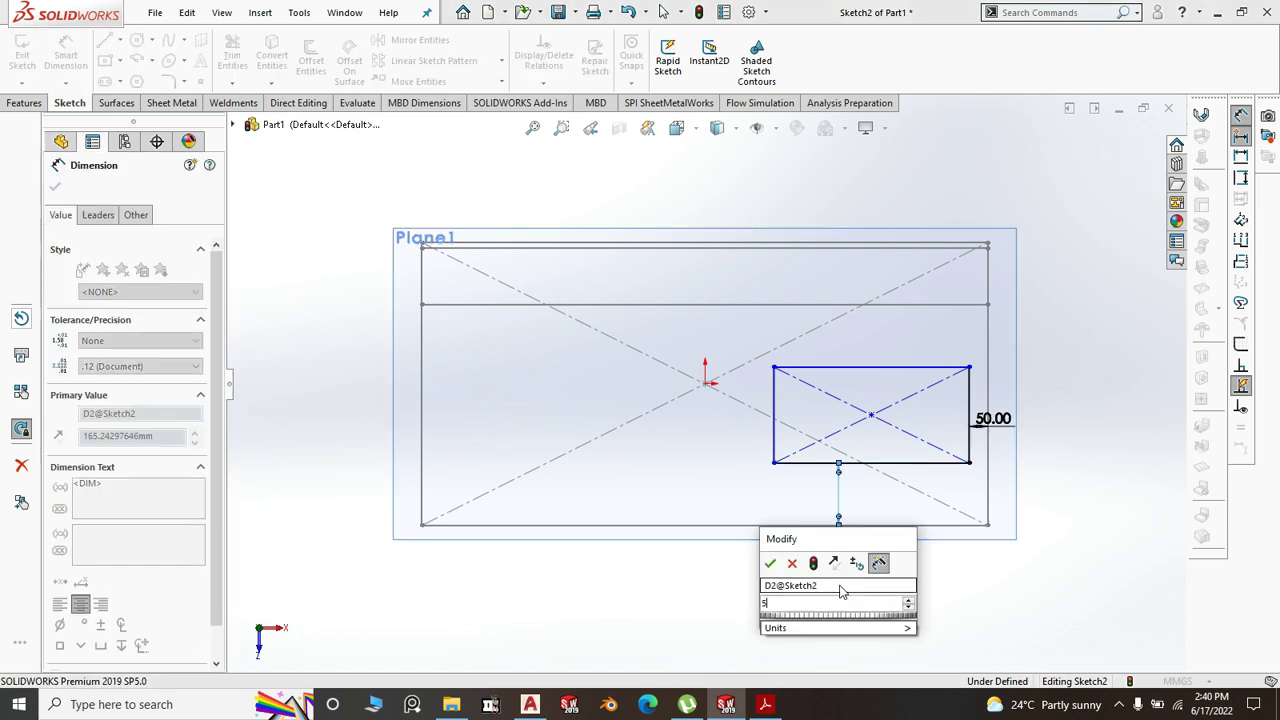
text(50)
click(770, 564)
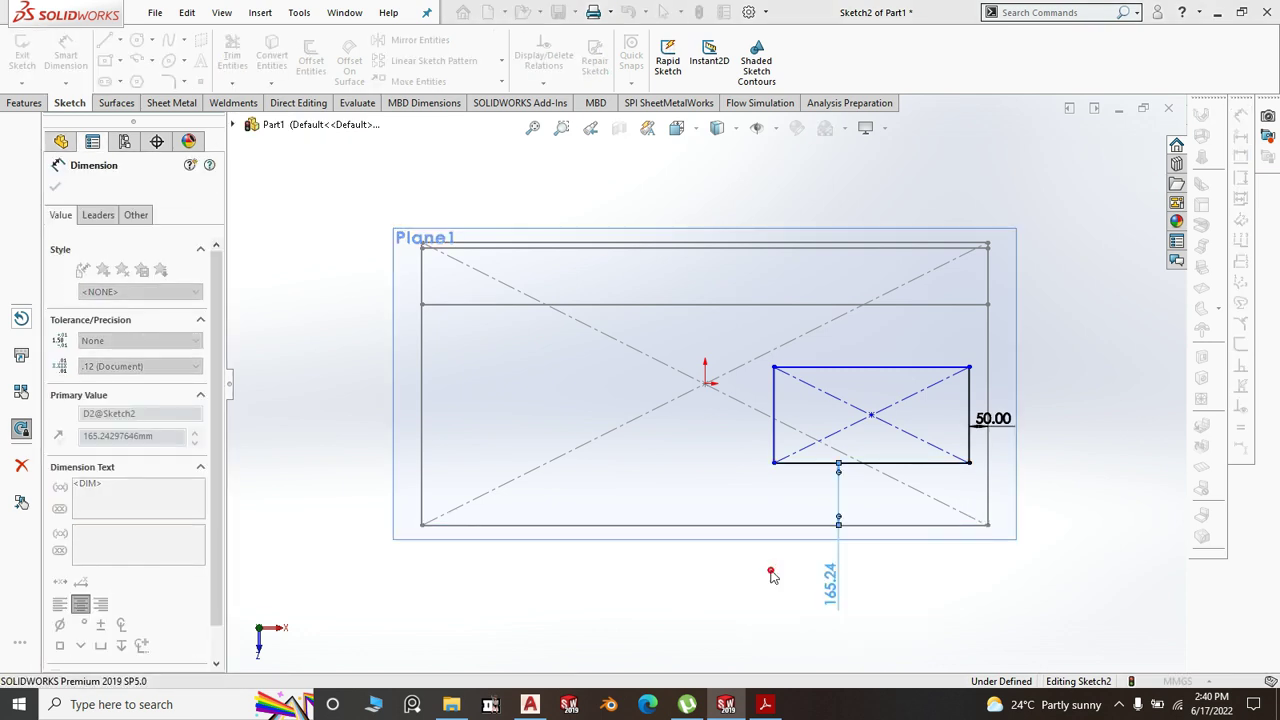
right_click(364, 500)
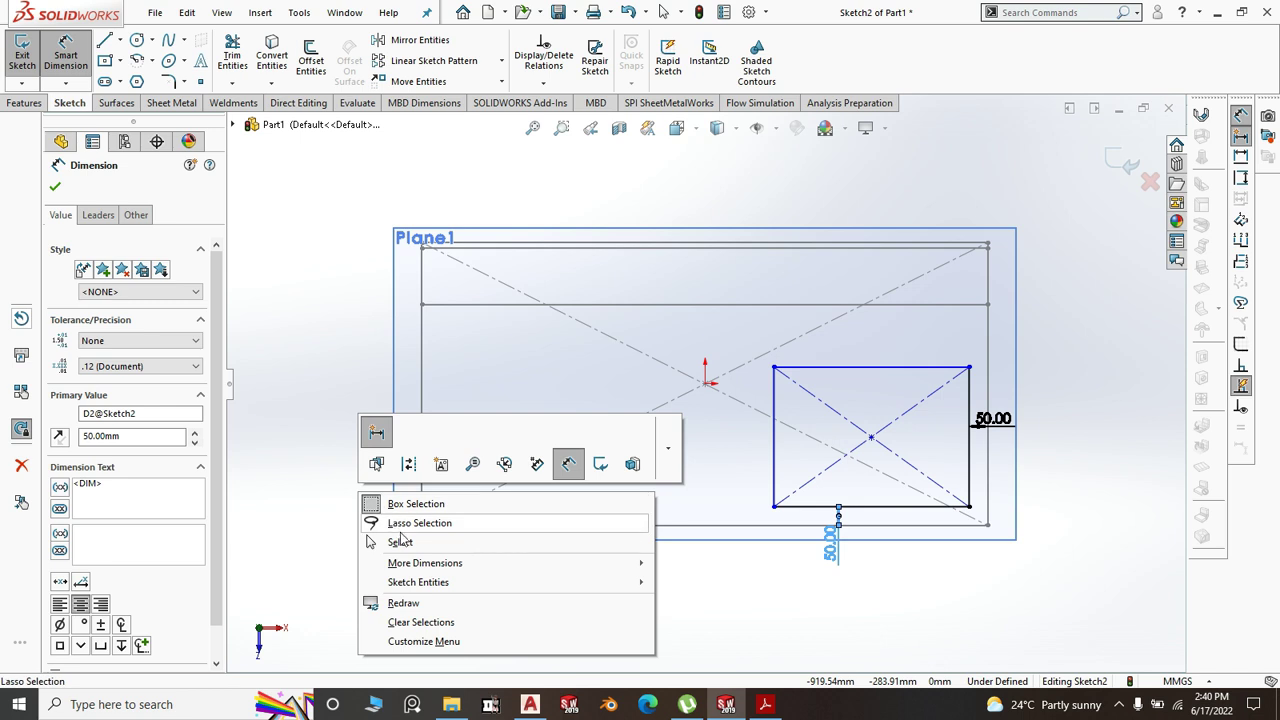
click(403, 542)
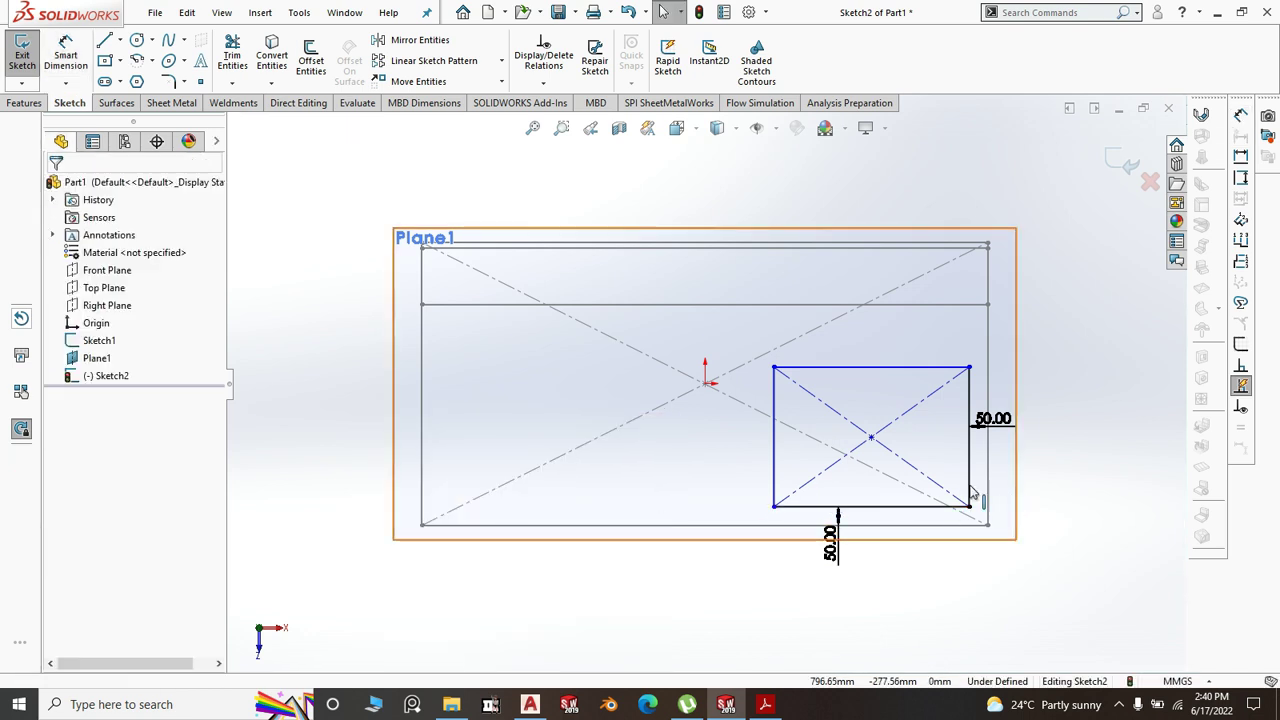
- Make the new rectangle's left side collinear with the layout's left edge
click(773, 462)
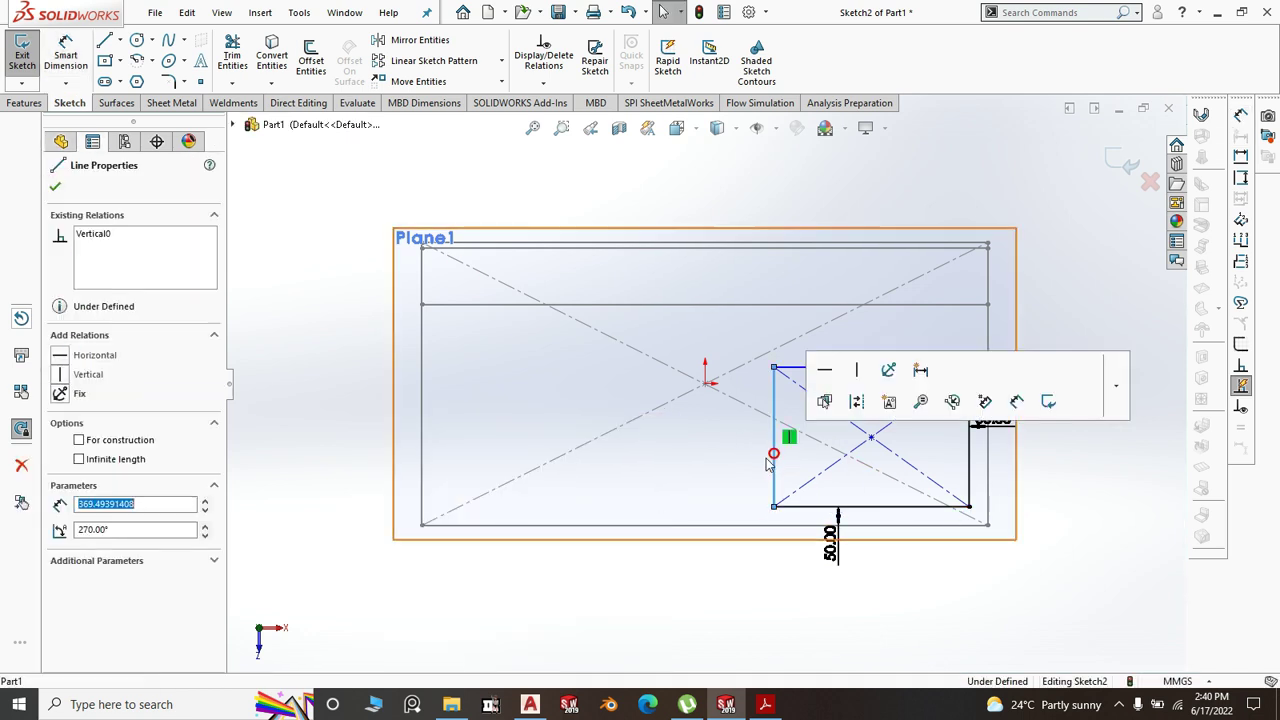
ctrl+click(423, 452)
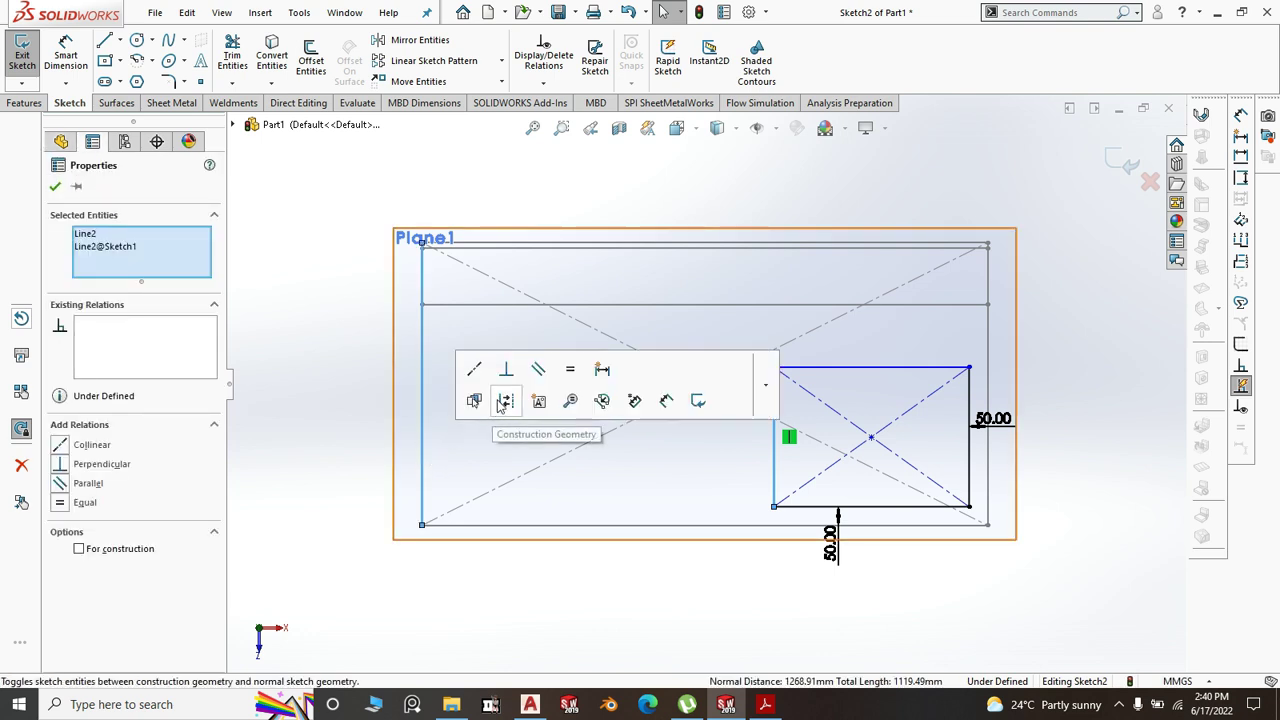
click(478, 371)
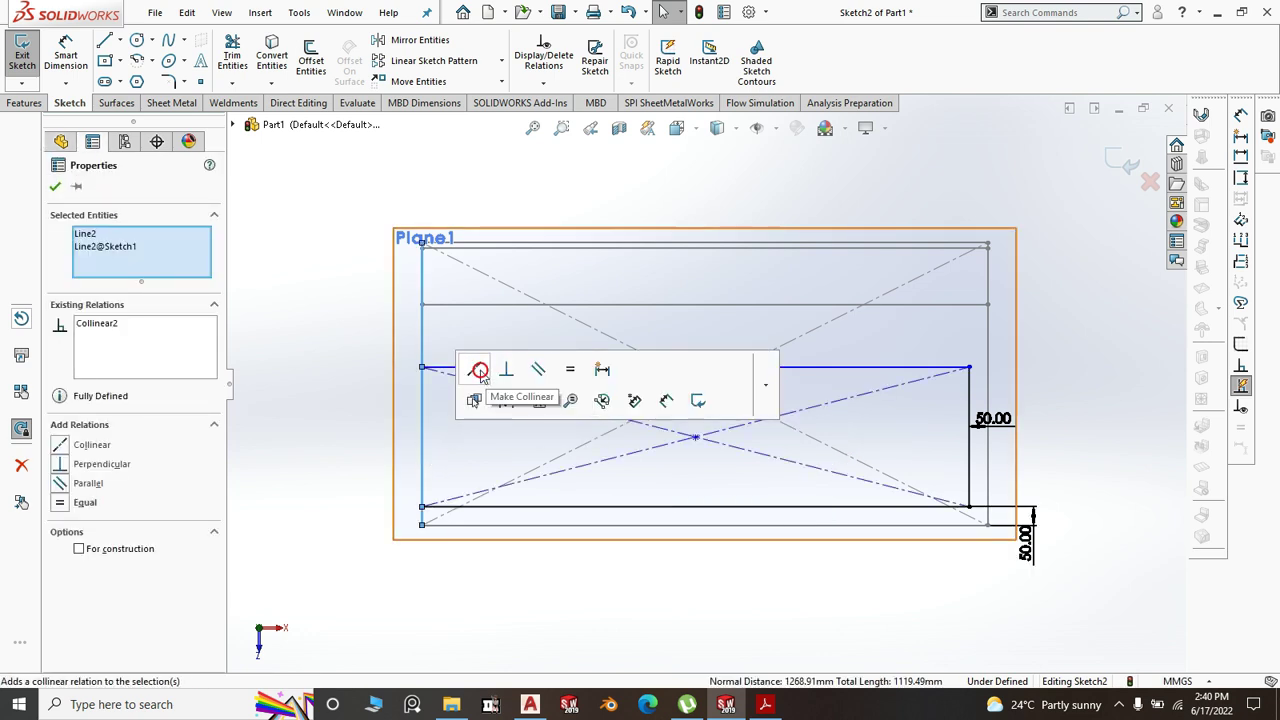
- Make the new rectangle's upper side collinear with the layout's lower inner line
click(870, 369)
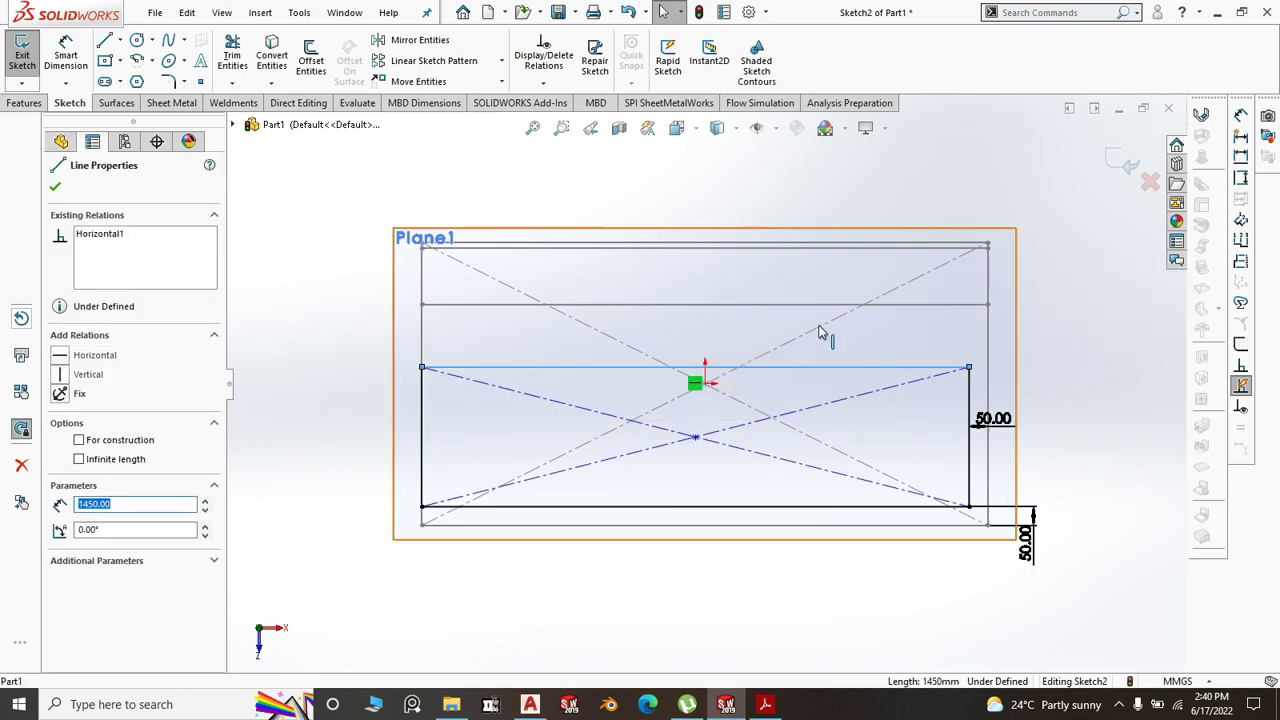
ctrl+click(752, 305)
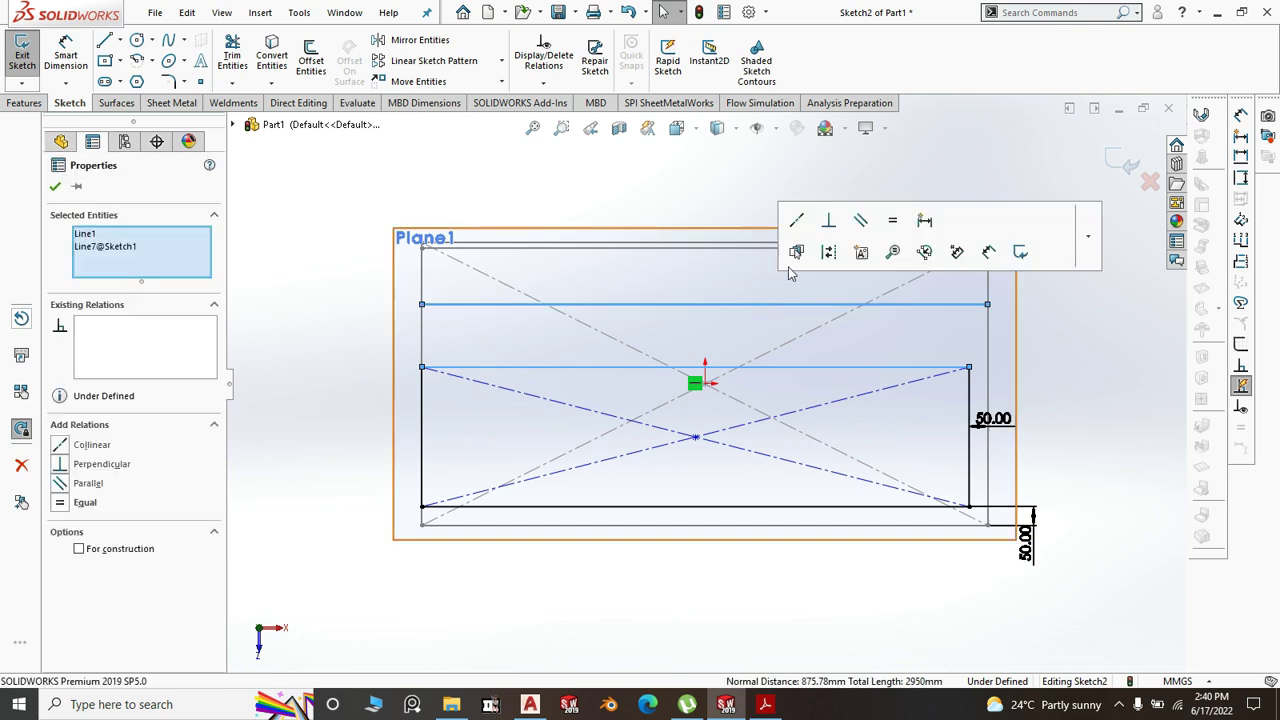
click(797, 222)
click(1129, 448)
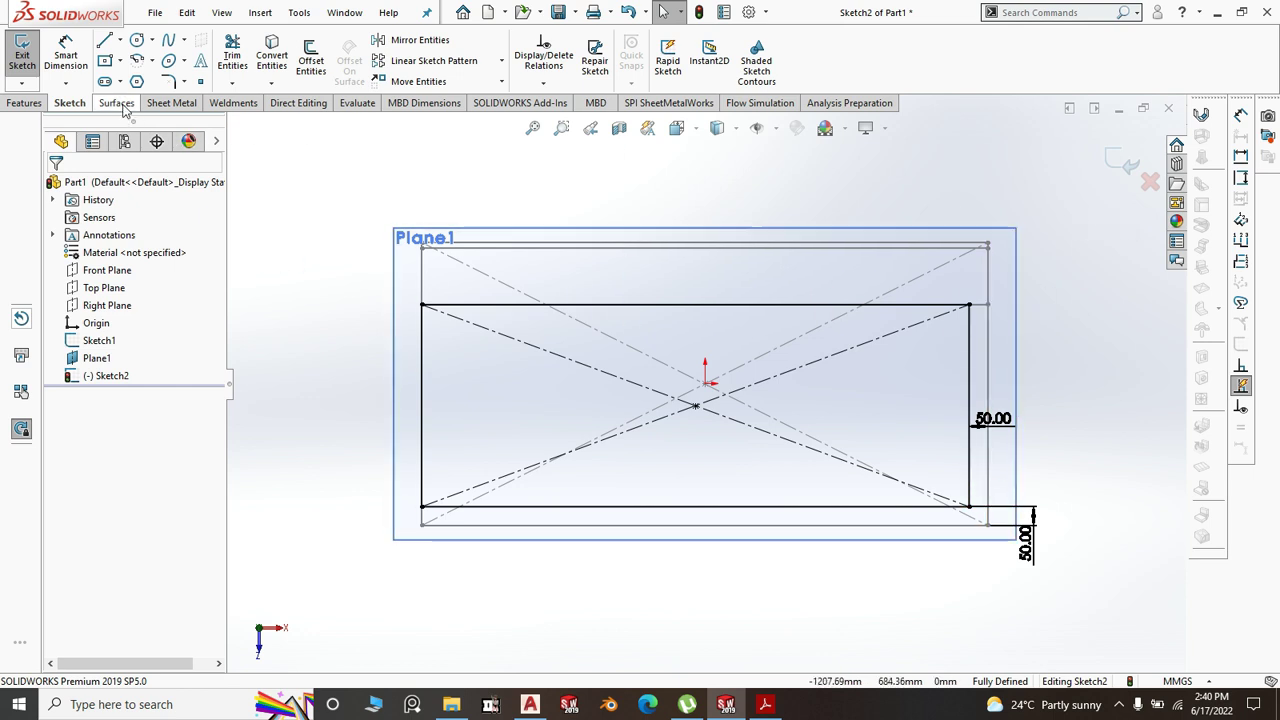
- Create a 1.50 mm thick sheet metal base flange from the upper rectangle sketch and hide its reference plane
click(195, 108)
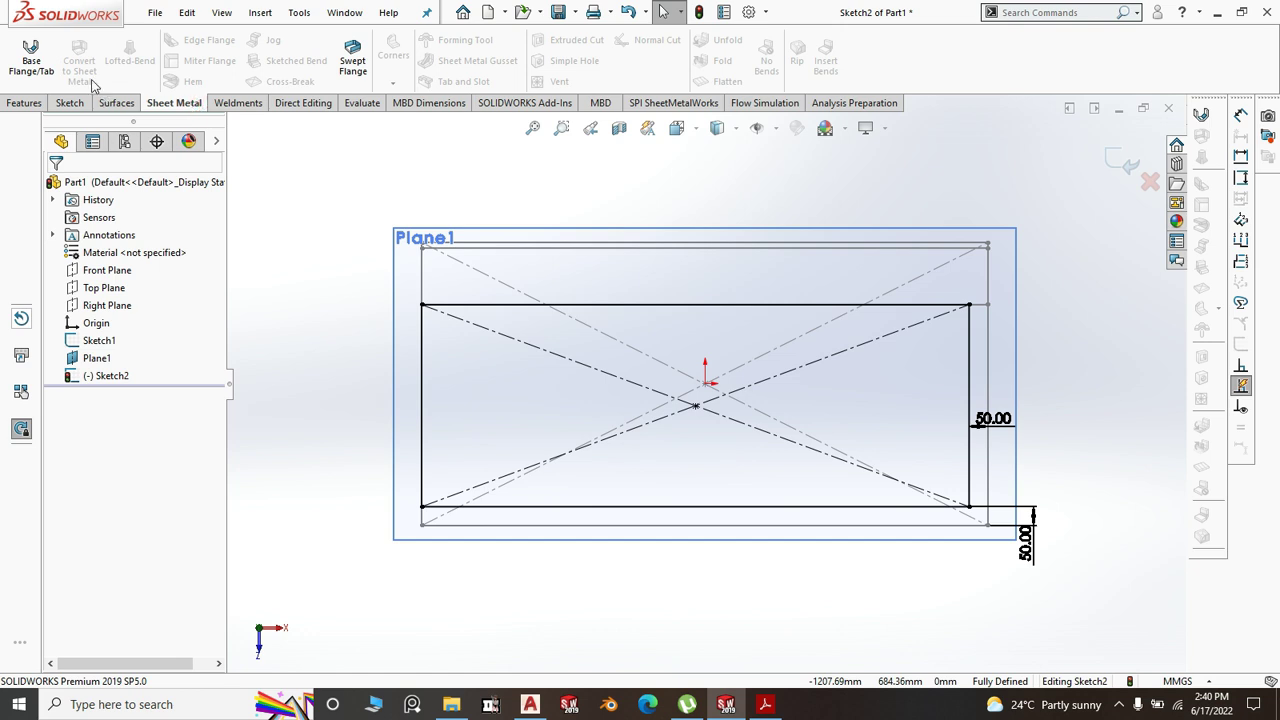
click(42, 61)
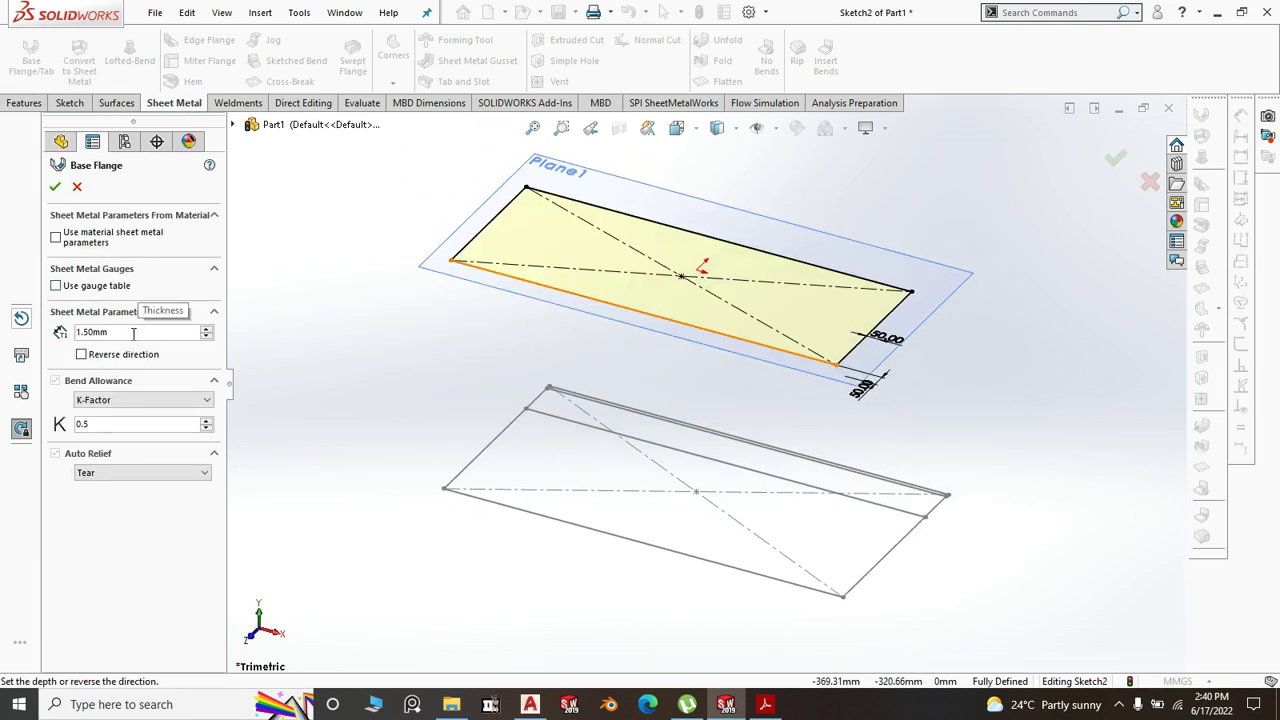
click(56, 189)
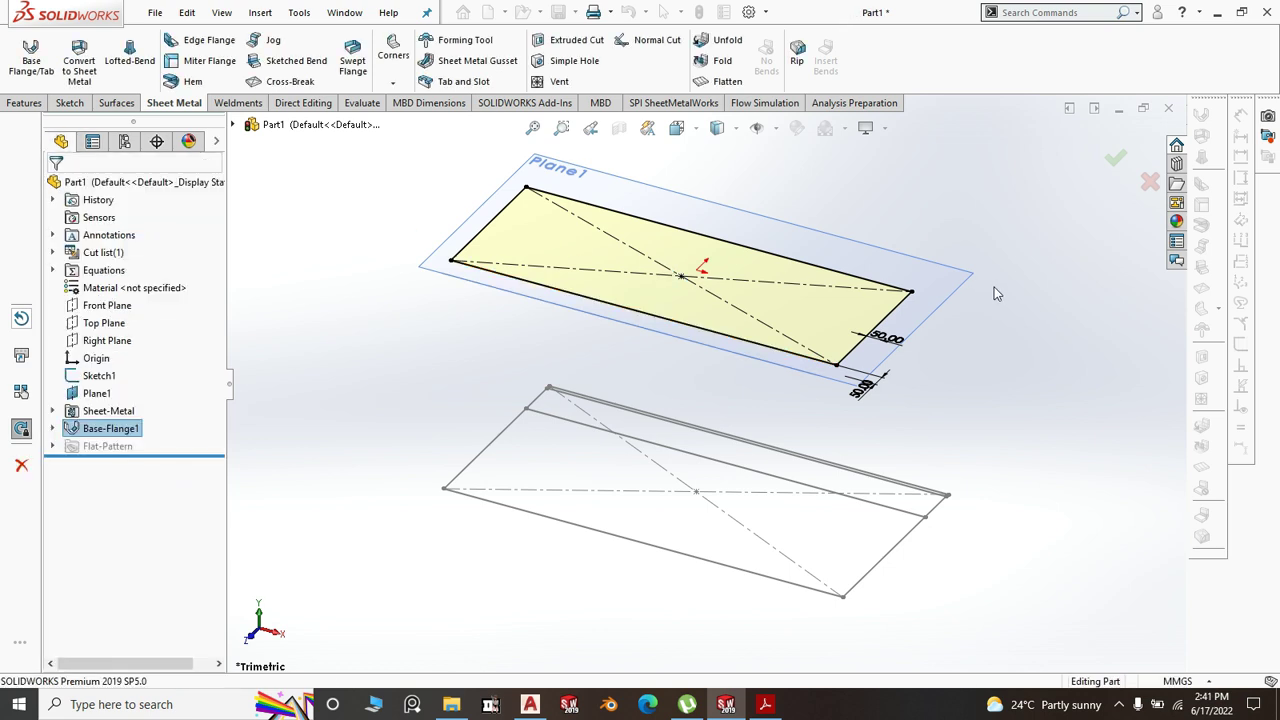
click(956, 289)
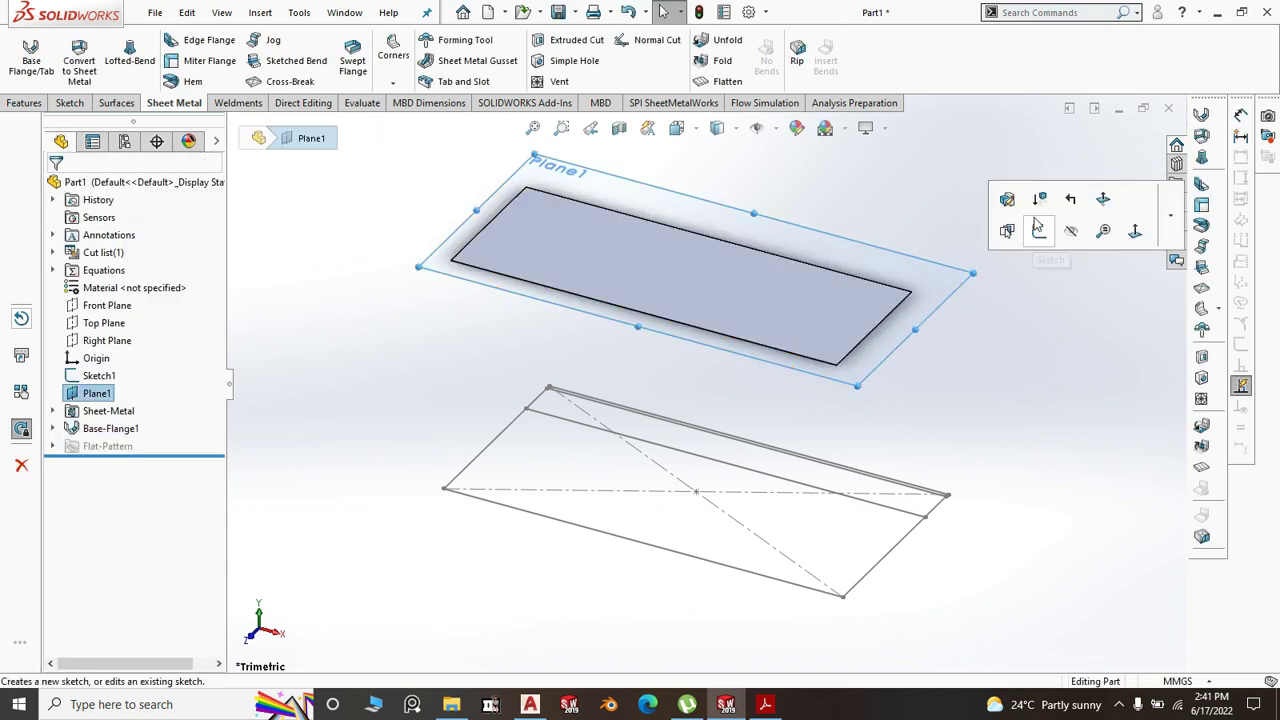
click(1069, 230)
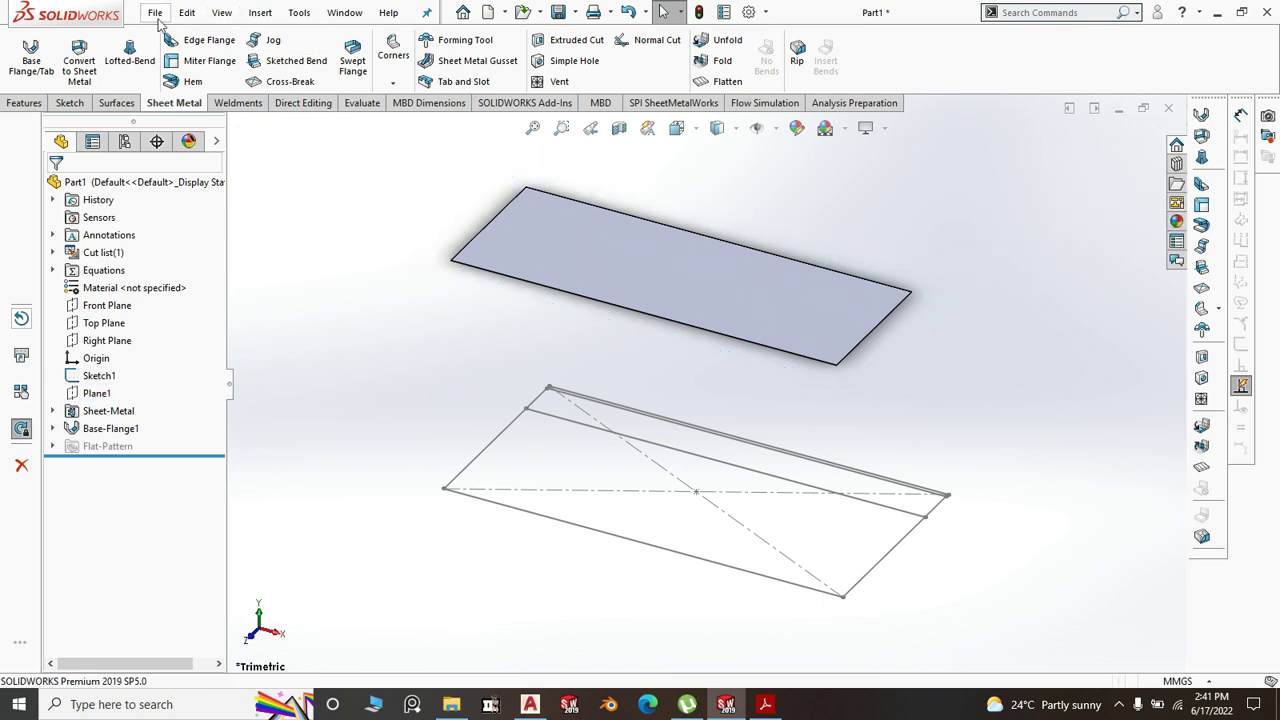
- Add a 50 mm edge flange at 90 degrees along the base flange's rear long edge
click(200, 40)
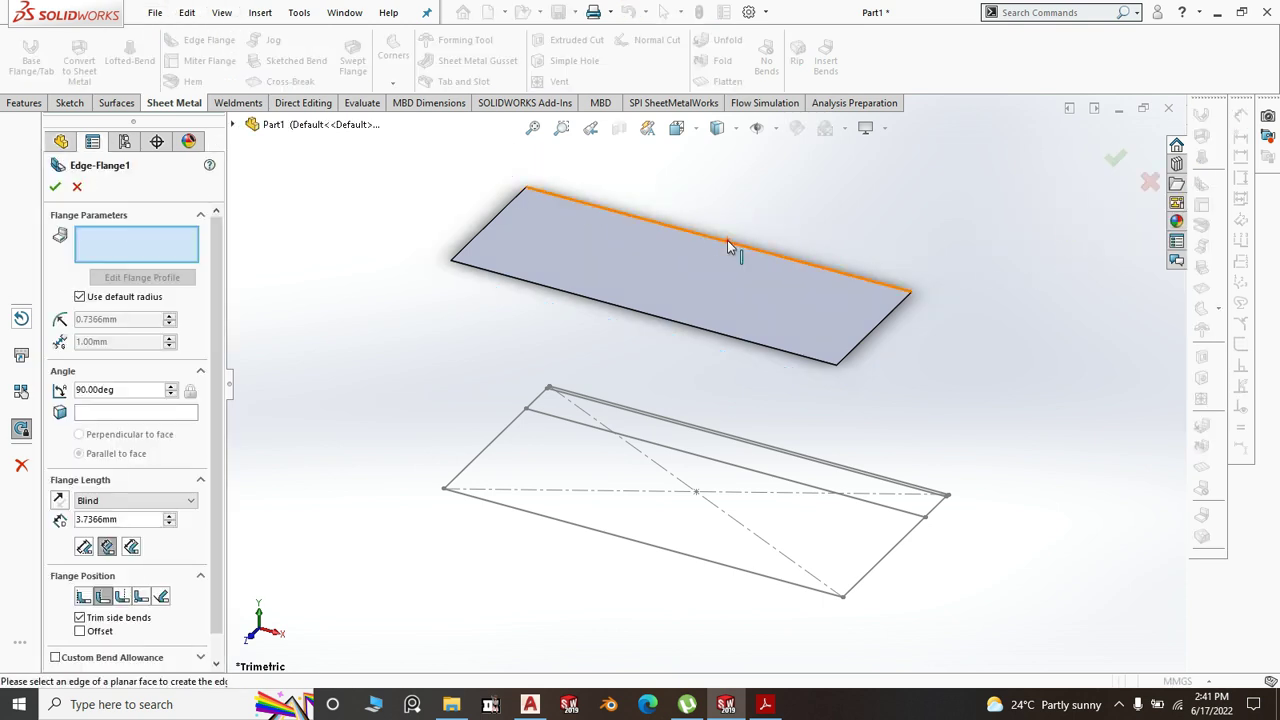
click(727, 241)
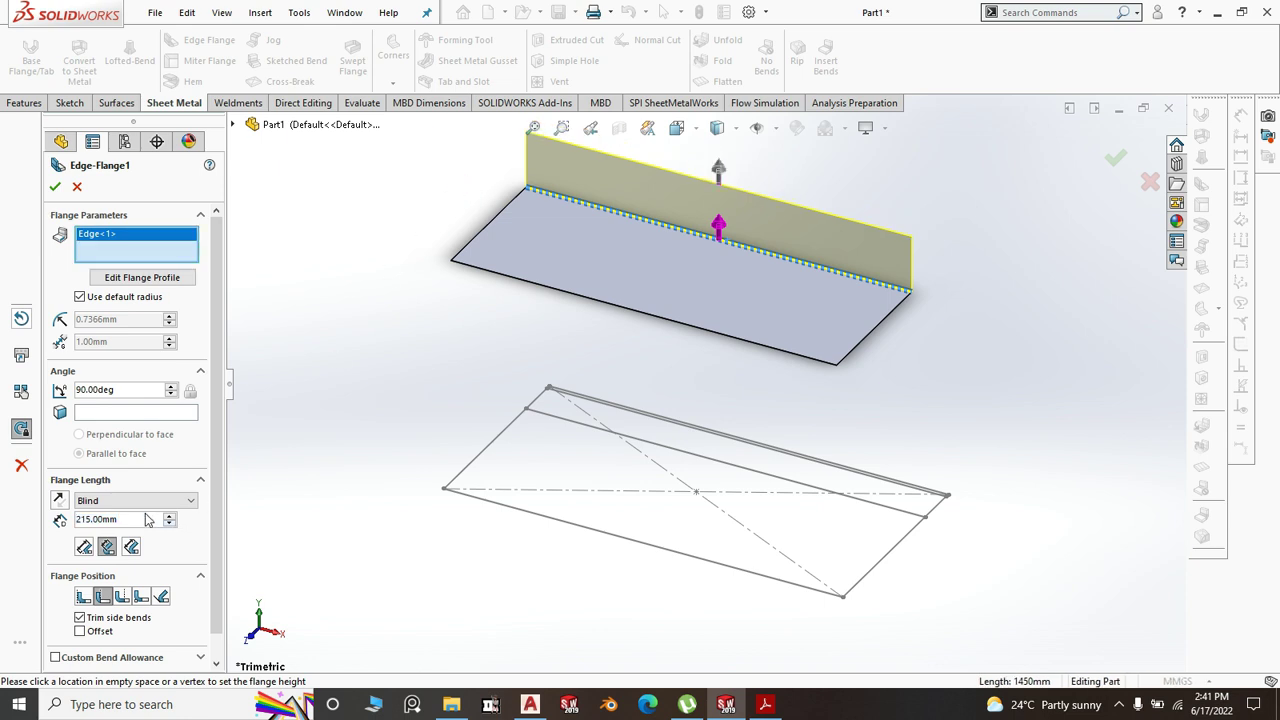
text(50)
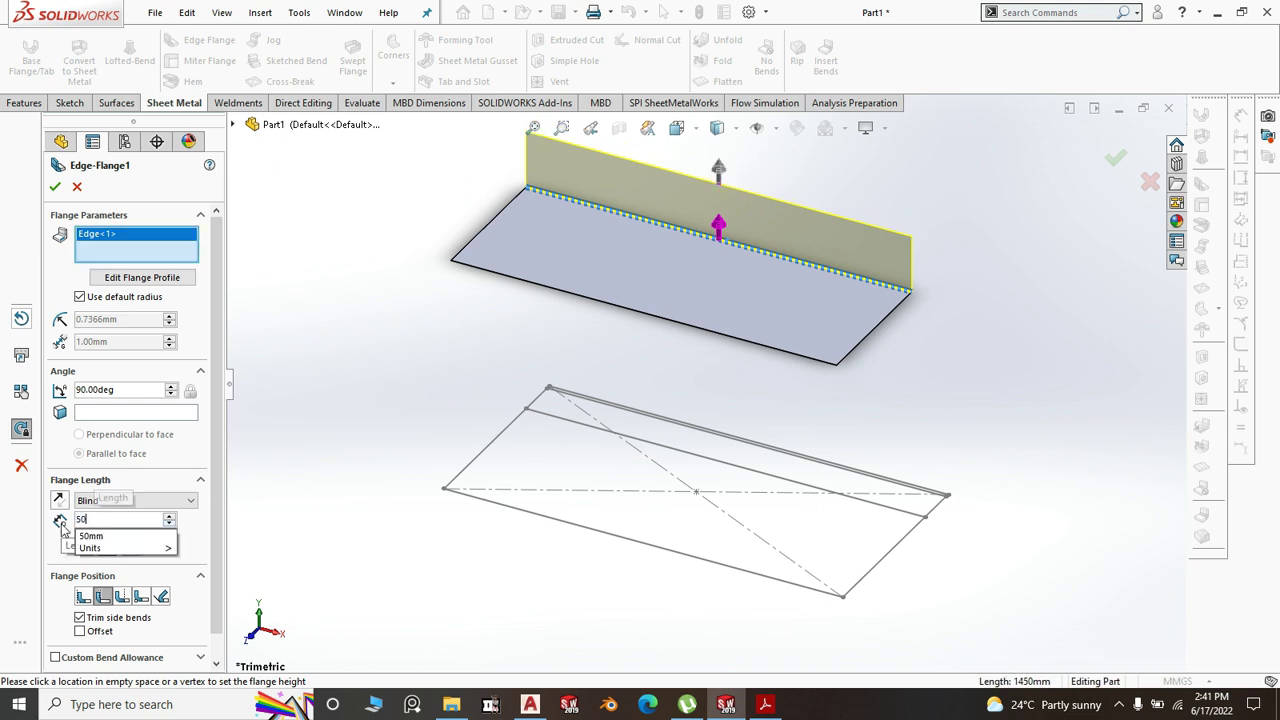
key(Return)
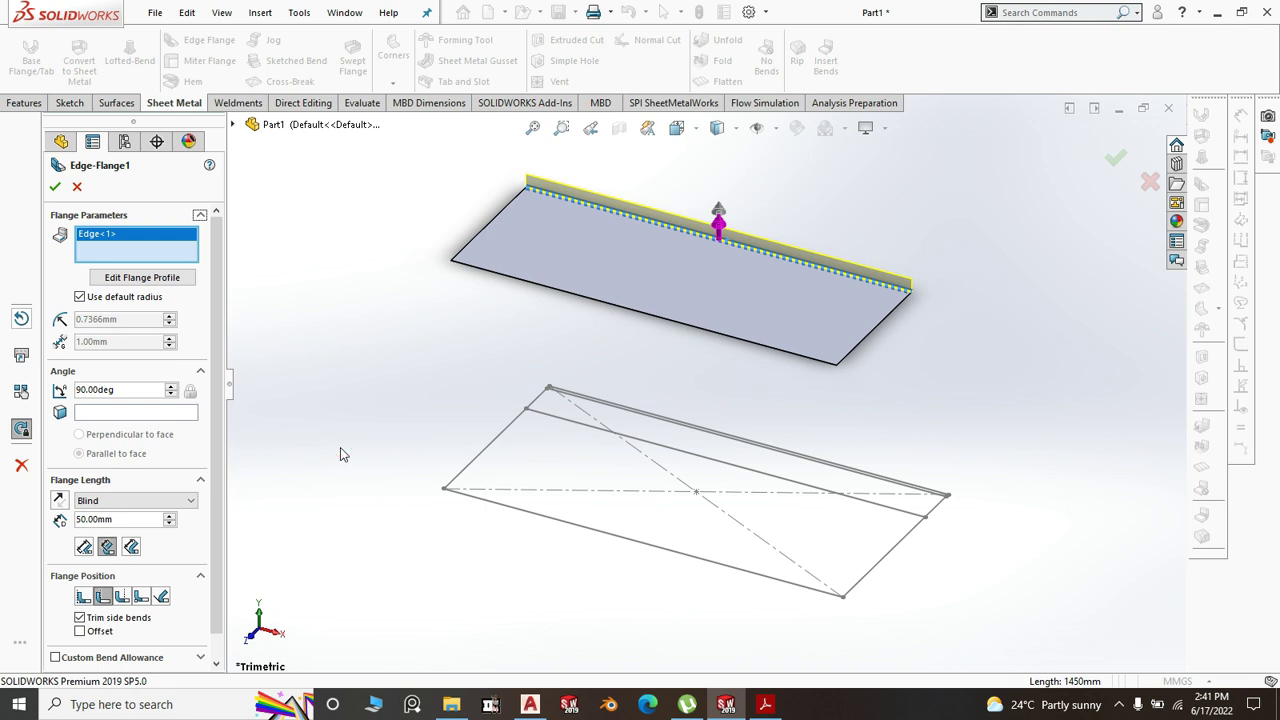
click(55, 188)
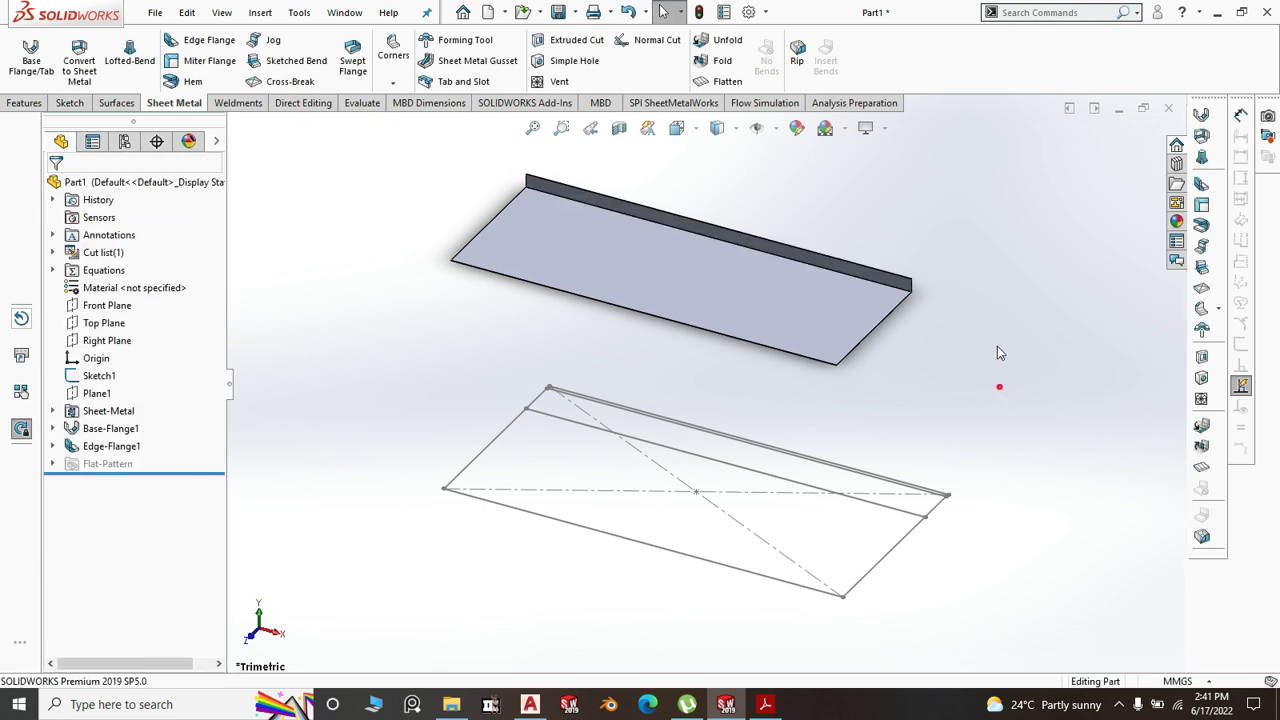
- Start a tab sketch at the edge flange's end and draw a corner rectangle about 51 mm wide outward from its lower corner
scroll(948, 282, down, 2)
key(f)
click(45, 65)
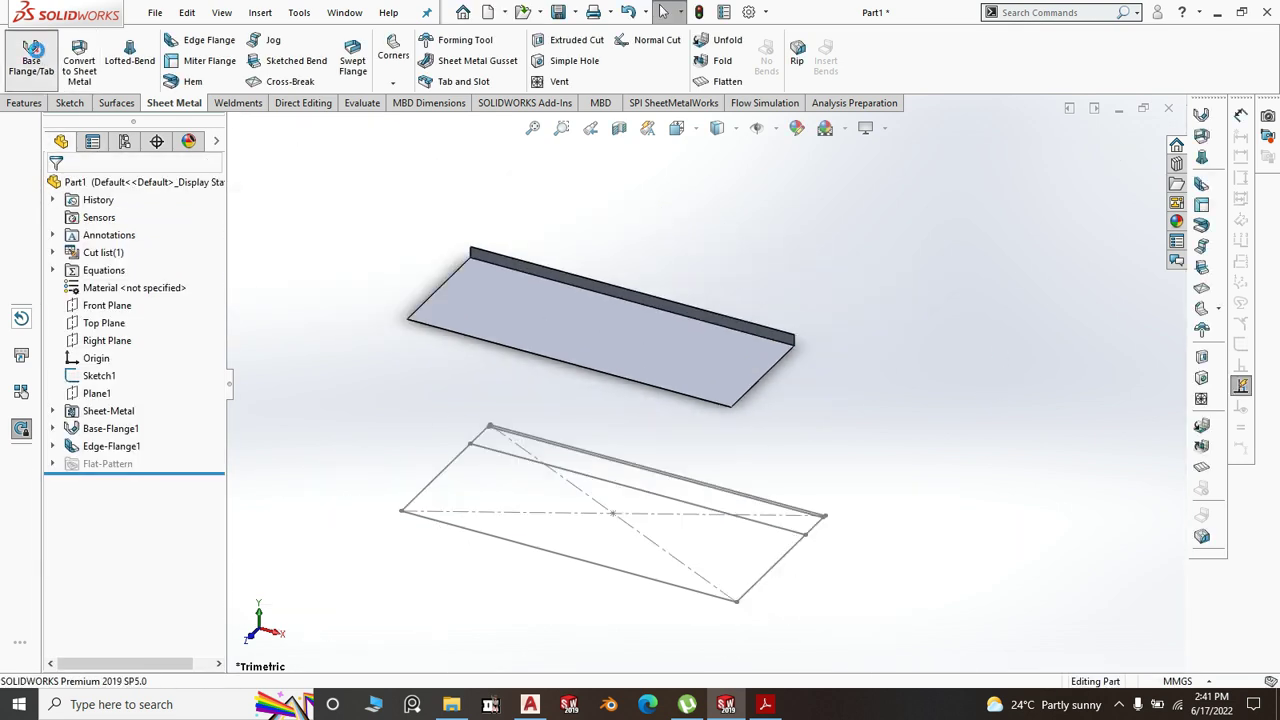
scroll(790, 410, down, 3)
scroll(792, 405, down, 2)
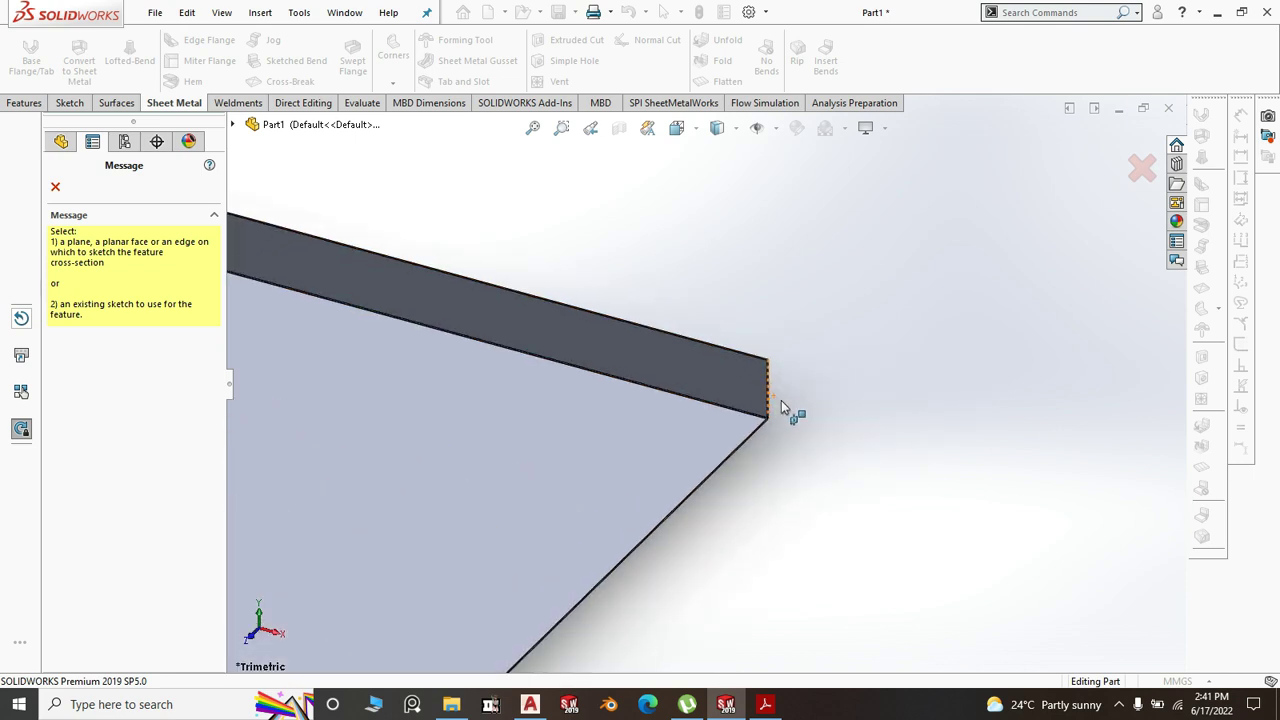
click(766, 400)
click(119, 60)
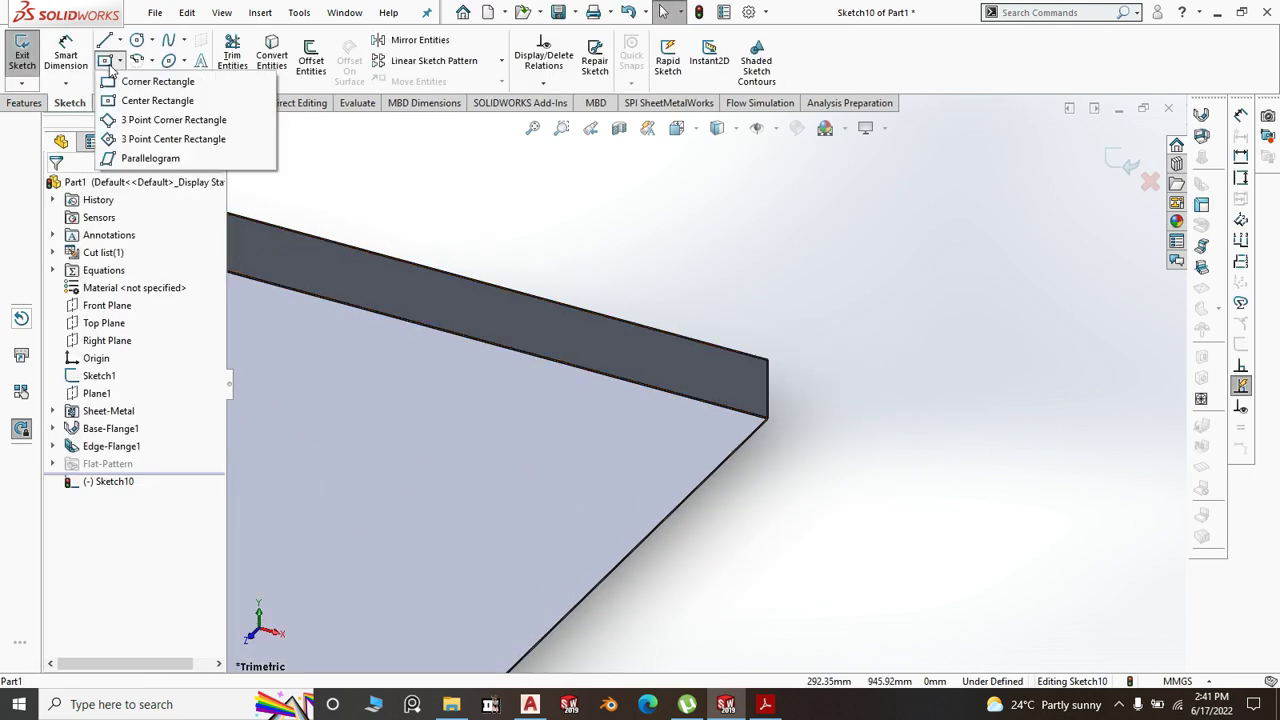
click(150, 80)
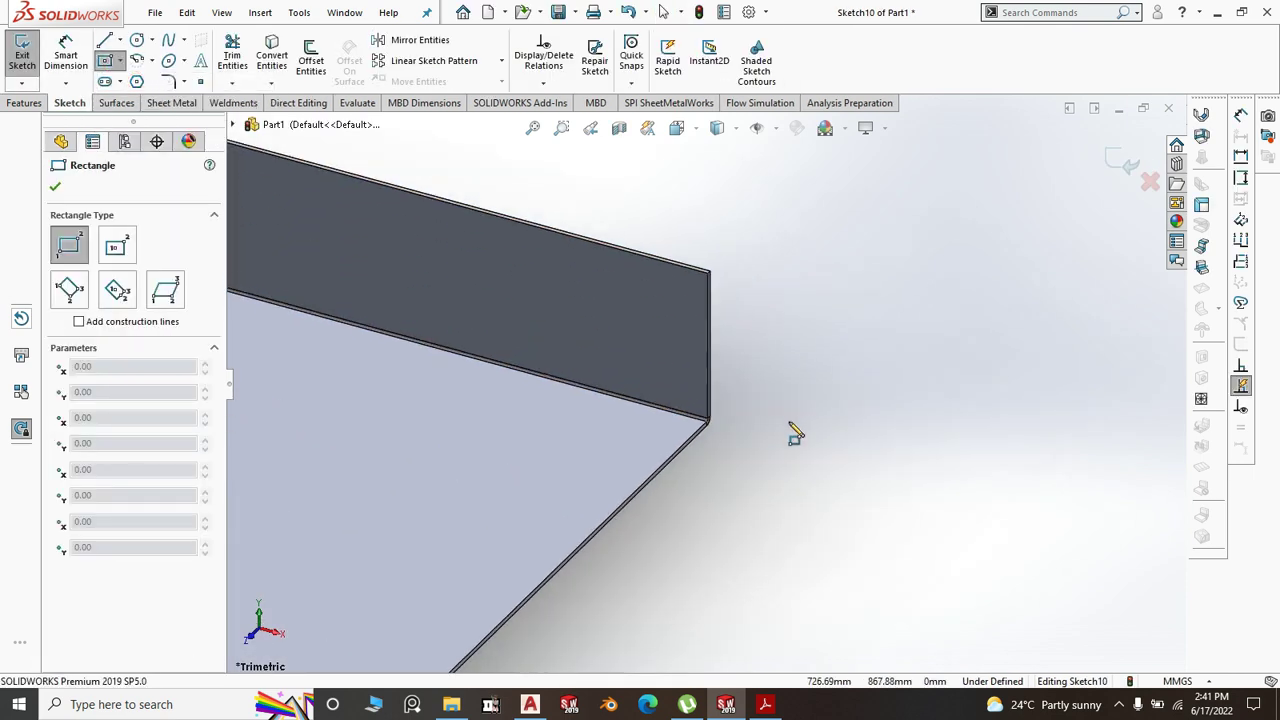
scroll(791, 434, down, 2)
scroll(674, 437, down, 2)
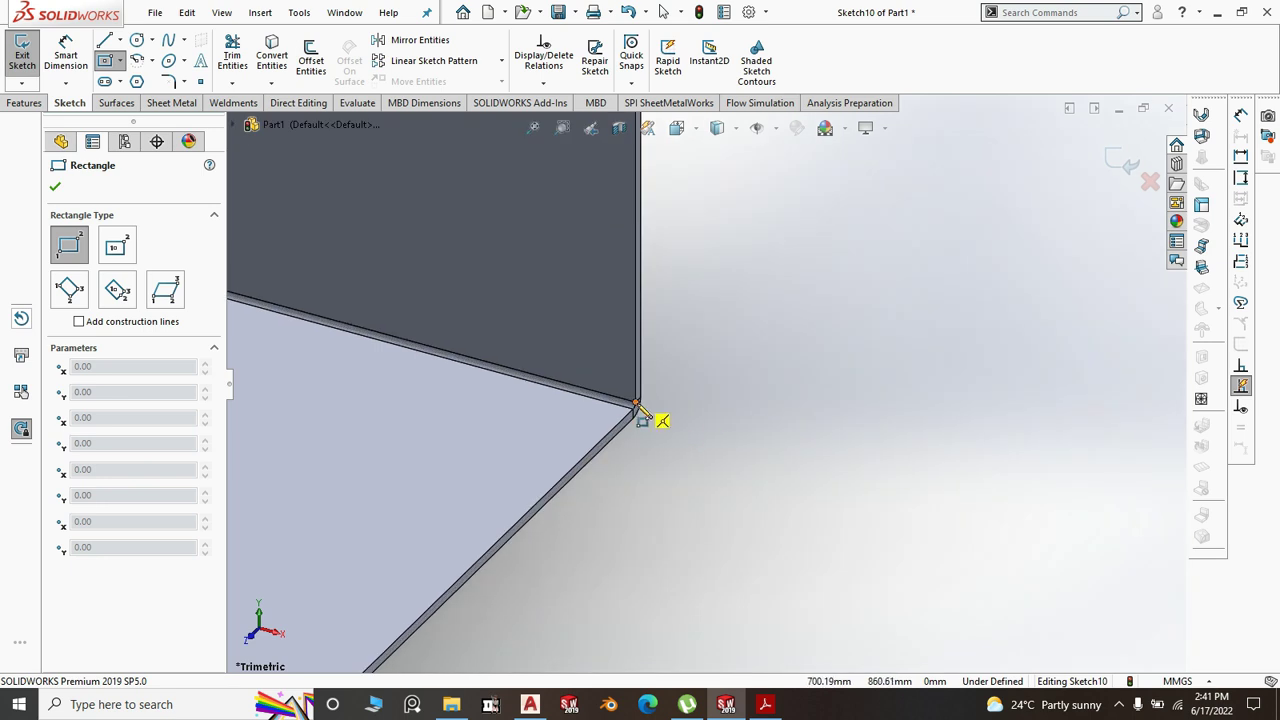
click(636, 404)
scroll(650, 505, up, 3)
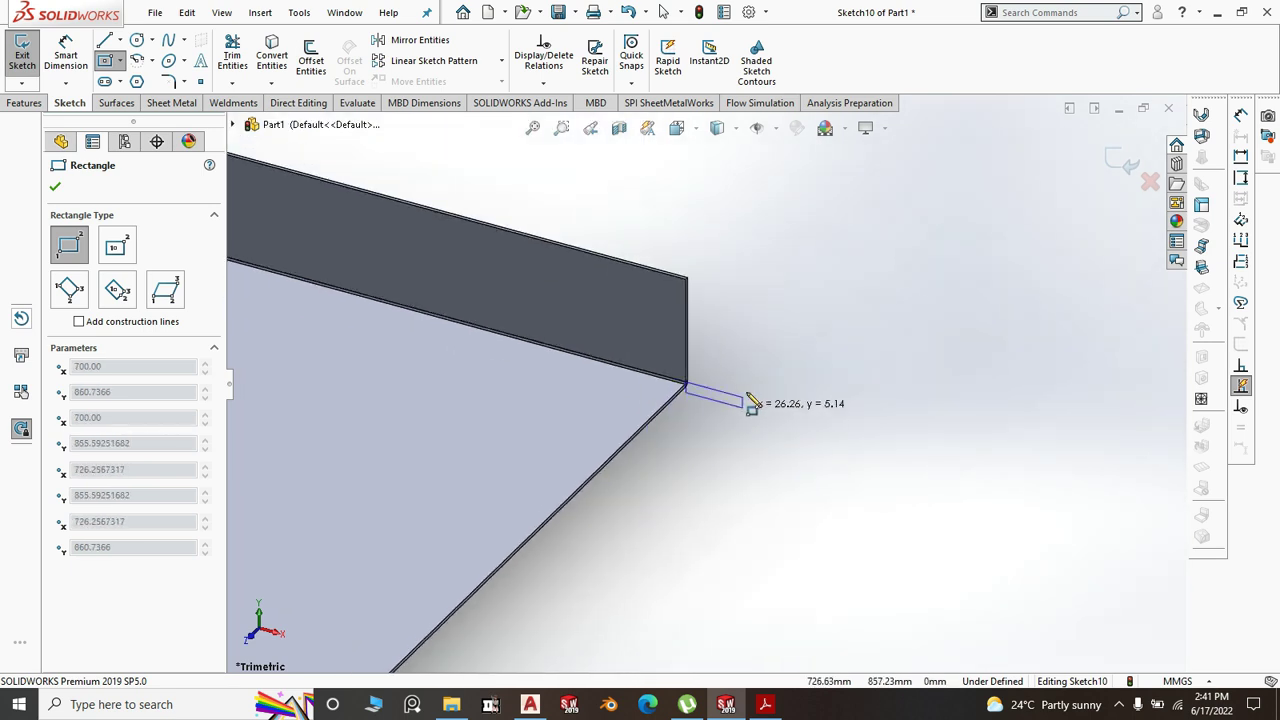
click(796, 335)
right_click(800, 334)
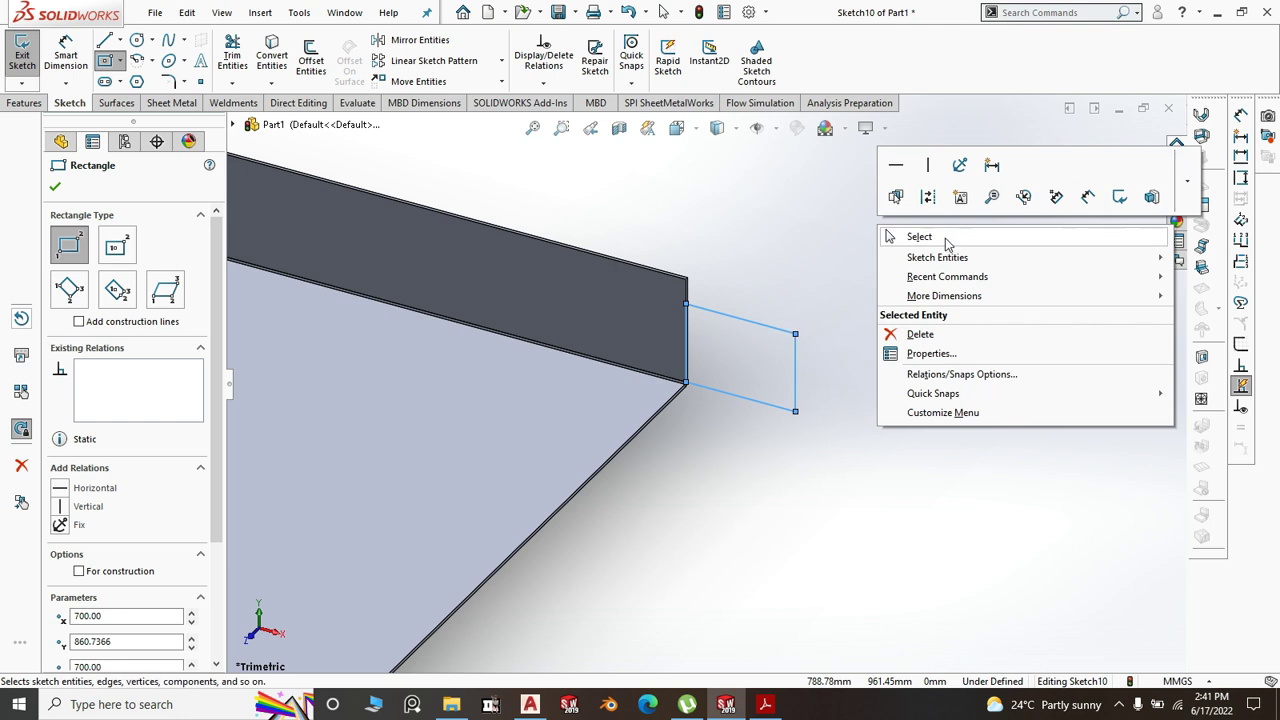
click(945, 238)
- Make the tab rectangle's upper side collinear with the edge flange's top edge
click(737, 321)
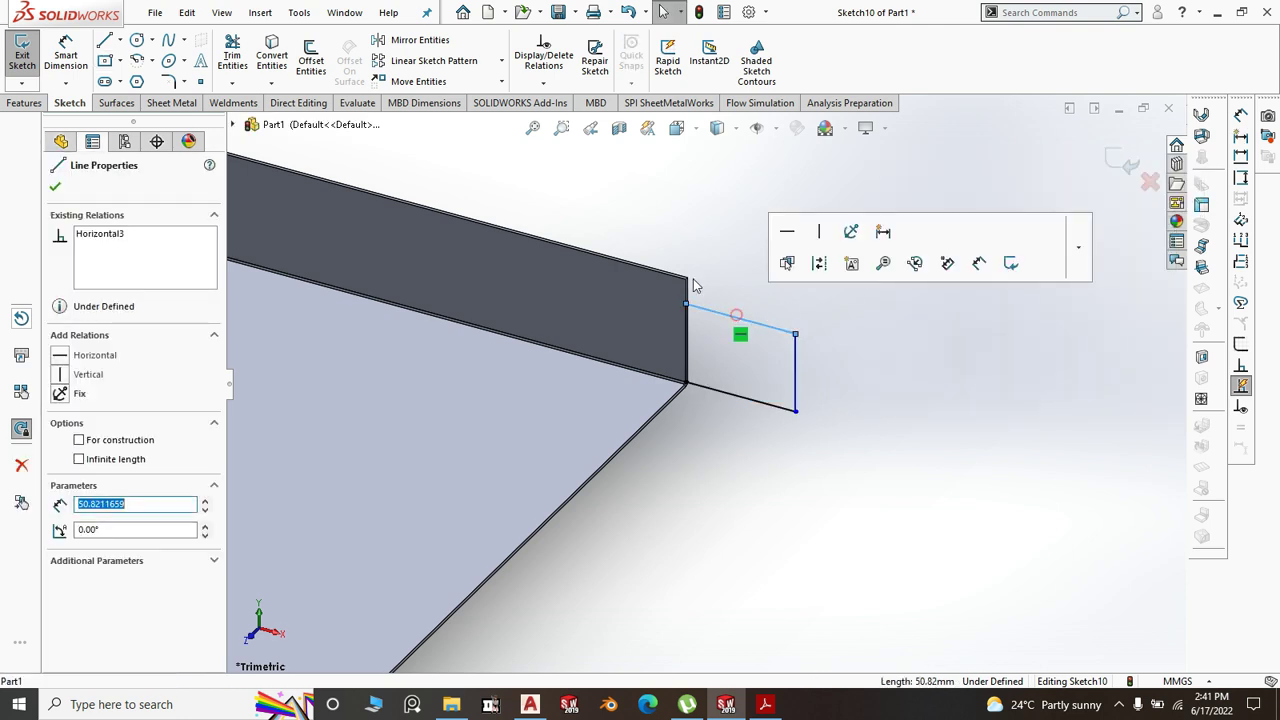
ctrl+click(611, 264)
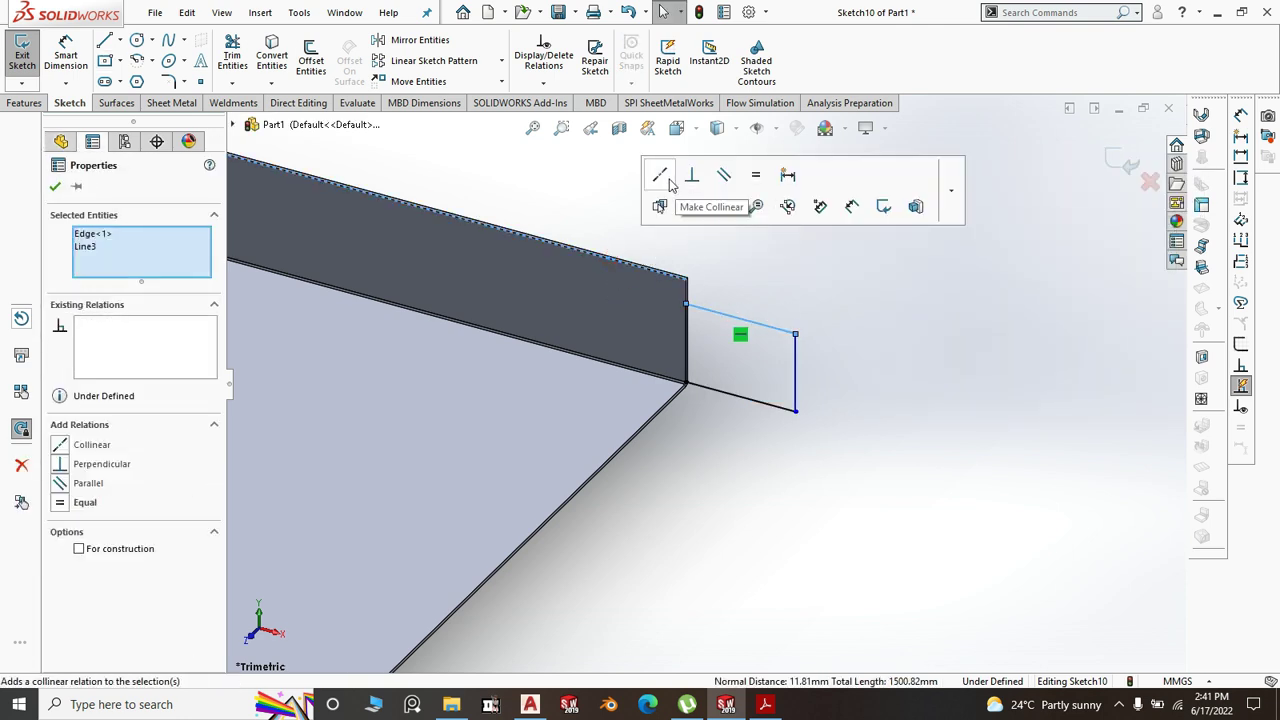
click(665, 180)
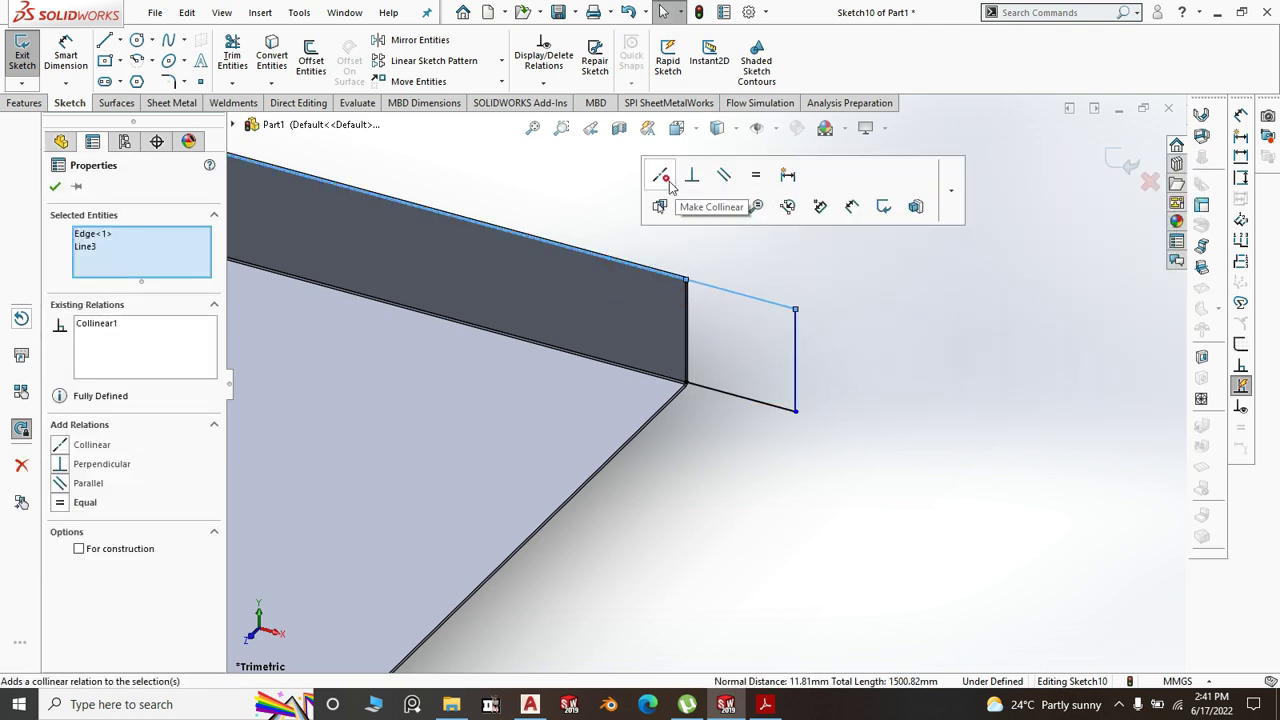
- Align the tab rectangle's lower outer corner vertically with the outer endpoint of the base layout's inner line
click(795, 411)
scroll(817, 395, down, 2)
scroll(835, 330, up, 5)
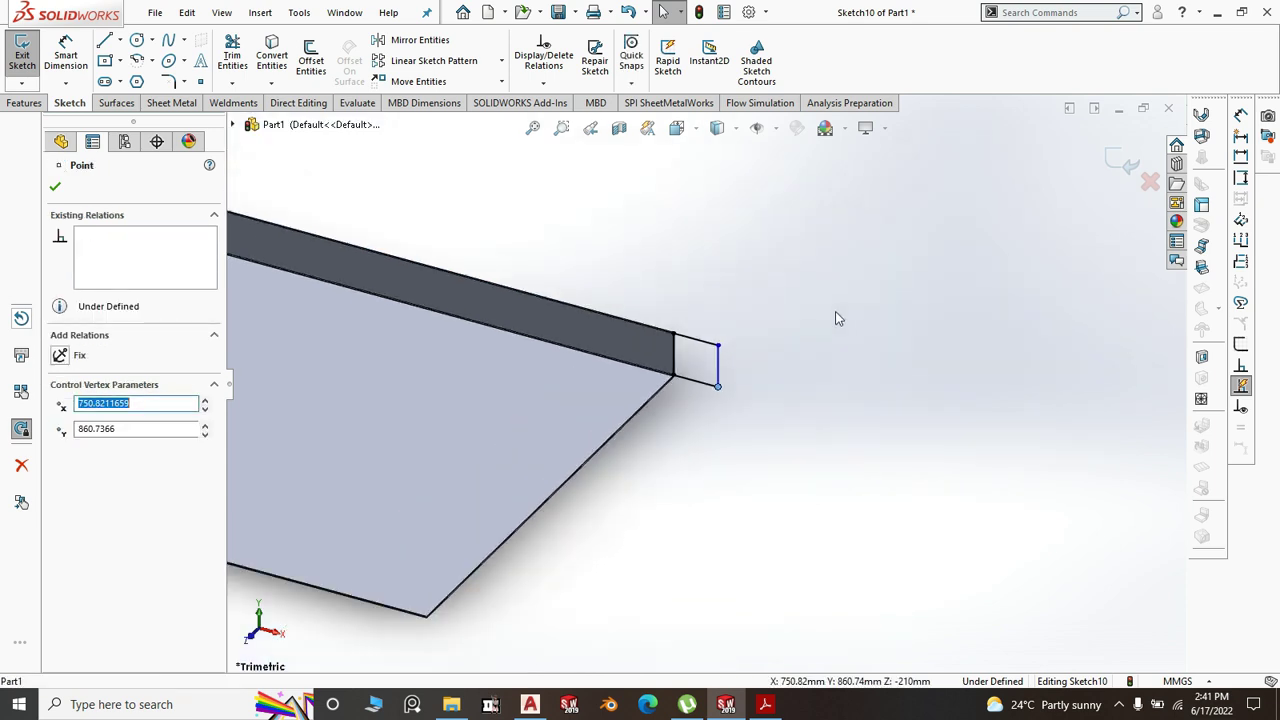
scroll(835, 330, up, 4)
scroll(669, 454, down, 5)
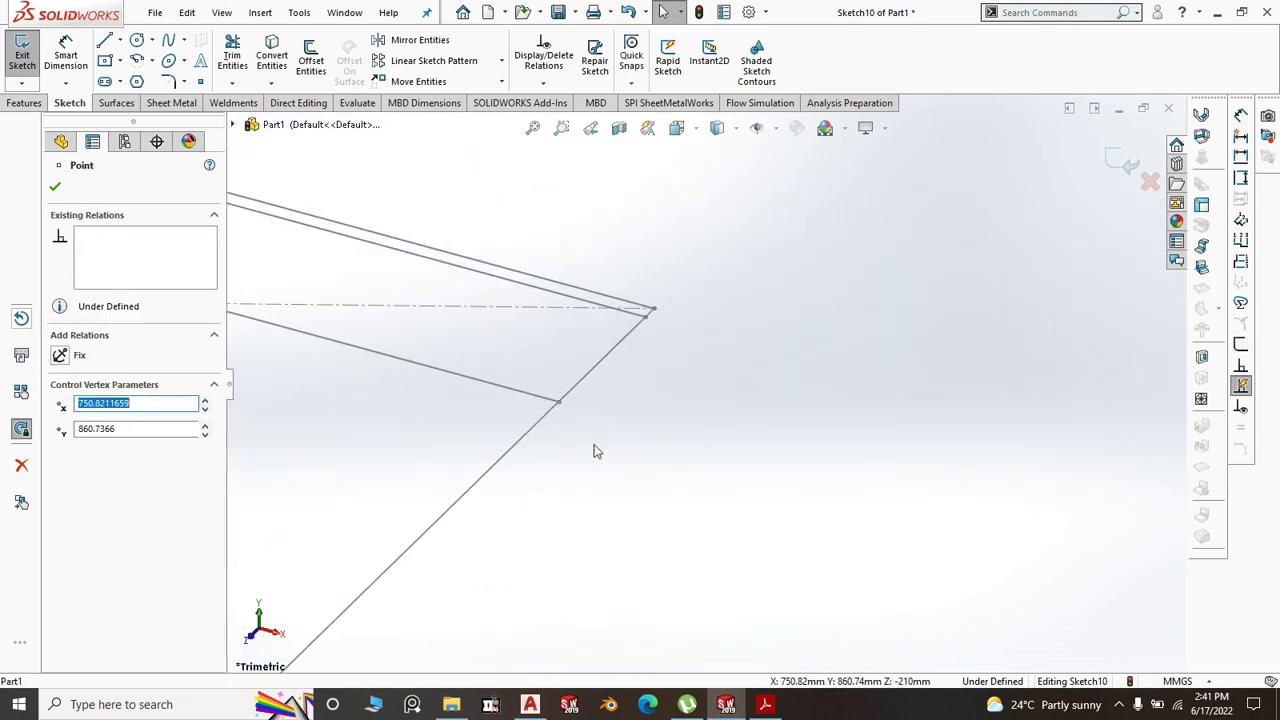
ctrl+click(558, 405)
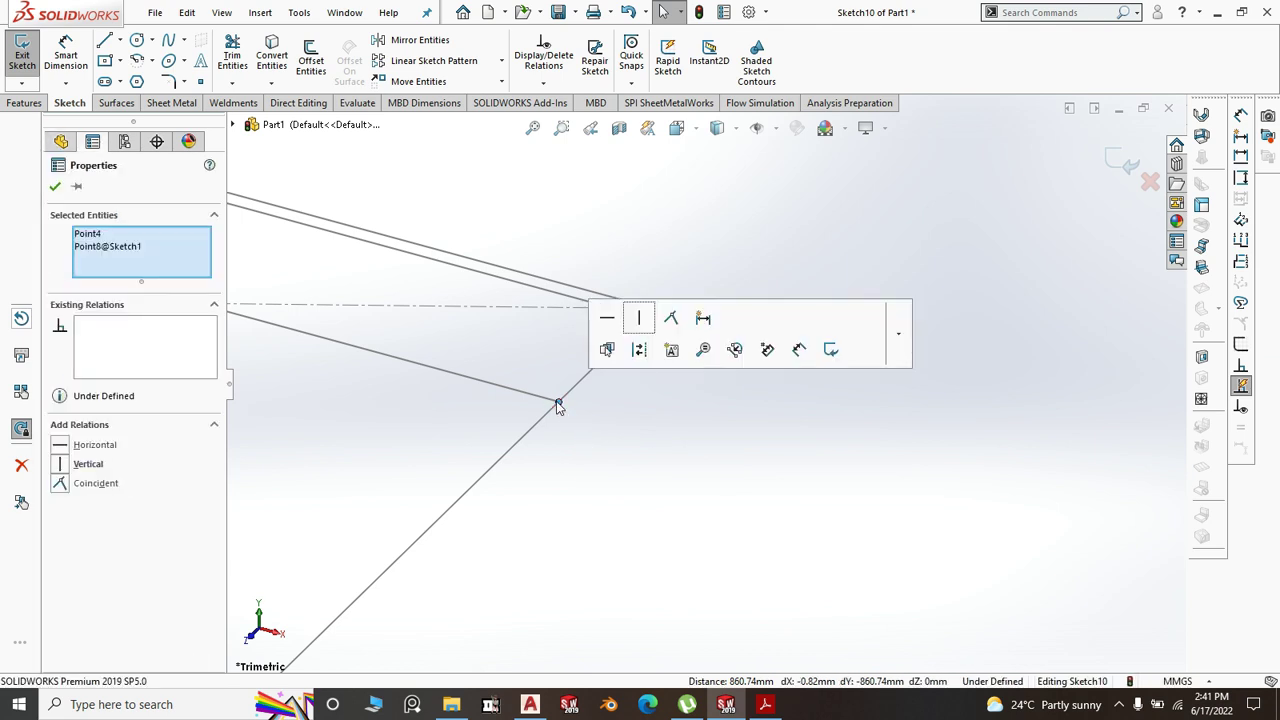
click(639, 318)
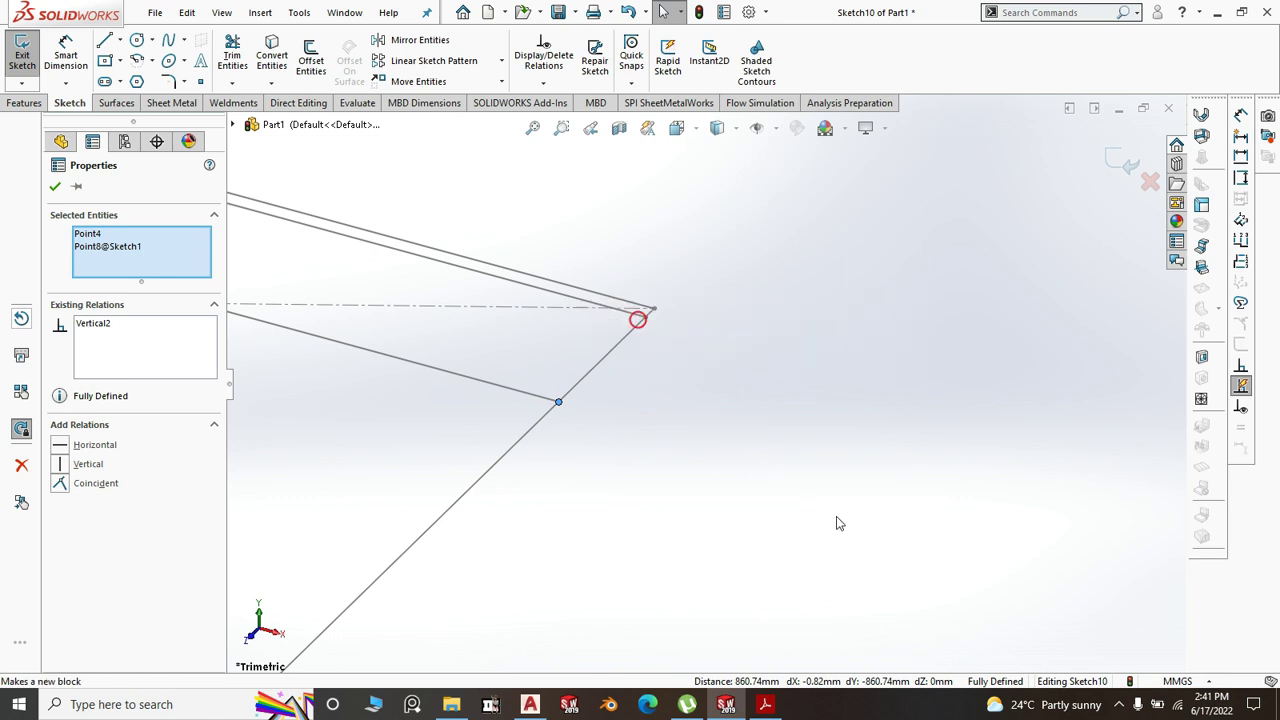
click(861, 558)
- Examine the tab rectangle's outer side and lower corner, including their relations to the base layout
scroll(873, 576, down, 3)
scroll(870, 574, up, 2)
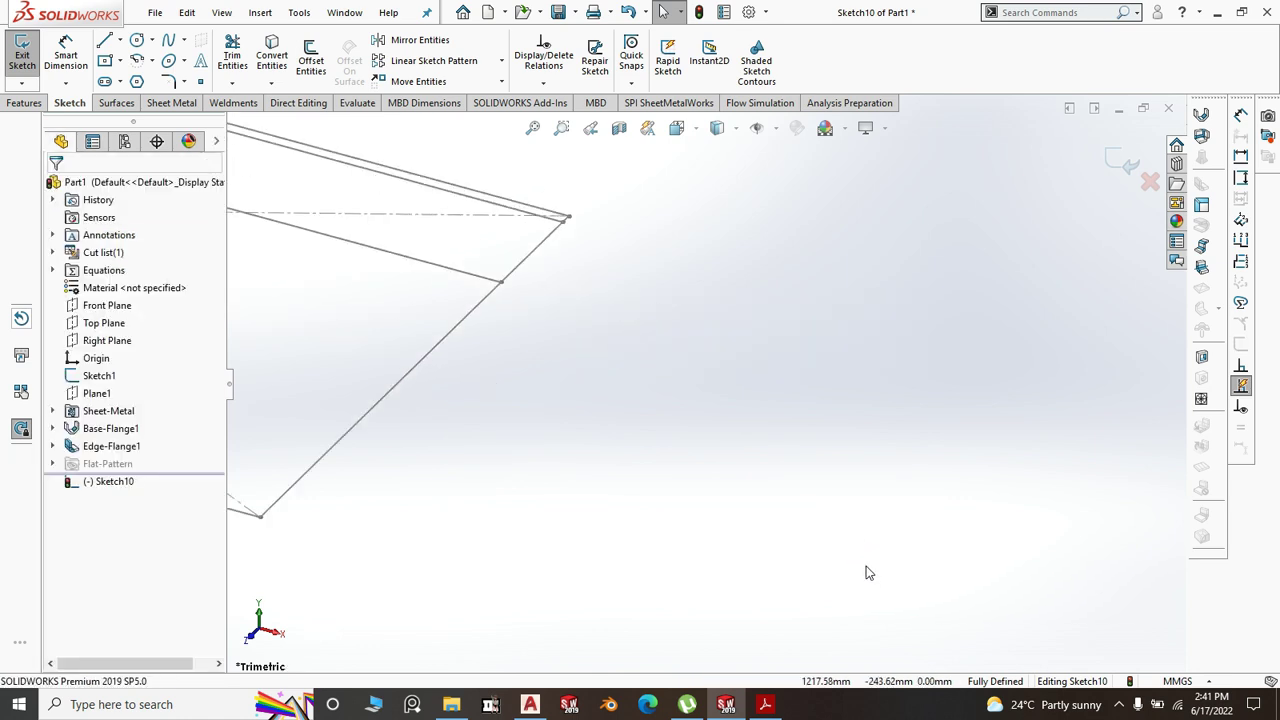
scroll(860, 560, up, 4)
scroll(666, 280, down, 5)
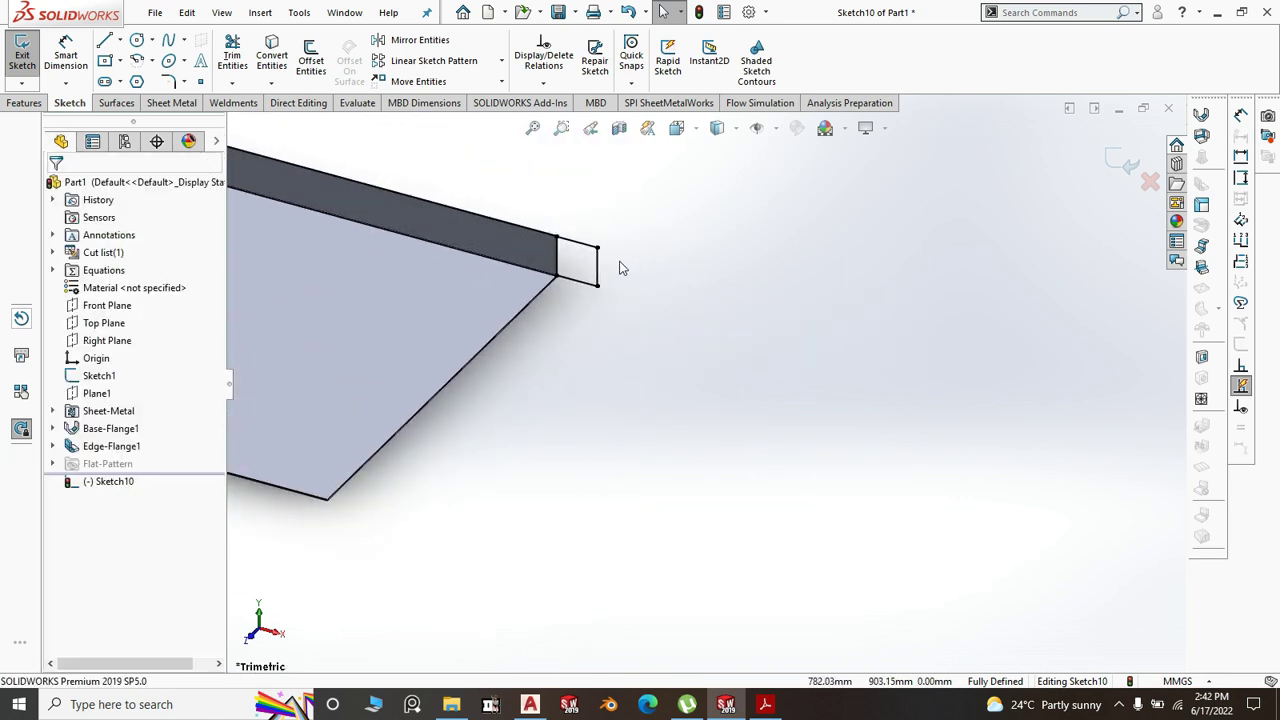
click(600, 278)
scroll(786, 288, down, 2)
scroll(781, 344, up, 6)
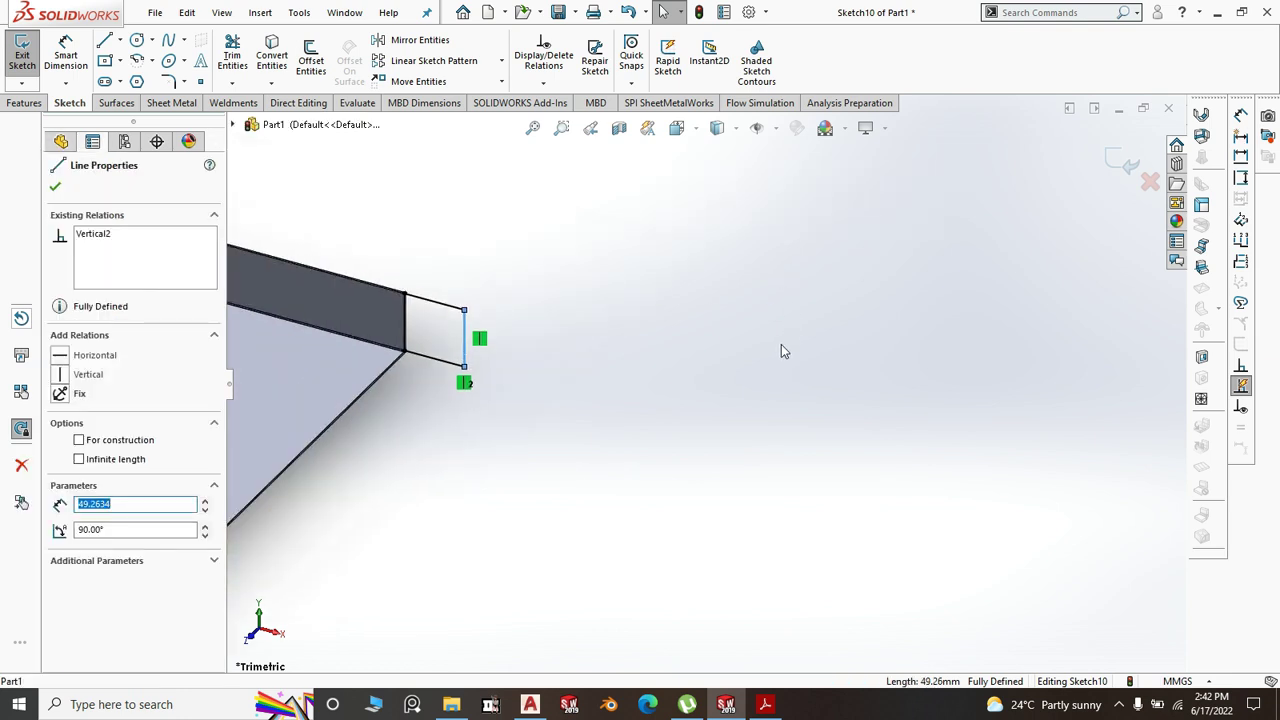
scroll(680, 455, down, 6)
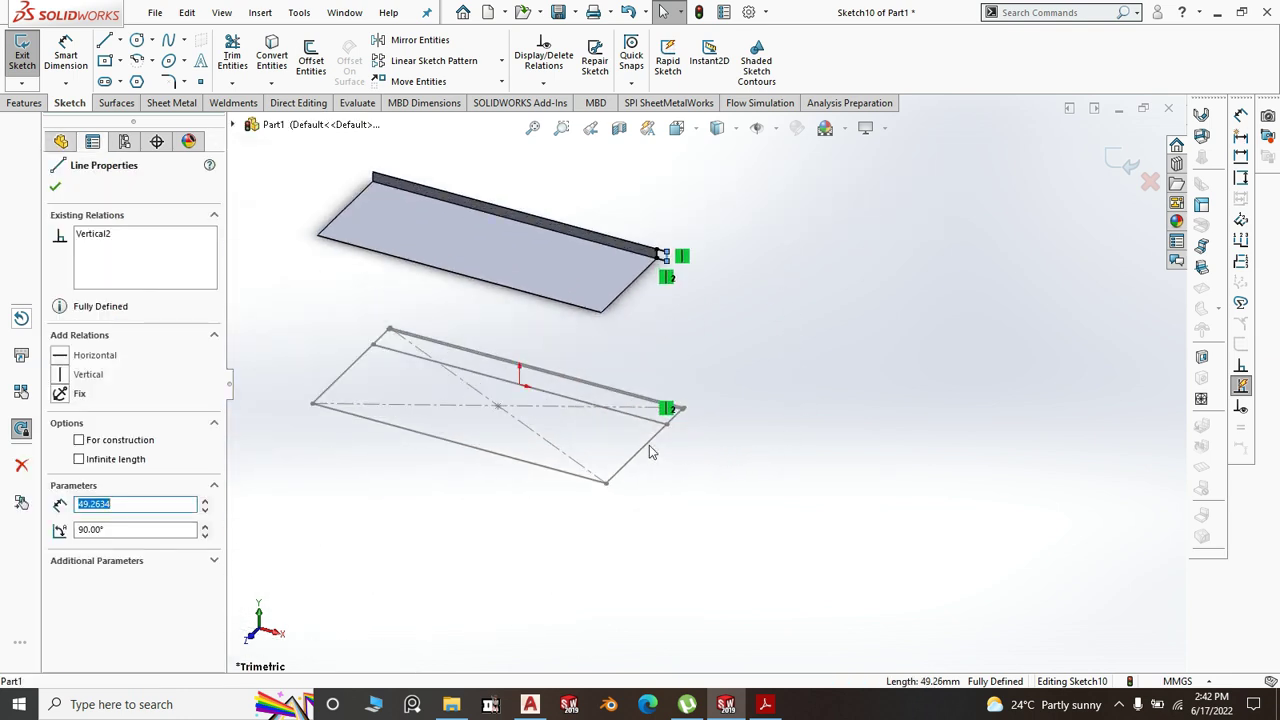
scroll(835, 468, up, 4)
click(814, 357)
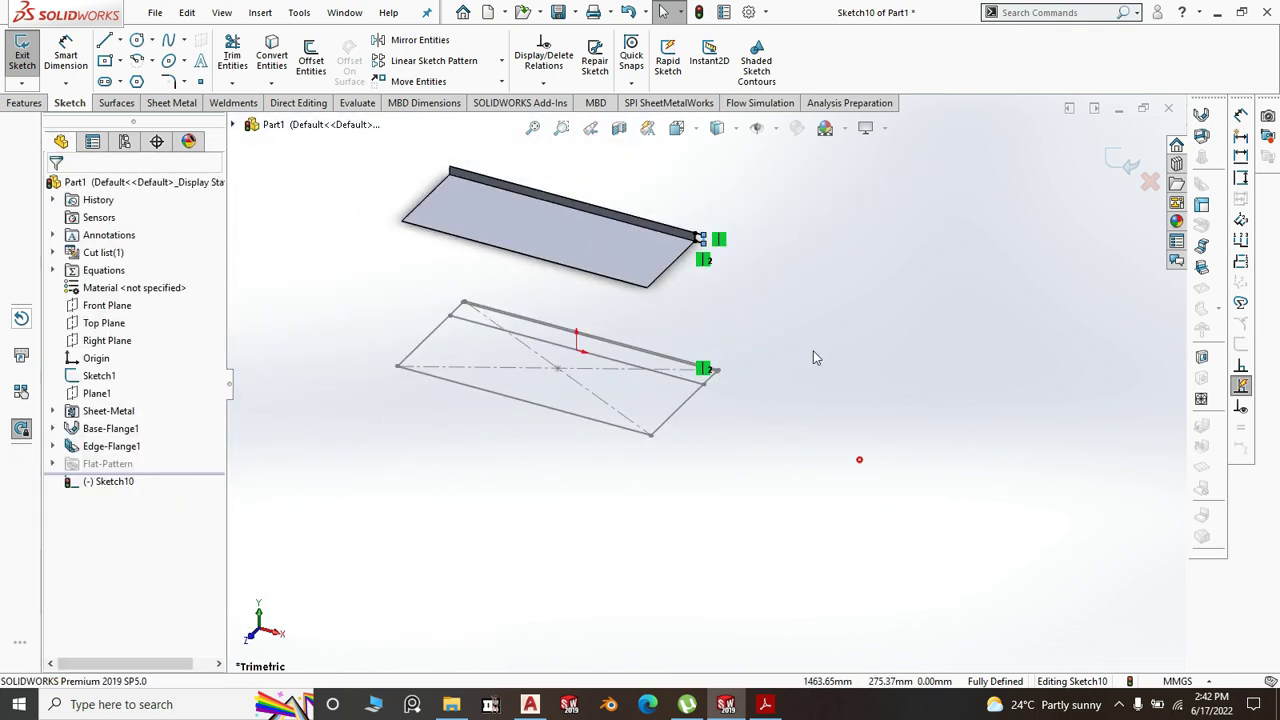
scroll(700, 268, down, 4)
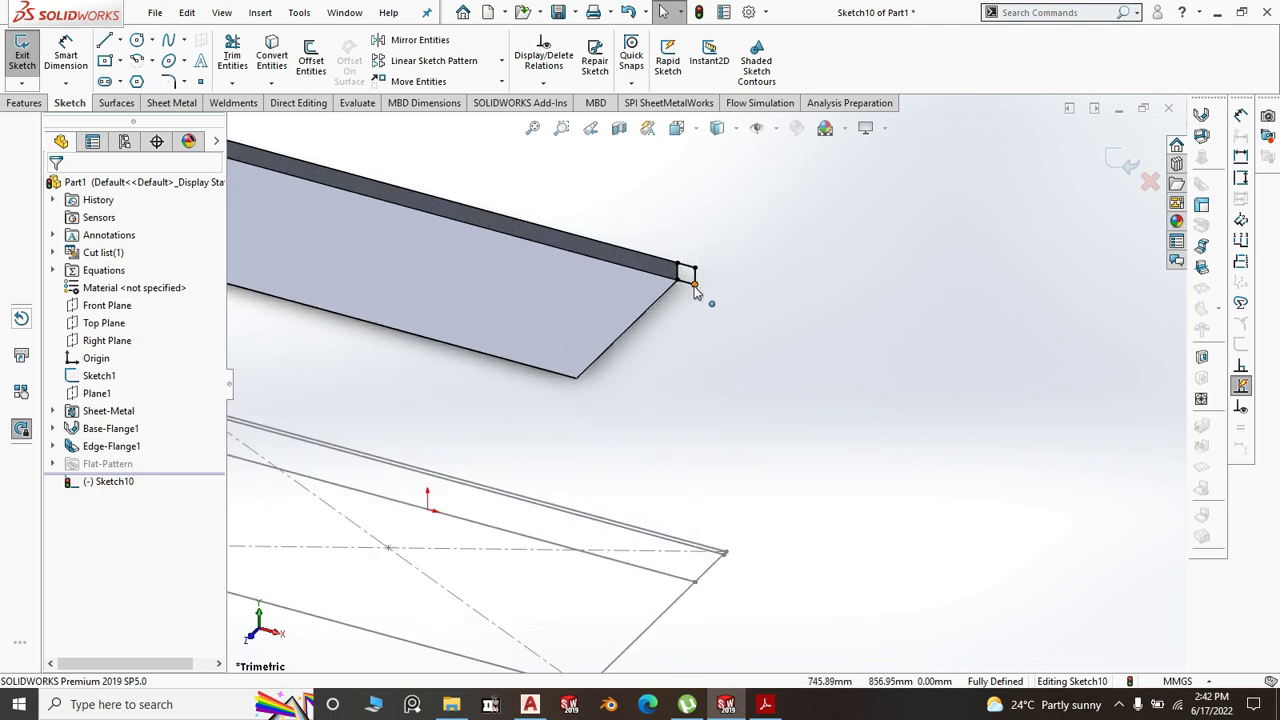
click(695, 288)
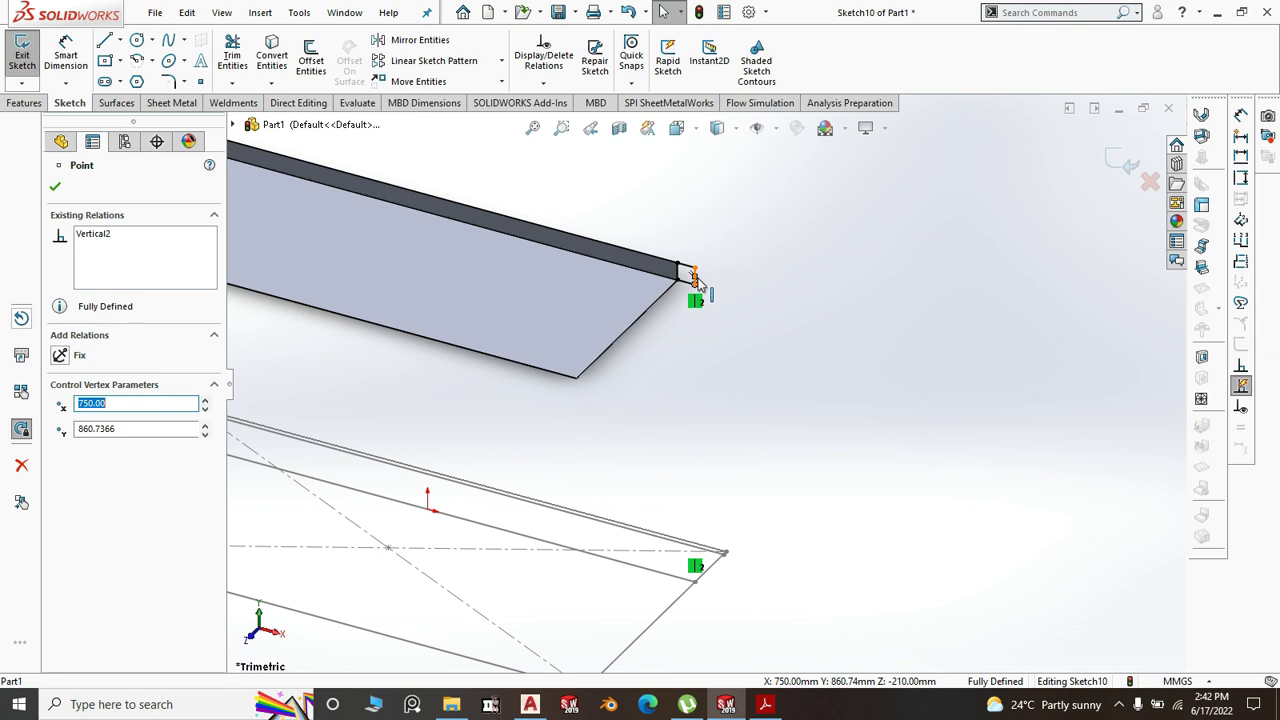
click(698, 281)
click(797, 361)
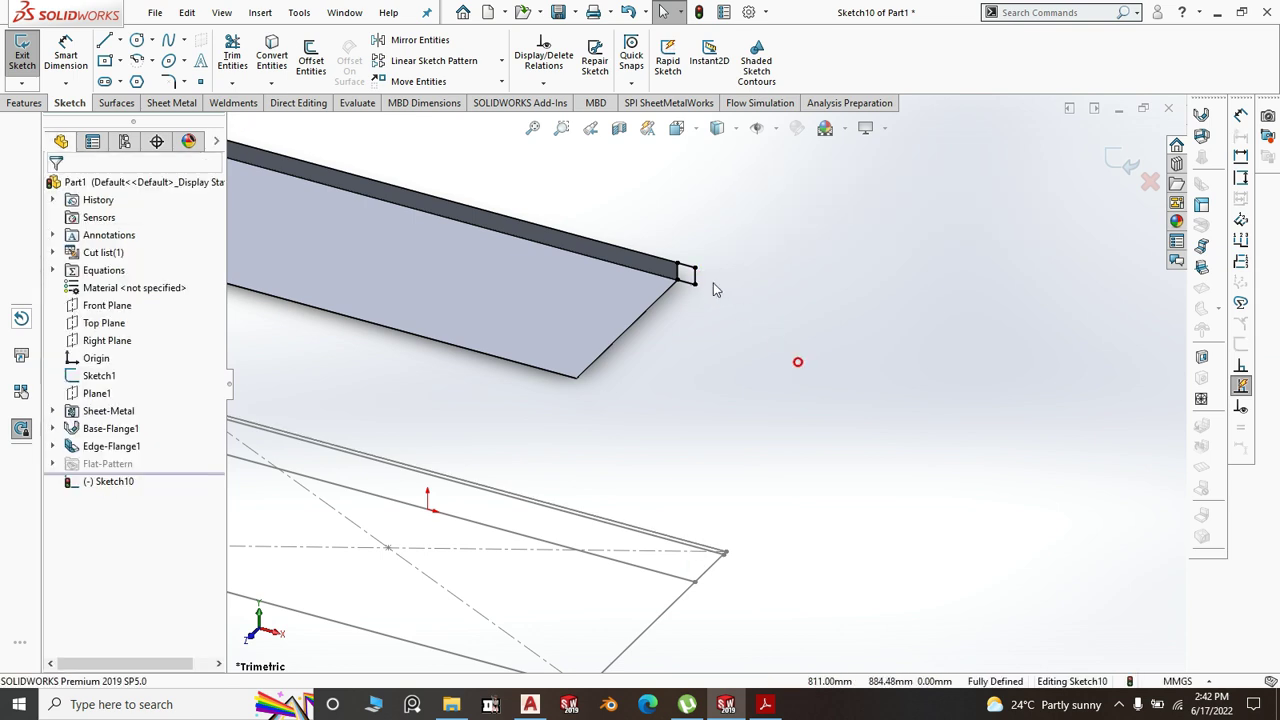
- Make the tab rectangle's outer side coincident with the endpoint of the base layout's inner line and finish the sketch
click(697, 282)
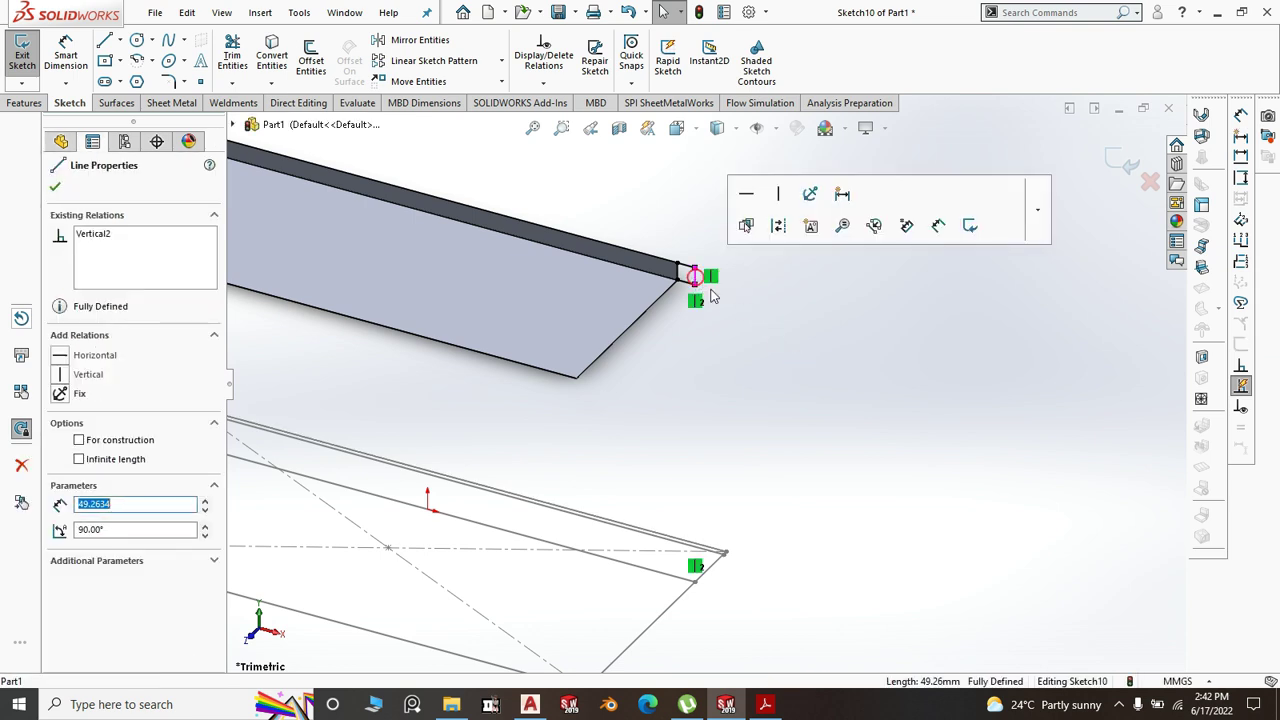
ctrl+click(697, 586)
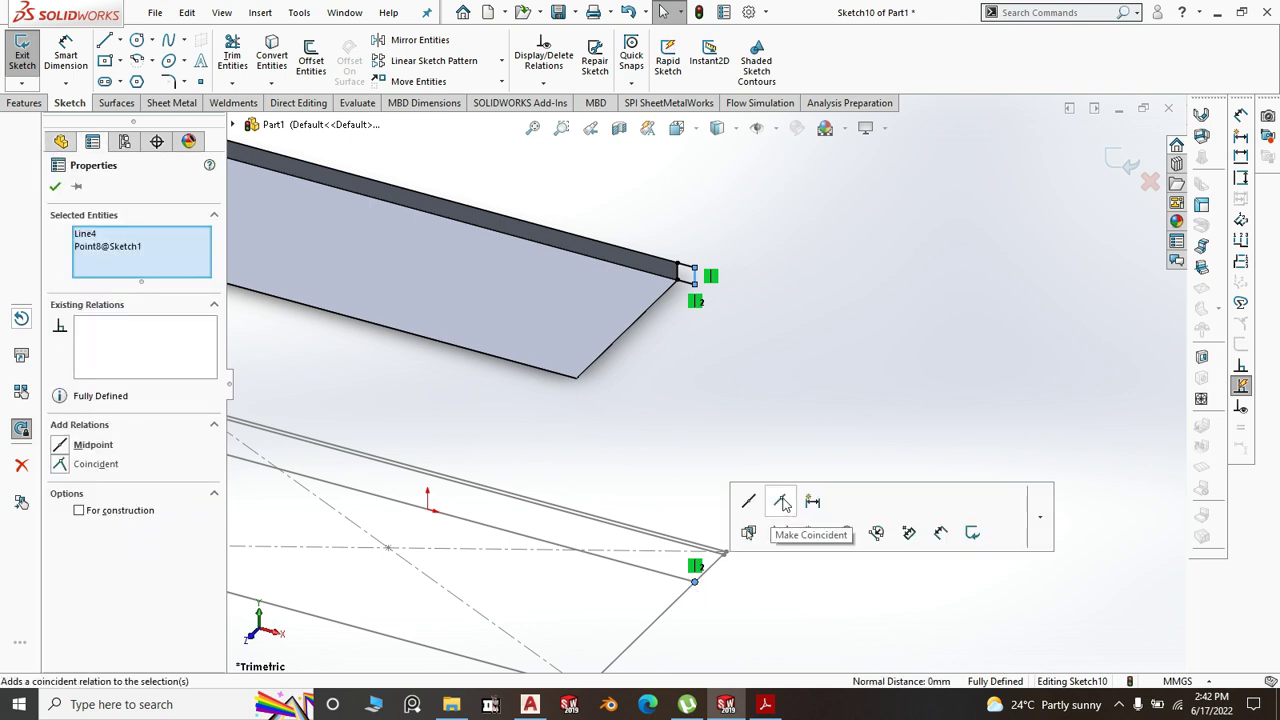
click(783, 502)
click(856, 346)
key(f)
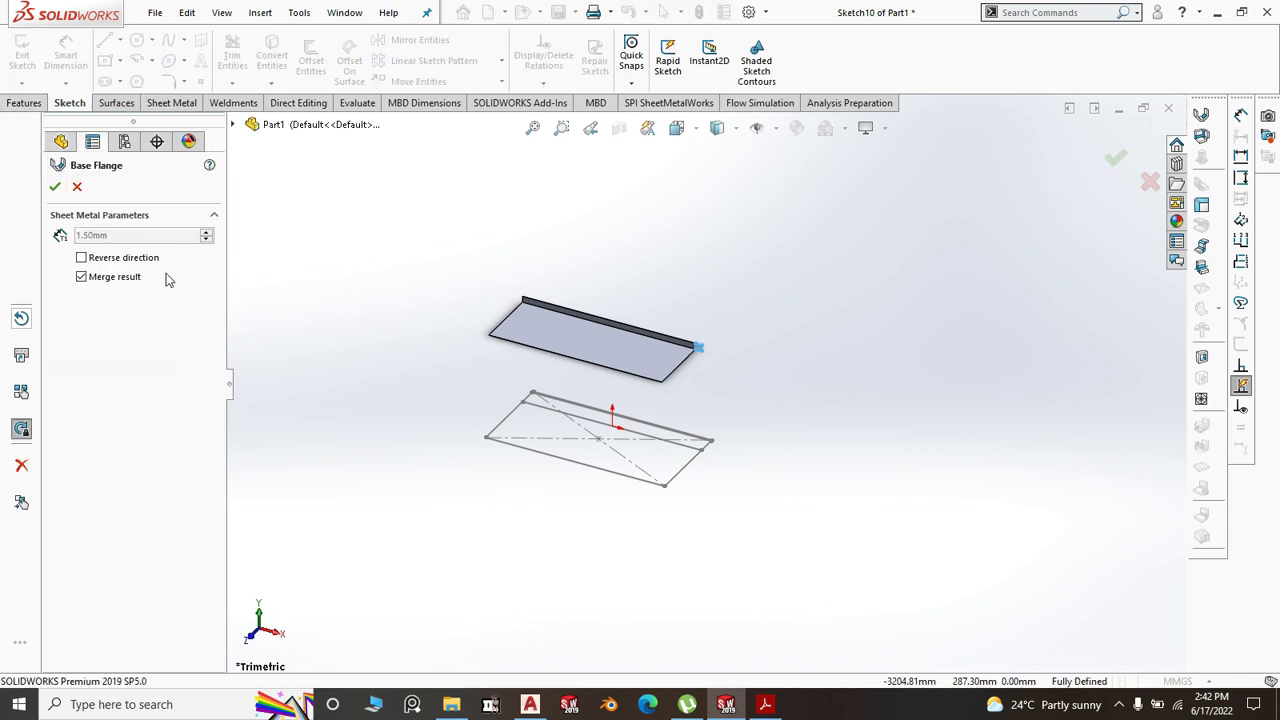
- Create the tab from the finished rectangle sketch, merged with the existing sheet metal body
click(56, 188)
scroll(608, 330, down, 1)
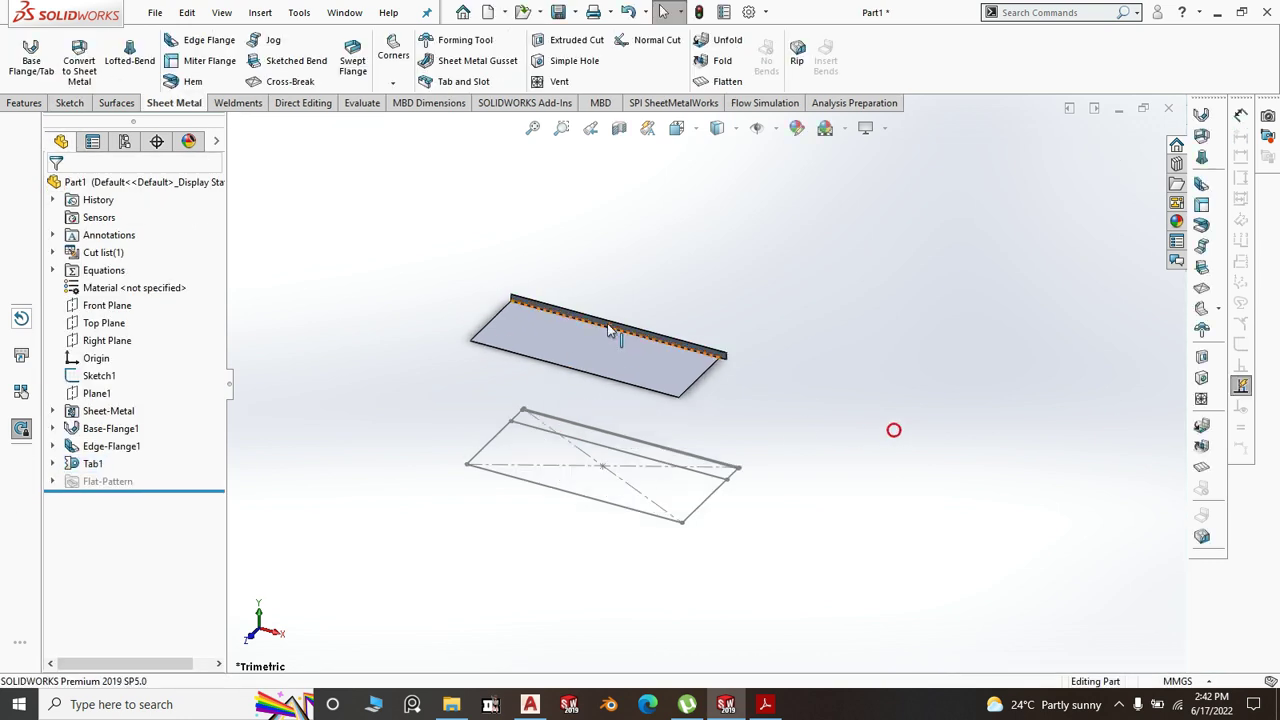
scroll(608, 330, down, 1)
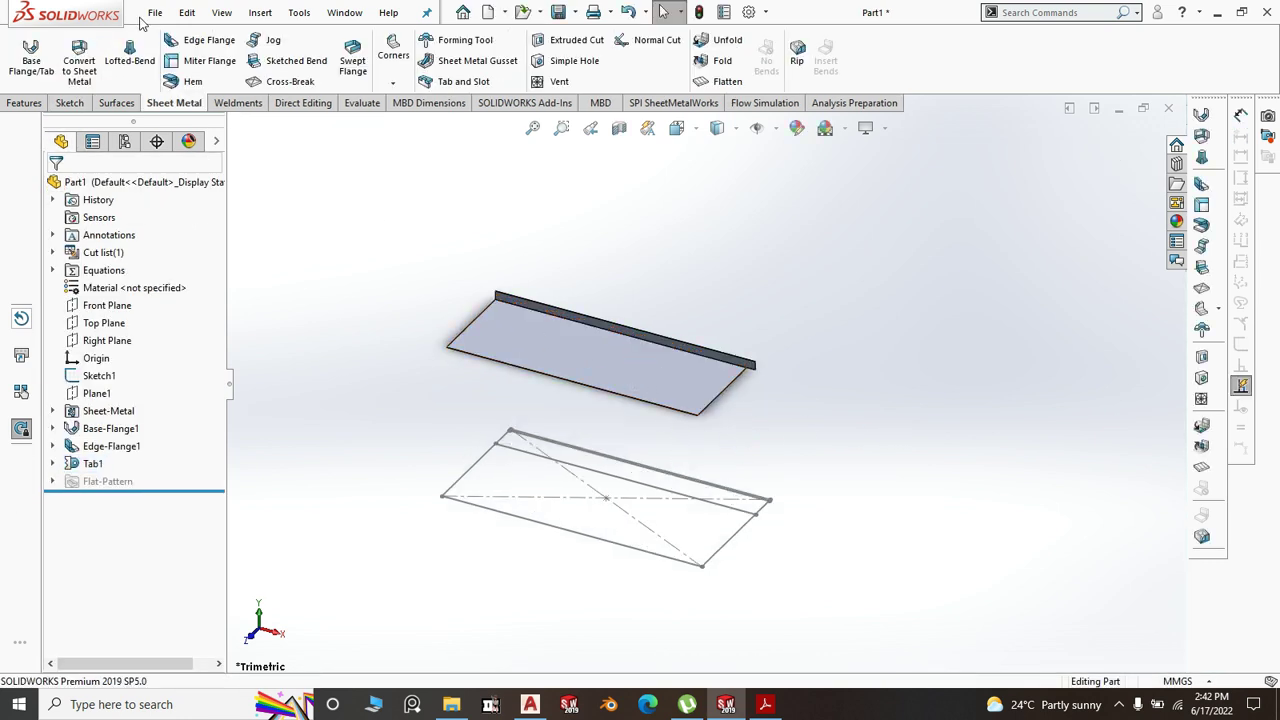
- Start an edge flange on the top plate's short side edge and front long edge, with a 30 degree angle
click(200, 40)
scroll(750, 320, down, 4)
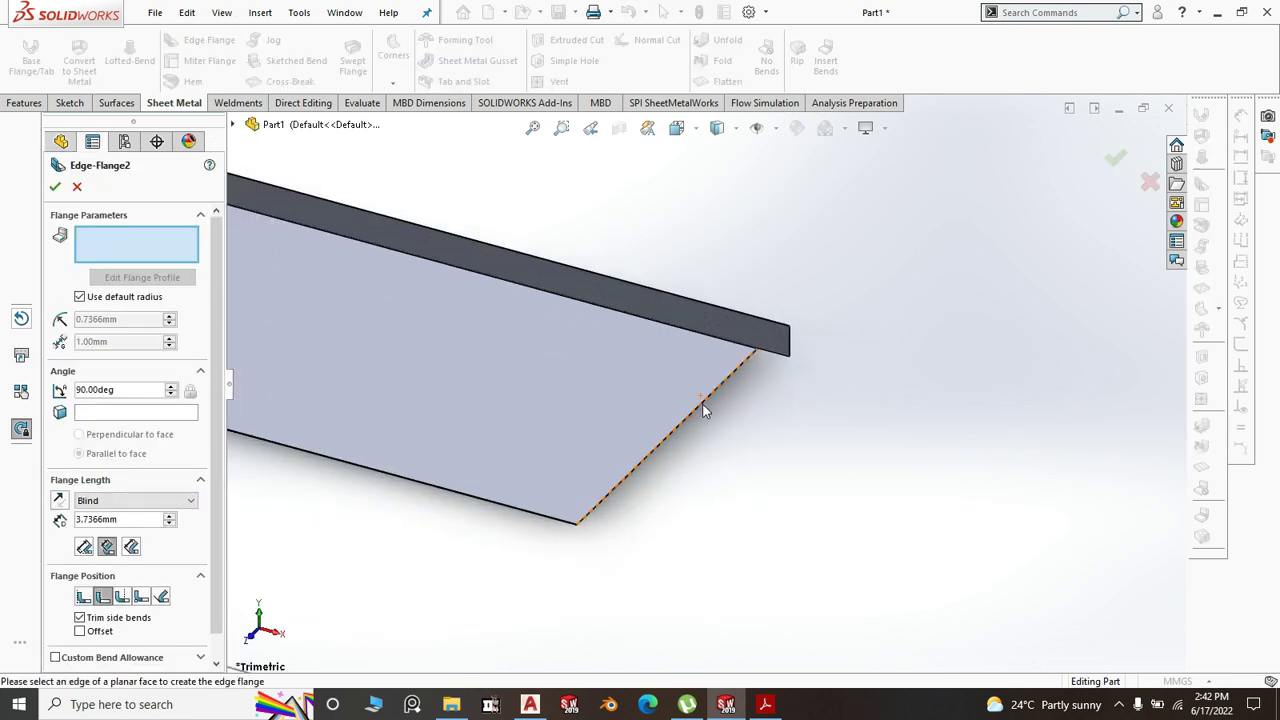
click(705, 402)
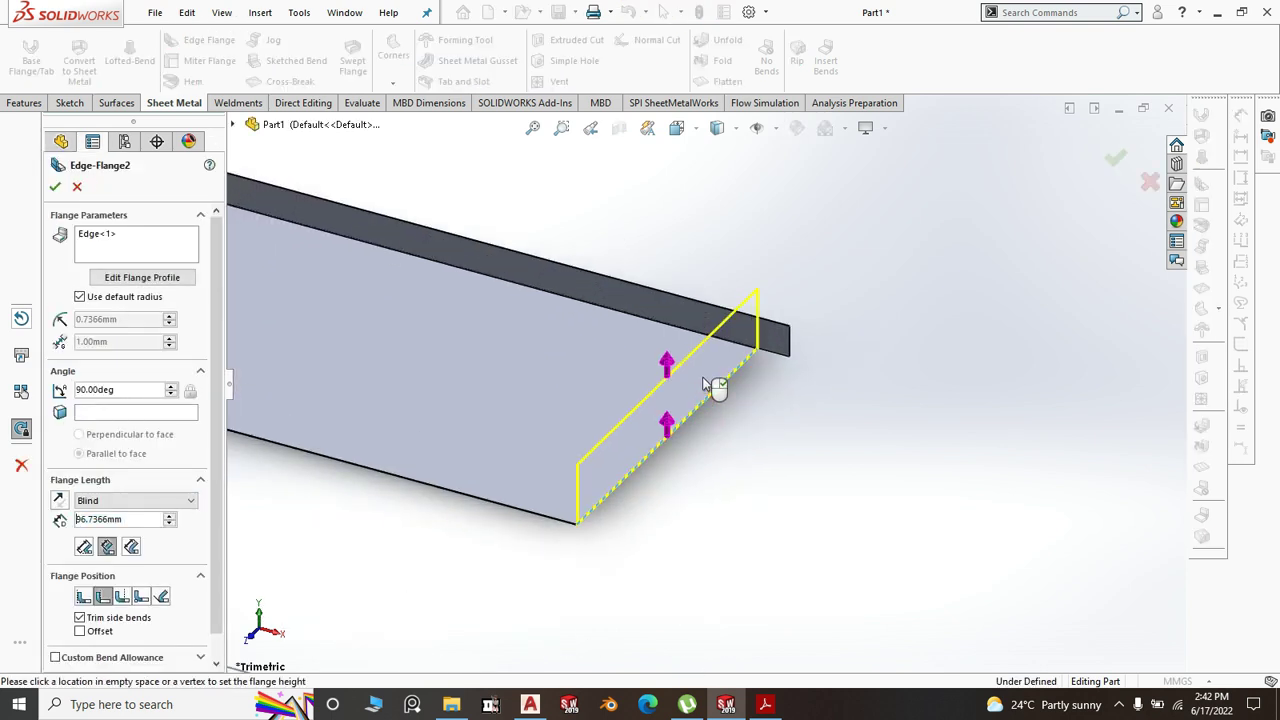
click(528, 515)
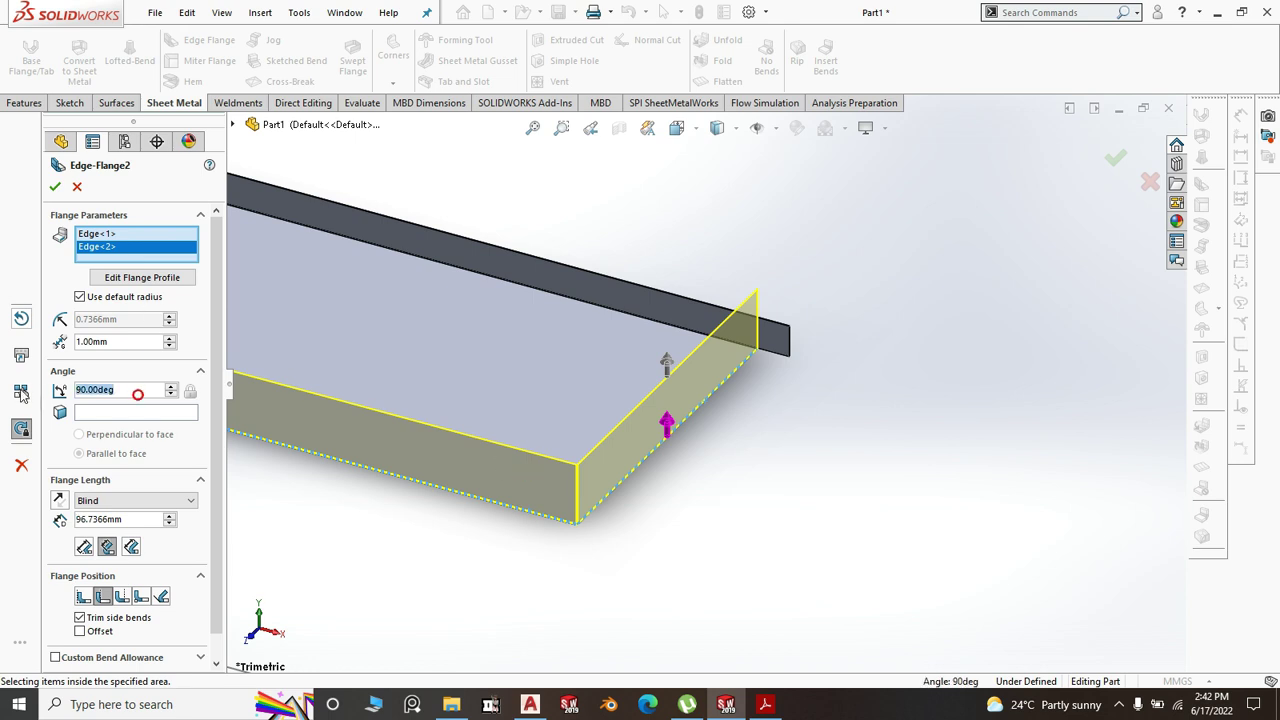
text(30)
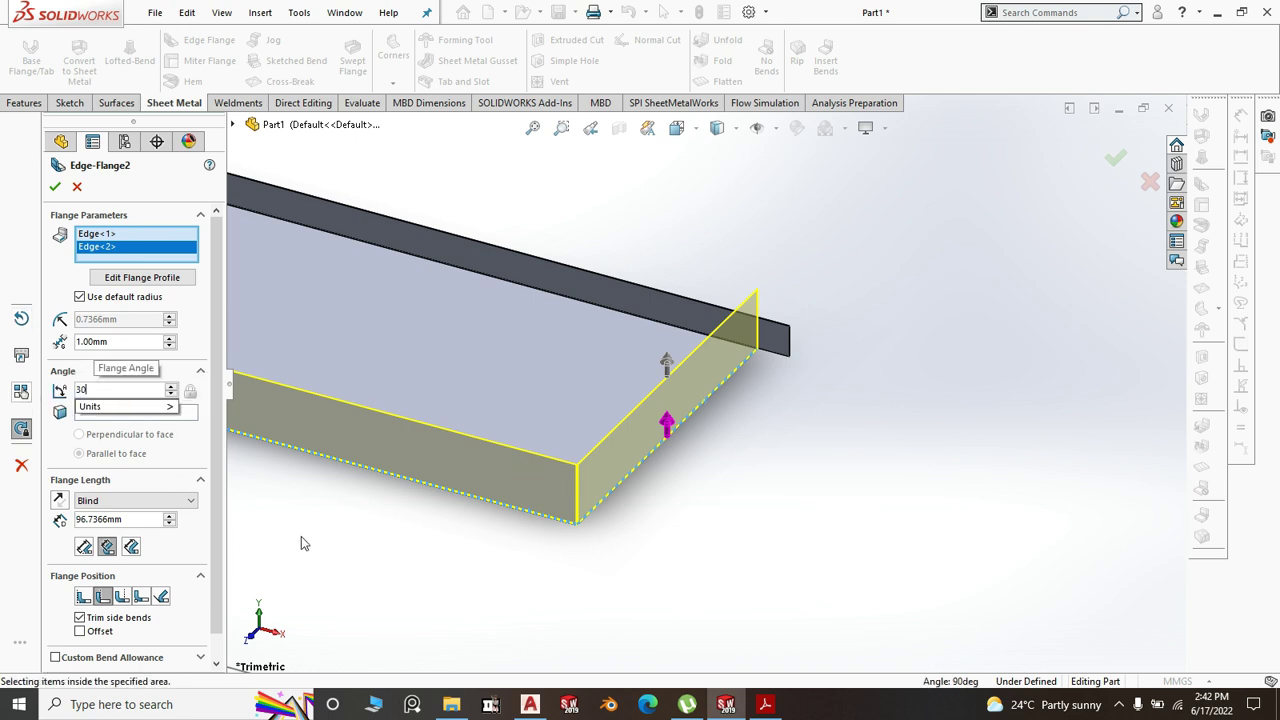
key(Return)
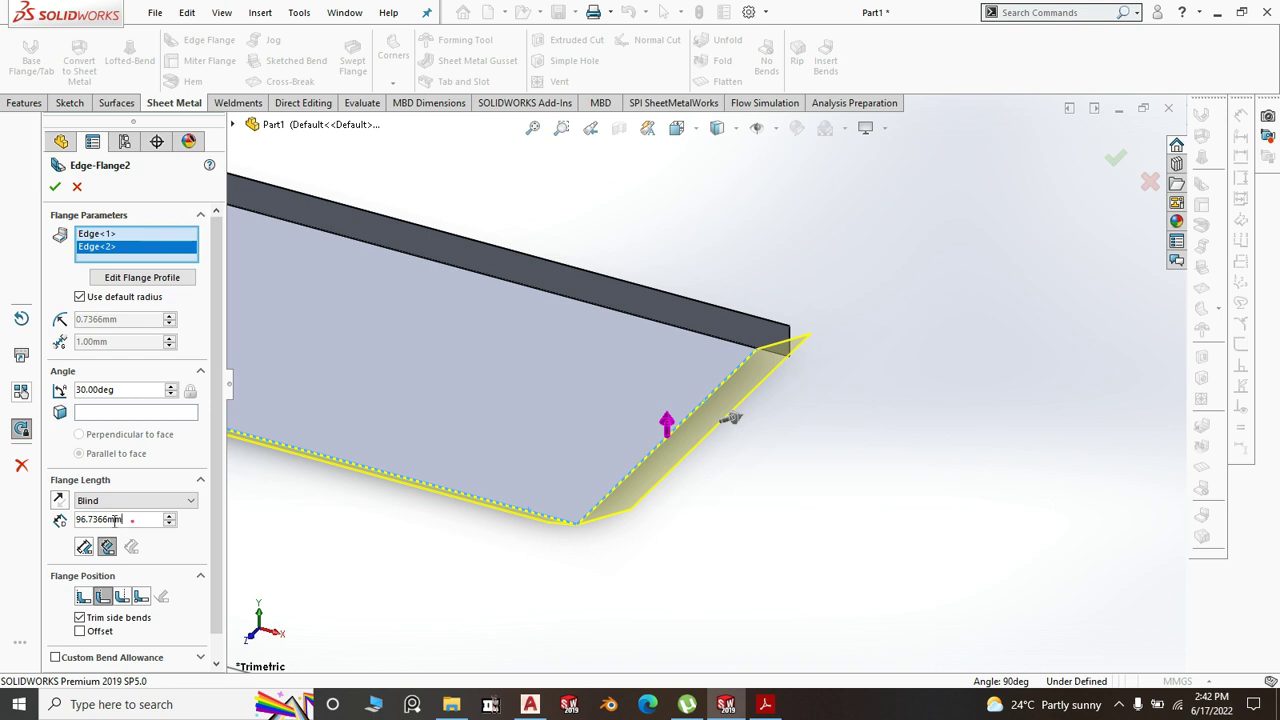
- Set the angled edge flange's length to 20 mm and create it
double_click(118, 519)
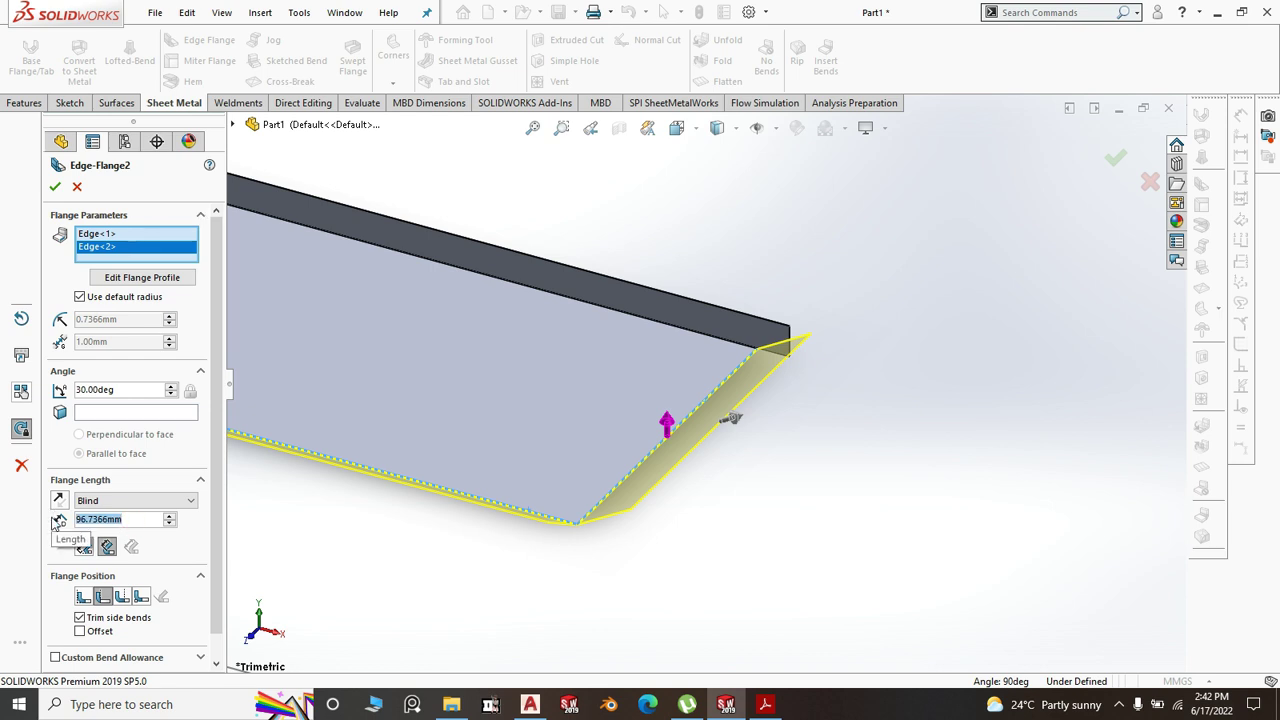
text(20)
key(Return)
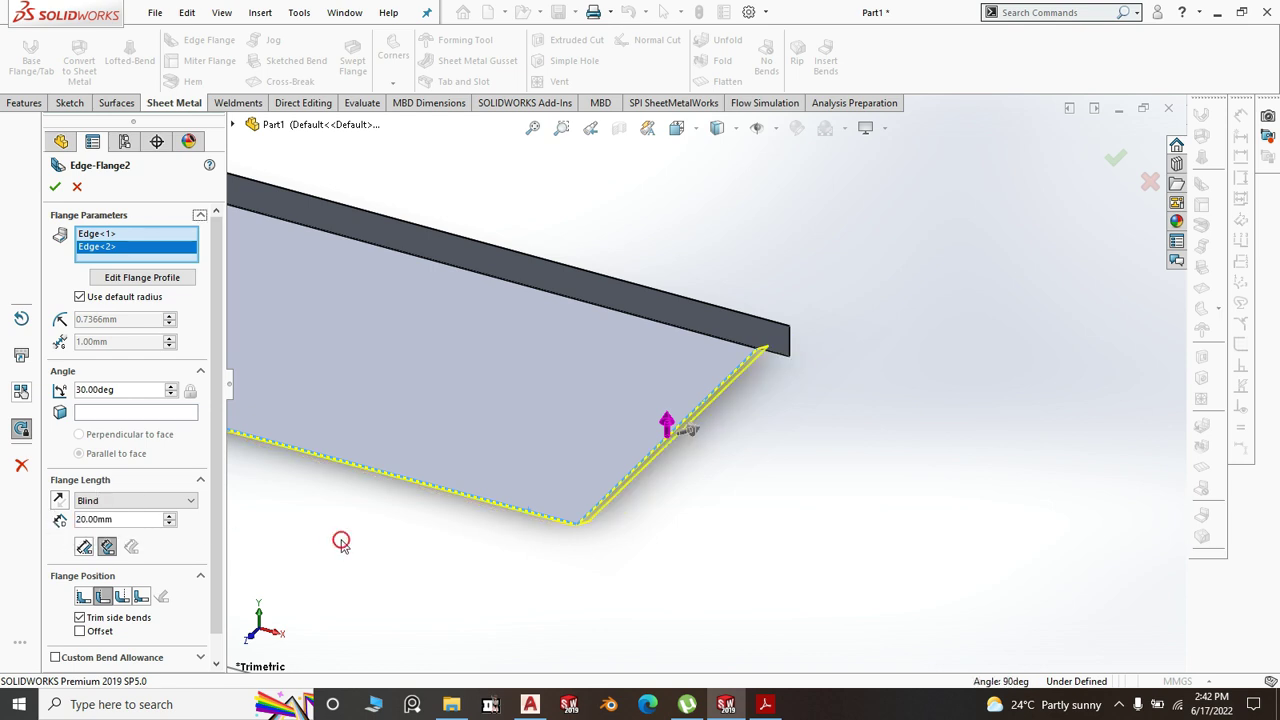
click(55, 188)
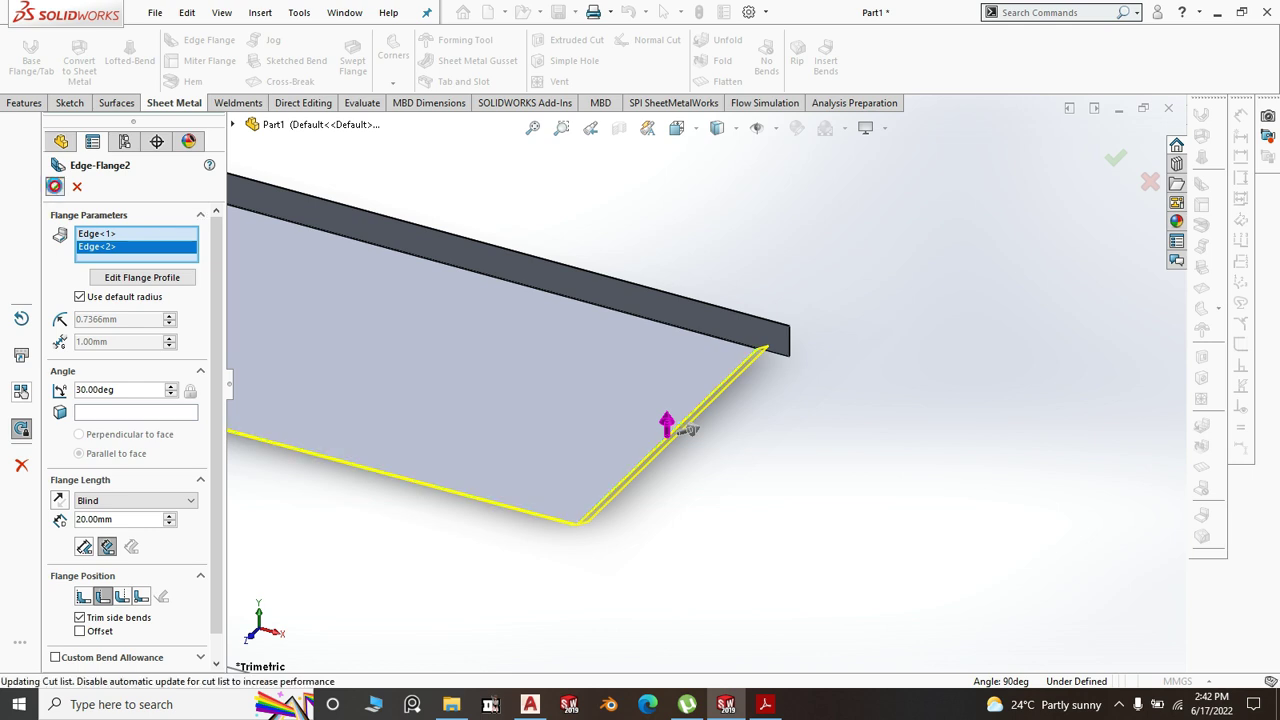
click(932, 381)
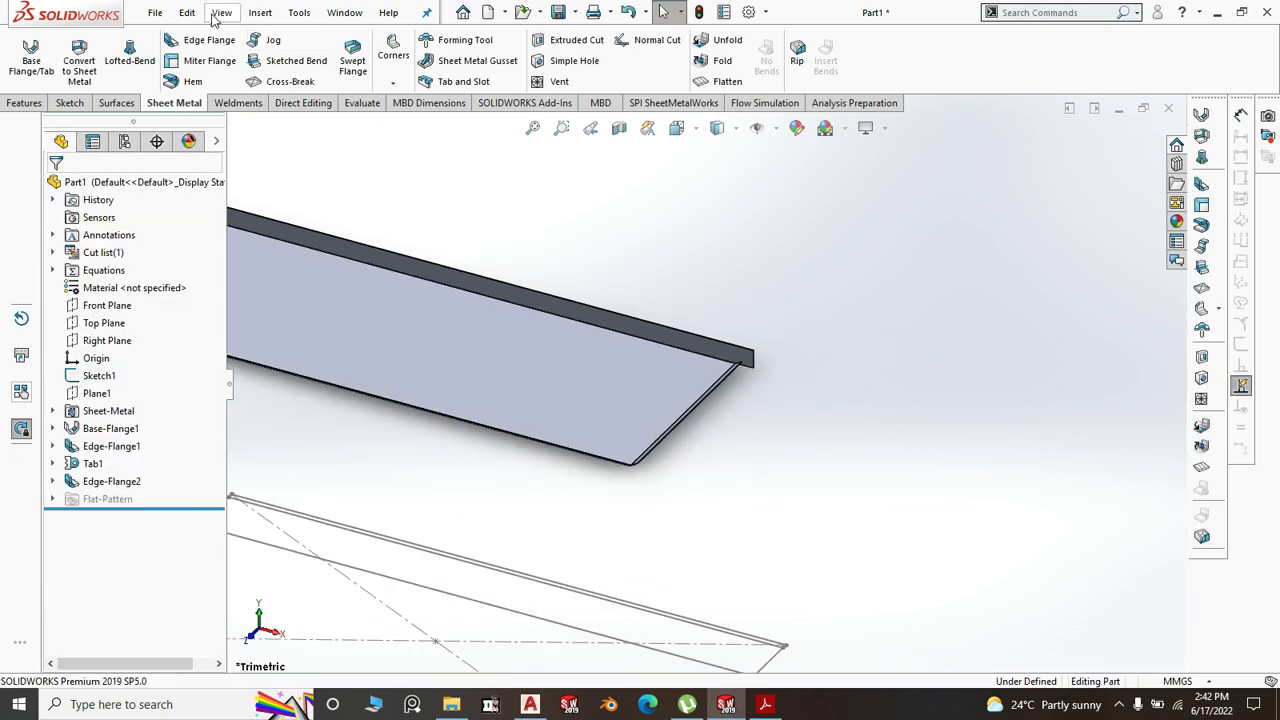
- Create a butt-type closed corner between the angled side and front flanges by extending the side flange's end face
click(406, 48)
click(406, 48)
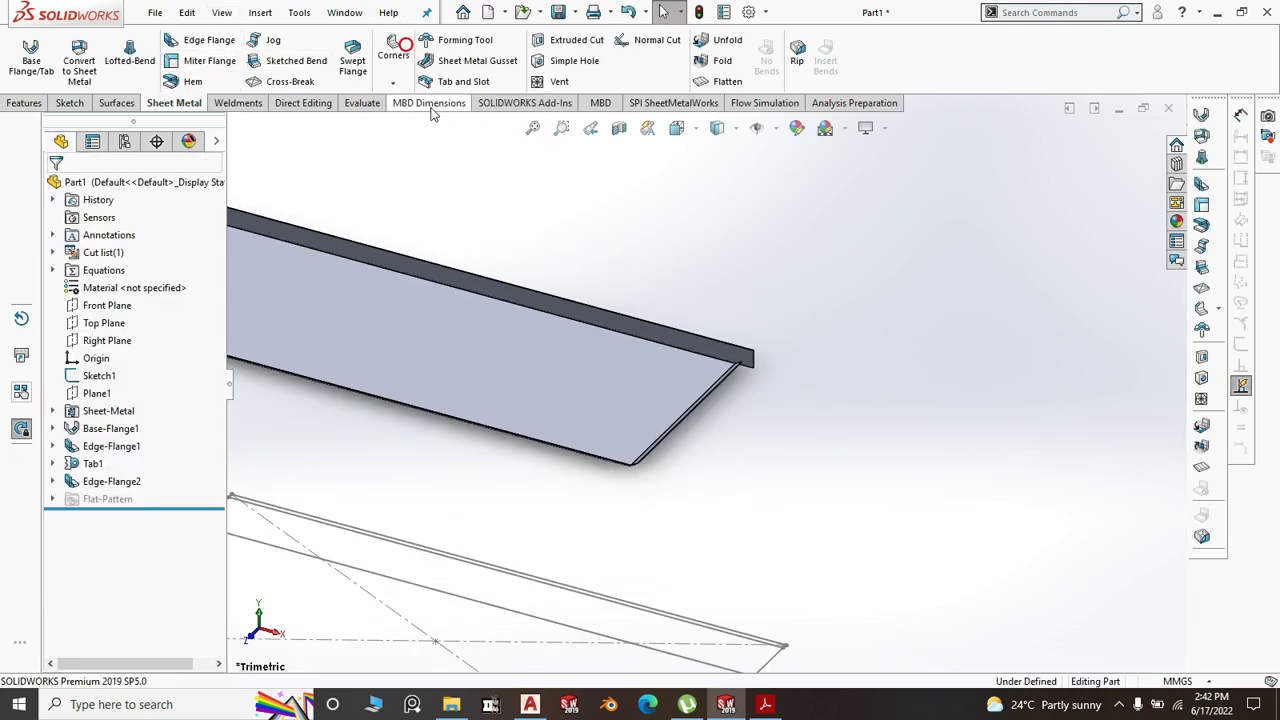
click(395, 78)
click(405, 102)
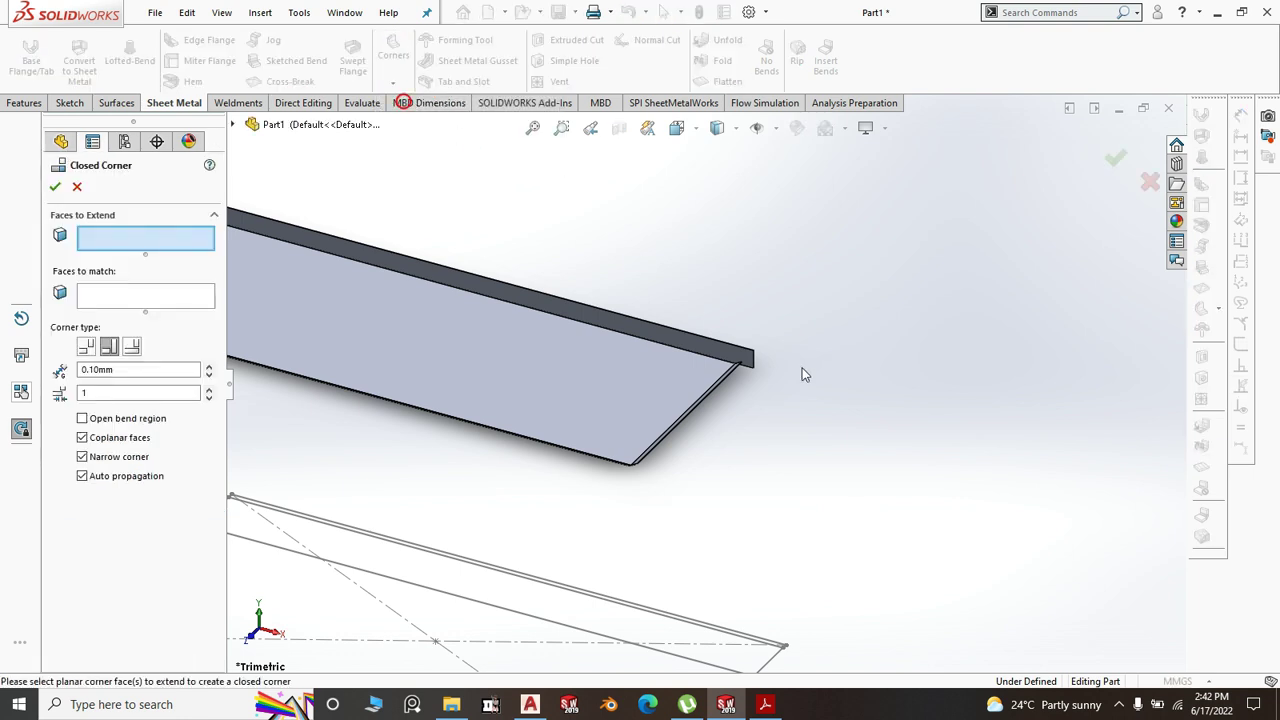
click(87, 347)
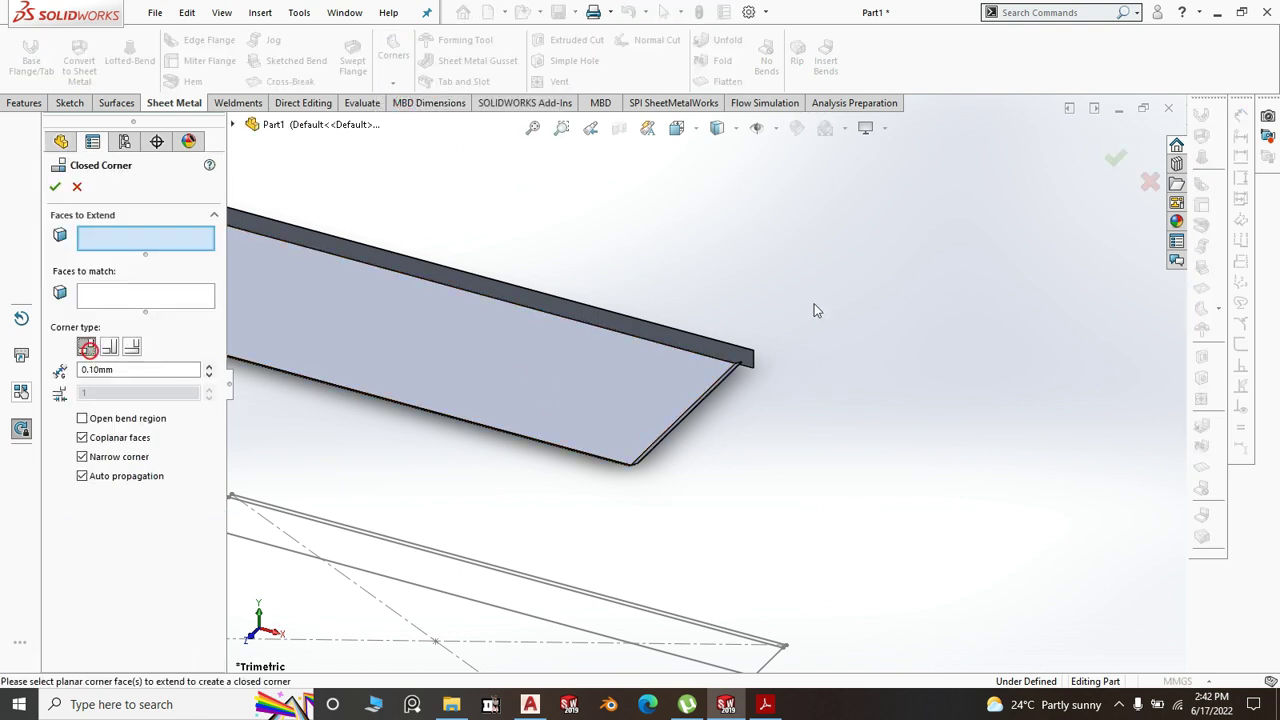
key(f)
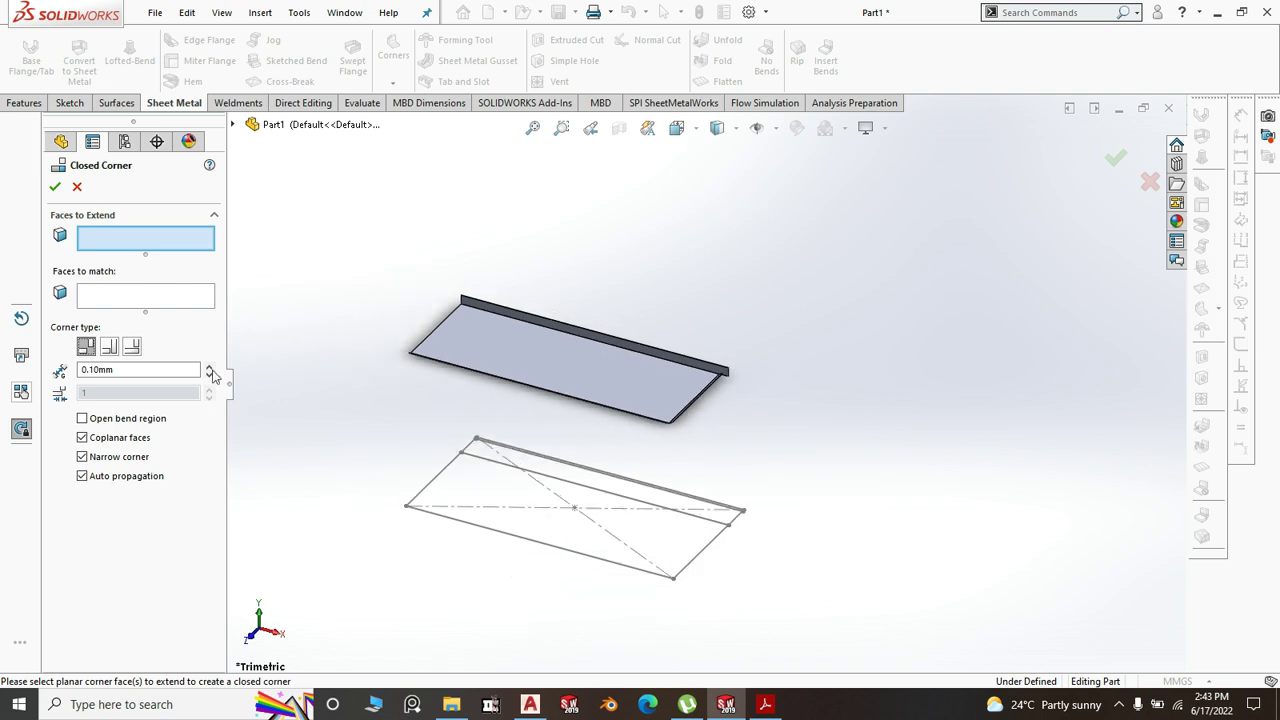
scroll(680, 449, down, 5)
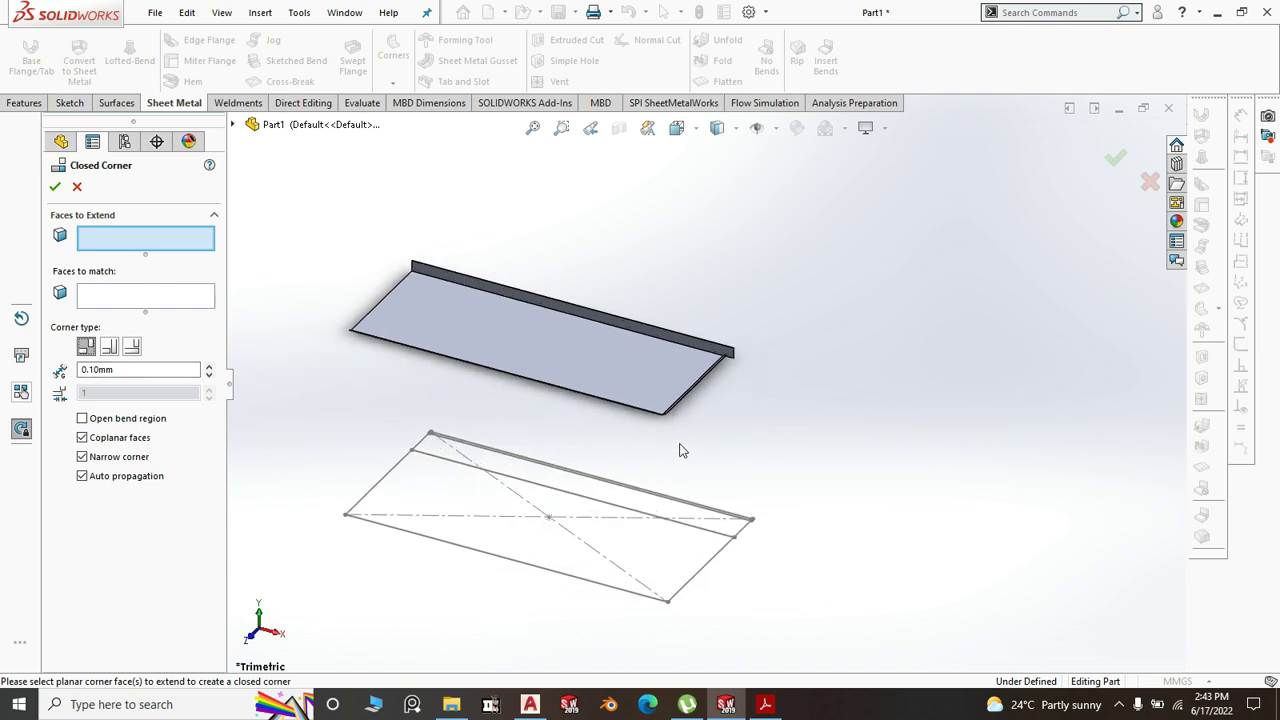
middle_drag(661, 410, 714, 307)
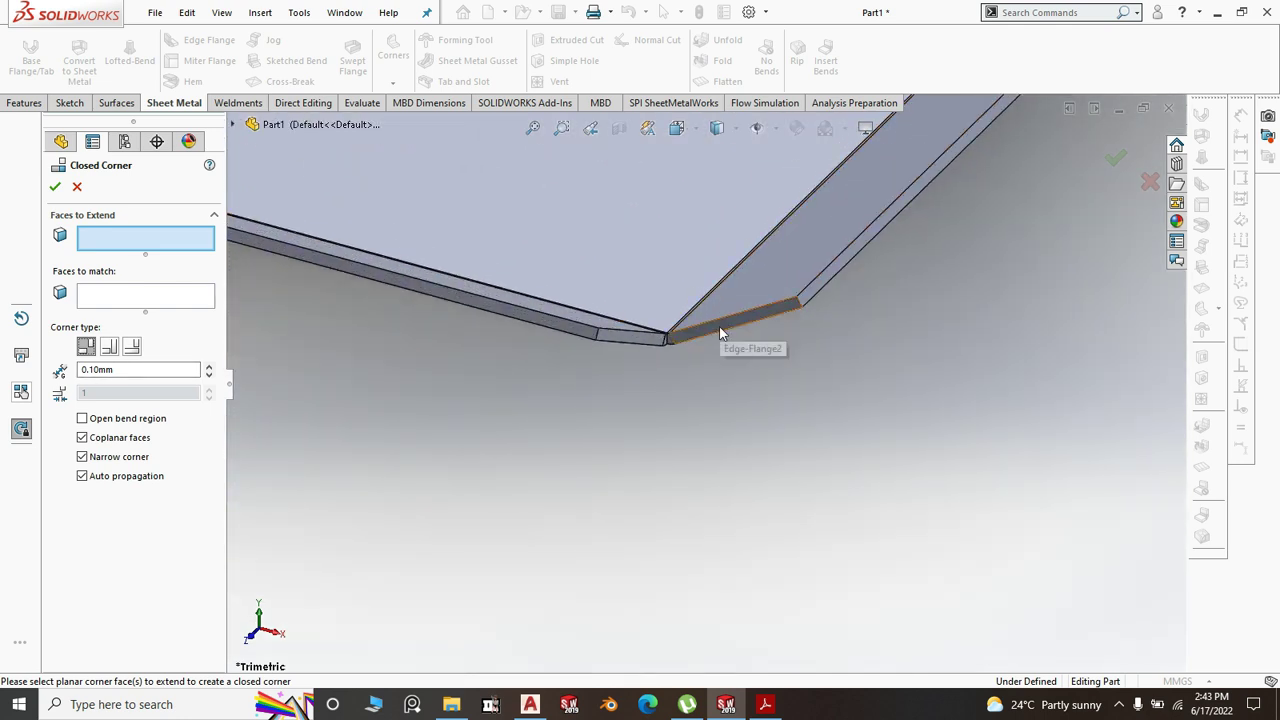
click(719, 326)
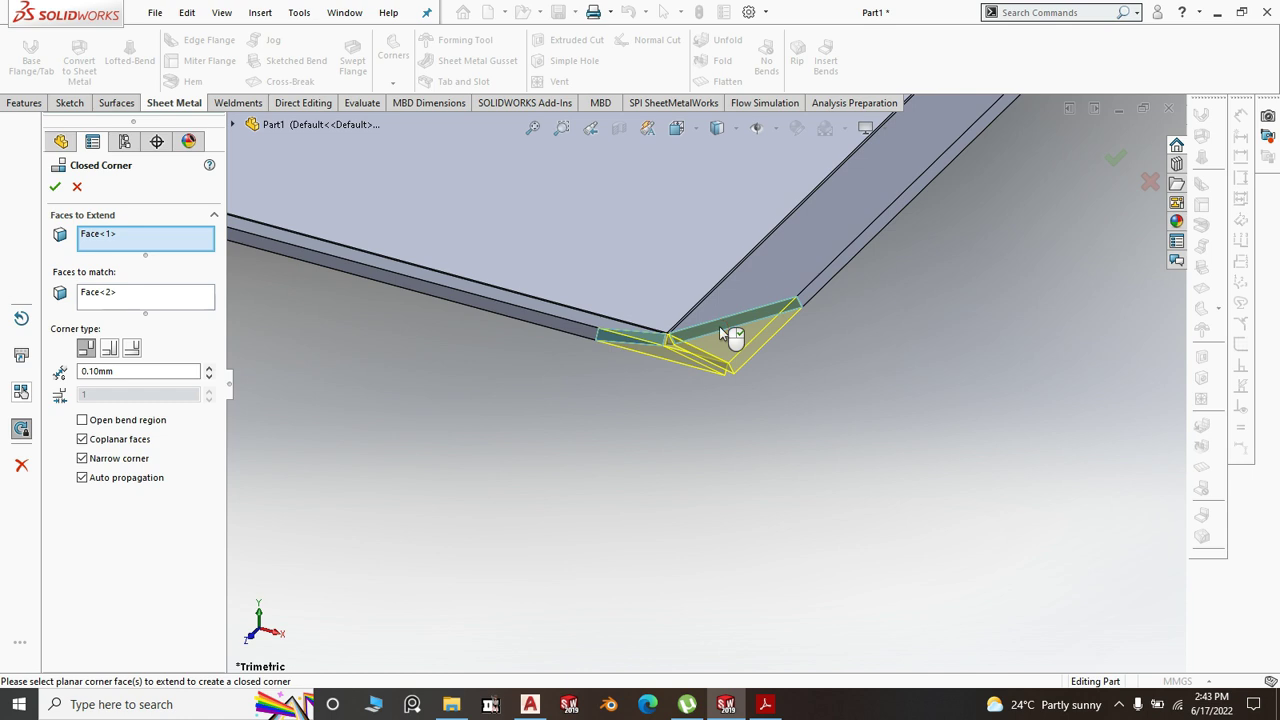
right_click(719, 326)
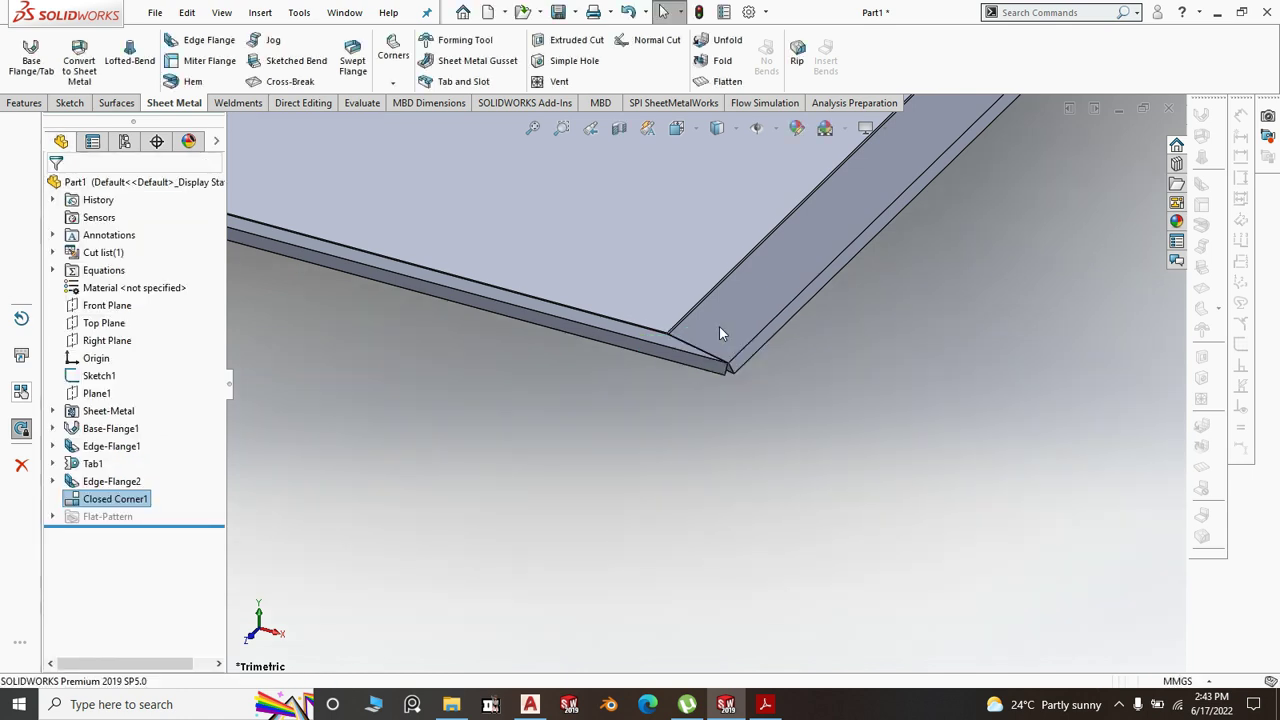
- Start a 45 mm blind edge flange on the outer edges of the angled side and front flanges
scroll(714, 371, up, 3)
scroll(707, 372, up, 2)
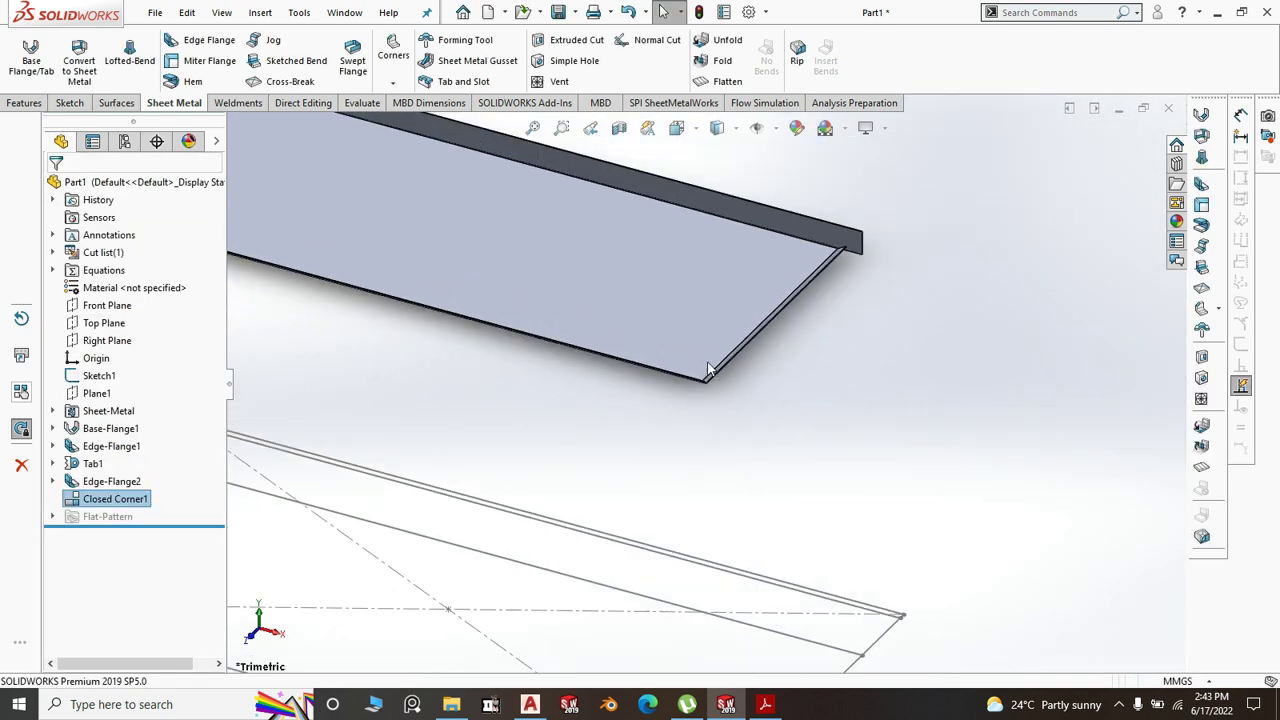
click(203, 40)
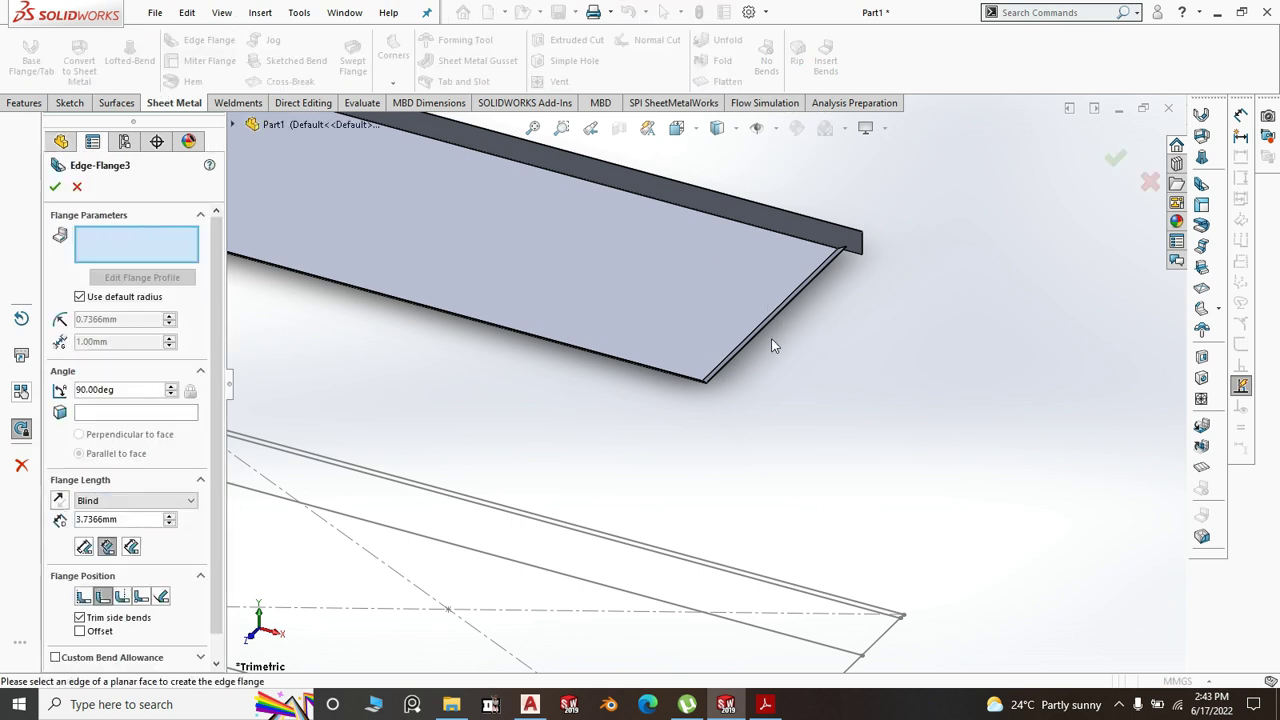
scroll(768, 340, down, 3)
scroll(768, 343, down, 2)
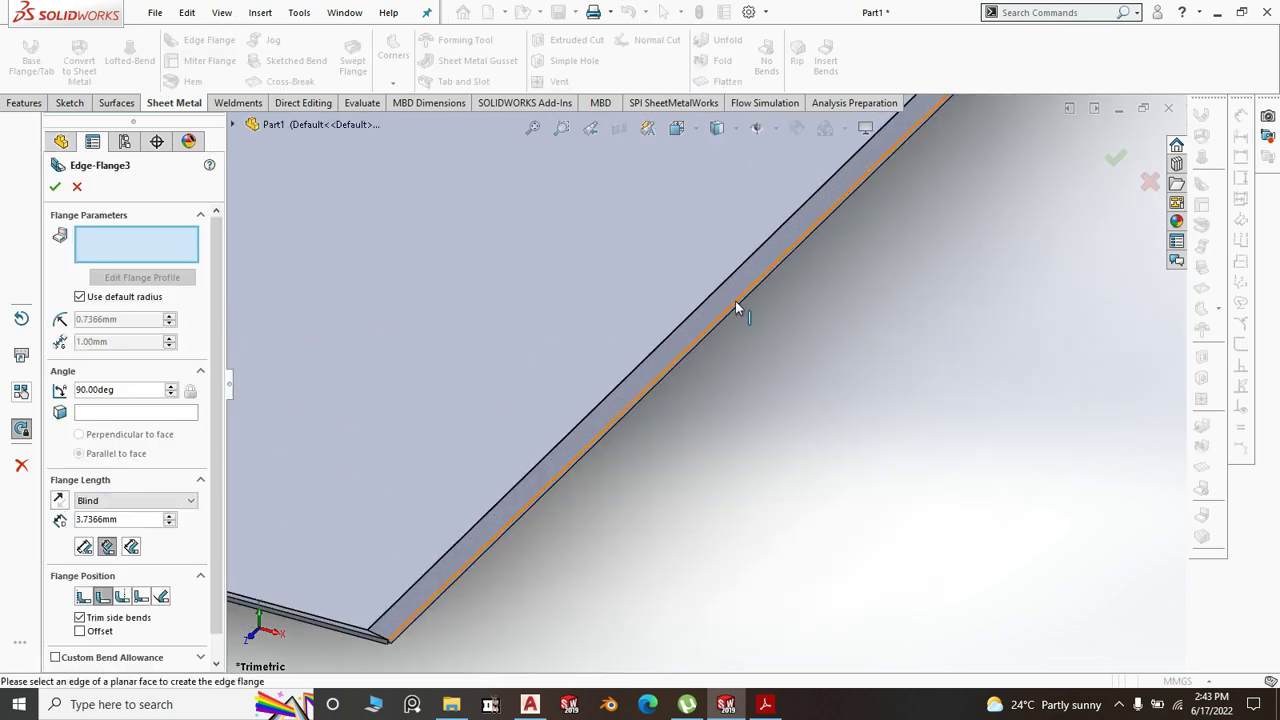
click(735, 301)
click(857, 373)
scroll(929, 366, up, 5)
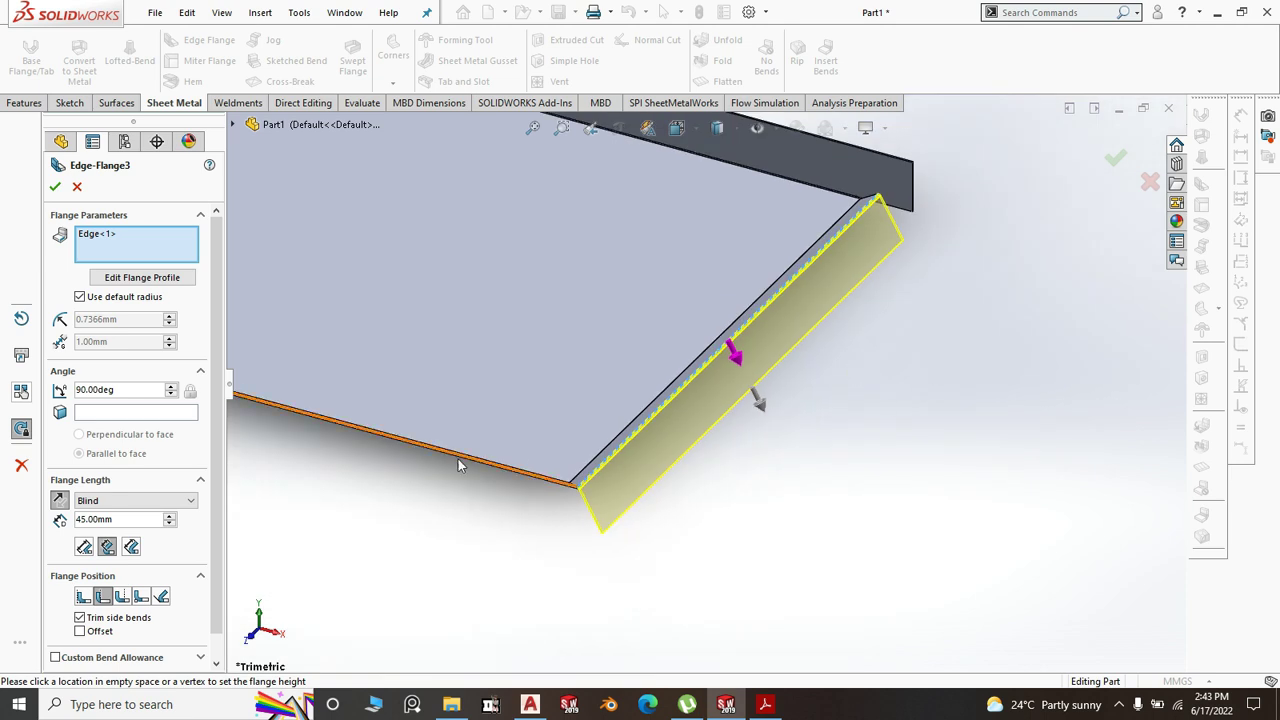
scroll(432, 500, down, 5)
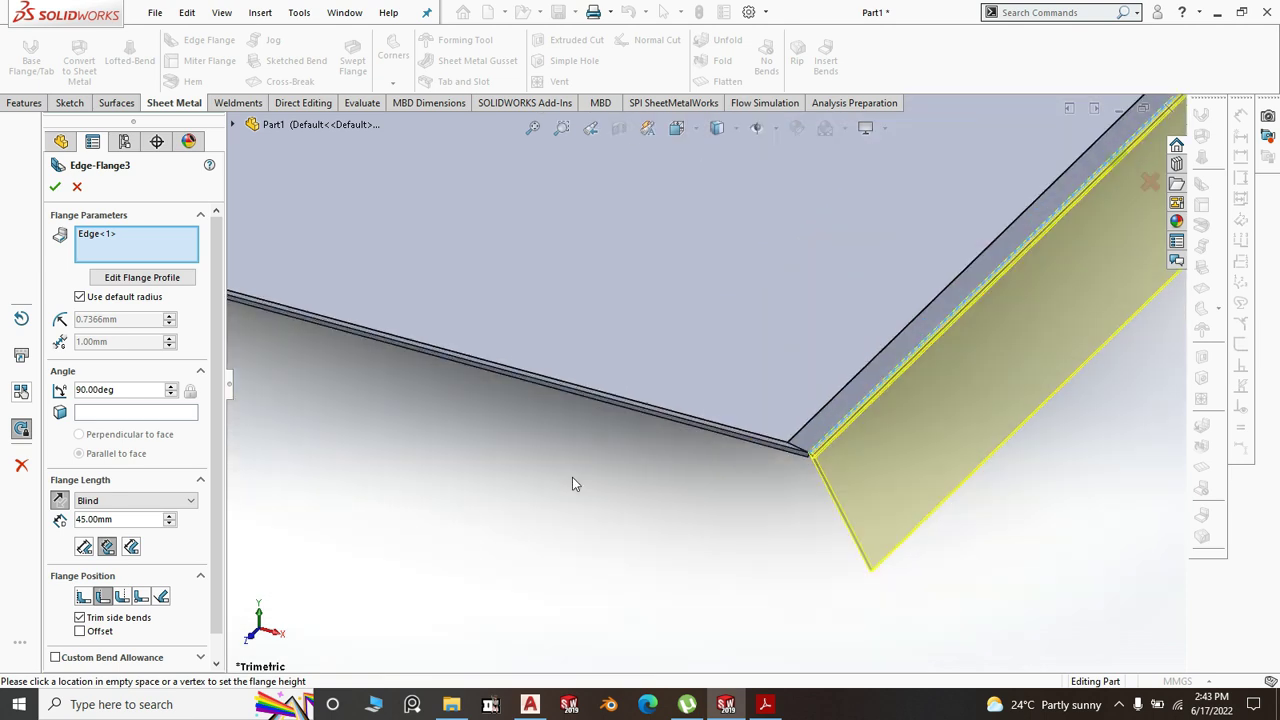
click(686, 426)
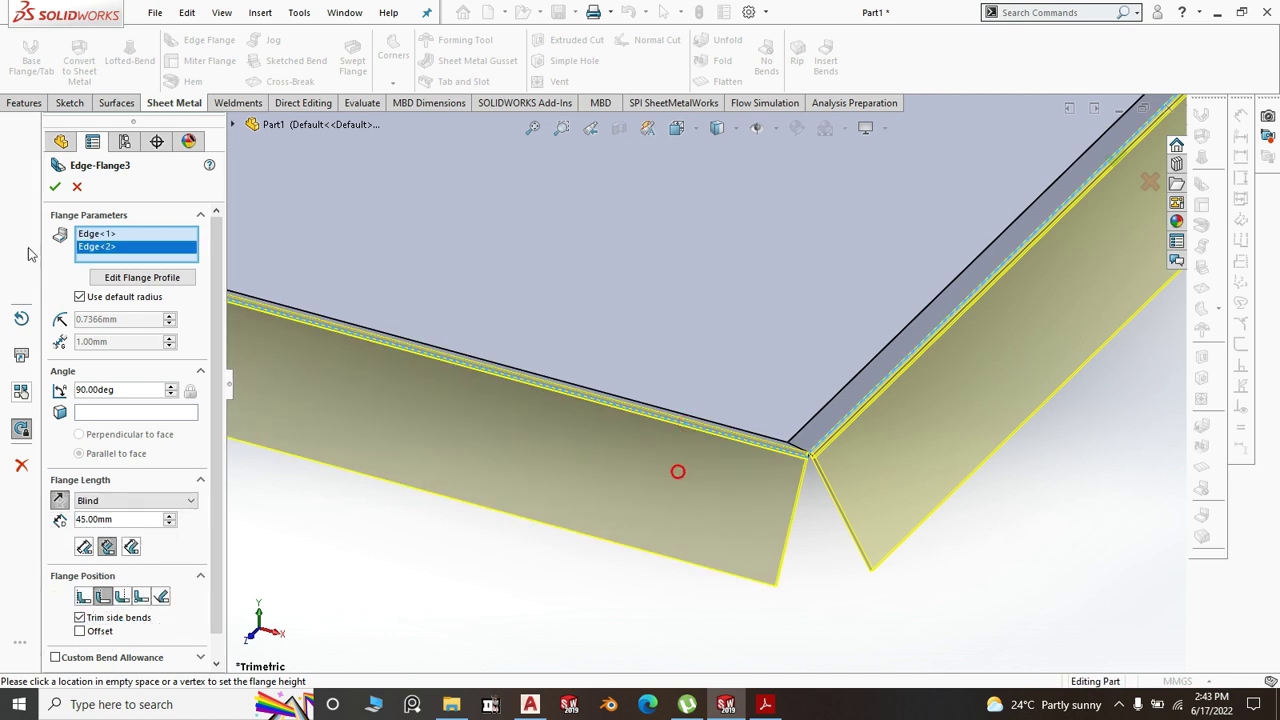
- Orient the 45 mm flanges parallel to the top plate's upper face and create them
click(133, 414)
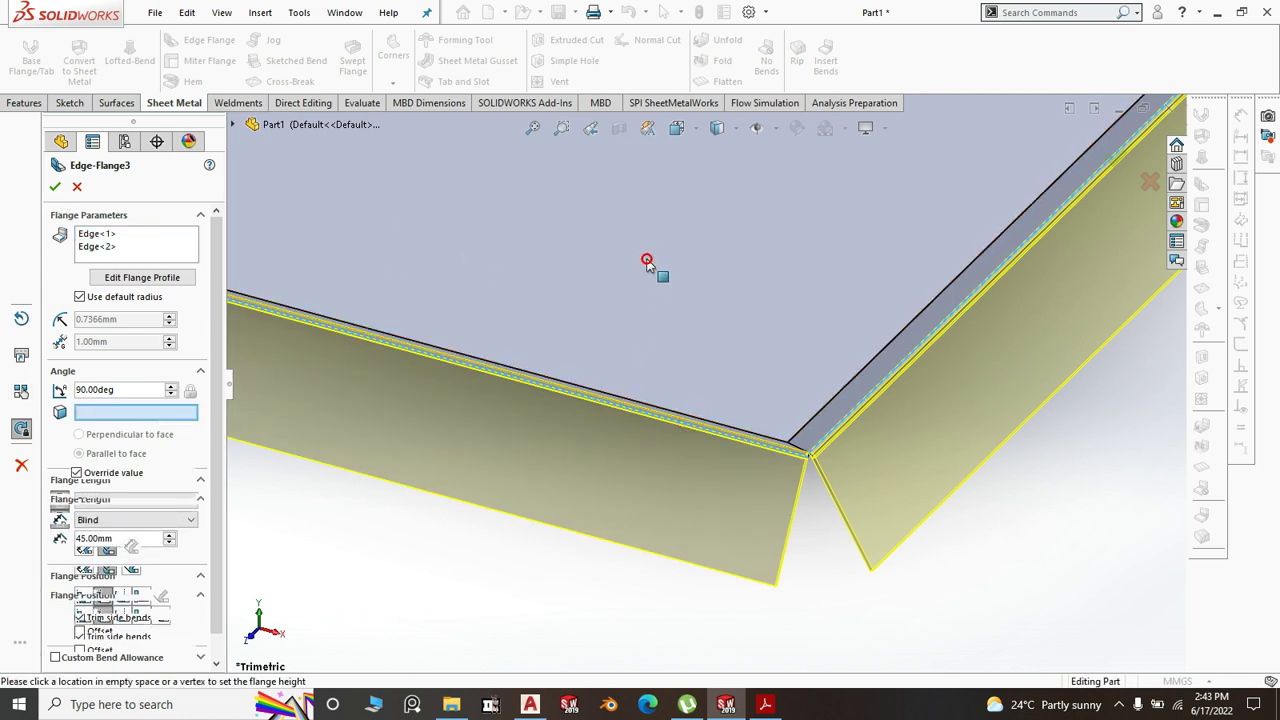
click(650, 266)
key(f)
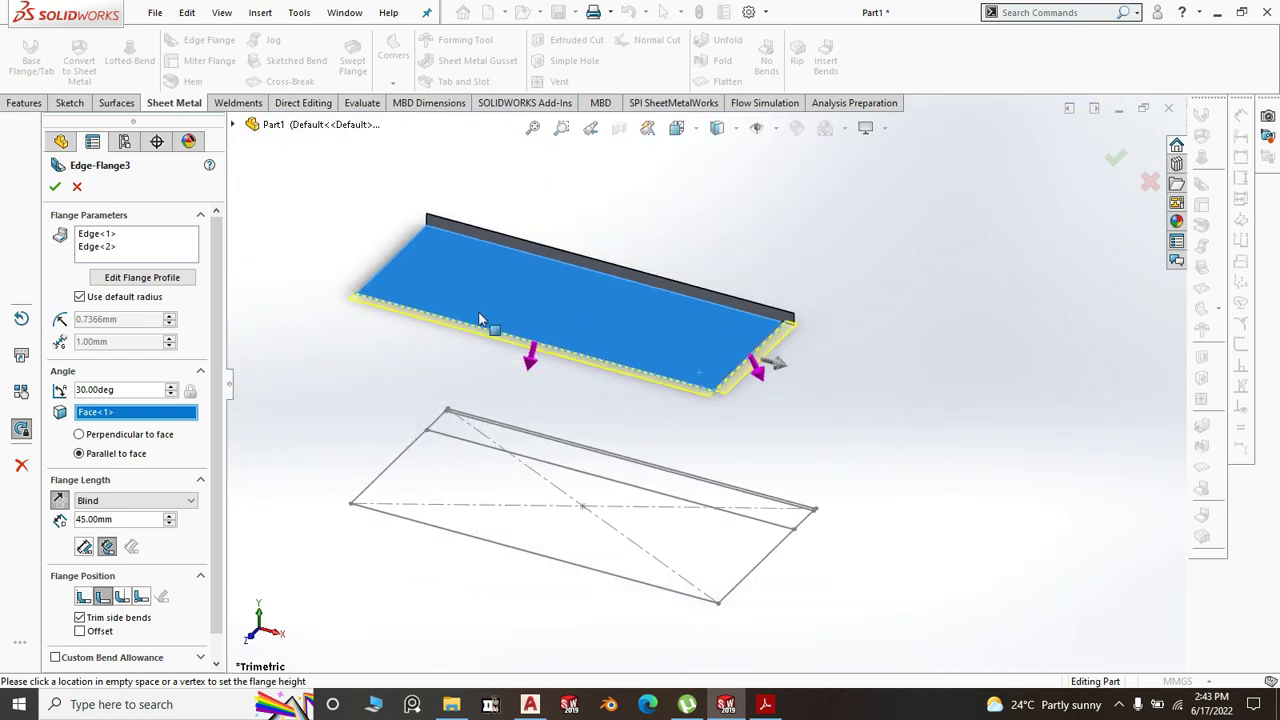
click(55, 188)
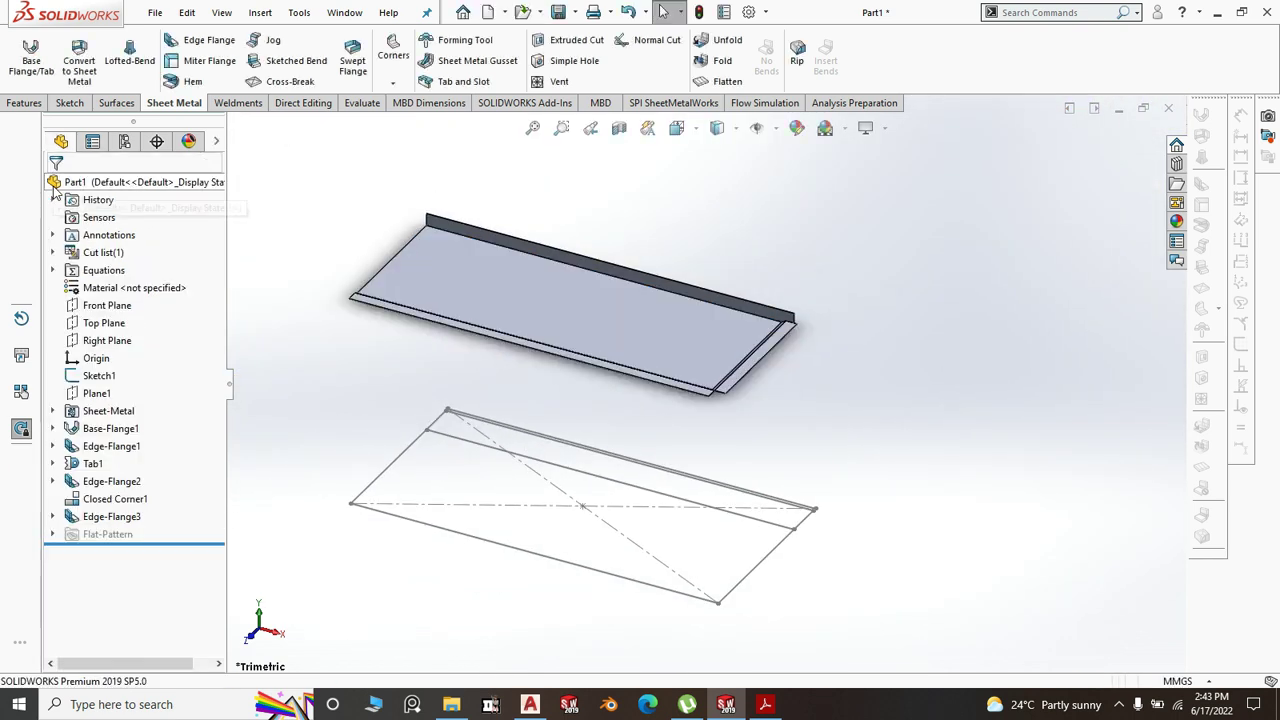
- Edit the outer side flange's profile, make its outer line collinear with the base layout's short side line, and exit the sketch
scroll(768, 415, down, 3)
click(675, 348)
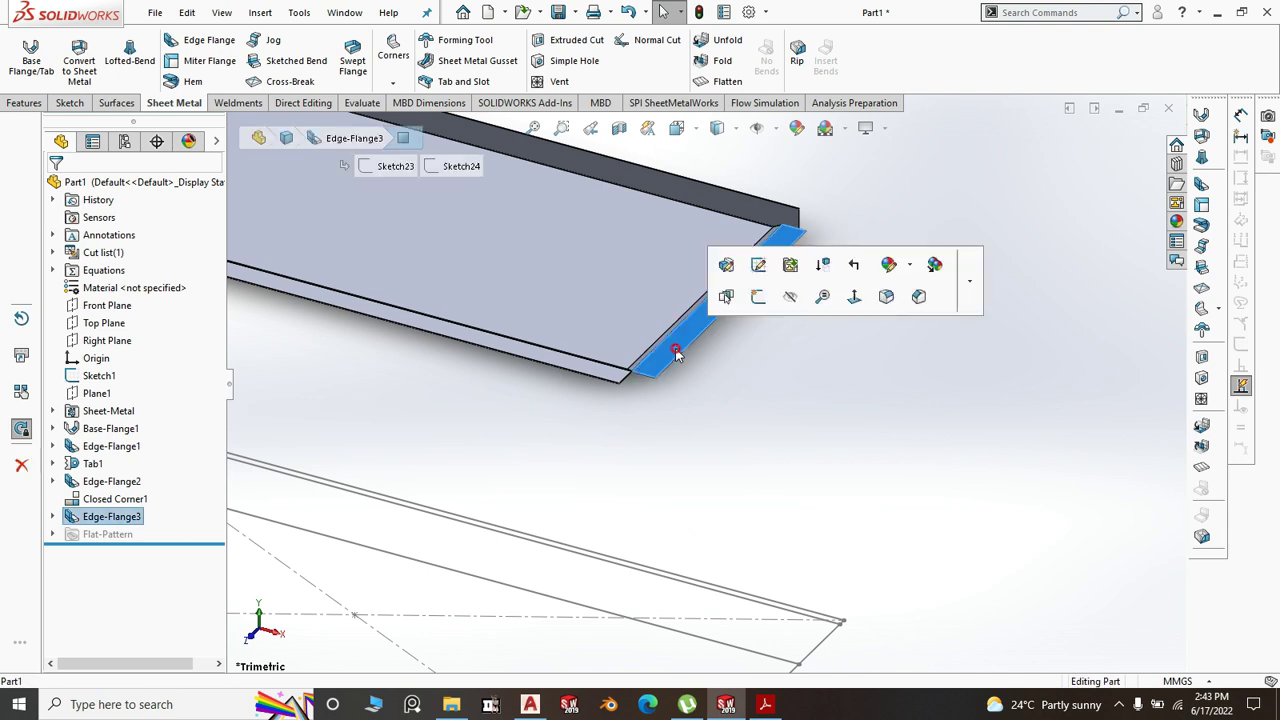
click(780, 298)
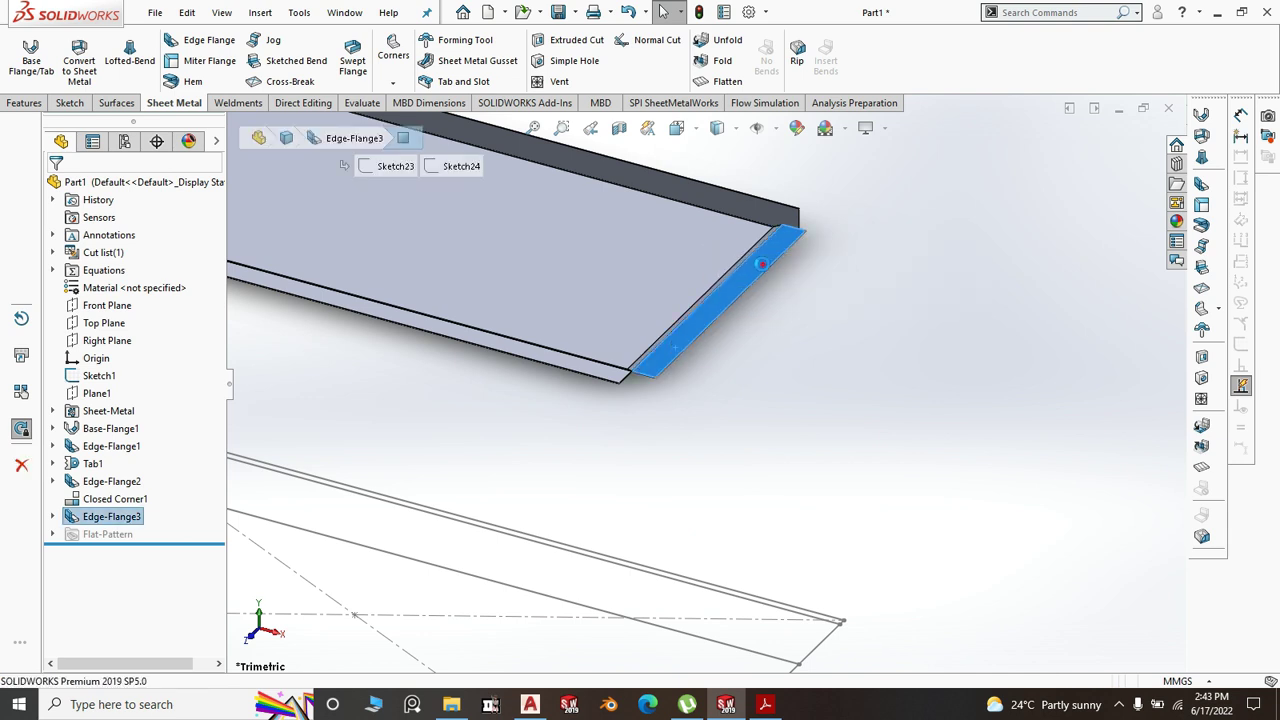
click(701, 335)
scroll(942, 378, up, 5)
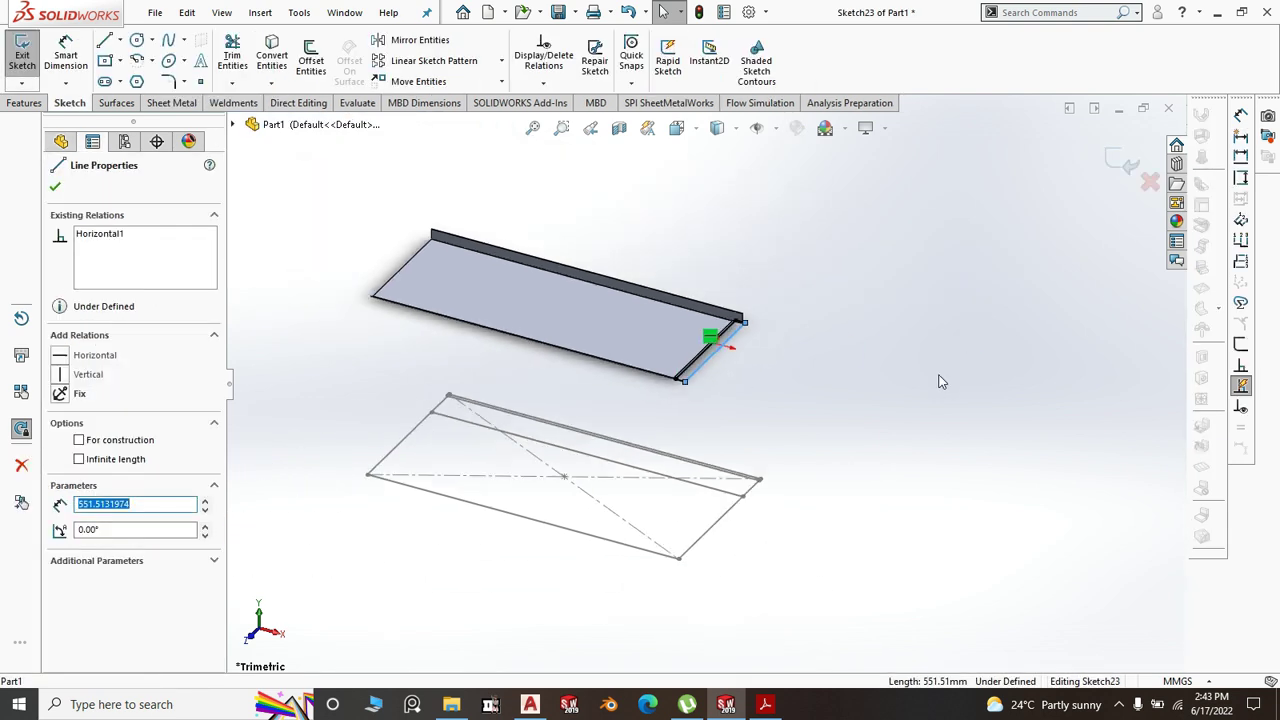
scroll(698, 562, down, 5)
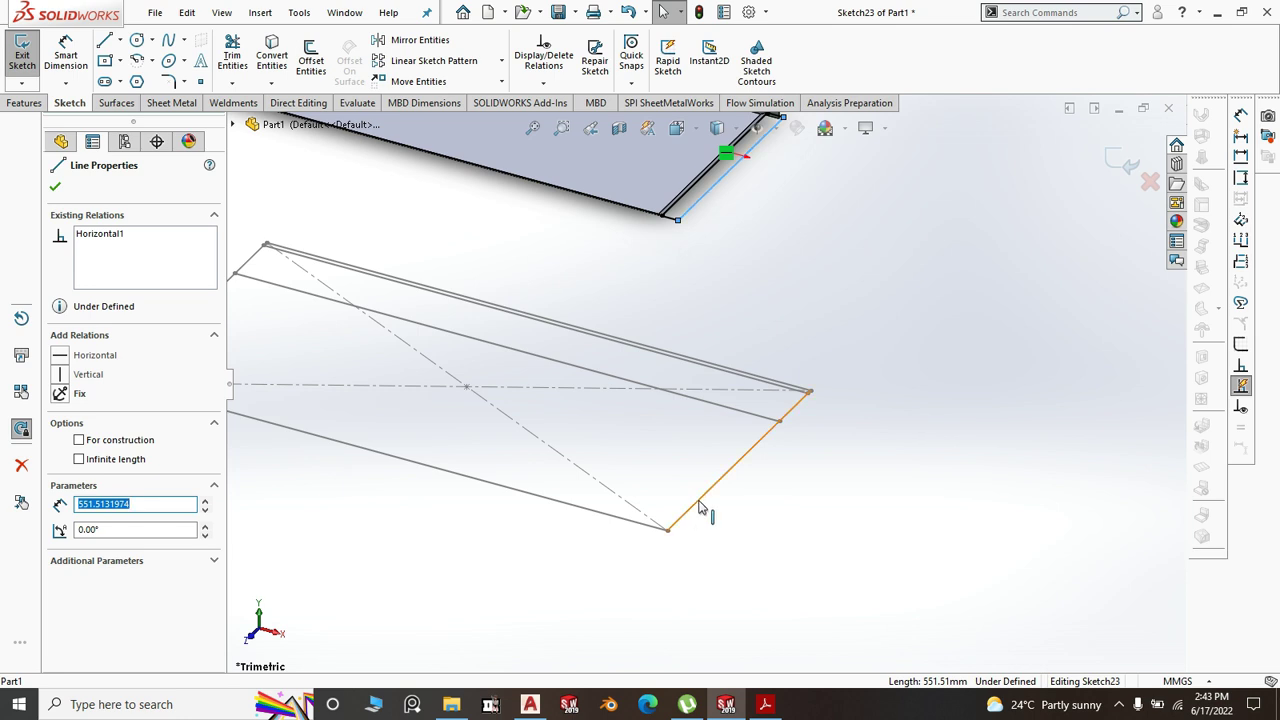
ctrl+click(700, 508)
click(754, 418)
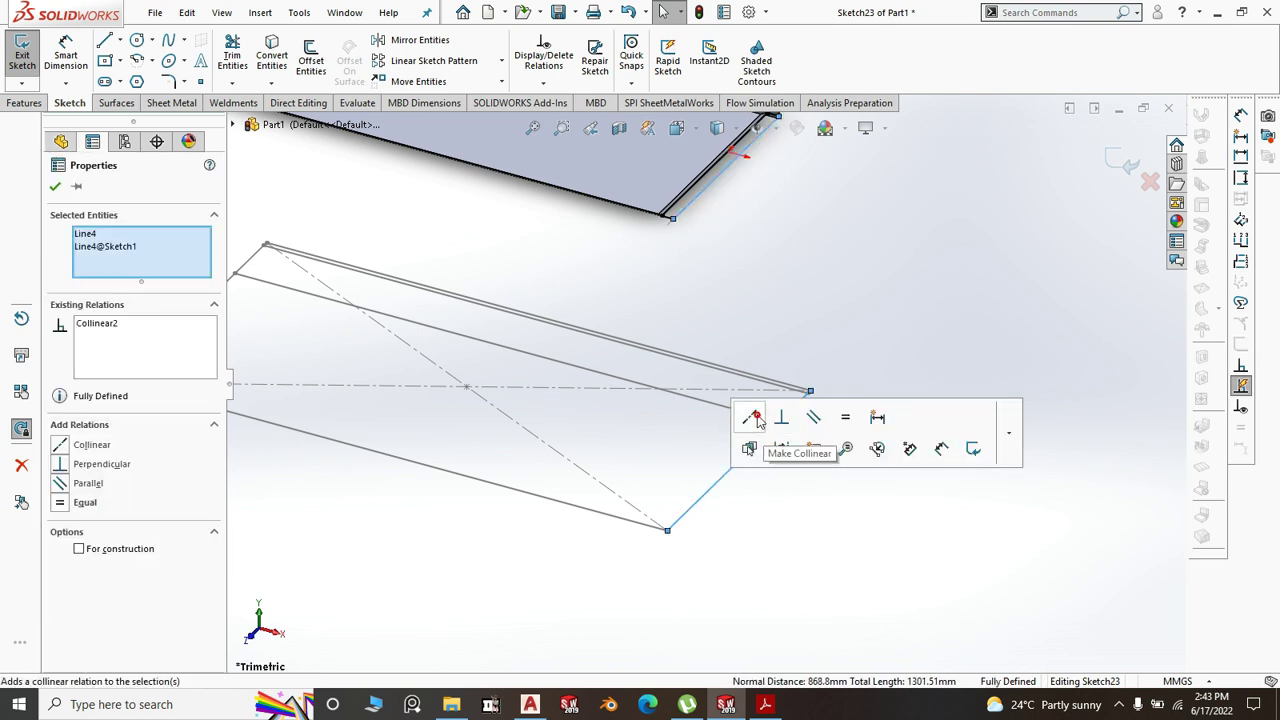
click(1114, 168)
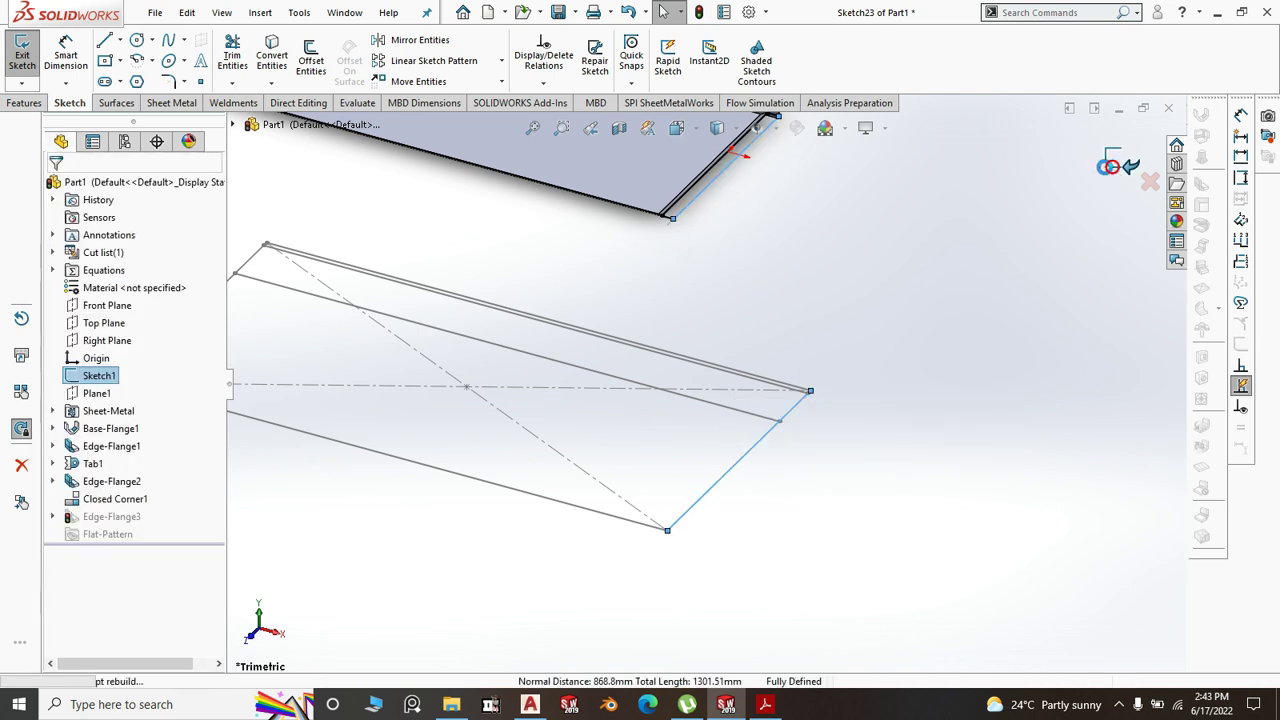
scroll(660, 280, down, 5)
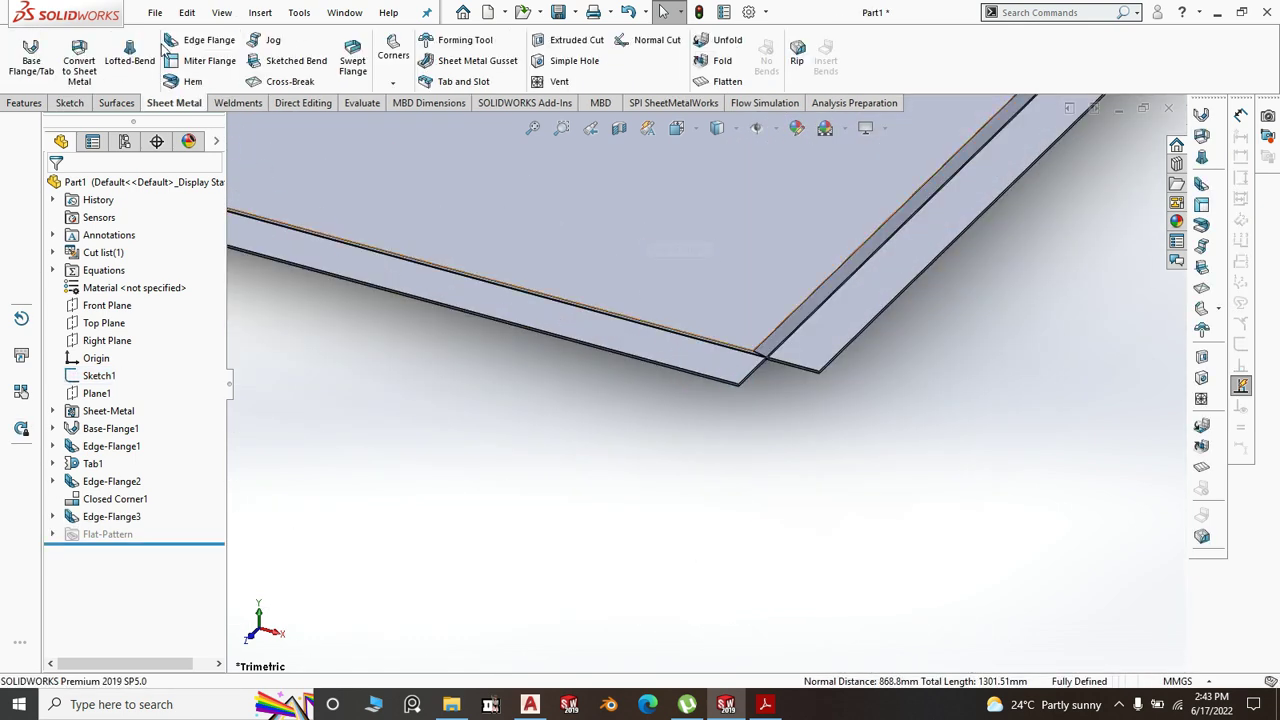
- Start a closed corner where the outer side and front flanges meet and clear the initial faces to extend and match
click(393, 47)
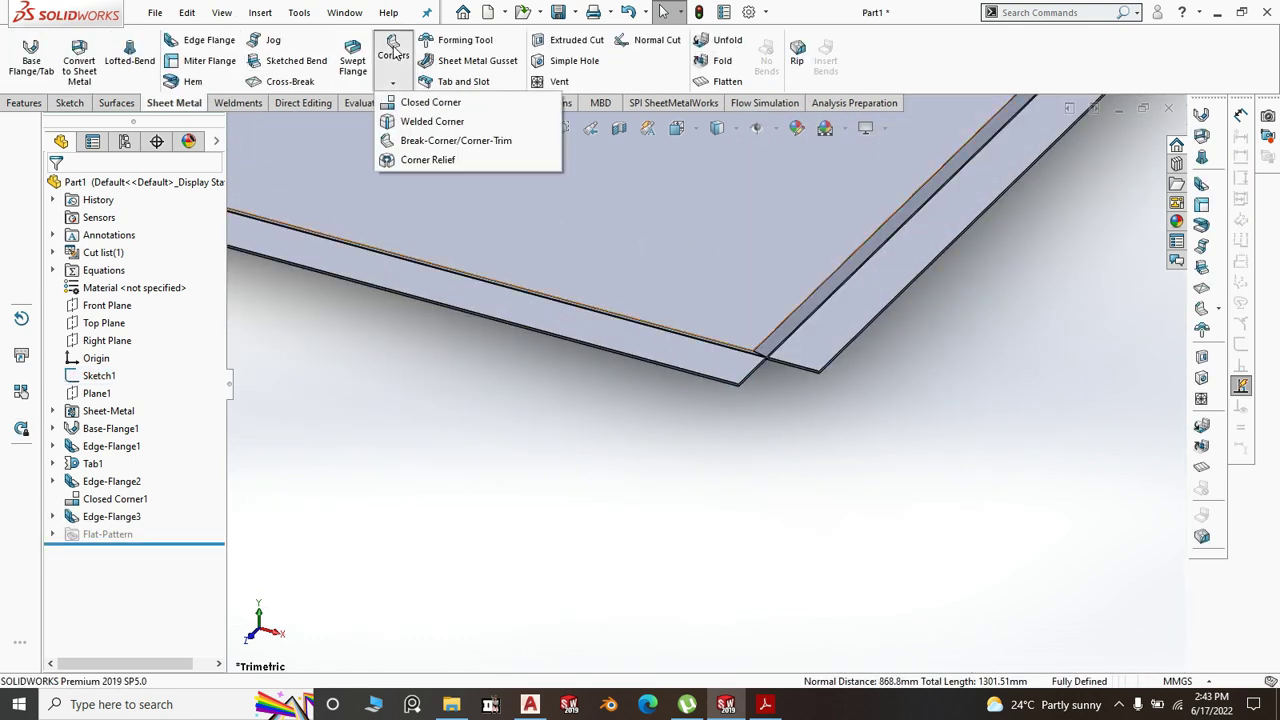
click(424, 104)
scroll(760, 370, up, 3)
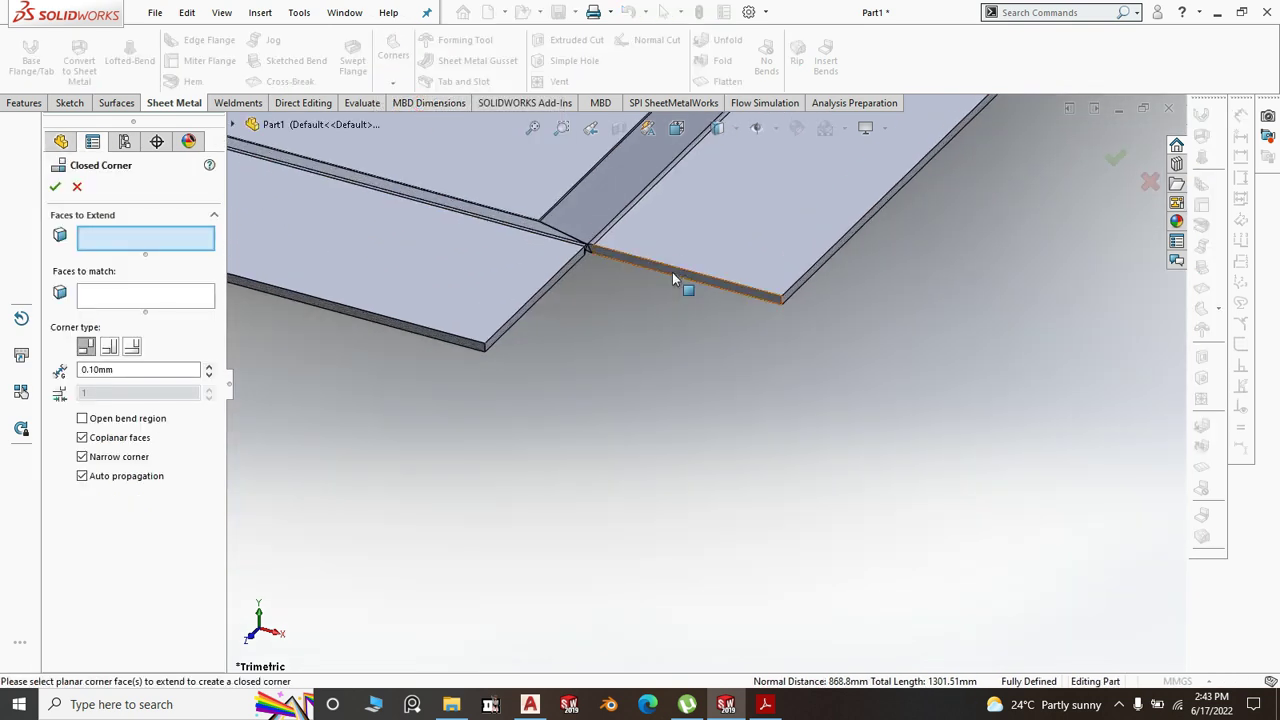
click(673, 273)
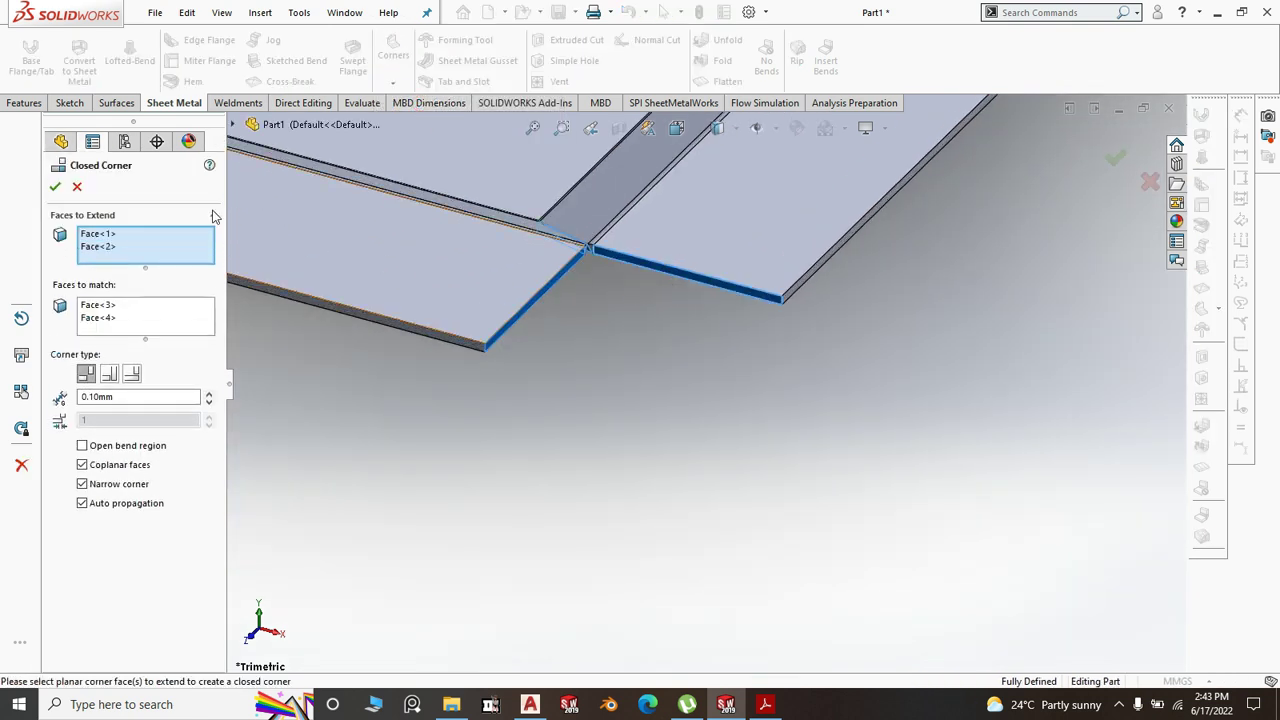
click(108, 247)
right_click(108, 247)
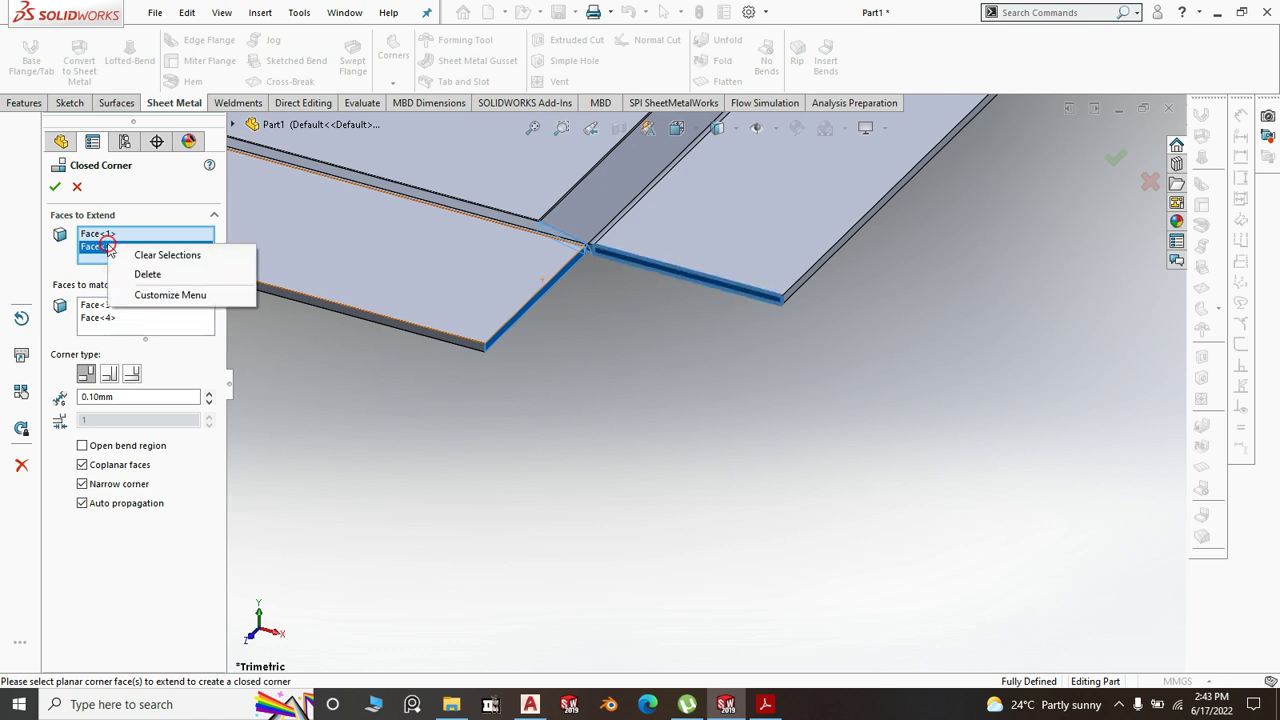
click(147, 275)
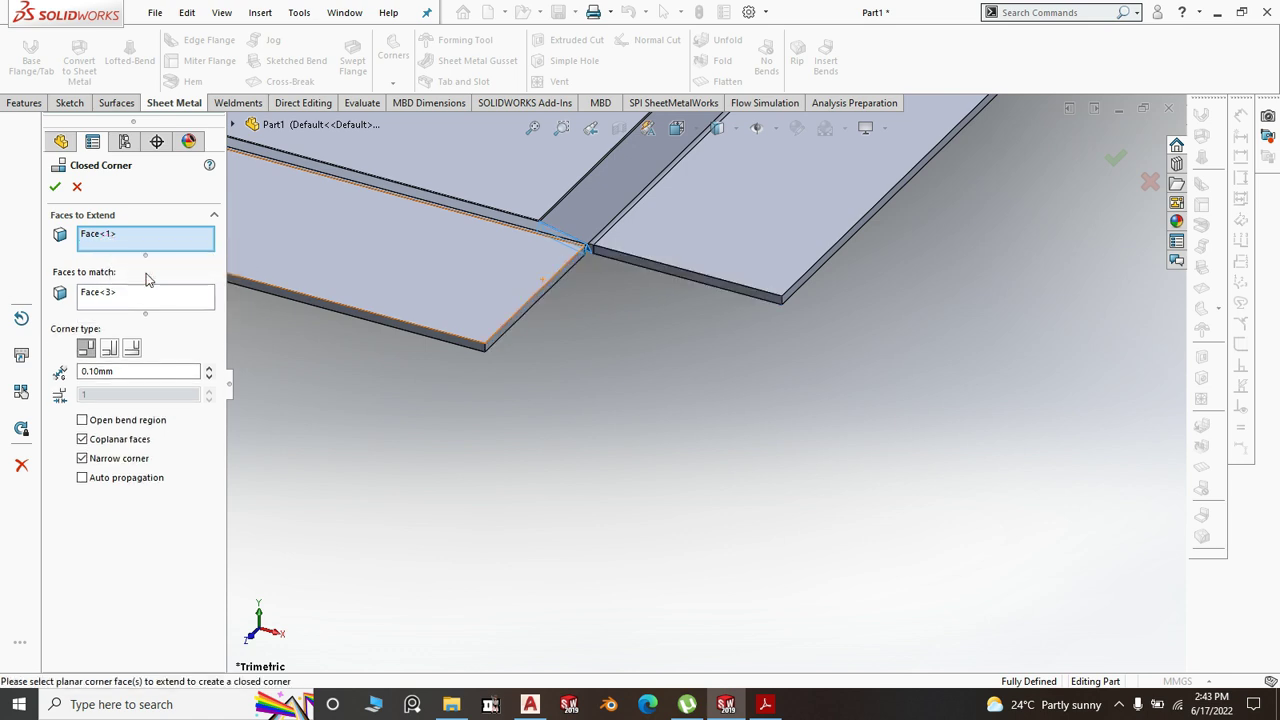
right_click(114, 246)
click(165, 249)
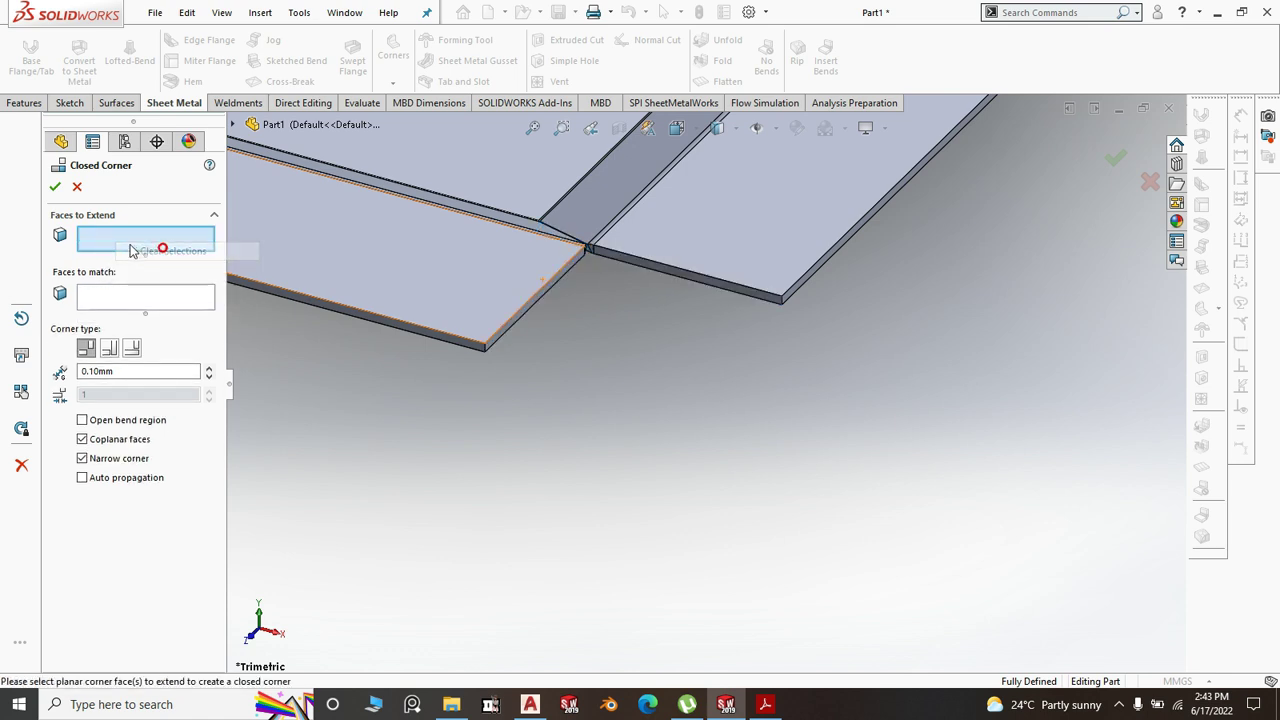
- Create the closed corner by extending the outer side flange's end face to match the adjacent front flange's end face
scroll(690, 300, down, 3)
click(659, 300)
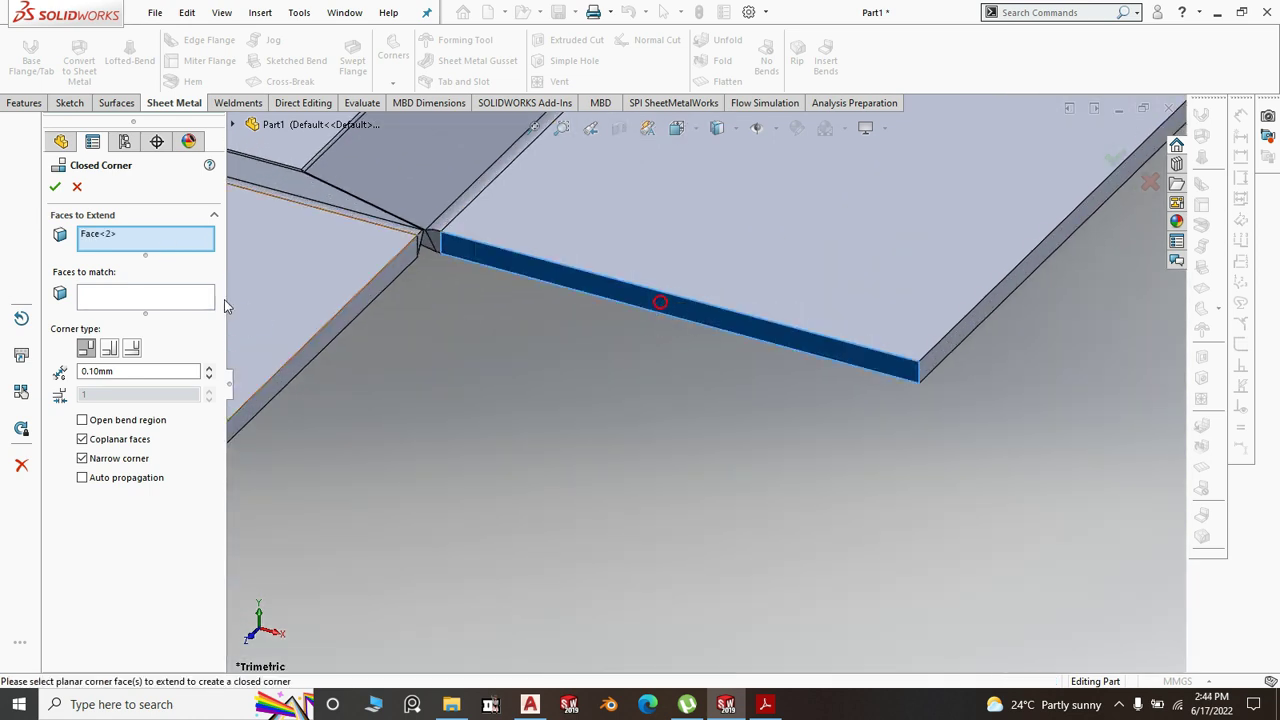
click(168, 294)
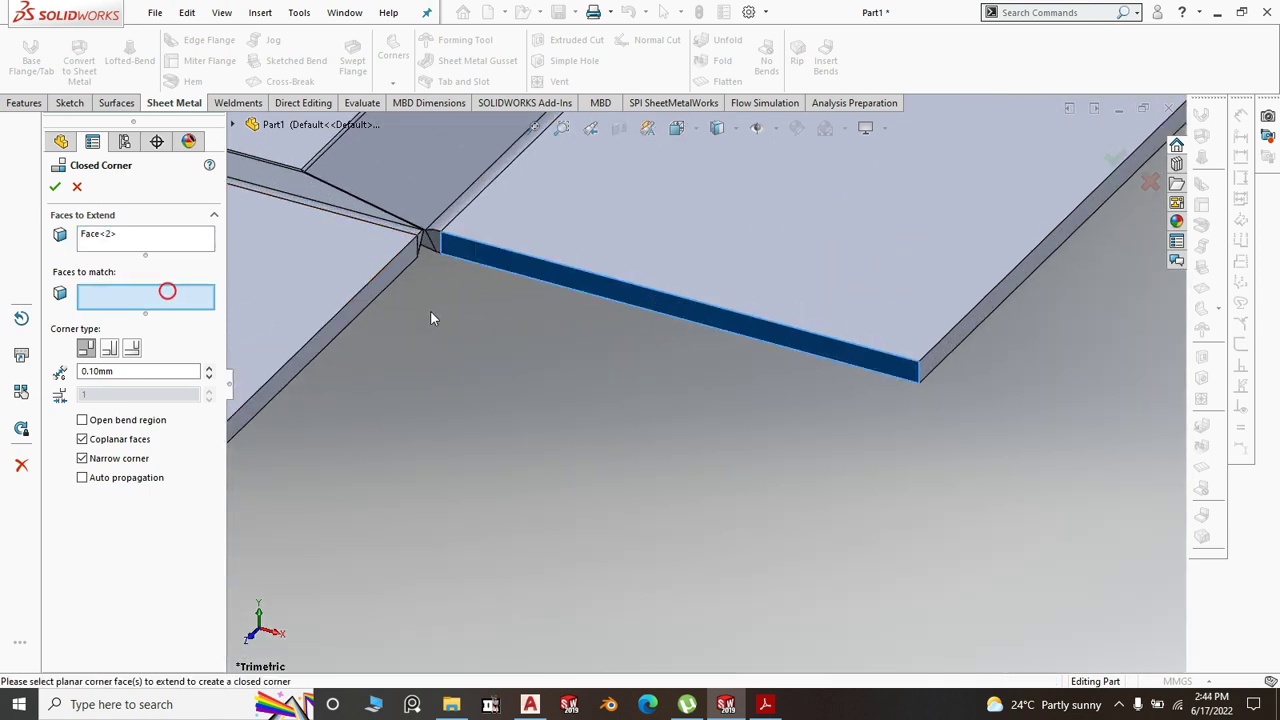
click(368, 296)
right_click(368, 300)
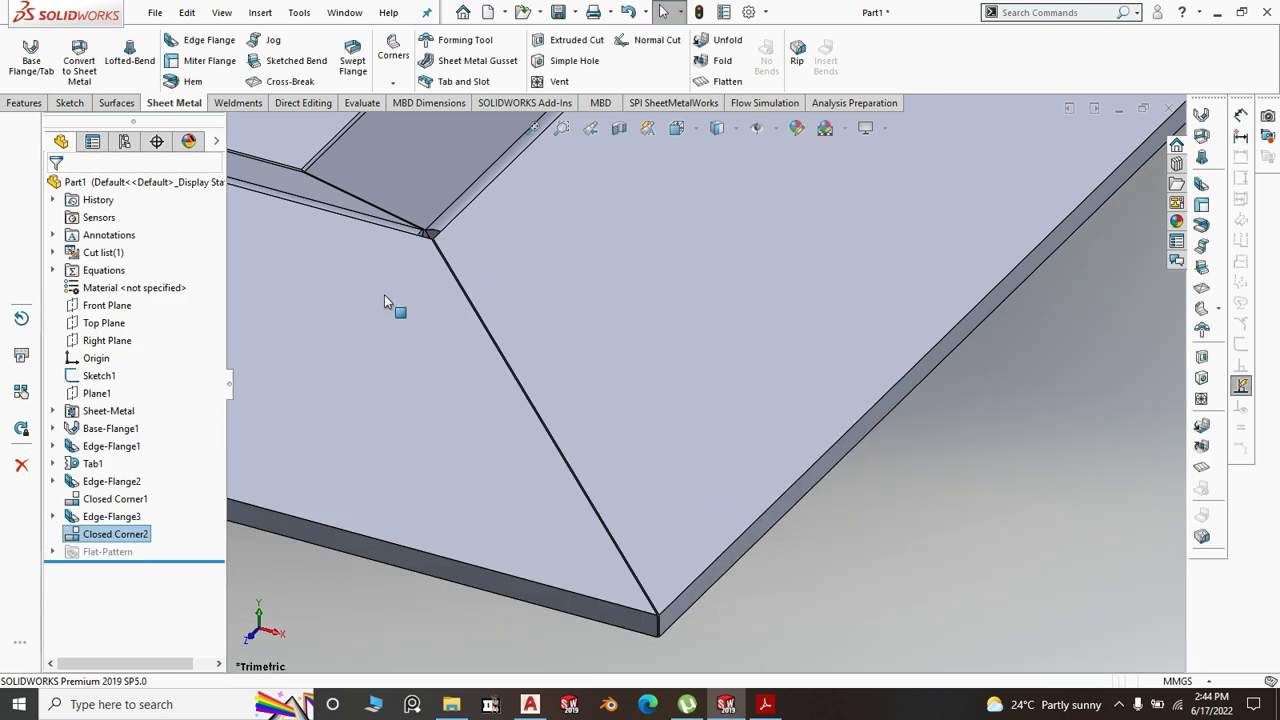
scroll(695, 342, up, 4)
click(850, 510)
scroll(714, 478, up, 5)
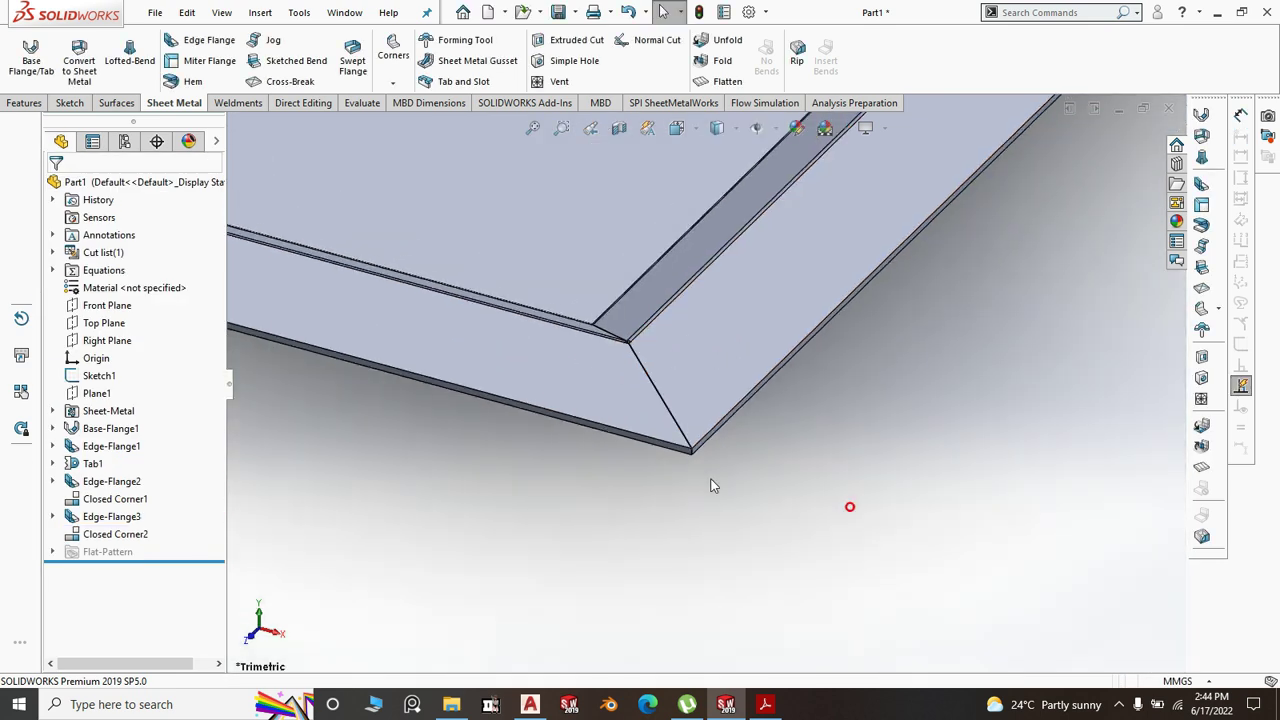
scroll(714, 472, up, 1)
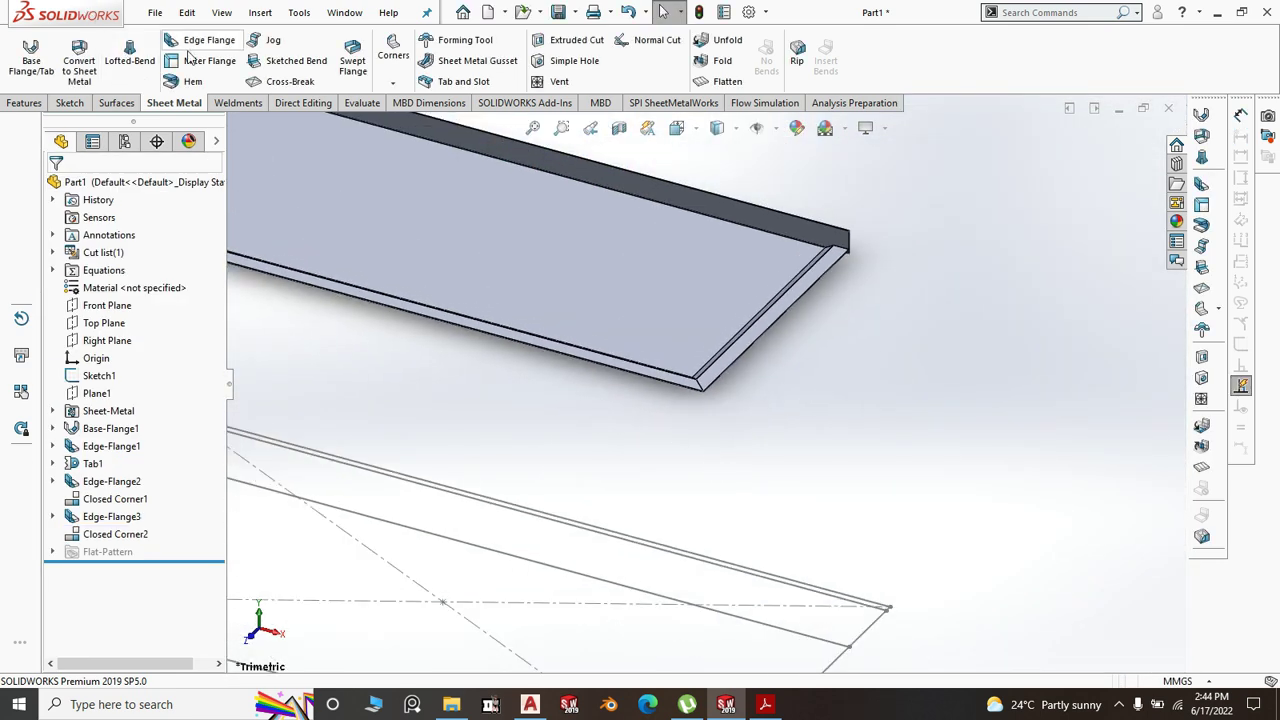
- Add a 50 mm blind edge flange bent 90° downward along the outer edges of the outer side and front flanges
click(198, 44)
scroll(795, 355, down, 2)
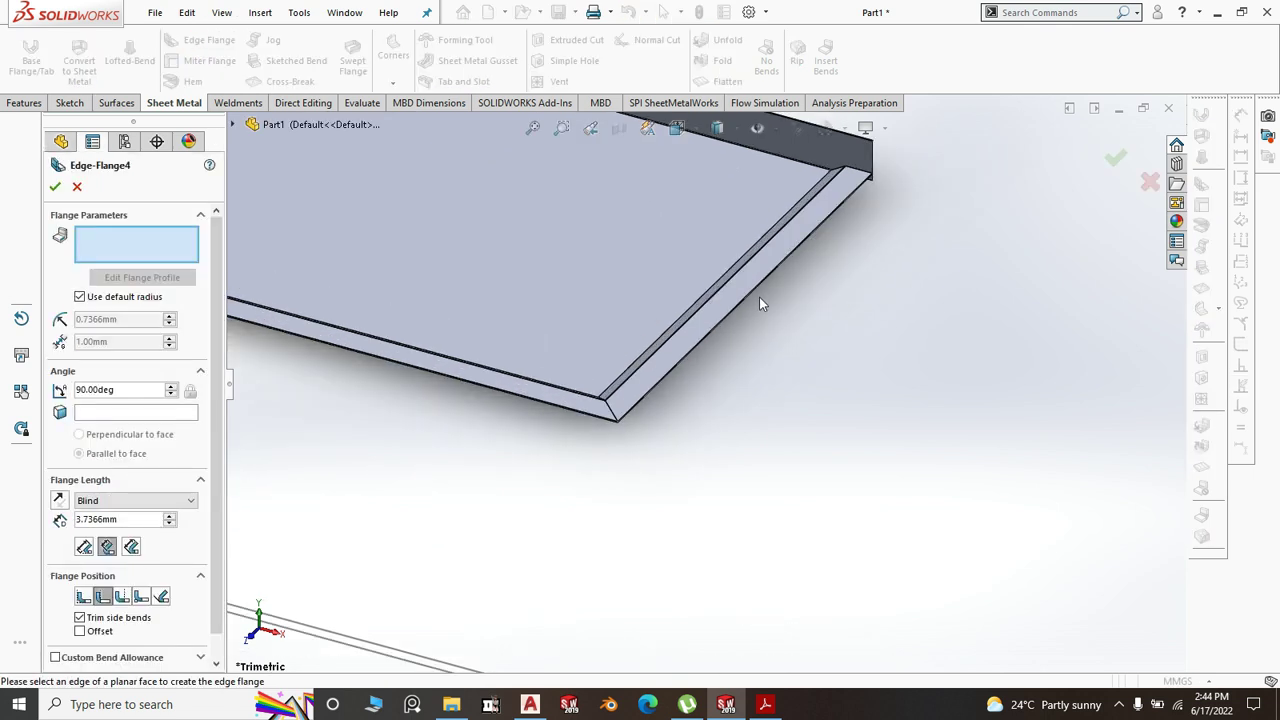
scroll(766, 281, down, 3)
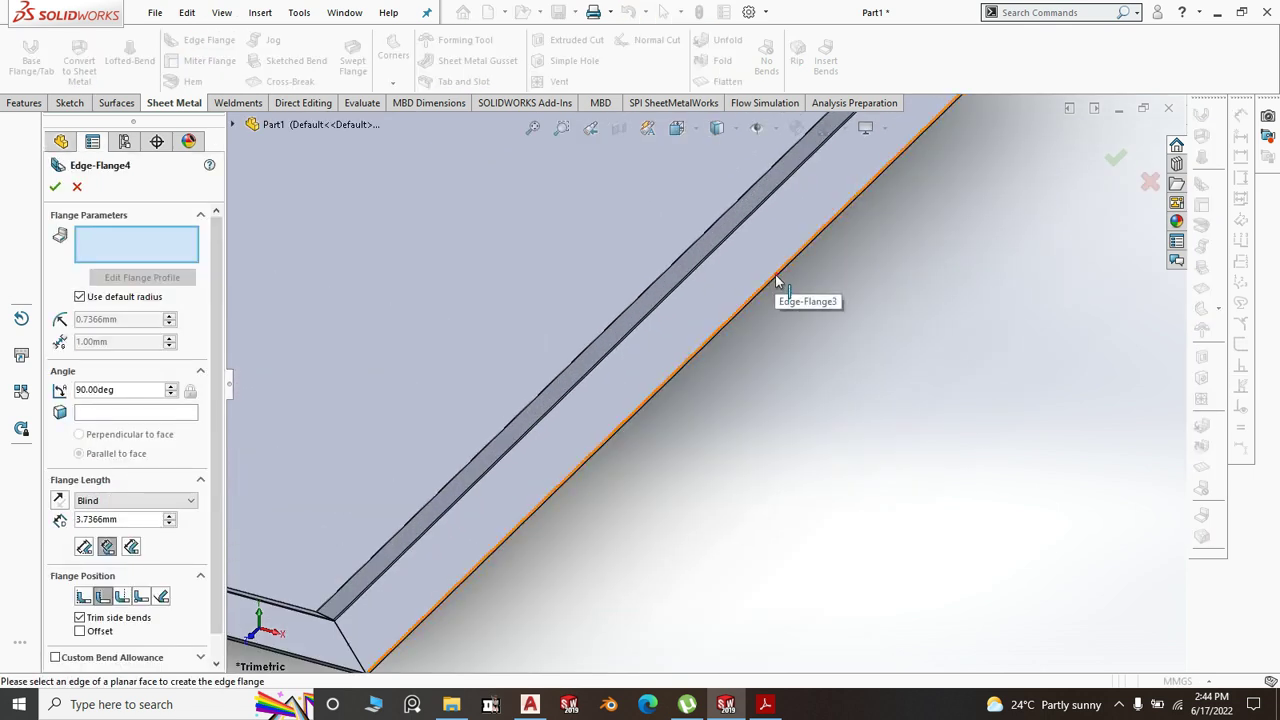
click(777, 281)
scroll(834, 449, up, 3)
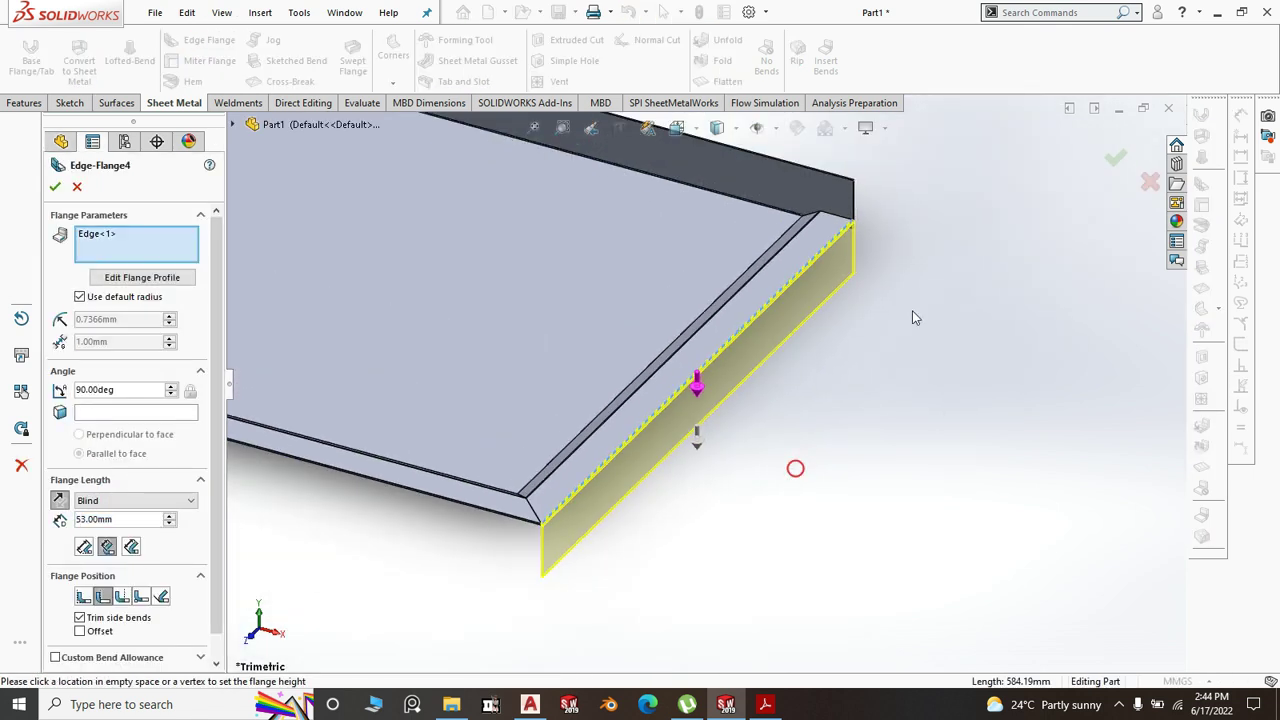
scroll(502, 488, down, 3)
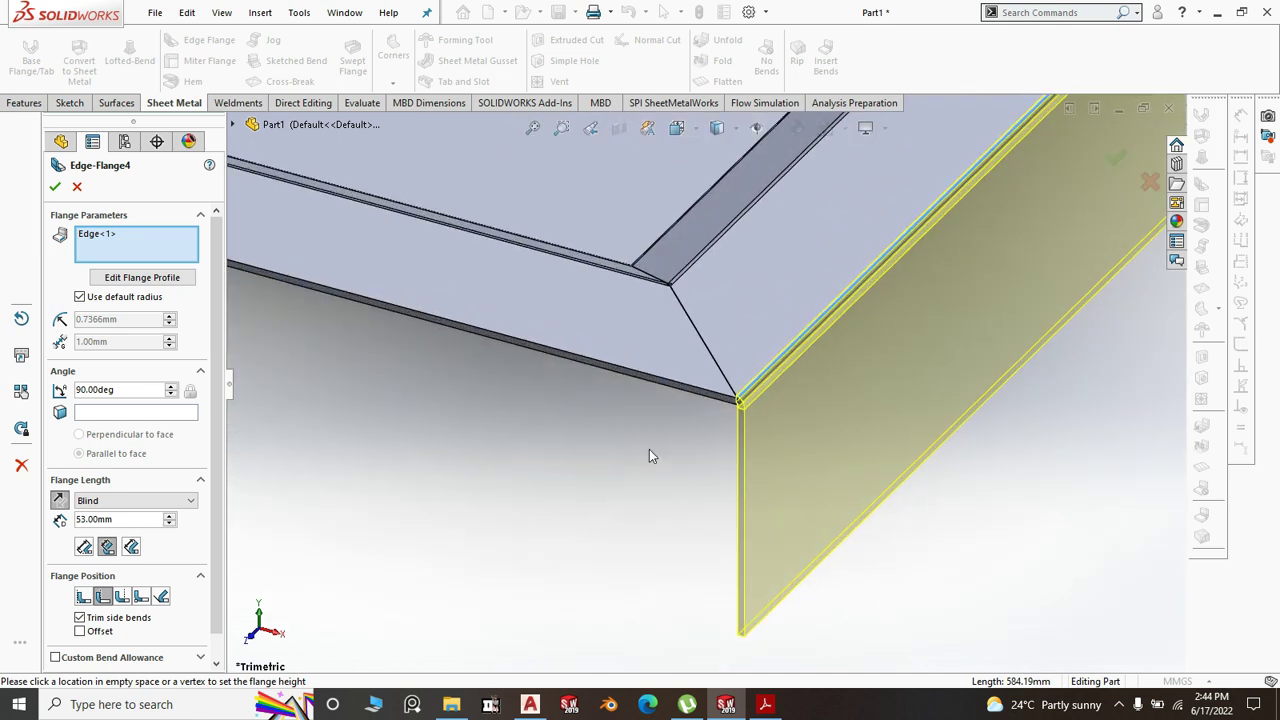
click(674, 398)
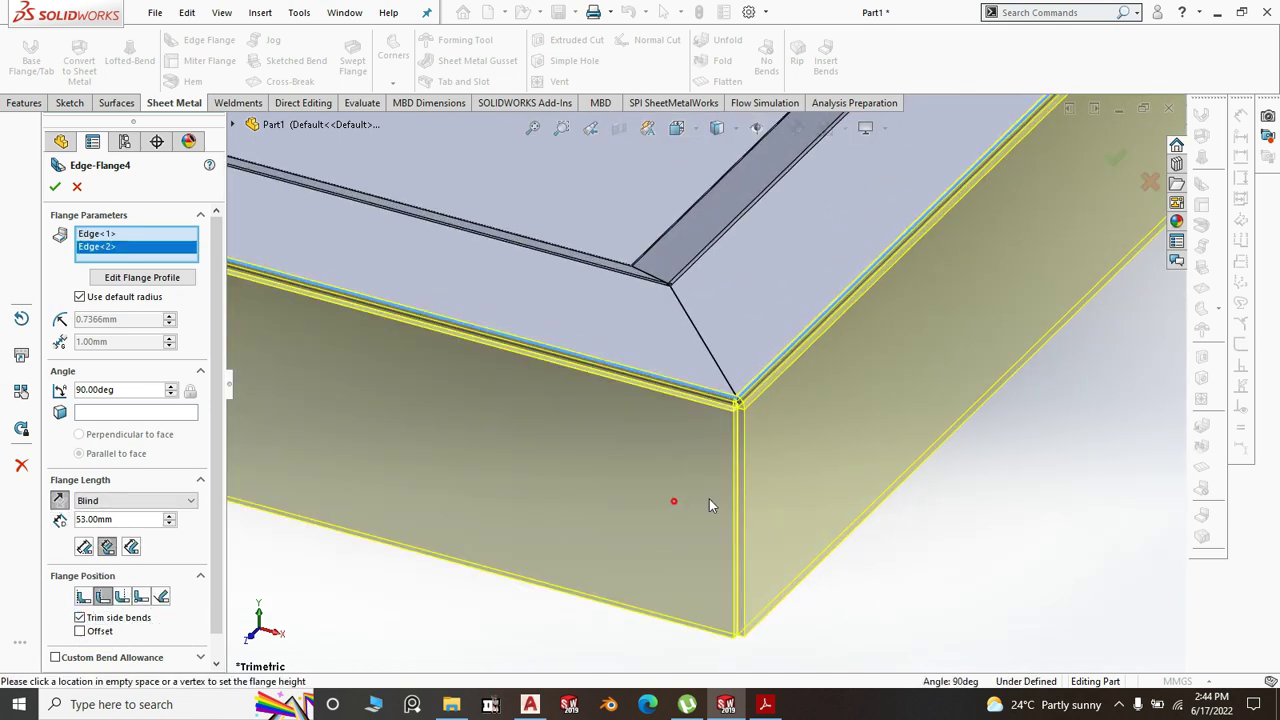
scroll(794, 520, up, 5)
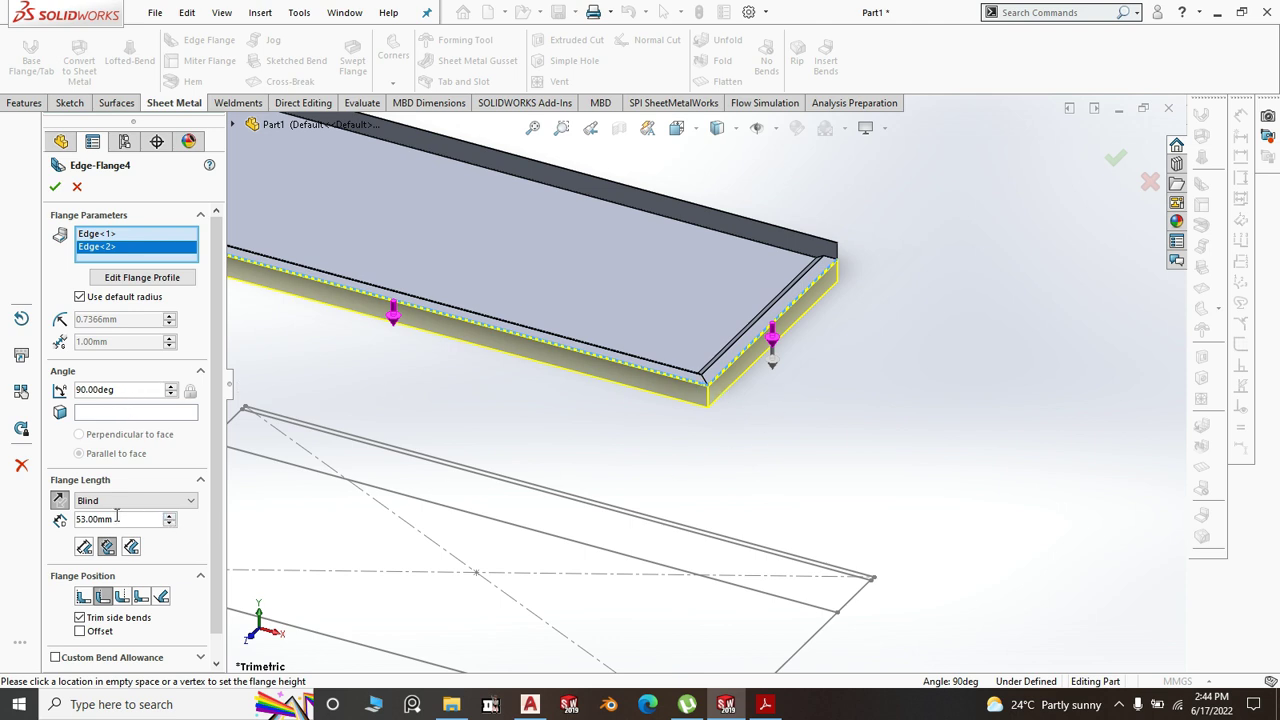
text(50)
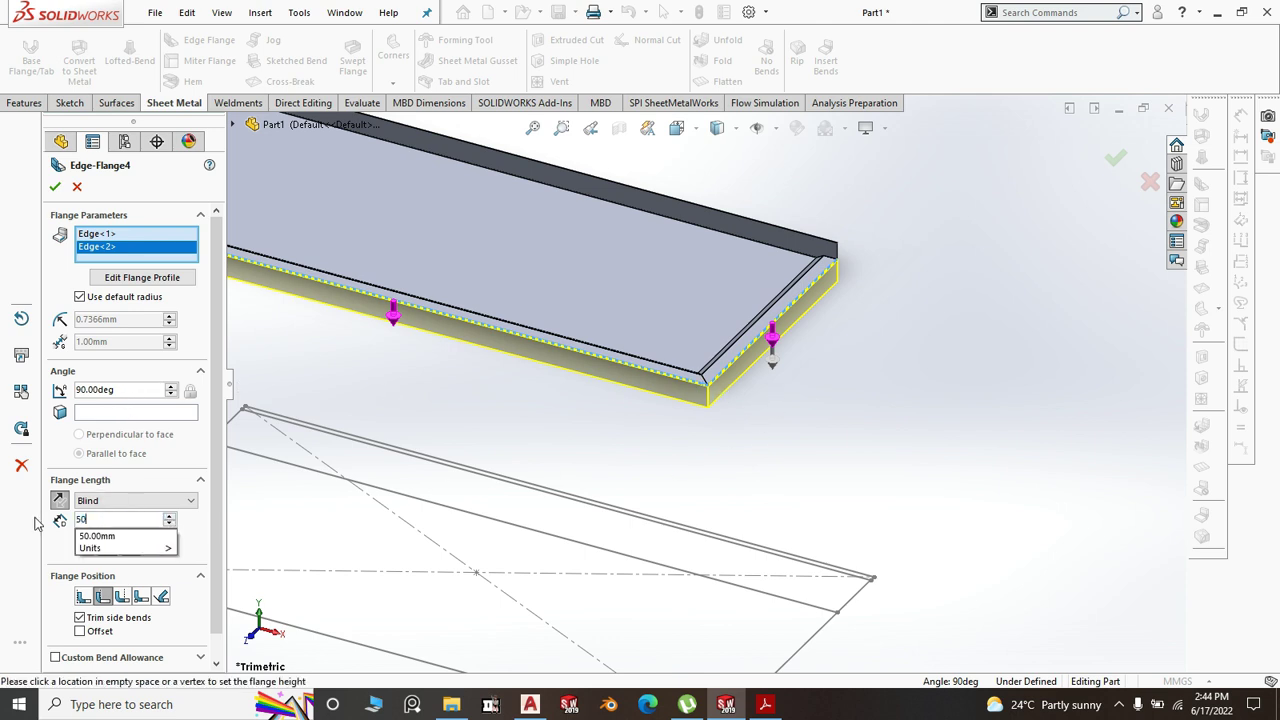
key(Return)
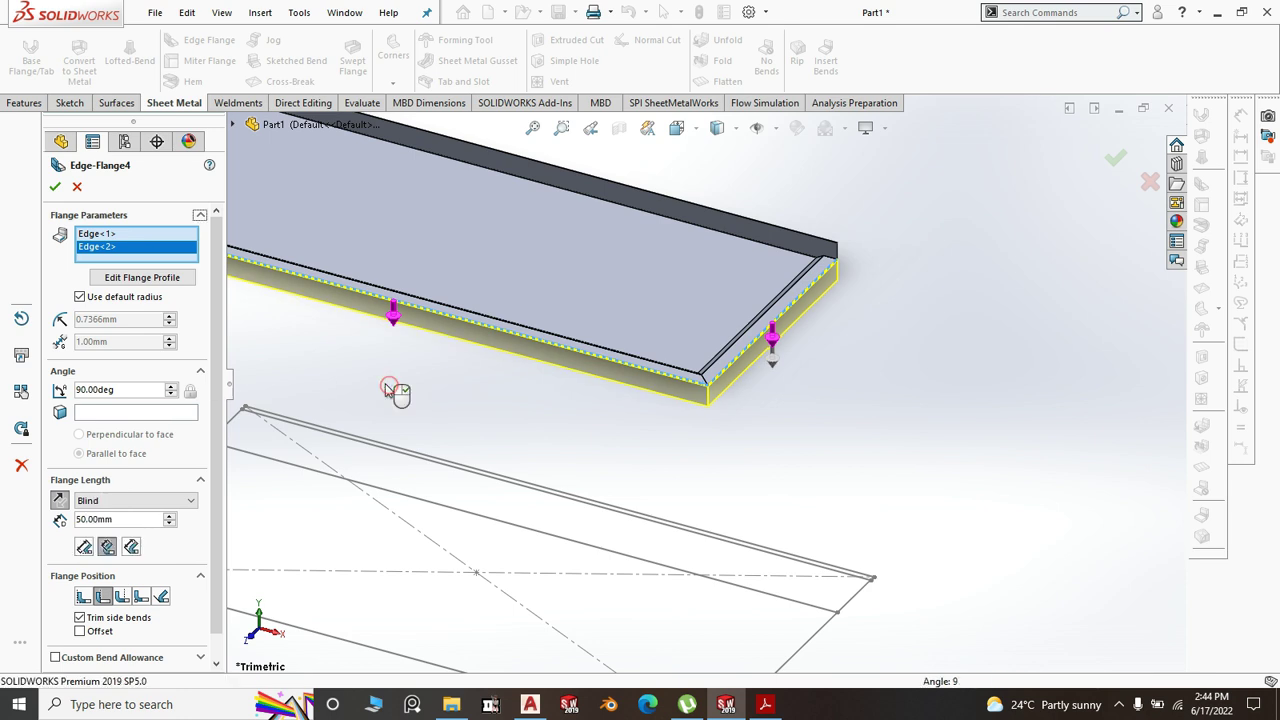
right_click(650, 392)
scroll(766, 449, up, 3)
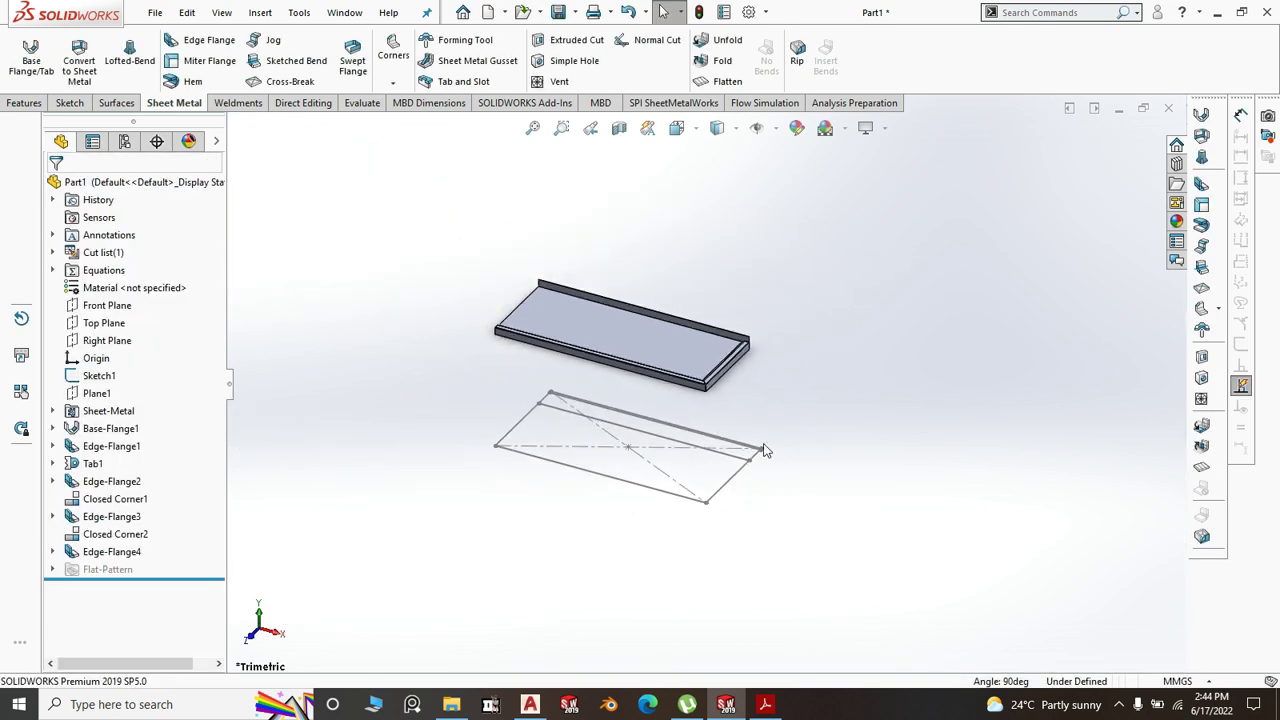
- Add a 20 mm blind edge flange bent downward along the top plate's open short edge opposite the angled side flange
middle_drag(766, 449, 803, 369)
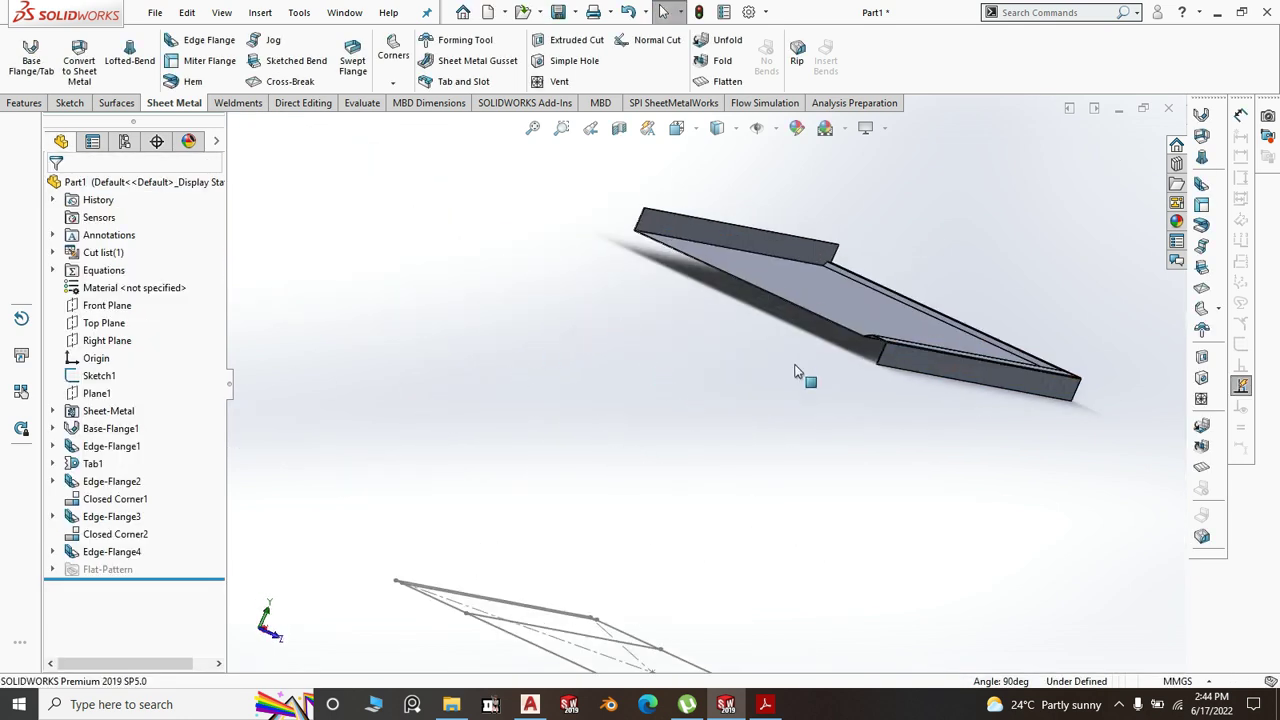
scroll(766, 423, down, 5)
scroll(757, 503, down, 2)
scroll(548, 352, up, 3)
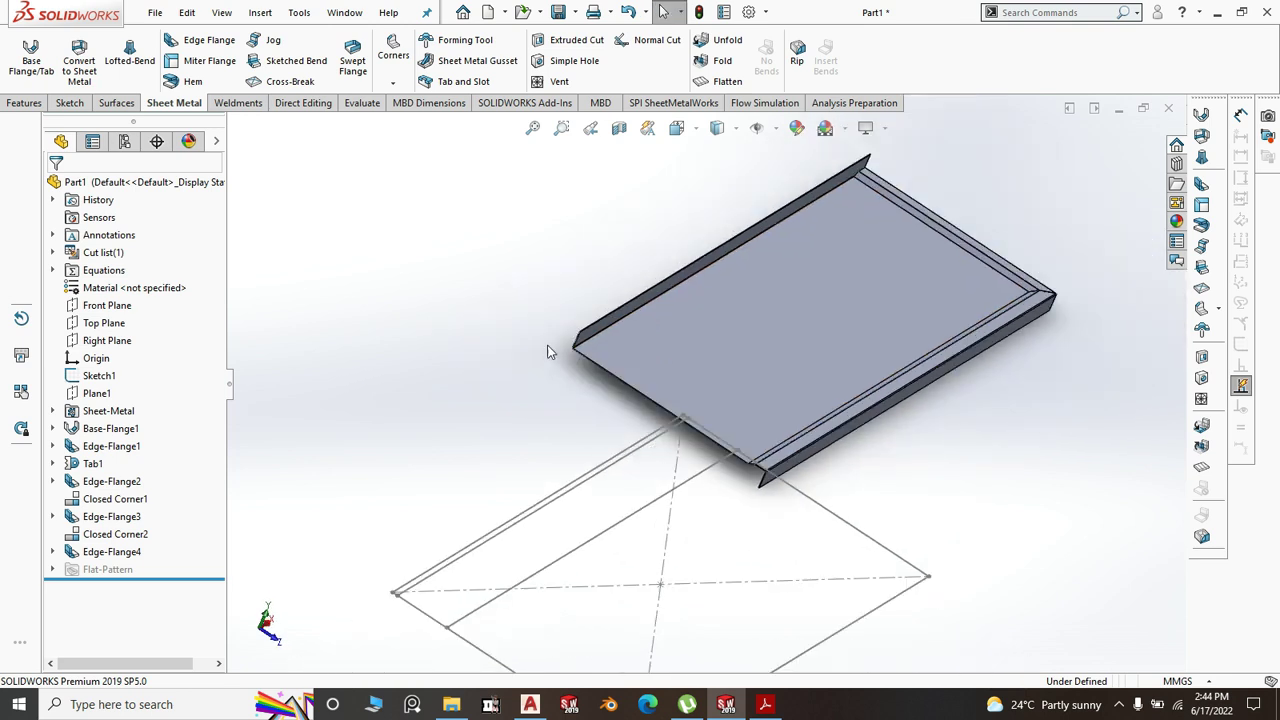
scroll(818, 497, down, 3)
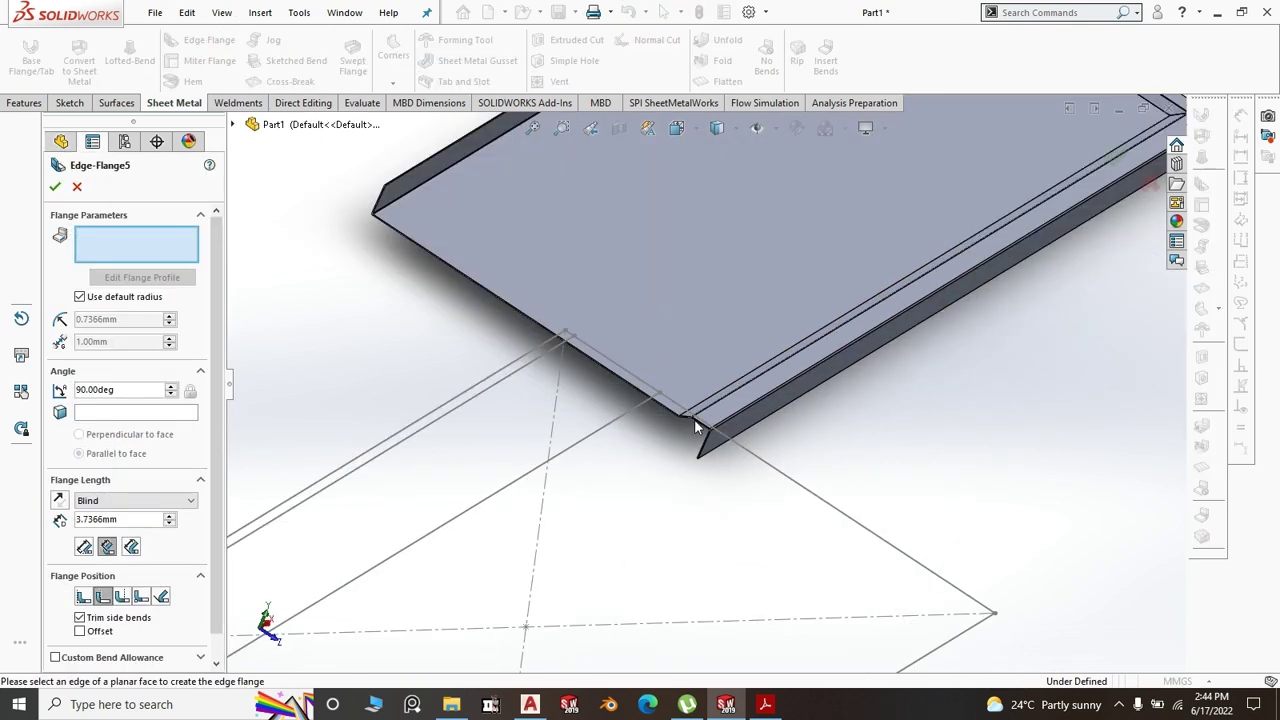
click(491, 292)
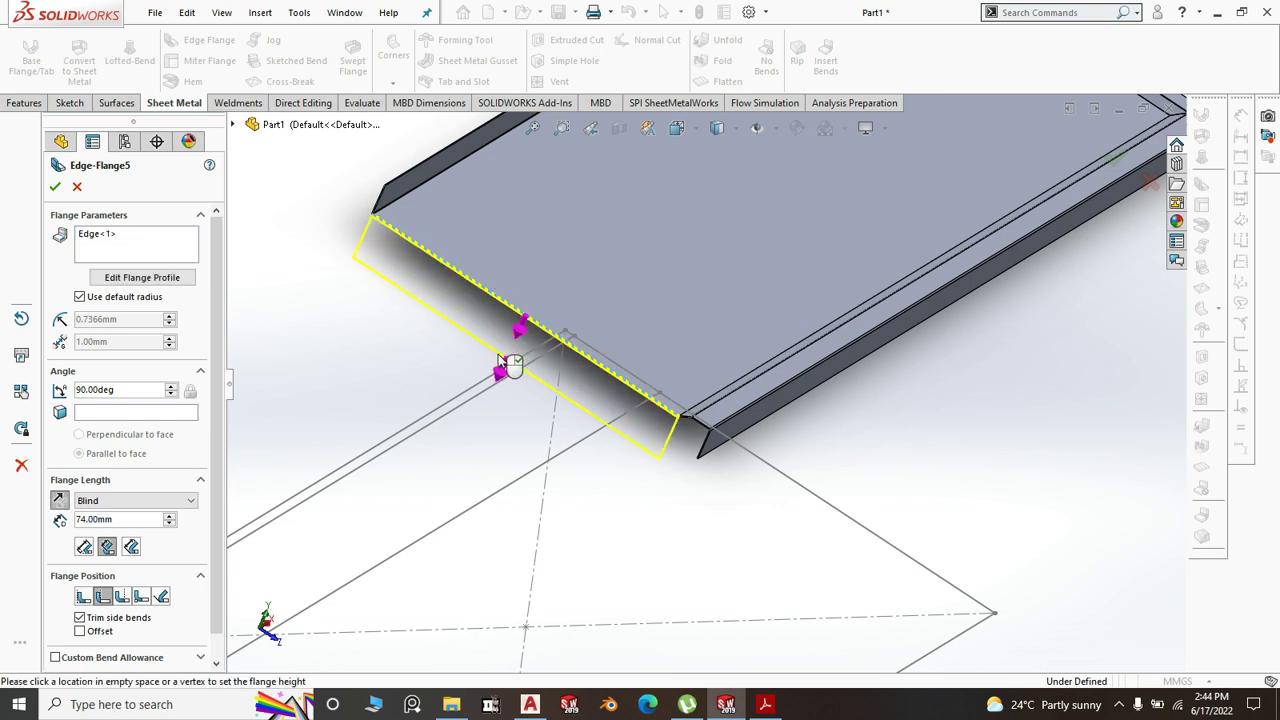
middle_drag(920, 463, 822, 430)
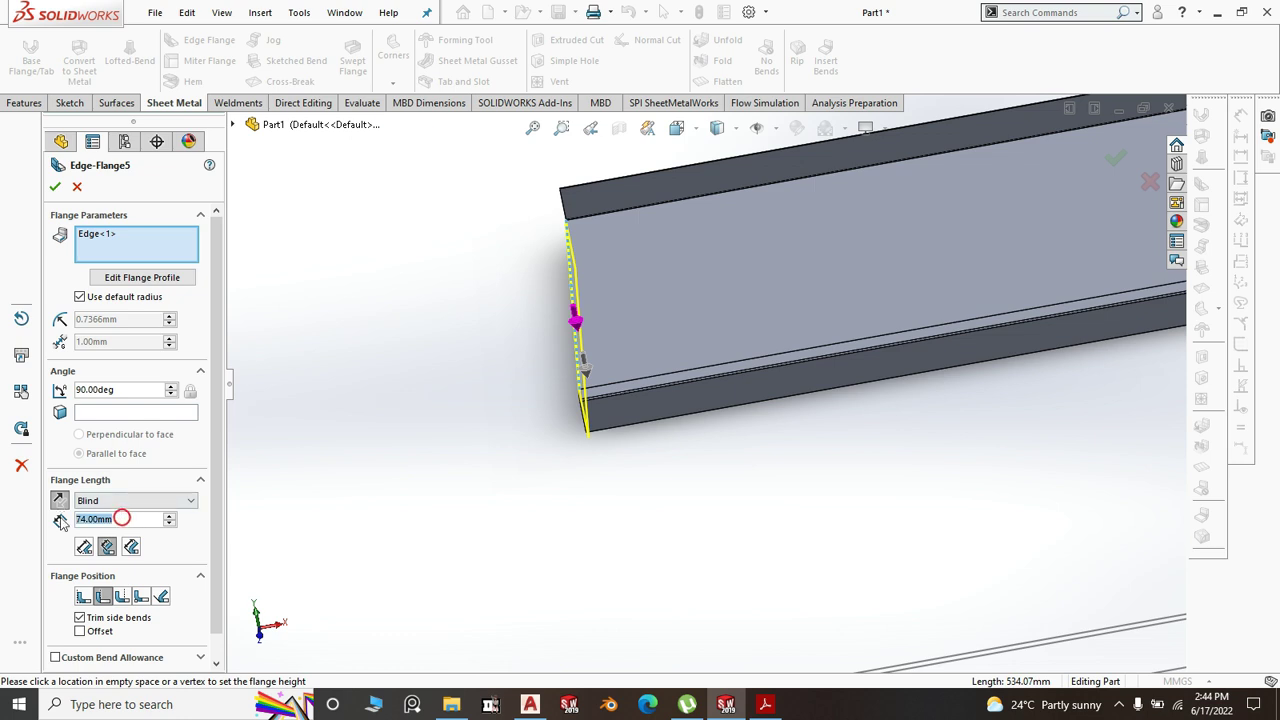
text(20)
key(Return)
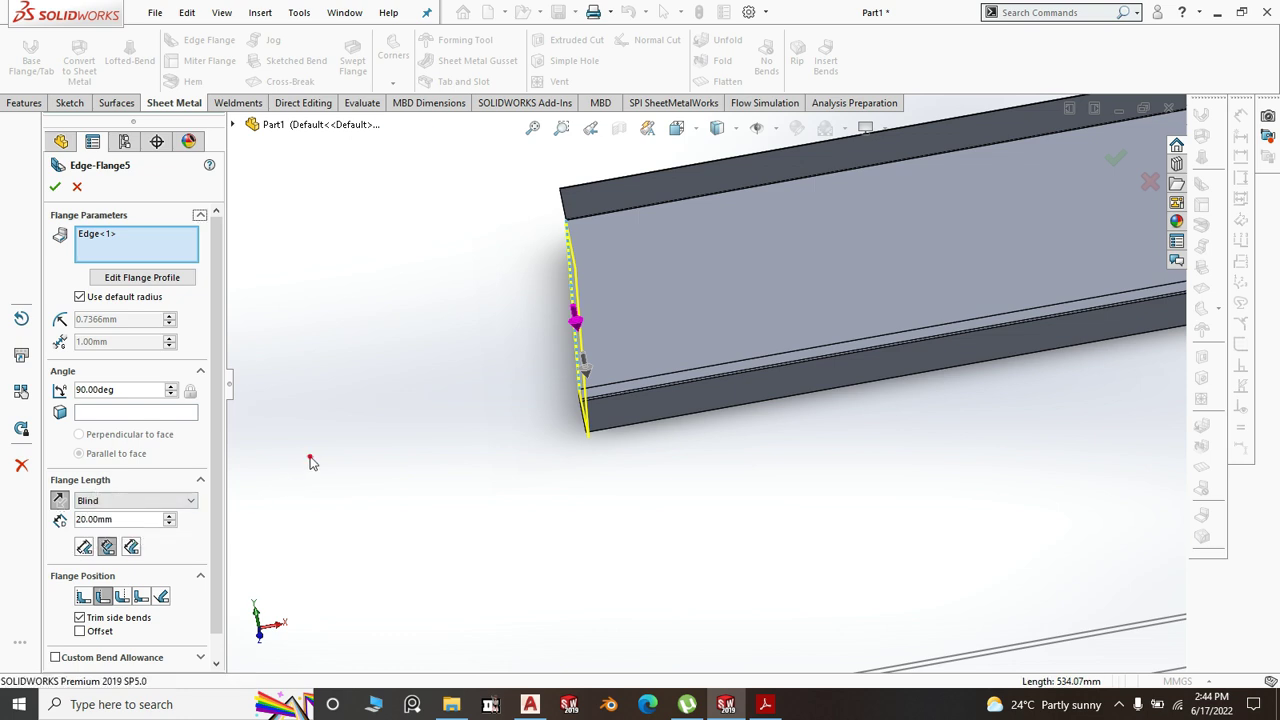
click(56, 187)
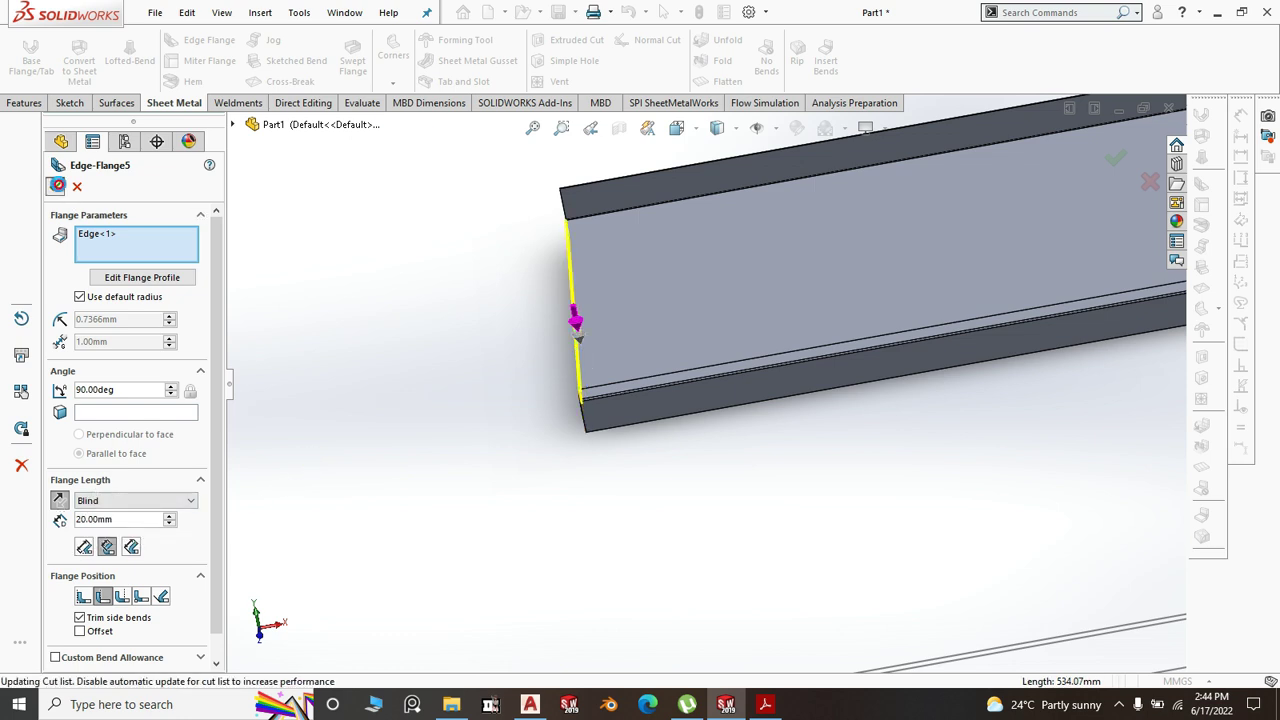
- Start an inward 90° edge flange on the lower edges of the 50 mm front and side flanges
middle_drag(620, 527, 729, 414)
scroll(729, 414, up, 5)
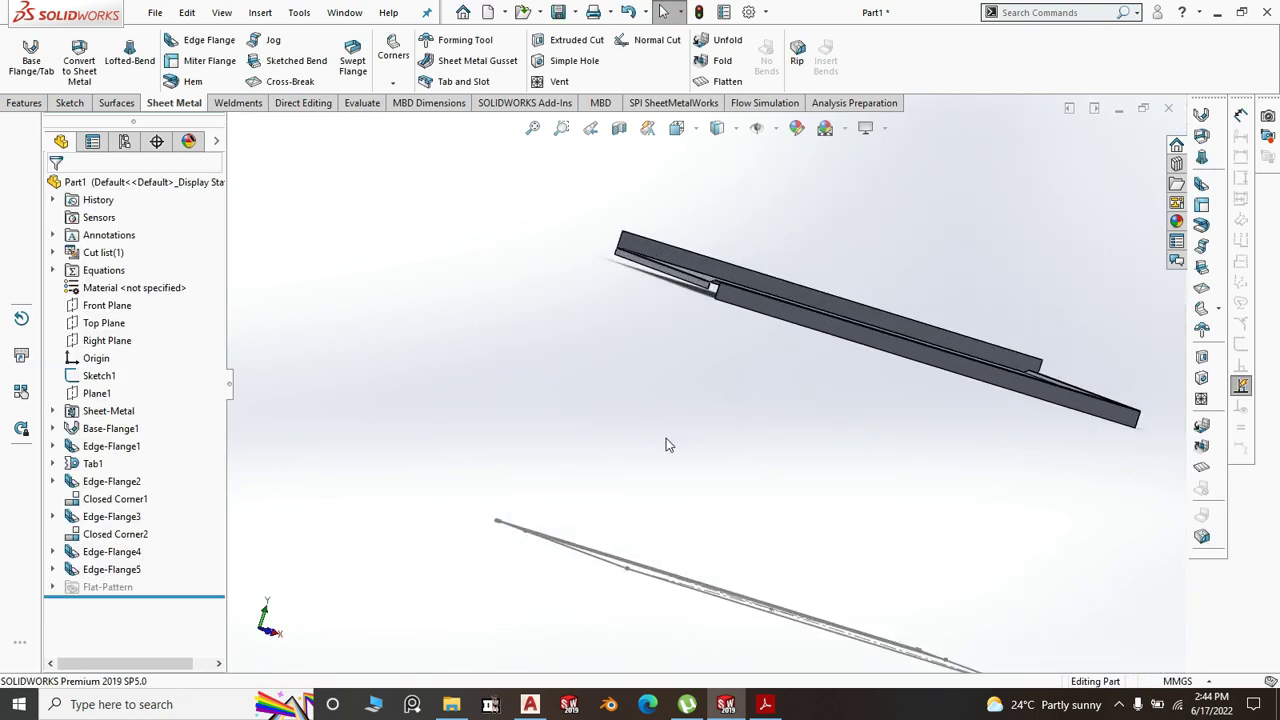
middle_drag(666, 443, 951, 394)
scroll(413, 221, down, 5)
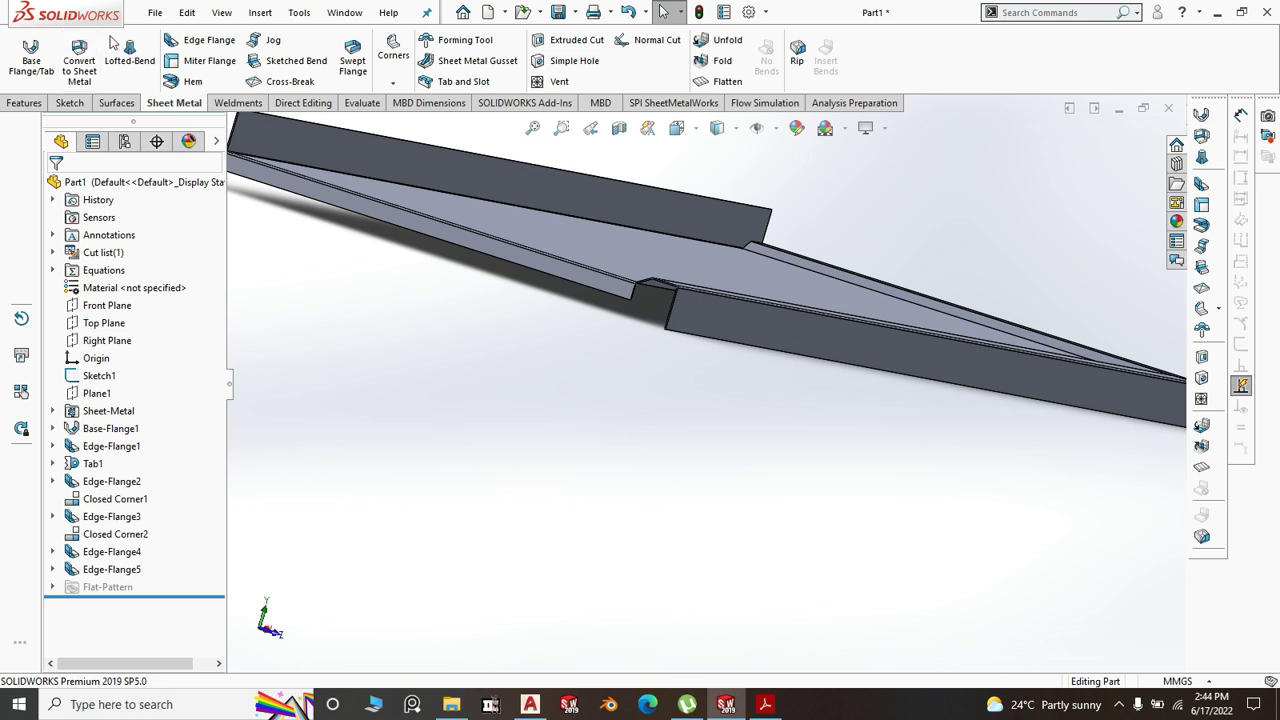
click(196, 40)
middle_drag(766, 449, 843, 339)
scroll(836, 325, down, 5)
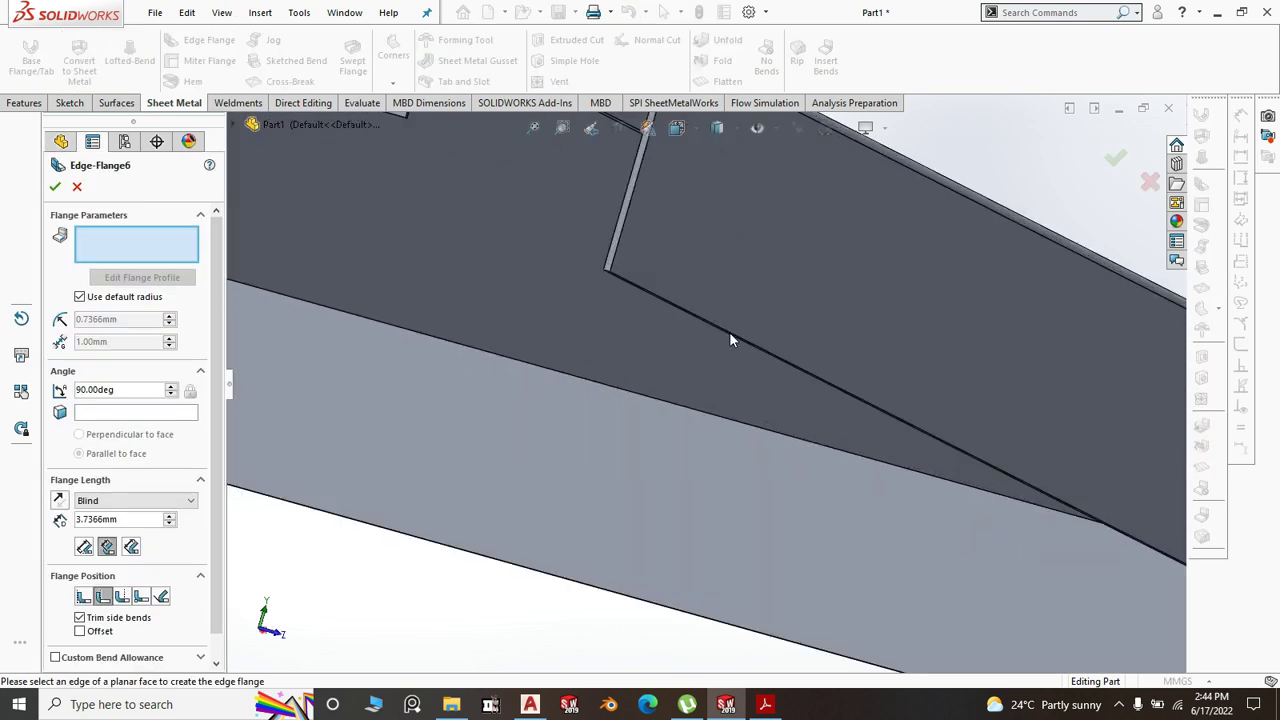
click(731, 339)
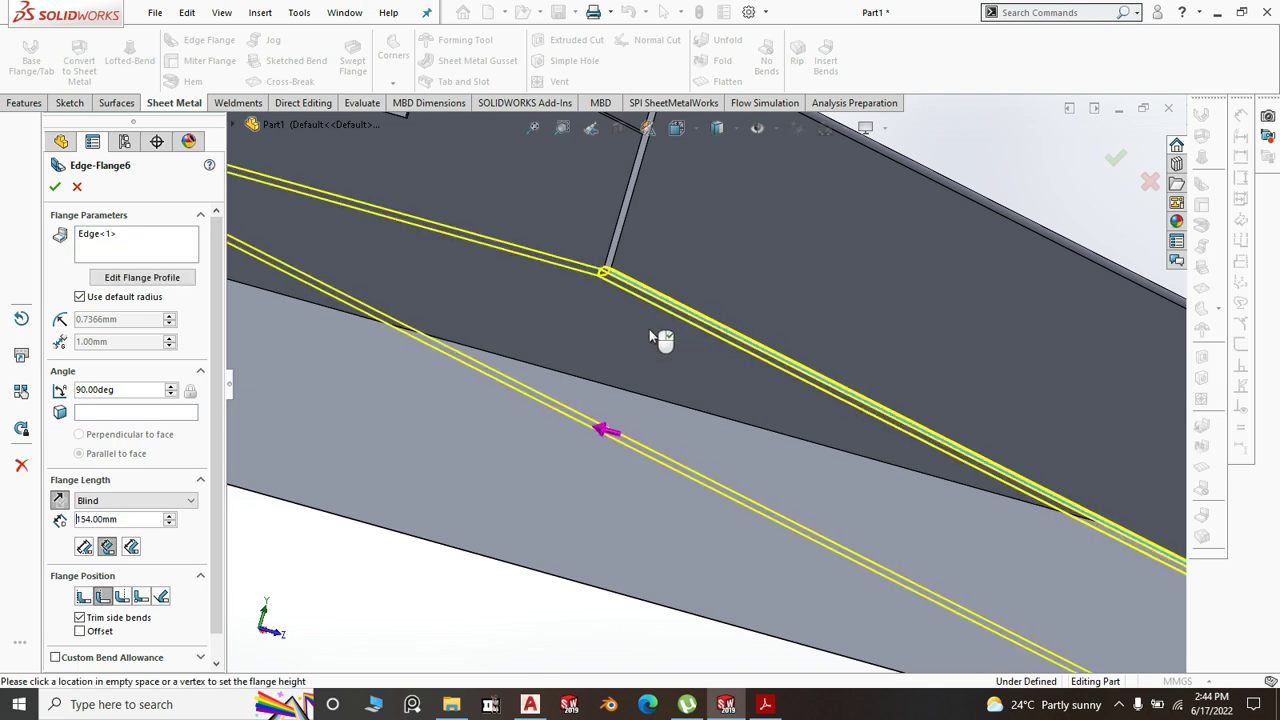
scroll(649, 337, up, 5)
middle_drag(810, 412, 997, 371)
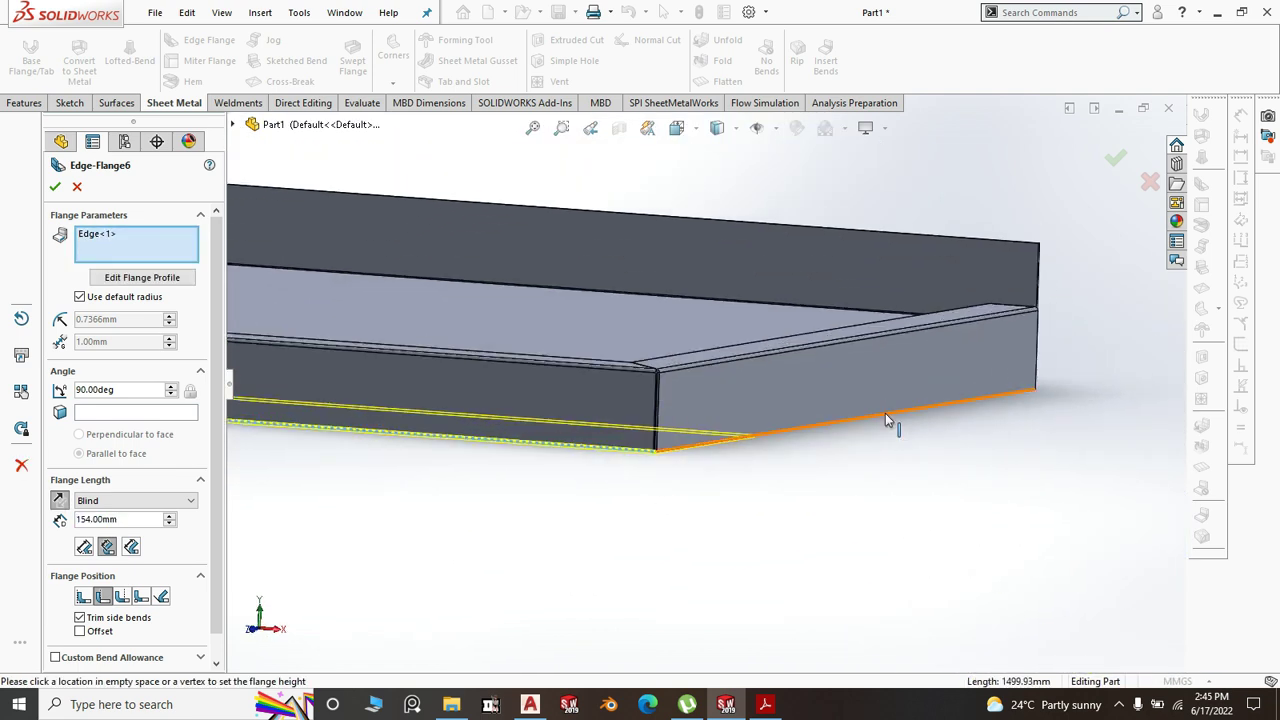
click(841, 432)
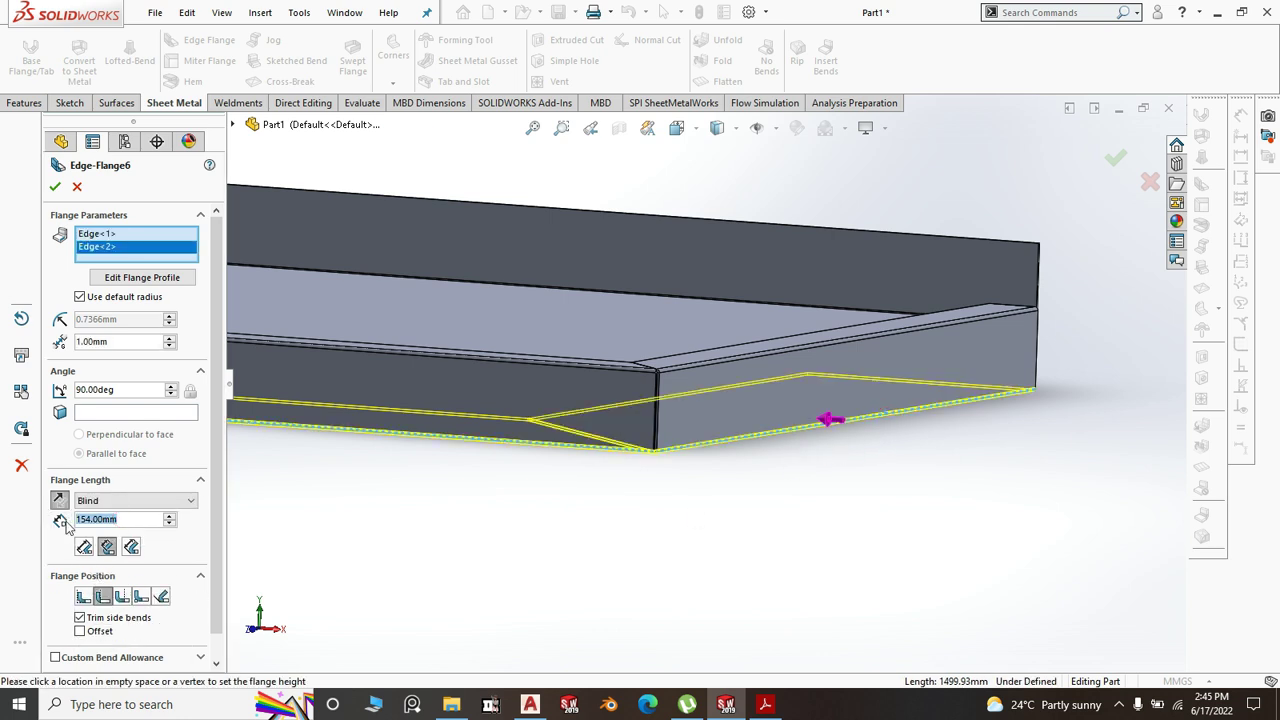
- Set the inward return flanges' length to 15 mm and create them
text(15)
key(Return)
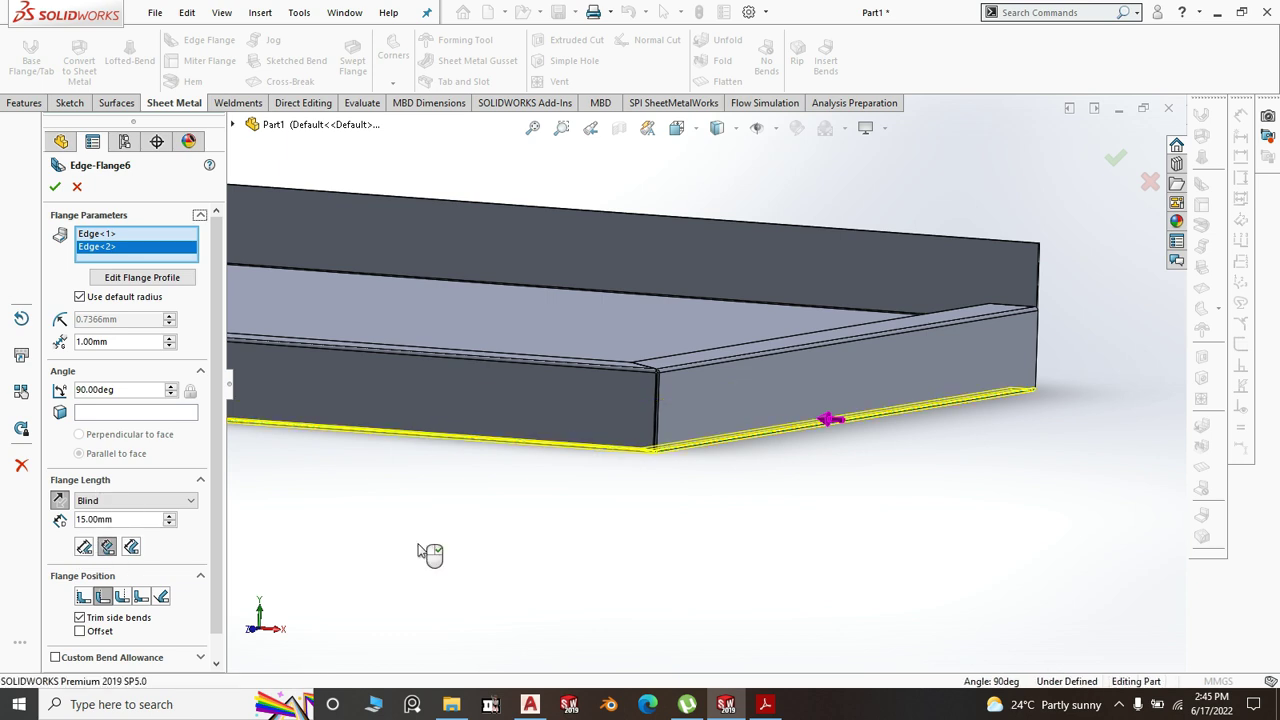
scroll(729, 495, up, 5)
key(space)
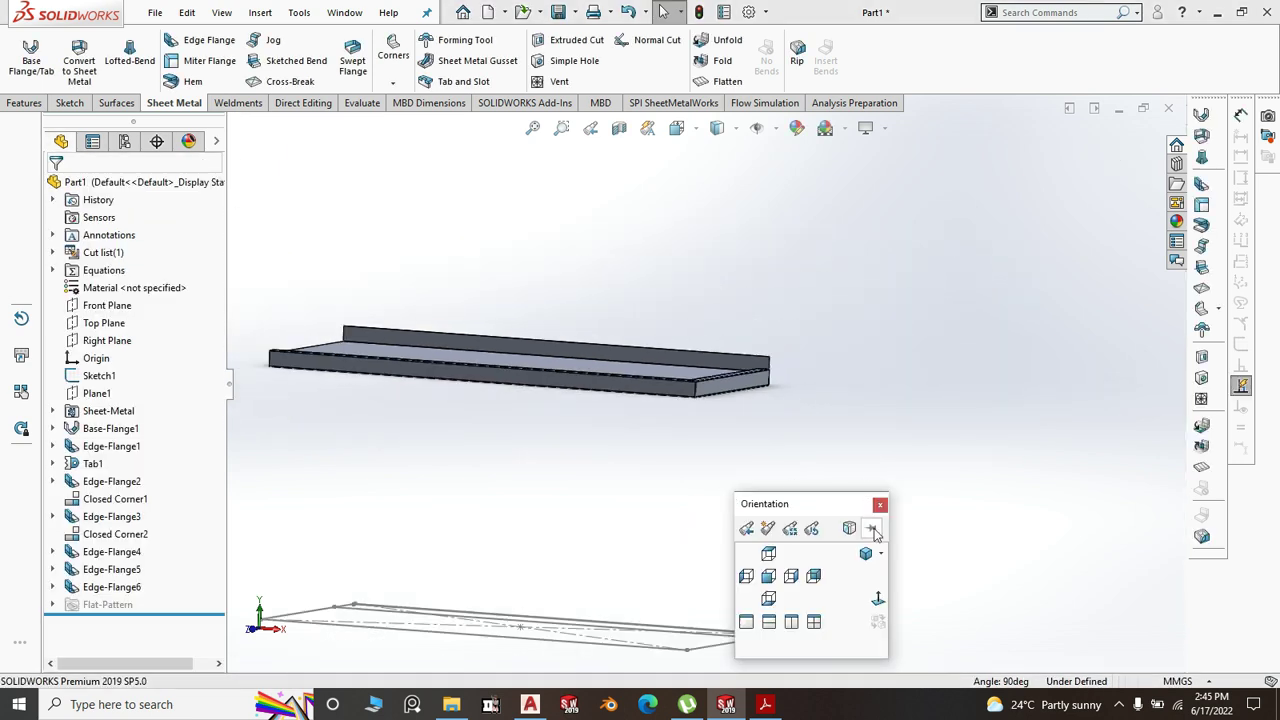
- Add a horizontal edge flange about 413 mm long, bent 90° outward along the top edge of the long upright rear flange
click(865, 554)
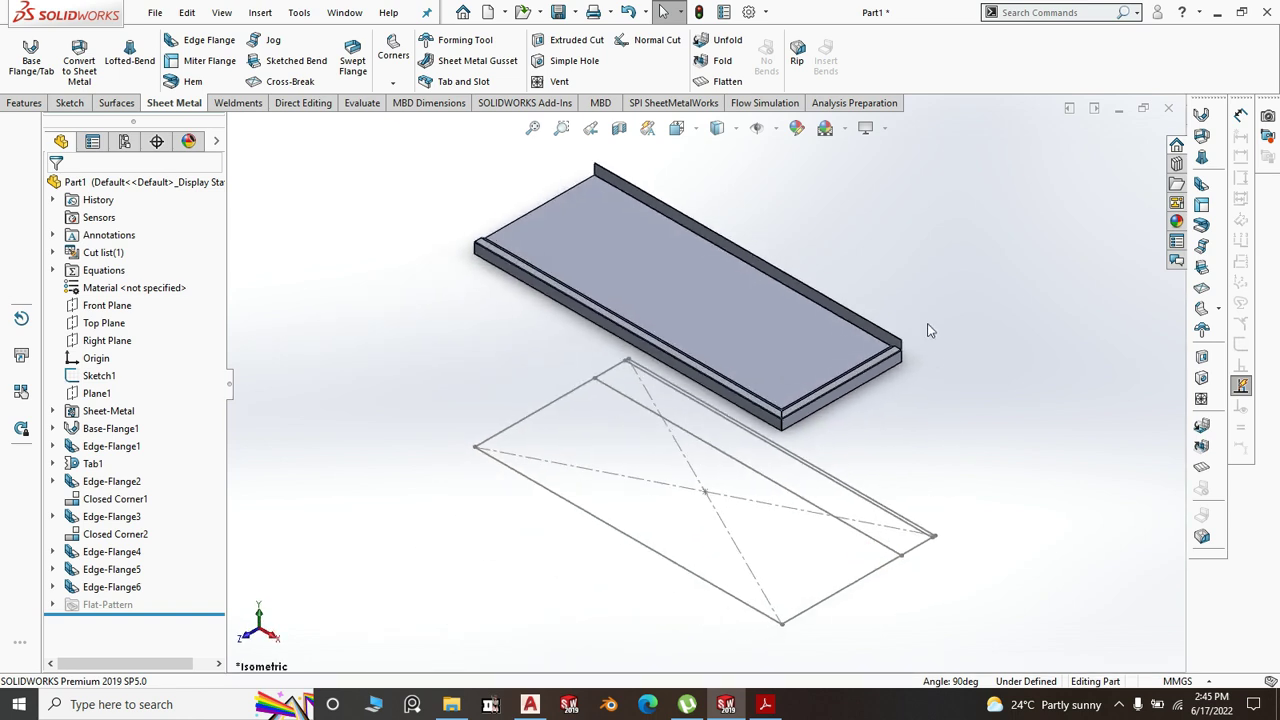
scroll(929, 326, down, 3)
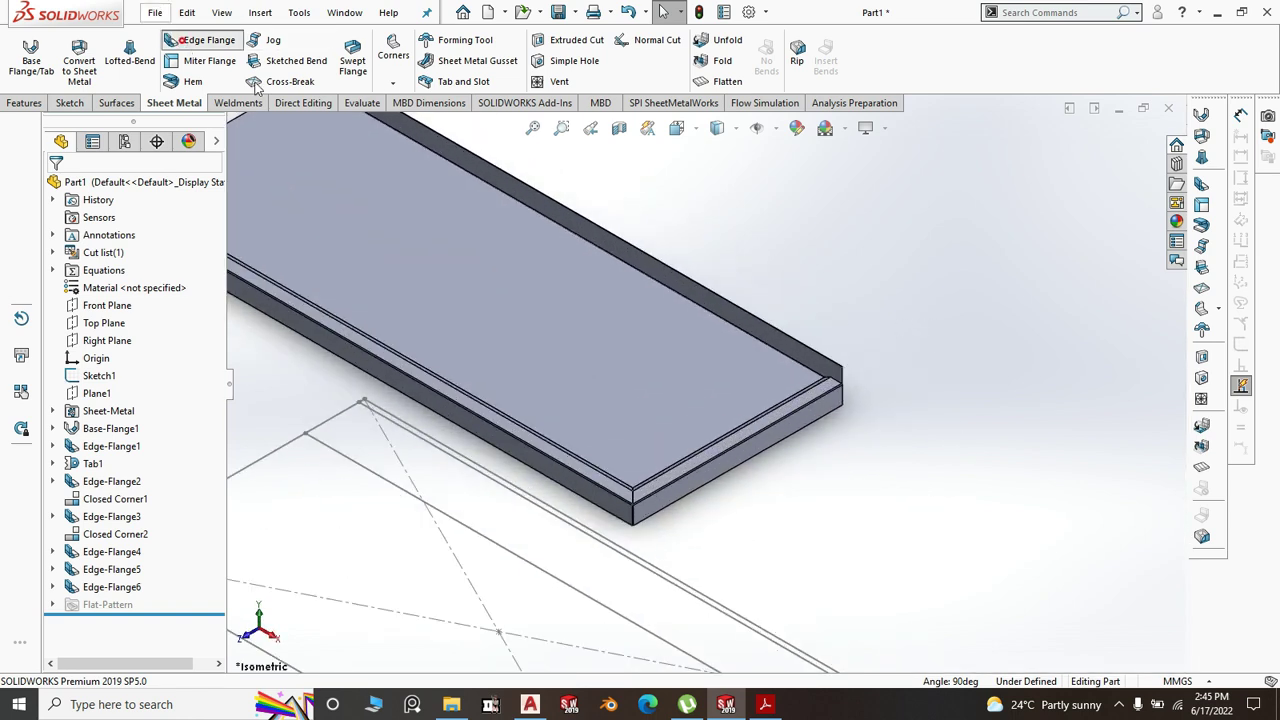
click(200, 40)
scroll(819, 395, down, 5)
scroll(840, 408, down, 3)
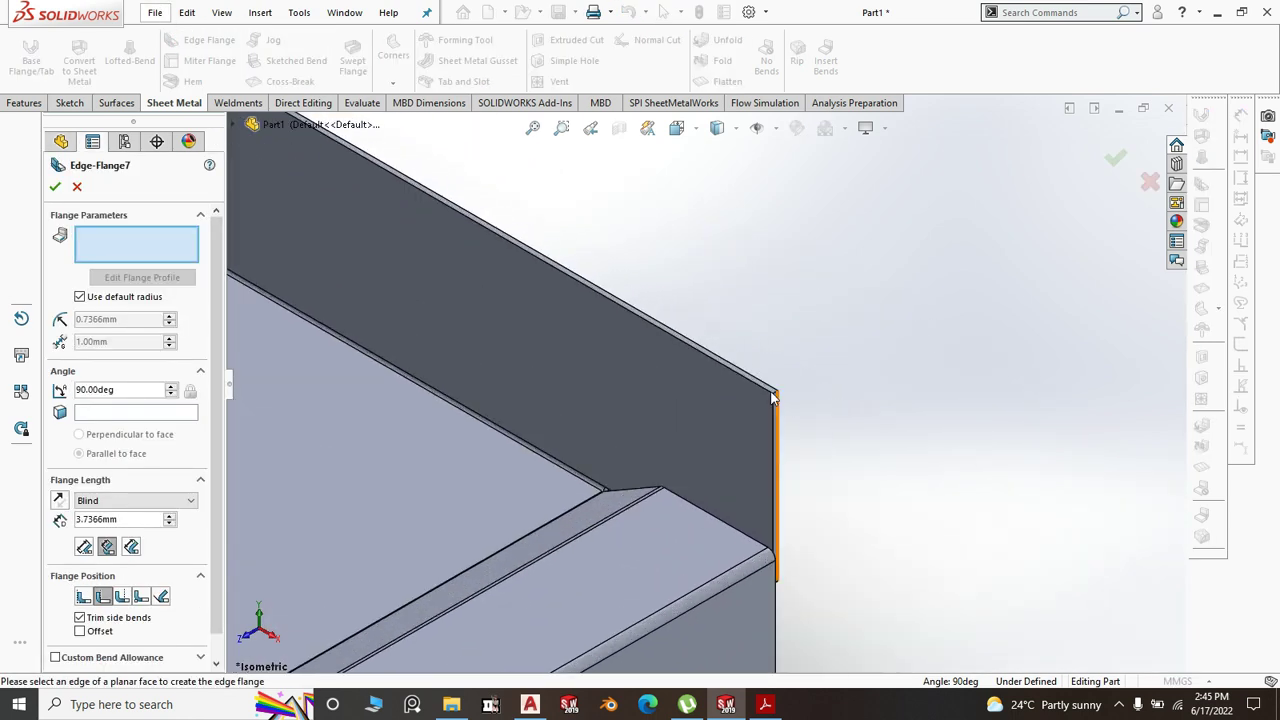
click(755, 379)
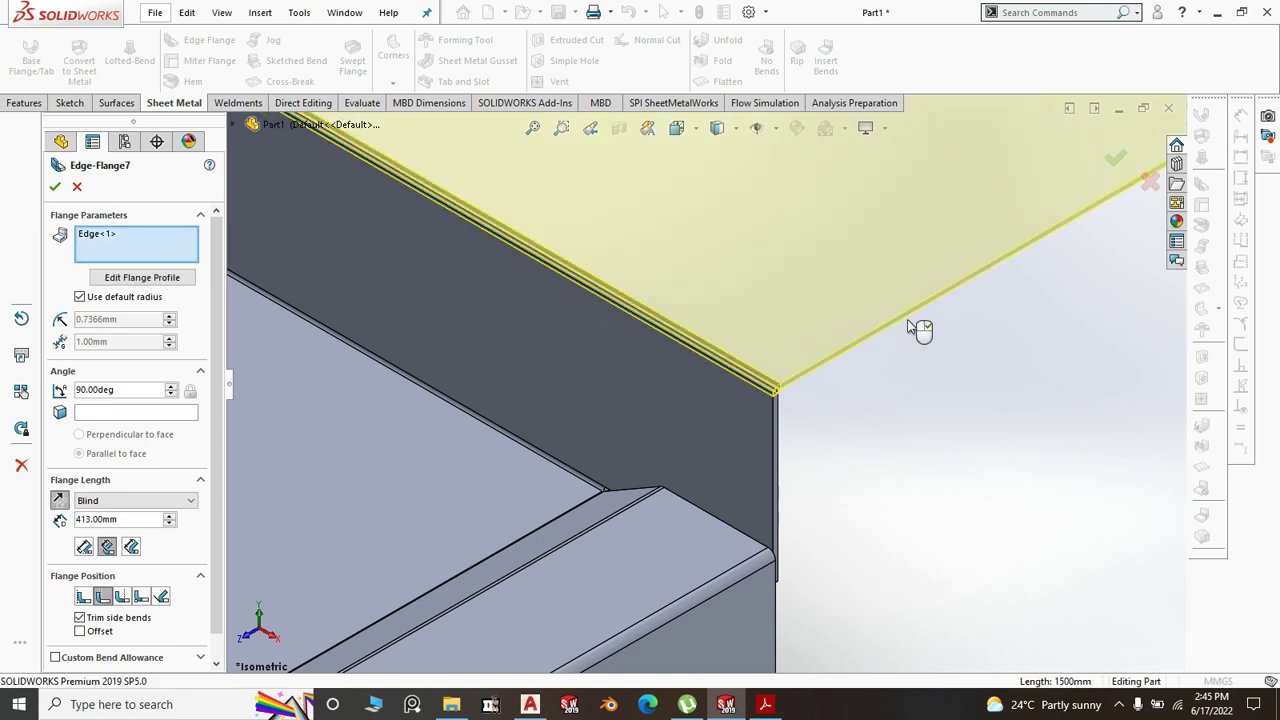
right_click(920, 330)
- Edit the new horizontal flange's profile sketch, making its outer line collinear with the inner of Sketch1's two closely spaced rear lines
click(736, 302)
scroll(736, 305, up, 2)
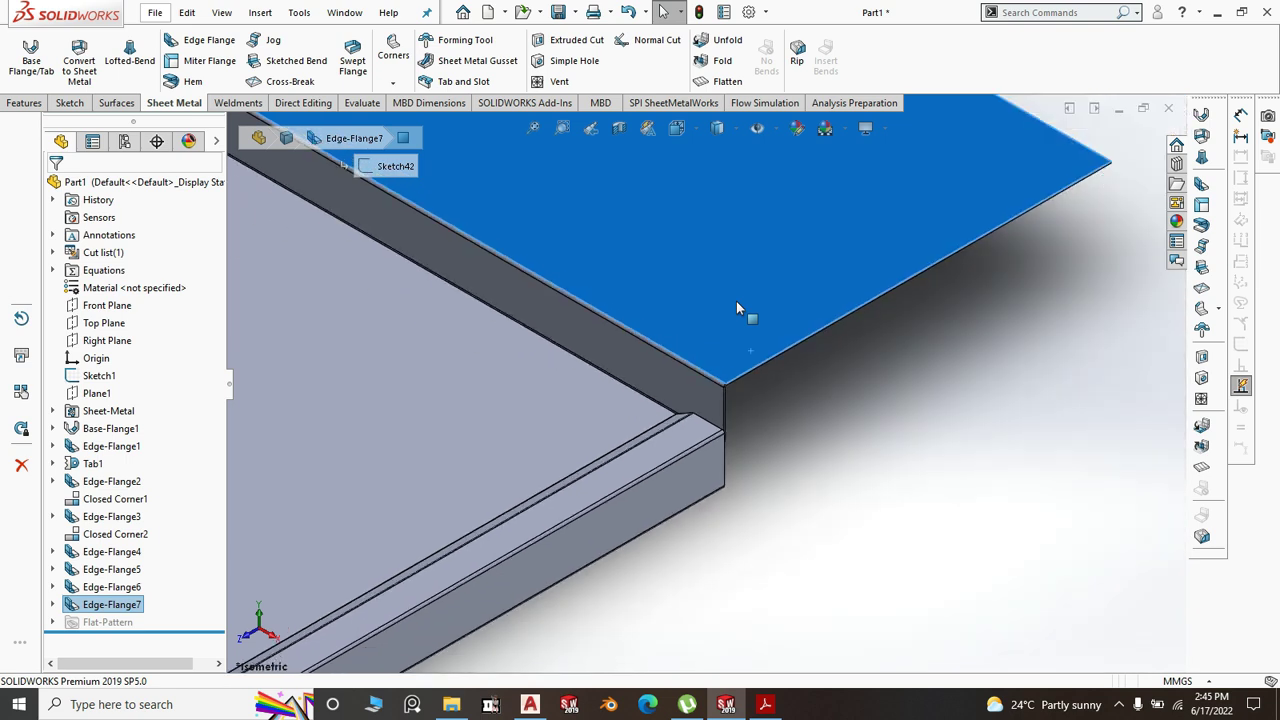
scroll(736, 309, up, 2)
click(737, 300)
click(720, 288)
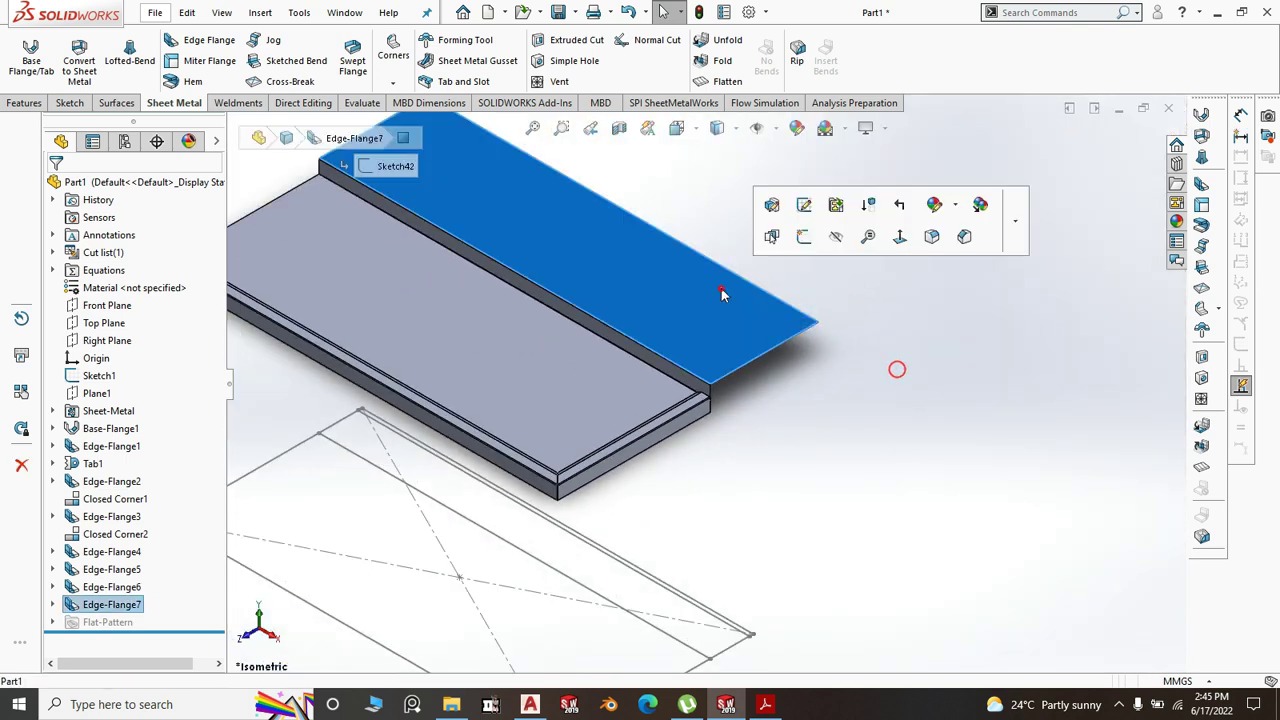
click(804, 207)
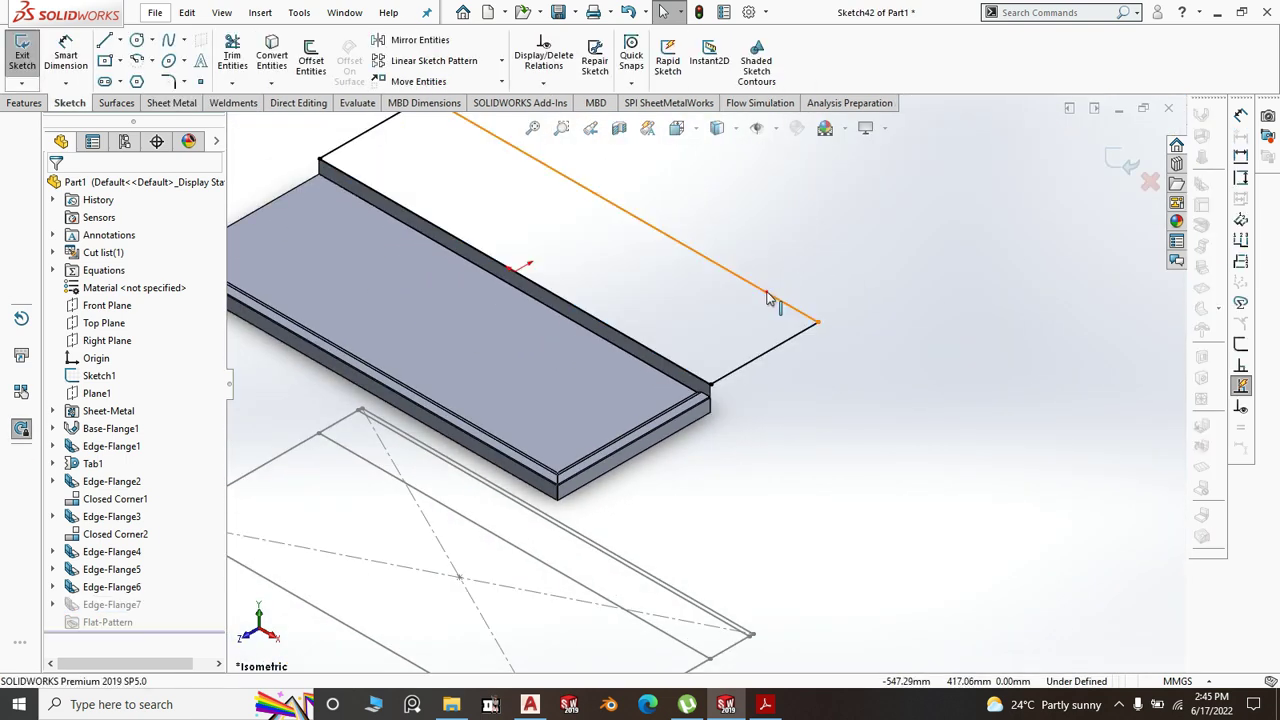
click(768, 298)
scroll(716, 622, down, 3)
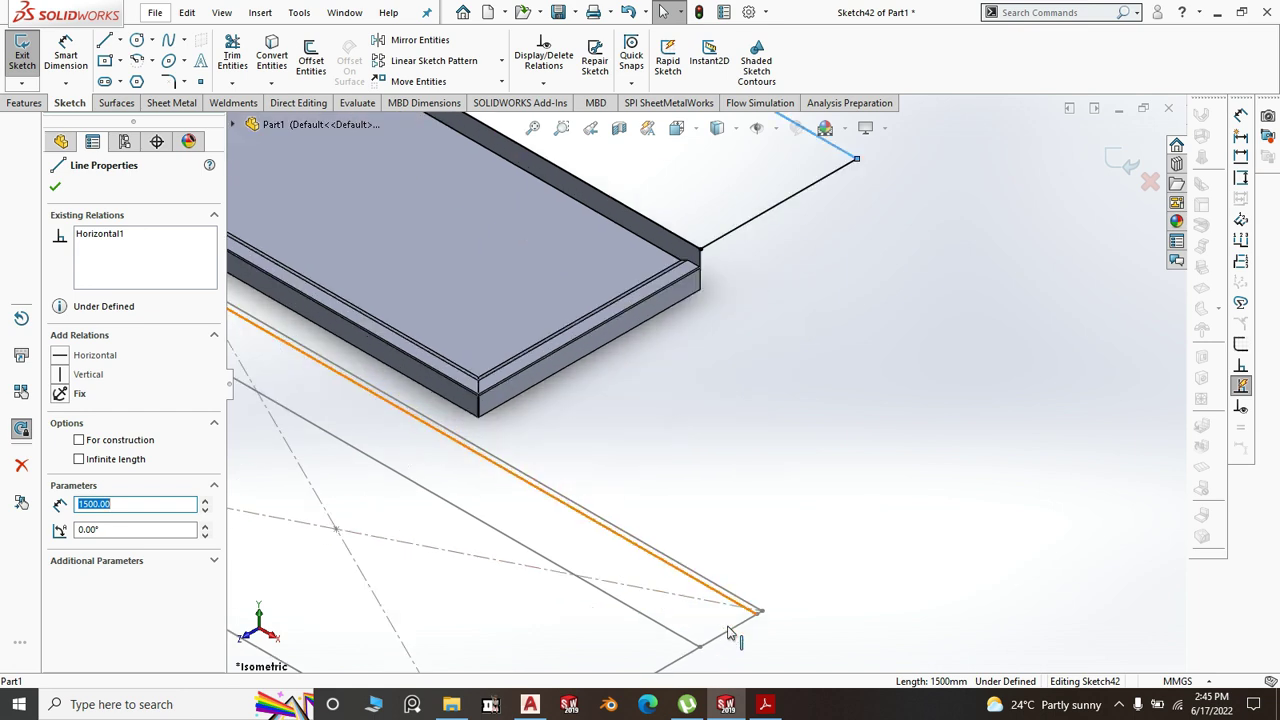
ctrl+click(738, 520)
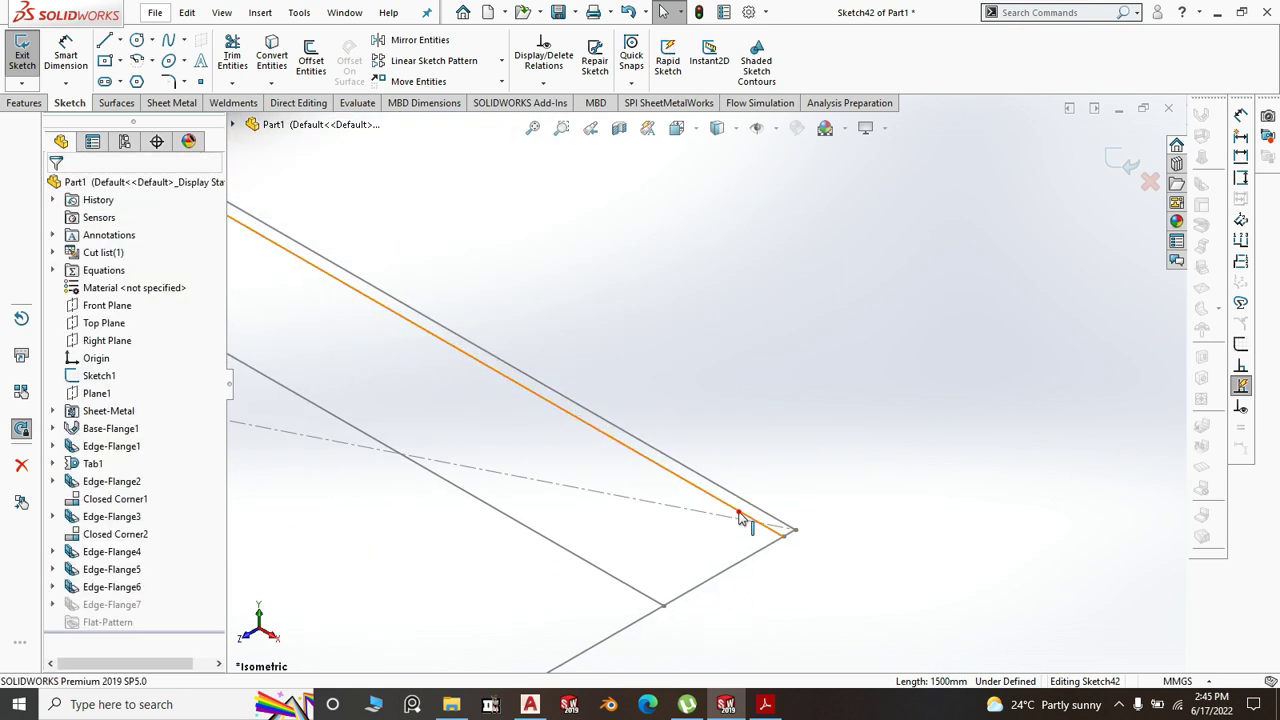
click(791, 430)
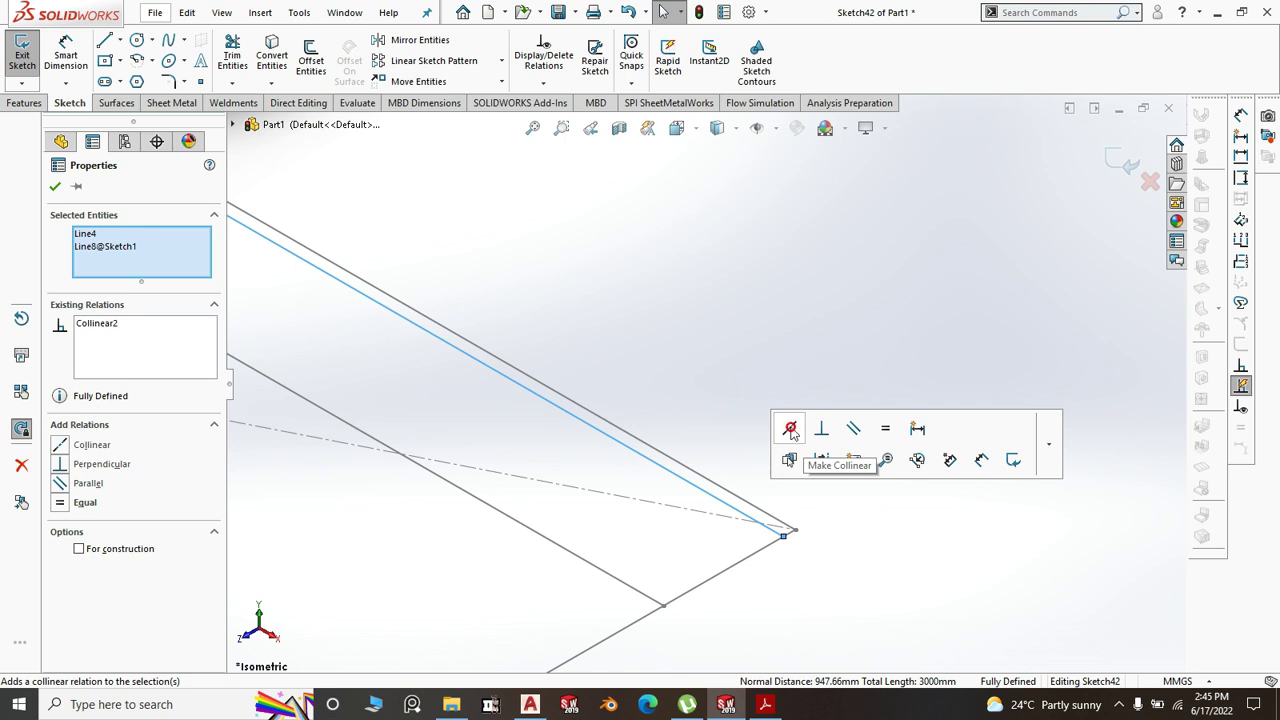
scroll(869, 556, up, 5)
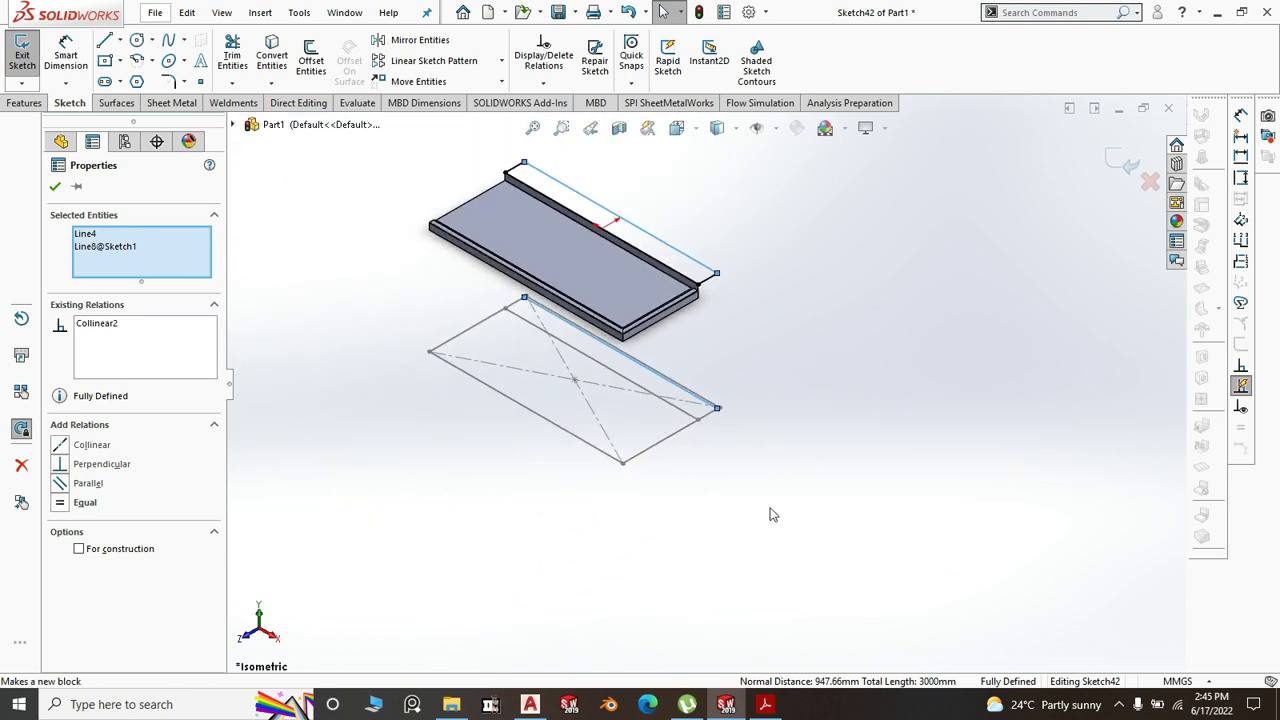
scroll(708, 320, down, 3)
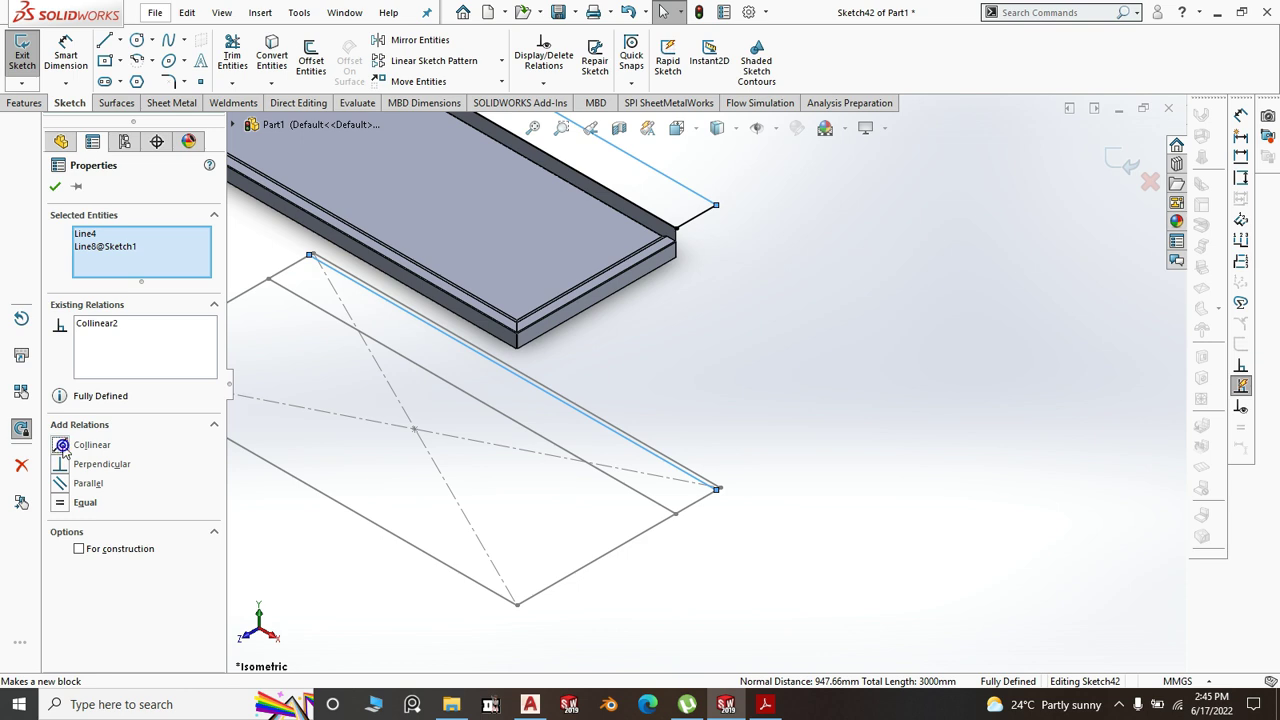
click(829, 388)
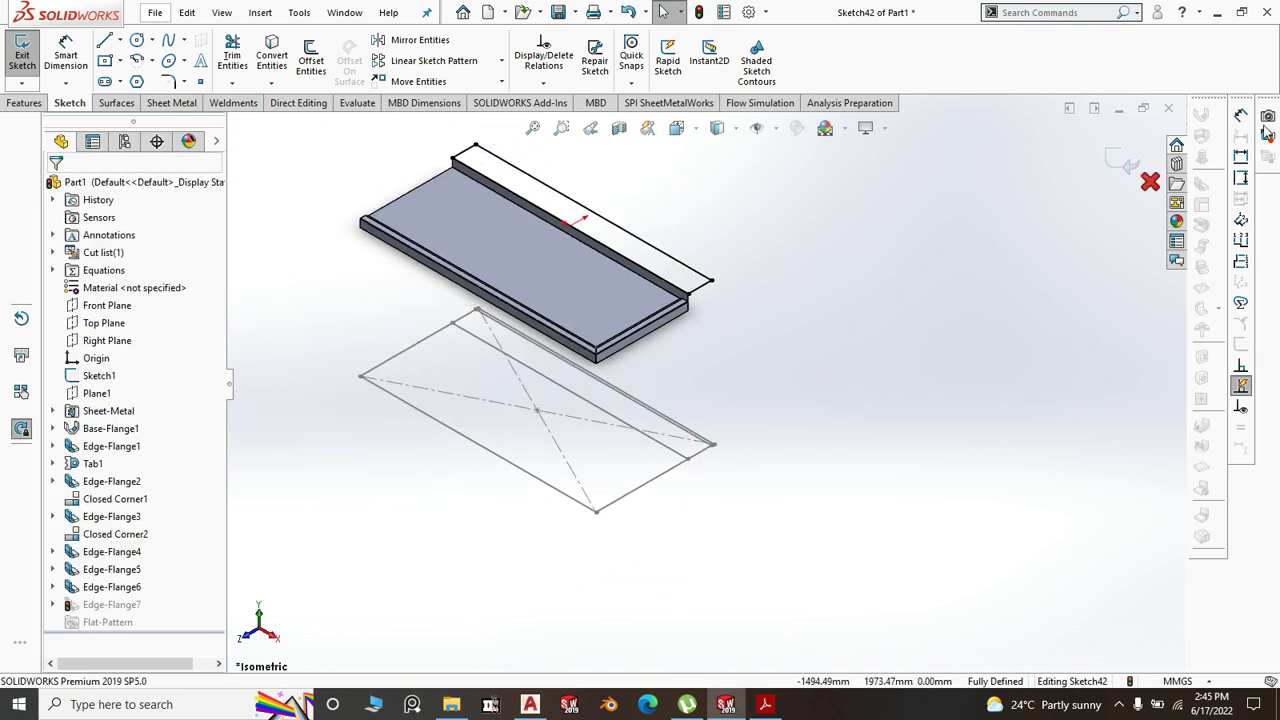
click(1113, 166)
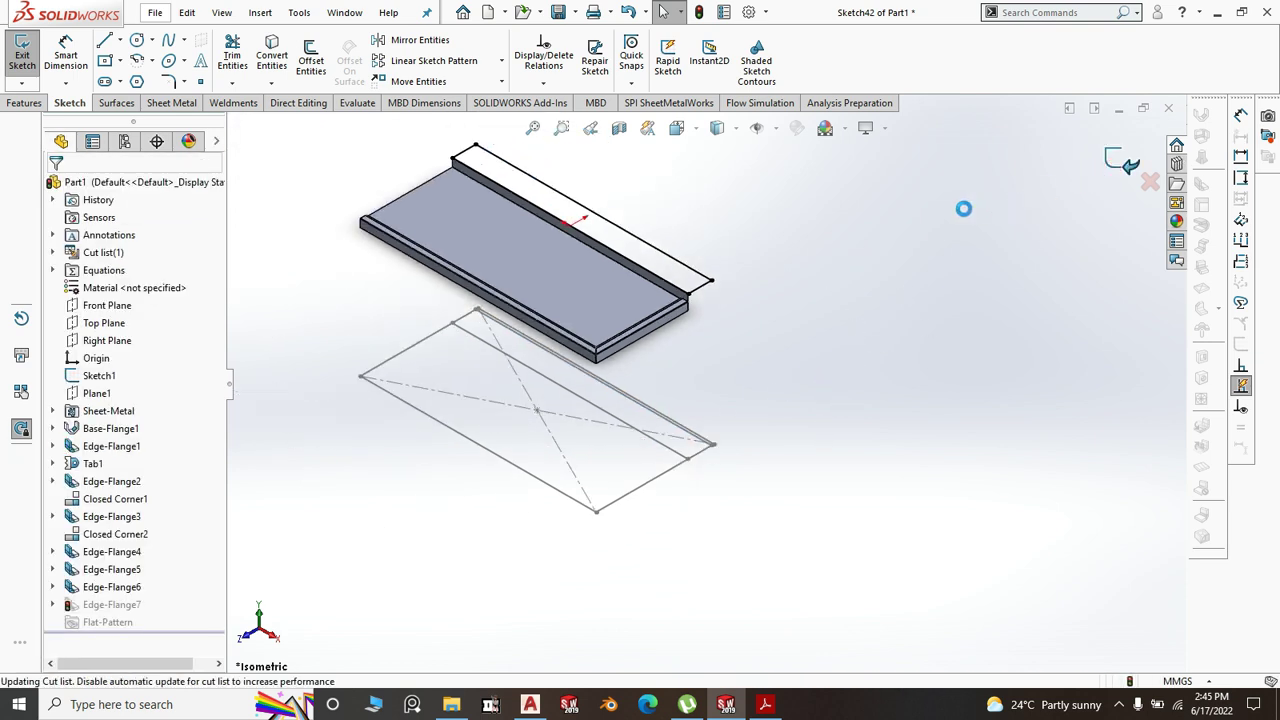
- Add a 50 mm blind edge flange bent 90° upward along the outer long edge of the horizontal rear flange
scroll(712, 205, down, 3)
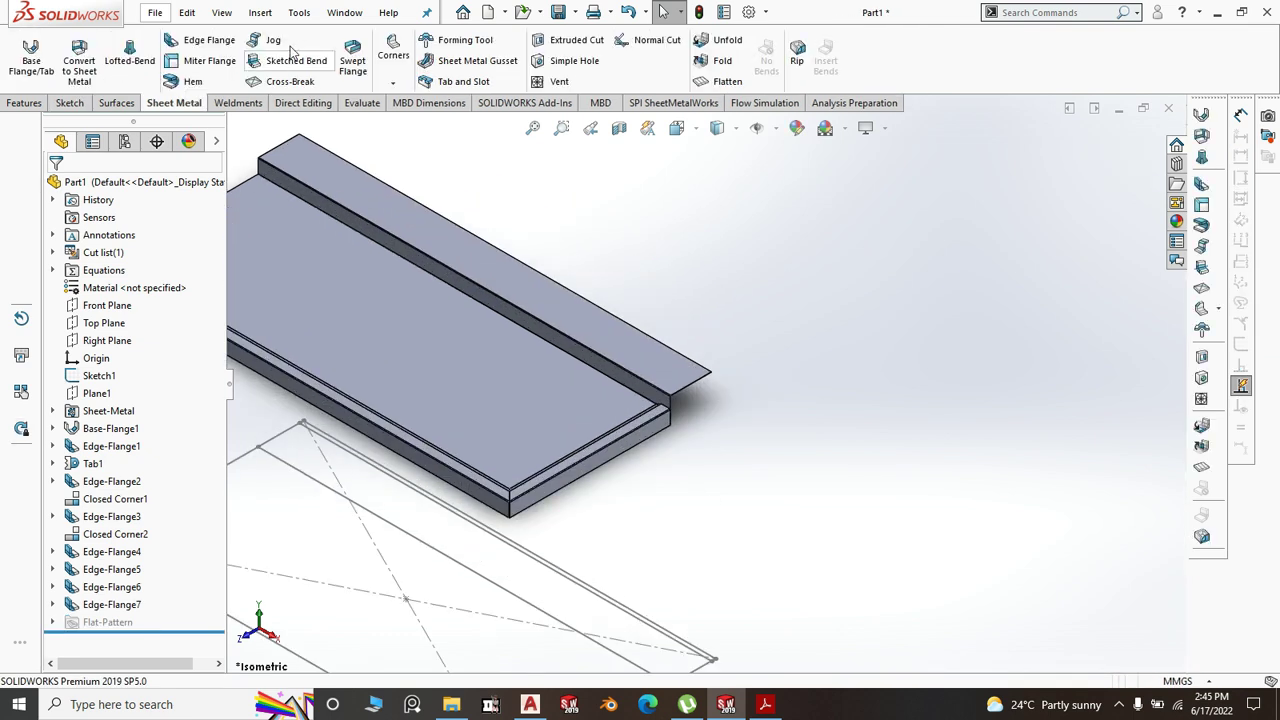
click(222, 40)
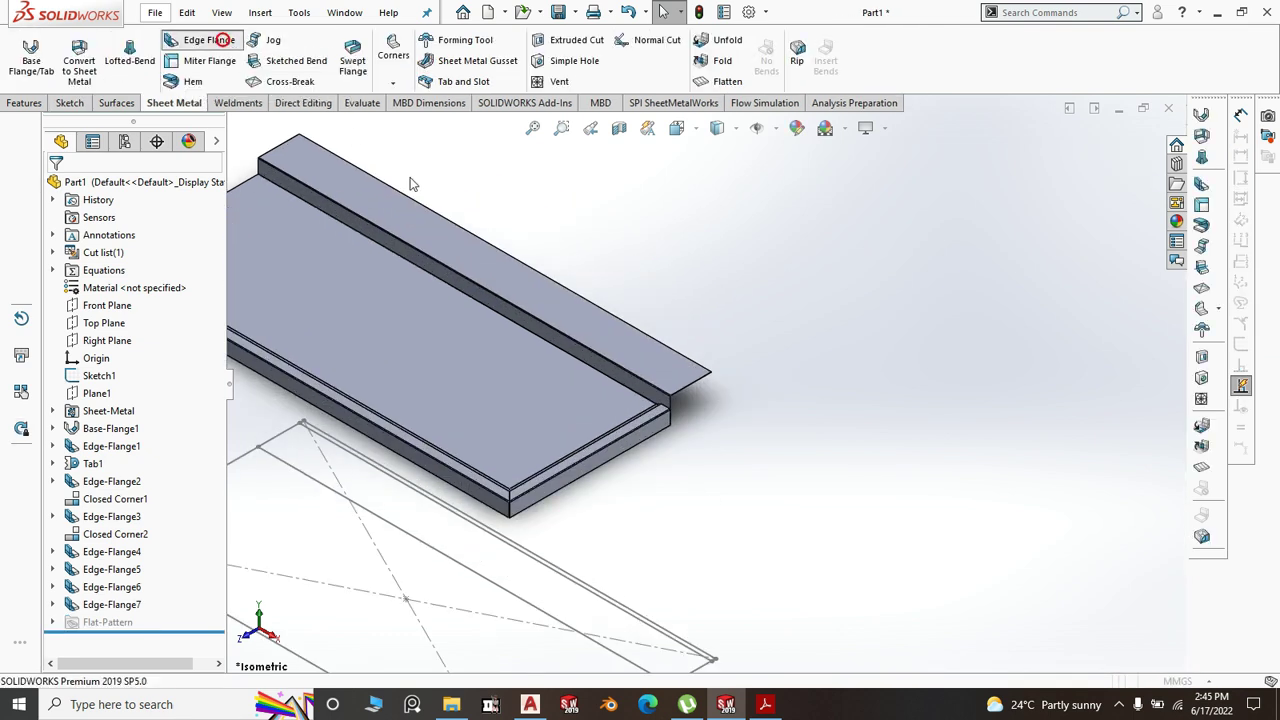
click(586, 298)
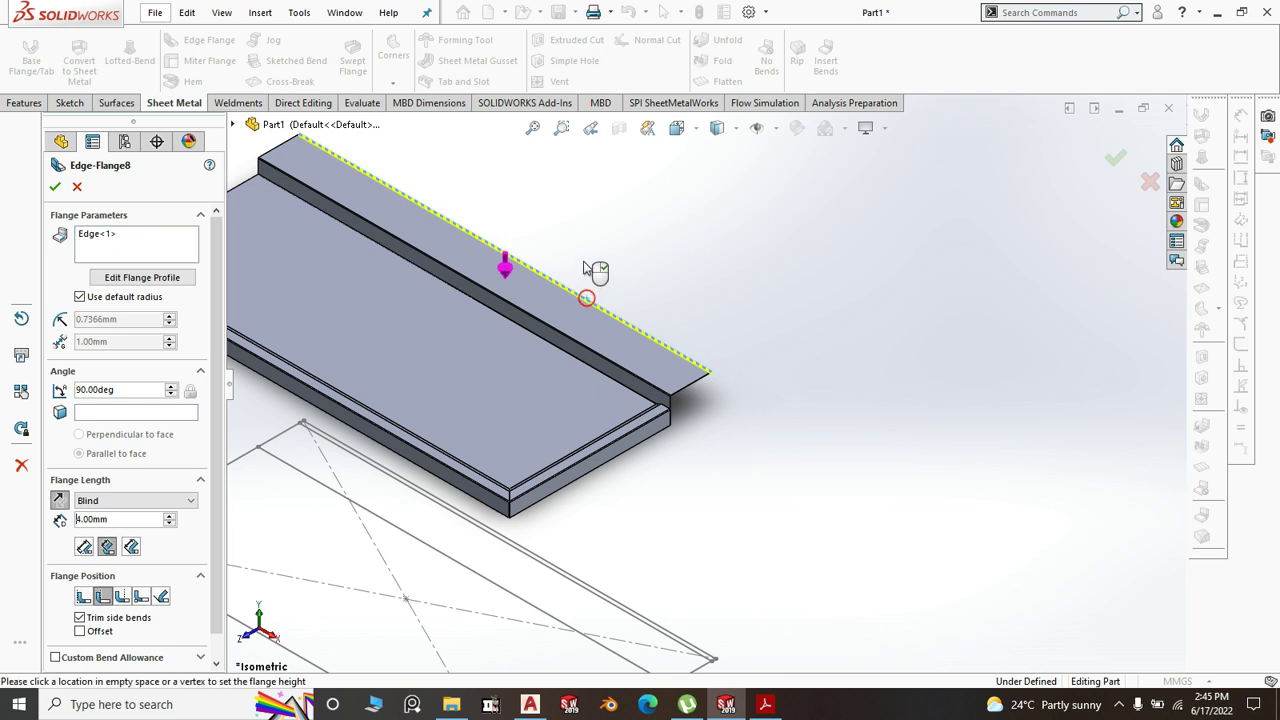
click(592, 214)
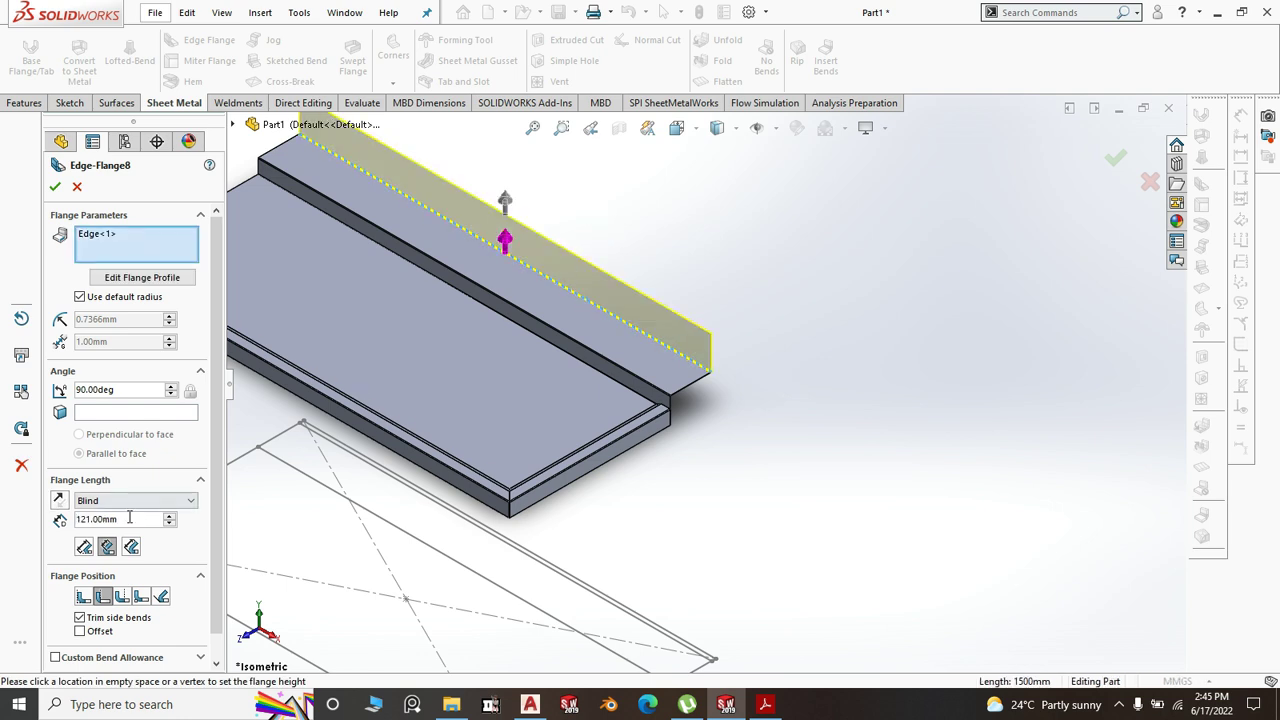
double_click(129, 517)
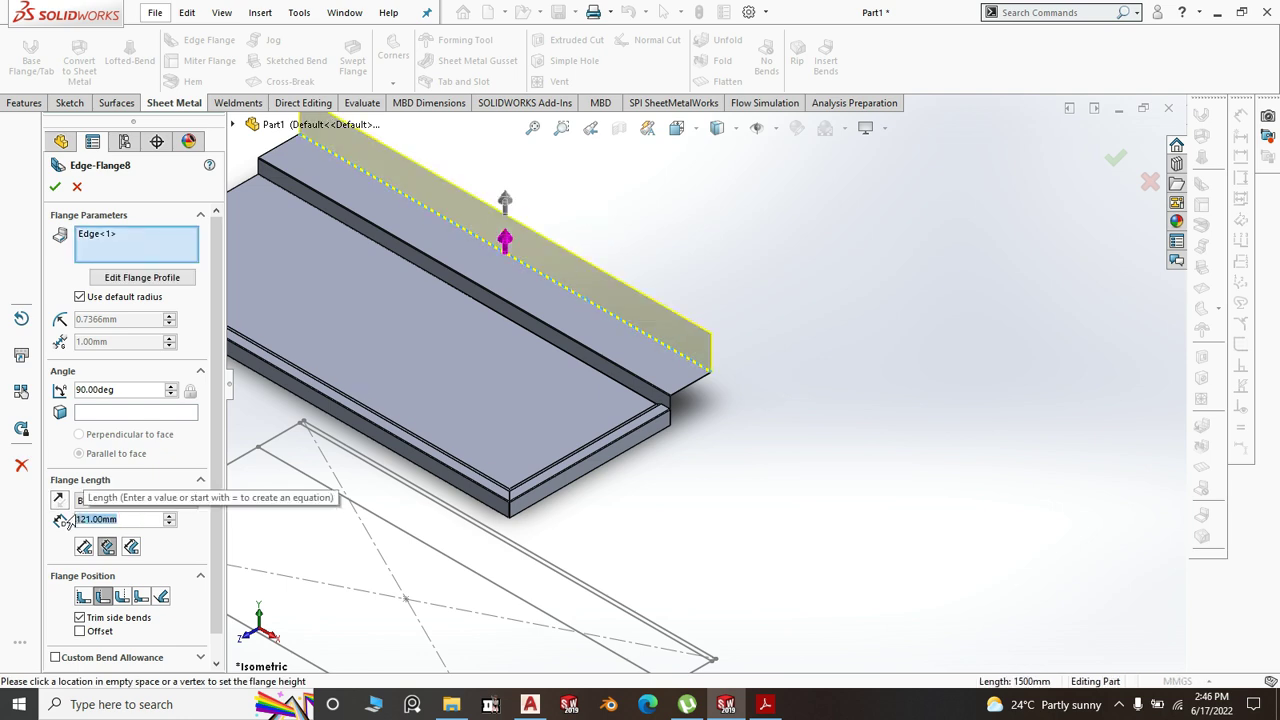
text(50)
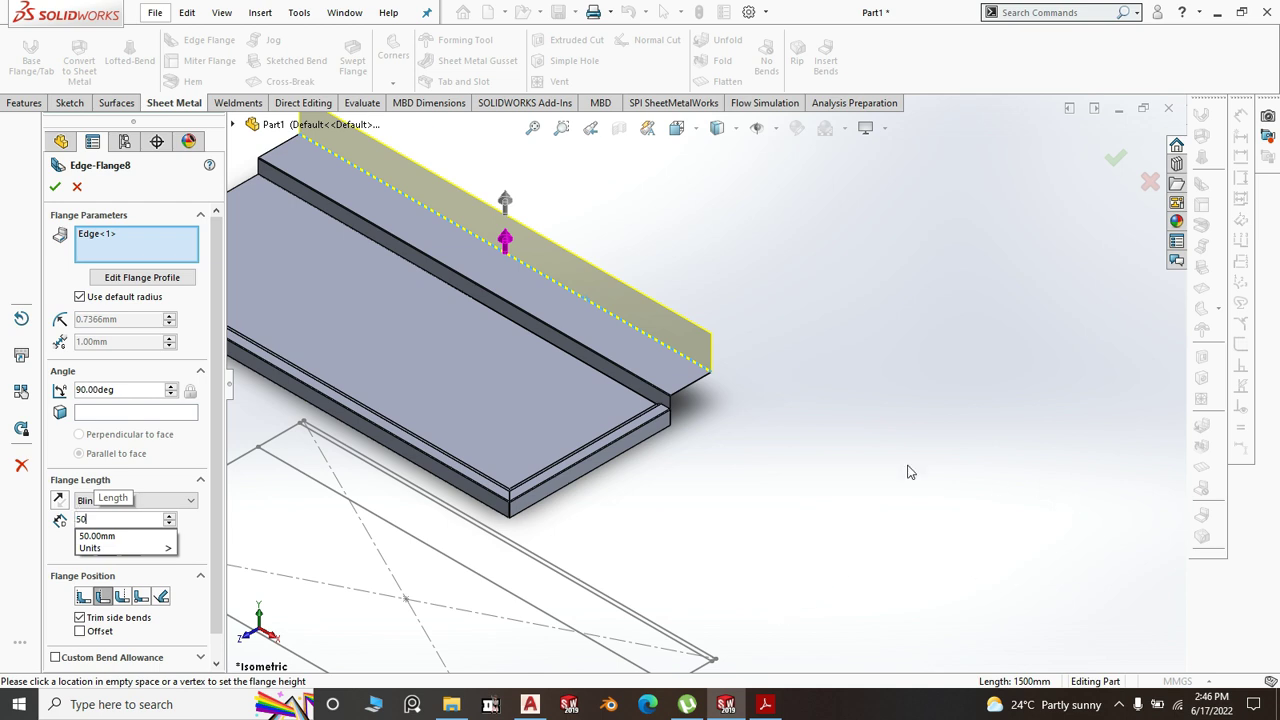
key(Return)
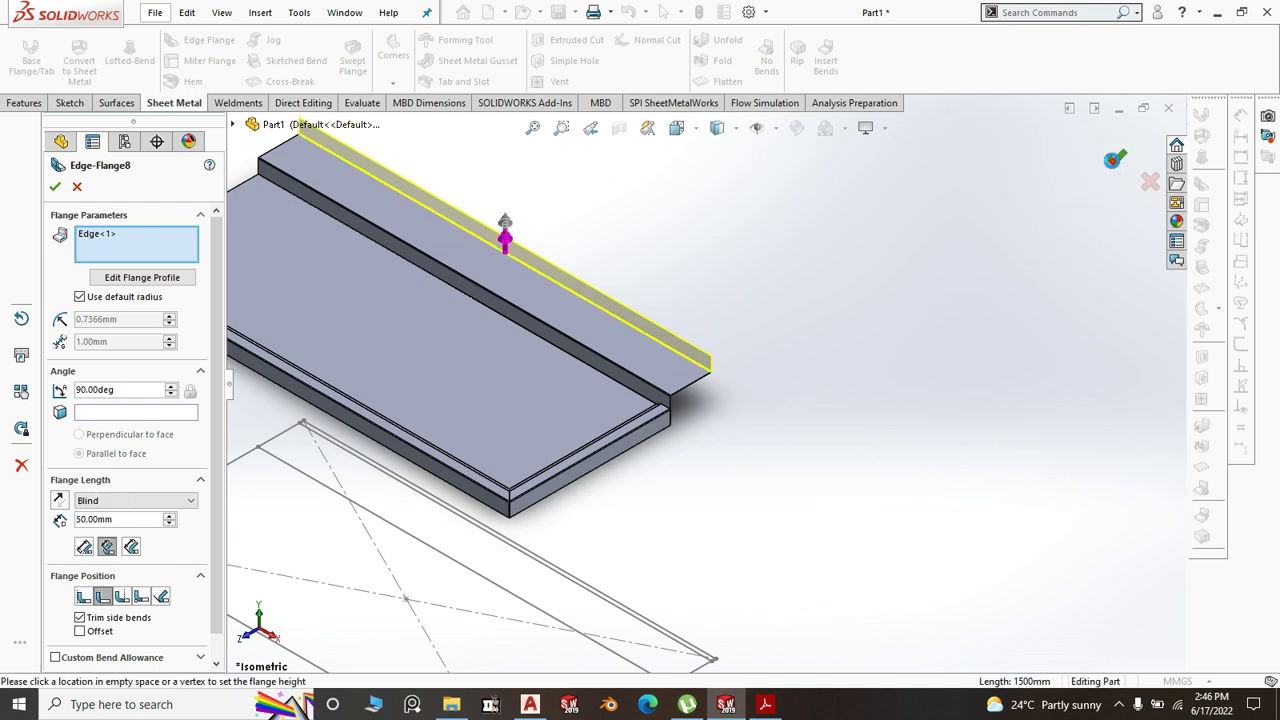
click(1115, 157)
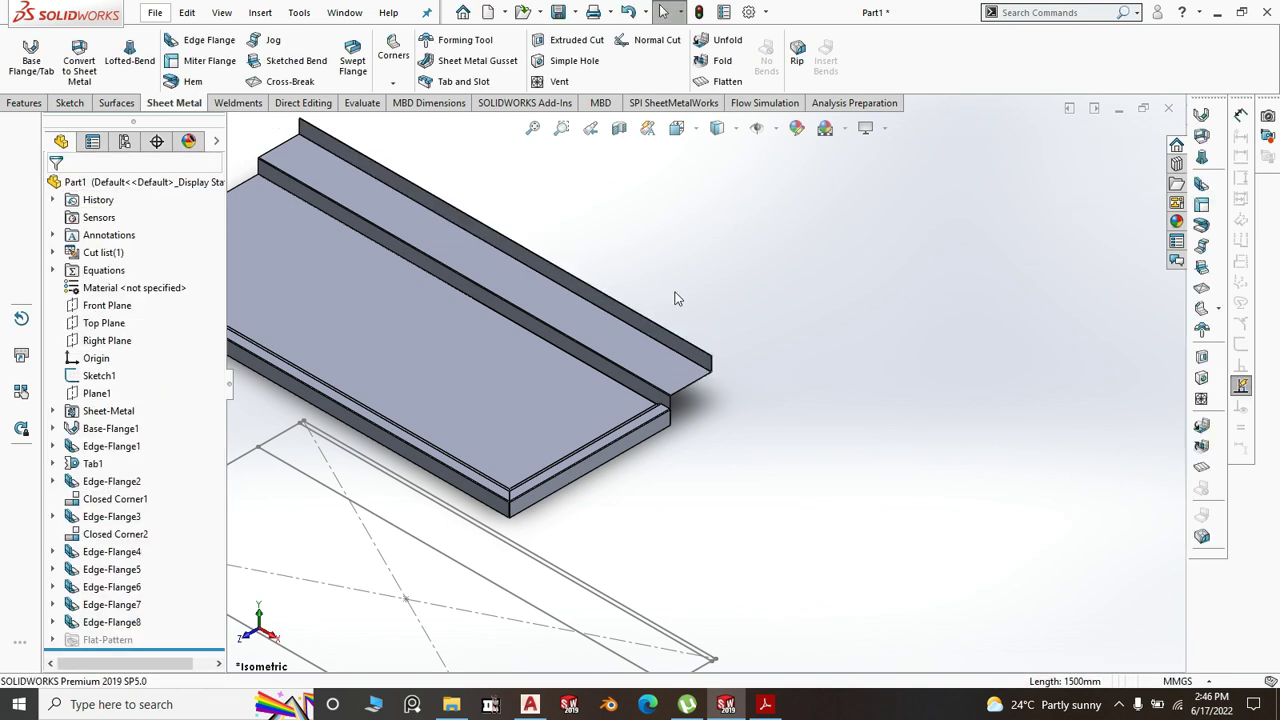
- Add a horizontal edge flange about 431 mm long, bent 90° outward along the top edge of the 50 mm upright rear flange
scroll(677, 294, down, 2)
click(196, 40)
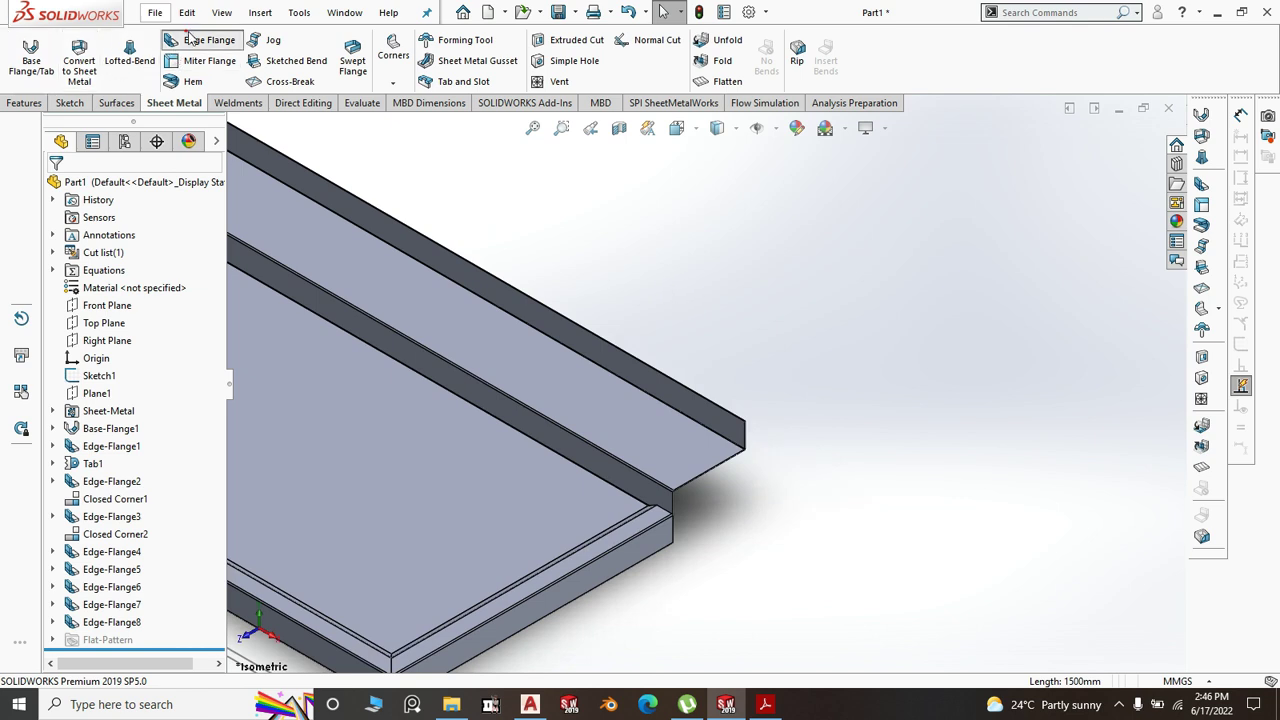
scroll(796, 348, down, 3)
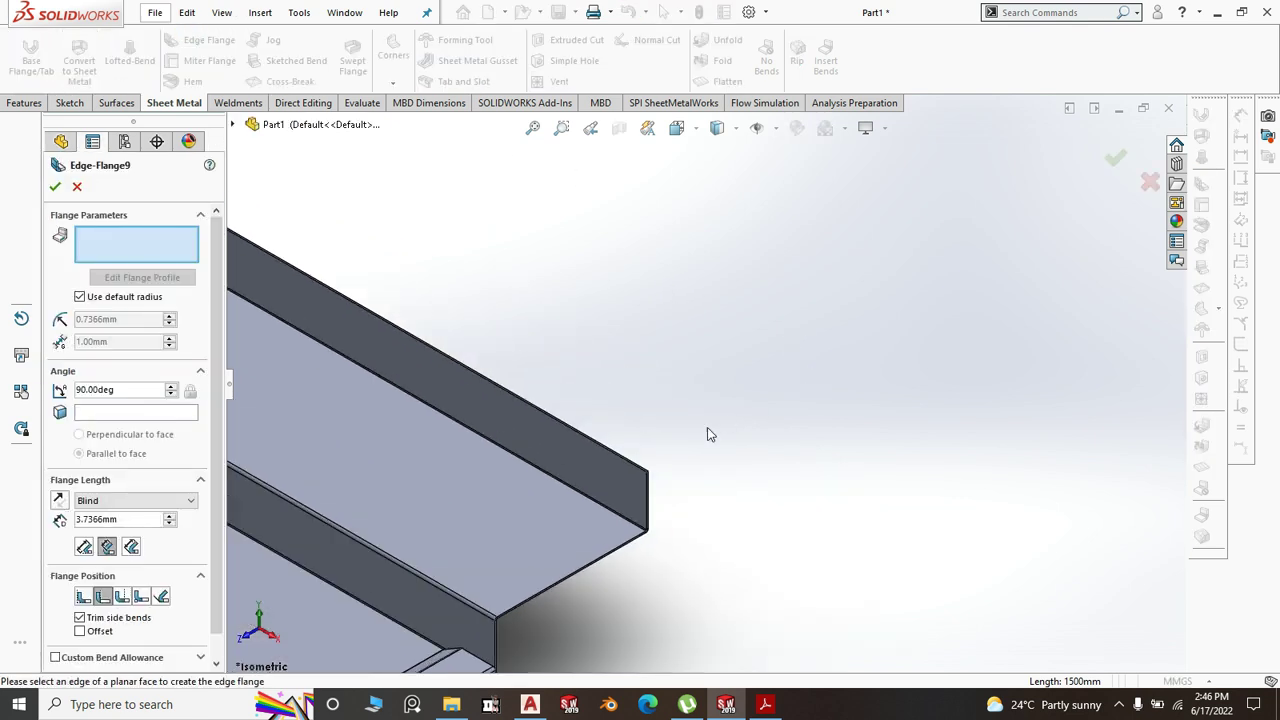
click(599, 444)
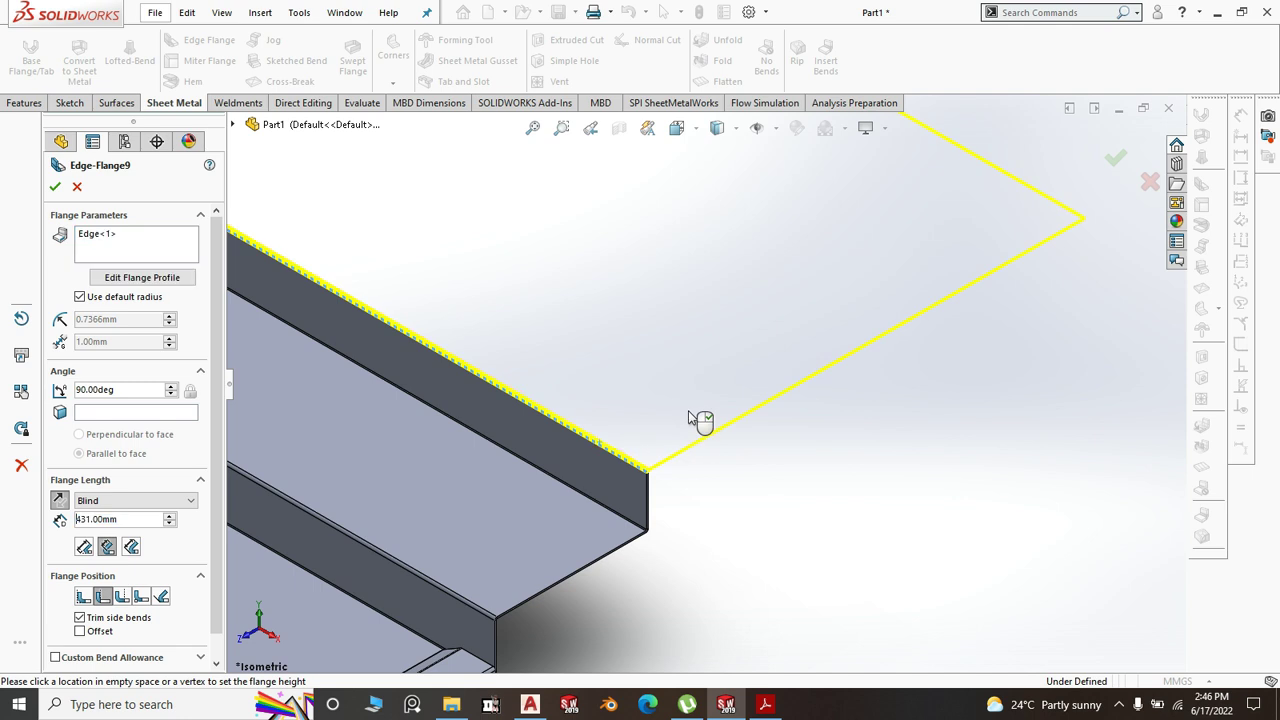
click(688, 412)
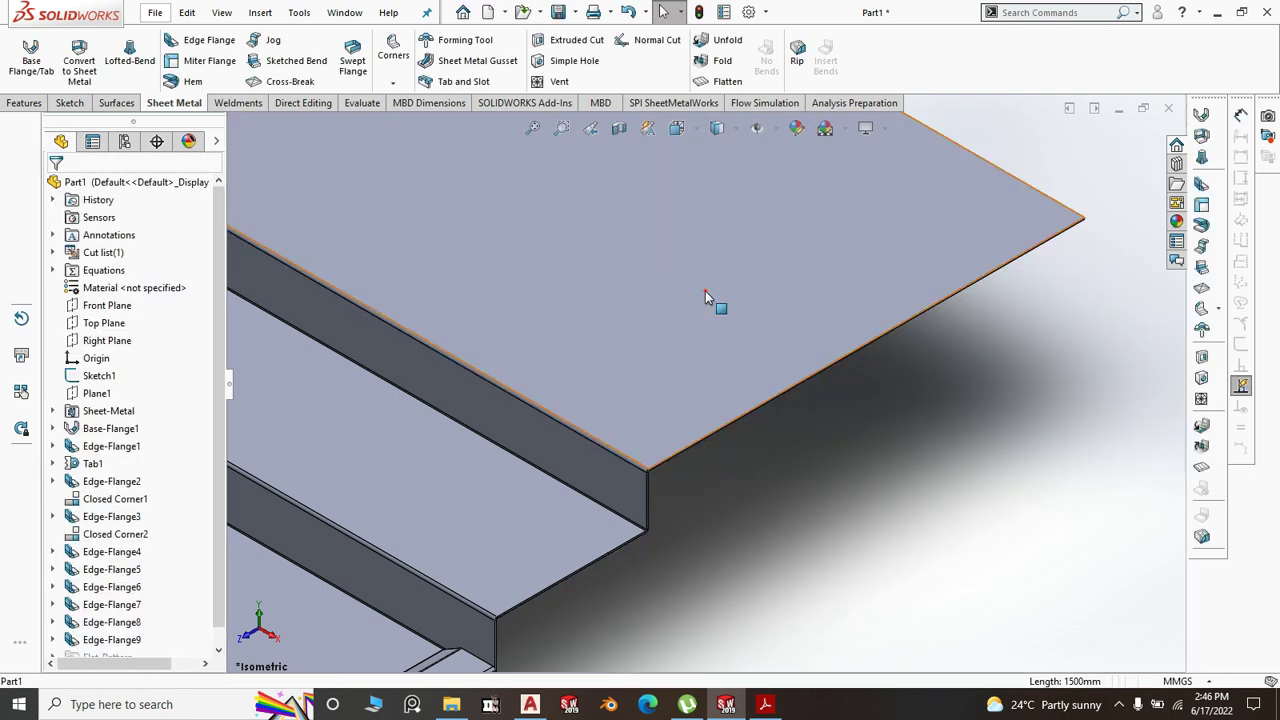
- Edit the topmost flange's profile sketch, making its outer line collinear with the outermost rear line of Sketch1
click(705, 291)
click(789, 209)
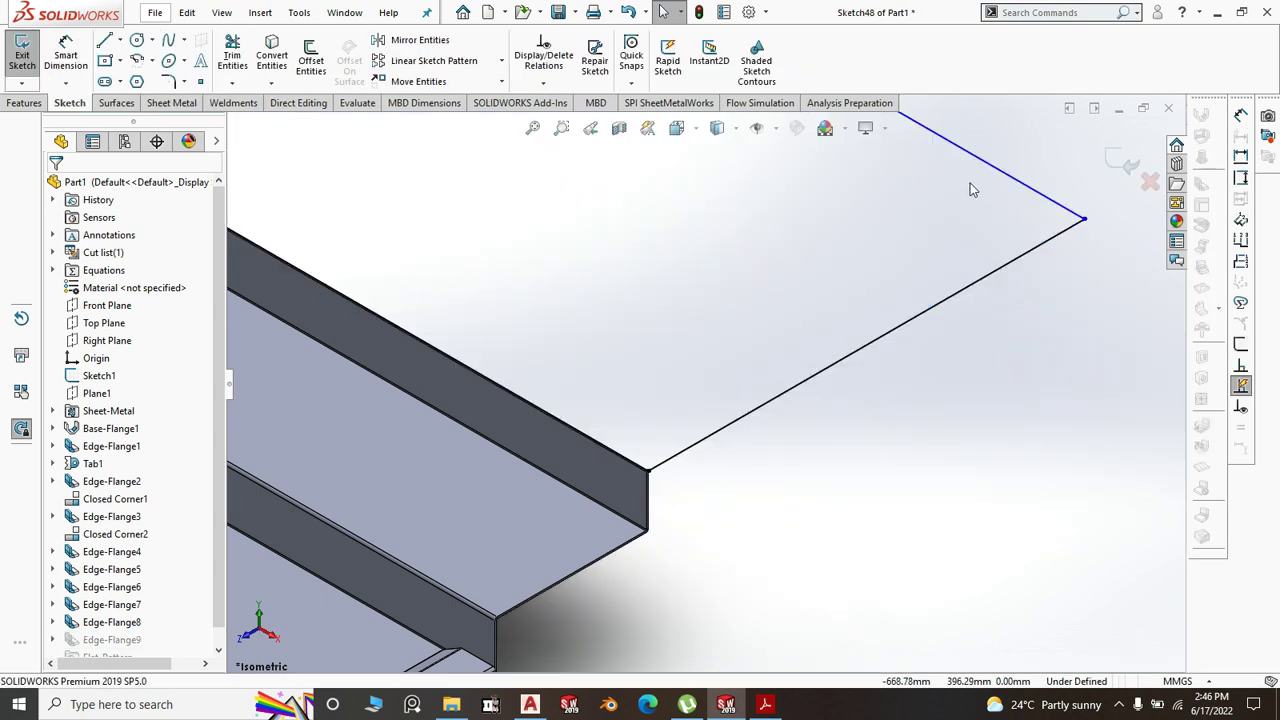
click(983, 166)
scroll(894, 304, up, 5)
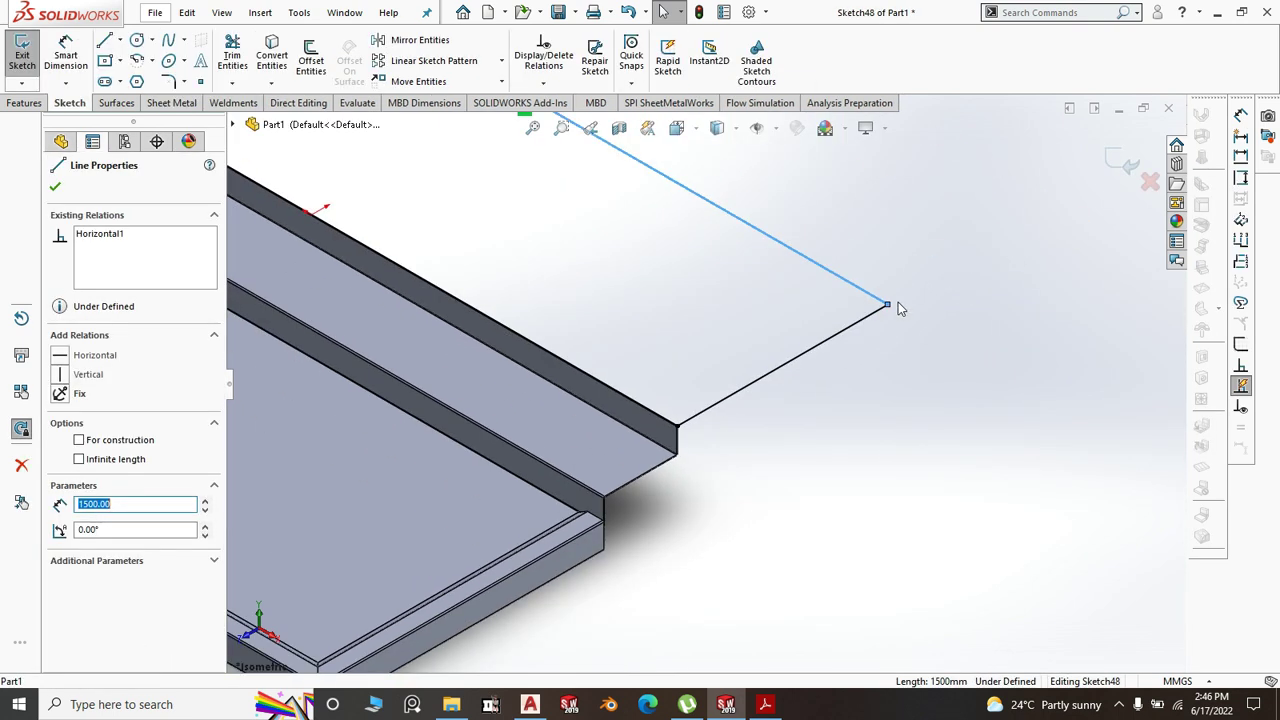
scroll(570, 665, down, 3)
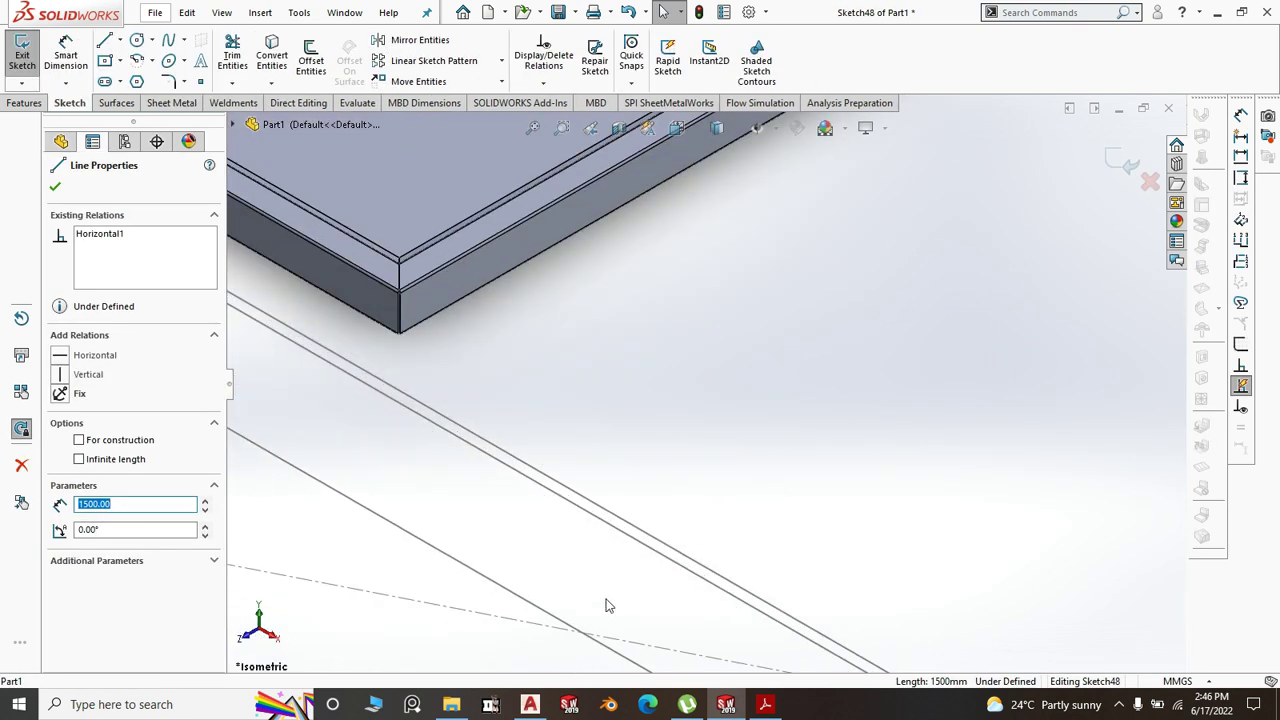
ctrl+click(673, 556)
click(714, 471)
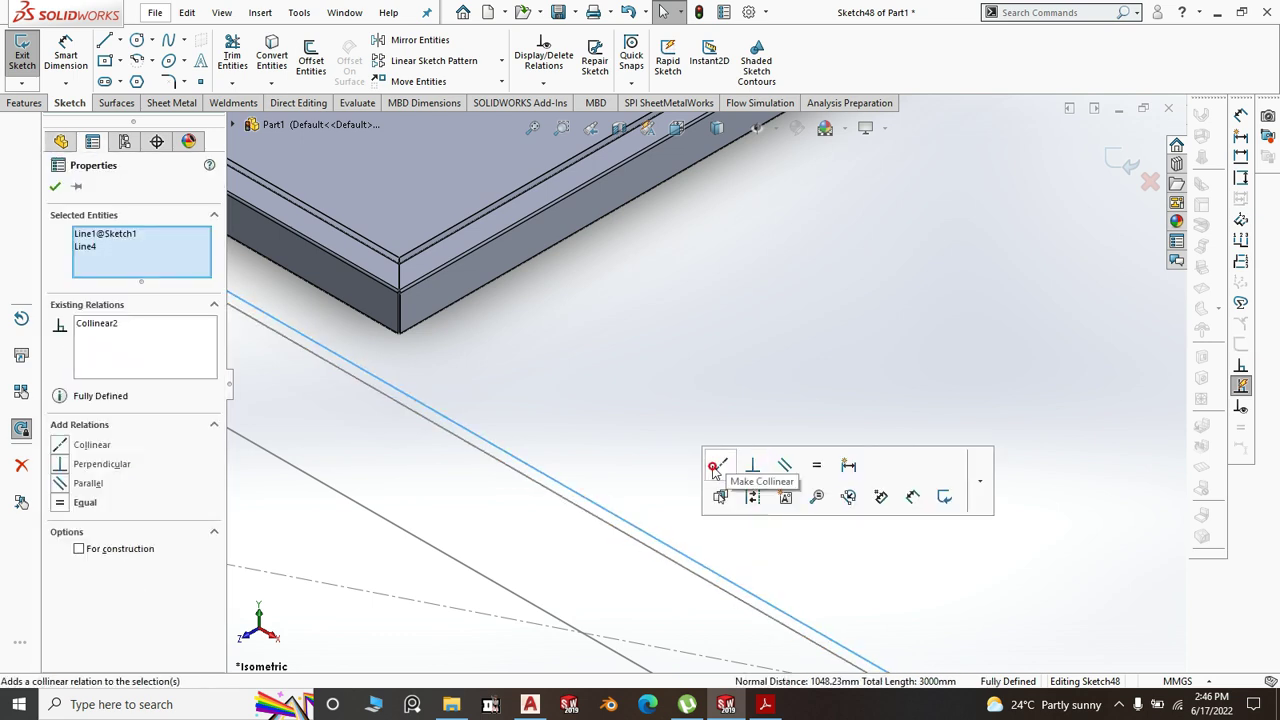
scroll(674, 494, up, 4)
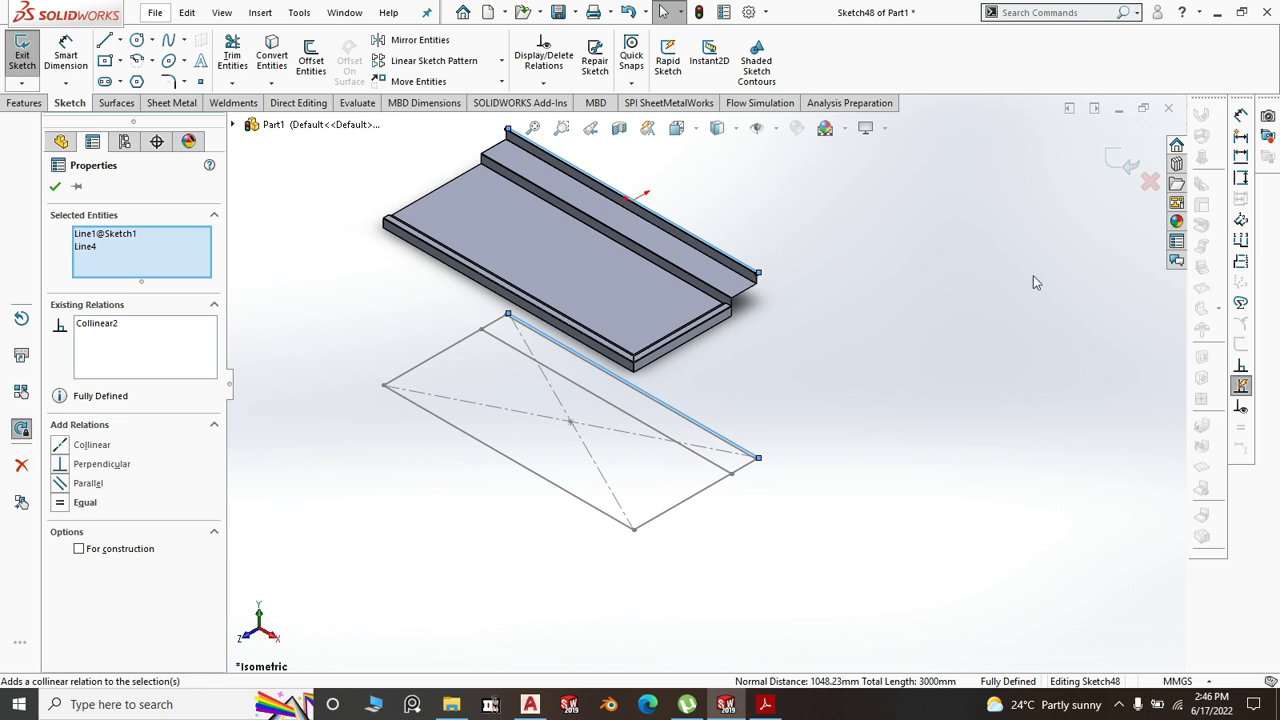
click(1120, 164)
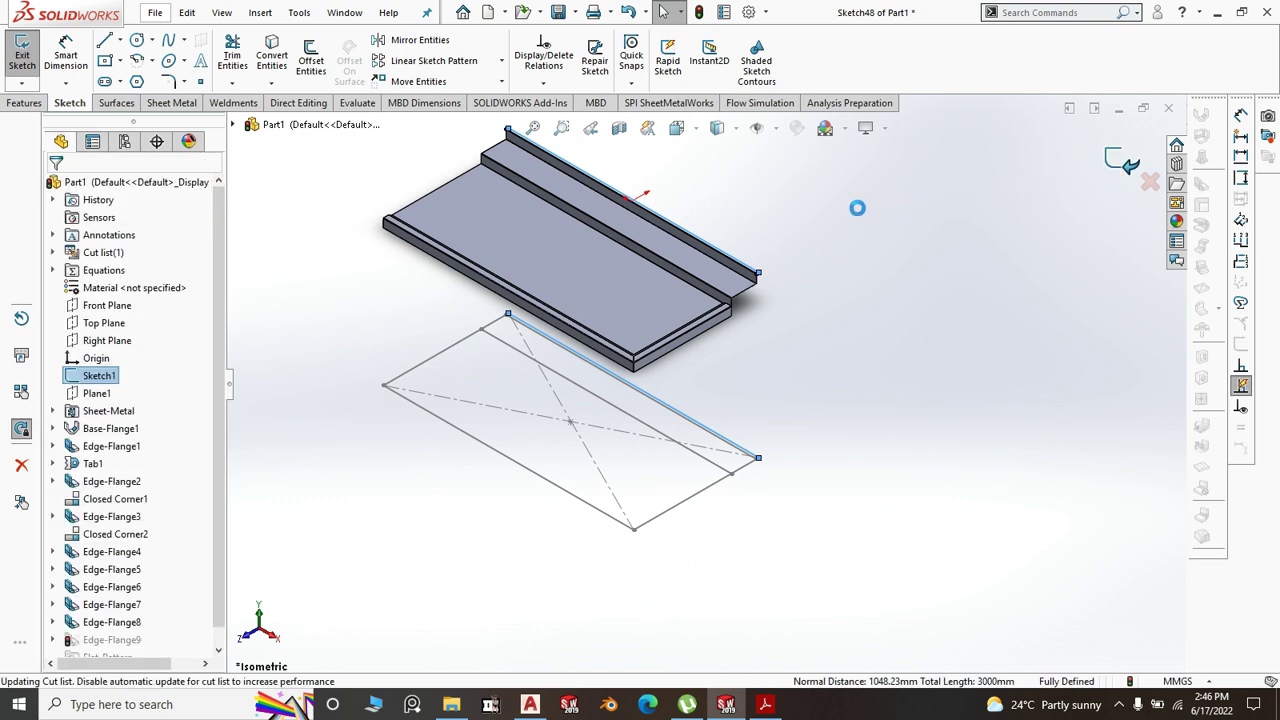
- Add a 10 mm blind edge flange bent 90° downward along the outer long edge of the topmost rear flange
scroll(746, 279, down, 5)
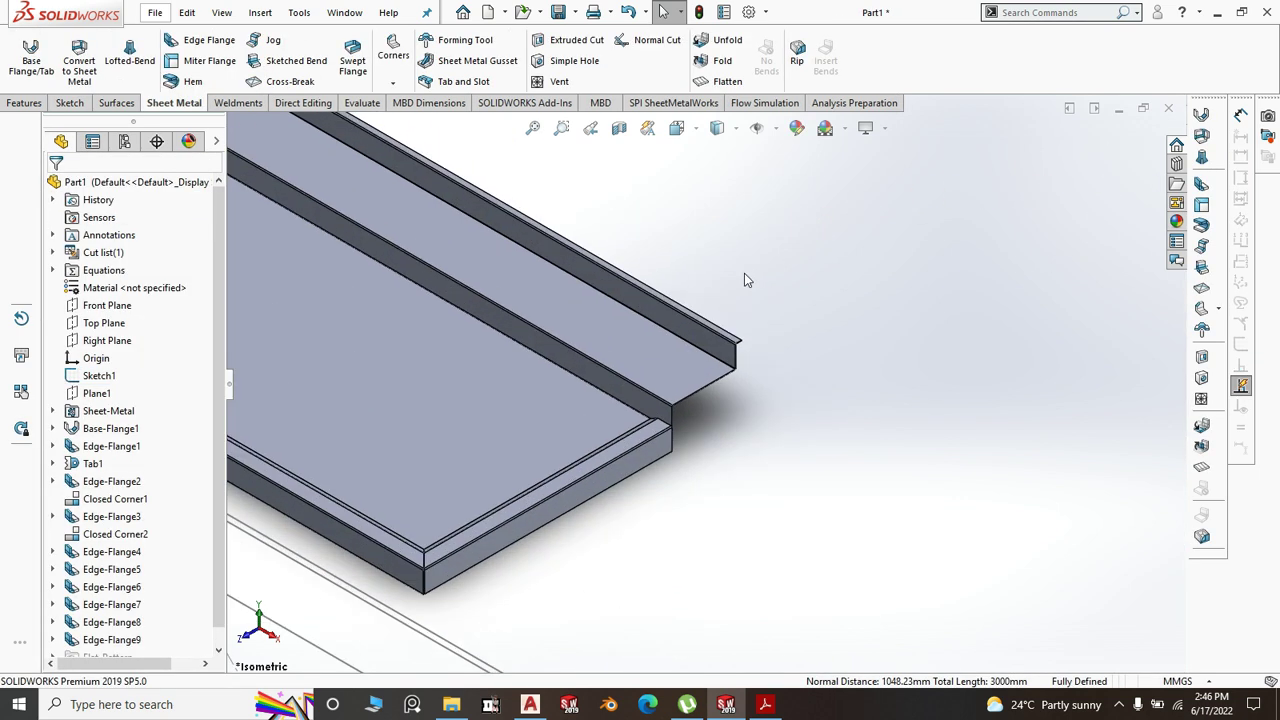
scroll(744, 280, down, 2)
click(200, 40)
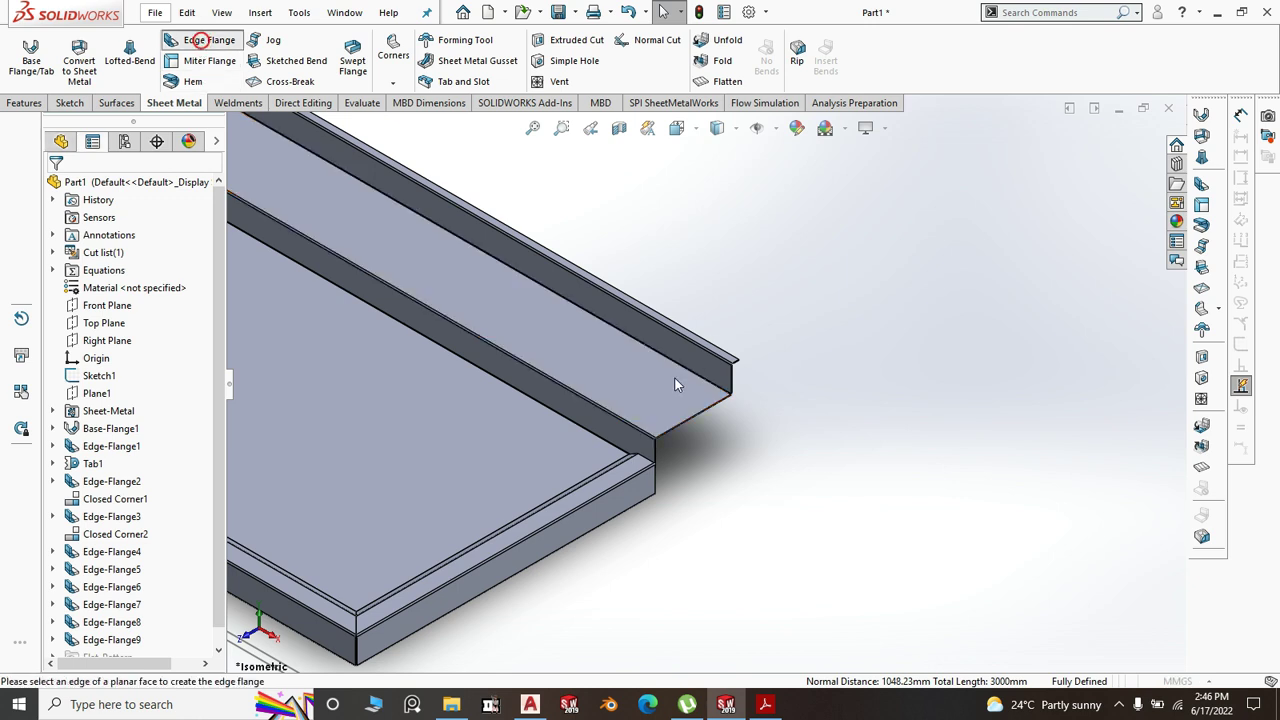
scroll(700, 375, down, 2)
click(763, 337)
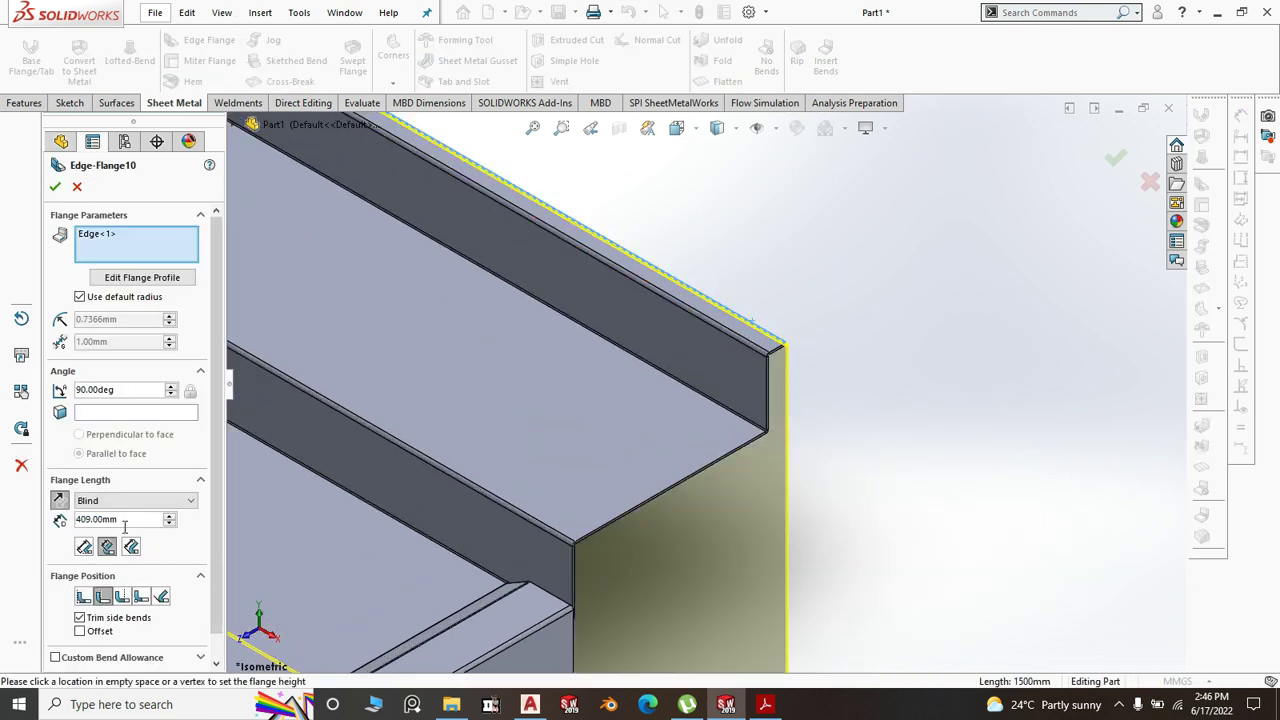
drag(123, 526, 71, 532)
text(10)
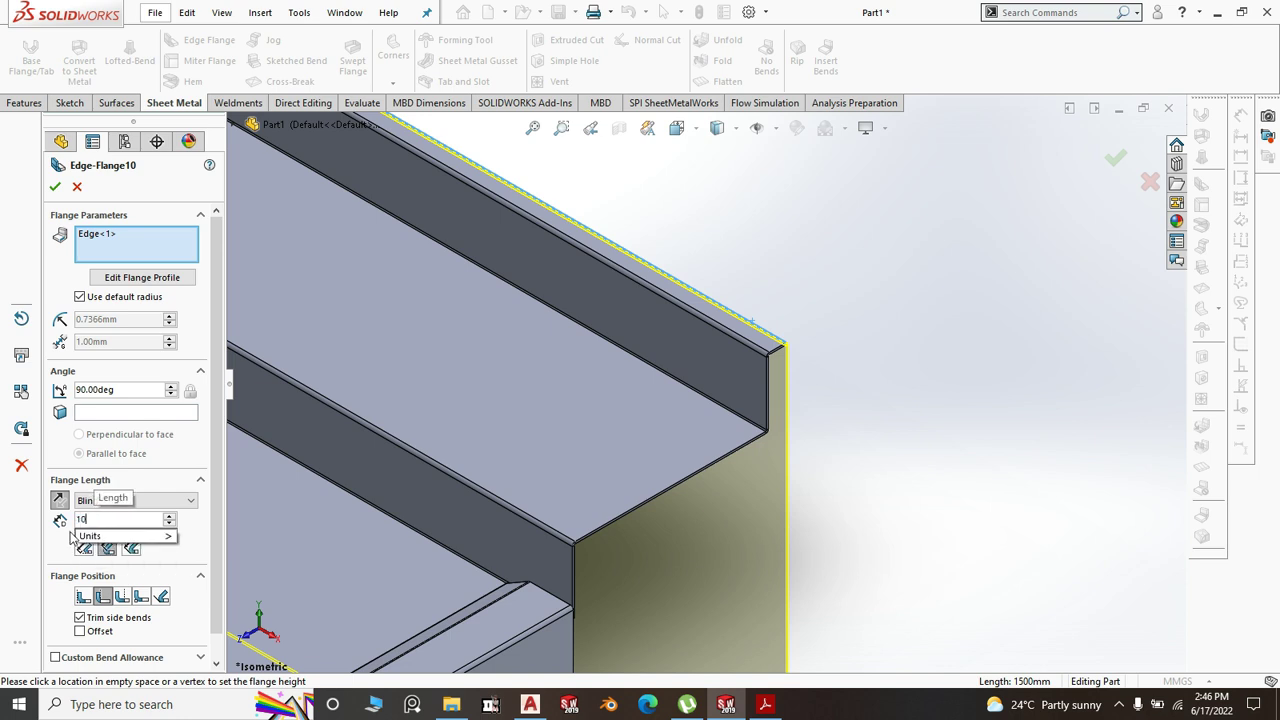
key(Return)
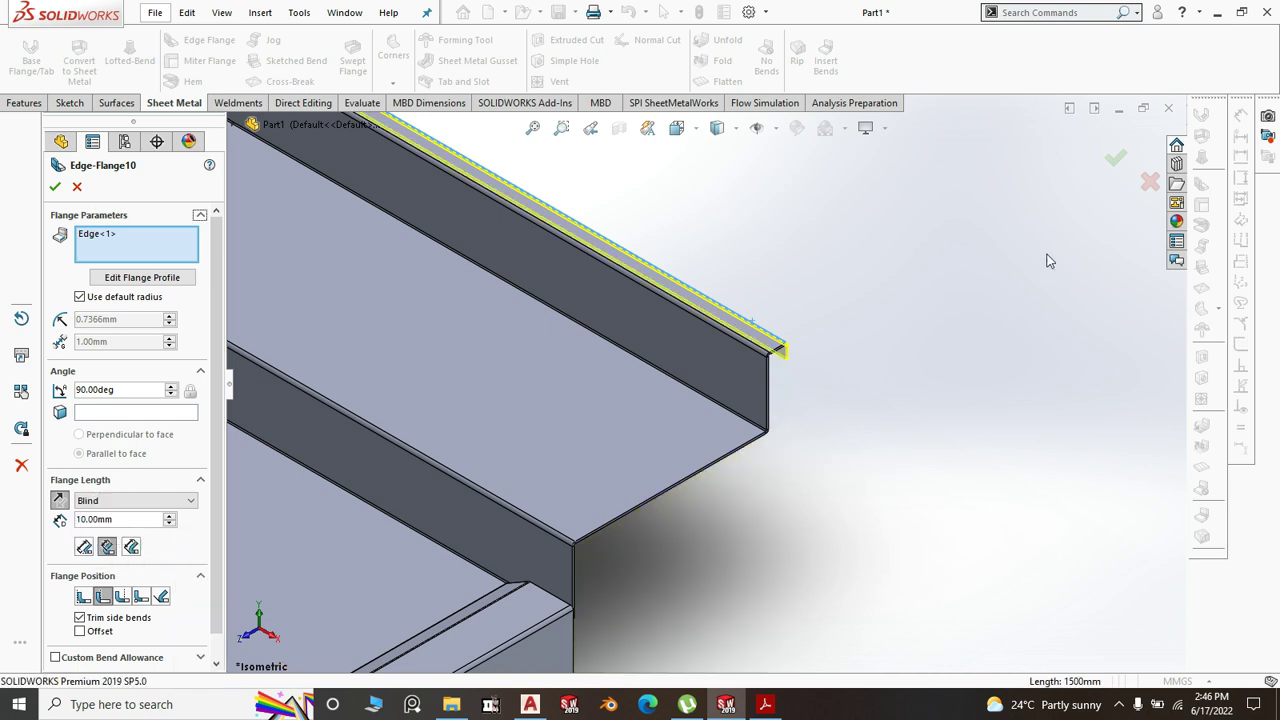
click(1115, 160)
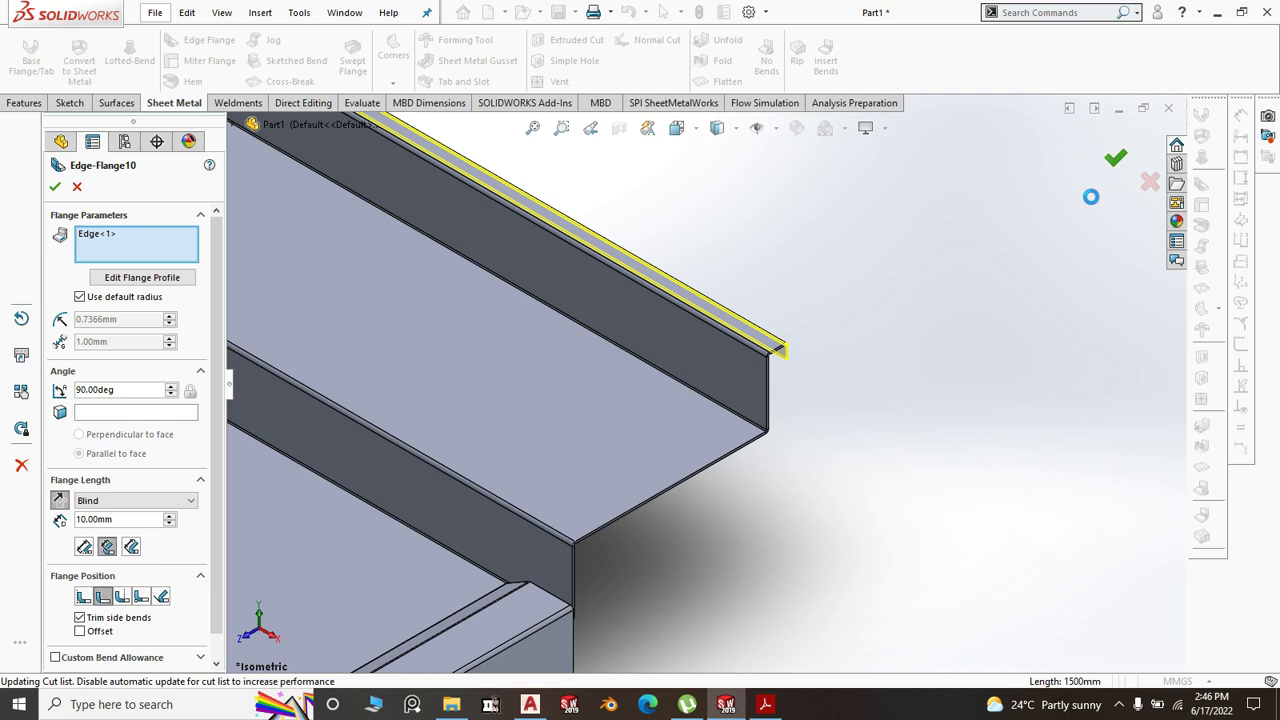
- Hide Sketch1, the layout sketch below the sheet metal top
scroll(930, 405, up, 5)
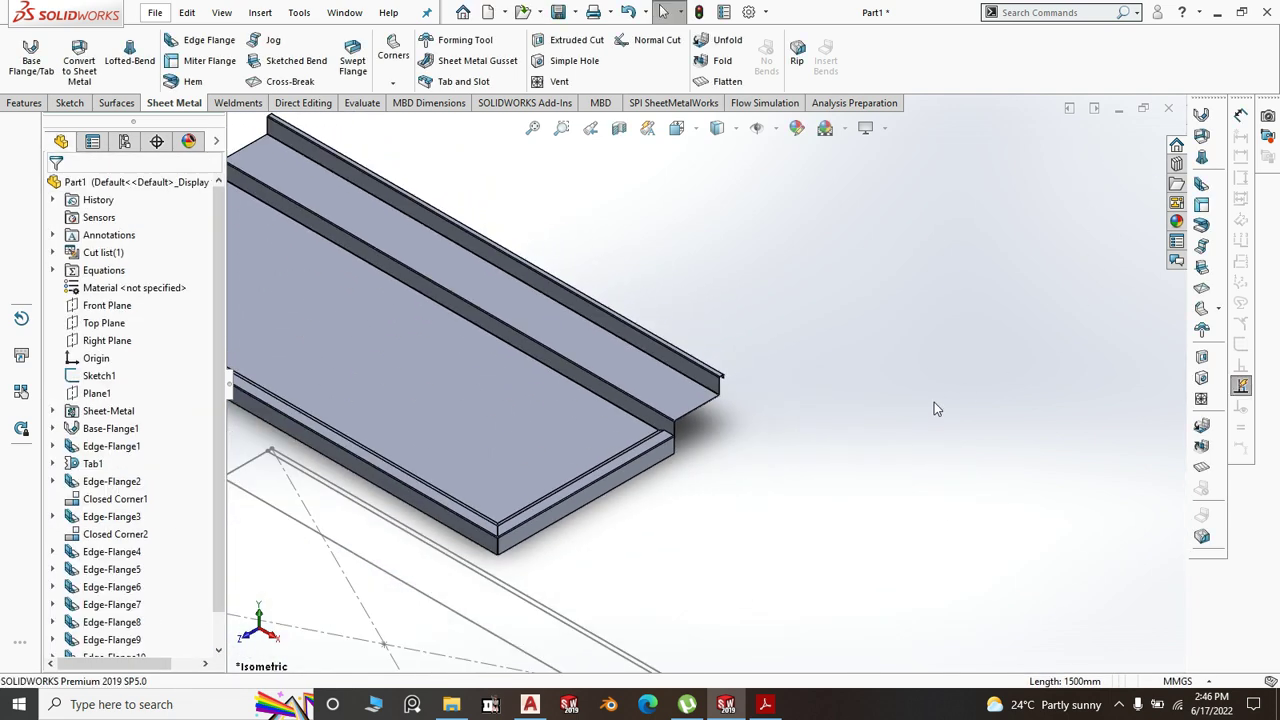
scroll(934, 402, up, 3)
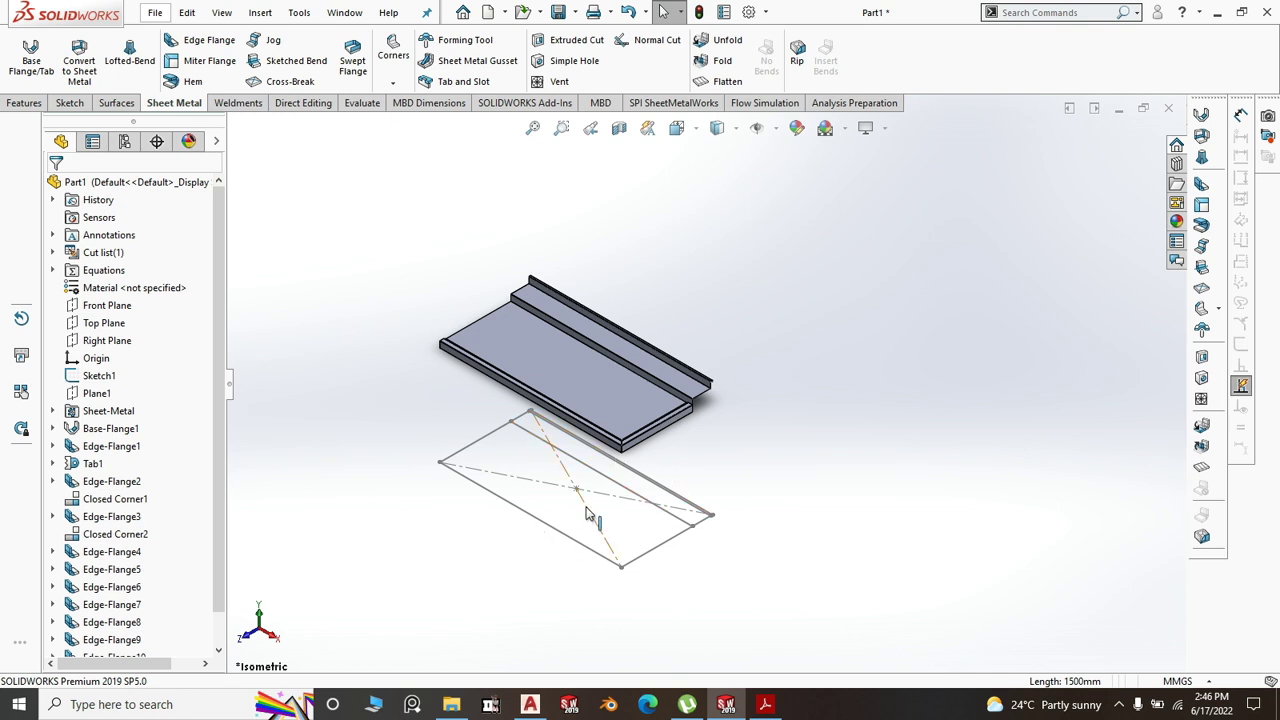
scroll(745, 405, down, 5)
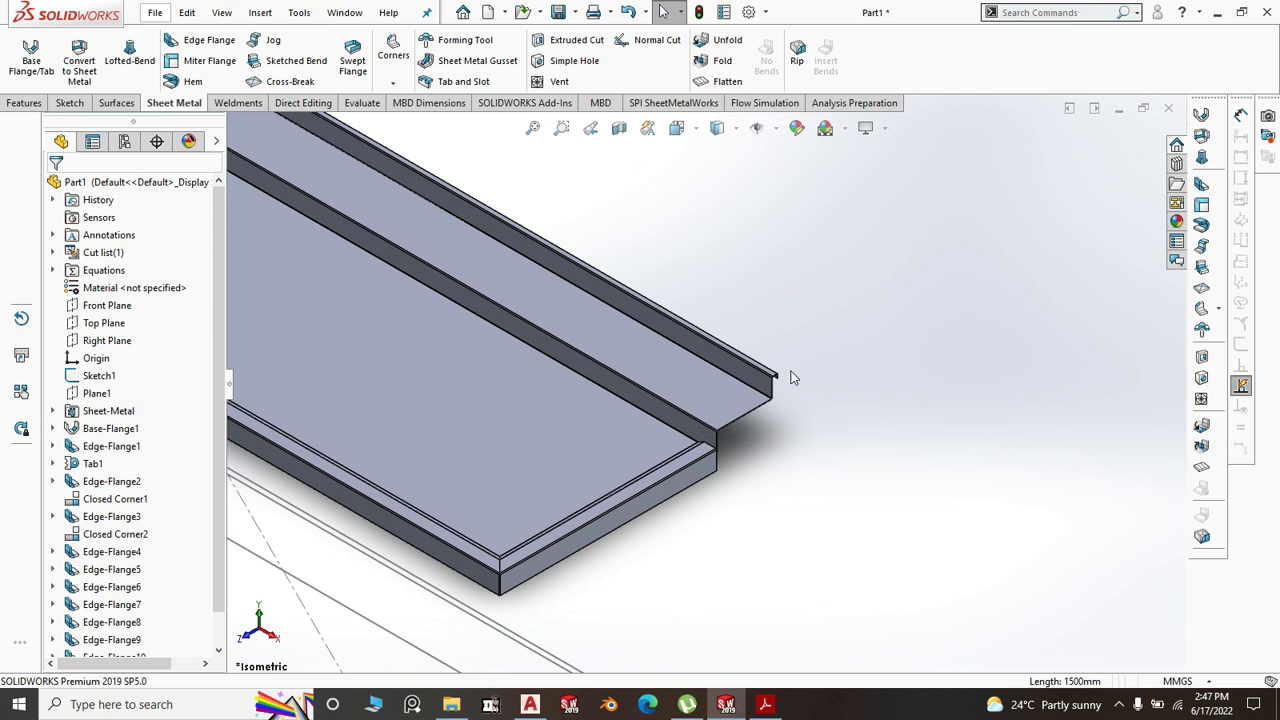
scroll(789, 375, up, 5)
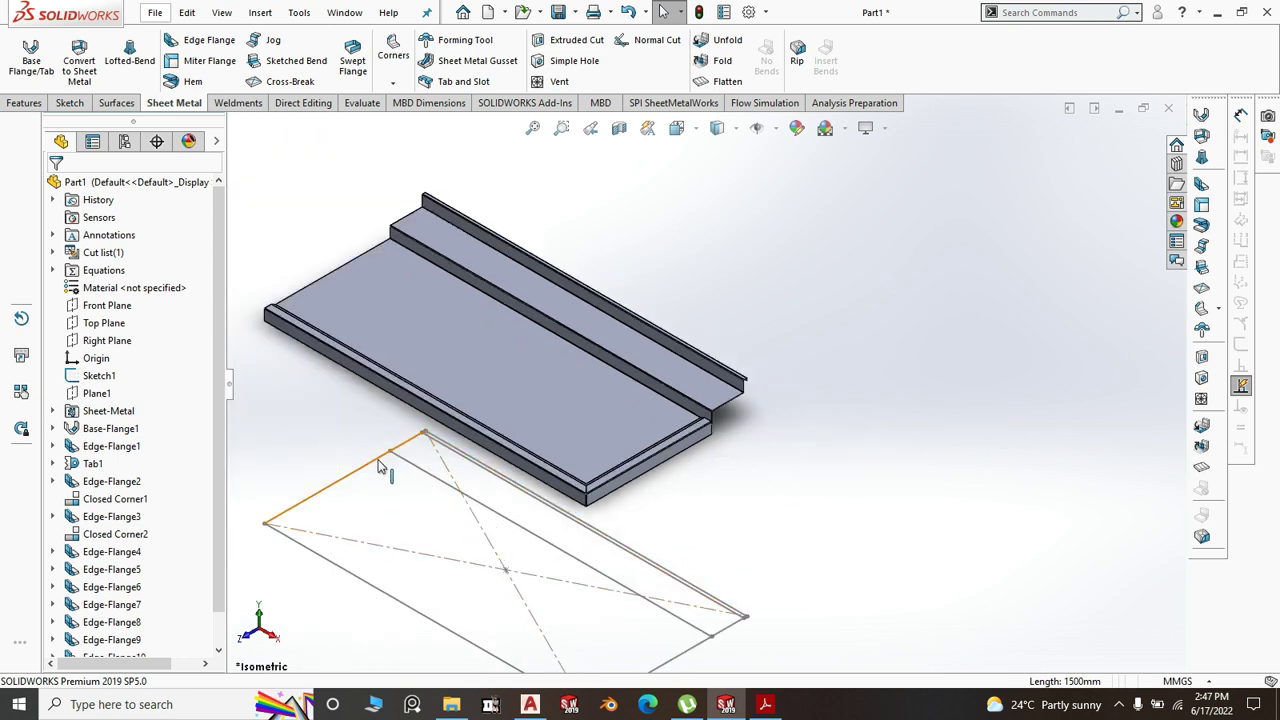
scroll(535, 528, up, 4)
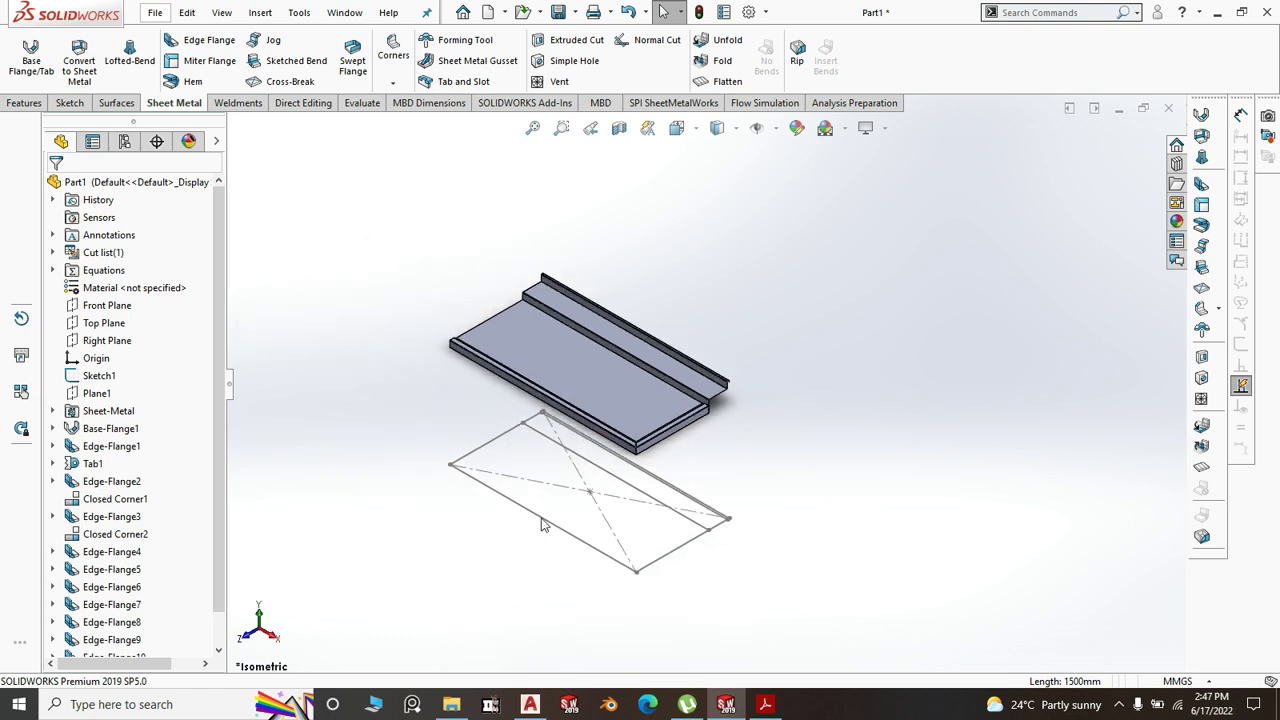
click(99, 376)
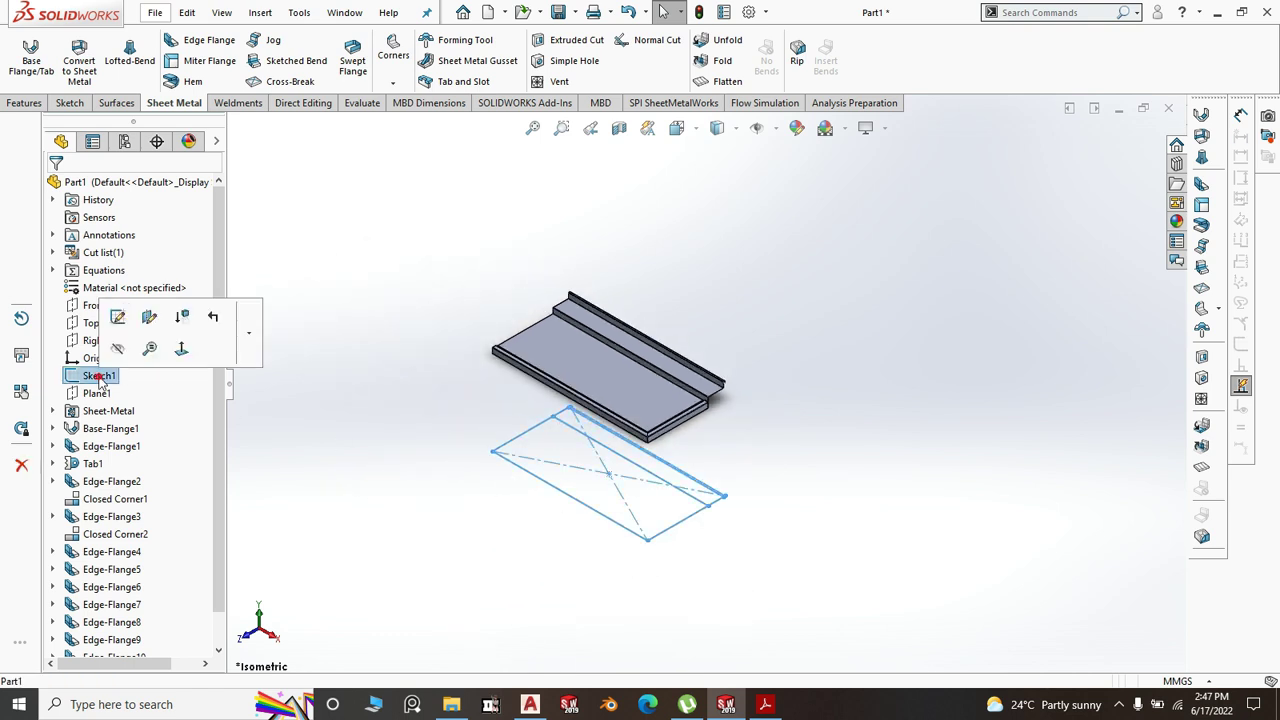
right_click(100, 383)
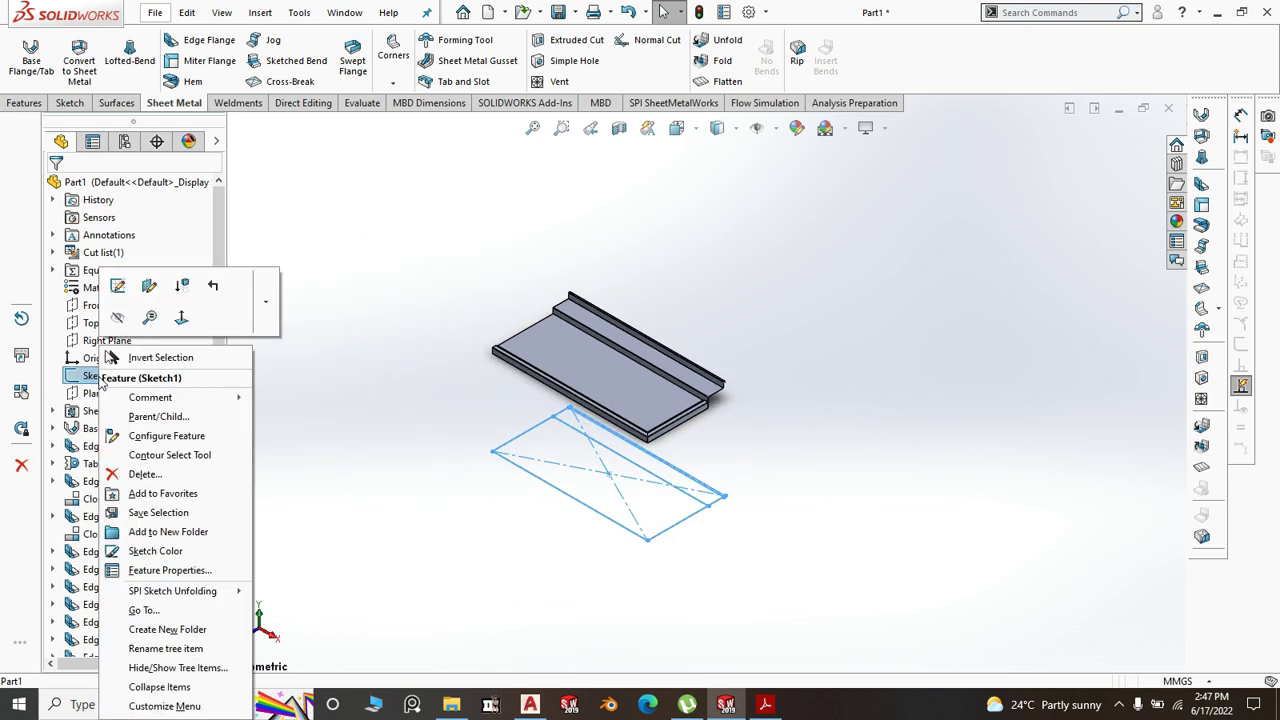
click(117, 317)
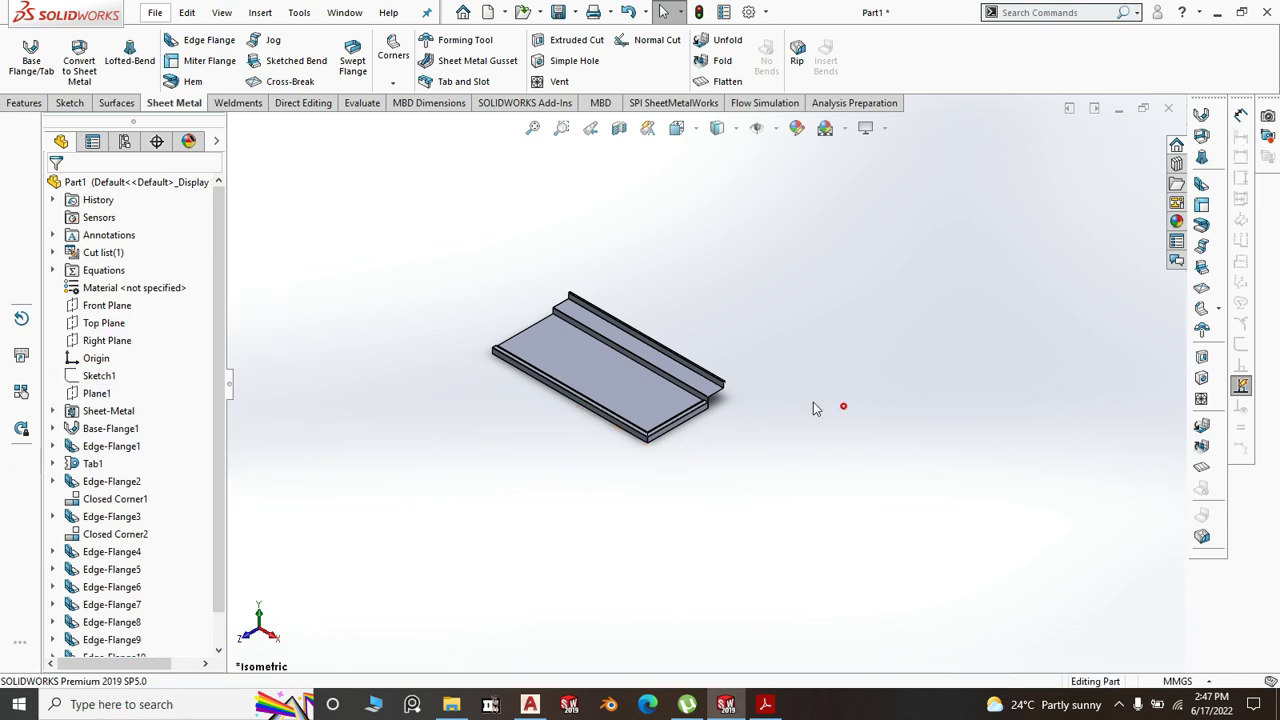
- Begin saving the part under a new name, choosing the folder Projects > Solid Works Tutorial > Layout > DW > Run Out Table
scroll(607, 360, down, 3)
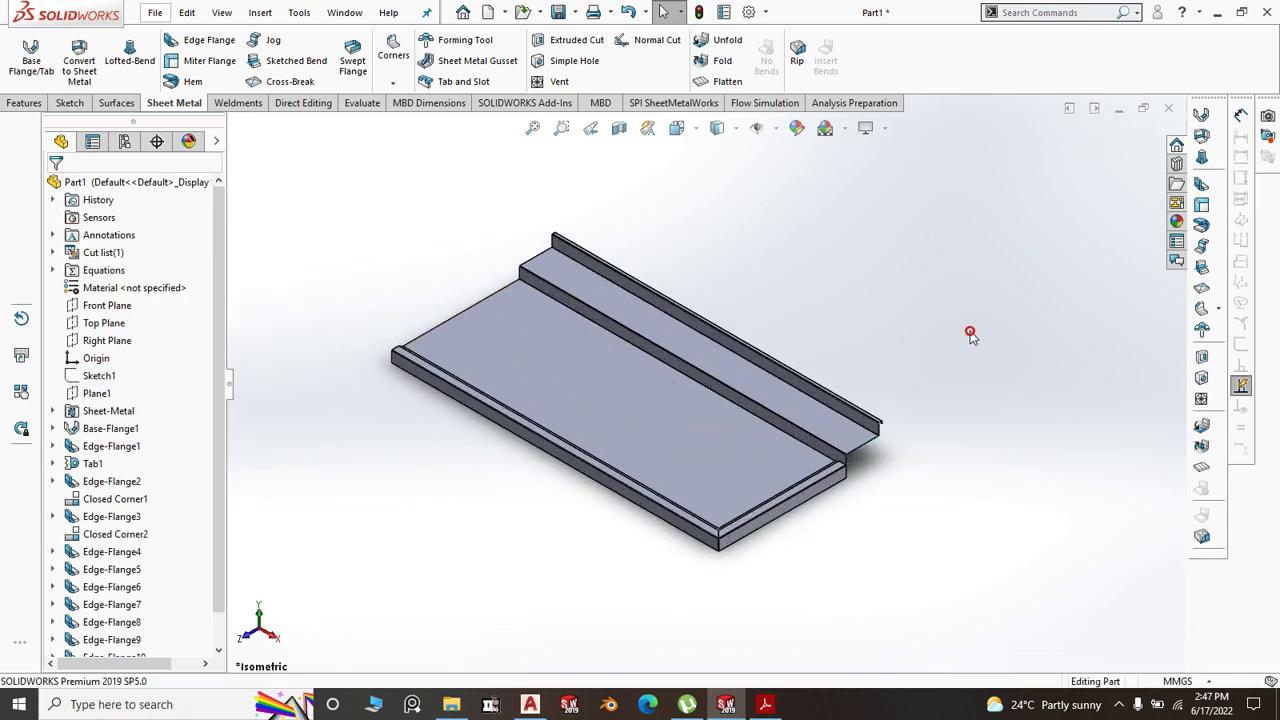
scroll(812, 278, up, 3)
click(575, 12)
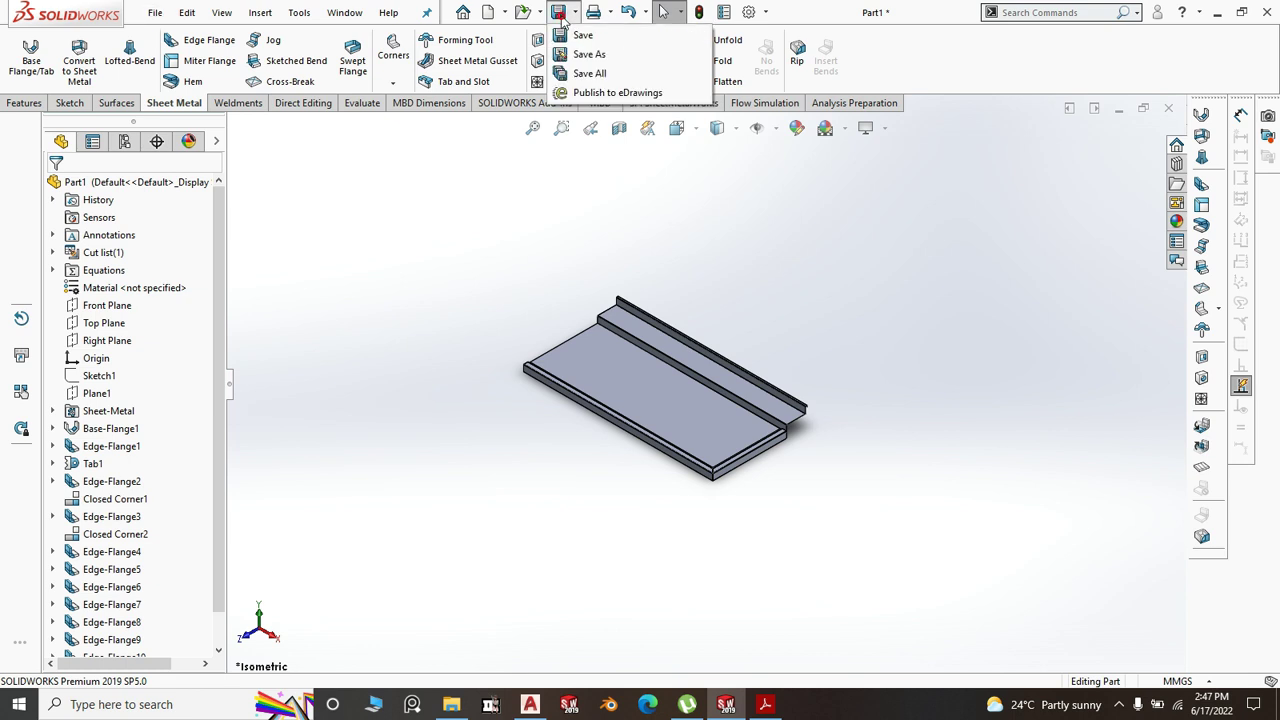
click(585, 53)
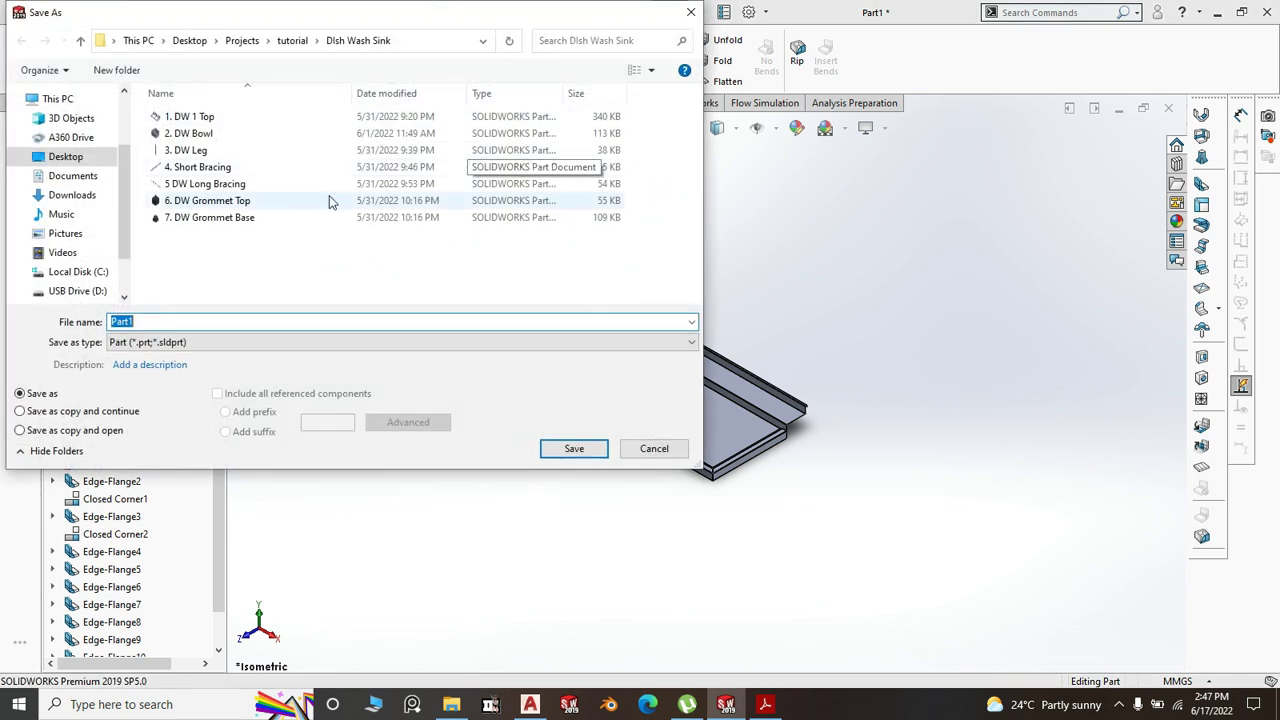
click(240, 41)
click(203, 205)
double_click(203, 205)
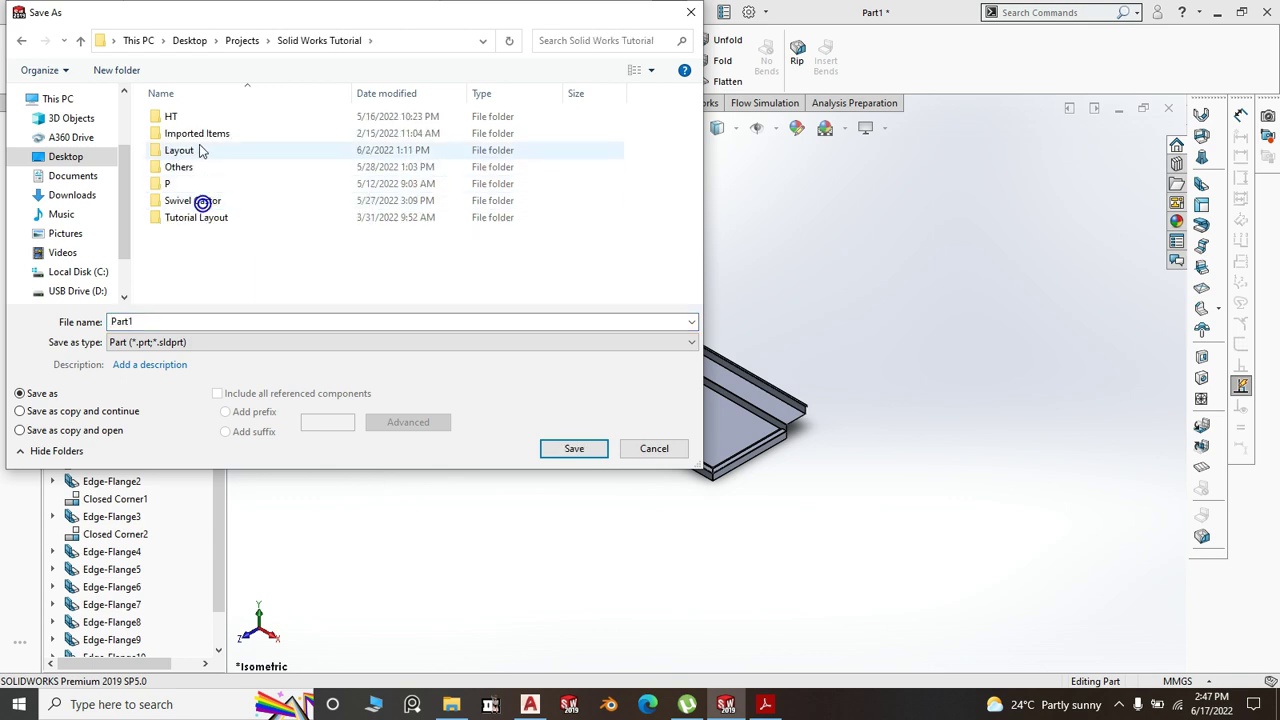
double_click(180, 151)
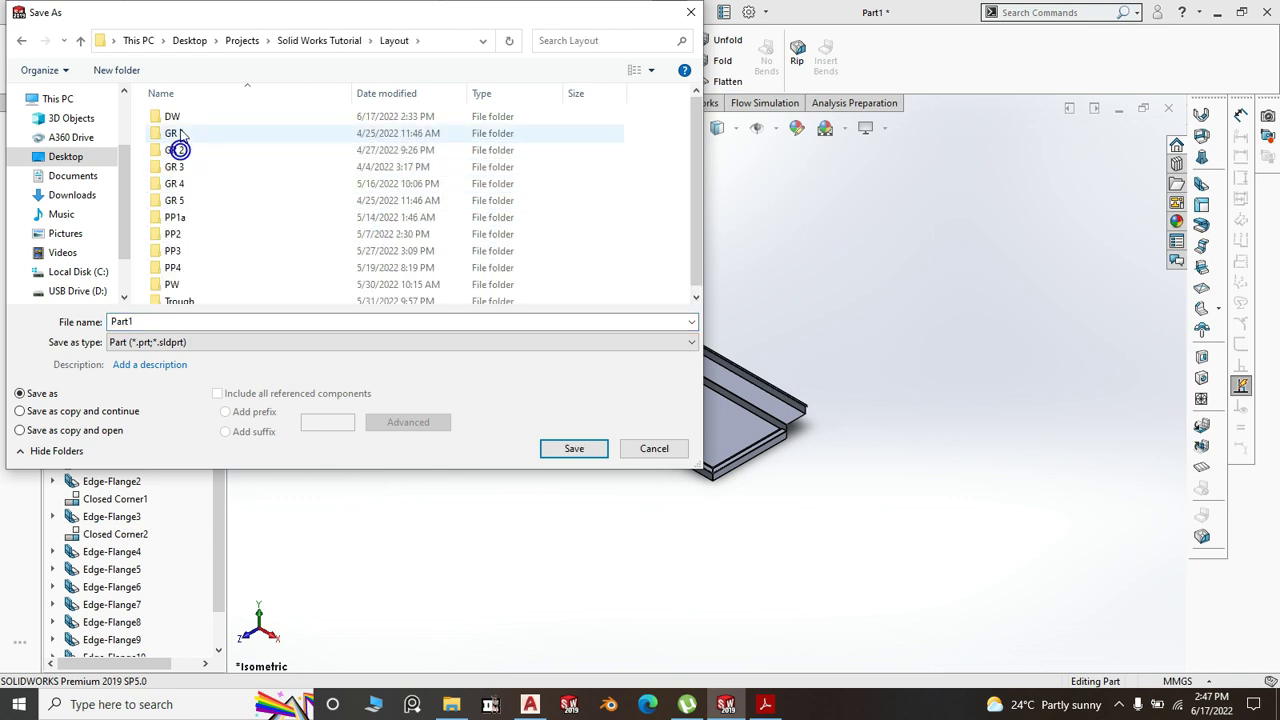
double_click(176, 116)
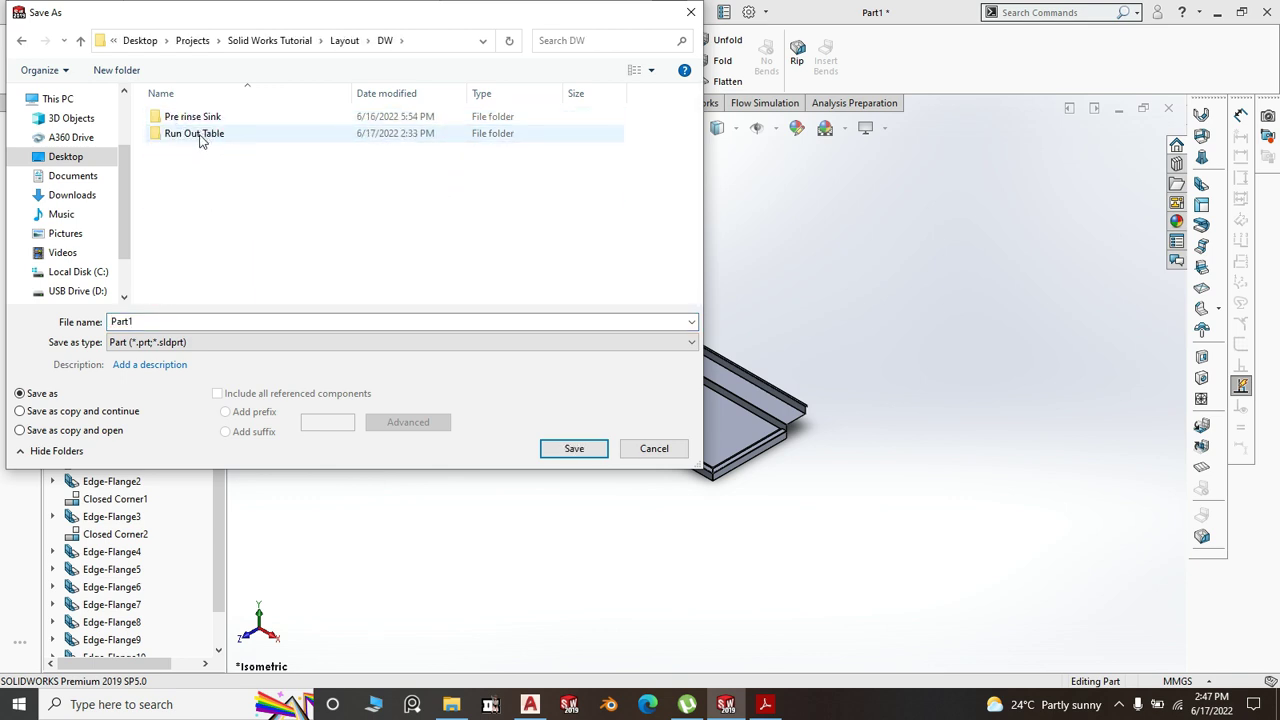
double_click(199, 139)
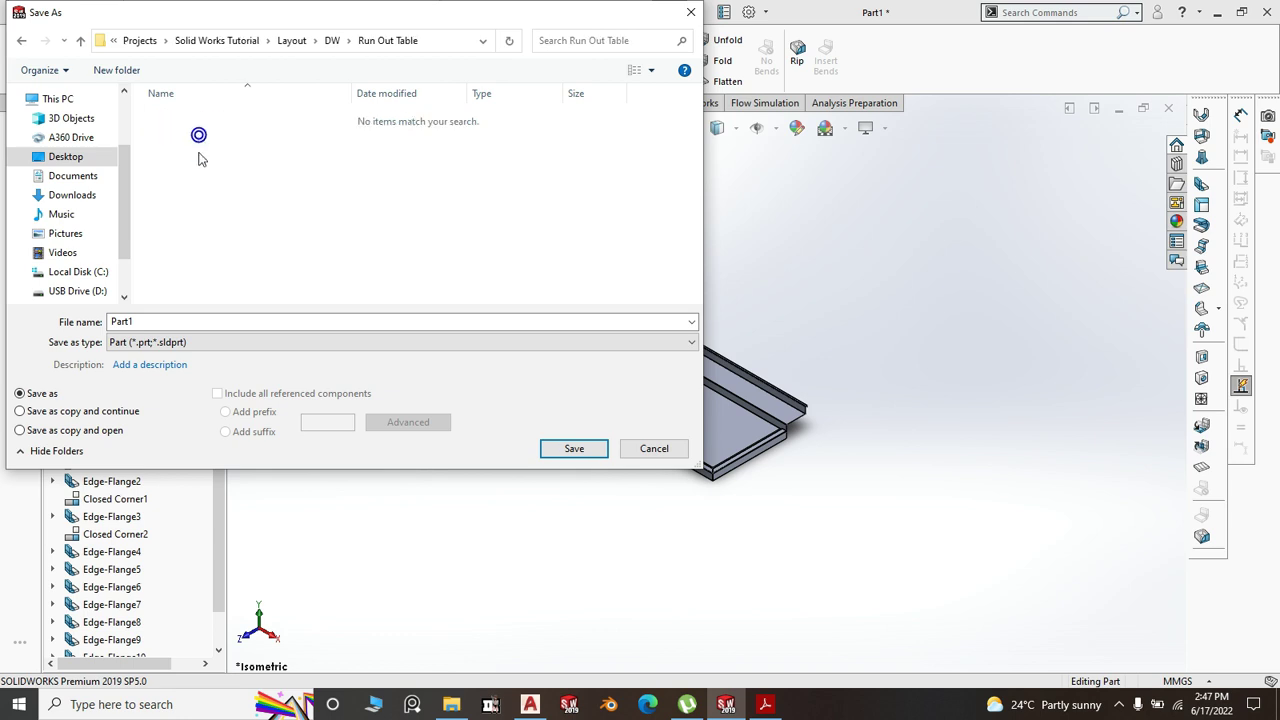
- Name the part file "1. DW RT top" and save it
double_click(147, 321)
text(1. DW RT top)
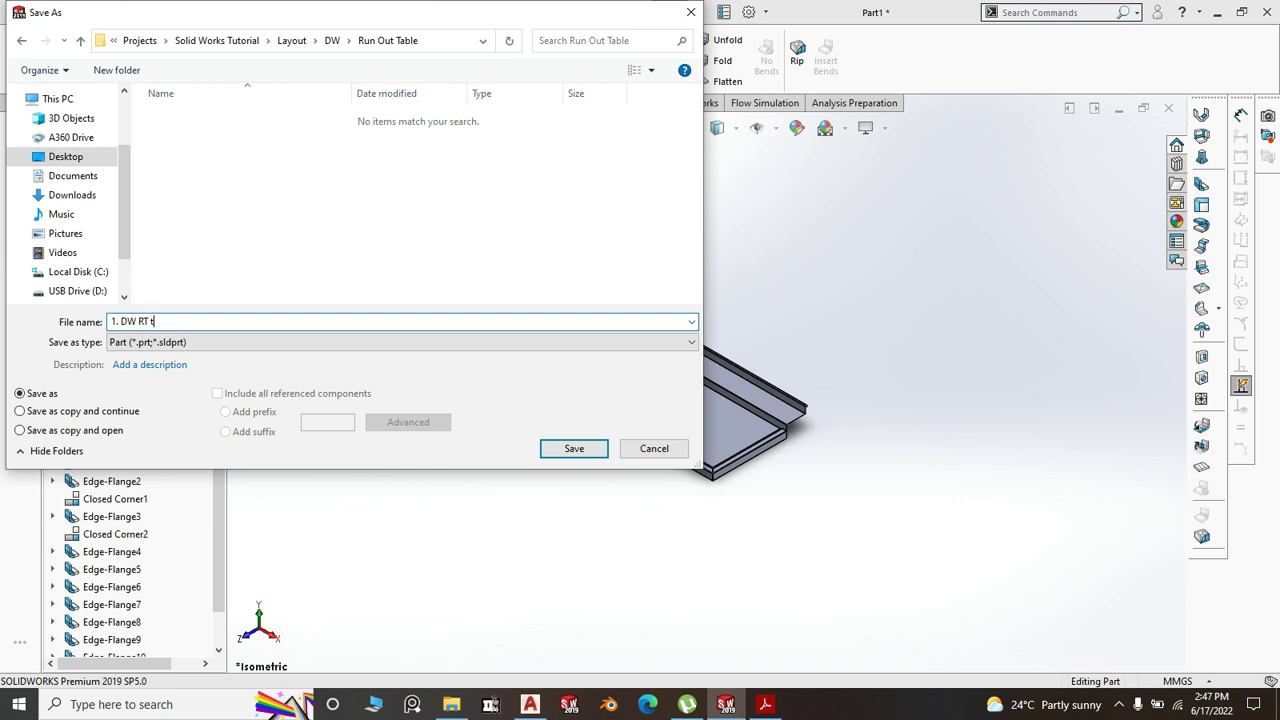
click(571, 451)
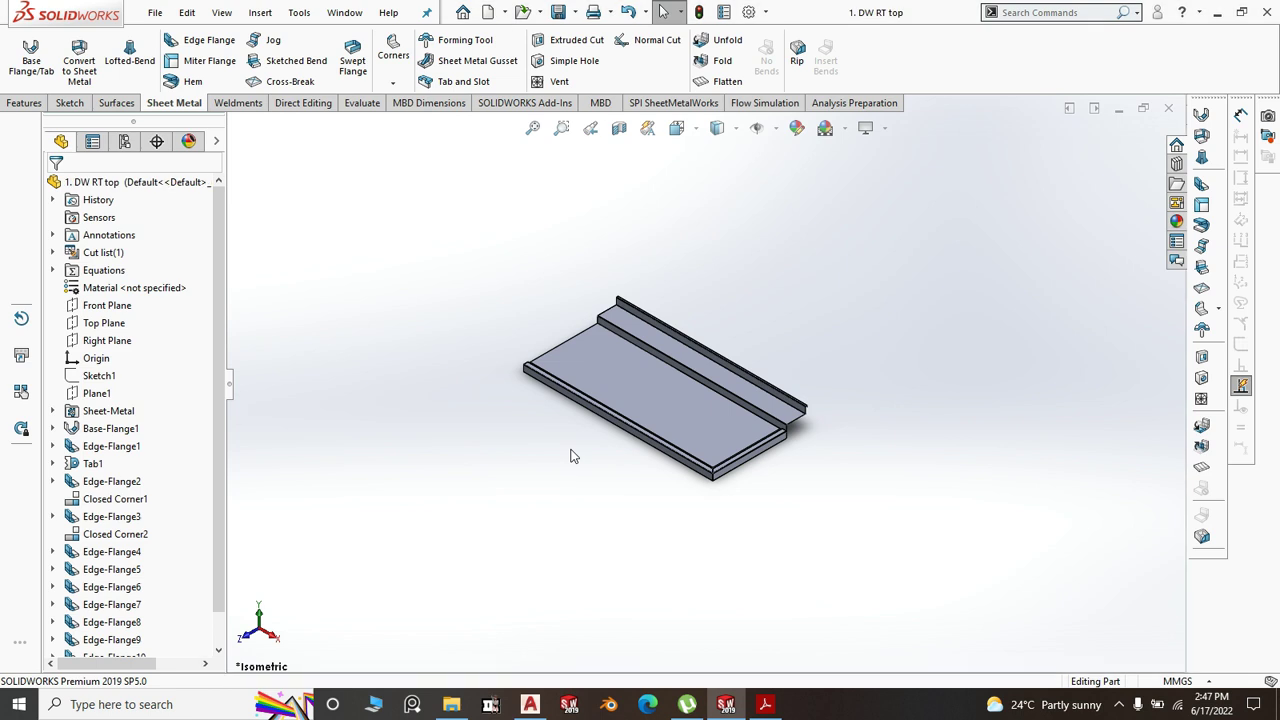
- Create a new part document
scroll(574, 440, up, 3)
scroll(746, 374, down, 3)
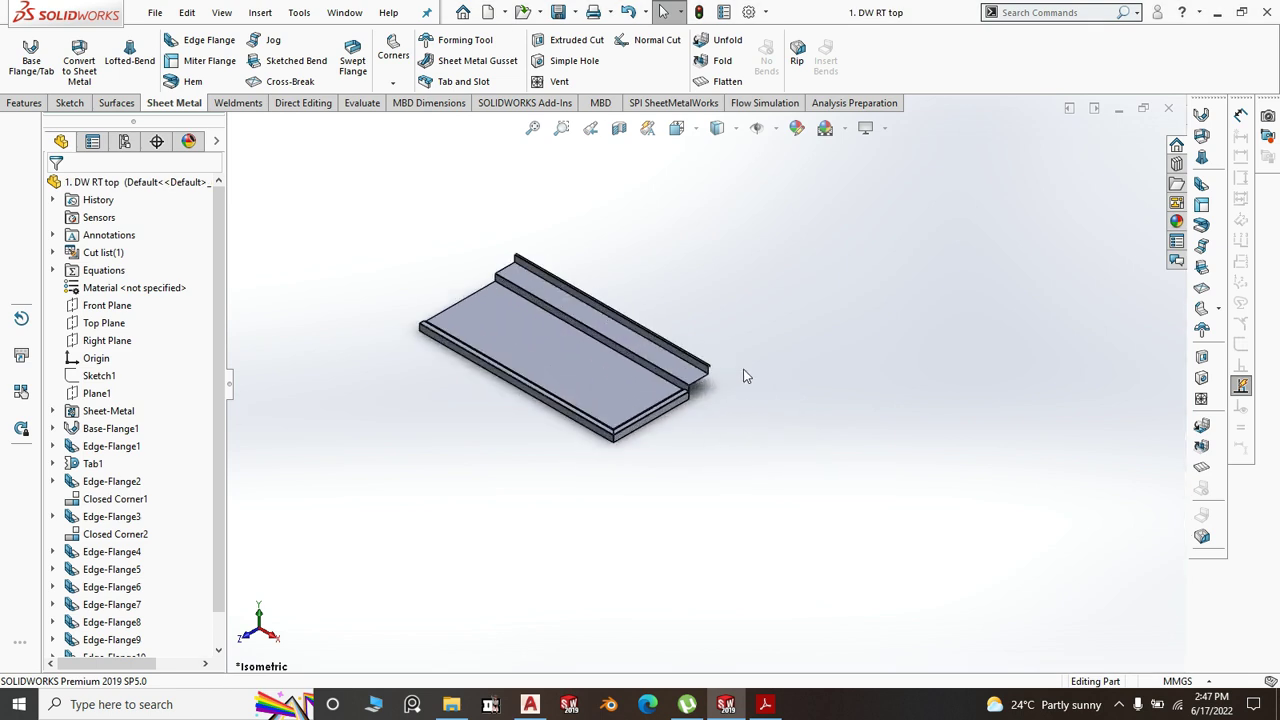
scroll(692, 315, up, 3)
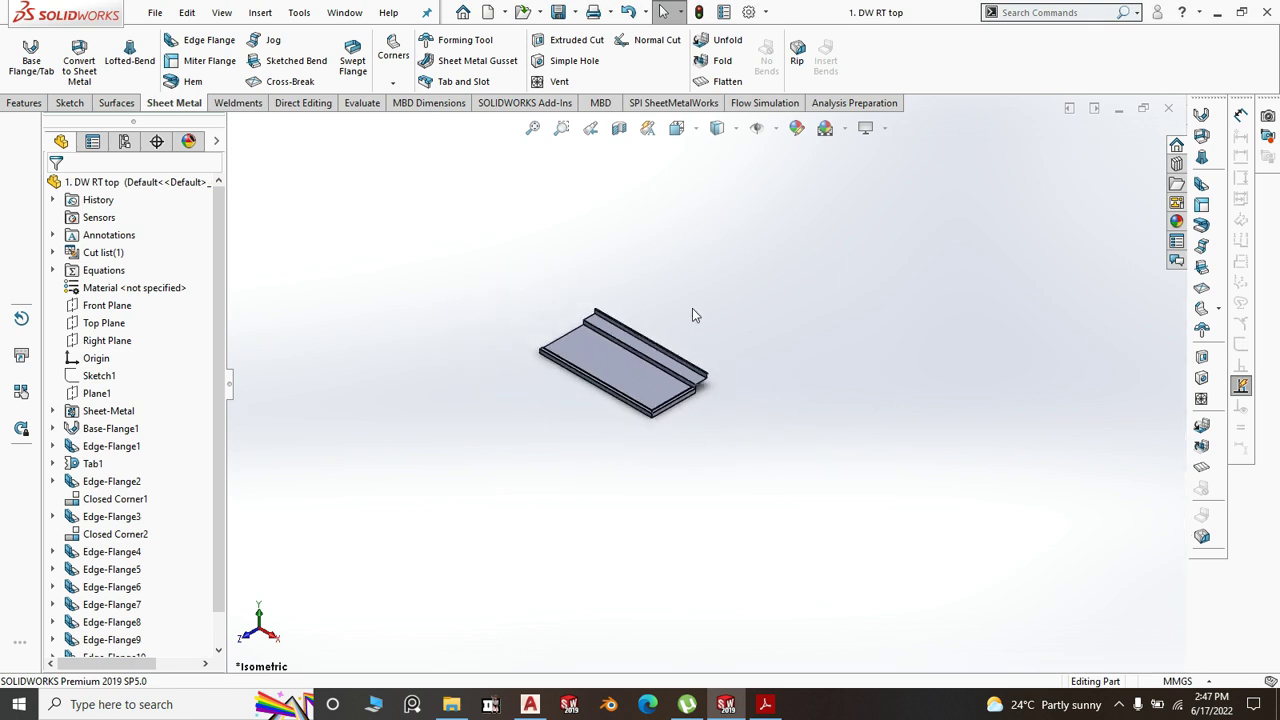
click(153, 12)
click(176, 37)
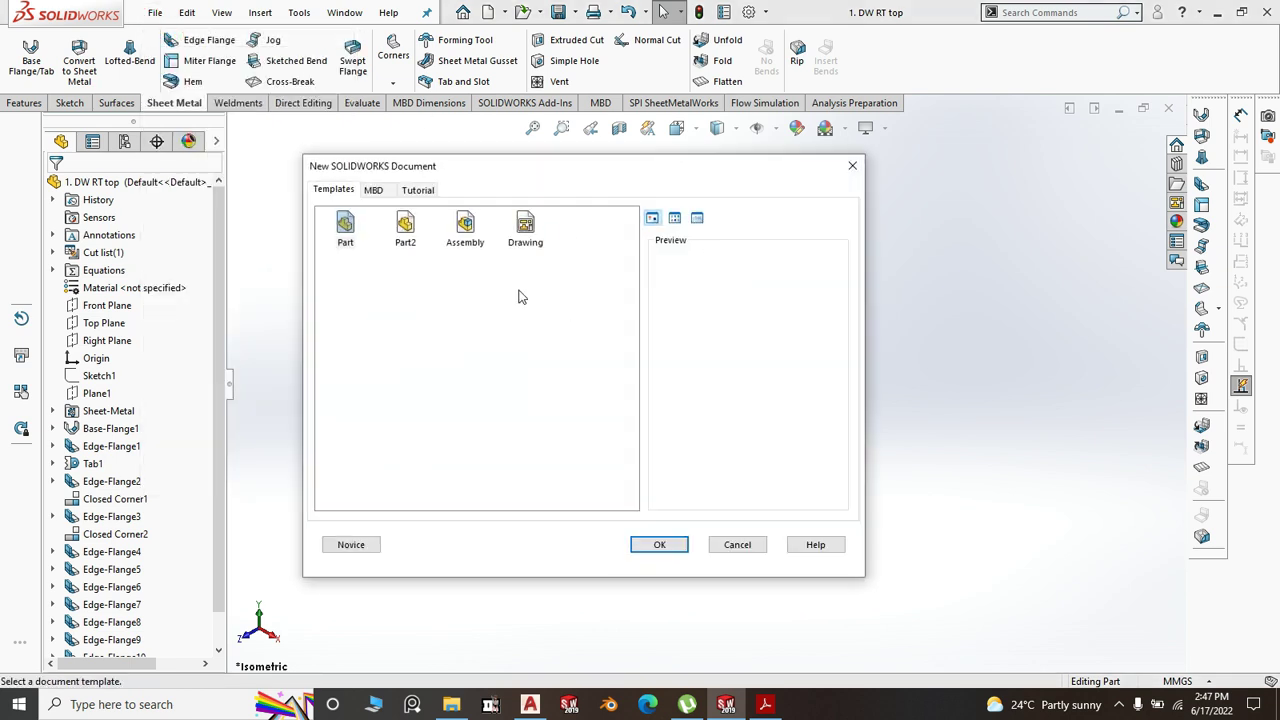
click(412, 240)
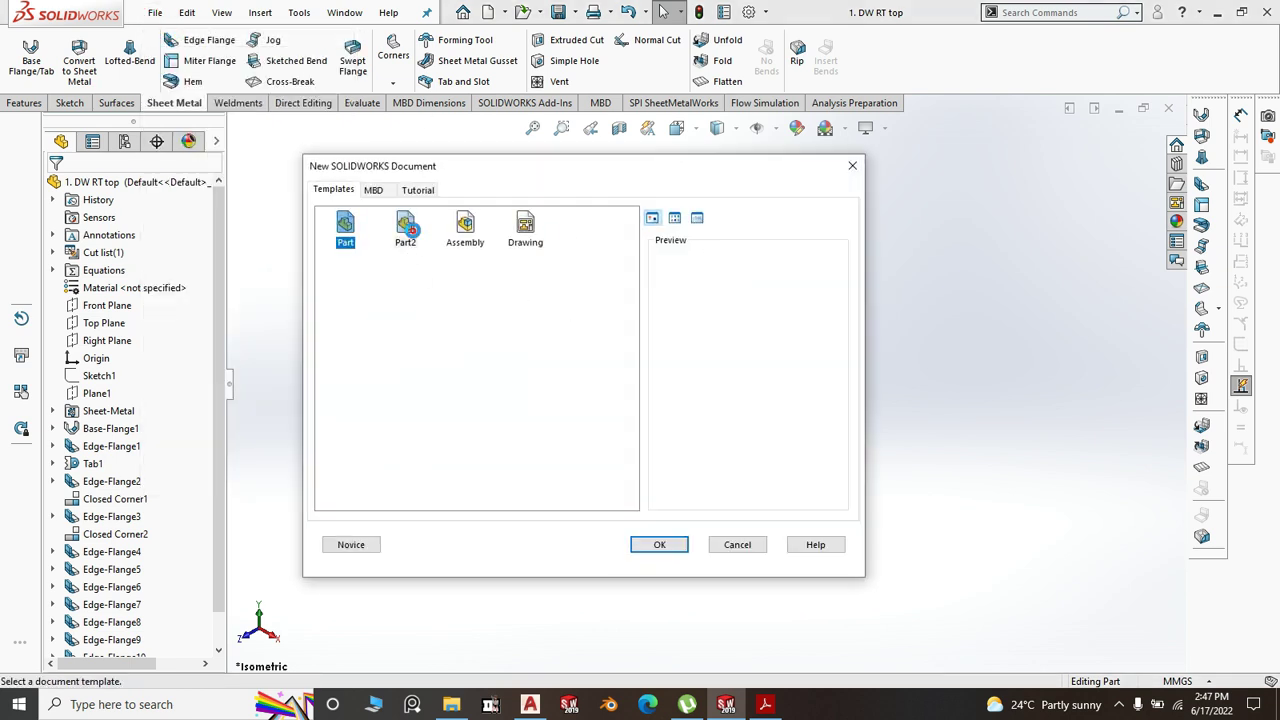
click(680, 546)
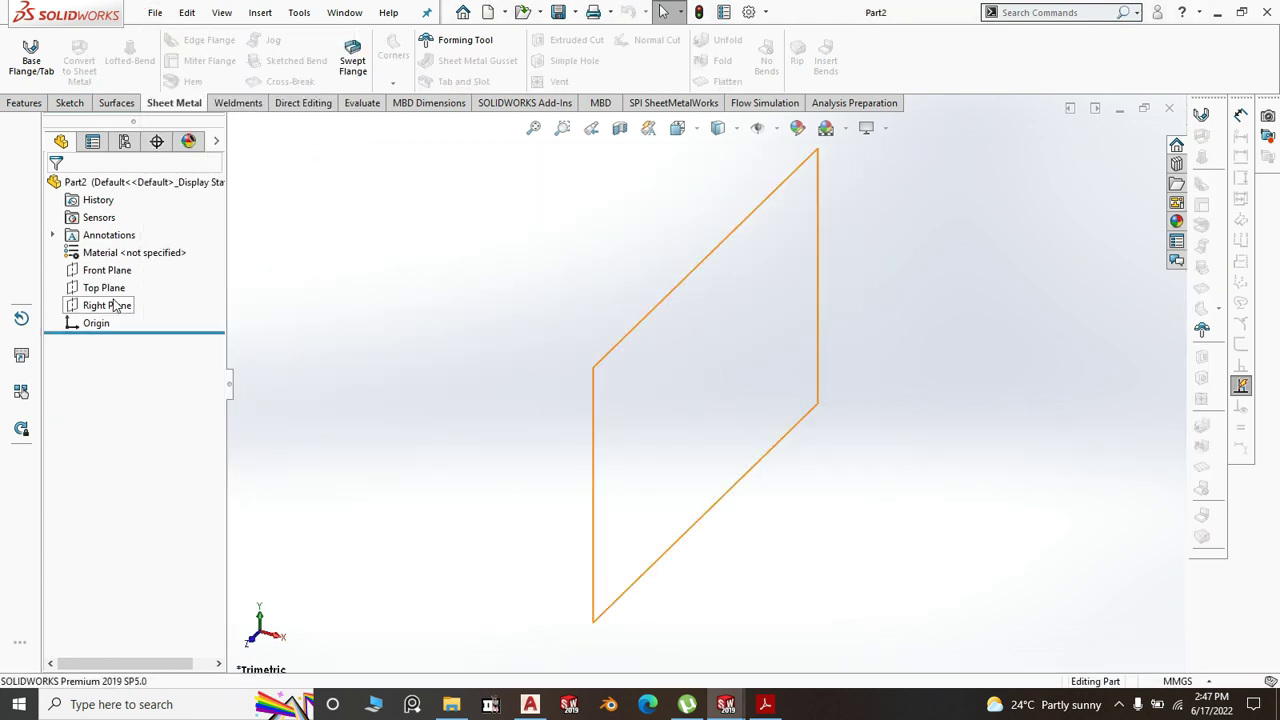
- Sketch a center rectangle about 92 mm wide and 97 mm high on the Top Plane, centred on the origin
click(108, 289)
click(130, 265)
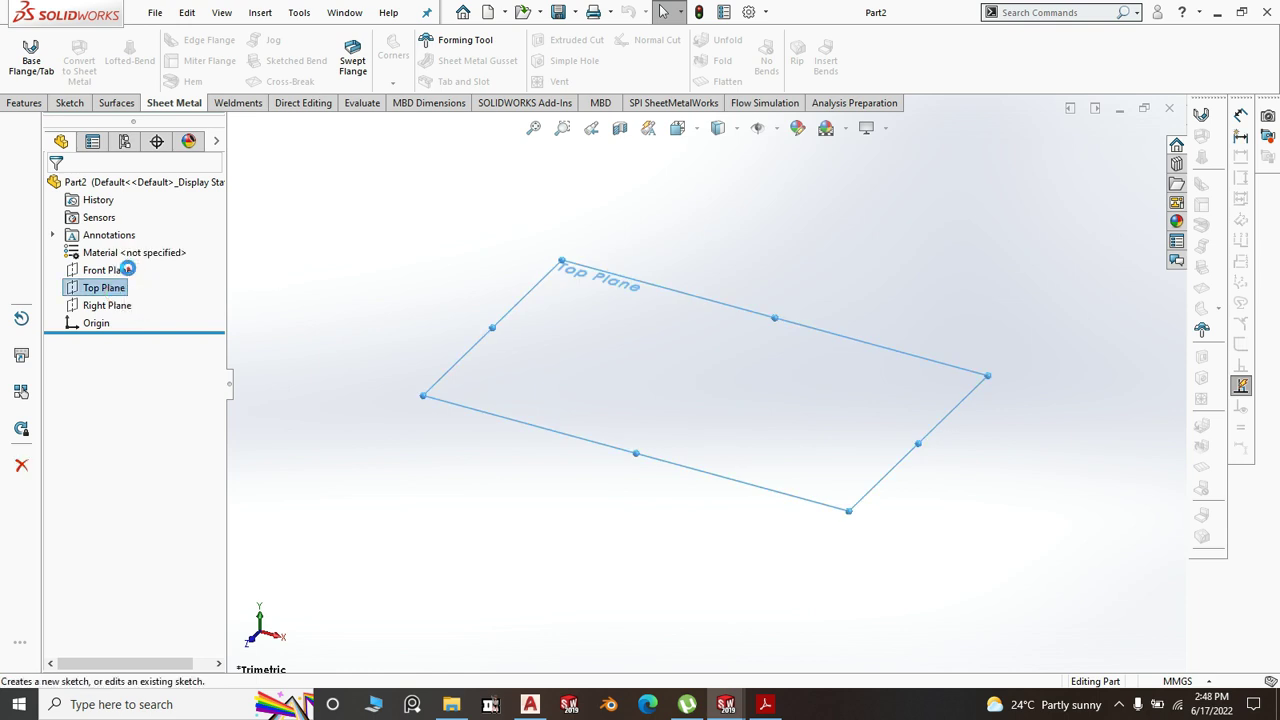
click(119, 62)
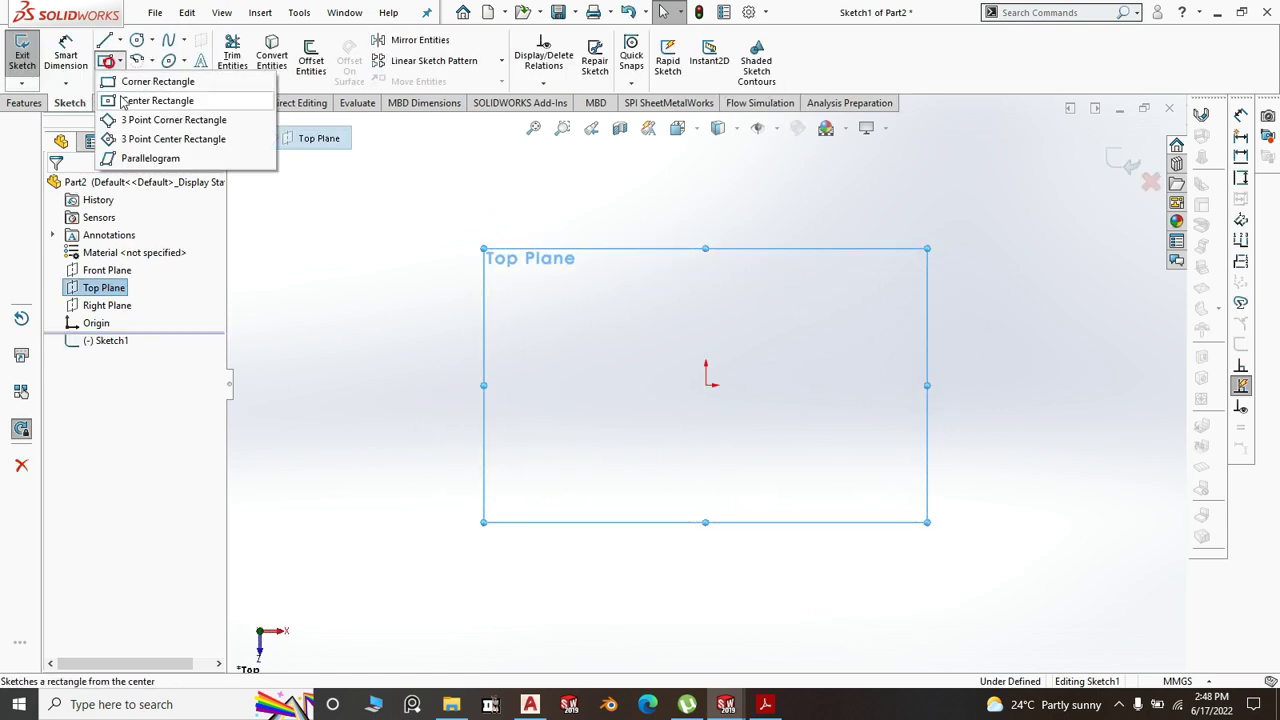
click(126, 104)
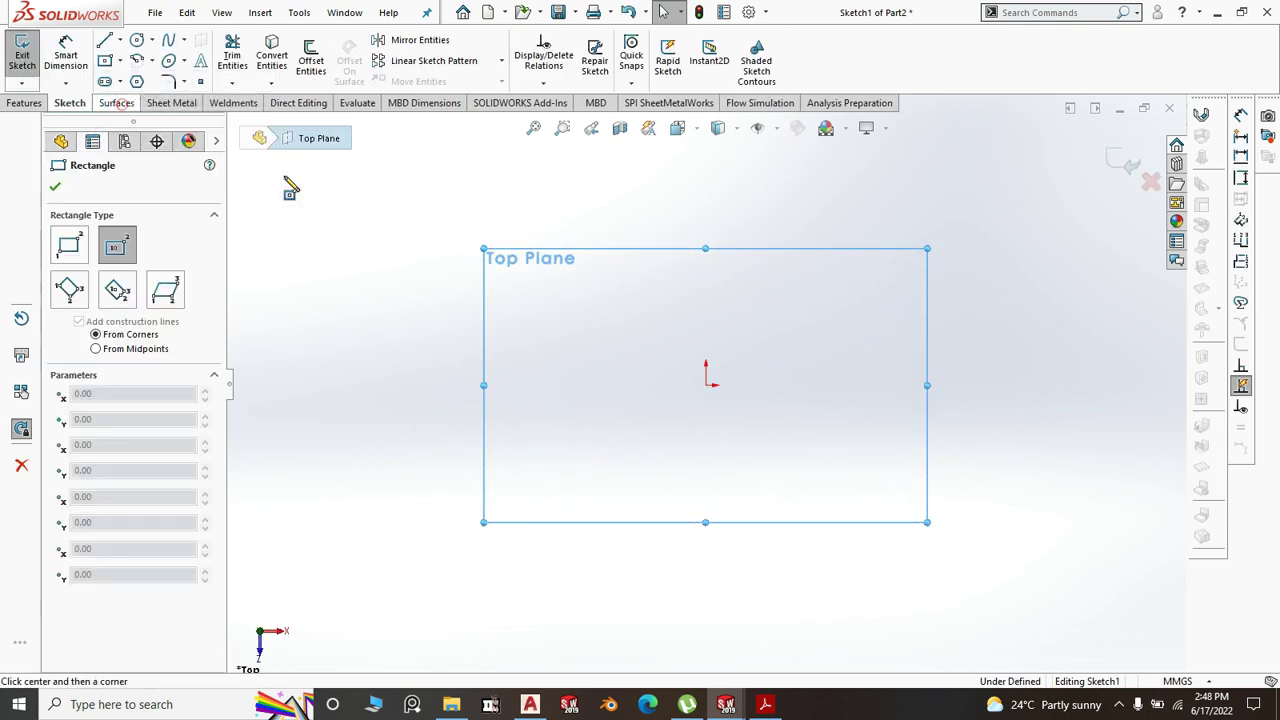
click(706, 385)
click(821, 506)
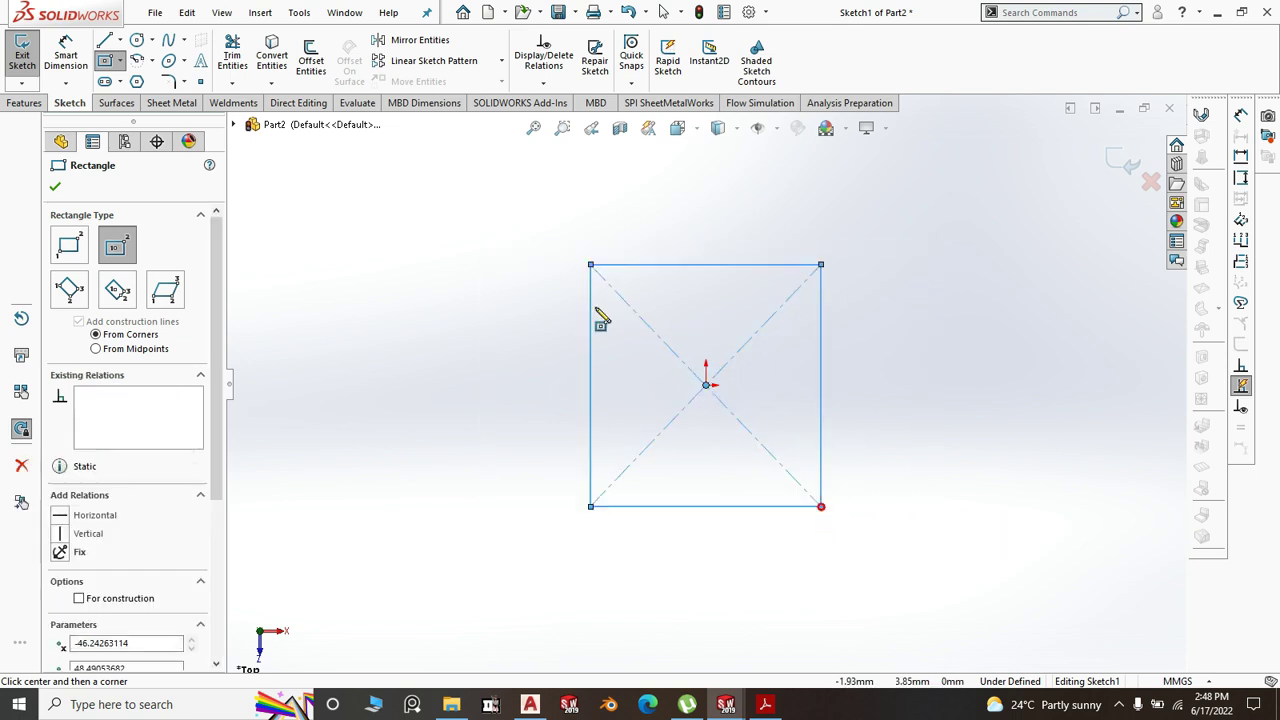
click(65, 58)
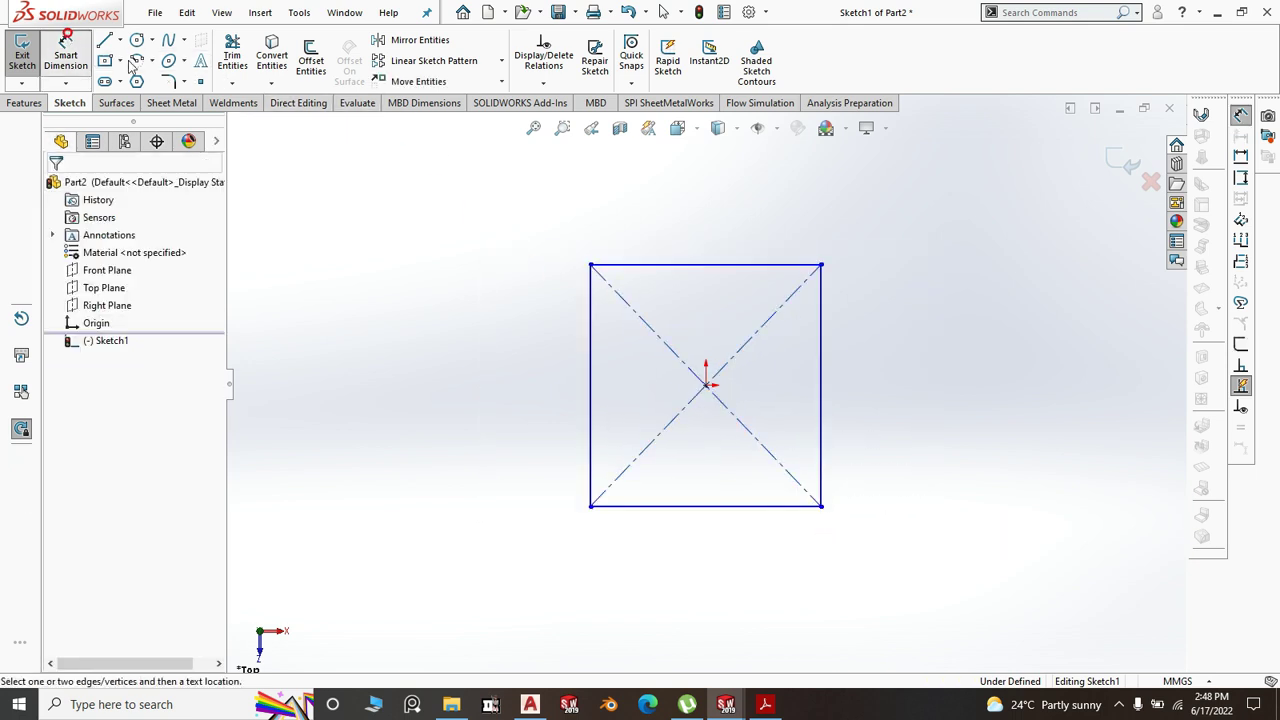
click(591, 390)
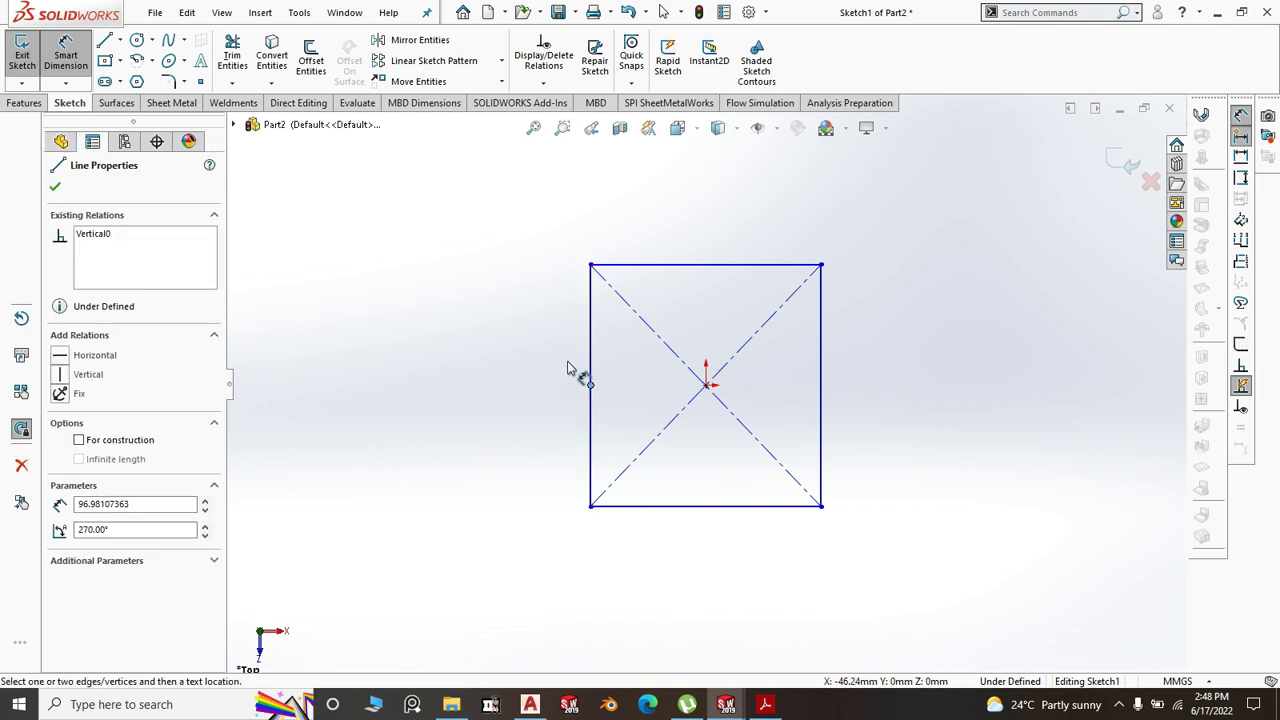
click(590, 385)
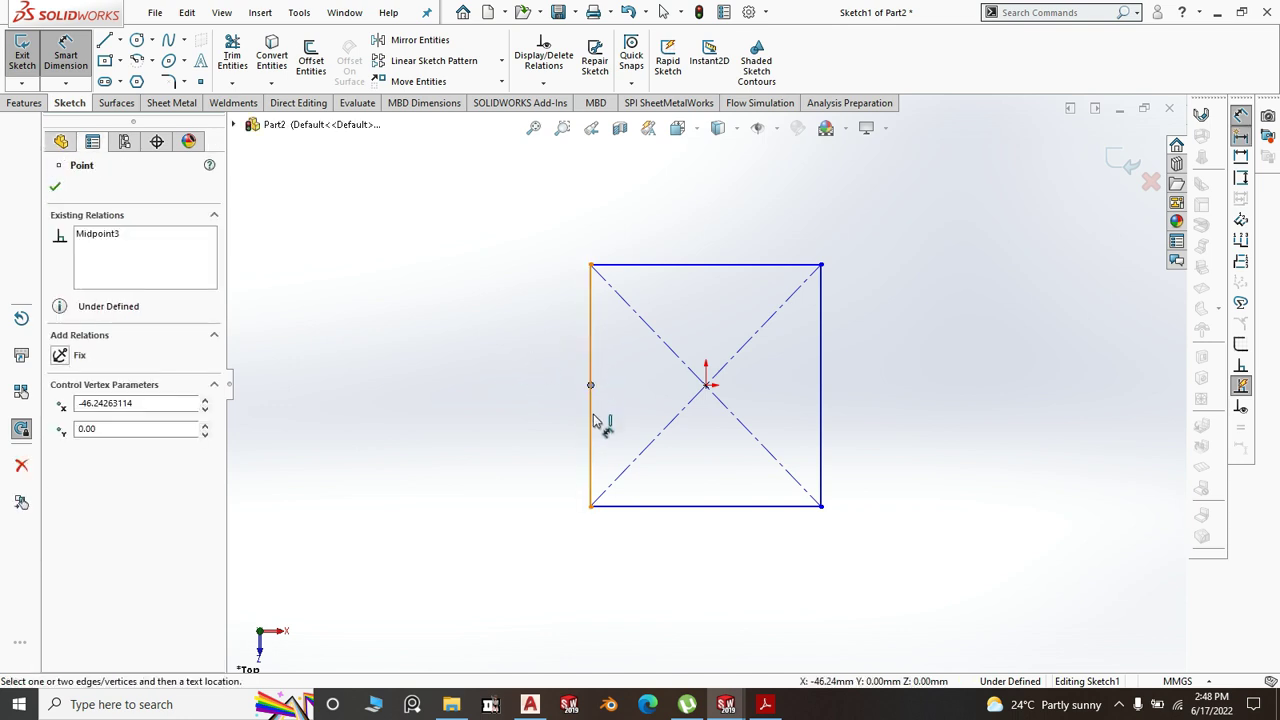
key(Escape)
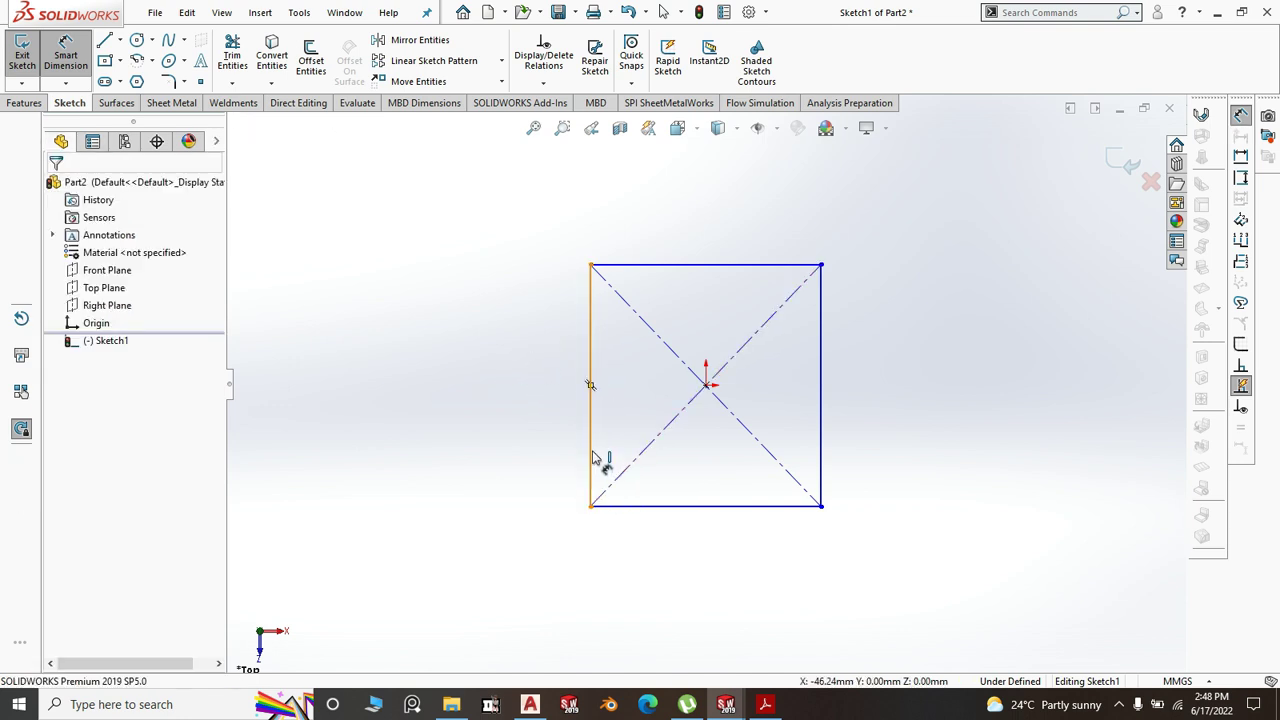
key(Escape)
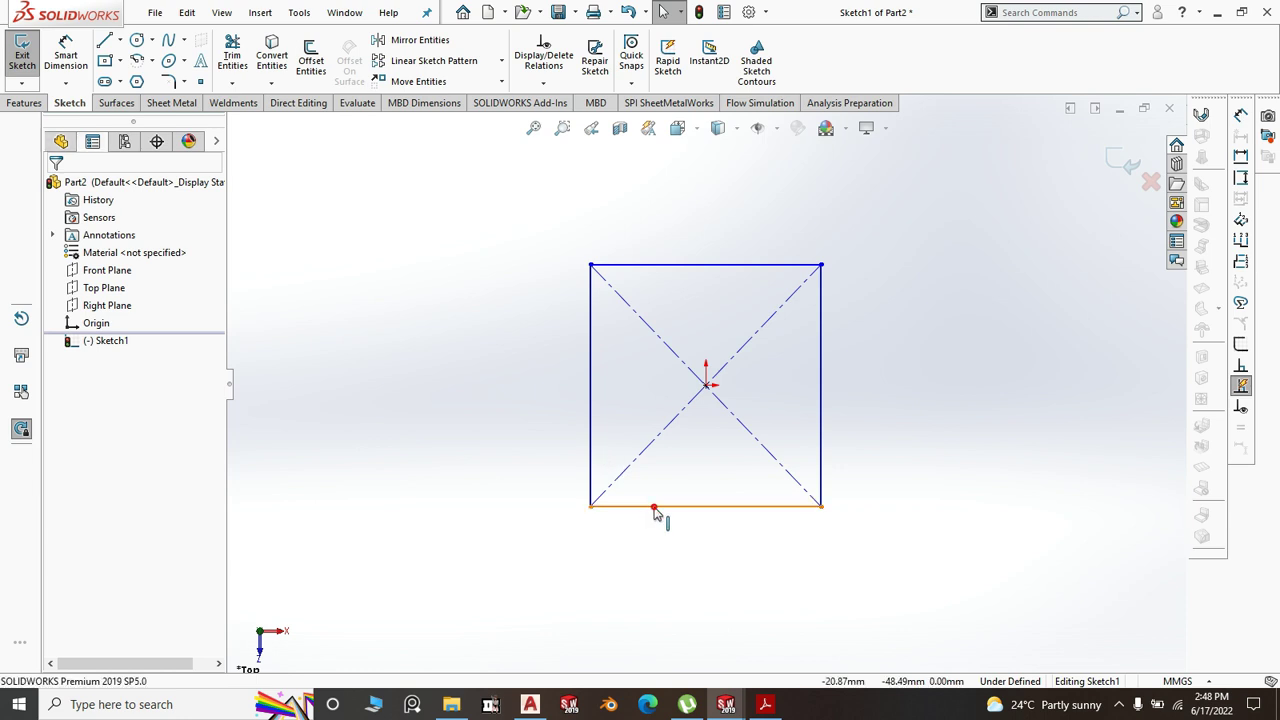
- Add an Equal relation between the rectangle's lower horizontal side and its left vertical side
click(655, 507)
ctrl+click(591, 428)
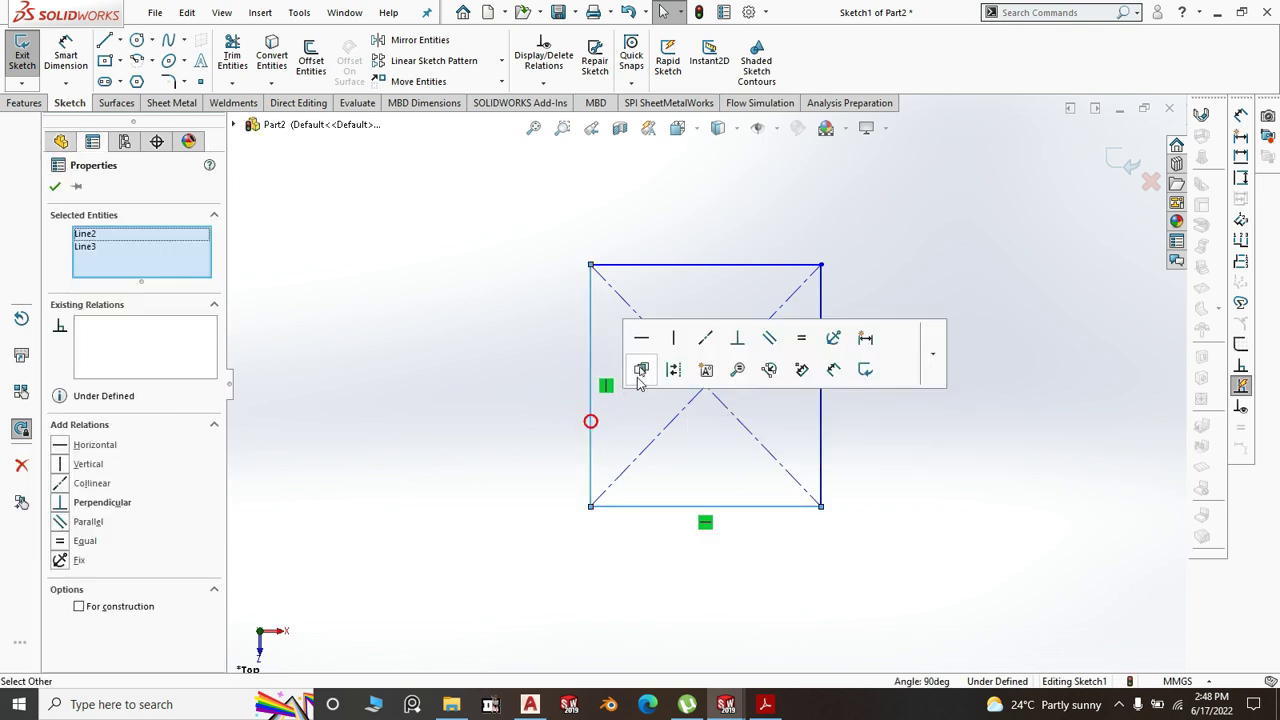
click(798, 340)
- Dimension the left side of the square to 40 mm
click(65, 55)
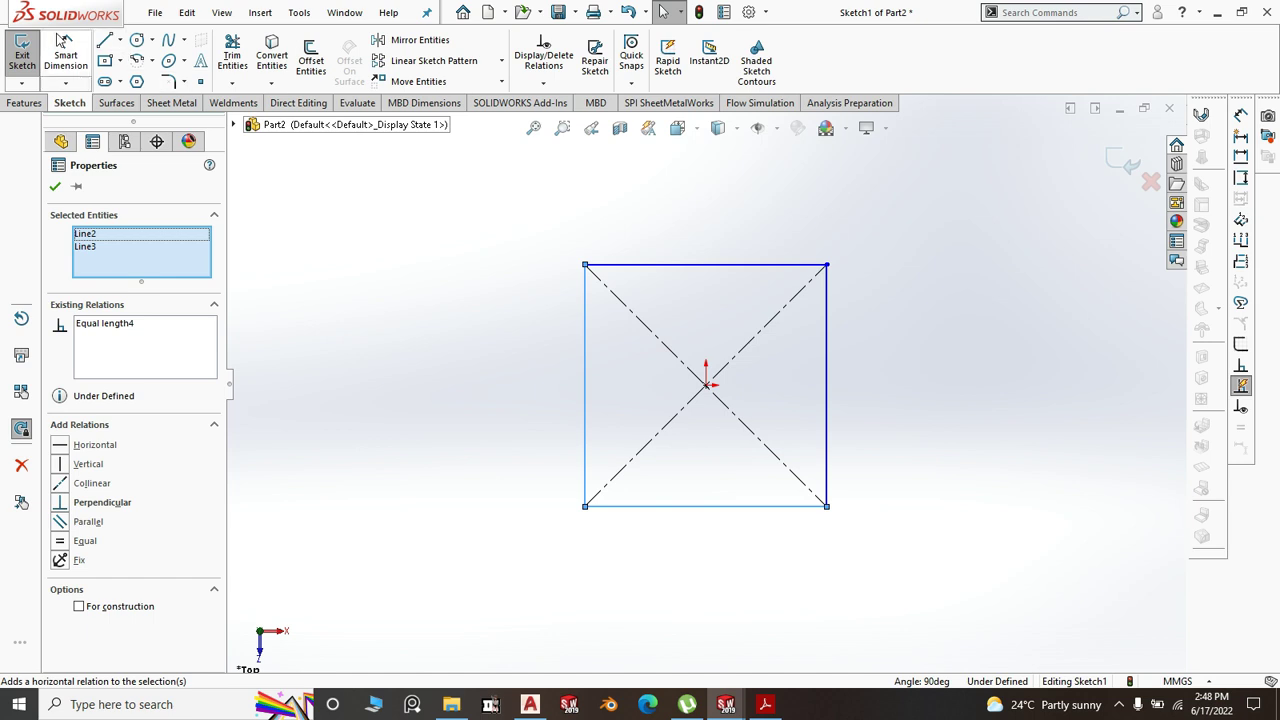
click(586, 360)
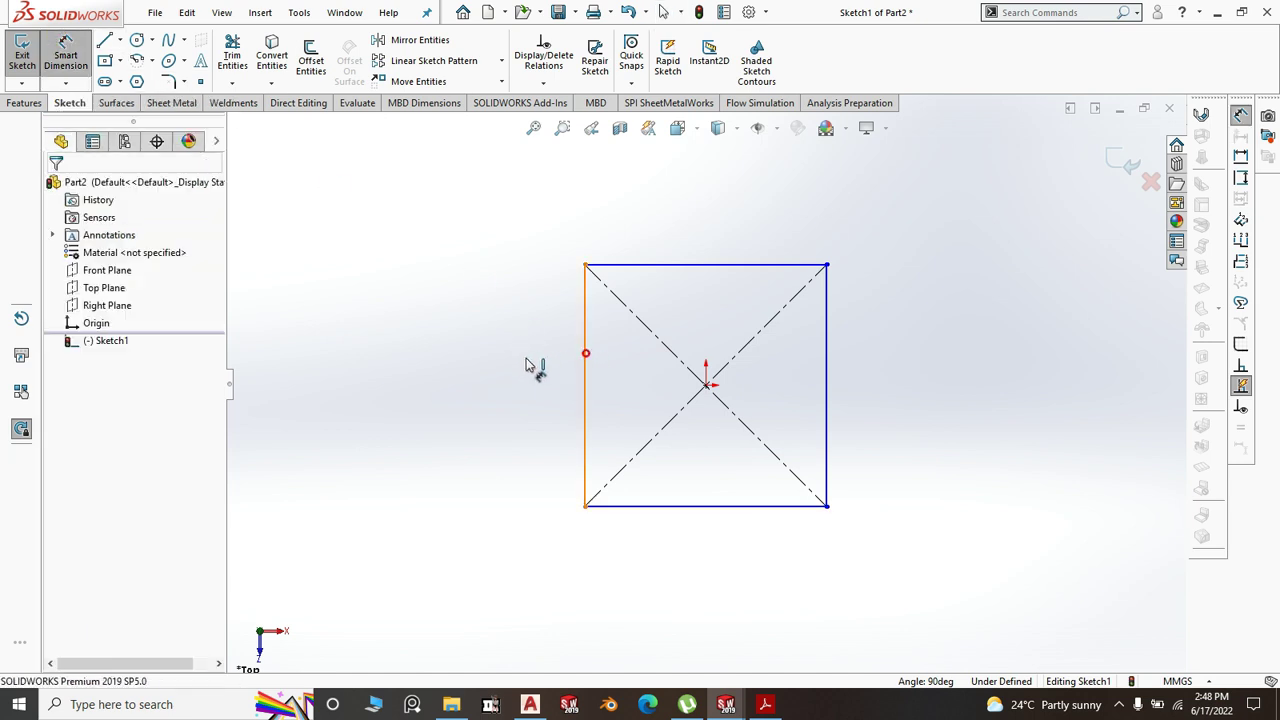
click(490, 382)
text(40)
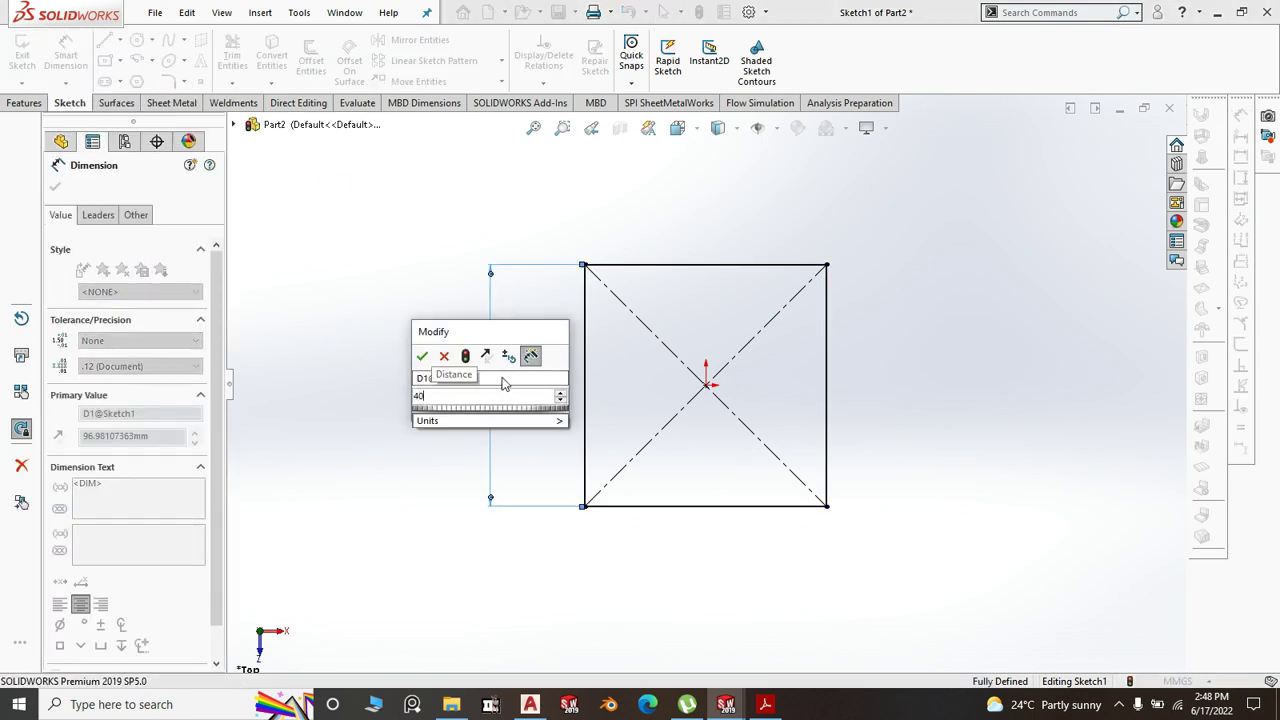
click(423, 357)
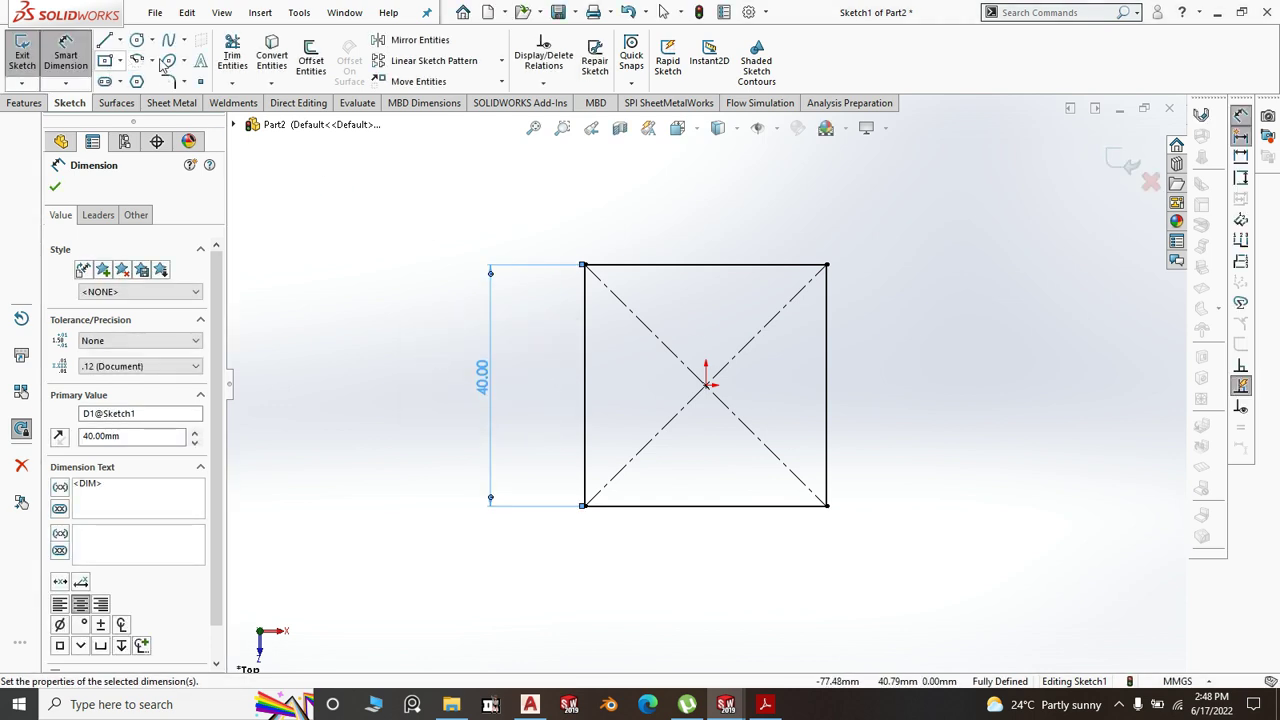
- Offset the whole square inward by 1.5 mm to form the tube's wall thickness
click(310, 60)
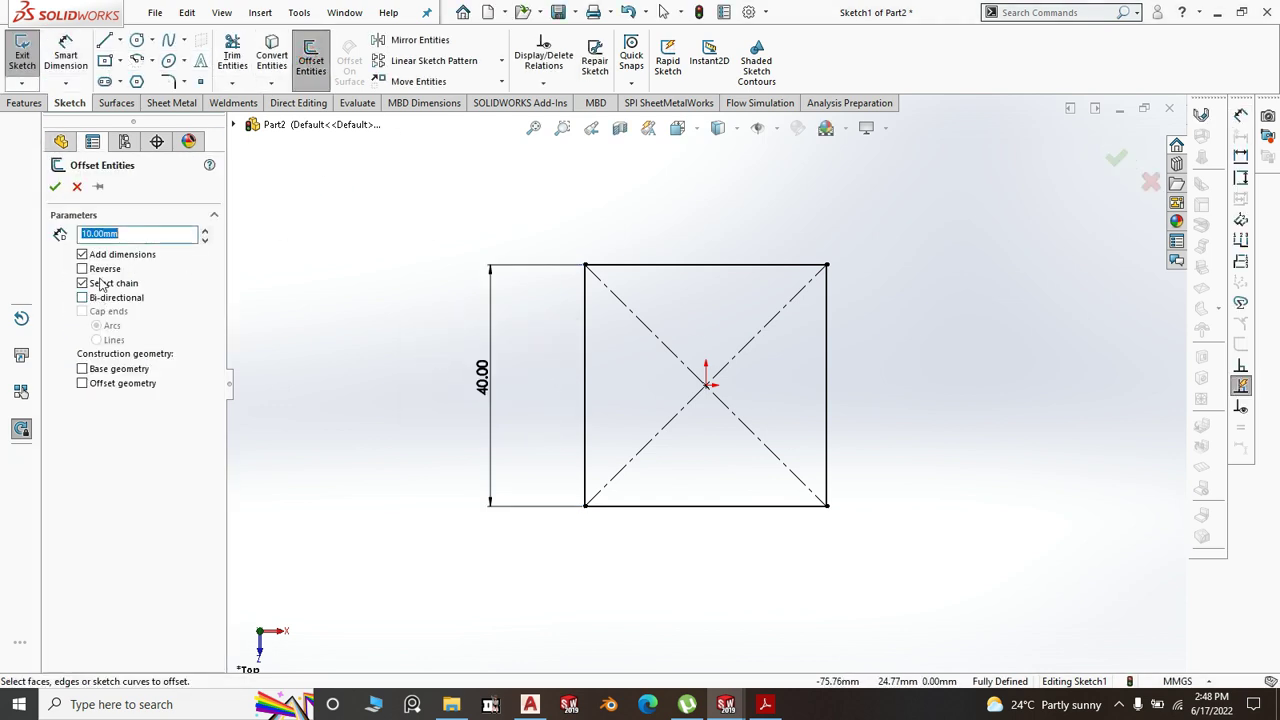
text(1)
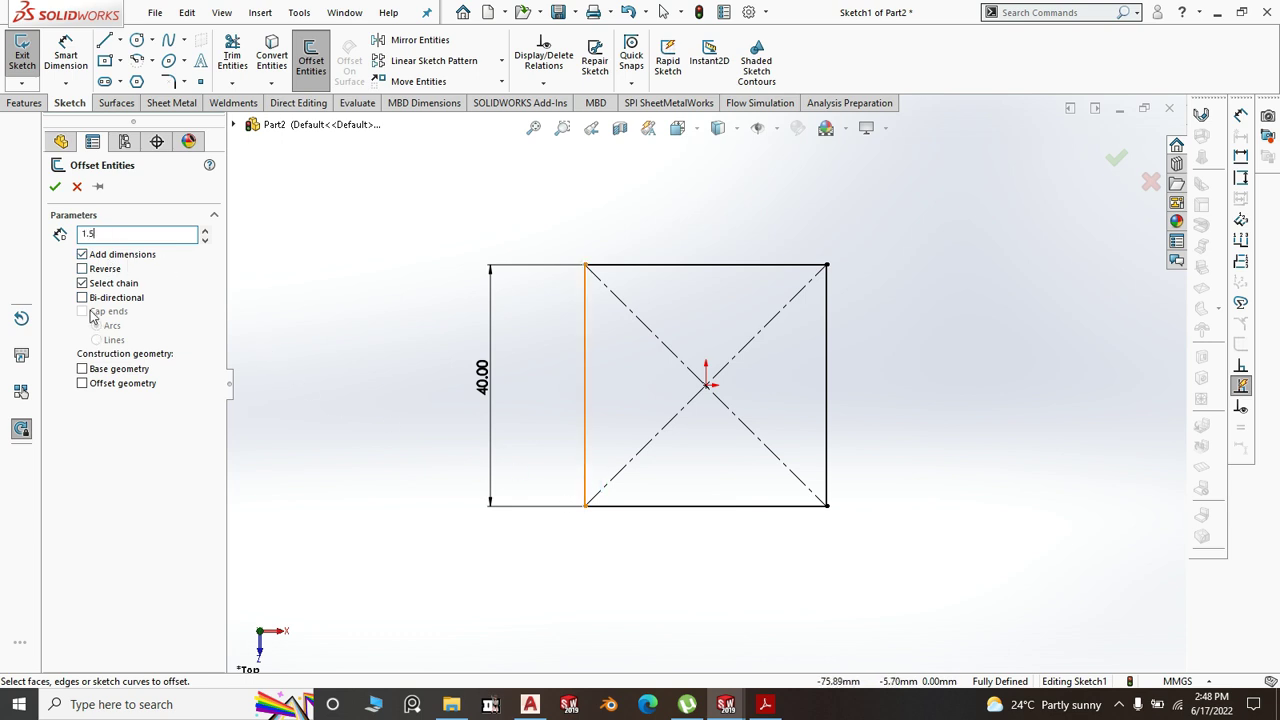
text(.5)
click(586, 463)
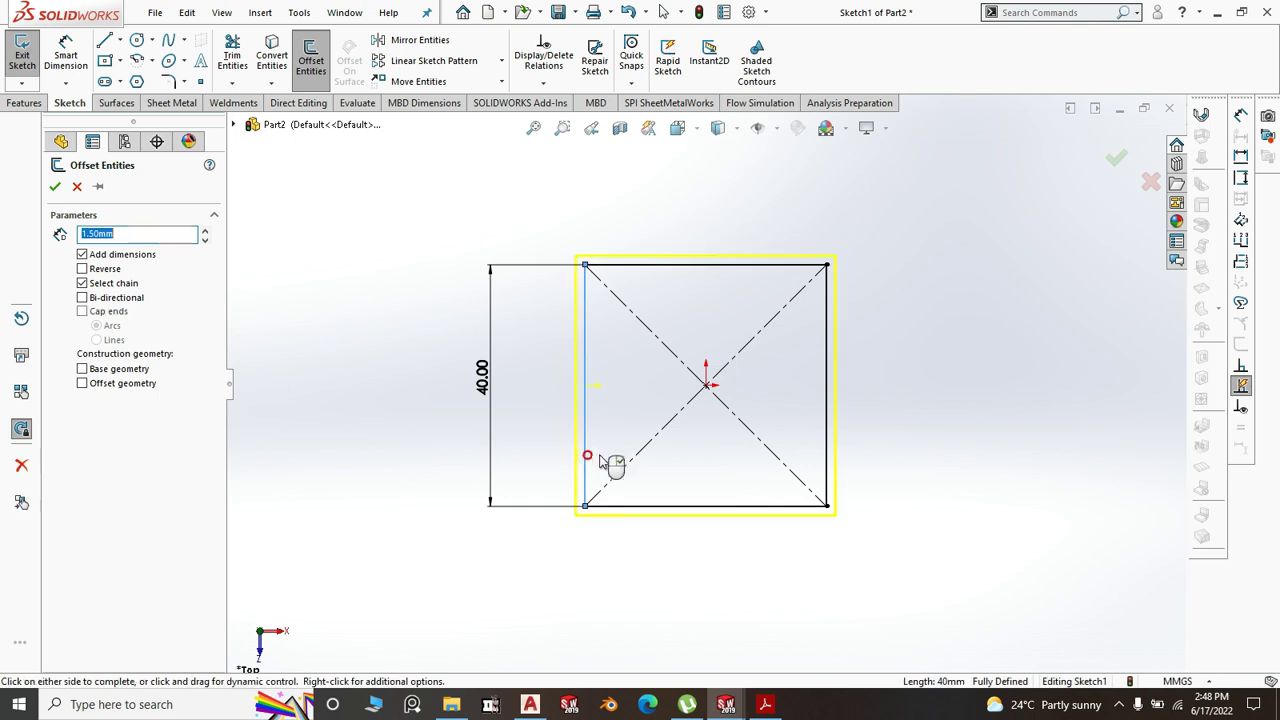
click(82, 269)
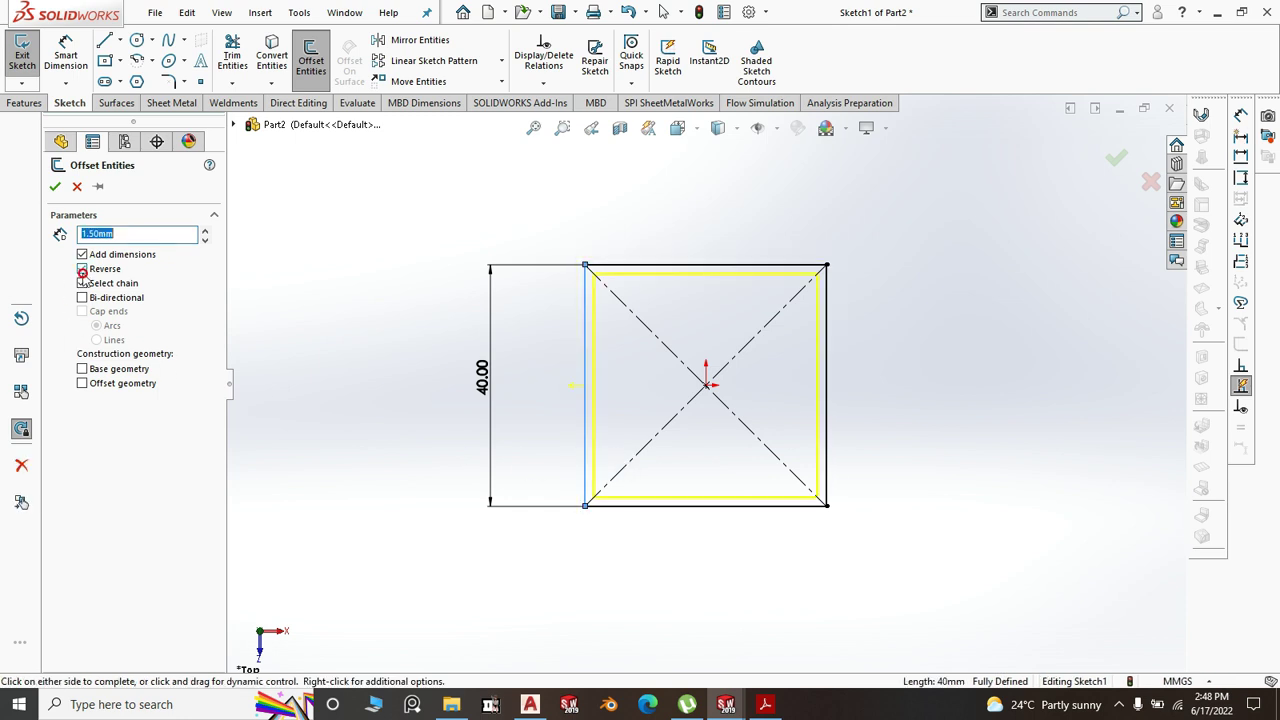
click(55, 186)
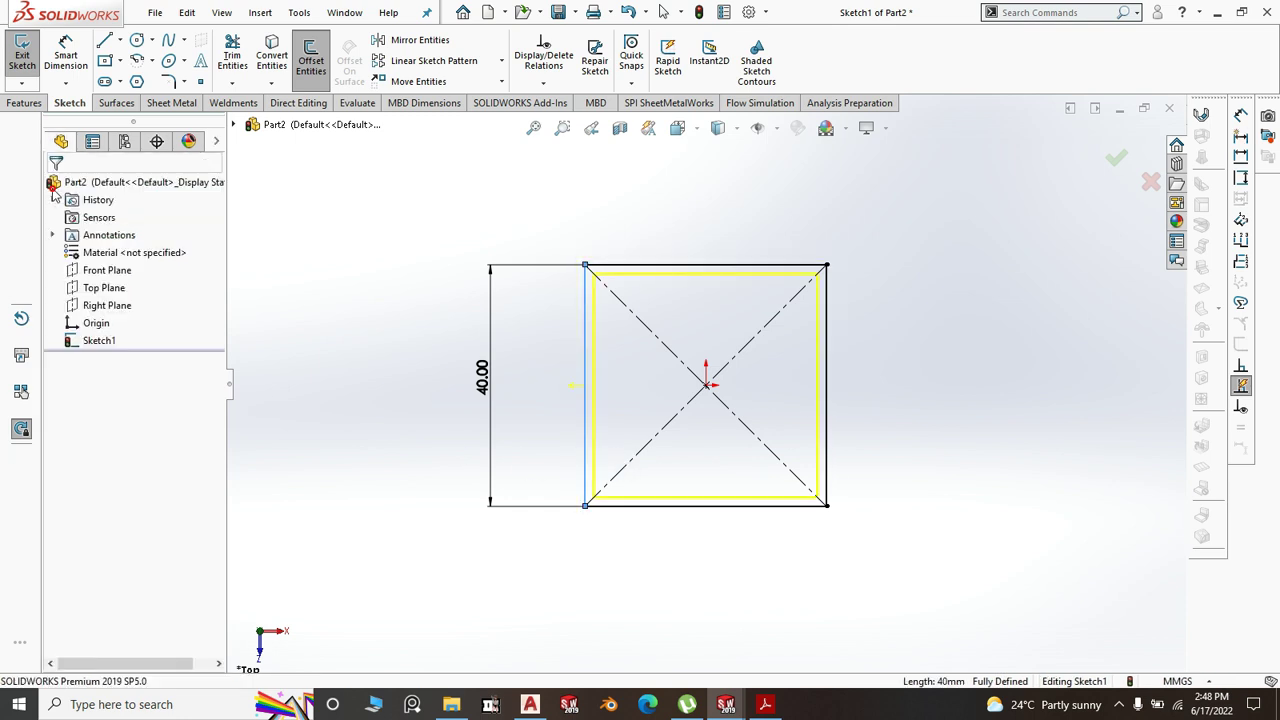
- Extrude the hollow square profile as a boss with the Mid Plane end condition and a depth of 830 mm
click(24, 103)
click(33, 52)
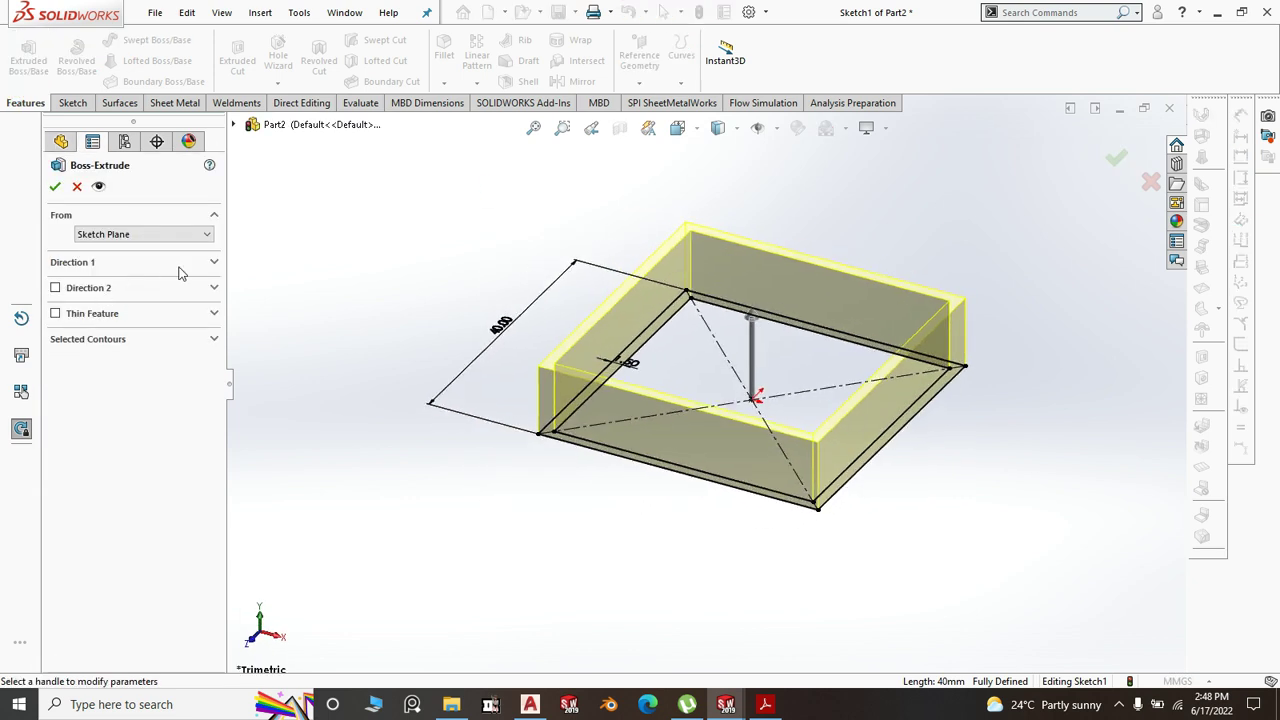
click(204, 266)
click(205, 283)
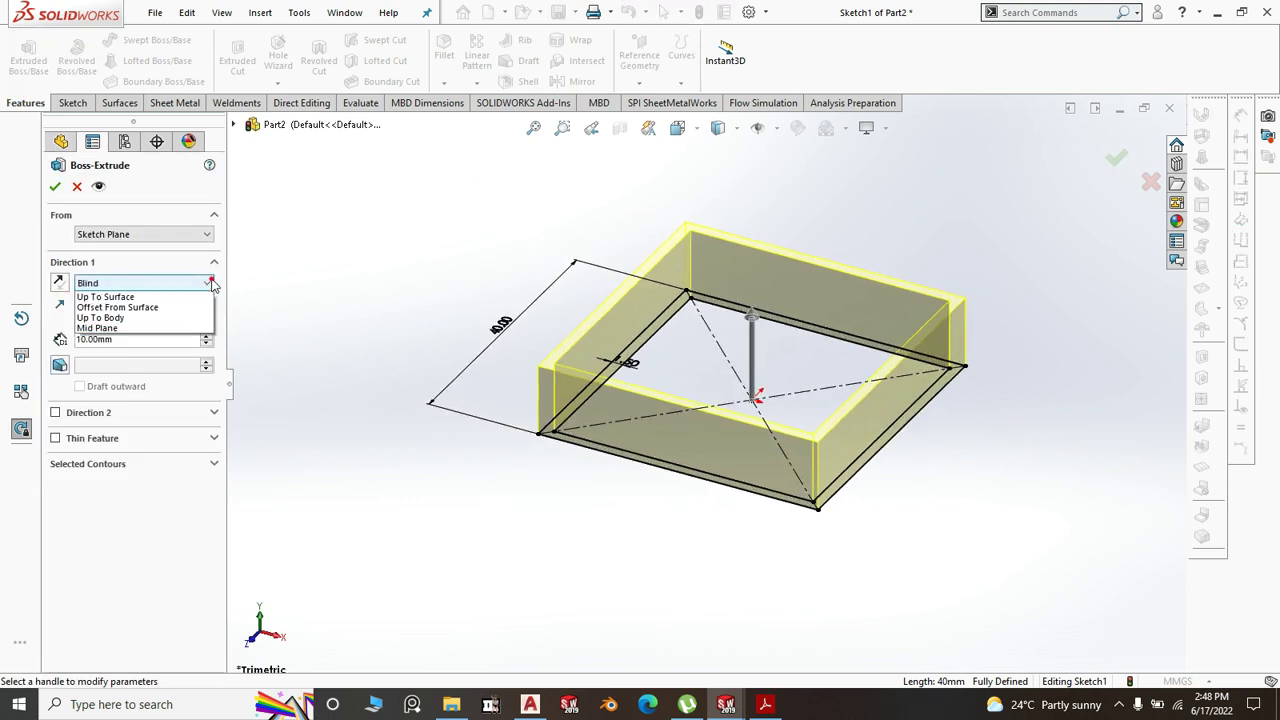
click(104, 343)
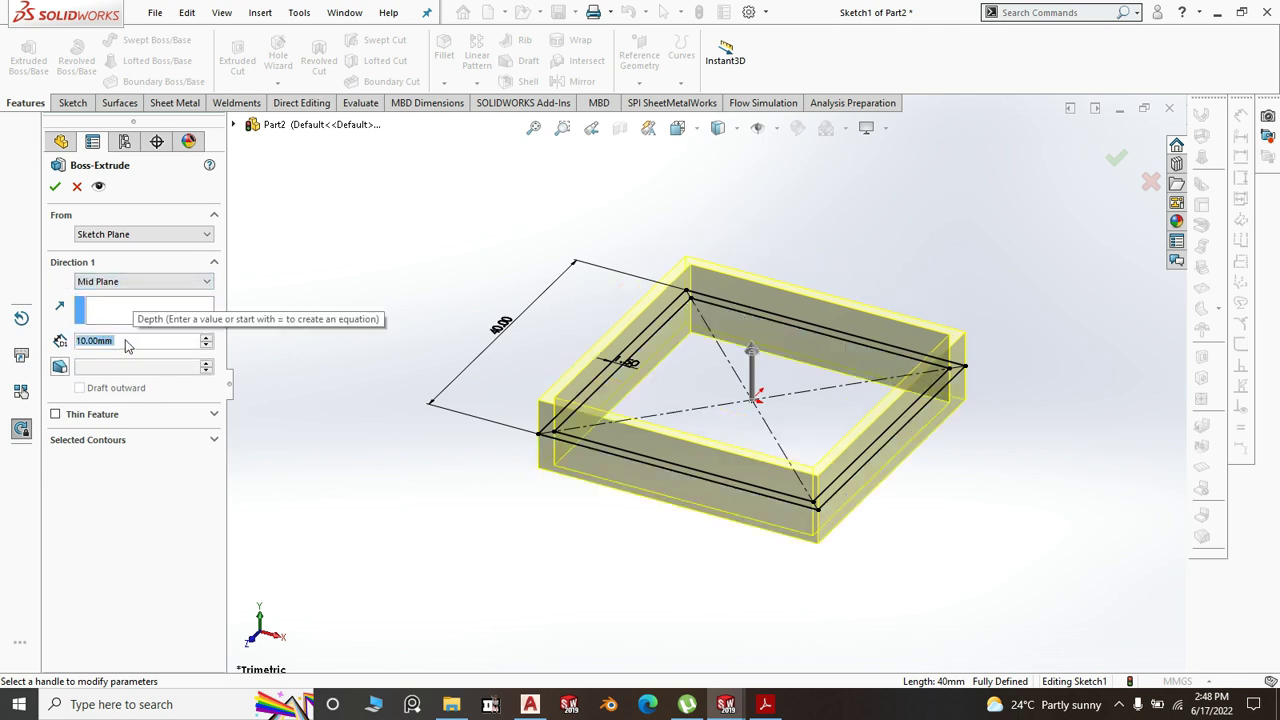
text(3)
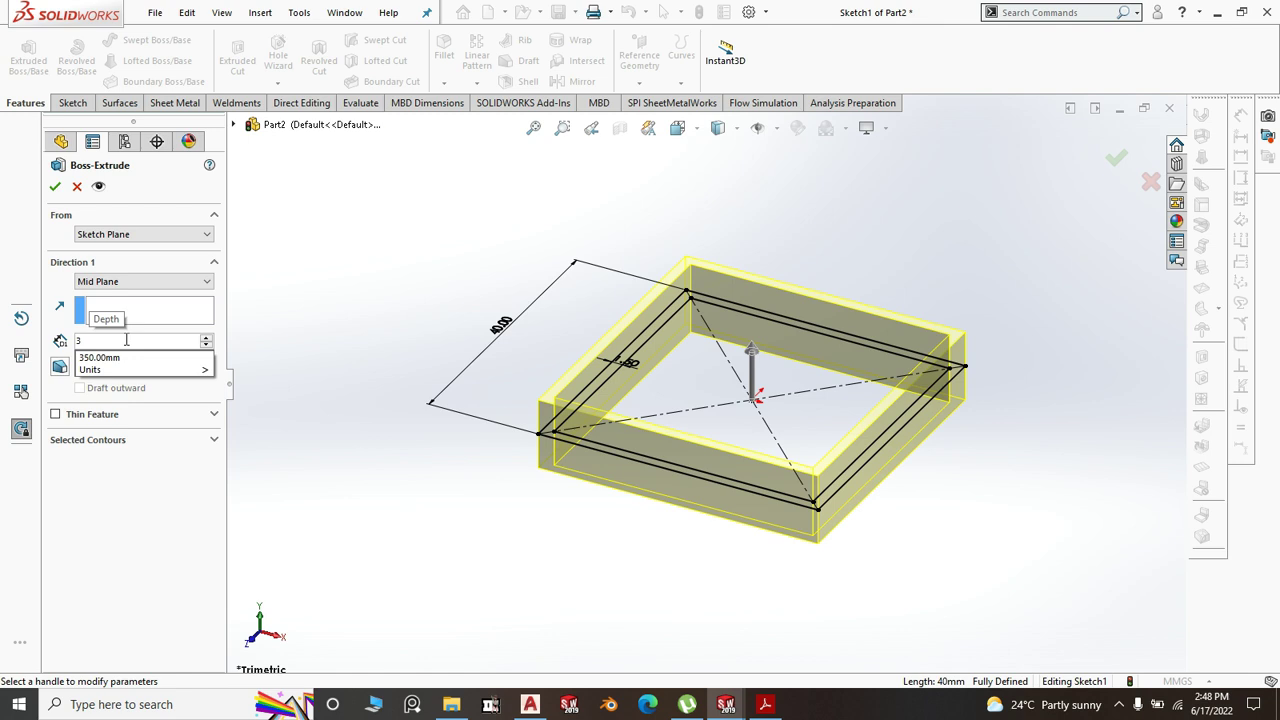
key(BackSpace)
text(830)
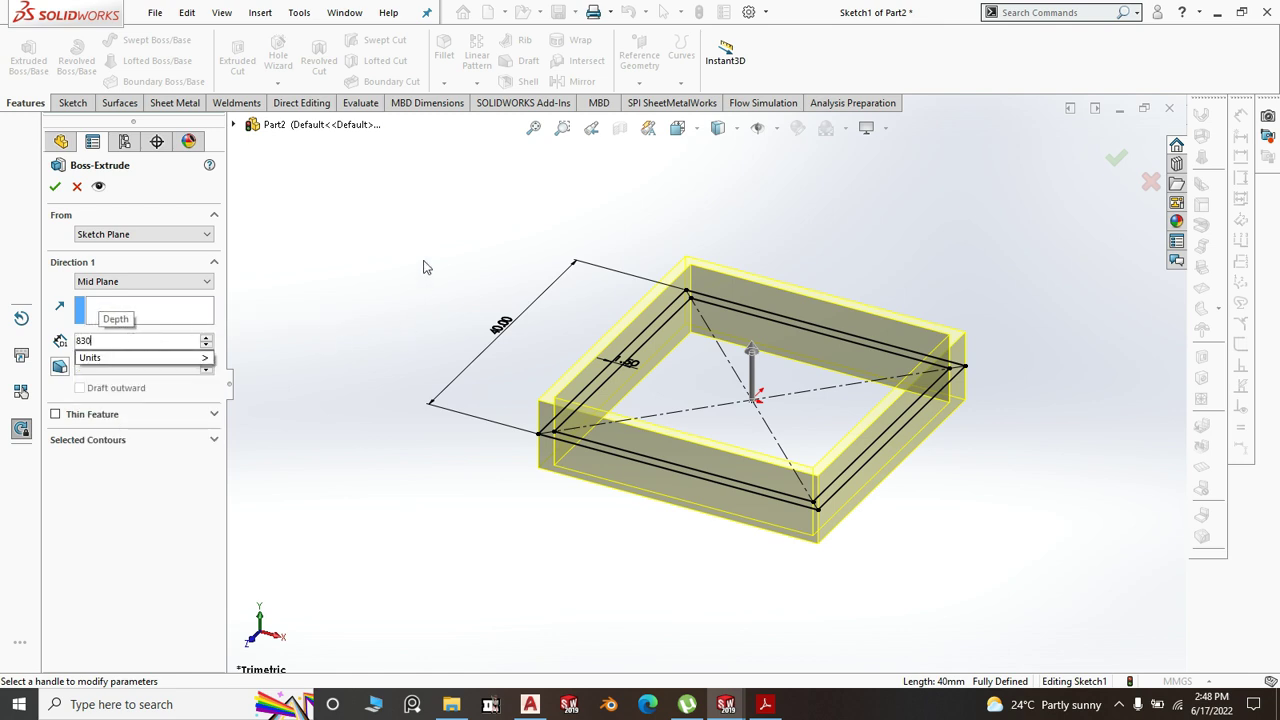
key(Return)
click(55, 186)
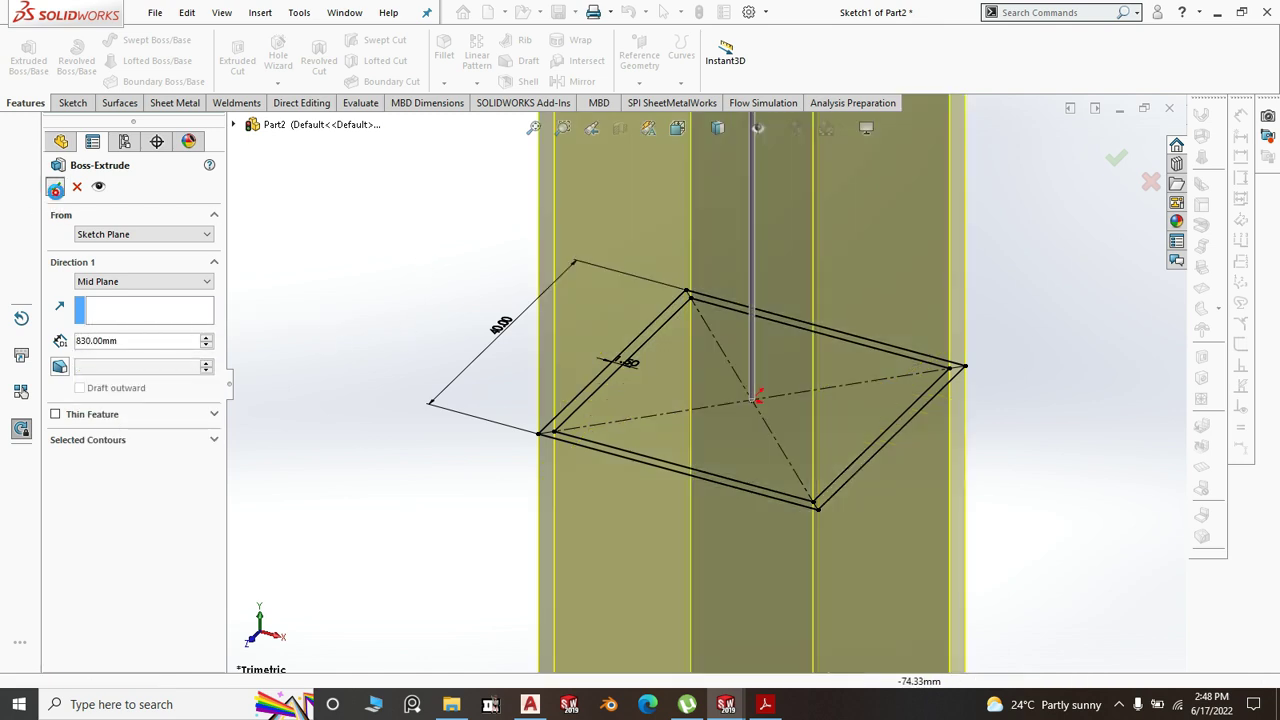
key(f)
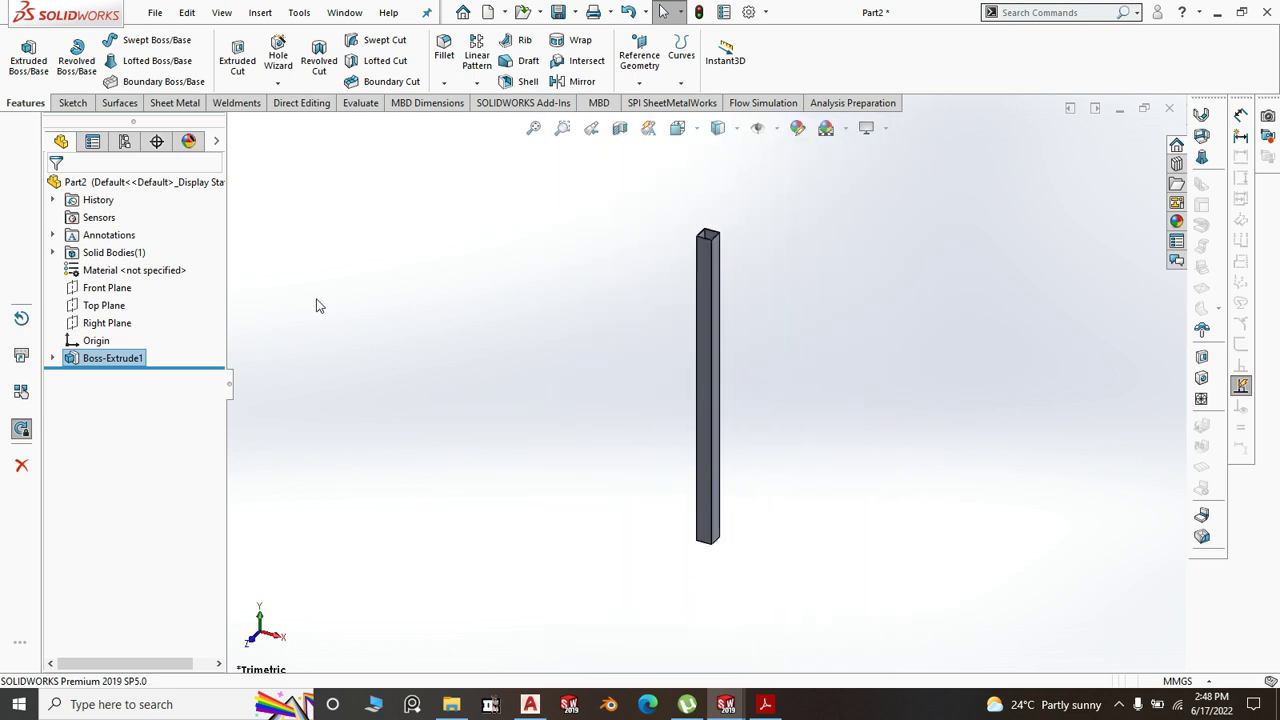
- Save the leg part as "2. DW RT Legs" in the Run Out Table folder
click(575, 12)
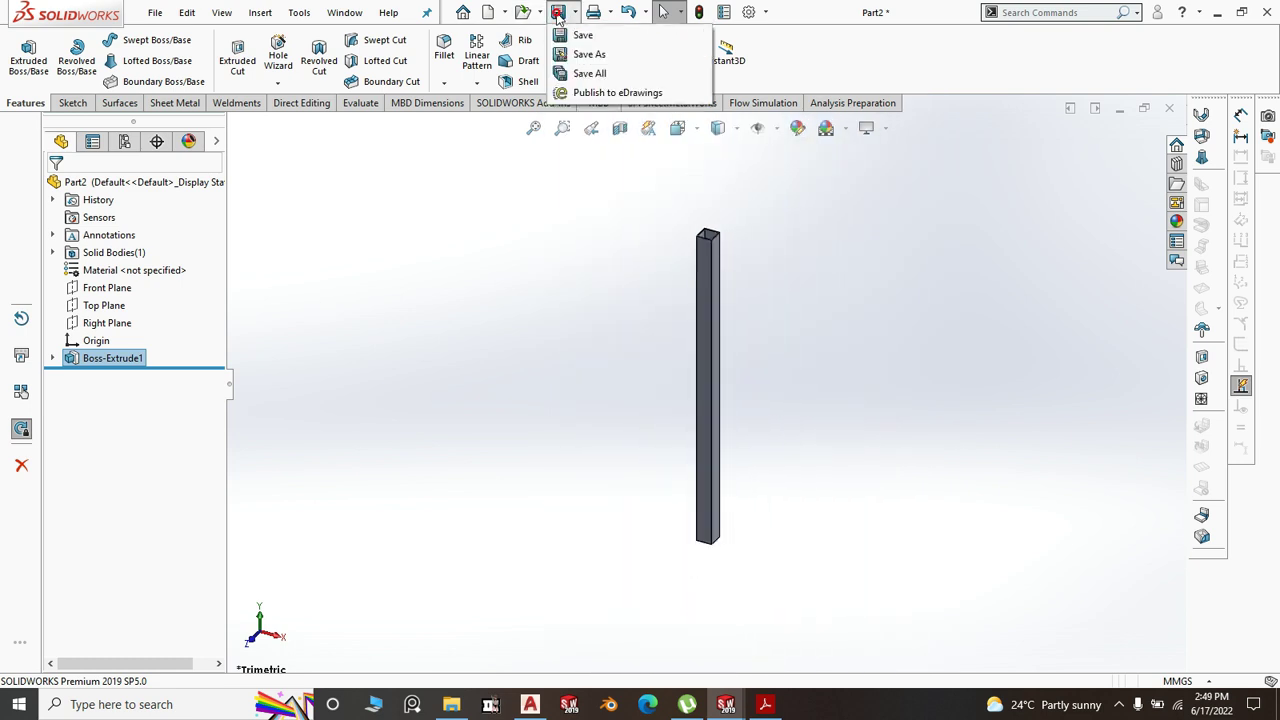
click(588, 51)
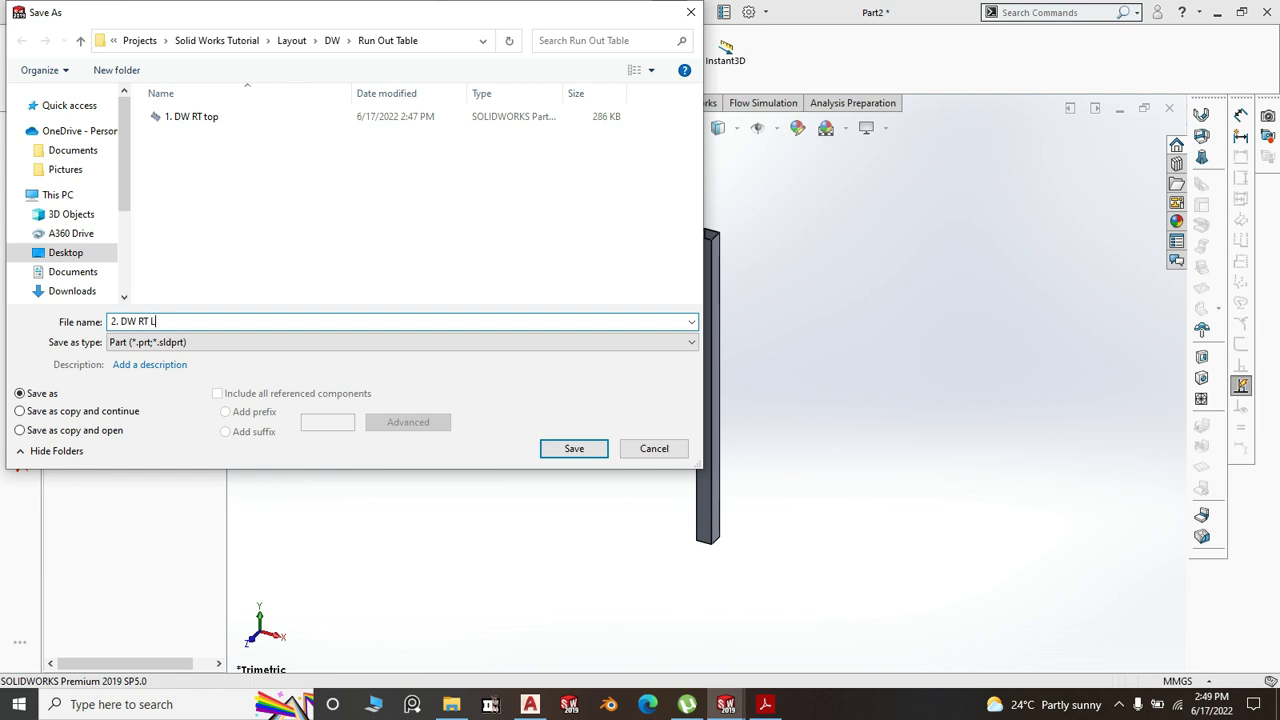
click(588, 450)
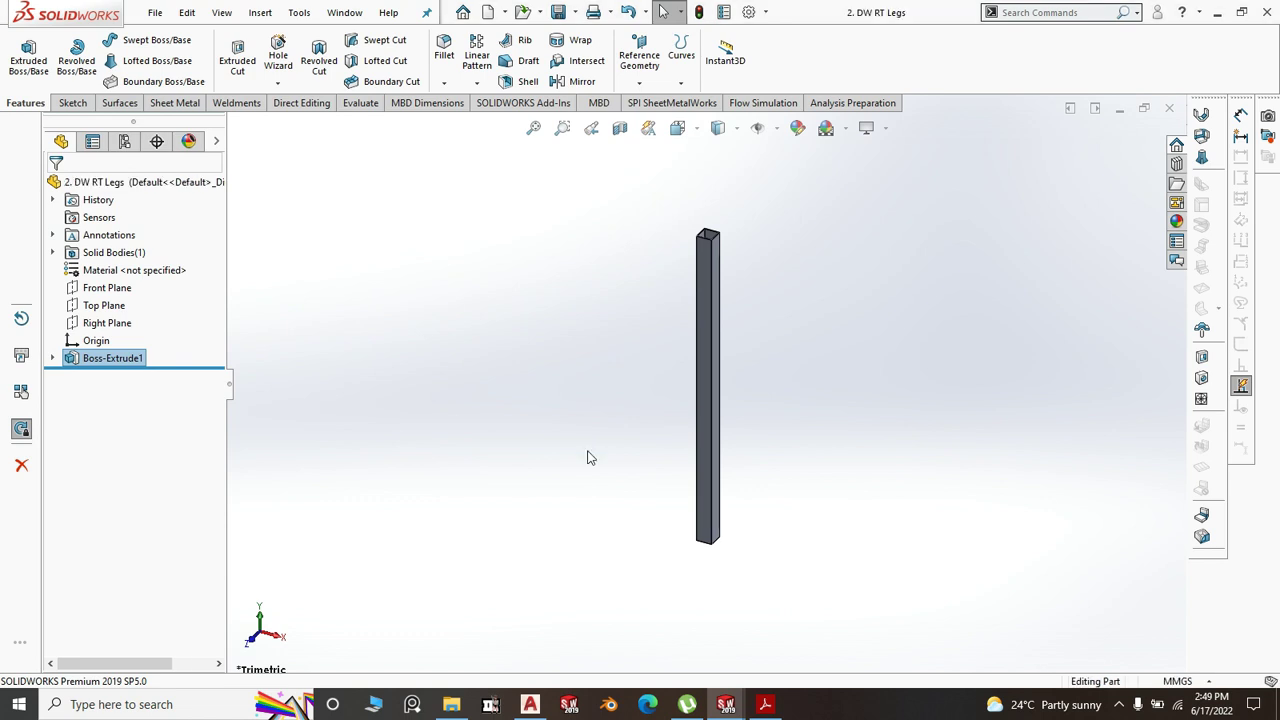
- Create a new document from the Assembly template
scroll(711, 480, up, 10)
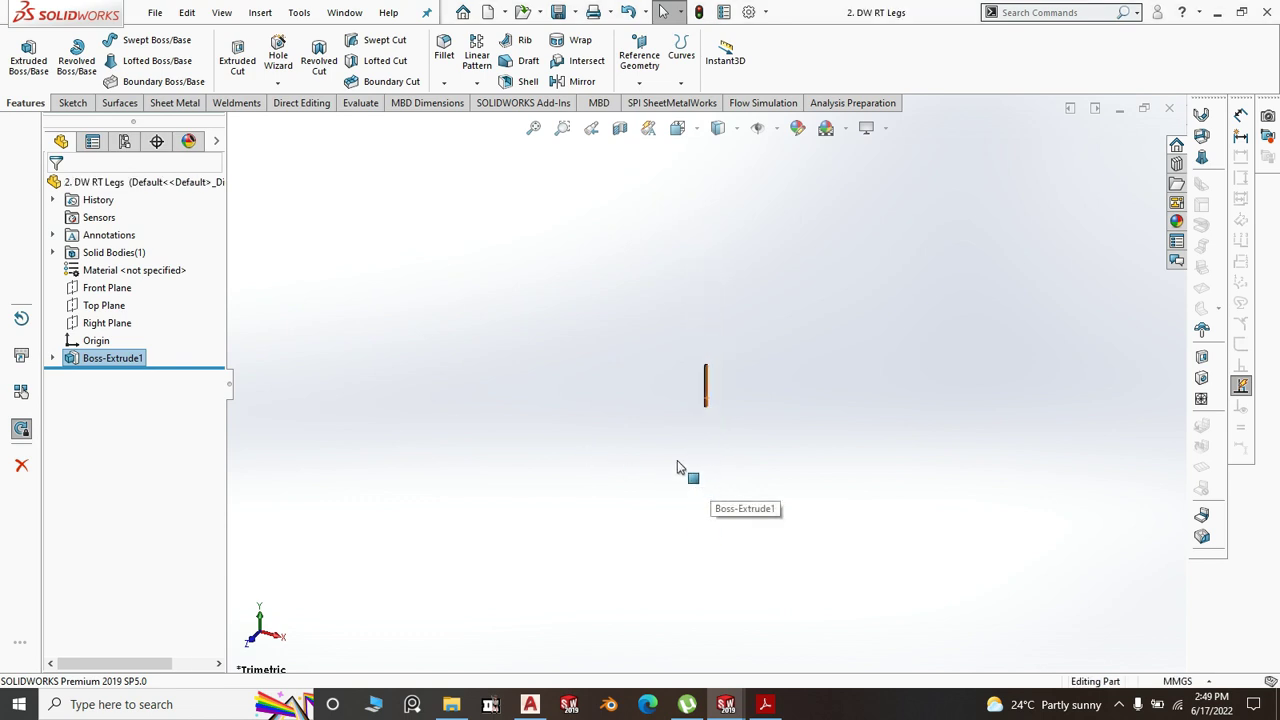
click(155, 12)
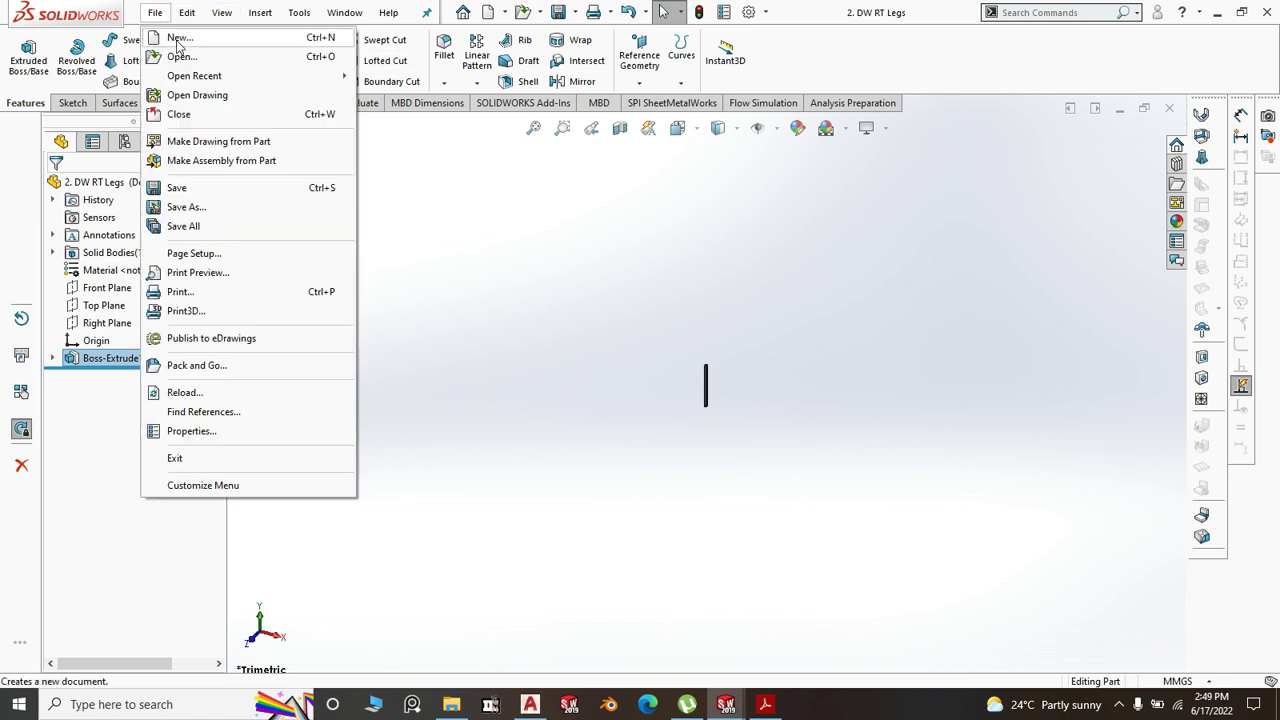
click(180, 40)
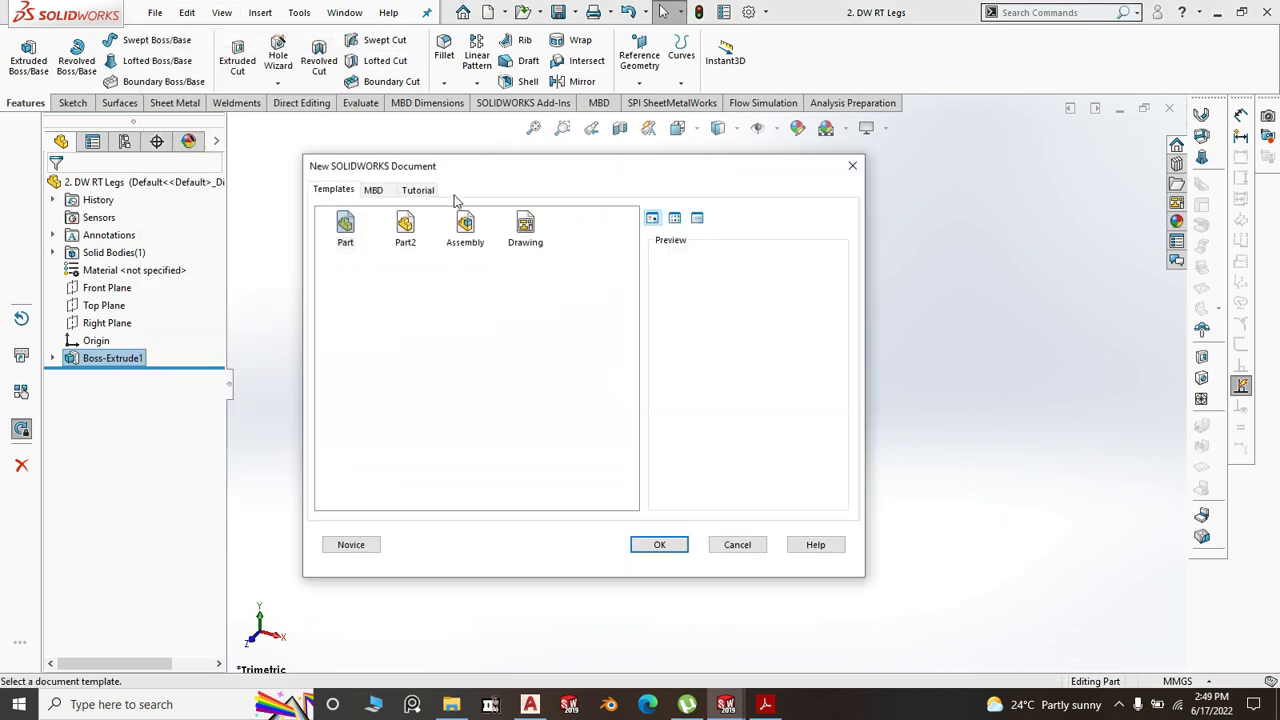
click(463, 232)
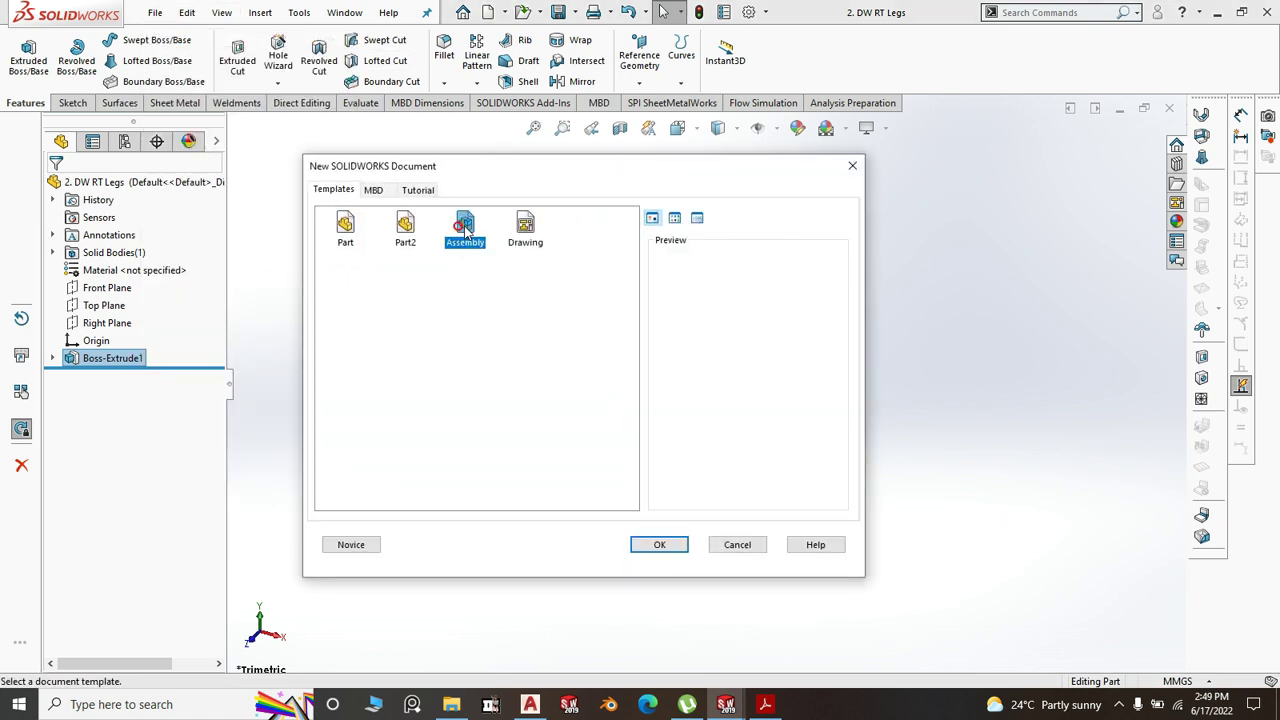
click(652, 546)
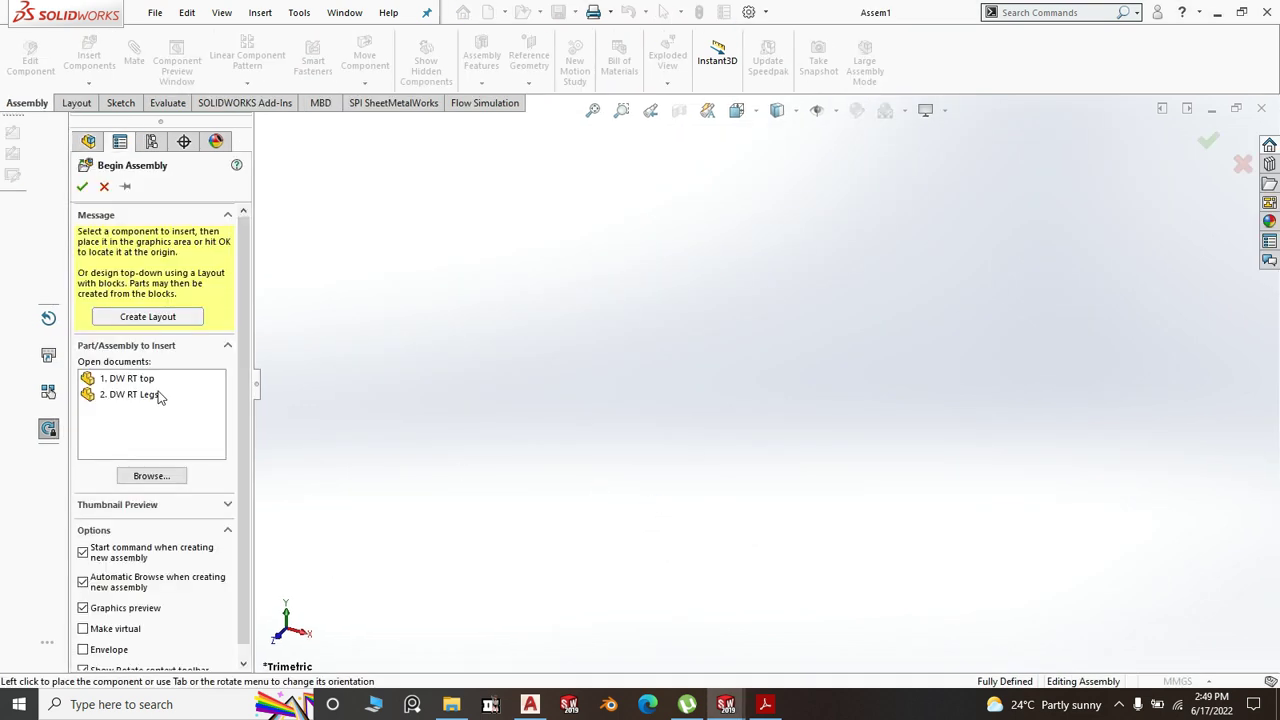
- Insert the open parts "1. DW RT top" and "2. DW RT Legs" into the assembly, placing the leg below the table top
click(155, 382)
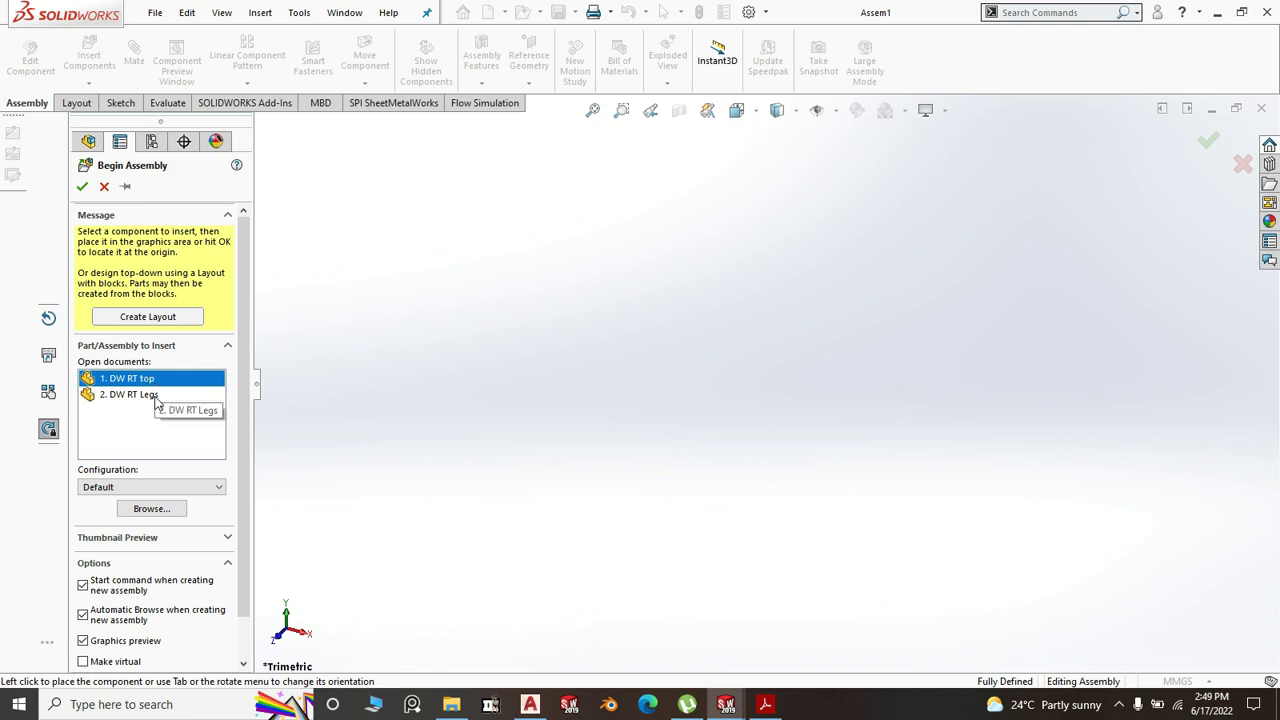
ctrl+click(155, 395)
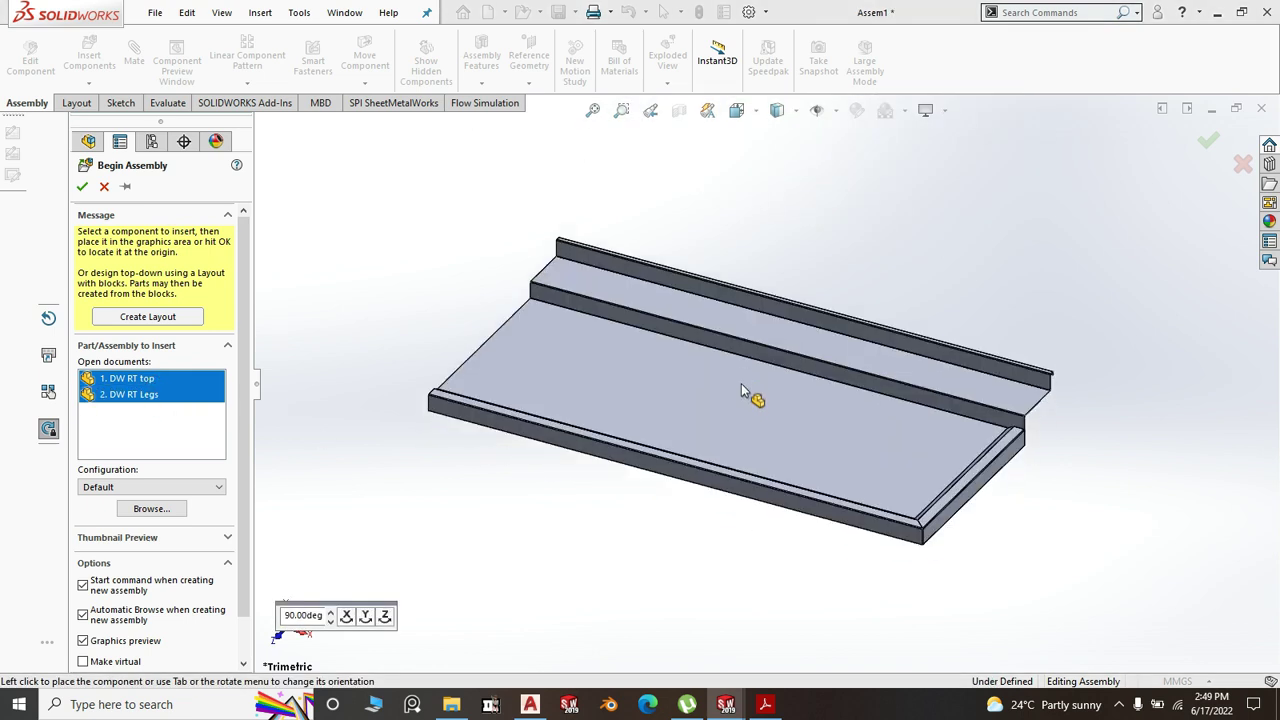
click(749, 391)
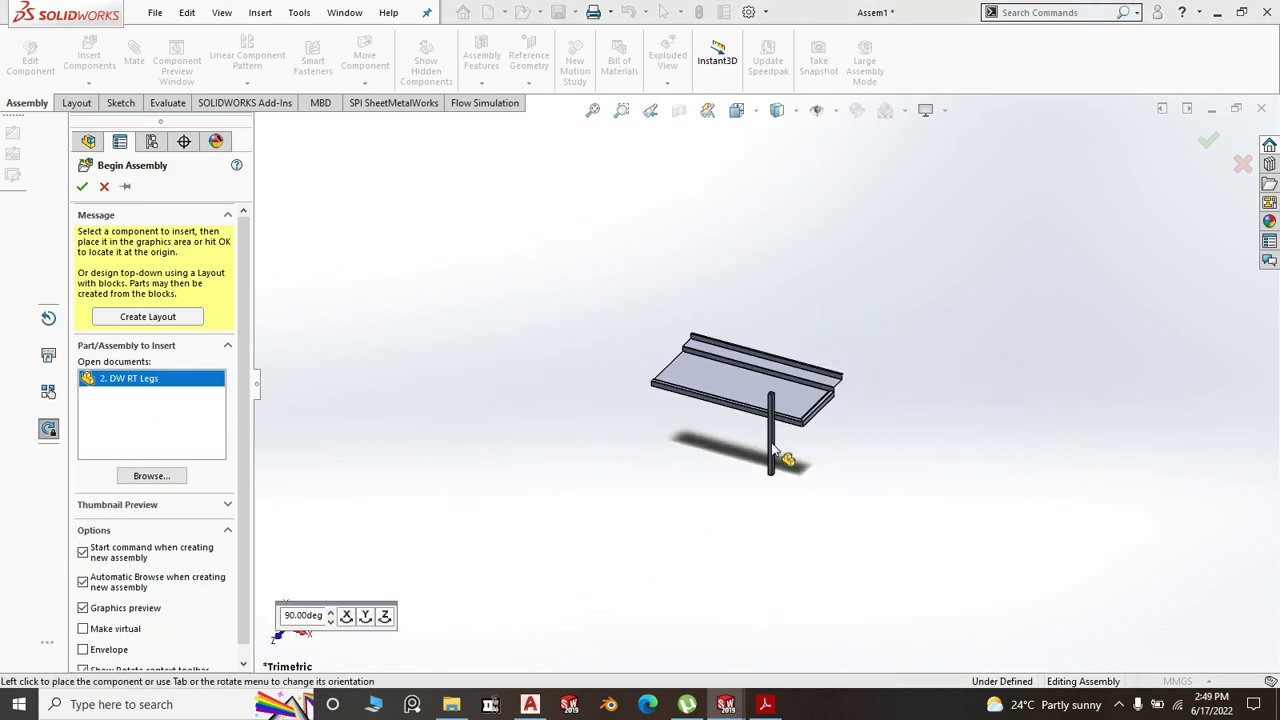
click(752, 478)
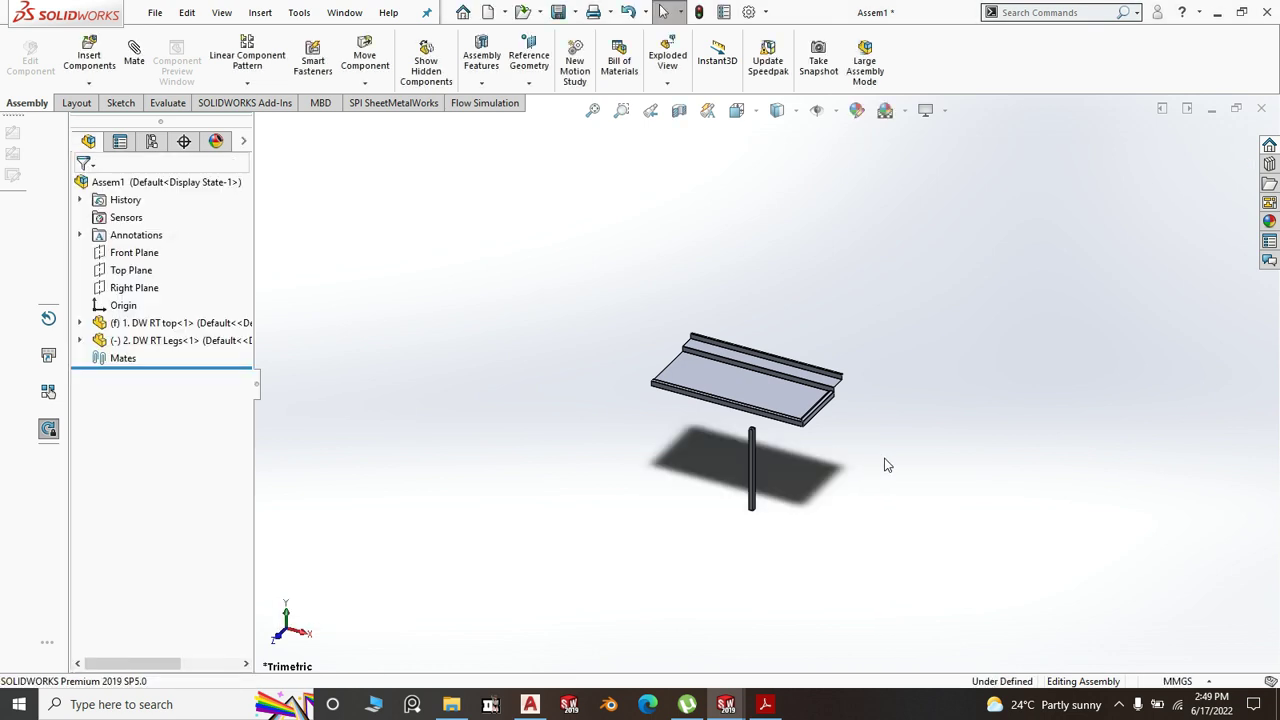
key(space)
click(874, 463)
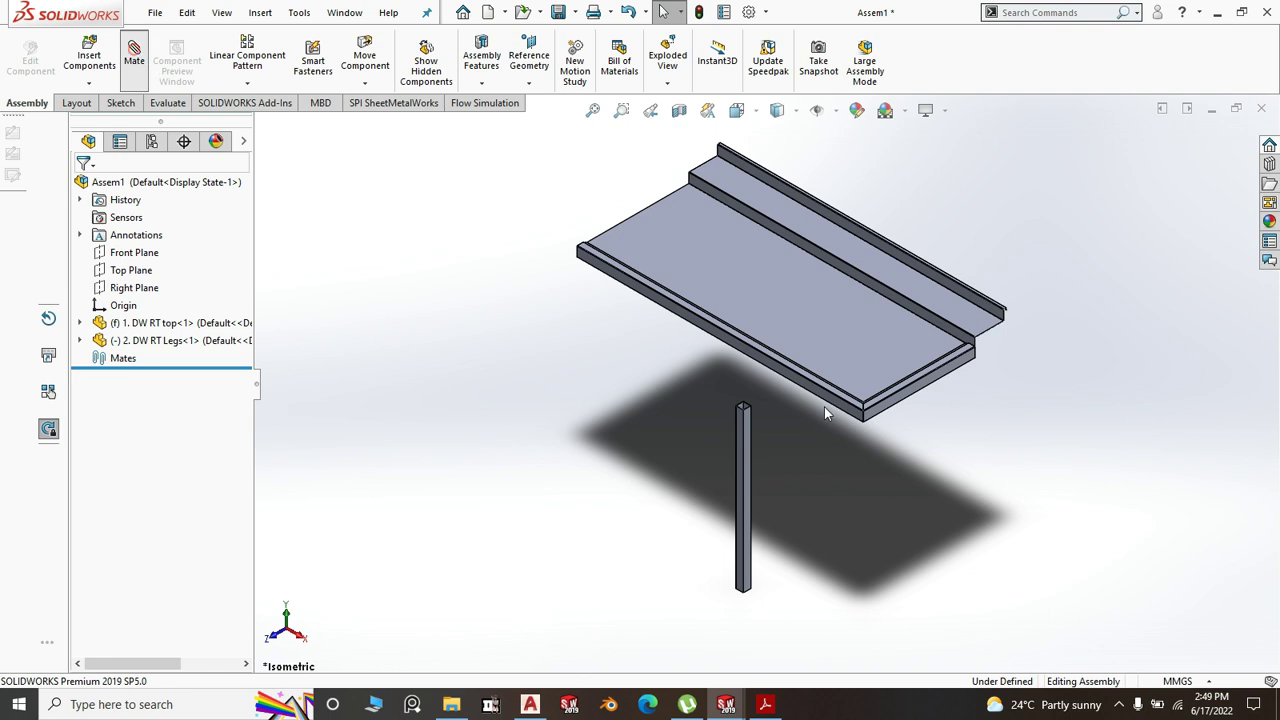
scroll(752, 428, down, 5)
click(744, 411)
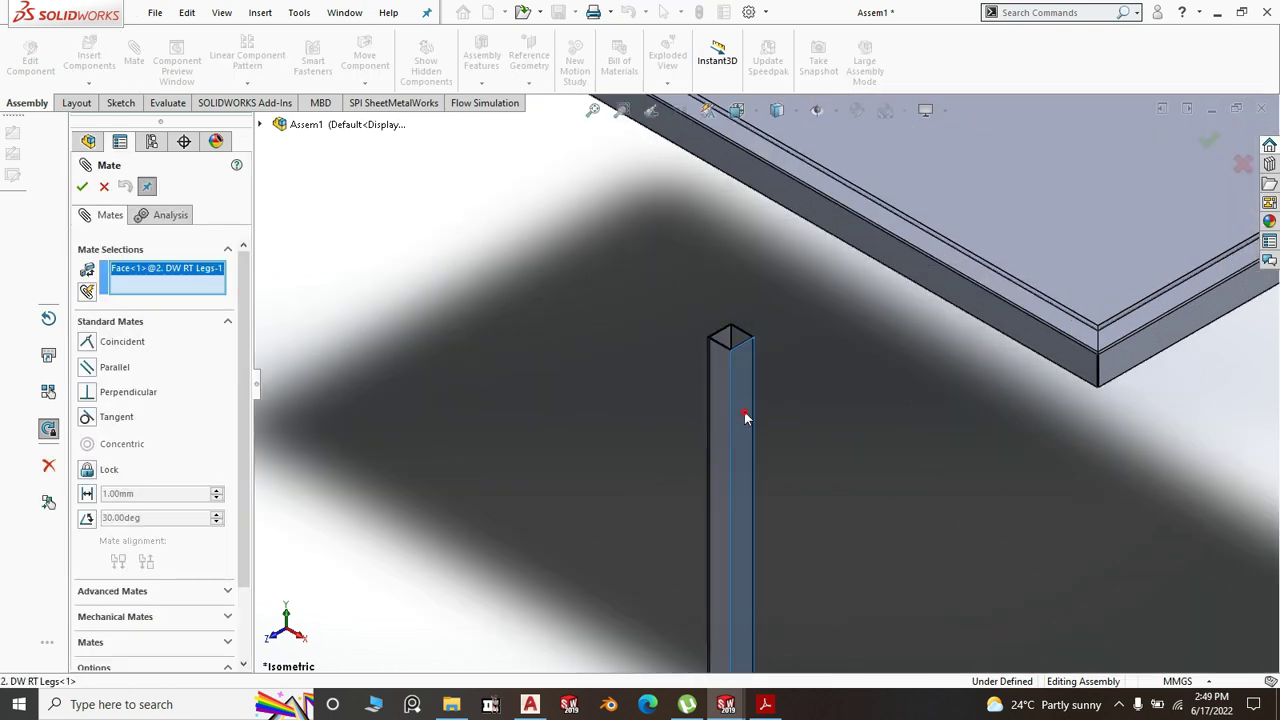
scroll(744, 418, up, 6)
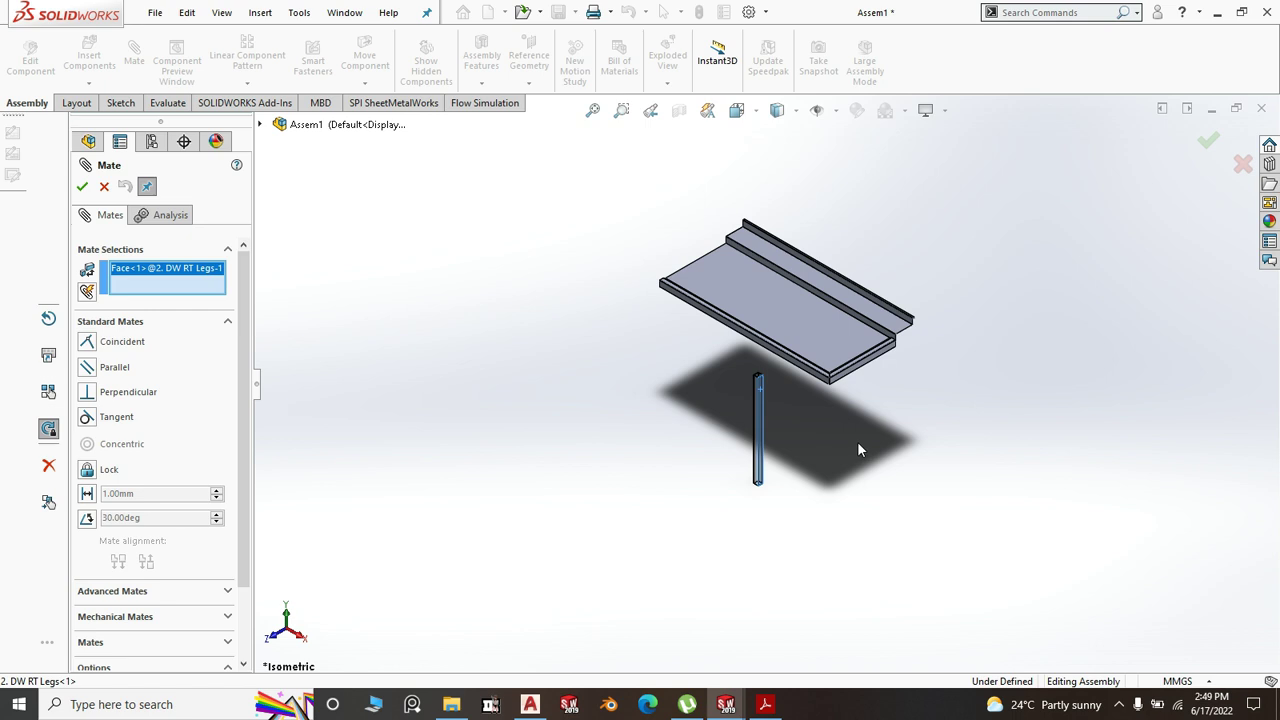
key(Escape)
- Measure the distance between the two long parallel flange faces on the underside of the table top
middle_drag(874, 440, 750, 257)
scroll(727, 304, up, 3)
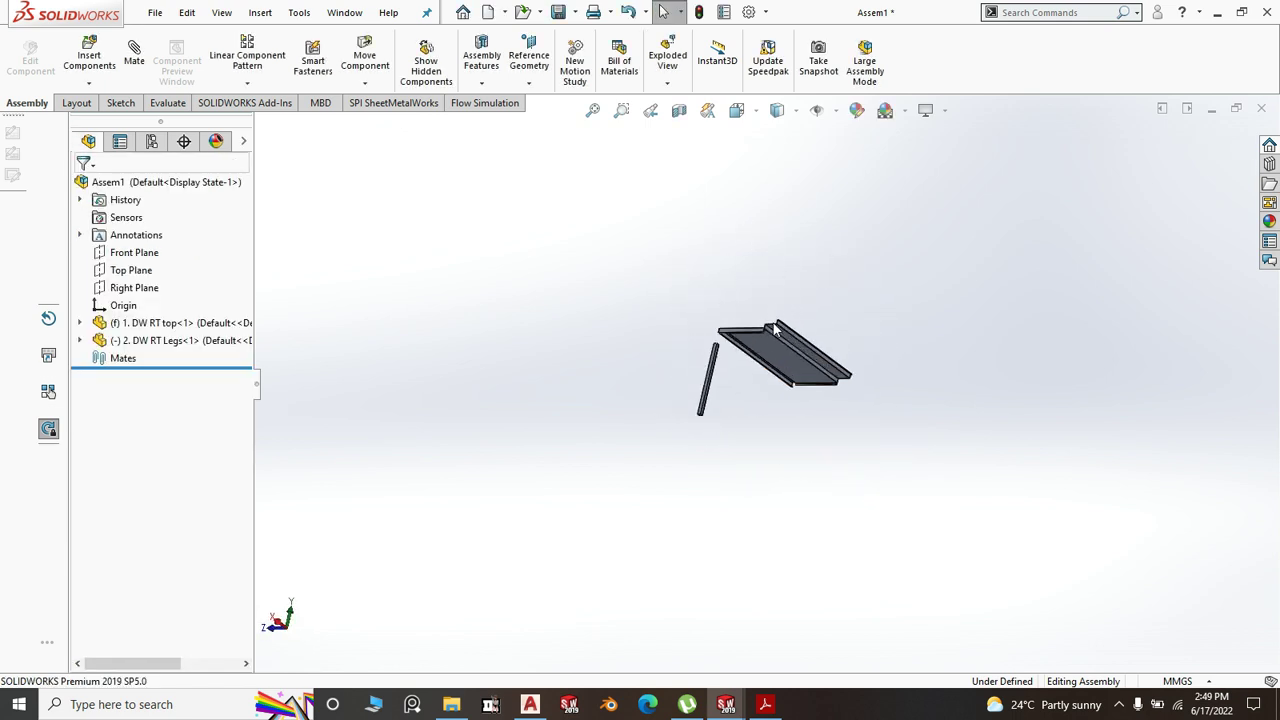
scroll(772, 328, down, 7)
middle_drag(724, 372, 666, 283)
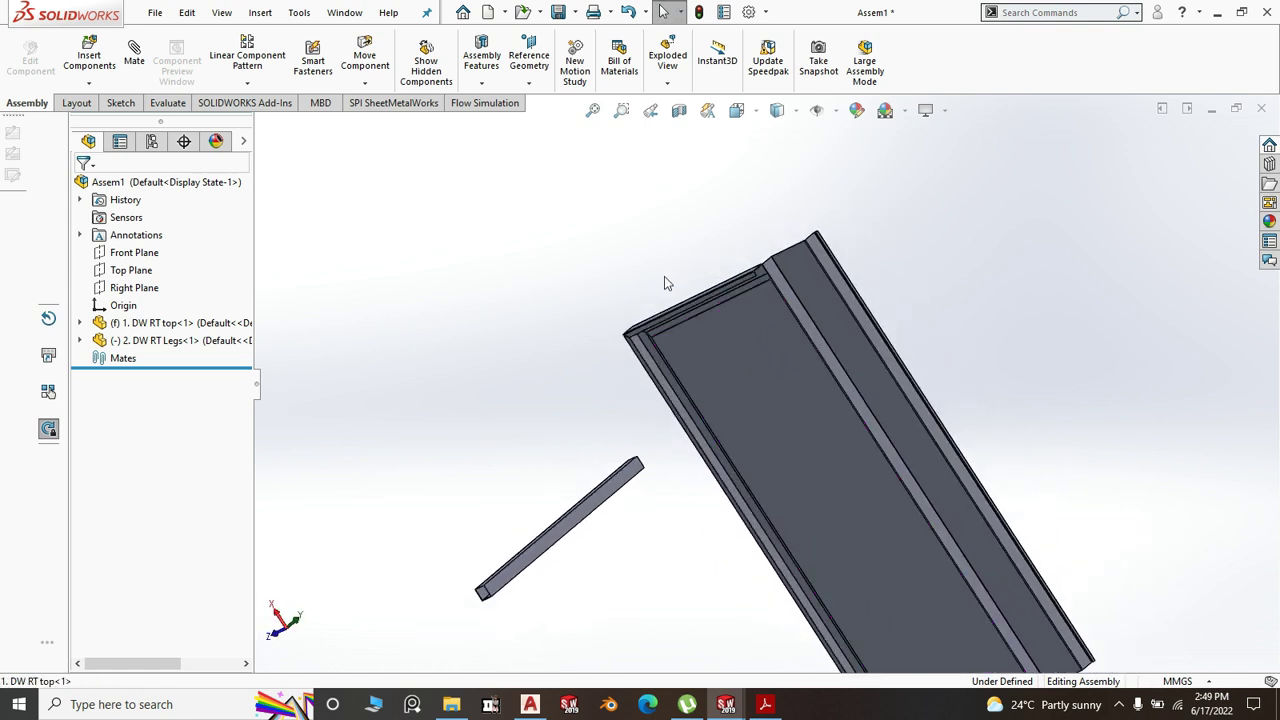
click(163, 103)
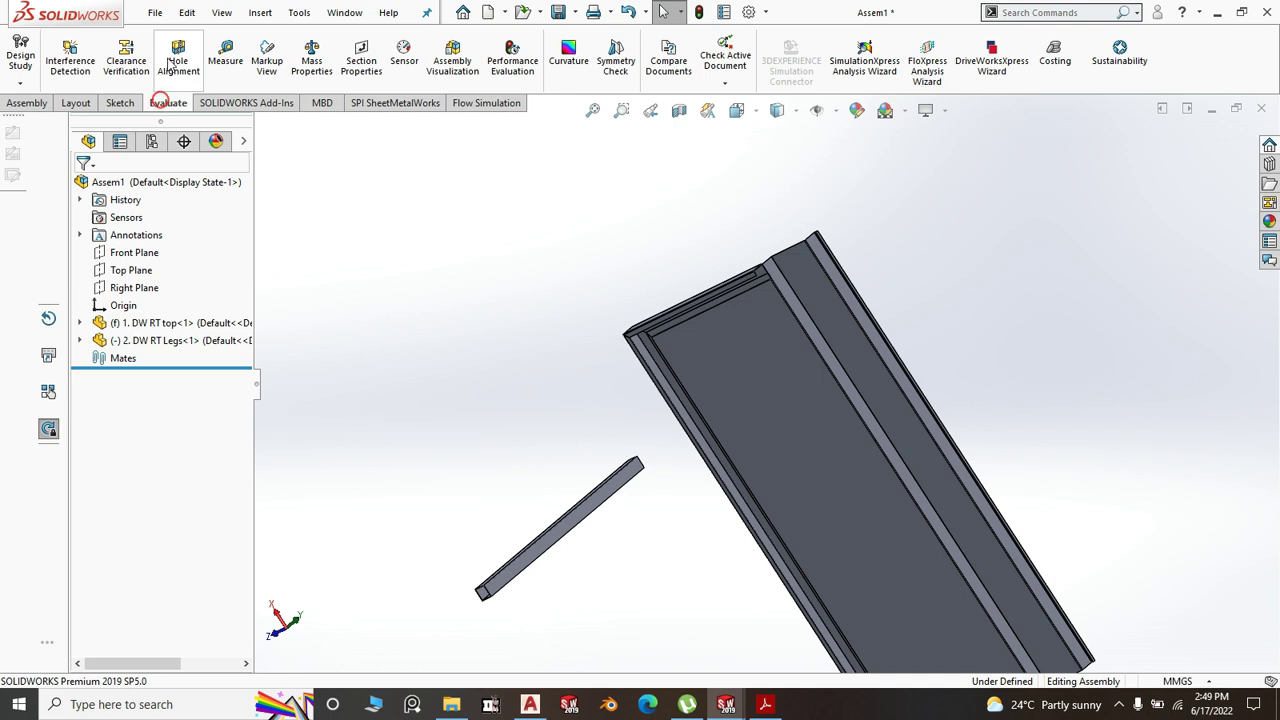
click(225, 58)
scroll(935, 424, down, 2)
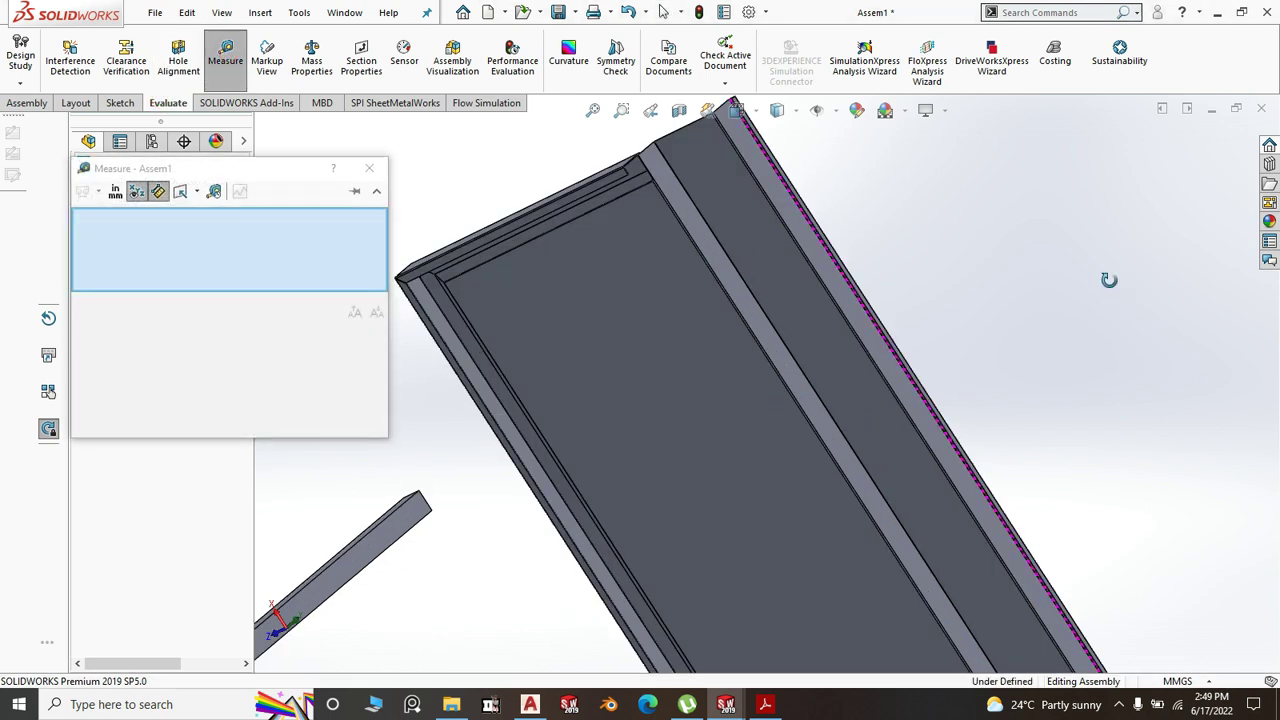
middle_drag(1109, 280, 725, 335)
scroll(566, 320, down, 2)
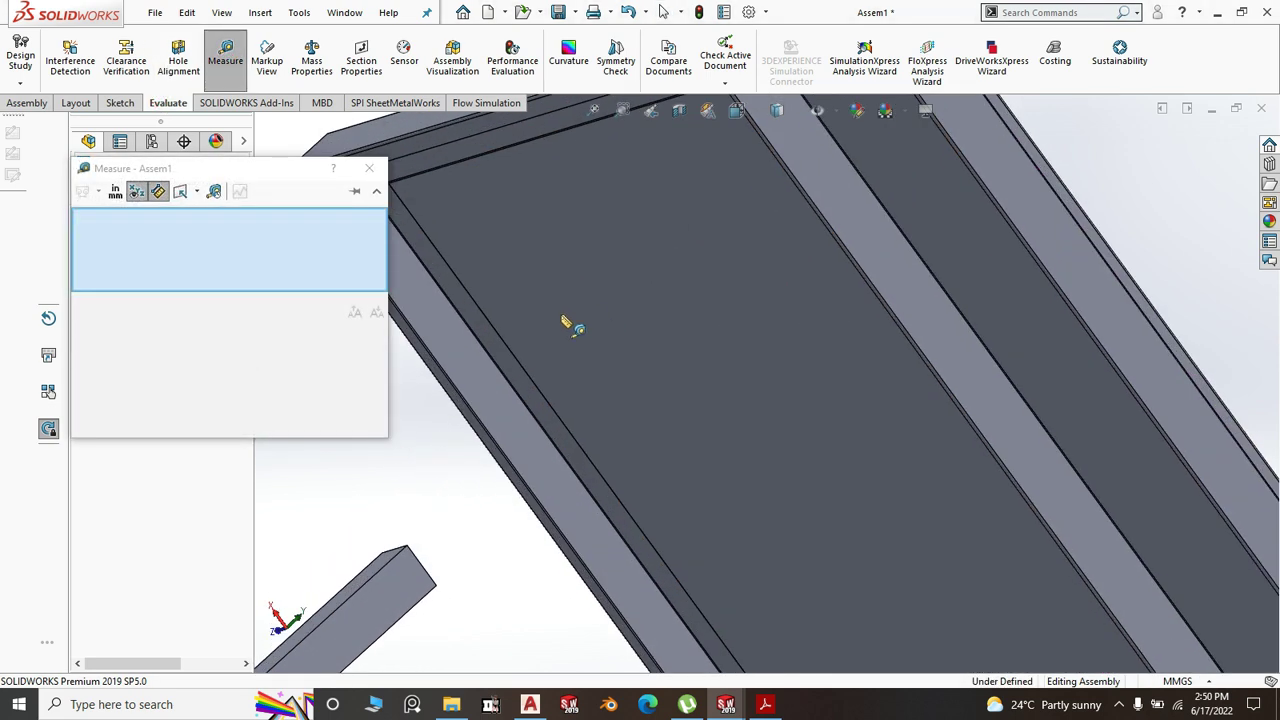
click(440, 324)
scroll(522, 337, up, 2)
middle_drag(671, 266, 819, 304)
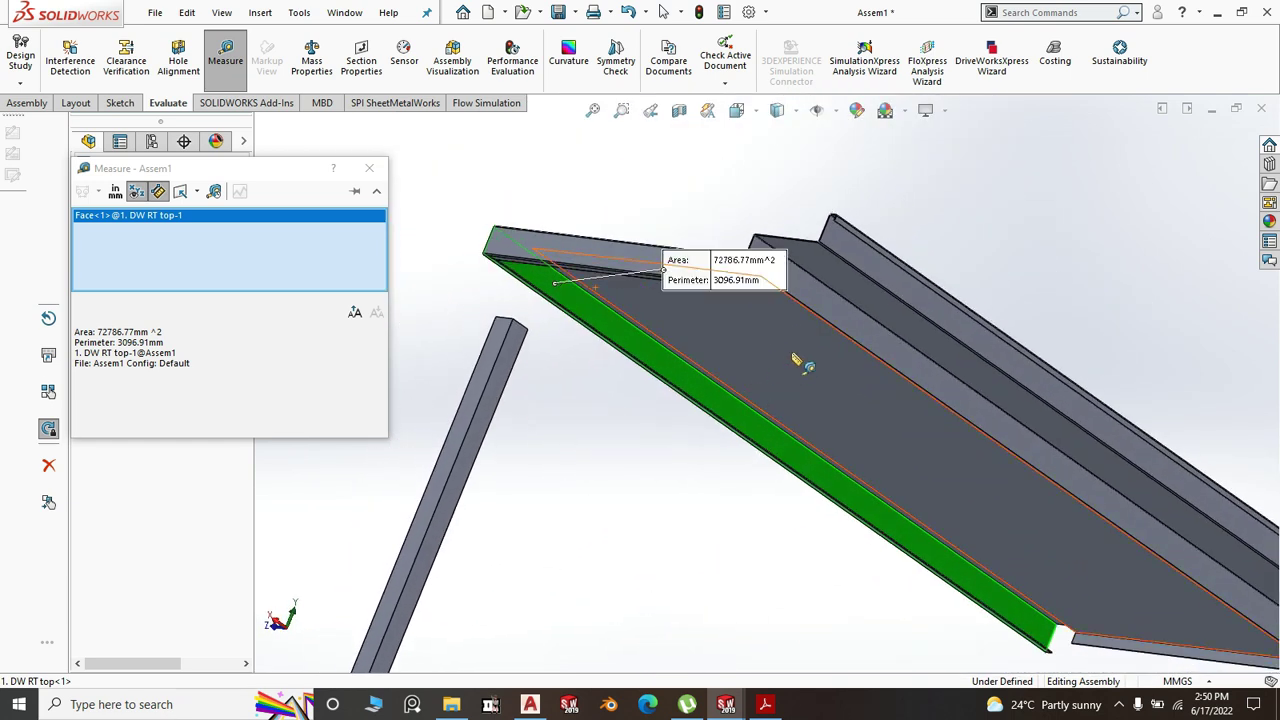
click(819, 304)
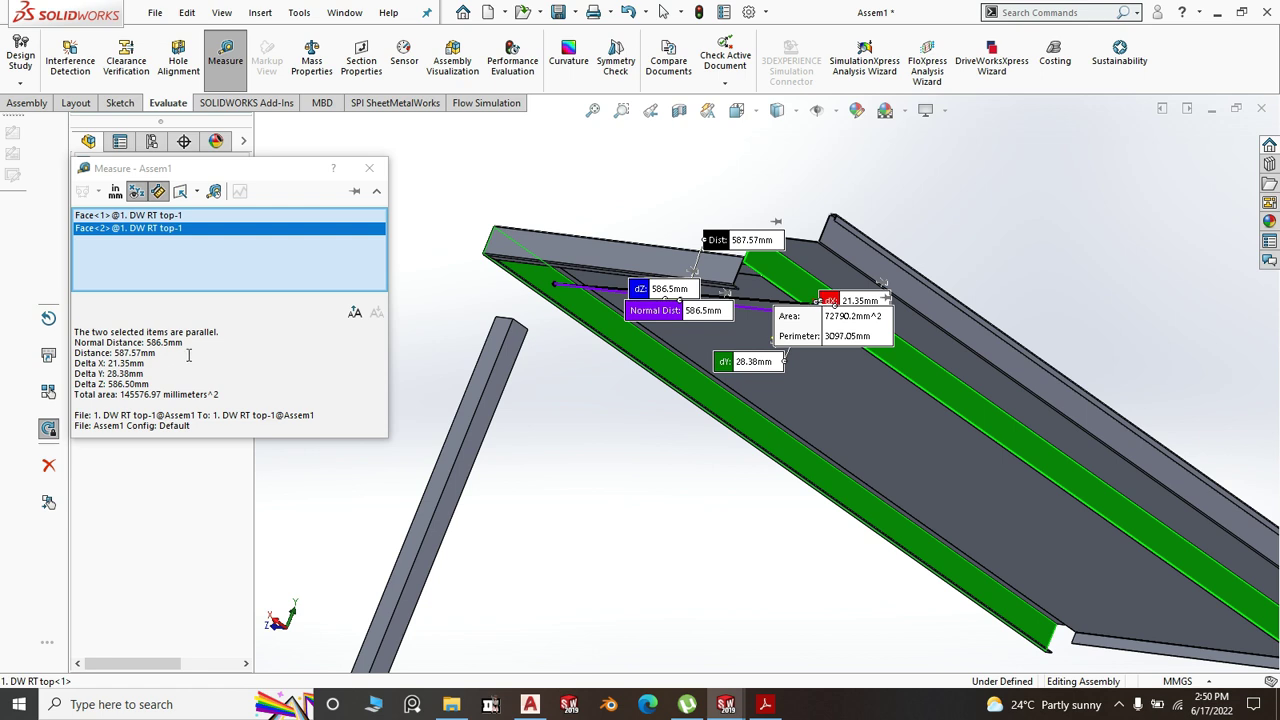
click(369, 168)
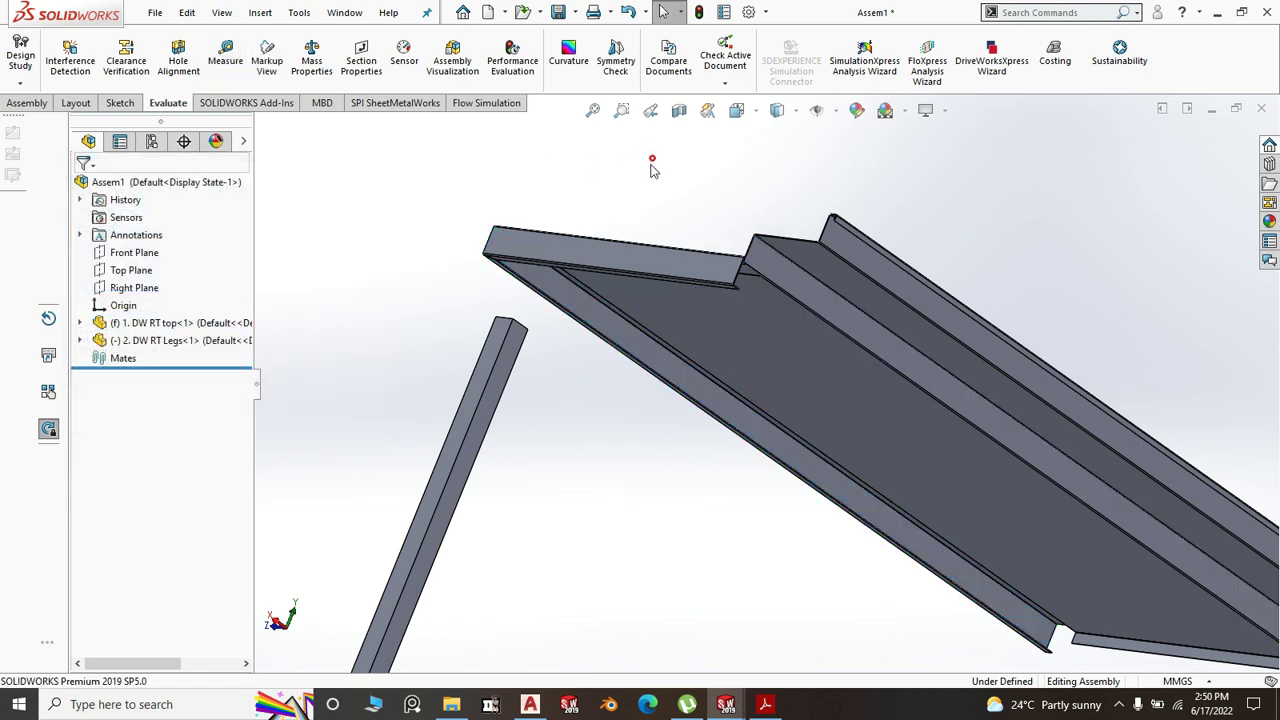
- Return the assembly to the isometric view and create a new part document from the Part2 template
key(z)
key(z)
key(space)
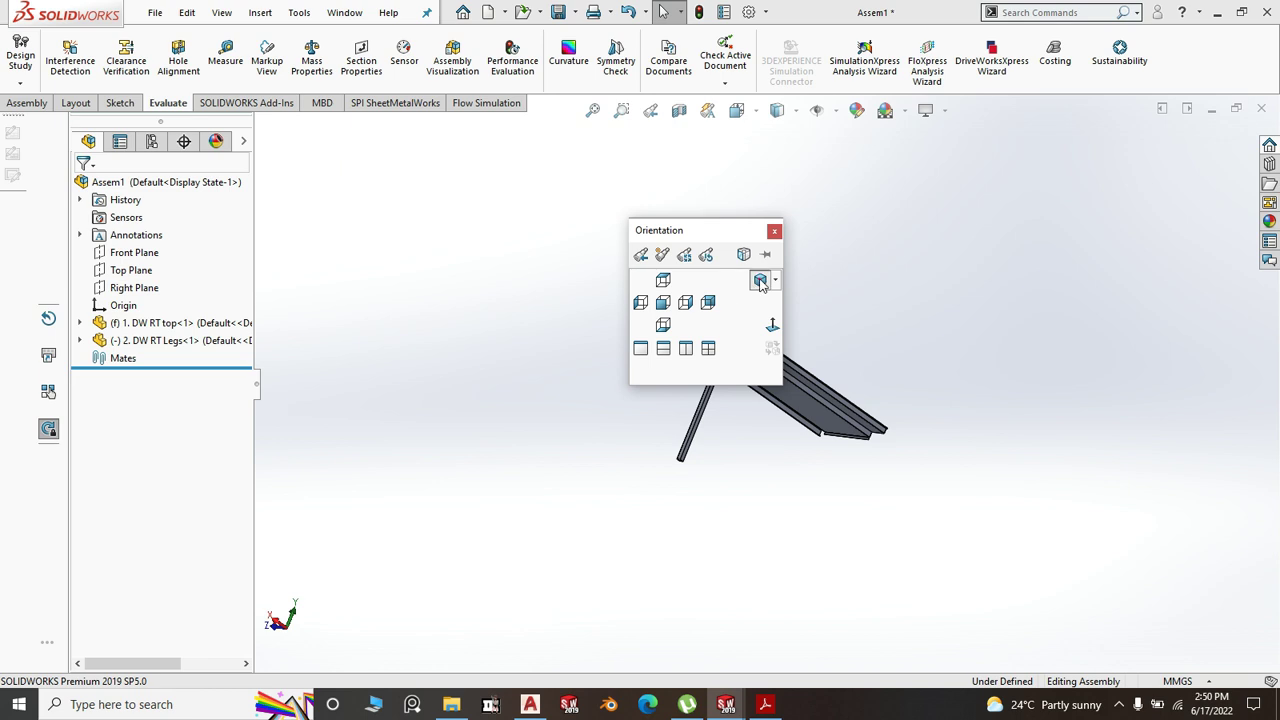
click(760, 281)
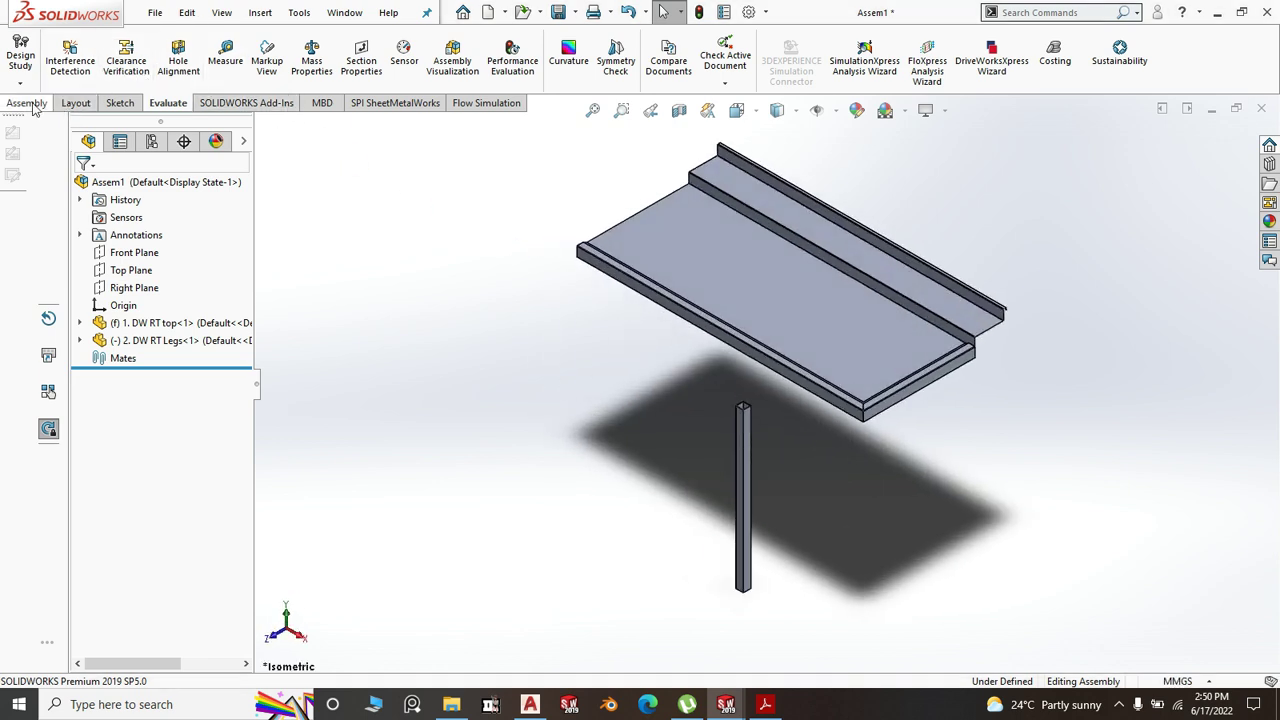
click(155, 12)
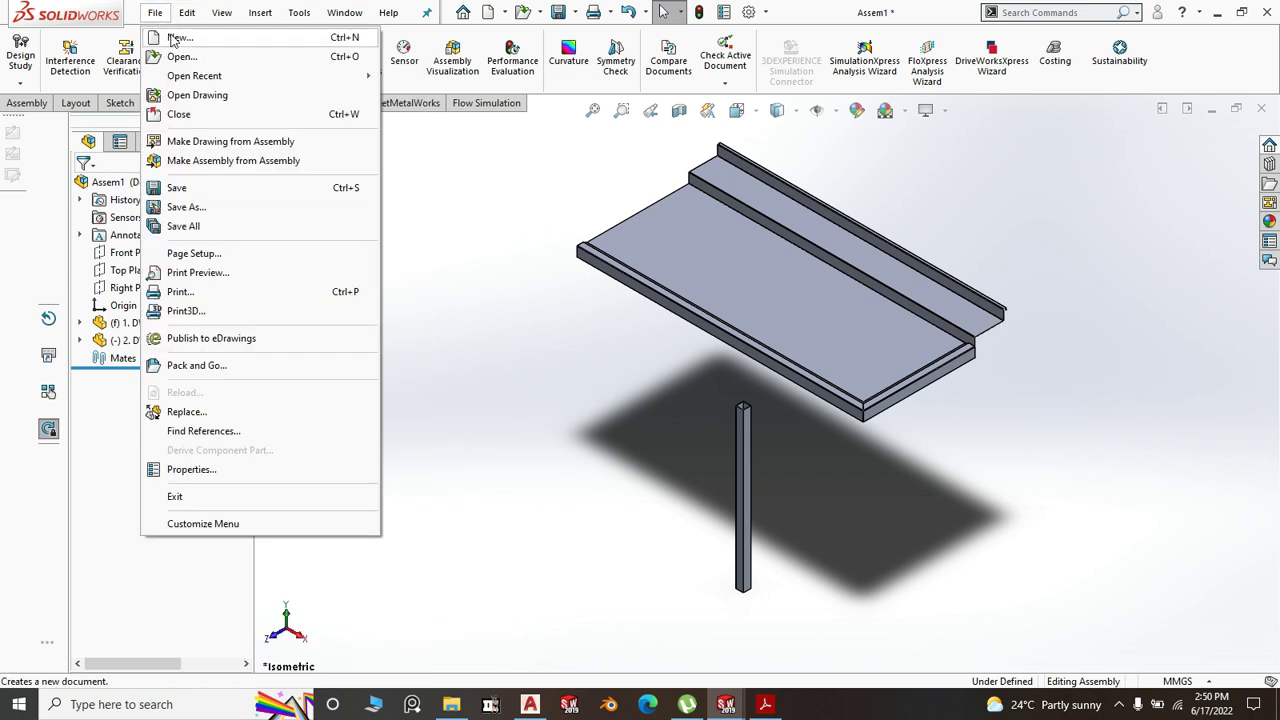
click(176, 38)
click(406, 232)
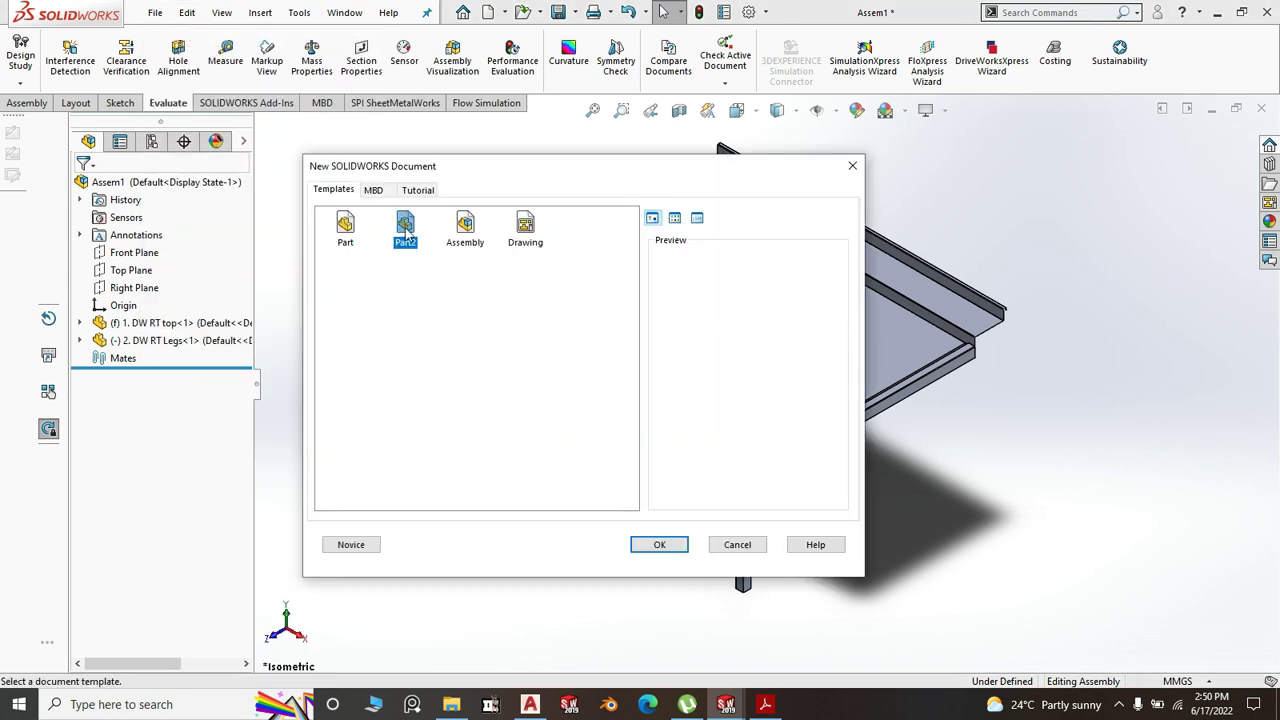
click(657, 546)
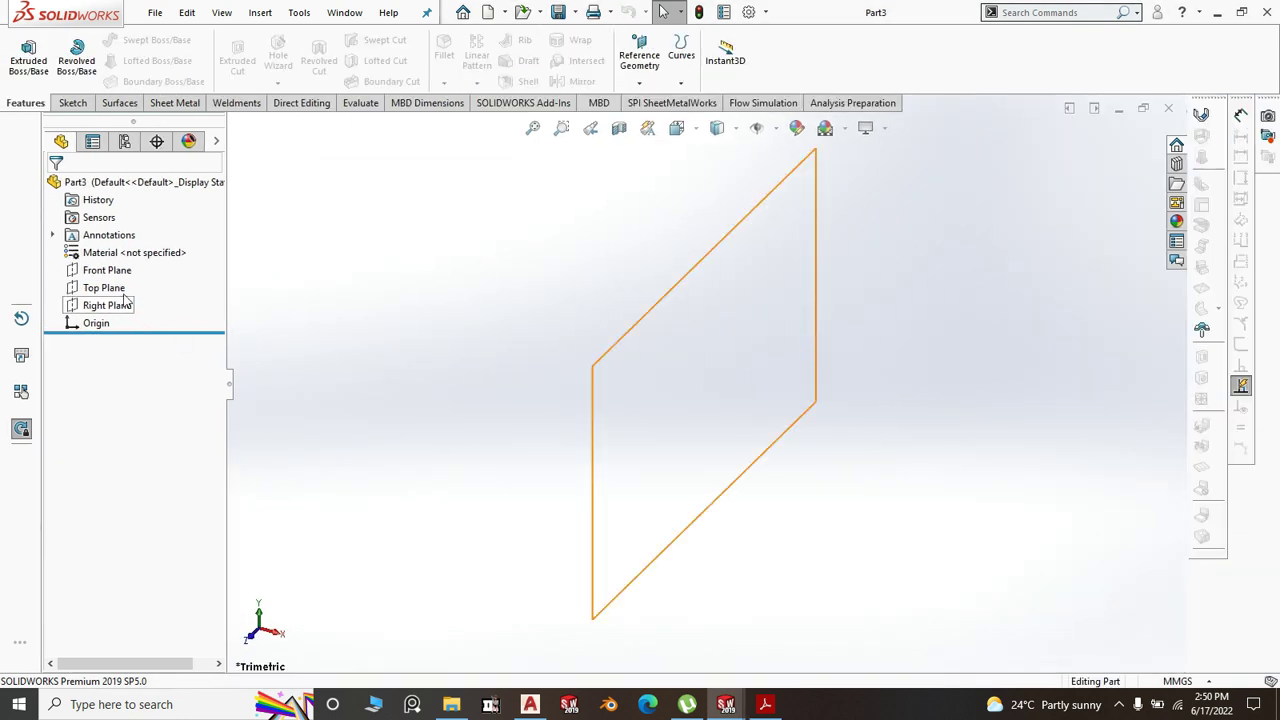
- Sketch a center rectangle about 282 by 53 mm on the Top Plane, centred on the origin
click(117, 289)
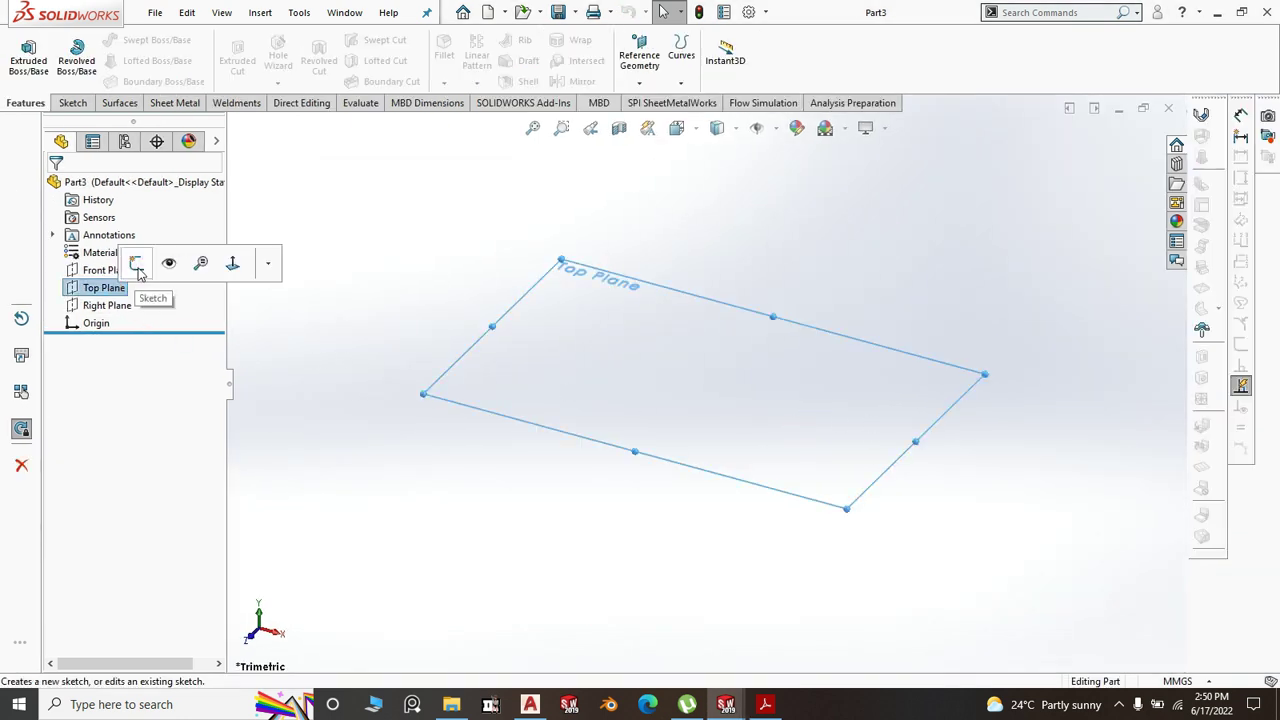
click(139, 265)
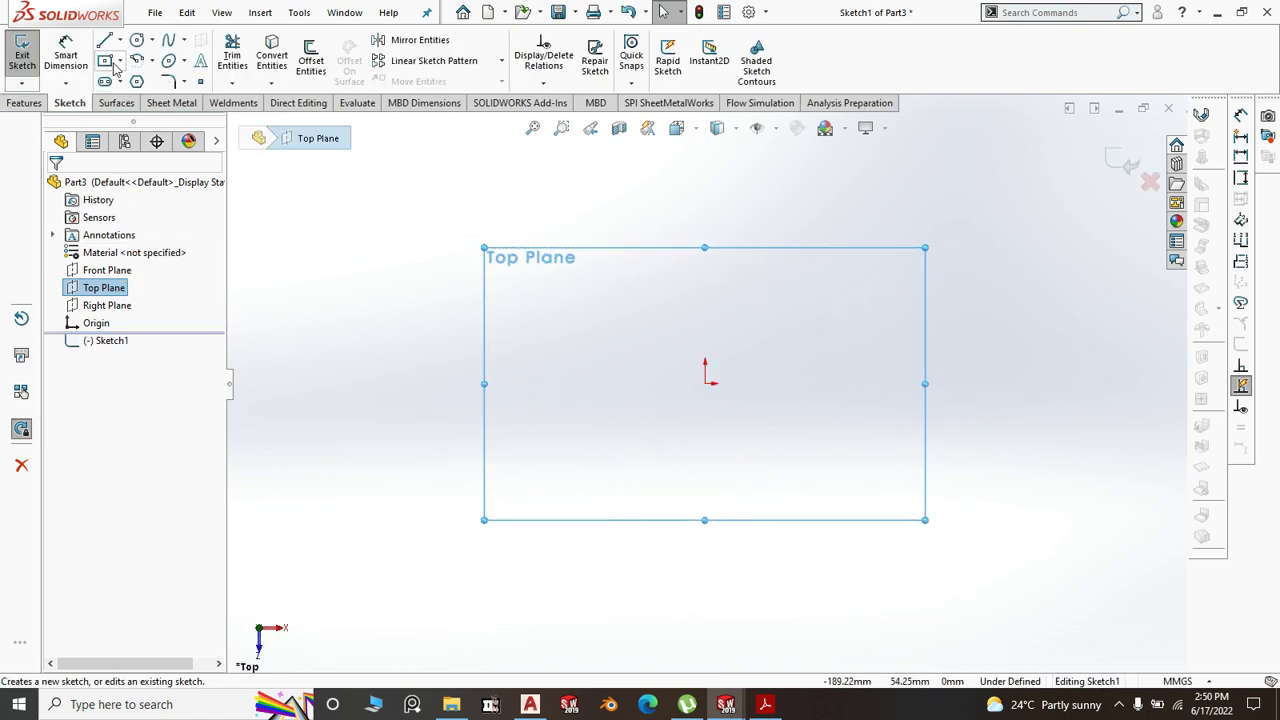
click(120, 60)
click(133, 104)
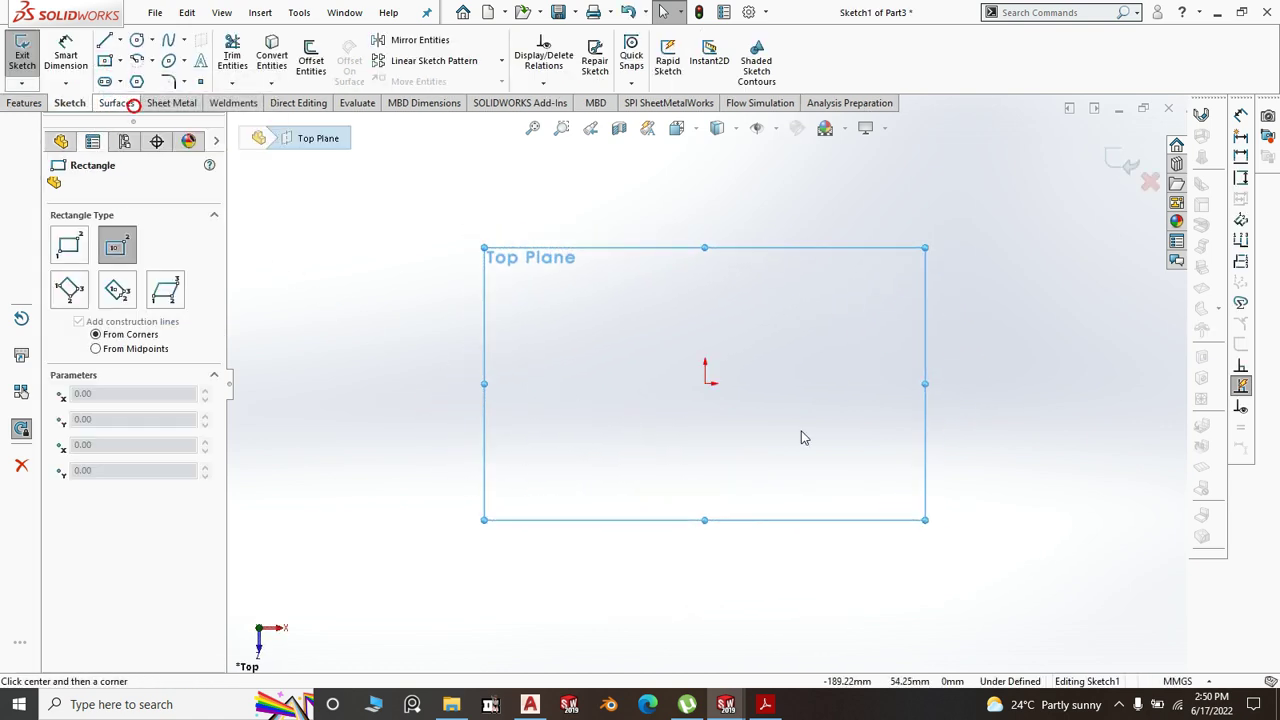
click(705, 382)
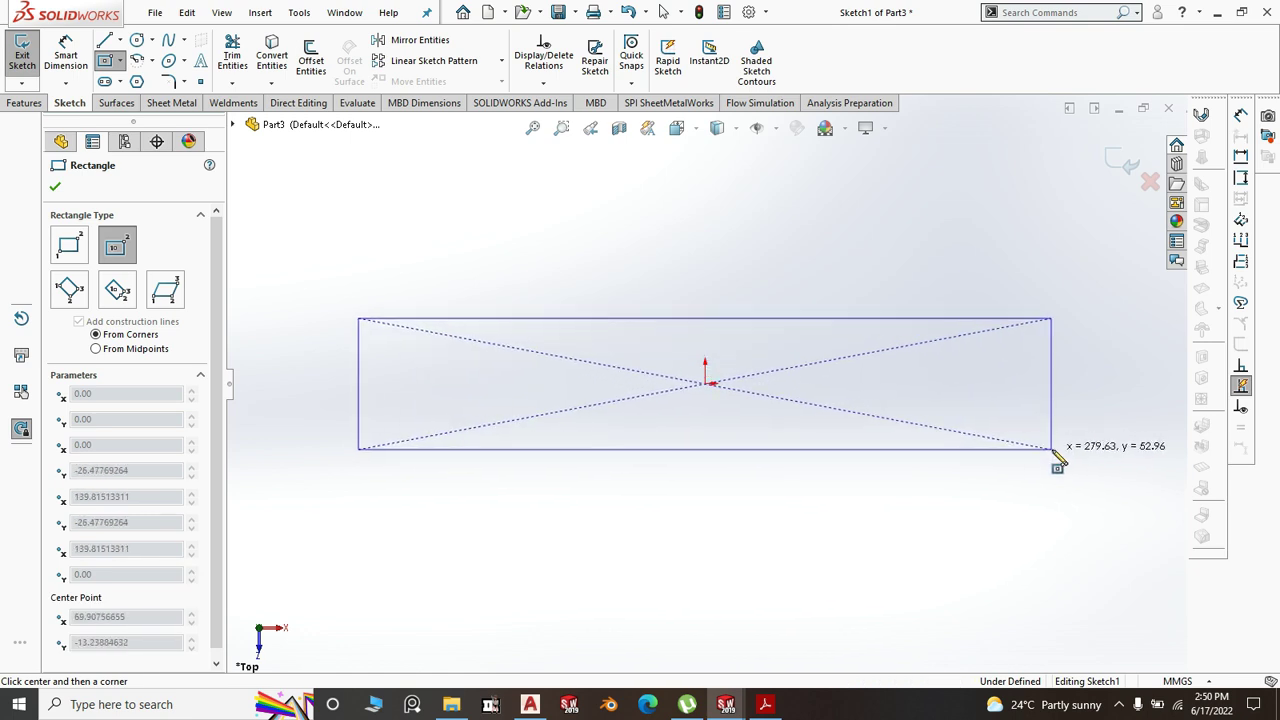
click(1054, 448)
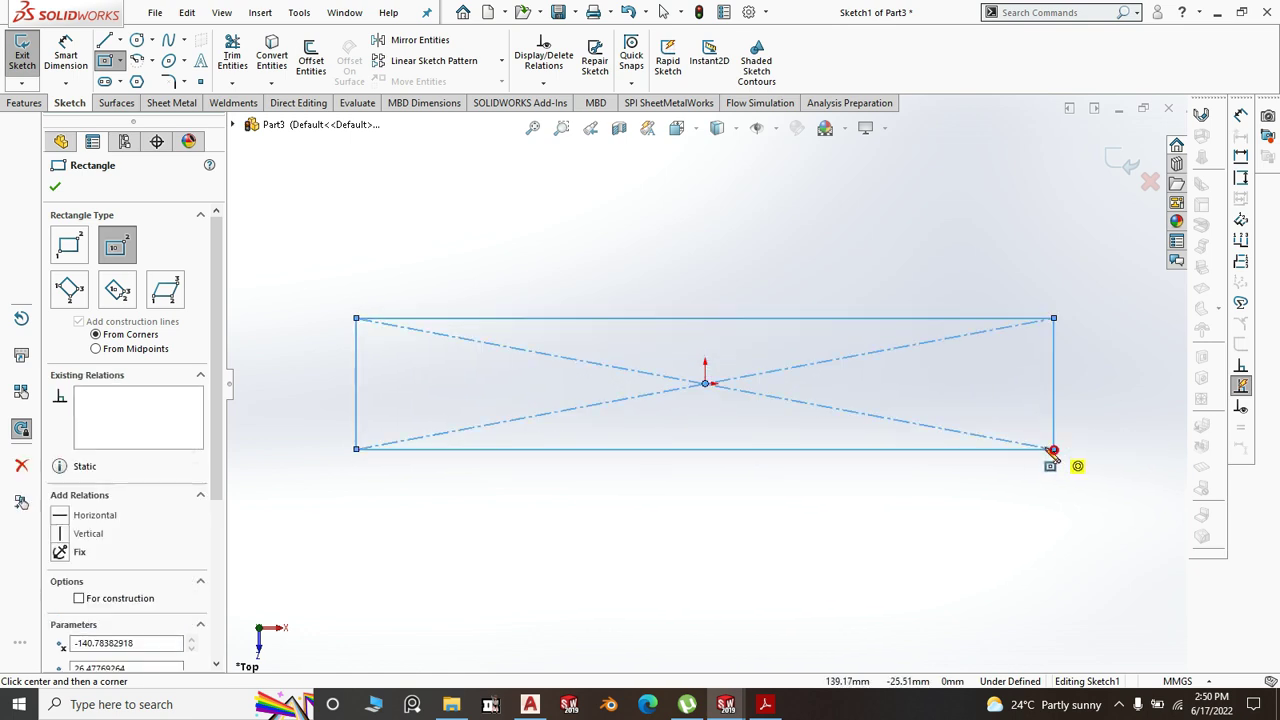
click(56, 190)
- Dimension the rectangle's long horizontal edge and set its length to 584 mm
click(66, 55)
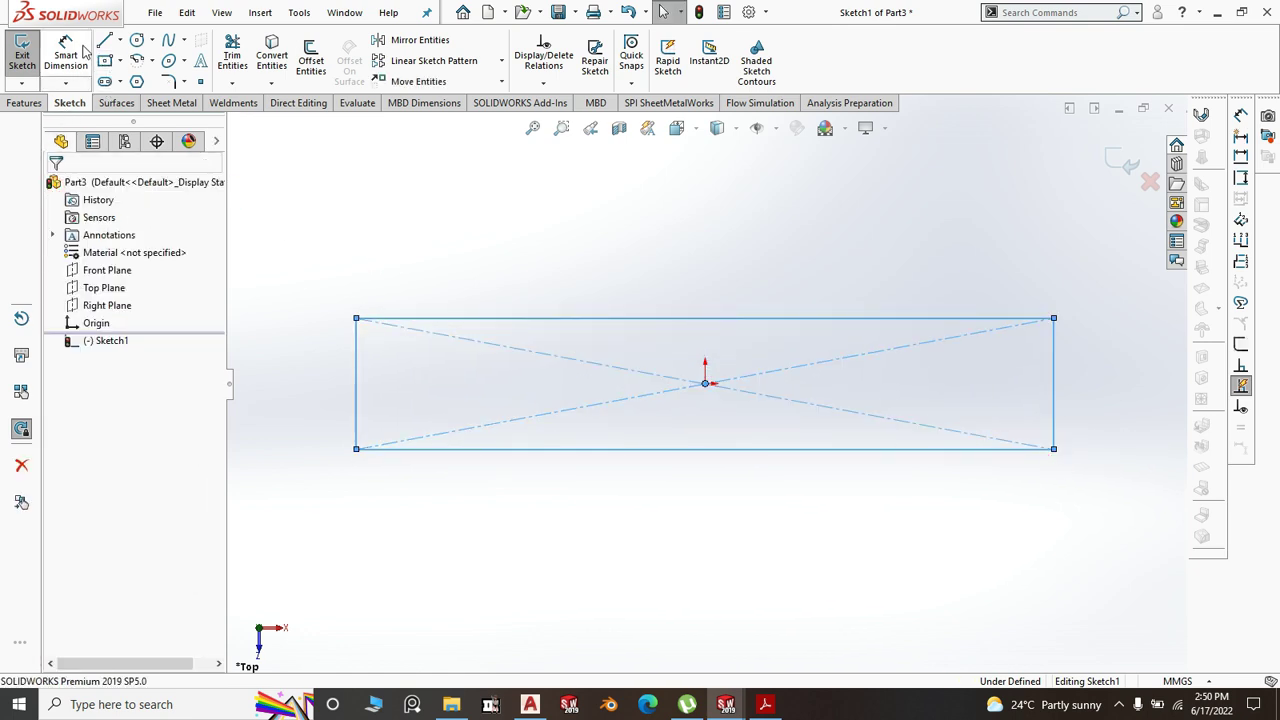
click(657, 449)
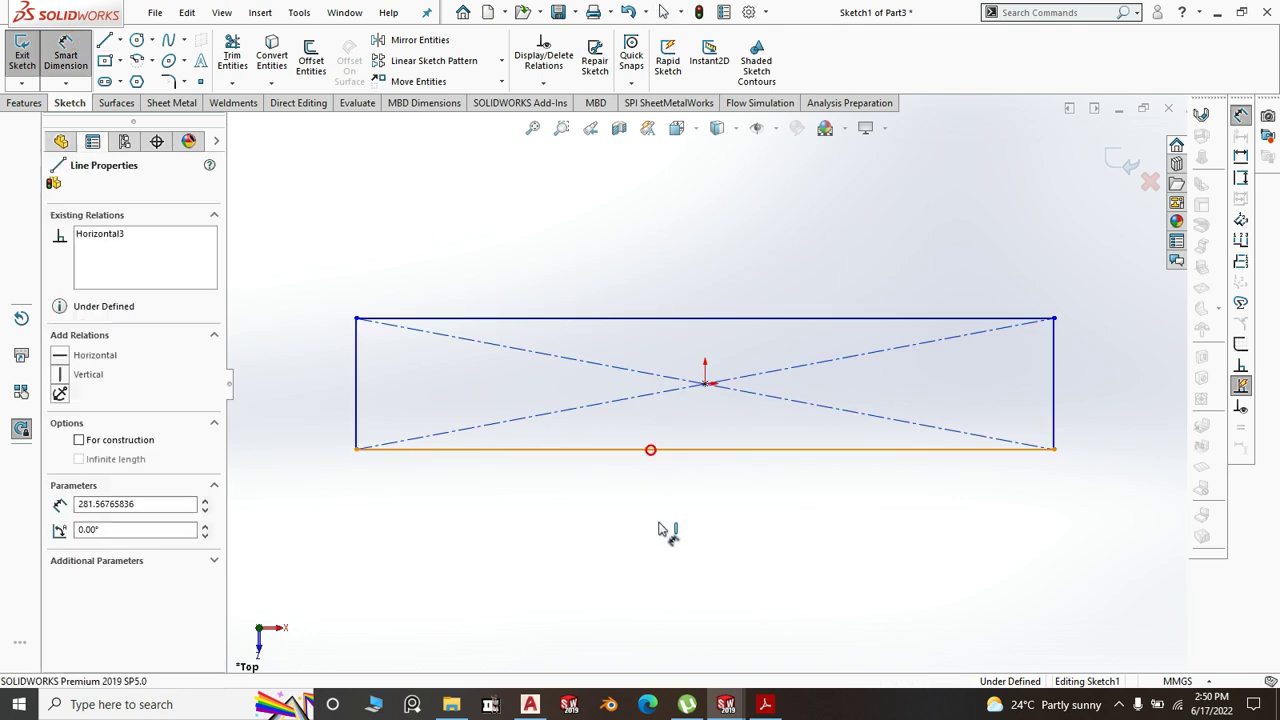
click(660, 540)
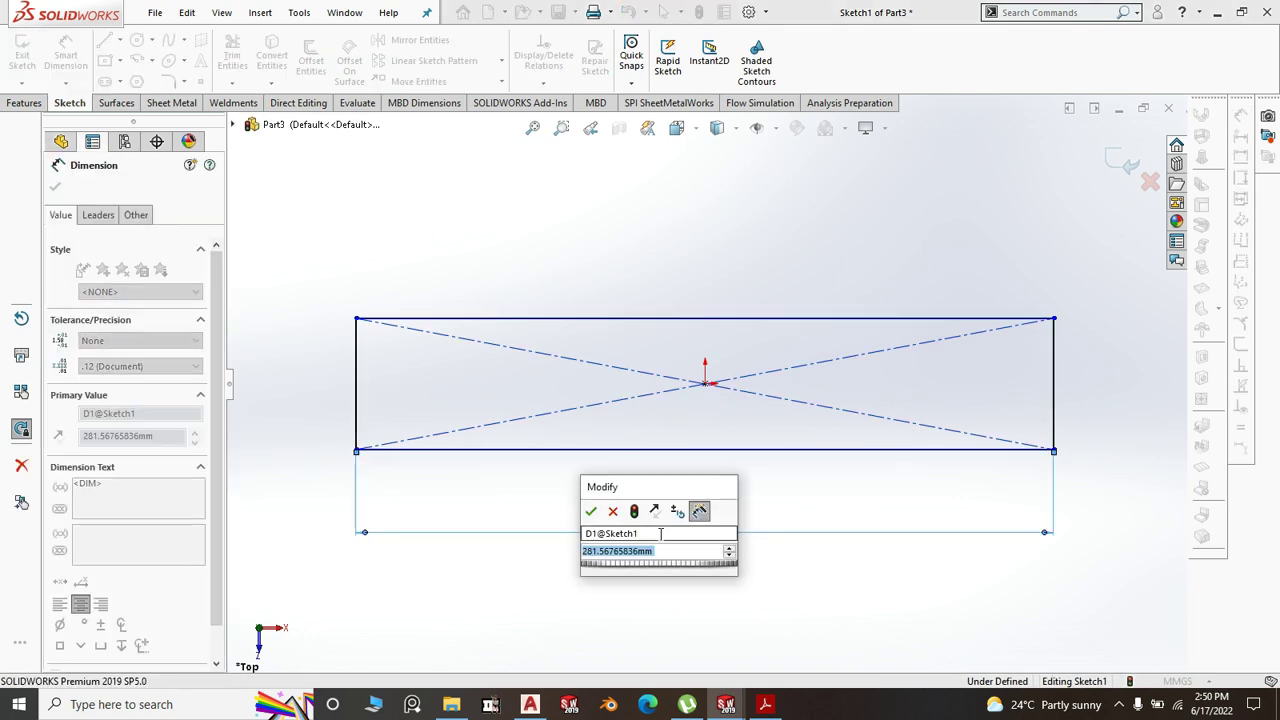
text(8)
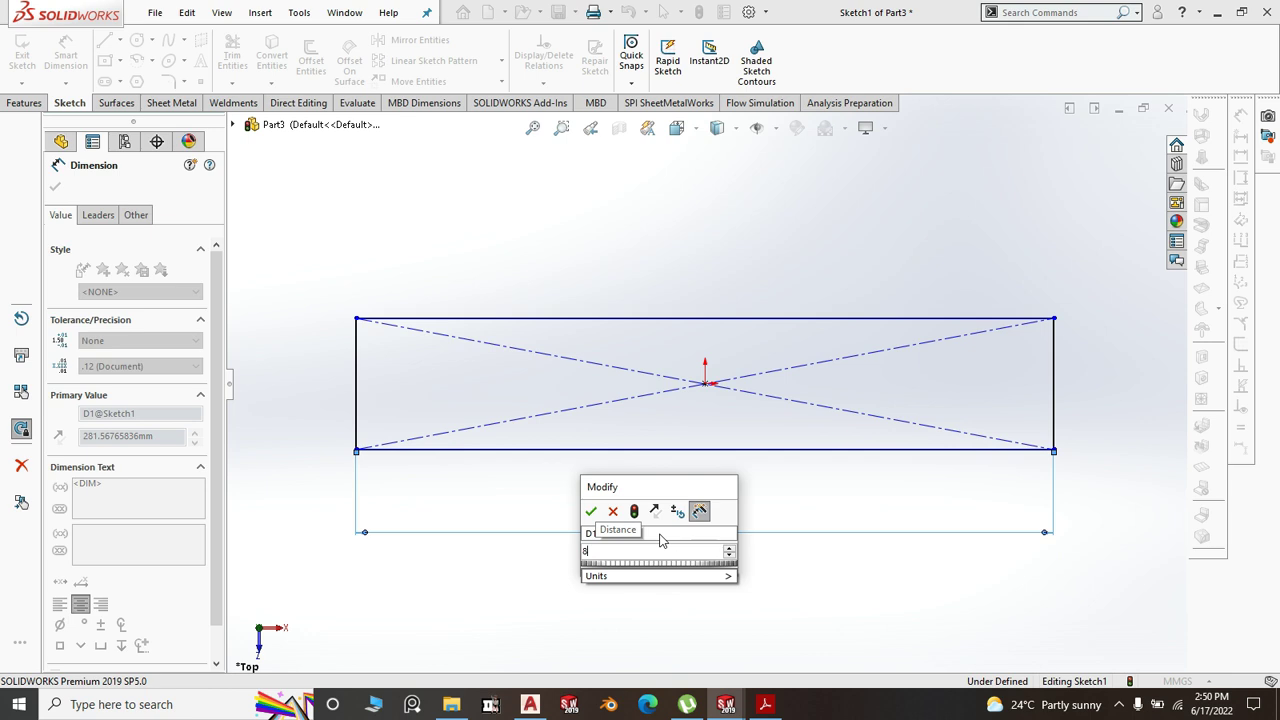
key(BackSpace)
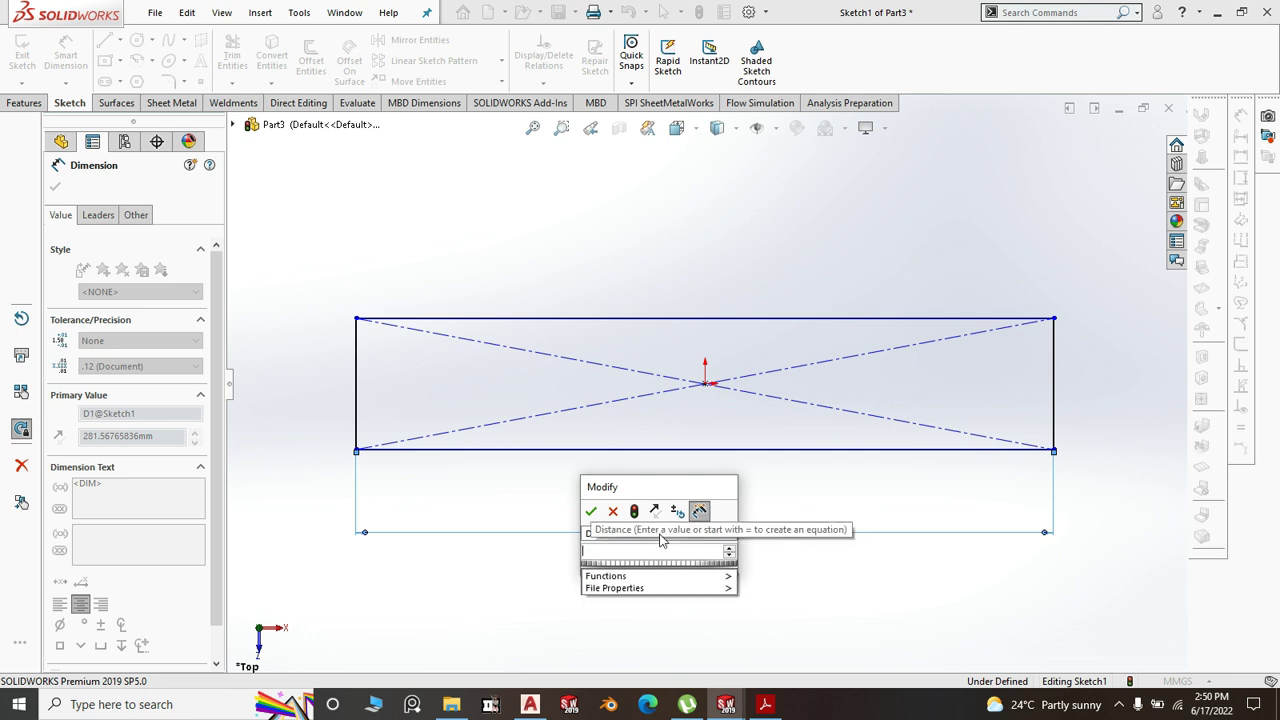
text(585)
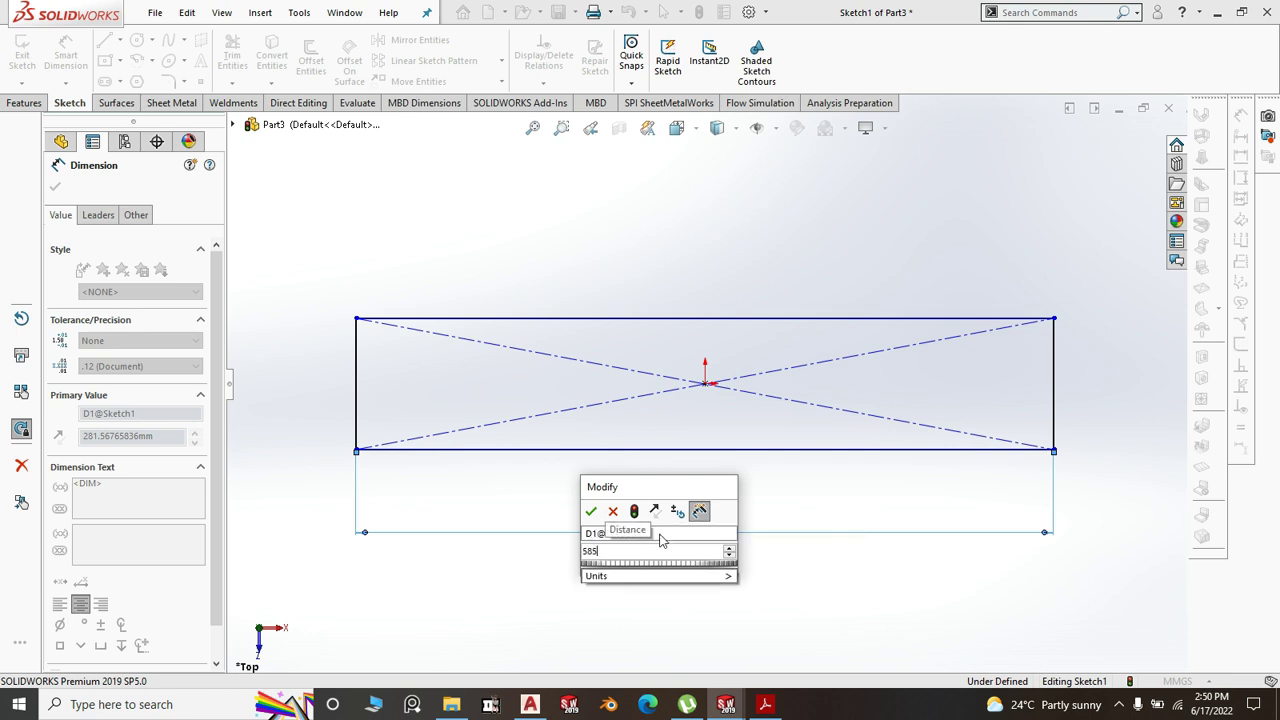
key(BackSpace)
text(4)
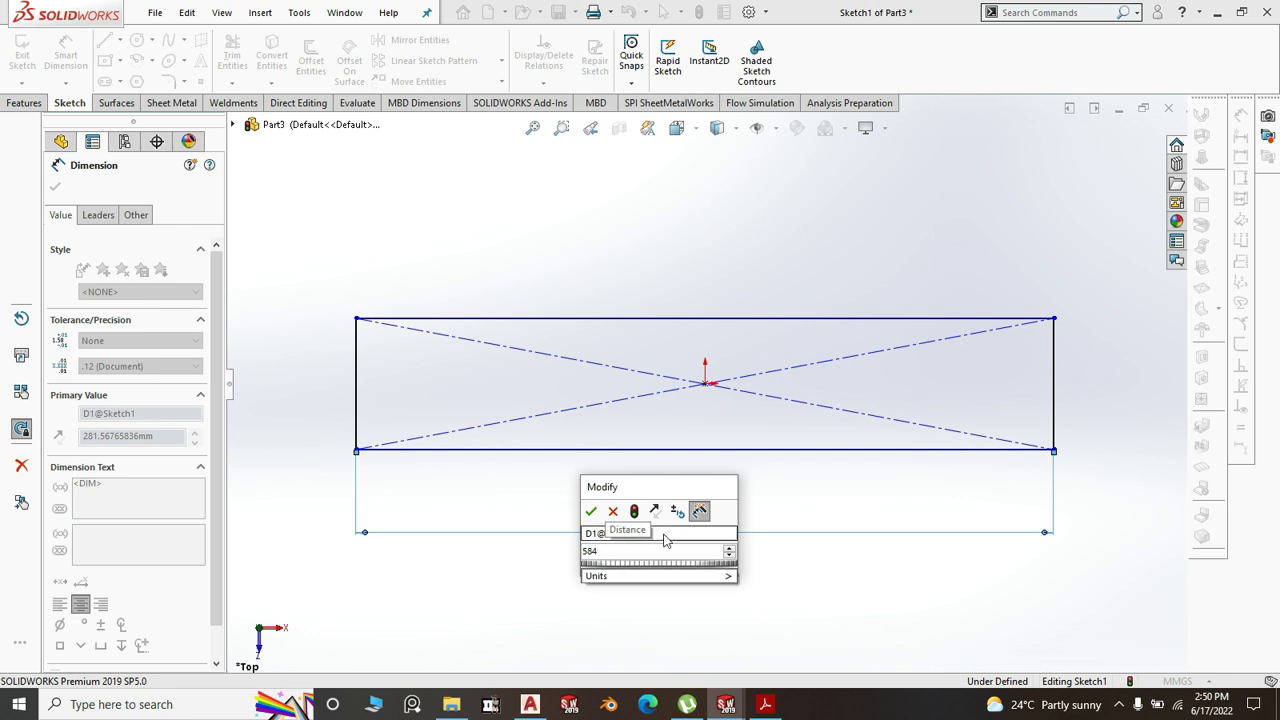
click(591, 511)
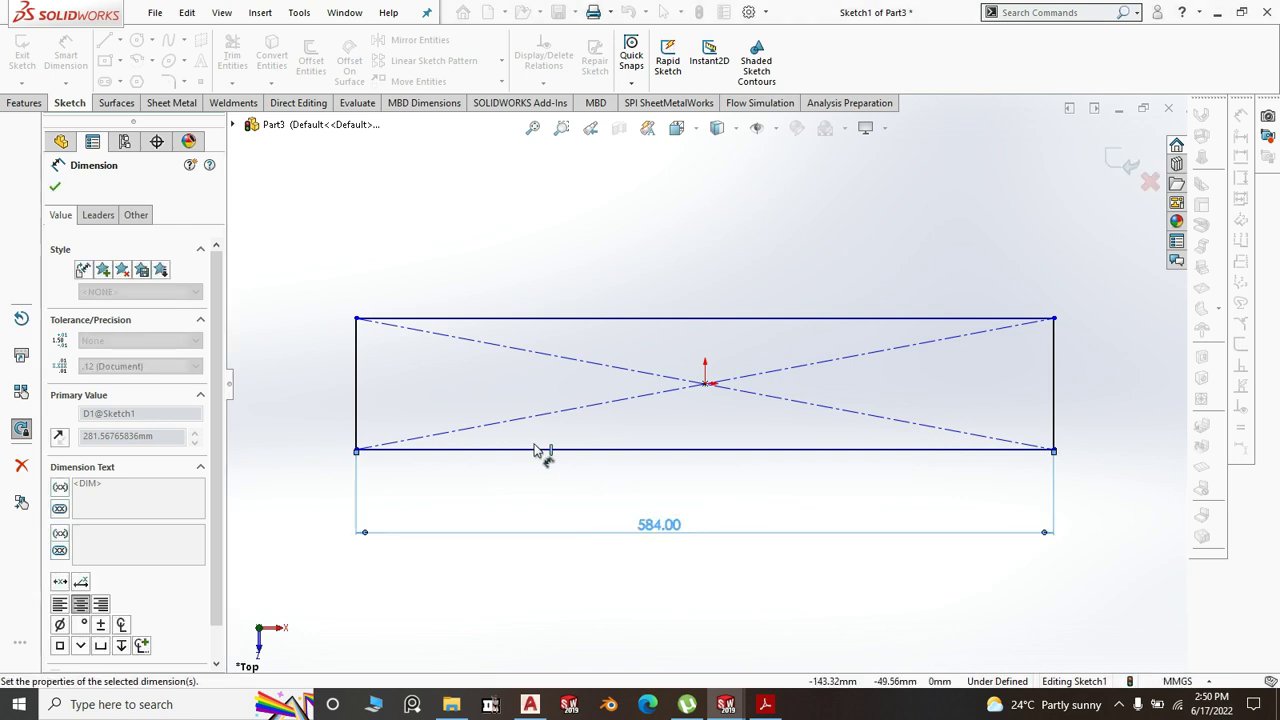
- Dimension the rectangle's short vertical side and set it to 72 mm
click(356, 407)
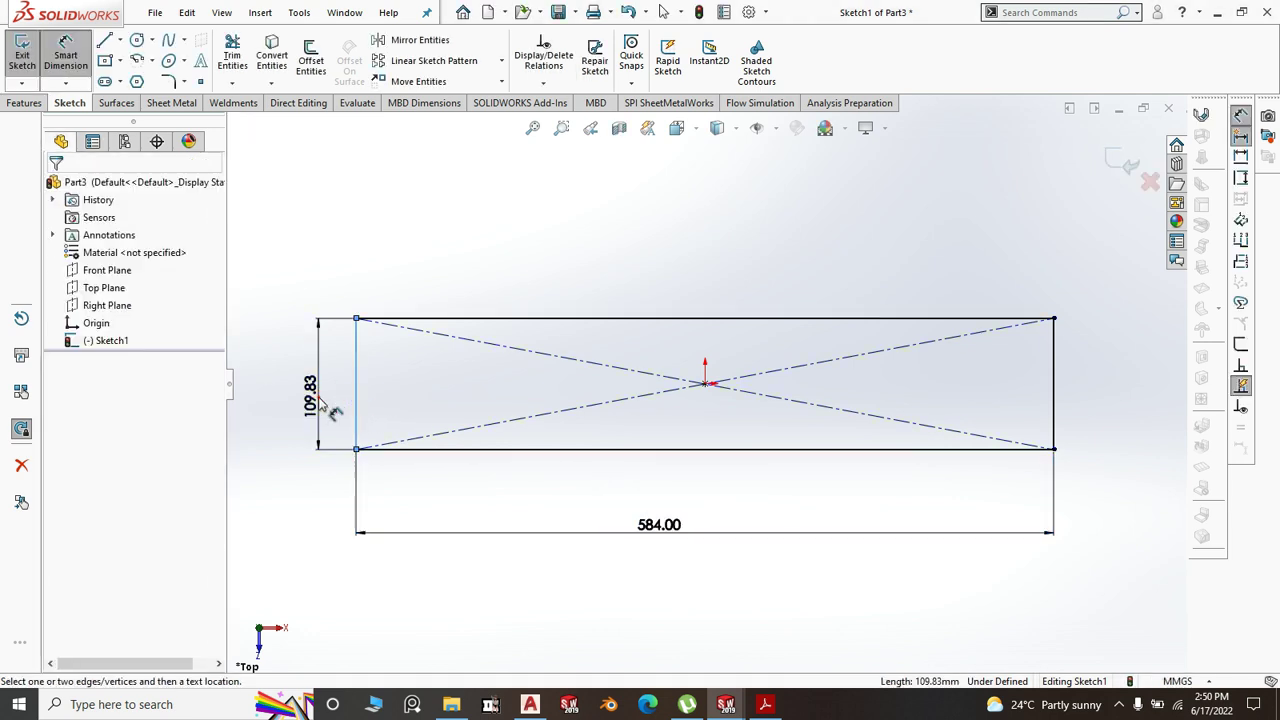
click(320, 398)
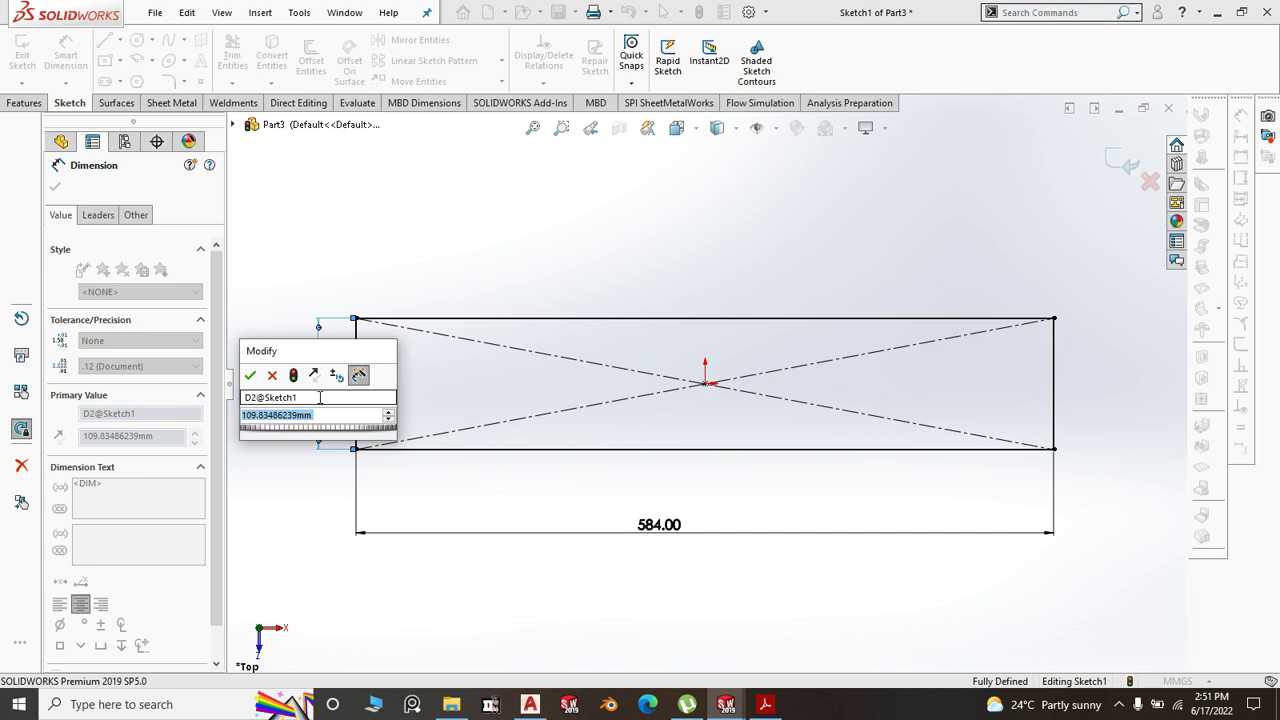
text(72)
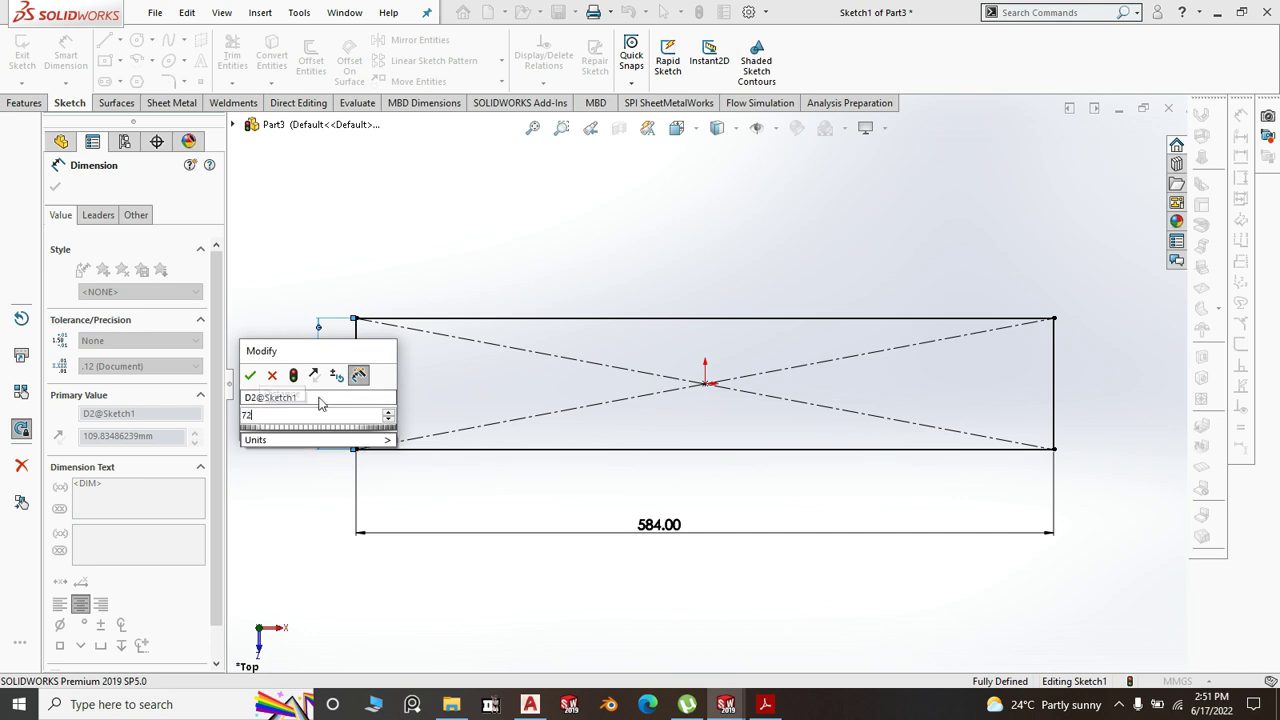
click(250, 376)
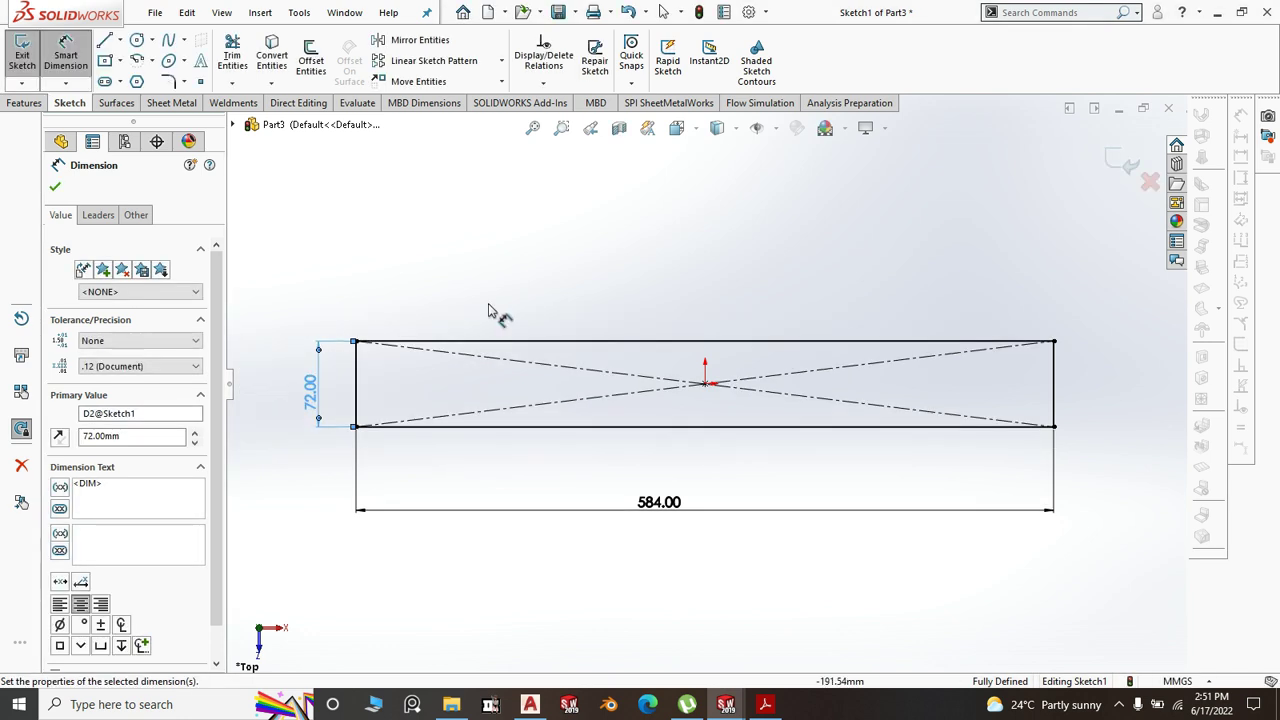
- Create a 1.50 mm thick sheet metal base flange from the rectangle sketch
click(172, 103)
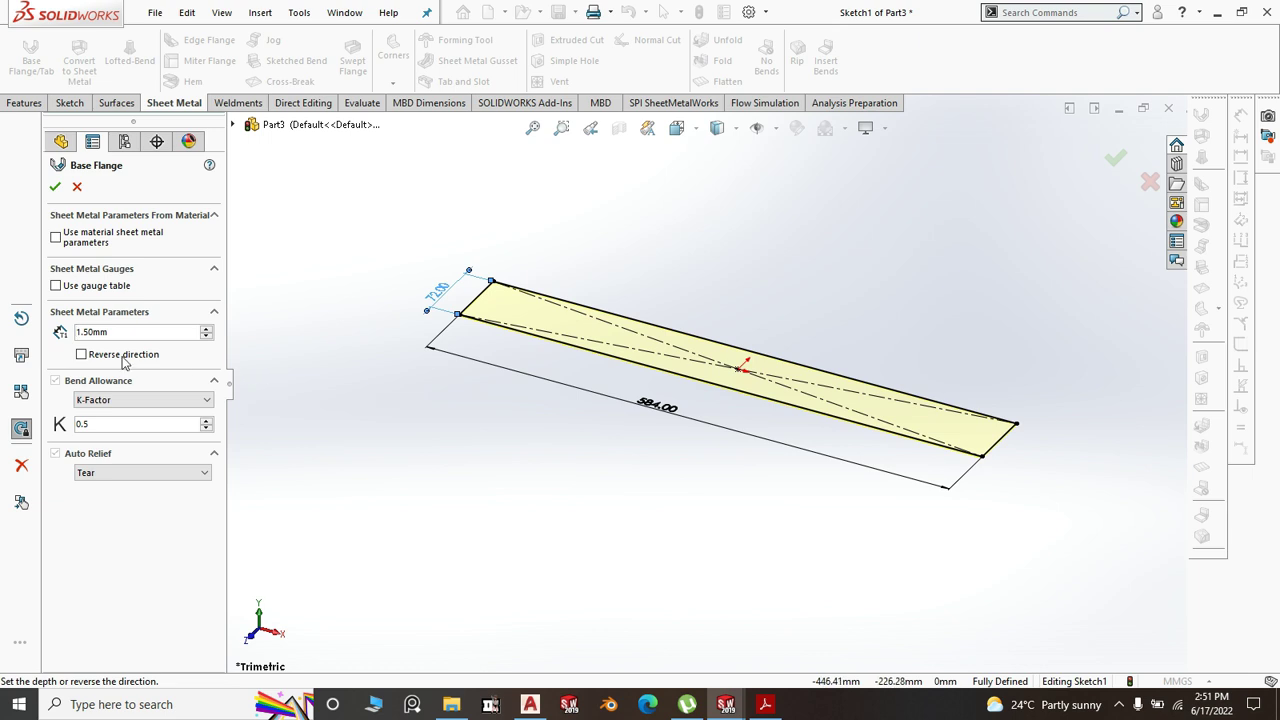
click(55, 188)
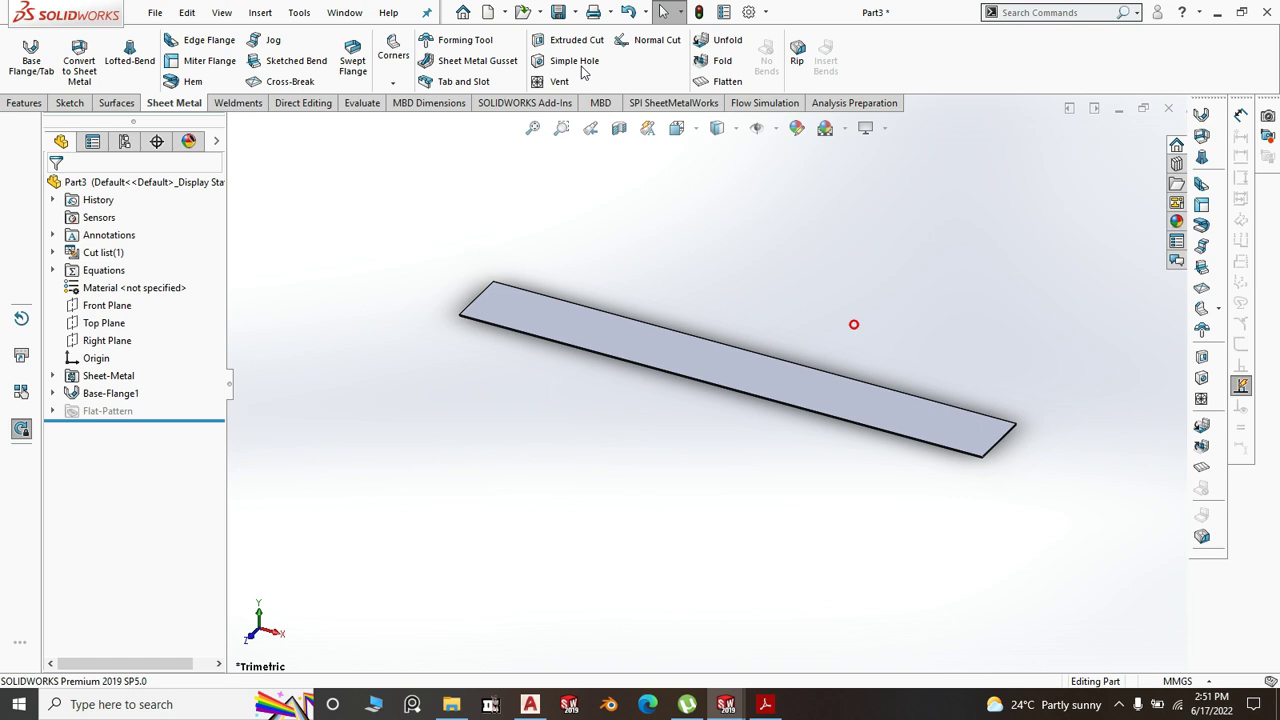
click(31, 55)
key(Escape)
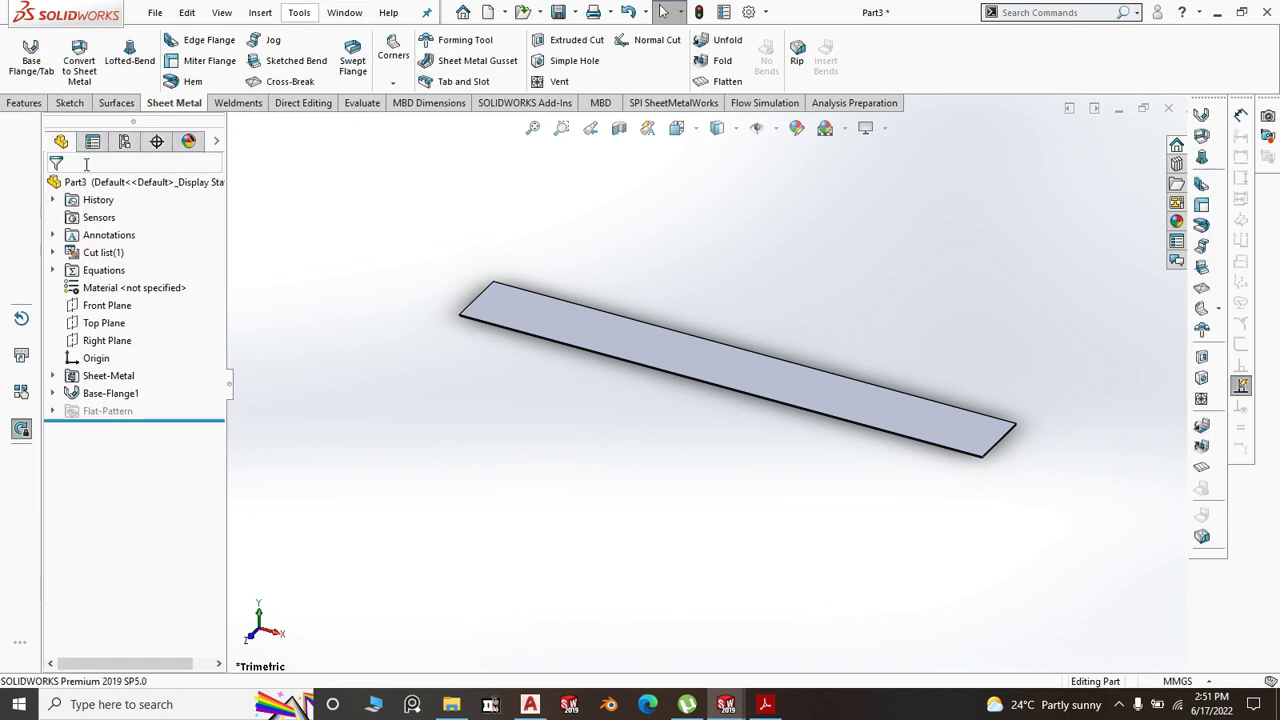
- Add 40 mm edge flanges at 90 degrees, pointing down, along both long edges of the base plate
click(210, 45)
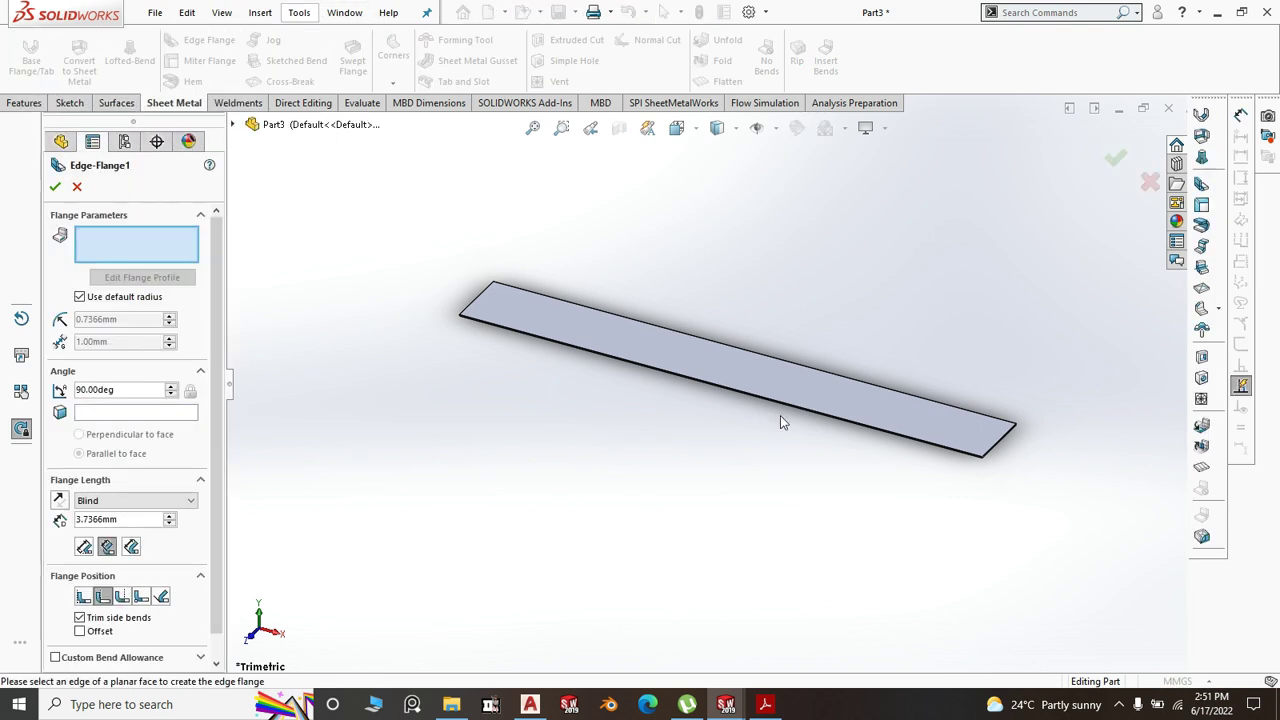
scroll(780, 415, down, 3)
click(776, 399)
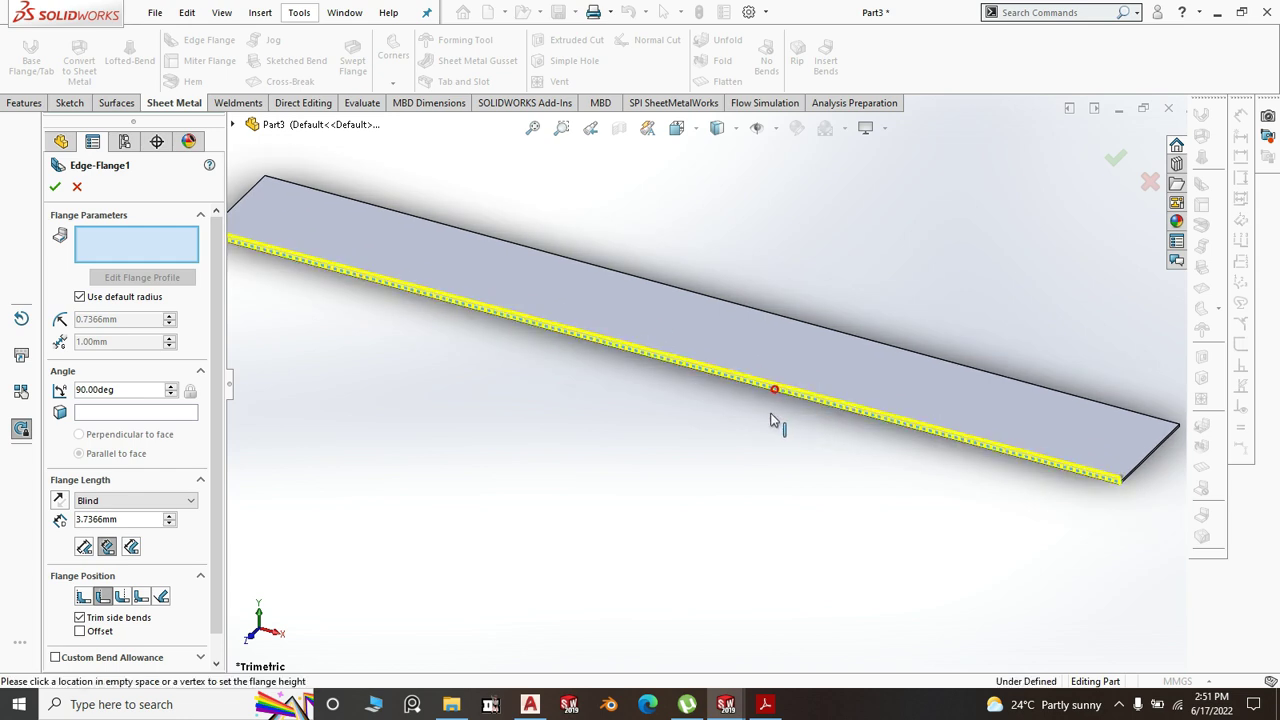
click(889, 350)
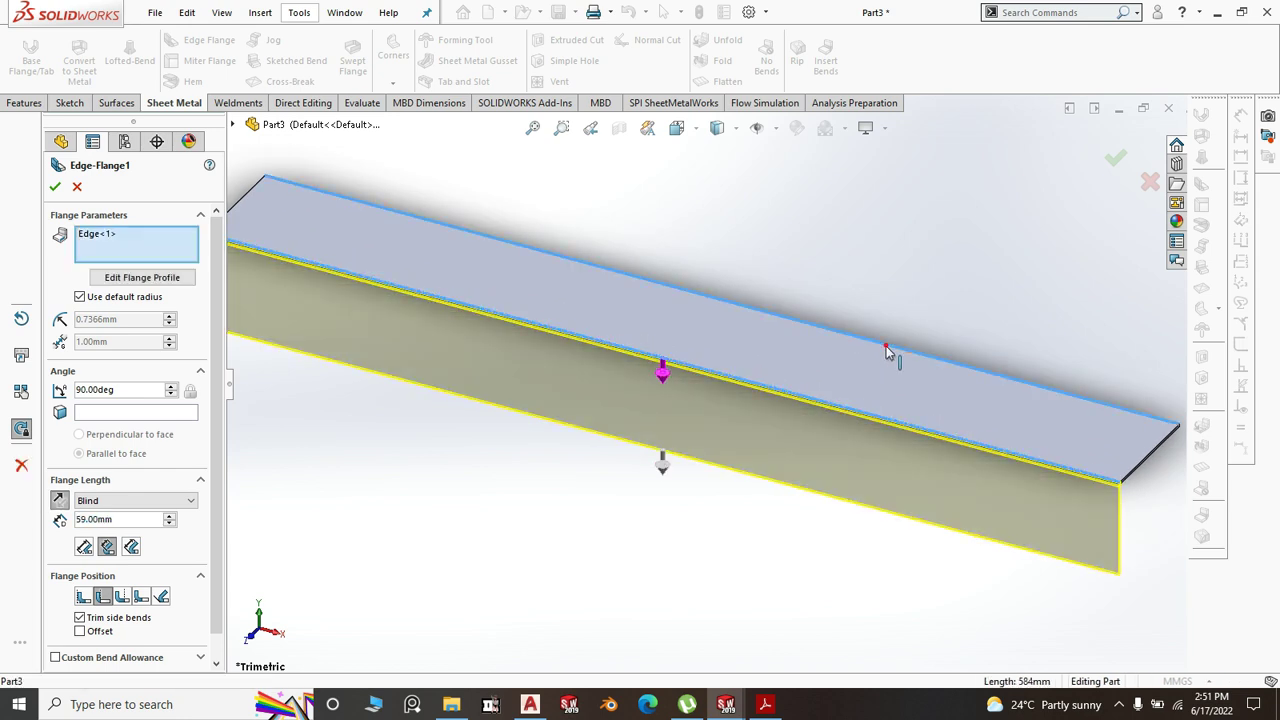
double_click(121, 520)
text(45)
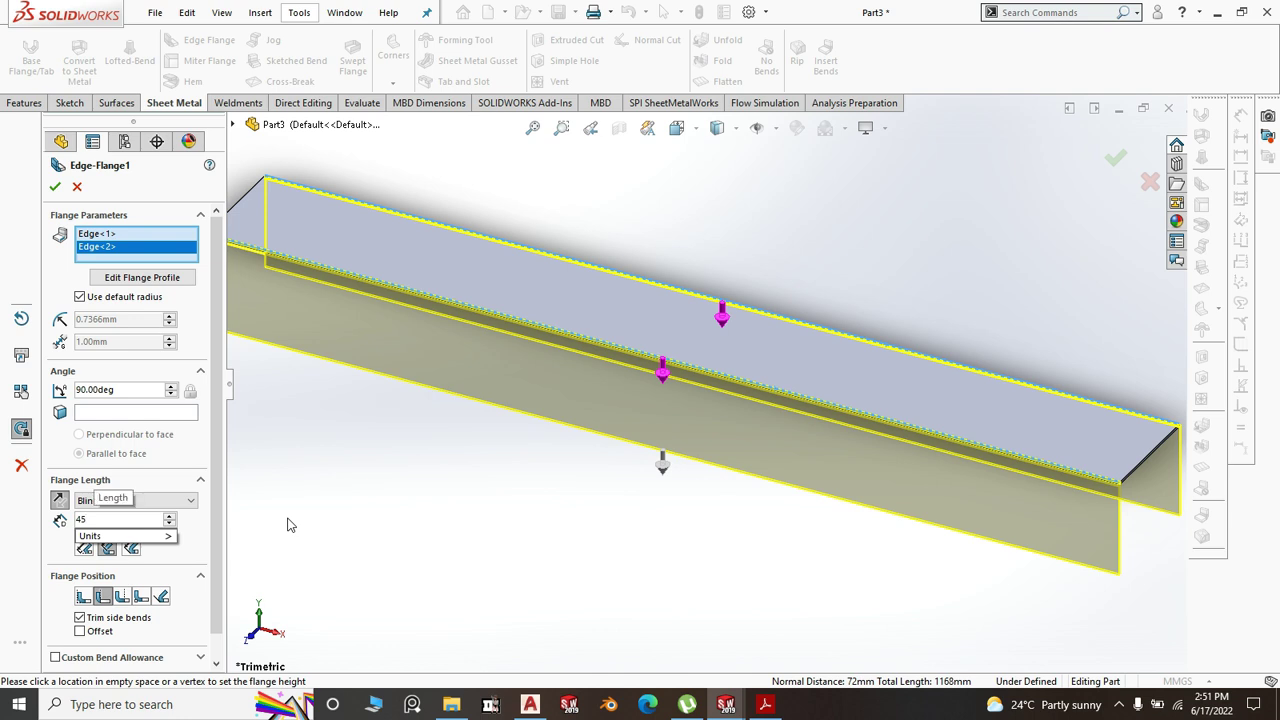
key(BackSpace)
text(0)
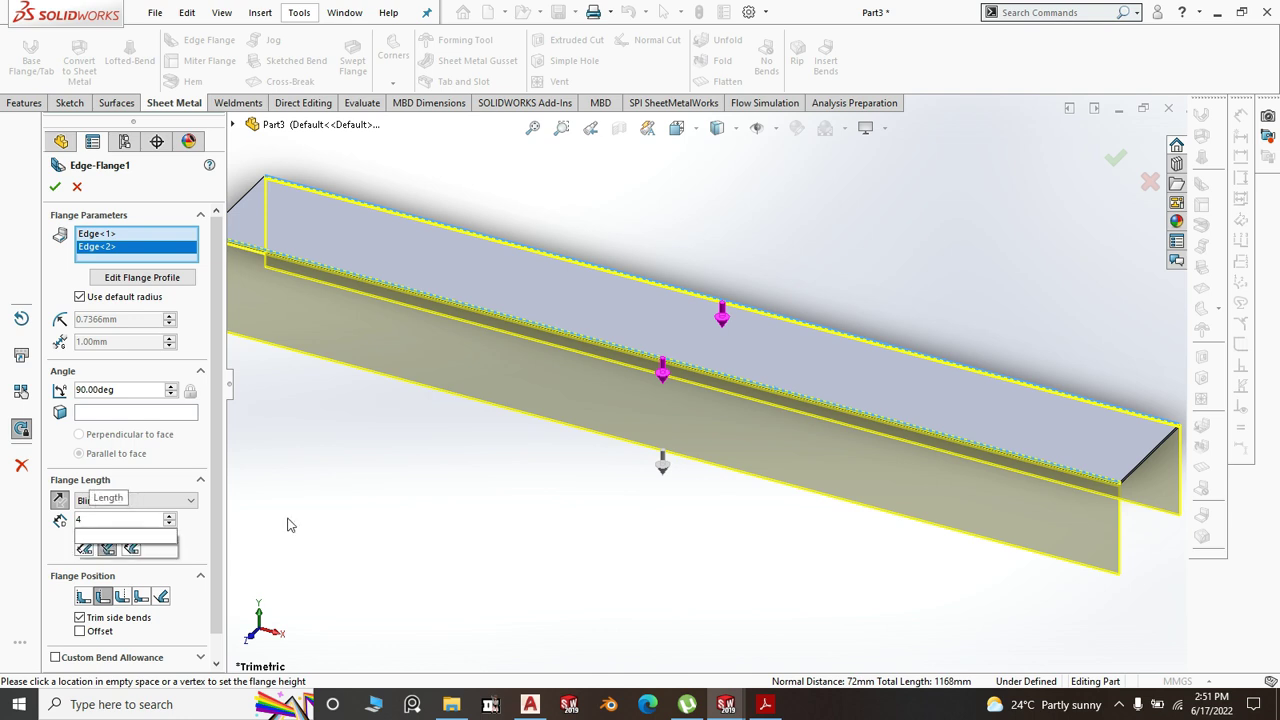
key(Return)
right_click(458, 527)
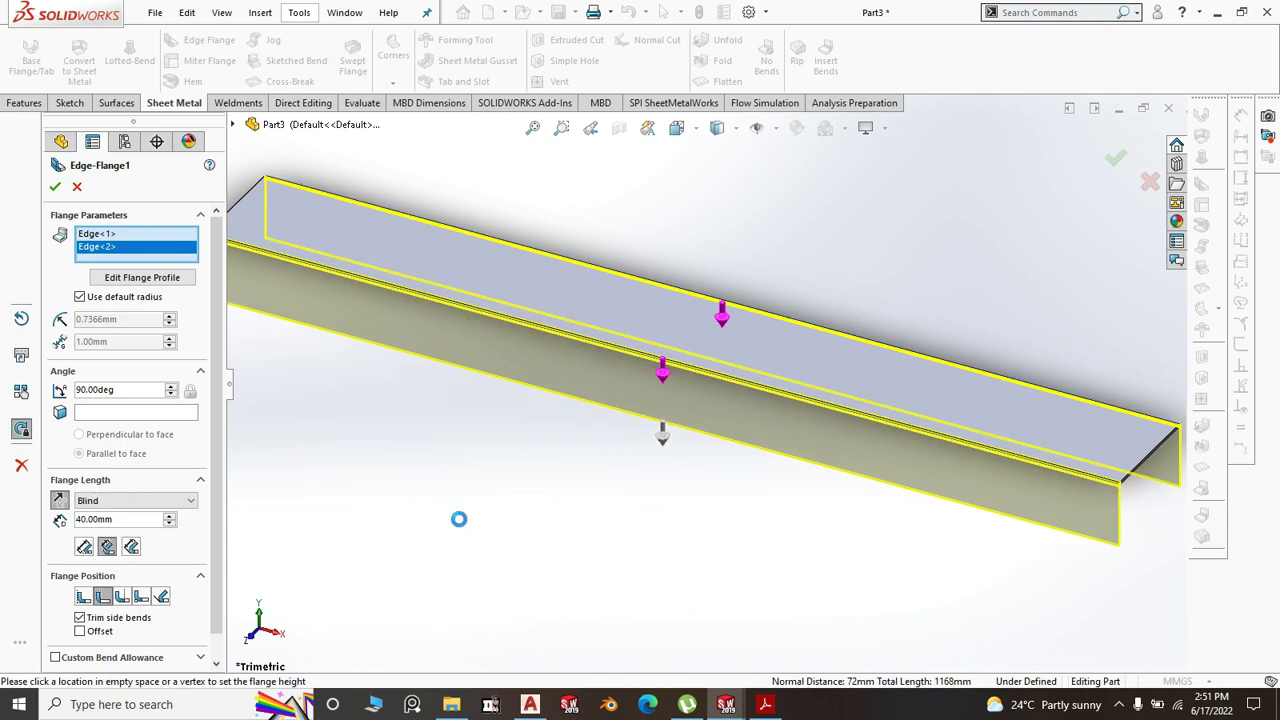
- Add 15 mm inward edge flanges at 90 degrees along the lower edges of both side walls
middle_drag(606, 463, 604, 419)
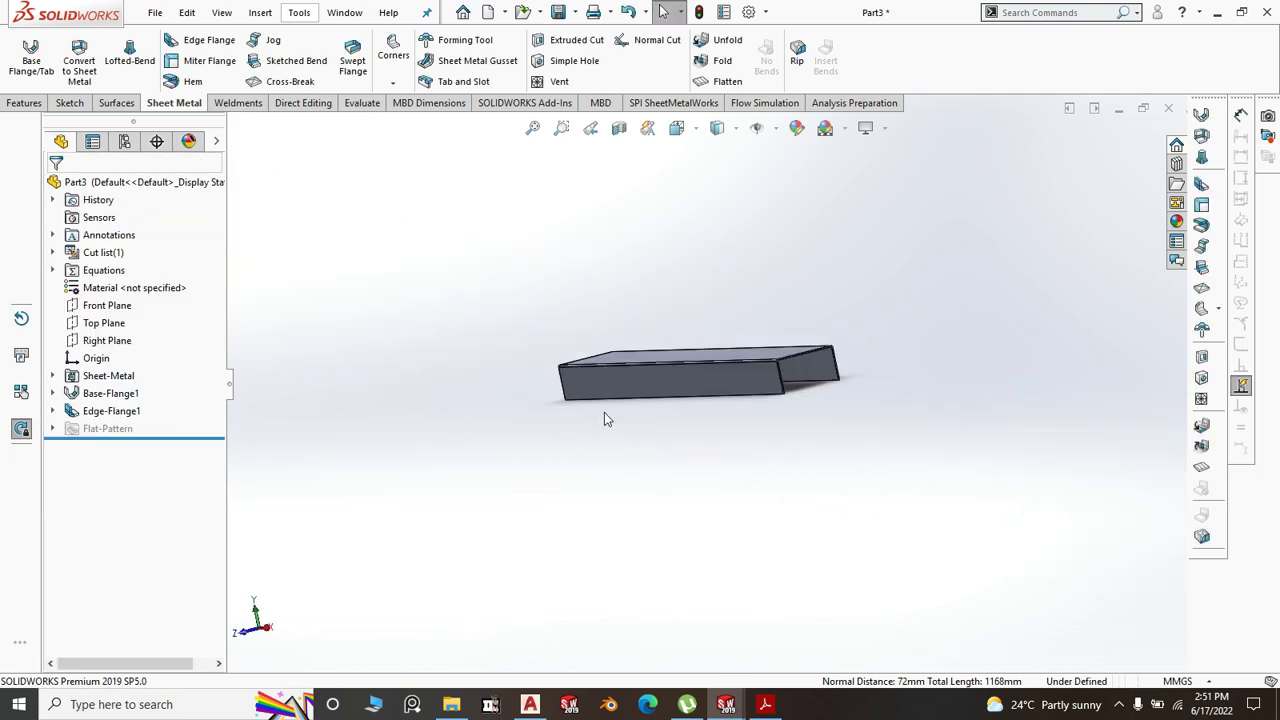
click(198, 40)
scroll(775, 405, down, 3)
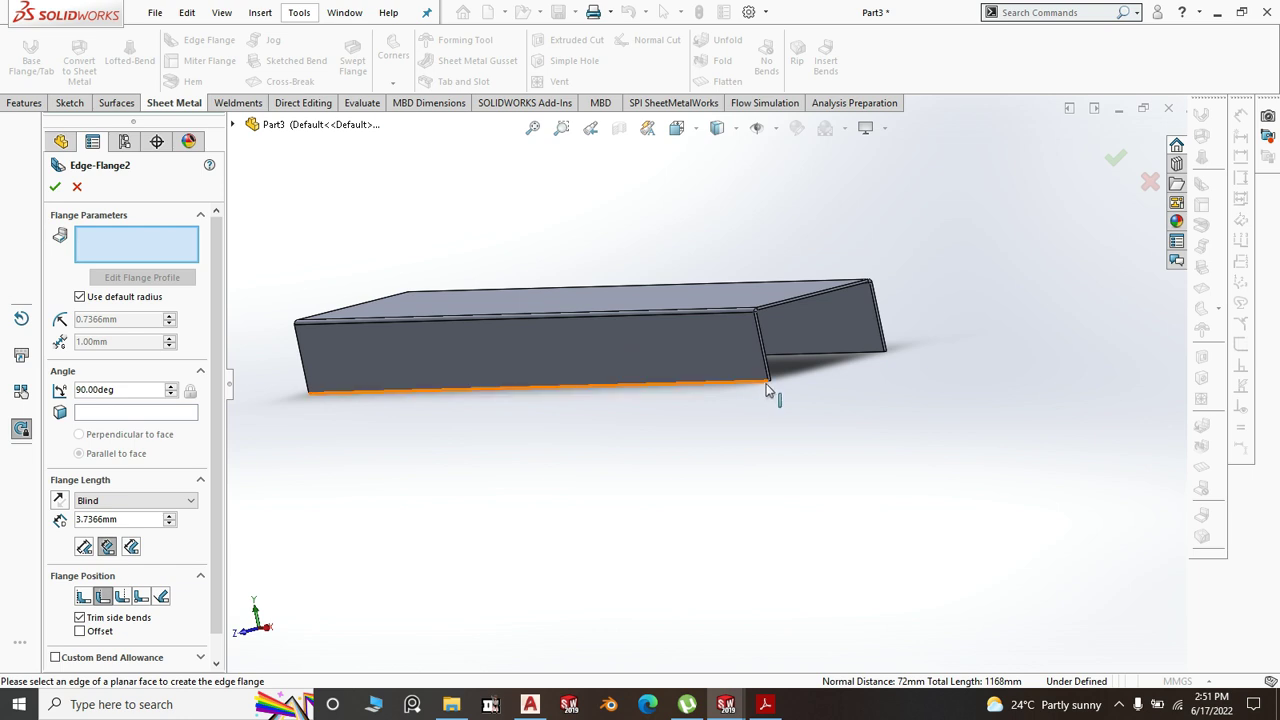
click(780, 381)
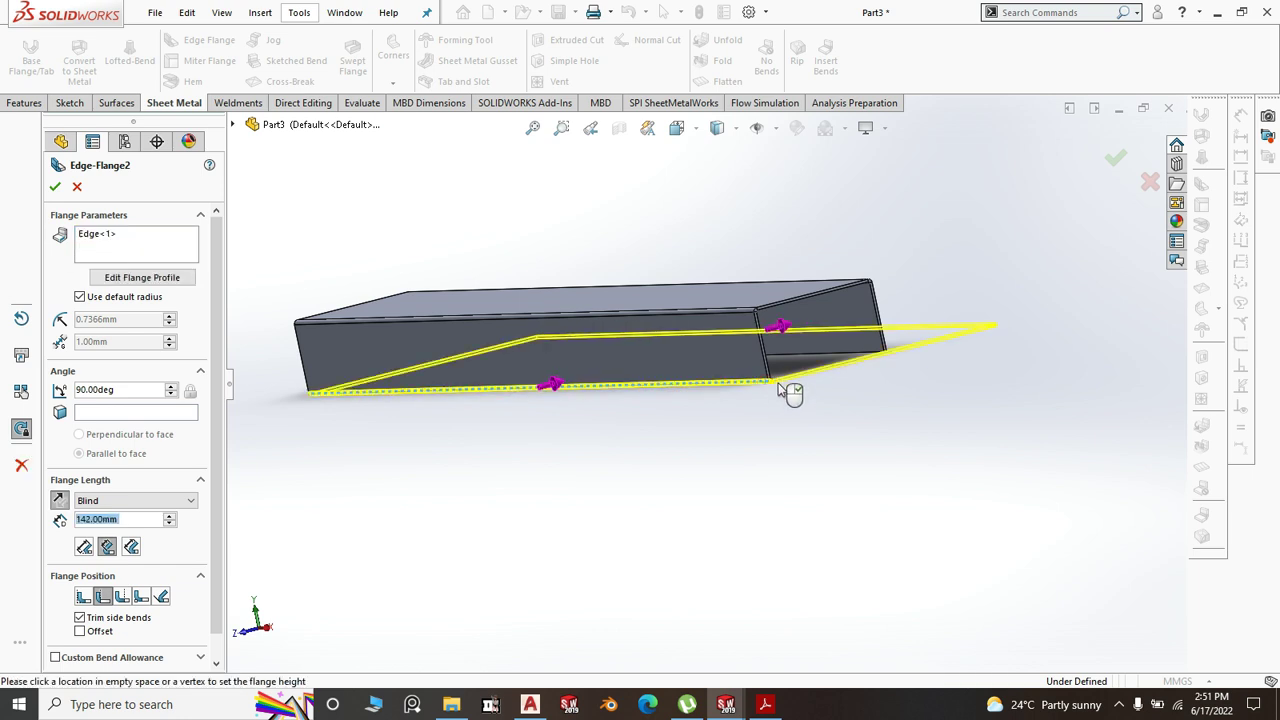
click(628, 482)
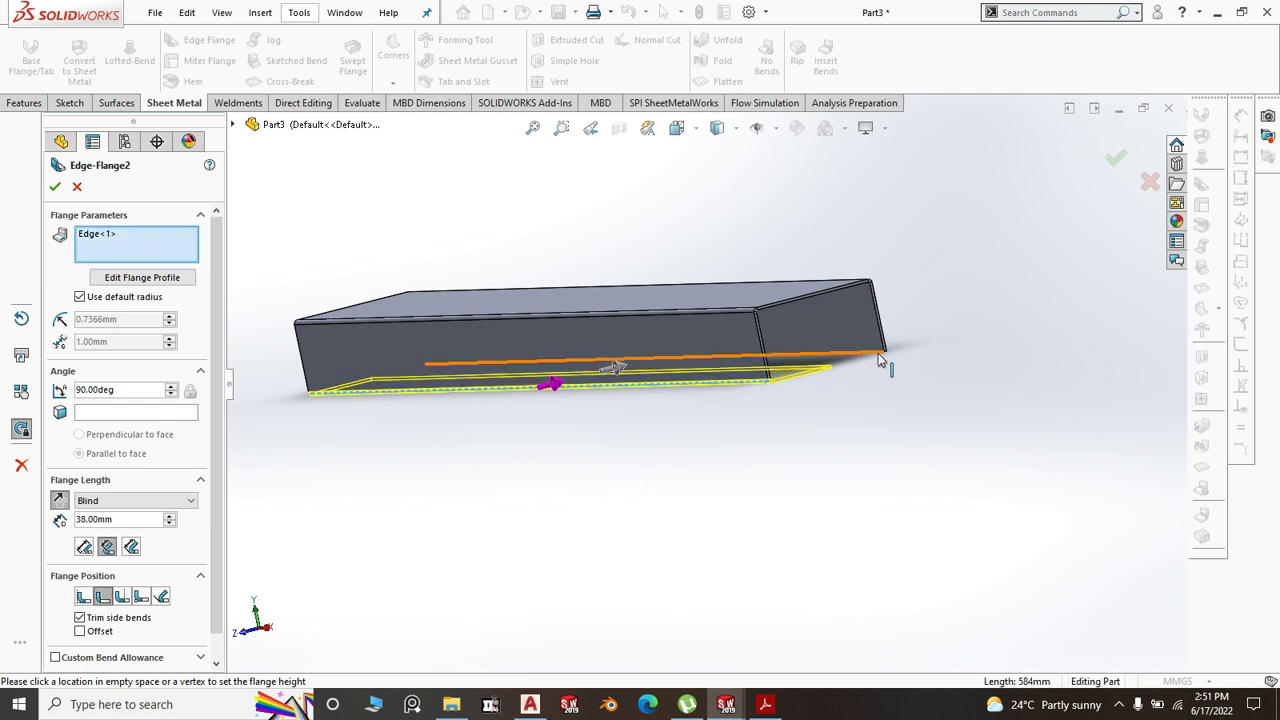
click(839, 398)
click(103, 596)
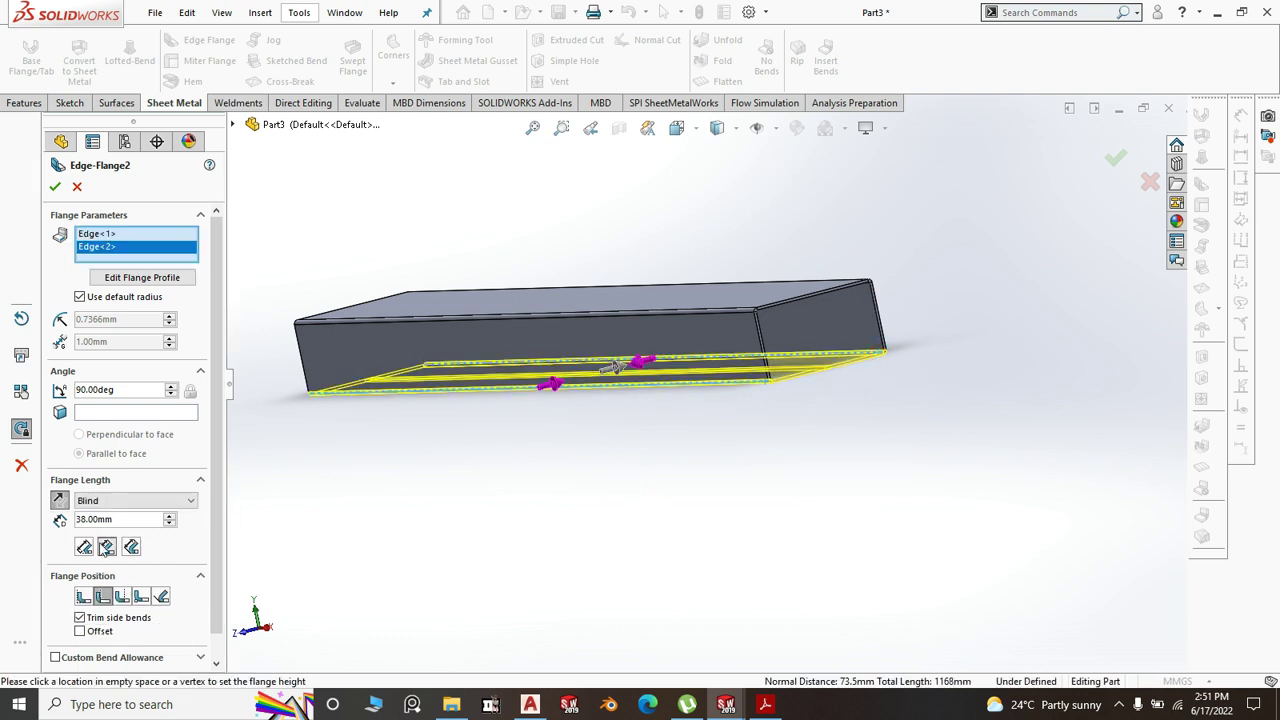
double_click(119, 519)
text(15)
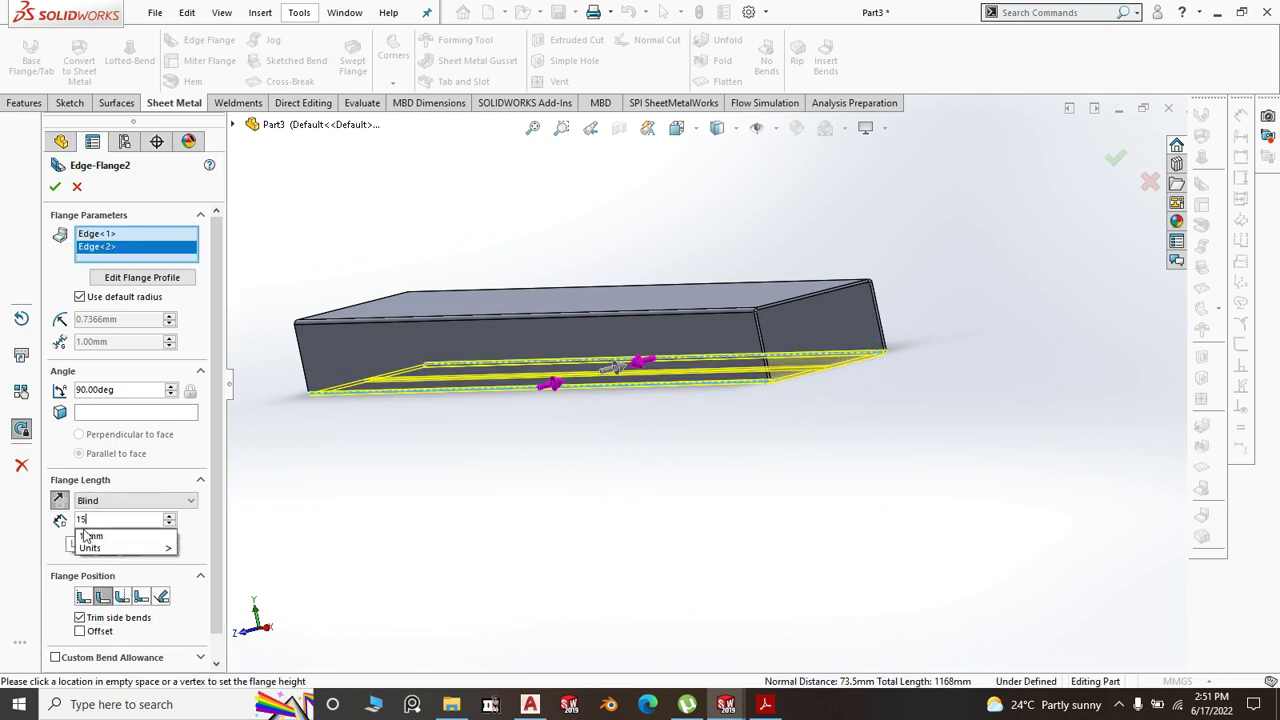
key(Return)
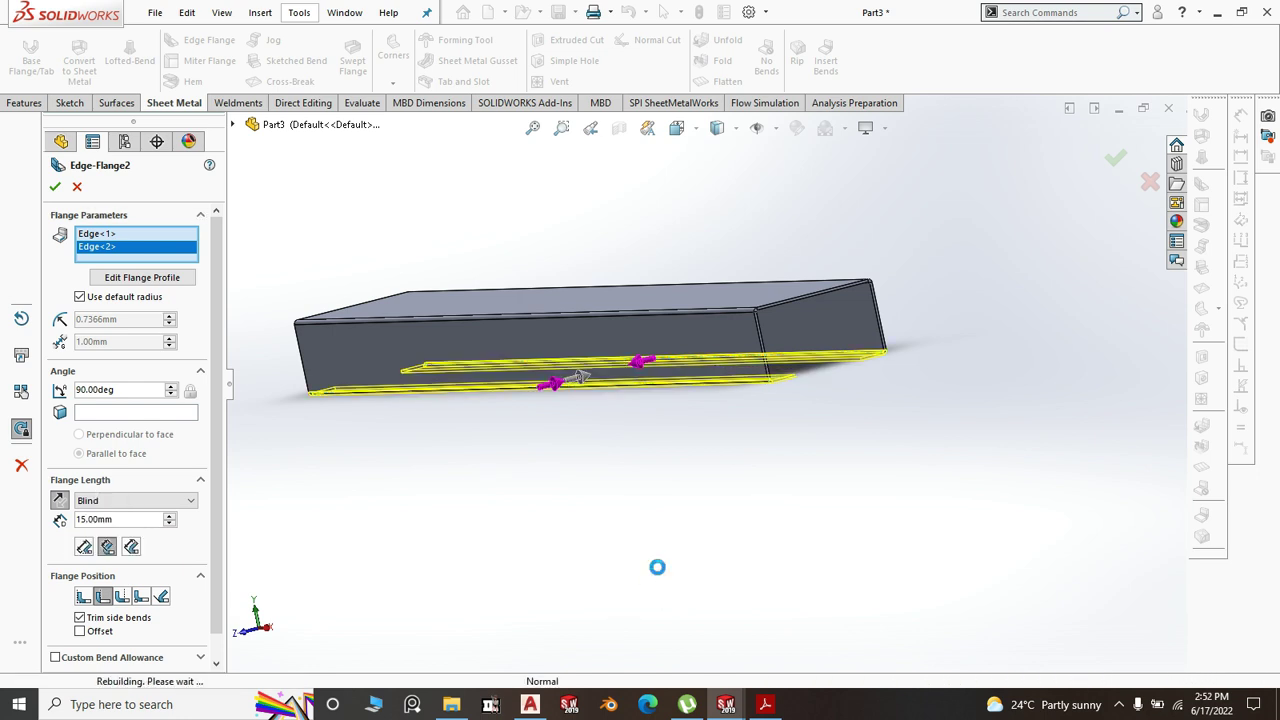
right_click(711, 538)
- Save the part as "3. DW TR Backing Short Channel" in the Run Out Table folder
key(space)
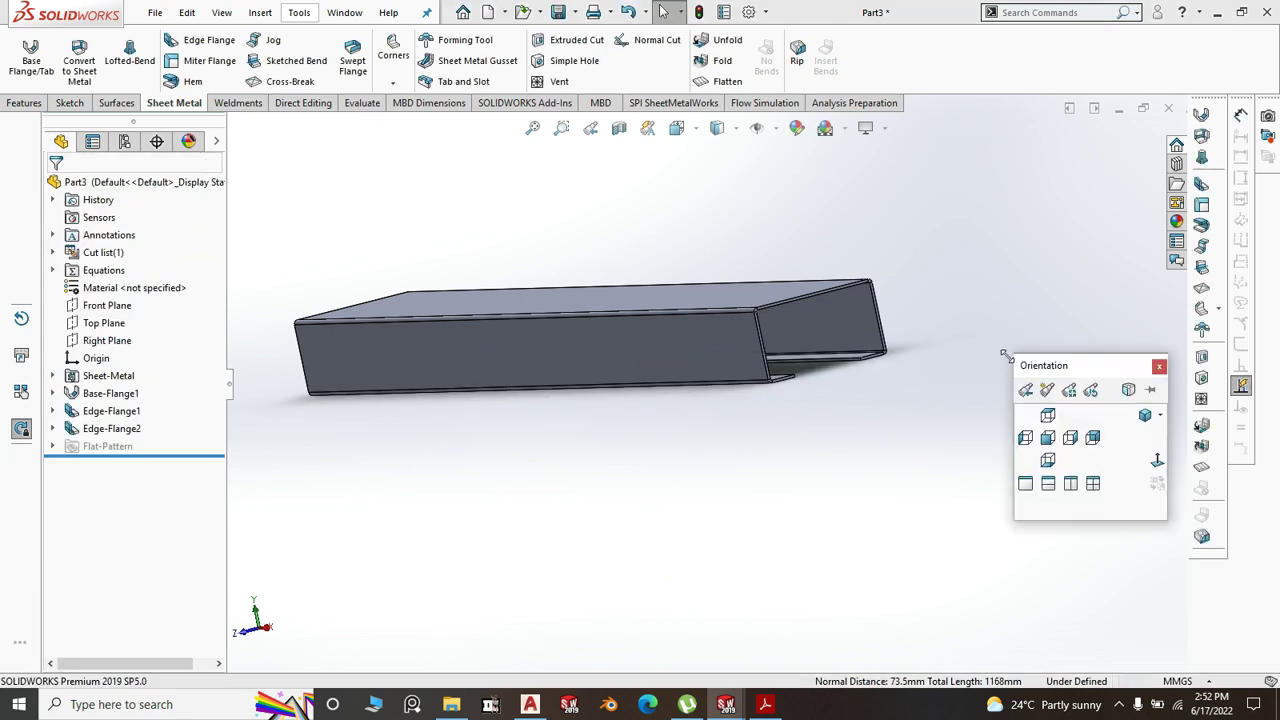
click(1145, 415)
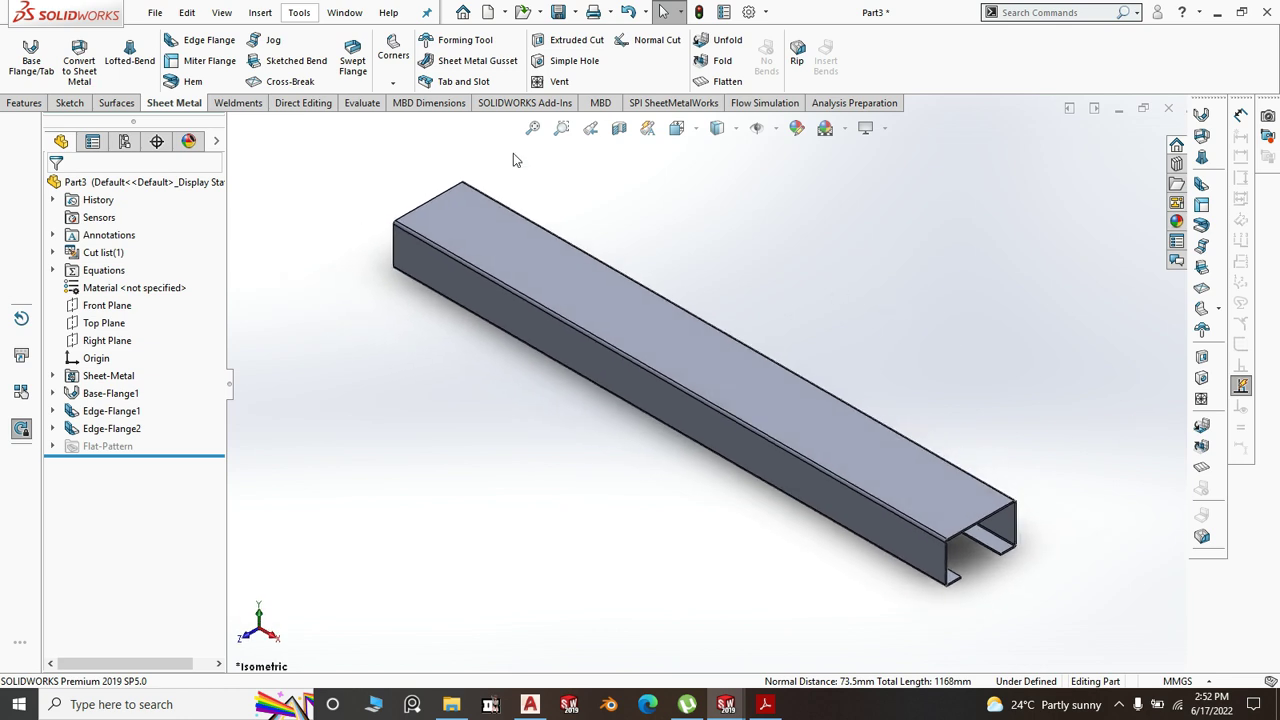
click(576, 12)
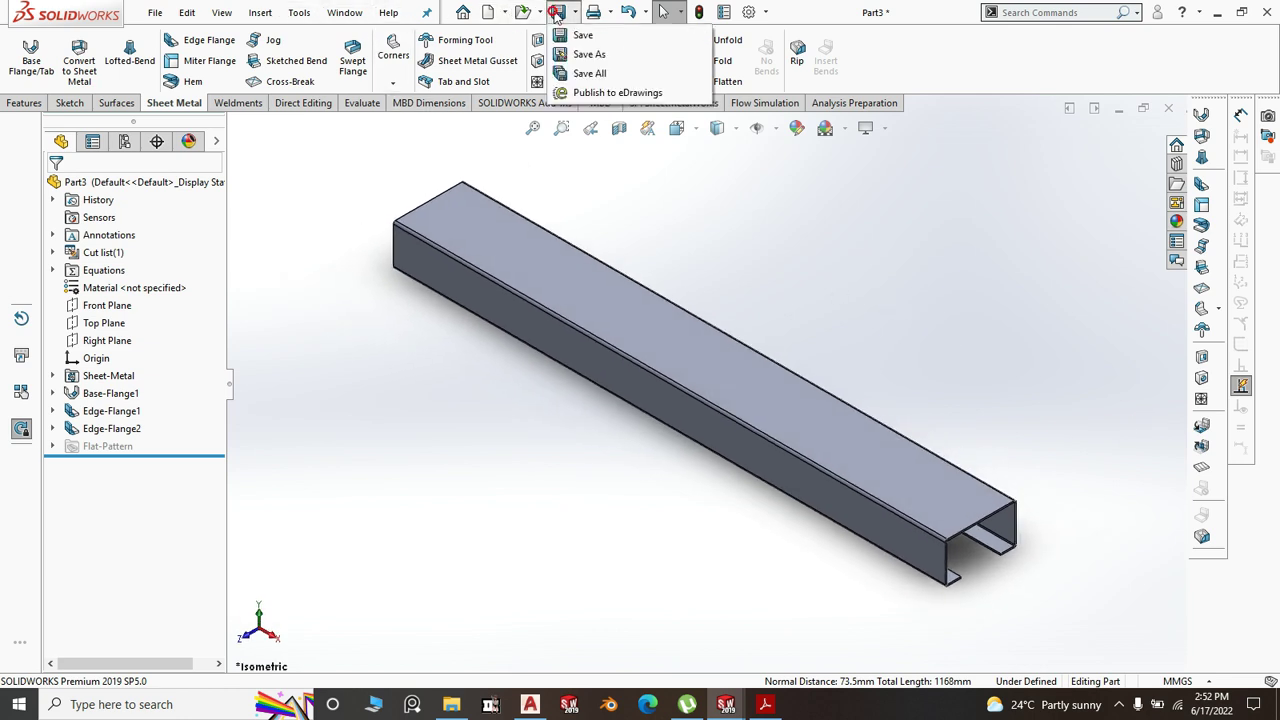
click(591, 56)
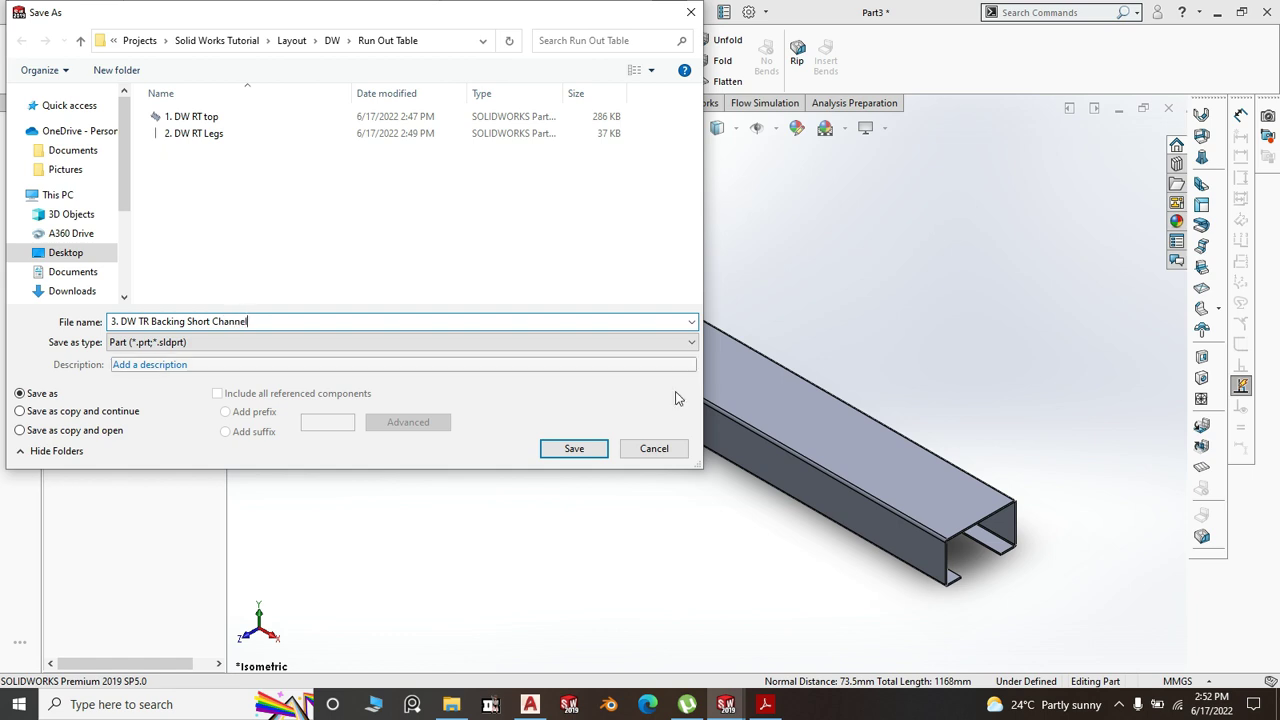
click(578, 452)
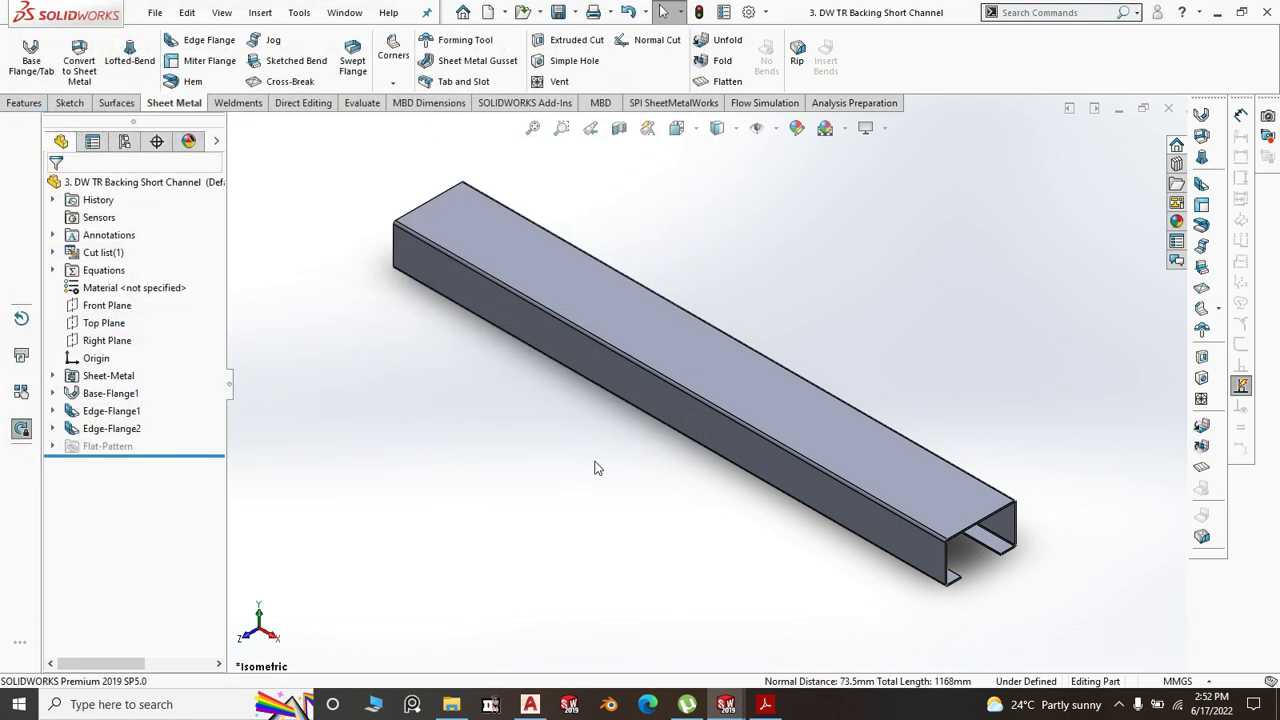
- Switch to the Assem1 assembly and insert the 3. DW TR Backing Short Channel part beside the leg, below the table top
mouse_move(726, 702)
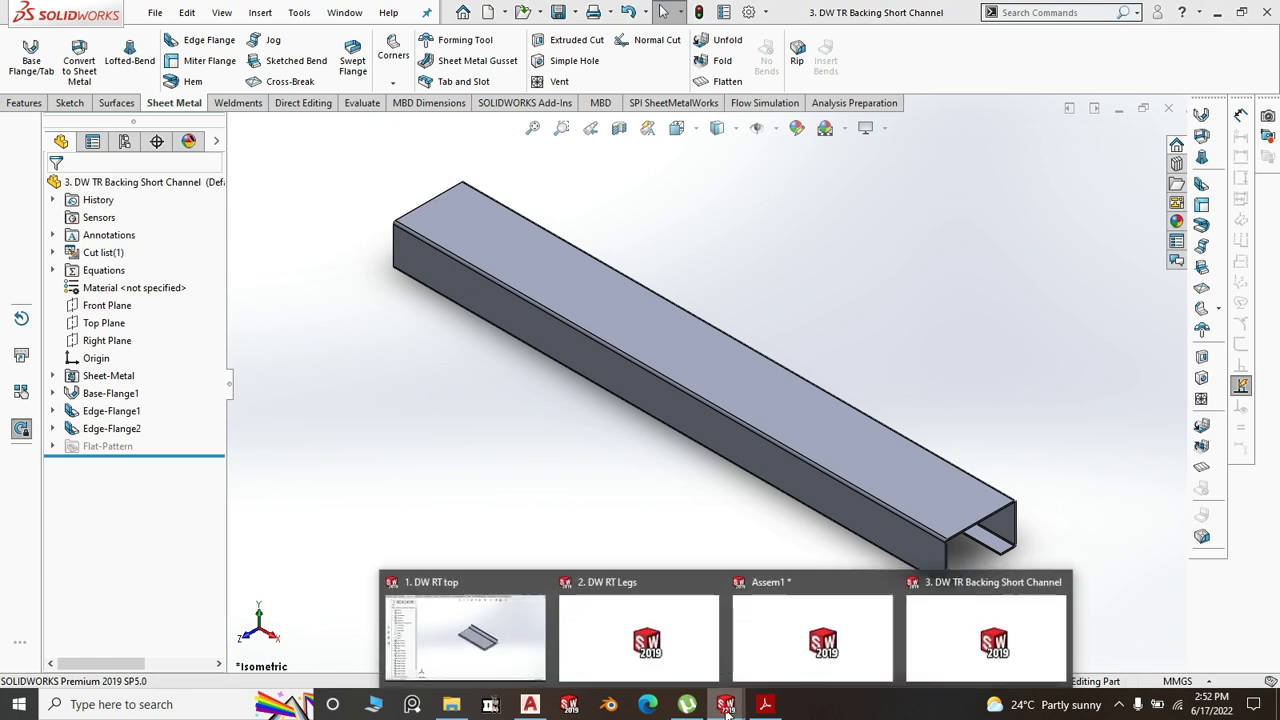
click(782, 655)
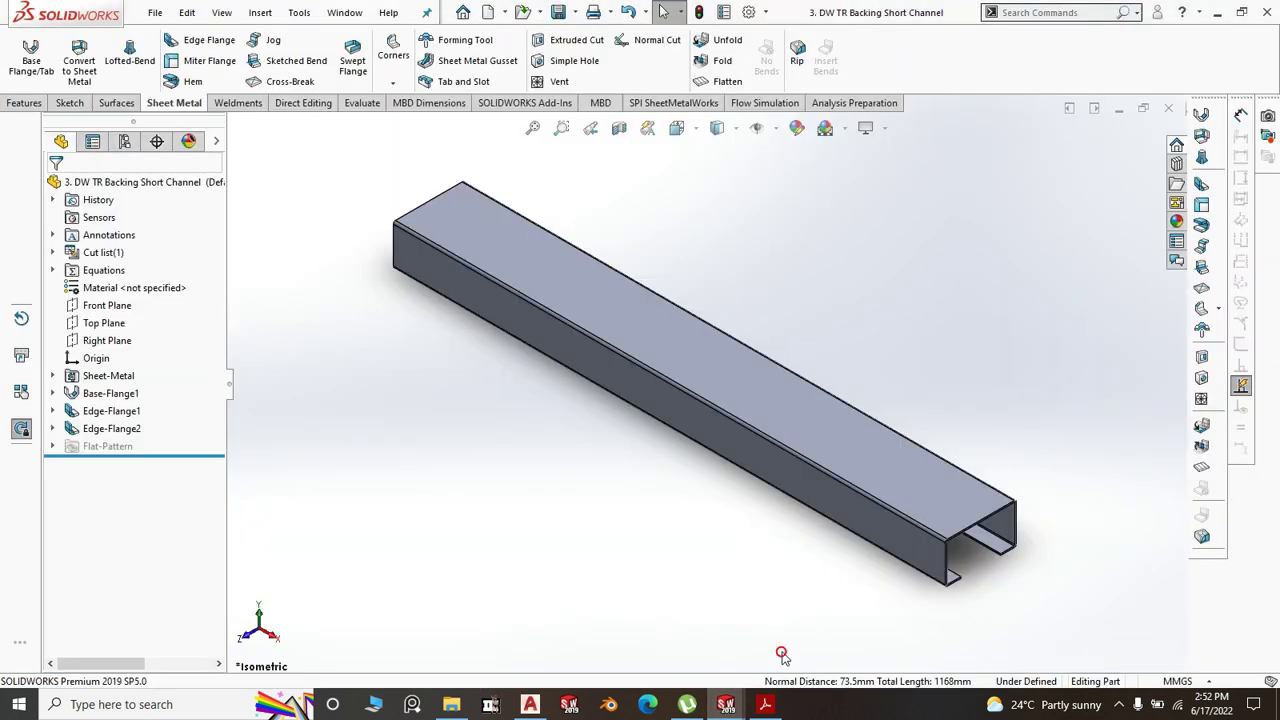
click(736, 713)
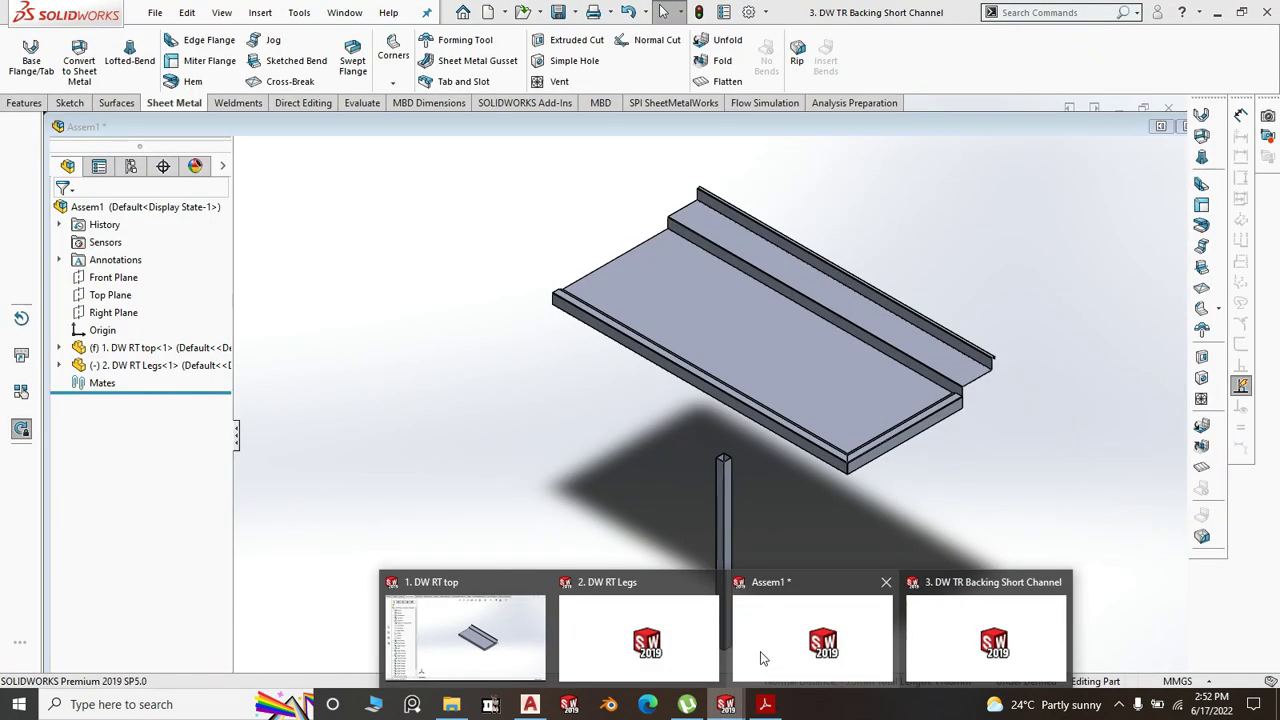
click(760, 650)
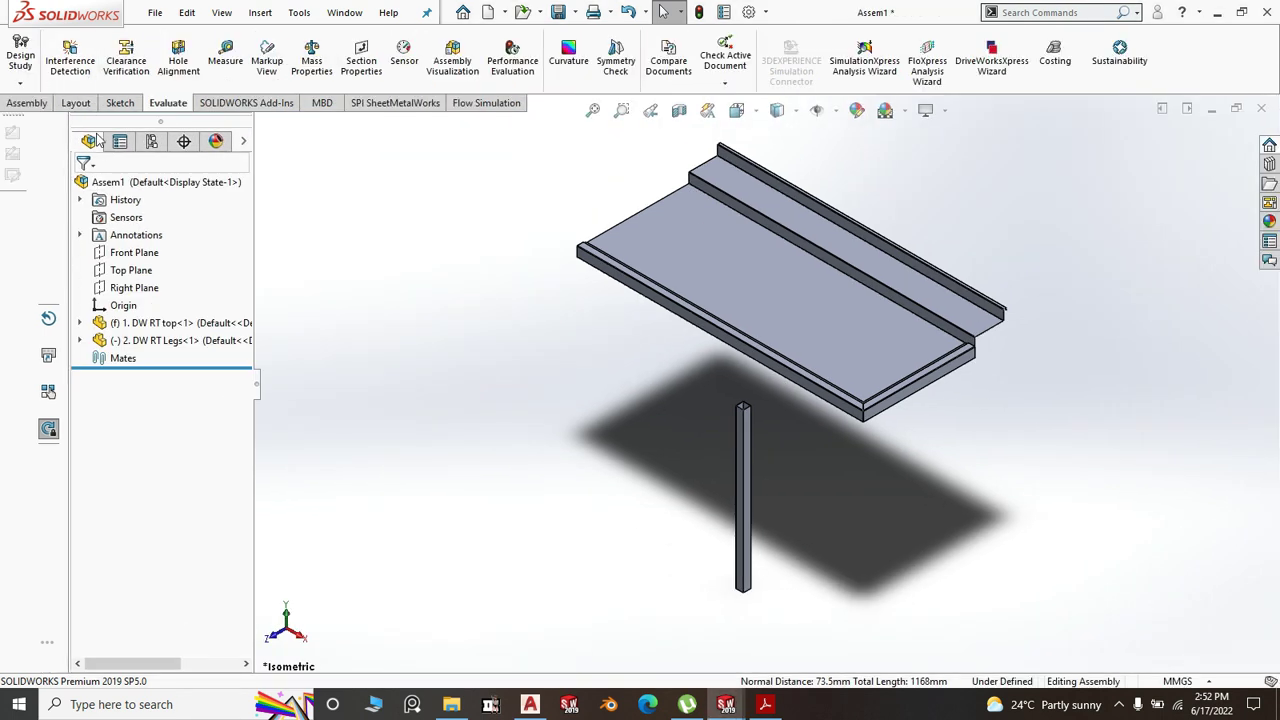
click(27, 103)
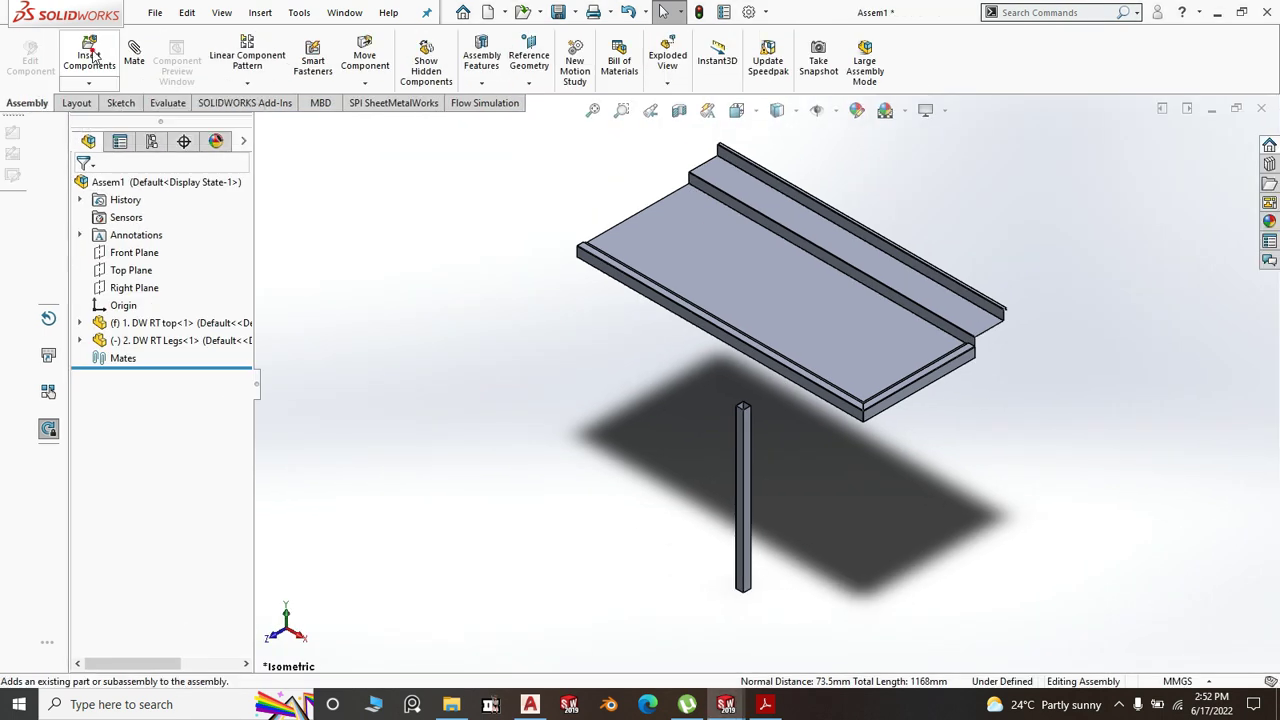
click(91, 57)
click(148, 396)
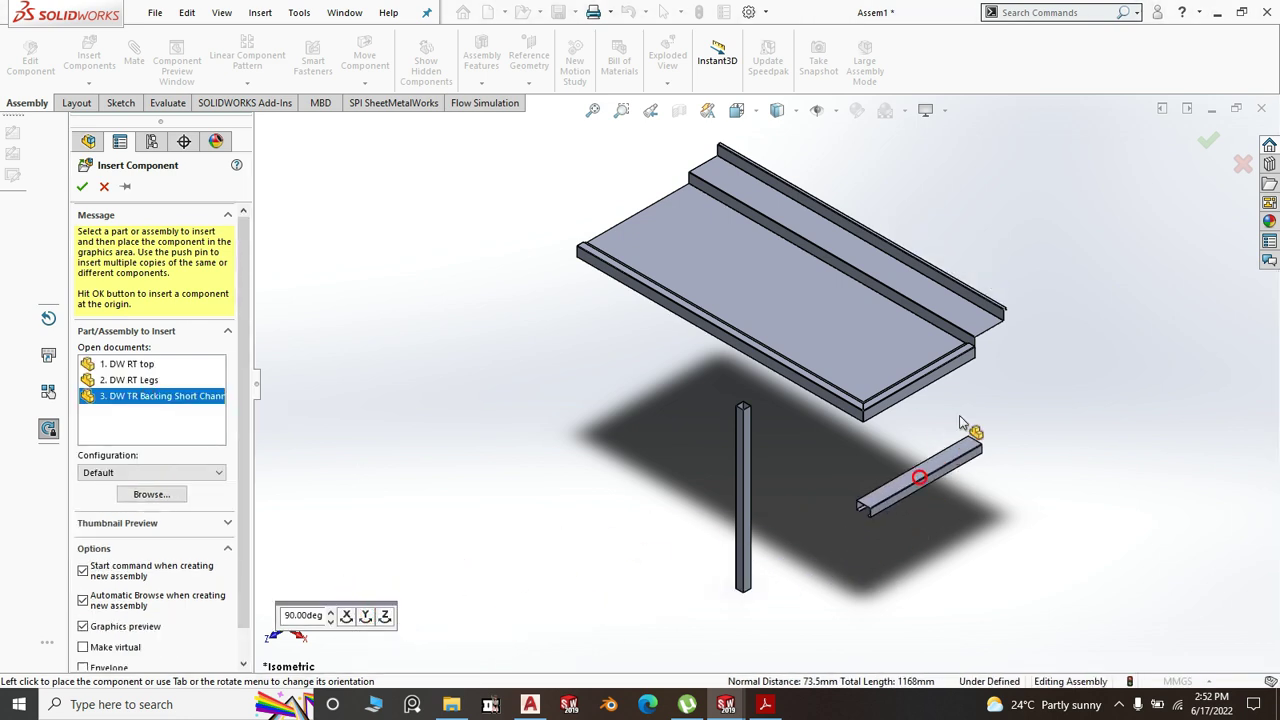
click(966, 428)
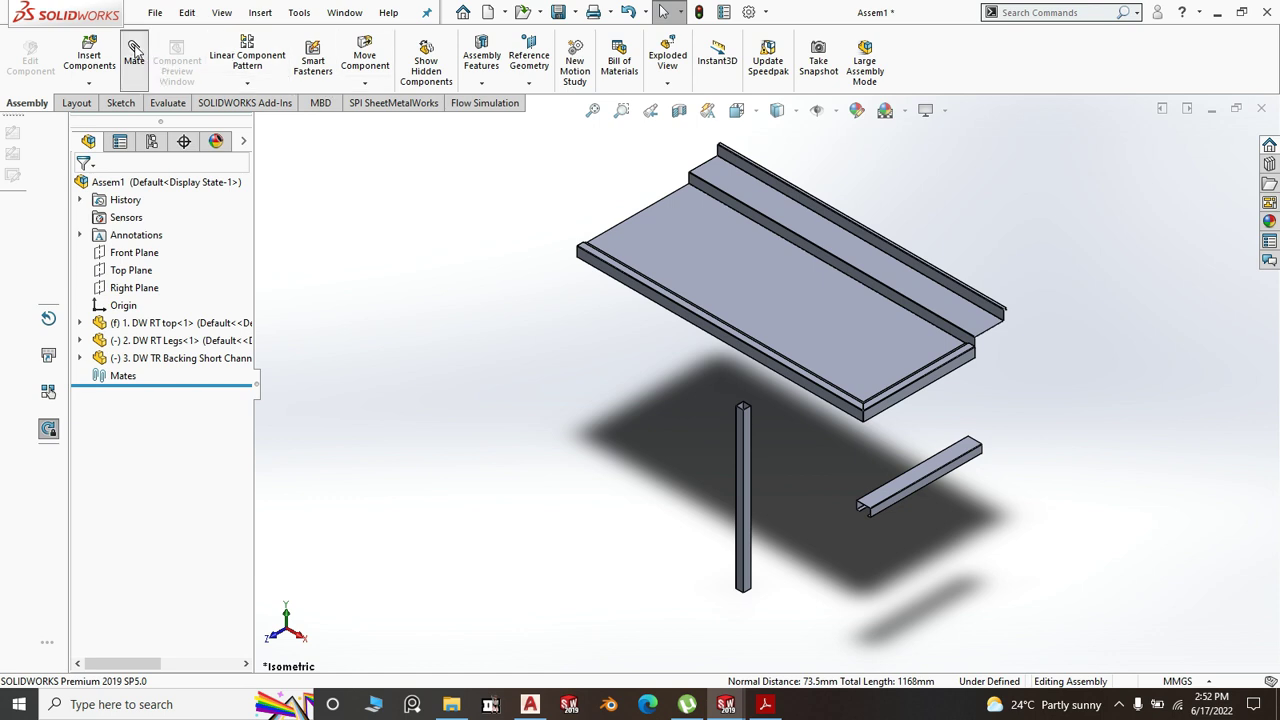
- Mate the top face of the backing short channel coincident with the underside of the table top
scroll(940, 480, down, 6)
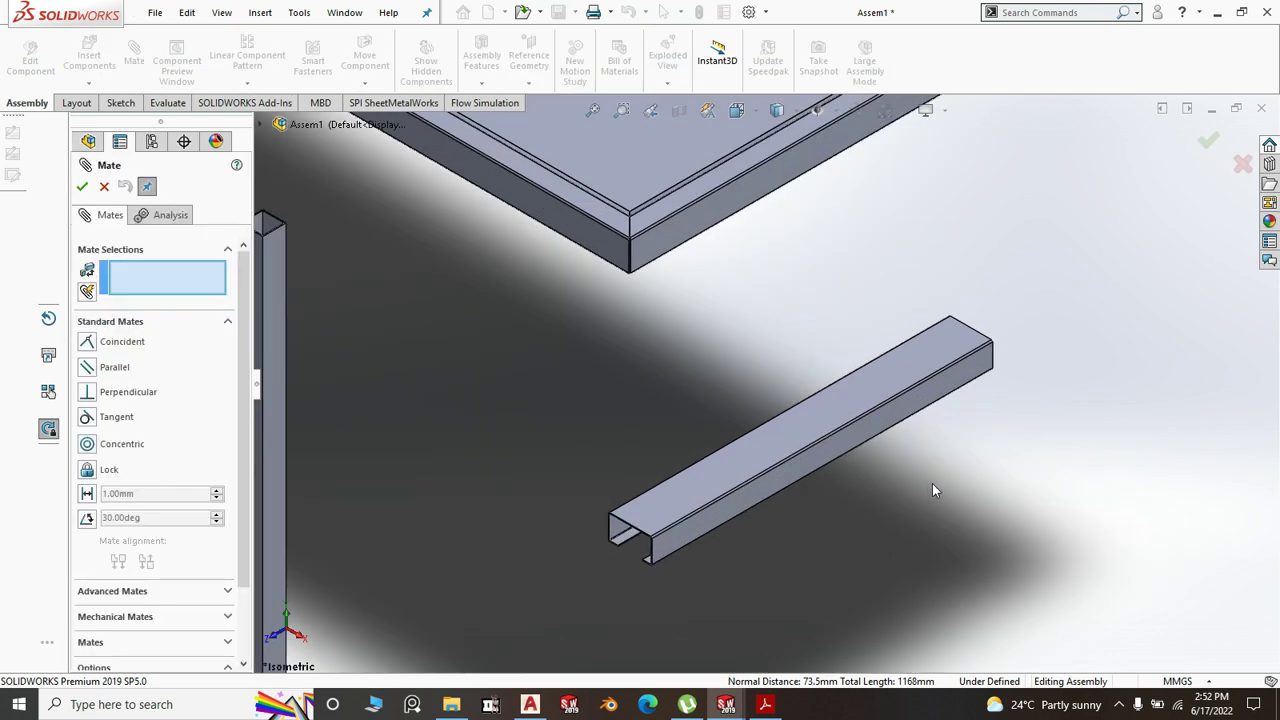
click(830, 418)
scroll(937, 473, up, 4)
middle_drag(937, 471, 865, 168)
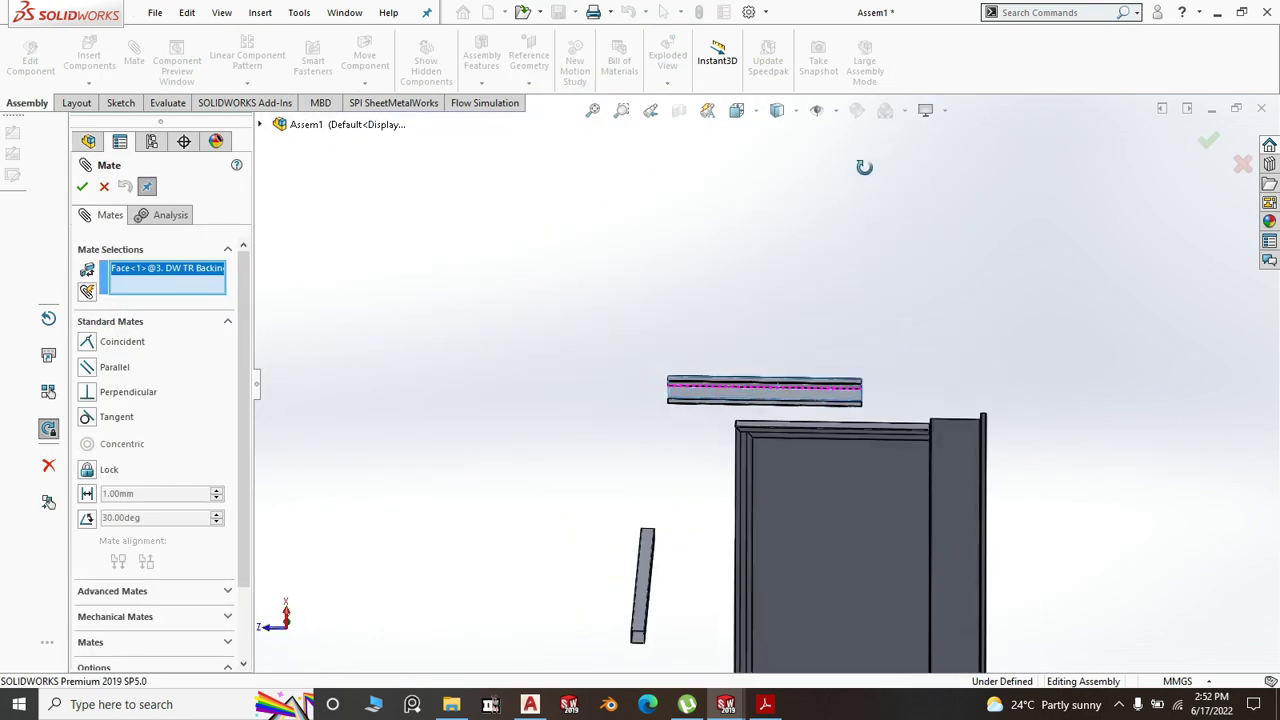
click(858, 535)
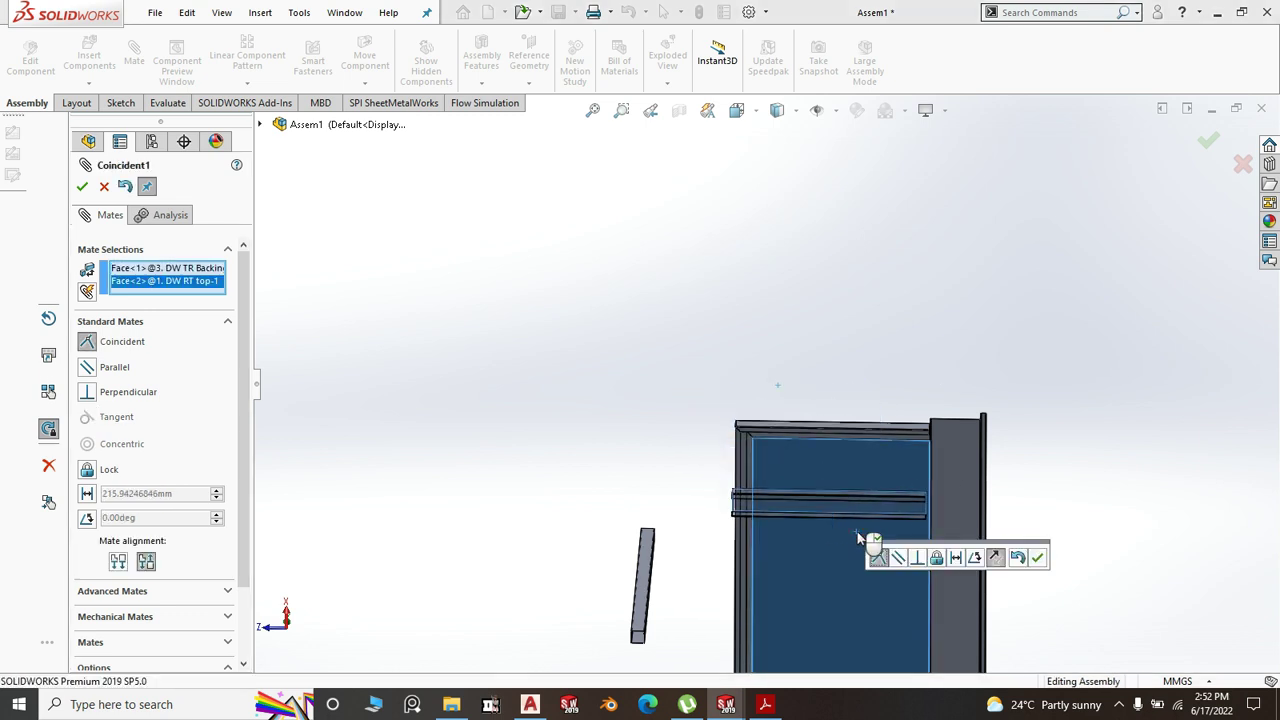
key(Return)
- Mate the channel's outer side wall coincident with the face of the table top's short end flange
scroll(840, 437, down, 3)
scroll(810, 540, down, 5)
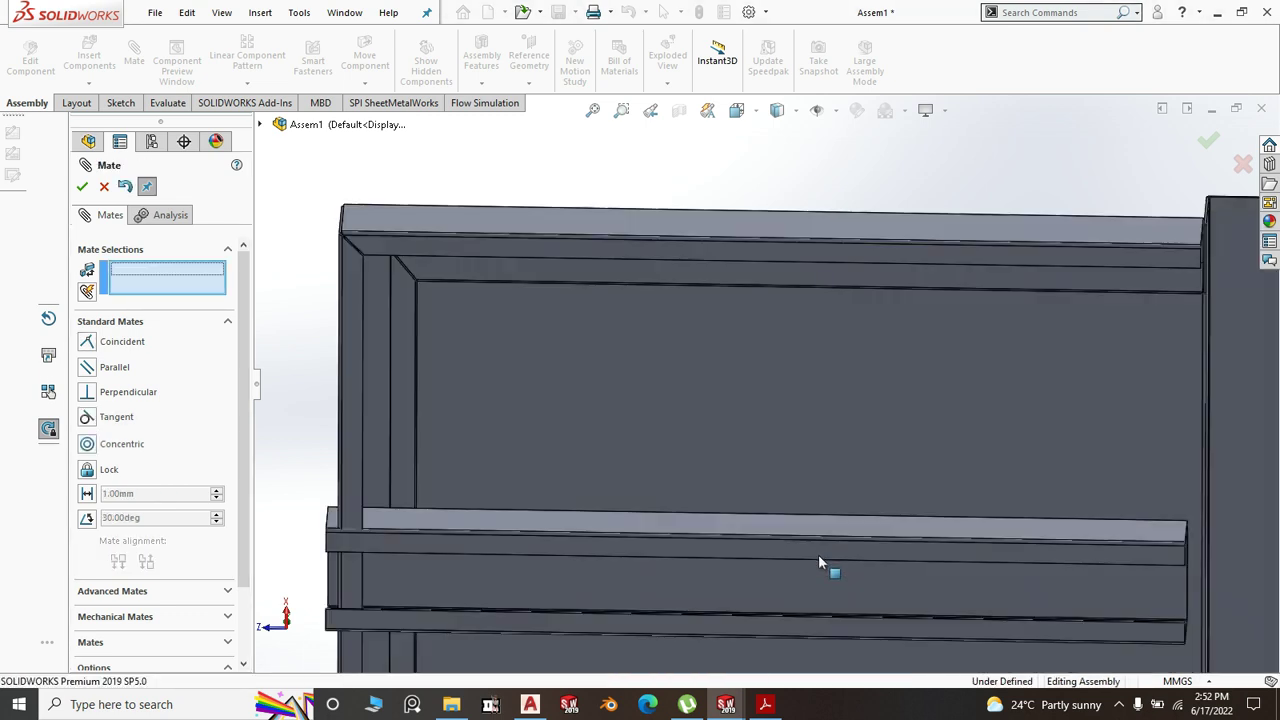
click(802, 344)
scroll(818, 388, up, 10)
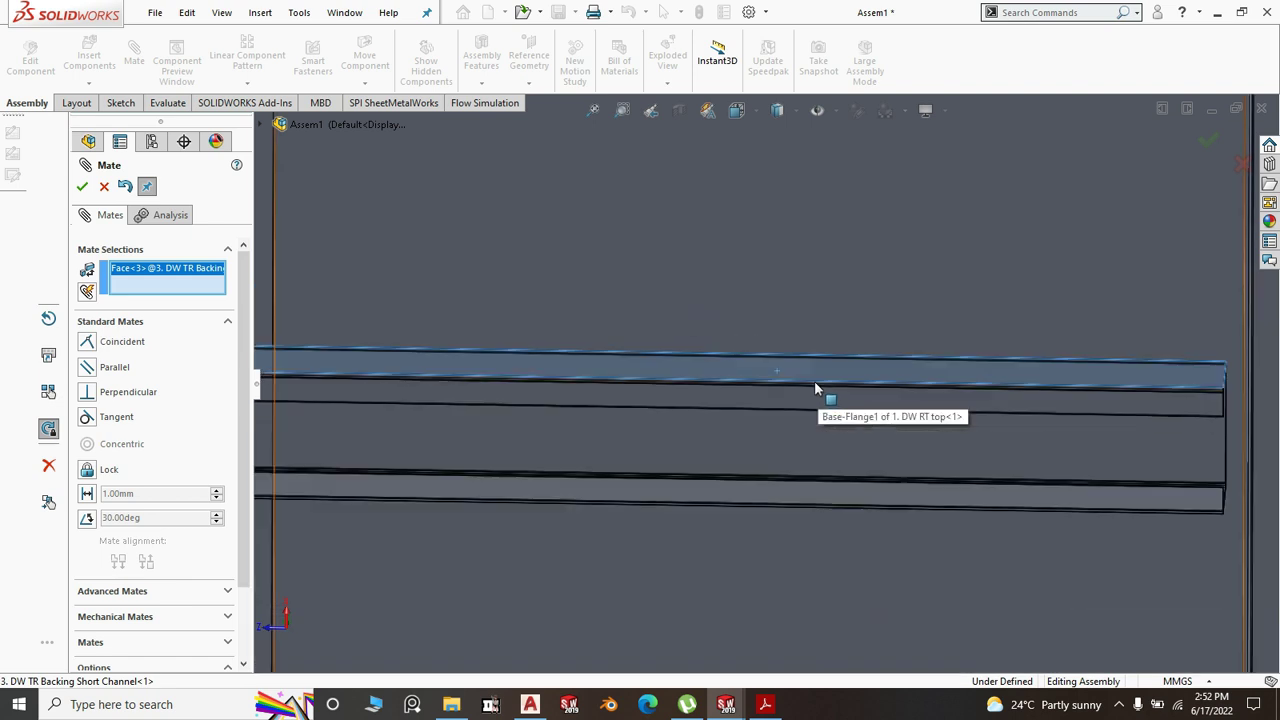
middle_drag(1088, 437, 871, 366)
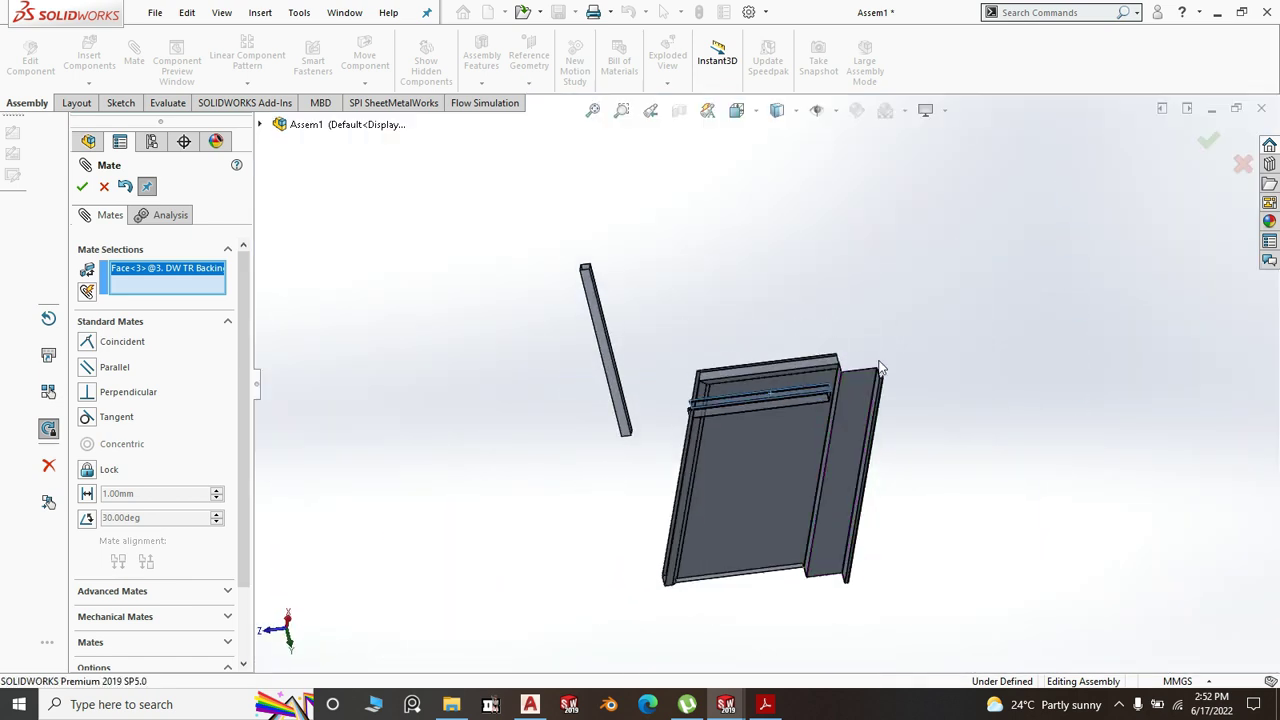
scroll(829, 353, down, 8)
click(940, 247)
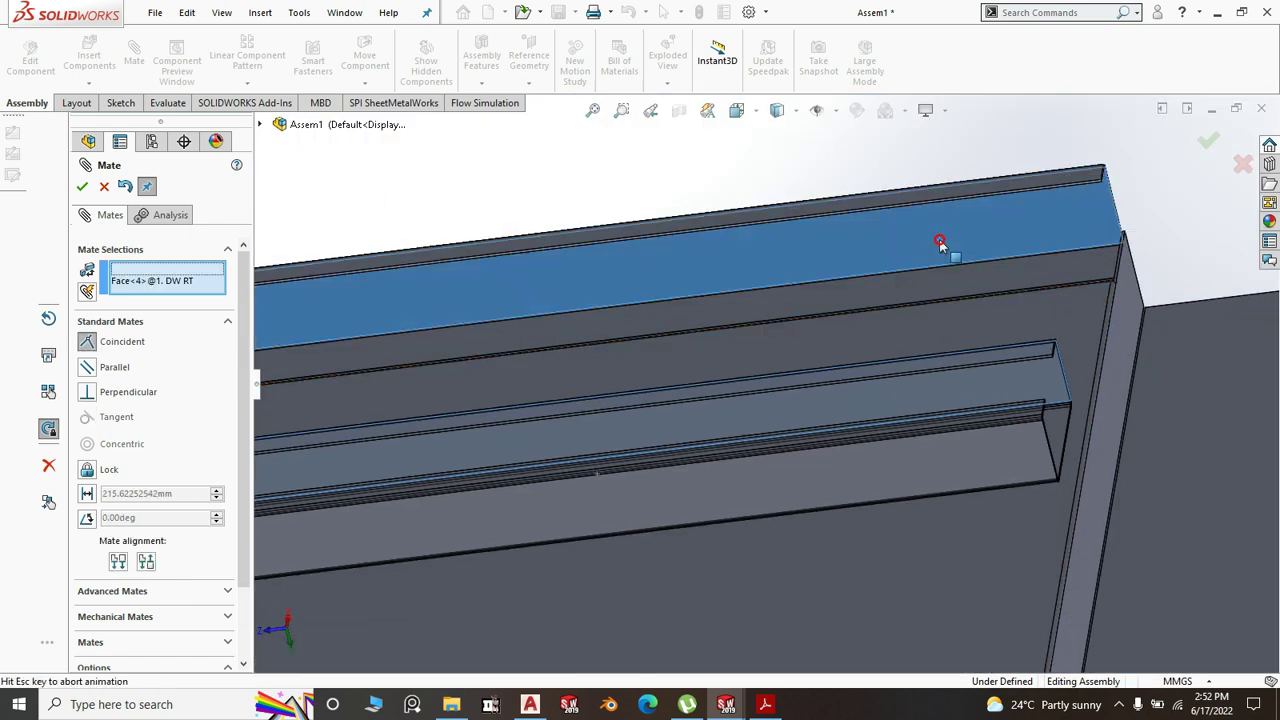
key(Return)
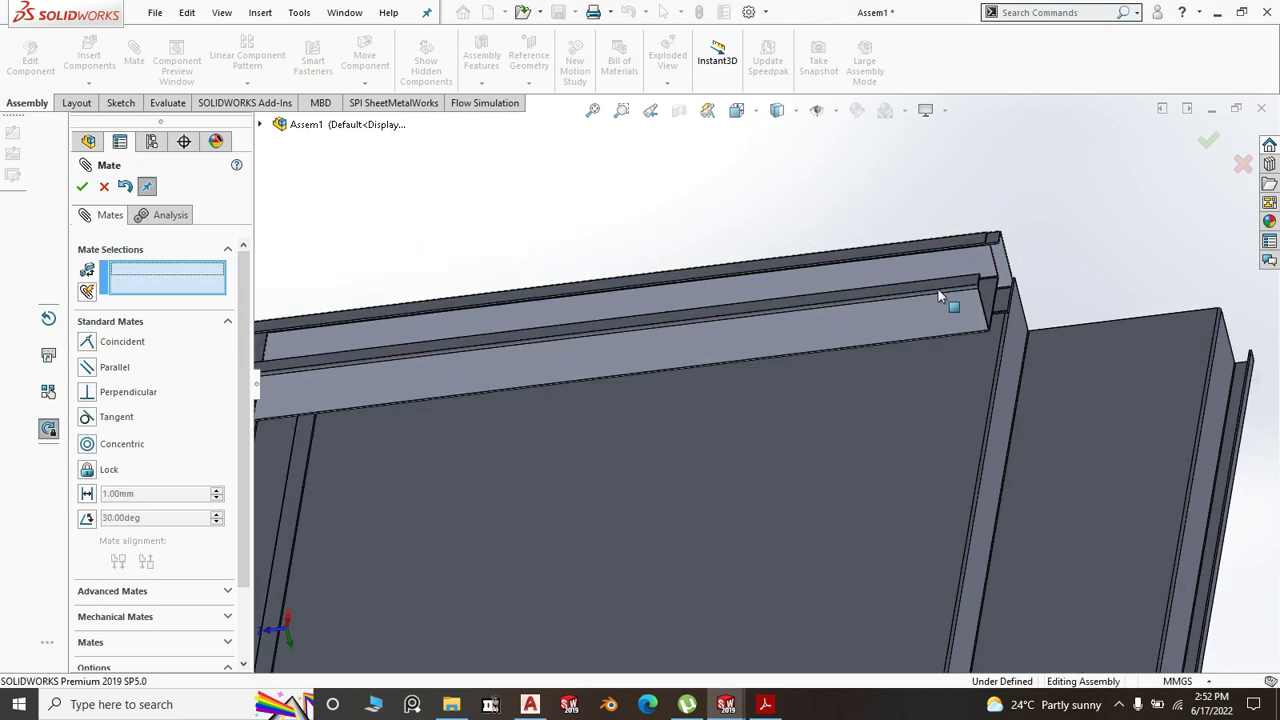
- Start a centered Width mate, using the table top's rear step wall as width reference and the channel's rear end face as tab reference
mouse_move(990, 270)
middle_down()
mouse_move(1243, 240)
mouse_move(1076, 249)
mouse_move(1120, 380)
mouse_move(1105, 335)
mouse_move(991, 281)
mouse_move(999, 269)
middle_up()
scroll(1000, 269, up, 5)
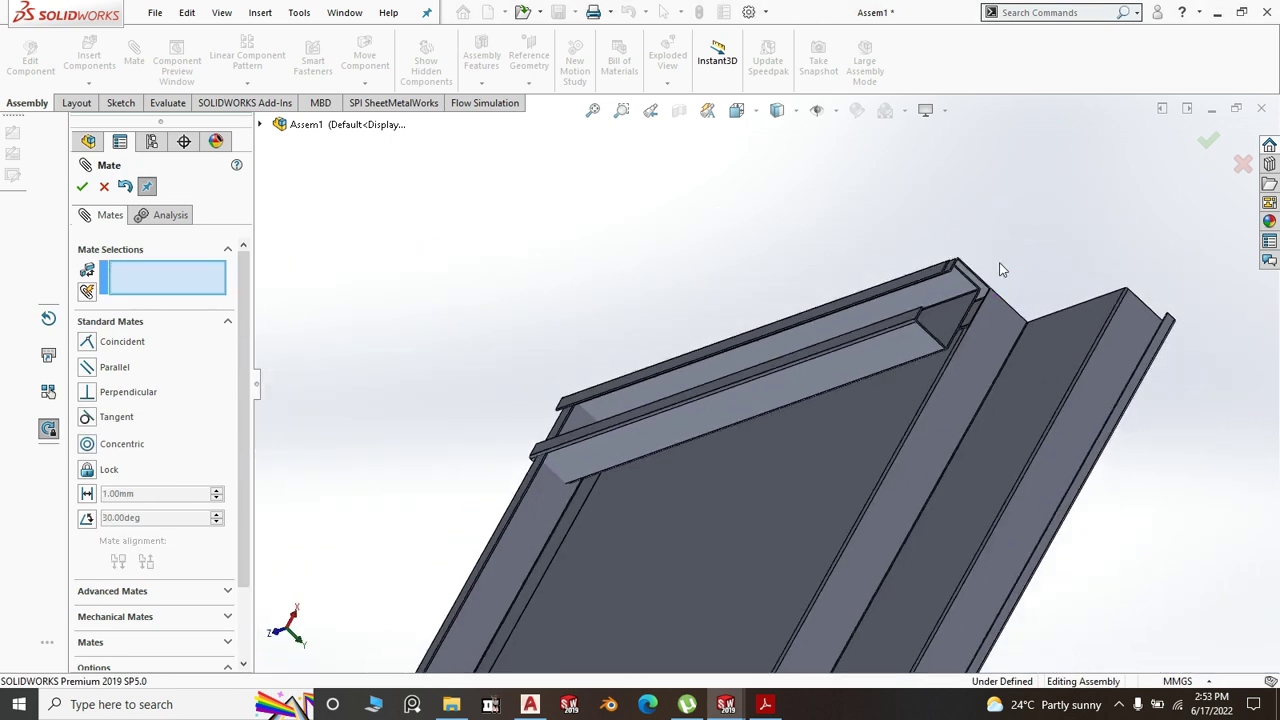
scroll(927, 330, down, 10)
middle_drag(927, 336, 1004, 340)
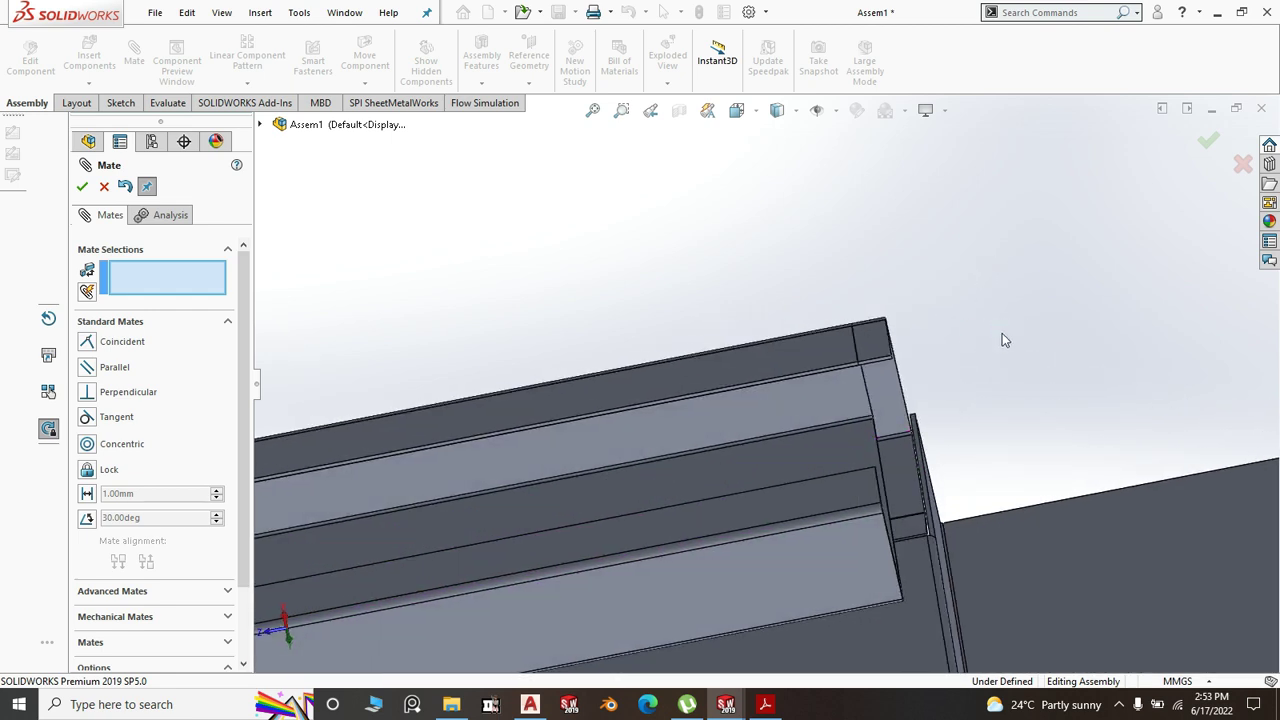
click(94, 592)
click(87, 413)
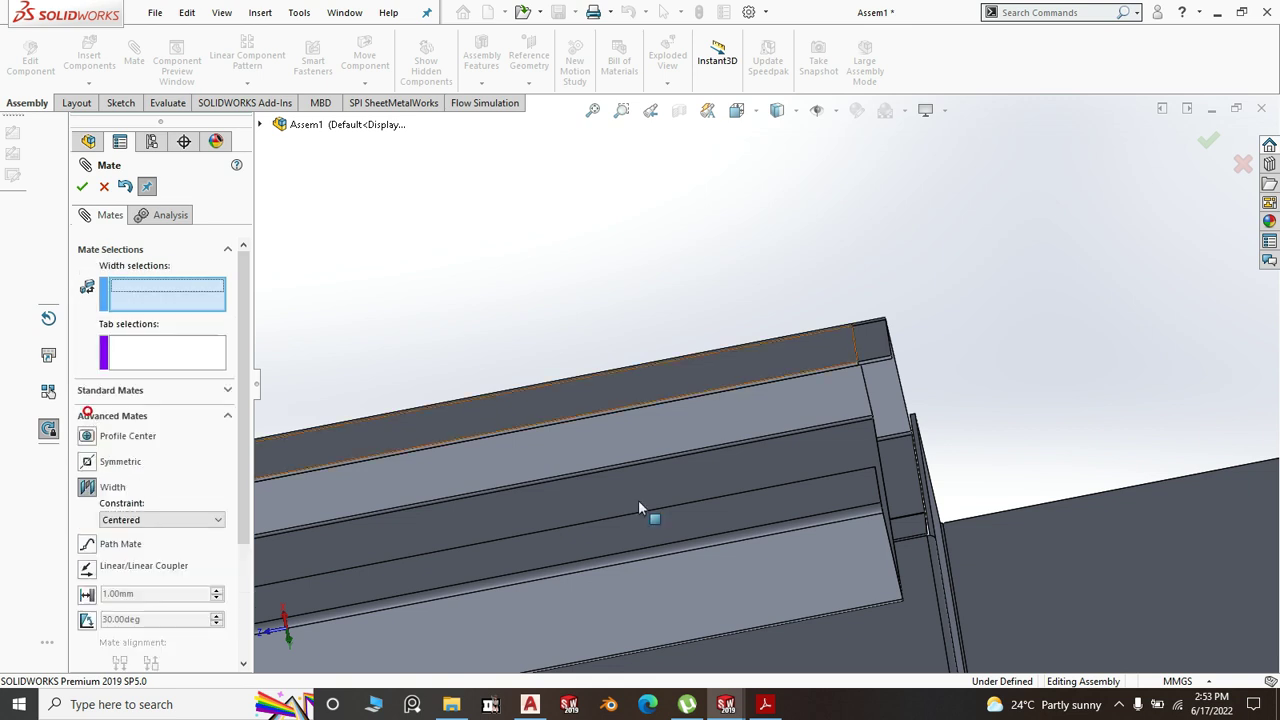
middle_drag(1036, 435, 911, 533)
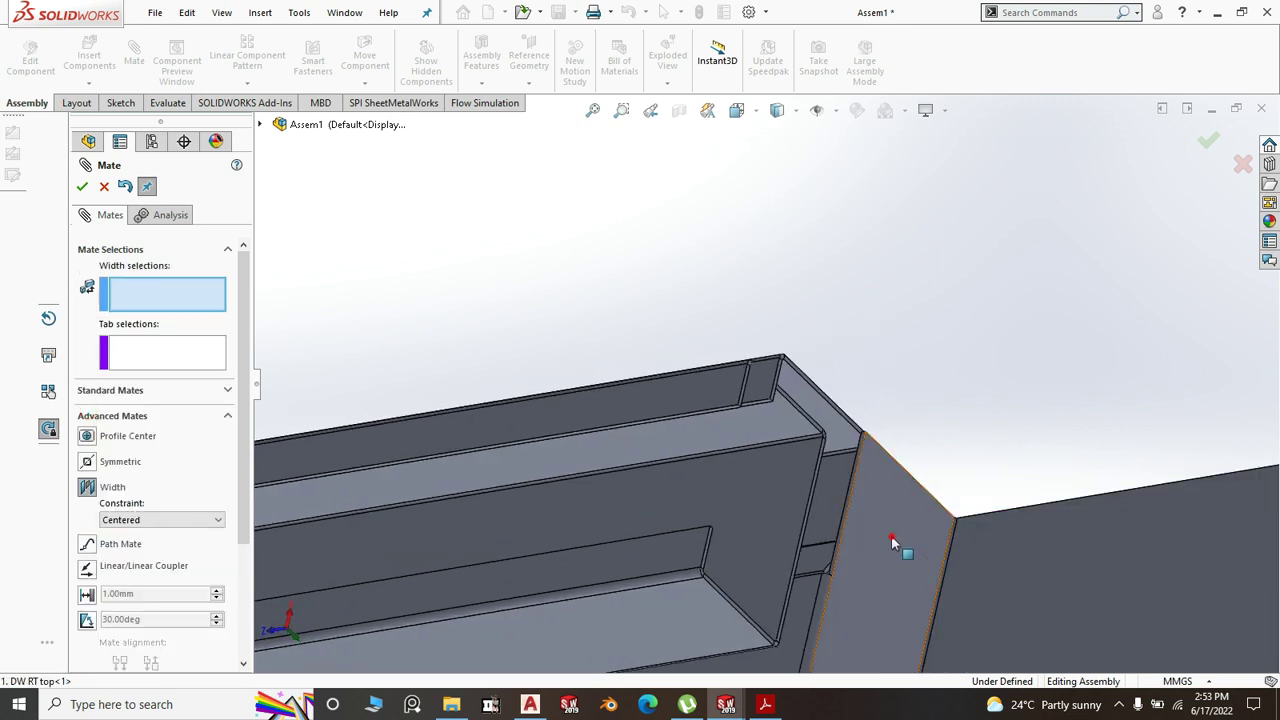
click(893, 540)
click(157, 347)
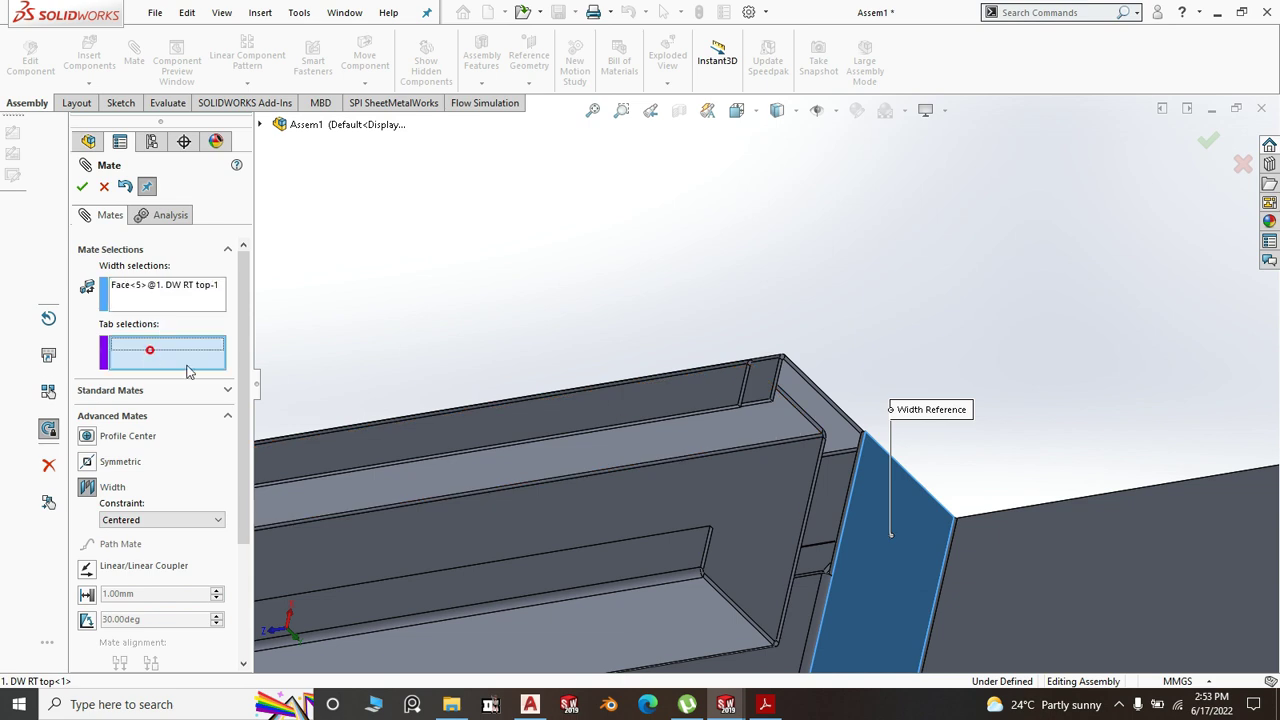
scroll(820, 430, down, 5)
click(802, 415)
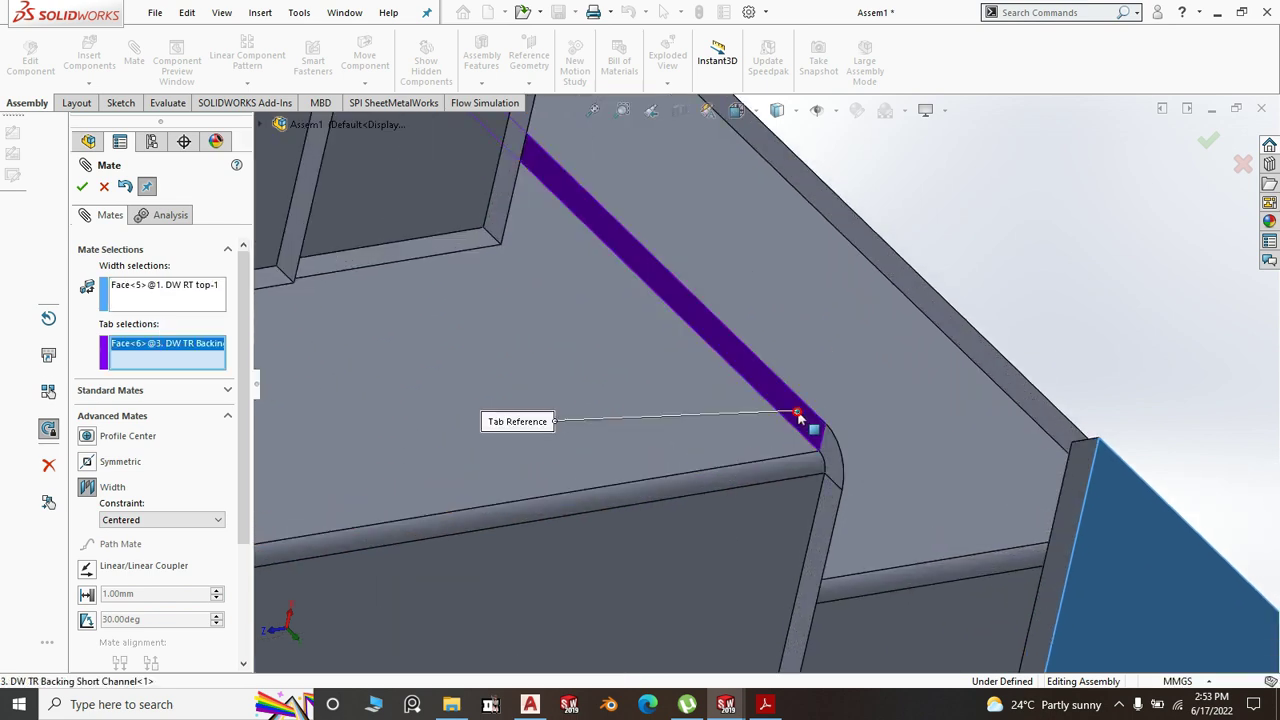
- Complete the centered Width mate with the table top's front flange face as second width reference and the channel's front end face as second tab
scroll(980, 270, up, 8)
mouse_move(985, 296)
middle_down()
mouse_move(991, 284)
mouse_move(970, 288)
middle_up()
click(199, 308)
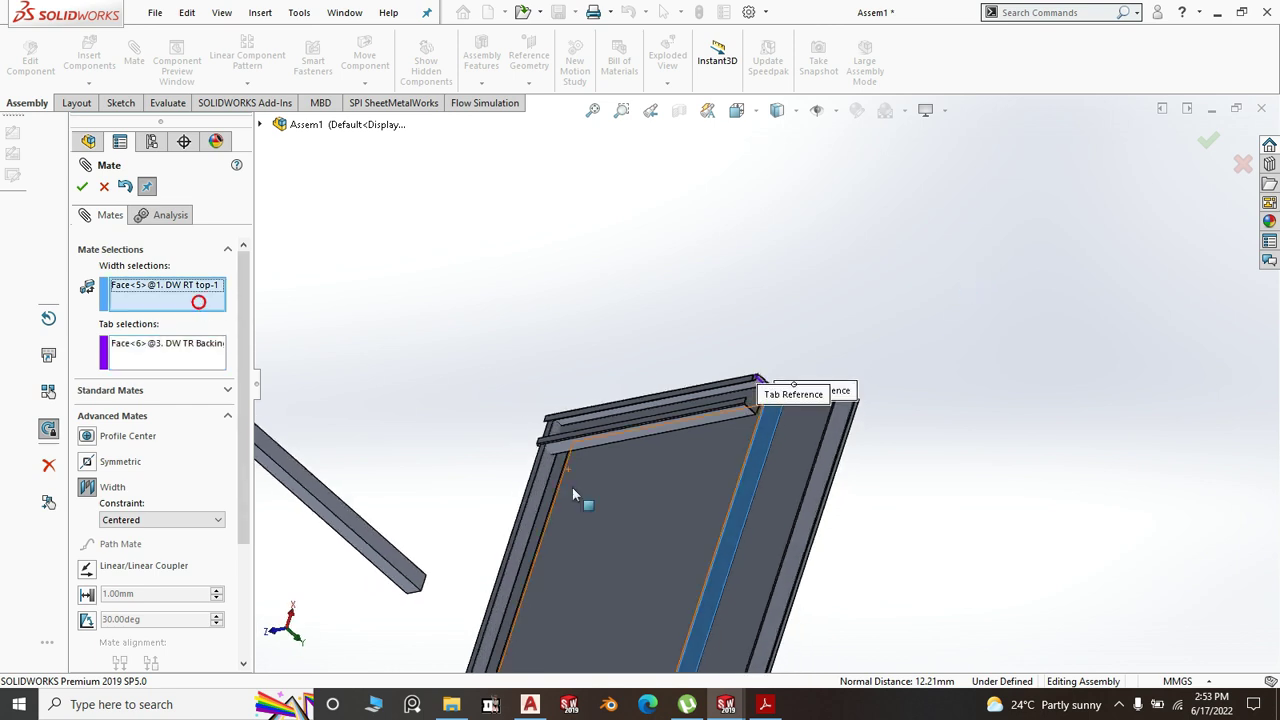
scroll(573, 492, down, 3)
middle_drag(457, 432, 505, 447)
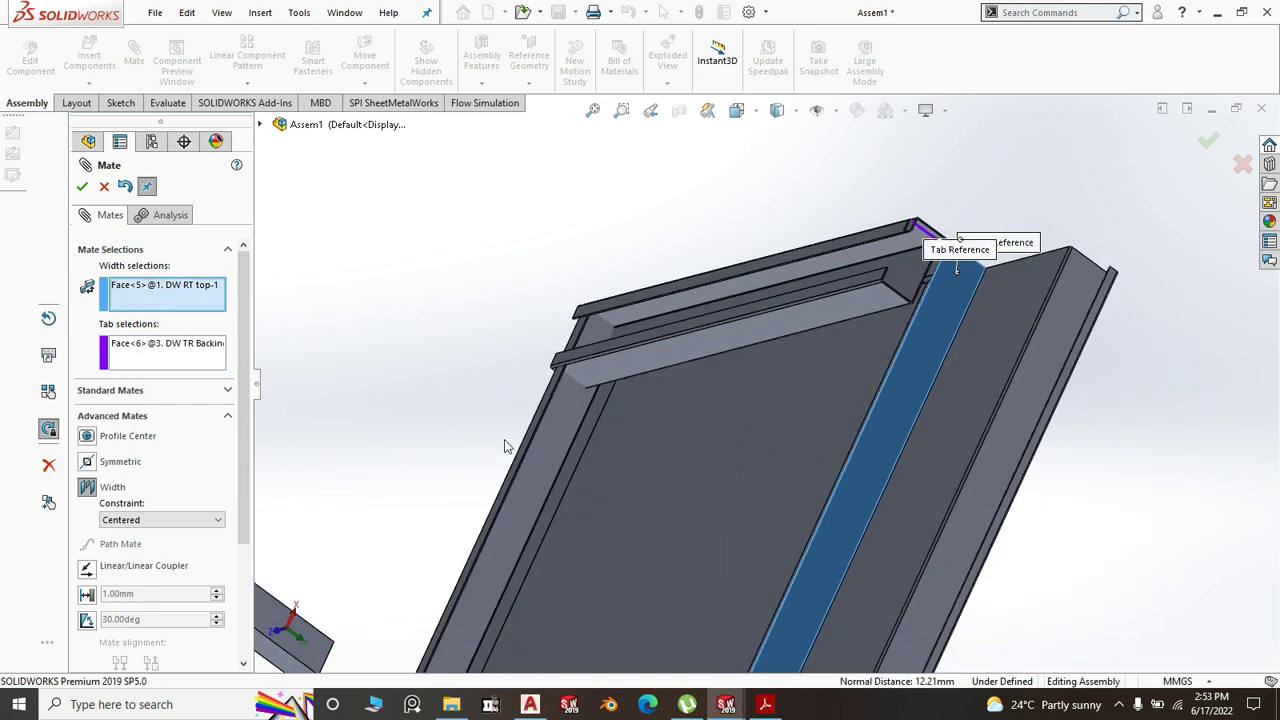
click(557, 437)
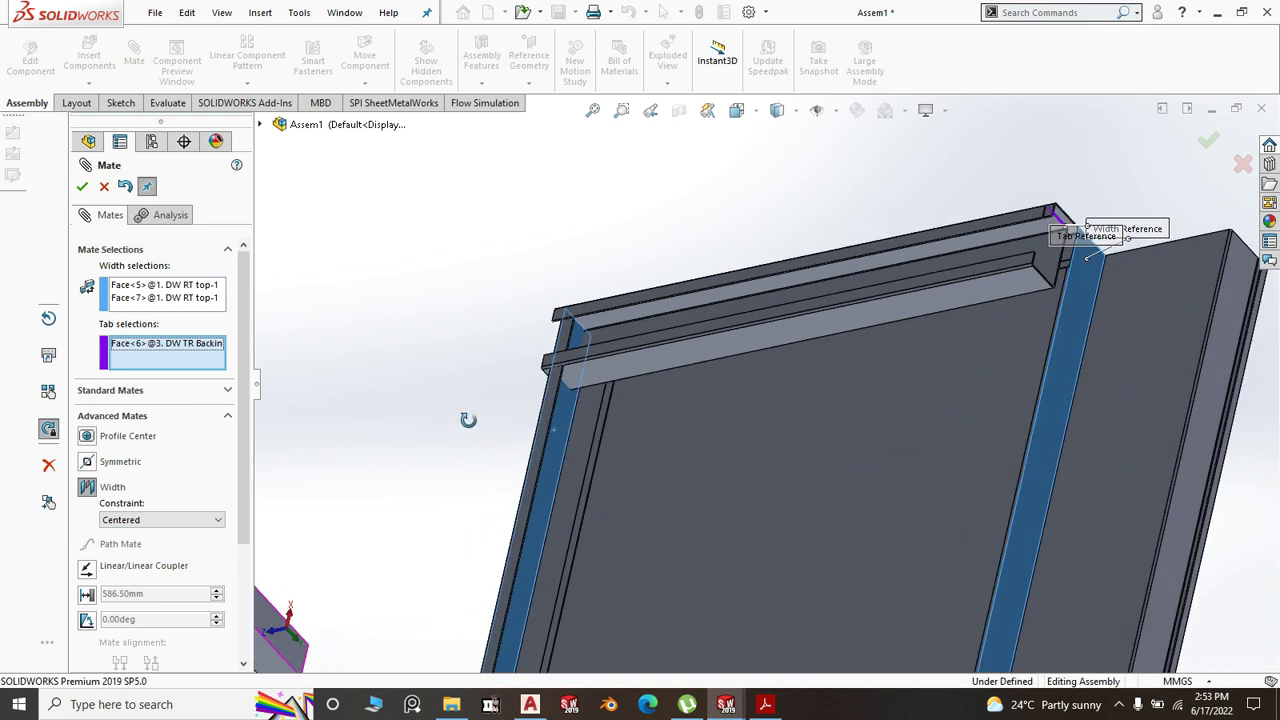
scroll(856, 418, up, 3)
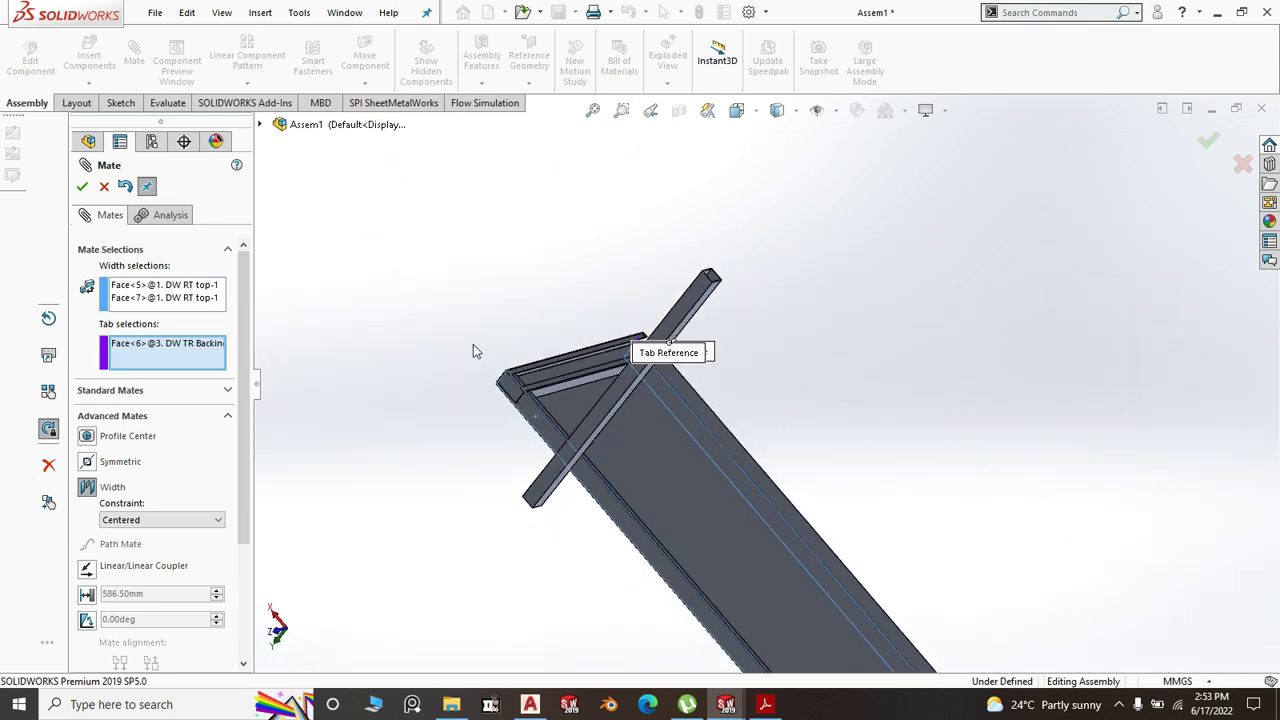
scroll(268, 320, down, 2)
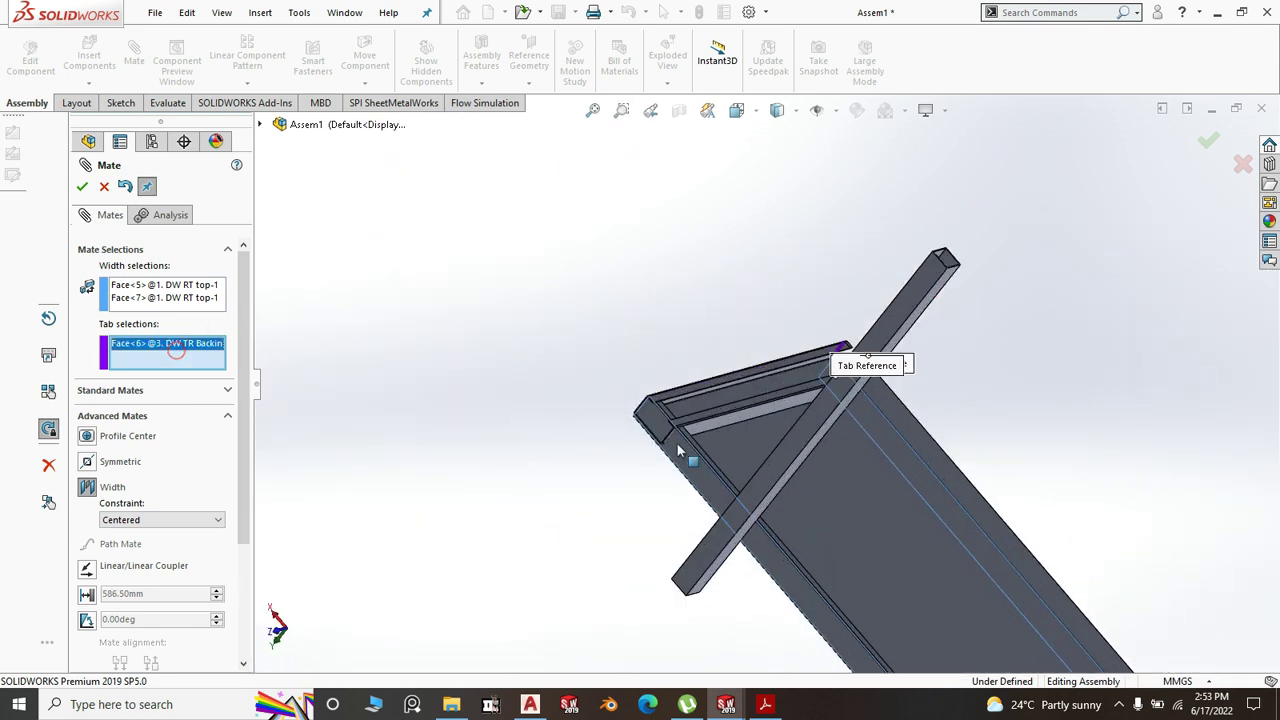
scroll(677, 450, down, 5)
scroll(742, 313, down, 2)
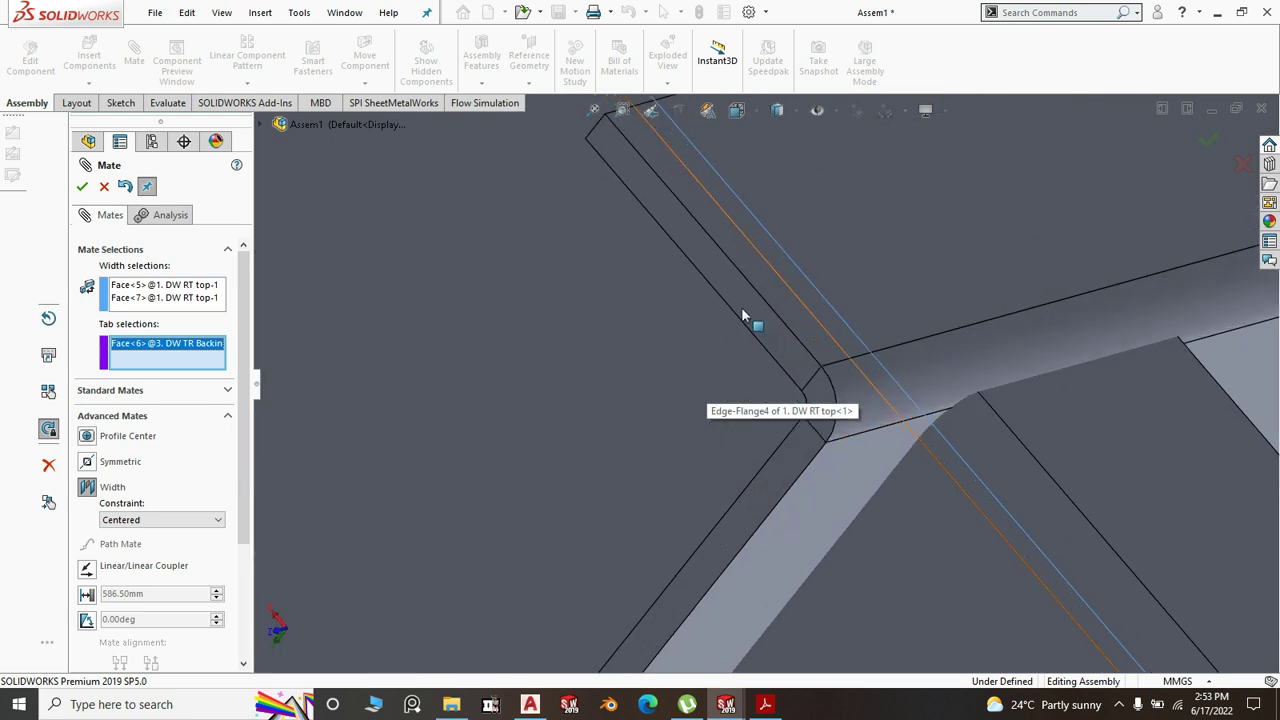
click(743, 315)
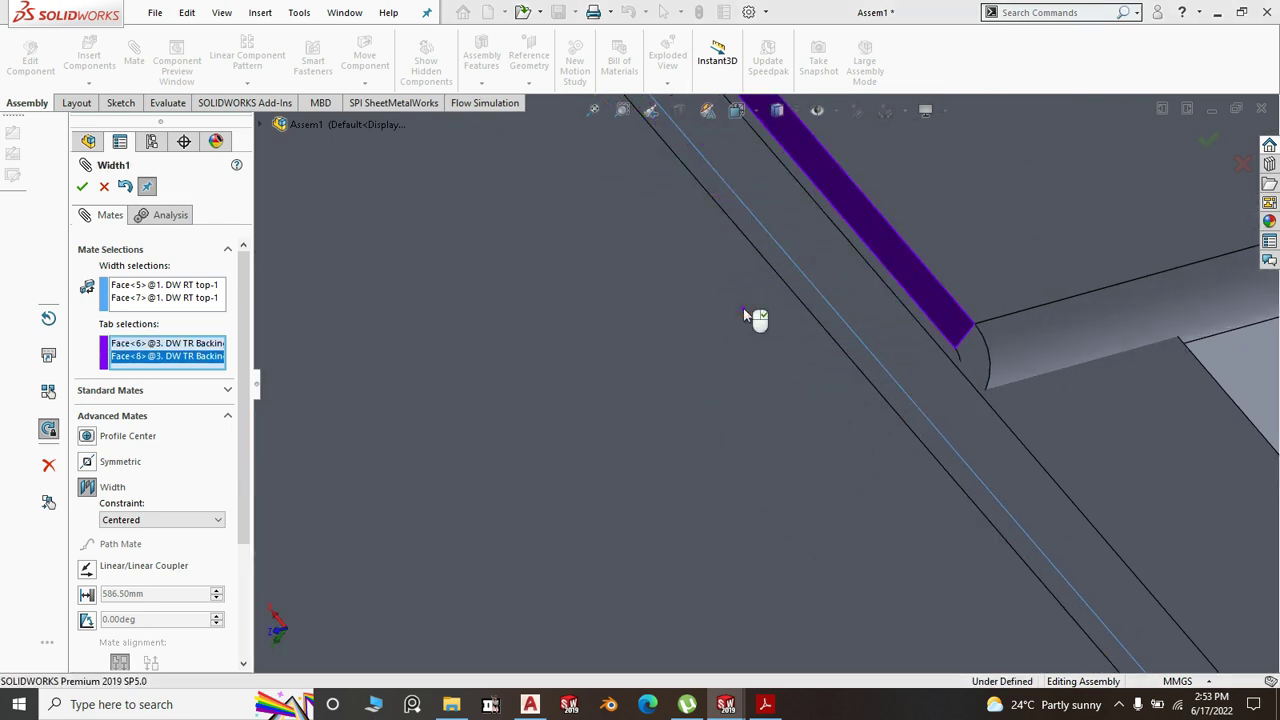
right_click(743, 315)
scroll(715, 357, up, 8)
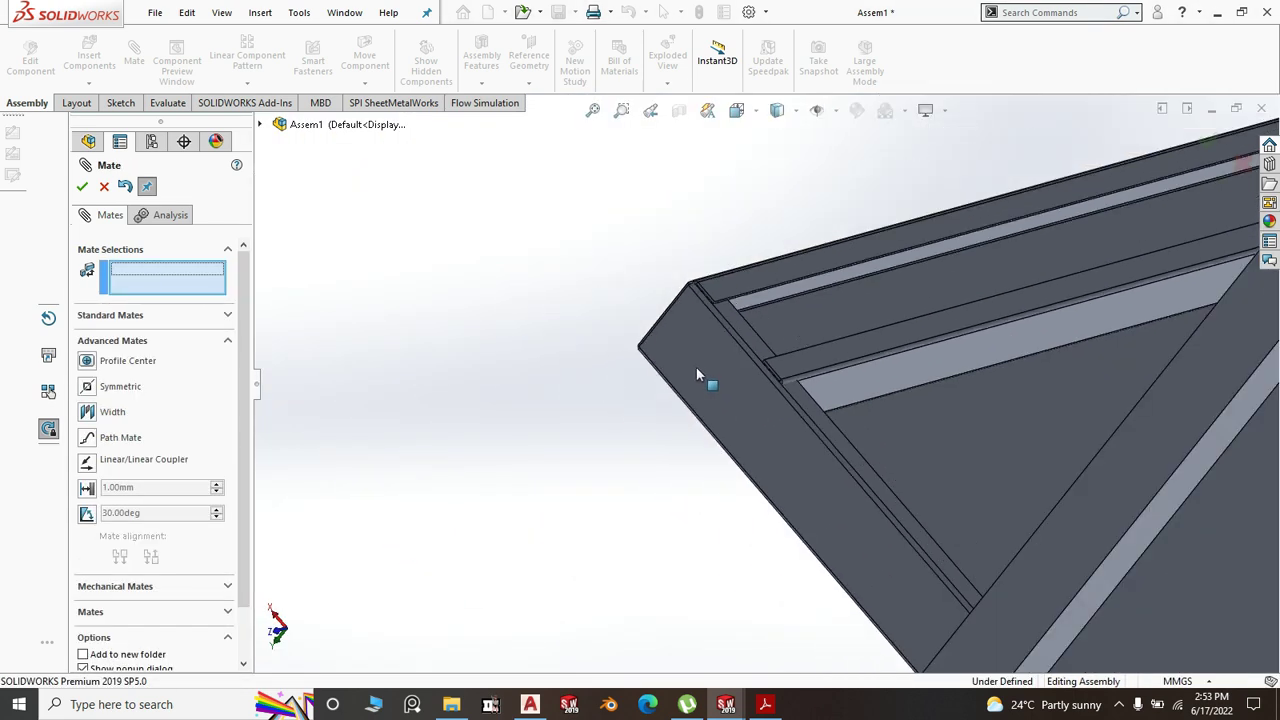
middle_drag(597, 391, 950, 422)
scroll(960, 326, down, 5)
scroll(960, 400, up, 6)
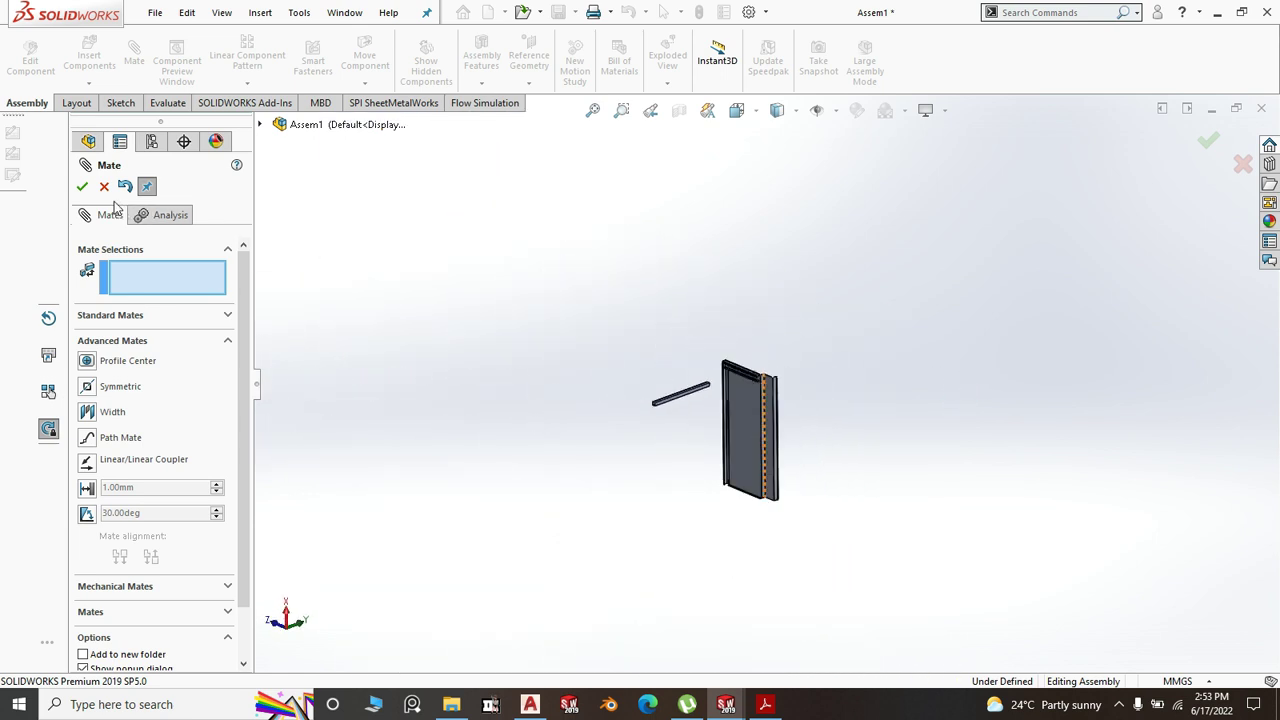
scroll(700, 392, down, 5)
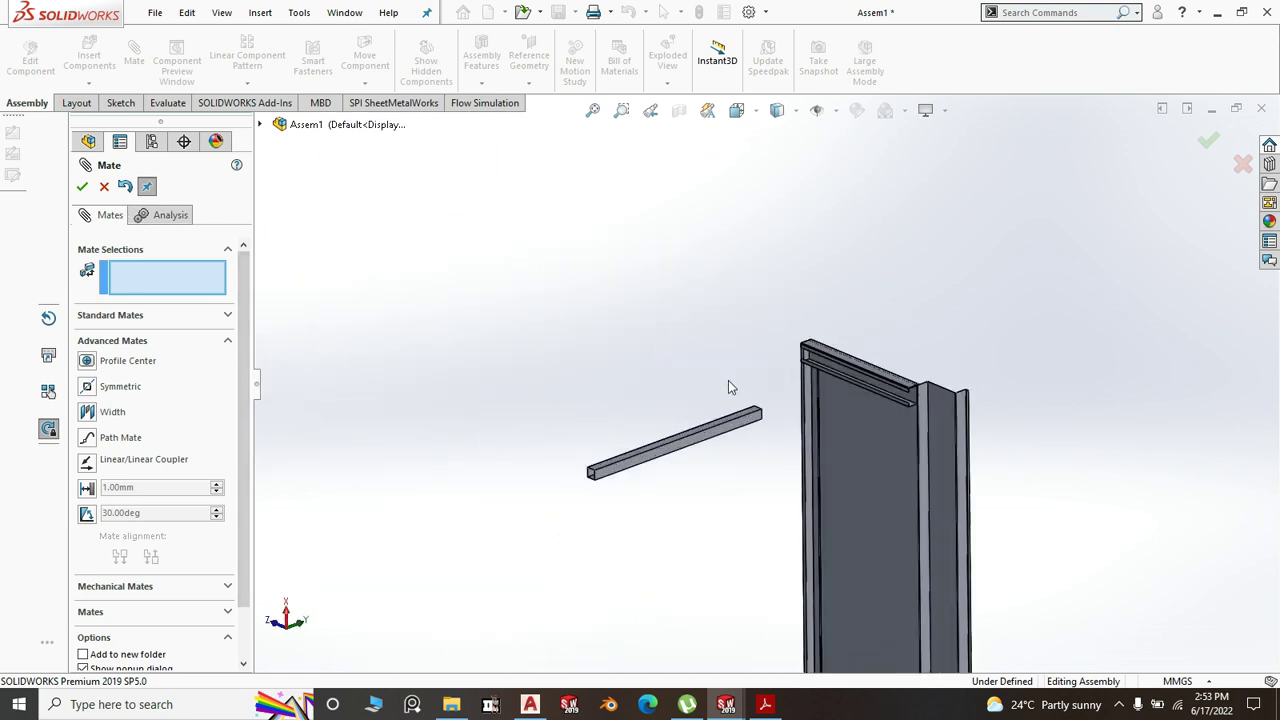
middle_drag(660, 319, 838, 366)
scroll(392, 466, down, 3)
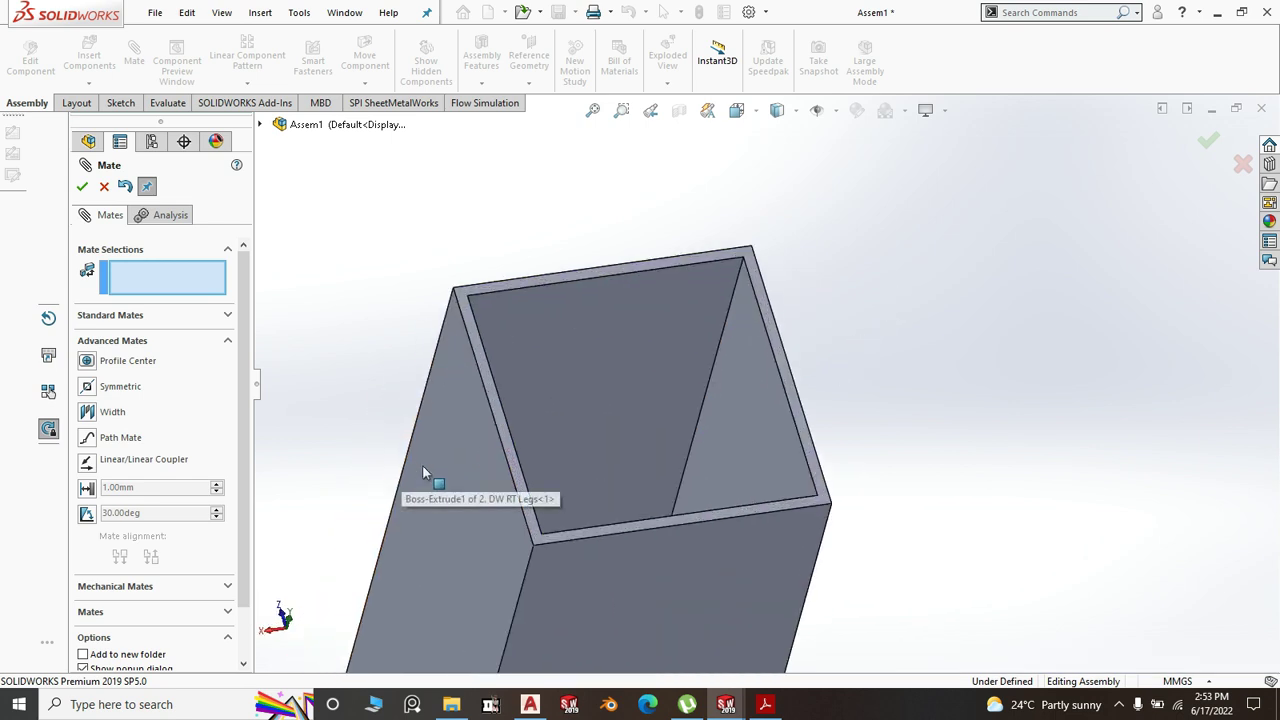
middle_drag(507, 446, 846, 366)
scroll(829, 333, down, 6)
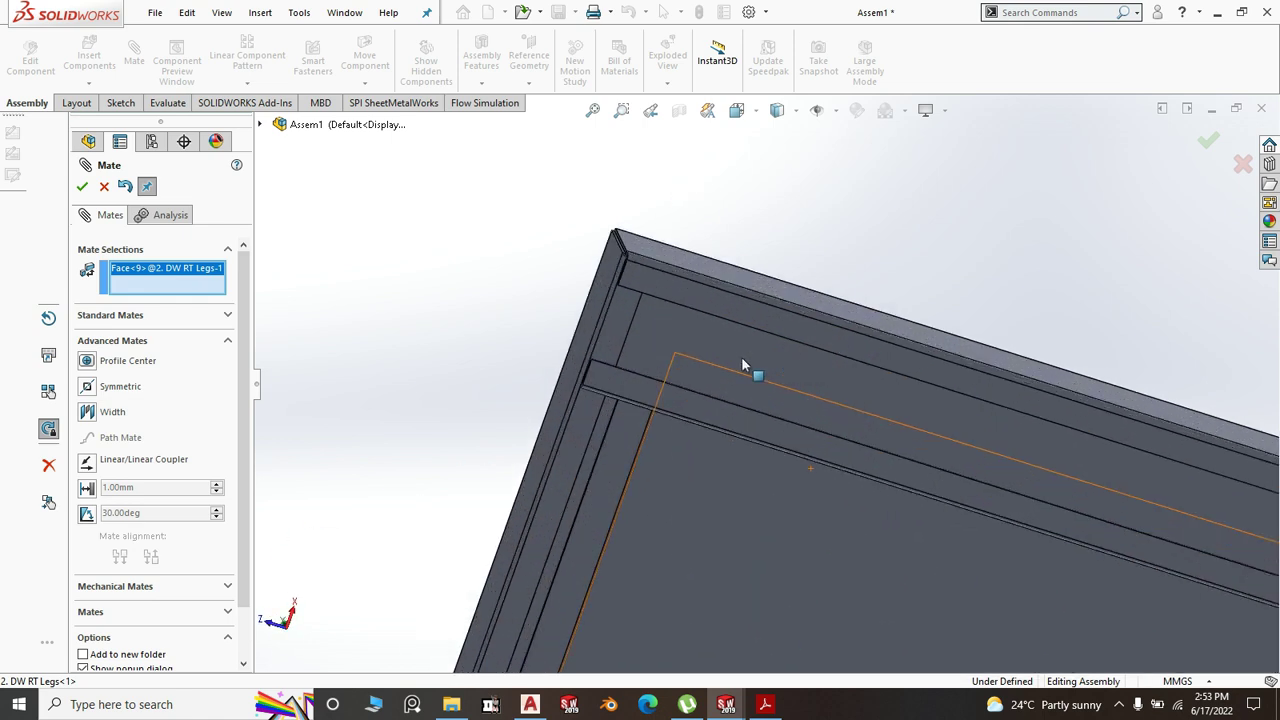
click(685, 340)
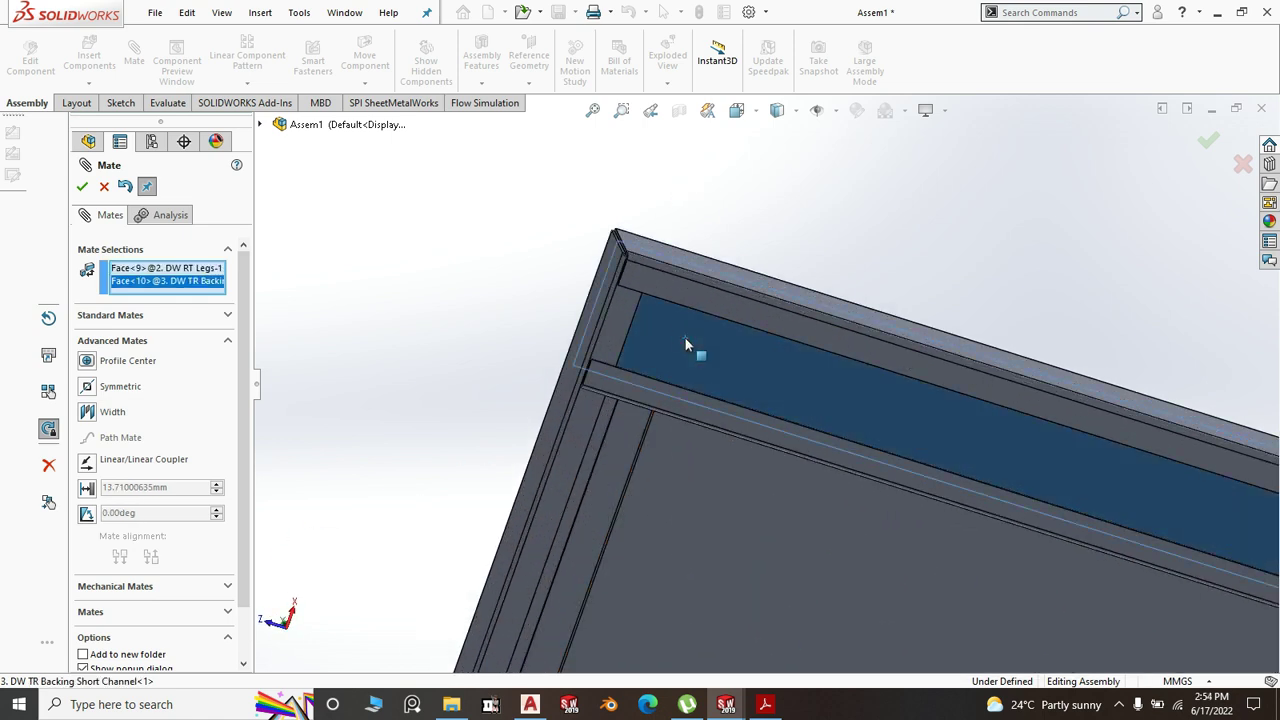
right_click(685, 338)
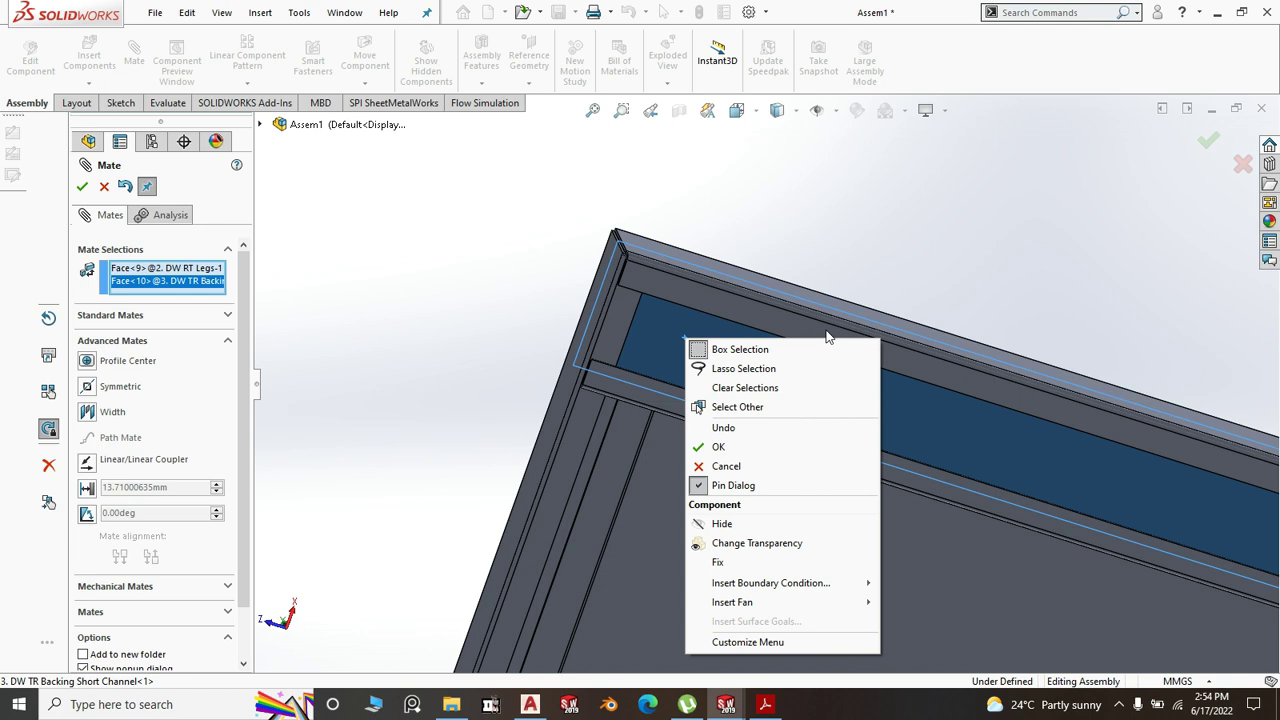
click(719, 448)
scroll(866, 261, up, 5)
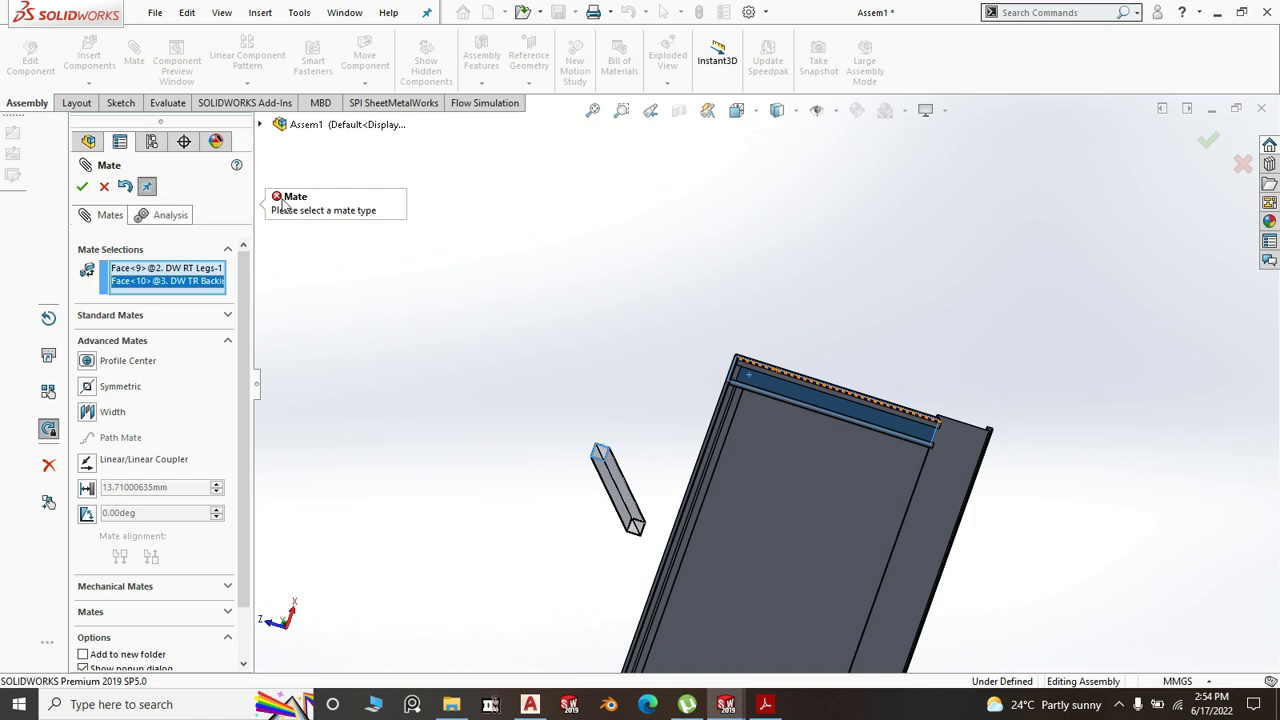
click(104, 187)
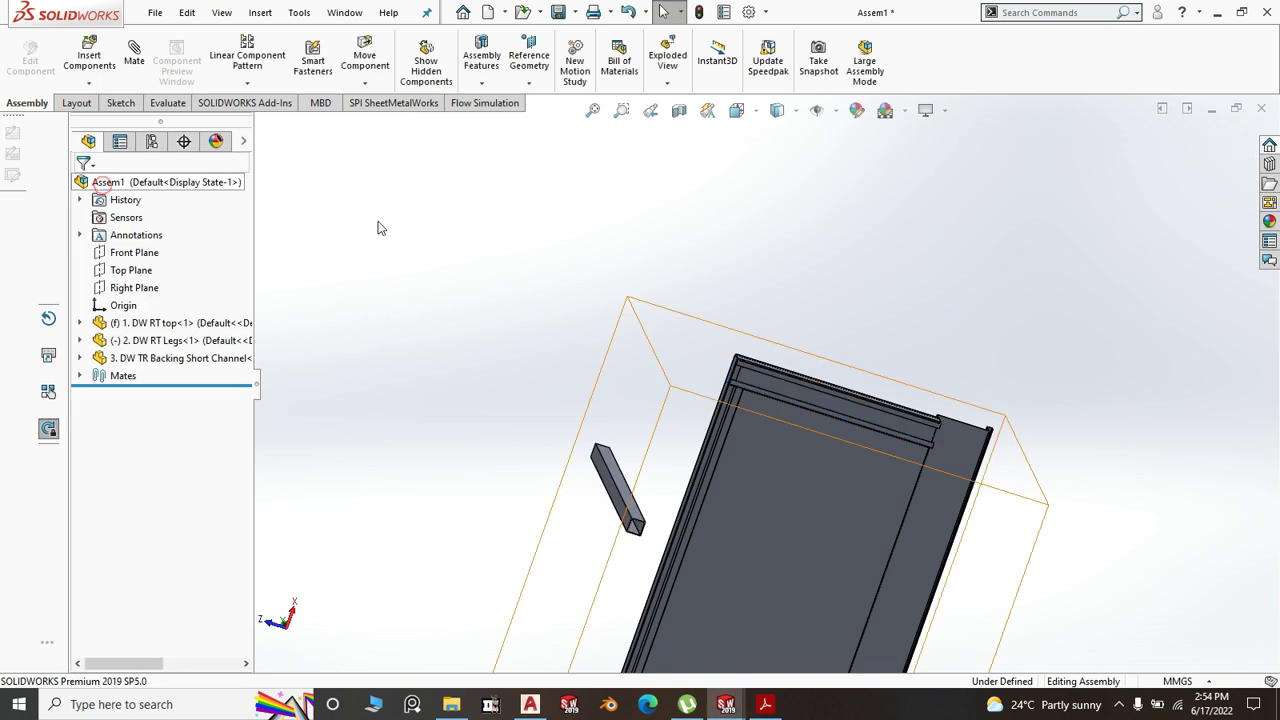
- Examine how the backing channel's end and side walls fit in the corner beneath the table top
scroll(666, 254, up, 3)
middle_drag(754, 277, 978, 233)
scroll(792, 415, down, 6)
middle_drag(1206, 317, 476, 397)
scroll(591, 354, down, 5)
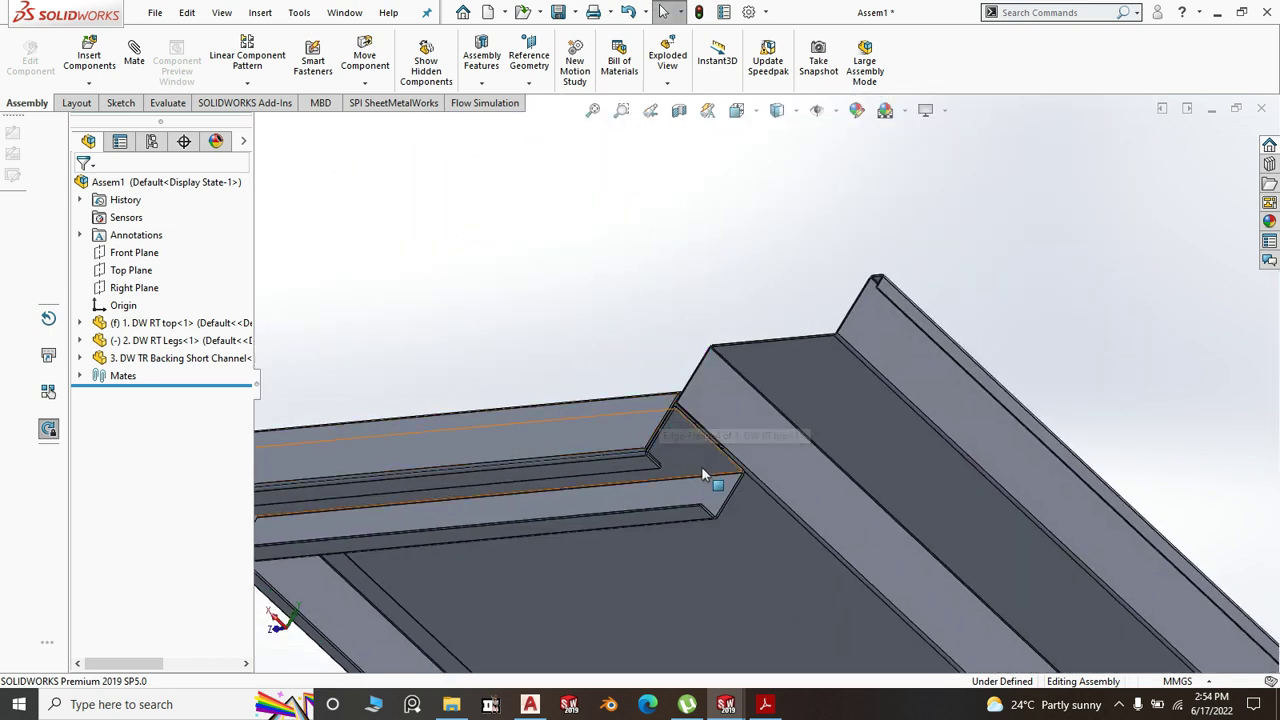
scroll(701, 466, down, 4)
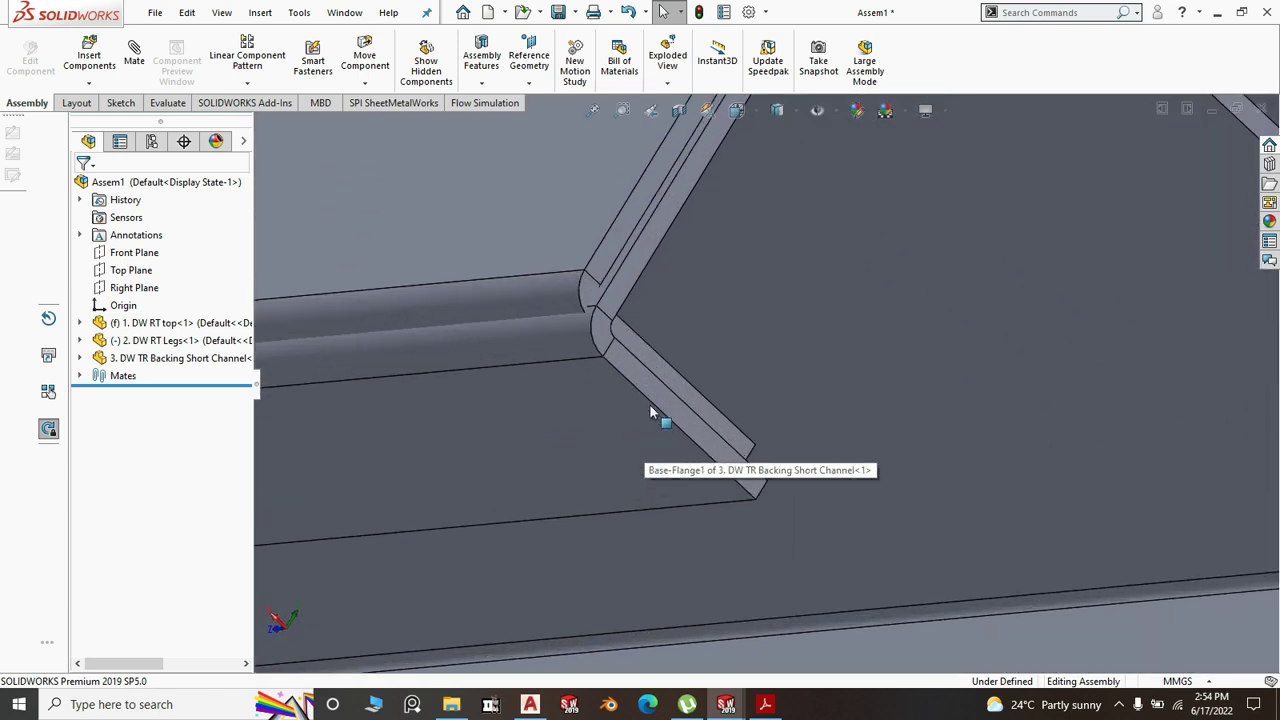
middle_drag(650, 409, 790, 577)
- Switch to the backing short channel part, set its Edge-Flange1 side flange length to 35 mm, and save the part
mouse_move(726, 706)
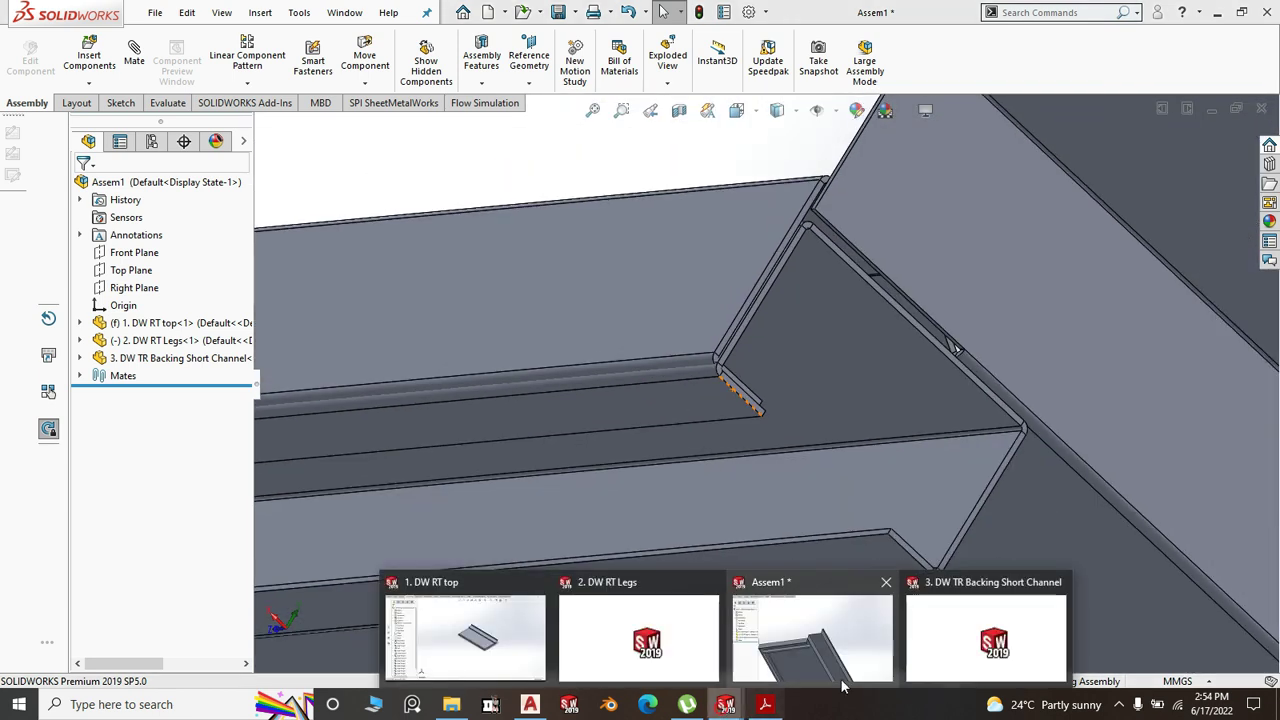
mouse_move(594, 662)
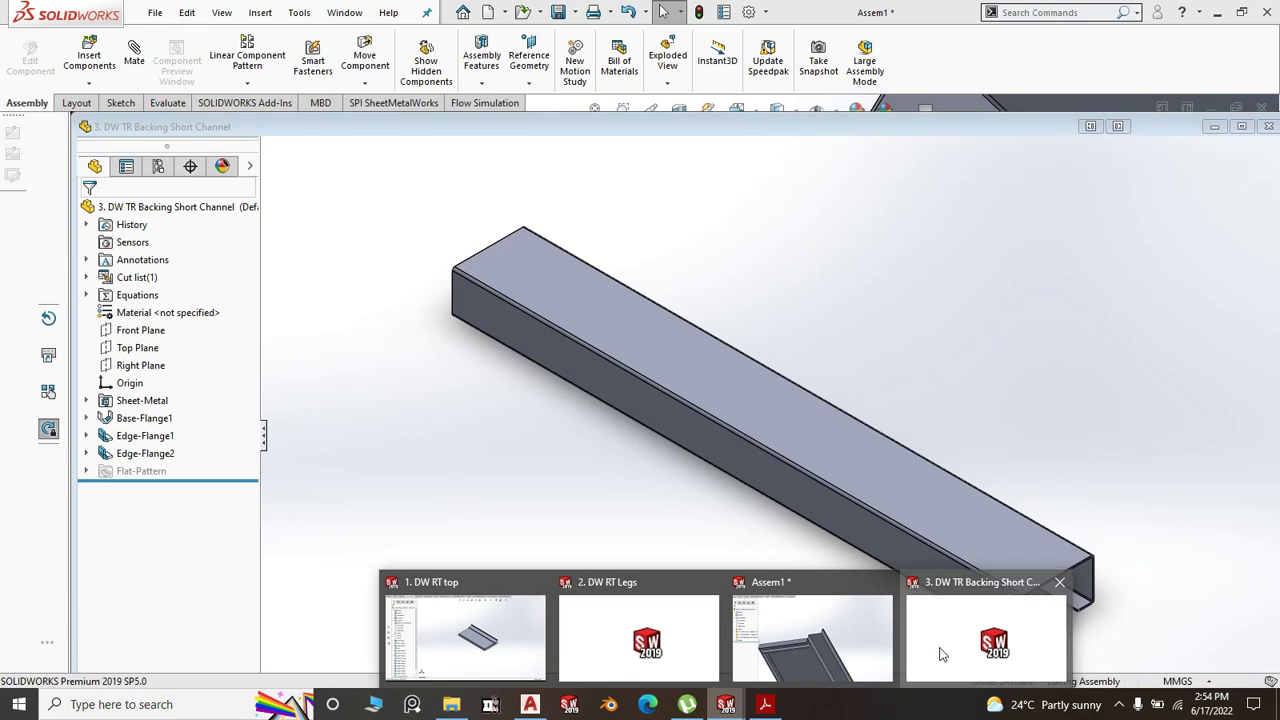
click(940, 652)
click(889, 527)
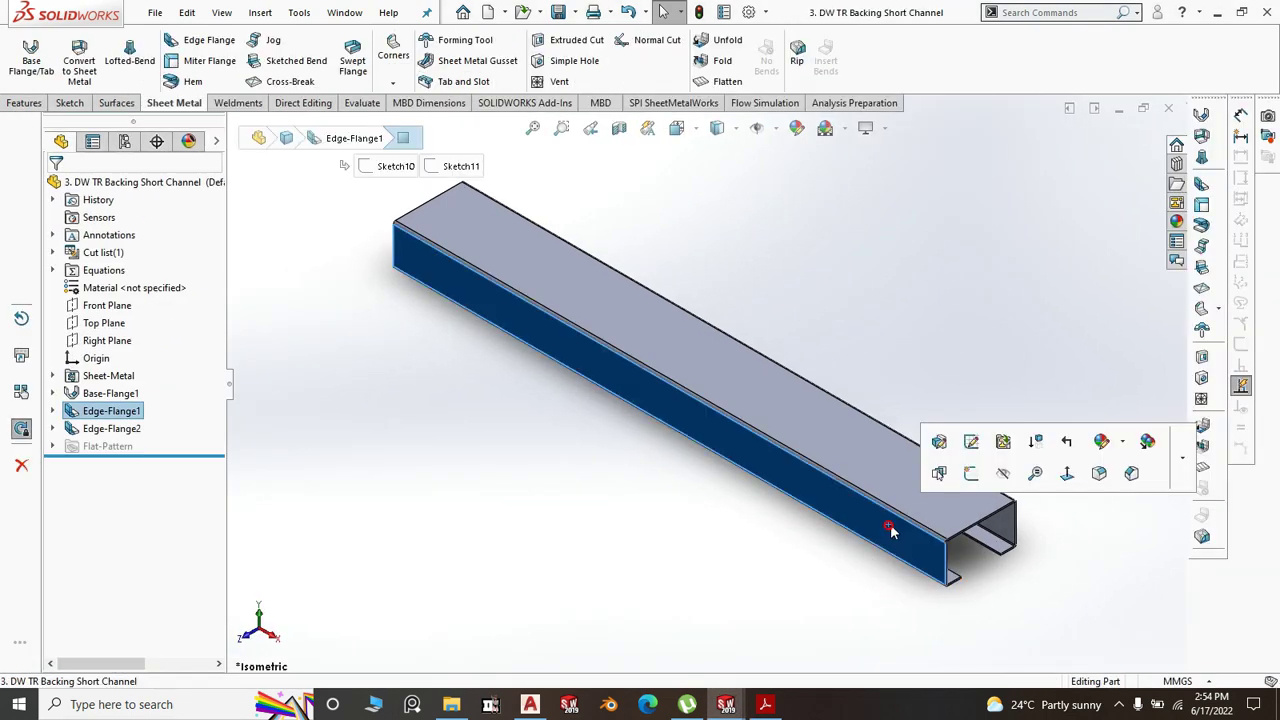
click(944, 448)
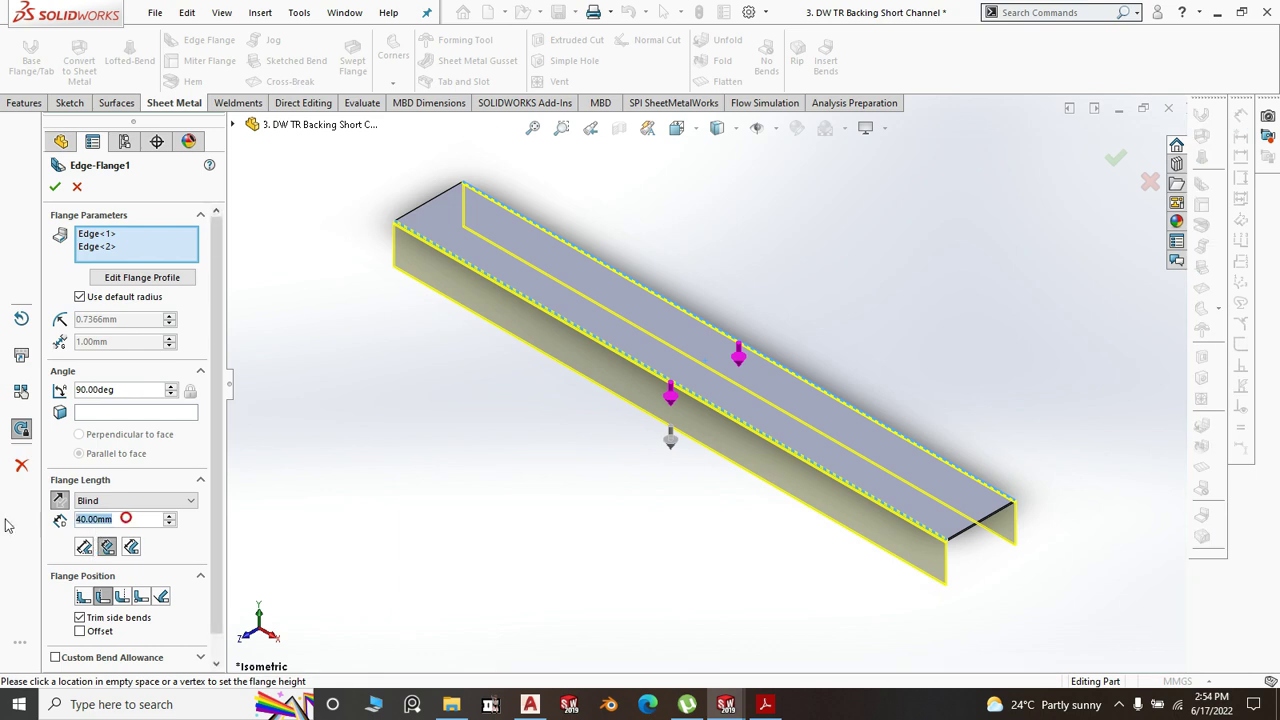
key(Return)
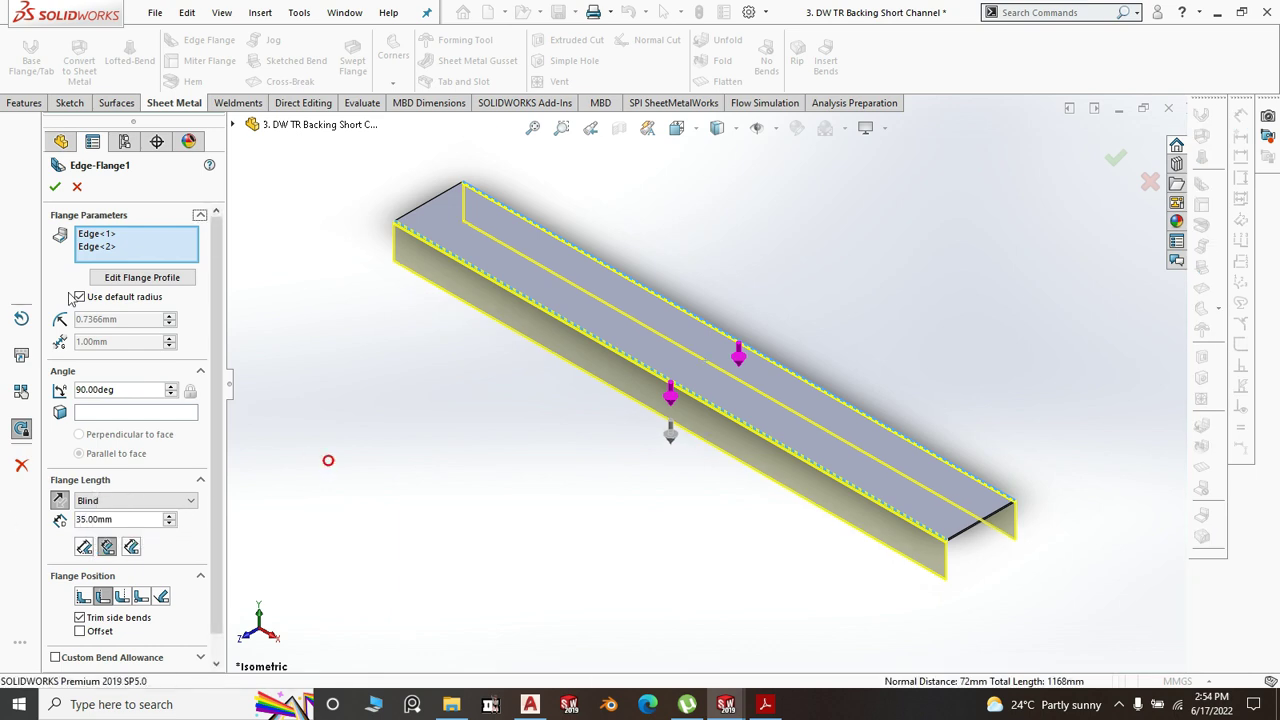
click(54, 187)
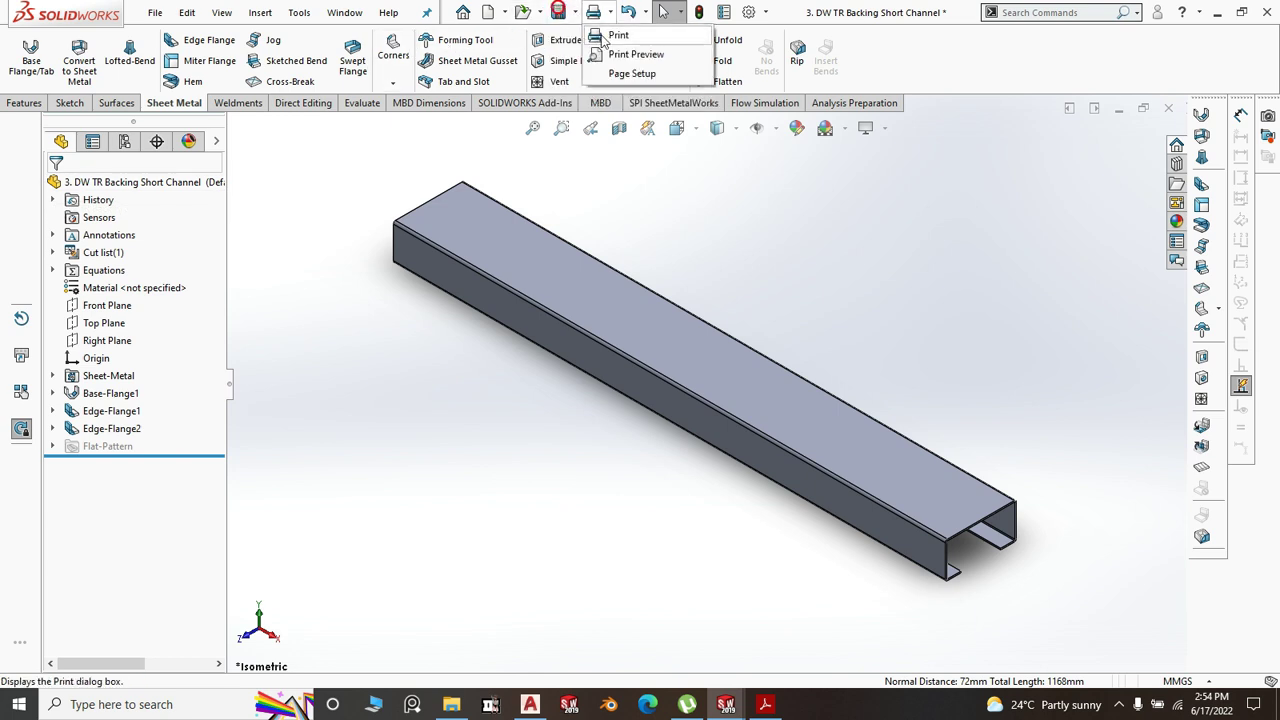
mouse_move(558, 14)
click(578, 36)
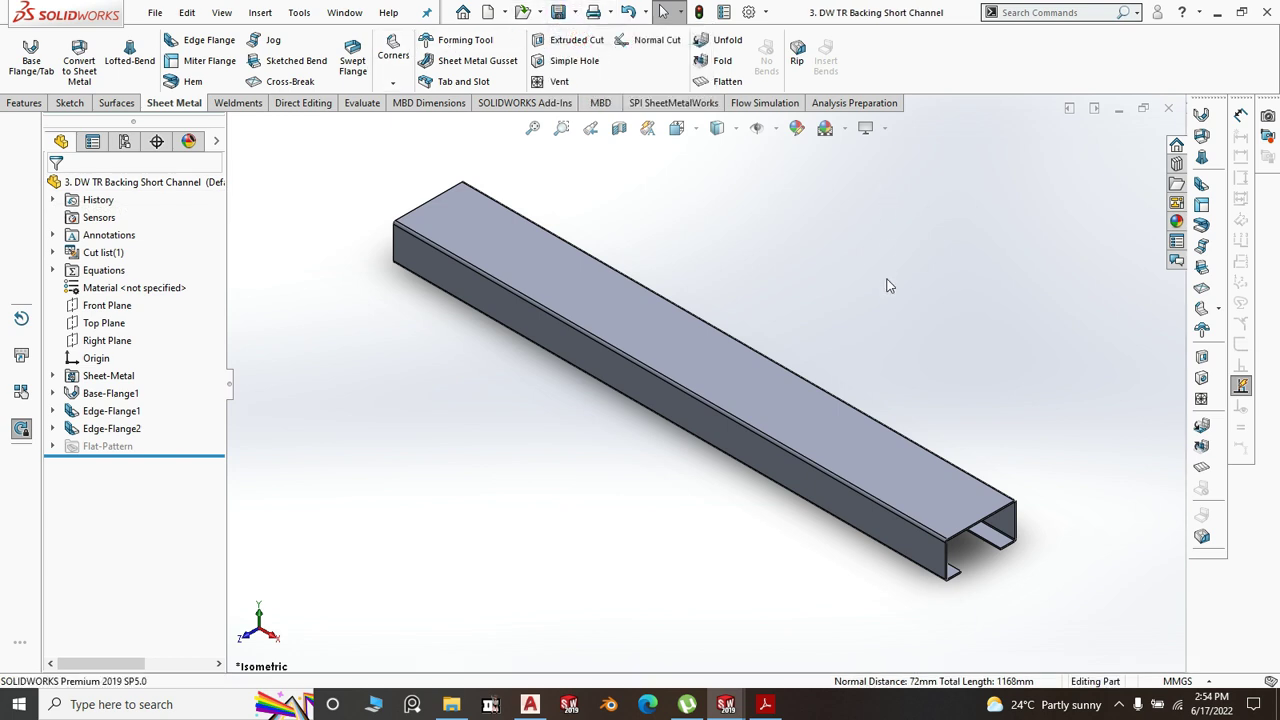
- Return to the Assem1 assembly, rebuild it with the modified channel, and check the channel's fit beneath the table top
mouse_move(726, 706)
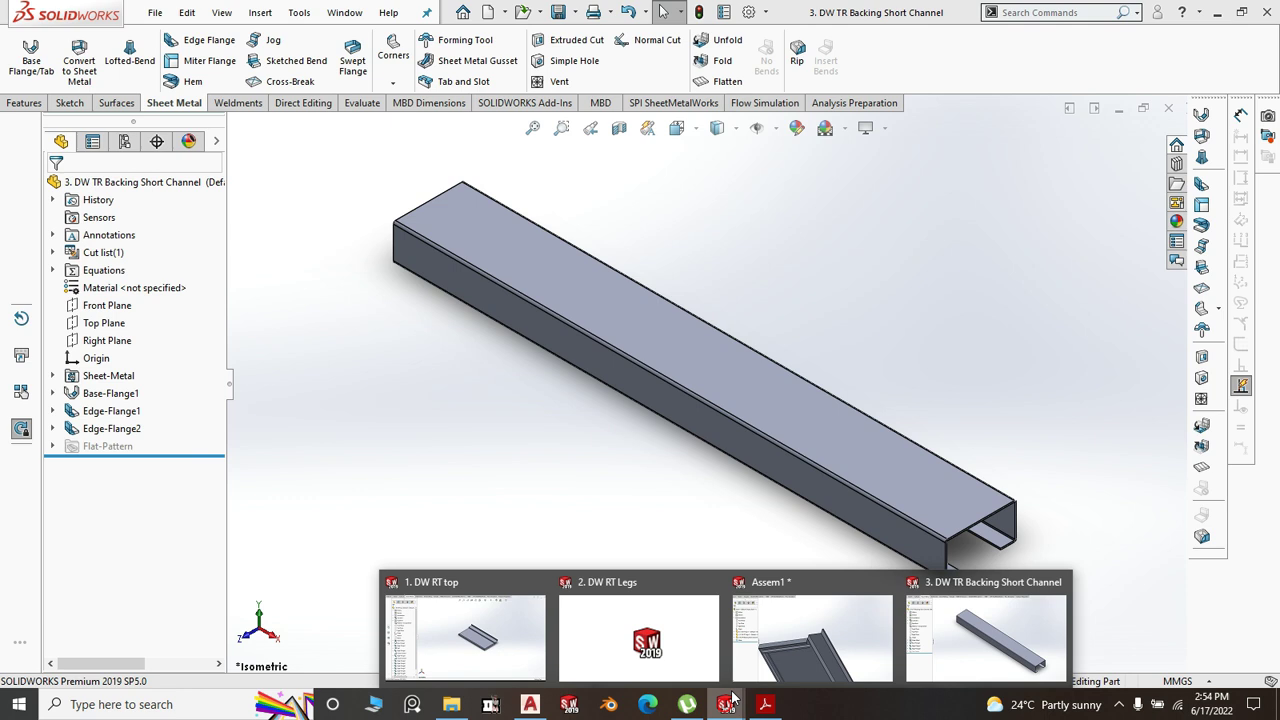
click(787, 637)
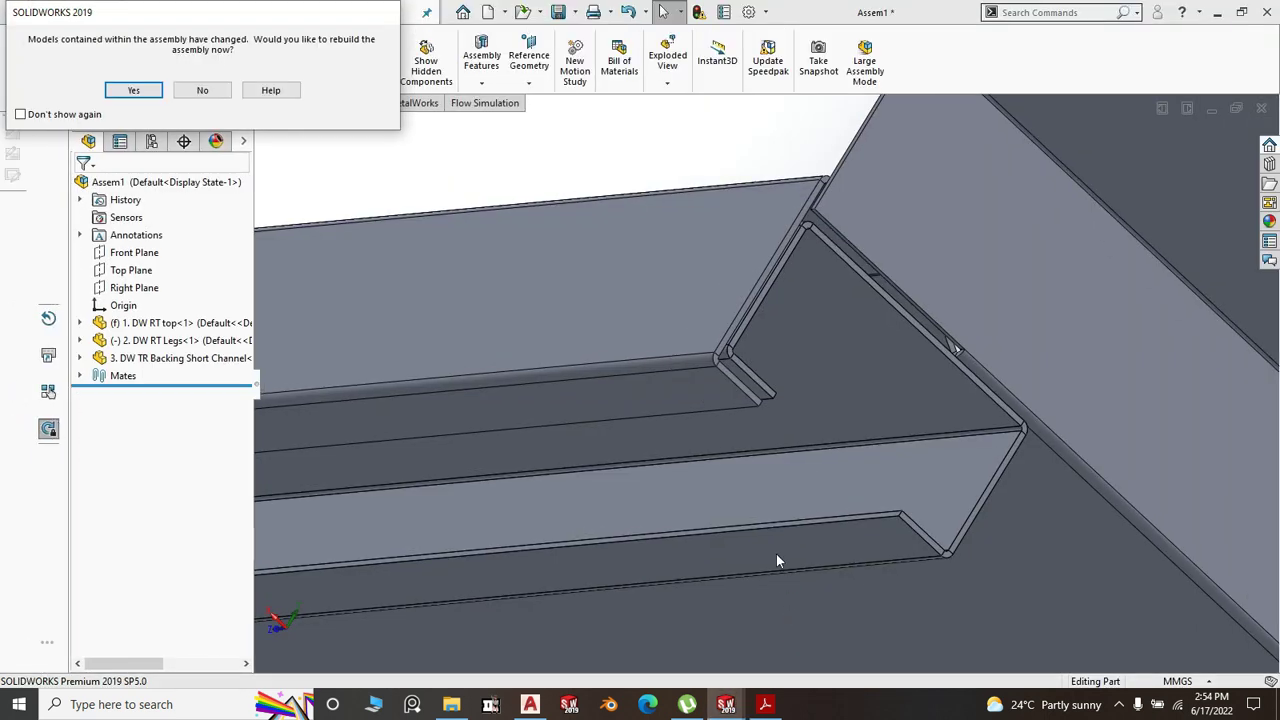
click(133, 91)
scroll(776, 347, down, 5)
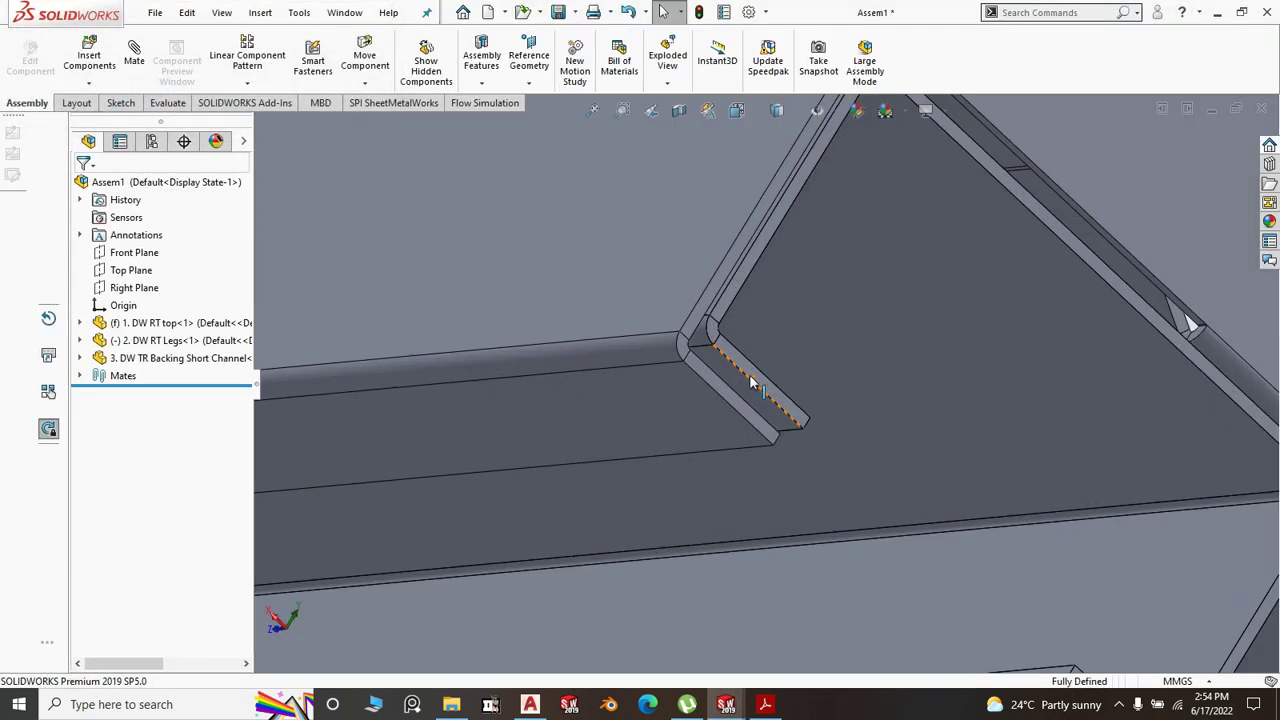
scroll(776, 347, up, 5)
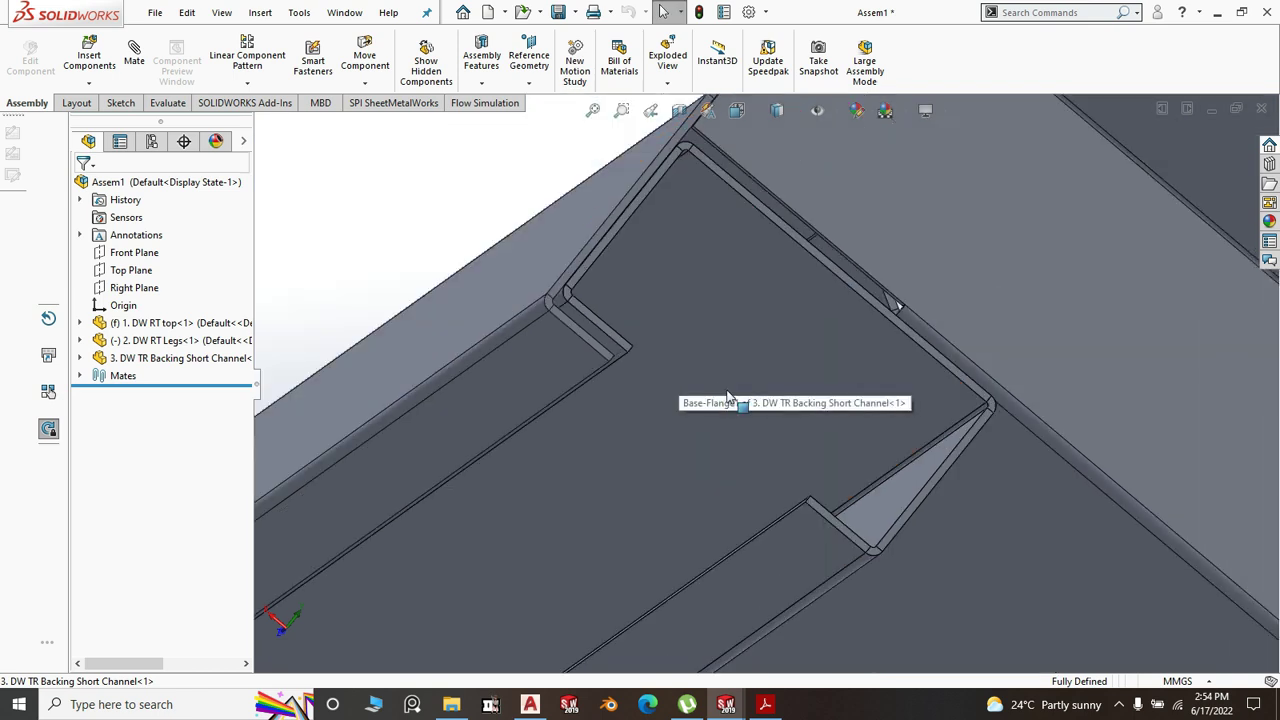
middle_drag(888, 438, 761, 378)
scroll(705, 390, down, 5)
scroll(783, 410, down, 2)
scroll(783, 404, up, 3)
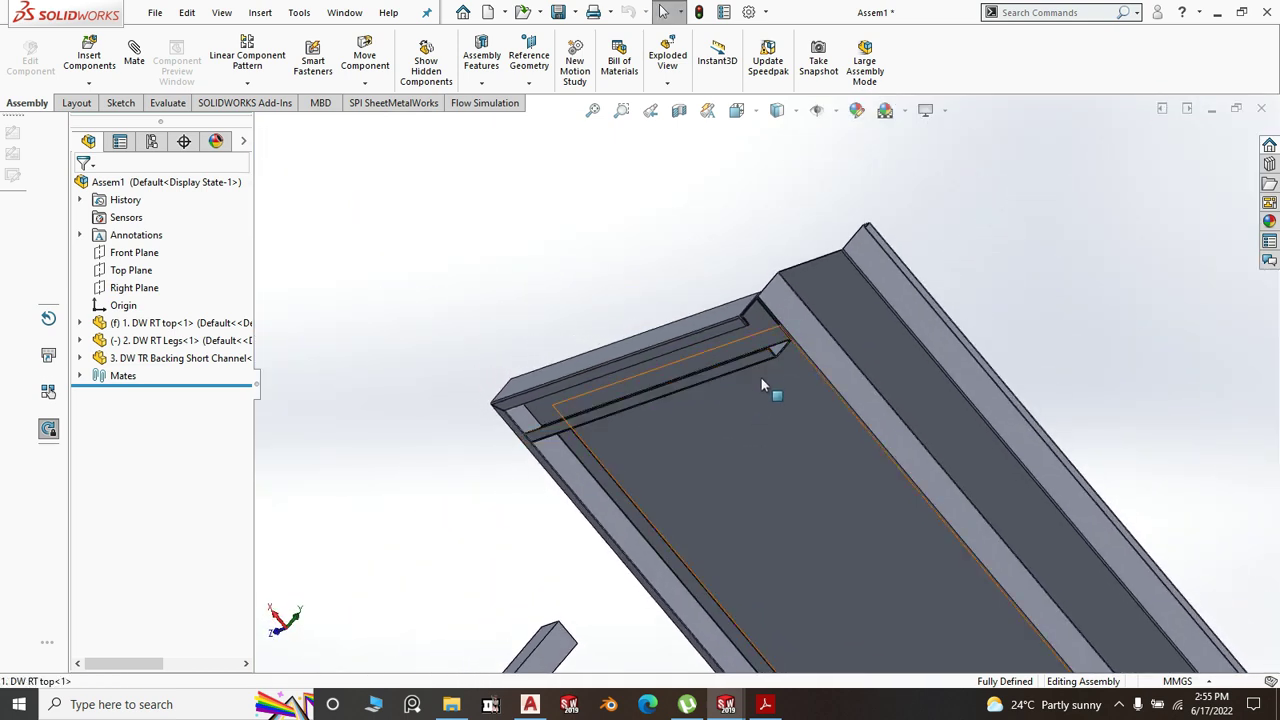
scroll(765, 390, up, 2)
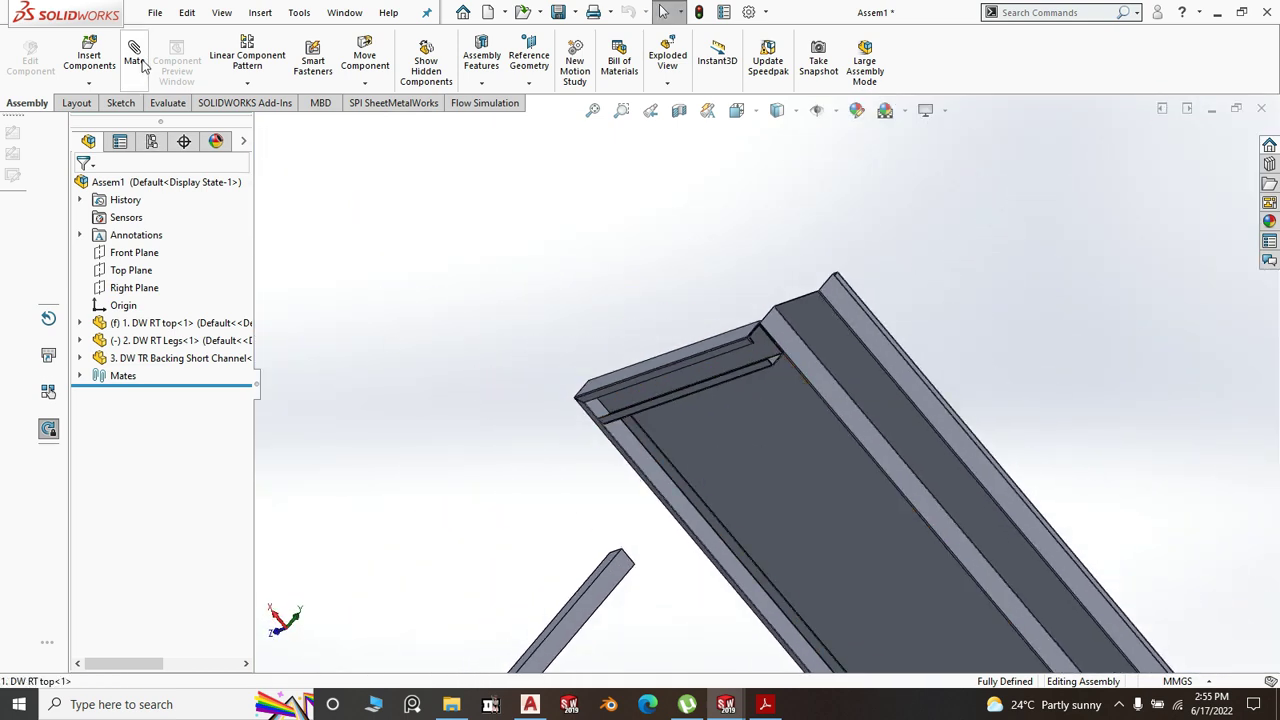
- Mate a side face of the leg coincident with the face of the table top's long front flange
middle_drag(641, 586, 783, 557)
scroll(603, 490, down, 3)
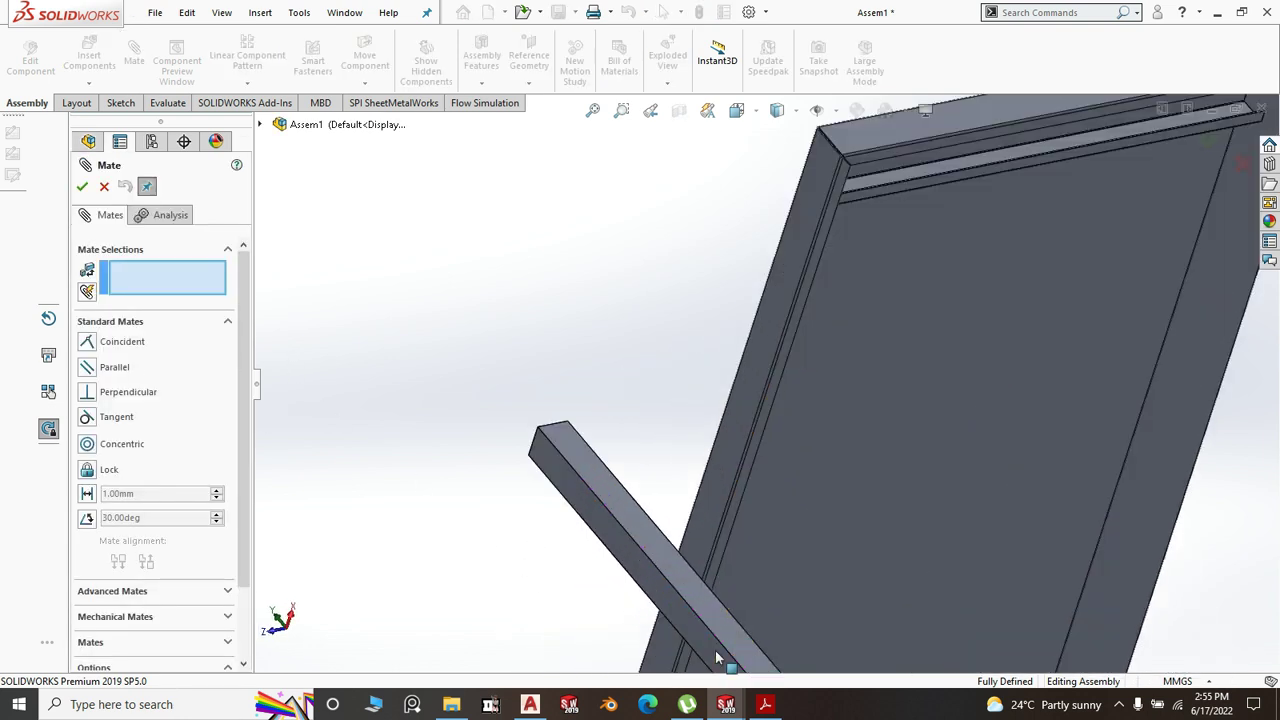
click(588, 498)
scroll(588, 488, up, 5)
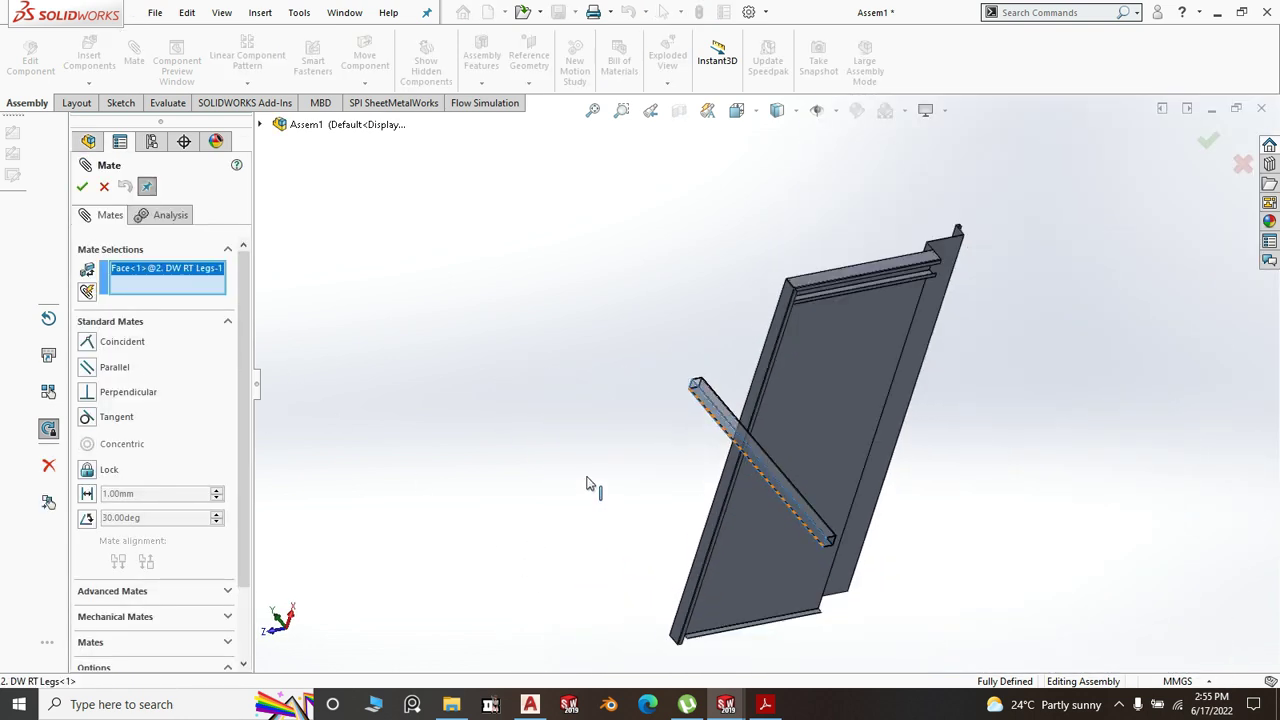
middle_drag(657, 363, 518, 372)
scroll(686, 334, down, 8)
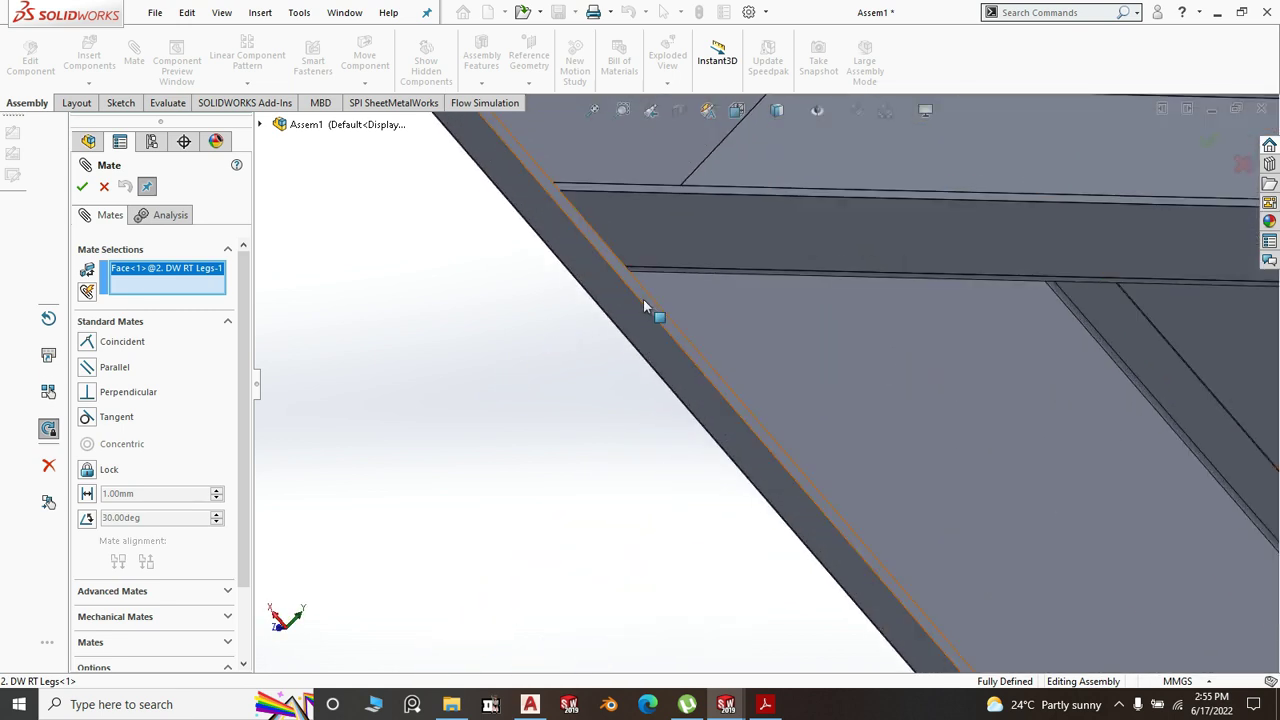
click(643, 299)
click(624, 280)
- Mate the leg's open end face coincident with the backing channel's inner web face
scroll(566, 388, up, 4)
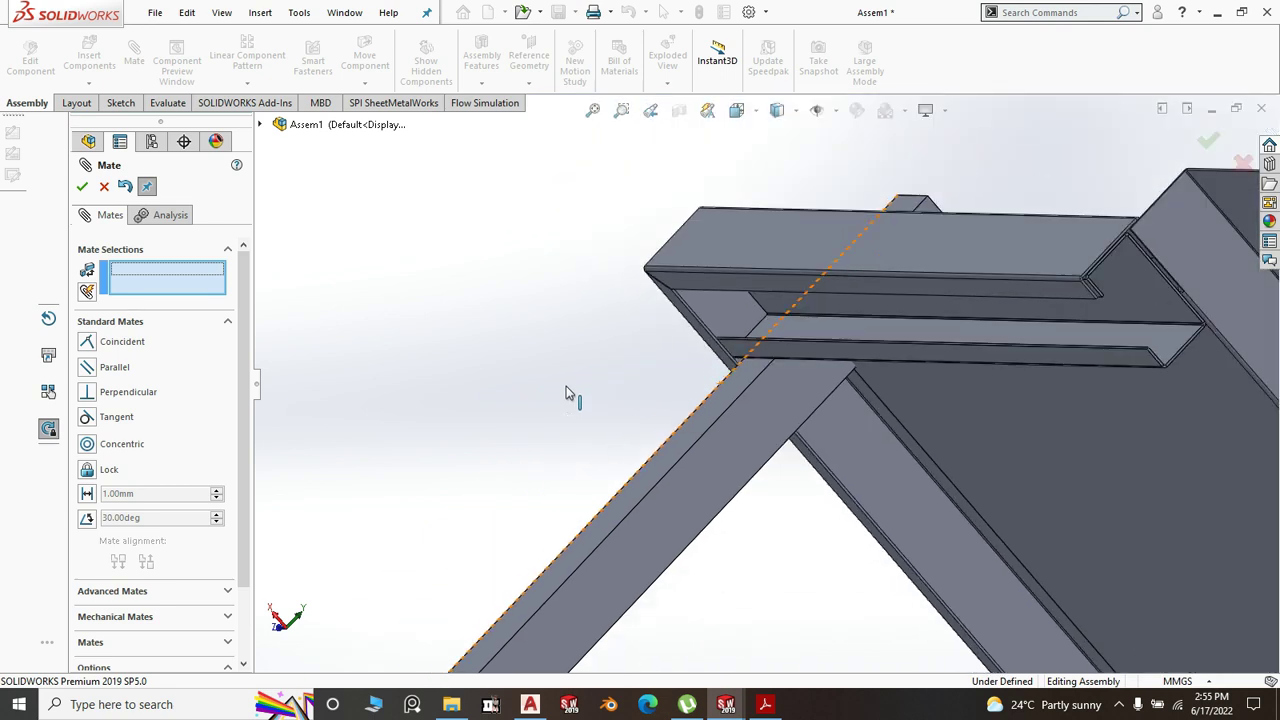
middle_drag(591, 377, 478, 500)
scroll(743, 352, down, 6)
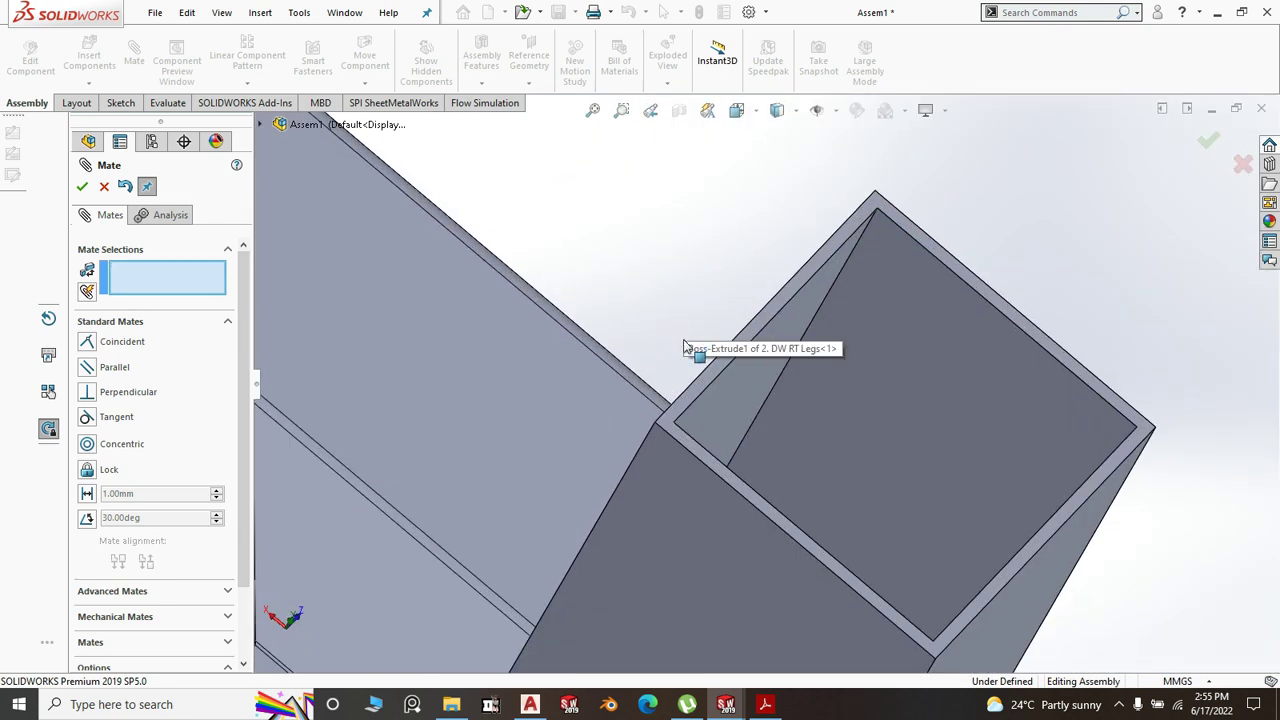
scroll(713, 478, up, 6)
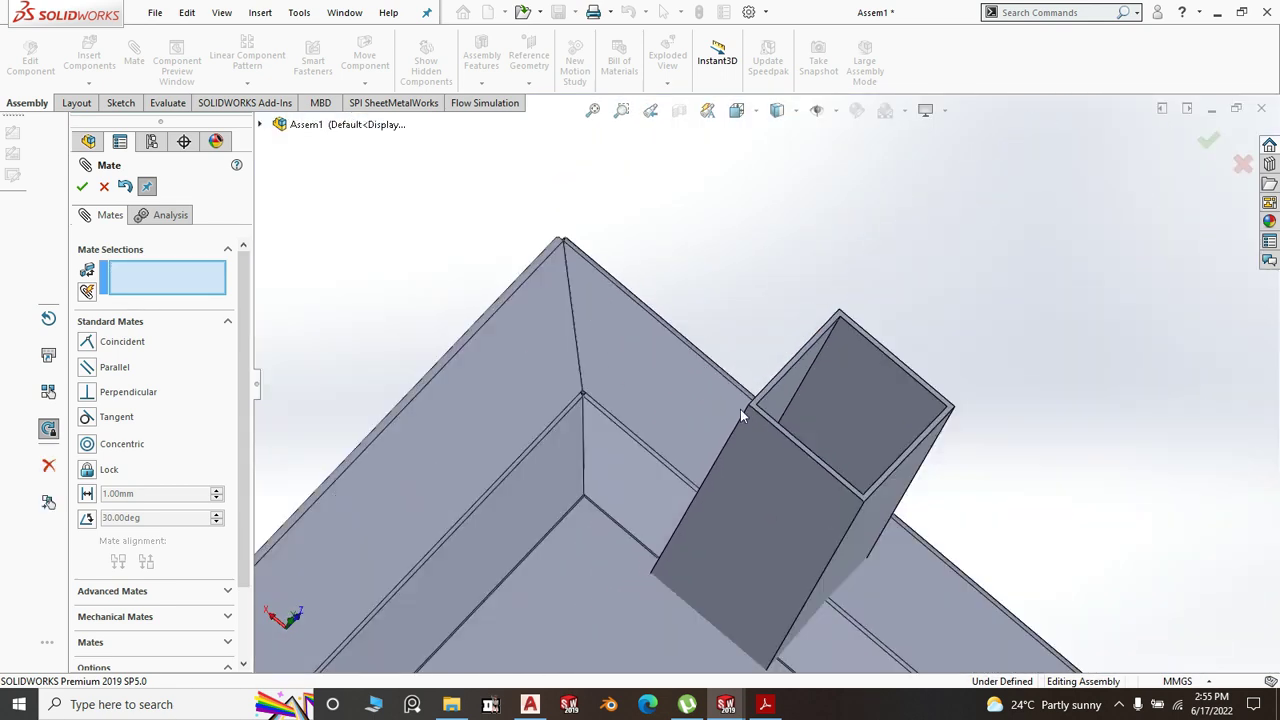
scroll(769, 386, down, 5)
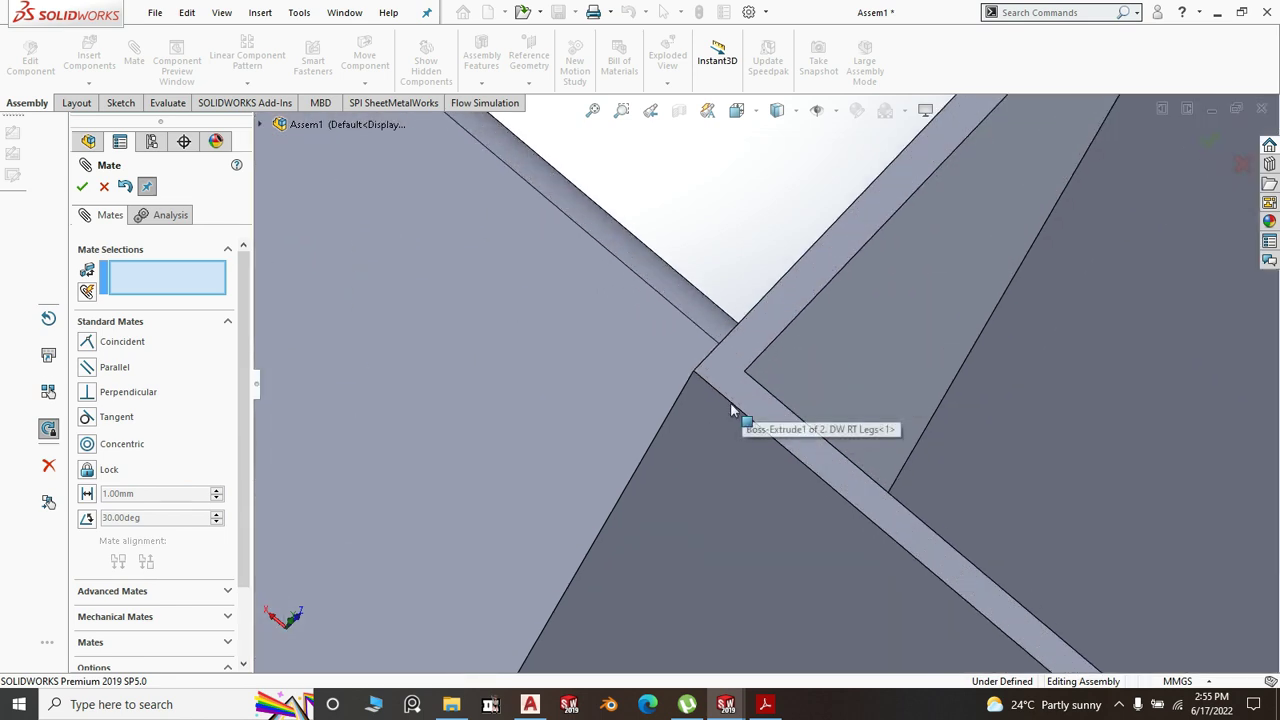
click(735, 390)
scroll(745, 376, up, 6)
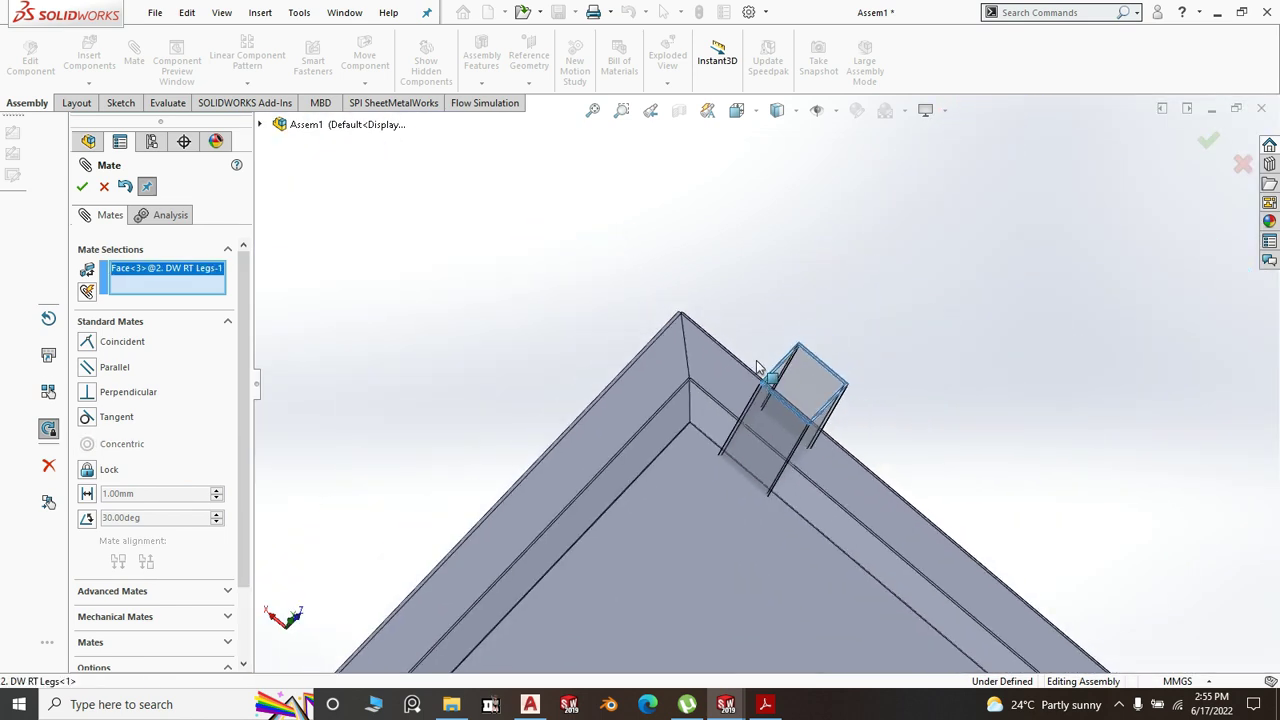
middle_drag(894, 421, 1014, 277)
scroll(763, 440, down, 5)
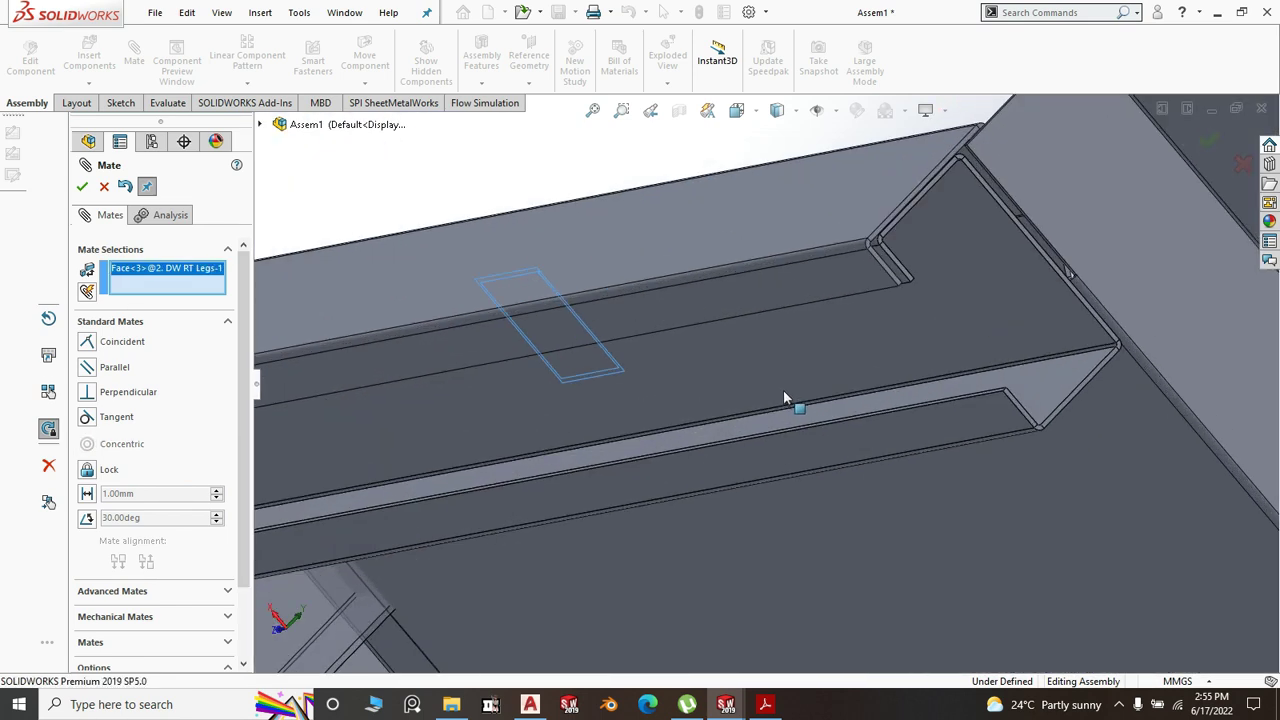
click(797, 352)
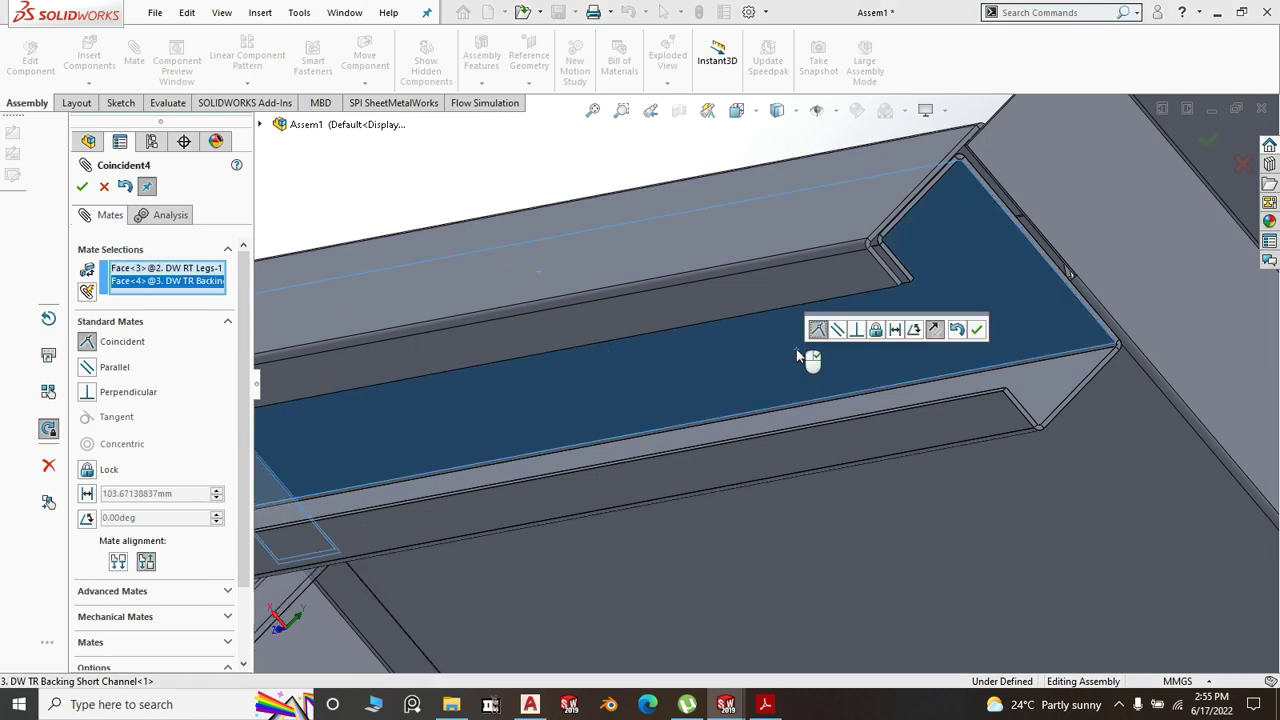
key(Return)
- Start a centered Width mate, using the leg's two opposite side faces across the channel's width as width references
scroll(801, 375, up, 5)
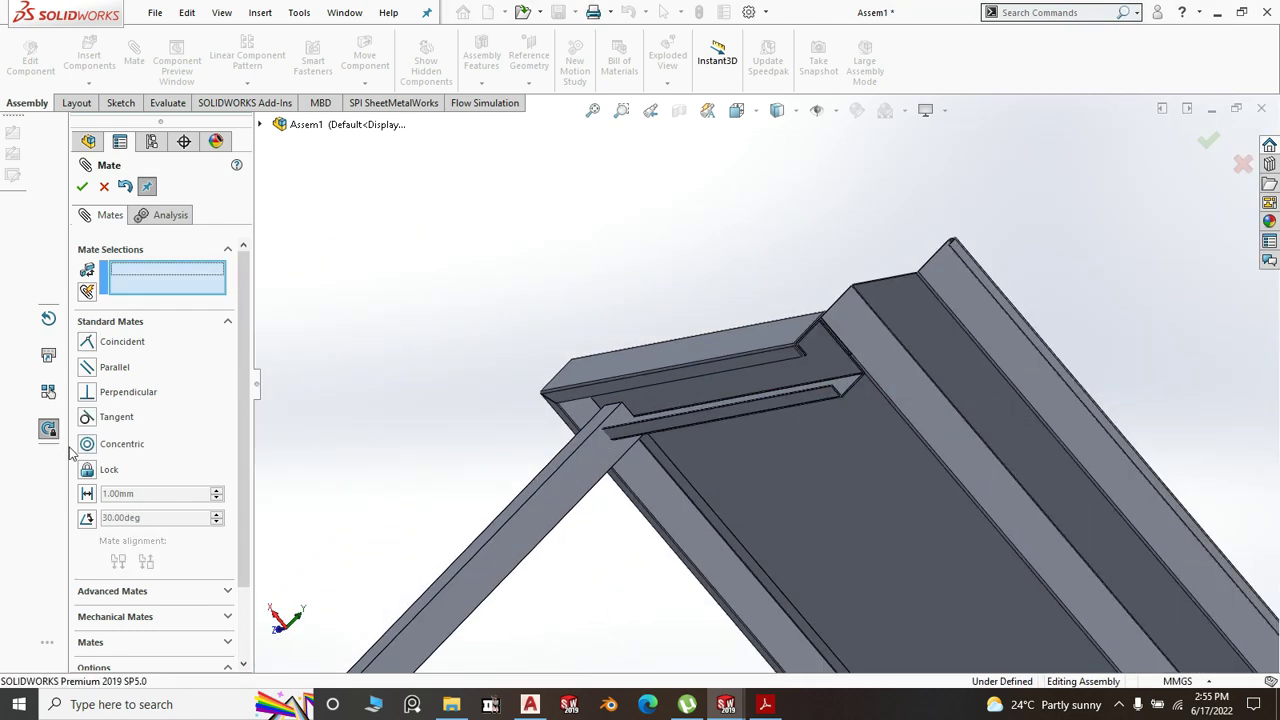
click(109, 592)
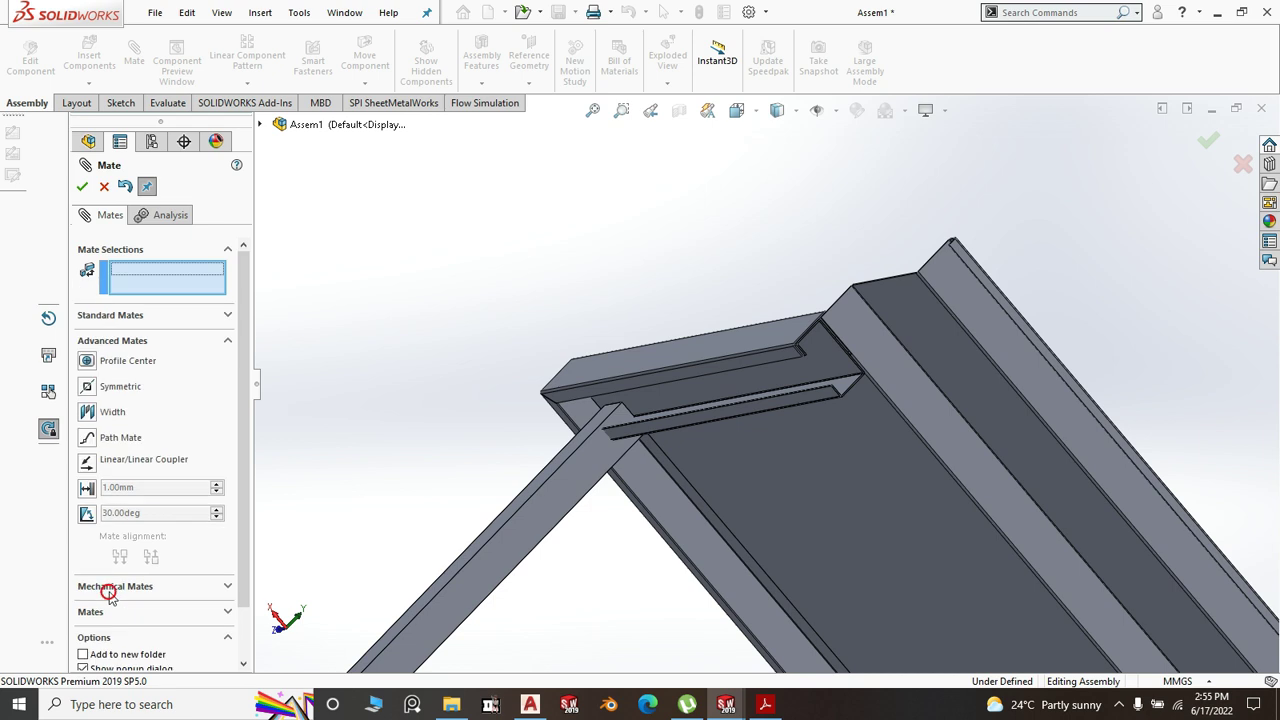
click(92, 414)
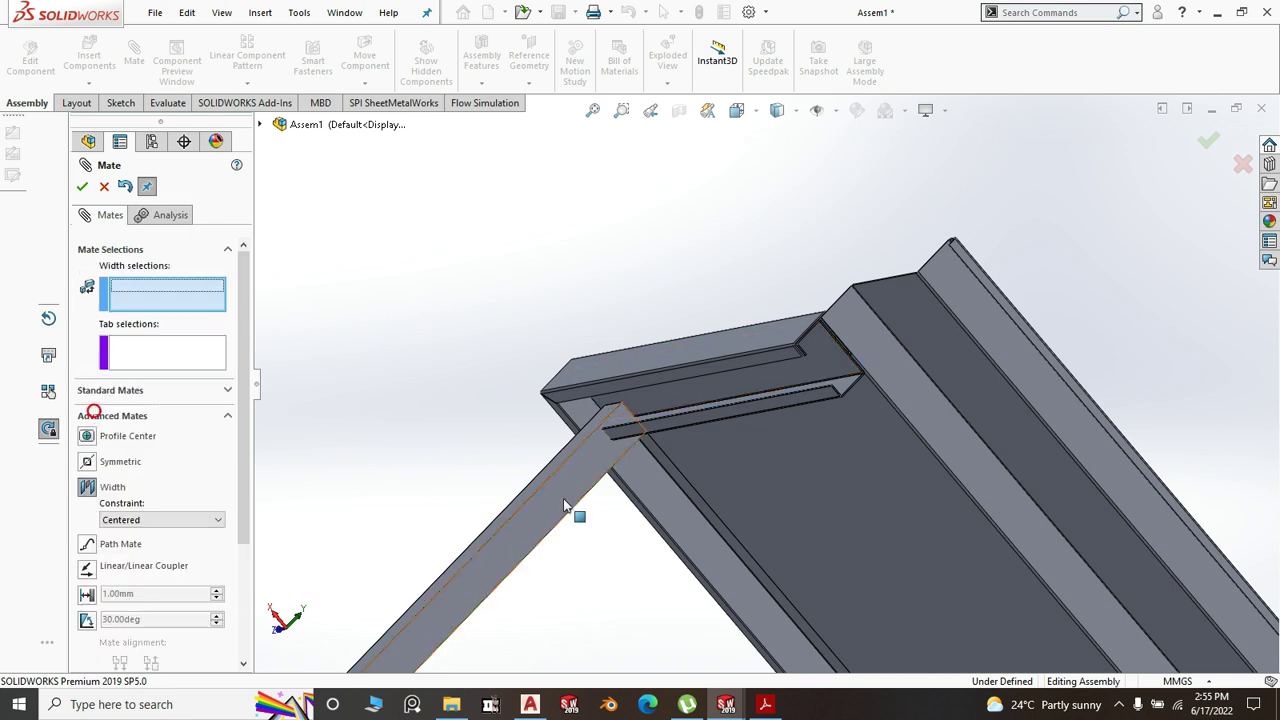
middle_drag(574, 514, 512, 521)
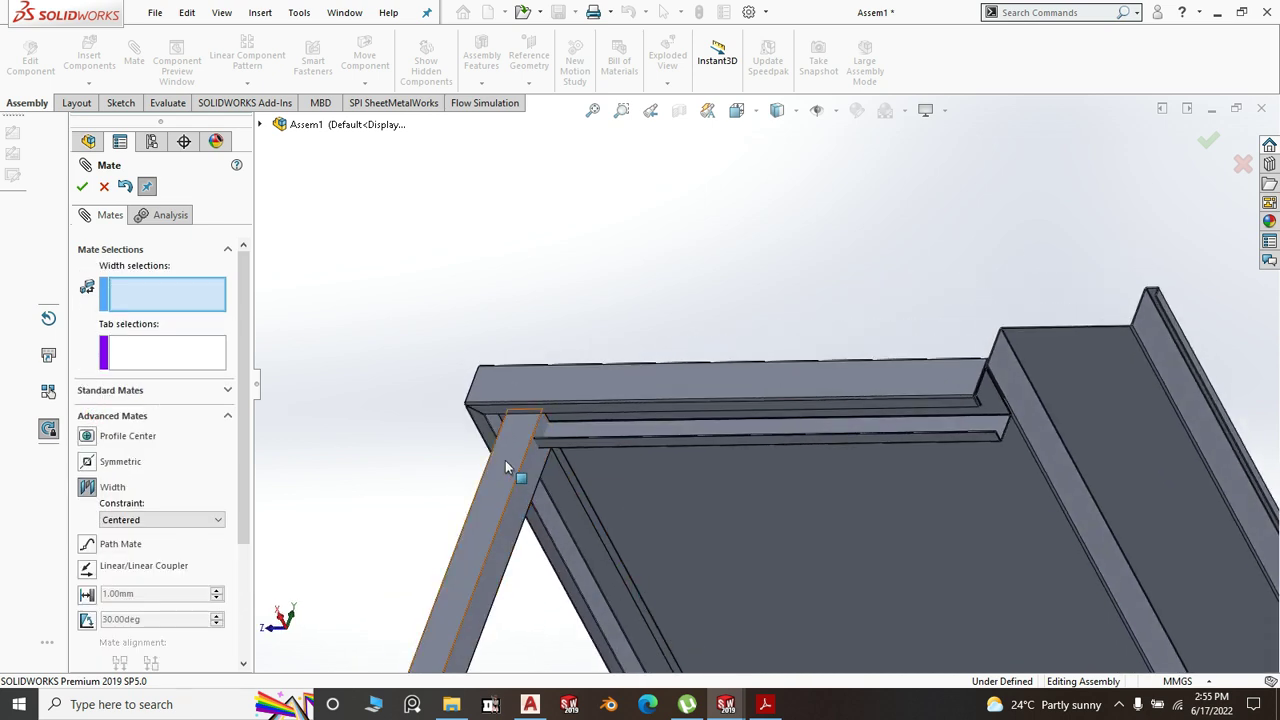
click(507, 465)
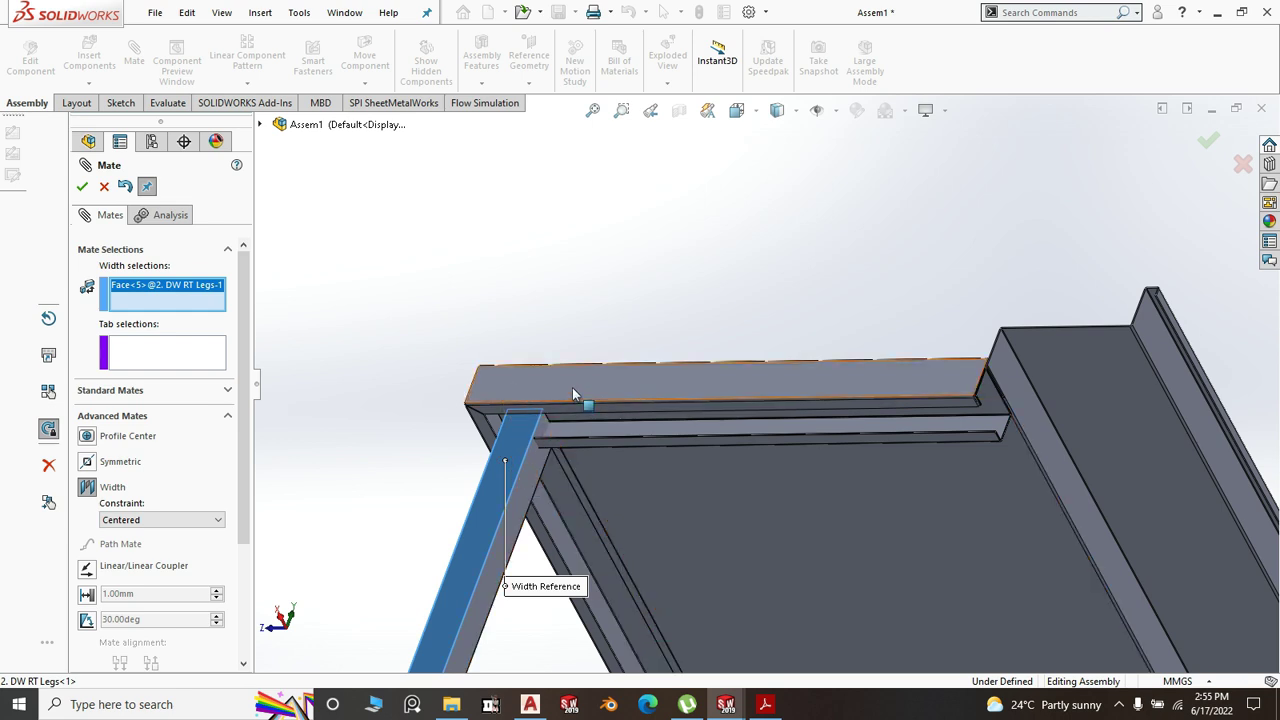
scroll(586, 397, up, 5)
middle_drag(586, 397, 437, 343)
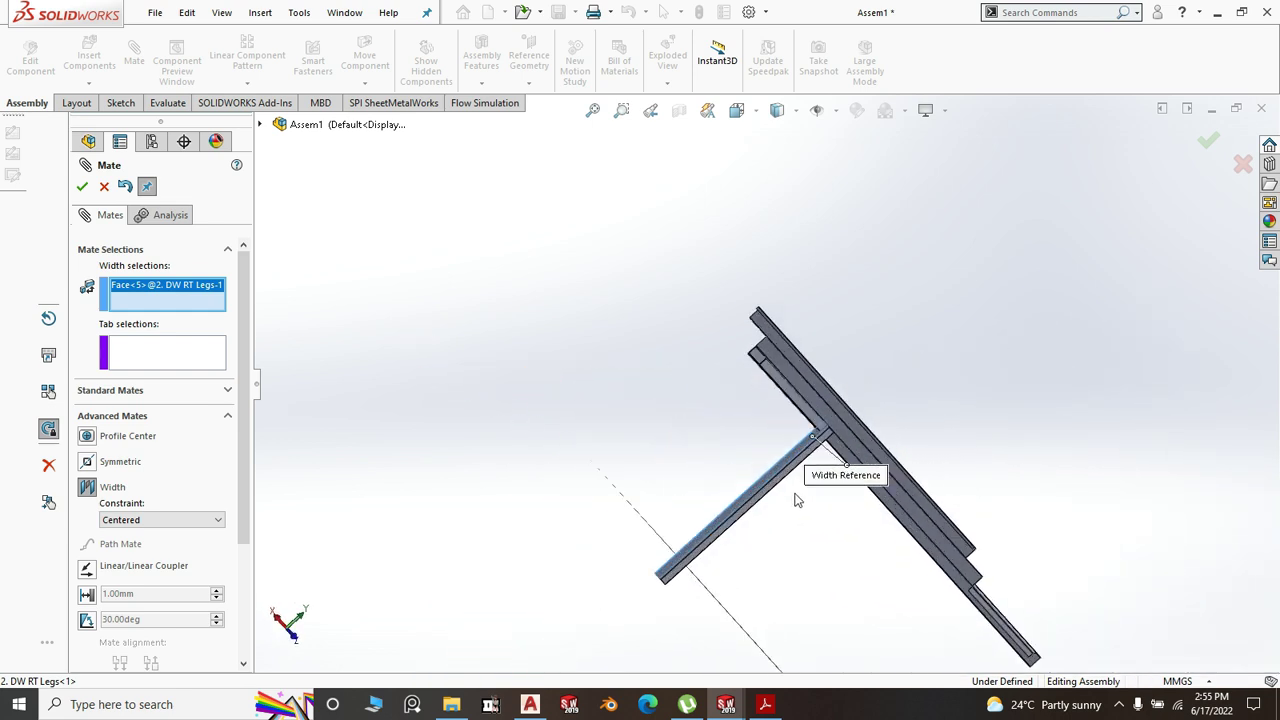
scroll(797, 500, down, 5)
middle_drag(758, 373, 795, 340)
scroll(803, 330, down, 5)
click(807, 328)
- Choose the backing short channel's two opposite long narrow flange faces as the tab references for the Width mate
scroll(795, 455, up, 5)
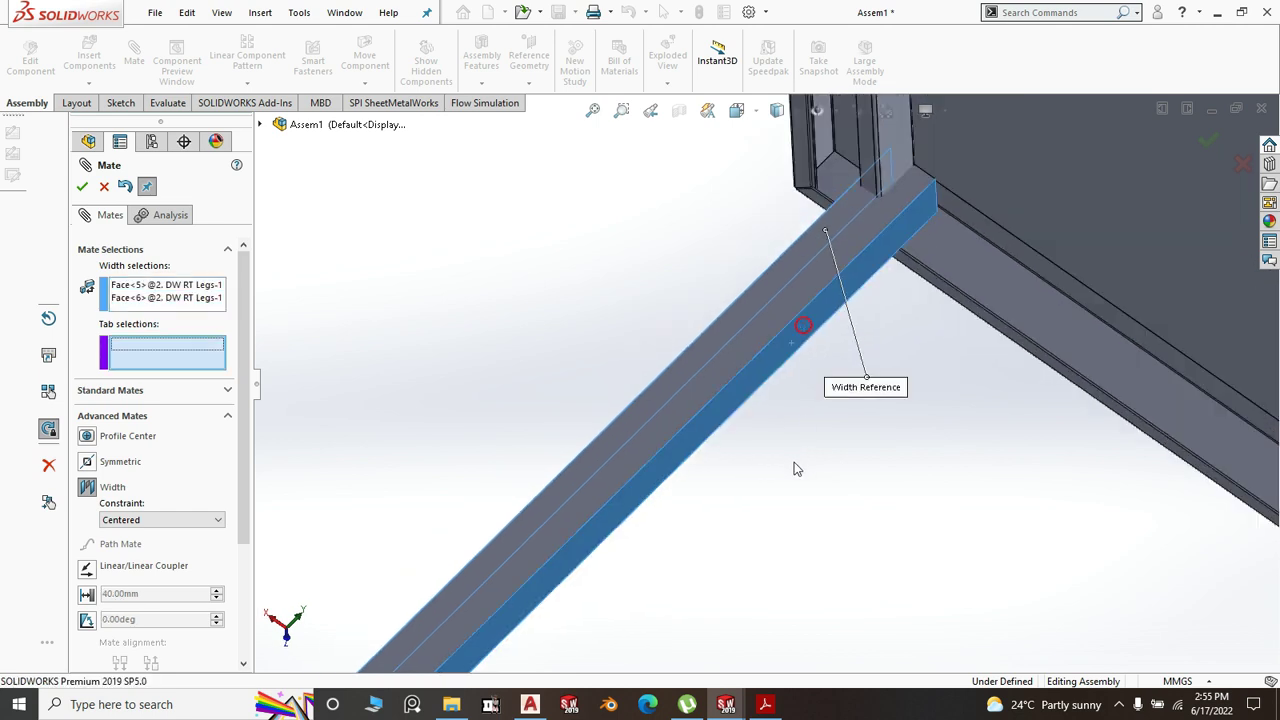
scroll(800, 290, down, 6)
scroll(773, 598, down, 4)
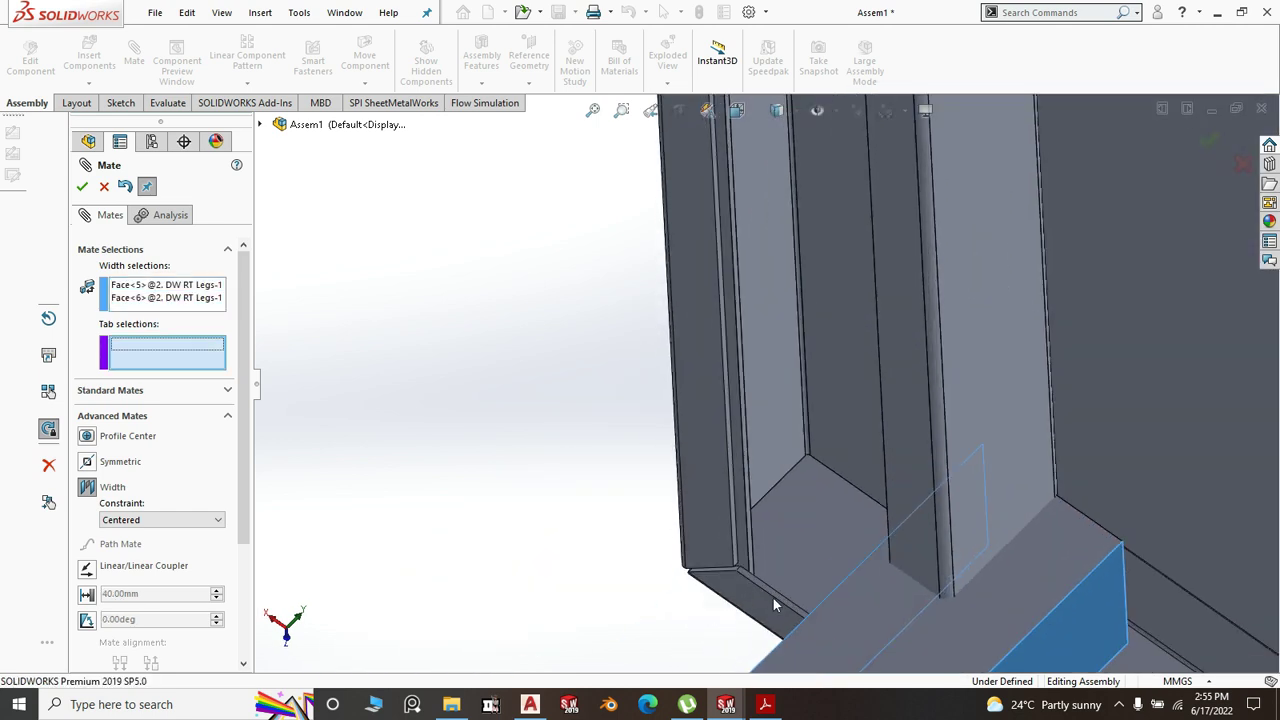
click(719, 440)
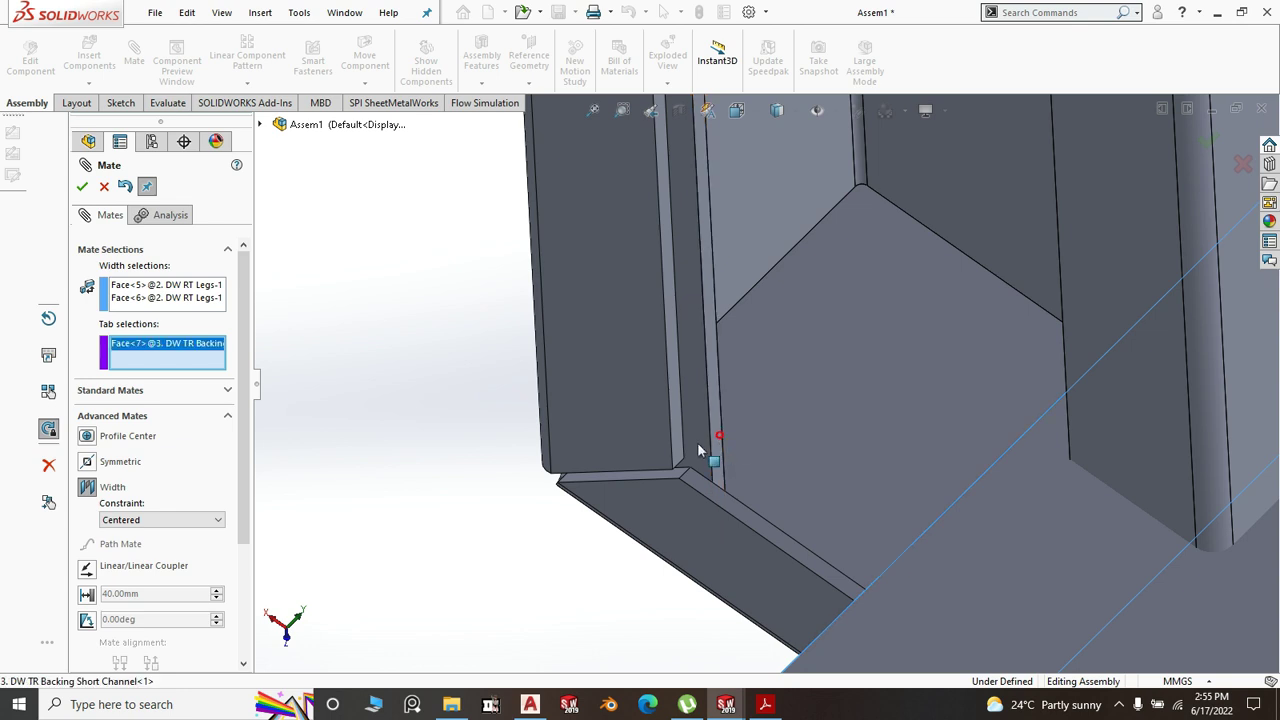
middle_drag(453, 398, 625, 488)
scroll(547, 461, up, 5)
scroll(1037, 319, down, 8)
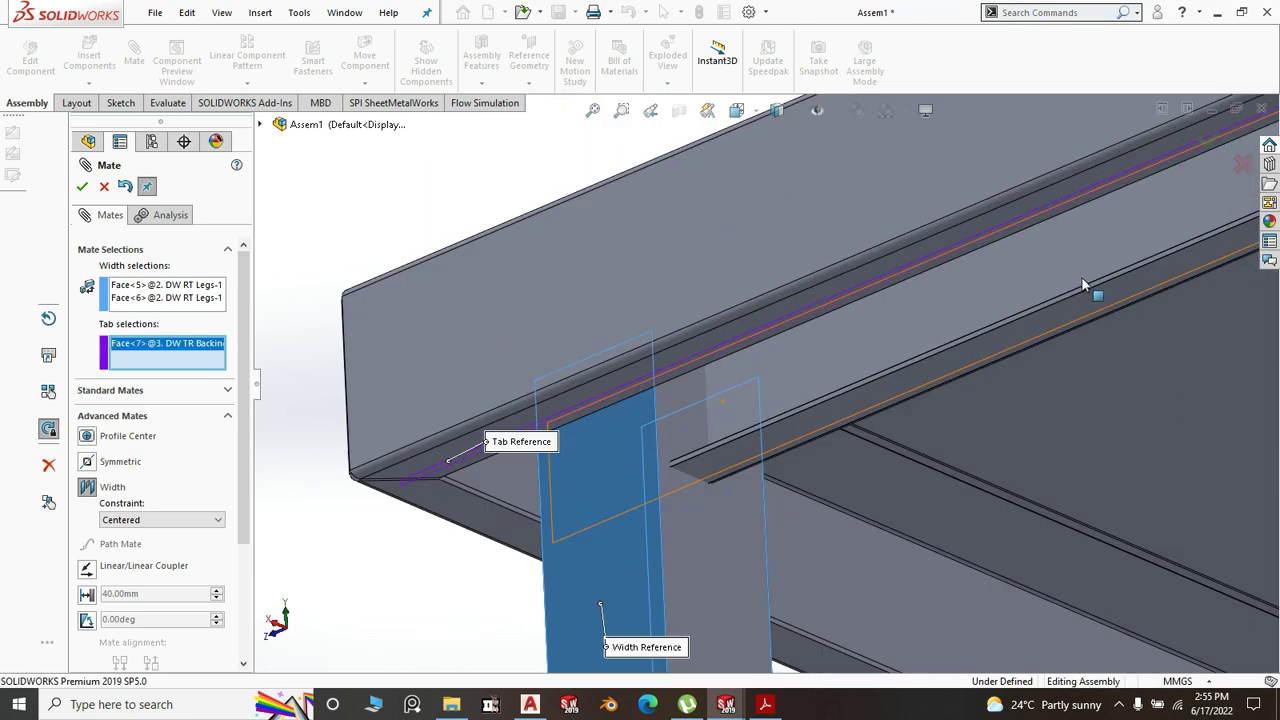
click(1010, 309)
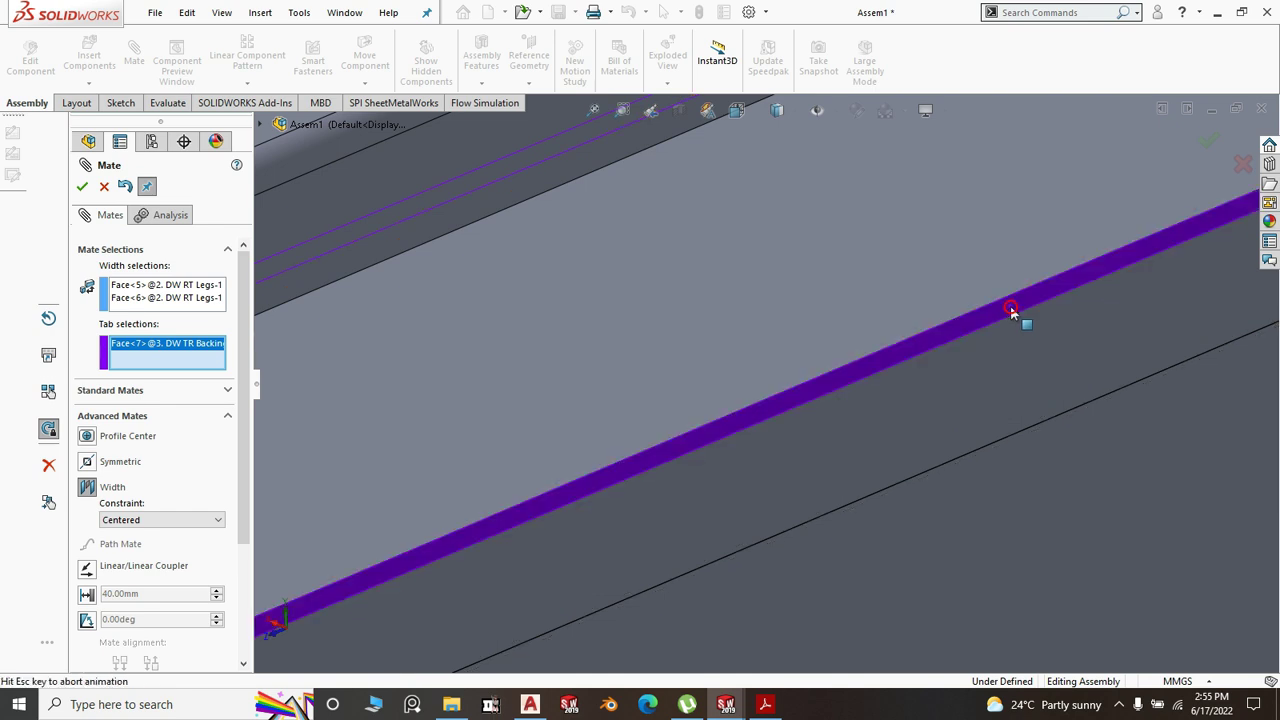
scroll(977, 320, up, 4)
scroll(874, 319, up, 4)
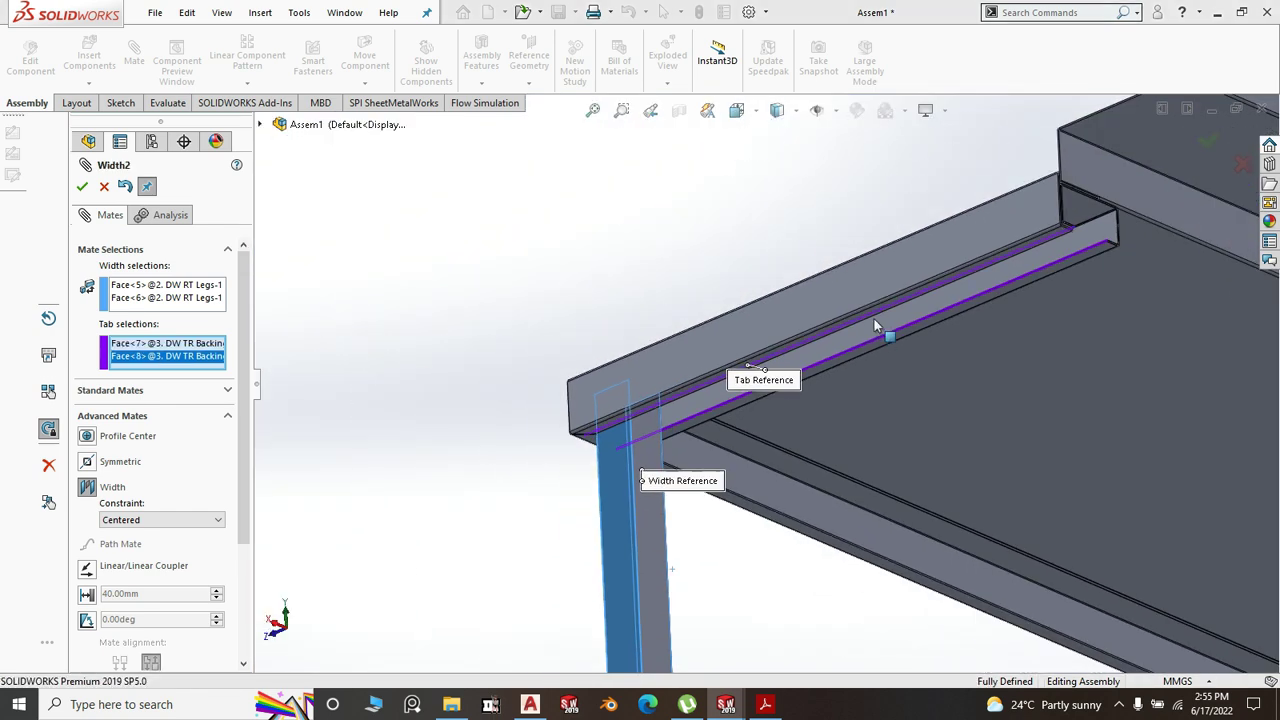
- Accept the centered Width mate, finish mating, and show the assembly in isometric view
middle_drag(873, 317, 220, 297)
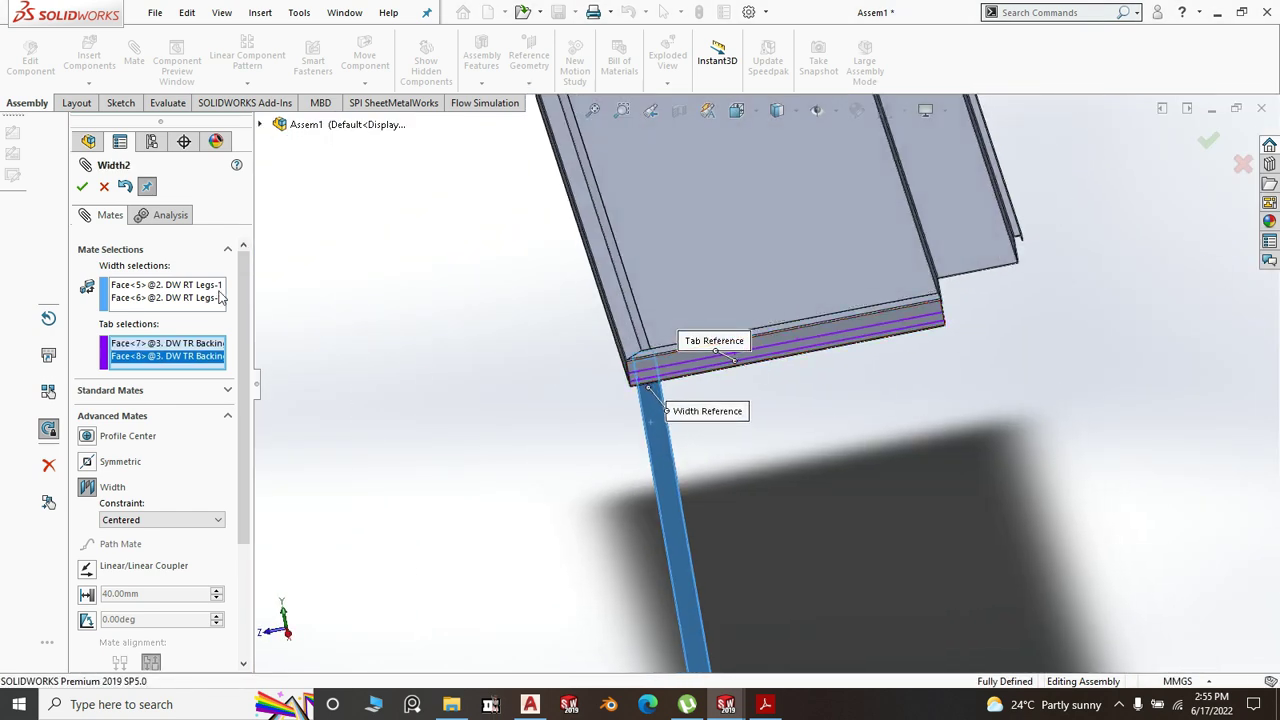
click(84, 187)
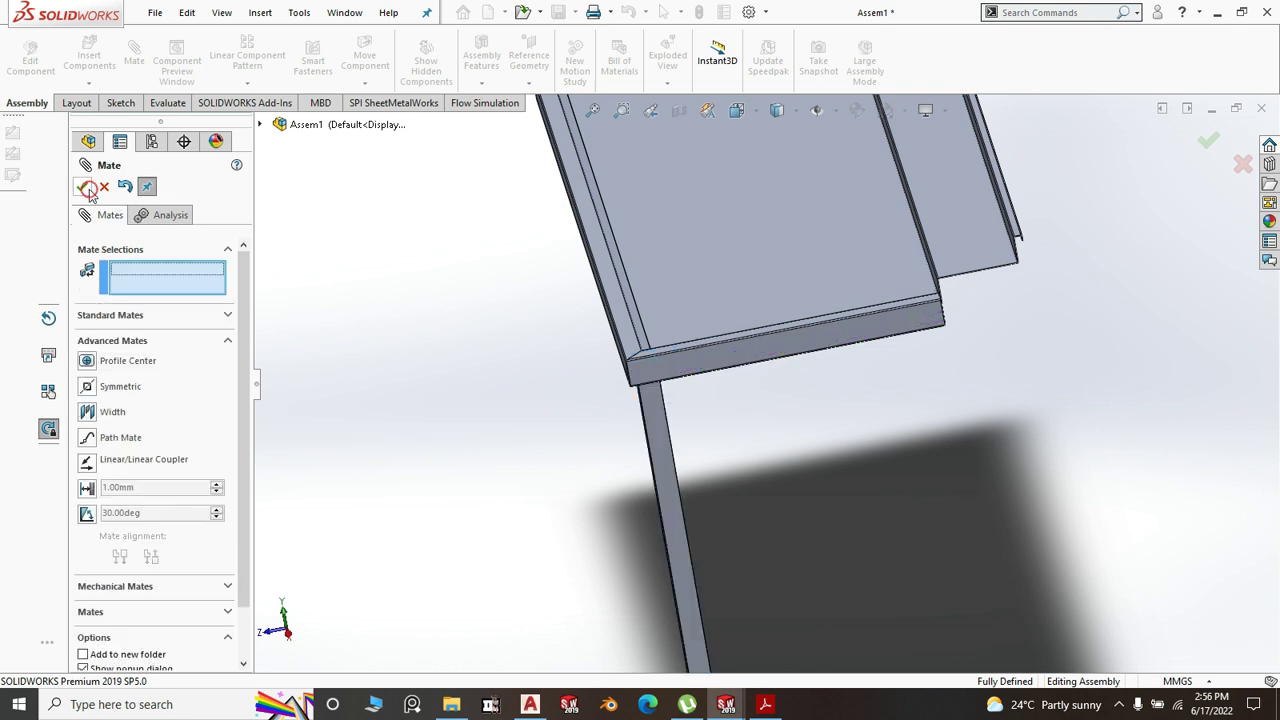
click(84, 187)
key(space)
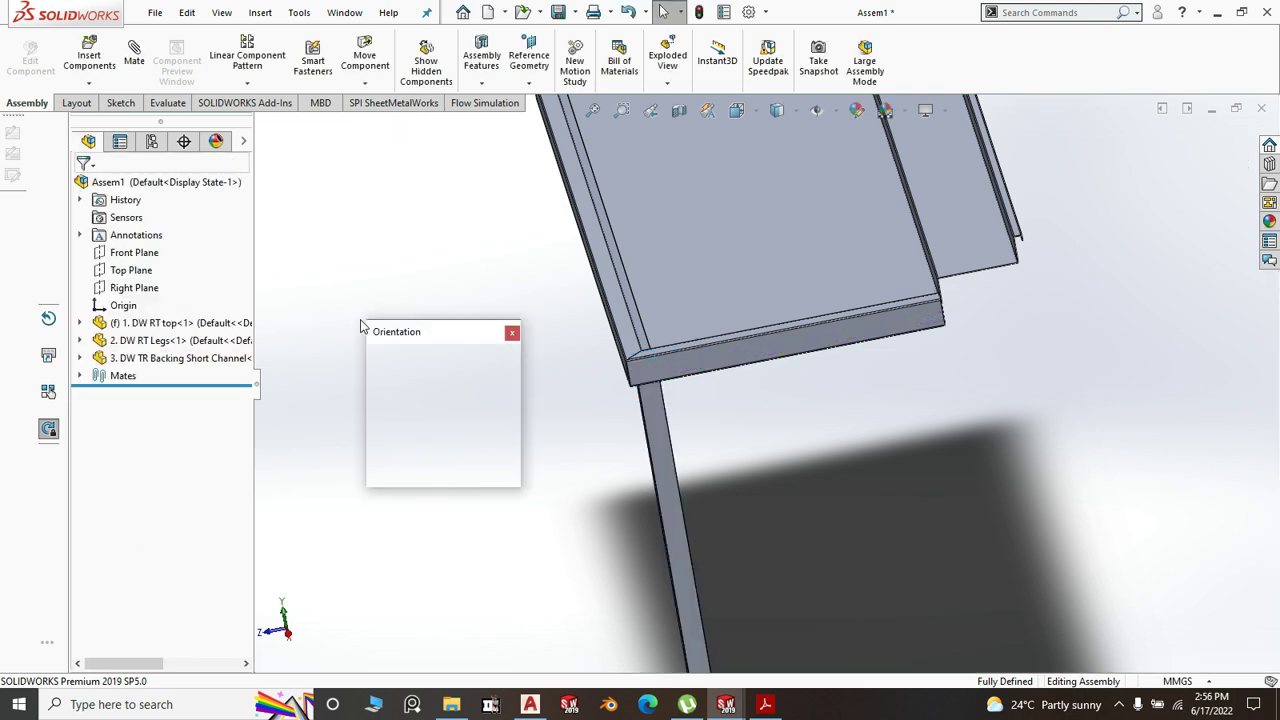
click(497, 381)
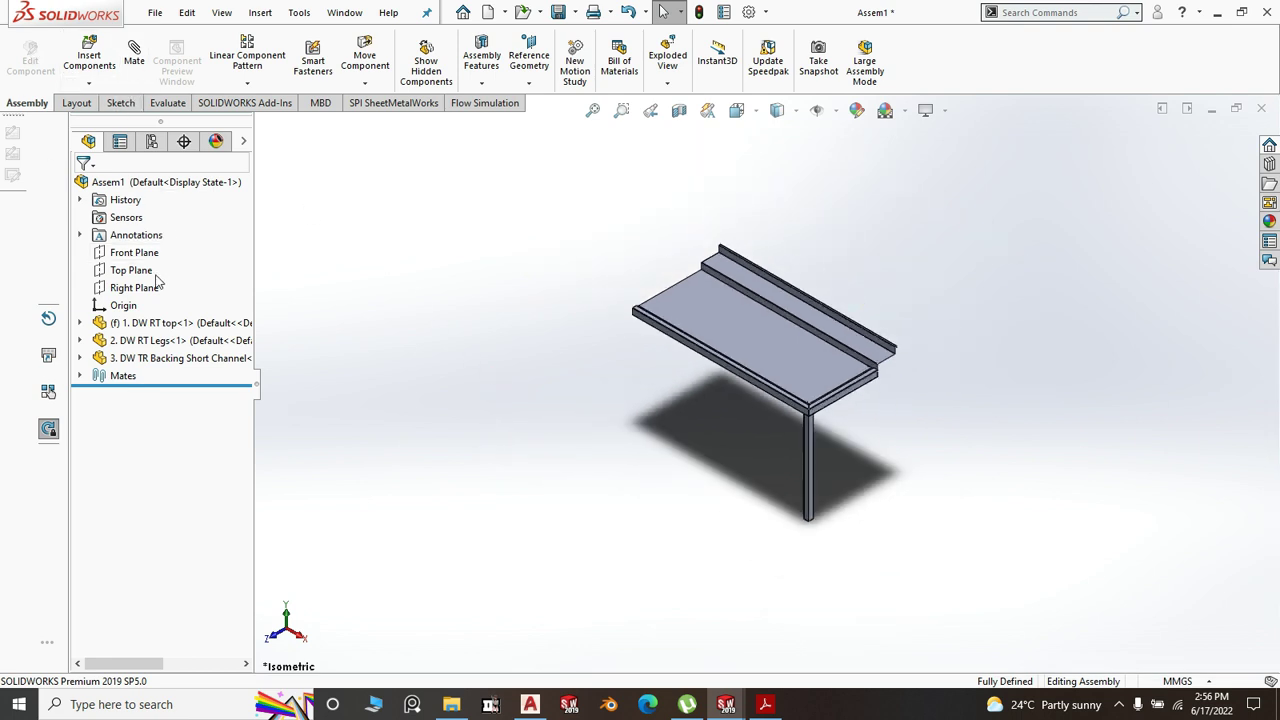
- Mirror the leg about the backing short channel's Right Plane to add a second leg at the same table end
click(81, 359)
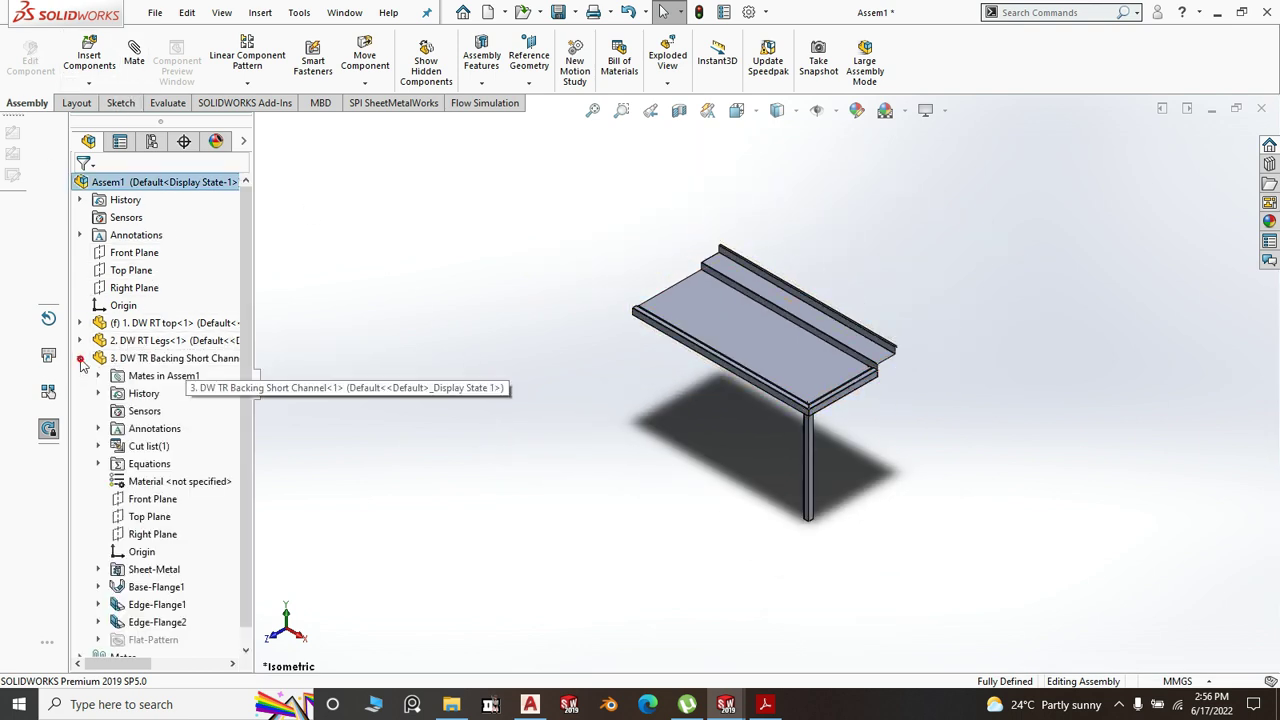
click(153, 536)
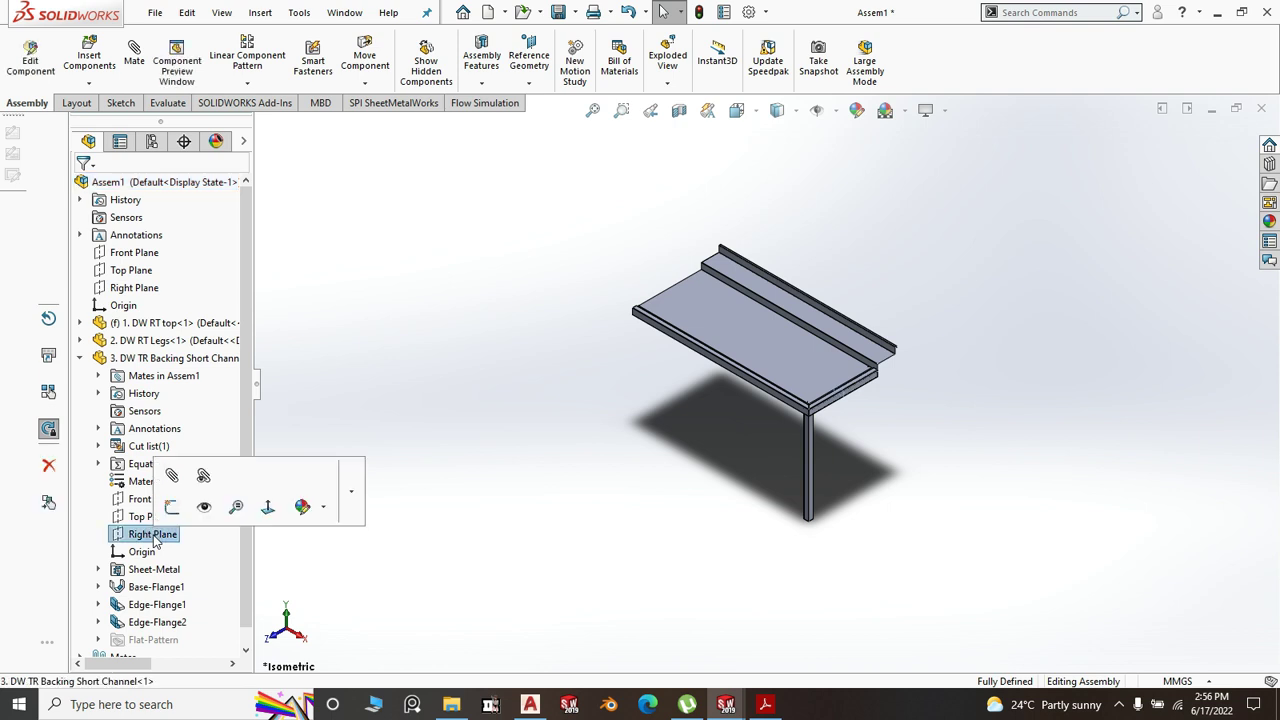
click(247, 83)
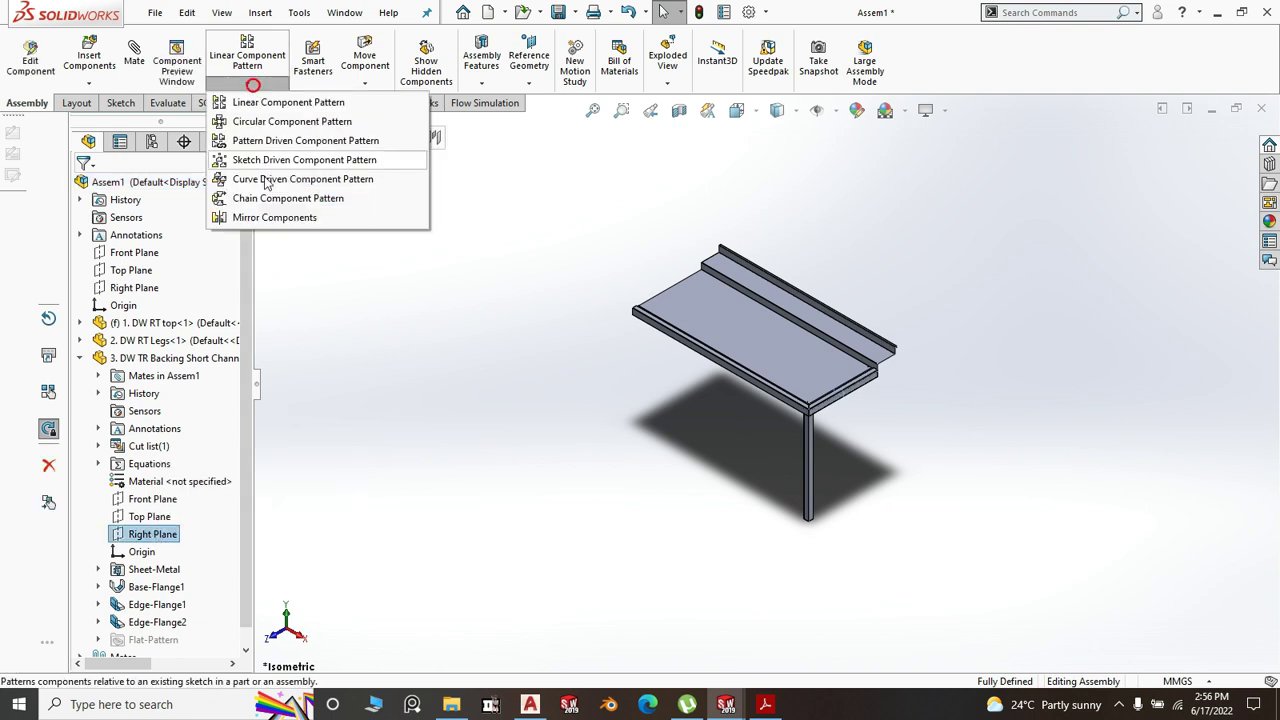
click(270, 215)
scroll(848, 511, down, 2)
scroll(848, 511, down, 3)
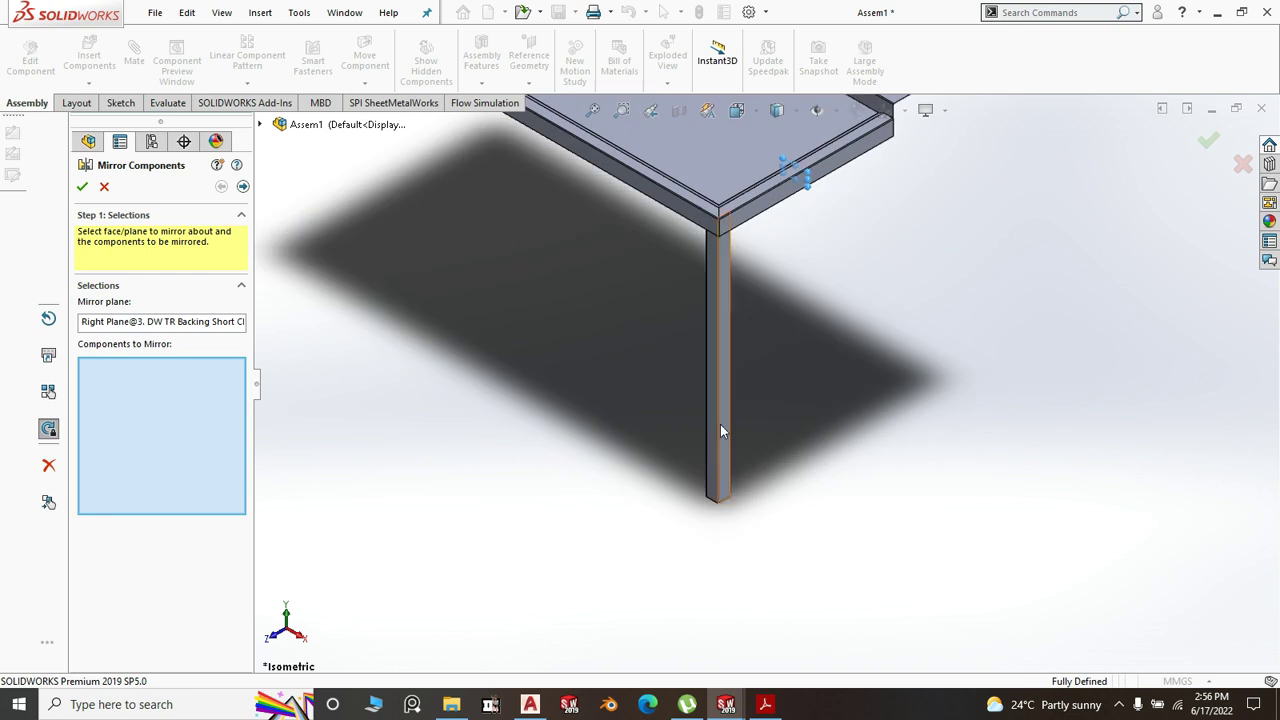
click(718, 425)
right_click(712, 417)
scroll(793, 443, up, 4)
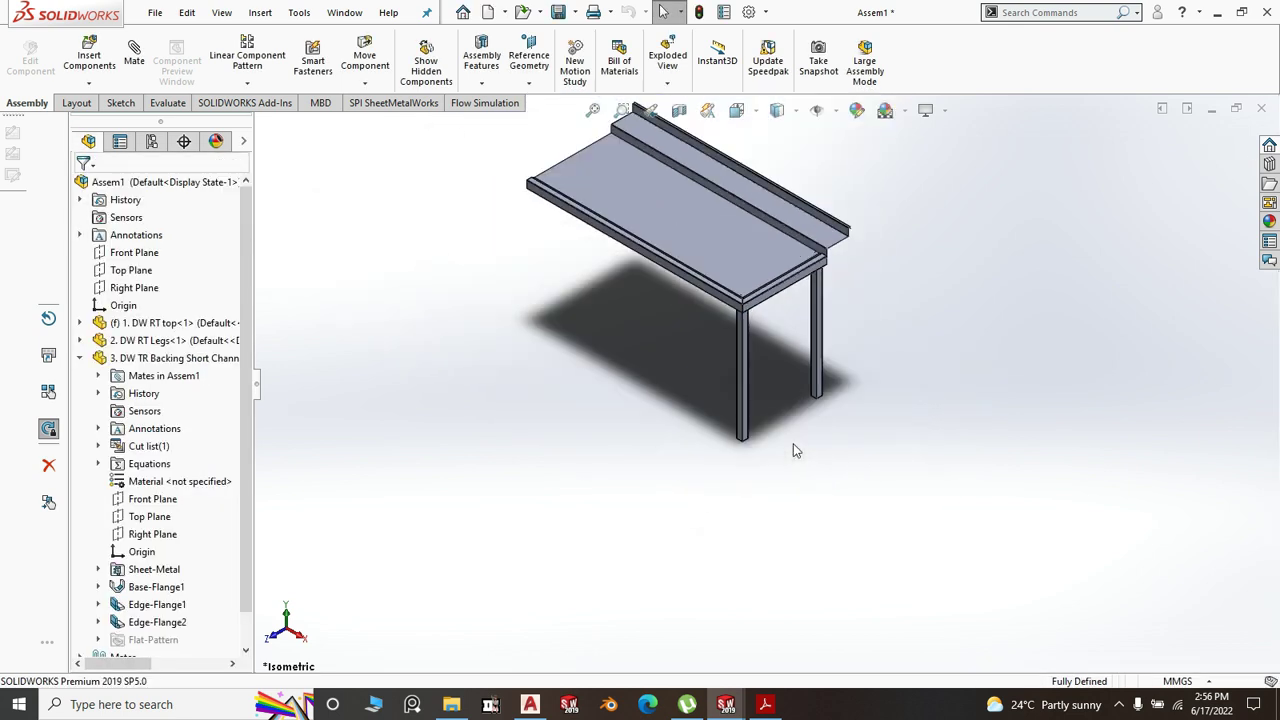
scroll(783, 335, up, 4)
scroll(674, 274, down, 4)
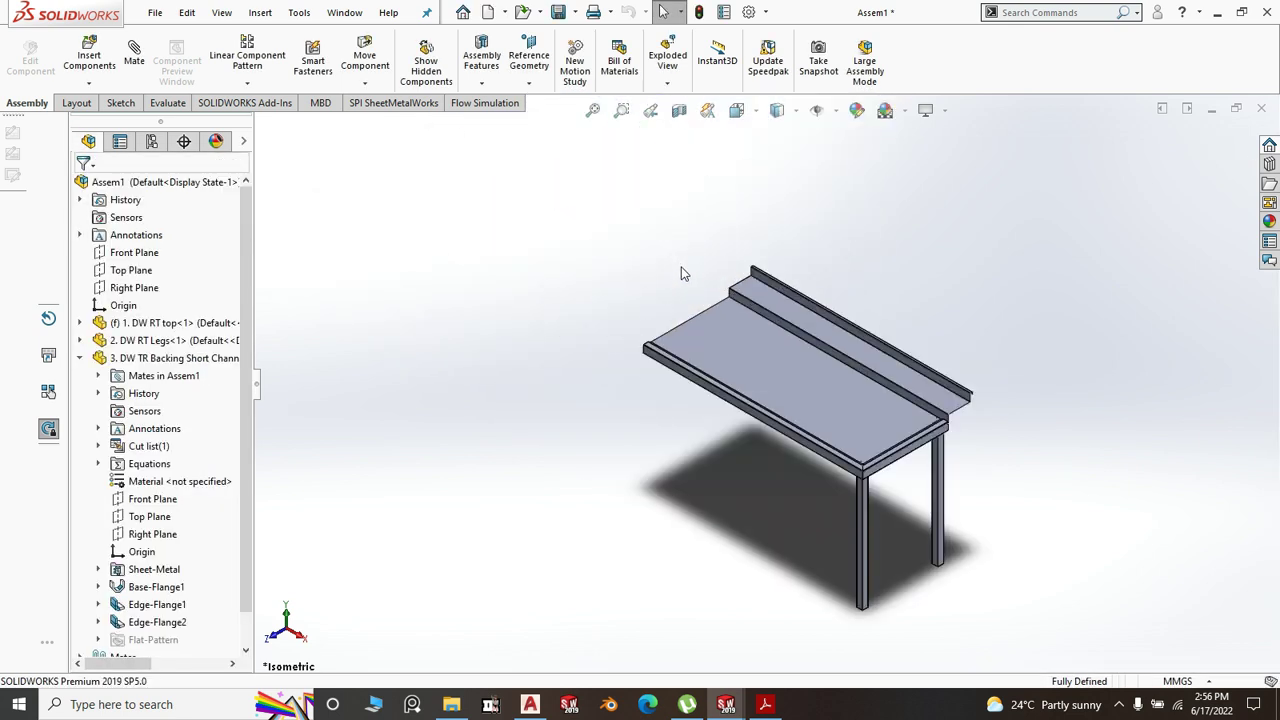
- Measure the outer face of the table top's short end flange above the two legs
middle_drag(623, 452, 688, 466)
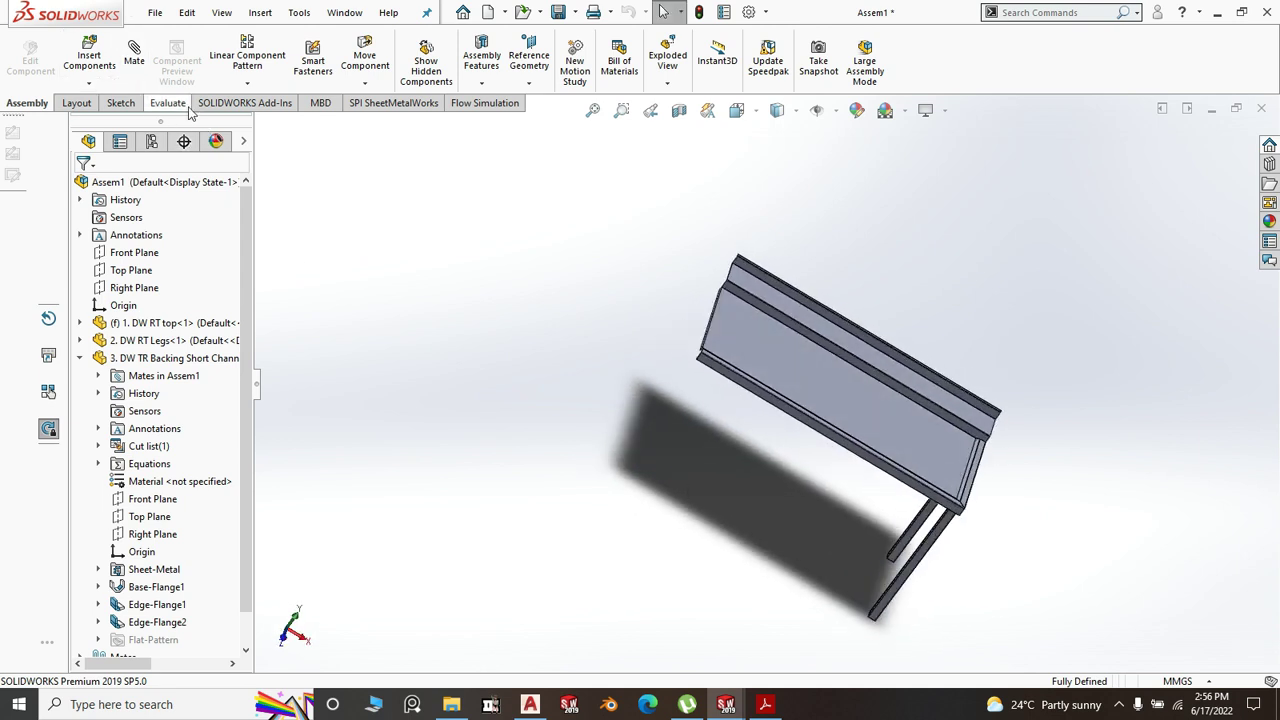
click(168, 103)
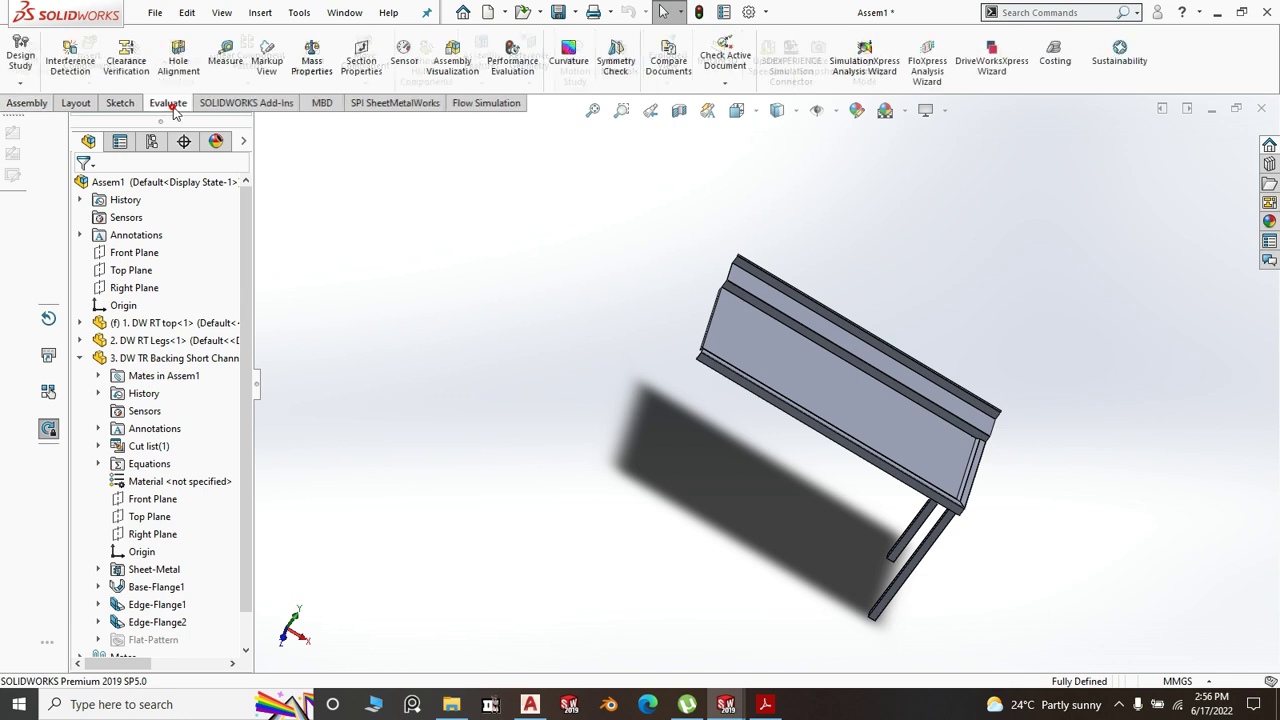
click(225, 60)
scroll(996, 592, down, 3)
middle_drag(1001, 561, 941, 460)
scroll(940, 465, down, 3)
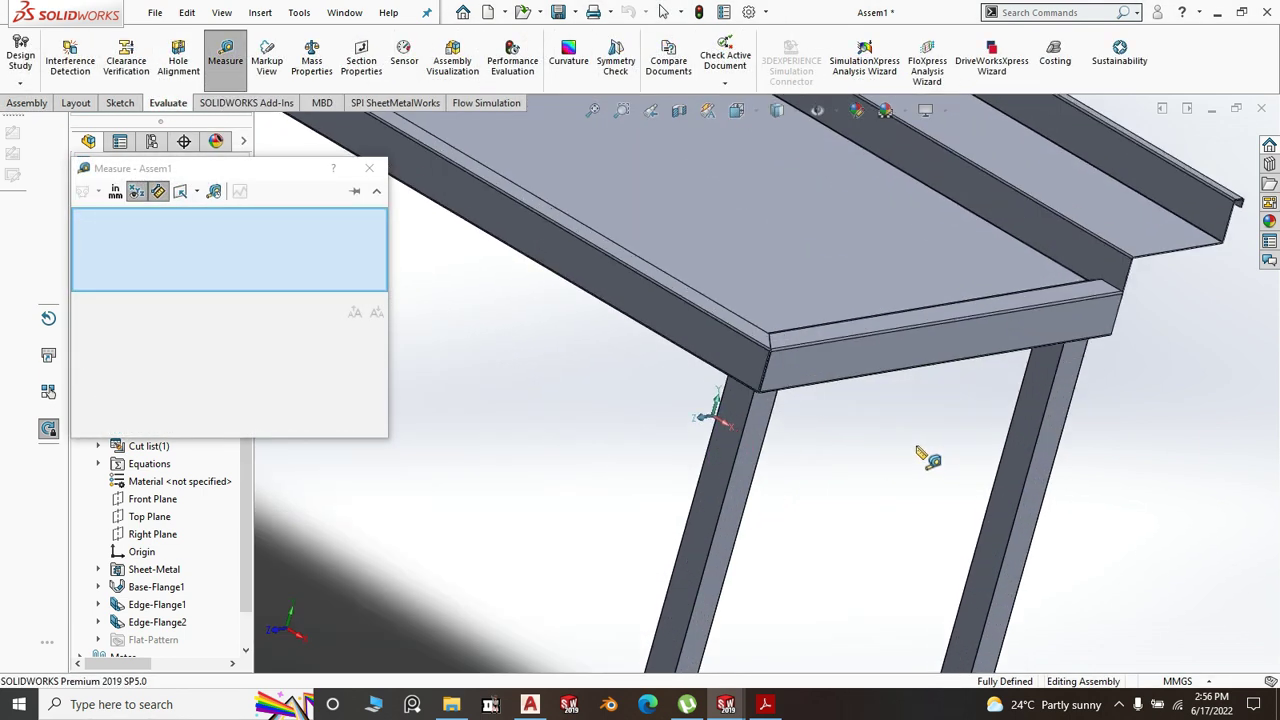
click(826, 390)
scroll(823, 395, up, 5)
middle_drag(962, 496, 806, 333)
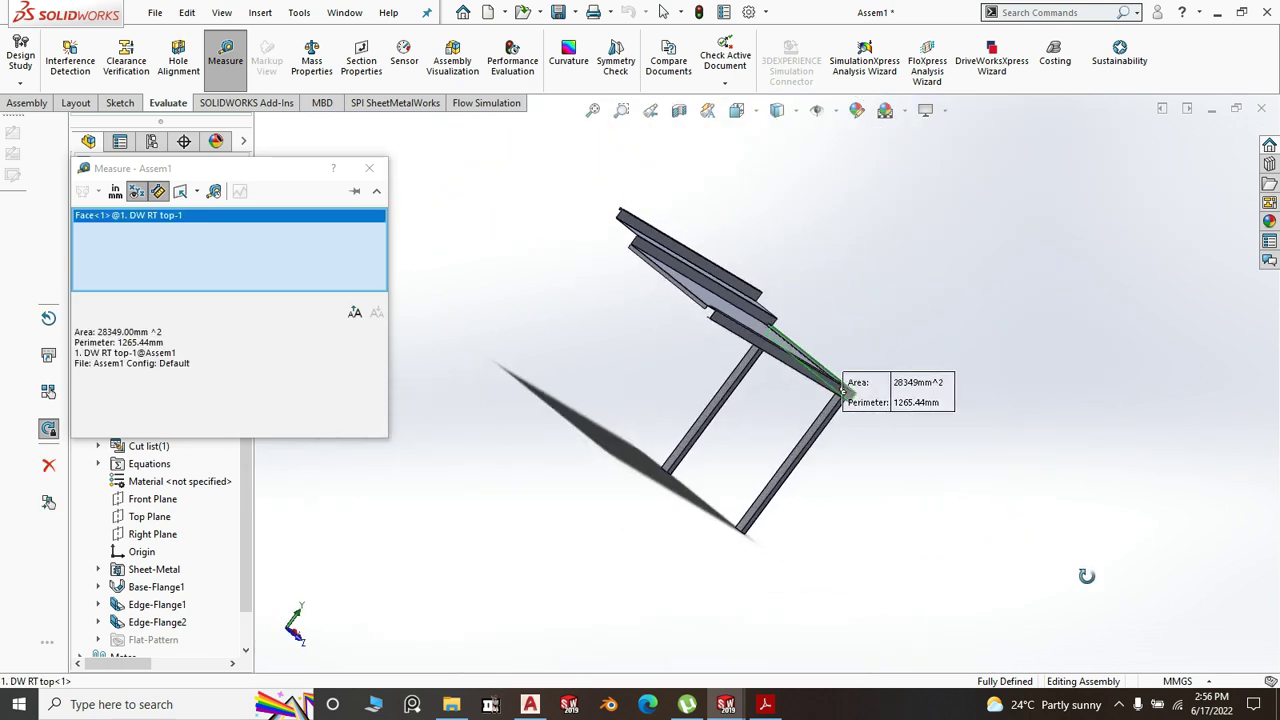
- Try measuring to the flange at the table top's opposite end, clear the selections, and return to the isometric view
scroll(690, 325, down, 2)
scroll(690, 325, down, 3)
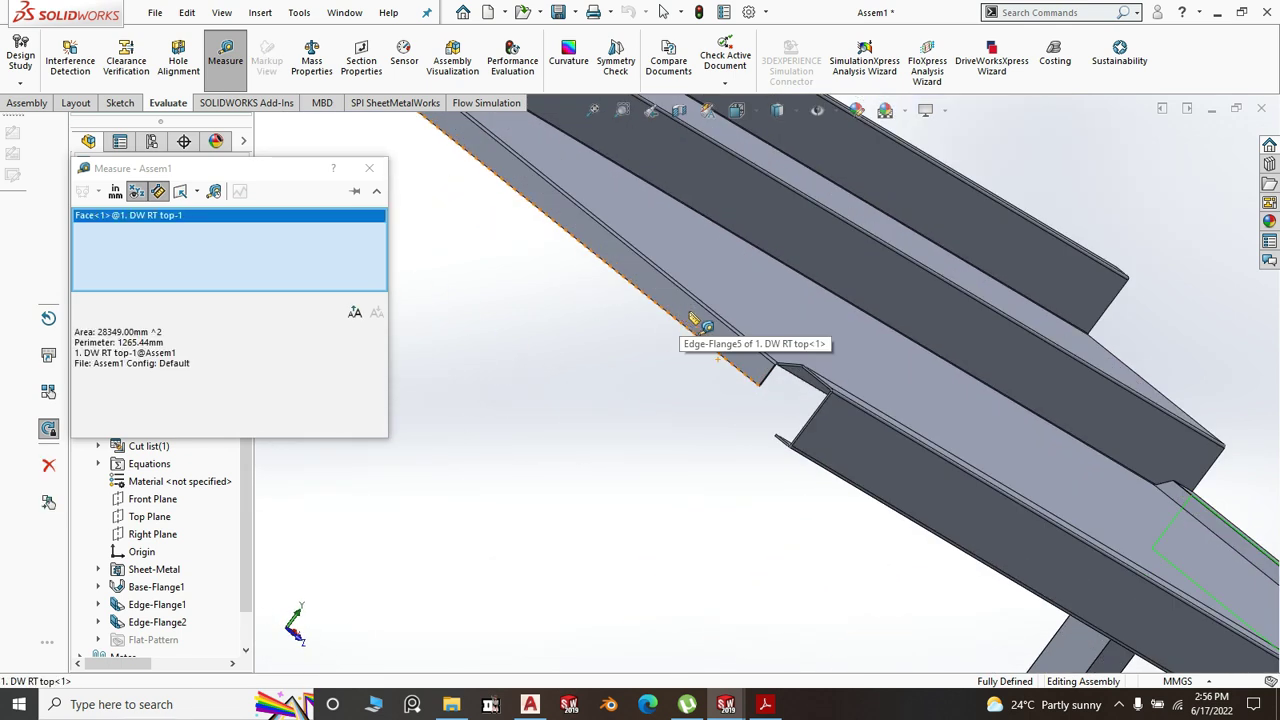
click(690, 312)
click(543, 391)
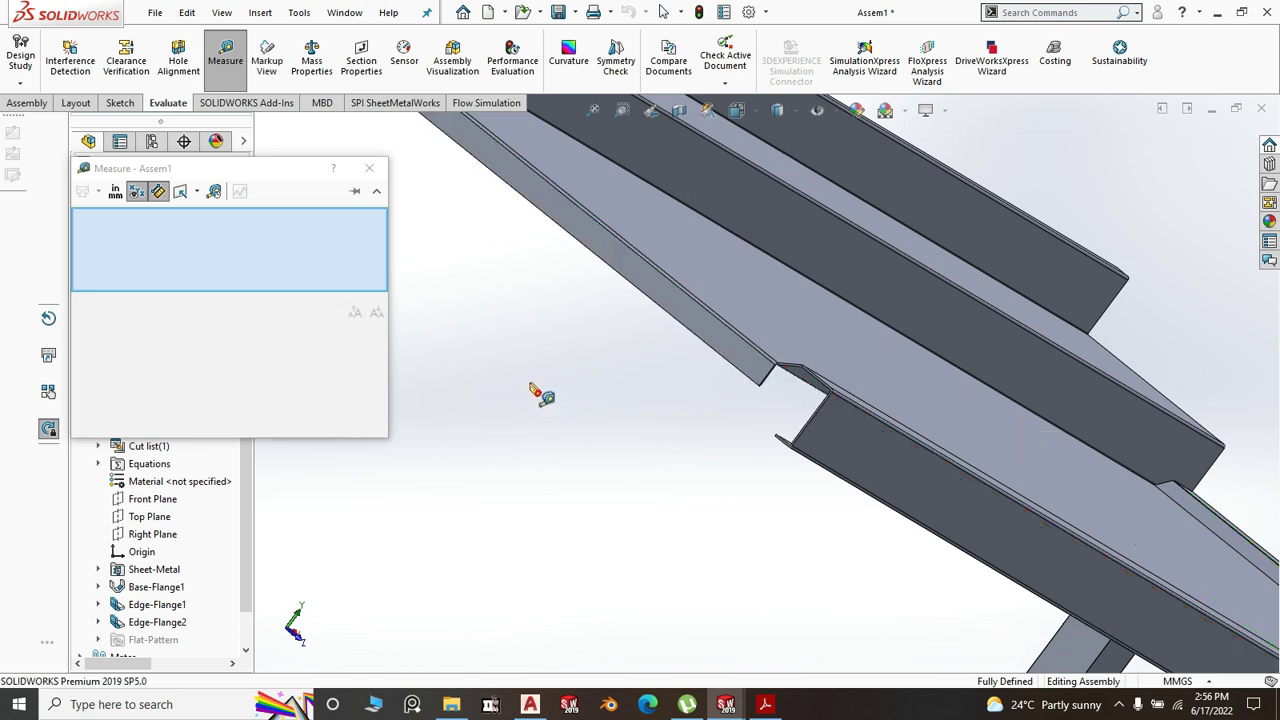
scroll(543, 391, up, 6)
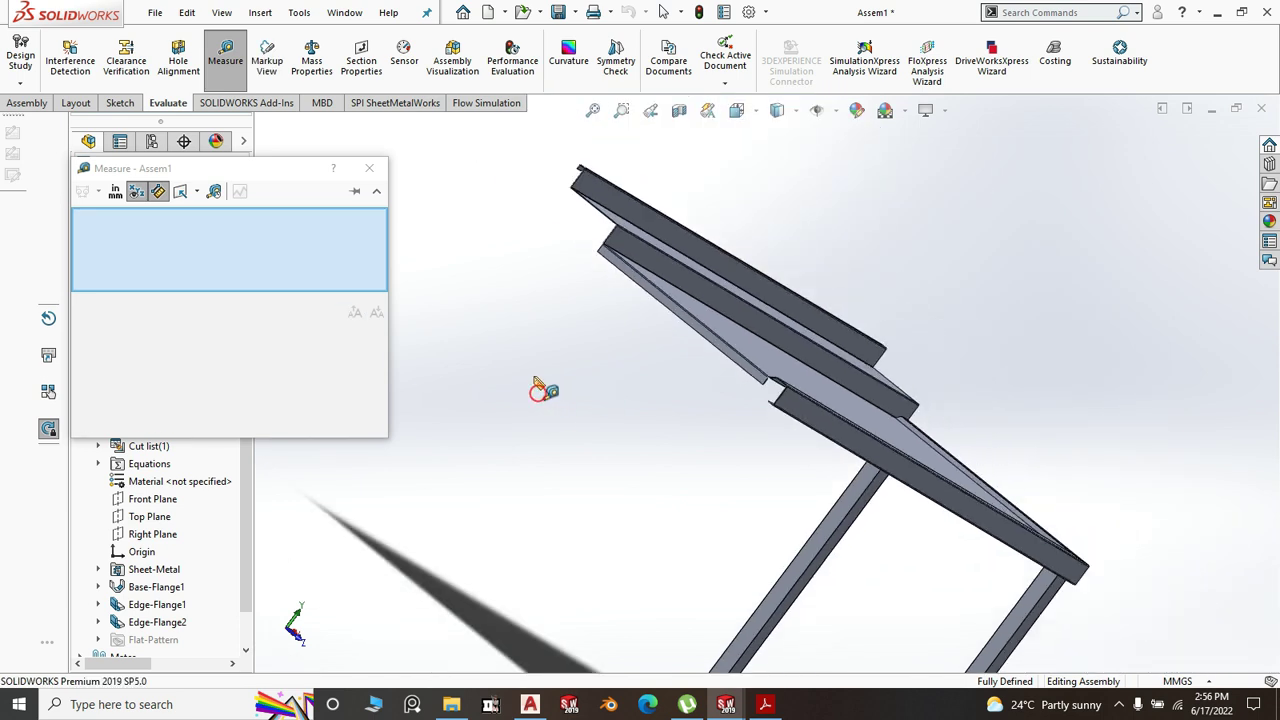
click(369, 168)
key(space)
click(1084, 460)
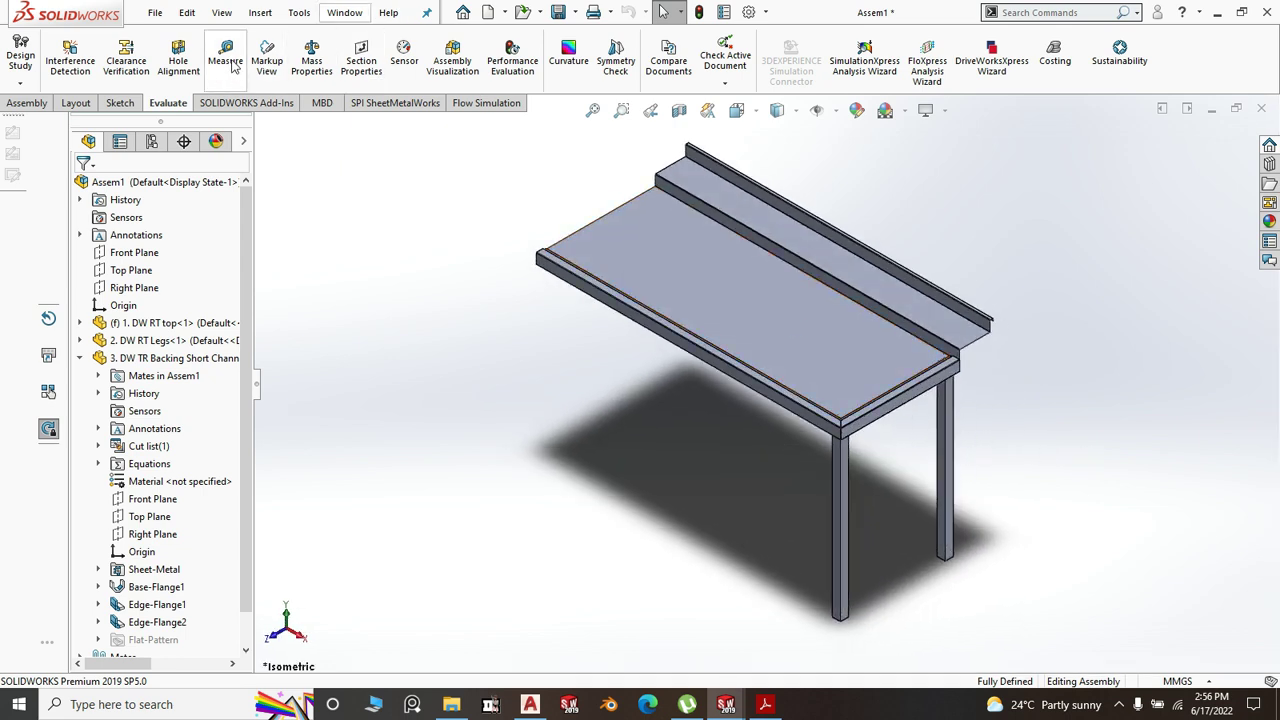
- Set up a linear component pattern along the table top's long front edge, with reversed direction, 2 instances and 1465 mm spacing
click(26, 103)
click(247, 83)
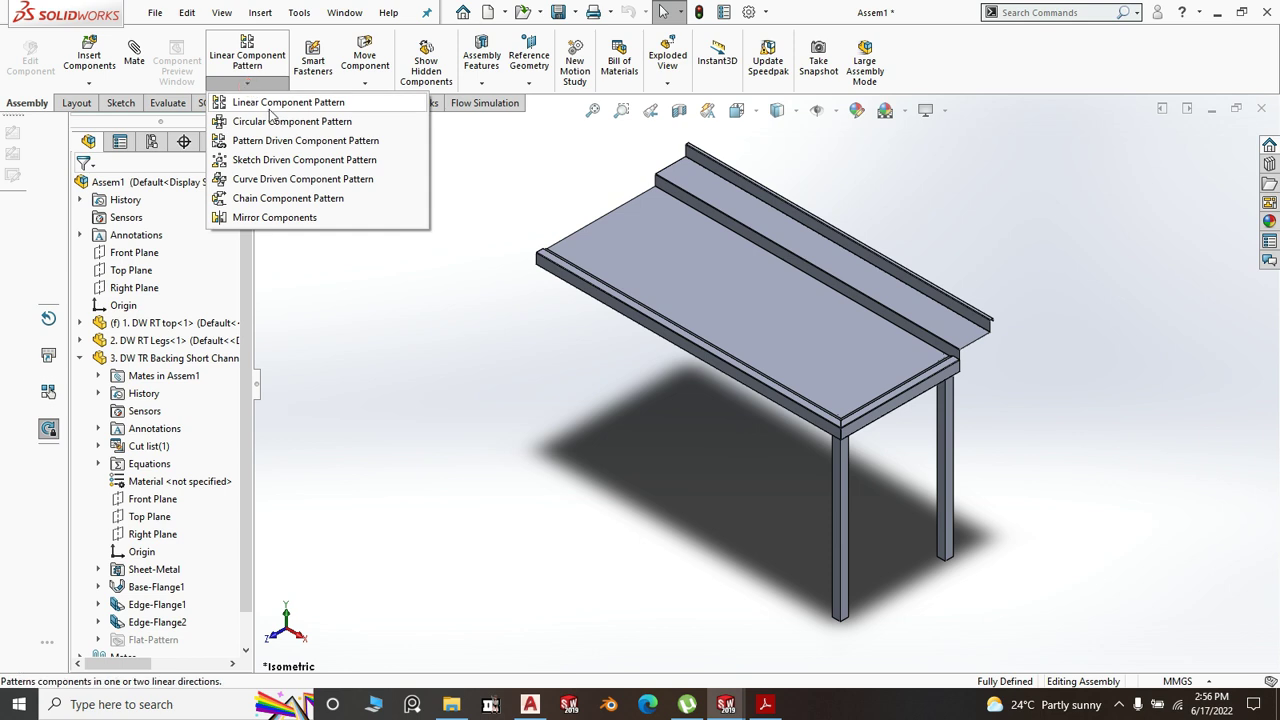
click(271, 103)
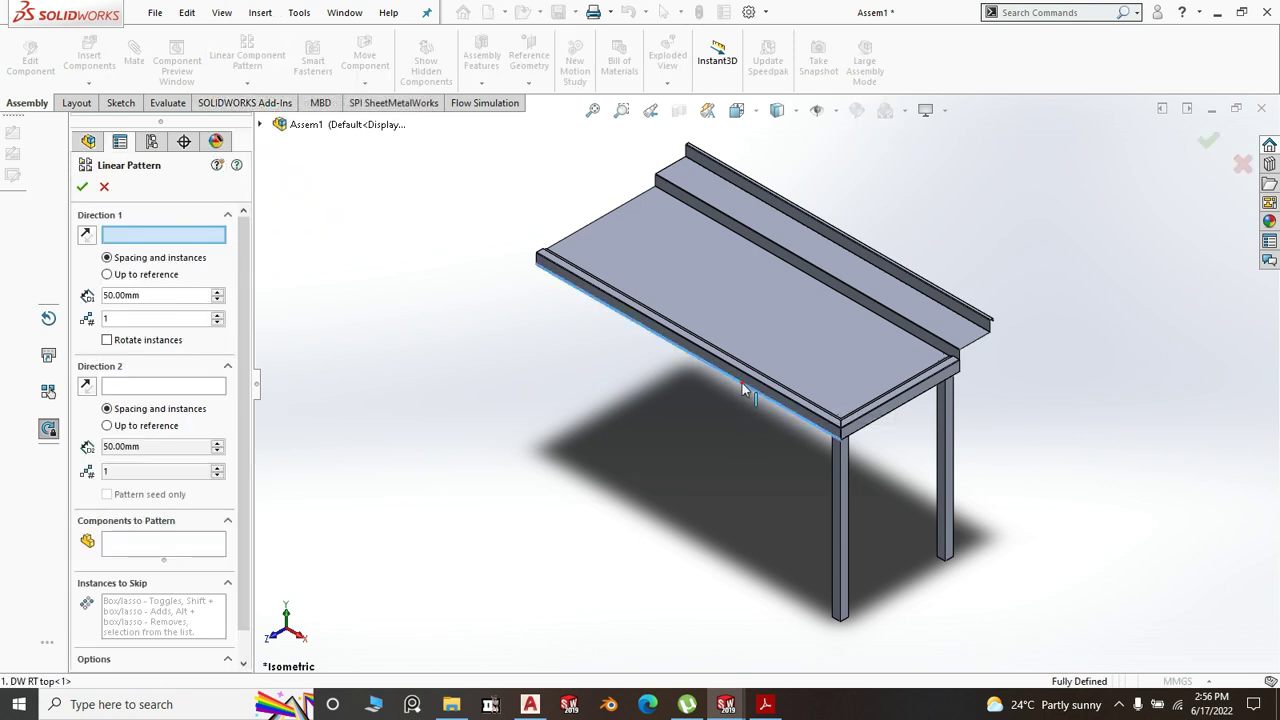
click(742, 385)
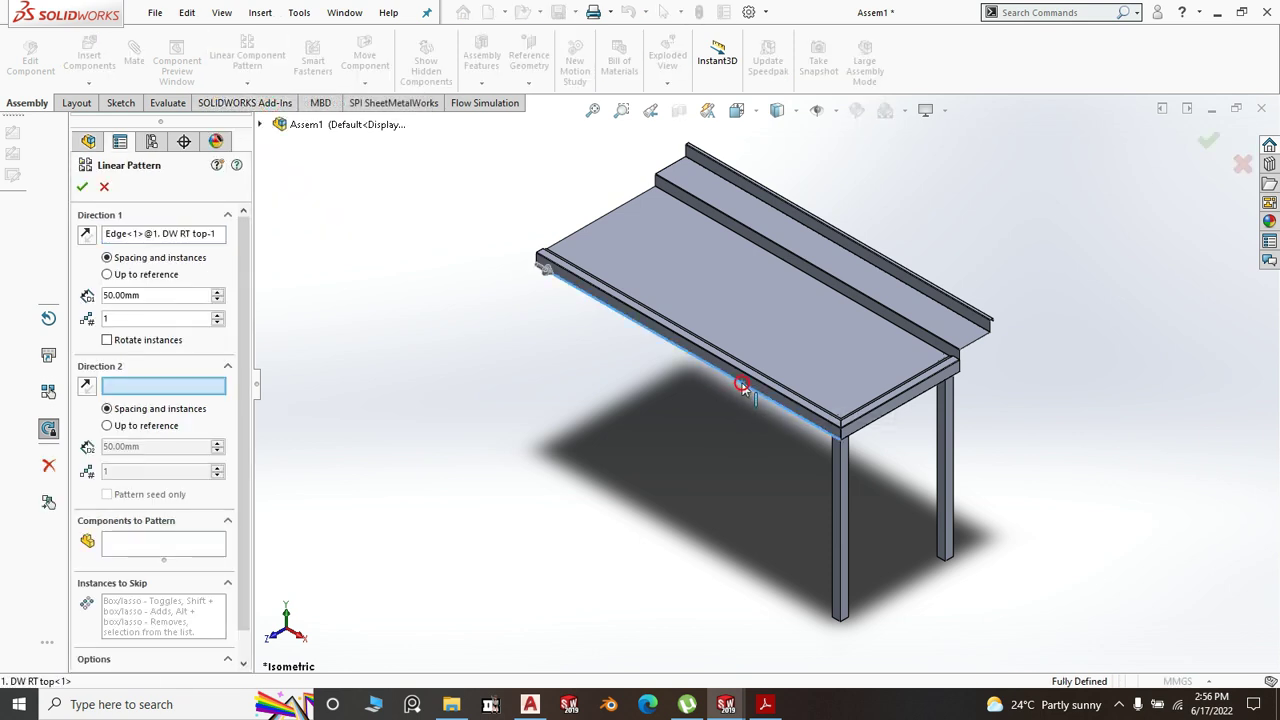
click(88, 237)
double_click(117, 318)
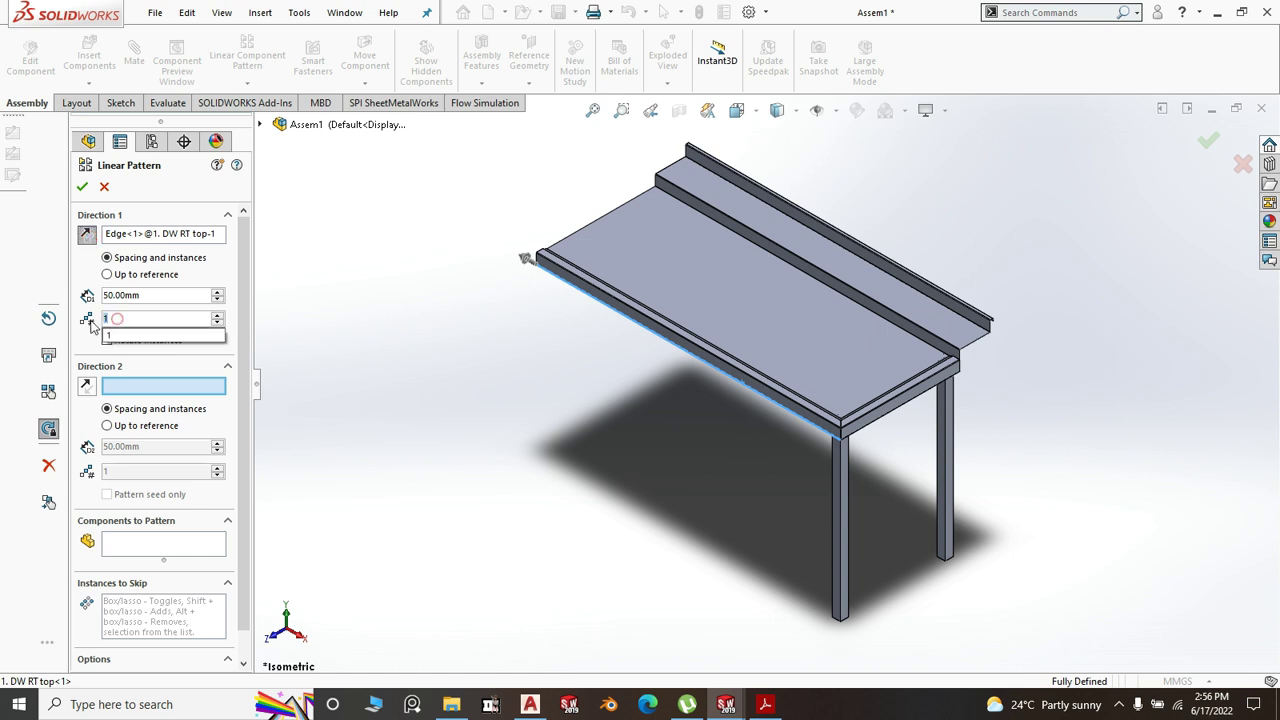
text(2)
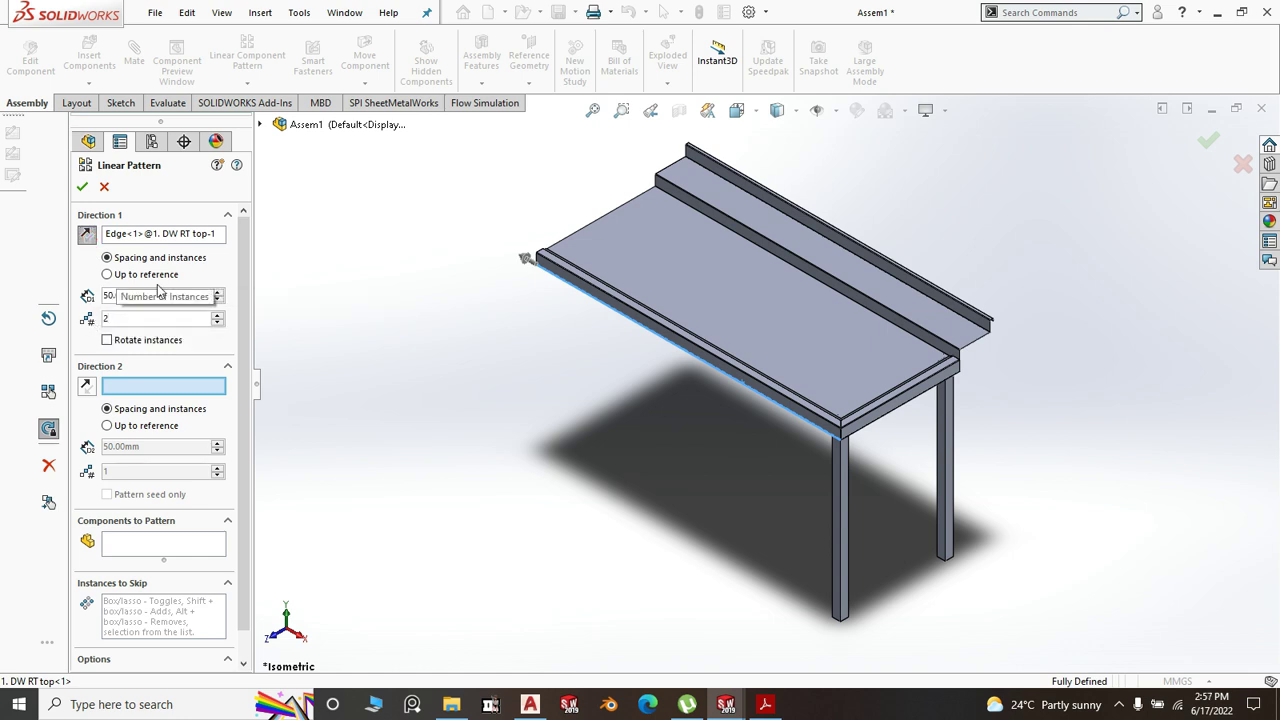
click(147, 296)
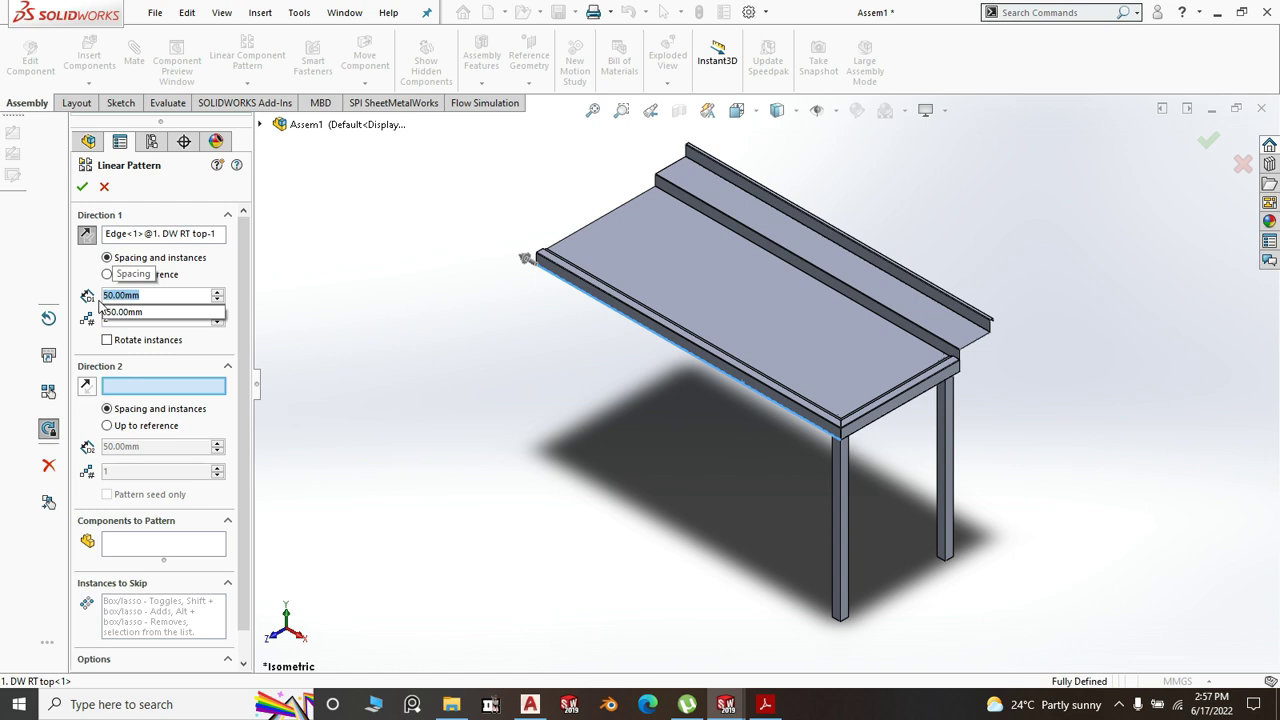
text(146)
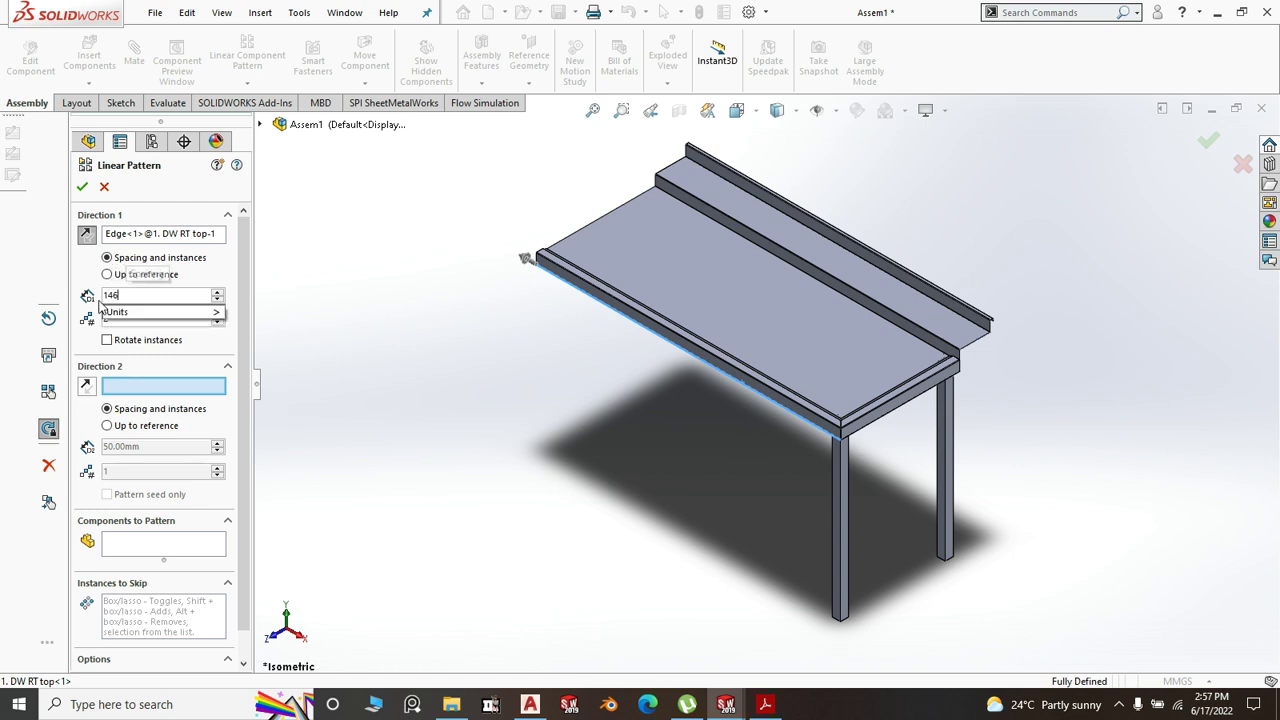
text(5)
- Select both legs as the components to pattern and check the previewed copies at the table's far end
click(152, 553)
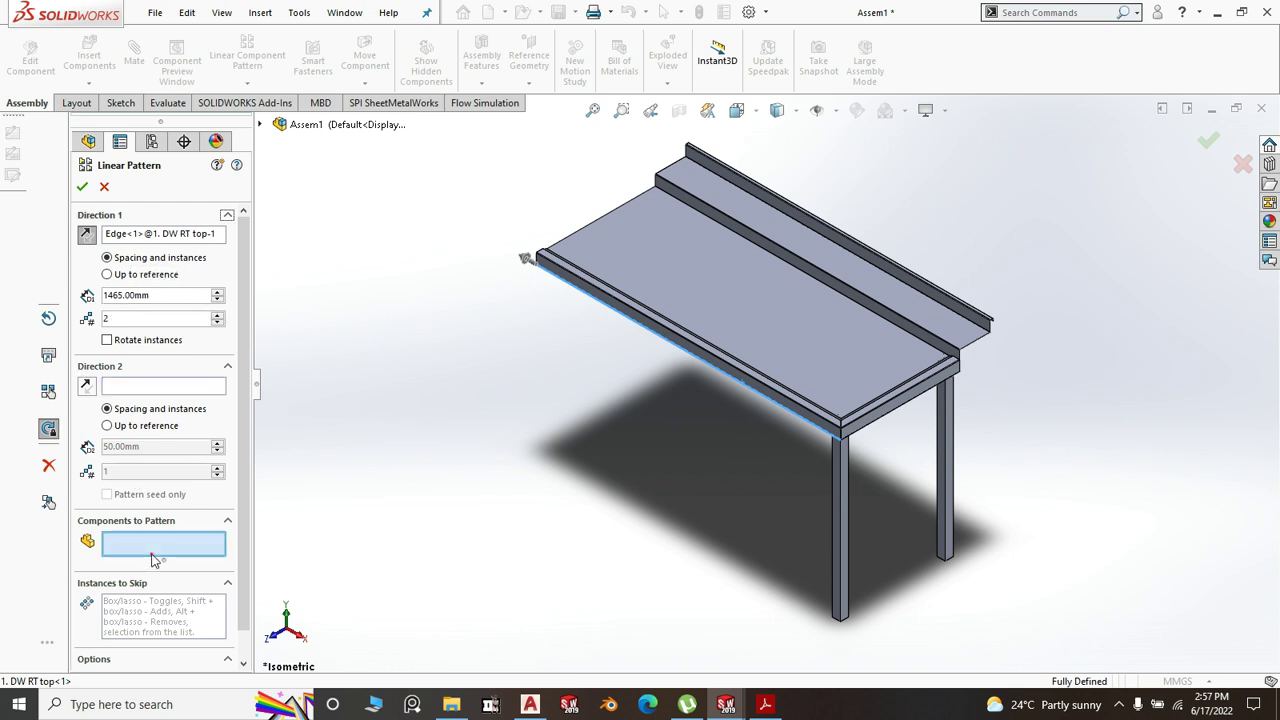
click(840, 551)
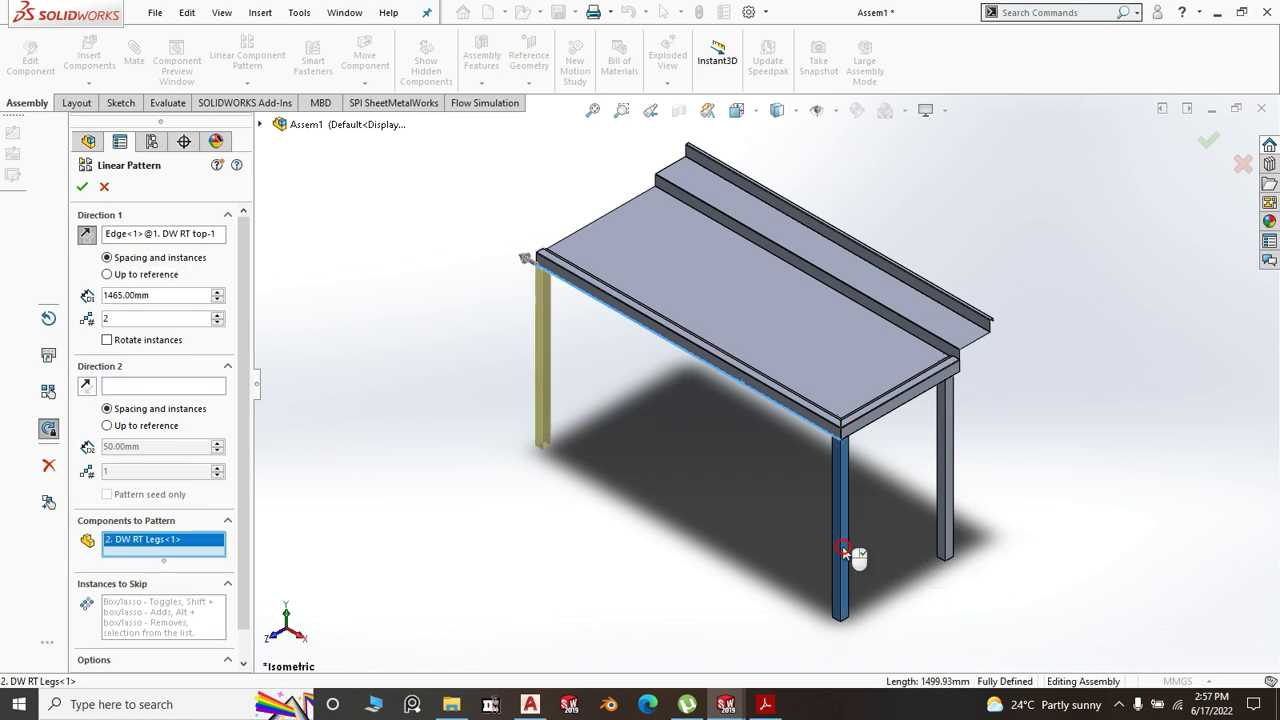
click(955, 511)
middle_drag(955, 511, 630, 450)
scroll(605, 205, up, 2)
scroll(681, 342, down, 8)
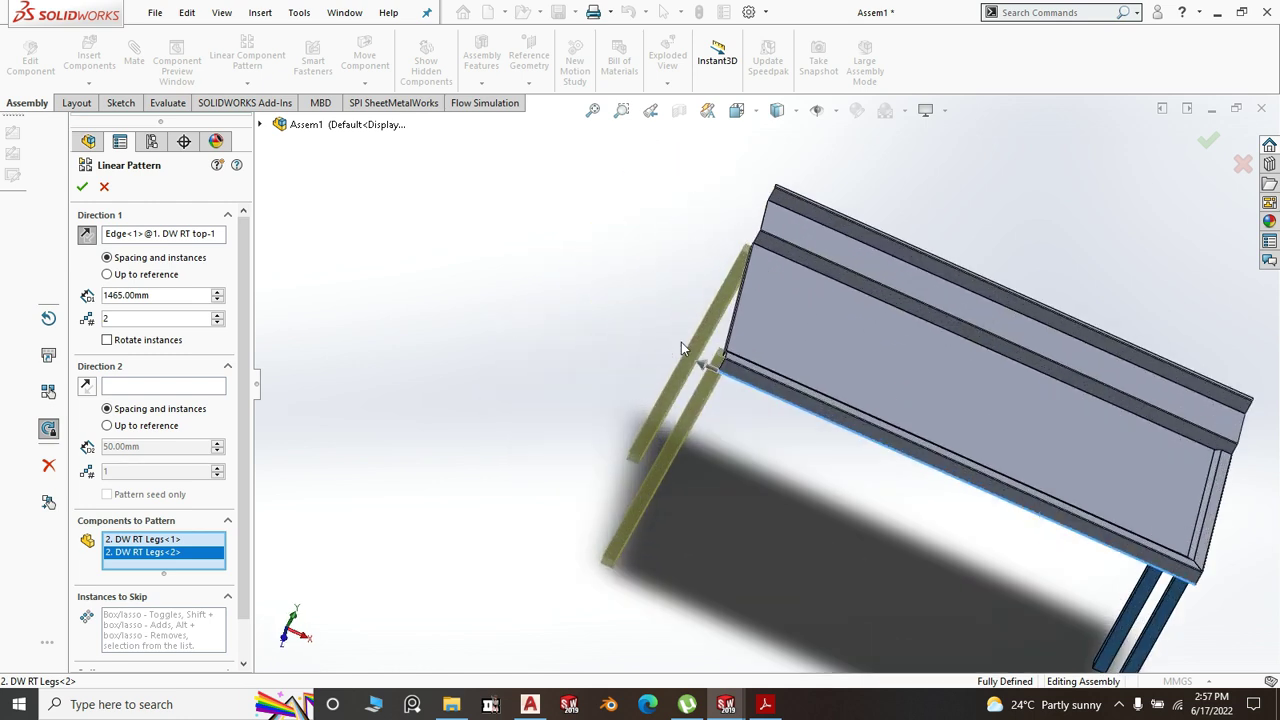
scroll(768, 410, down, 1)
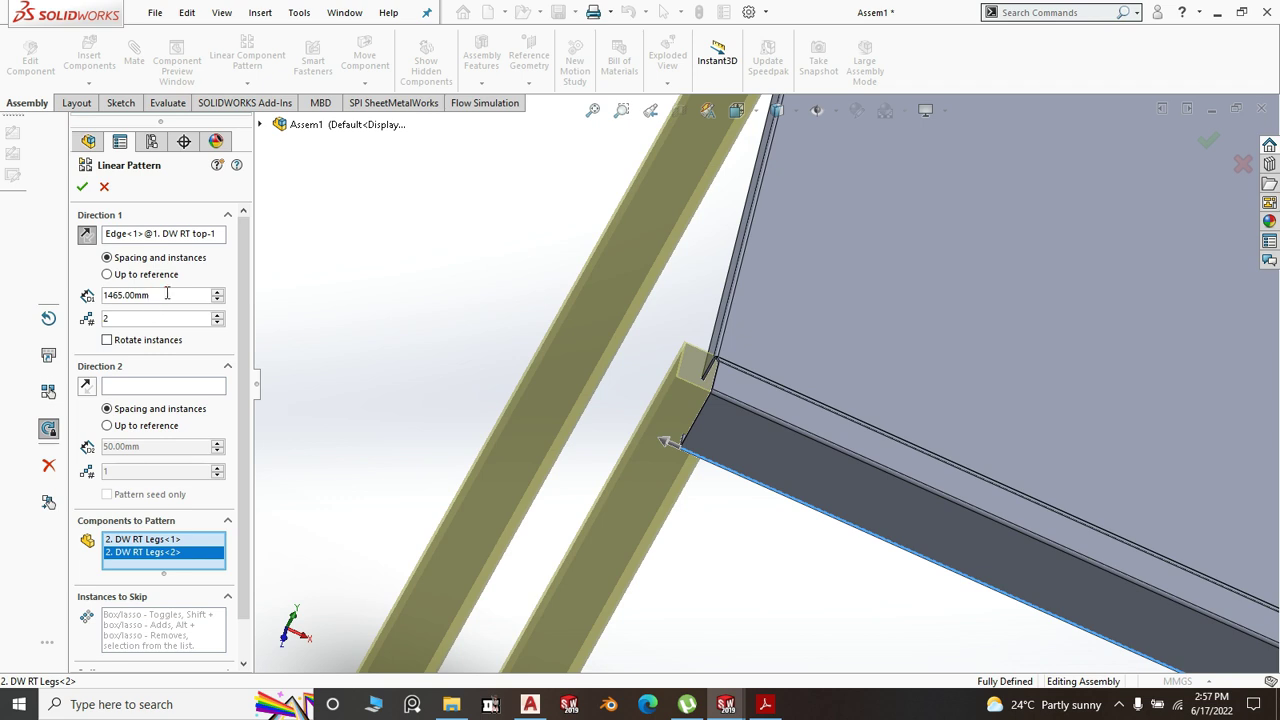
- Set the linear pattern's spacing to 1425 mm and check the previewed legs against the table top's far end
key(Return)
text(2)
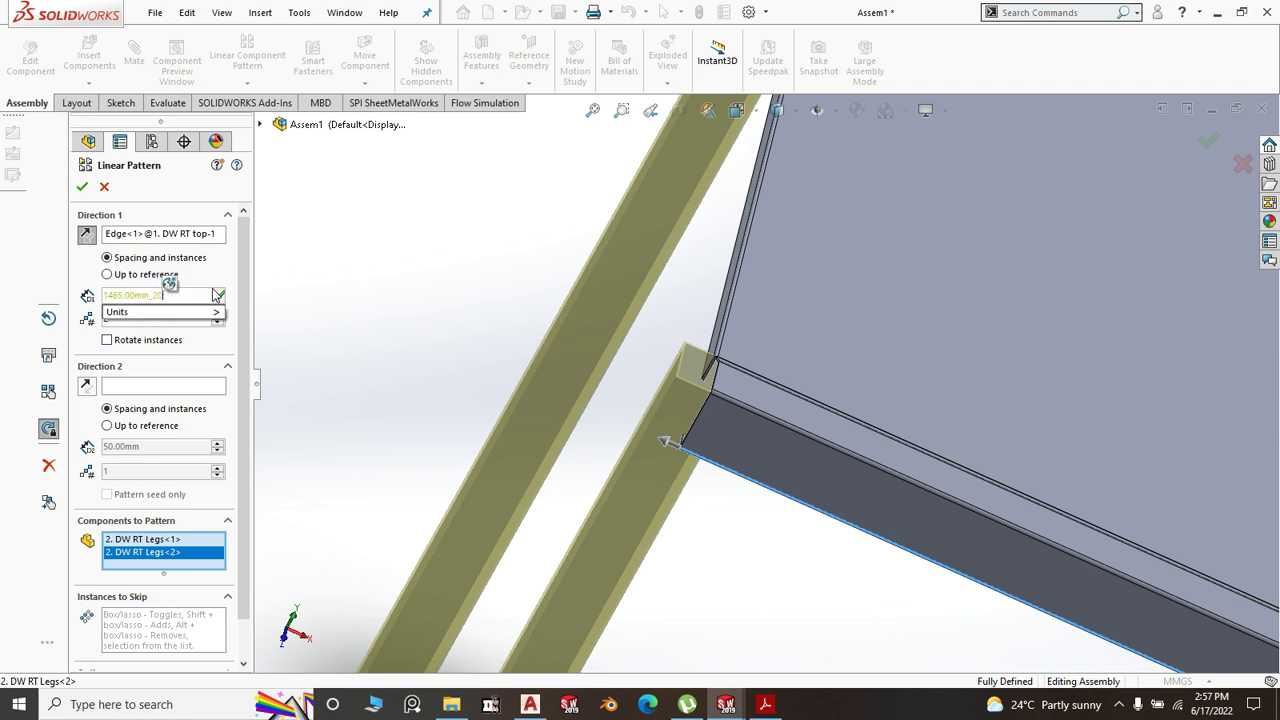
key(BackSpace)
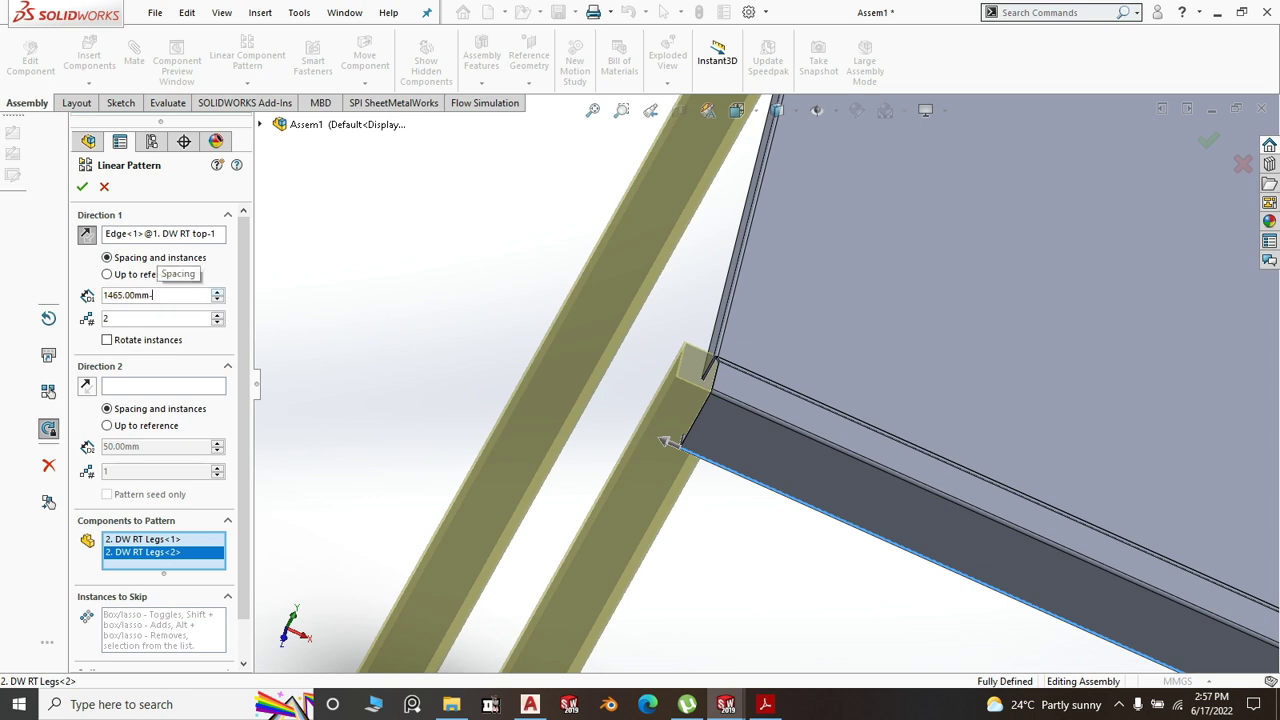
key(Return)
text(40)
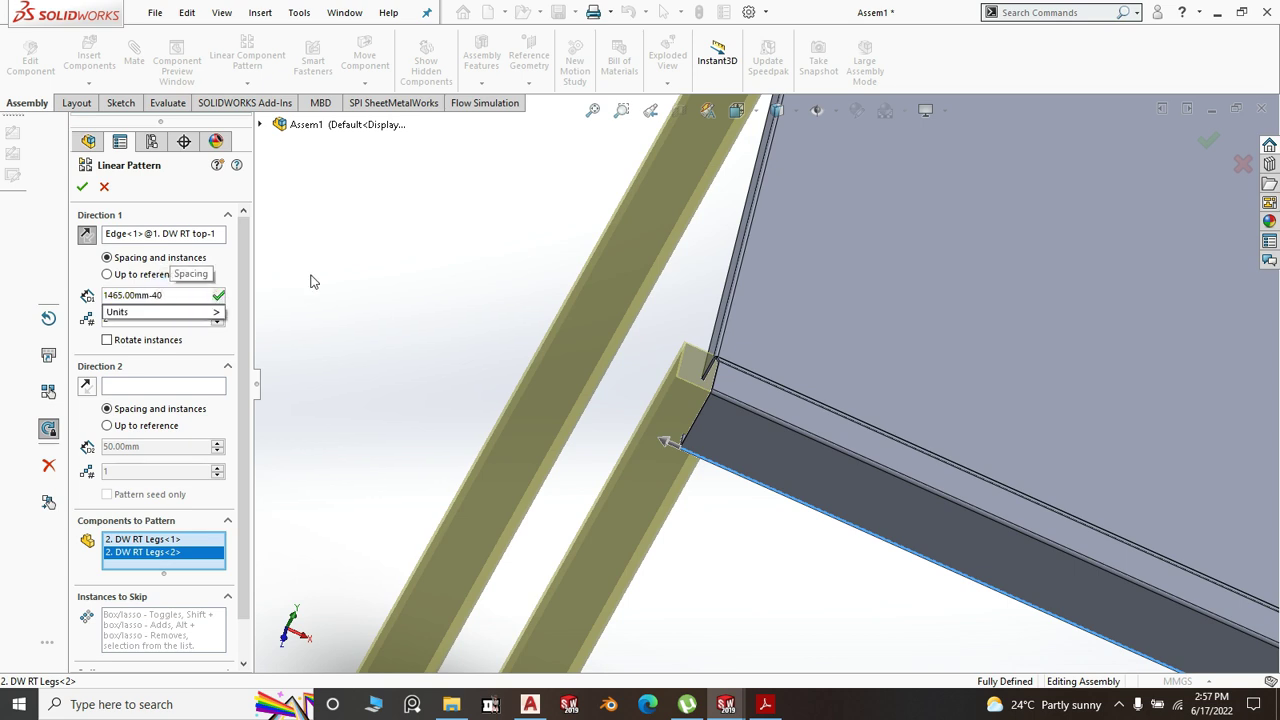
key(Return)
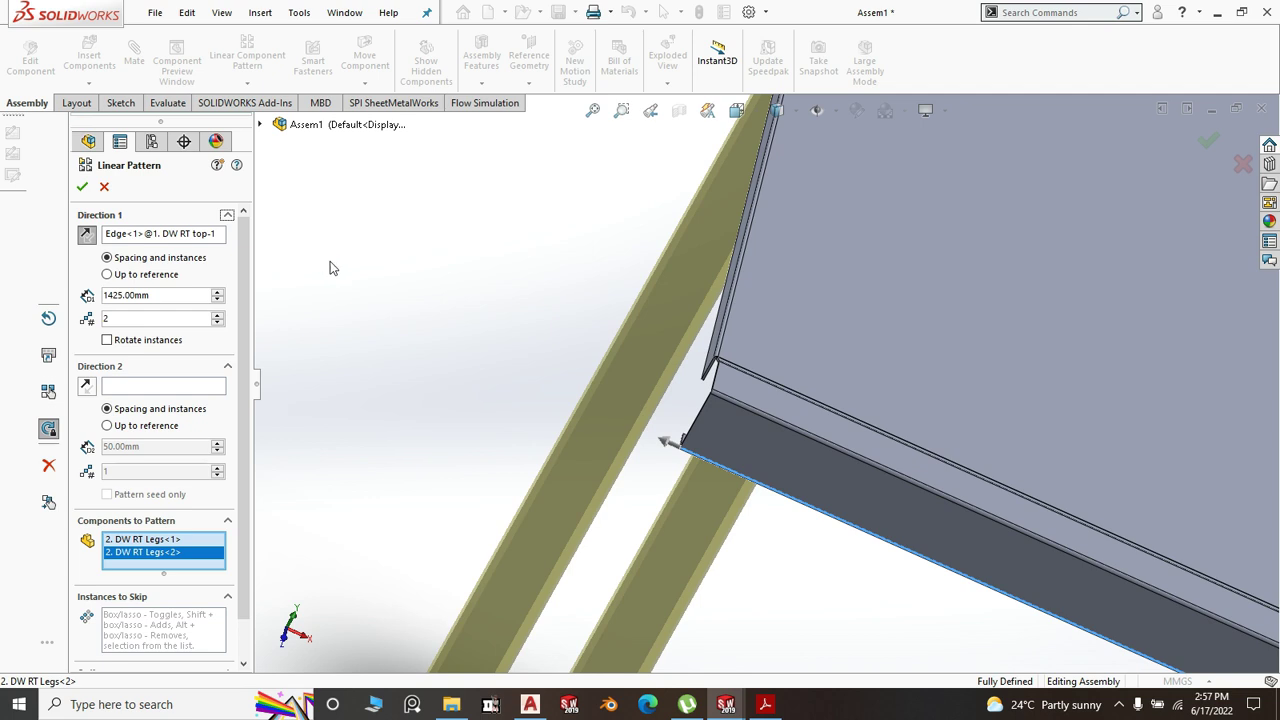
scroll(600, 393, up, 5)
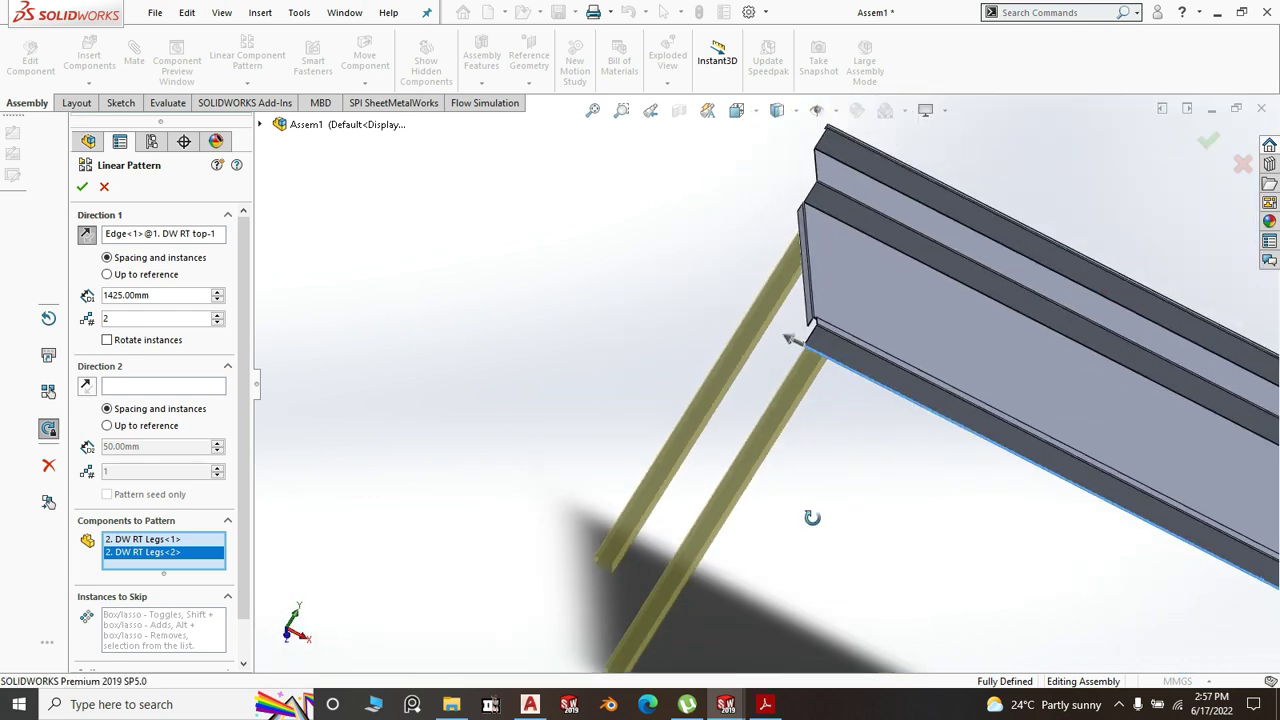
middle_drag(812, 517, 823, 409)
scroll(845, 240, down, 4)
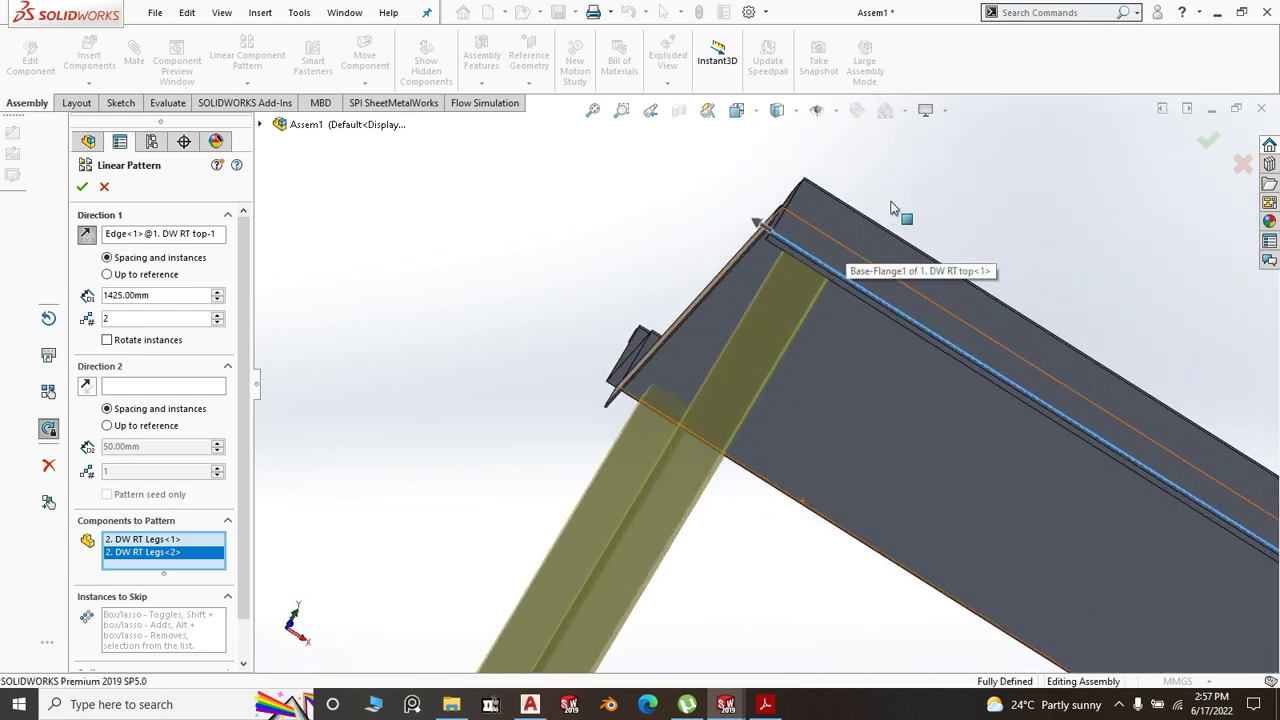
middle_drag(893, 208, 872, 192)
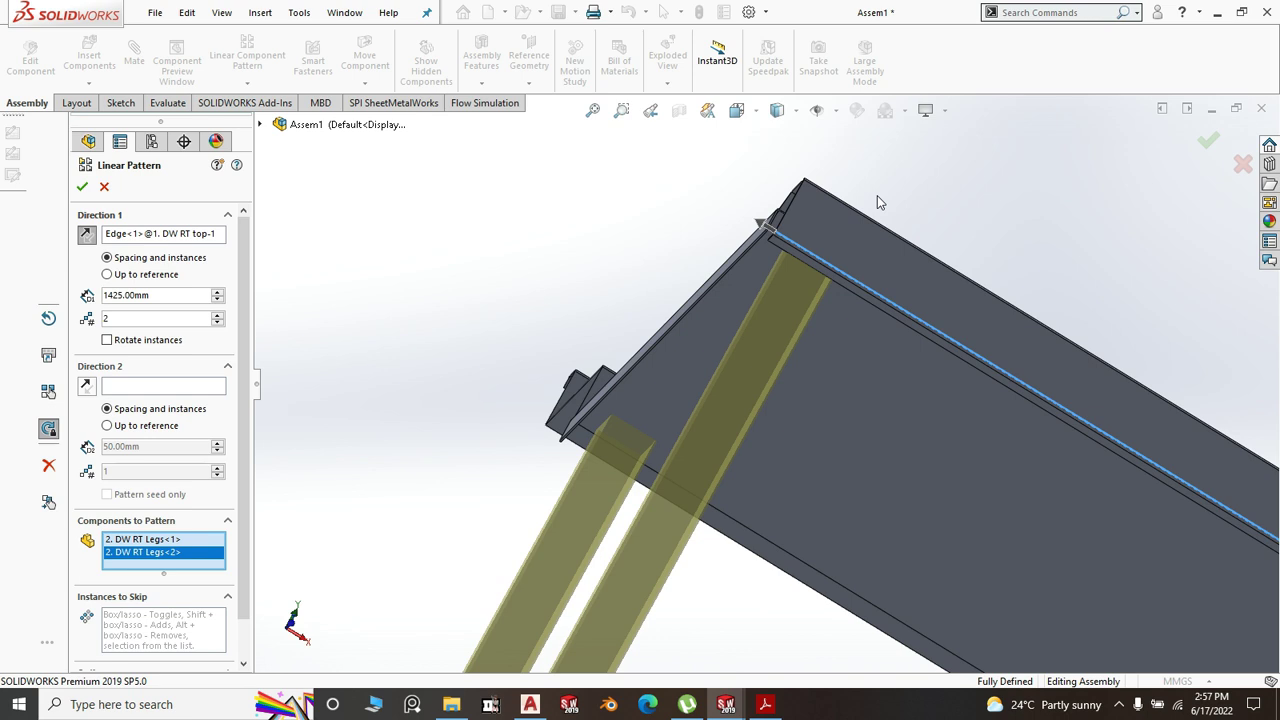
- Add the short backing channel between the two legs to the components to pattern
scroll(764, 285, up, 2)
middle_drag(871, 243, 668, 308)
scroll(608, 285, up, 6)
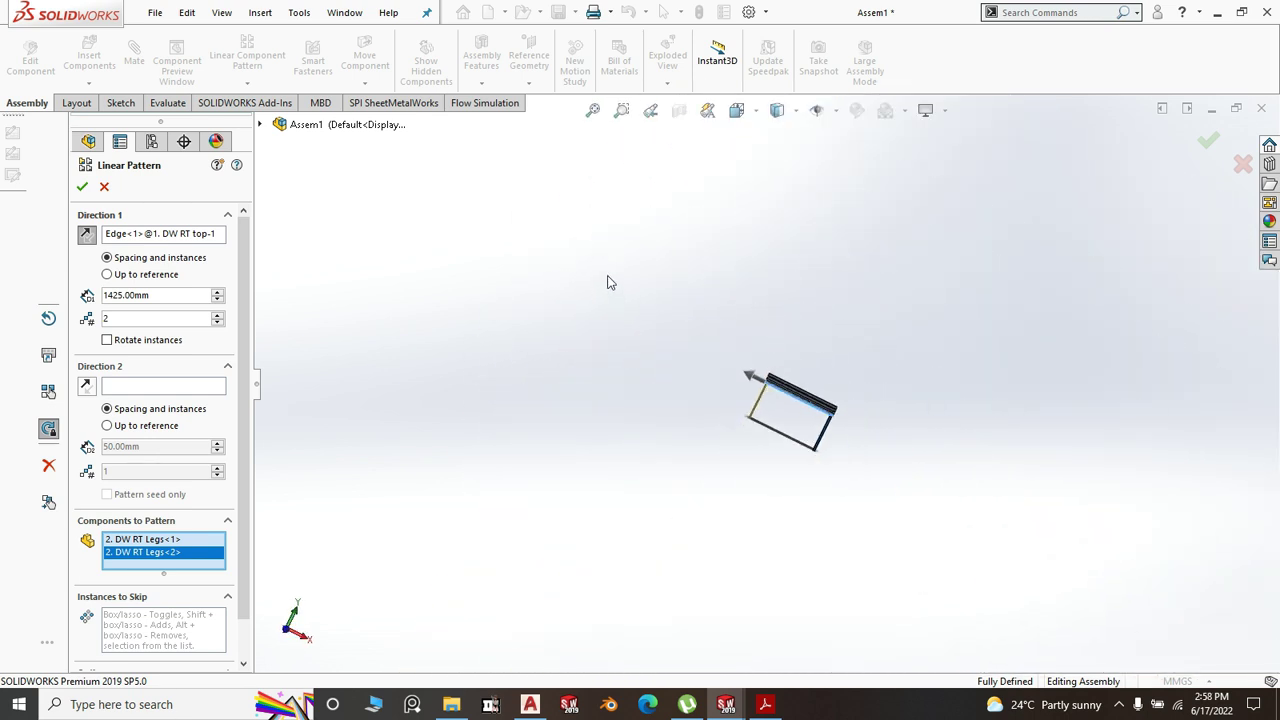
middle_drag(820, 440, 874, 429)
scroll(786, 320, down, 8)
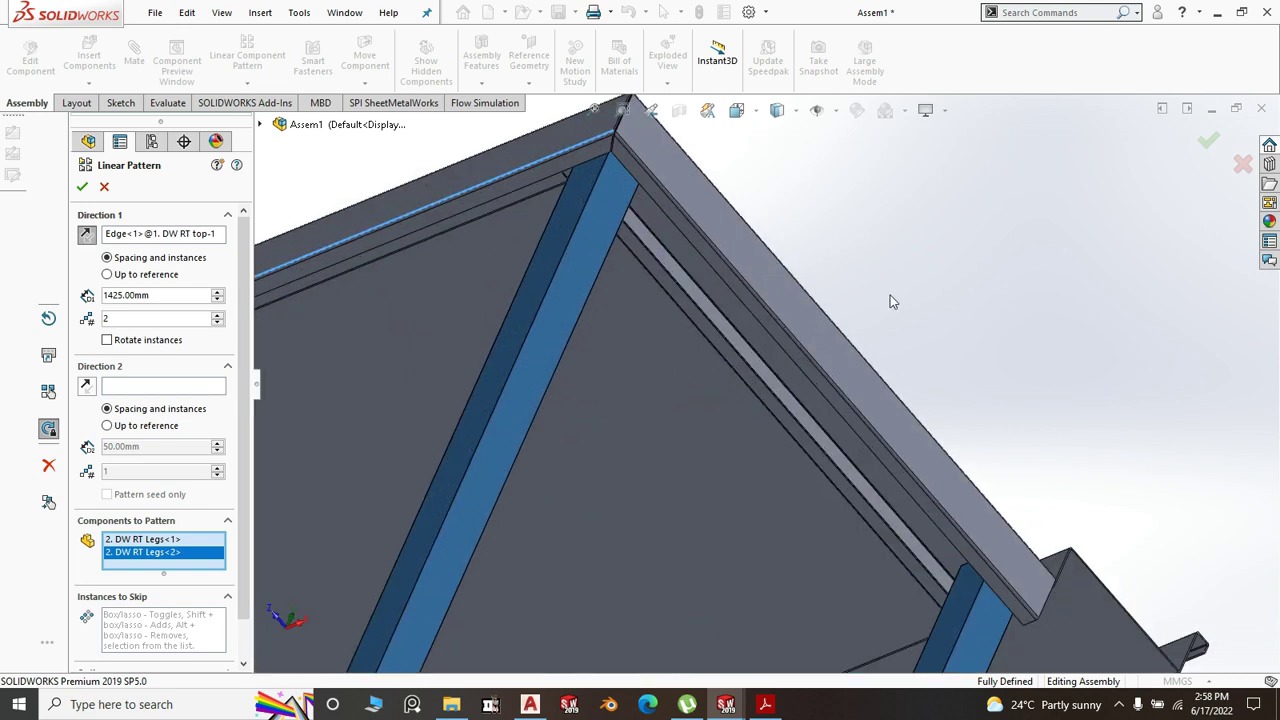
click(770, 408)
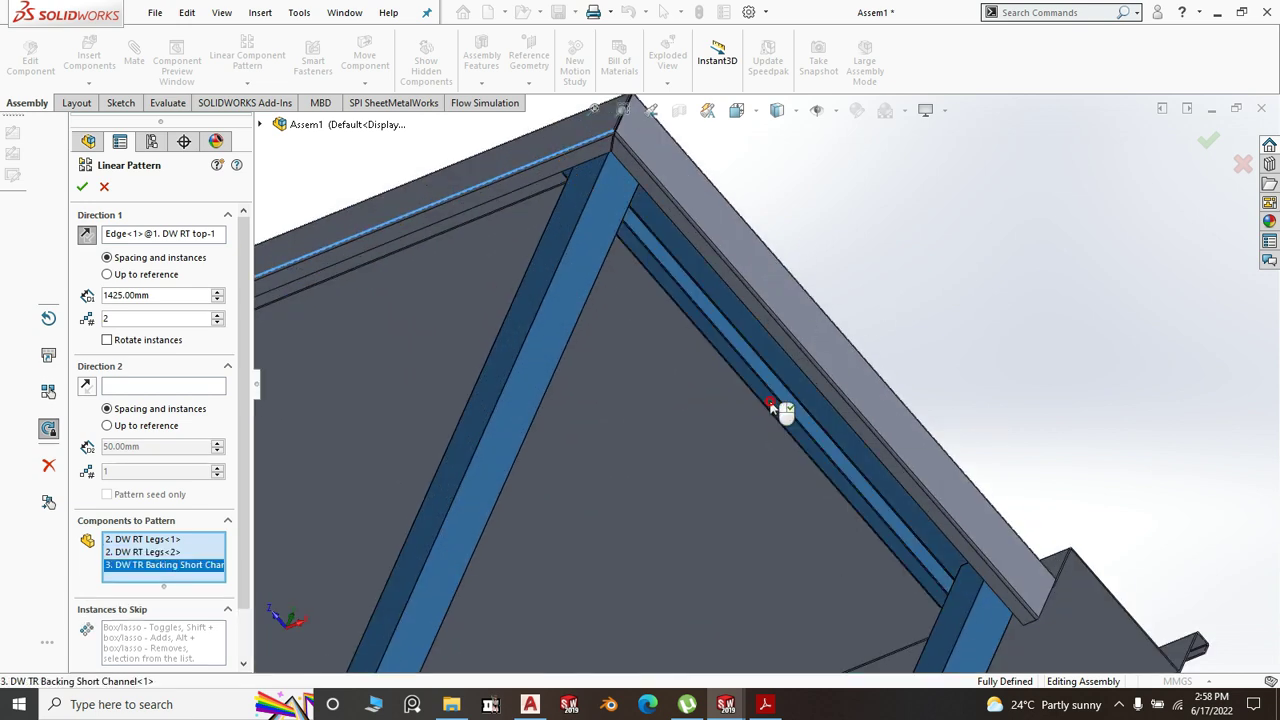
scroll(777, 409, up, 8)
middle_drag(984, 424, 715, 388)
scroll(445, 435, down, 6)
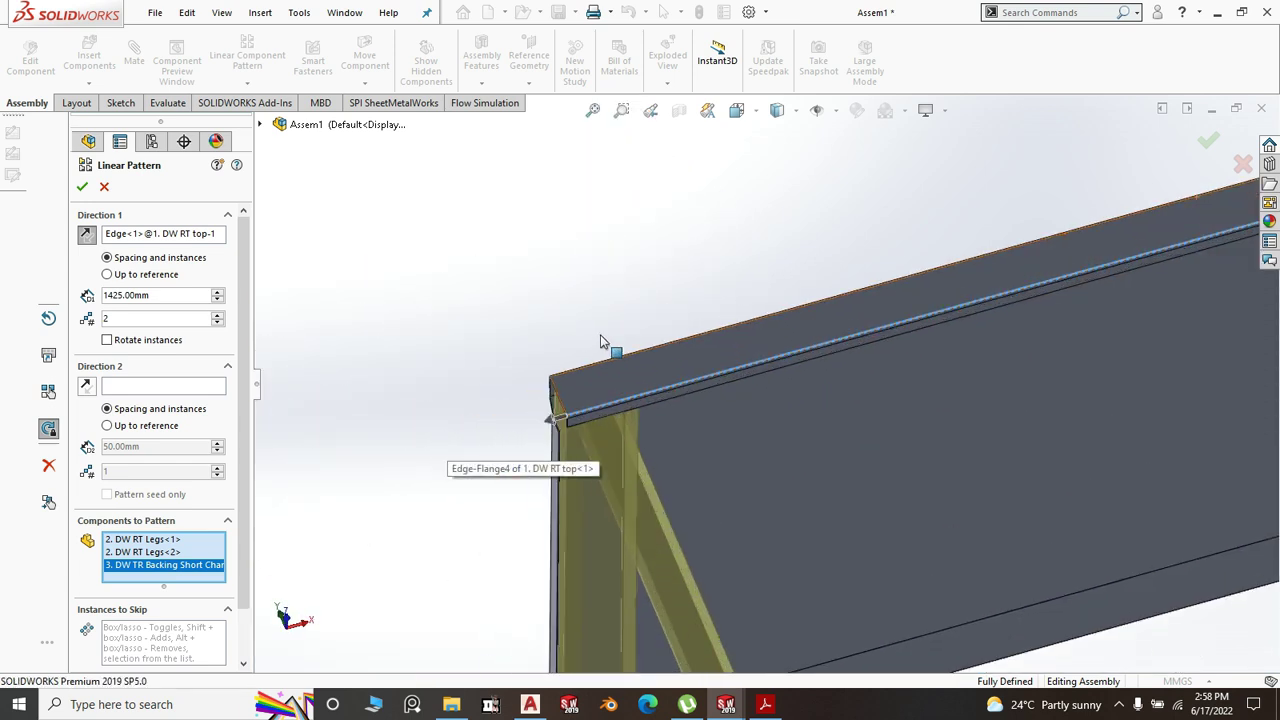
- Set the pattern spacing to 1375 mm for the legs and short channel
middle_drag(508, 442, 569, 435)
scroll(727, 478, up, 5)
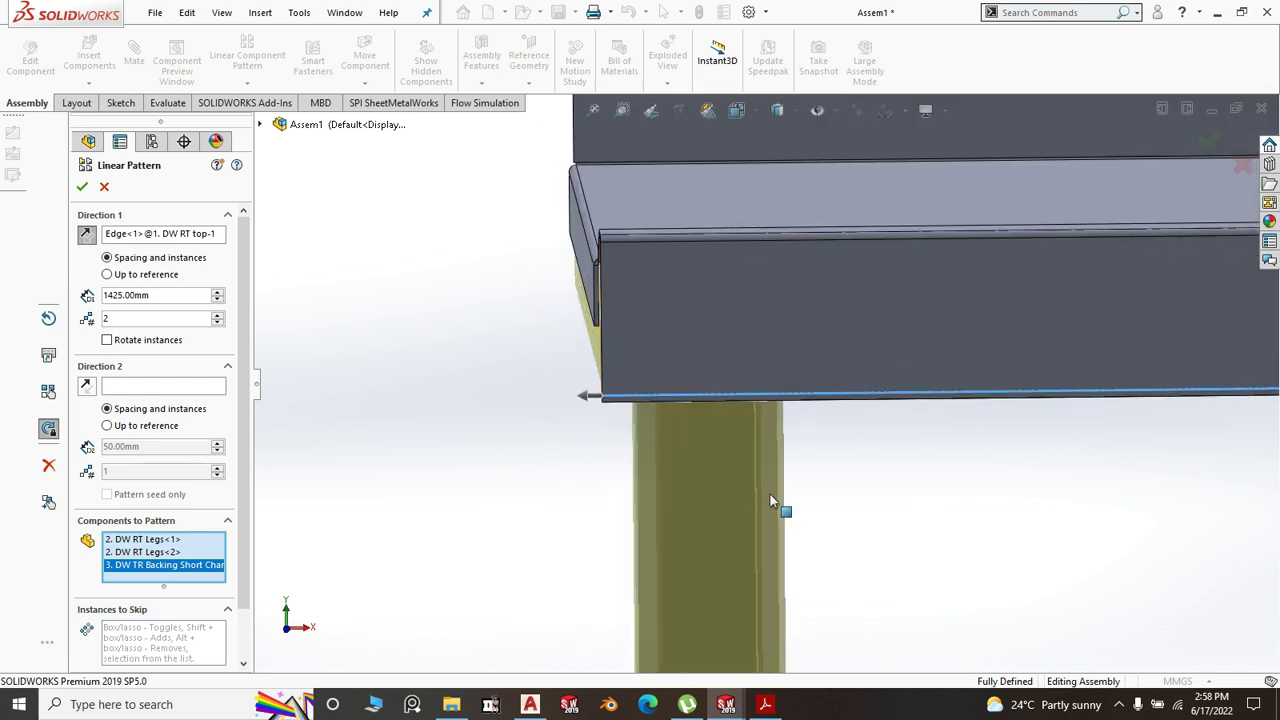
middle_drag(777, 509, 770, 466)
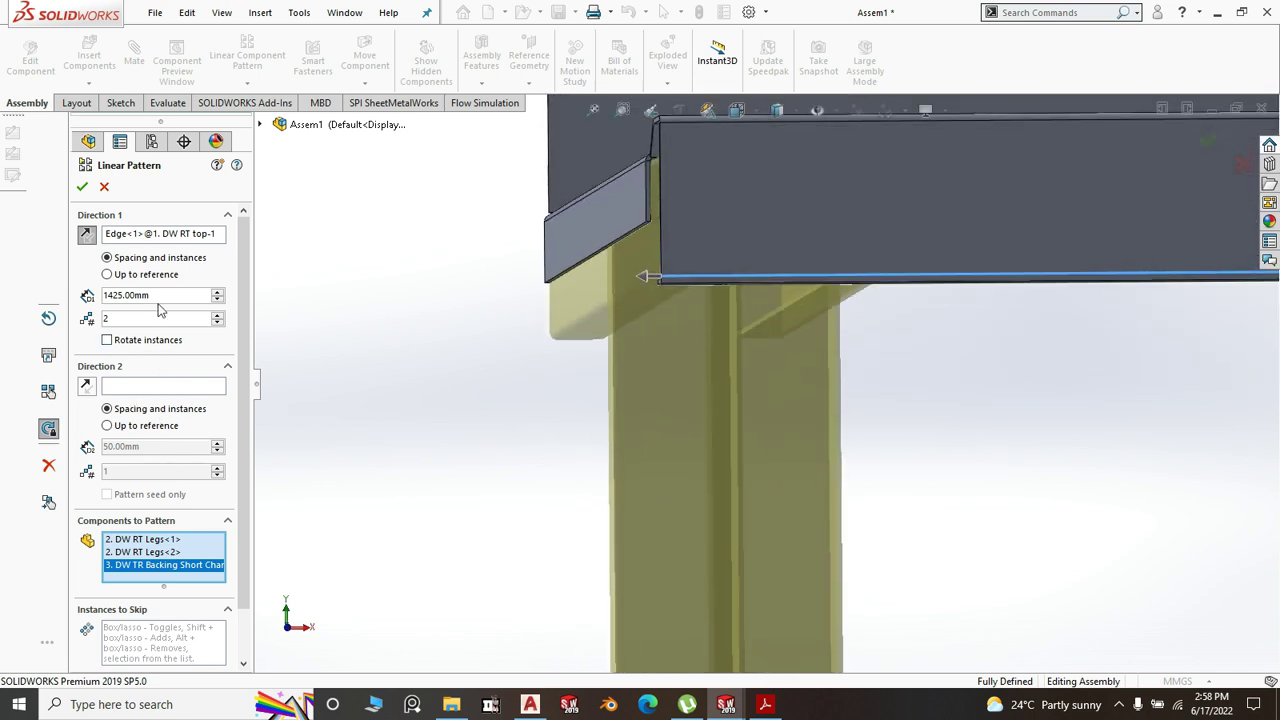
text(50)
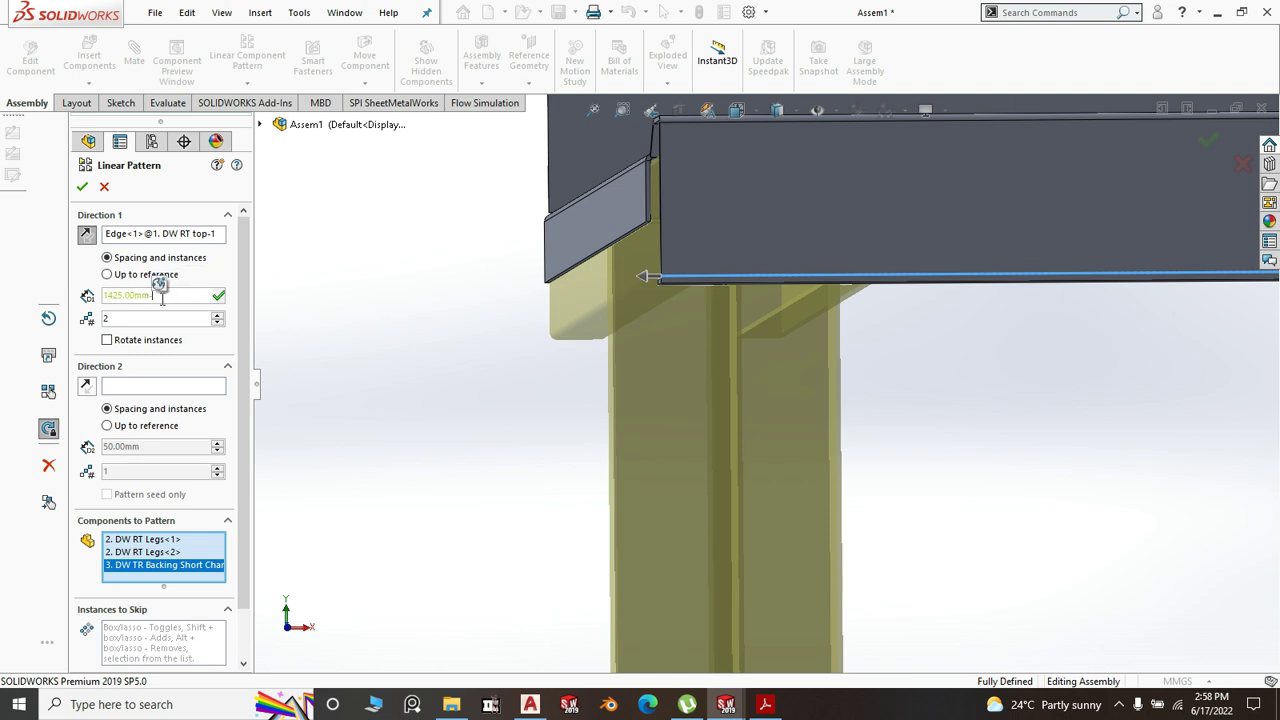
click(430, 369)
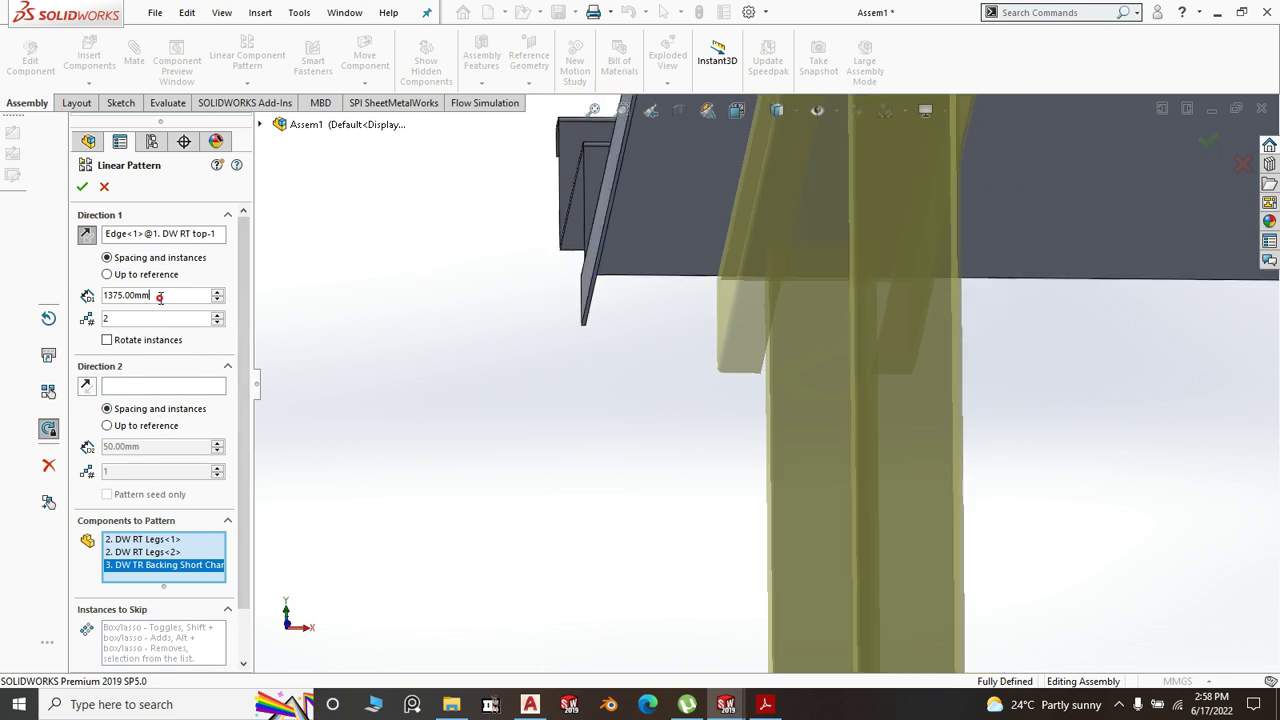
- Set the pattern spacing to 1405 mm and complete the linear component pattern
text(+3)
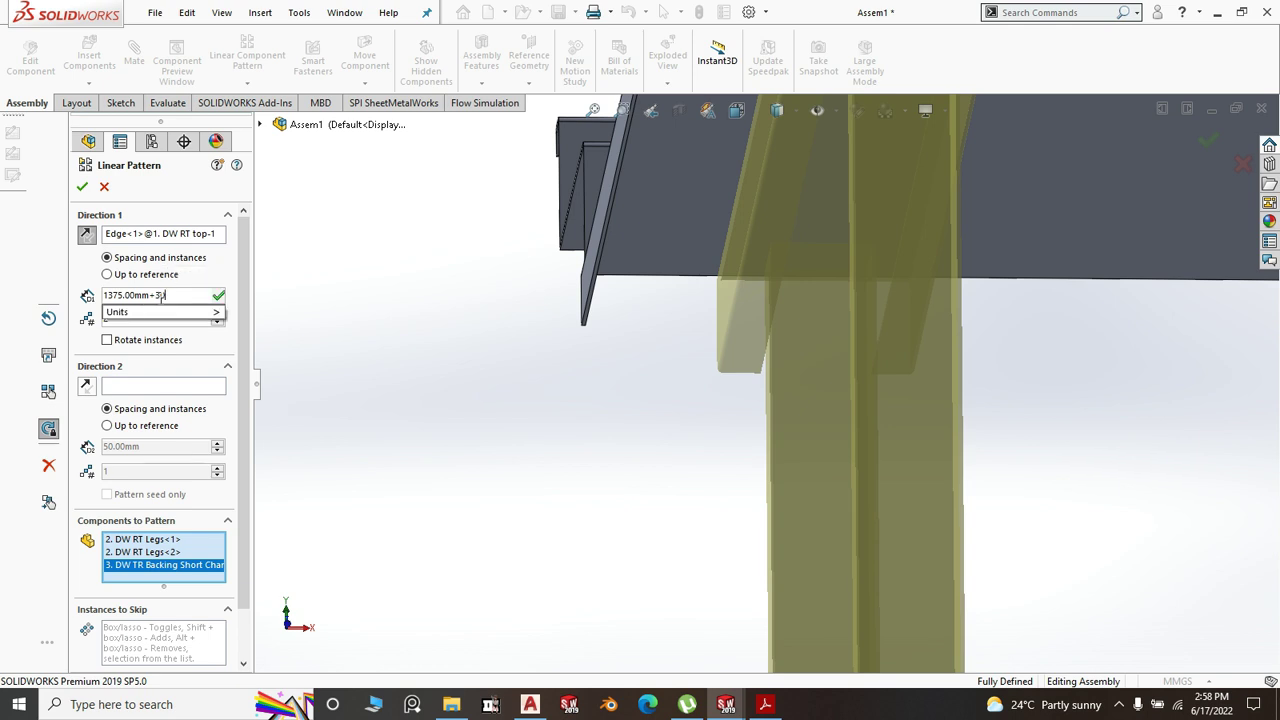
text(0)
click(165, 388)
mouse_move(310, 470)
middle_down()
mouse_move(303, 437)
mouse_move(314, 479)
middle_up()
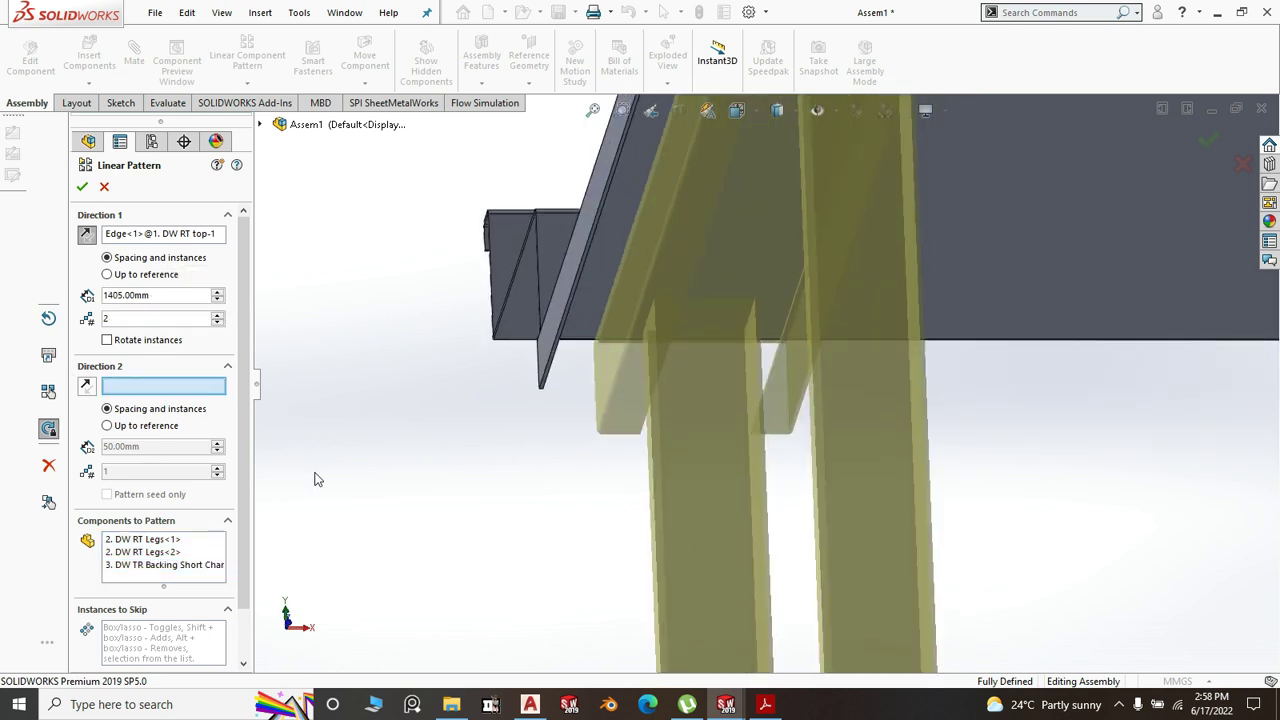
click(104, 190)
- Measure the distance between the facing sides of the two original legs at the table's near end
key(space)
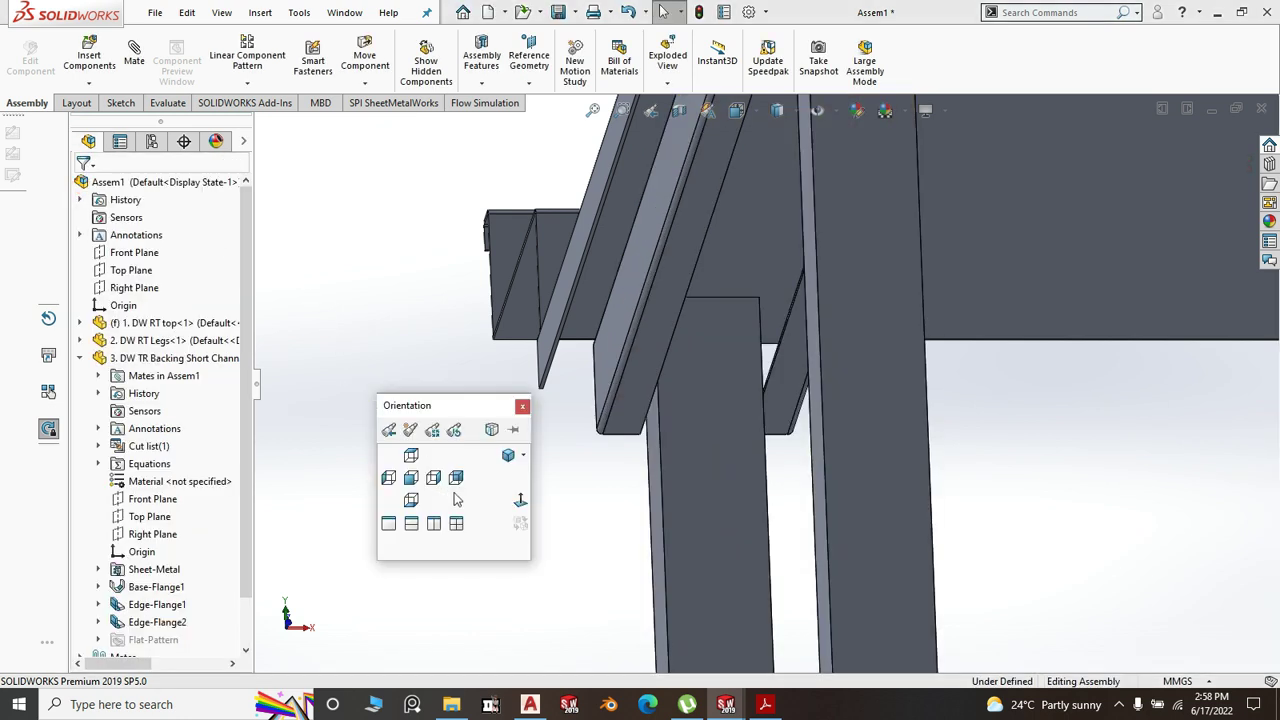
click(507, 456)
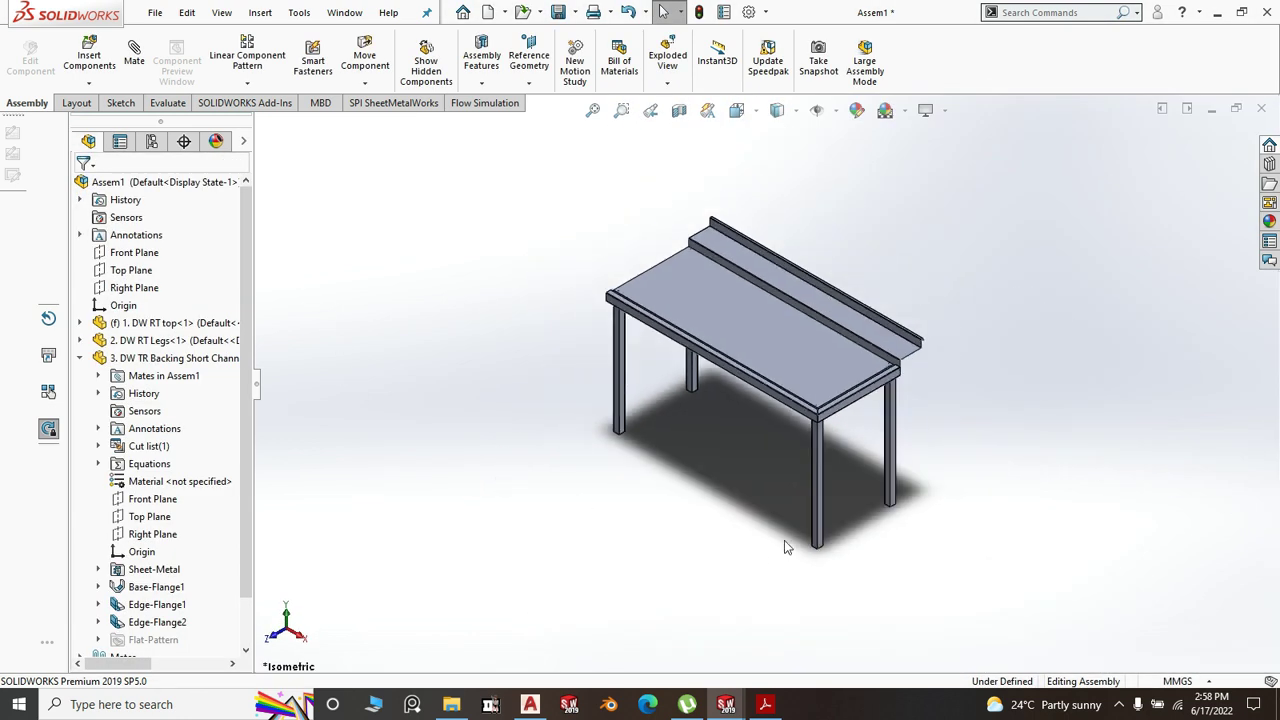
click(168, 103)
click(225, 58)
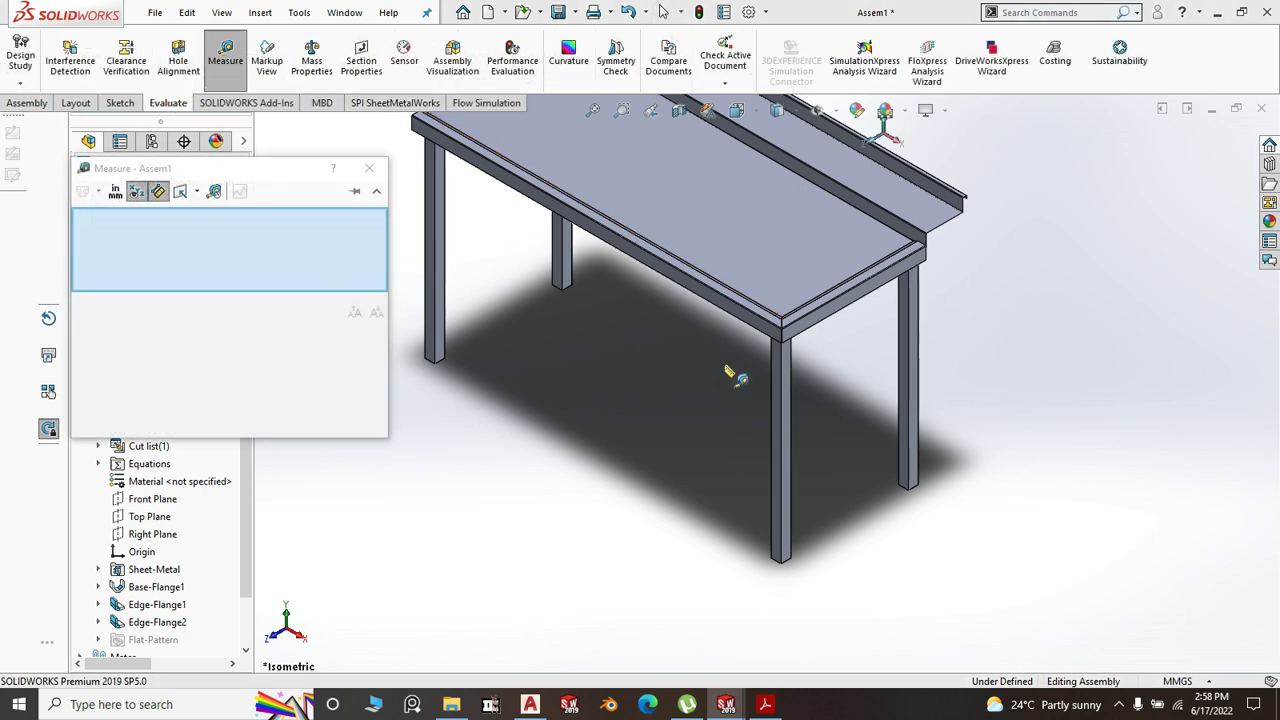
scroll(880, 460, down, 3)
click(921, 458)
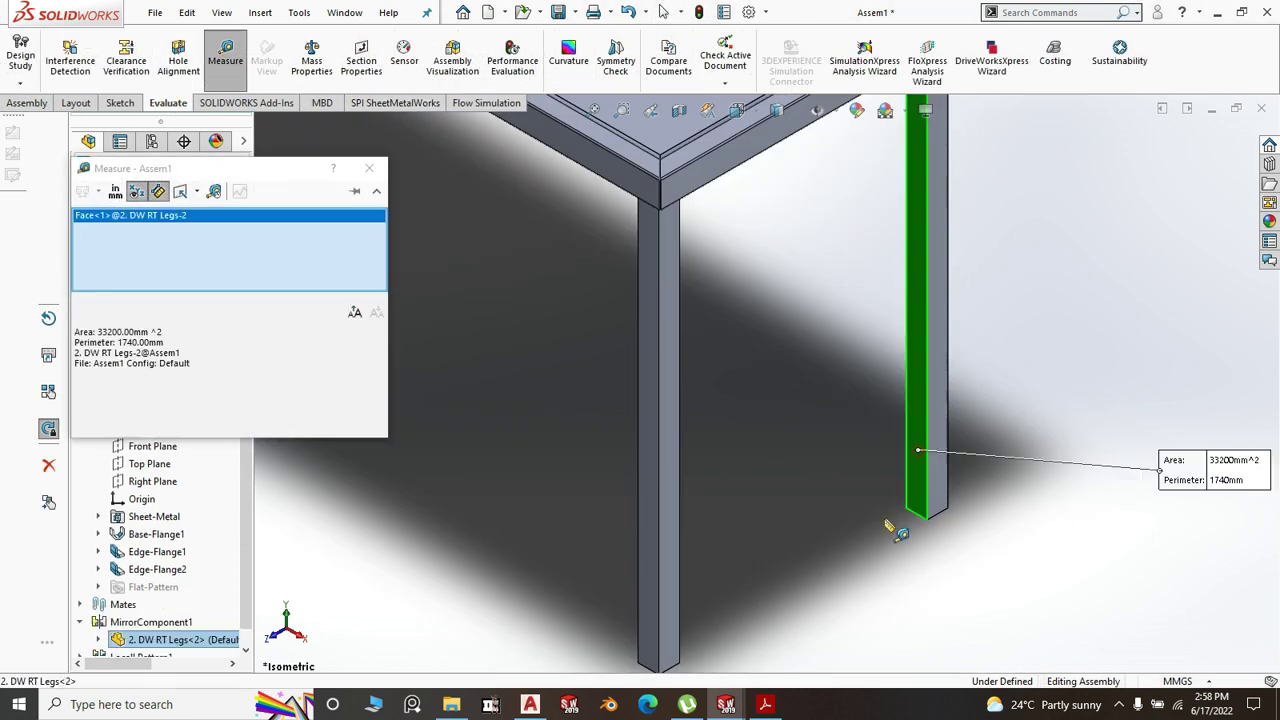
middle_drag(920, 560, 876, 572)
scroll(885, 570, down, 3)
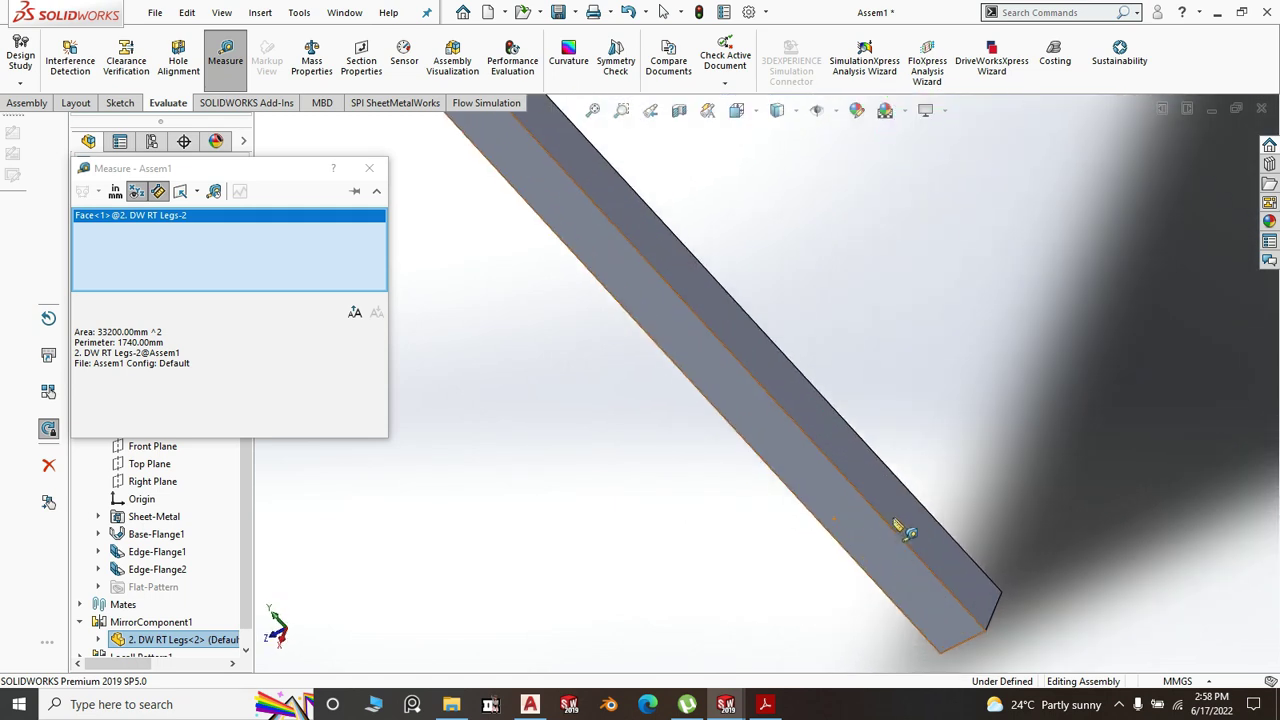
click(903, 514)
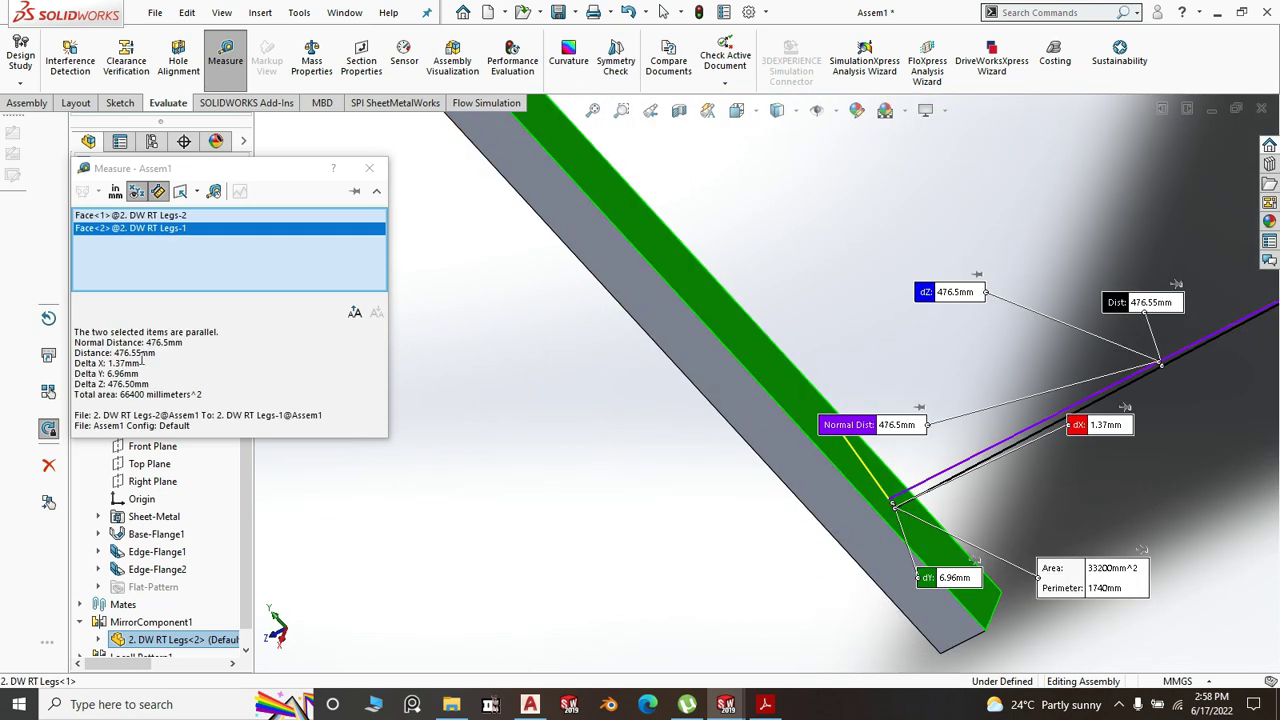
double_click(135, 353)
click(553, 452)
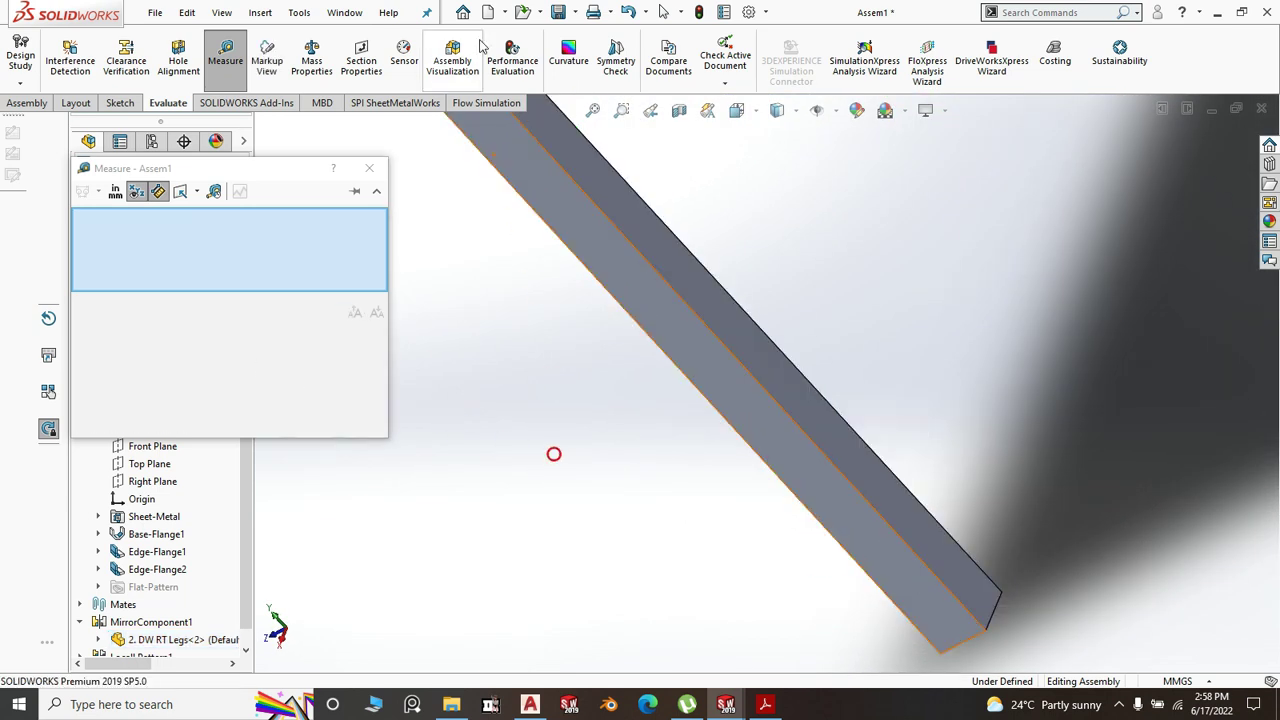
scroll(578, 486, up, 5)
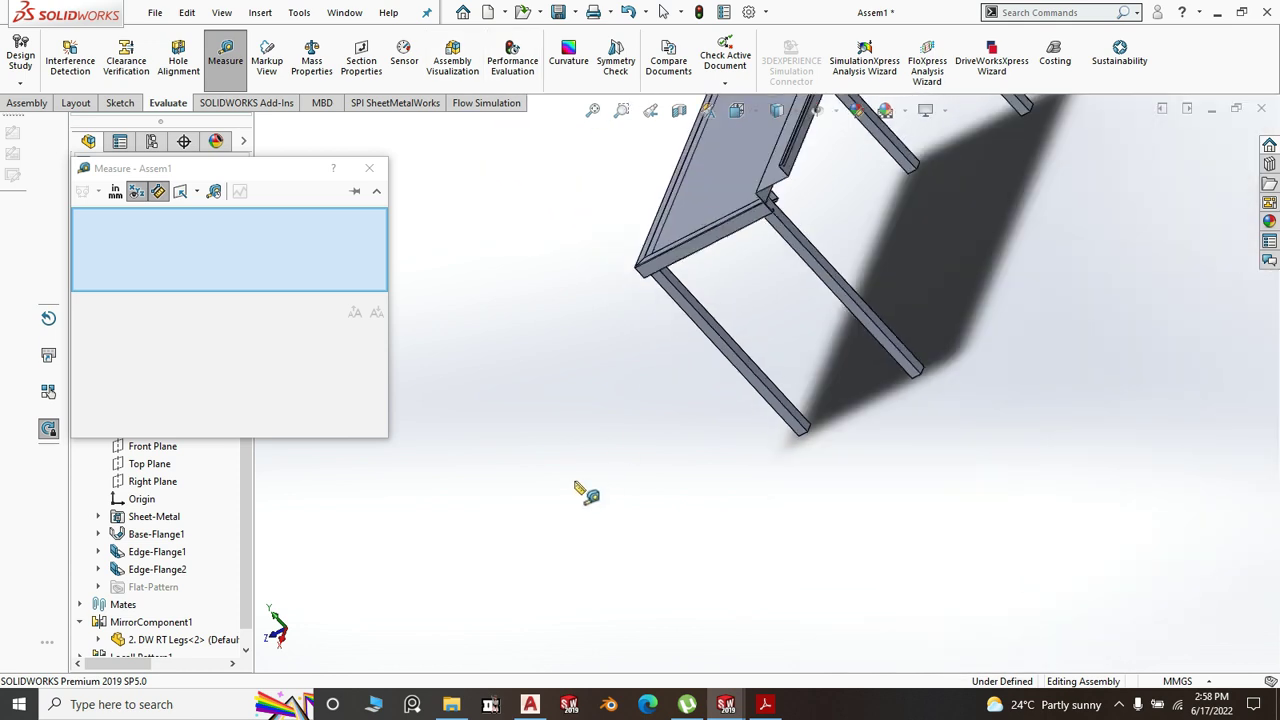
click(369, 168)
- Create a new part document
key(space)
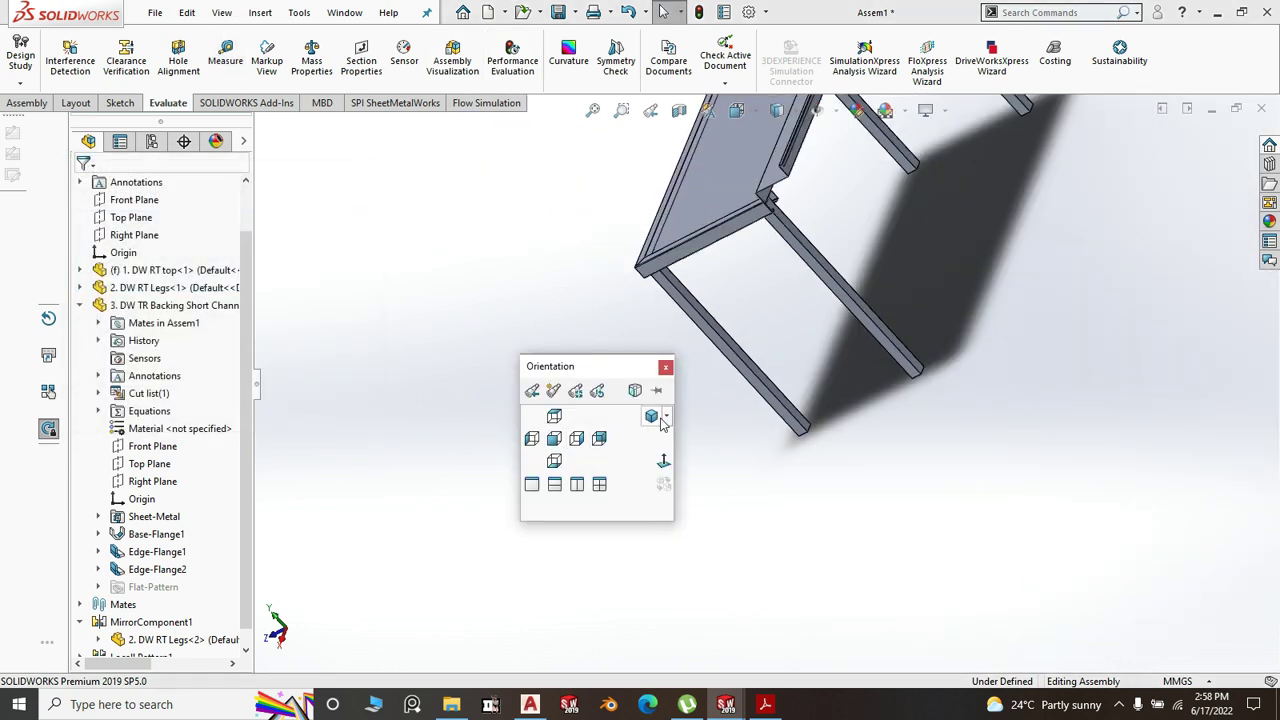
click(599, 439)
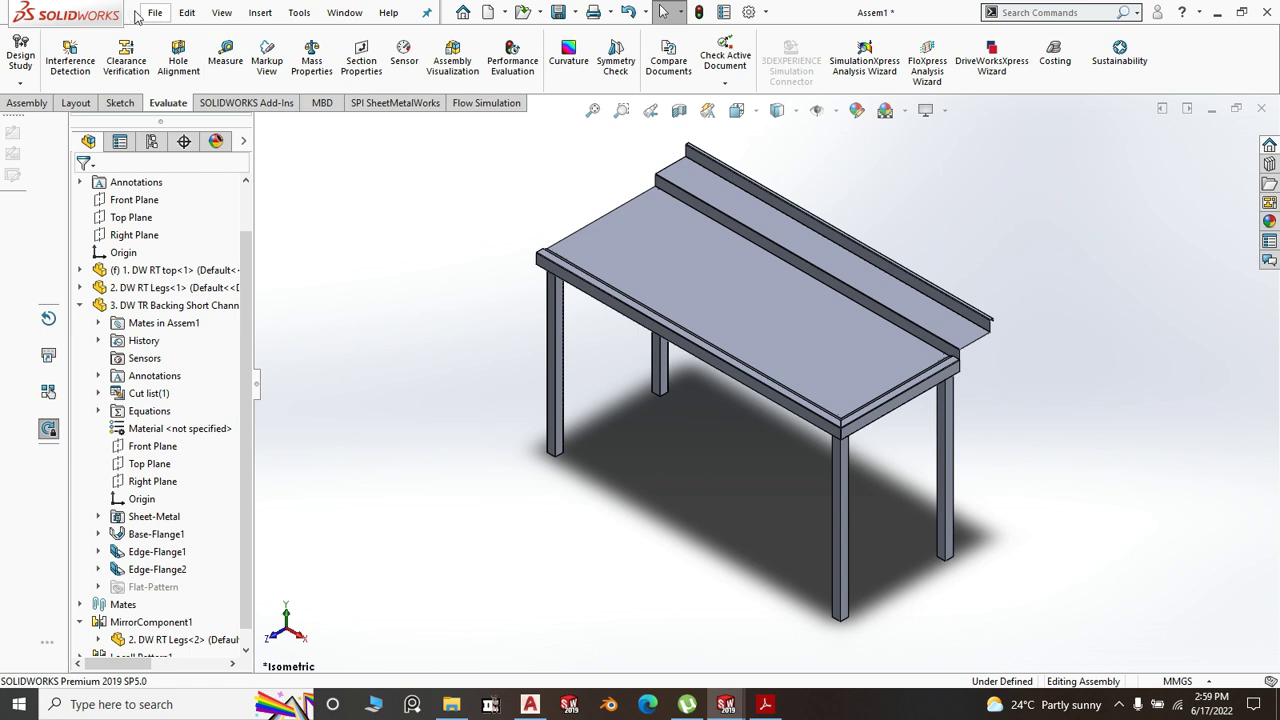
click(155, 12)
click(172, 36)
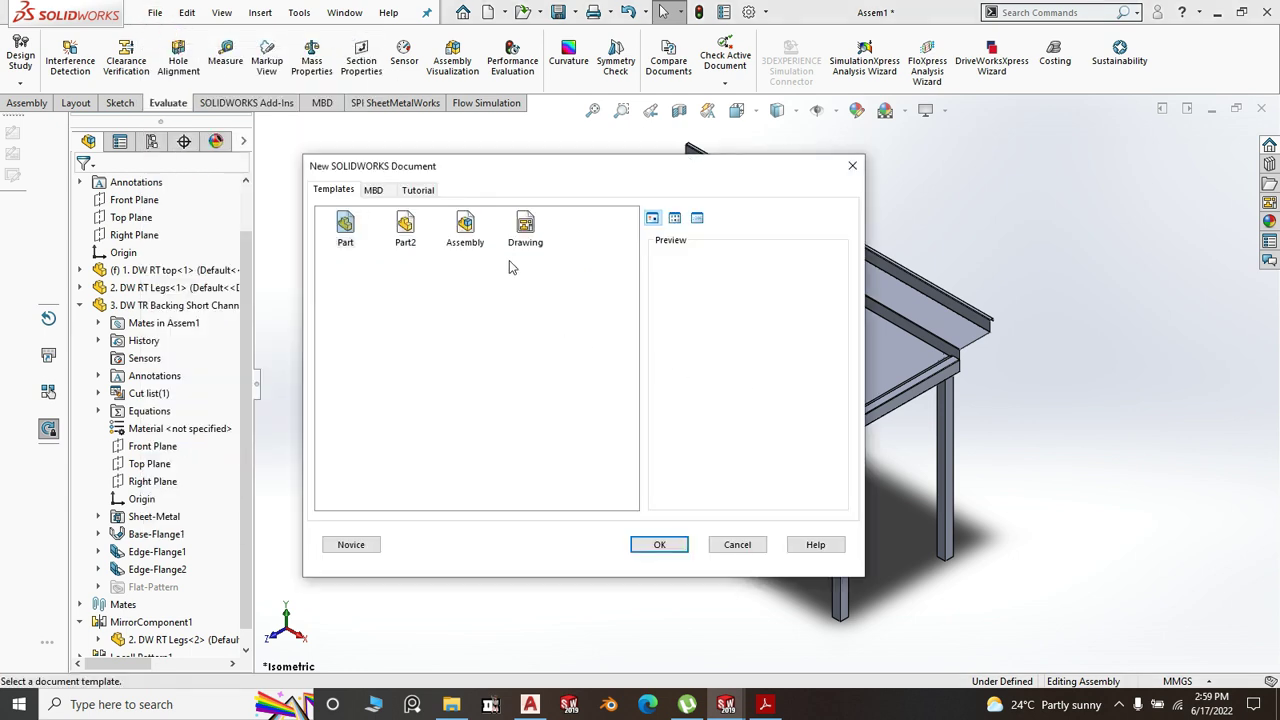
click(404, 226)
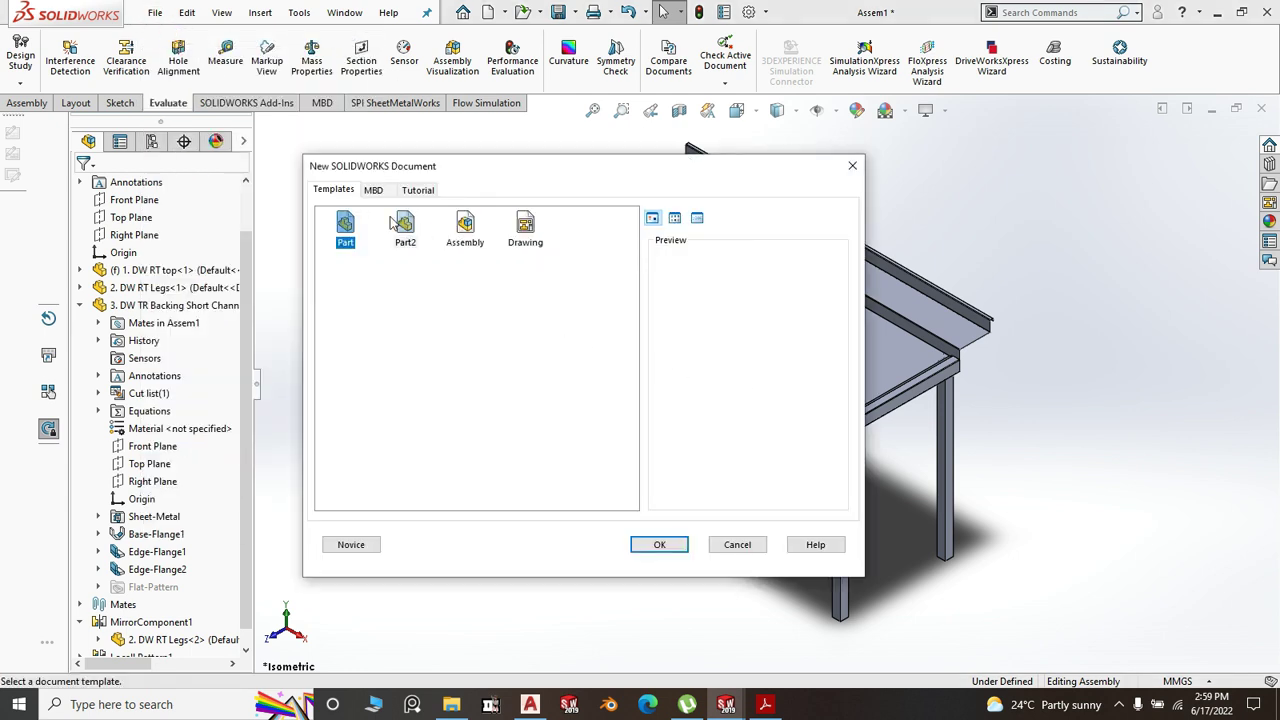
click(656, 544)
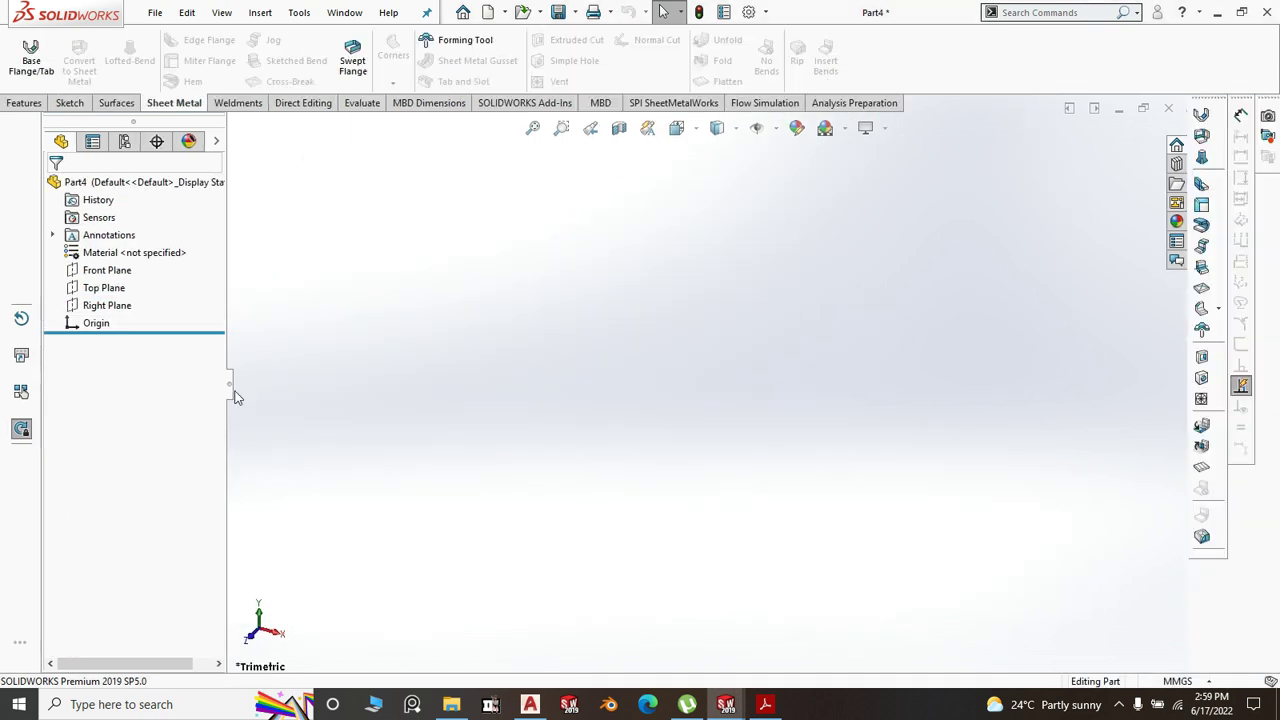
- Sketch a center rectangle about 50 mm wide and 60 mm high on the Right Plane, centred on the origin
click(128, 309)
click(147, 281)
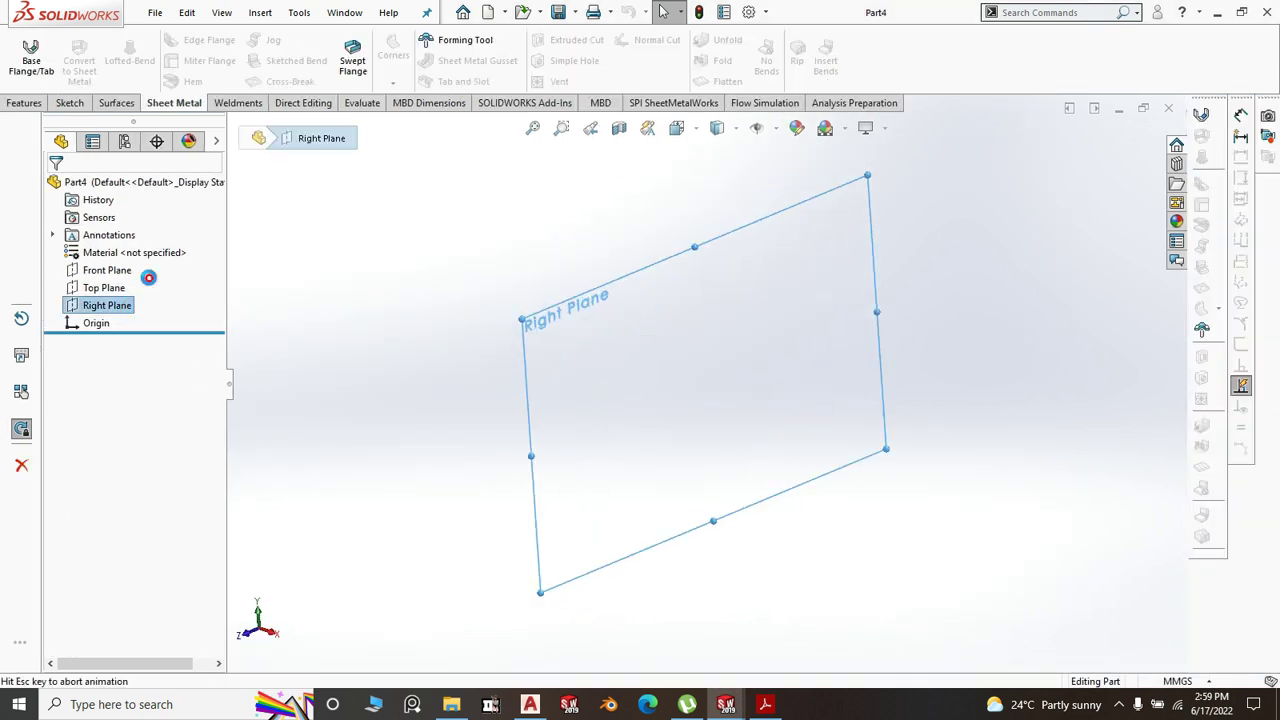
click(107, 64)
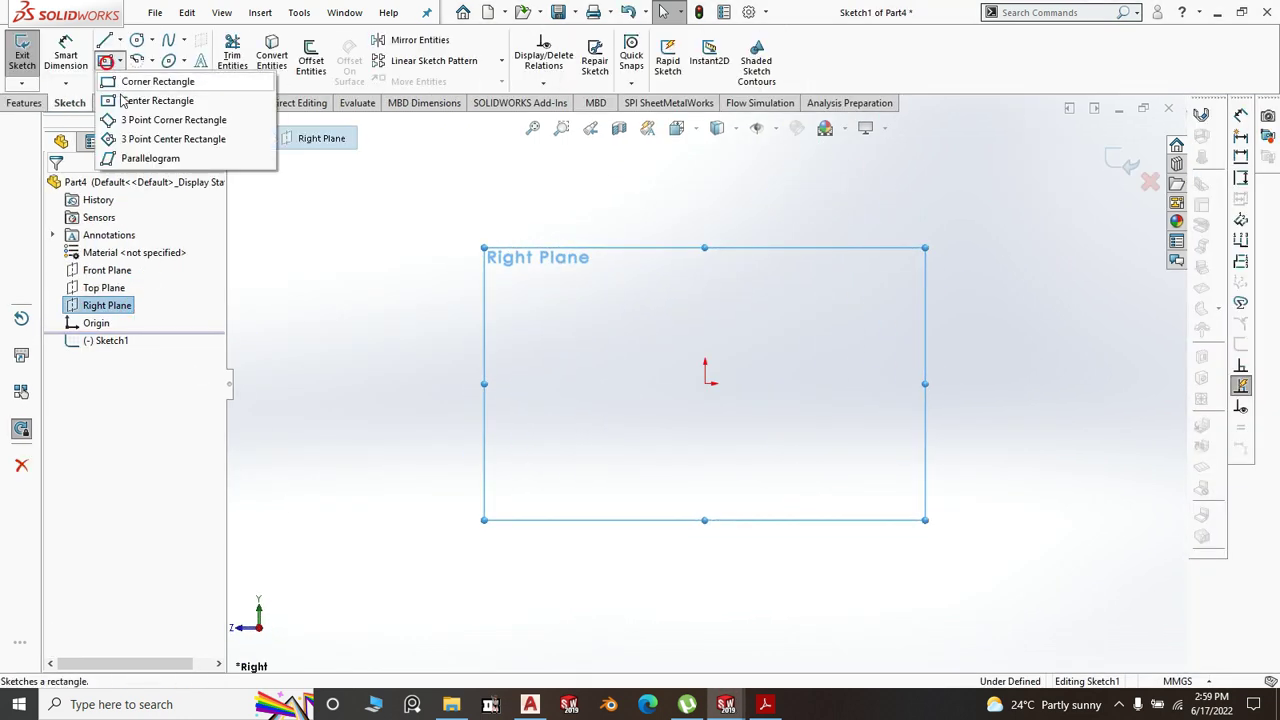
click(130, 100)
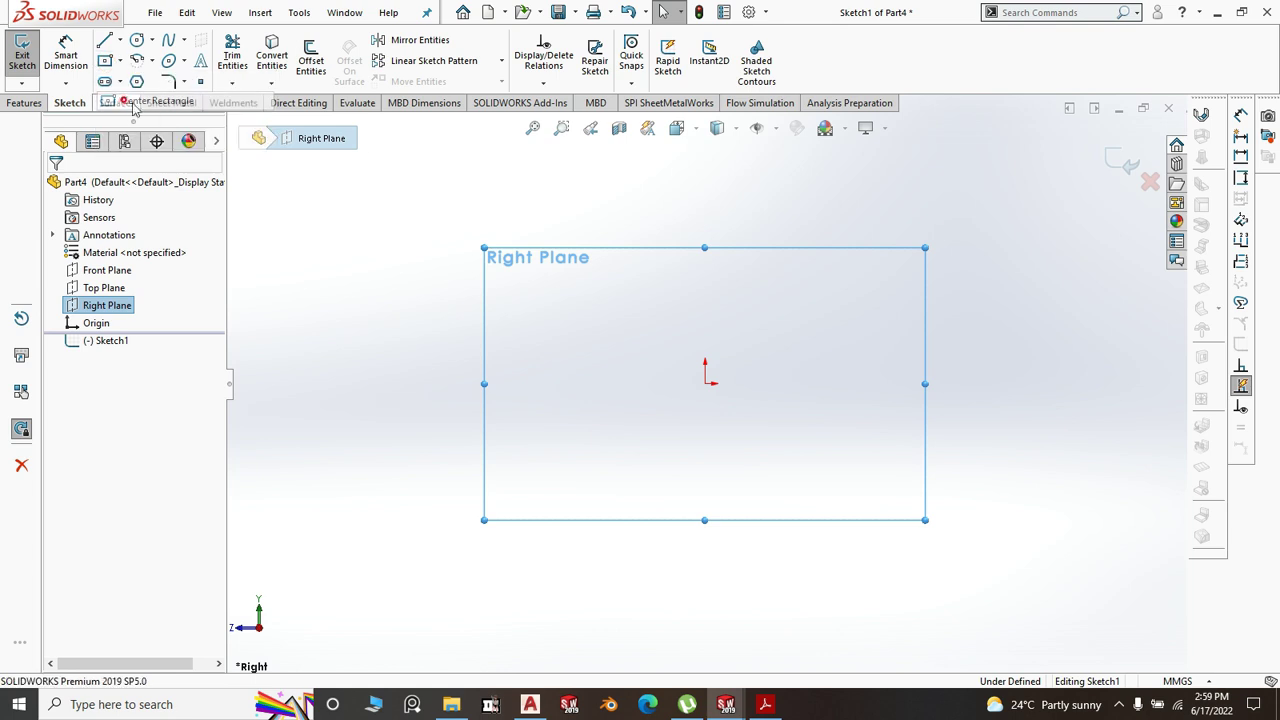
click(705, 383)
click(766, 458)
right_click(492, 325)
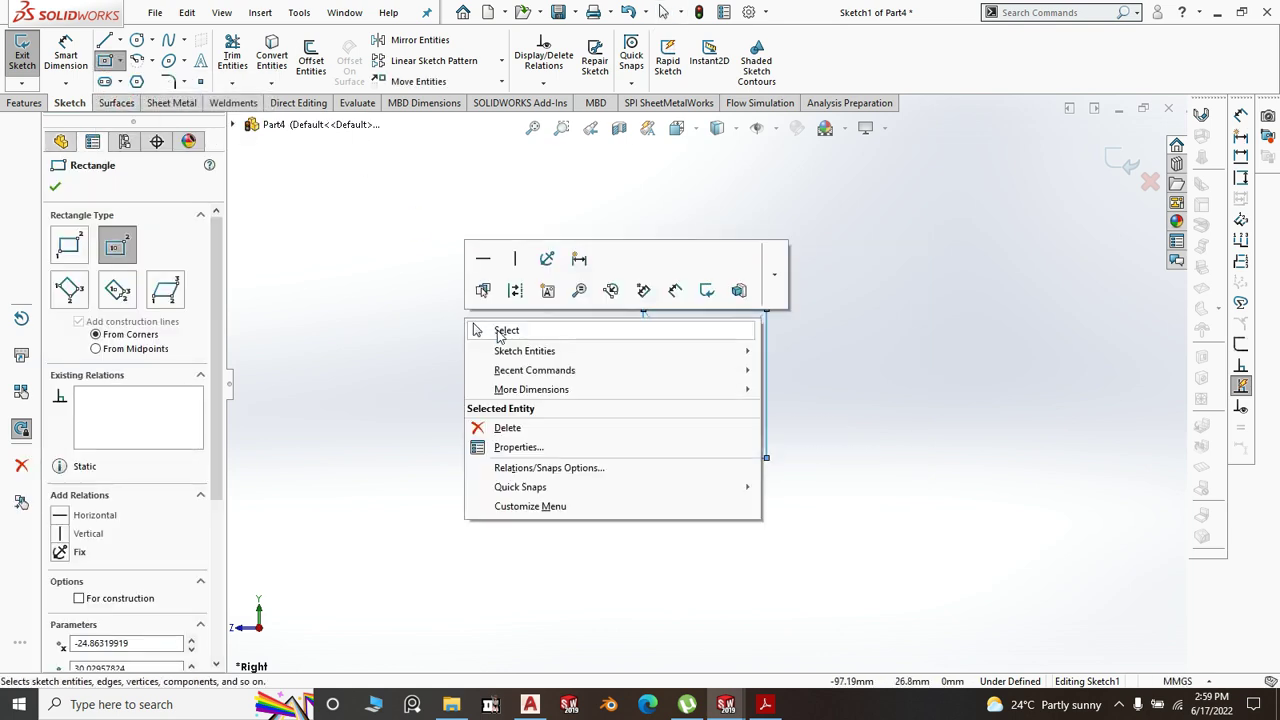
click(500, 331)
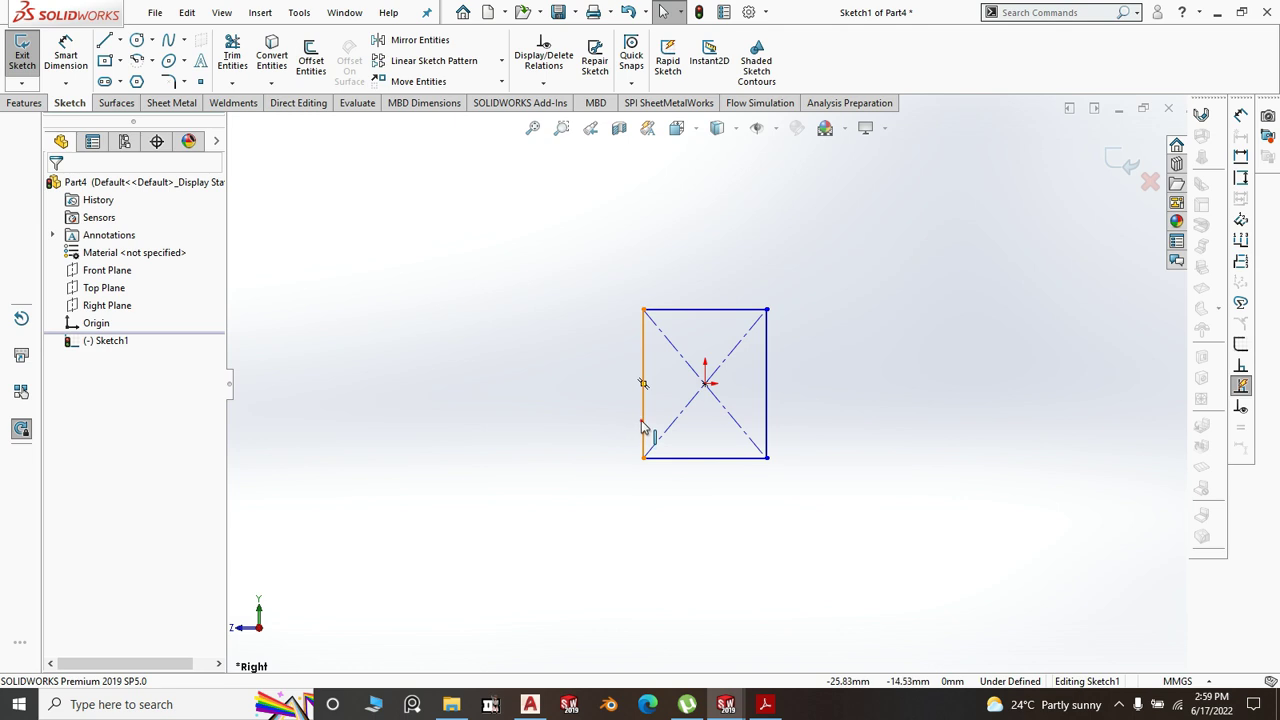
- Make the rectangle square by adding an Equal relation between one vertical side and the lower horizontal side
click(643, 426)
ctrl+click(718, 460)
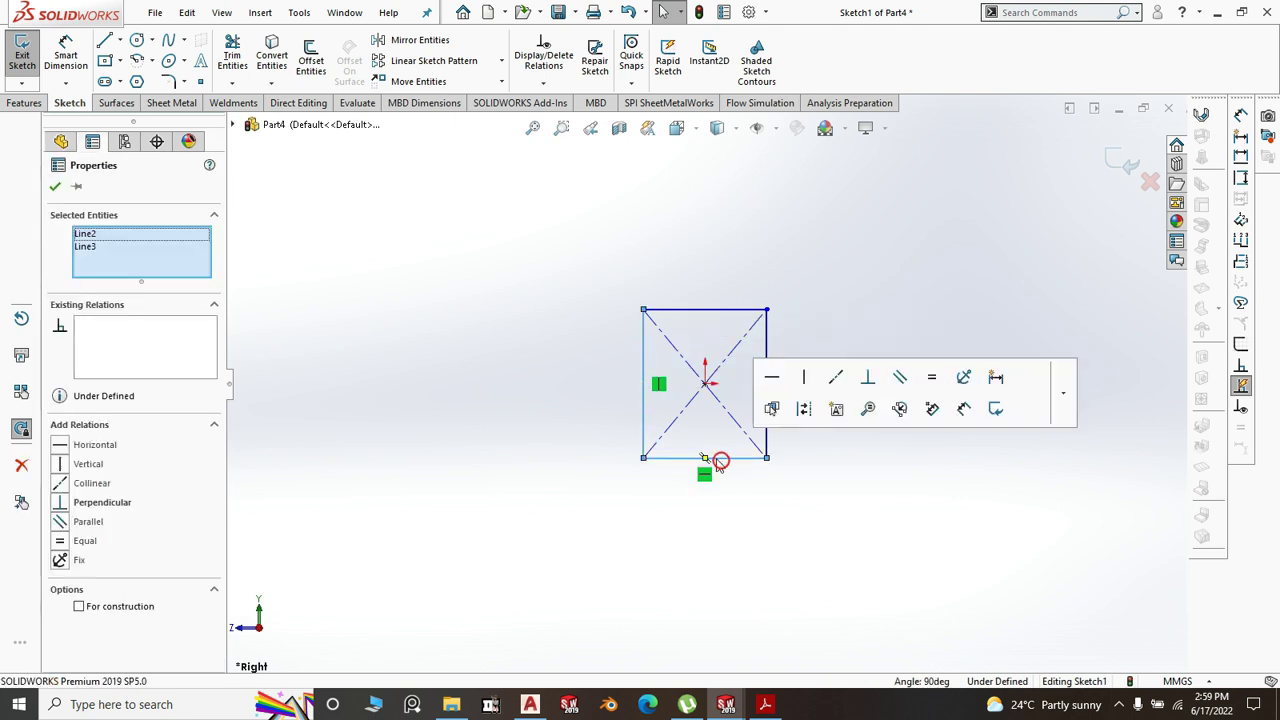
click(931, 377)
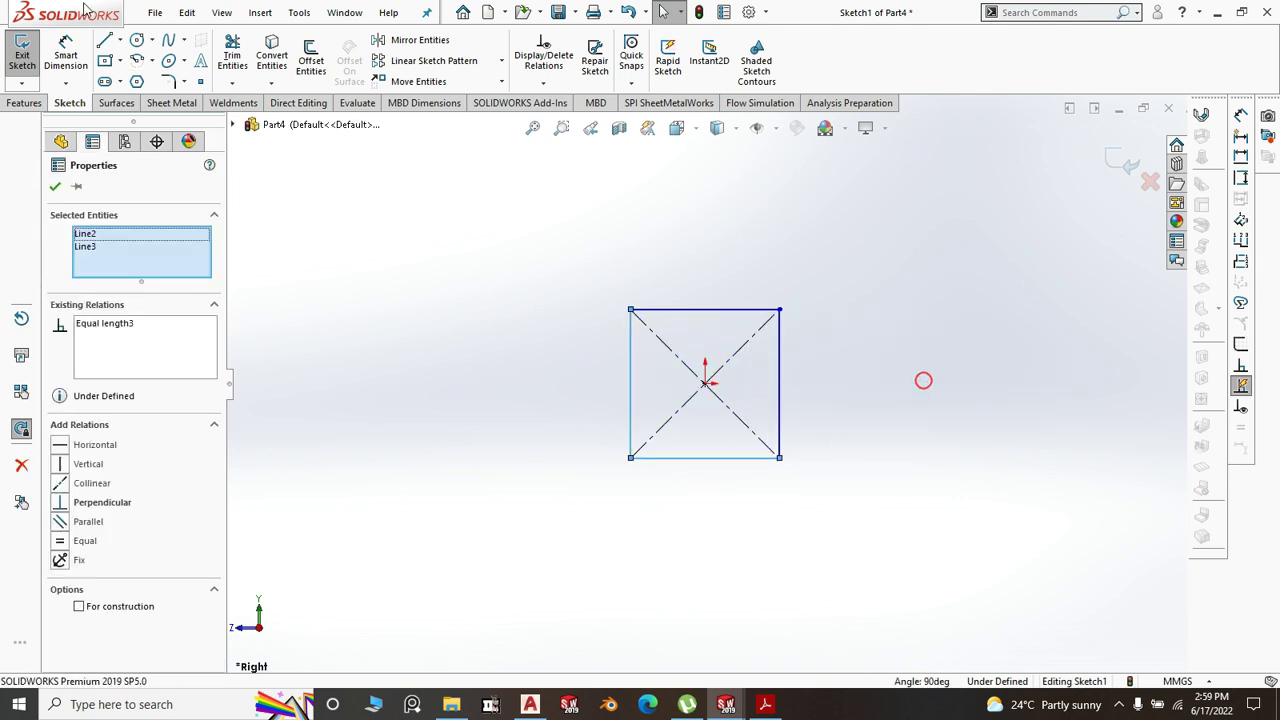
- Dimension the vertical side of the square at 25 mm
click(76, 50)
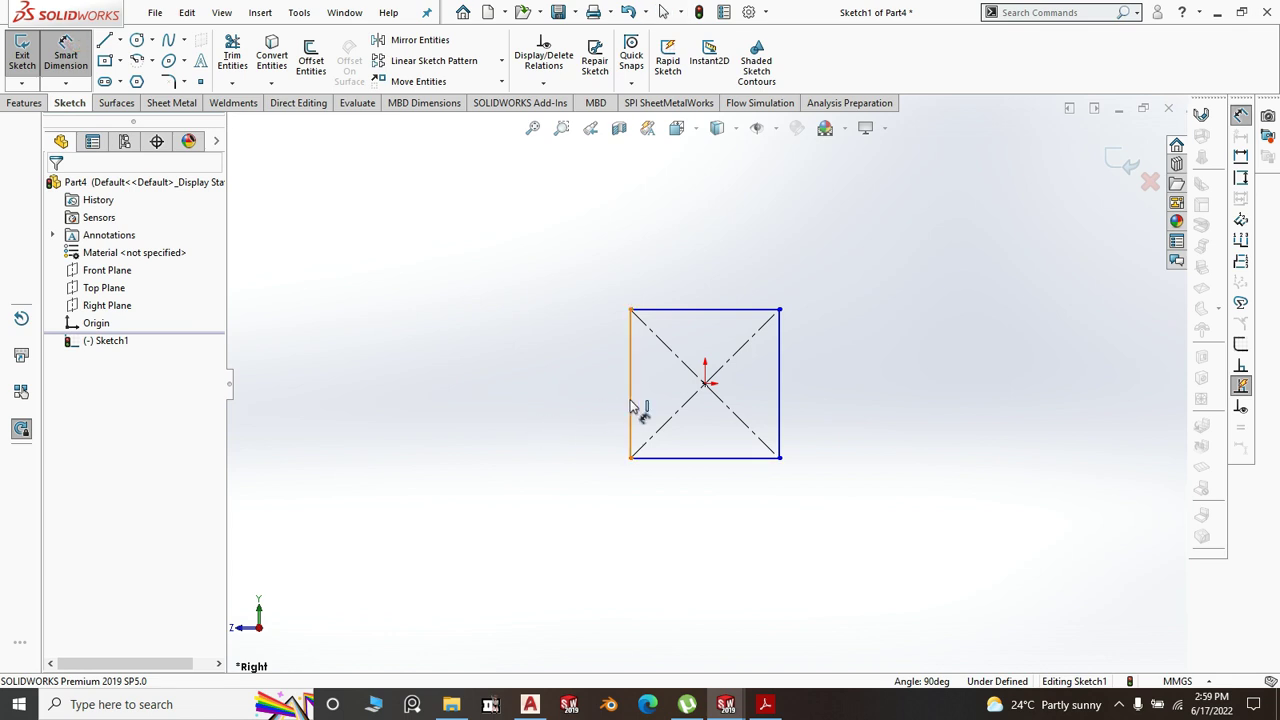
click(583, 407)
click(566, 410)
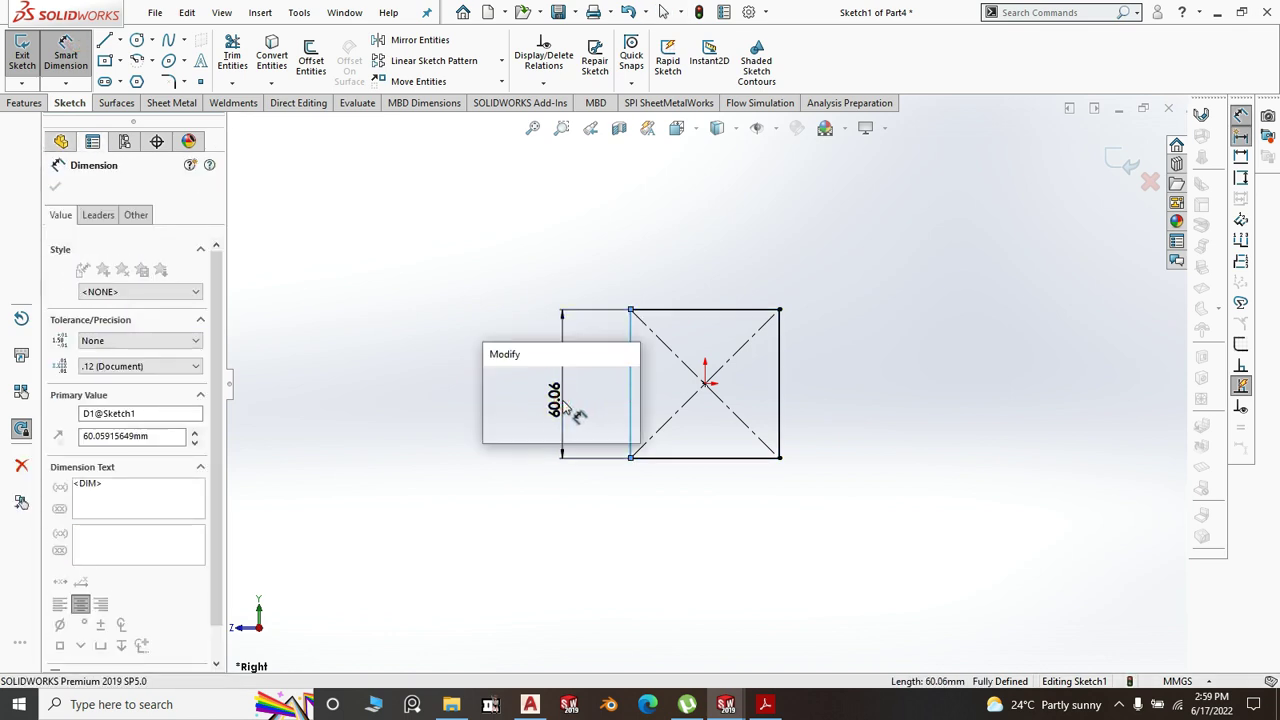
text(25)
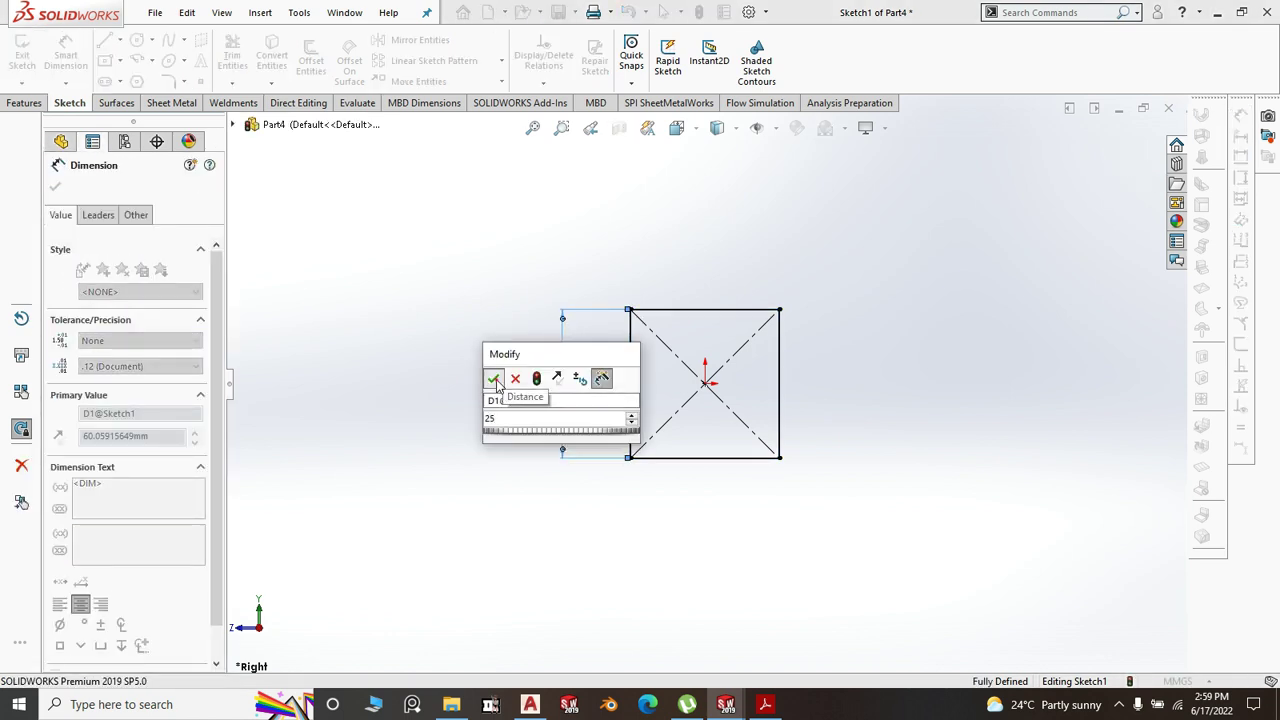
click(494, 379)
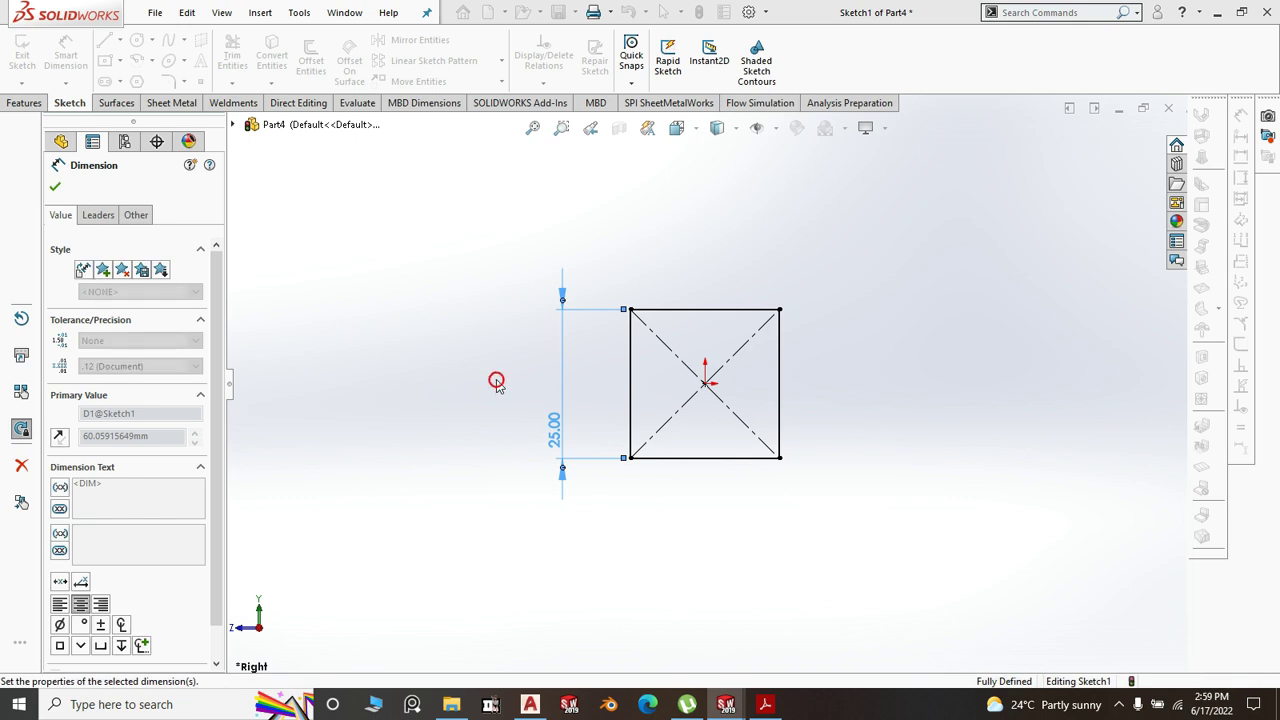
click(55, 188)
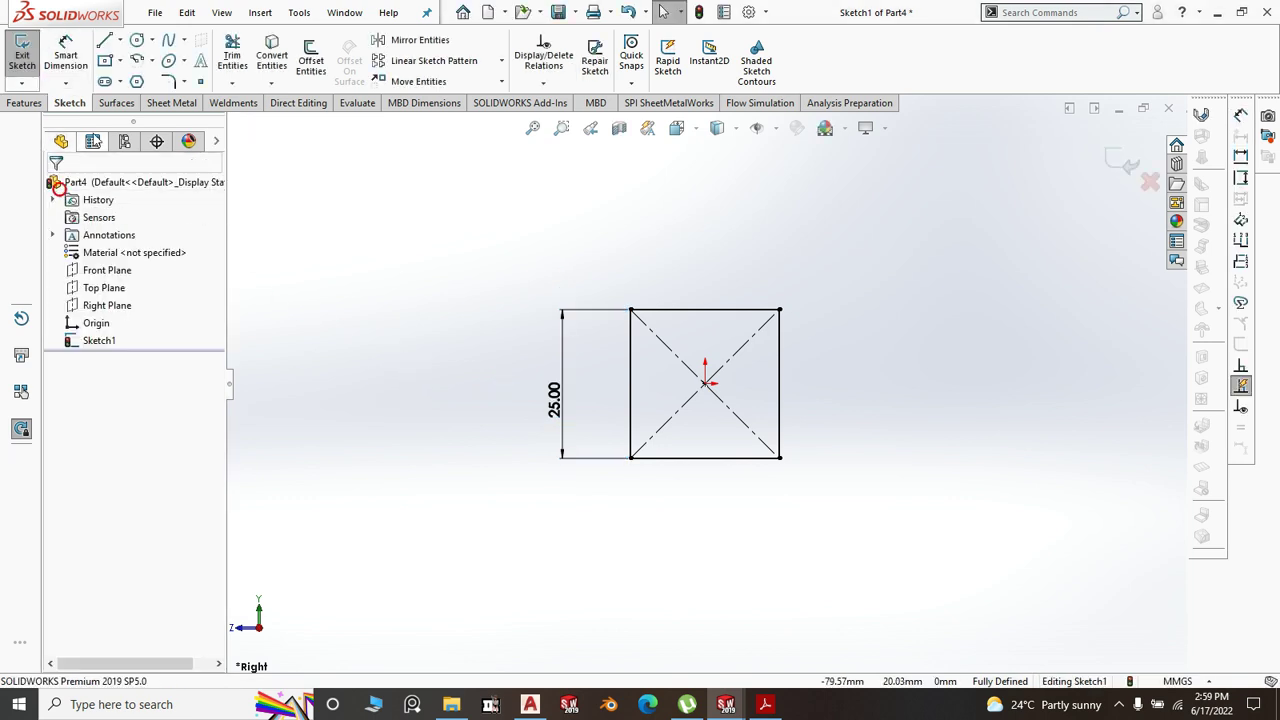
- Offset the square's outline inward by 1.2 mm to form the tube's wall
click(309, 52)
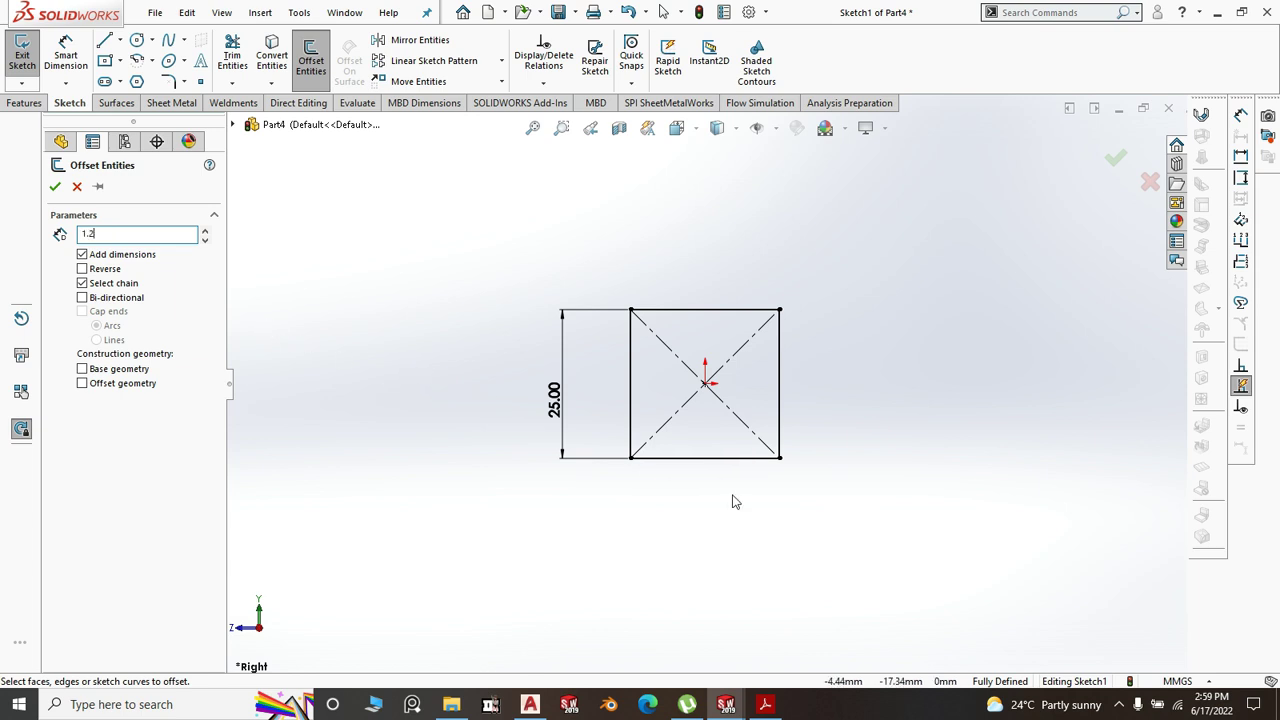
scroll(806, 500, down, 3)
text(1.2)
click(656, 418)
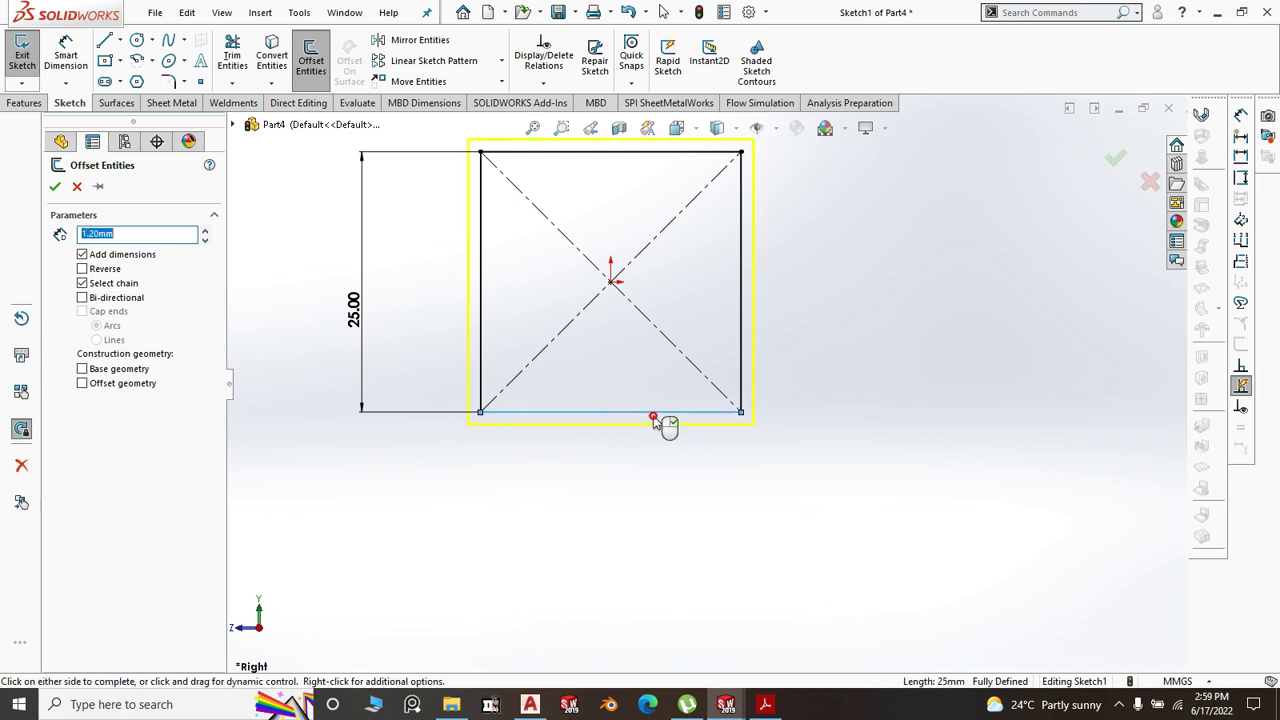
click(82, 270)
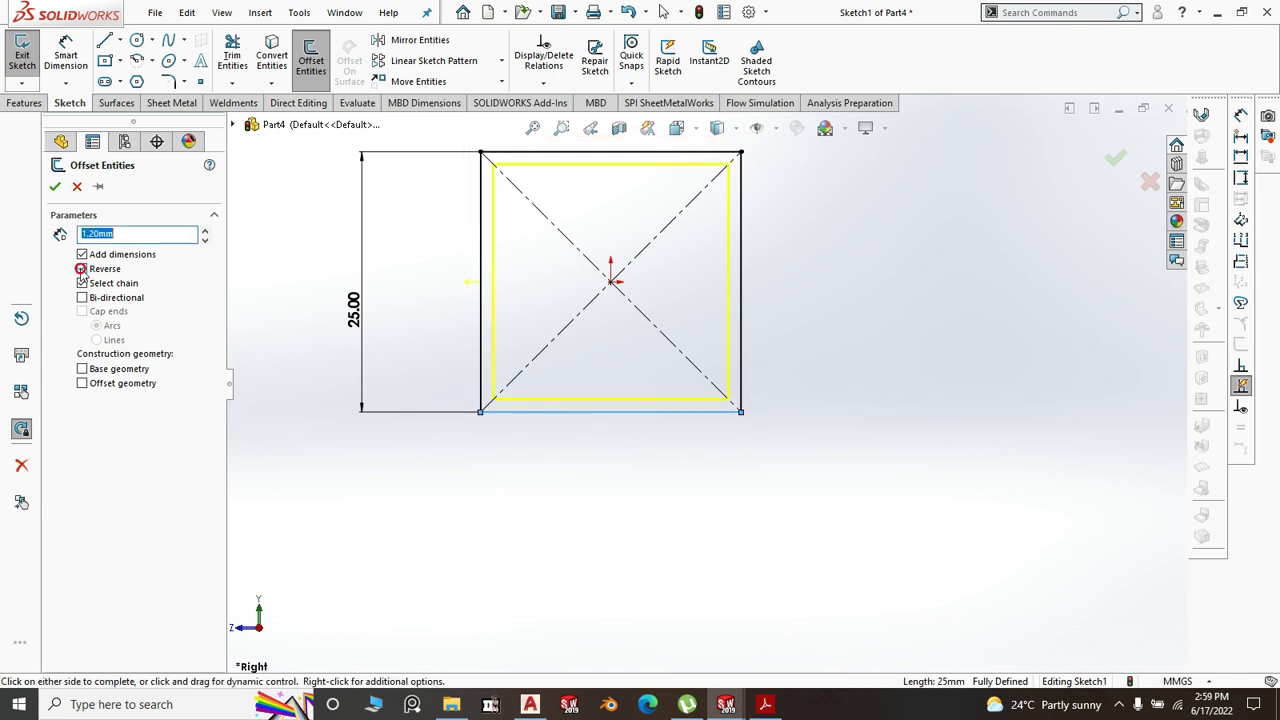
click(55, 188)
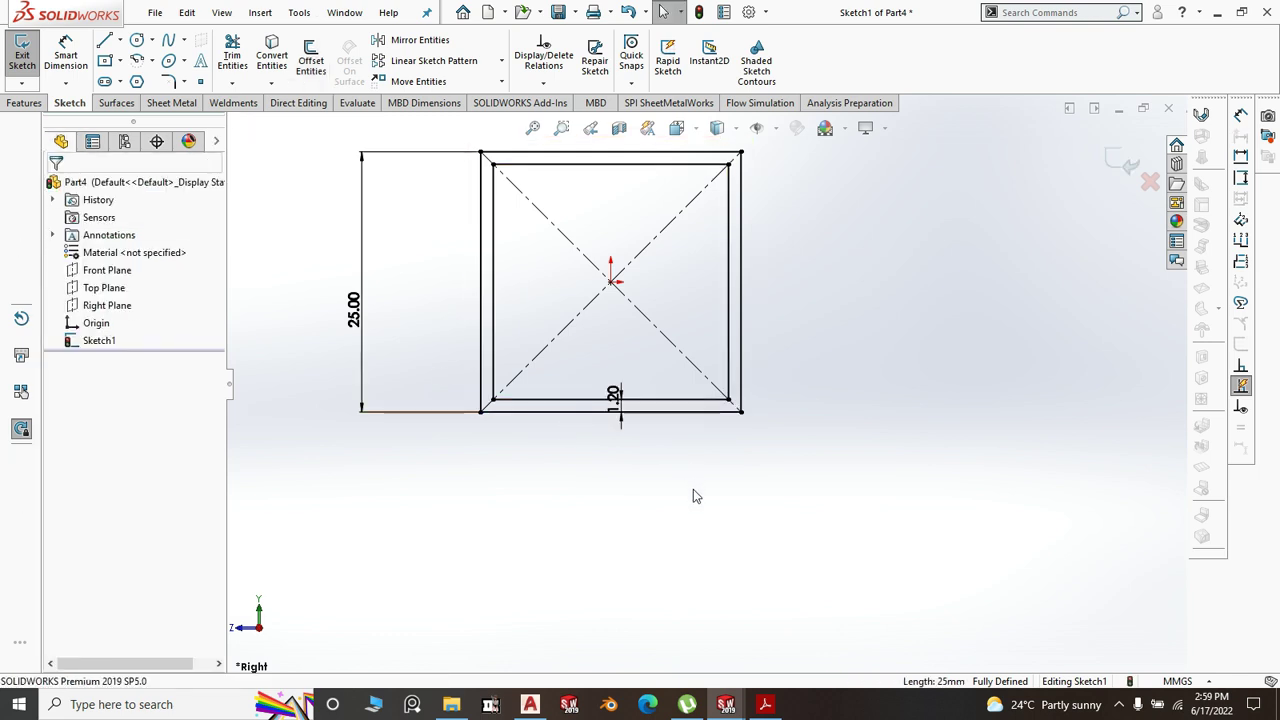
- Extrude the hollow square profile as a boss with the Mid Plane end condition and a depth of 535 mm
scroll(693, 489, up, 2)
click(24, 103)
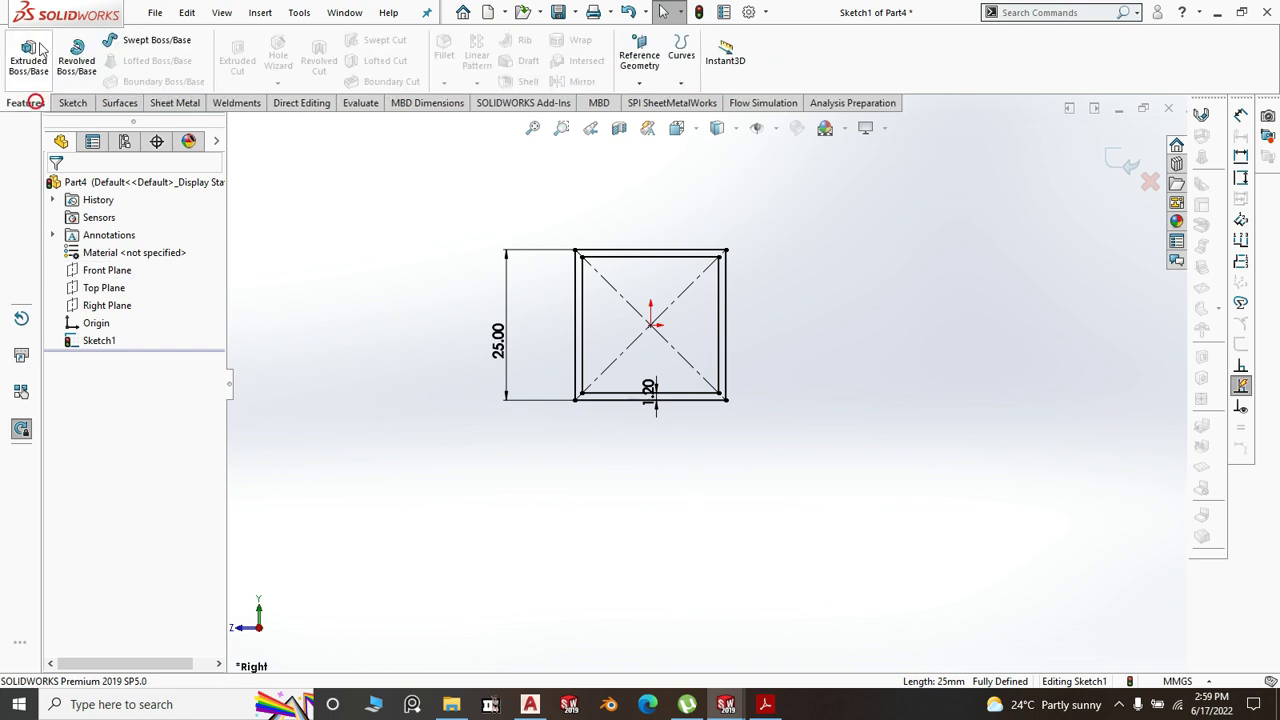
click(28, 55)
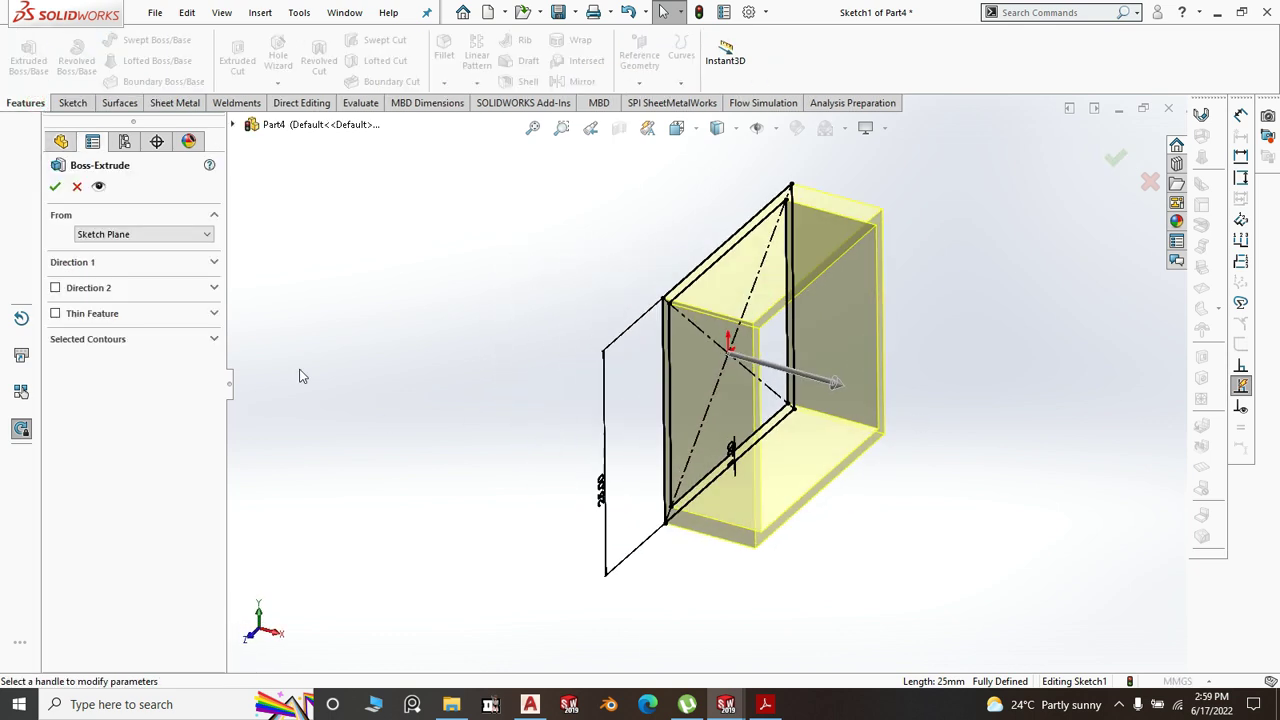
click(214, 262)
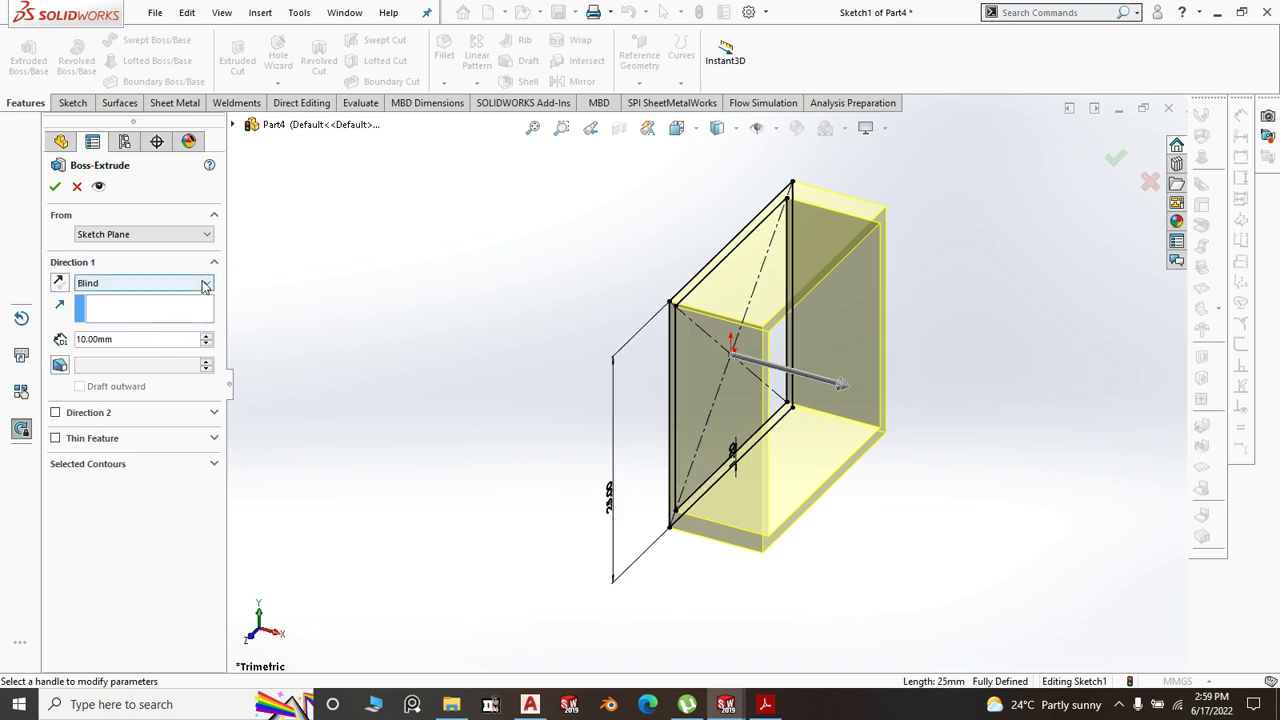
click(150, 283)
click(115, 350)
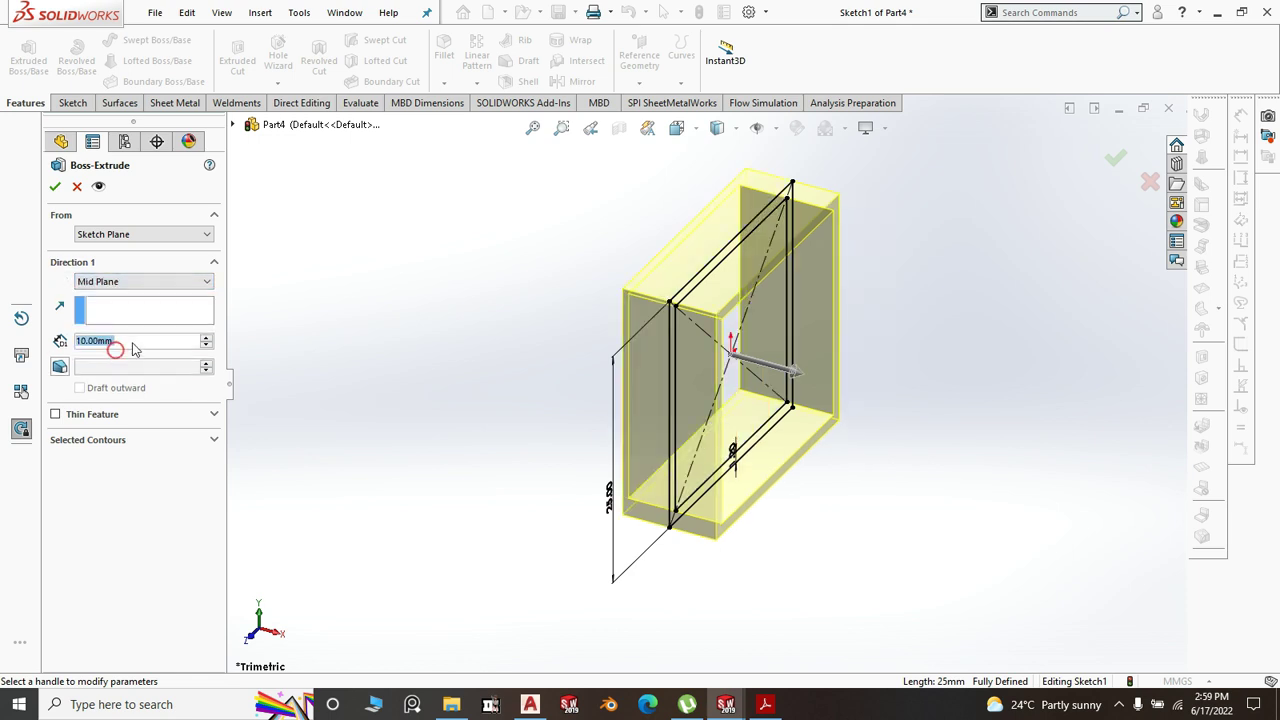
text(5)
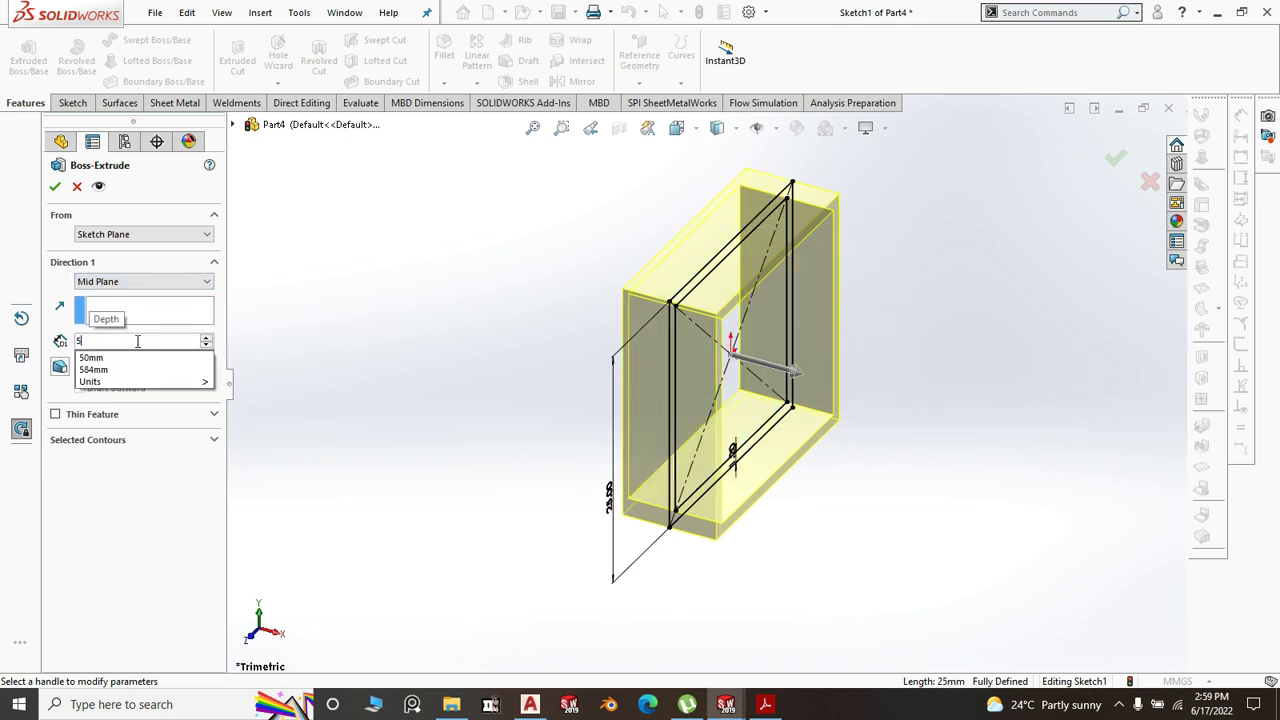
text(60)
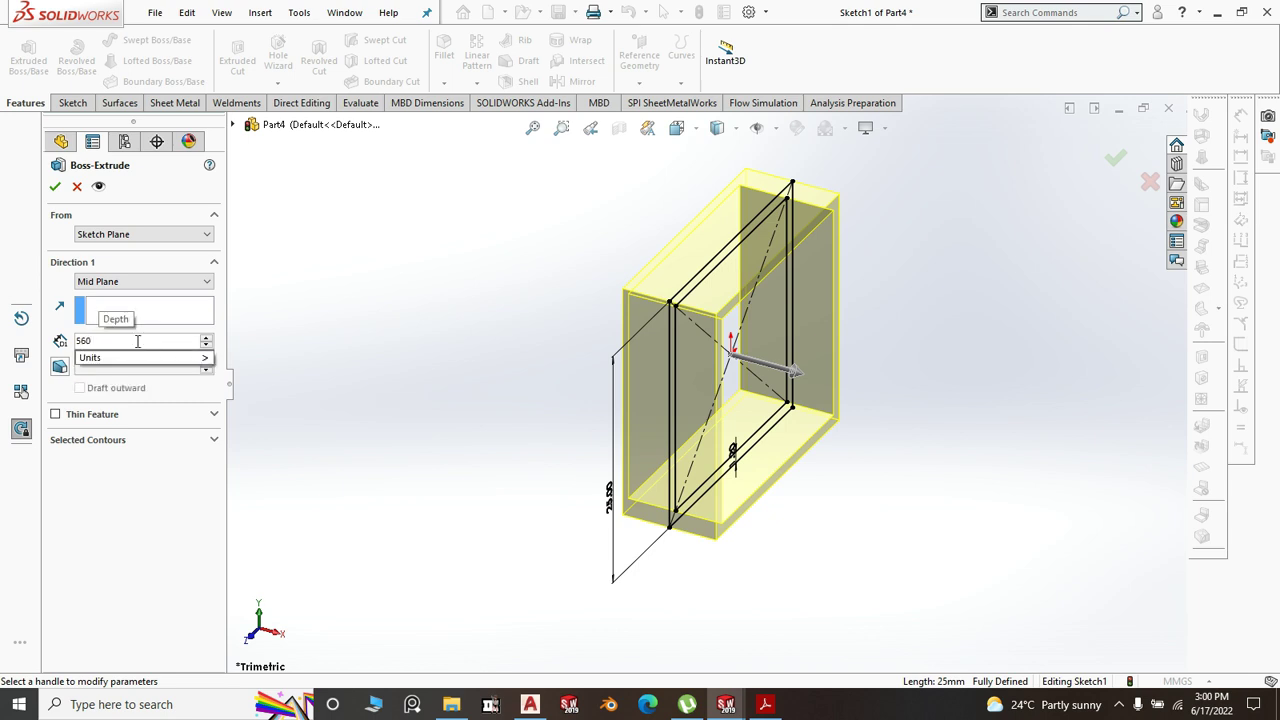
key(BackSpace)
key(BackSpace)
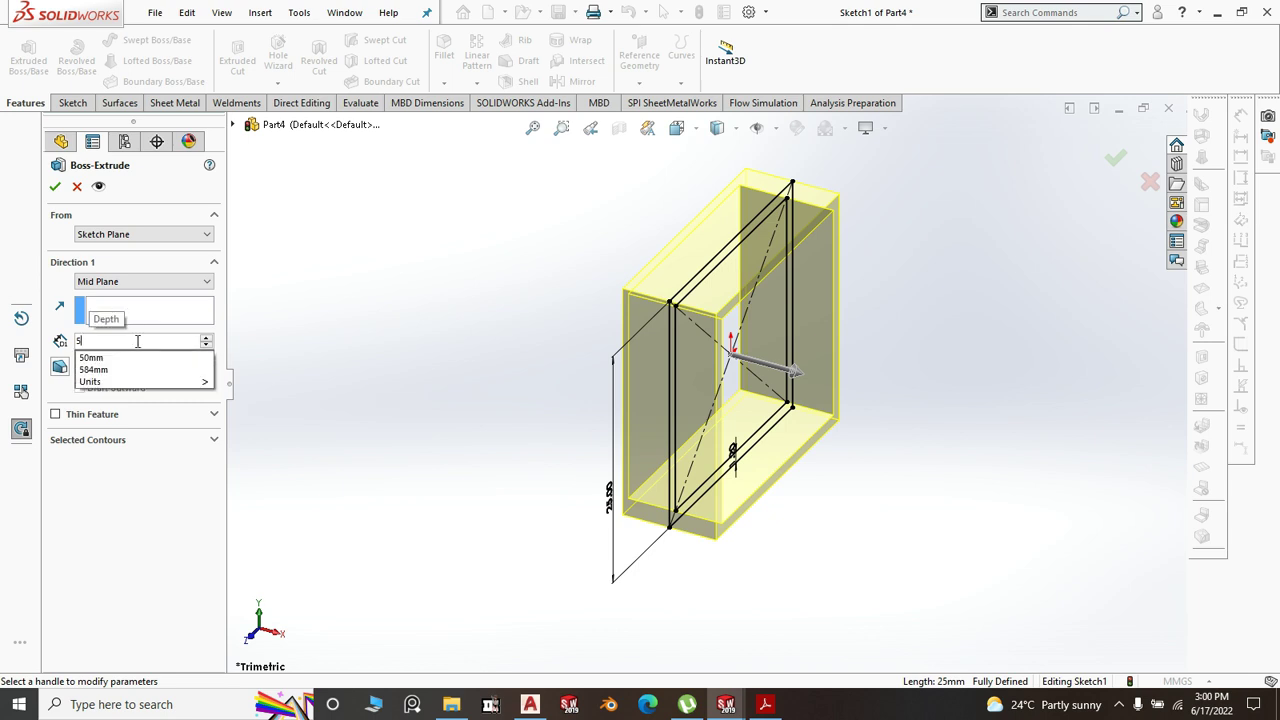
text(35)
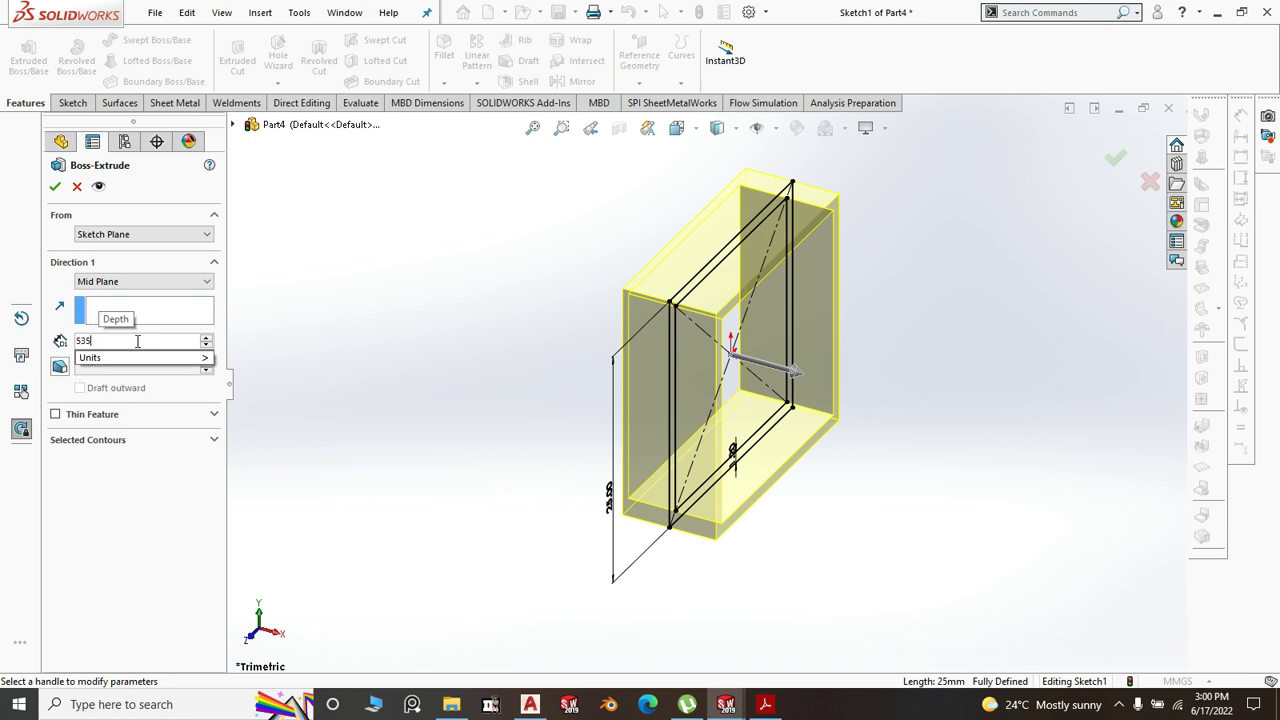
key(Return)
scroll(377, 306, up, 5)
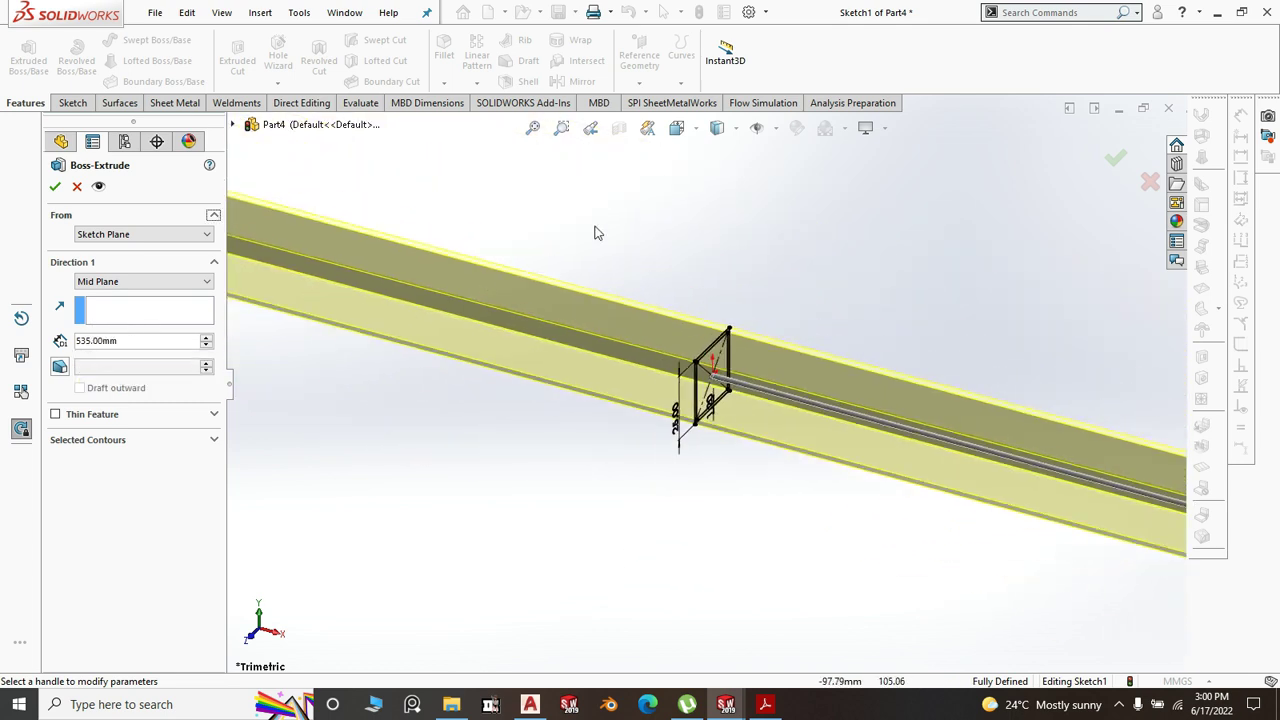
click(1114, 158)
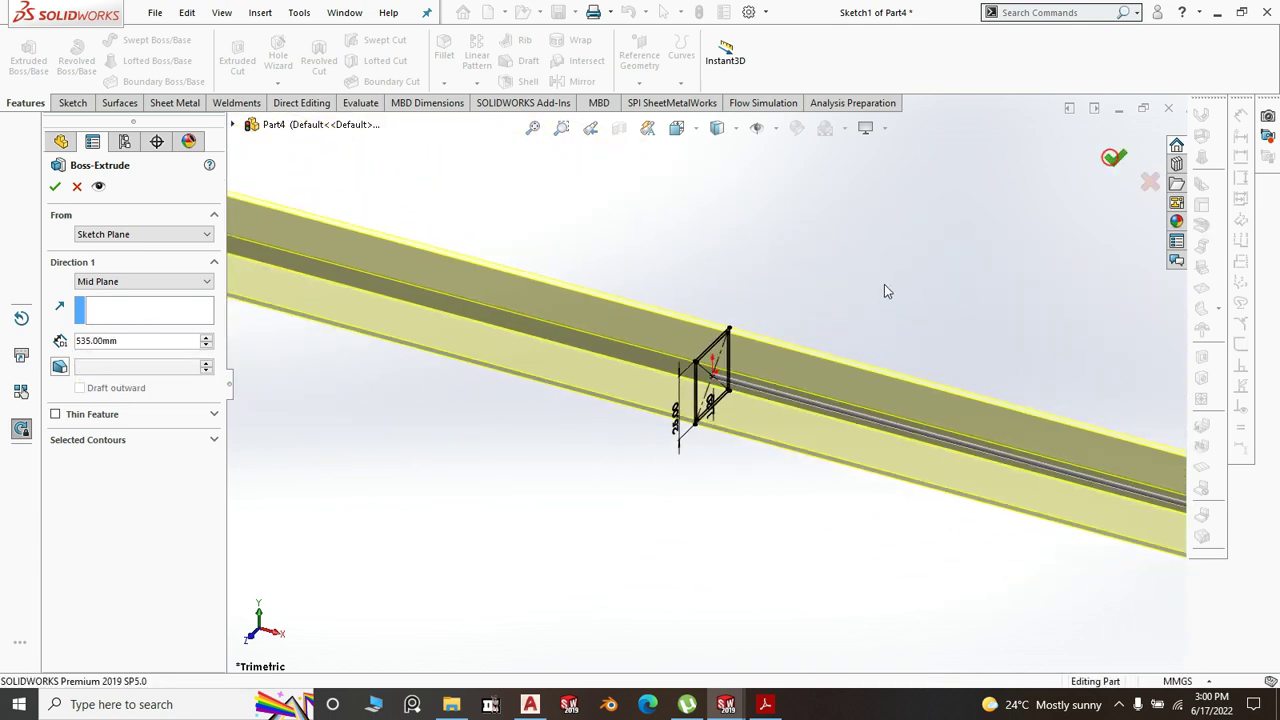
key(f)
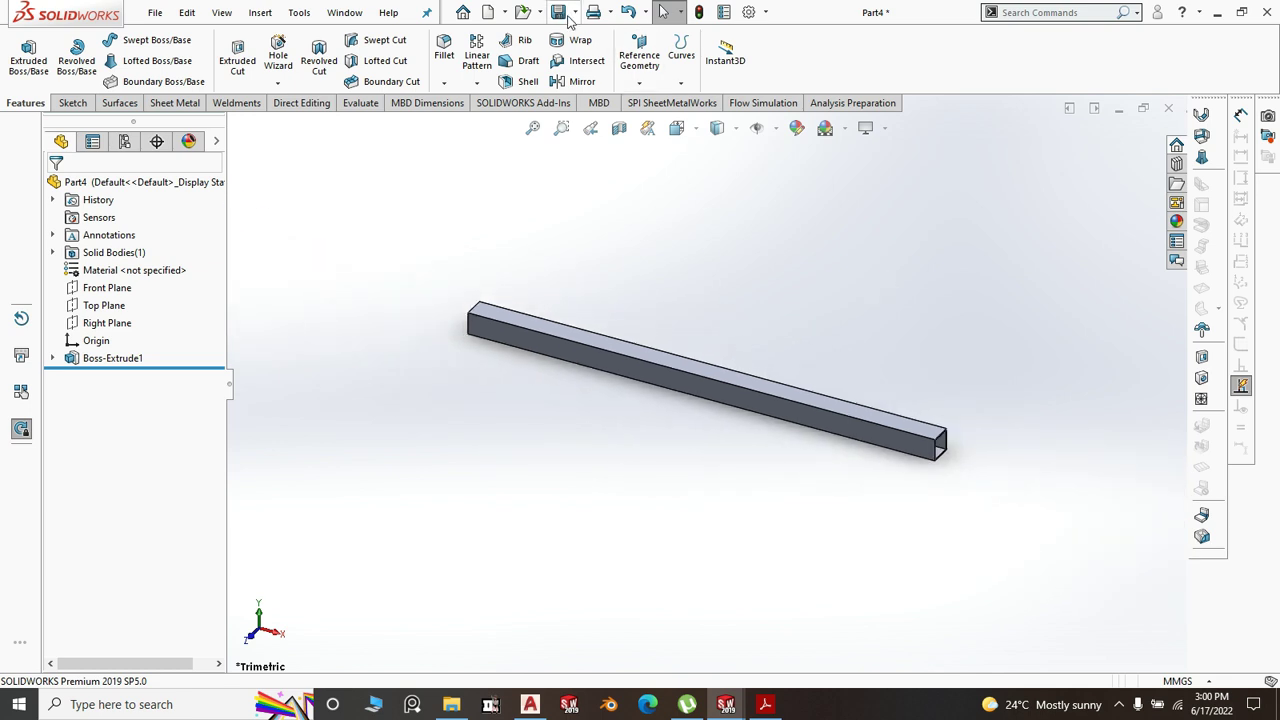
- Save the tube part in the Run Out Table folder as 4. DW RT Short Bracing
click(575, 12)
click(589, 54)
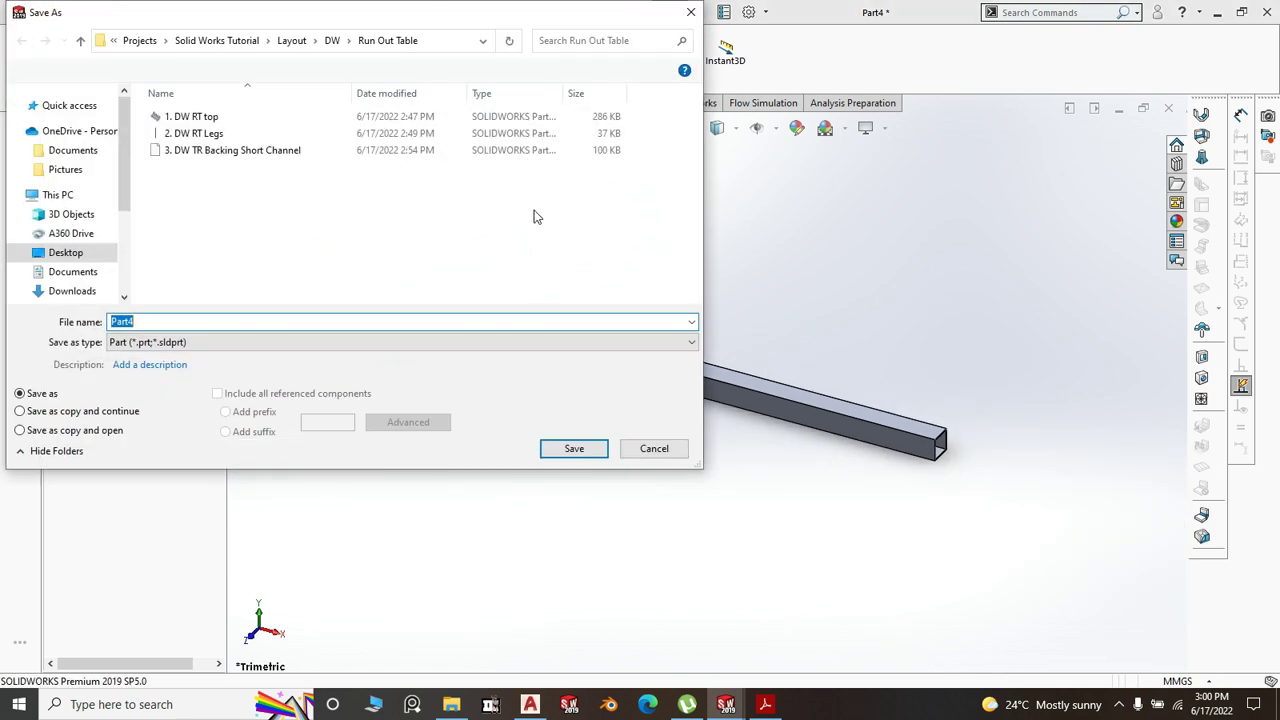
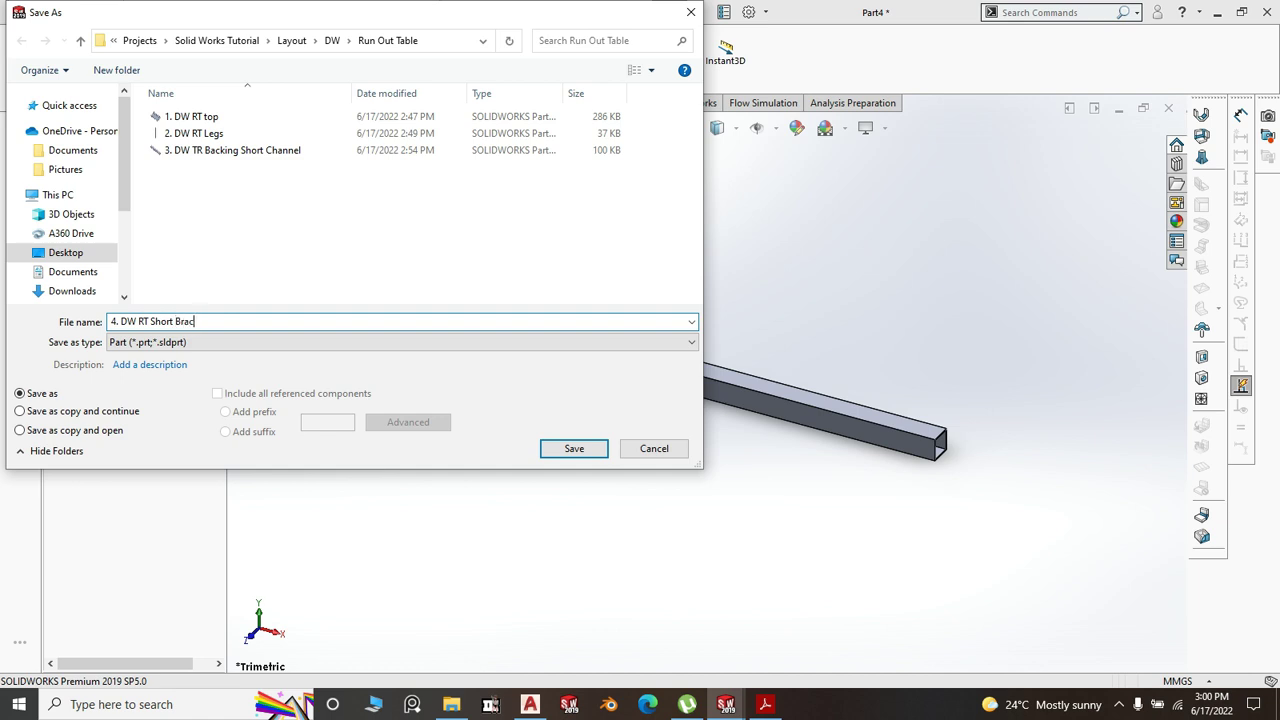
click(568, 449)
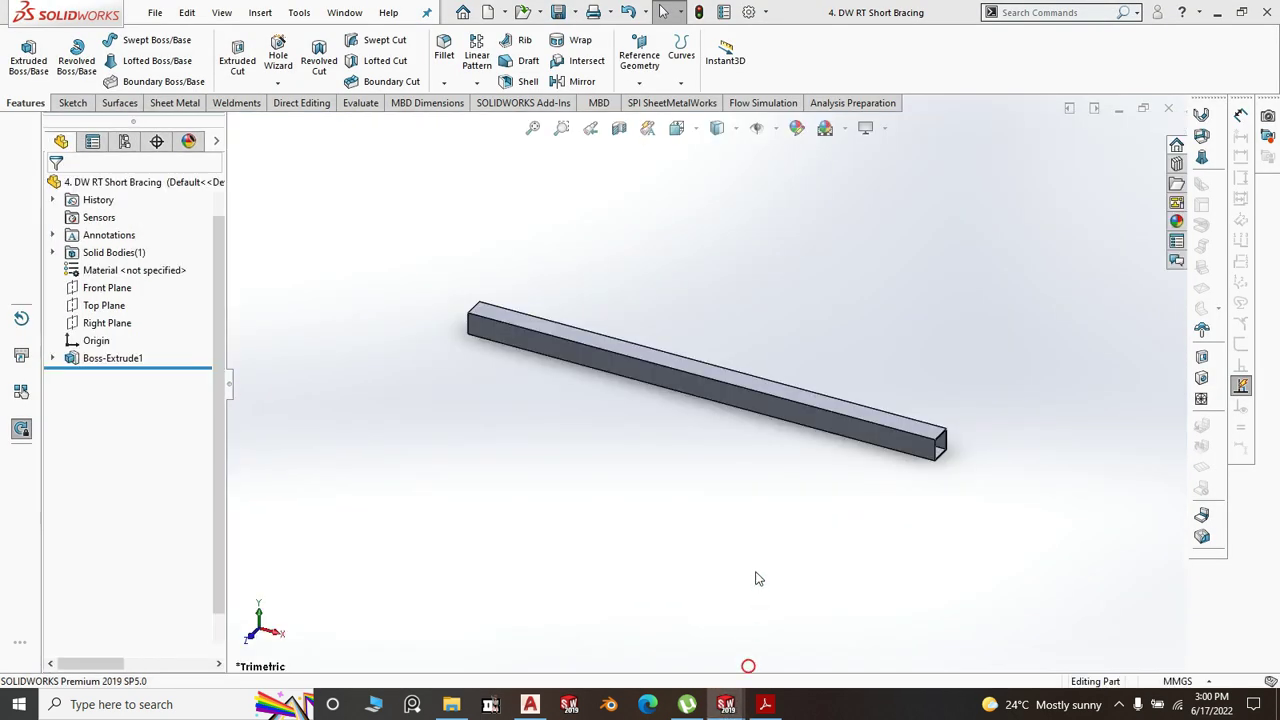
- Insert 4. DW RT Short Bracing into the table assembly, rotated 90 degrees about Y, and place it beside the near-end legs
key(ctrl+Tab)
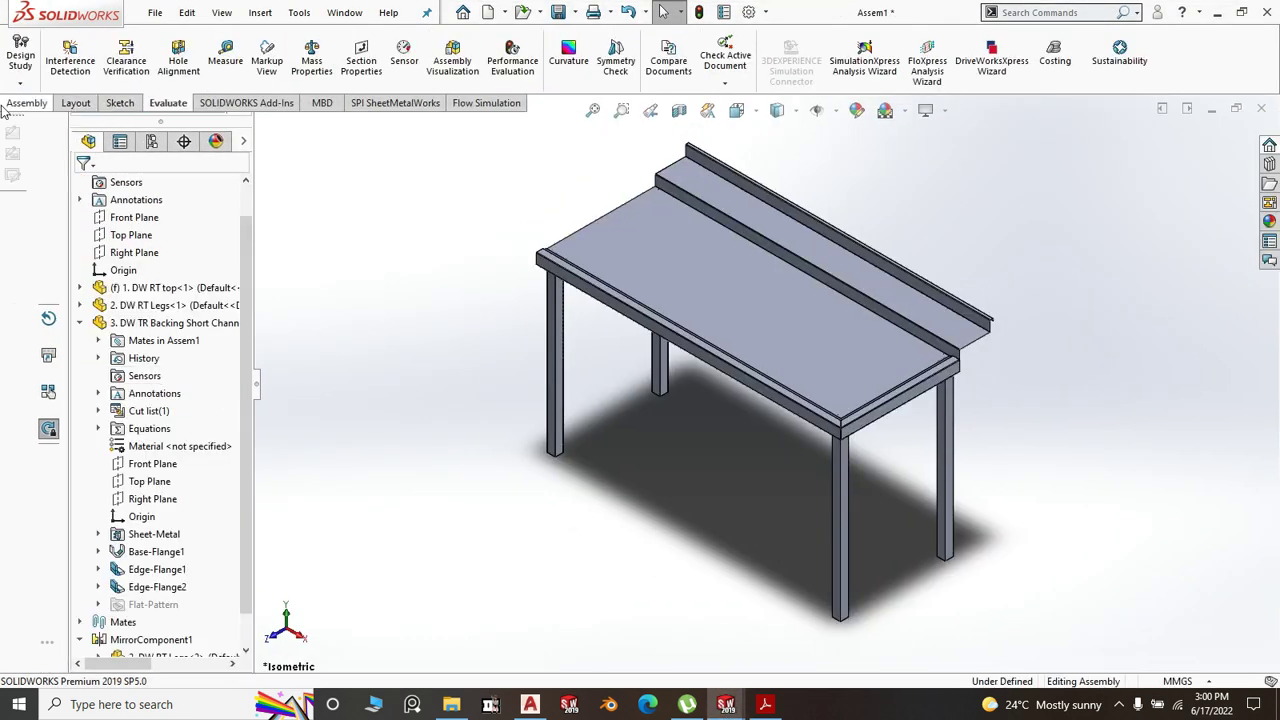
click(18, 104)
click(89, 55)
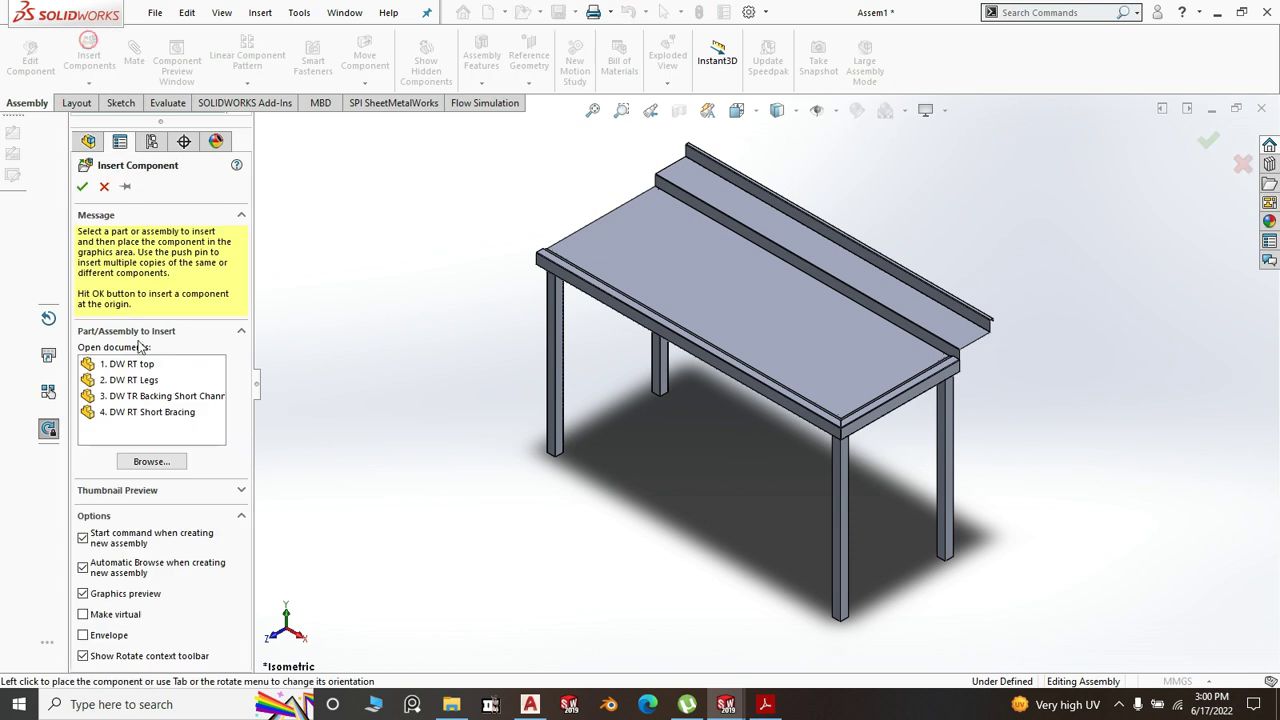
click(158, 414)
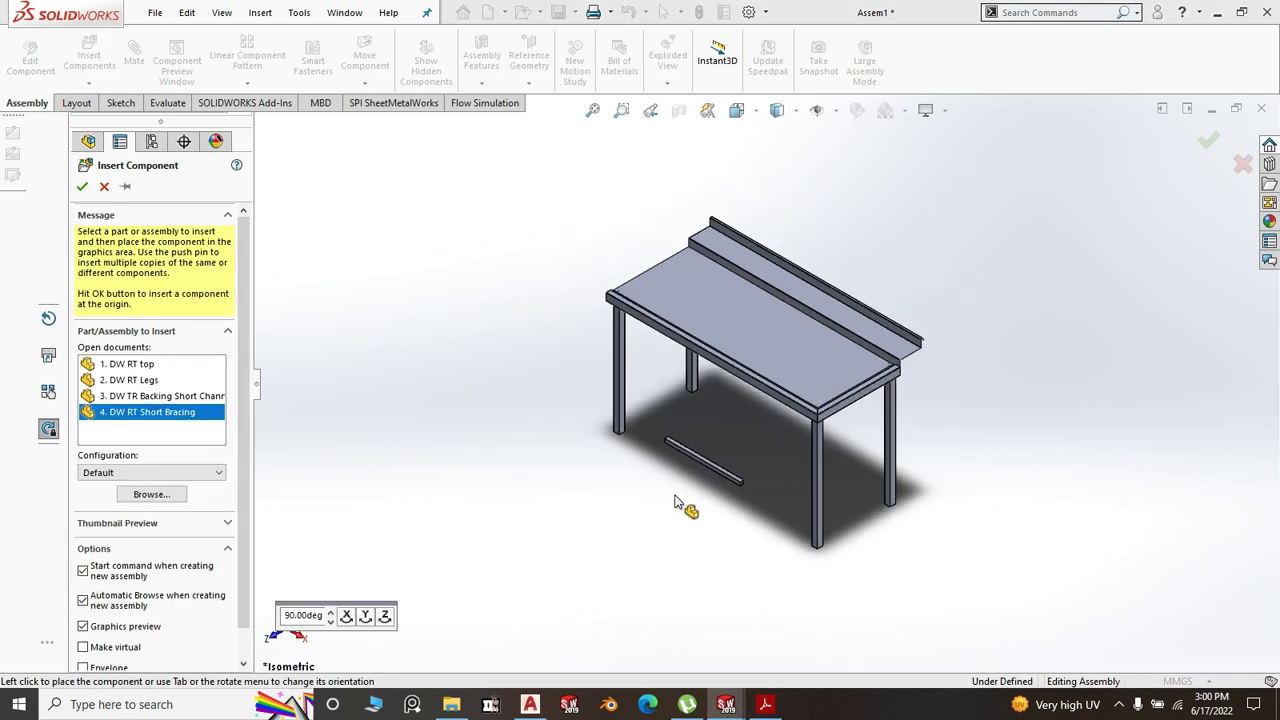
click(366, 617)
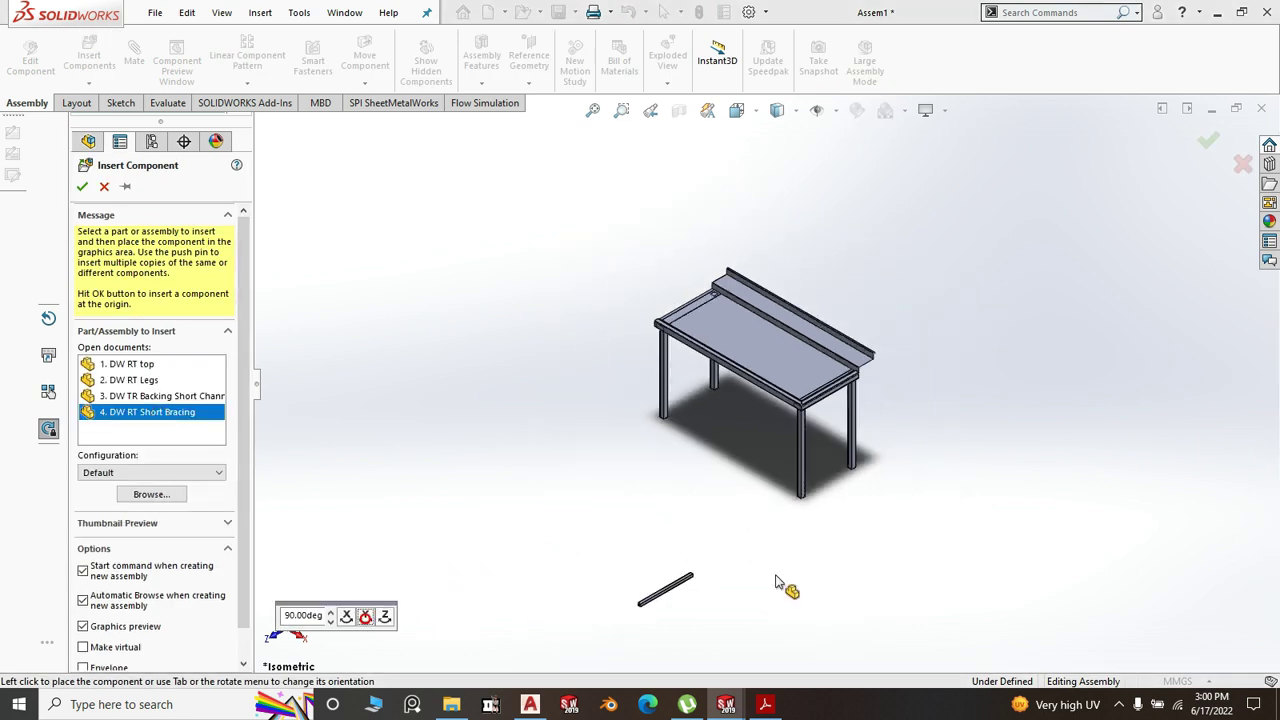
scroll(865, 492, down, 4)
click(838, 483)
scroll(840, 490, down, 2)
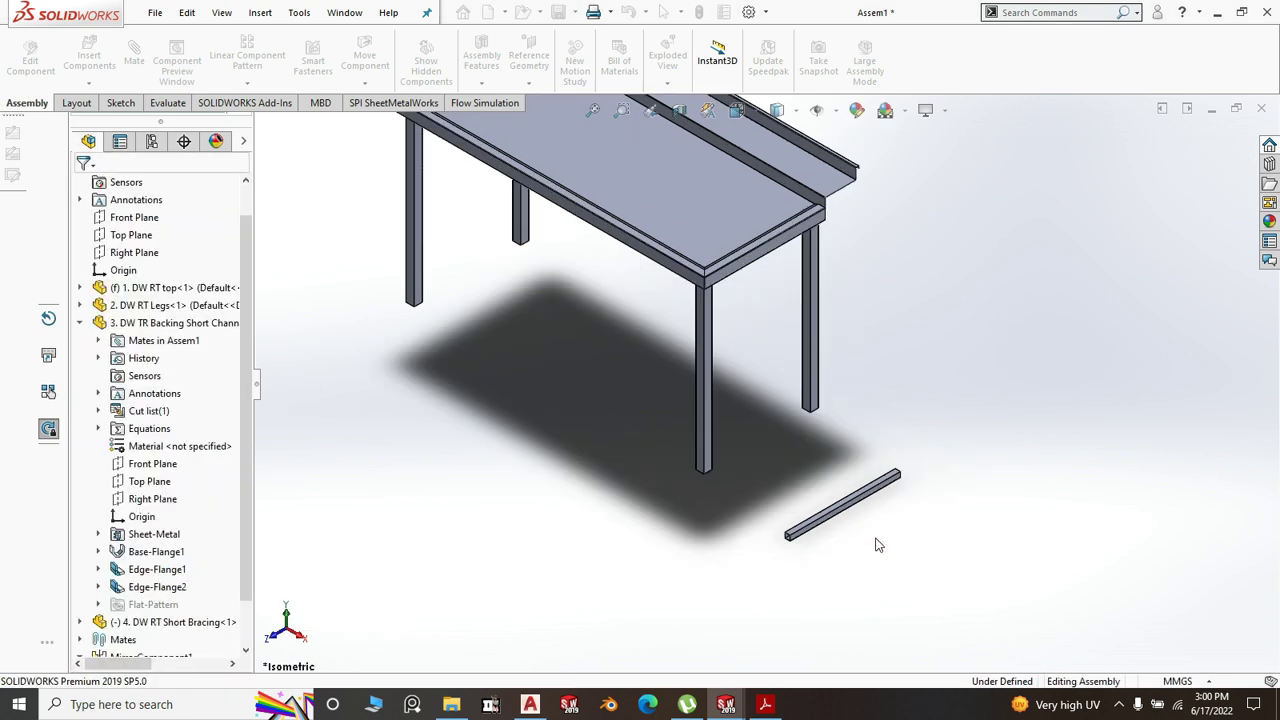
- Start a mate and move the short bracing in between the two near-end legs, close to their lower ends
click(140, 57)
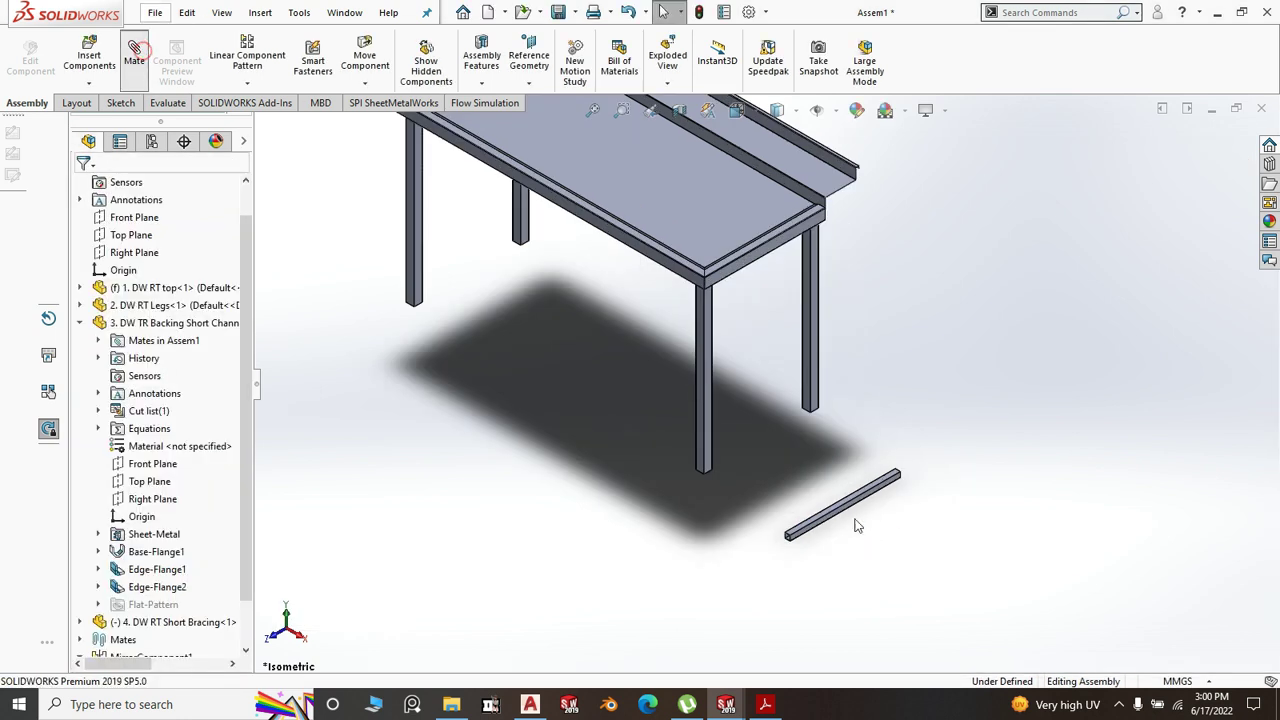
scroll(850, 535, down, 4)
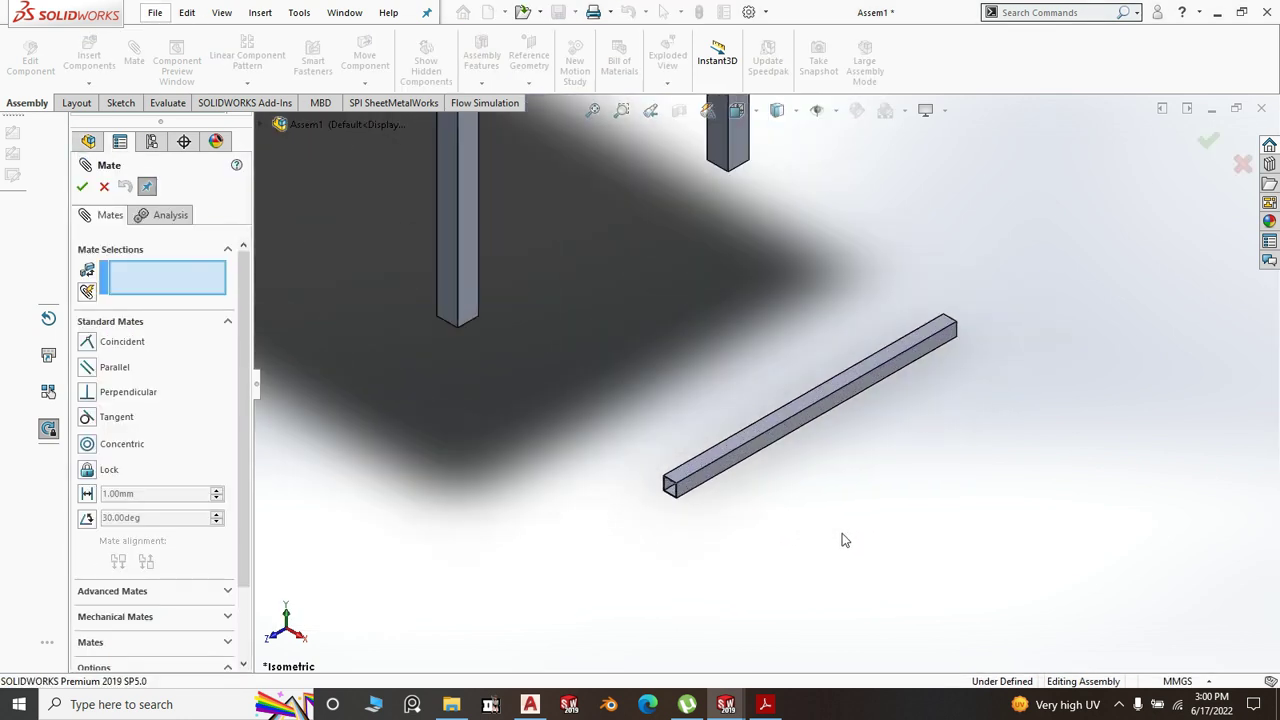
scroll(780, 520, down, 2)
scroll(781, 522, up, 3)
scroll(781, 522, up, 2)
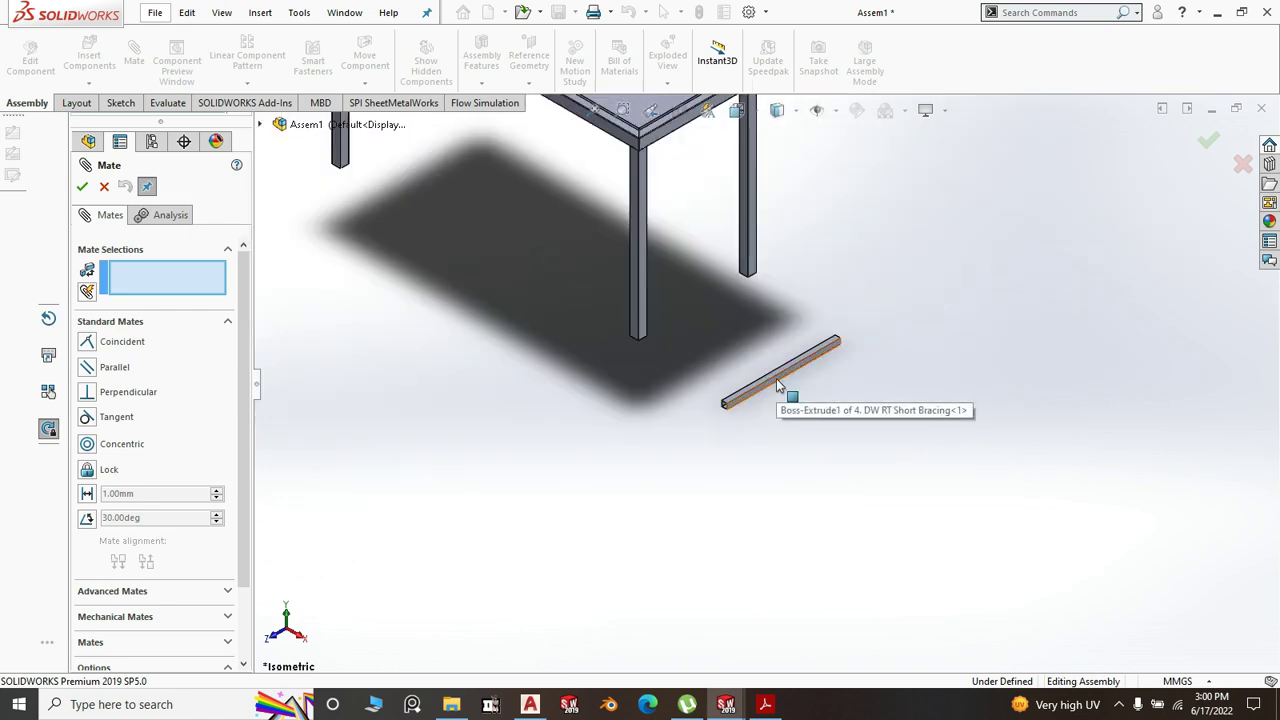
drag(776, 378, 703, 289)
scroll(703, 289, down, 6)
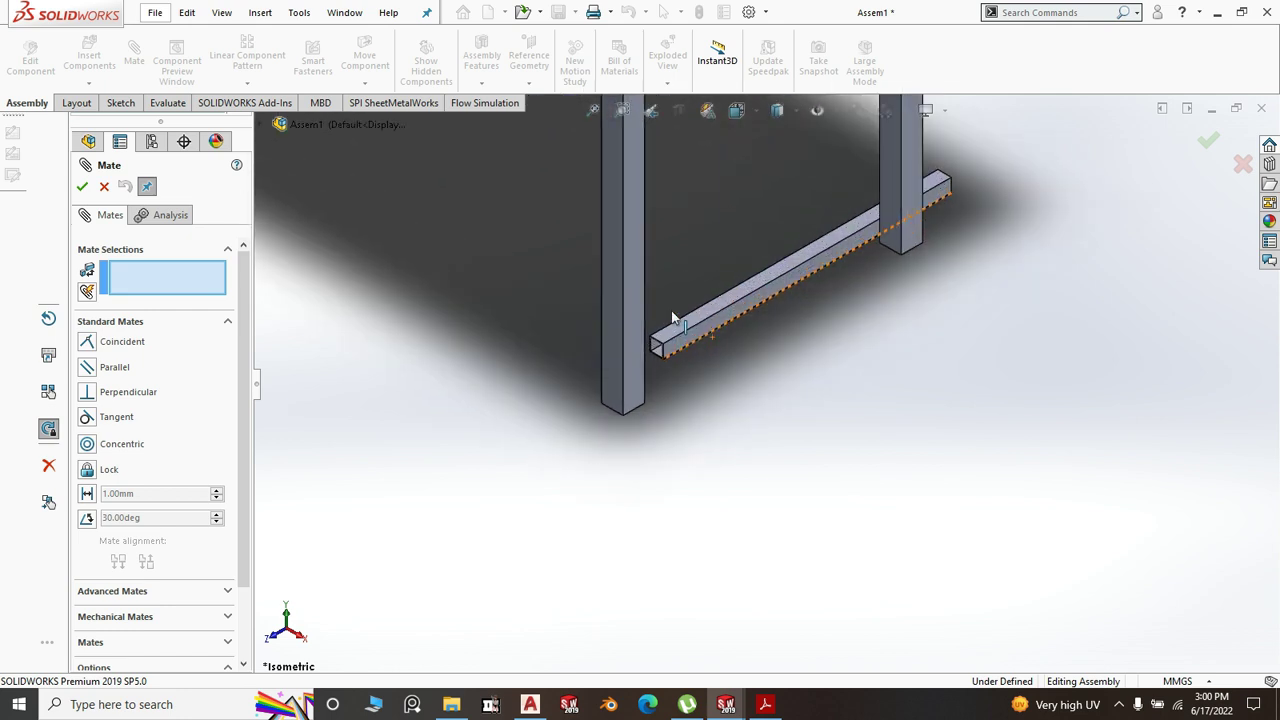
- Mate the short bracing's open end face coincident with the inner face of the adjacent leg
scroll(714, 441, down, 5)
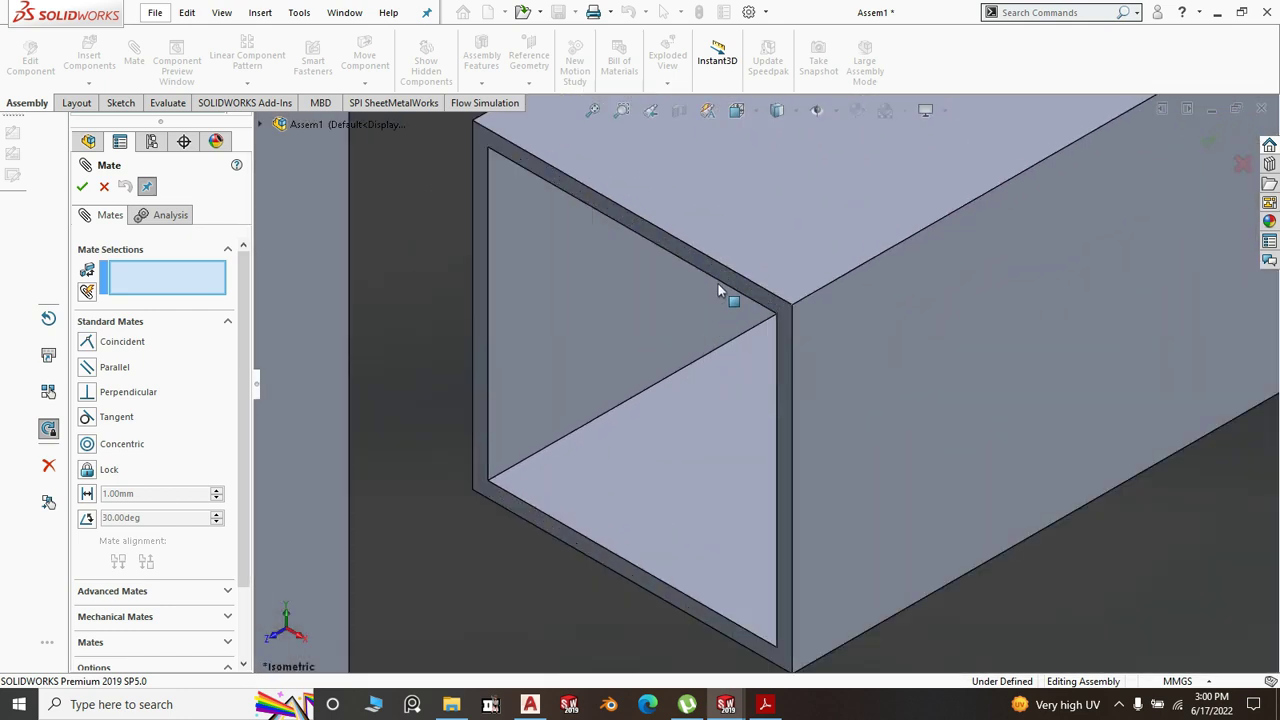
click(722, 275)
scroll(783, 384, up, 5)
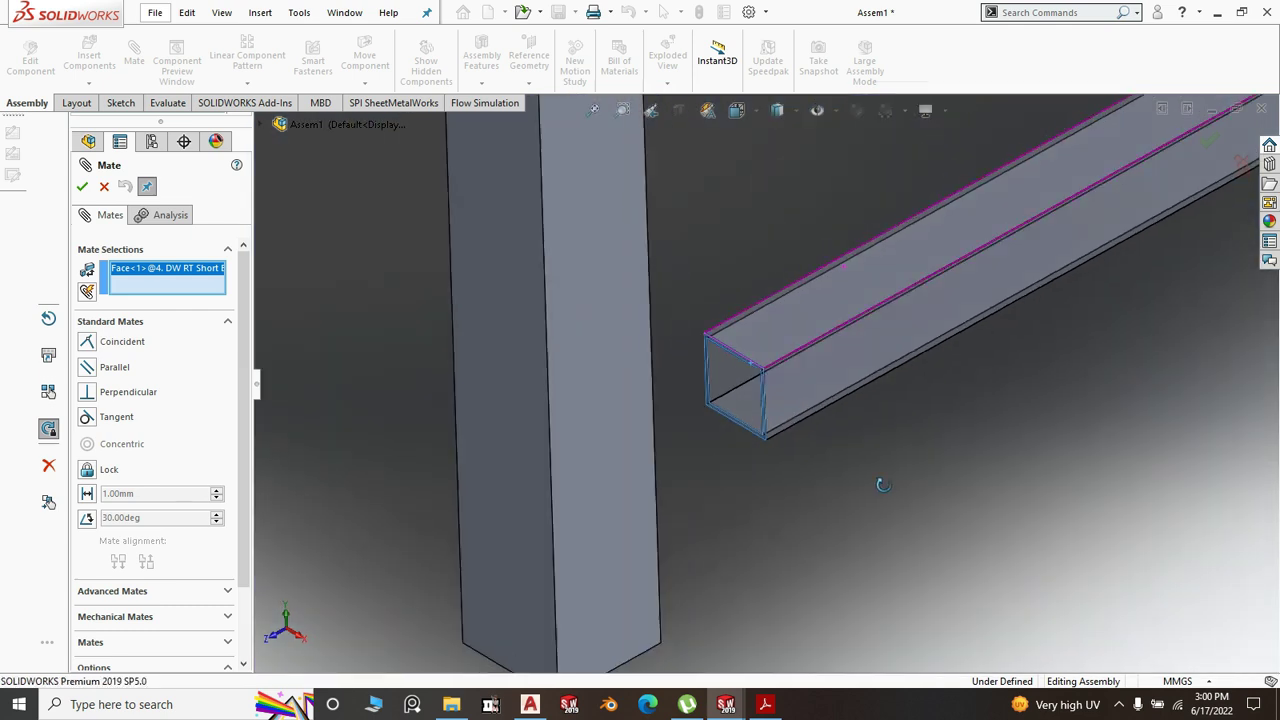
middle_drag(877, 480, 440, 549)
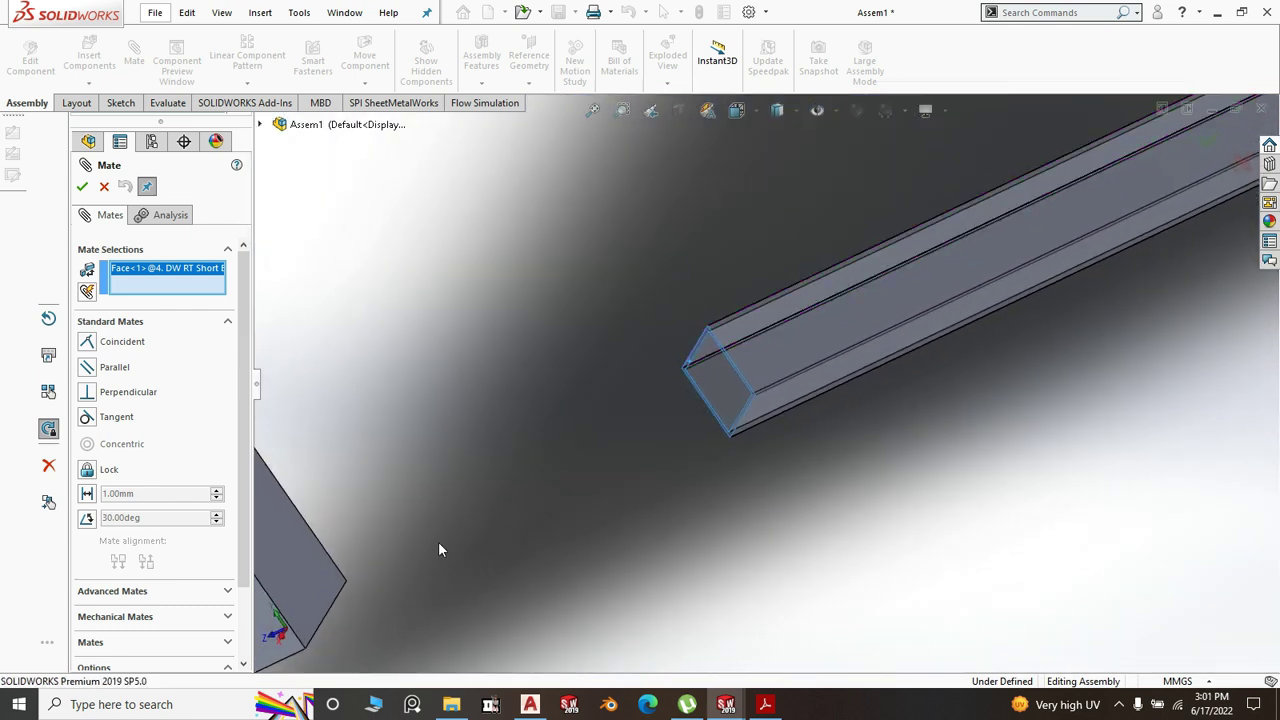
click(288, 555)
click(267, 573)
- Add a 150 mm distance mate between the short bracing's underside and the leg's bottom end face, with the mate alignment flipped
scroll(466, 577, up, 5)
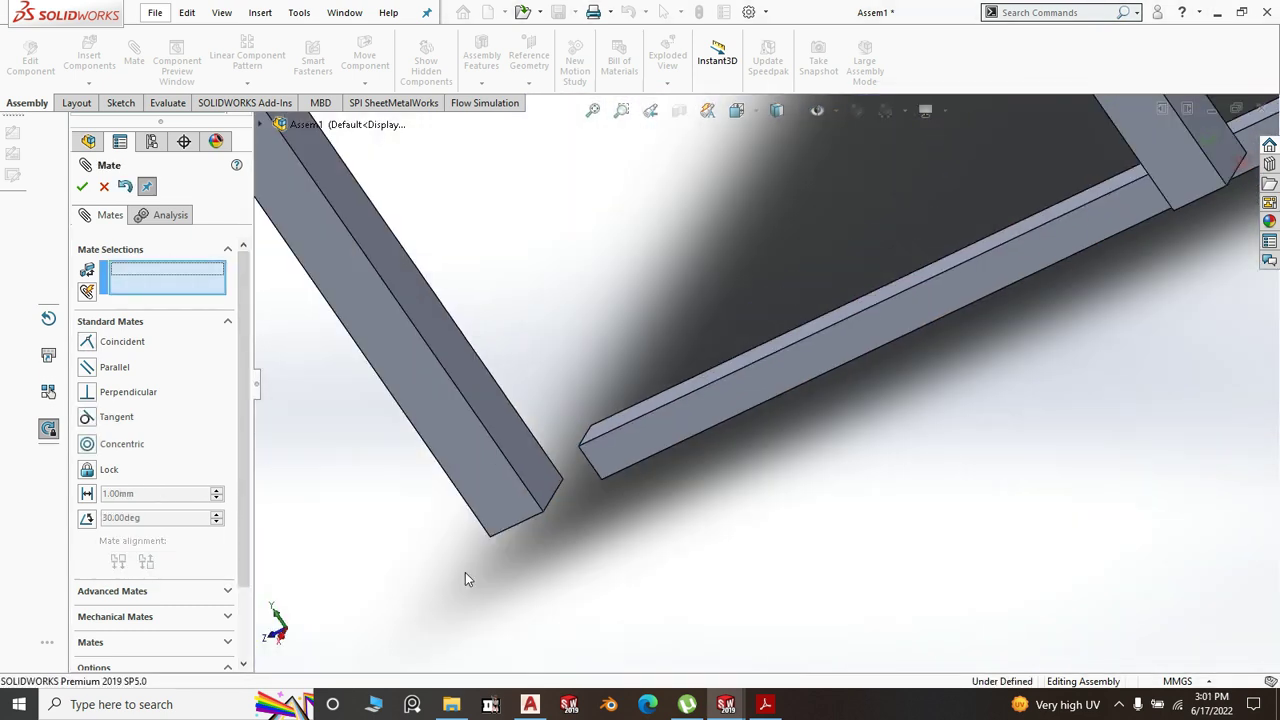
middle_drag(466, 577, 568, 558)
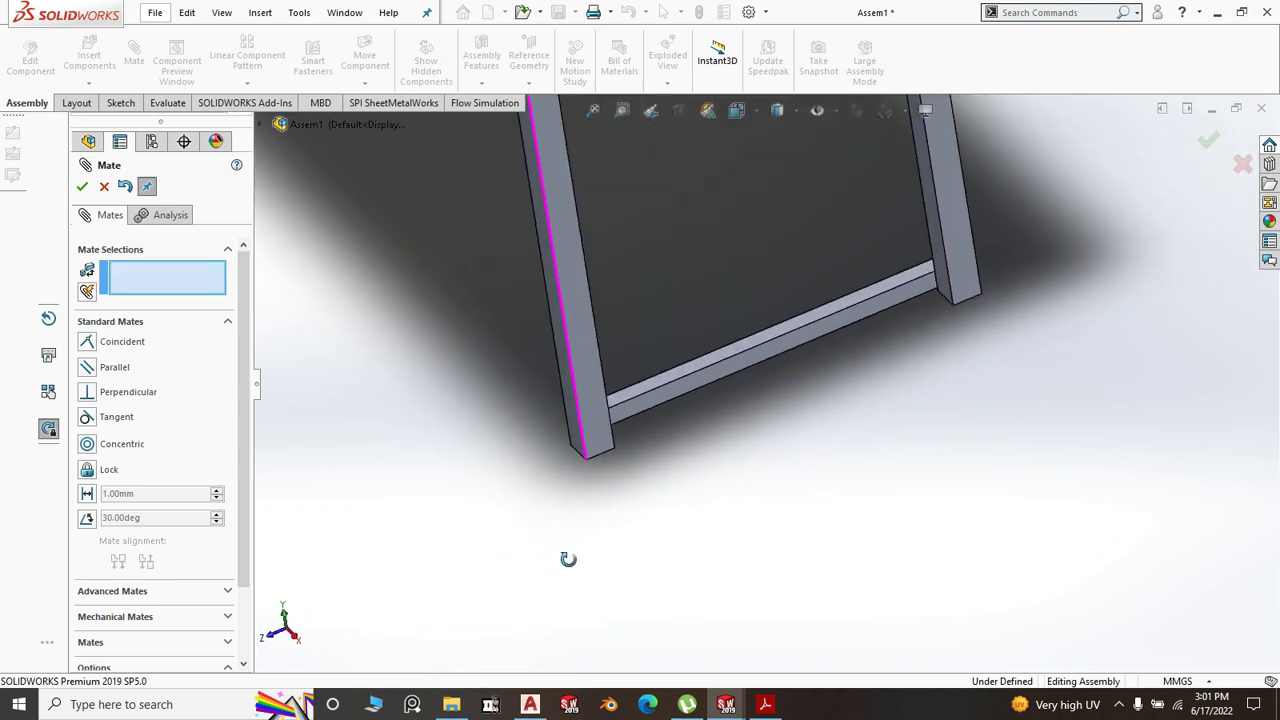
click(87, 494)
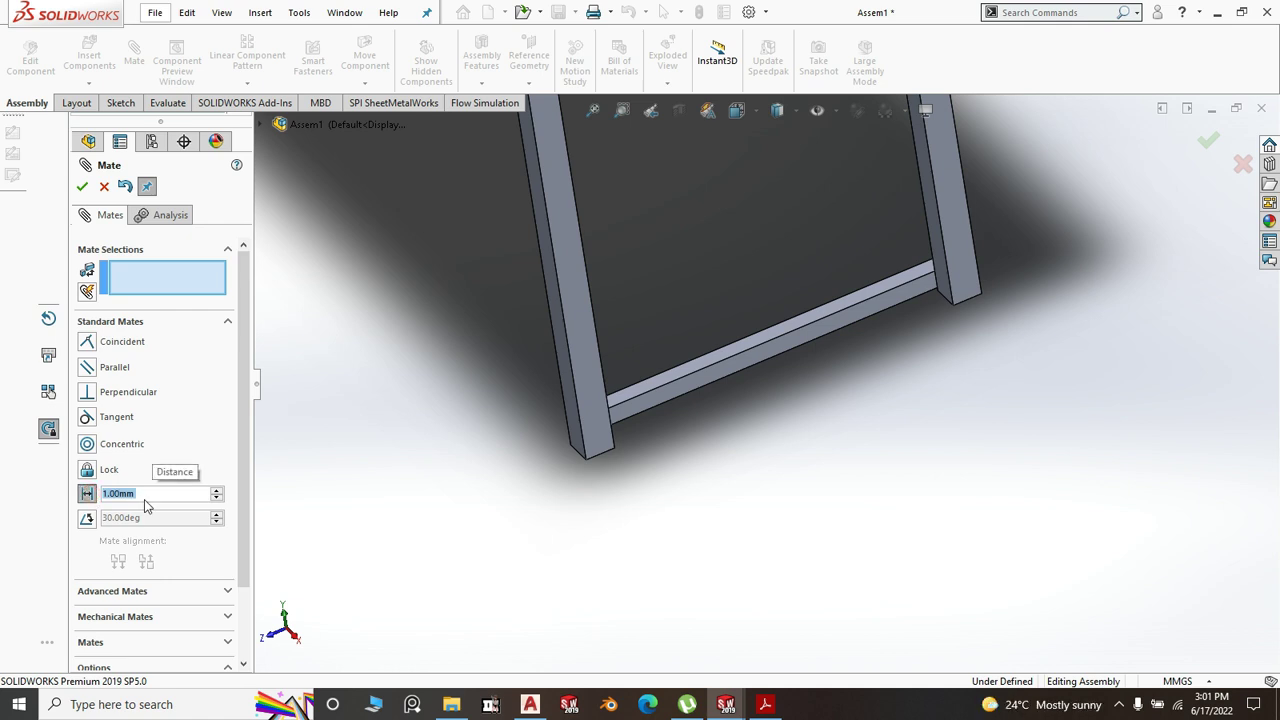
text(1)
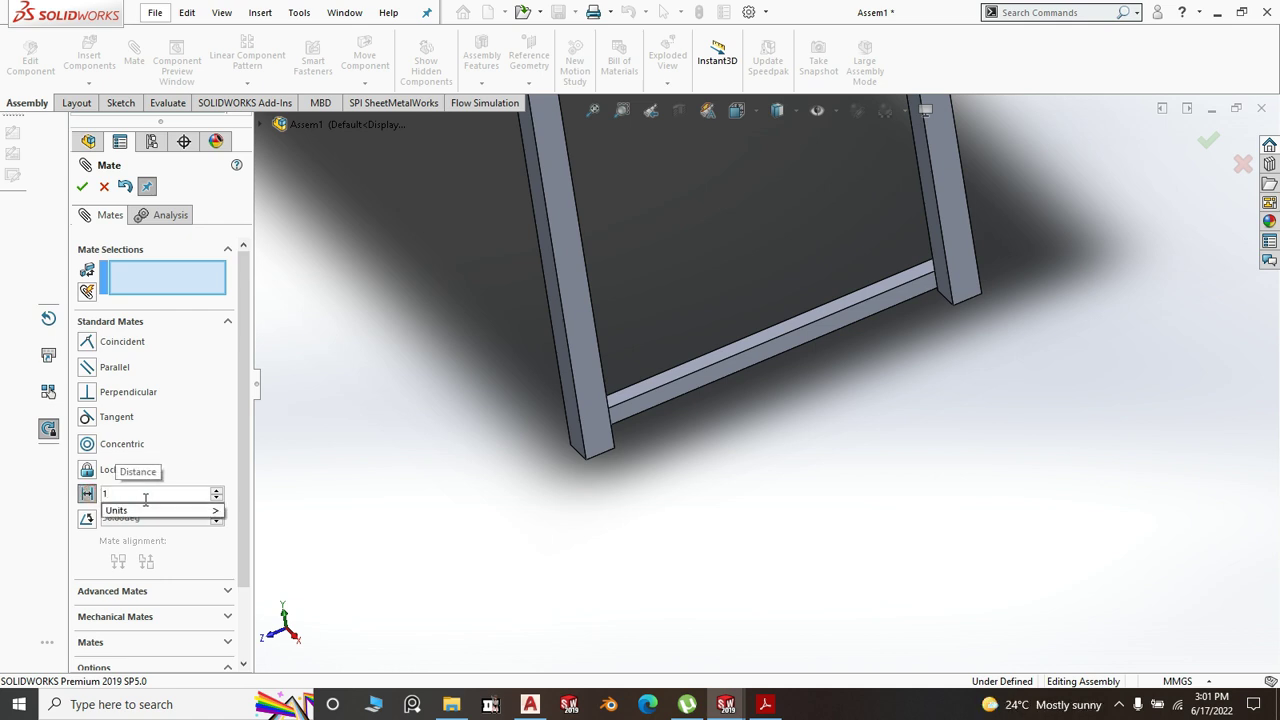
text(50)
click(406, 491)
middle_drag(664, 367, 674, 337)
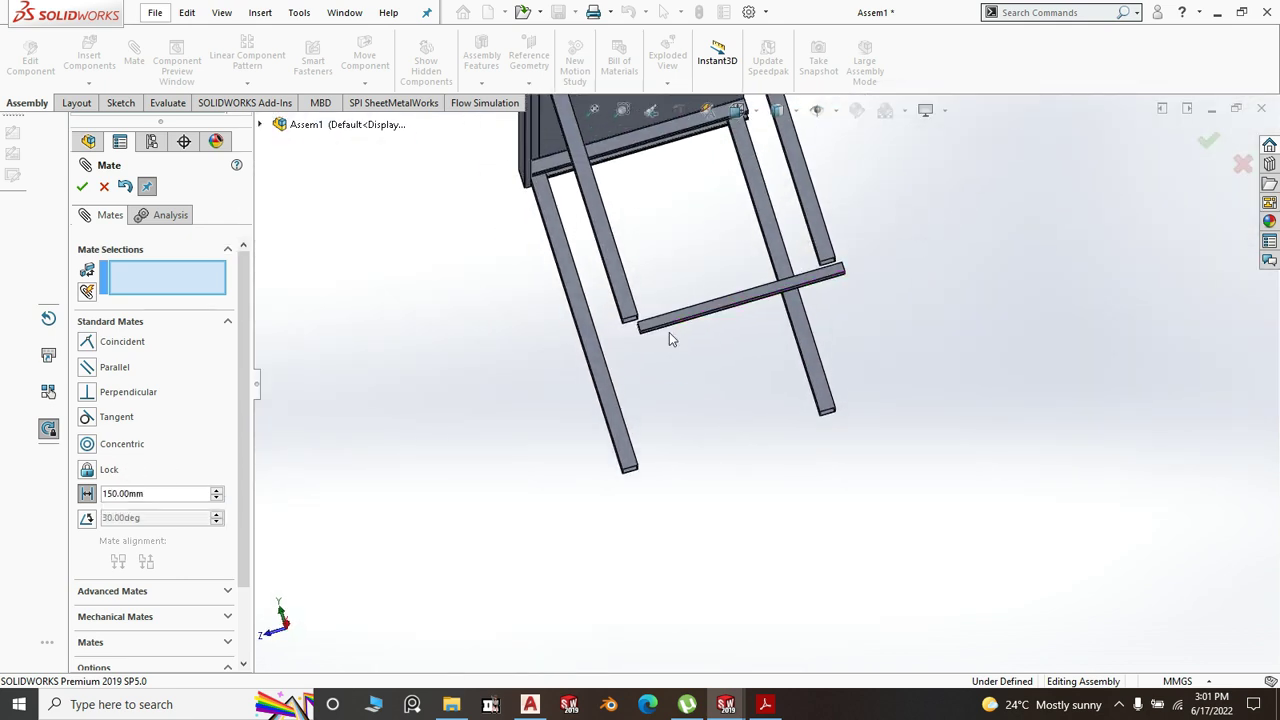
scroll(672, 337, down, 5)
click(662, 405)
scroll(662, 405, down, 5)
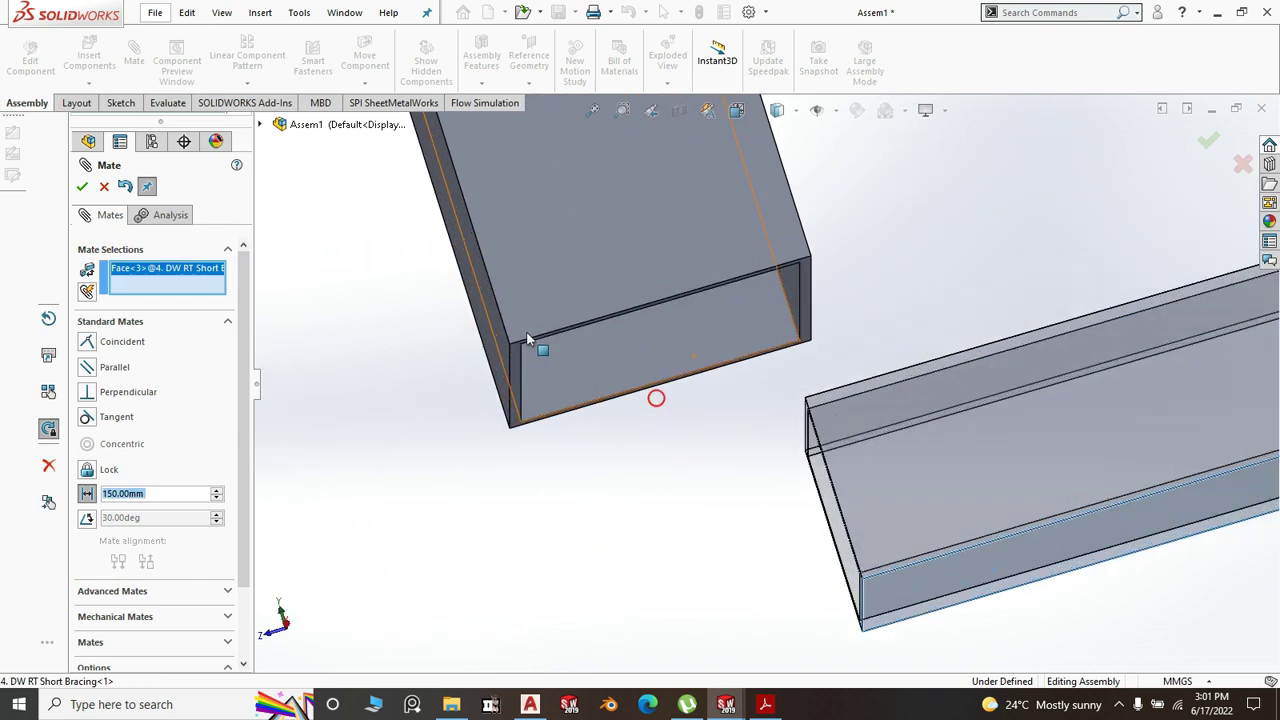
click(516, 362)
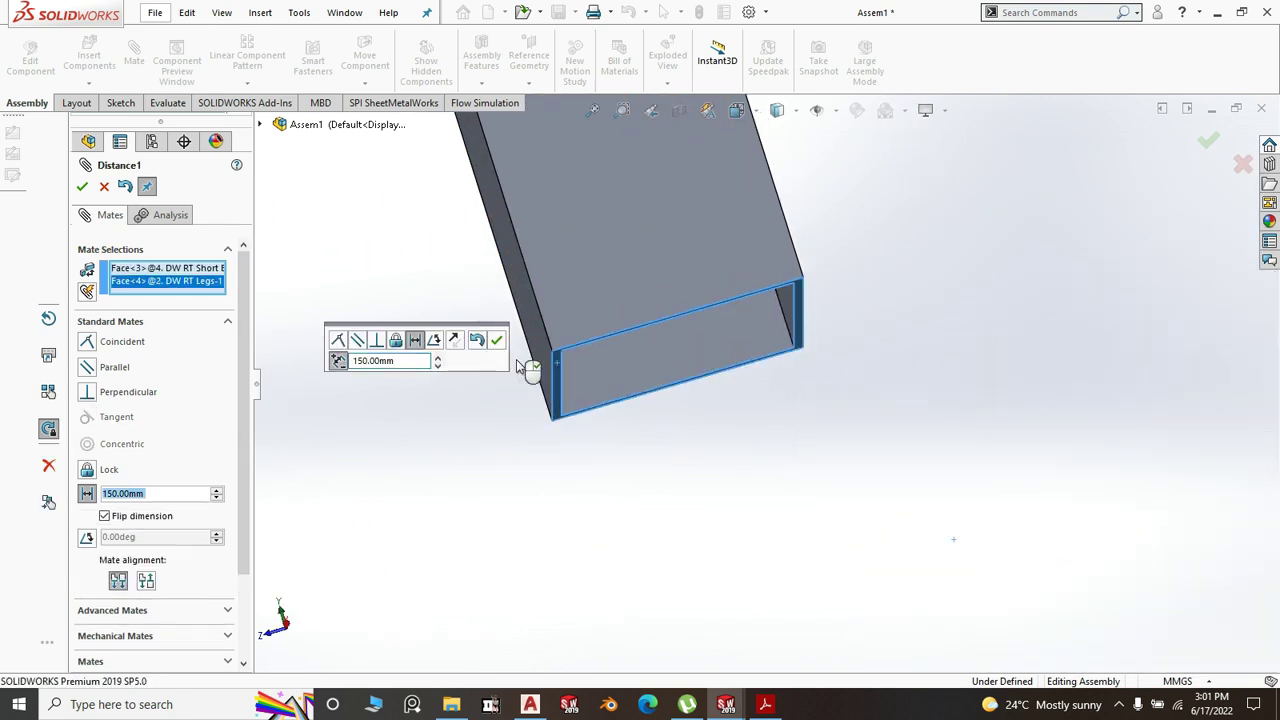
click(456, 341)
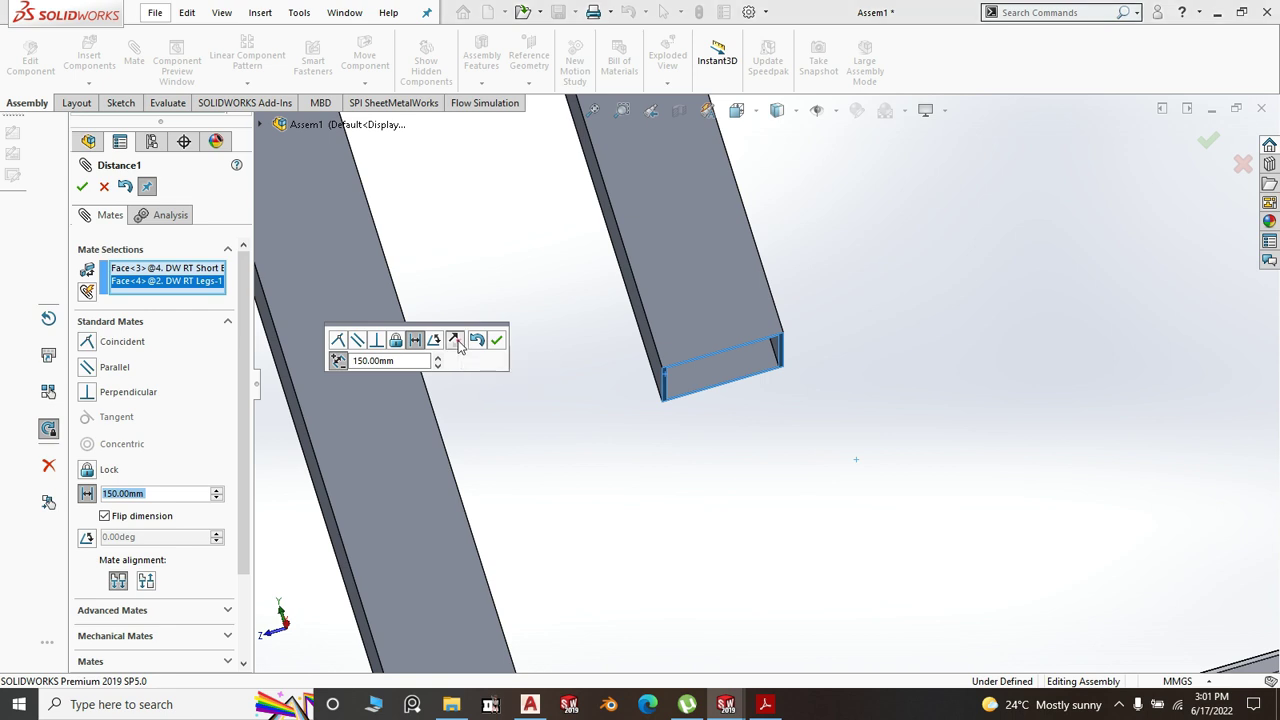
scroll(537, 384, up, 5)
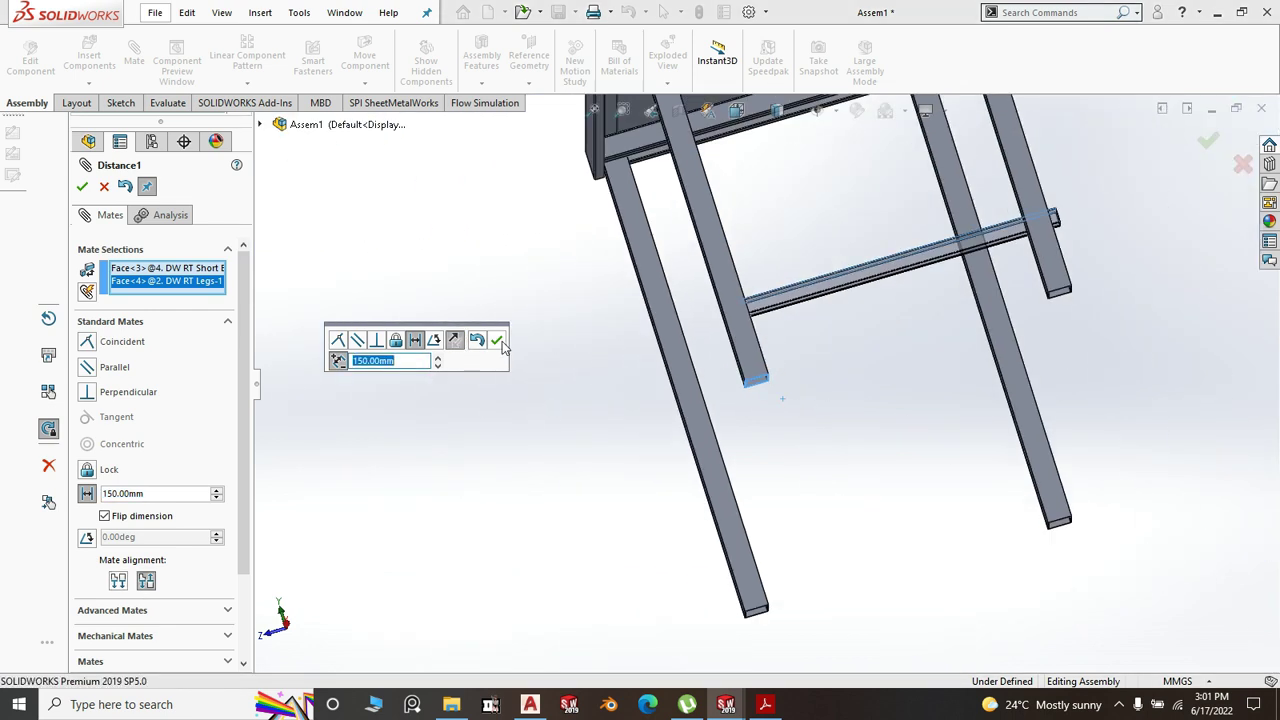
click(500, 343)
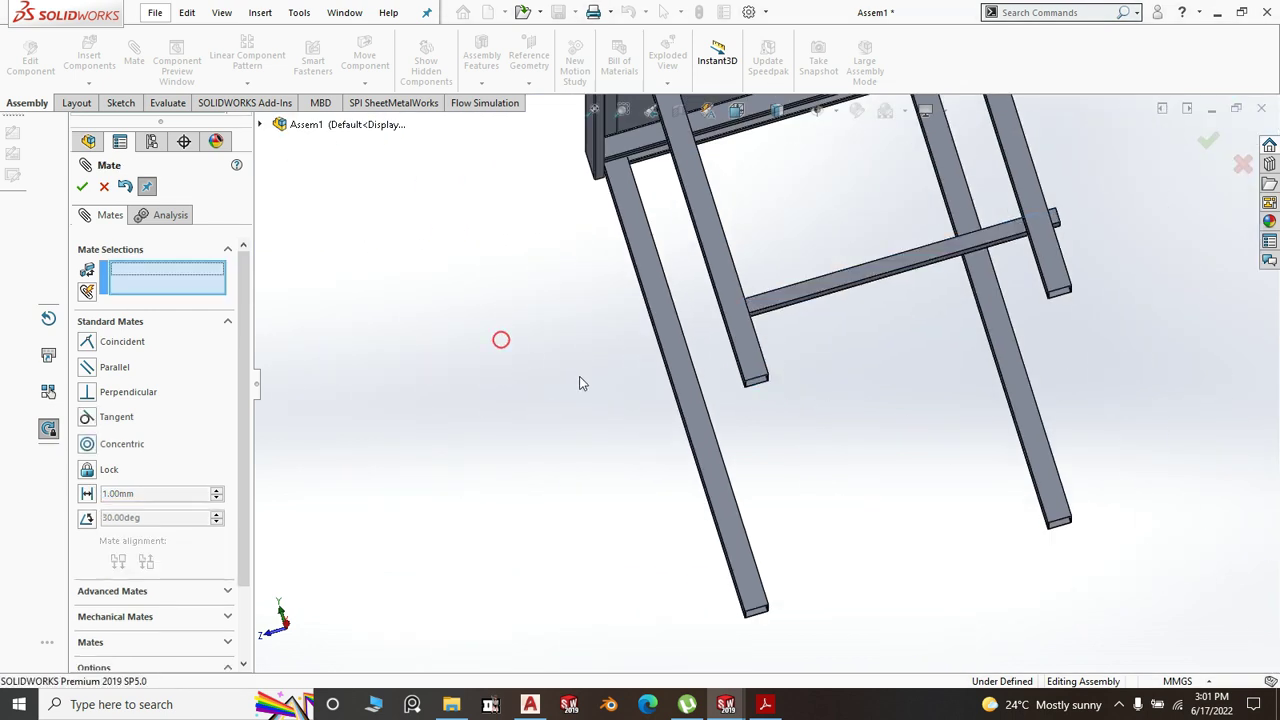
- Start an advanced Width mate for the short bracing
middle_drag(580, 380, 2, 322)
scroll(600, 454, up, 5)
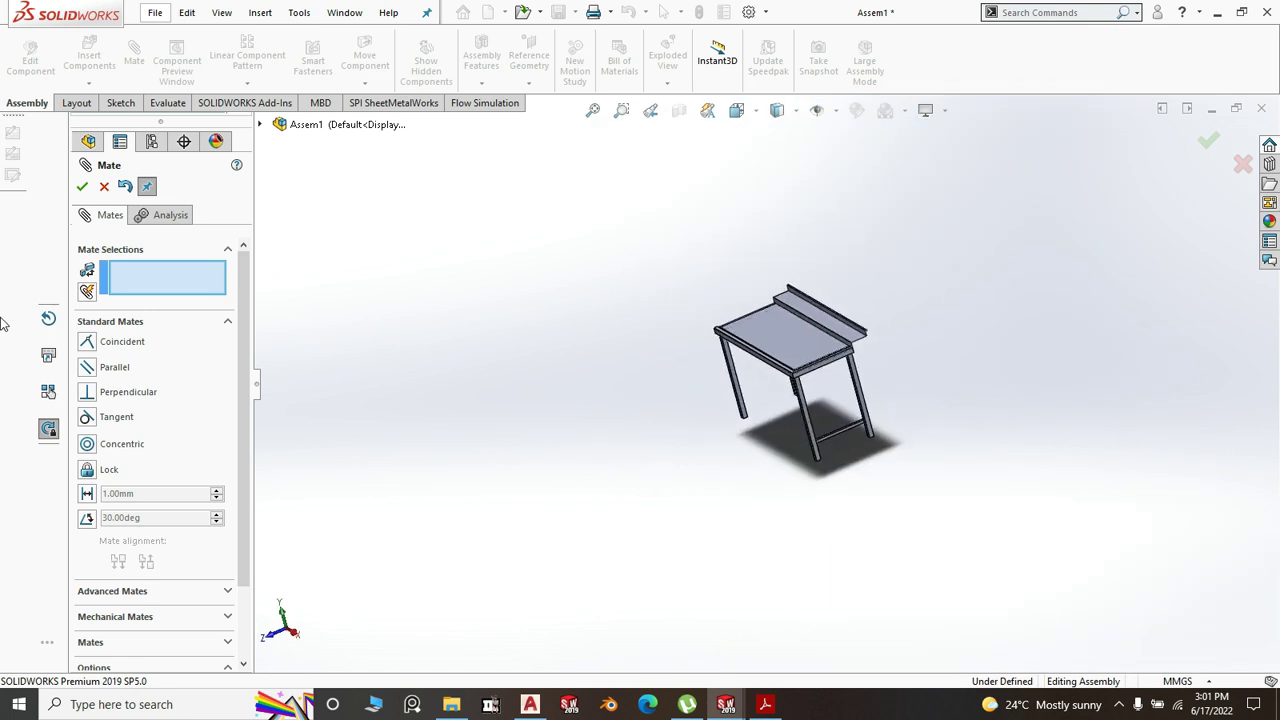
click(113, 591)
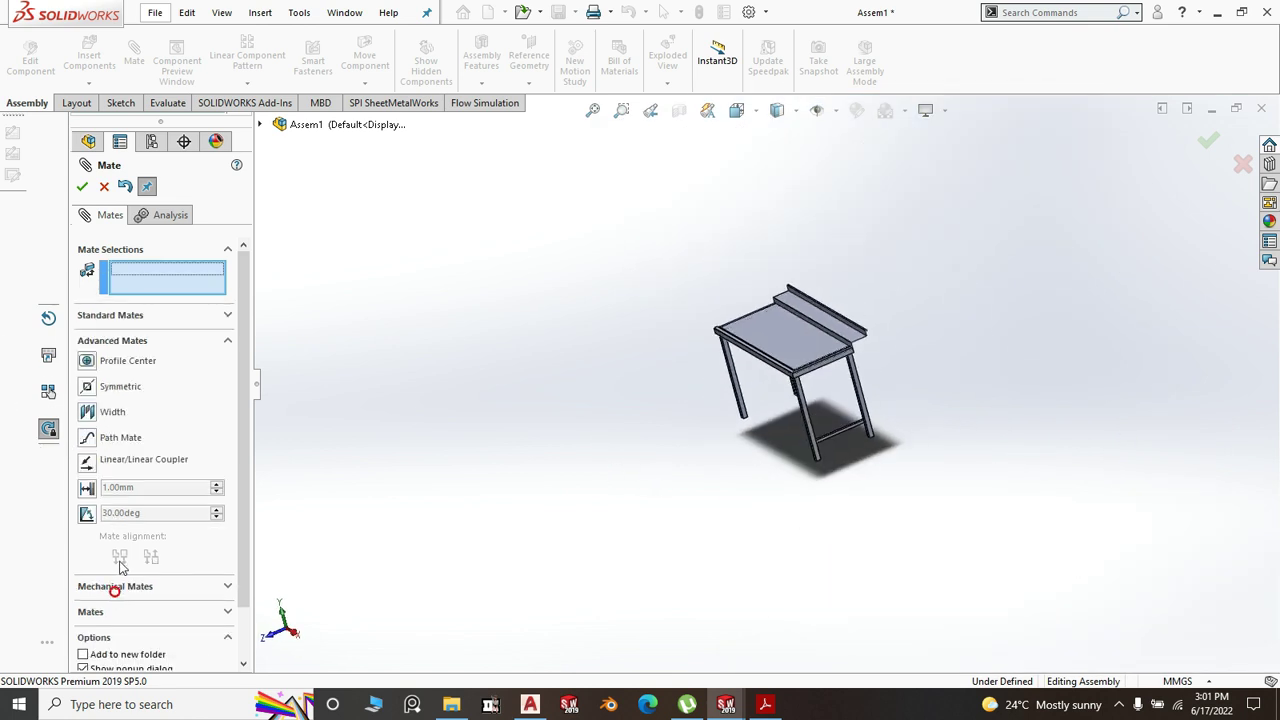
click(88, 412)
scroll(780, 509, down, 8)
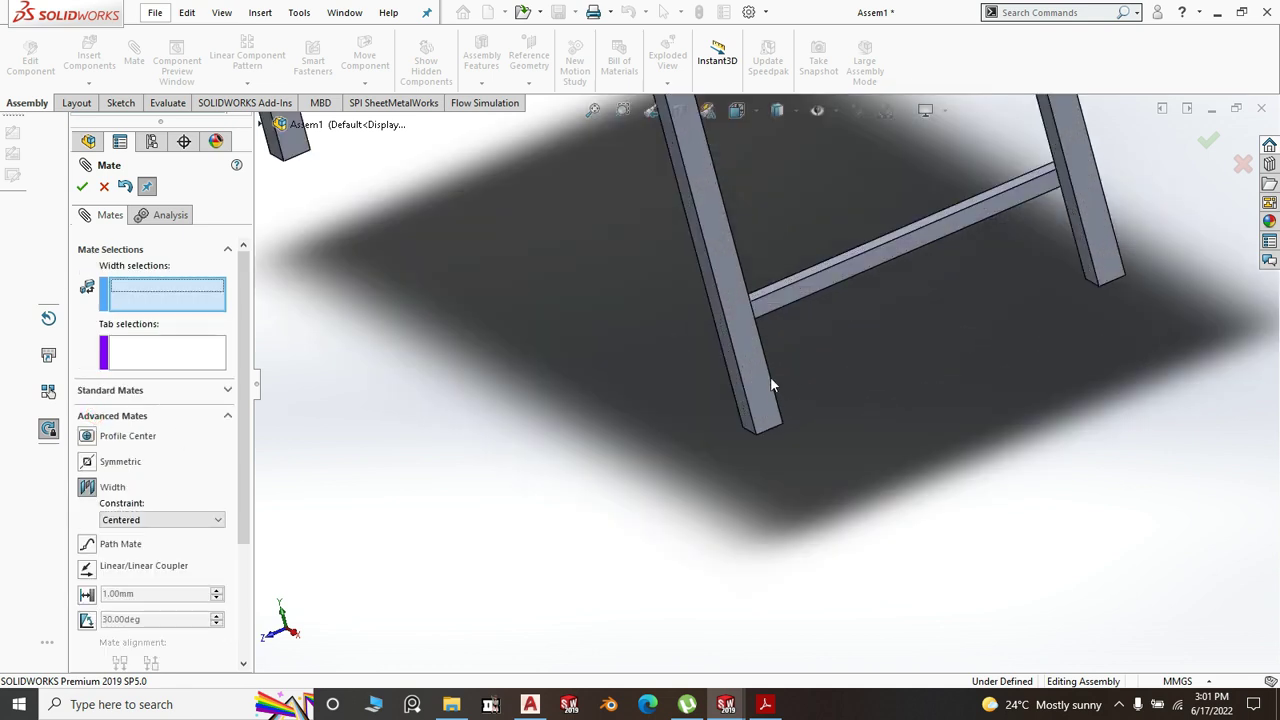
click(759, 372)
click(203, 360)
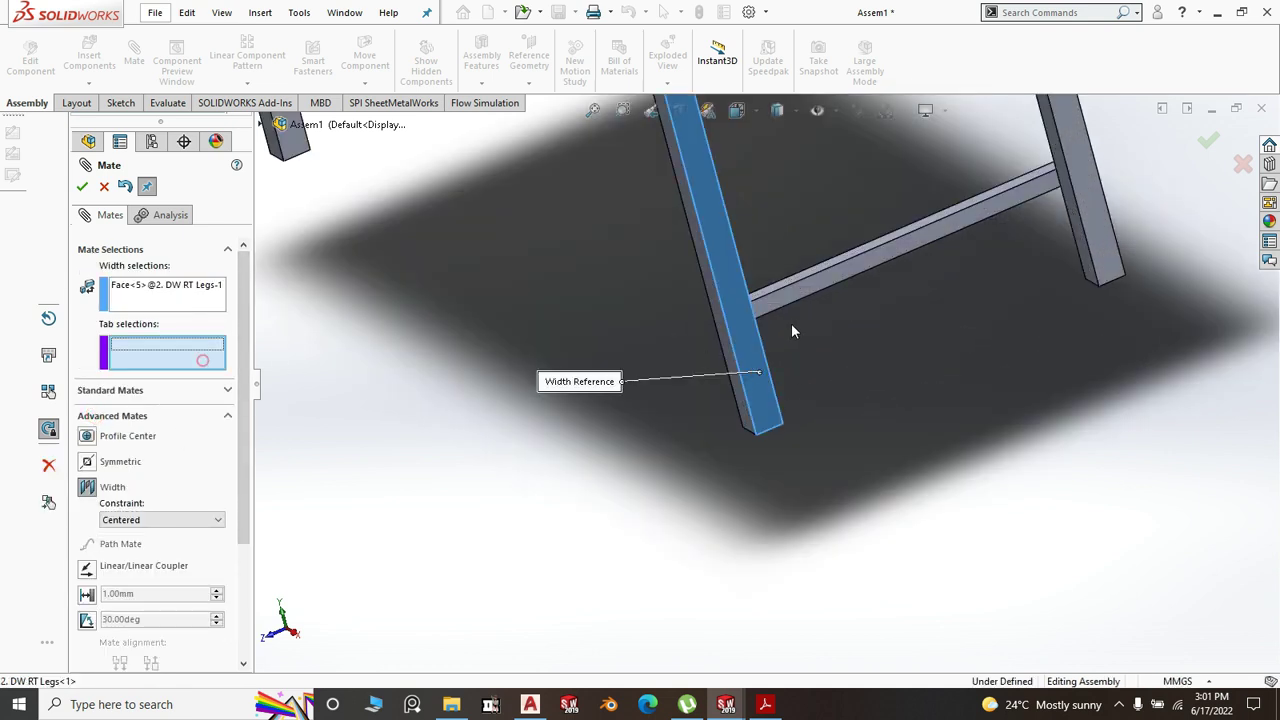
click(797, 297)
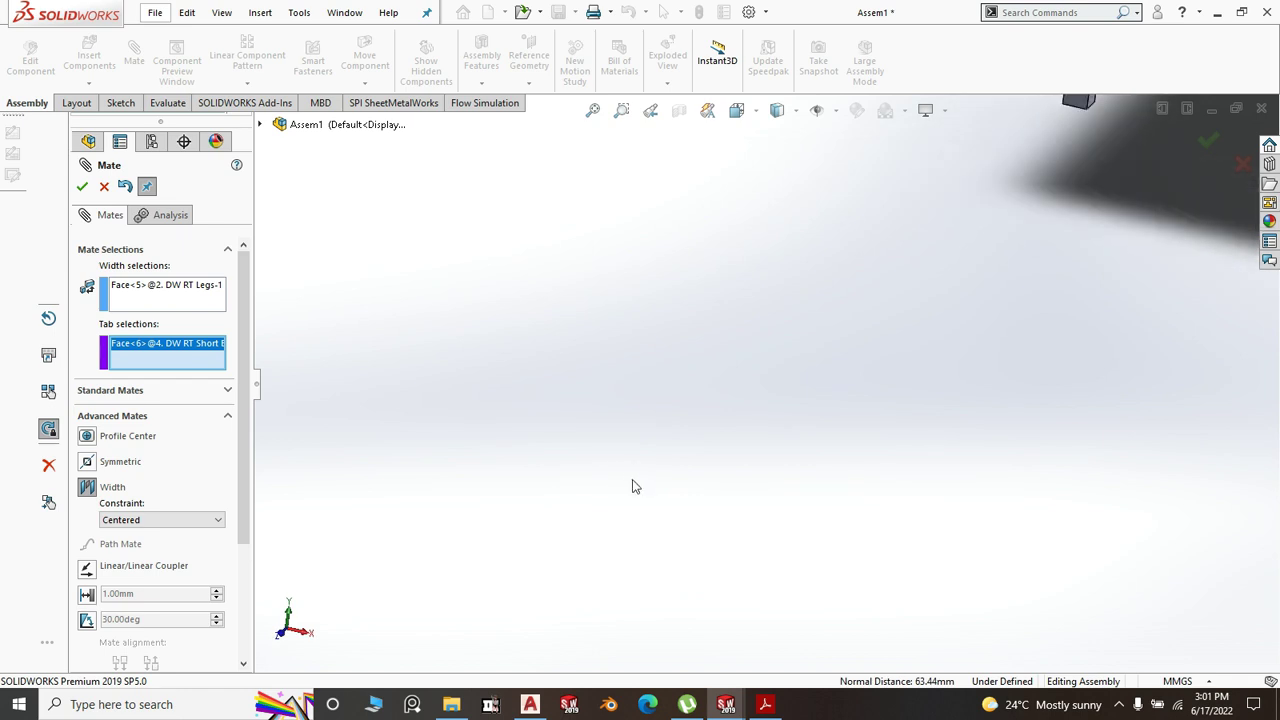
scroll(597, 491, up, 10)
mouse_move(597, 491)
middle_down()
mouse_move(757, 480)
mouse_move(604, 493)
middle_up()
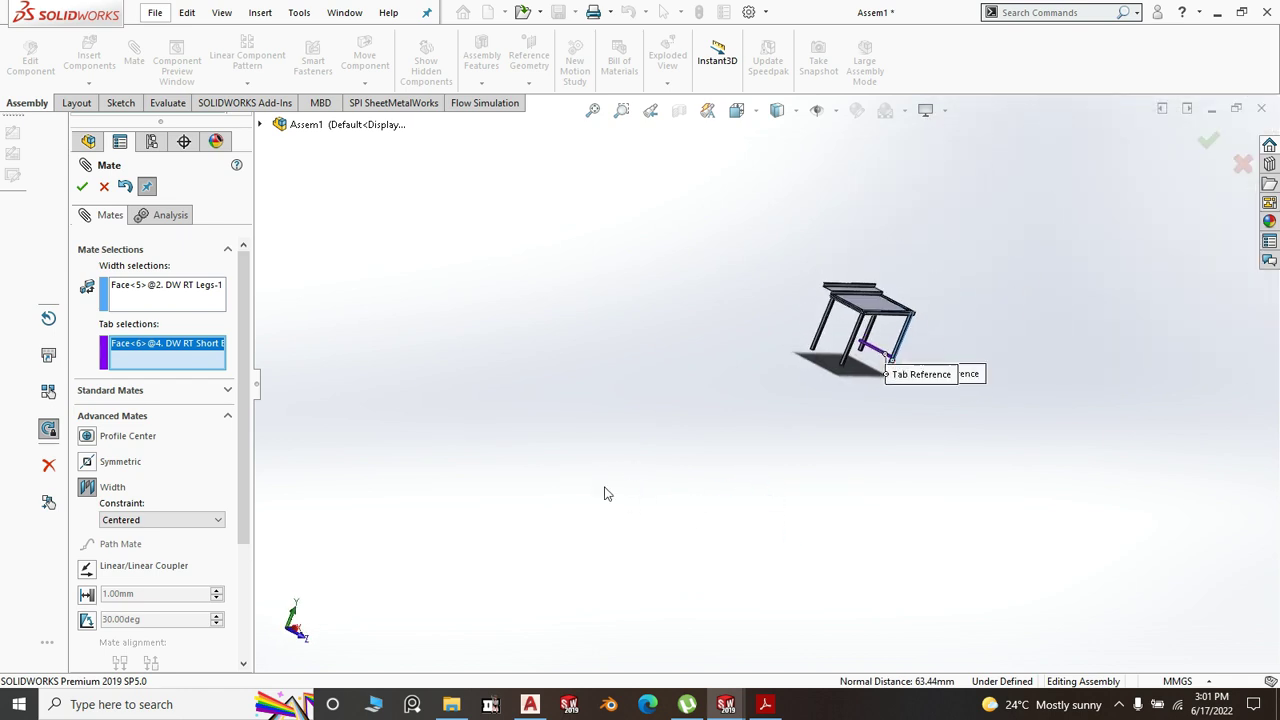
scroll(863, 412, down, 10)
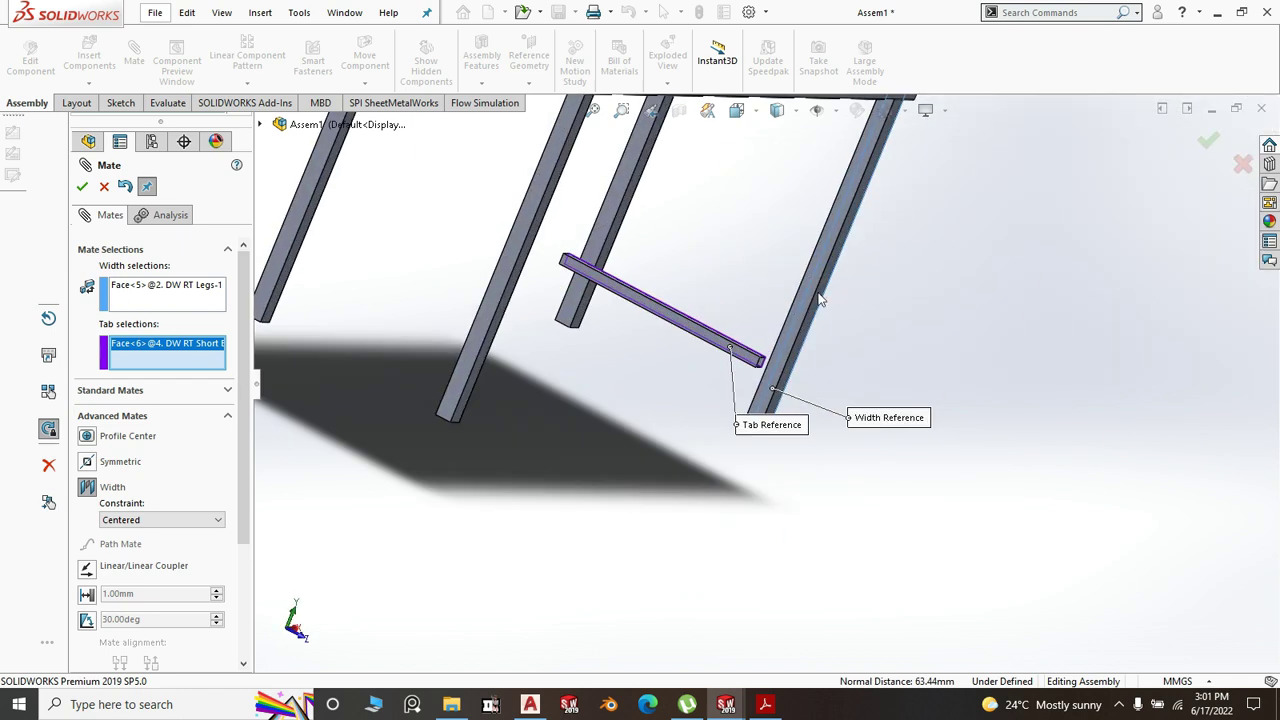
click(797, 328)
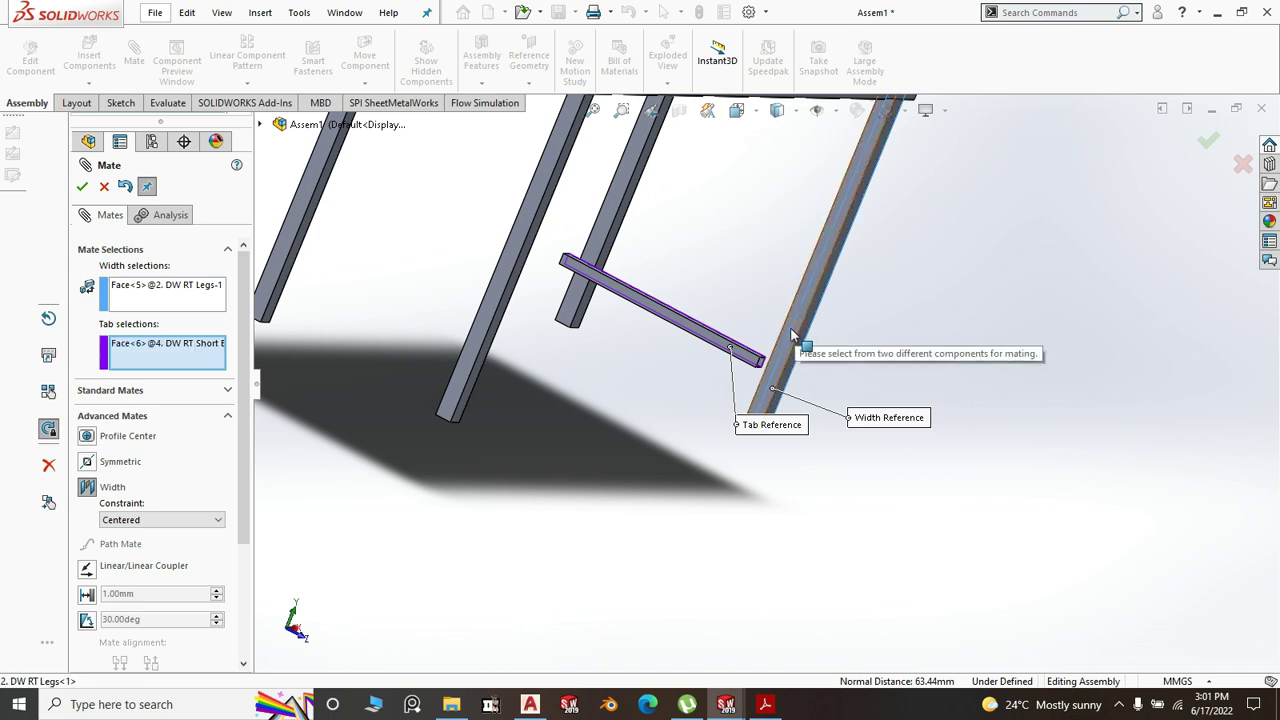
click(608, 232)
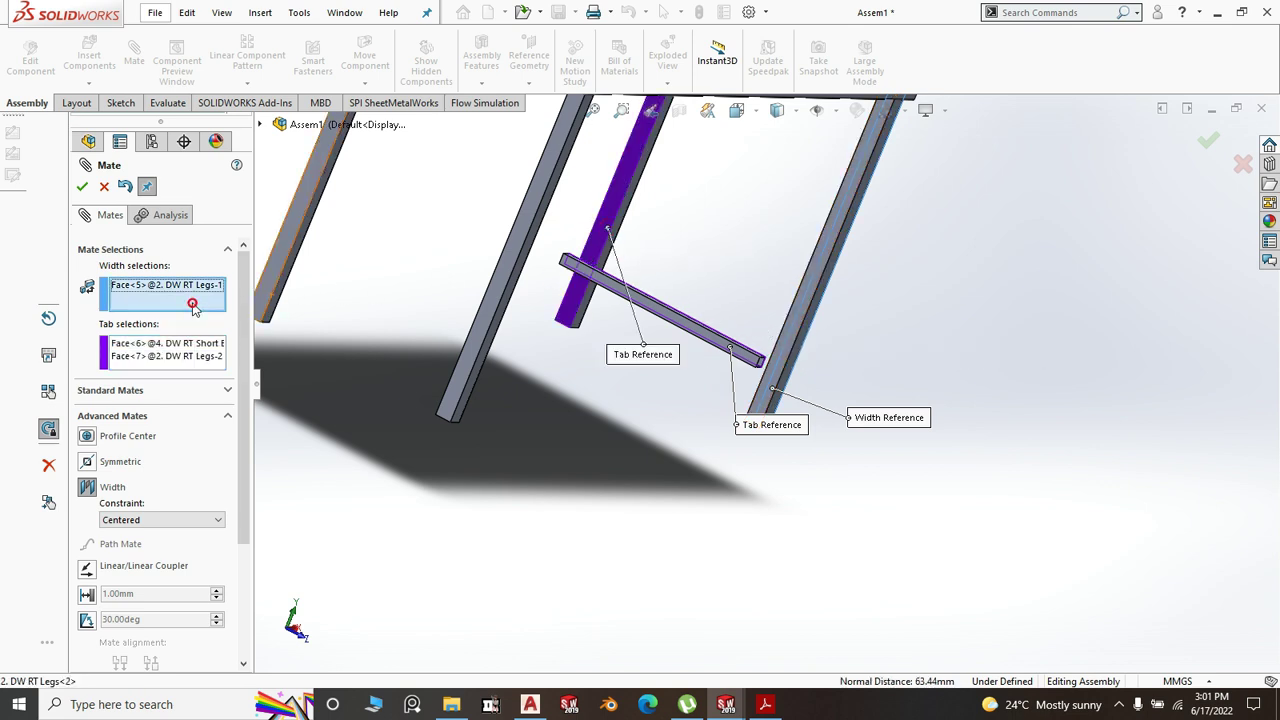
scroll(697, 367, down, 3)
click(689, 360)
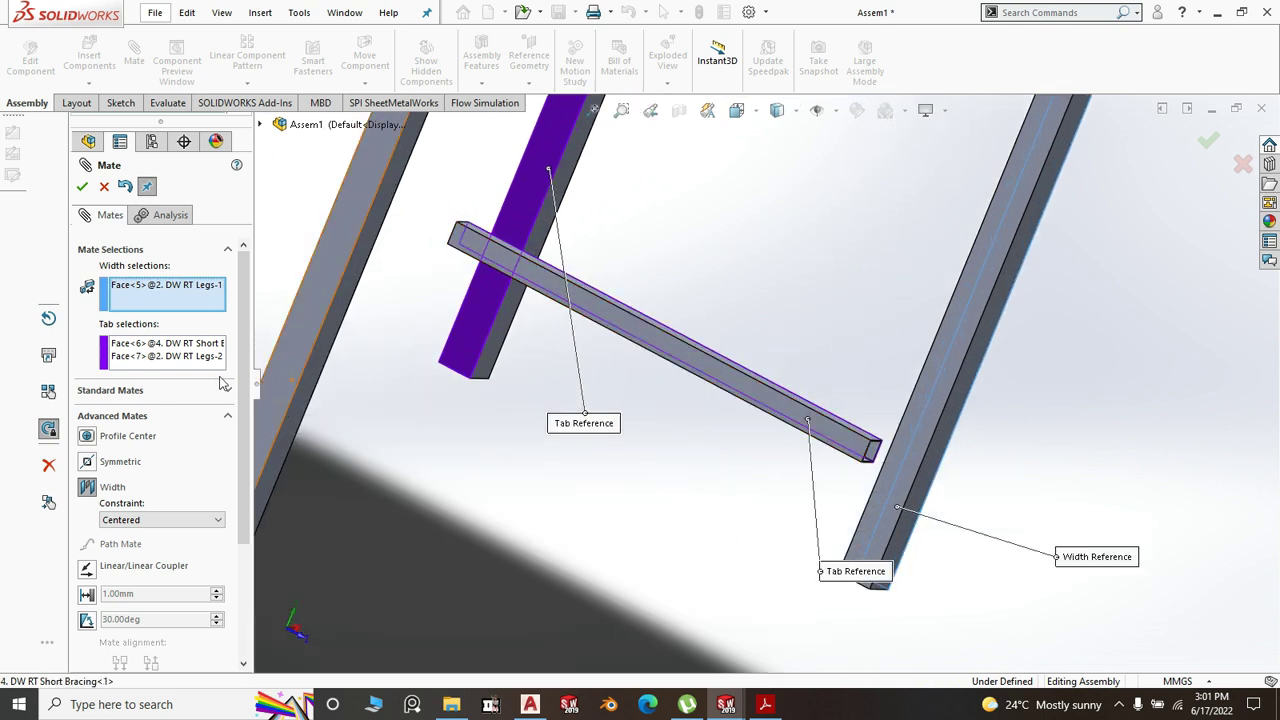
click(661, 346)
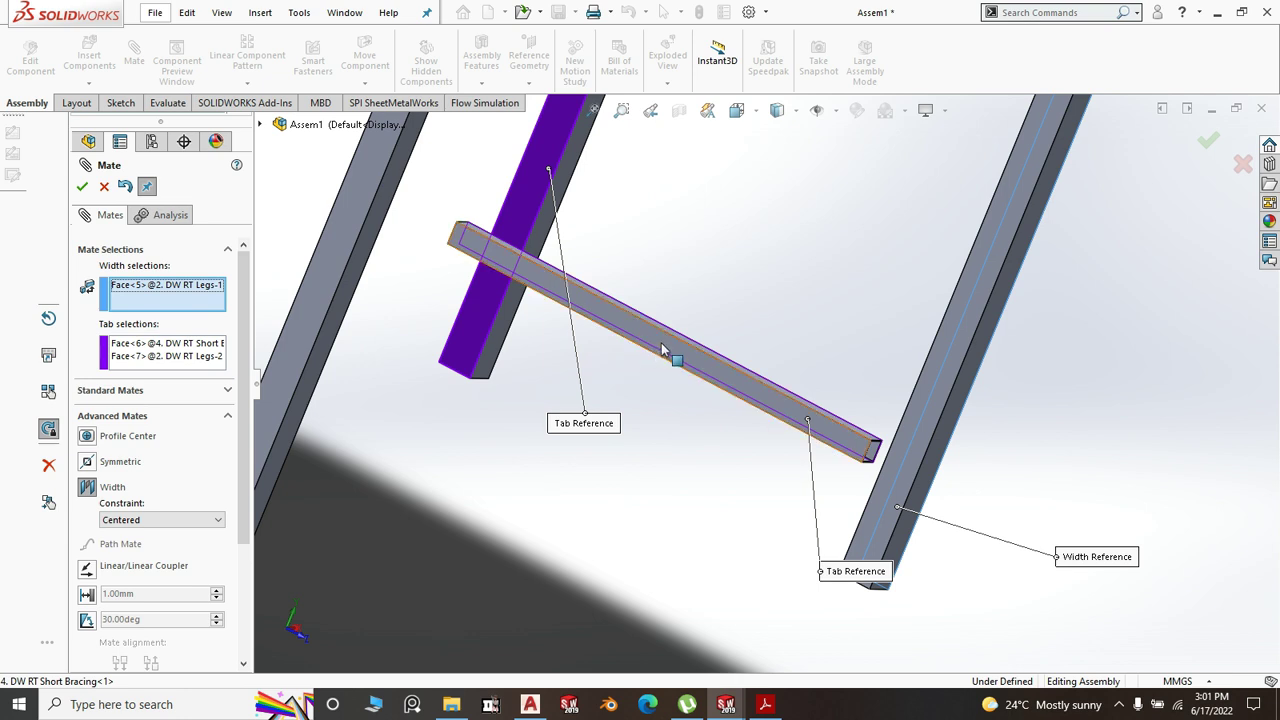
click(203, 291)
right_click(203, 291)
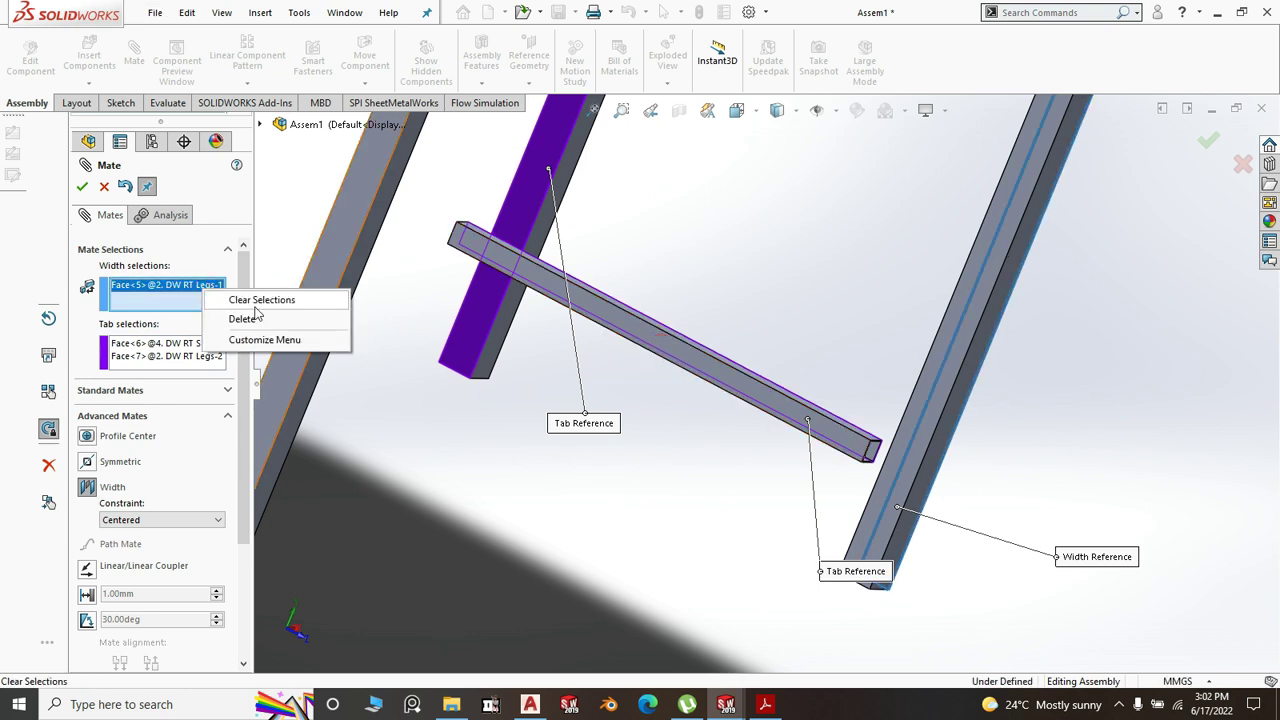
click(256, 299)
right_click(203, 358)
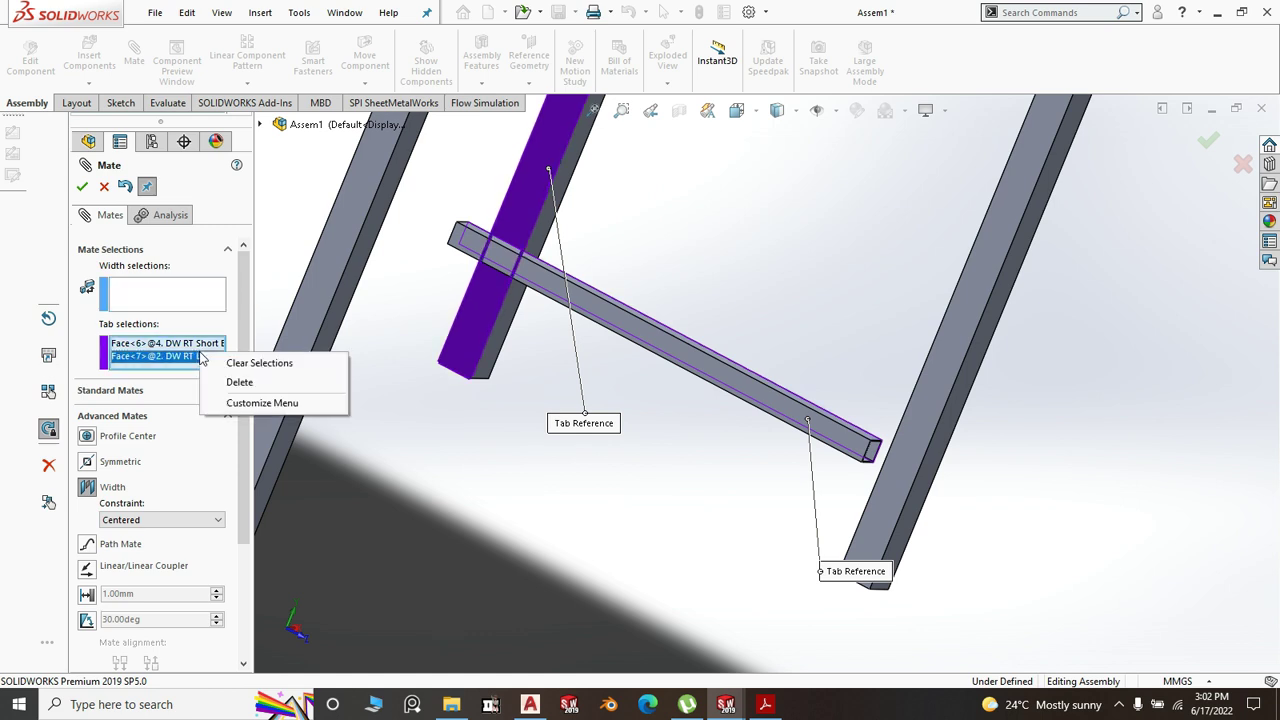
click(256, 365)
- Restart the Width mate selections with the short bracing's long side face as width reference and the adjacent leg's two opposite side faces as tab references
click(187, 291)
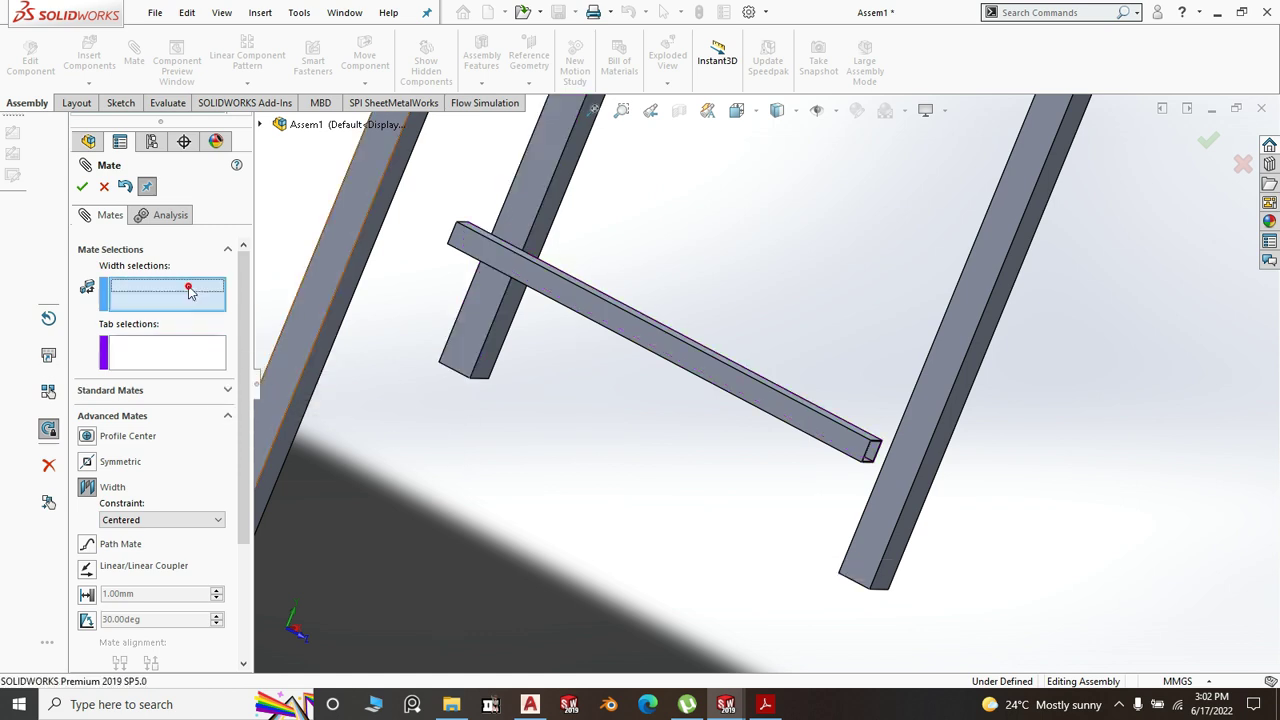
click(510, 258)
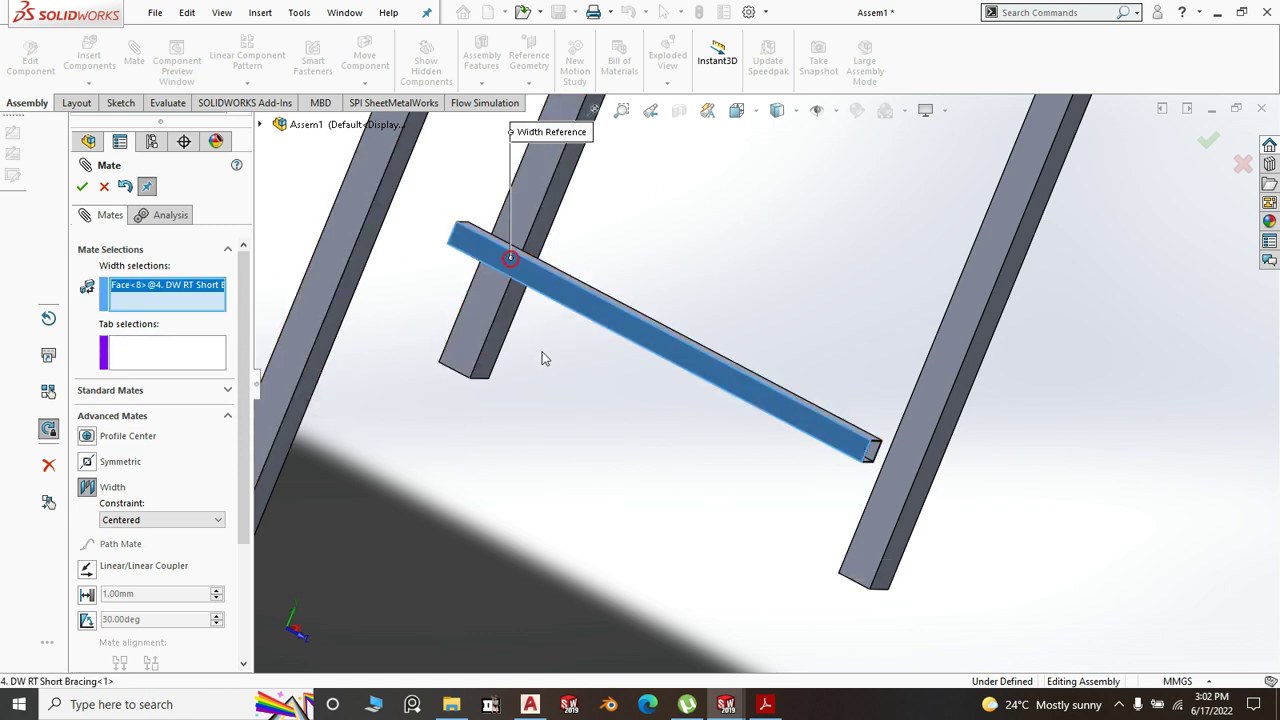
click(205, 350)
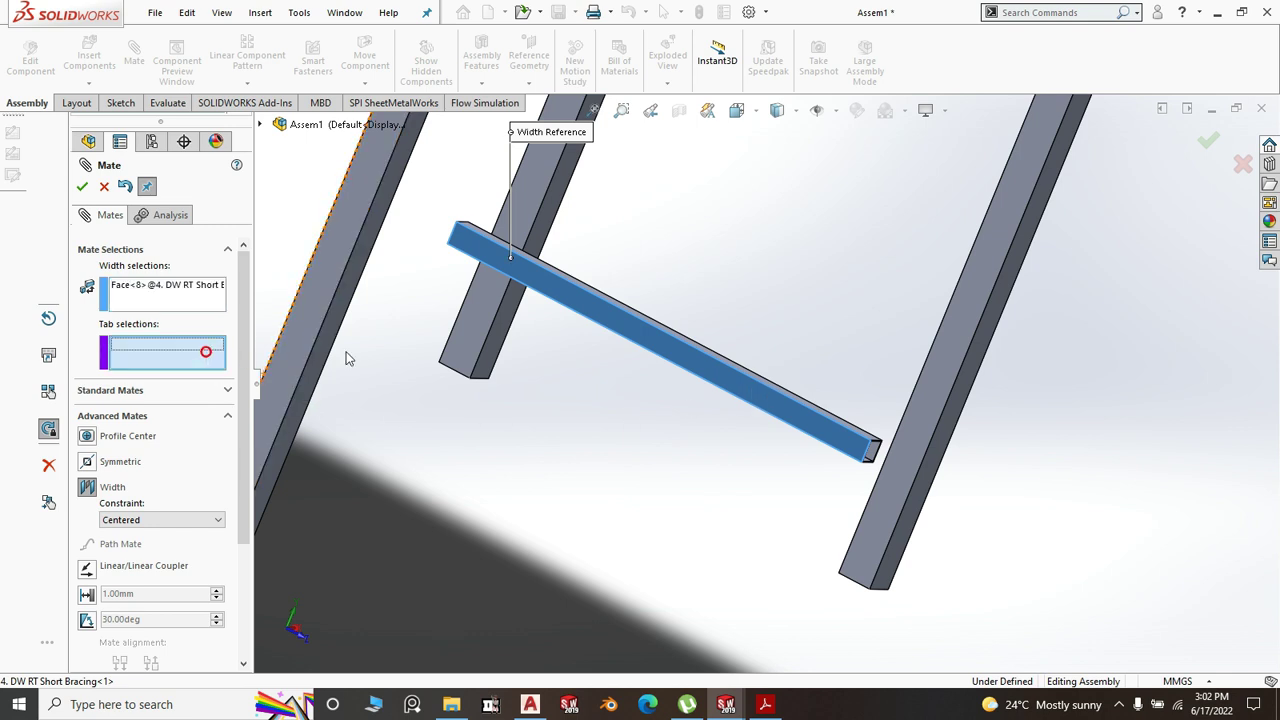
click(478, 328)
middle_drag(943, 486, 1033, 430)
click(962, 442)
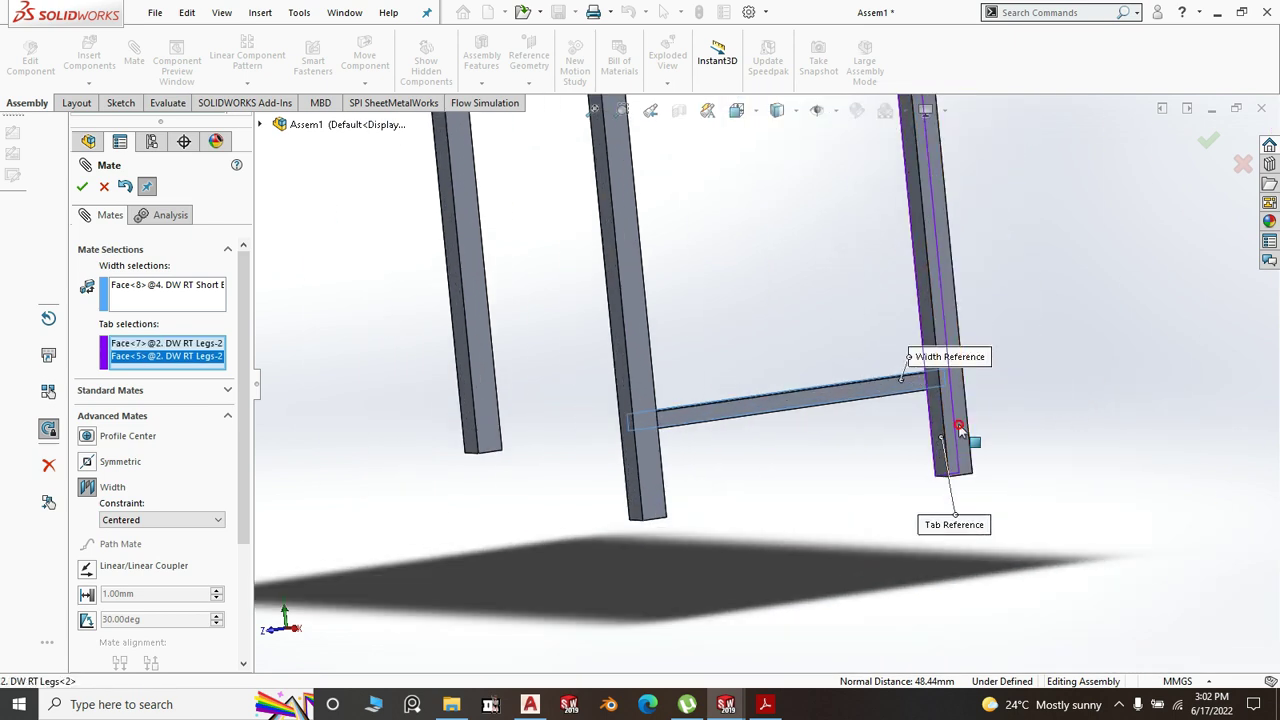
- Add the bracing's opposite side face as second width reference, accept the centred Width mate and finish mating
click(190, 303)
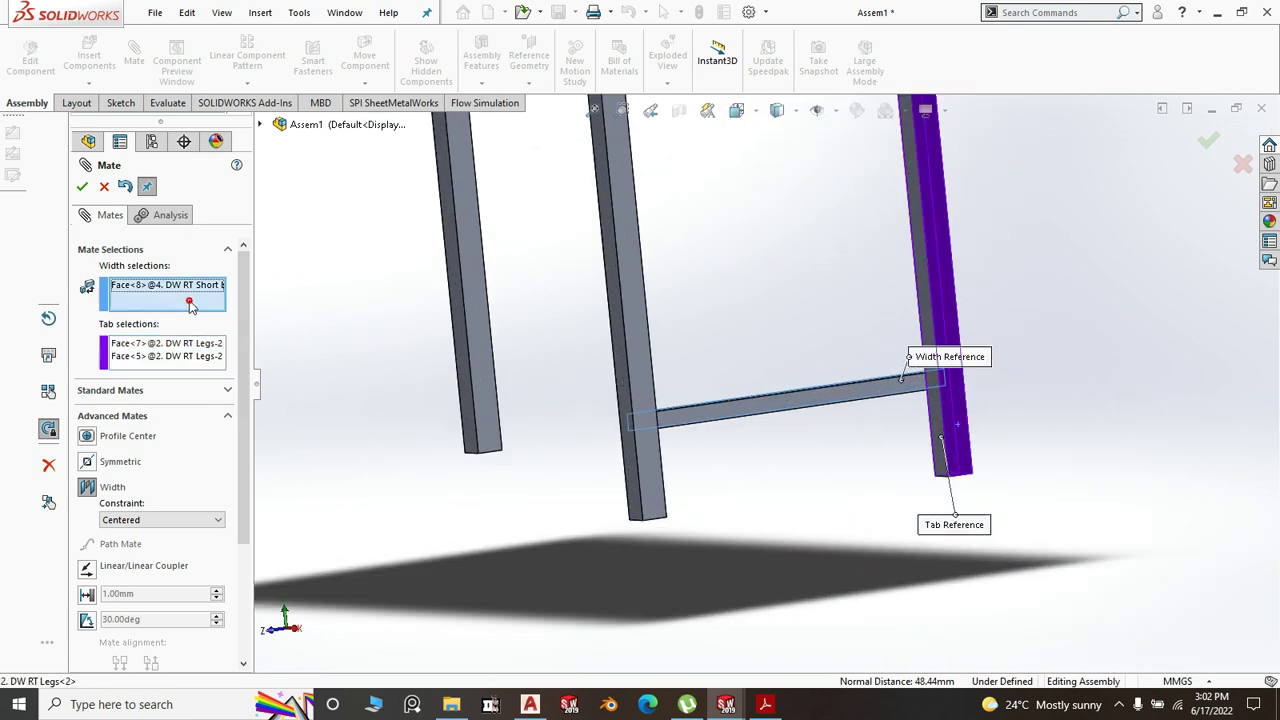
click(740, 414)
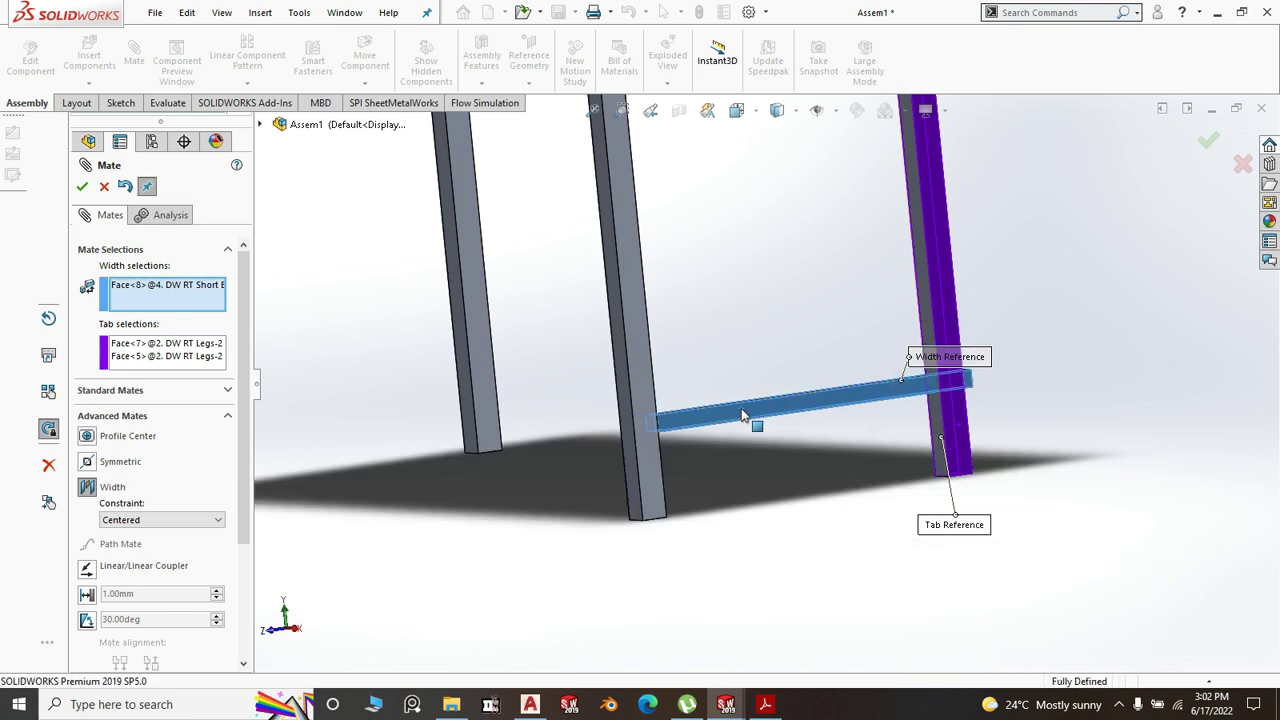
right_click(745, 415)
middle_drag(751, 430, 840, 510)
scroll(765, 531, up, 5)
scroll(942, 392, down, 3)
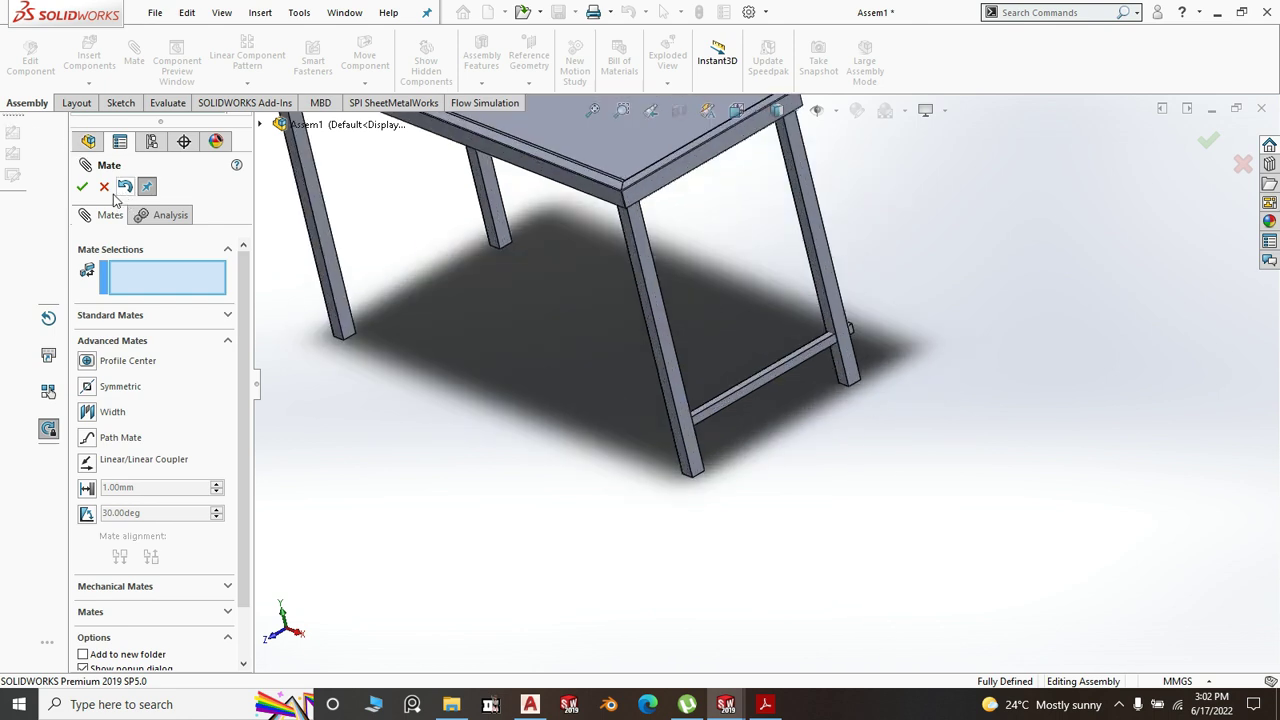
click(83, 186)
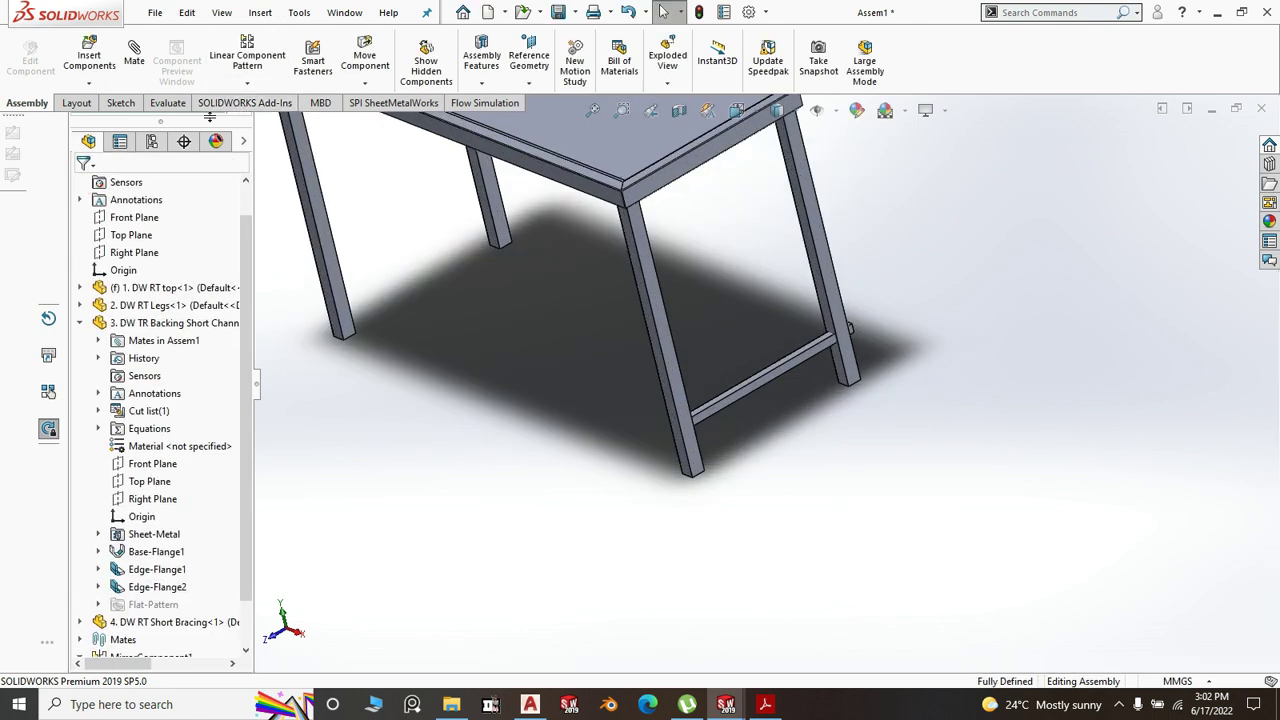
- Measure the distance between the facing inner faces of the two end legs joined by the short bracing
click(162, 106)
click(220, 62)
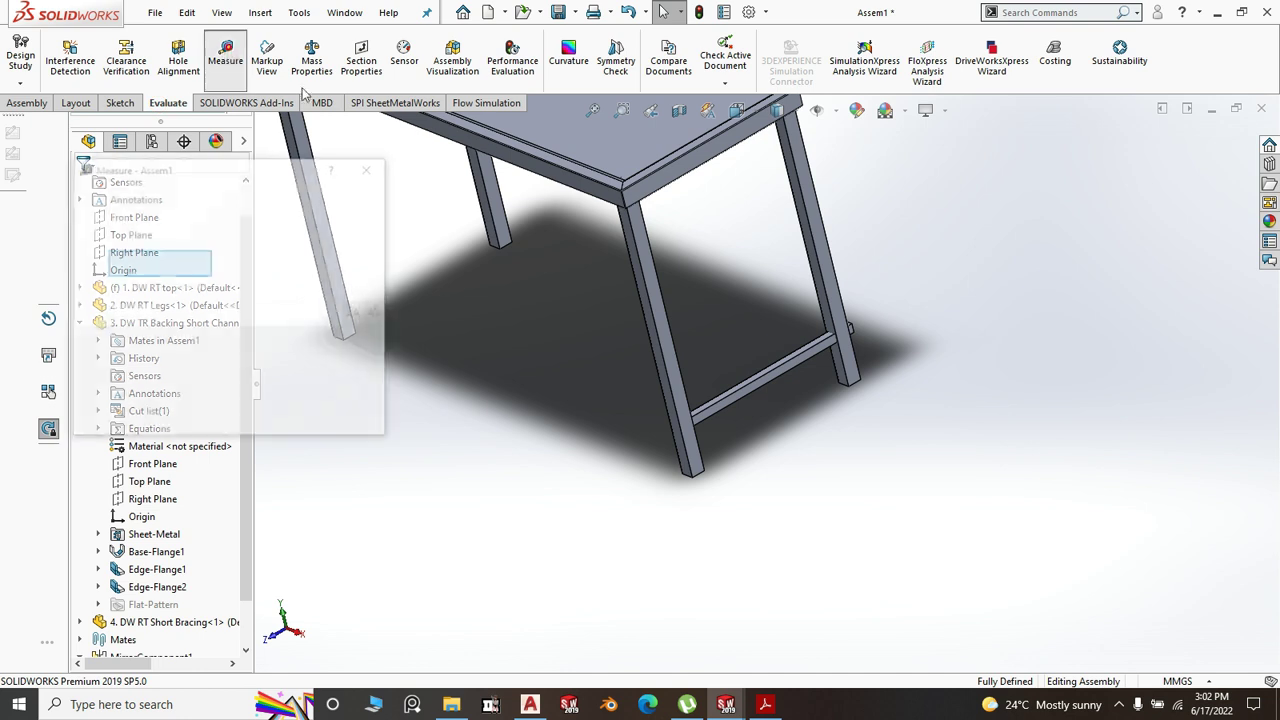
scroll(805, 342, down, 5)
click(812, 342)
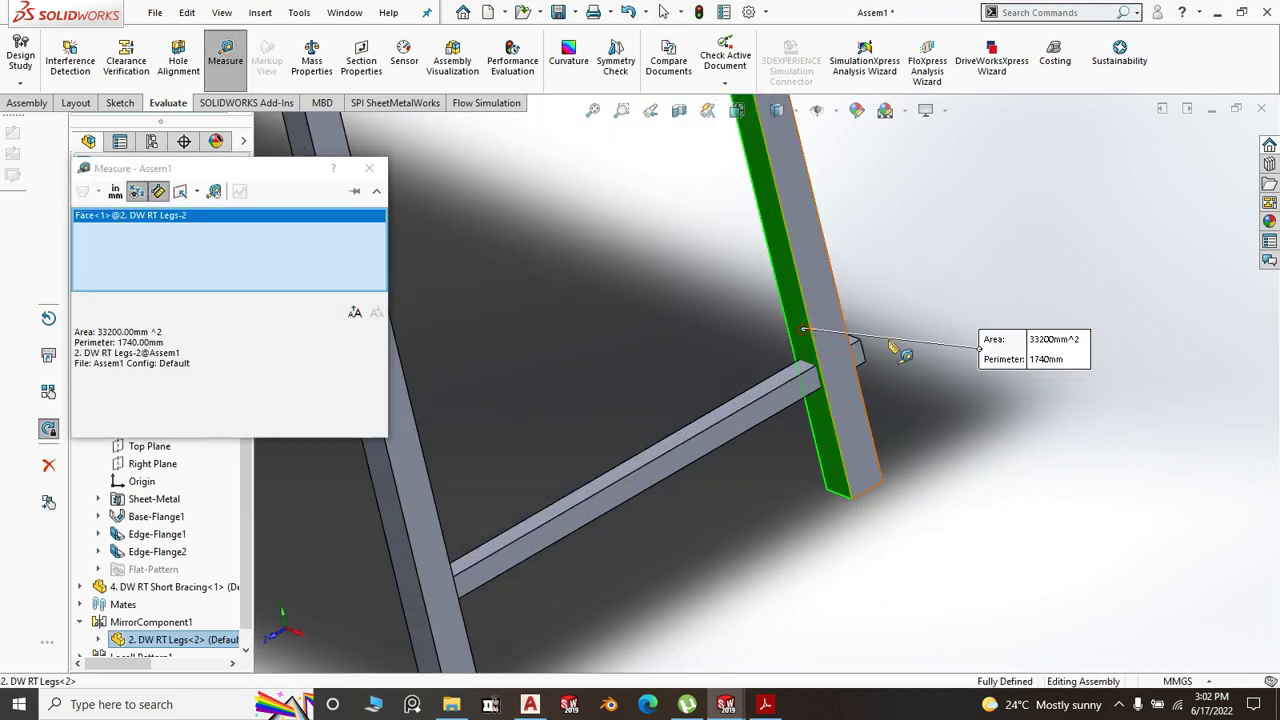
scroll(900, 345, up, 8)
scroll(1008, 440, up, 3)
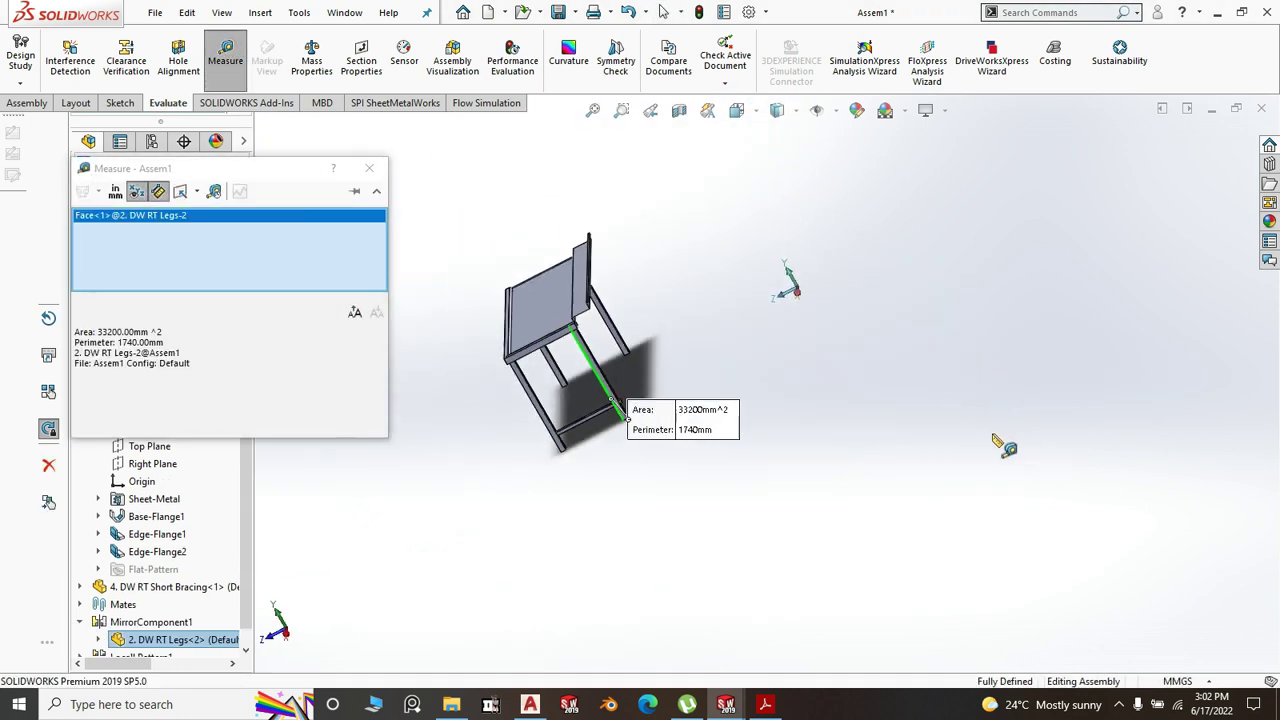
scroll(573, 401, down, 10)
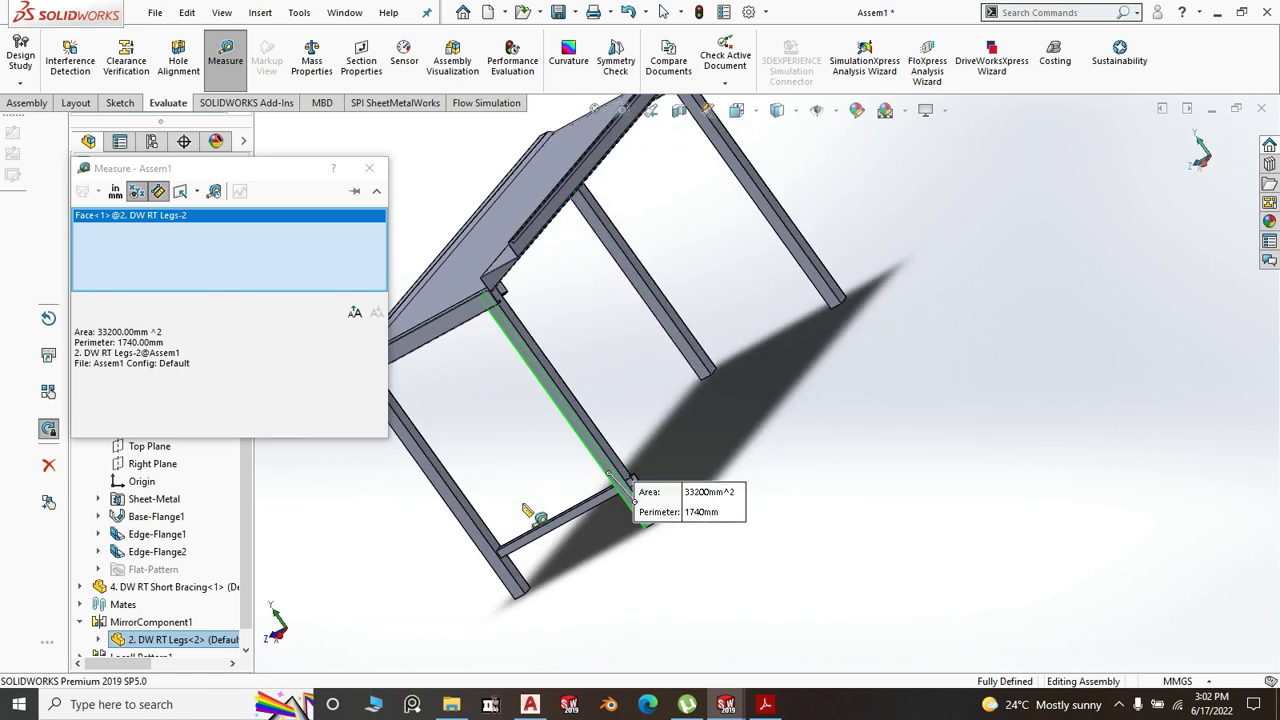
click(516, 516)
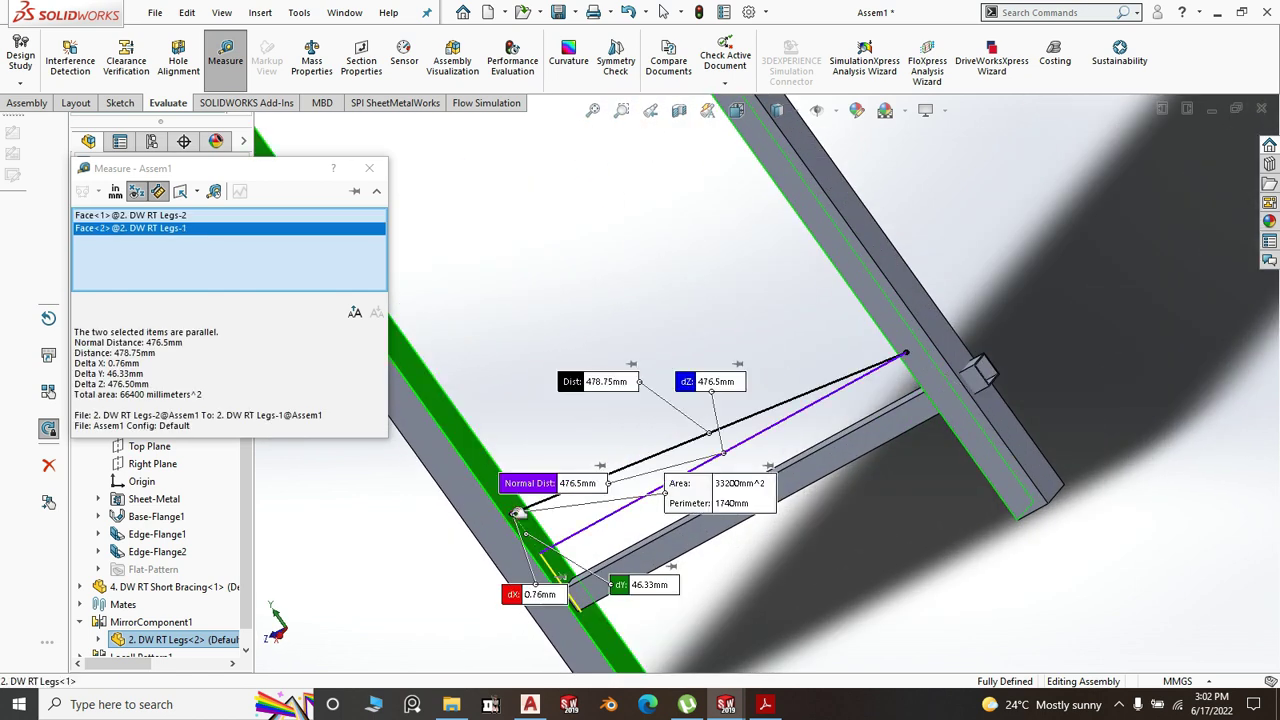
scroll(736, 457, up, 5)
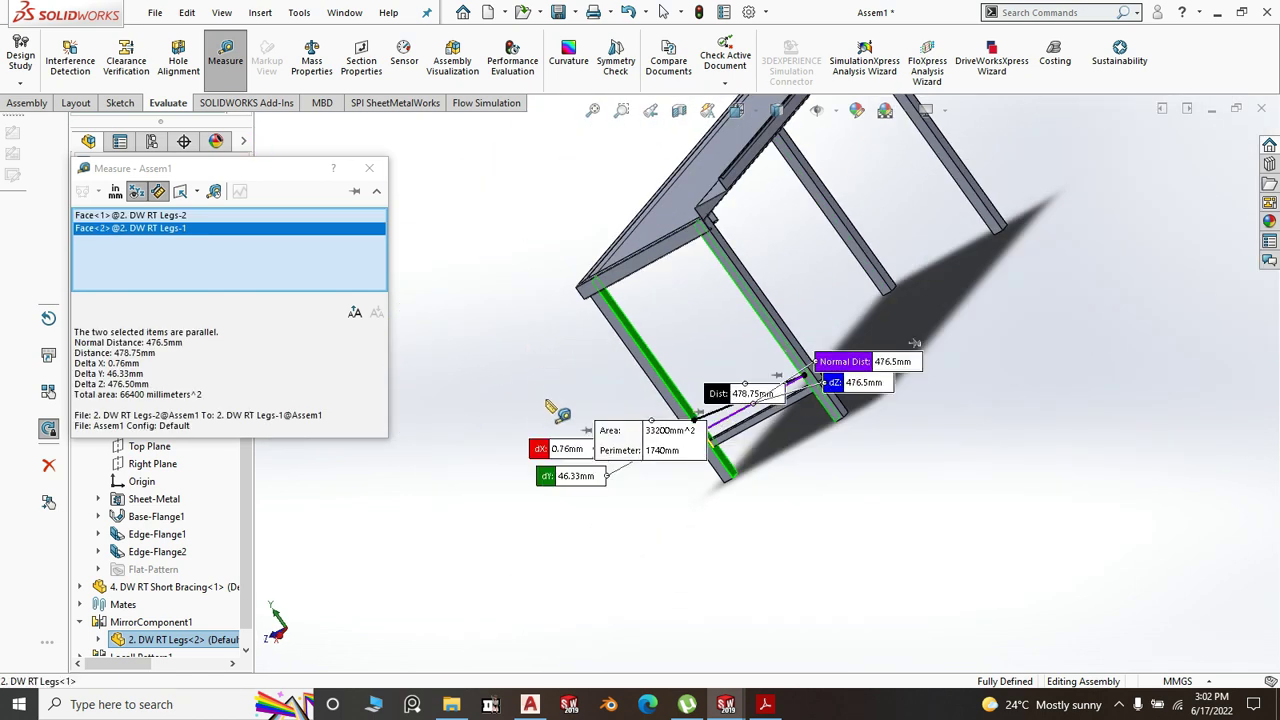
click(716, 540)
- Measure the distance along the table's length between the facing inner faces of the two rear legs
middle_drag(871, 506, 716, 444)
scroll(716, 444, down, 3)
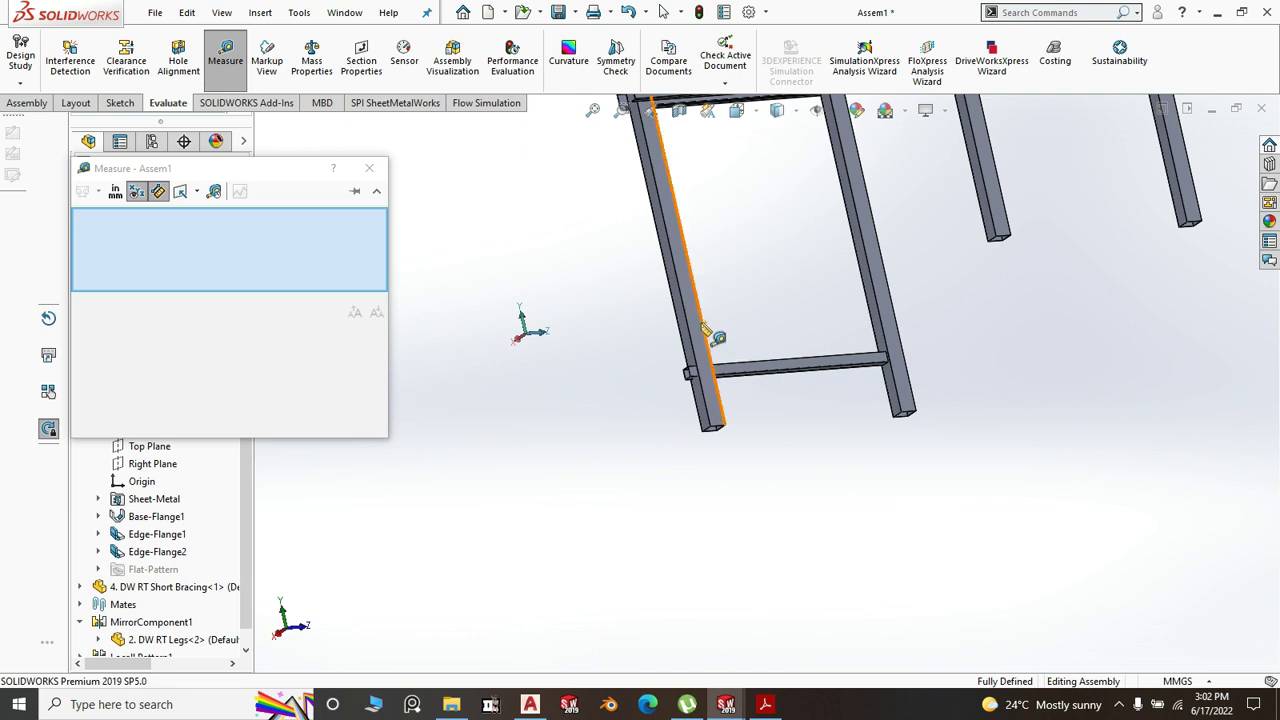
click(714, 391)
scroll(622, 432, up, 3)
middle_drag(622, 462, 806, 468)
scroll(912, 303, down, 4)
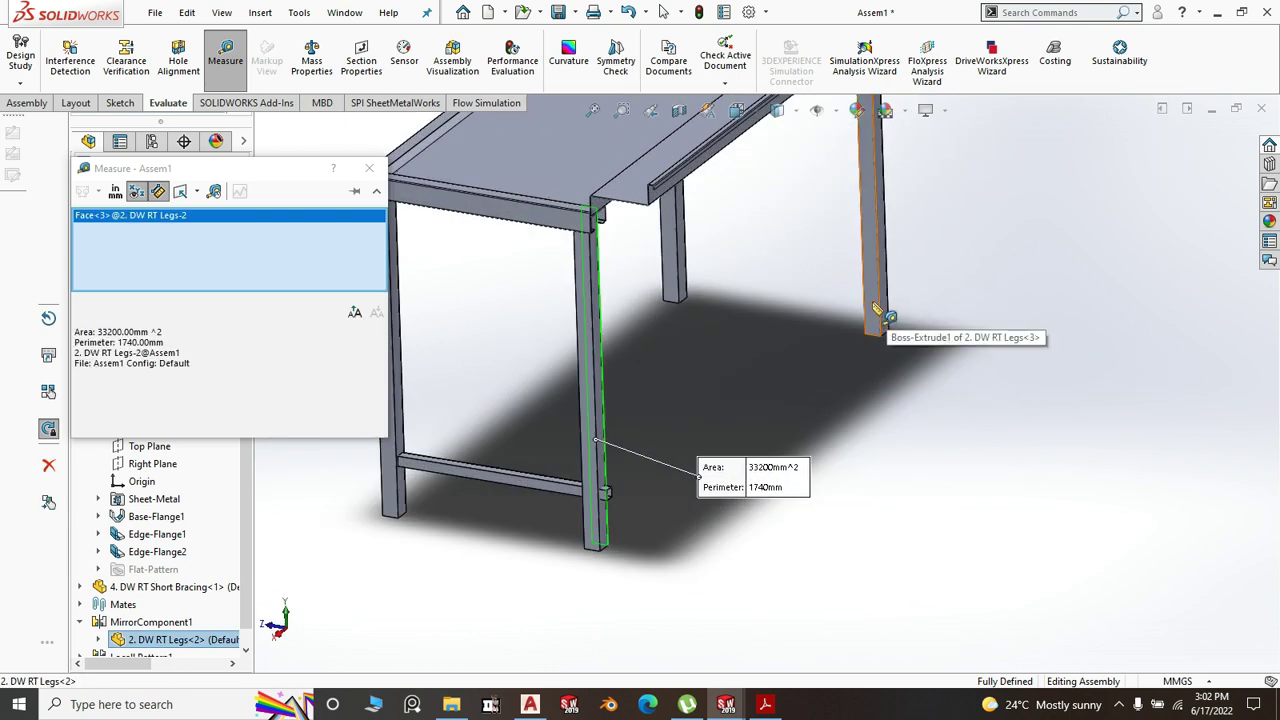
click(875, 300)
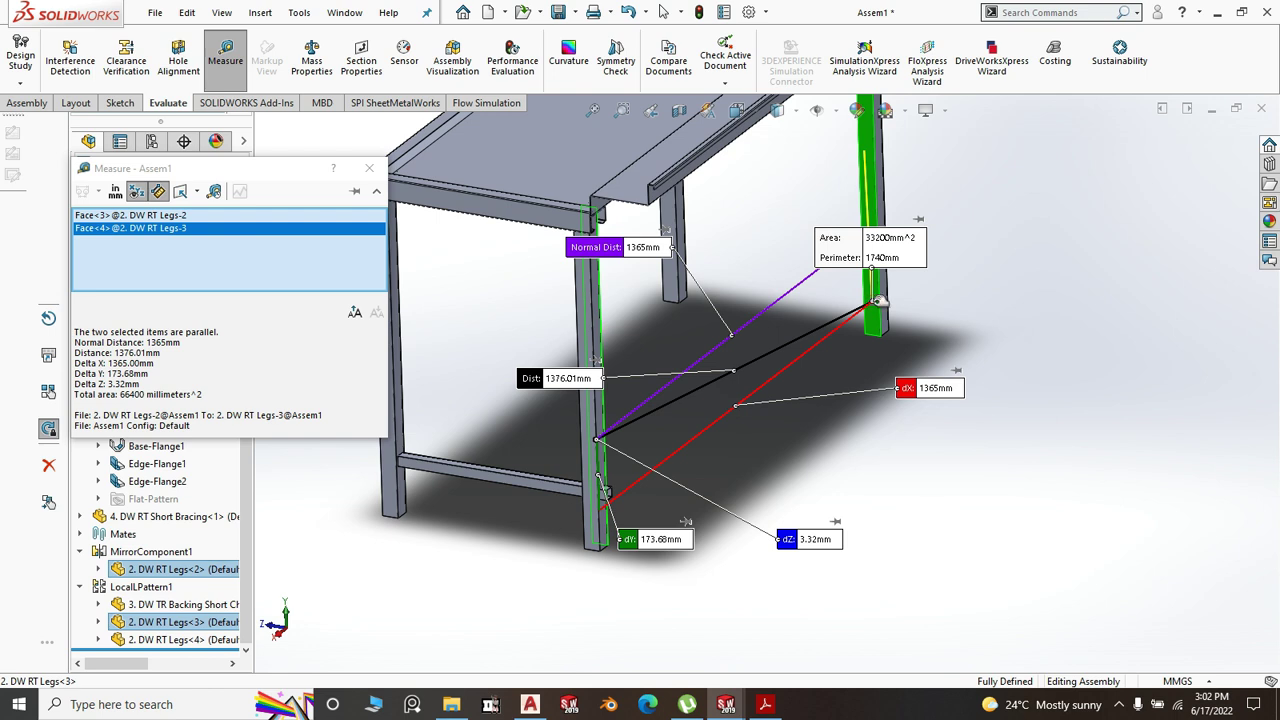
click(1133, 345)
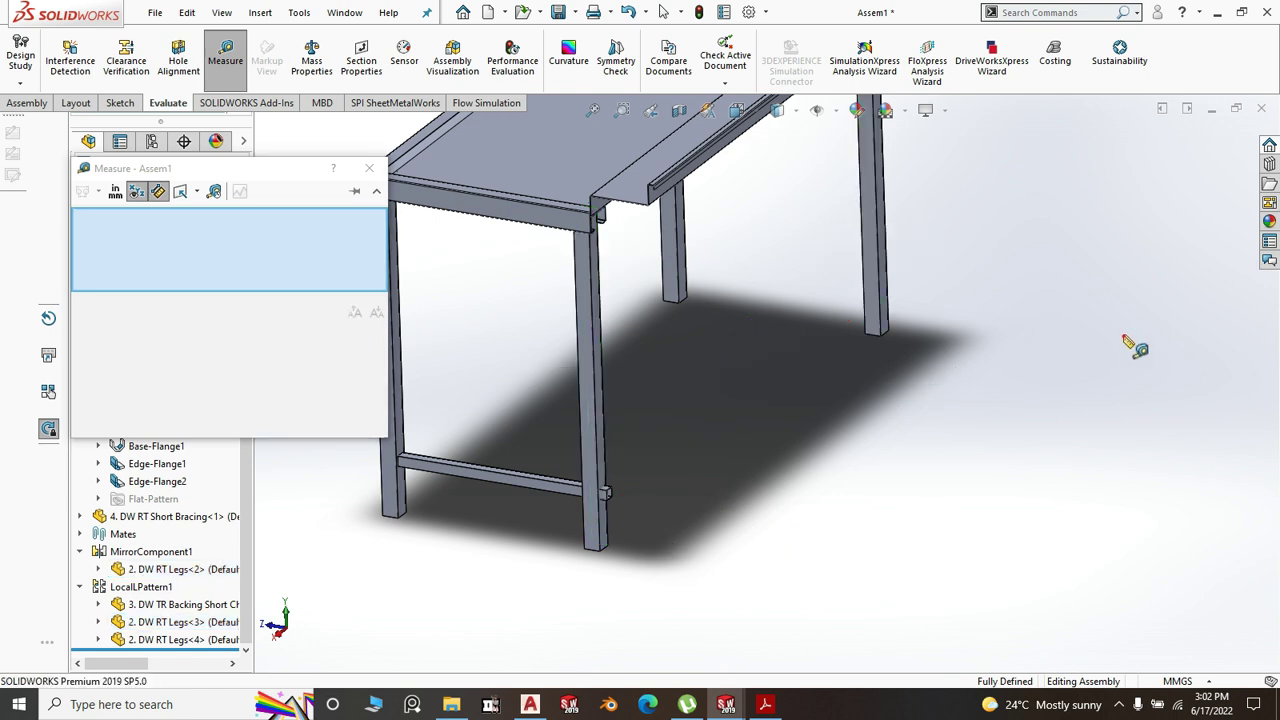
click(364, 175)
- In the short bracing part, set the mid-plane extrusion depth to 476 mm and save the part
key(space)
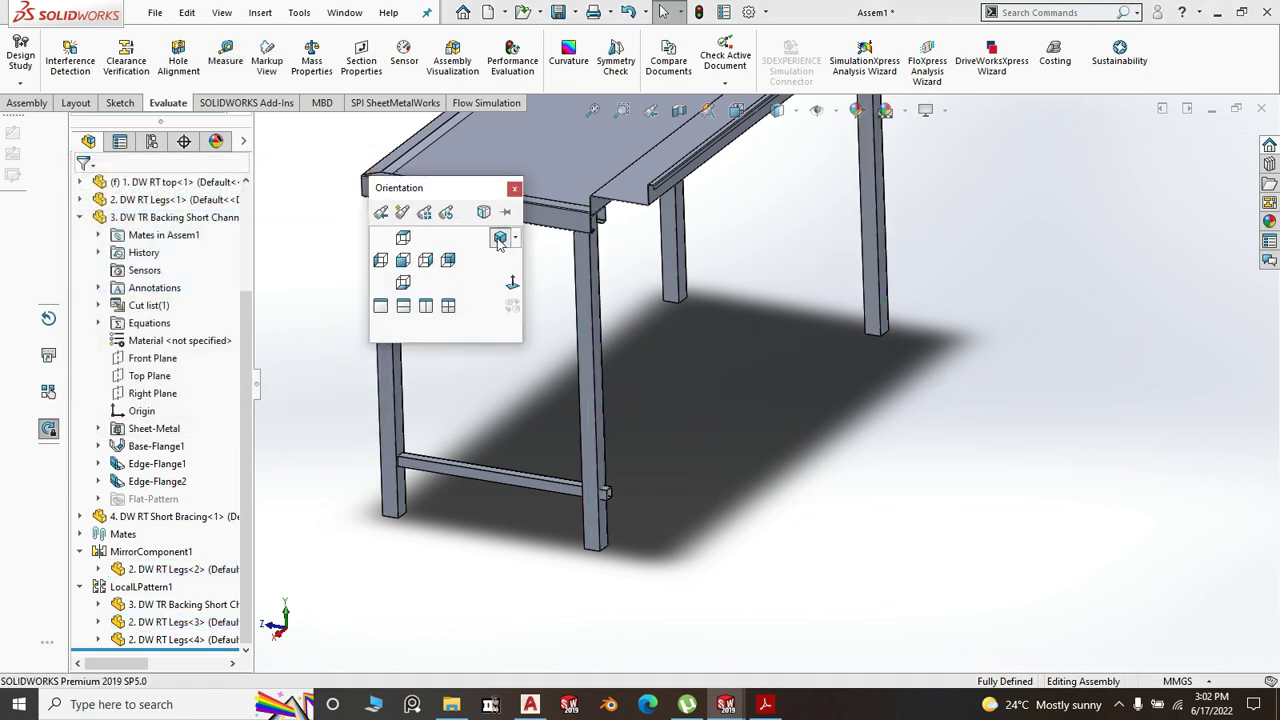
click(499, 239)
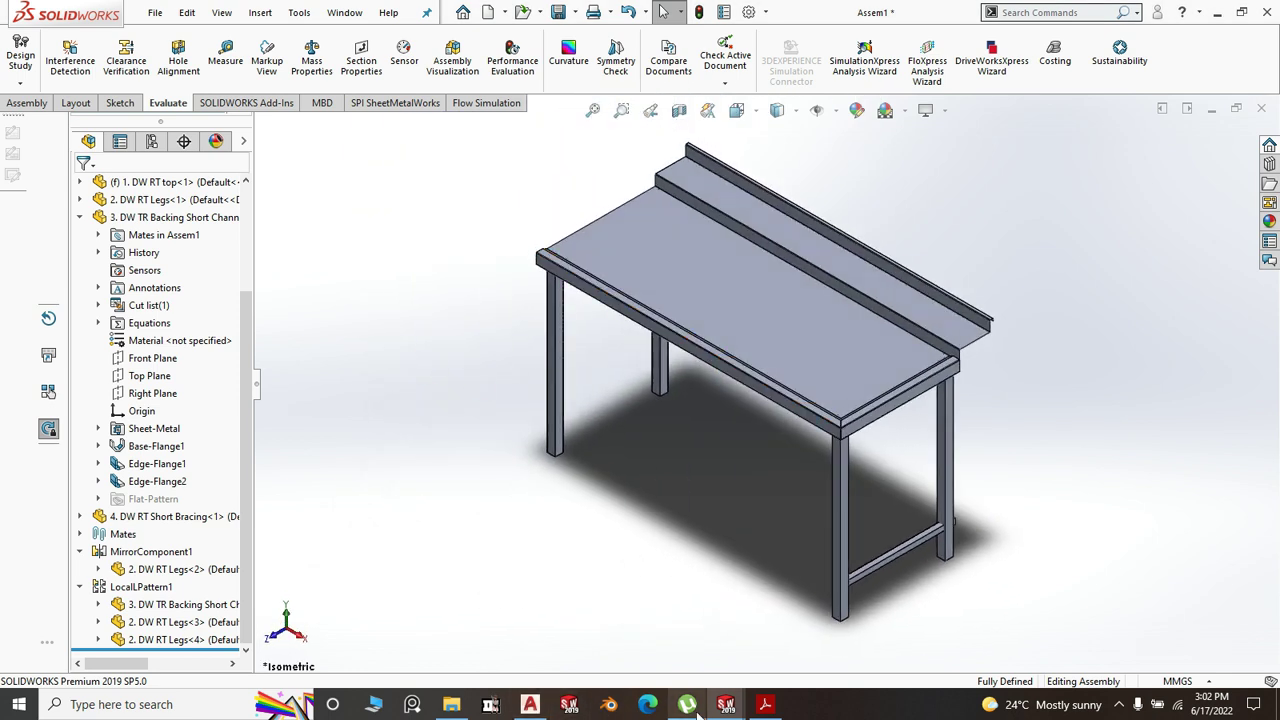
mouse_move(726, 705)
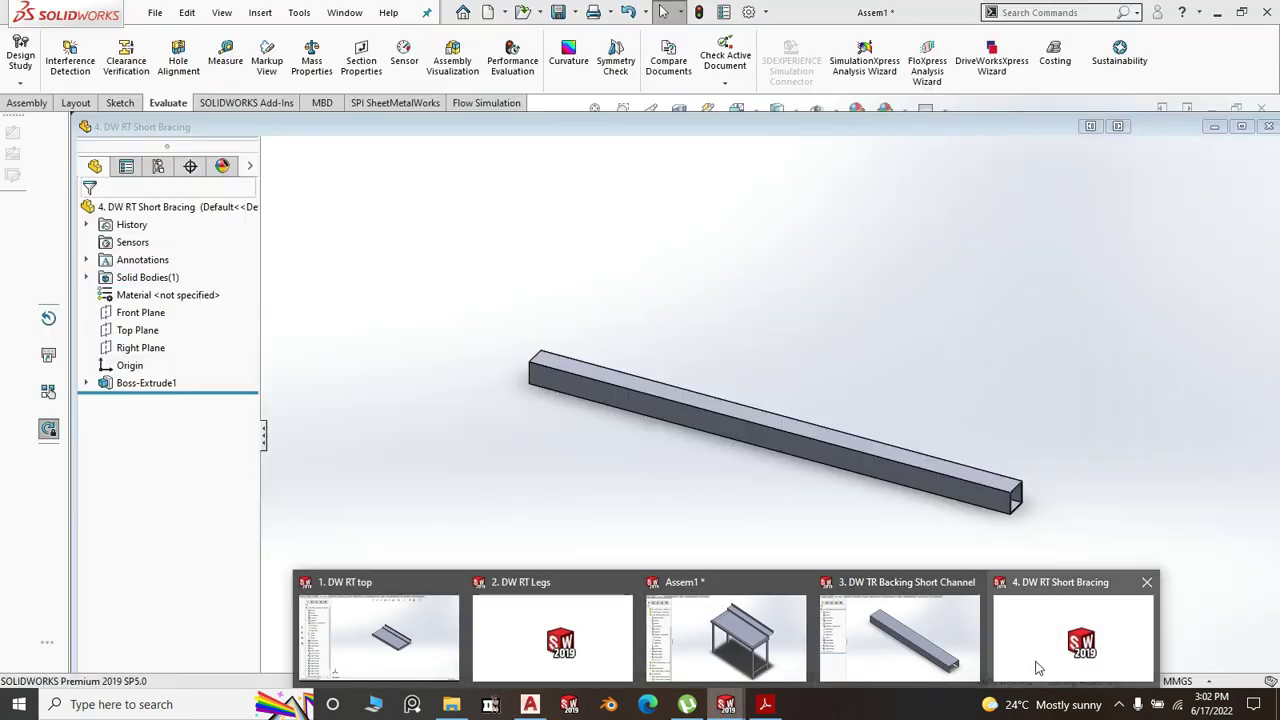
click(1038, 668)
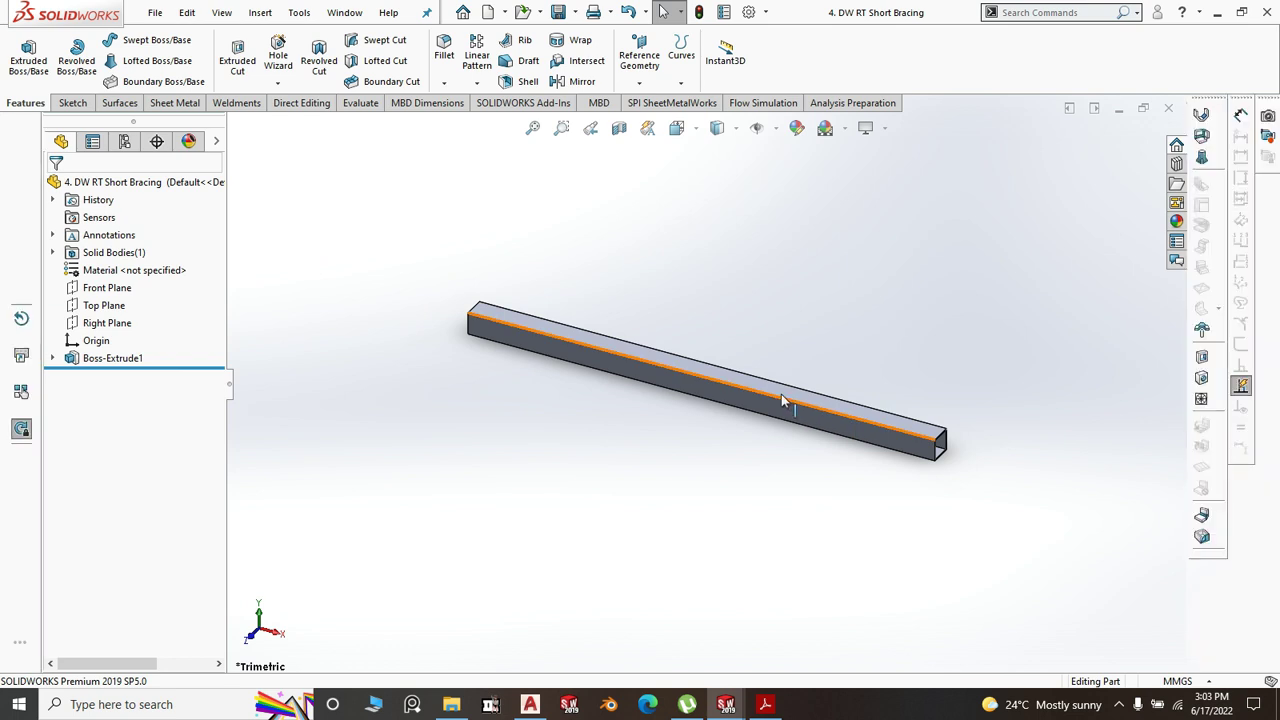
click(100, 360)
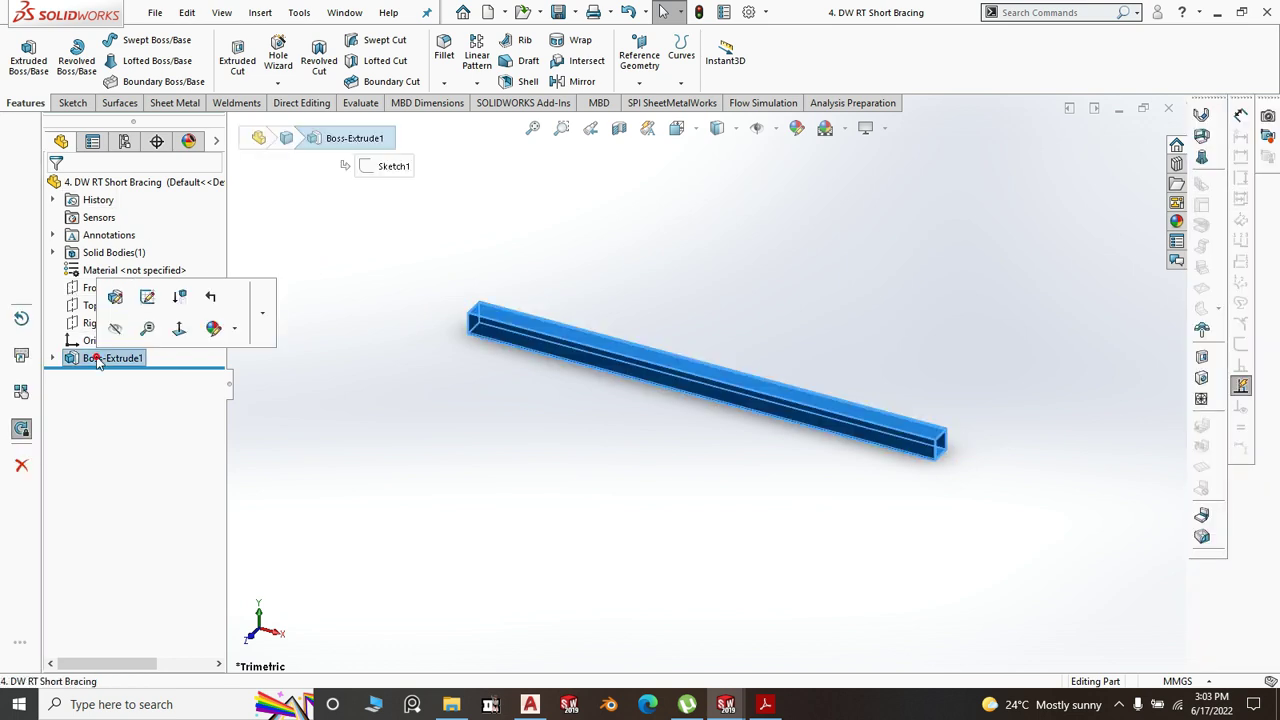
click(147, 297)
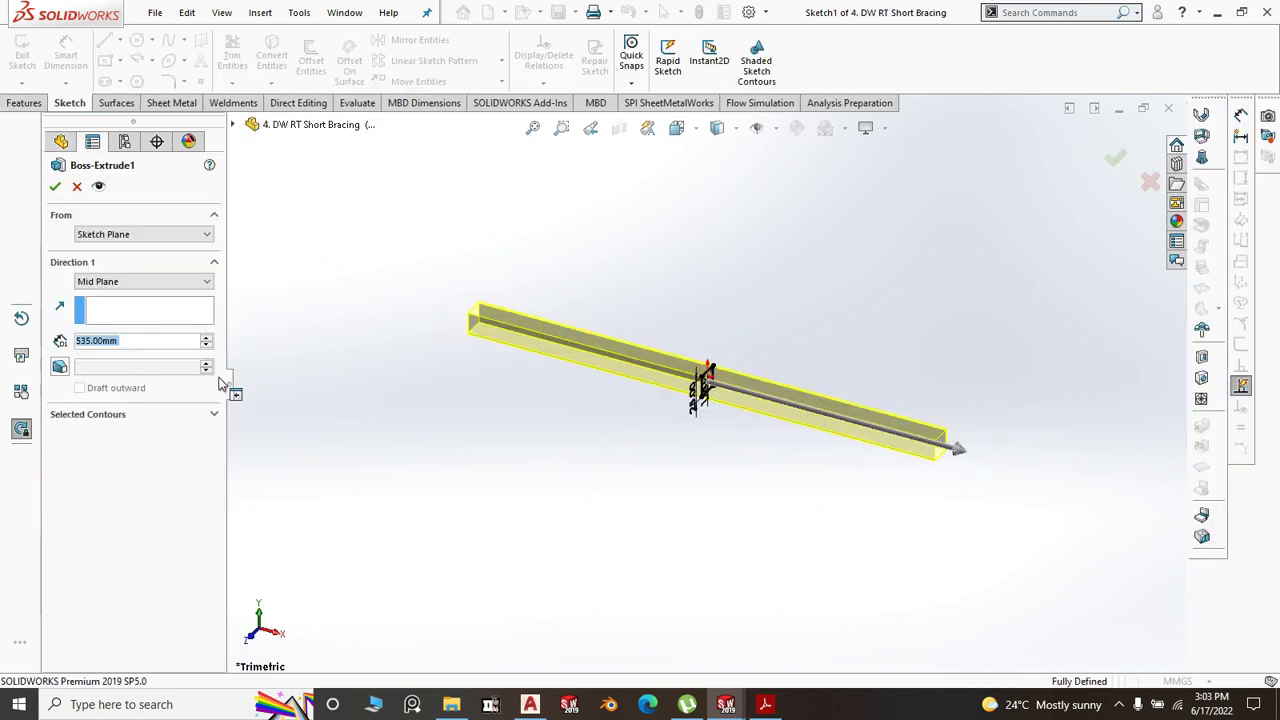
text(476)
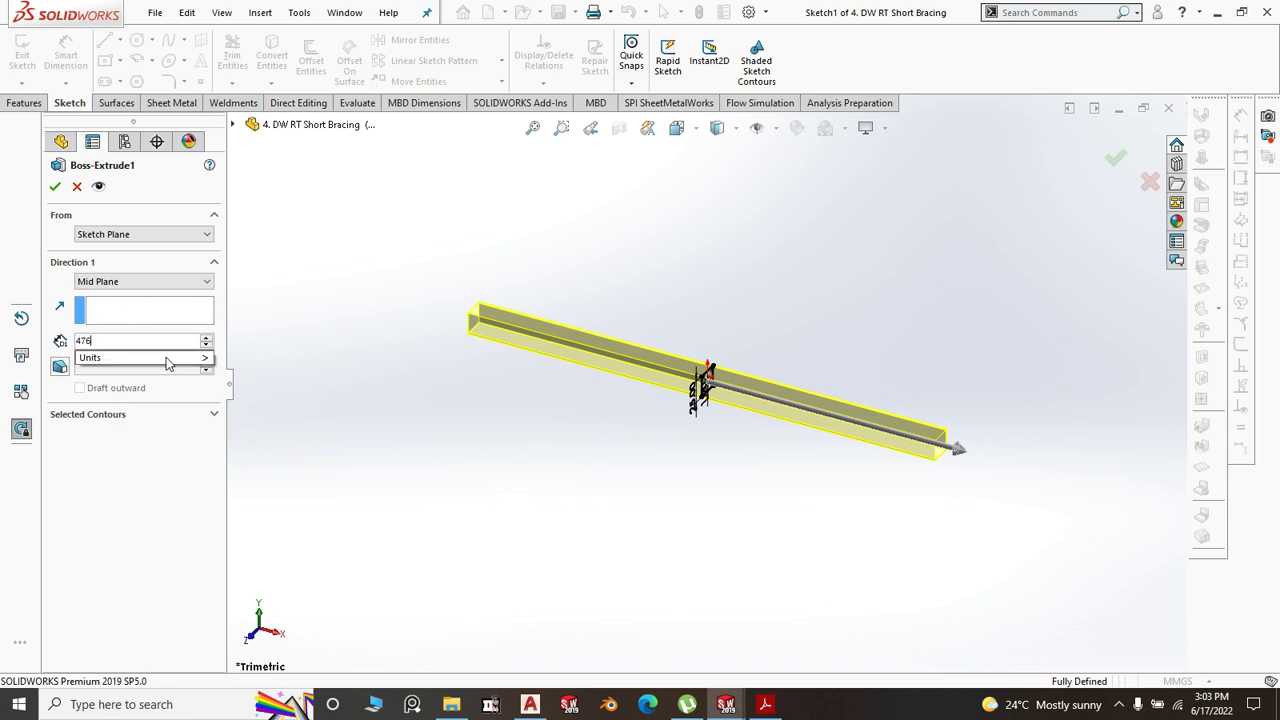
key(Return)
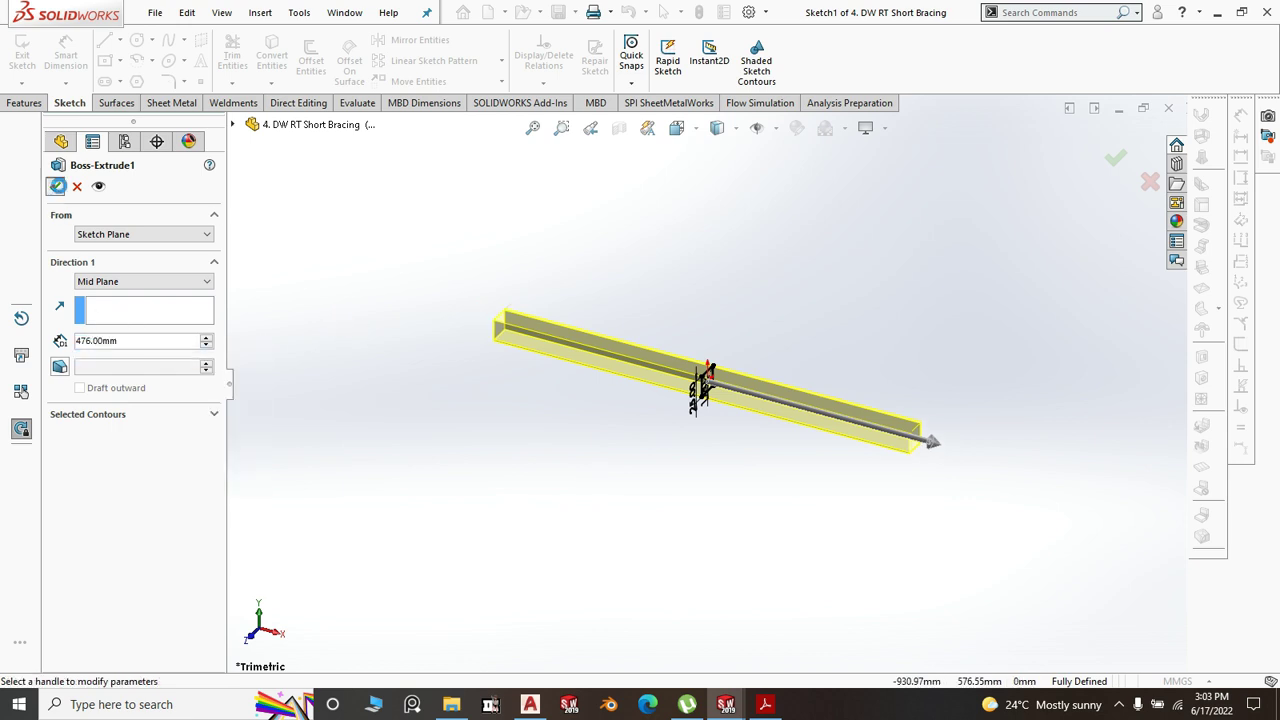
click(574, 12)
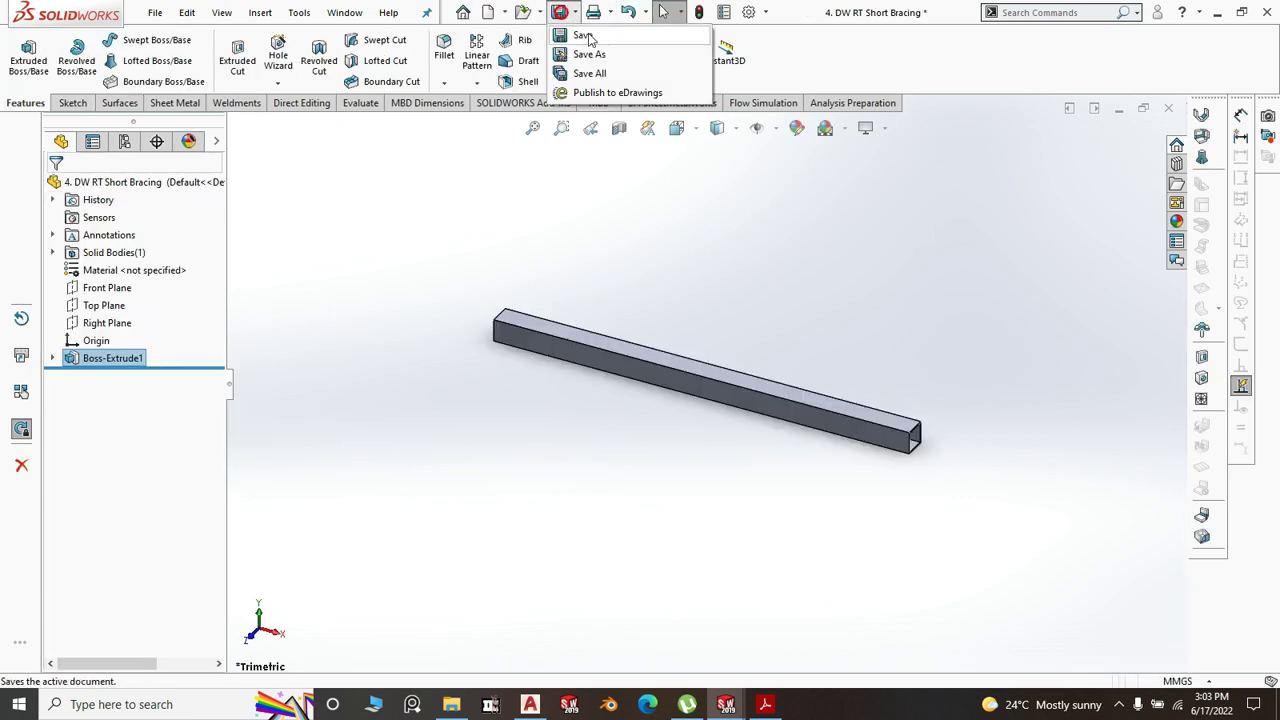
click(584, 36)
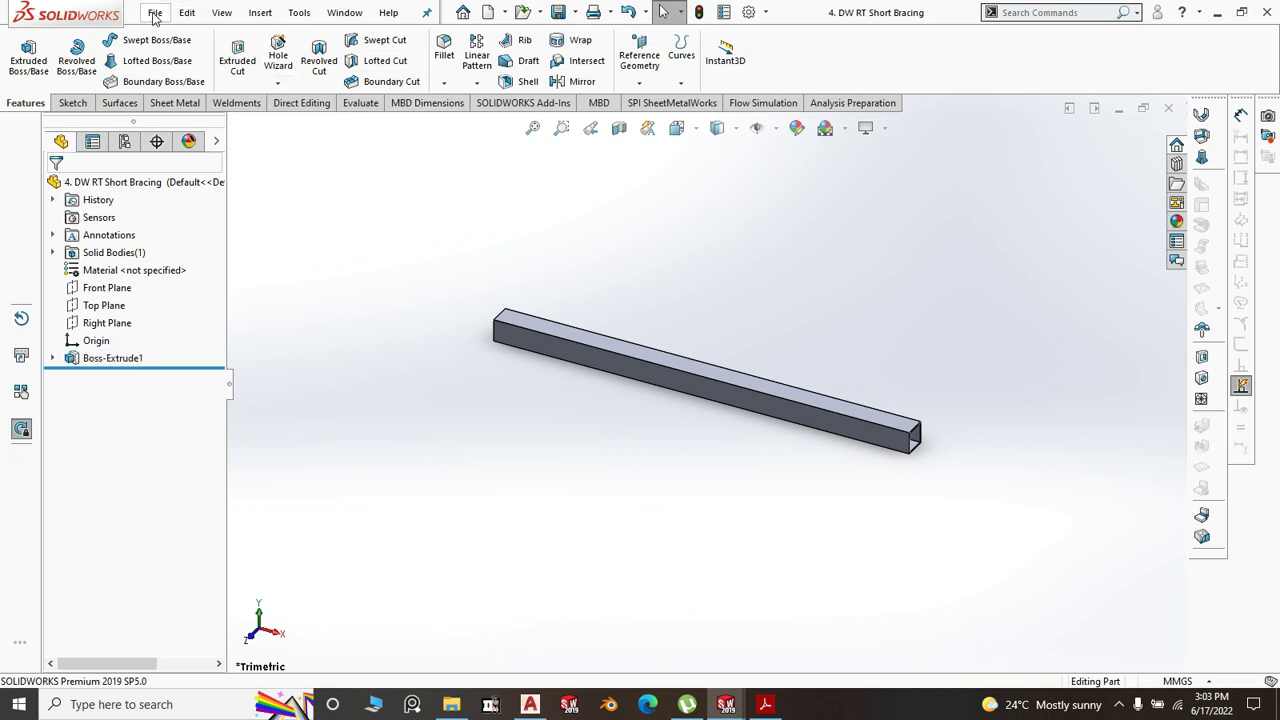
- Create a new part document from the Part2 template
click(155, 13)
click(178, 40)
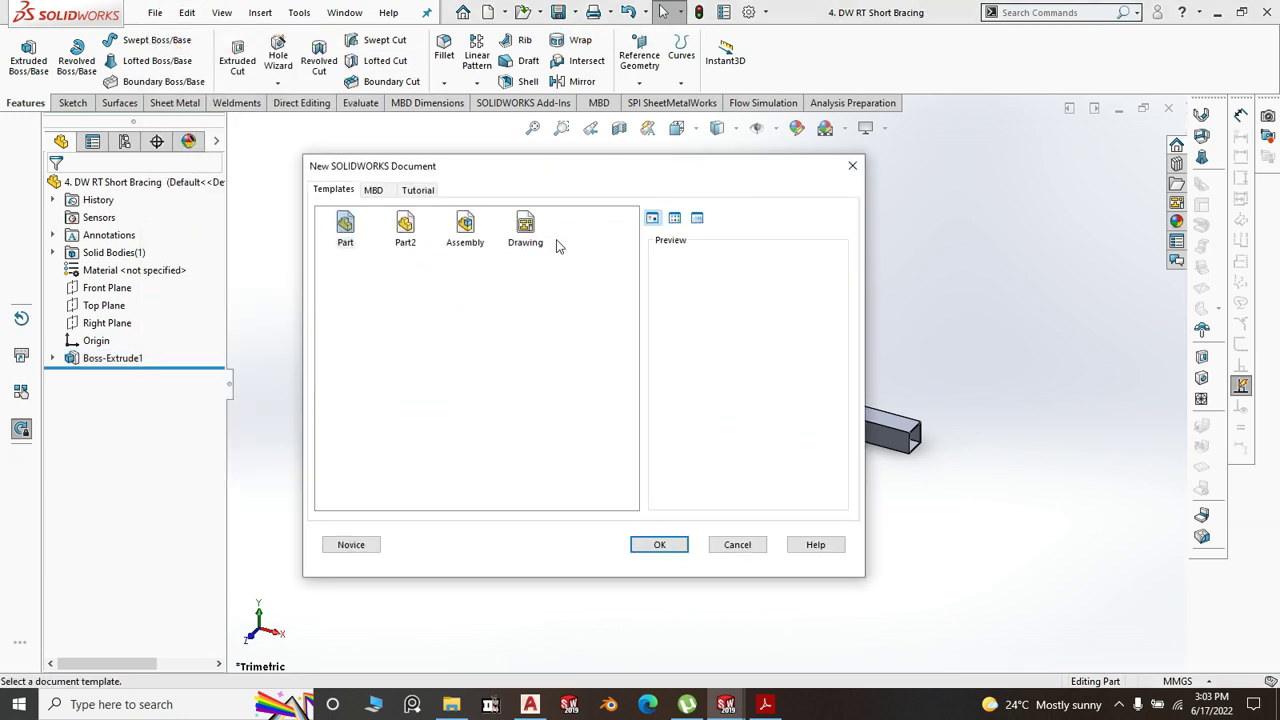
click(408, 236)
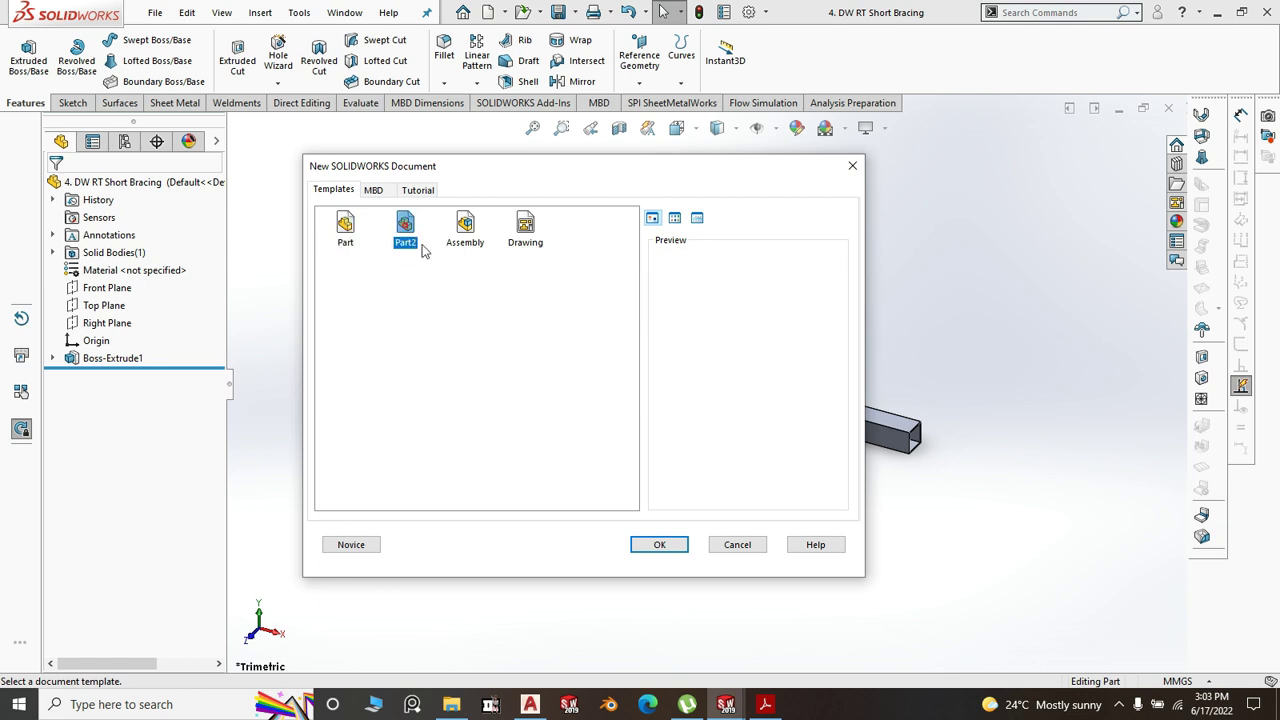
click(667, 545)
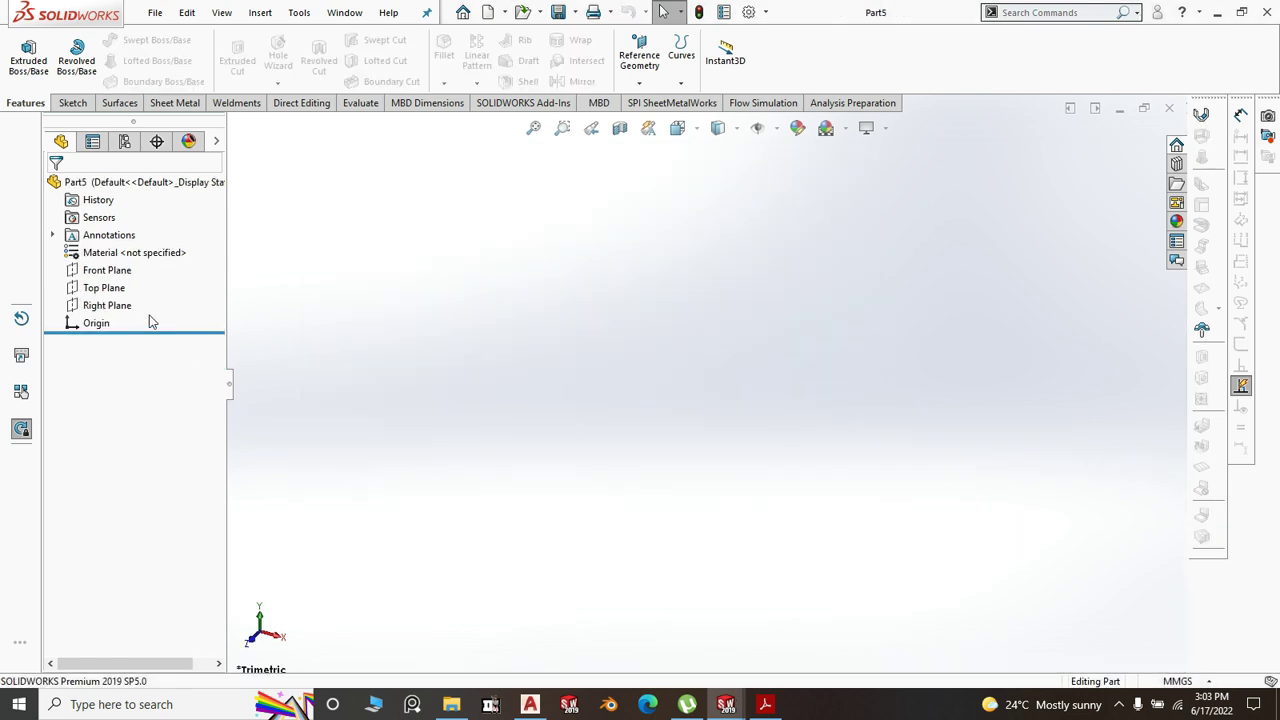
- Sketch a center rectangle about 113 by 105 mm on the Right Plane, centred on the origin
click(106, 306)
click(137, 278)
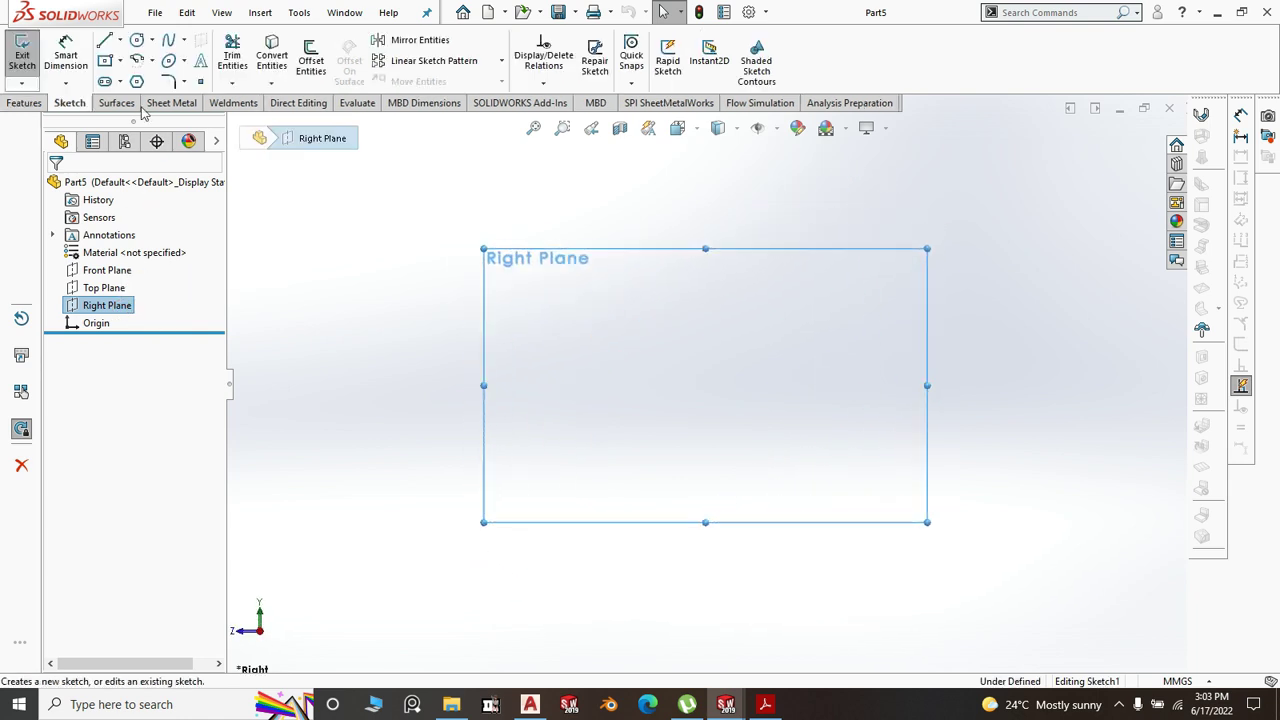
click(119, 61)
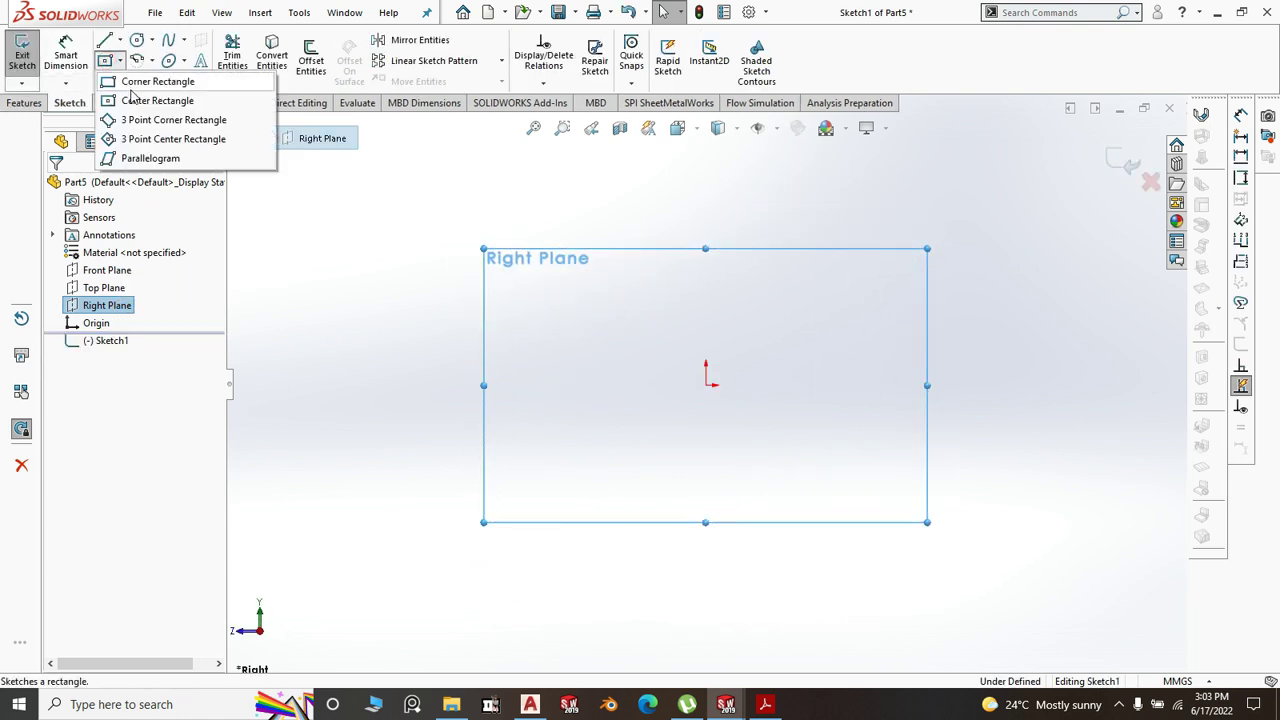
click(112, 97)
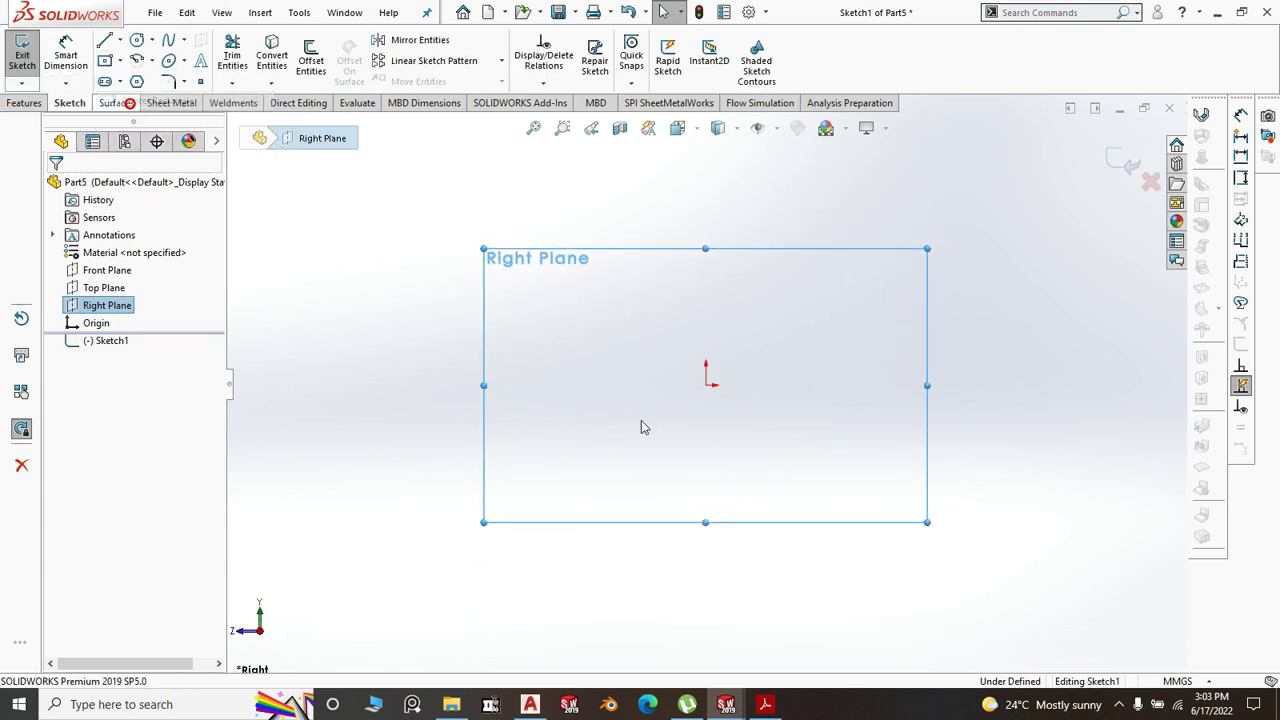
click(707, 386)
click(847, 516)
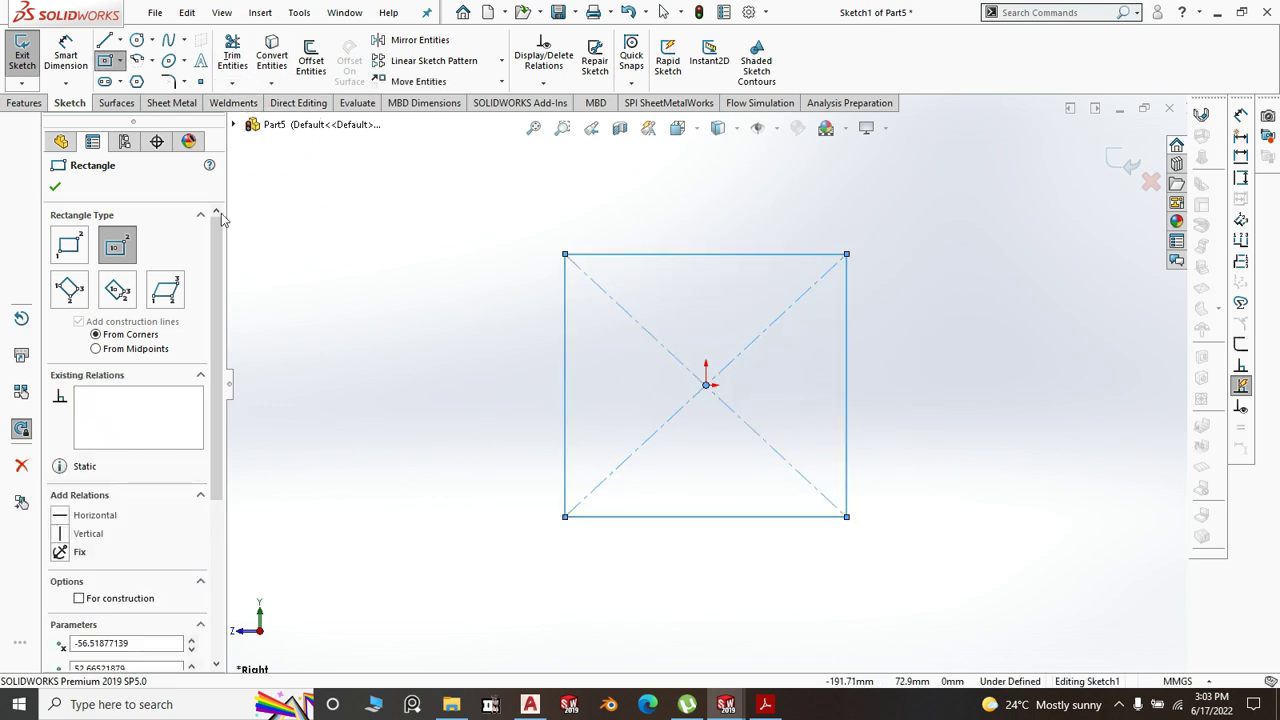
- Finish the rectangle and make it square with an Equal relation between its bottom and left sides
click(57, 188)
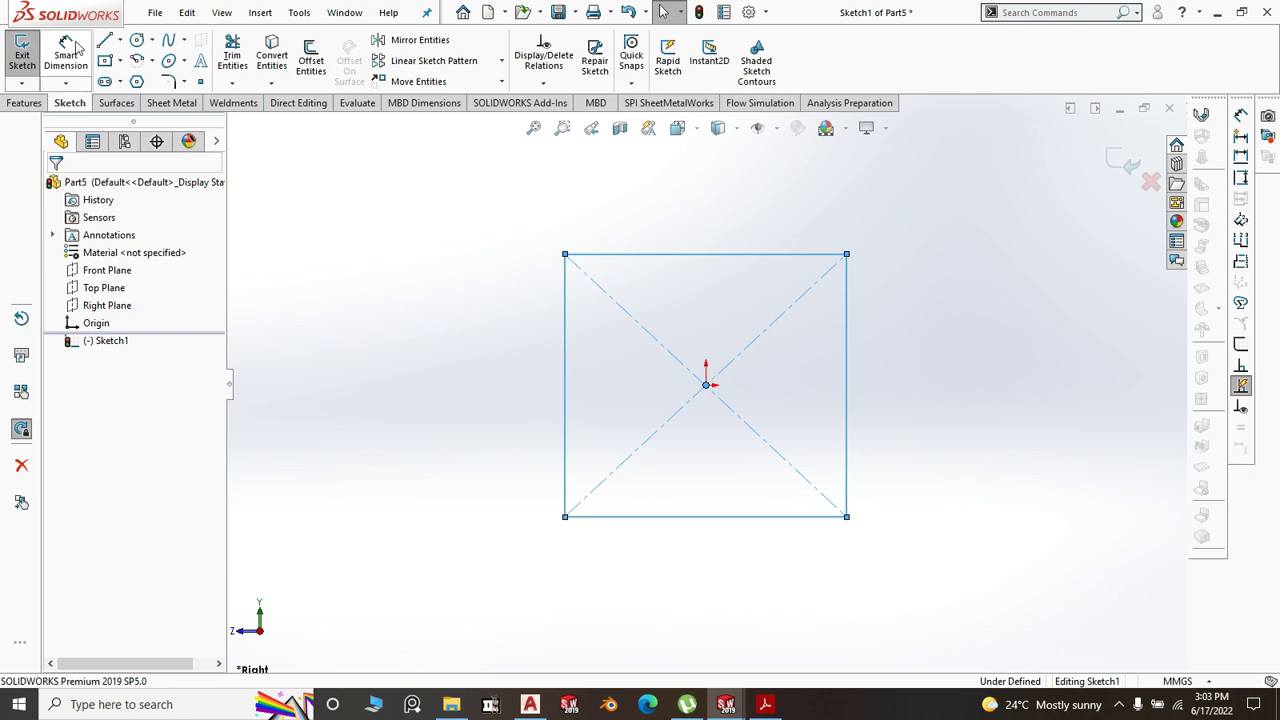
click(730, 516)
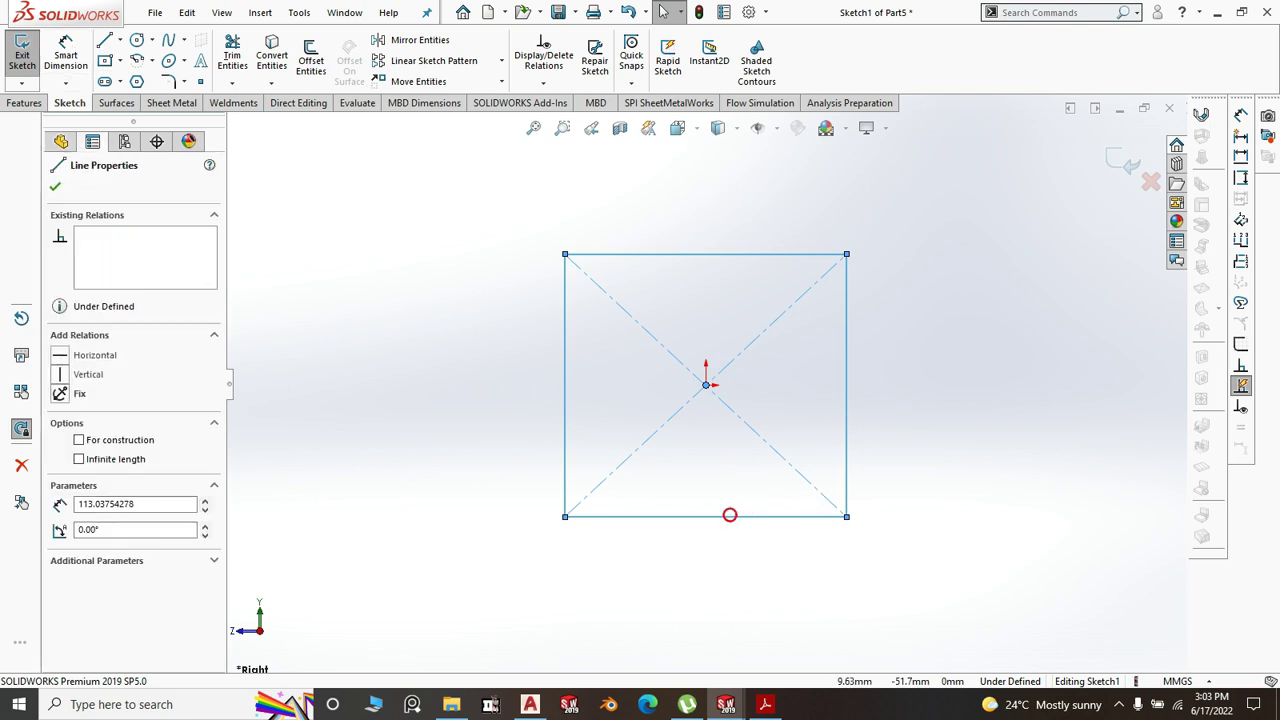
key(ctrl+a)
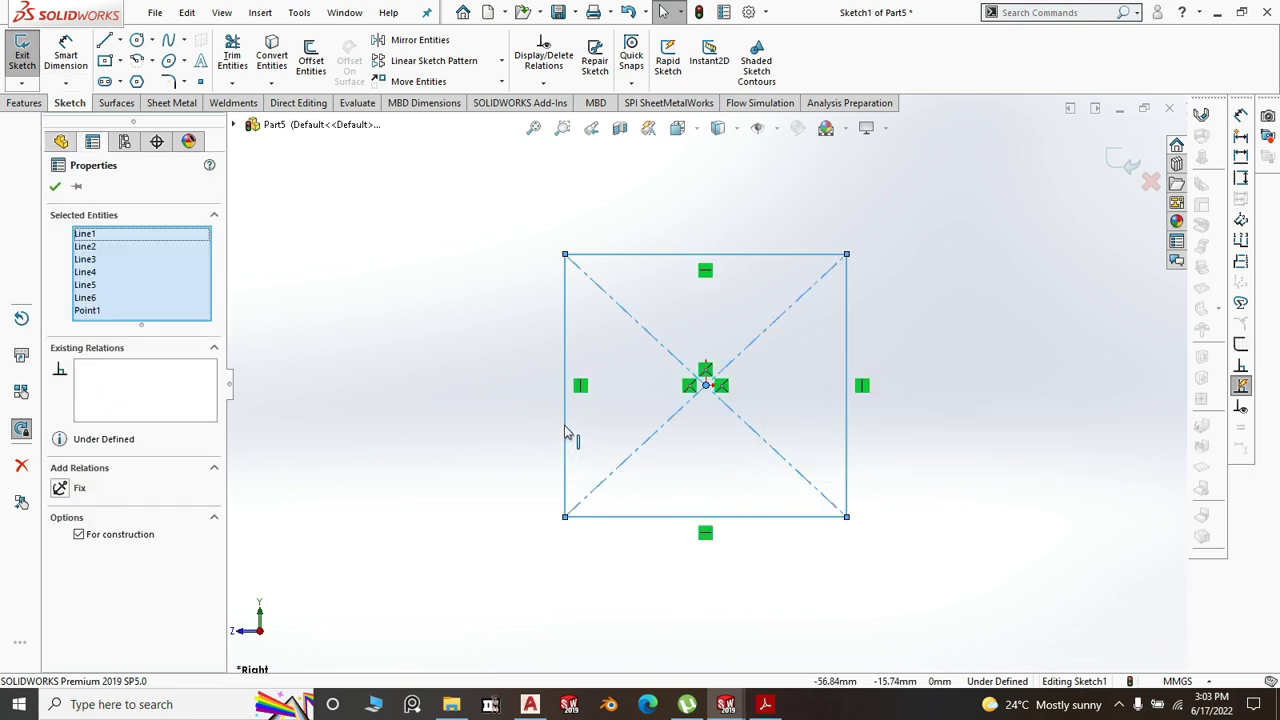
click(565, 432)
key(ctrl+a)
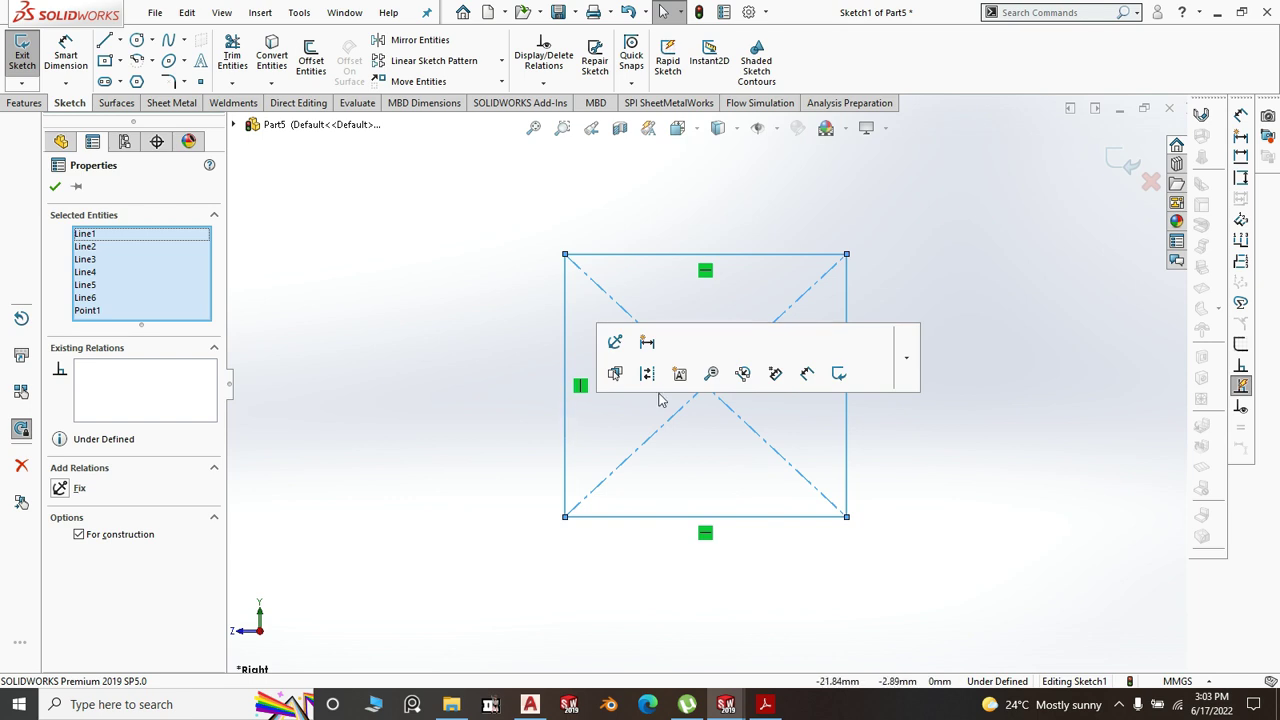
click(477, 366)
click(703, 516)
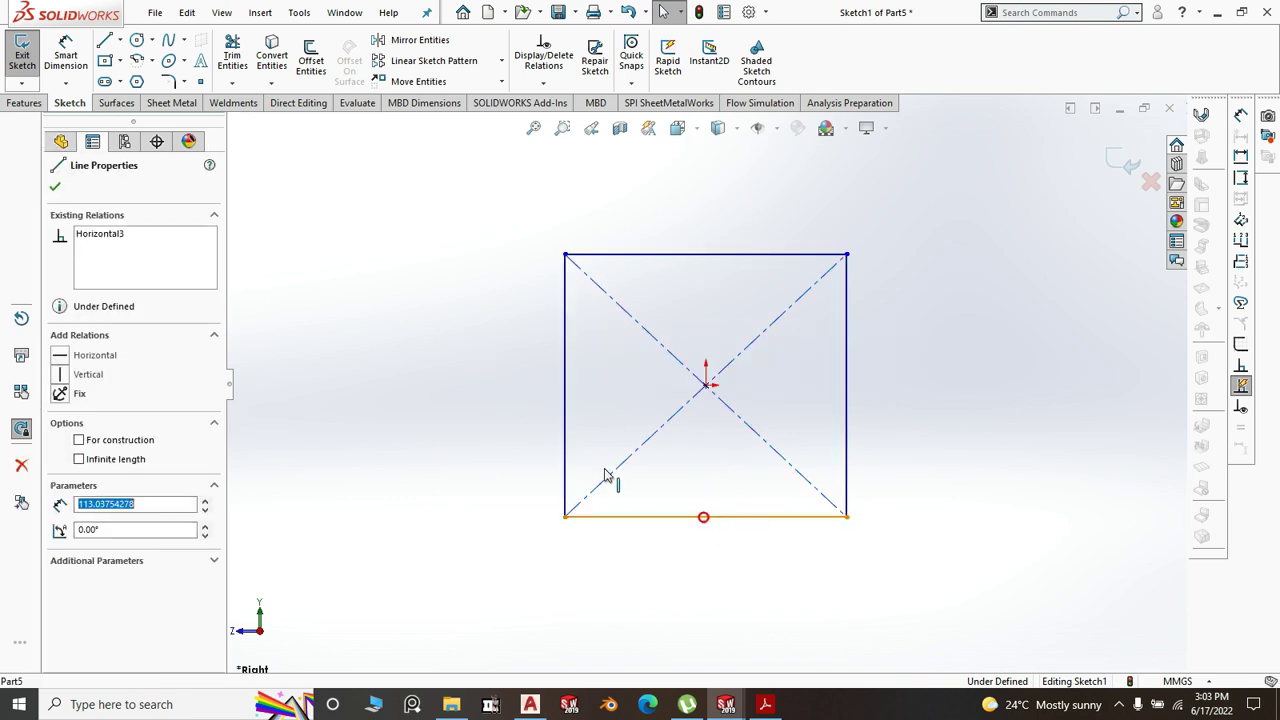
ctrl+click(566, 412)
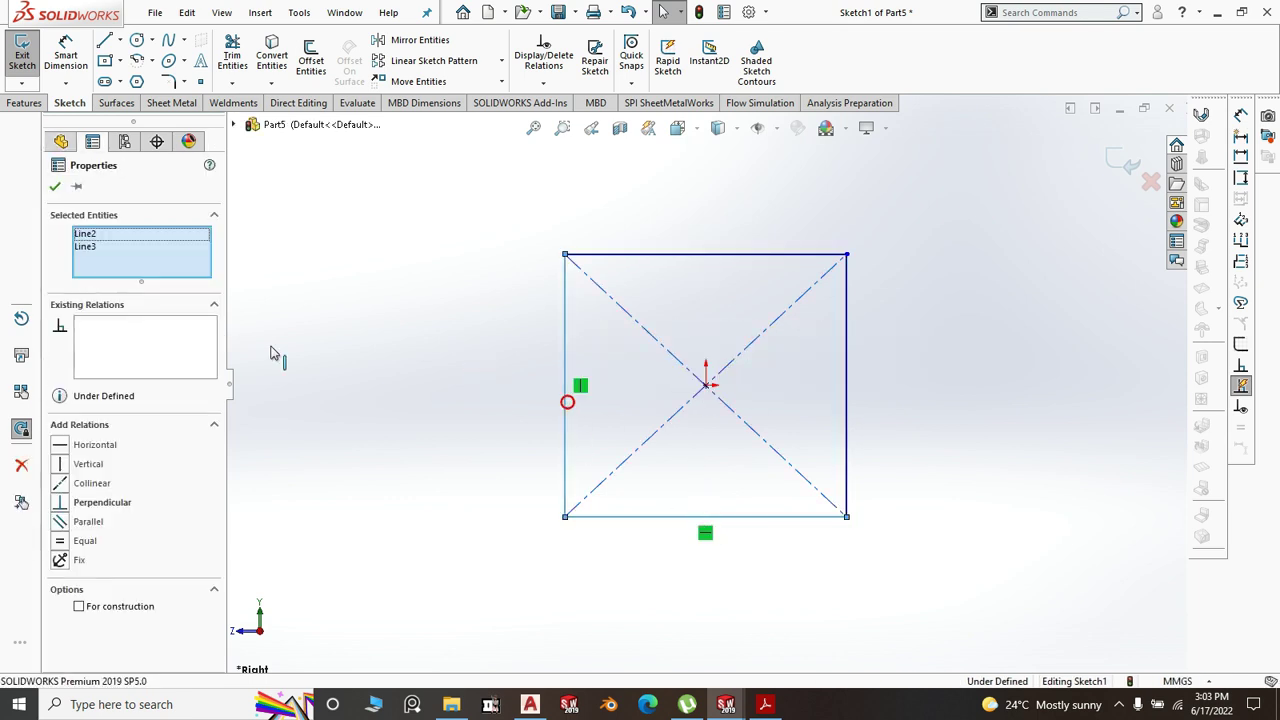
click(61, 541)
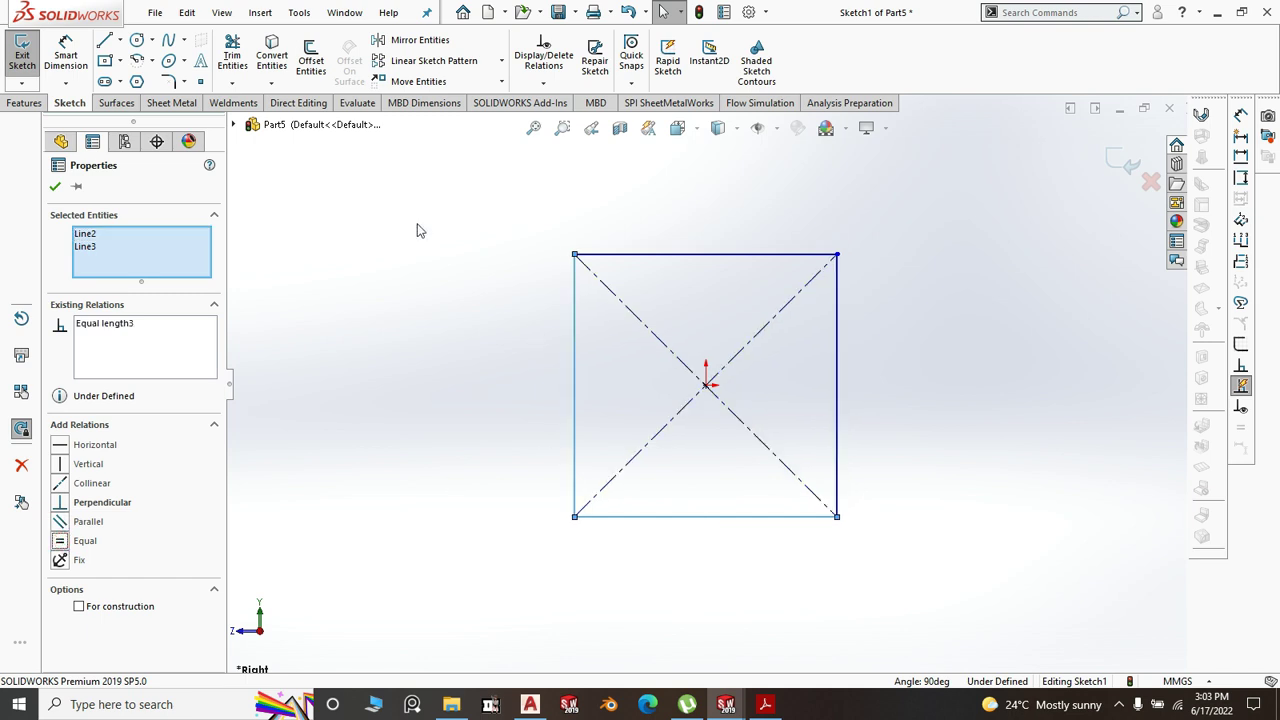
- Dimension the square's left side at 25 mm
click(70, 48)
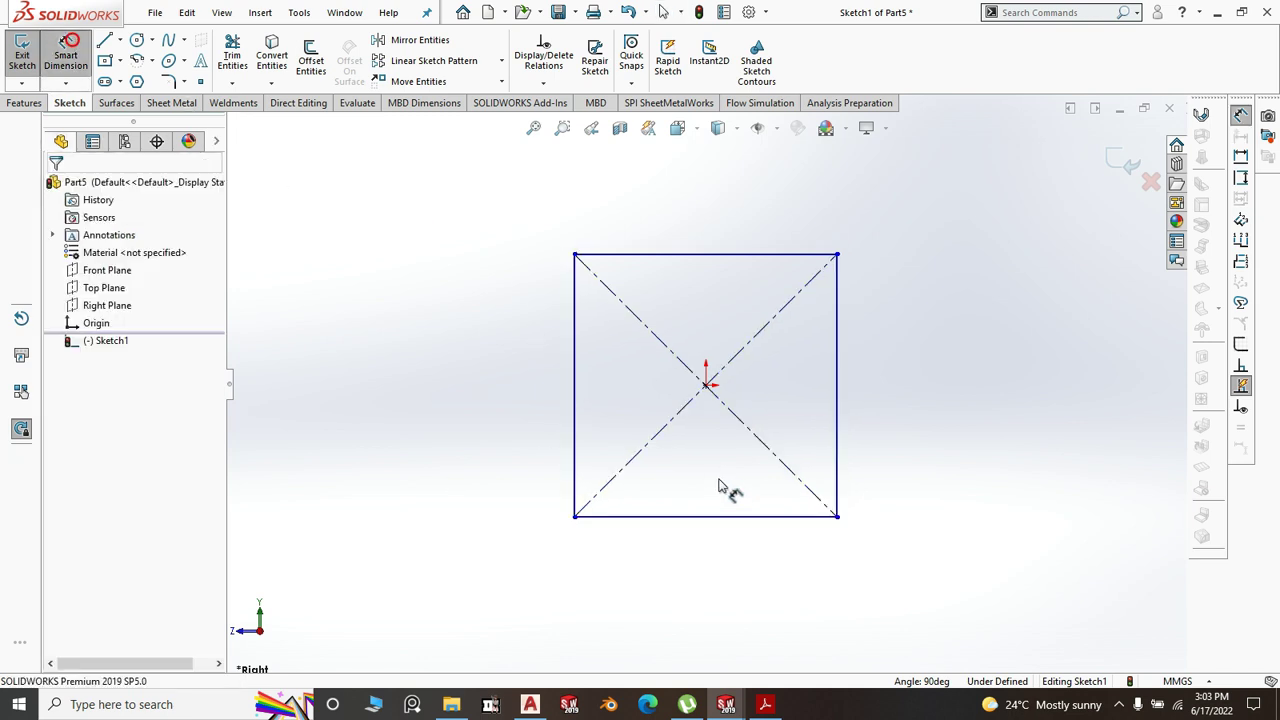
click(575, 413)
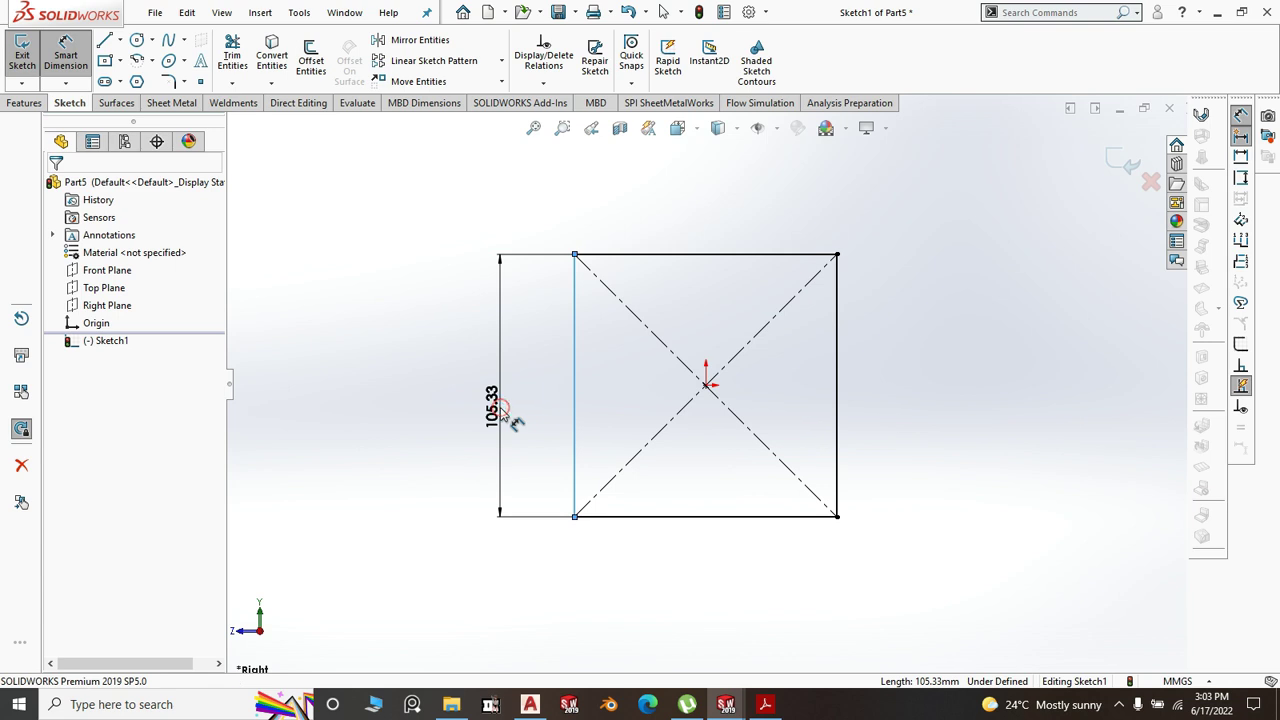
click(506, 418)
text(25)
click(431, 385)
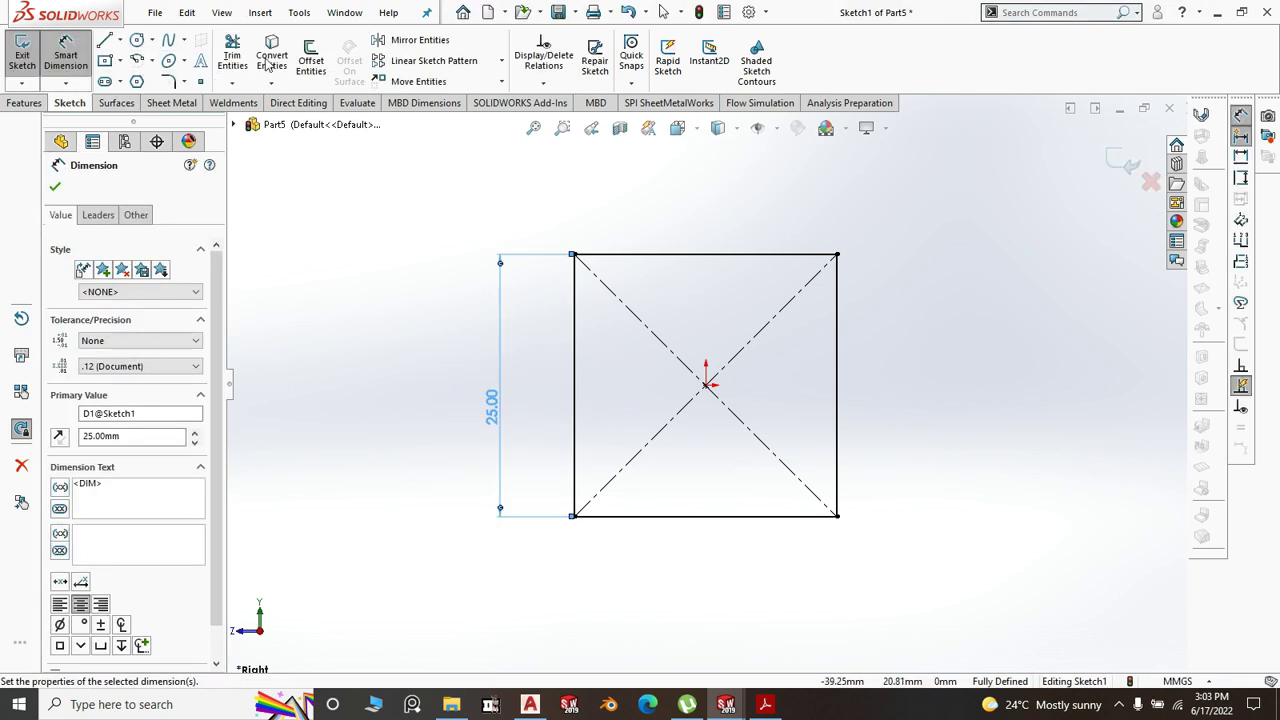
- Offset the square's outline 1.2 mm inward to form the tube wall
click(310, 58)
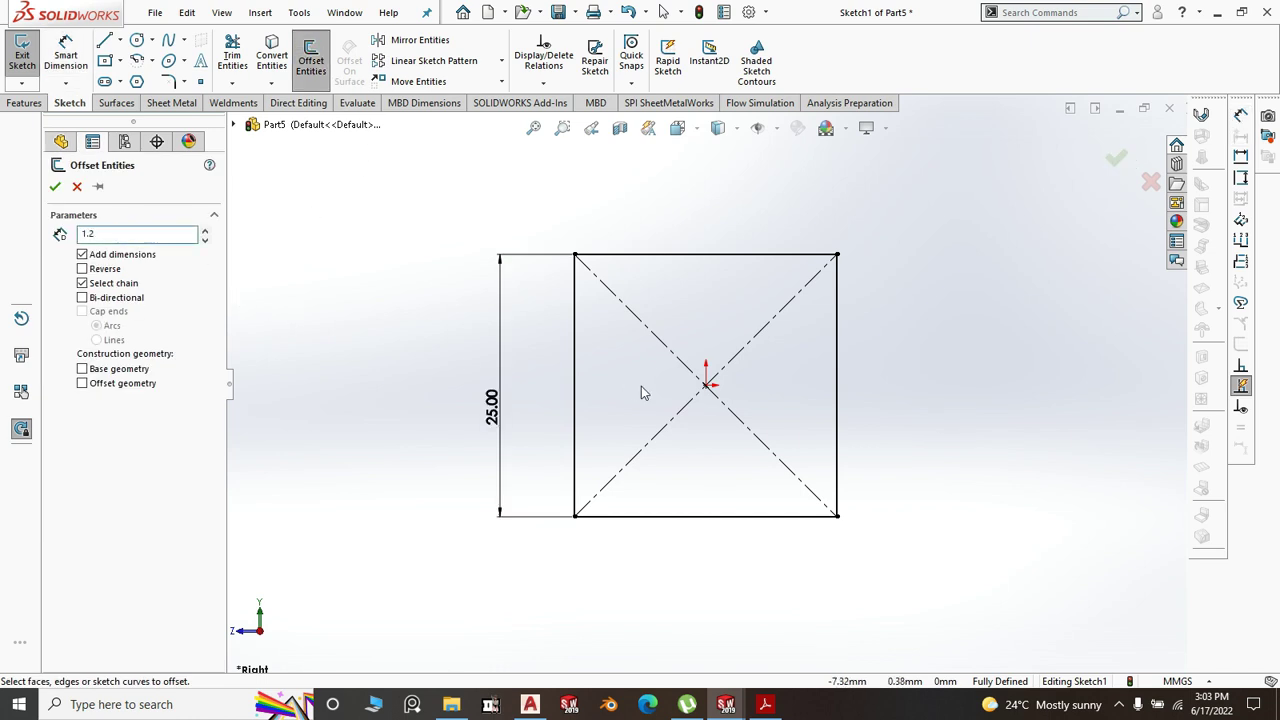
text(1.2)
click(575, 382)
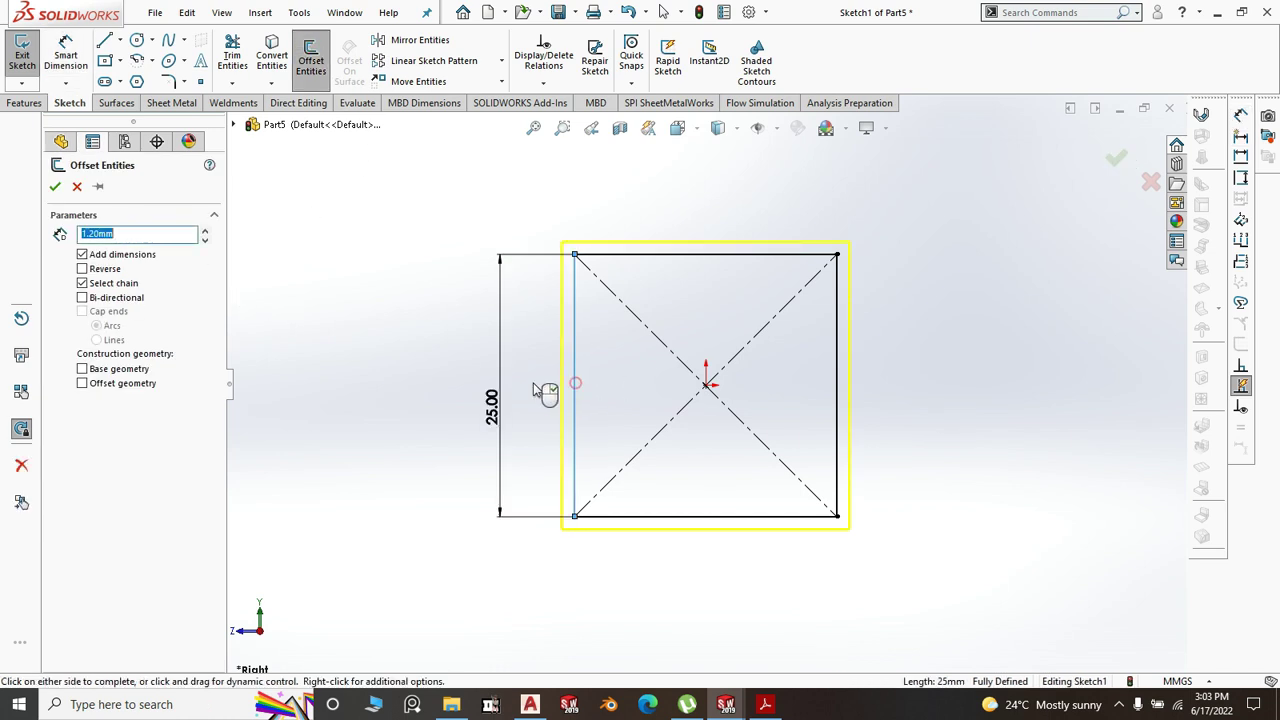
click(83, 270)
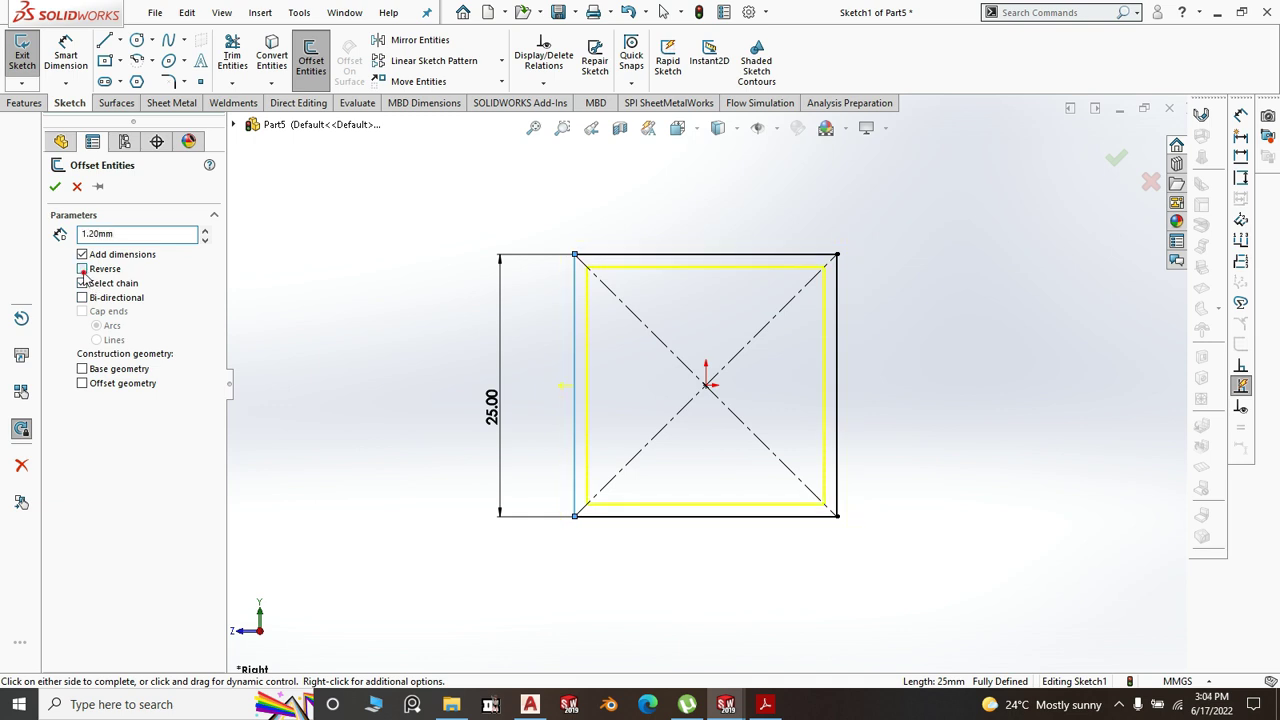
click(55, 188)
- Extrude the hollow square profile with a Mid Plane end condition and a depth of 1365 mm
click(32, 104)
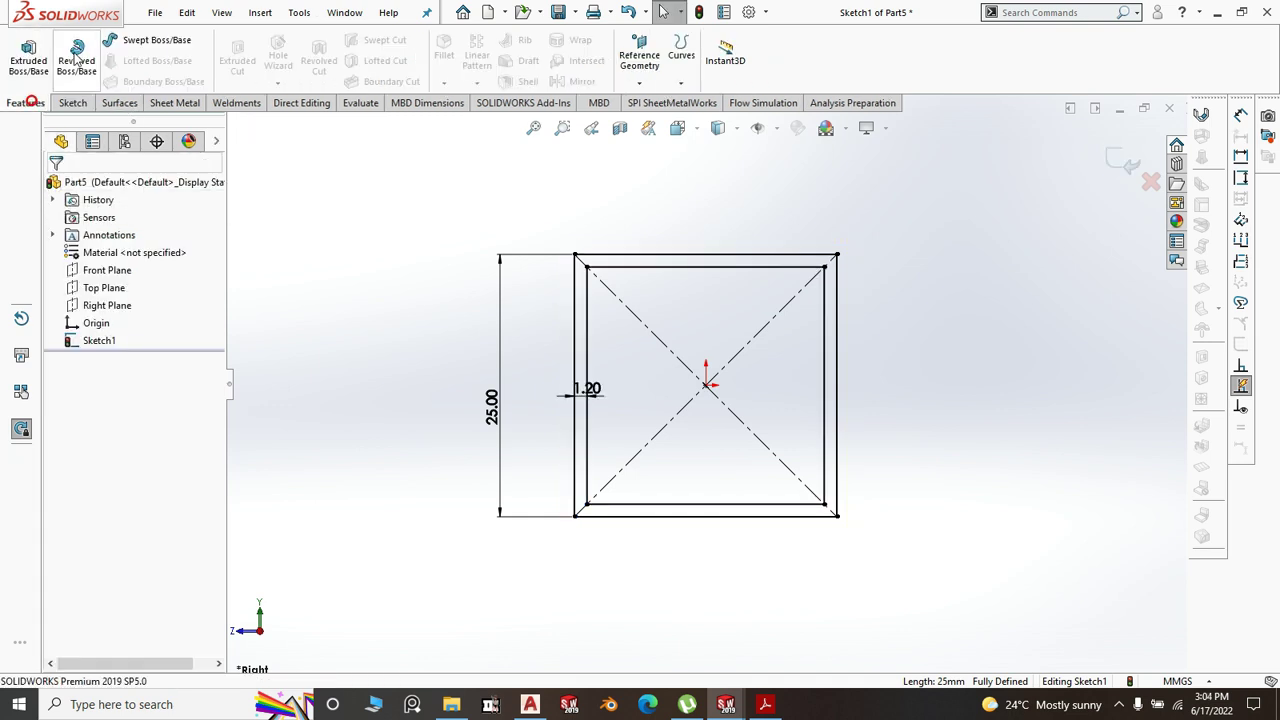
click(28, 57)
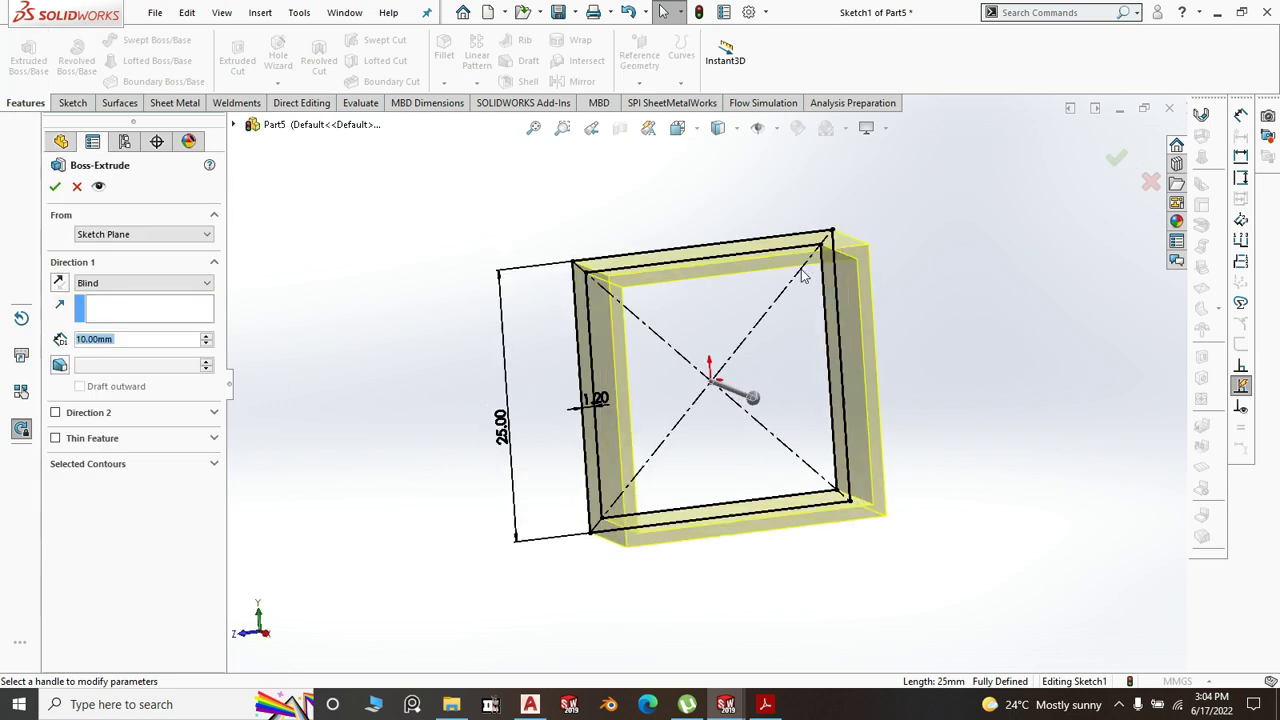
click(200, 284)
click(140, 339)
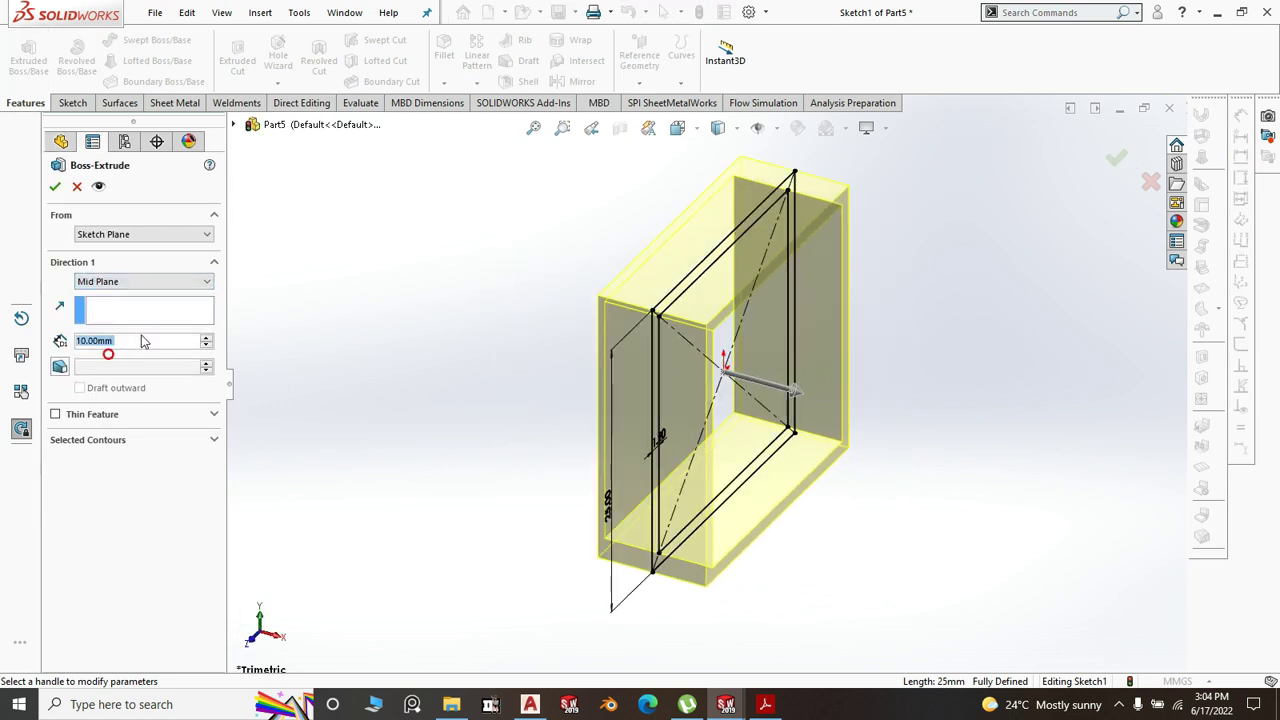
text(1365)
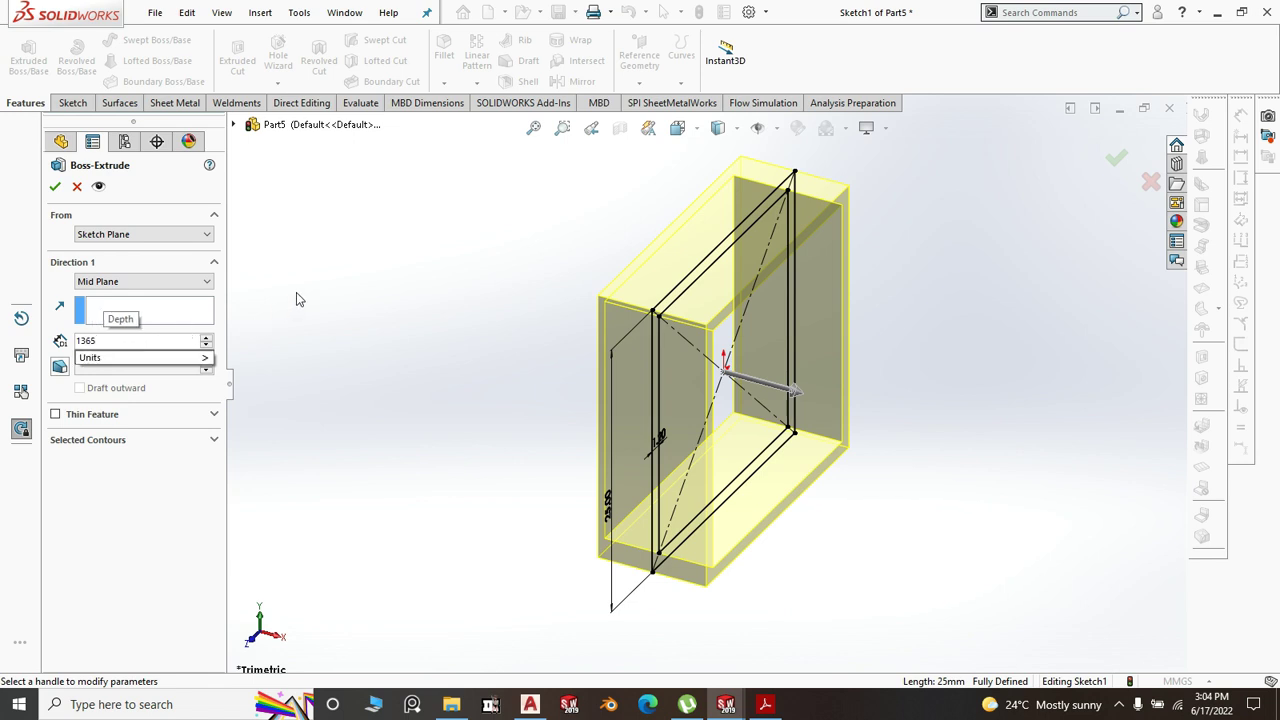
key(Return)
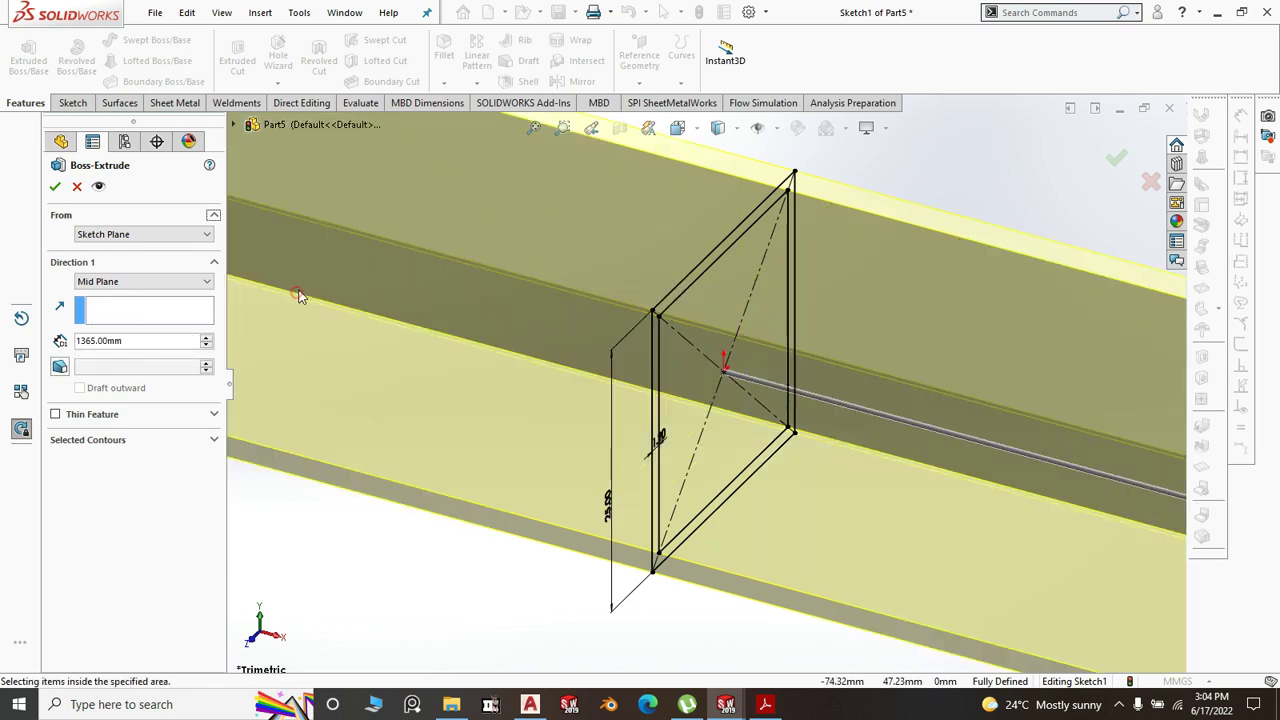
click(55, 188)
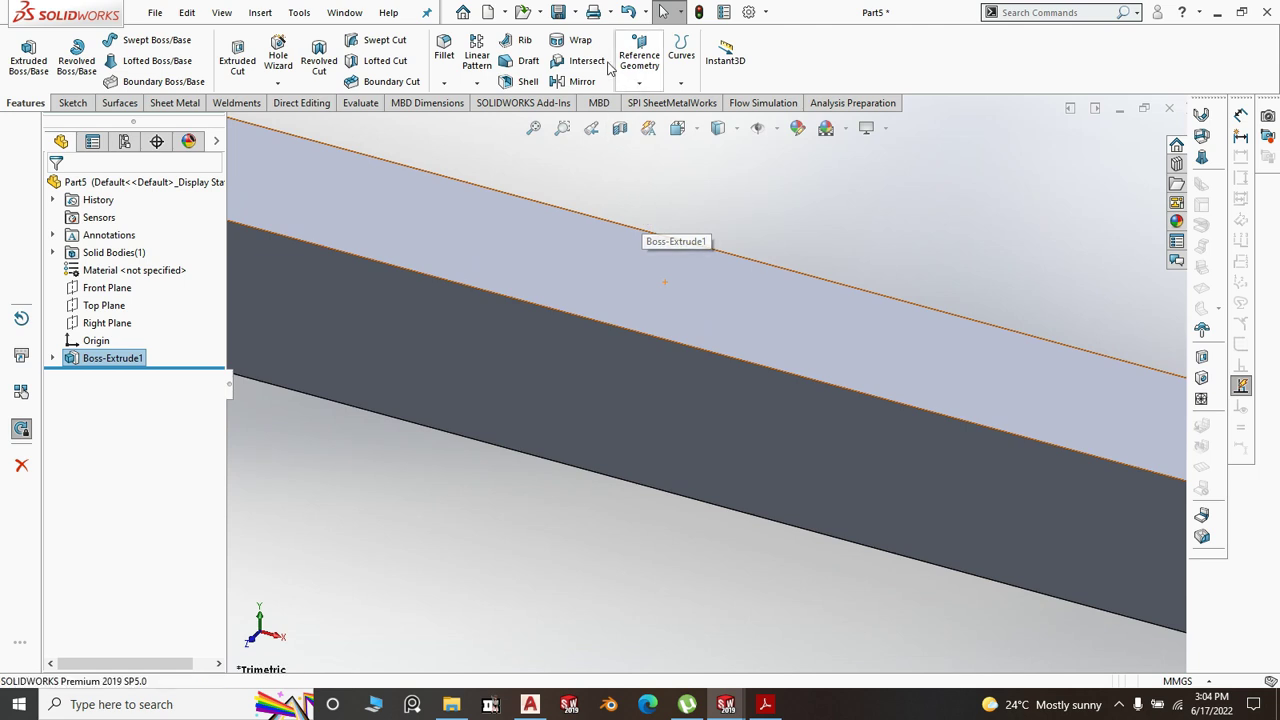
- Save the part in the Run Out Table folder as "5. DW RT Long Bracing"
click(575, 12)
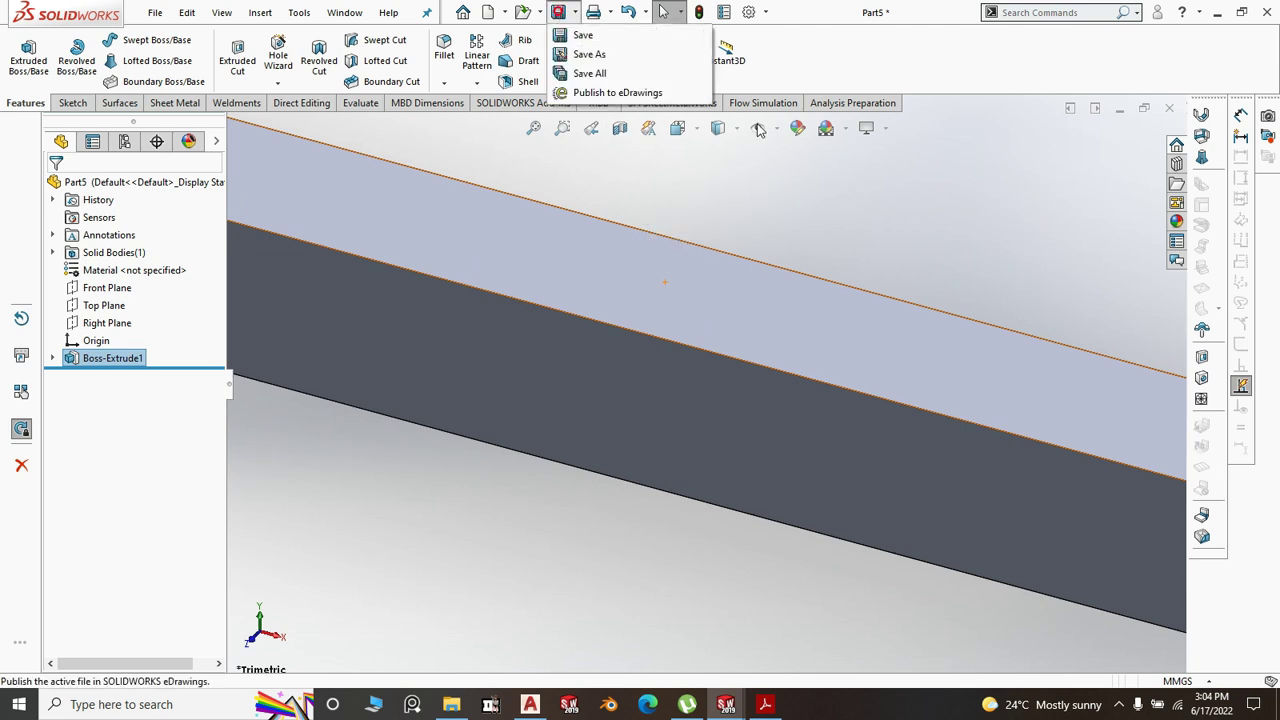
click(617, 41)
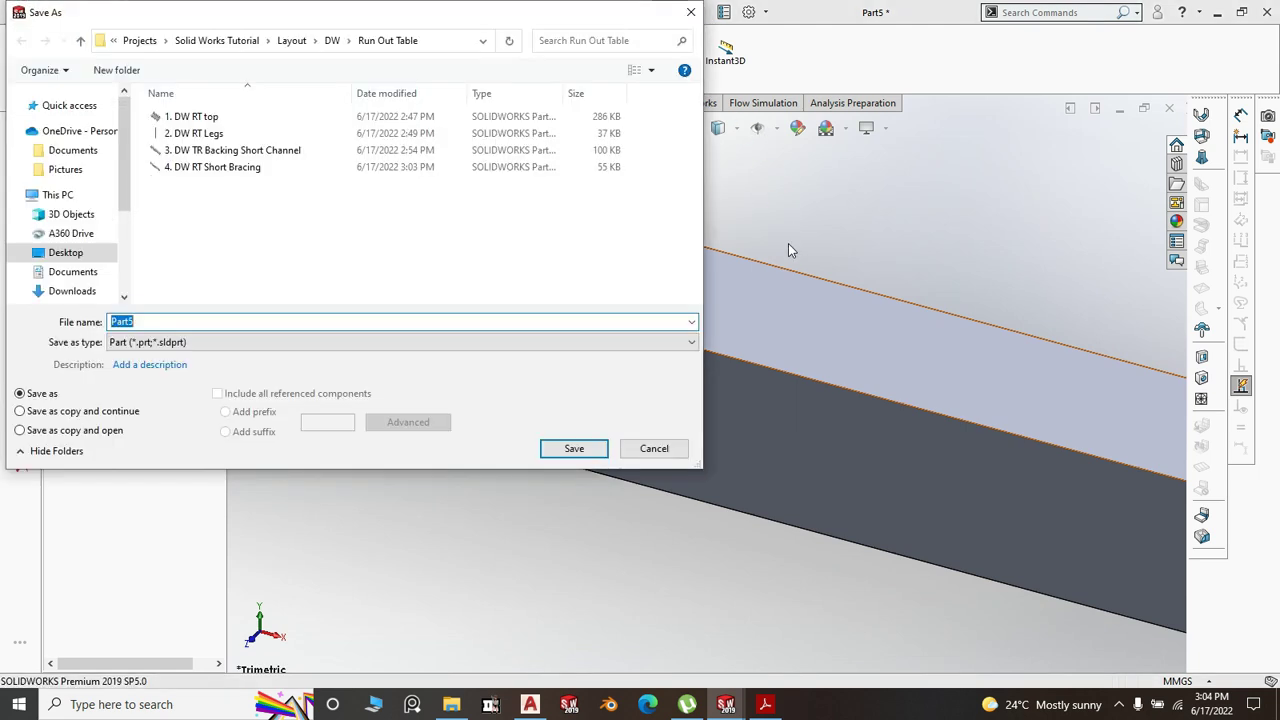
text(5. DW RT Long Bracing)
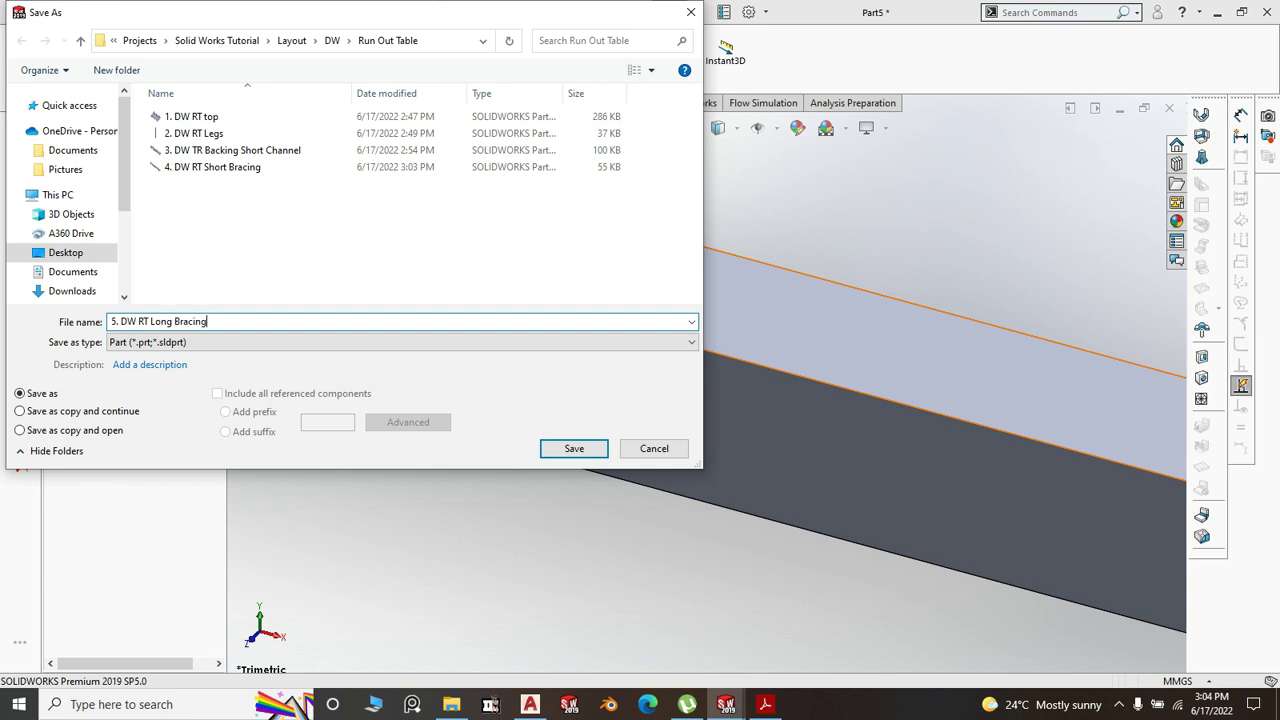
click(596, 448)
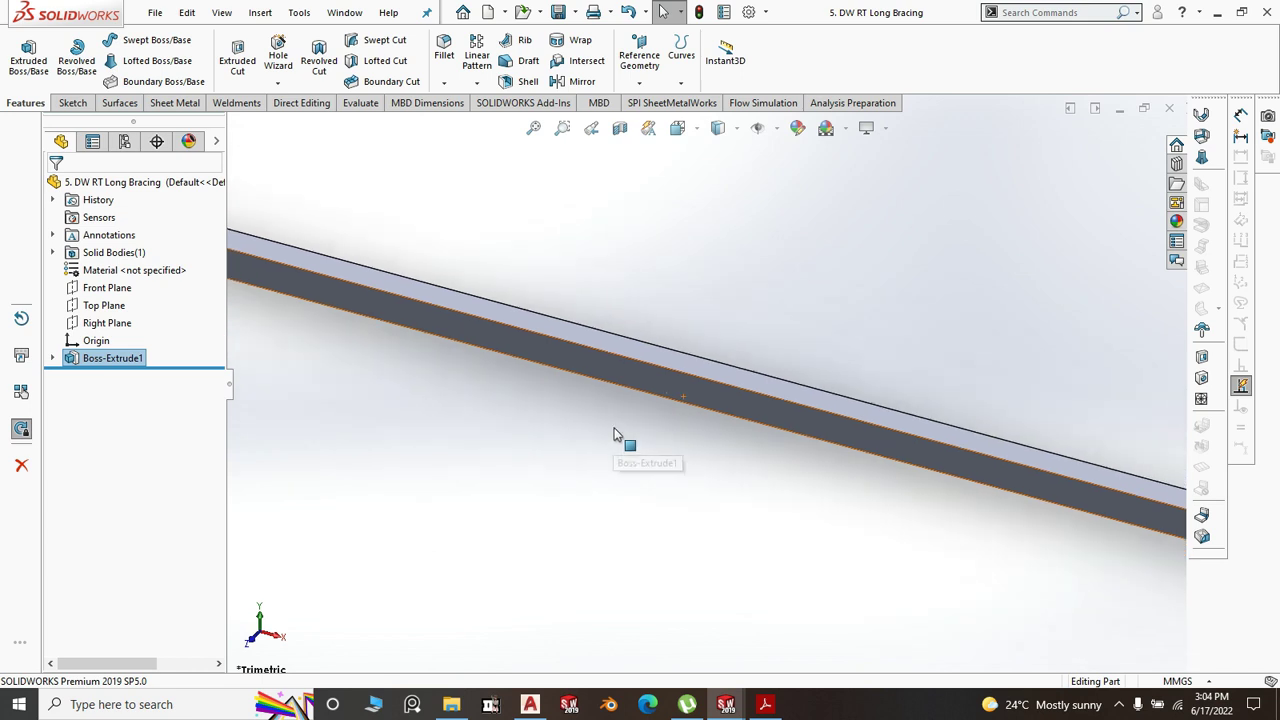
click(694, 543)
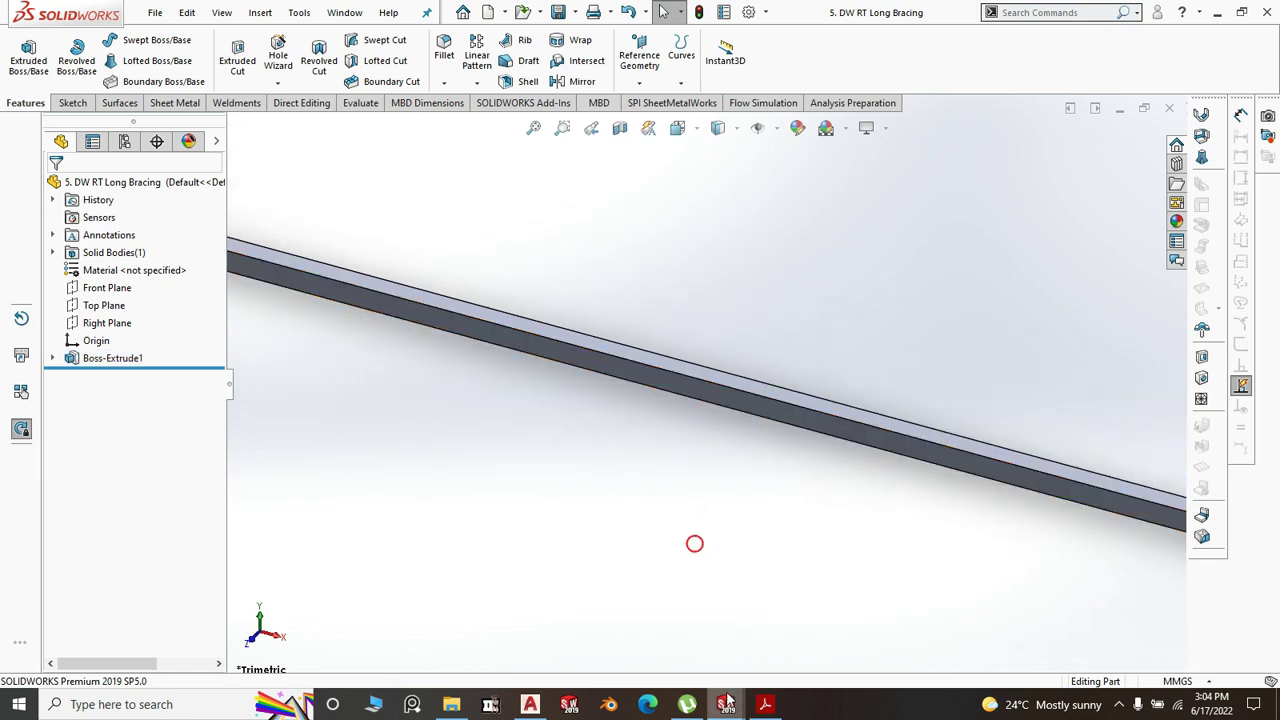
- Switch to the Assem1 assembly and rebuild it with the changed models
mouse_move(727, 706)
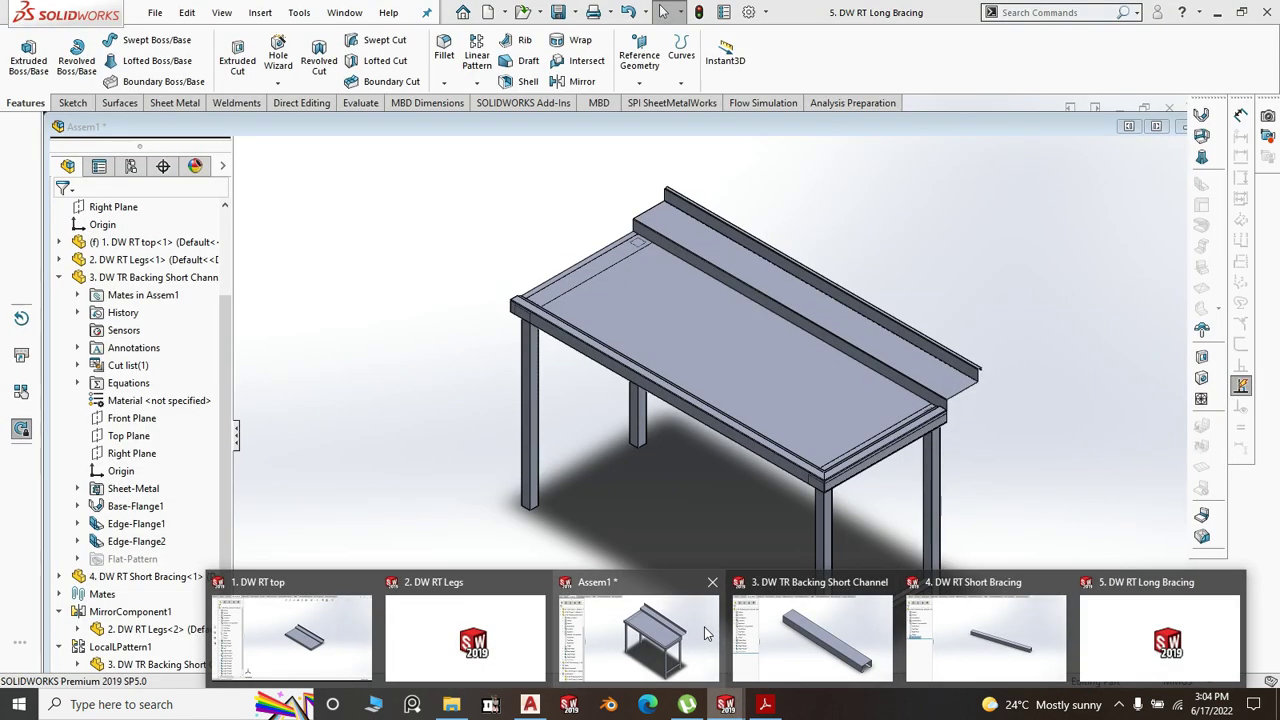
click(705, 633)
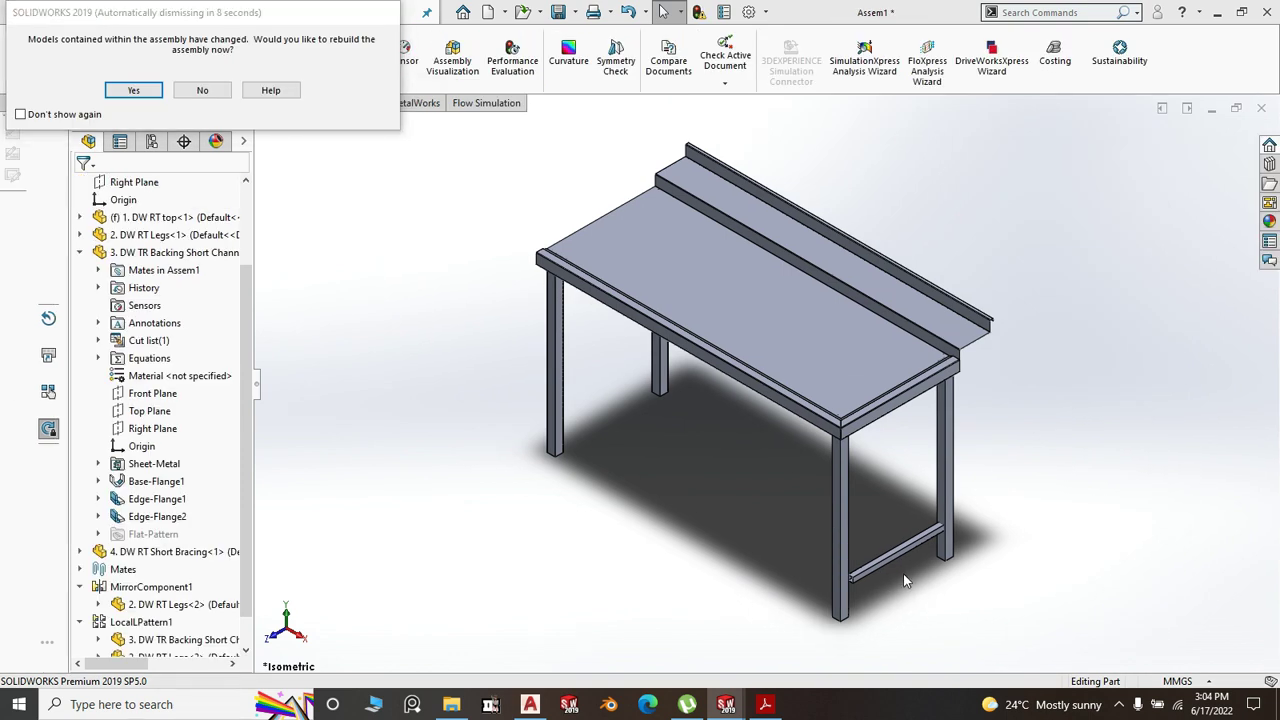
click(134, 90)
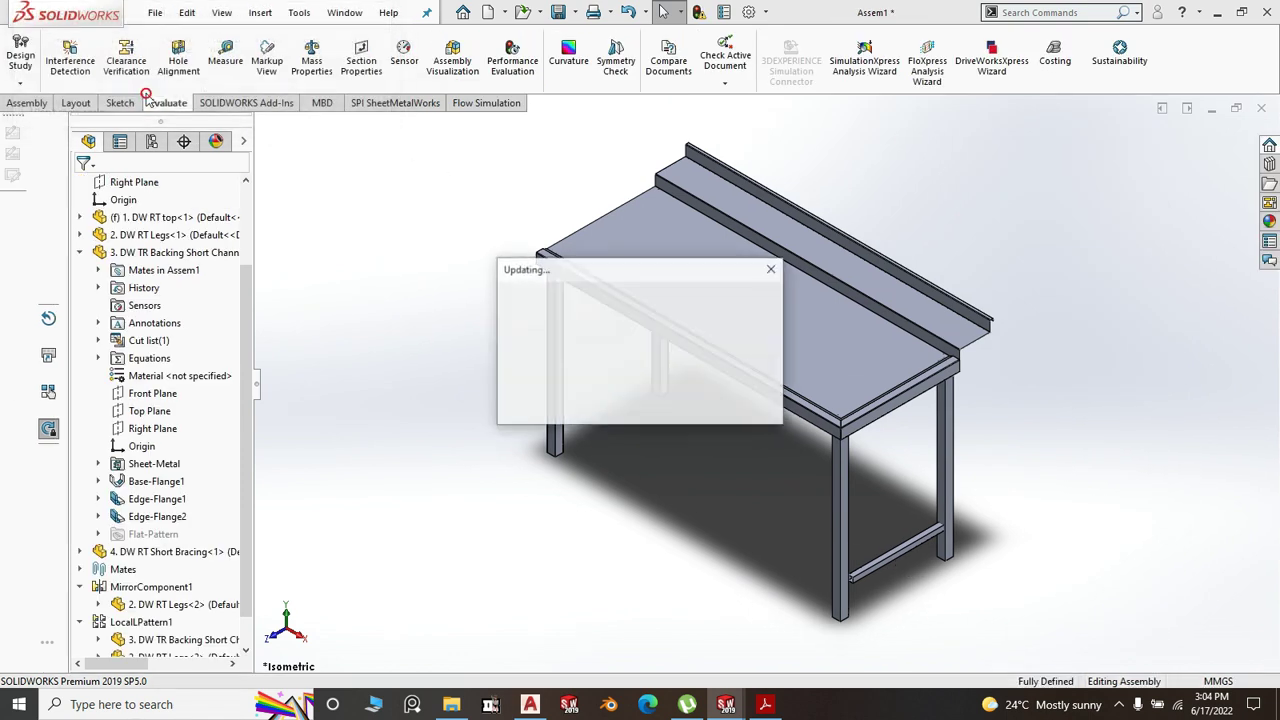
- Insert the 5. DW RT Long Bracing part and place it freely near the feet of the front legs
scroll(912, 580, down, 2)
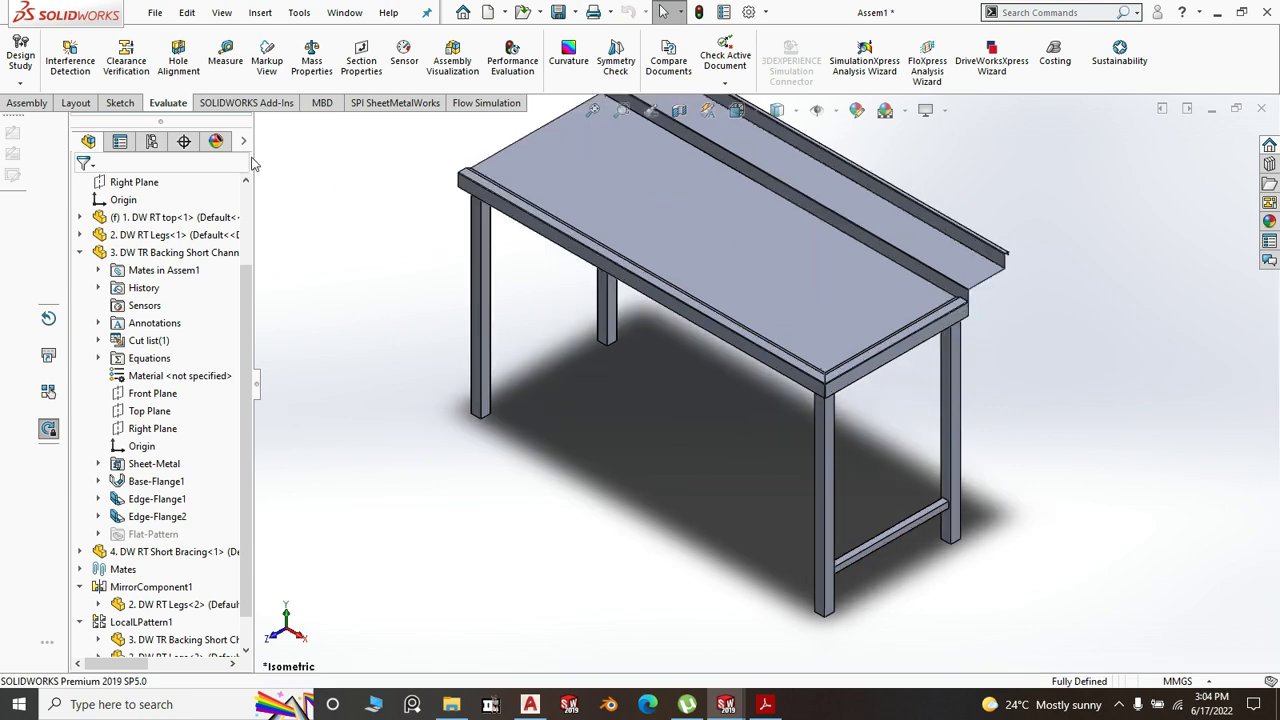
click(24, 104)
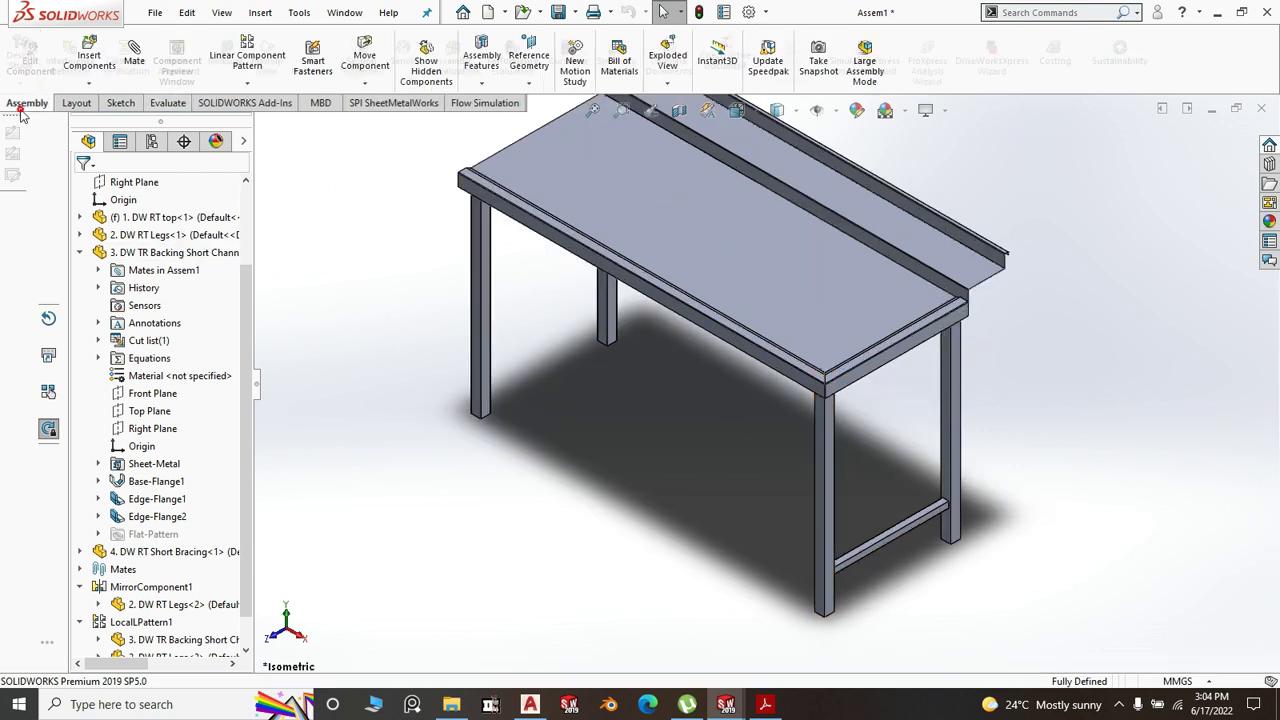
click(92, 58)
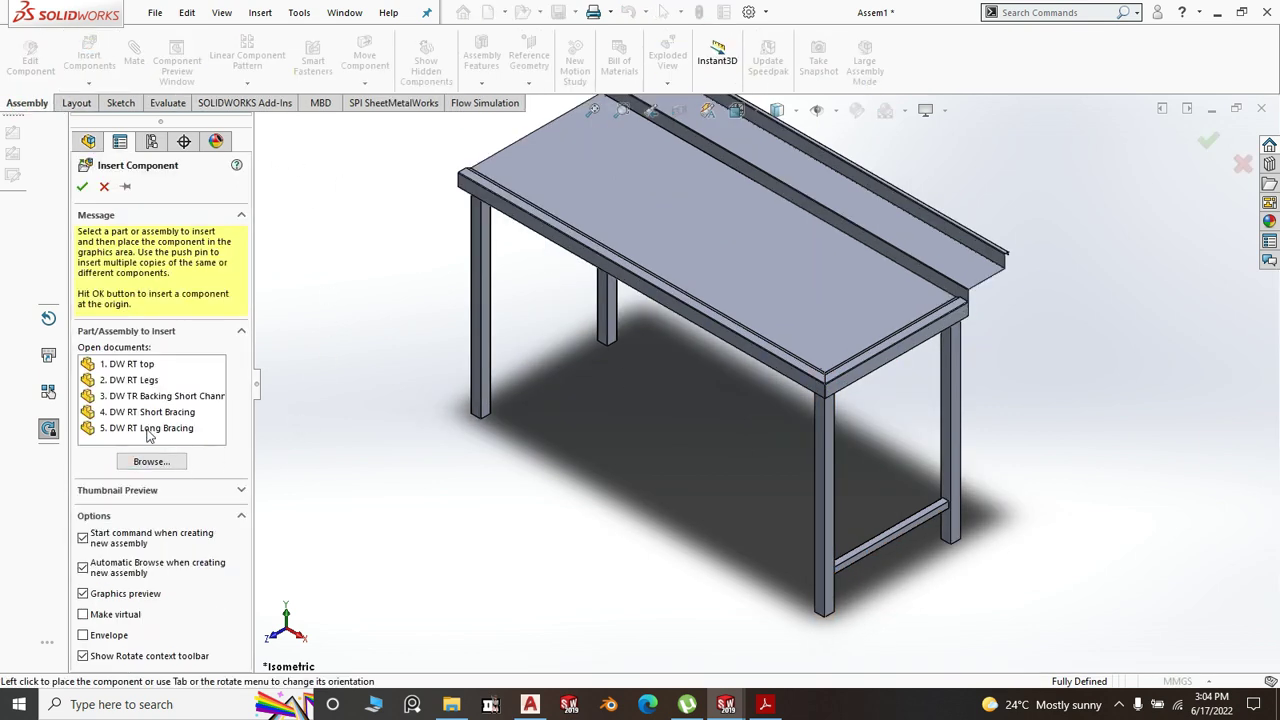
click(148, 428)
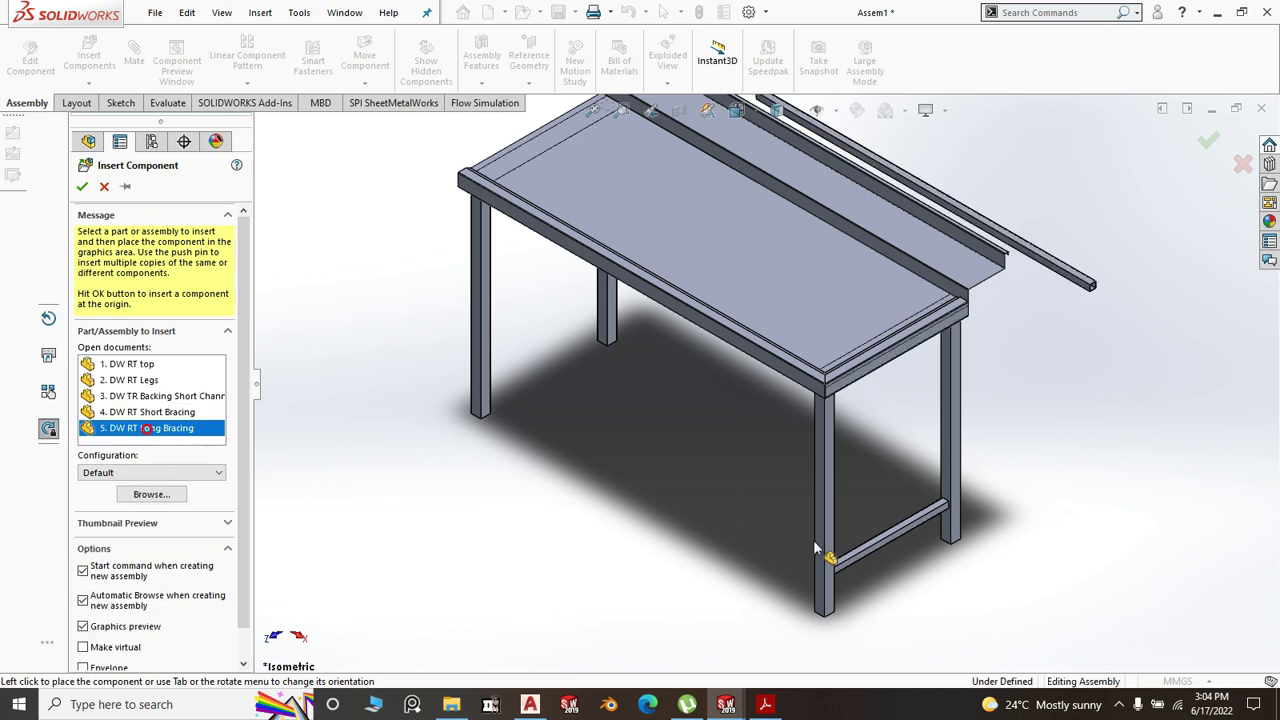
click(930, 587)
- Add a coincident mate between the top face of the long bracing and the top face of the short bracing
click(135, 60)
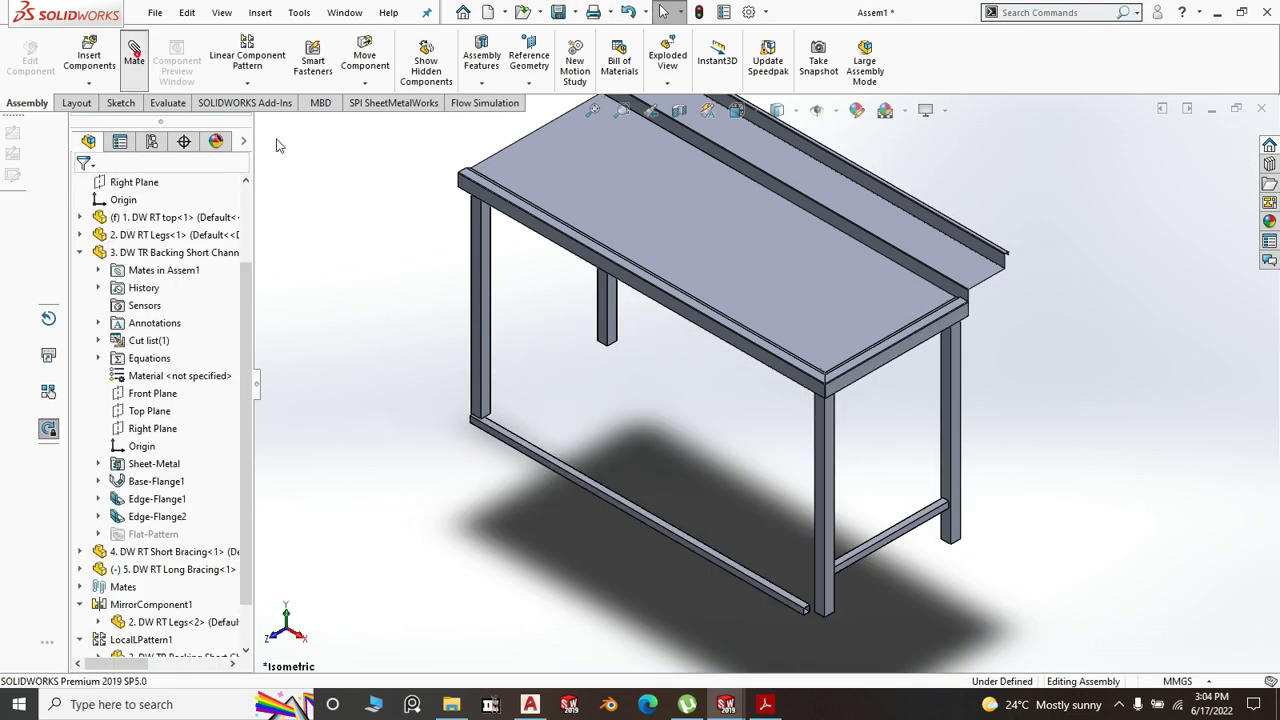
scroll(799, 603, down, 5)
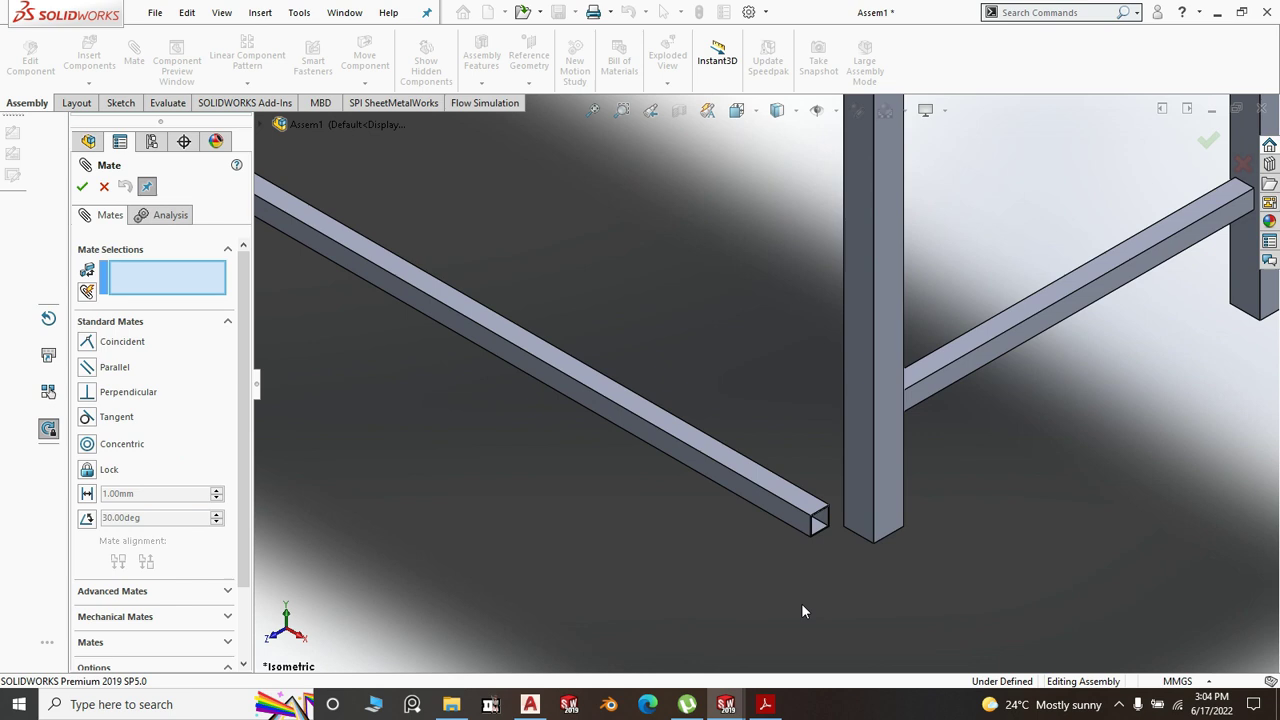
click(798, 508)
scroll(957, 362, down, 5)
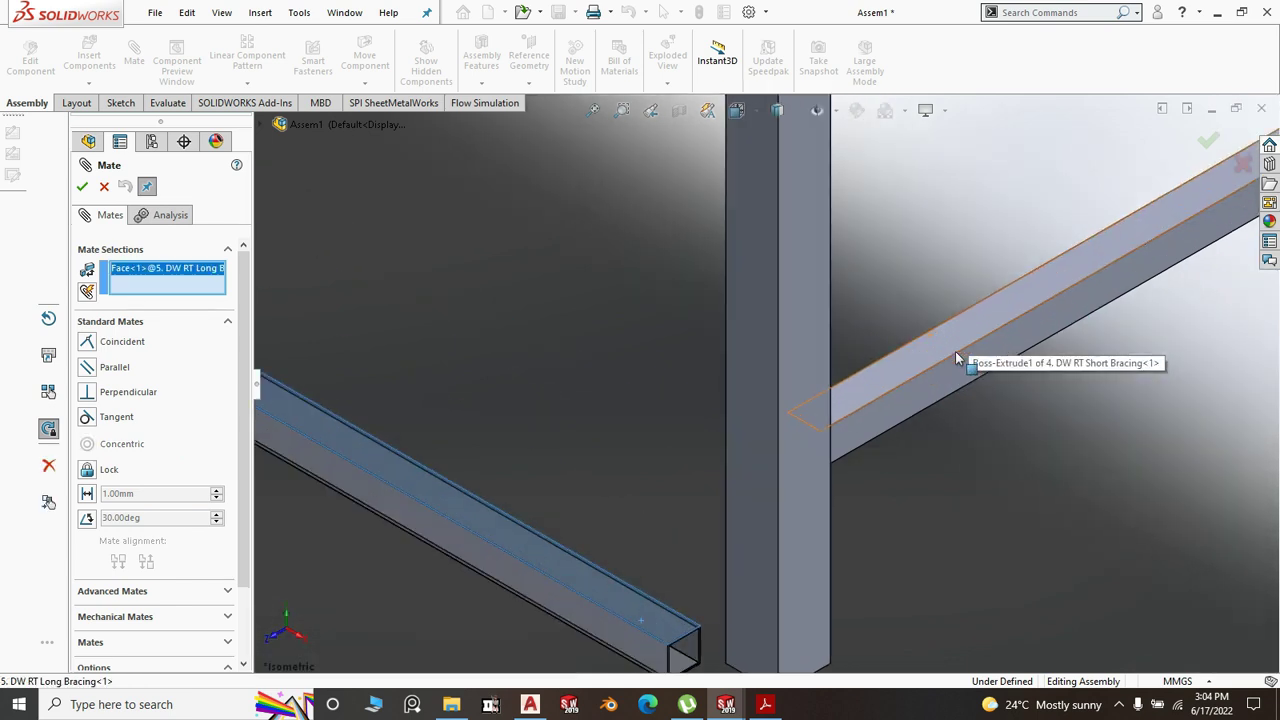
click(929, 352)
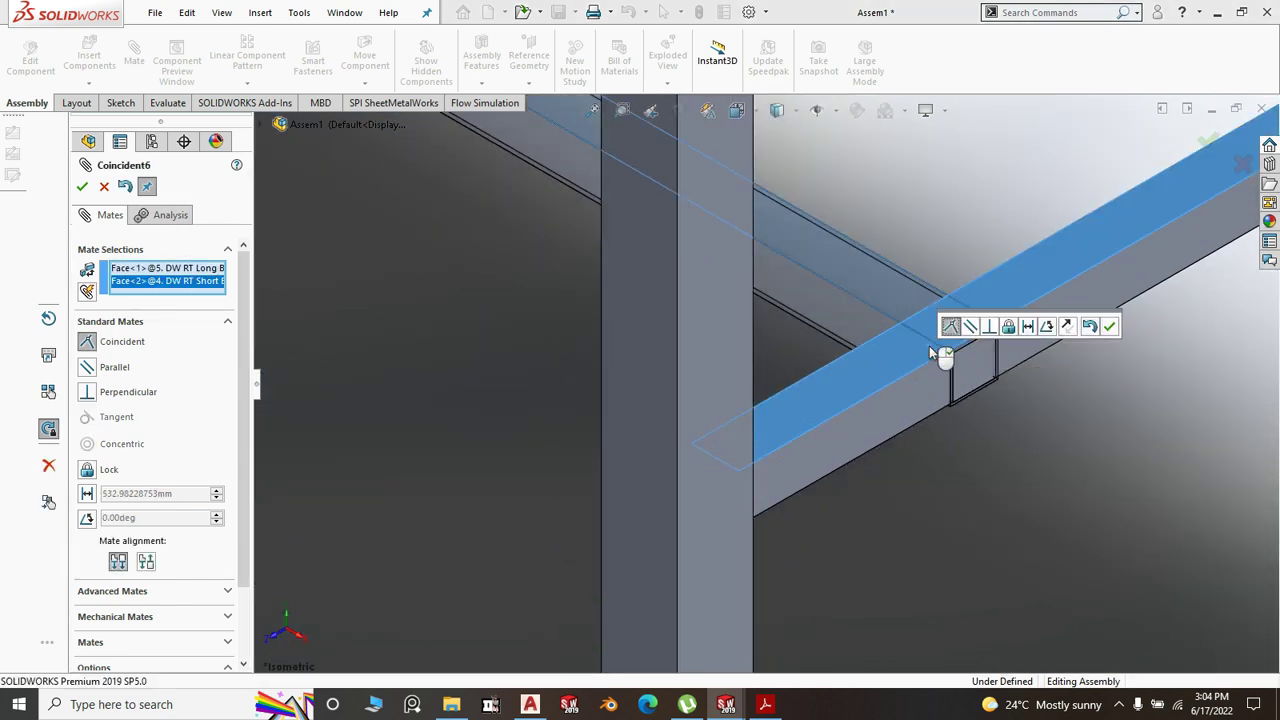
key(Return)
- Mate the hollow end face of the long bracing flush against the adjoining leg beside the short bracing
scroll(929, 352, down, 10)
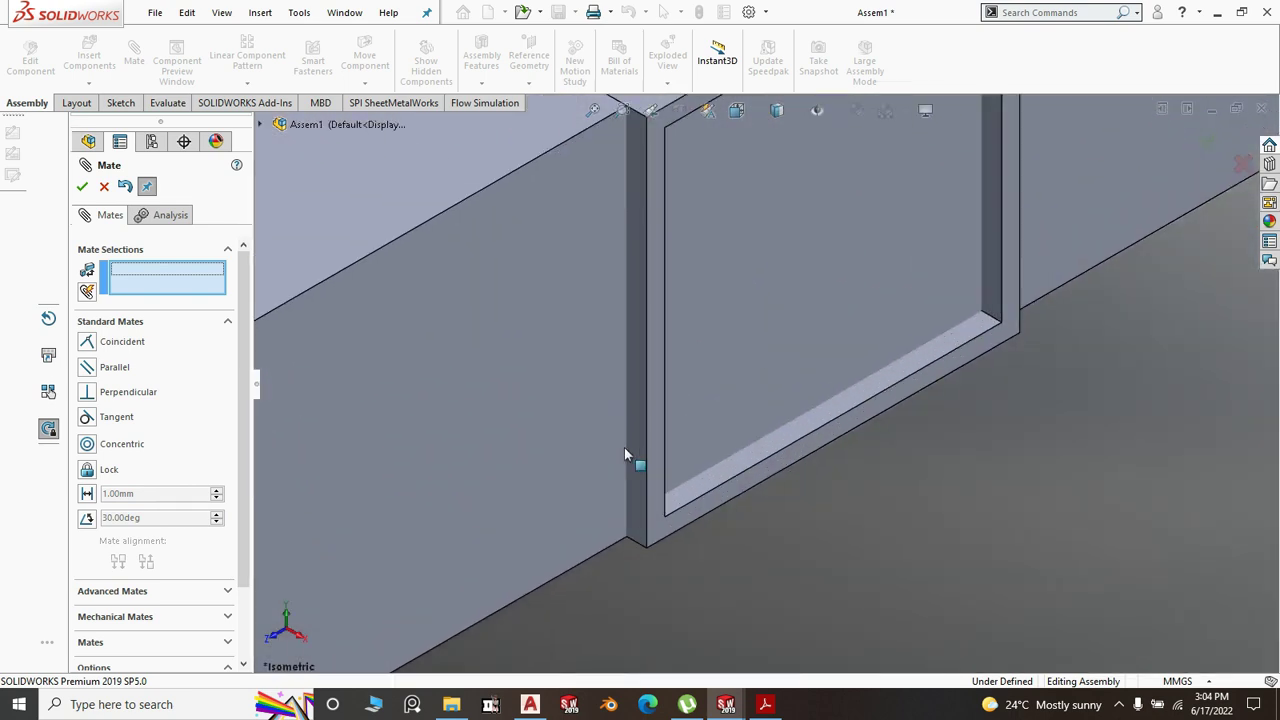
scroll(650, 440, up, 2)
click(680, 426)
scroll(713, 412, up, 6)
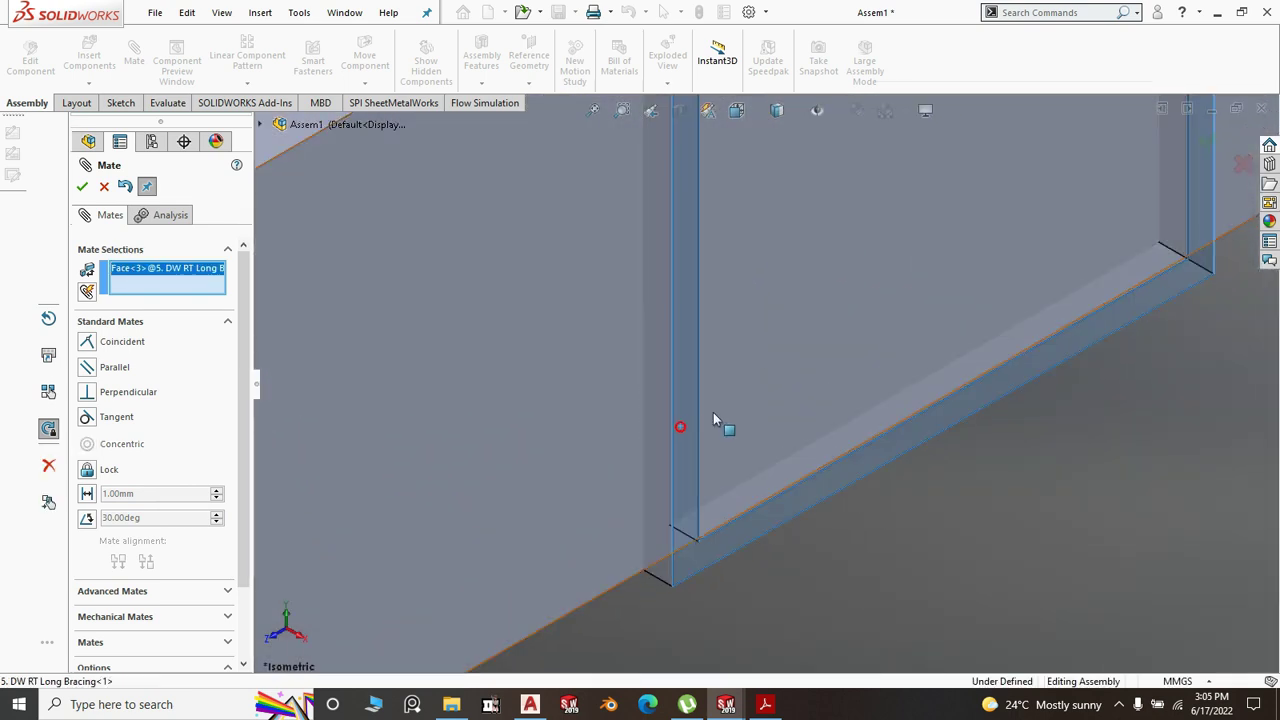
click(765, 400)
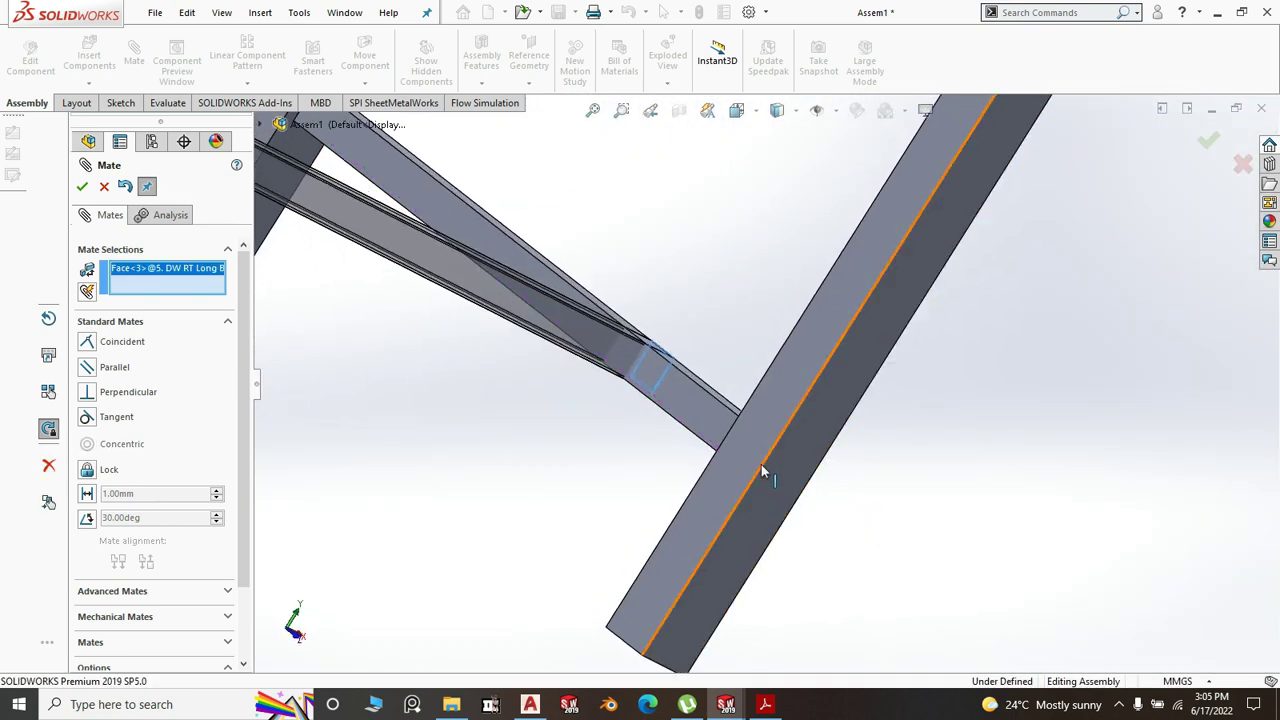
click(944, 457)
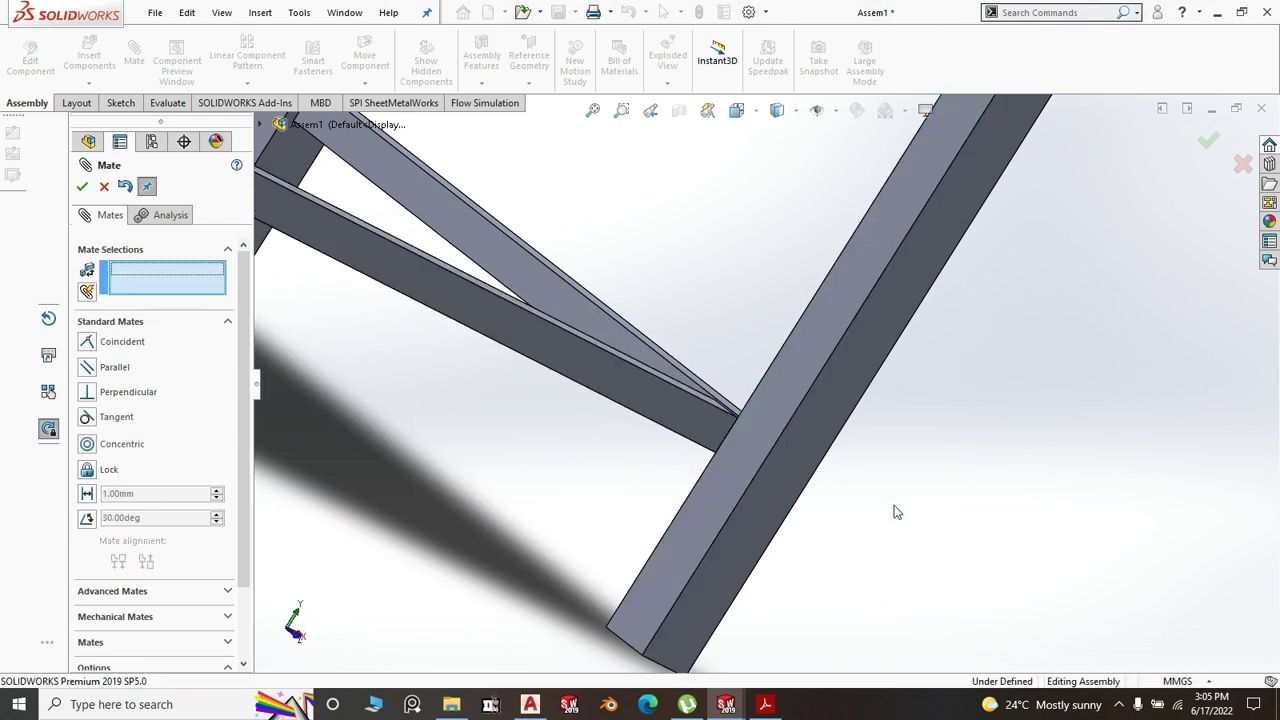
- Set up a centered Width mate with the long bracing's side faces as width selections and the leg's side faces as tab selections
click(102, 591)
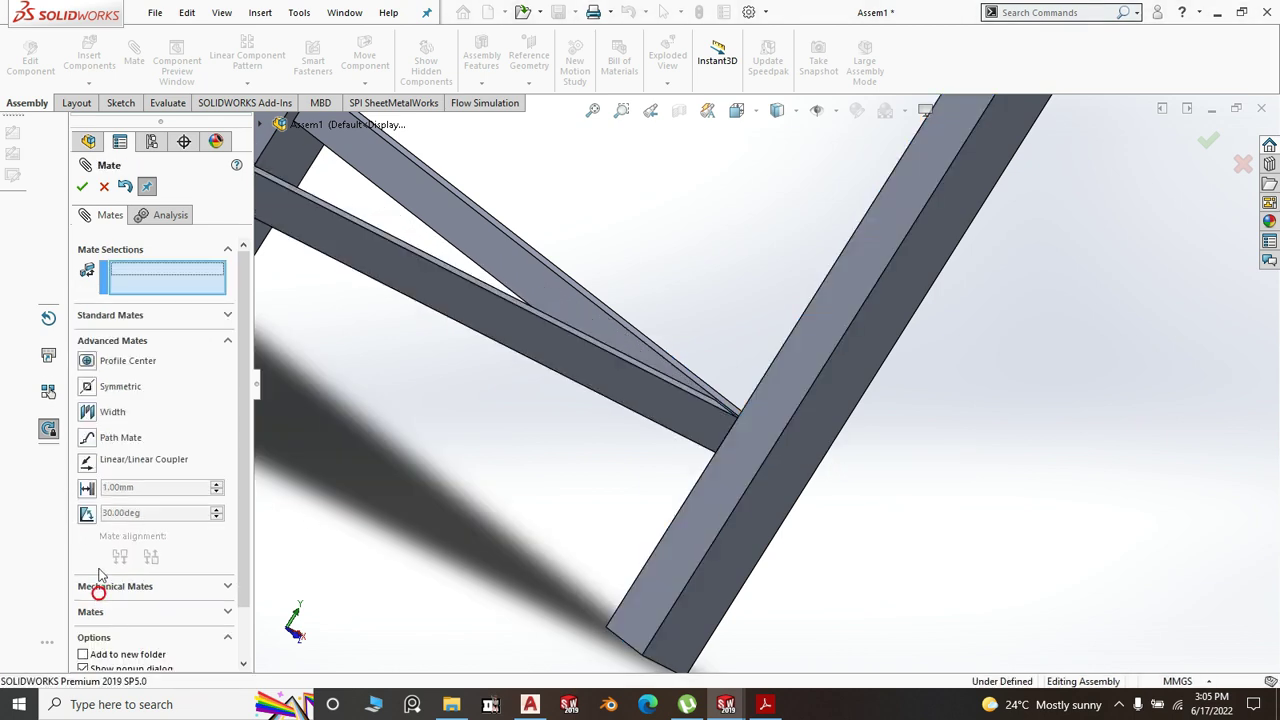
click(88, 412)
scroll(625, 441, down, 2)
click(685, 386)
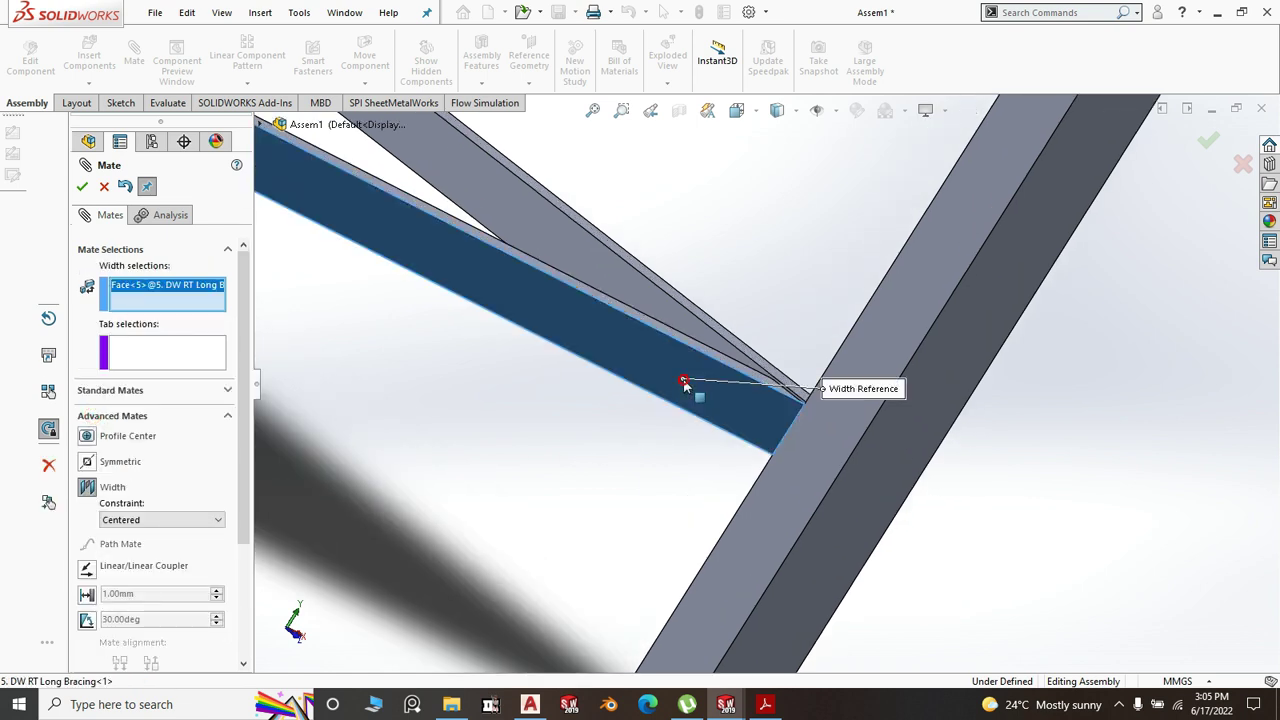
click(133, 345)
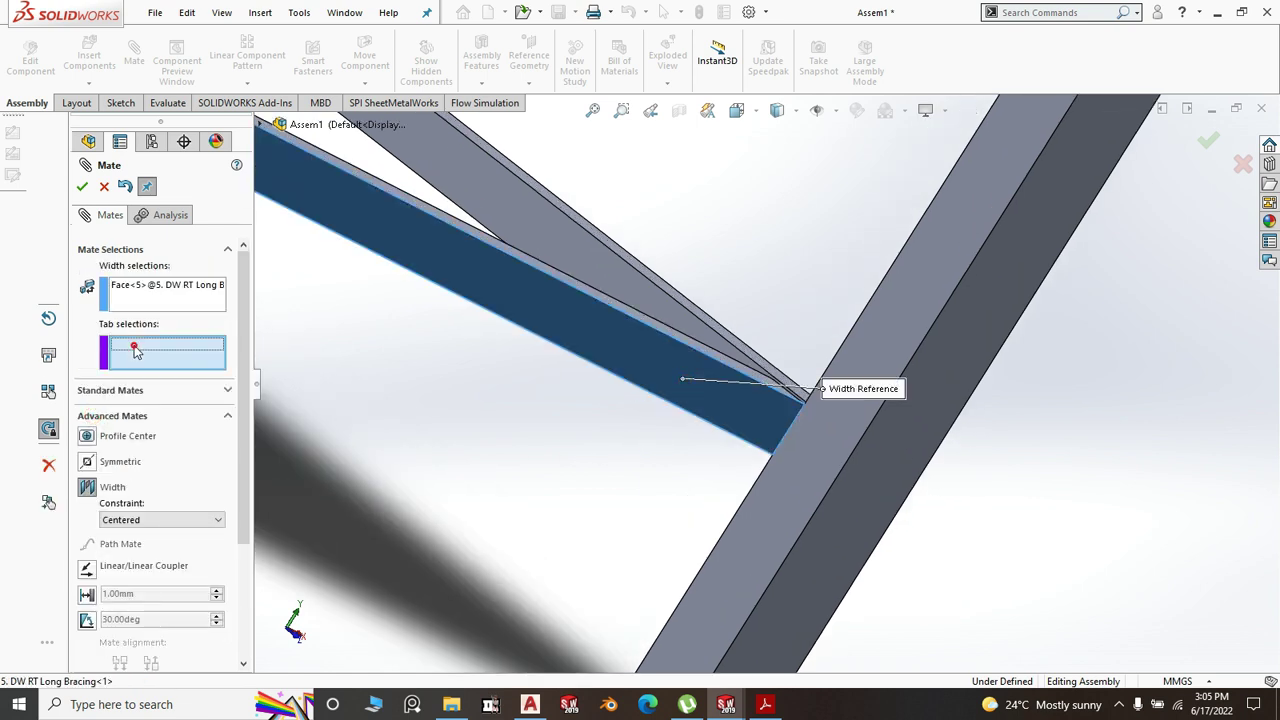
click(850, 546)
scroll(810, 535, up, 3)
middle_drag(766, 557, 857, 640)
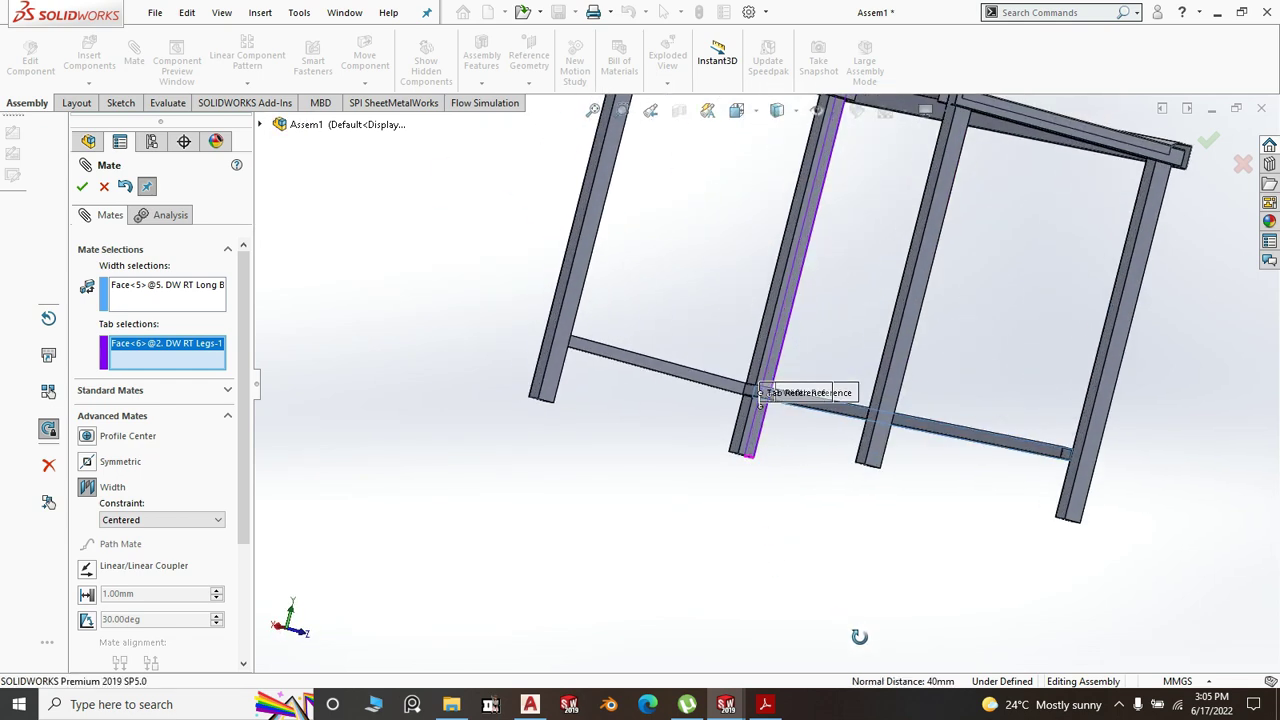
click(155, 305)
scroll(862, 433, down, 2)
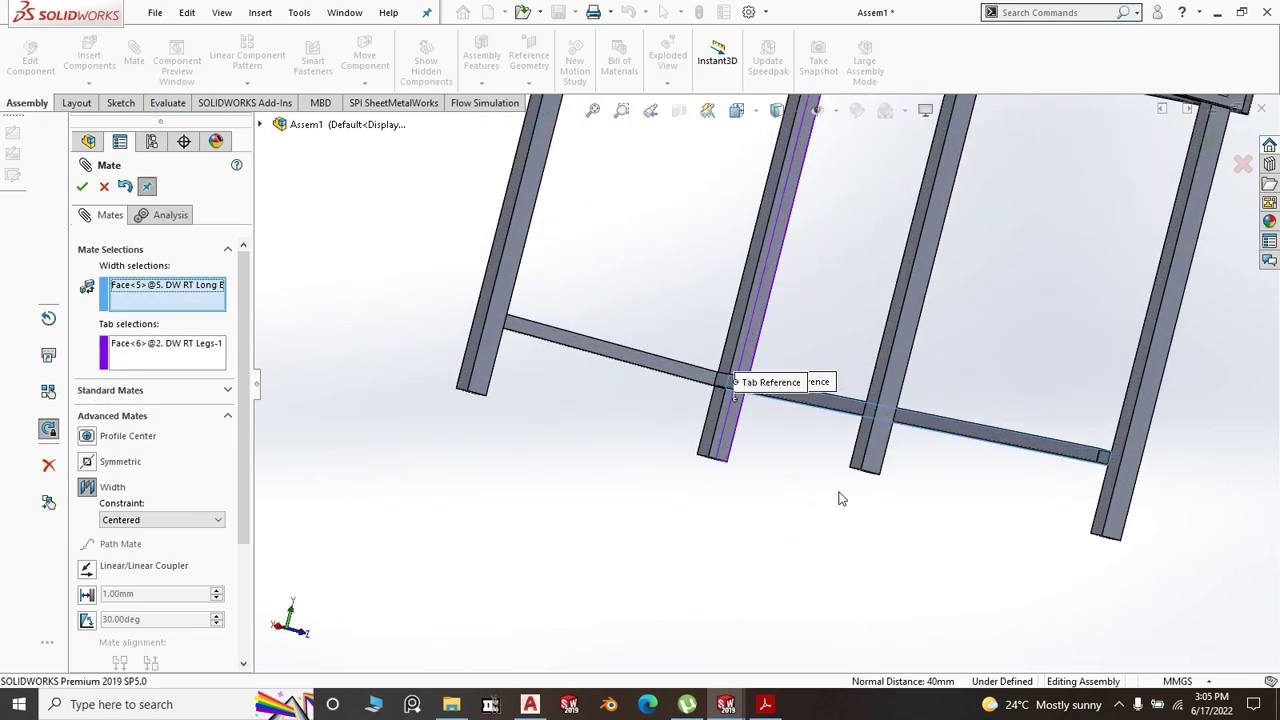
- Complete a centered Width mate using opposite side faces of the long bracing as width and opposite leg faces as tab
middle_drag(843, 497, 840, 526)
scroll(864, 360, down, 3)
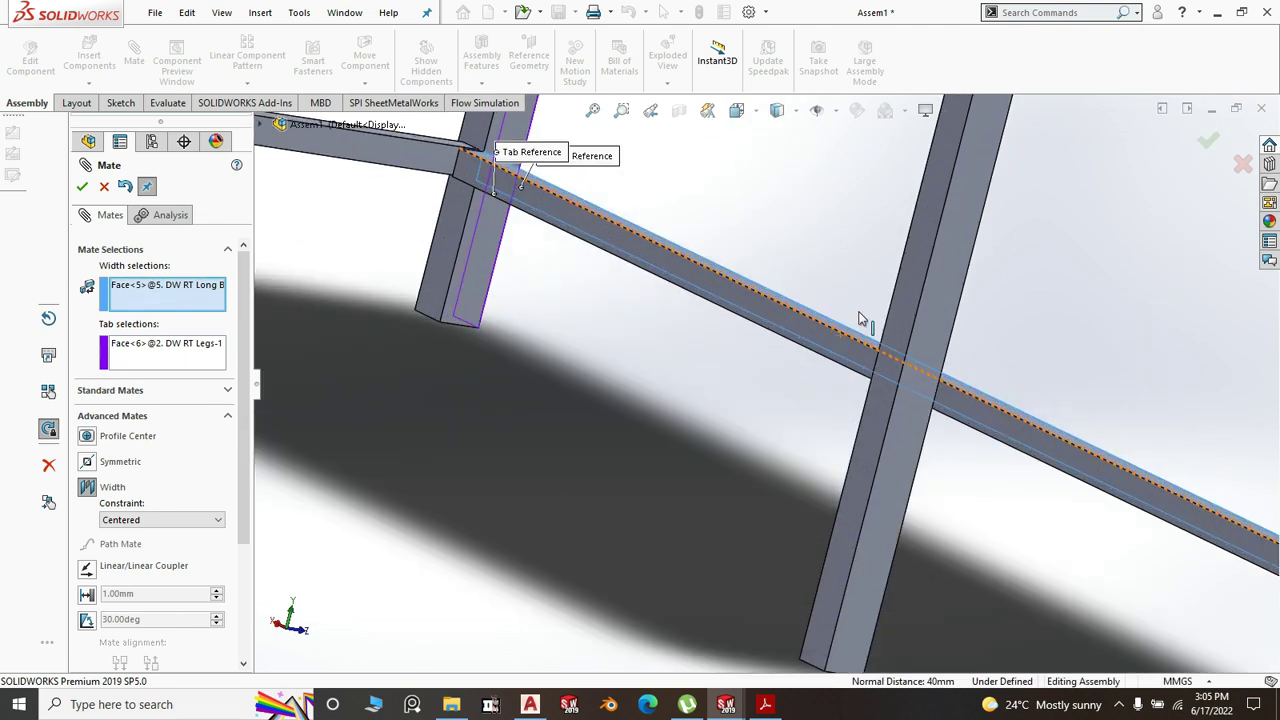
click(705, 289)
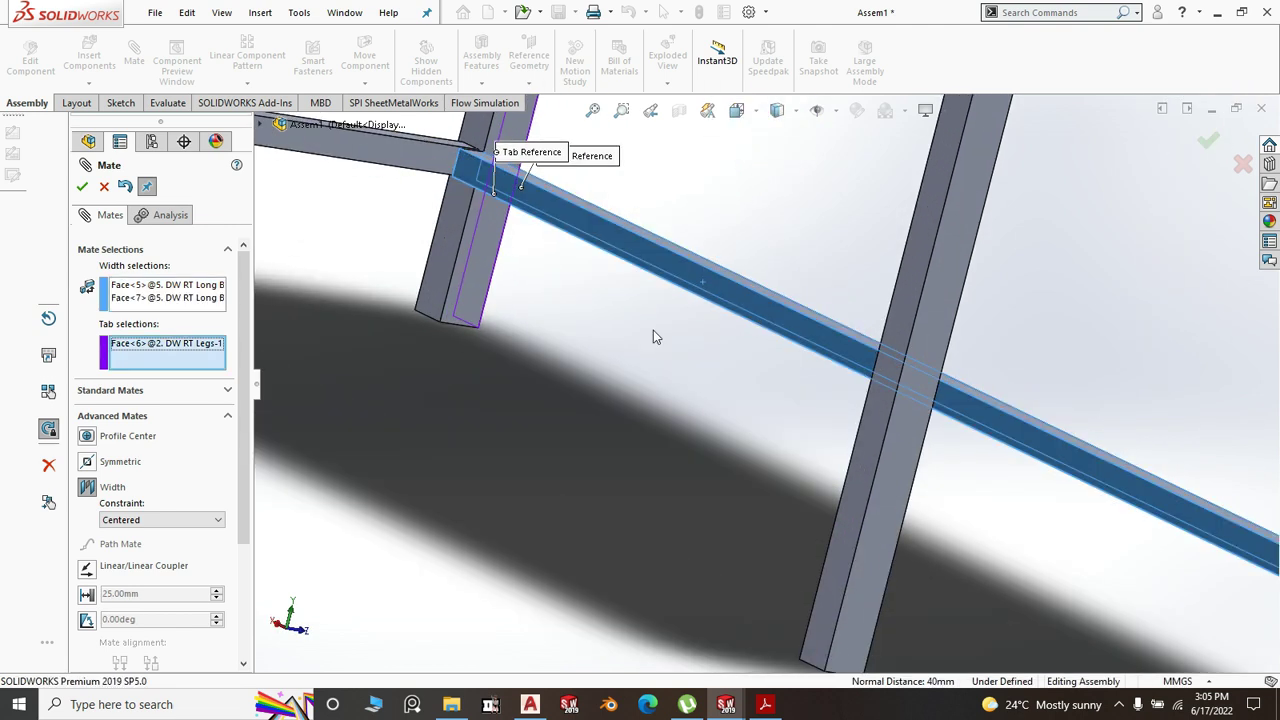
scroll(620, 360, up, 3)
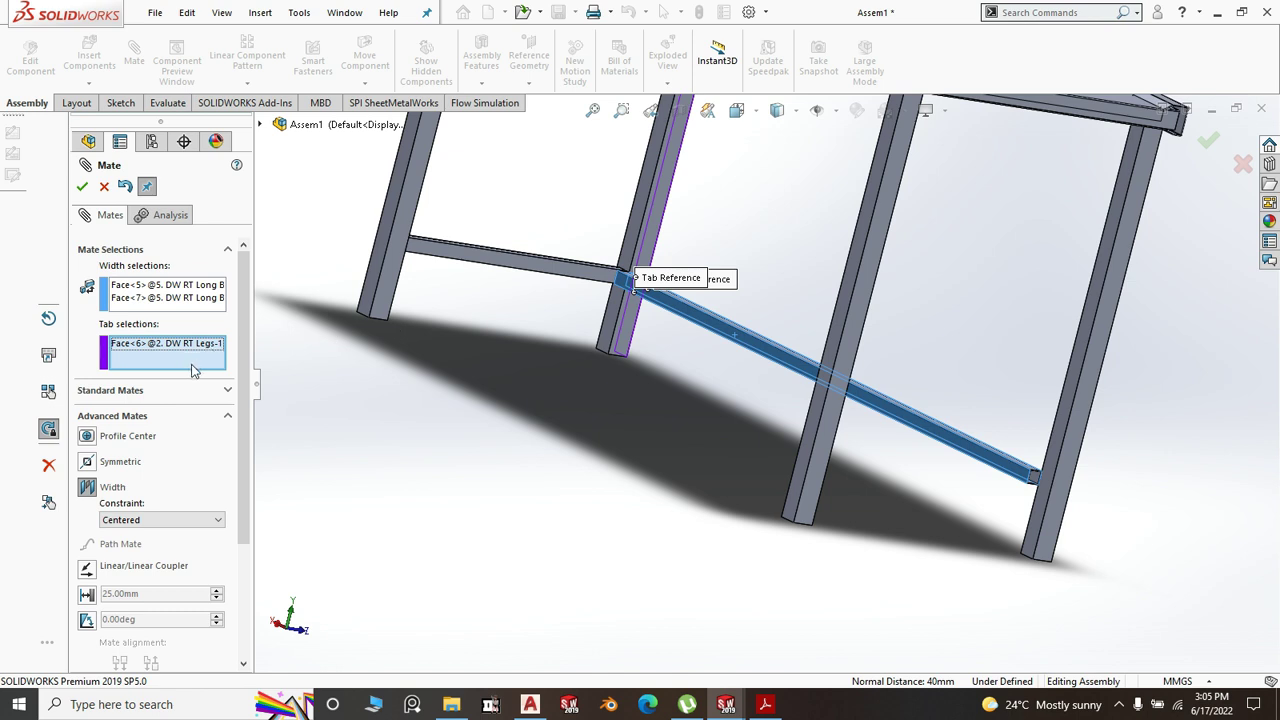
scroll(580, 238, down, 3)
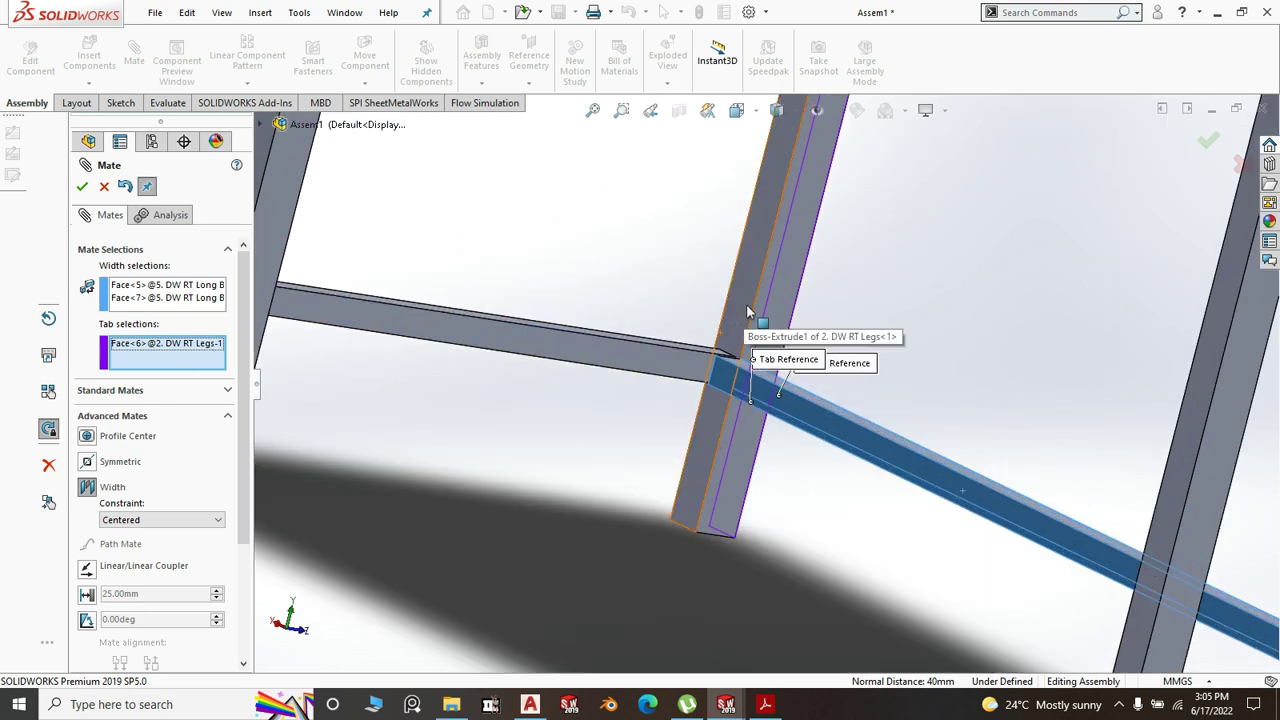
click(748, 312)
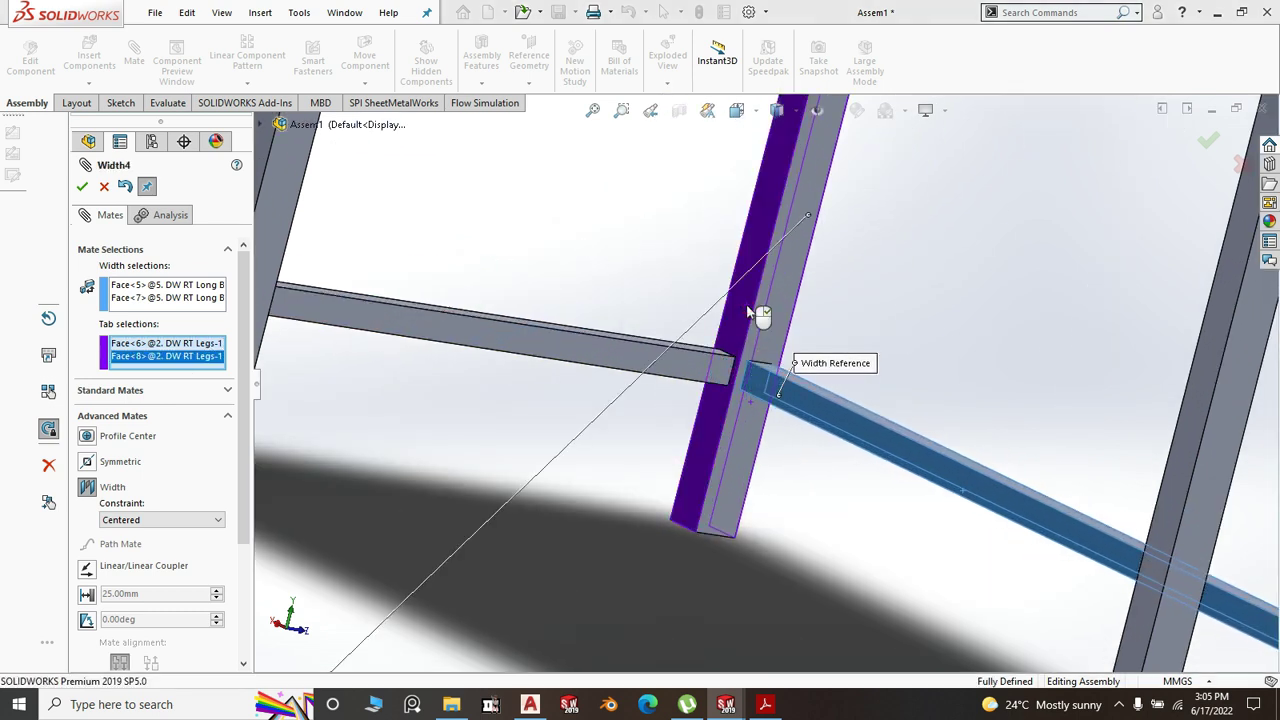
click(736, 334)
scroll(736, 335, up, 5)
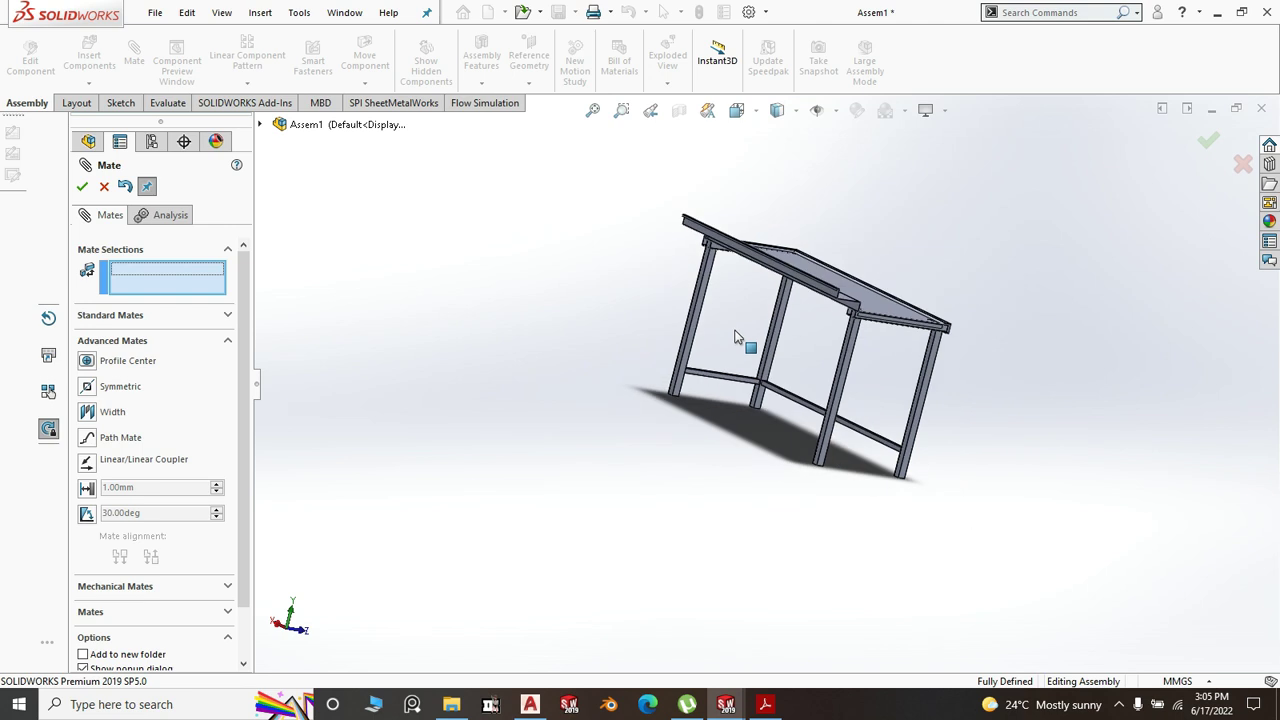
click(82, 186)
- Mirror the long bracing to the table's rear side about the short bracing's Right Plane
key(space)
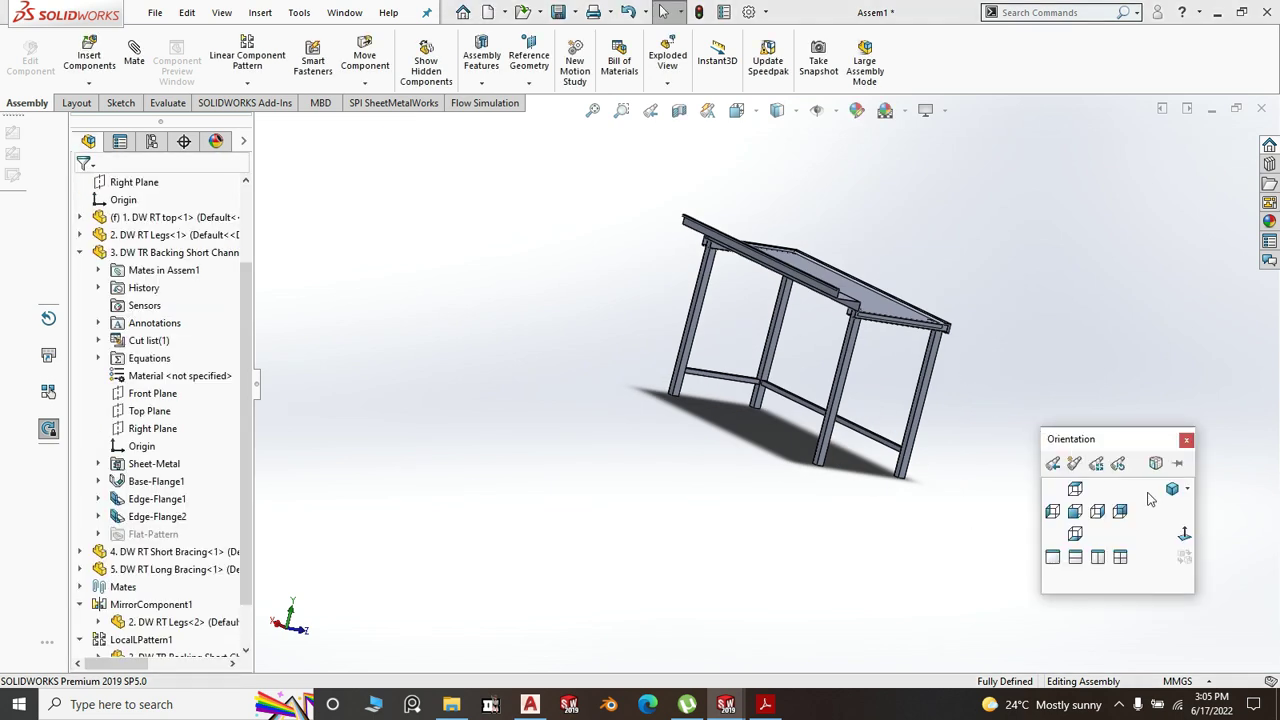
scroll(804, 597, up, 1)
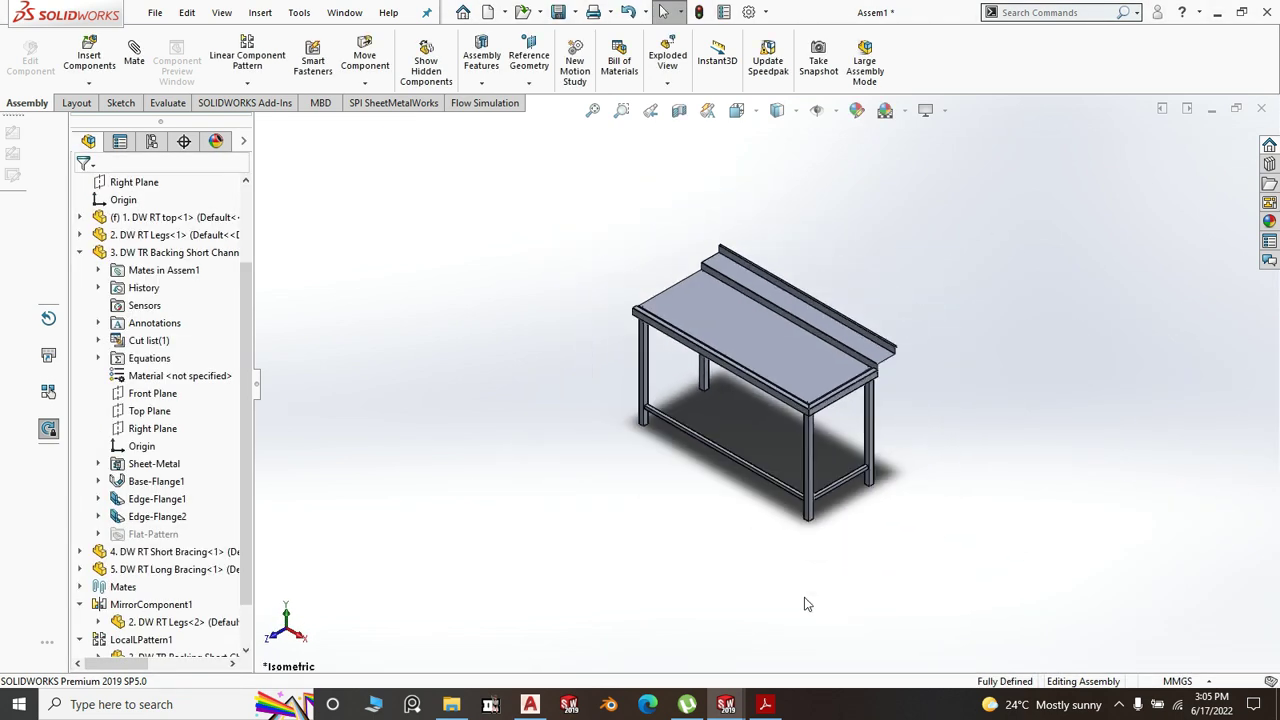
scroll(846, 541, down, 1)
scroll(845, 541, down, 1)
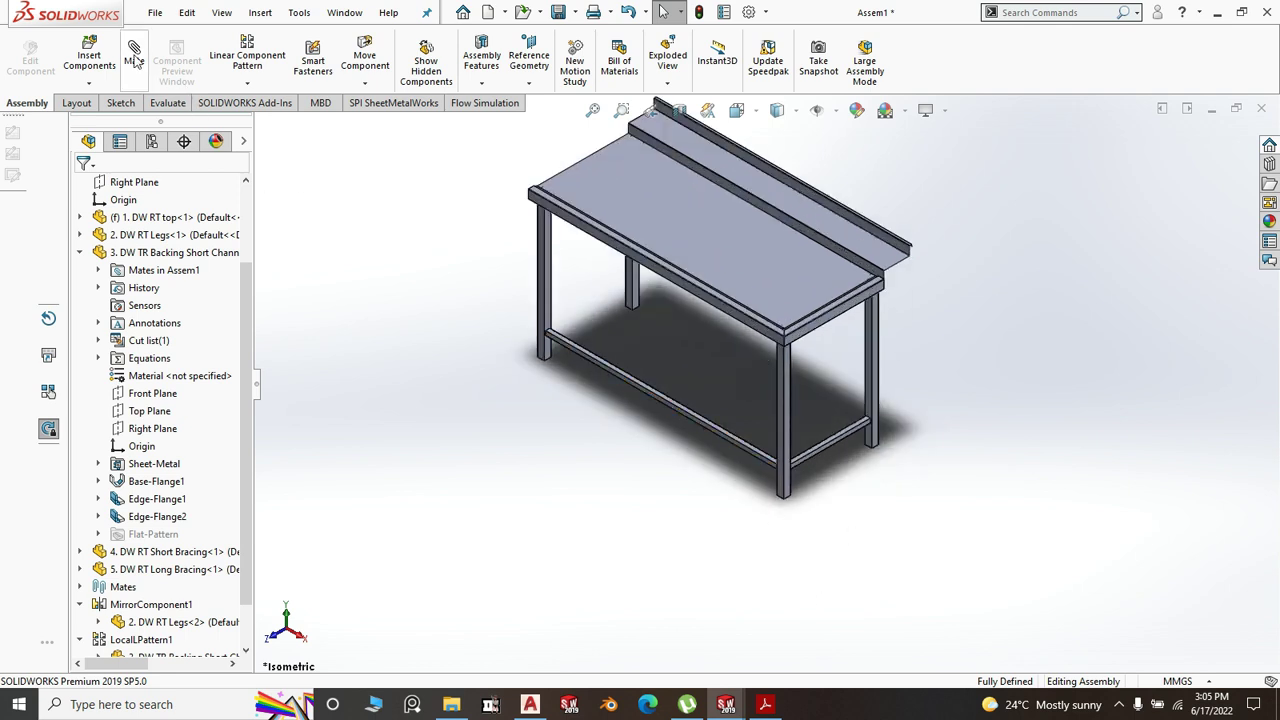
click(80, 252)
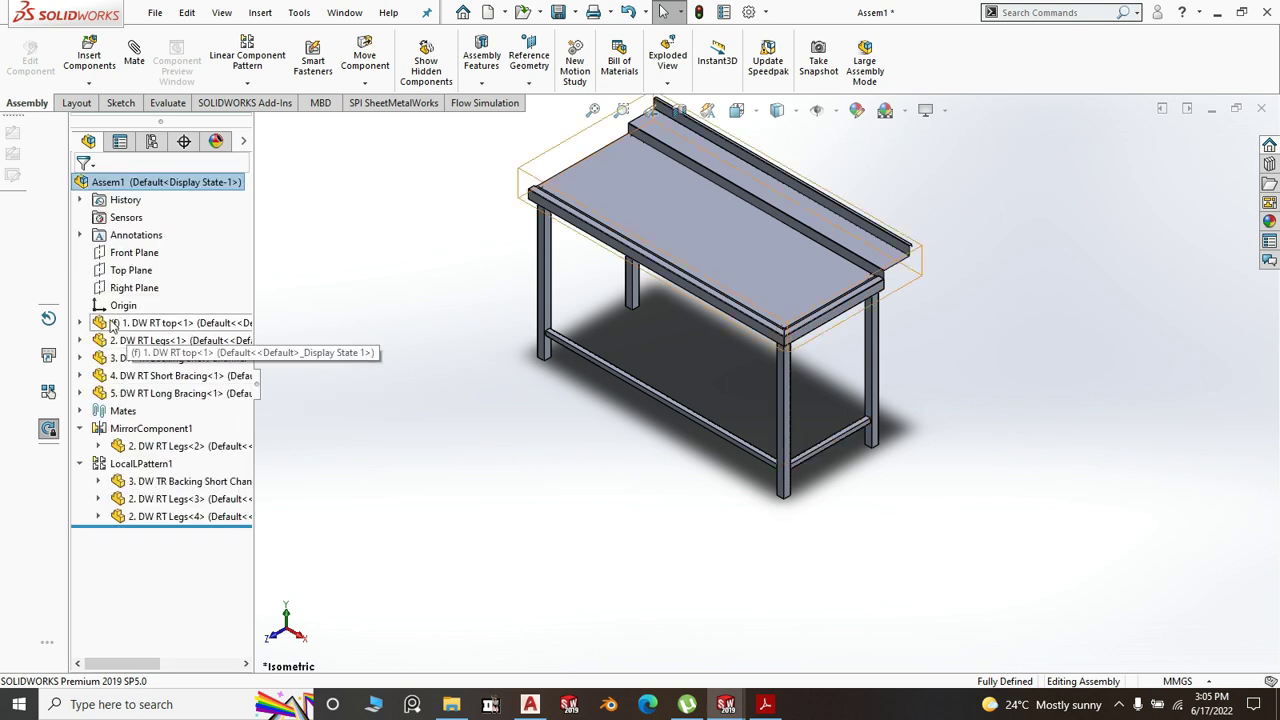
click(81, 464)
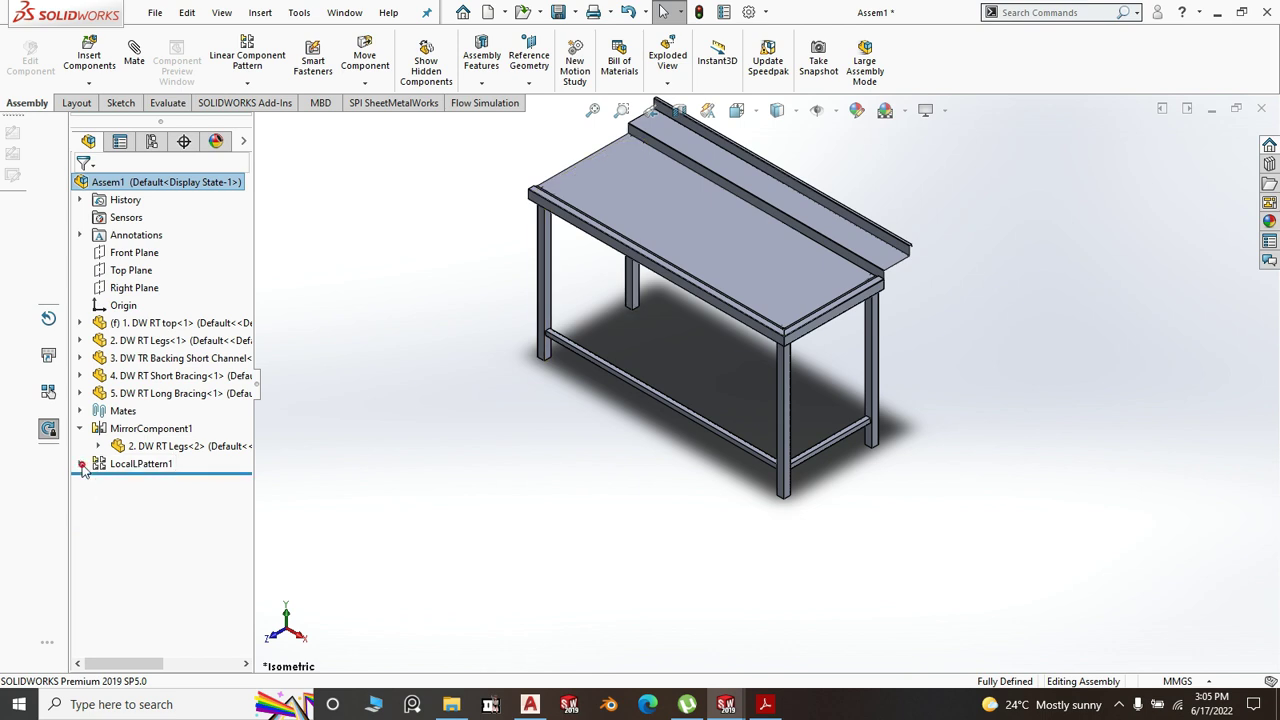
click(80, 428)
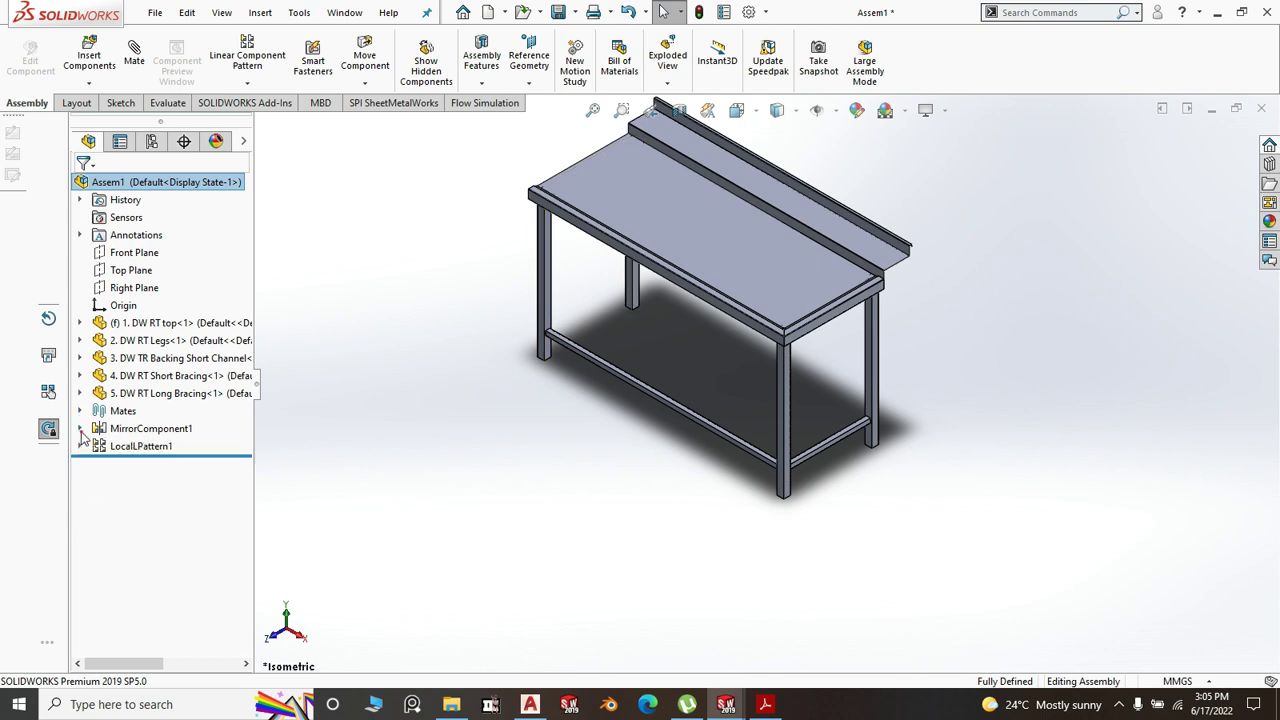
click(80, 375)
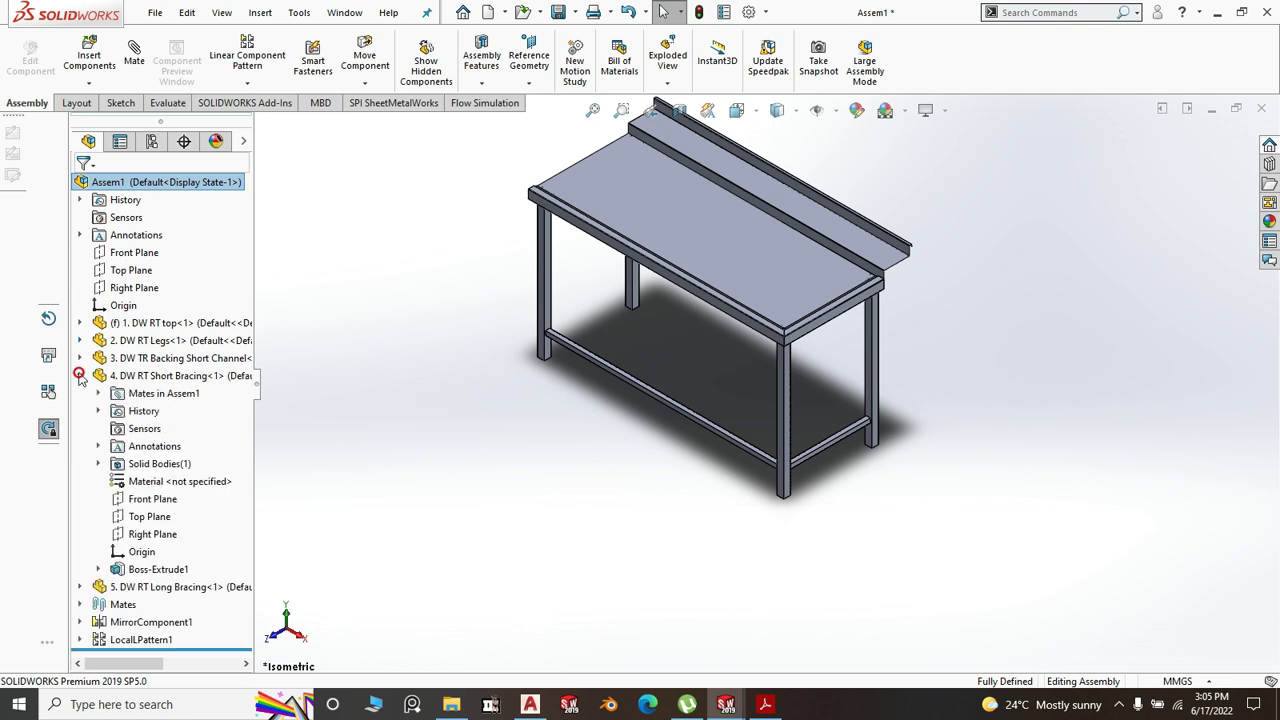
click(160, 537)
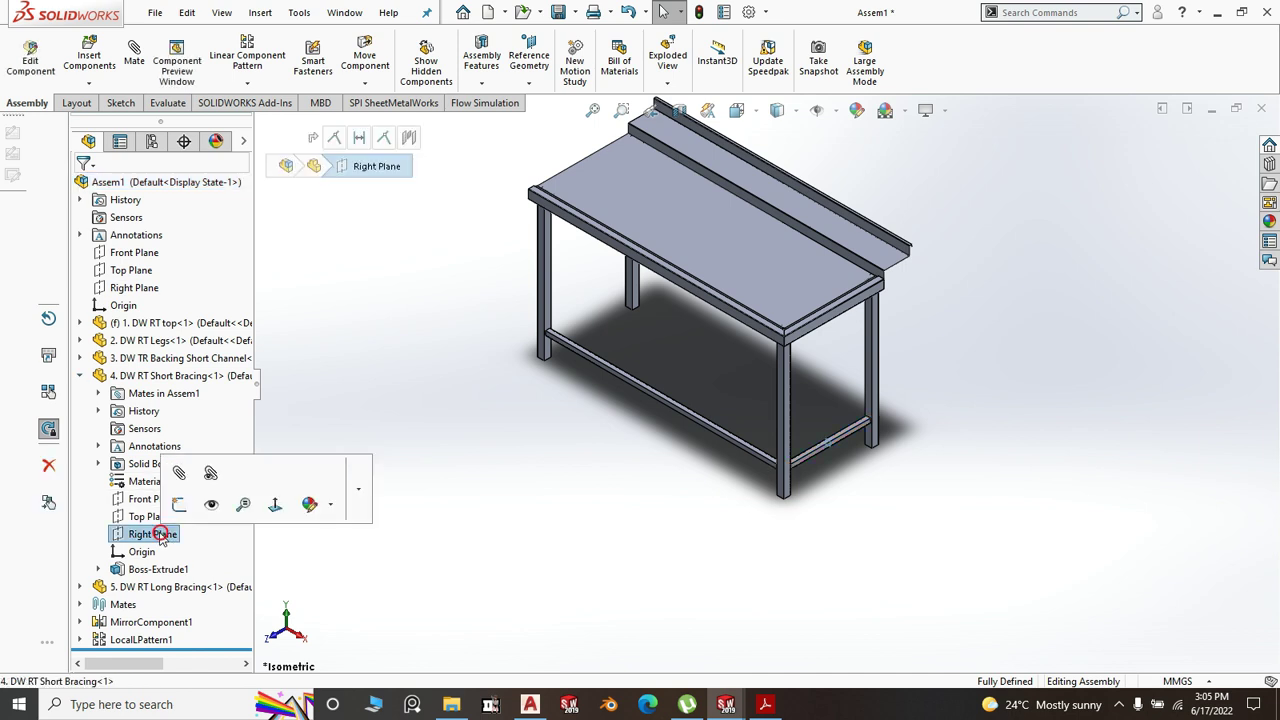
click(248, 86)
click(273, 218)
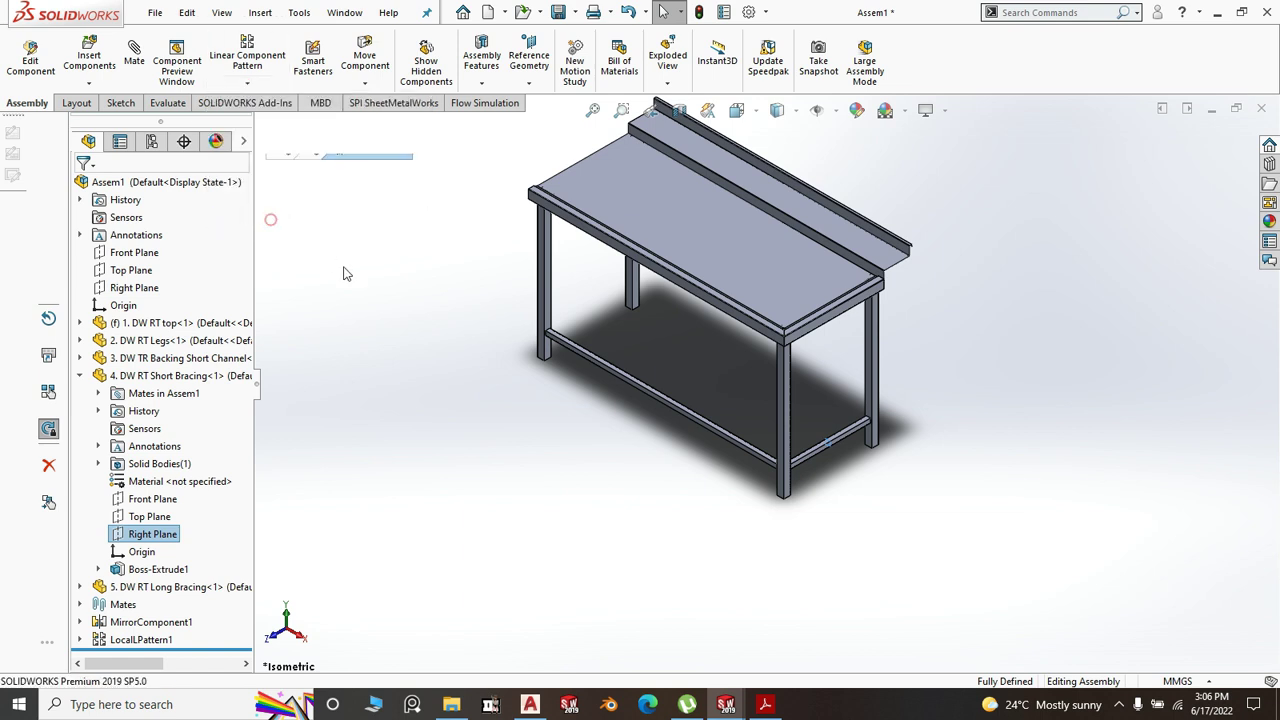
click(618, 380)
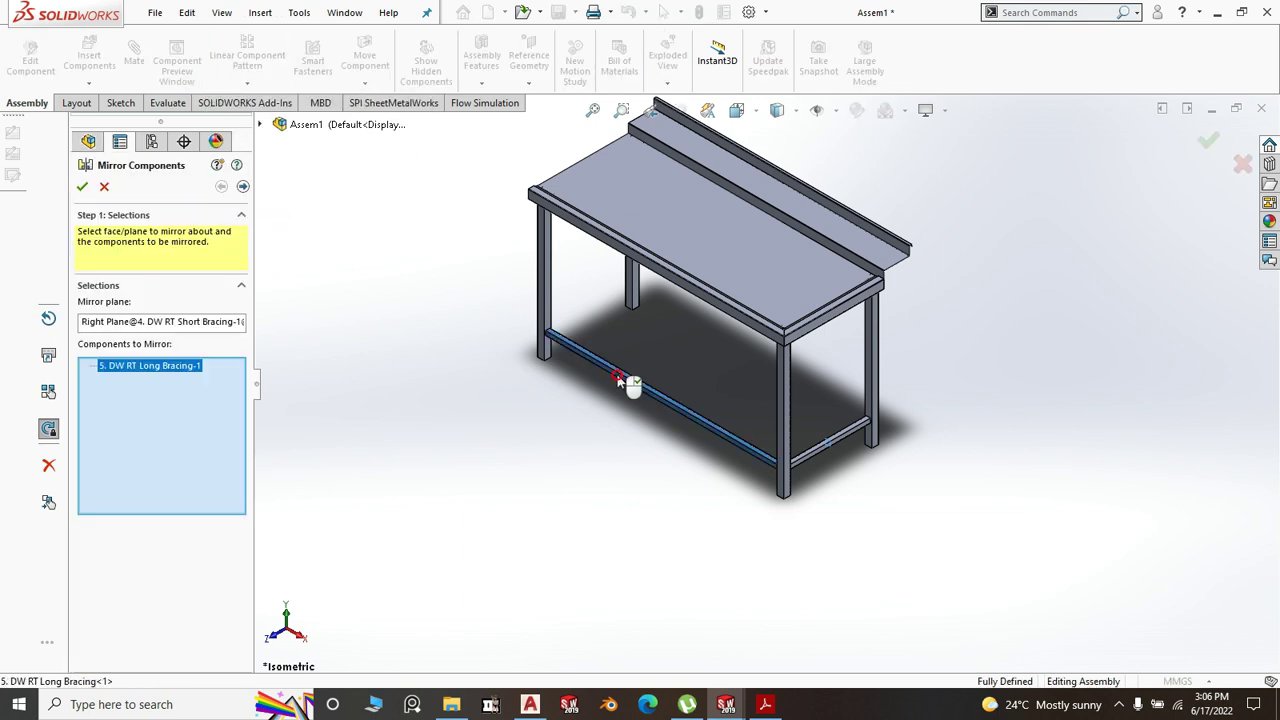
right_click(619, 380)
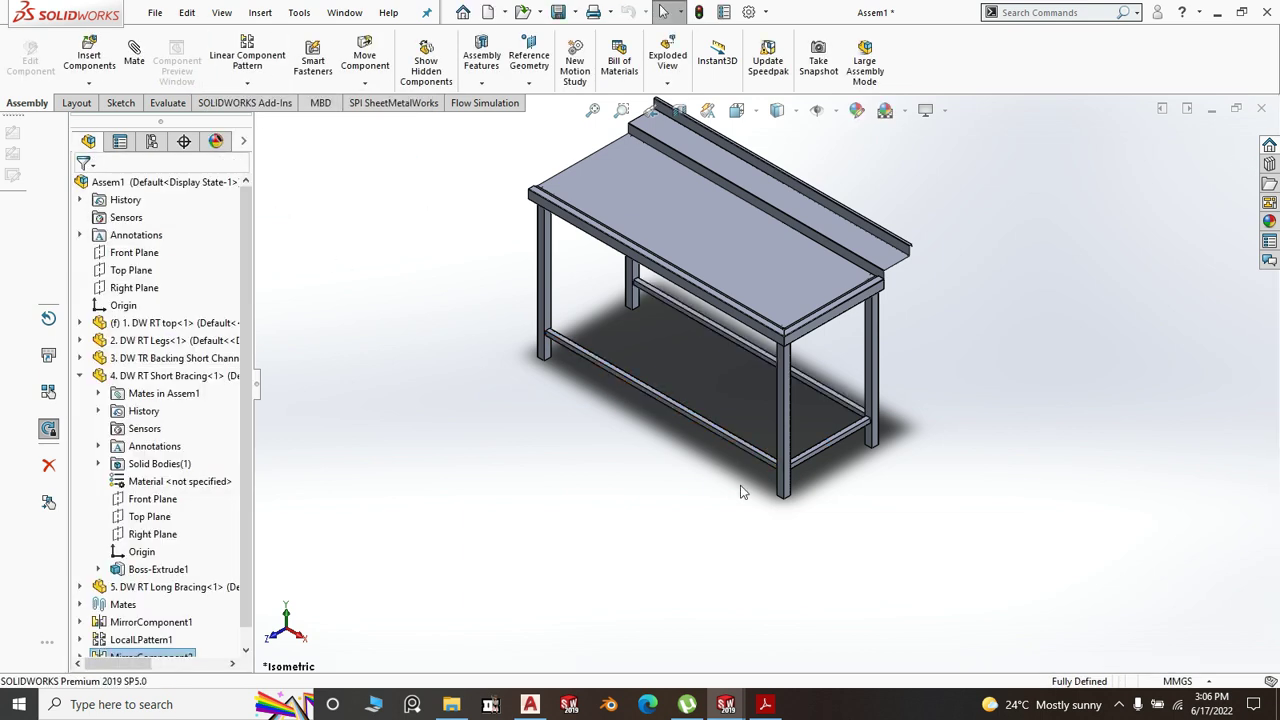
- Mirror the short bracing to the opposite end of the table about the long bracing's Right Plane
click(80, 376)
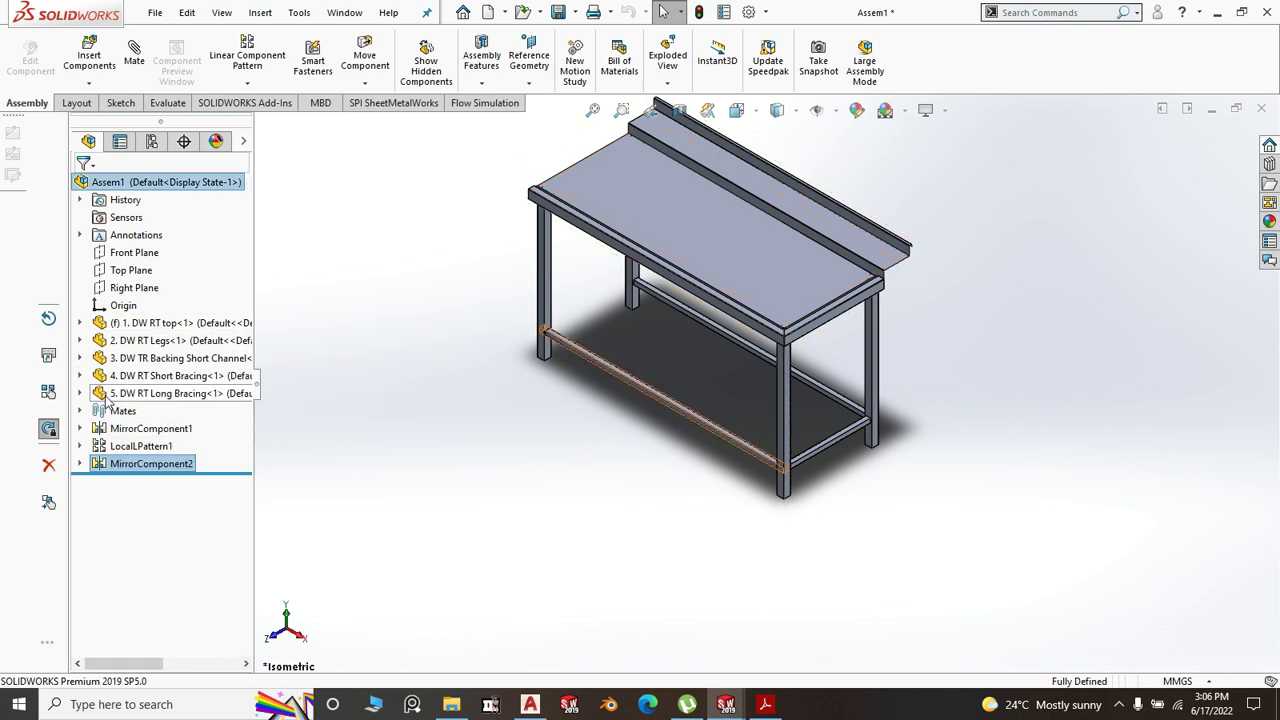
click(80, 393)
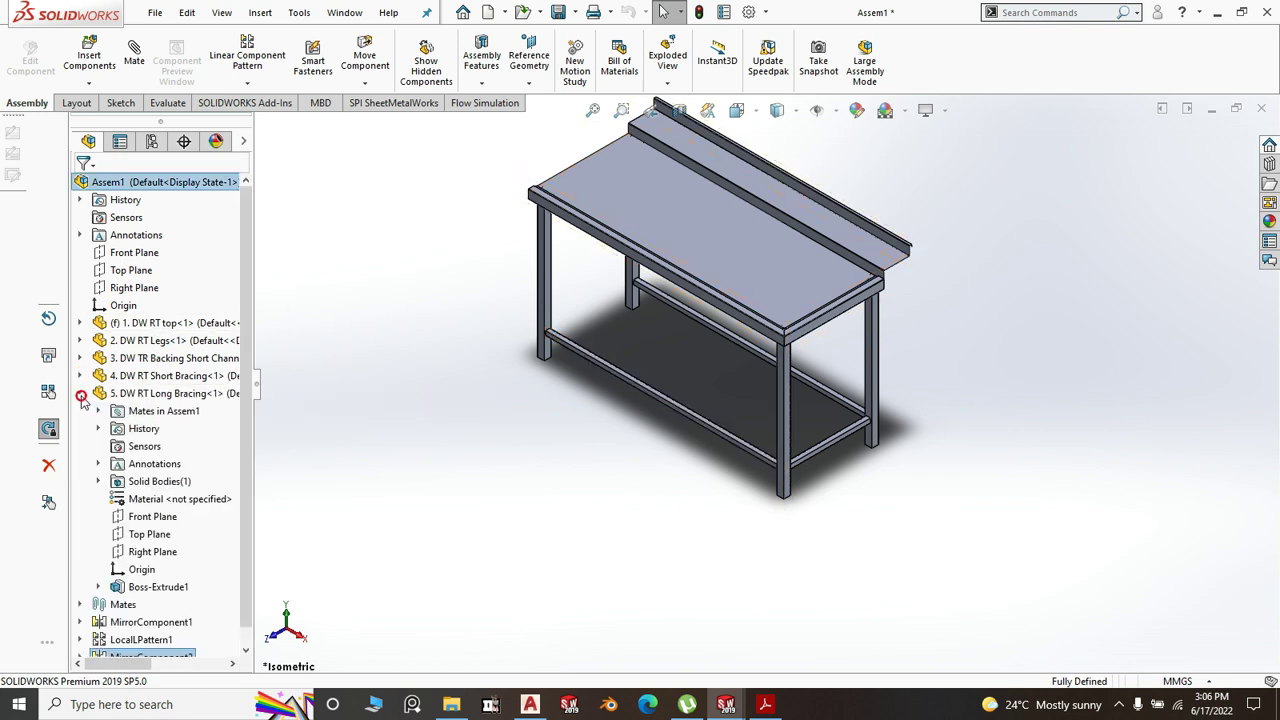
click(160, 553)
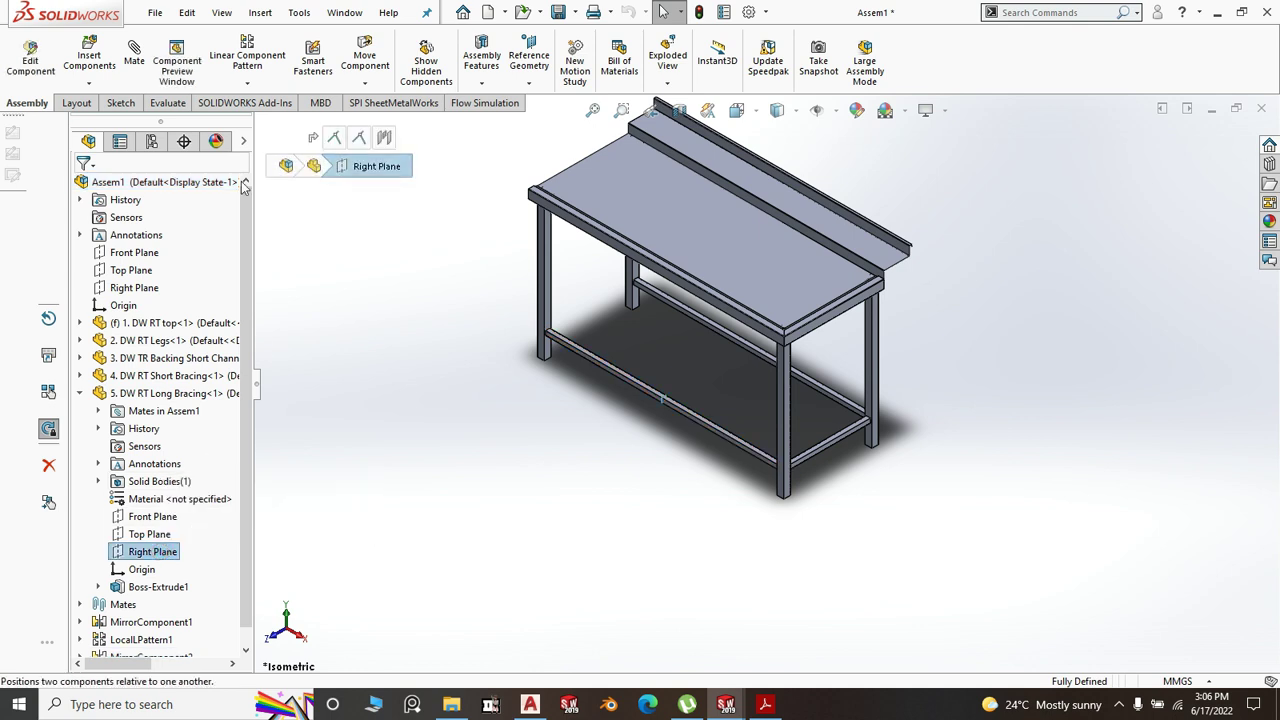
click(248, 84)
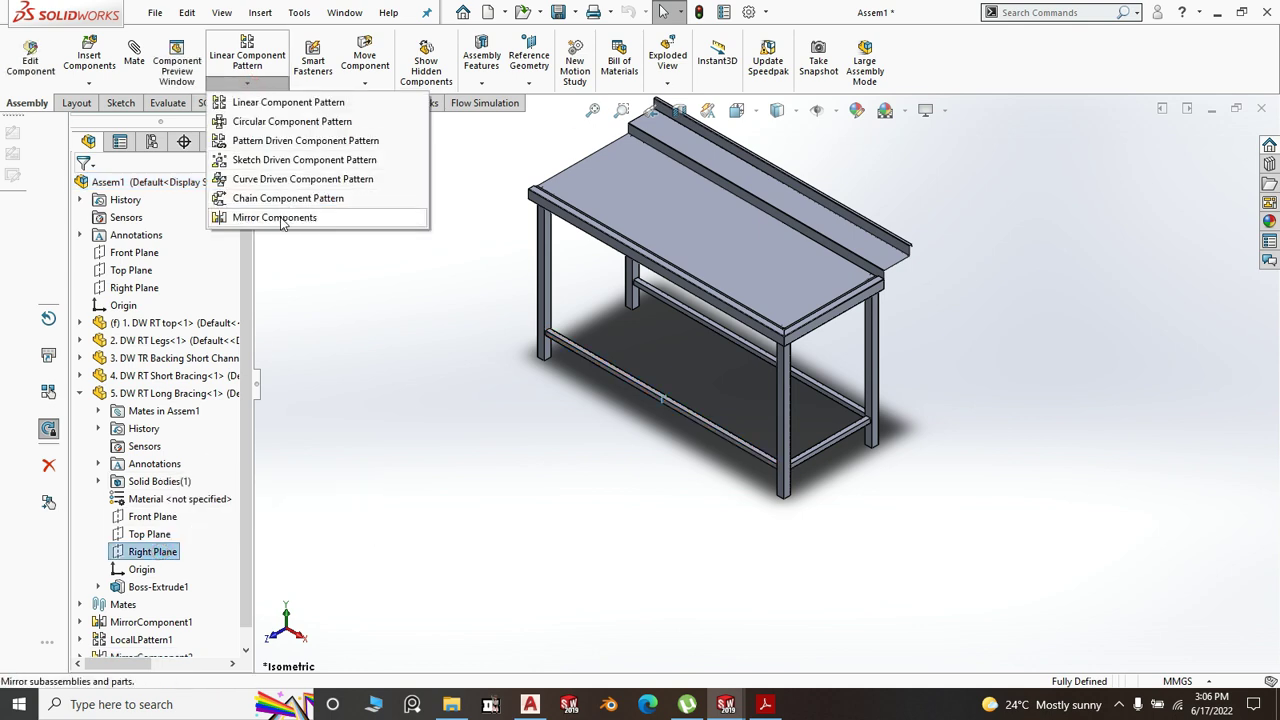
click(284, 219)
click(818, 446)
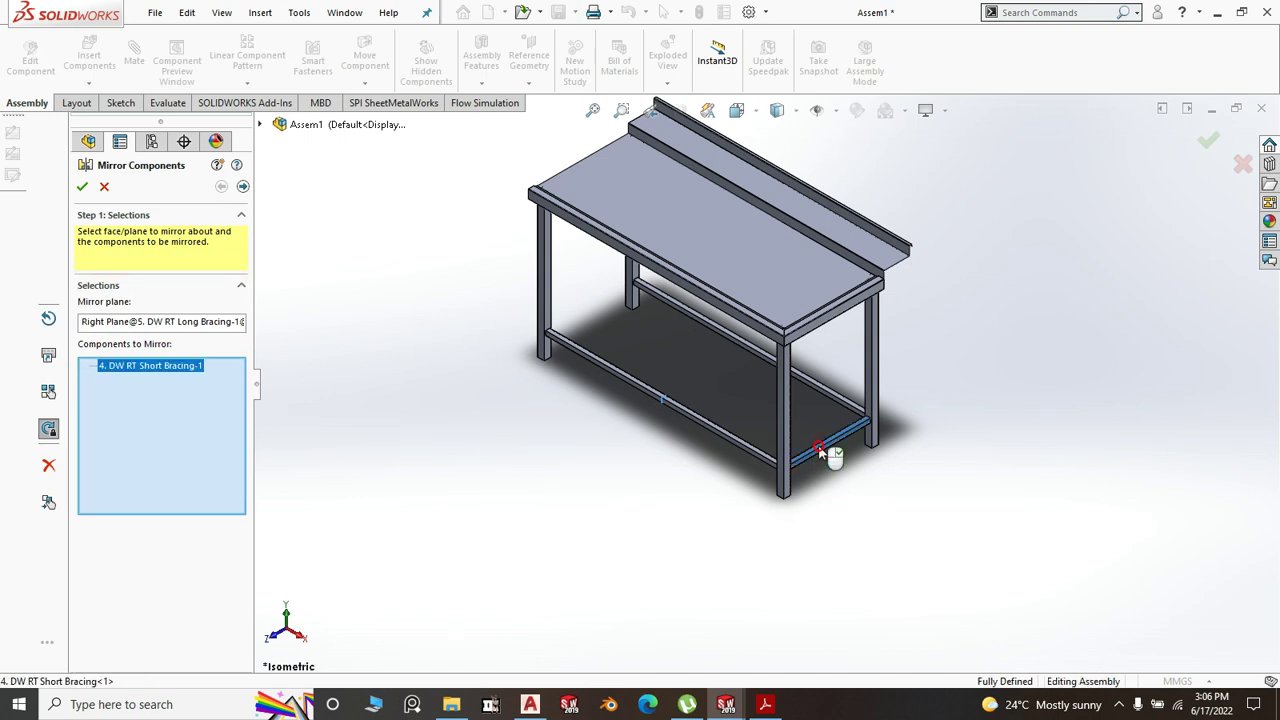
key(Return)
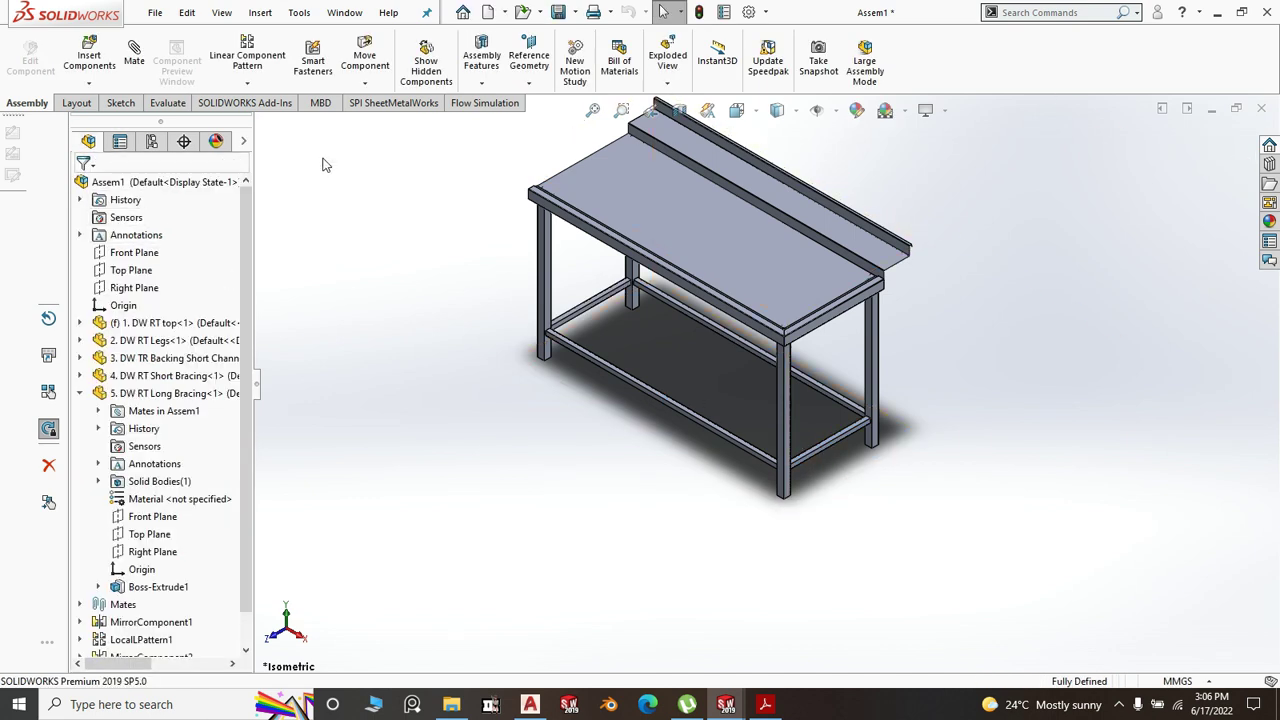
- Measure the distance between the underside of the table top and the upper face of the long bracing
scroll(982, 344, up, 3)
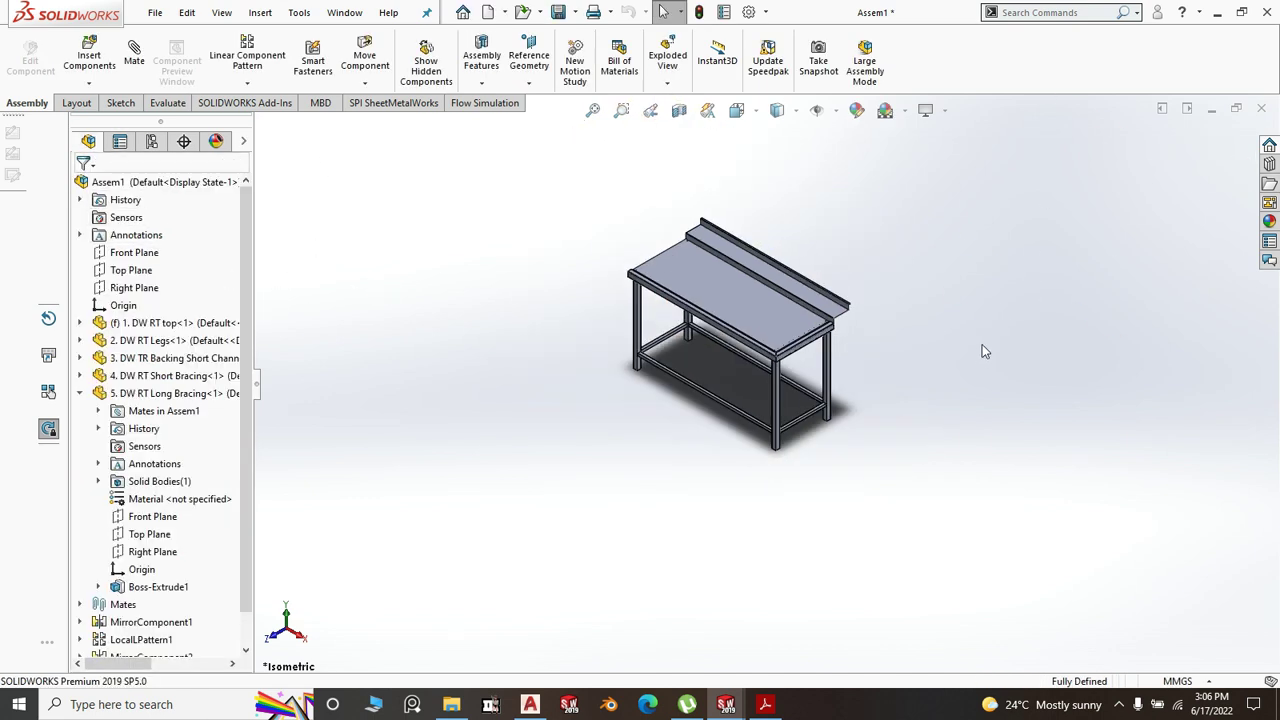
scroll(811, 390, down, 4)
scroll(991, 378, up, 3)
middle_drag(991, 378, 804, 246)
scroll(733, 320, down, 2)
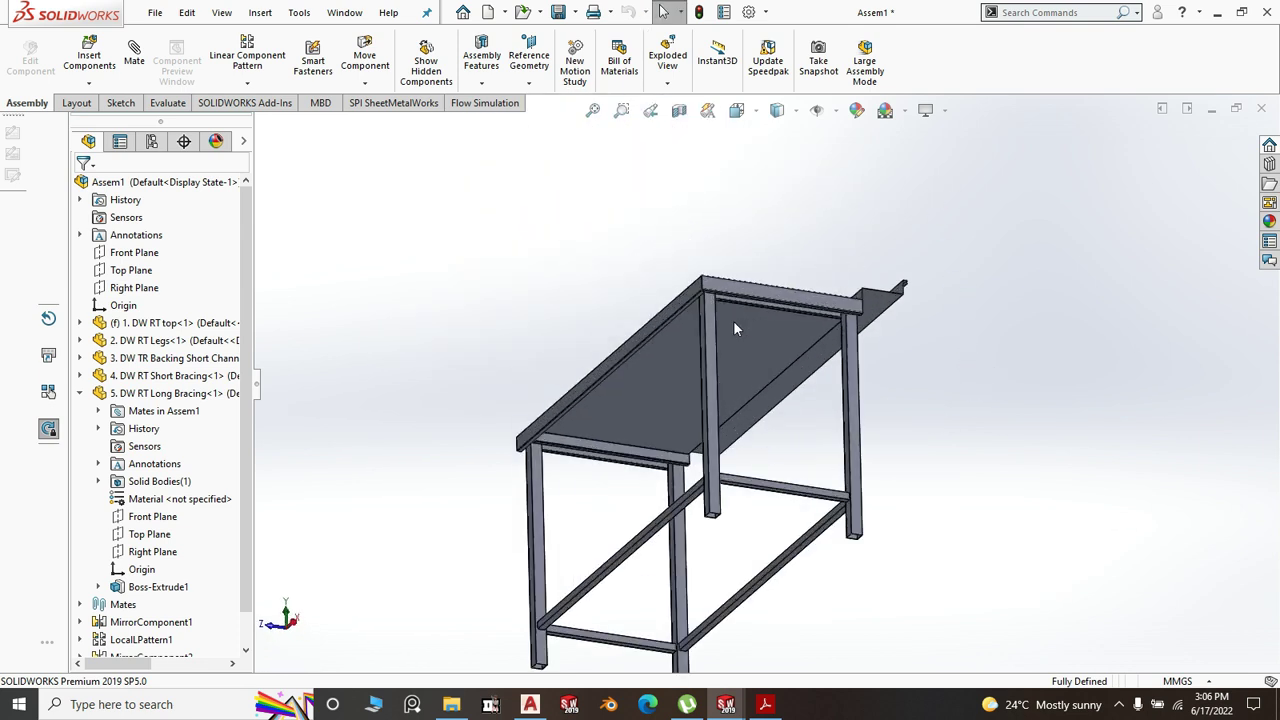
click(168, 103)
click(225, 60)
scroll(700, 400, down, 5)
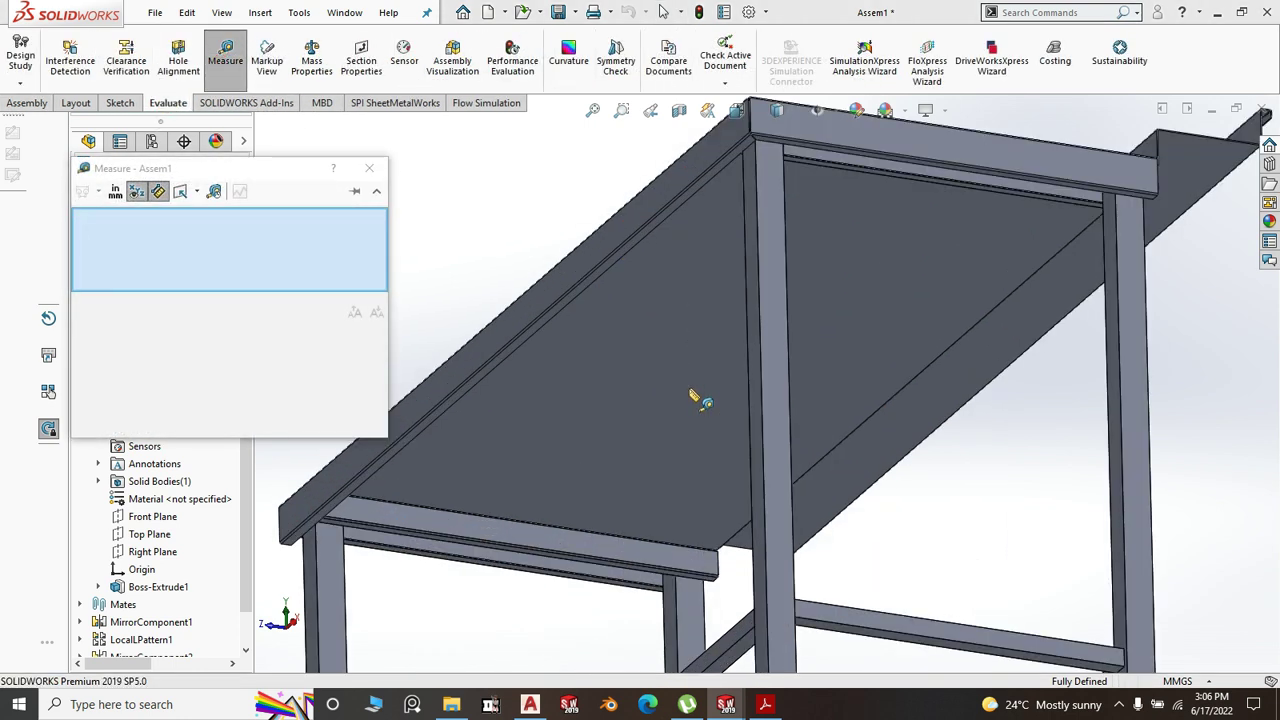
middle_drag(696, 370, 655, 342)
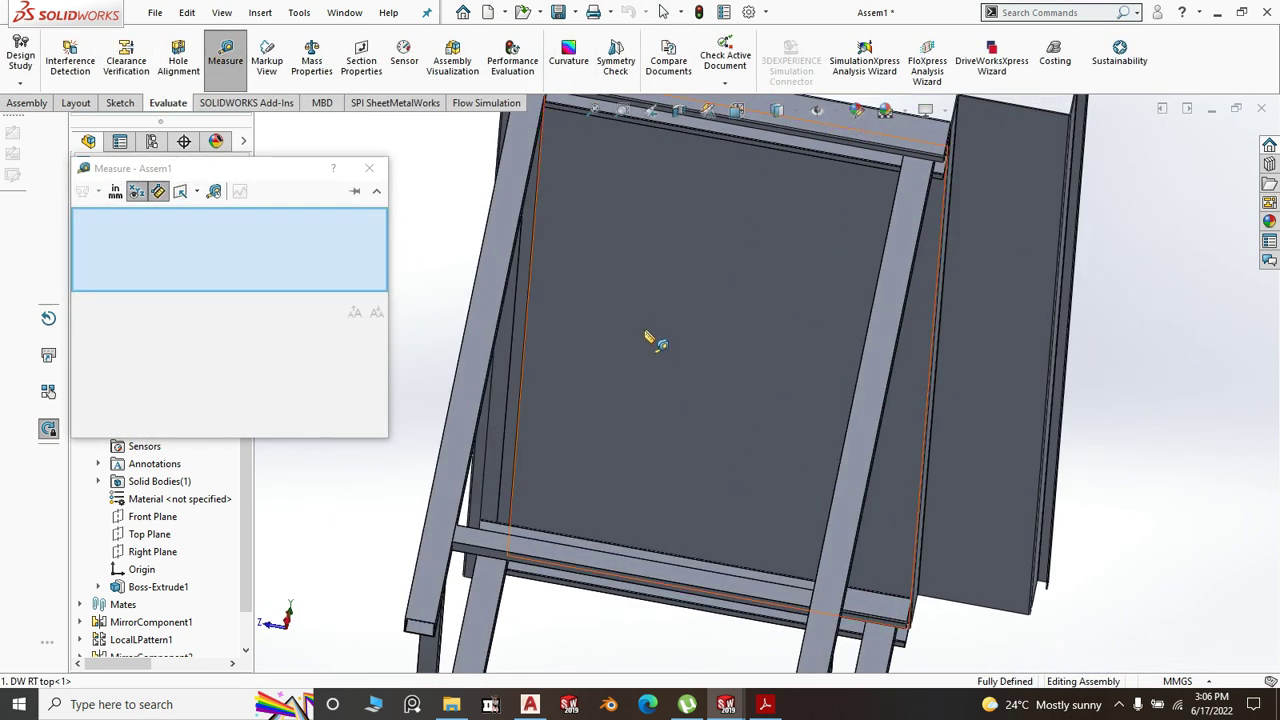
click(565, 290)
scroll(697, 311, up, 10)
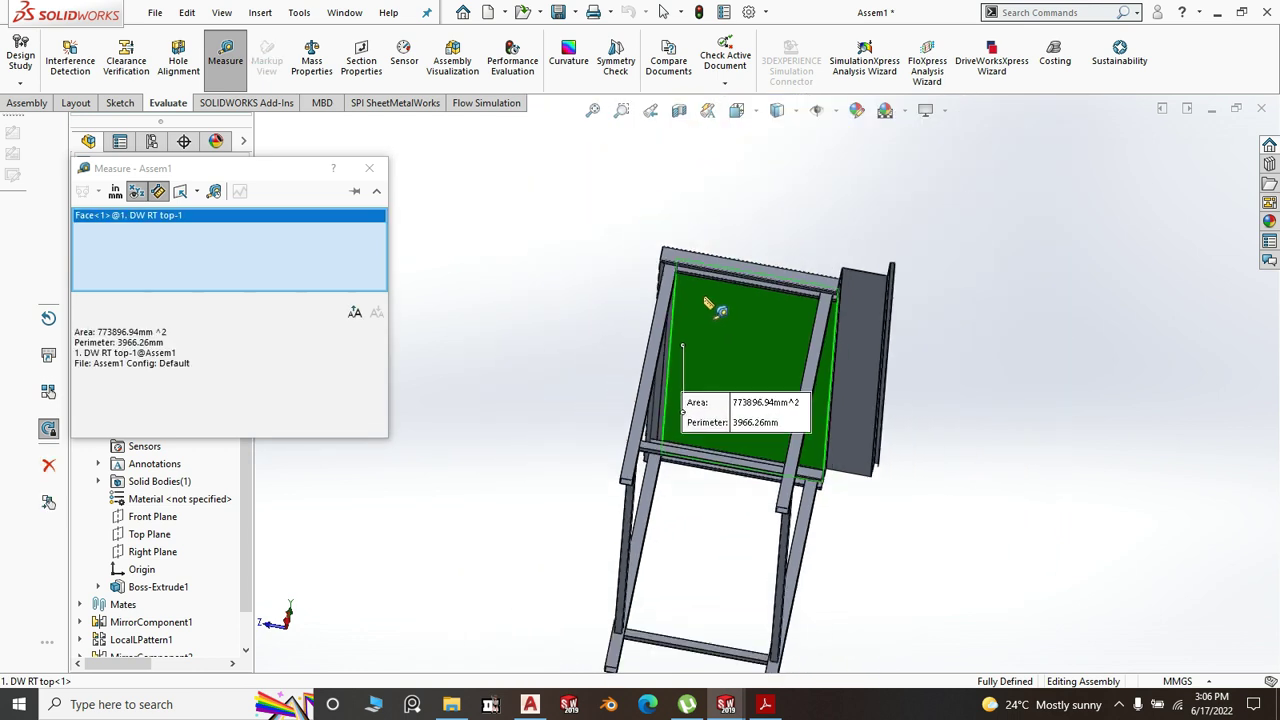
middle_drag(858, 283, 921, 572)
scroll(828, 467, down, 4)
click(803, 463)
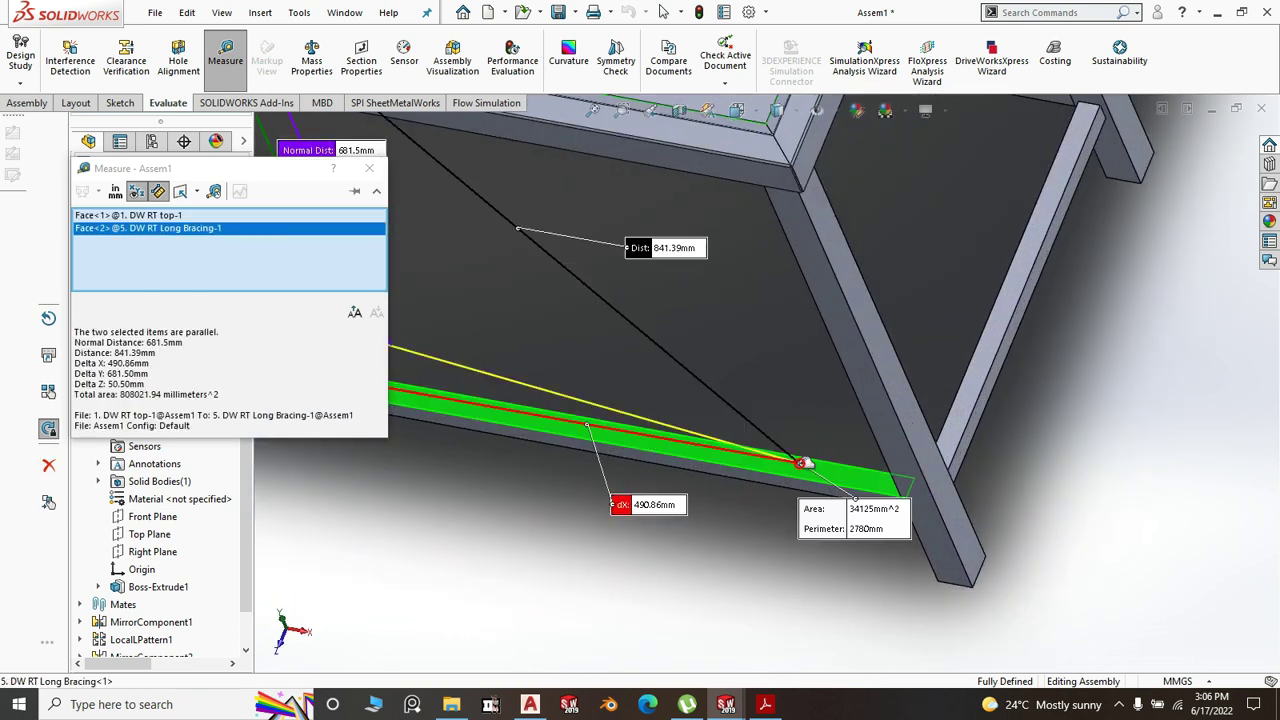
click(445, 550)
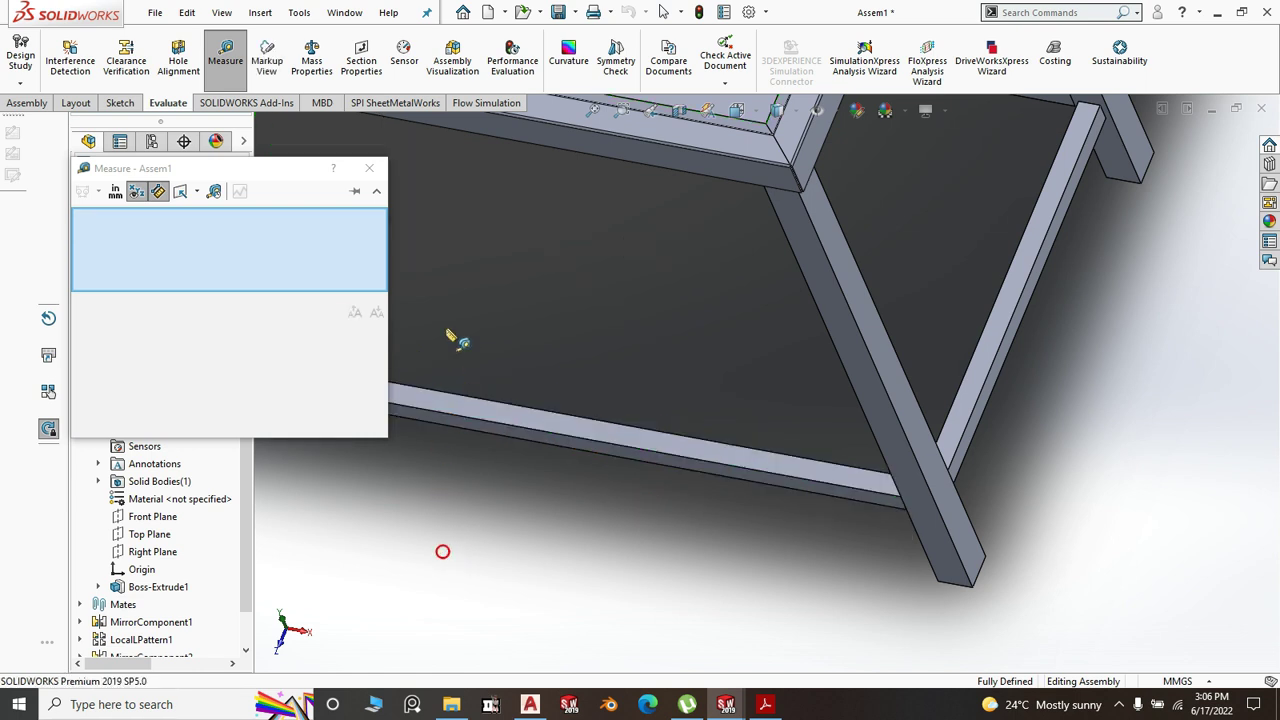
click(370, 168)
- Return the table assembly to an isometric view and create a new part from the Part2 template
key(space)
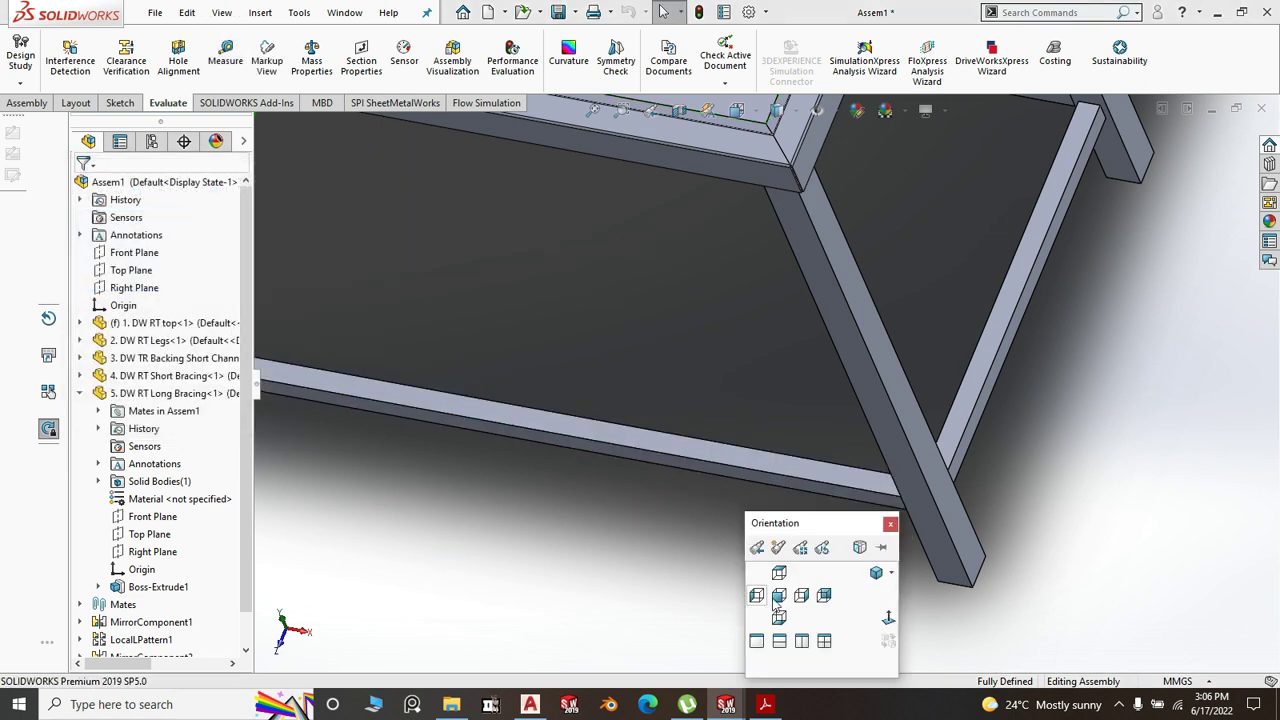
click(875, 572)
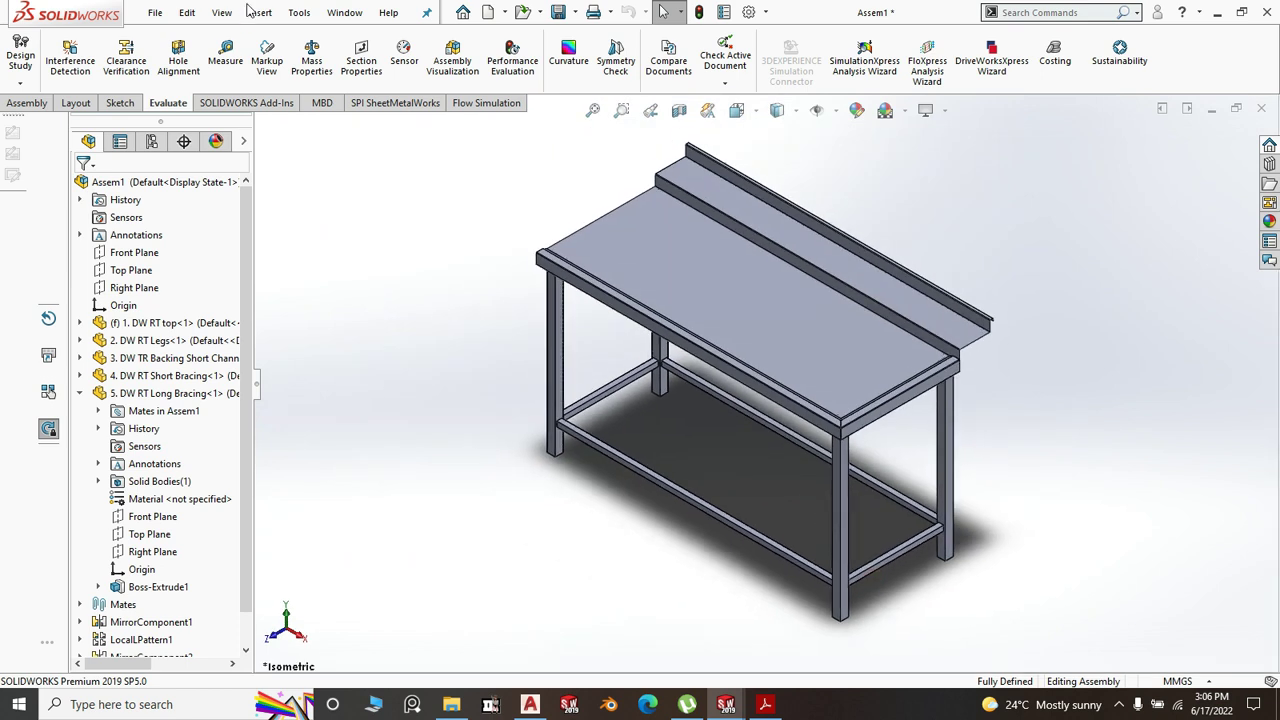
click(22, 102)
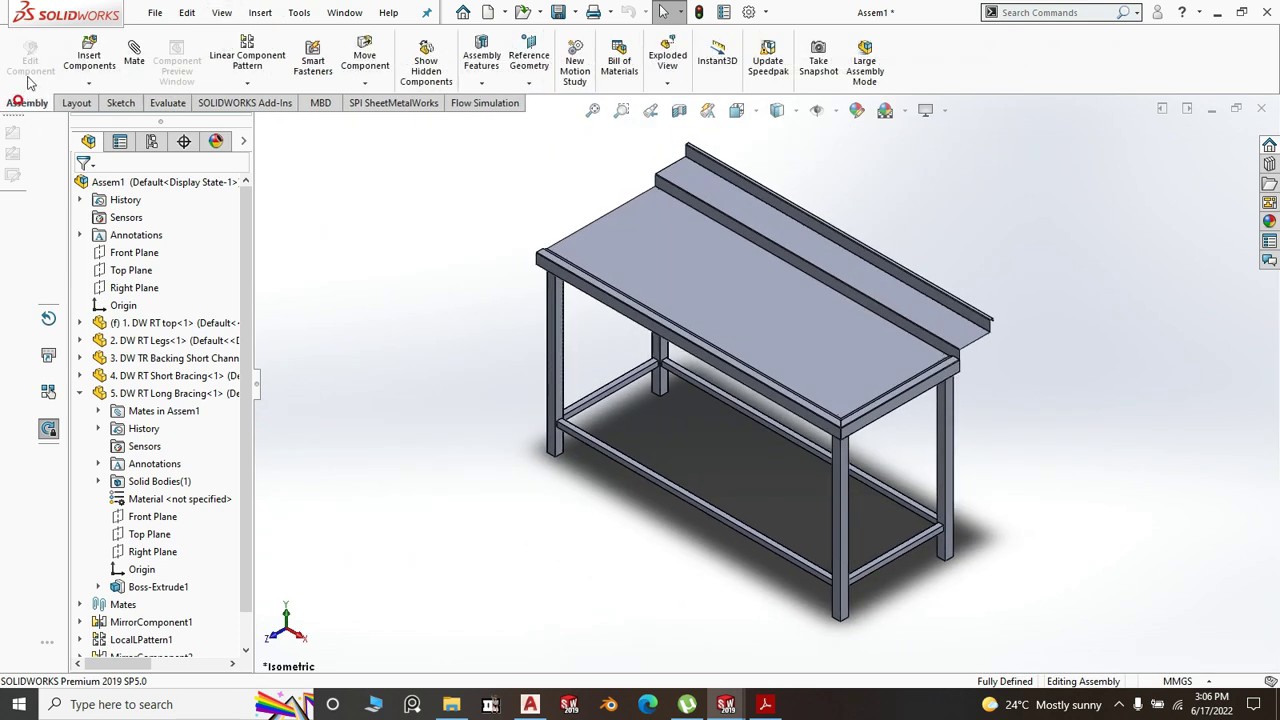
click(152, 16)
click(178, 38)
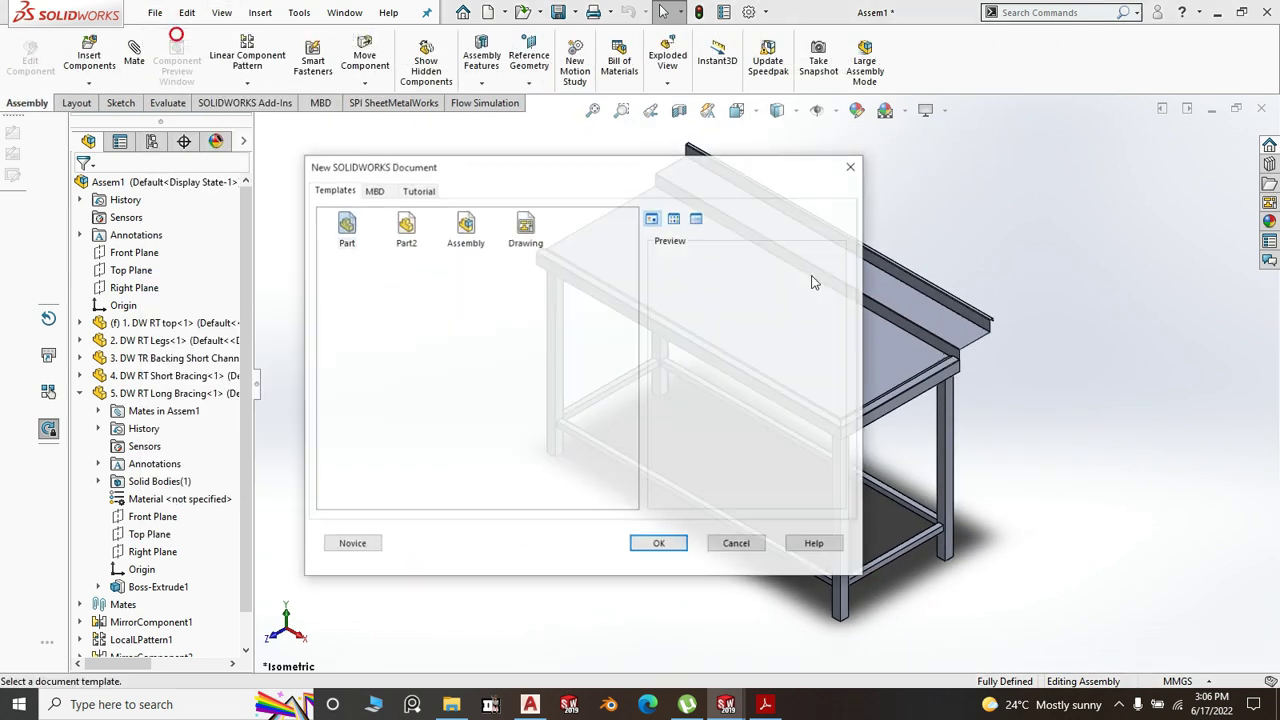
click(405, 230)
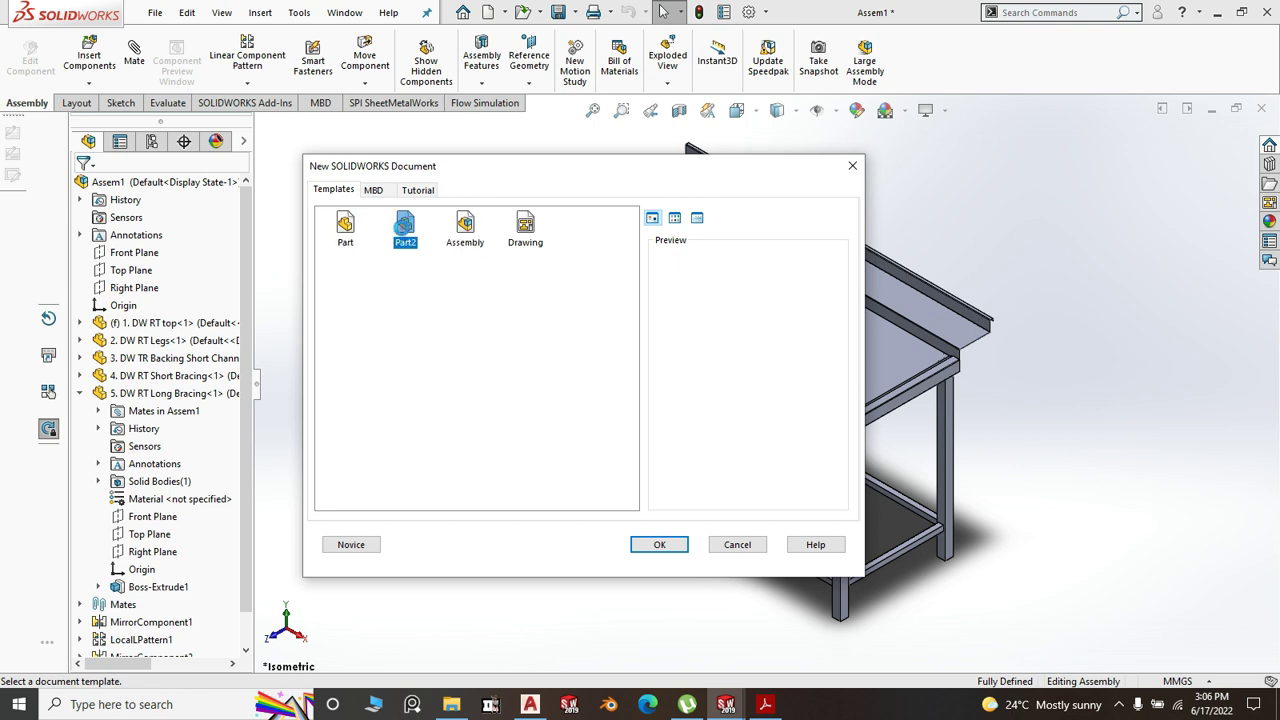
click(655, 545)
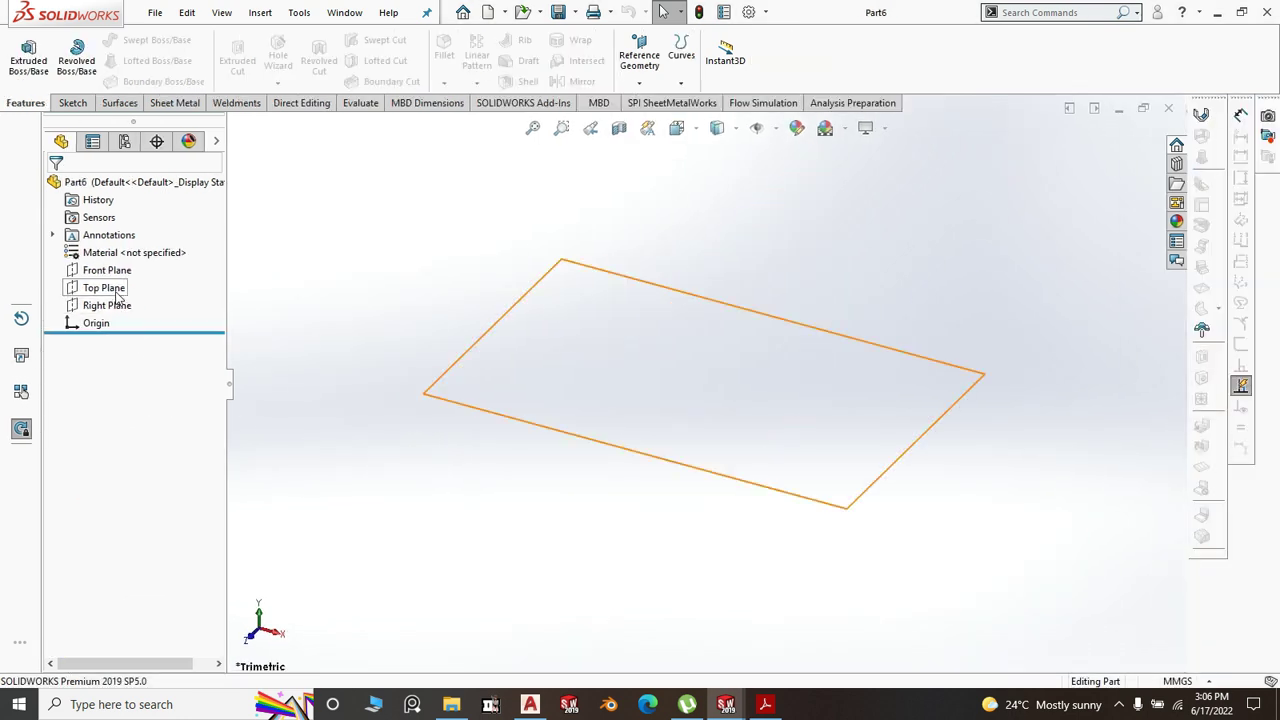
- Start a sketch on the Top Plane and draw a center rectangle about 79 mm wide by 93 mm high at the origin
click(116, 290)
click(134, 263)
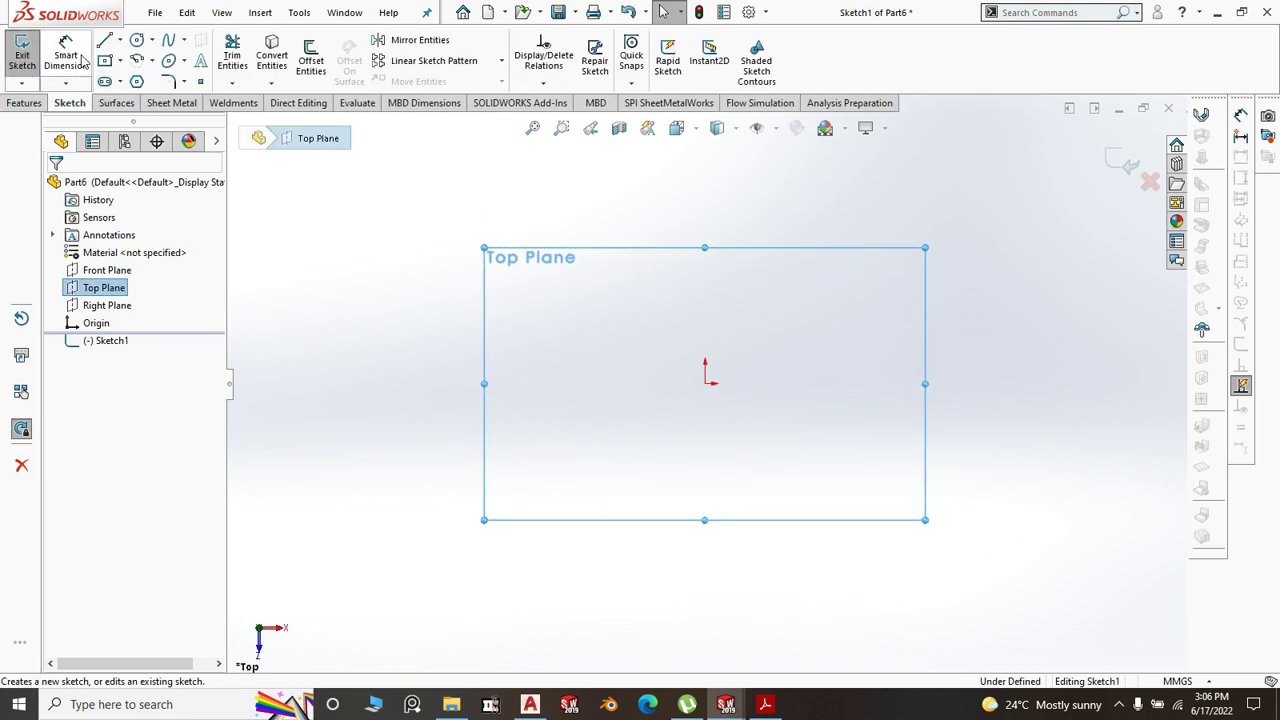
click(118, 61)
click(143, 104)
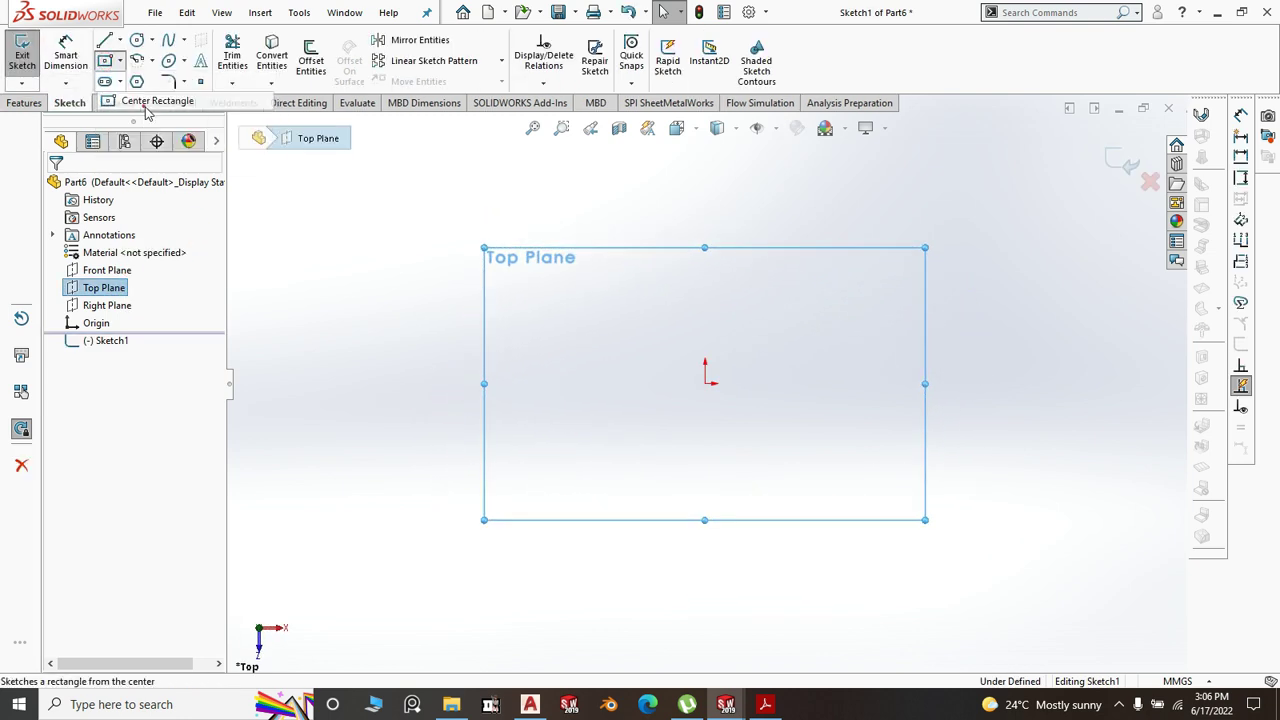
click(706, 384)
click(803, 498)
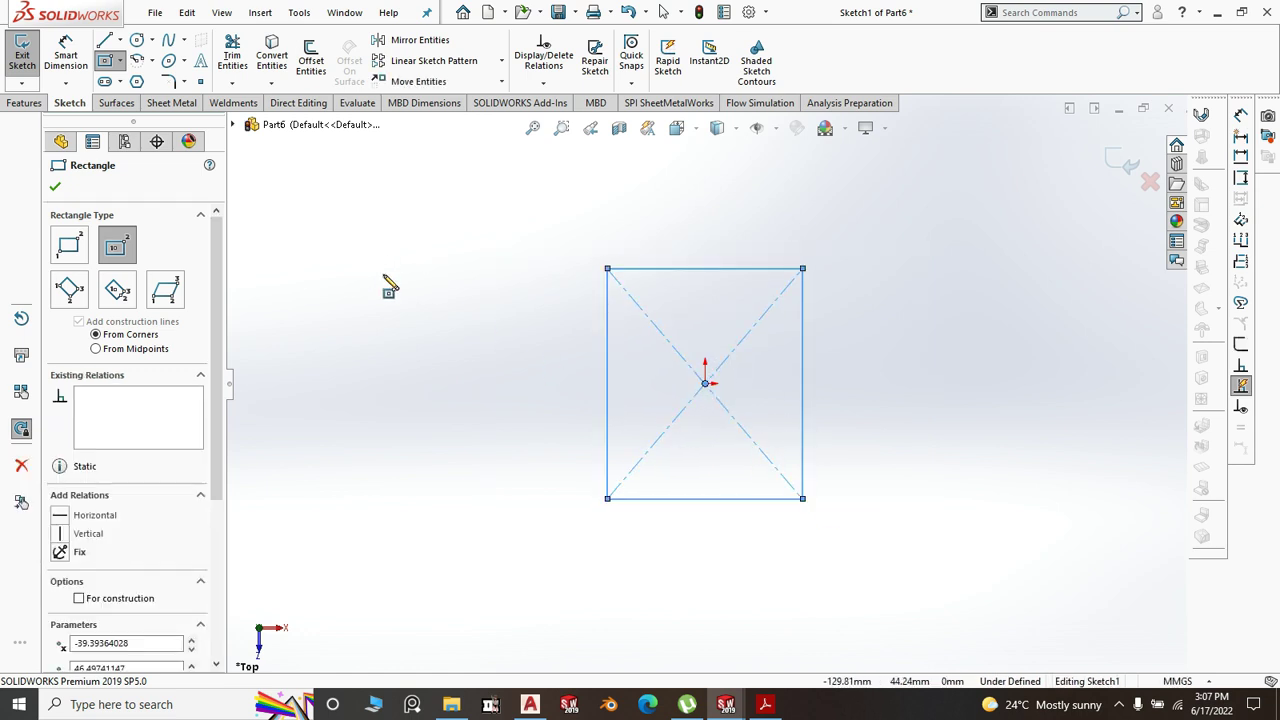
- Draw a second center rectangle at the origin, about 59 by 59 mm, inside the first one
click(706, 384)
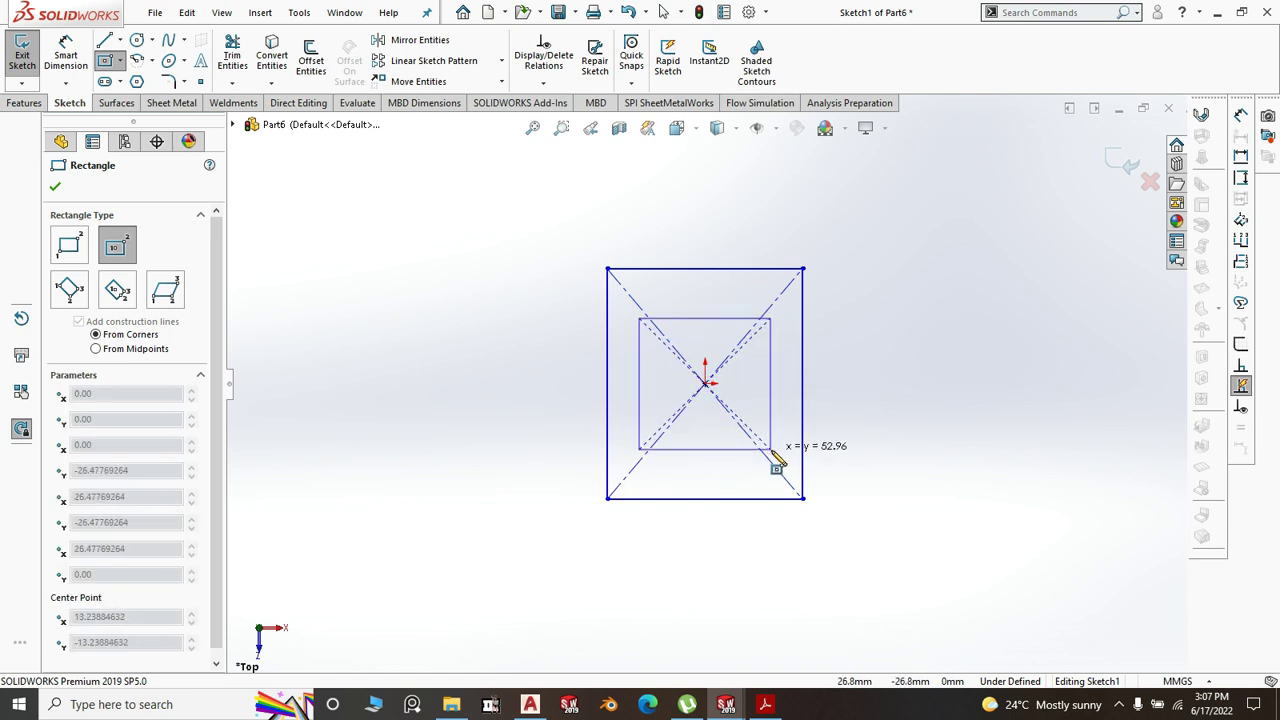
click(778, 457)
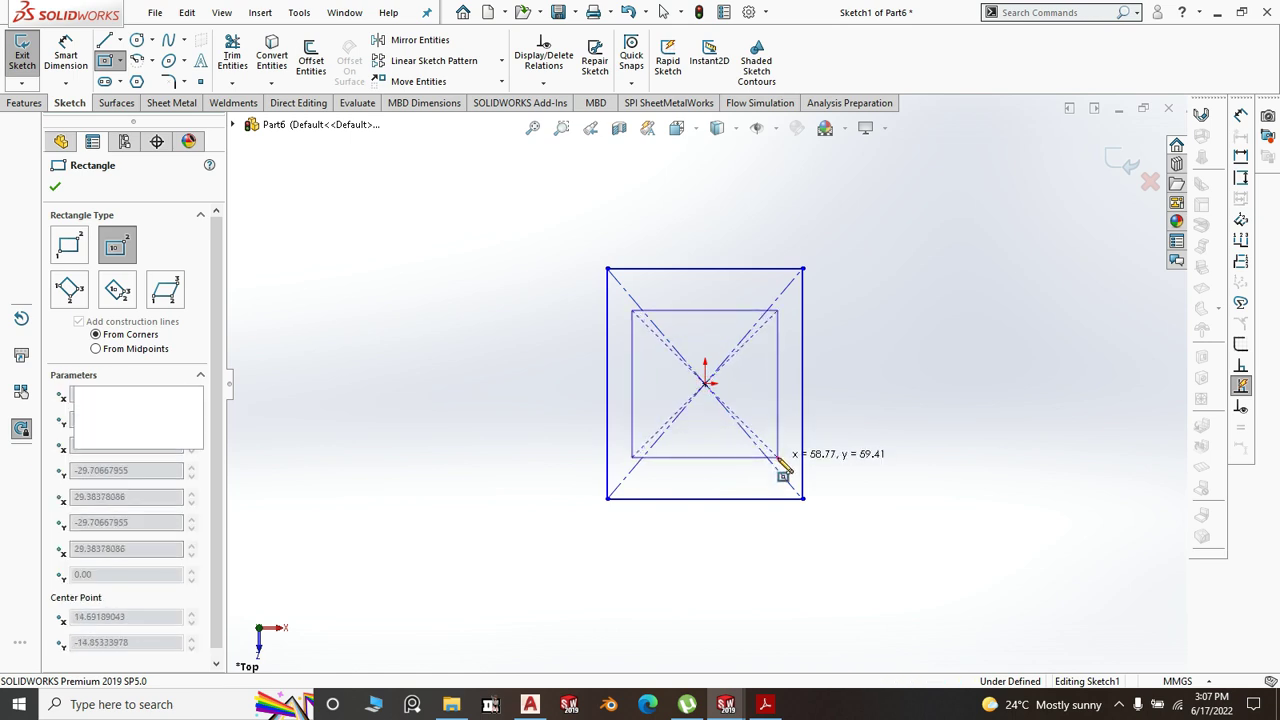
right_click(912, 354)
click(945, 359)
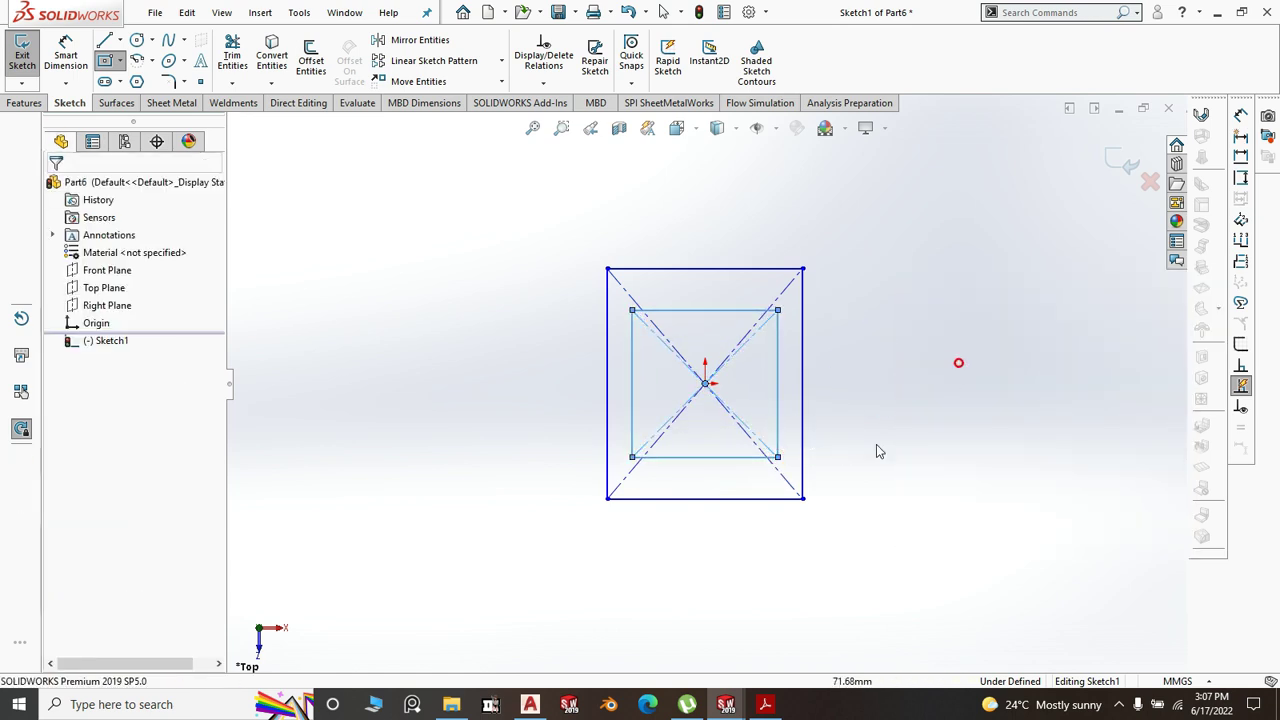
- Make both rectangles square by adding an Equal relation between two adjacent sides of each
click(714, 459)
ctrl+click(633, 397)
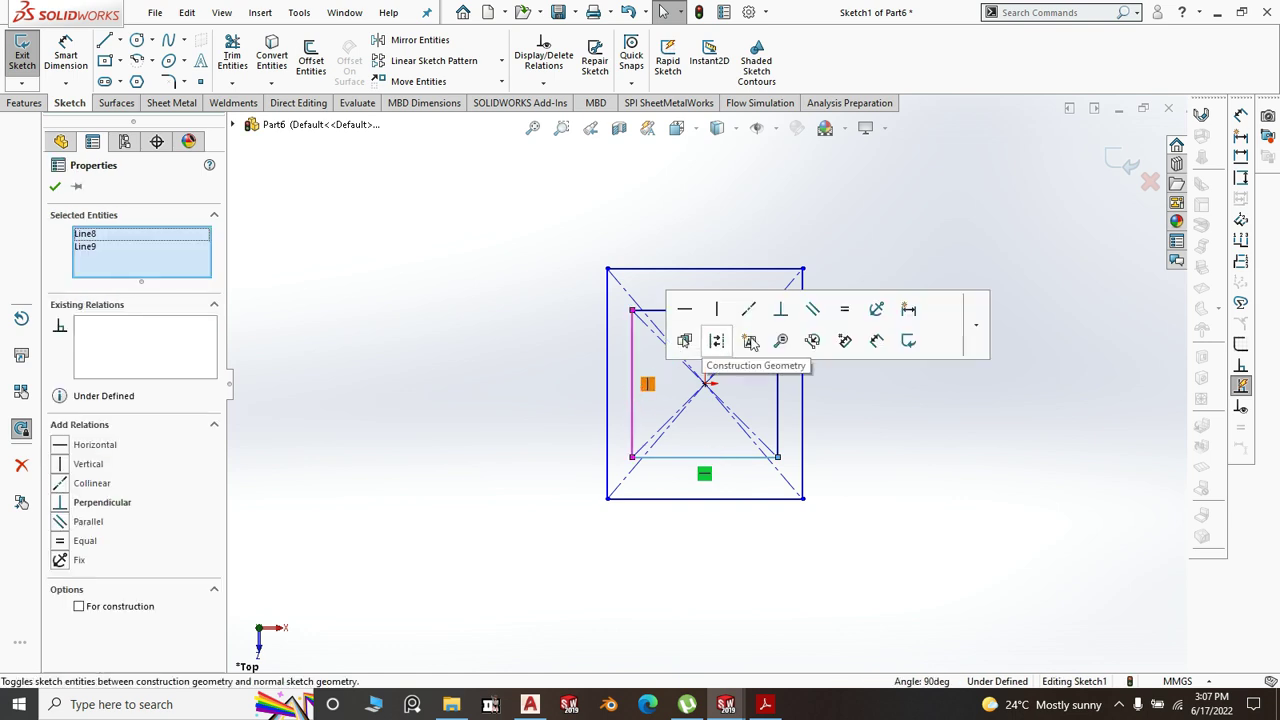
click(838, 318)
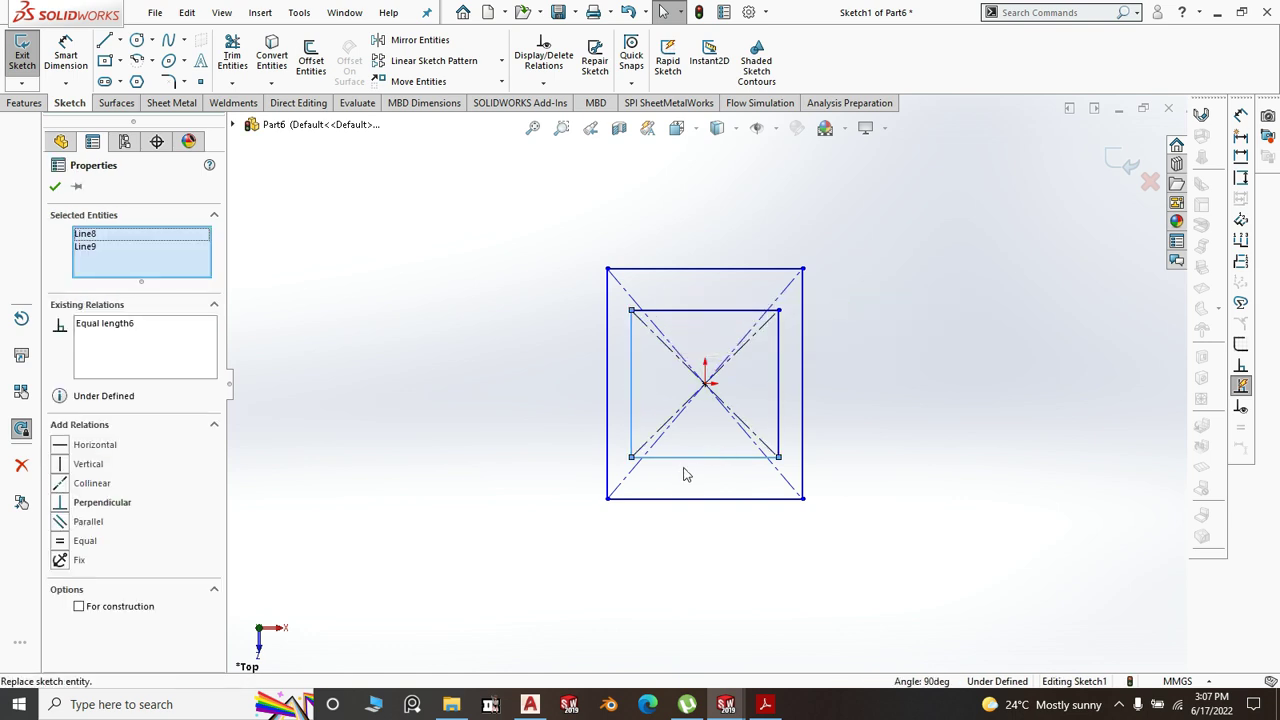
click(668, 500)
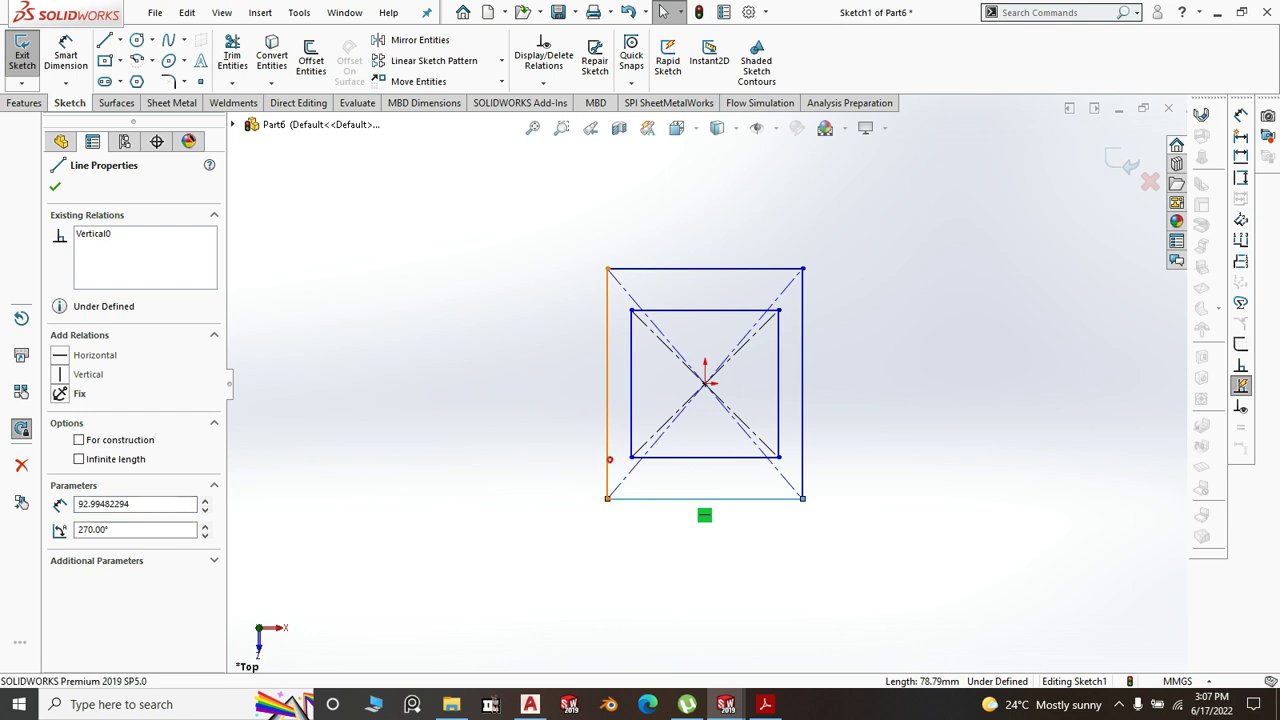
ctrl+click(609, 459)
click(819, 377)
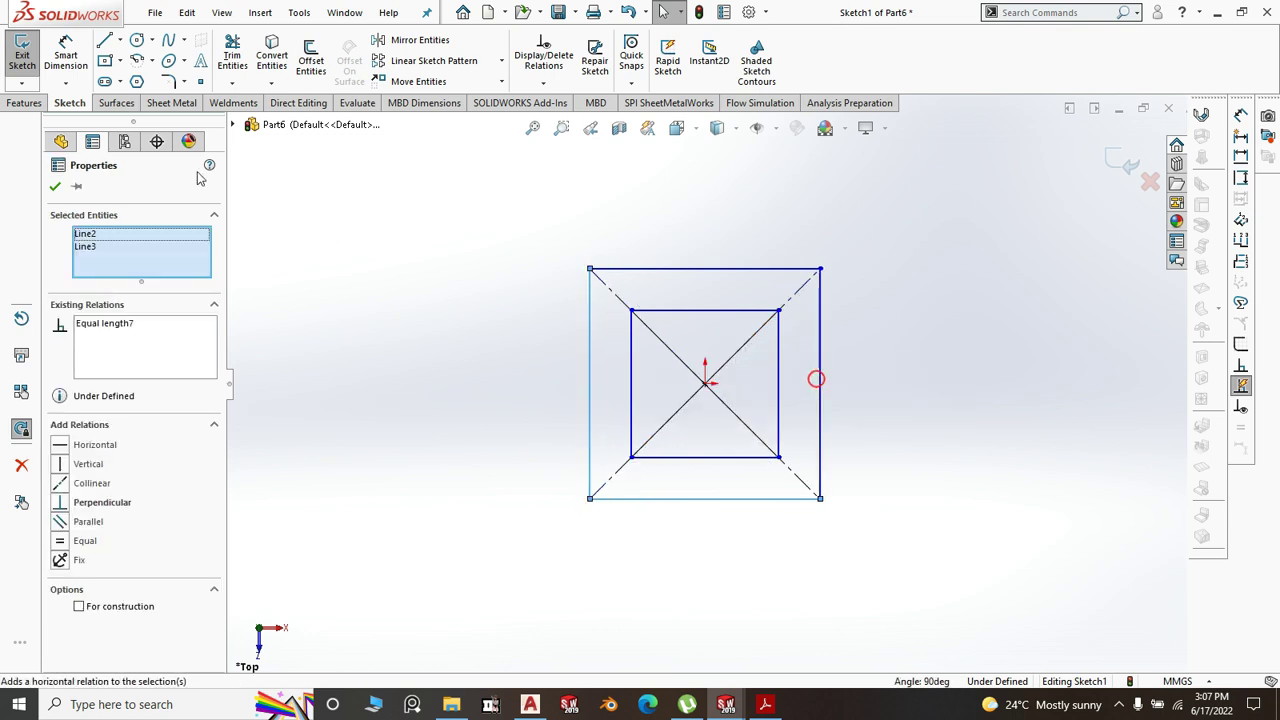
- Dimension the outer square's vertical side to 25 mm
click(86, 78)
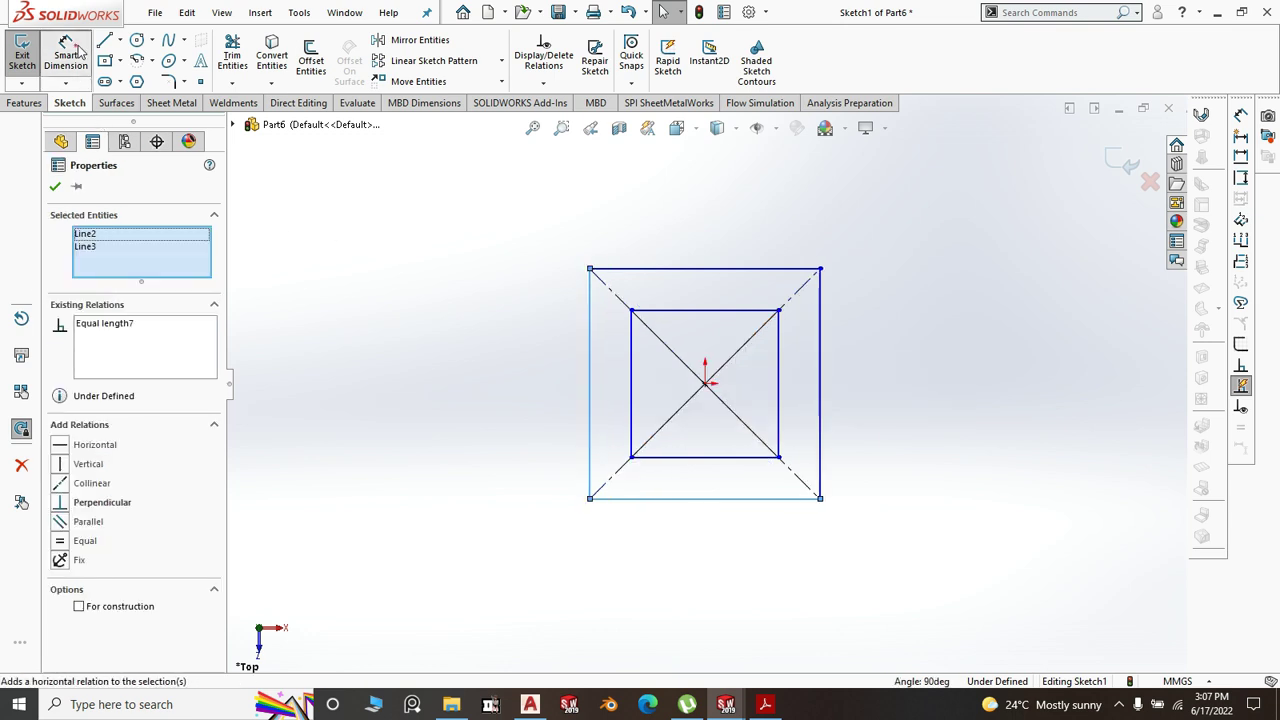
click(591, 400)
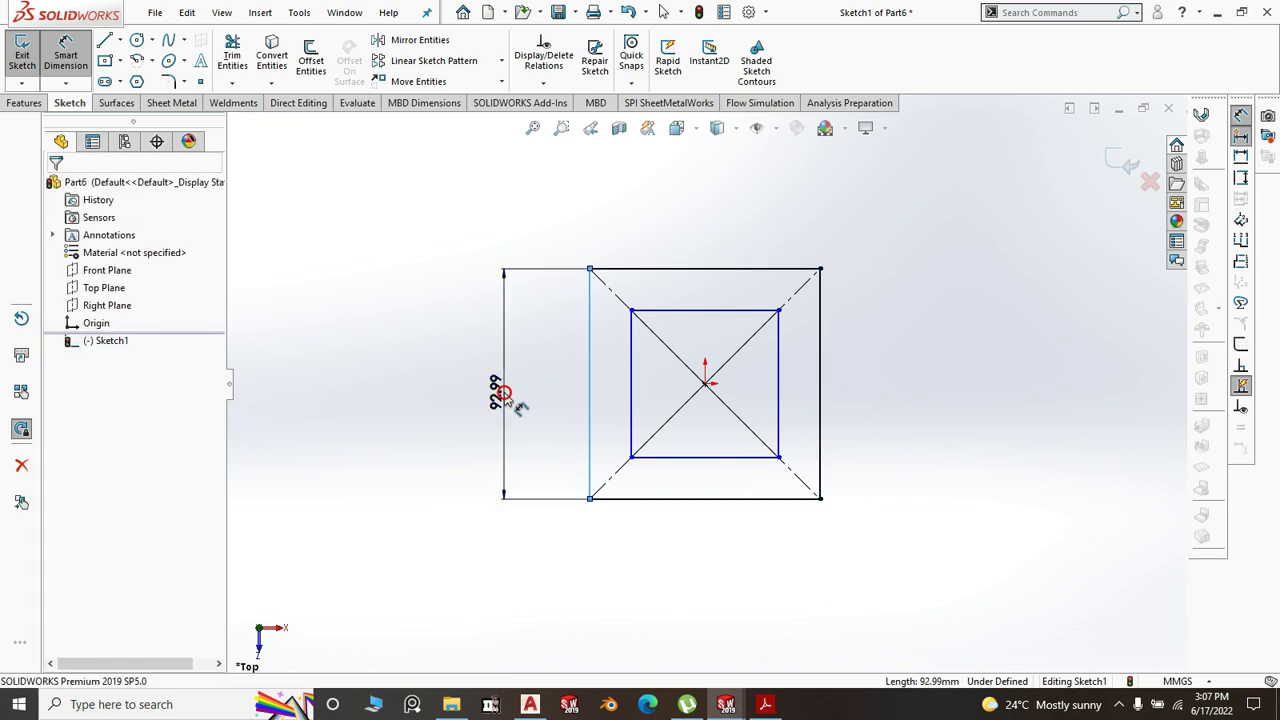
click(505, 393)
text(25)
click(436, 367)
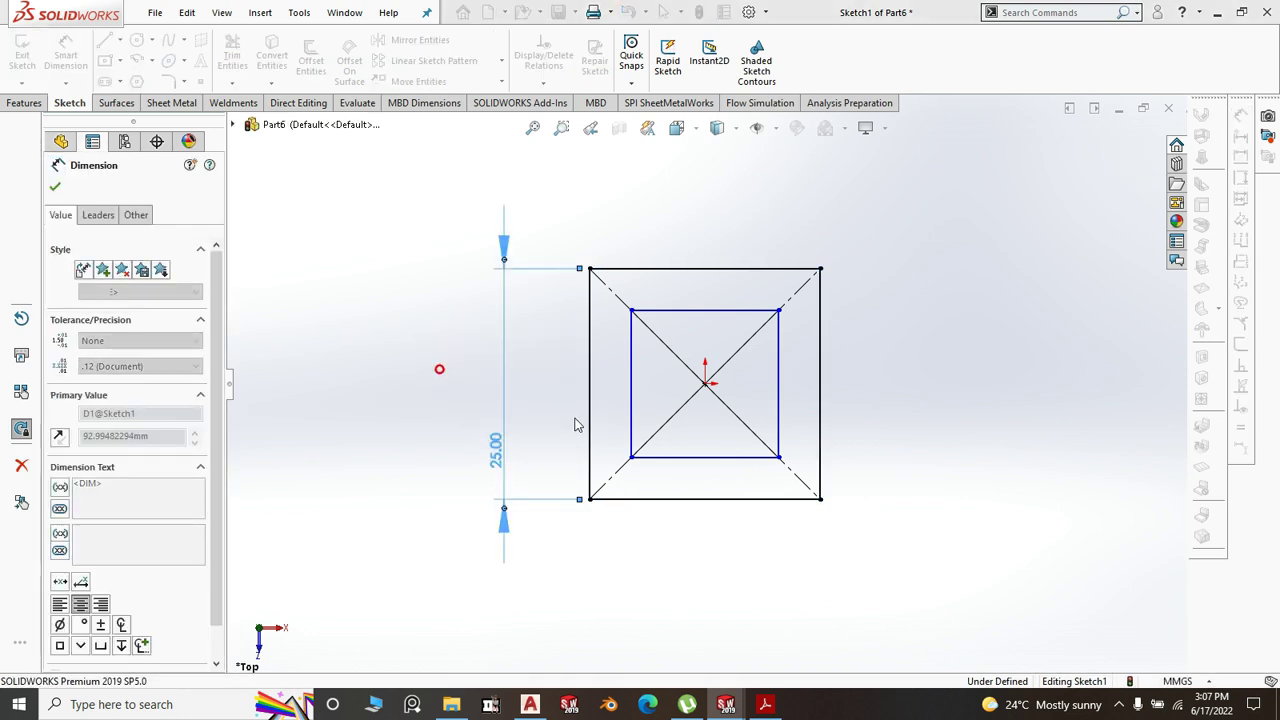
- Dimension the wall thickness between the lower edges of the inner and outer squares to 1.2 mm
scroll(688, 498, down, 4)
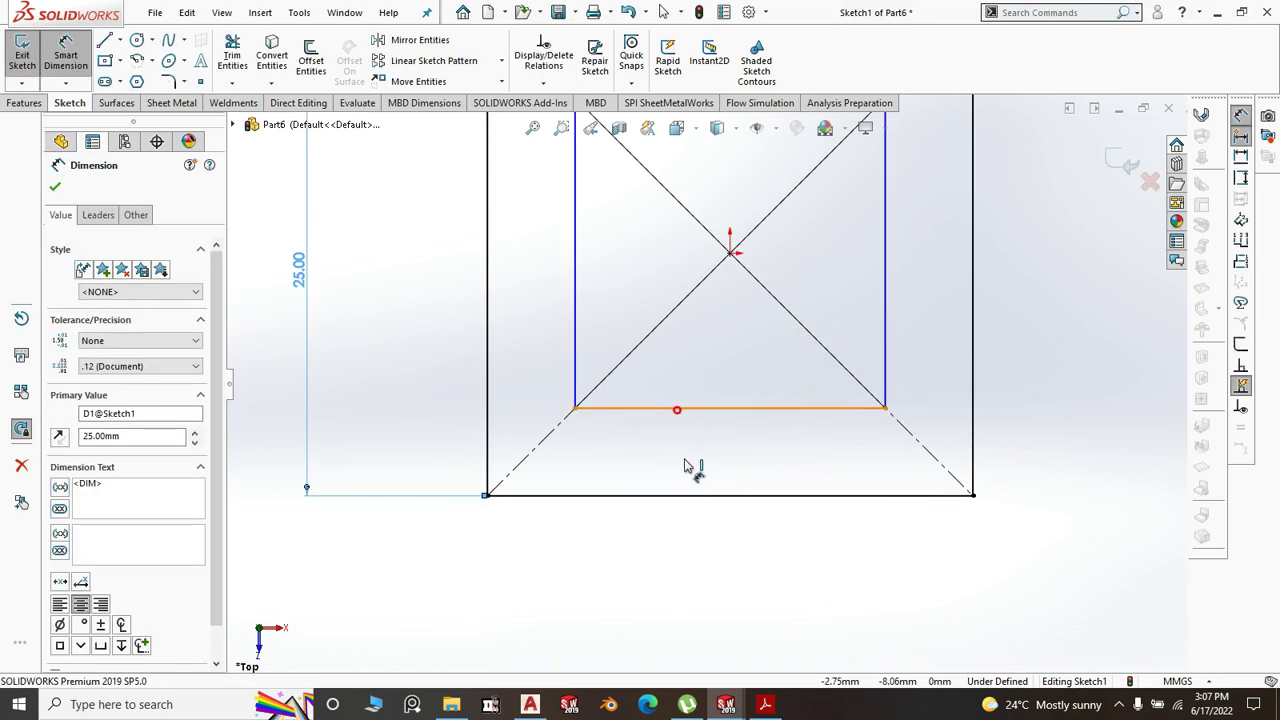
click(680, 408)
click(686, 494)
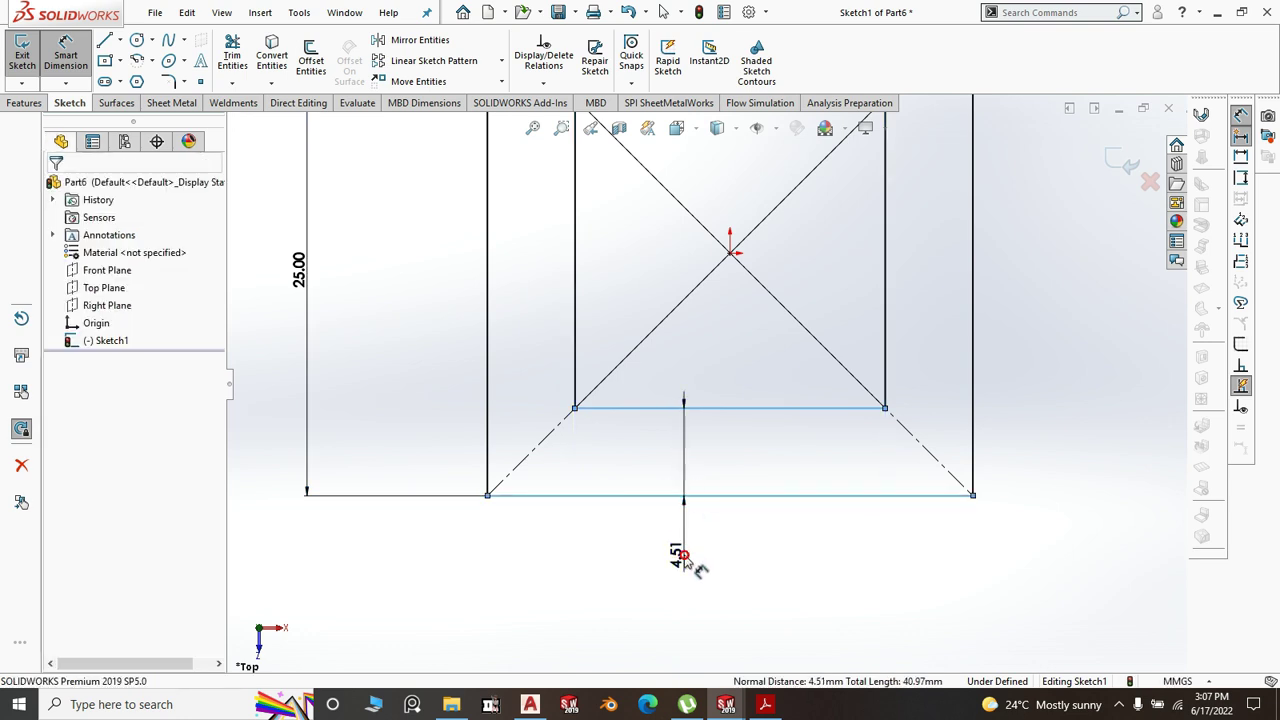
click(684, 556)
text(1.2)
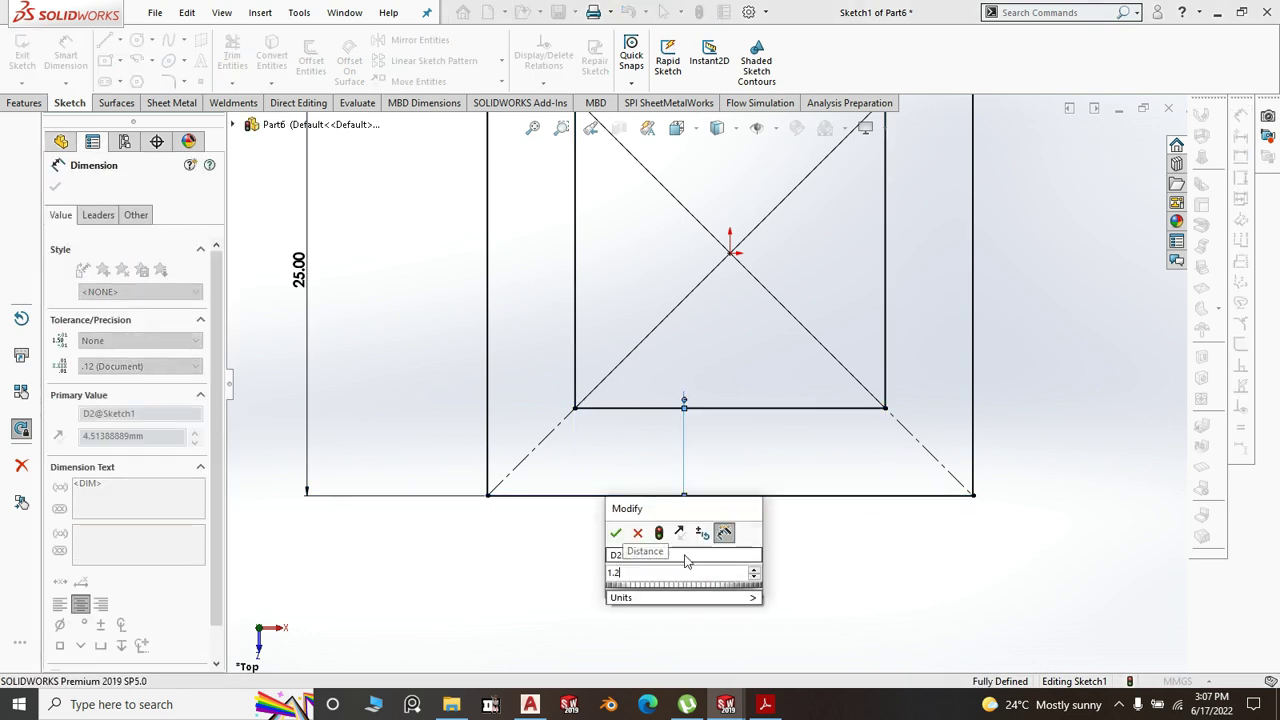
click(616, 532)
scroll(621, 540, up, 5)
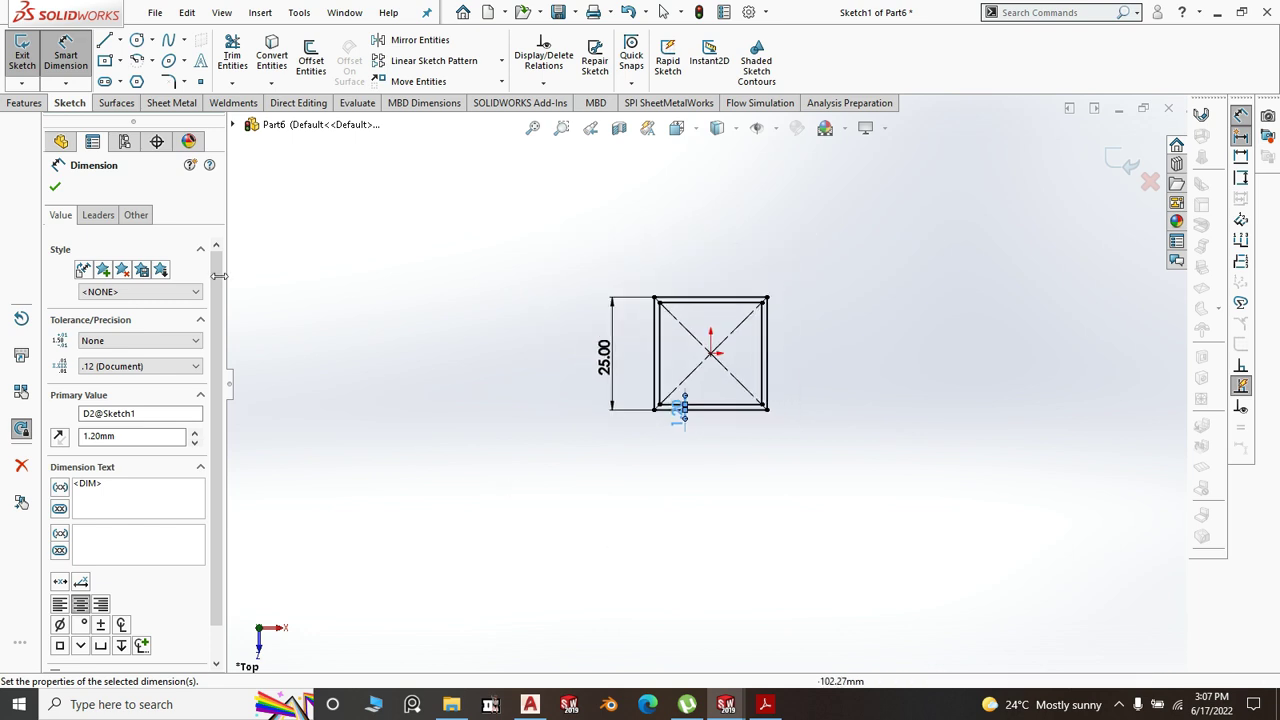
click(55, 189)
- Extrude the hollow square profile as a boss with a Mid Plane end condition and 700 mm depth
click(26, 104)
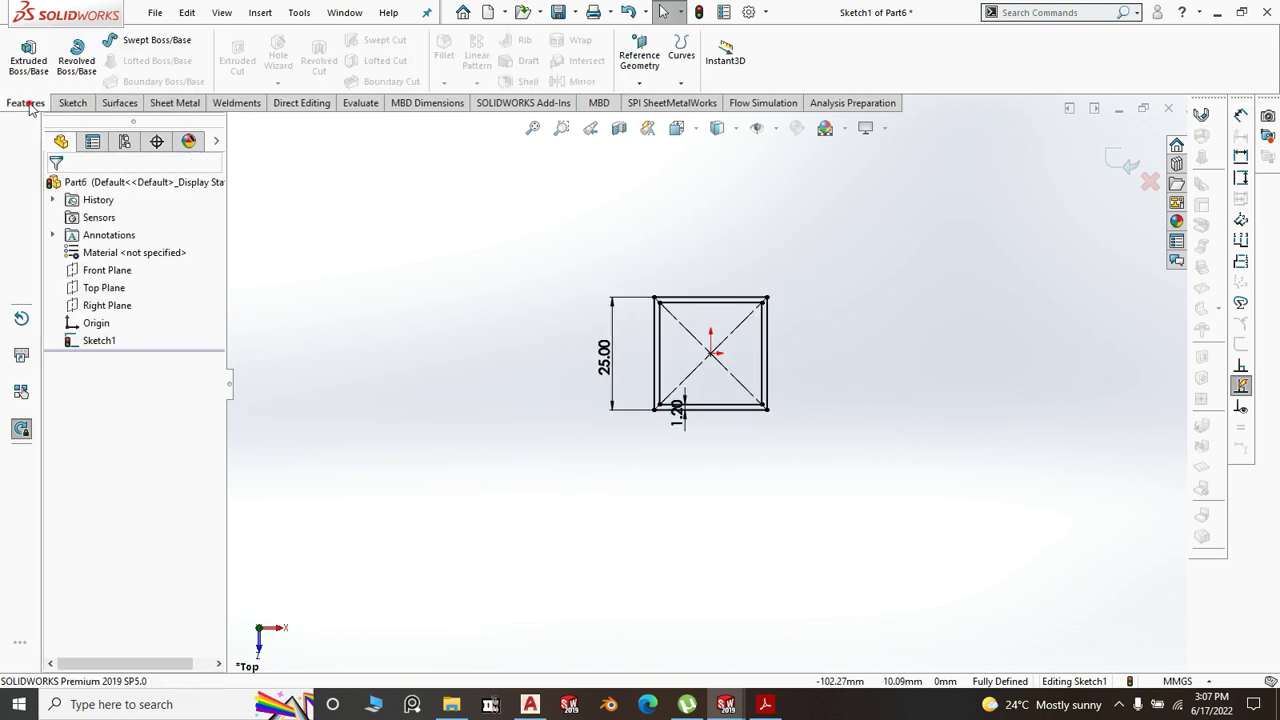
click(40, 55)
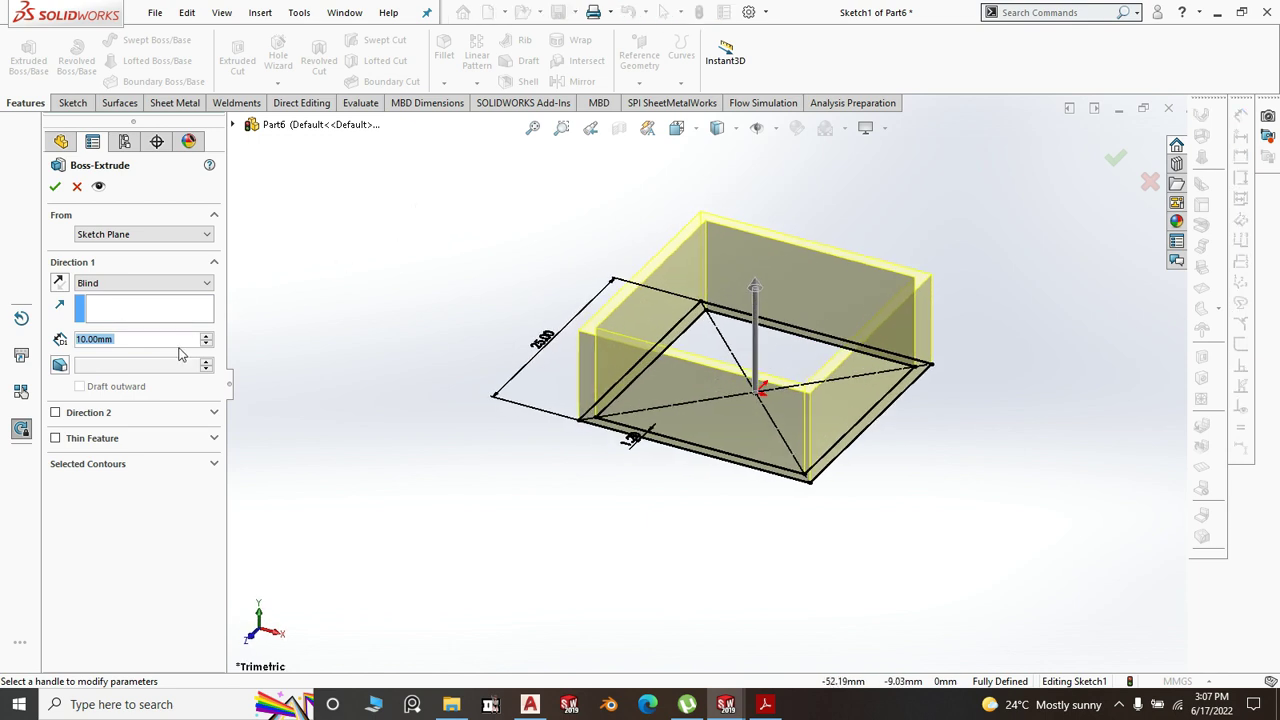
click(204, 287)
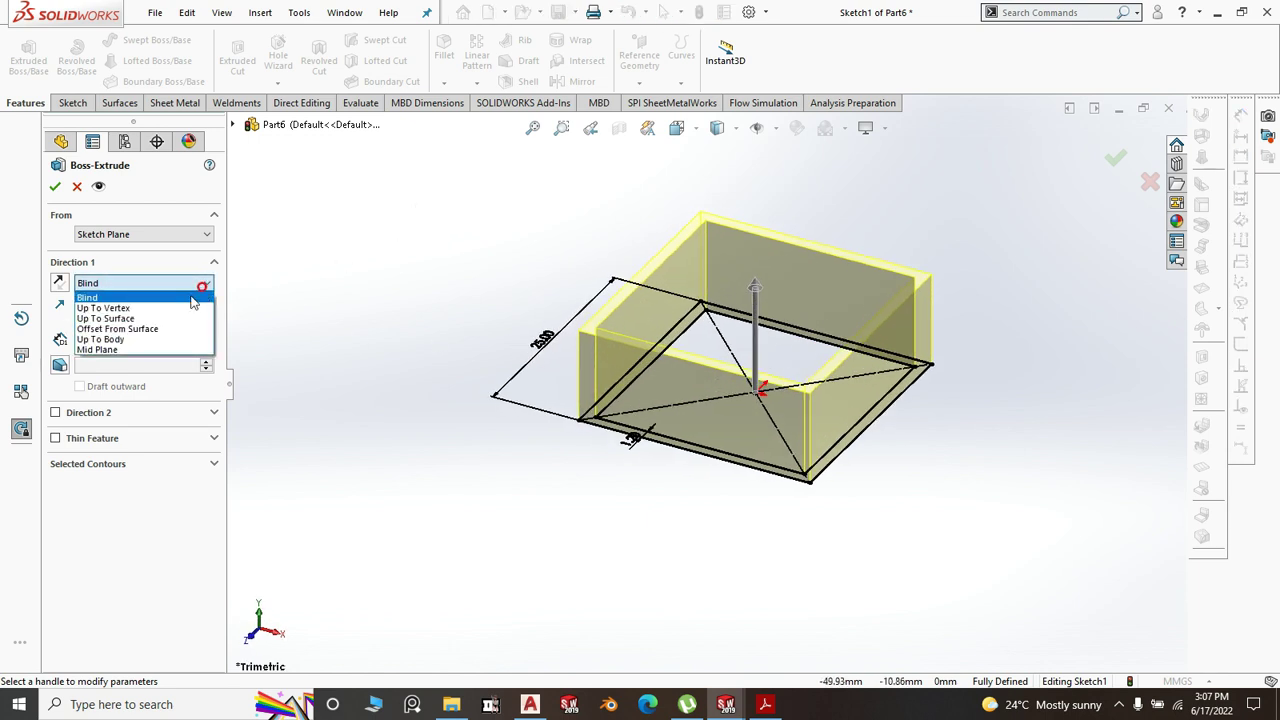
click(118, 346)
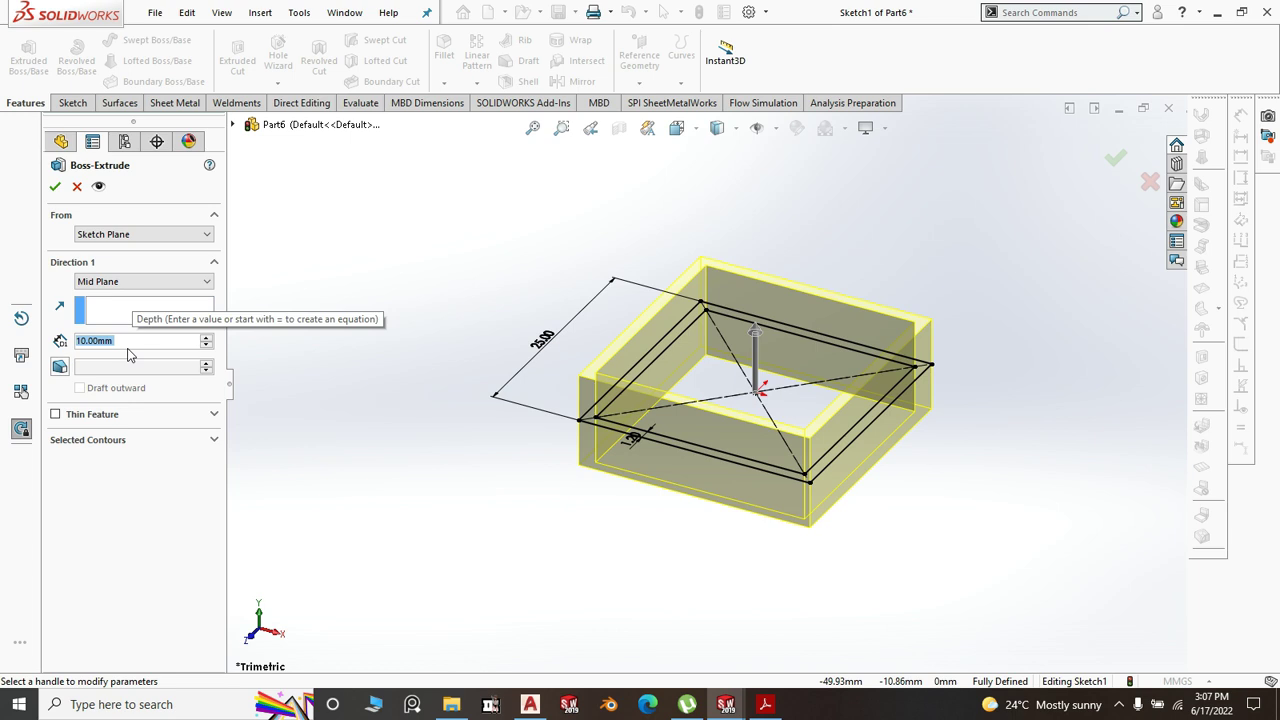
text(700)
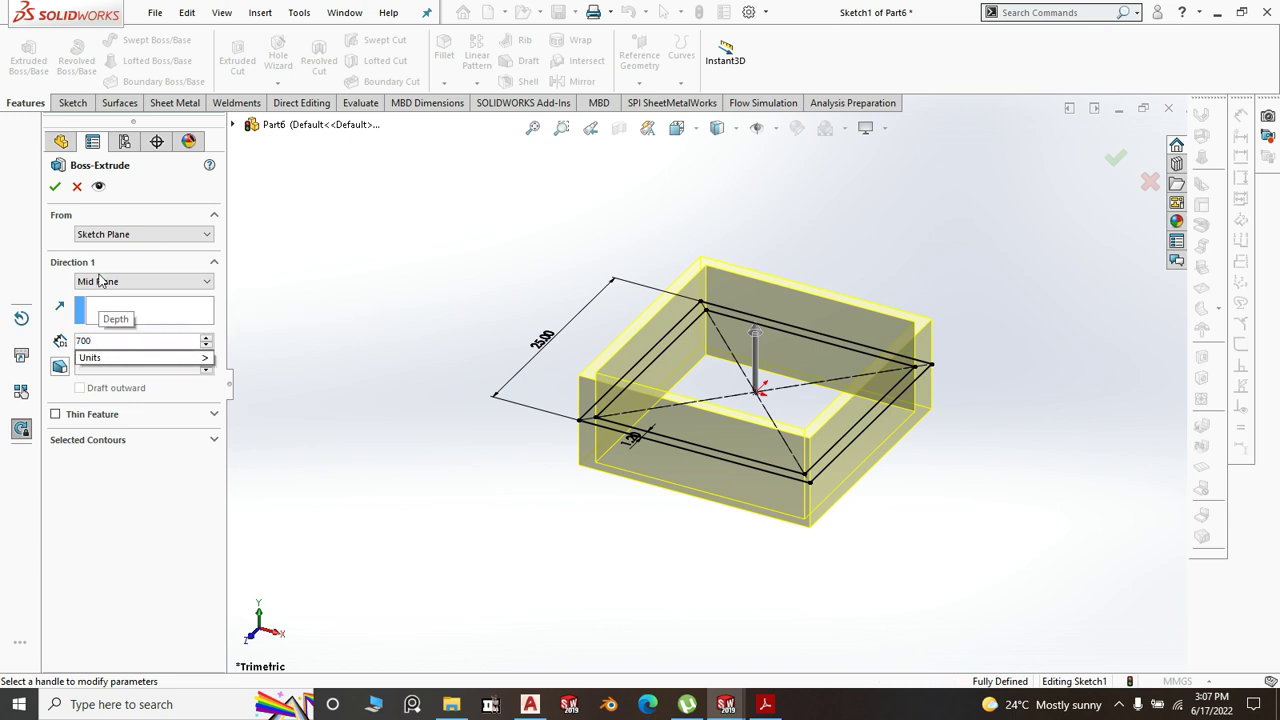
key(Return)
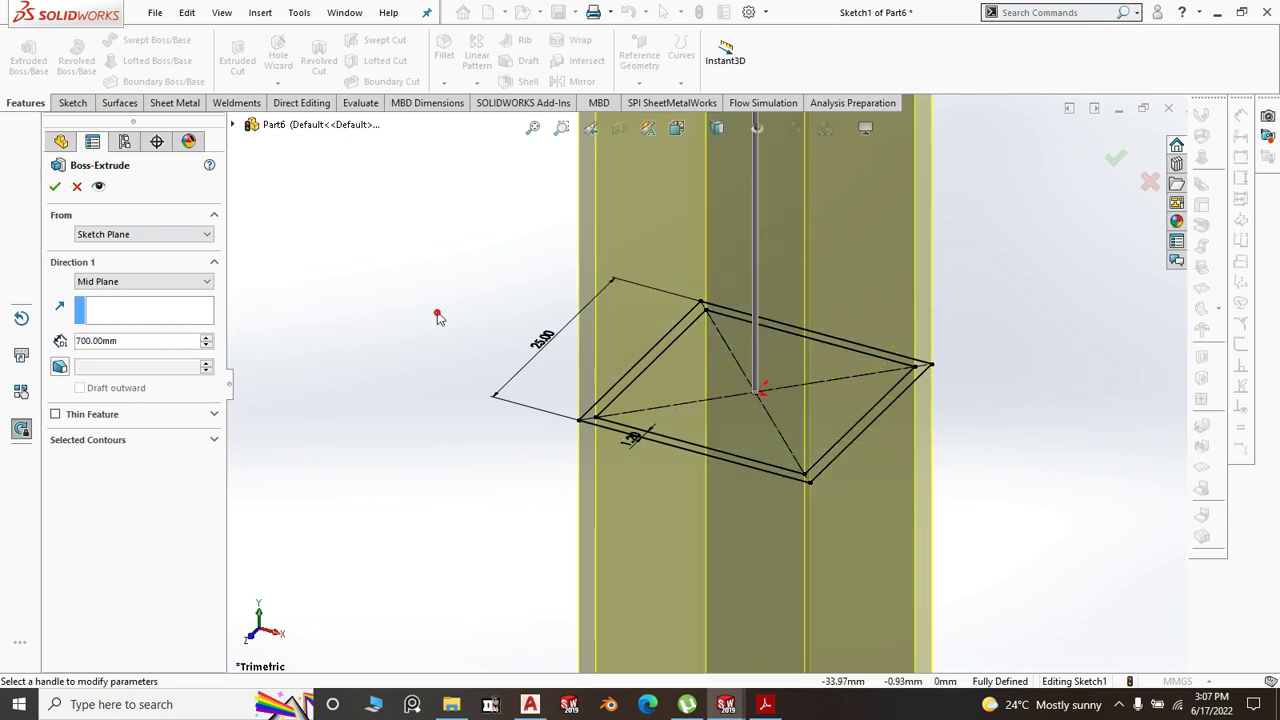
click(1118, 160)
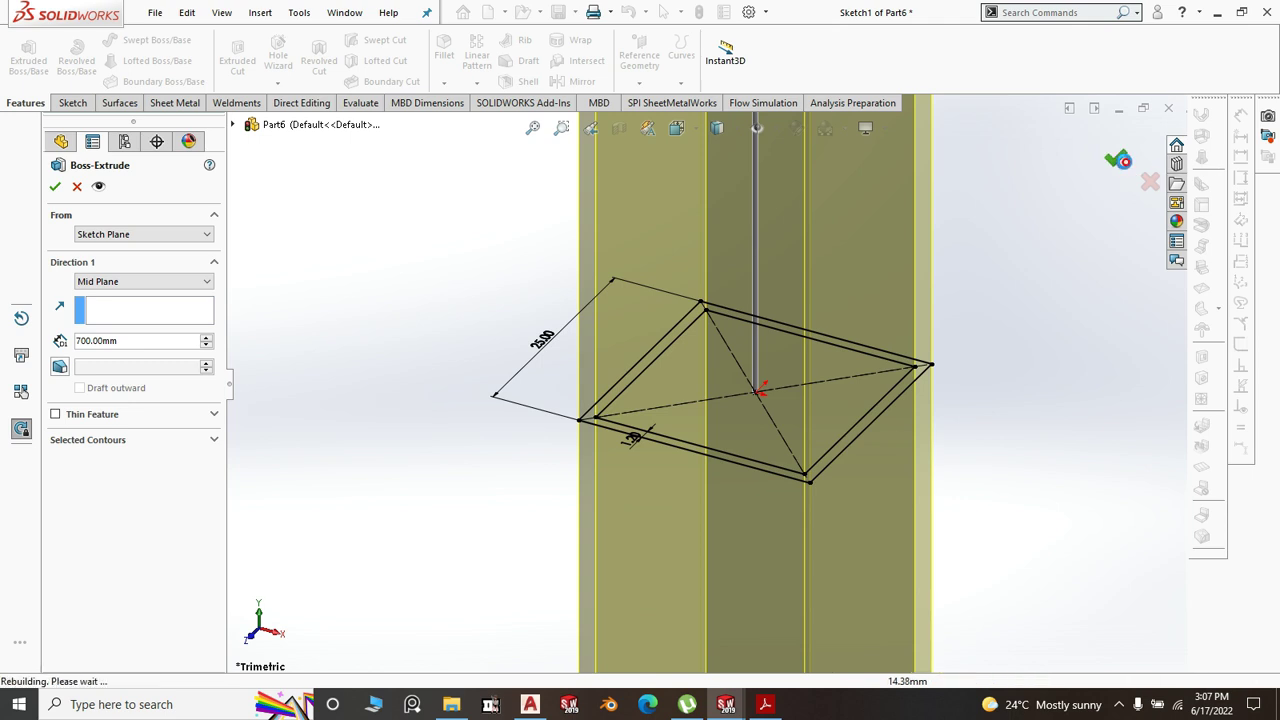
key(f)
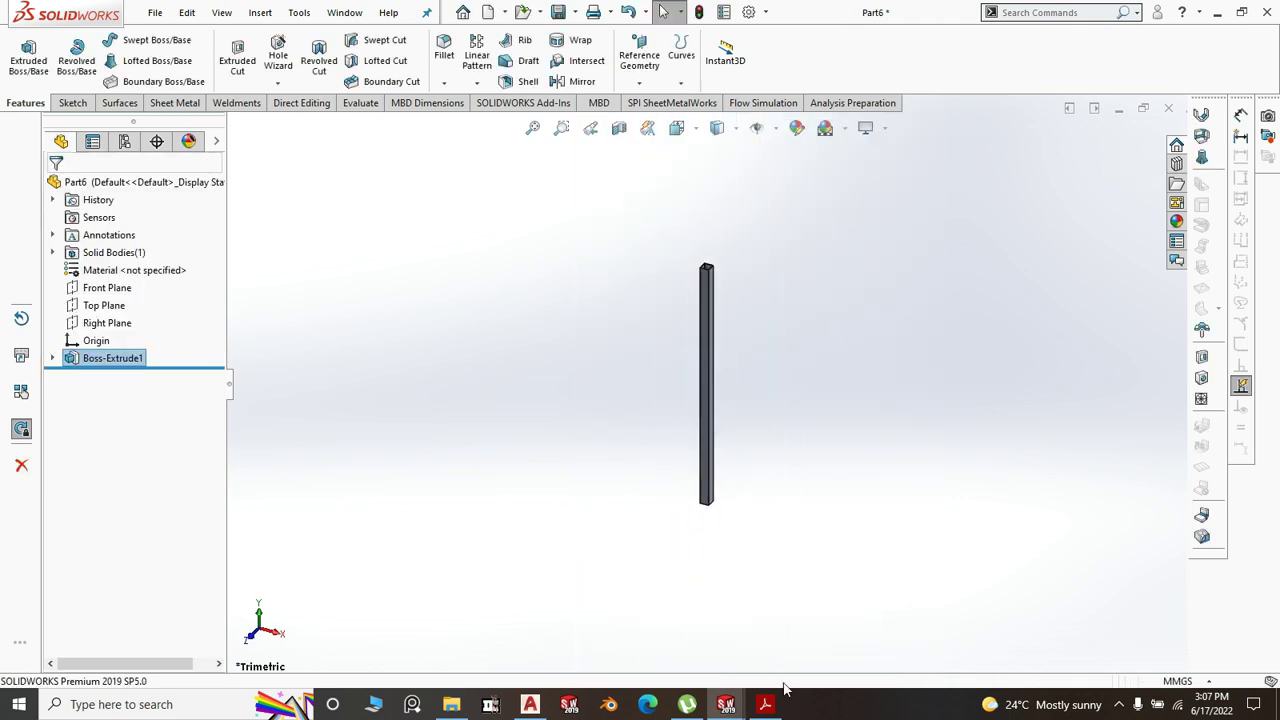
- Switch from the new tube part back to the Assem1 table assembly window
mouse_move(730, 706)
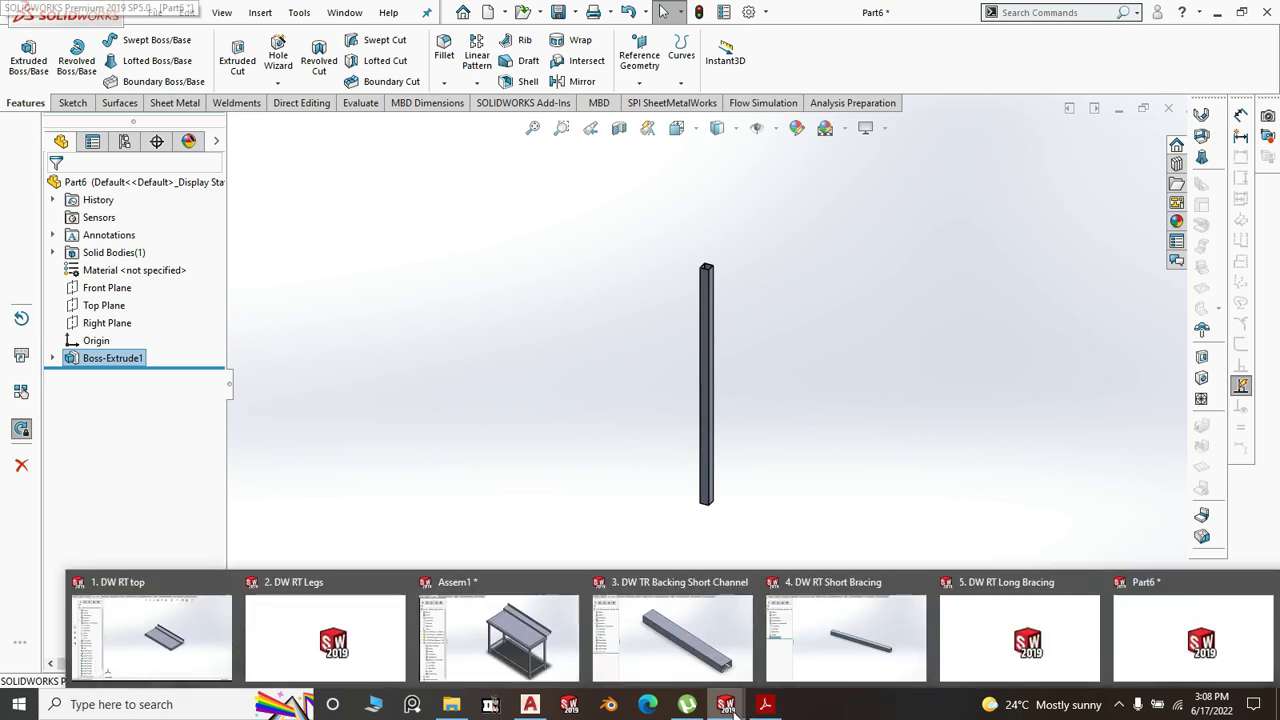
click(566, 658)
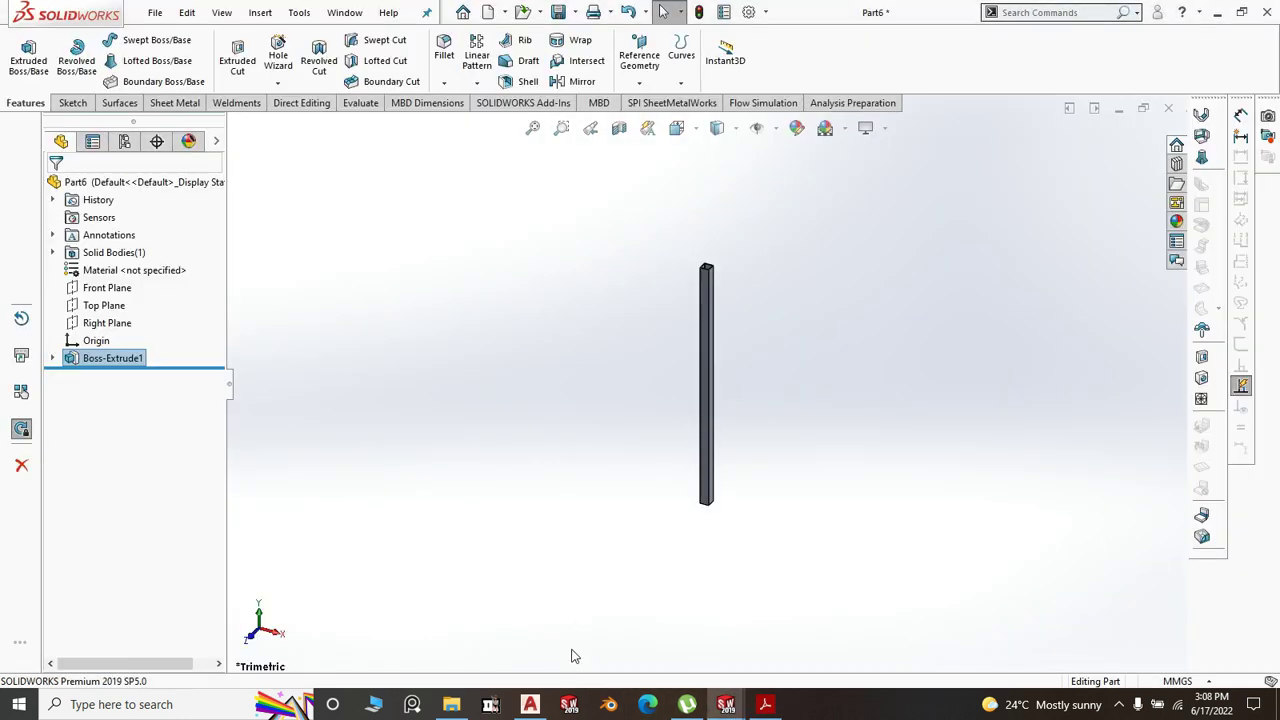
mouse_move(730, 706)
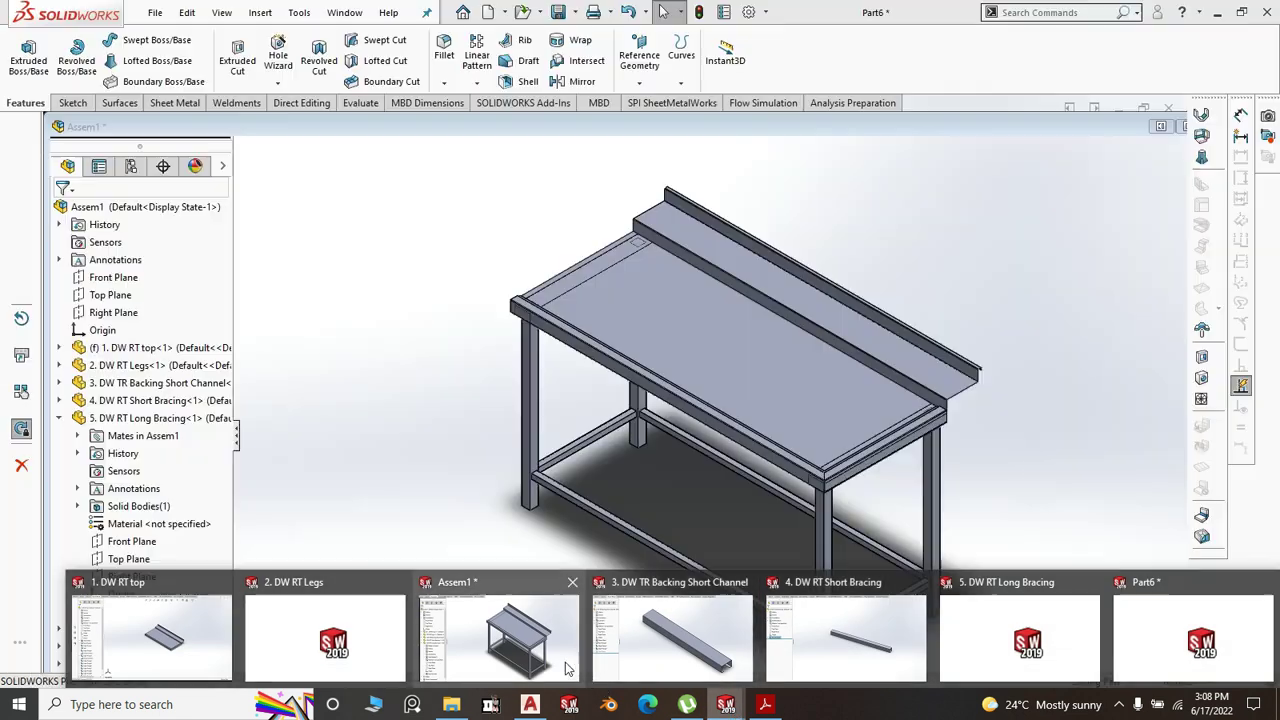
click(566, 668)
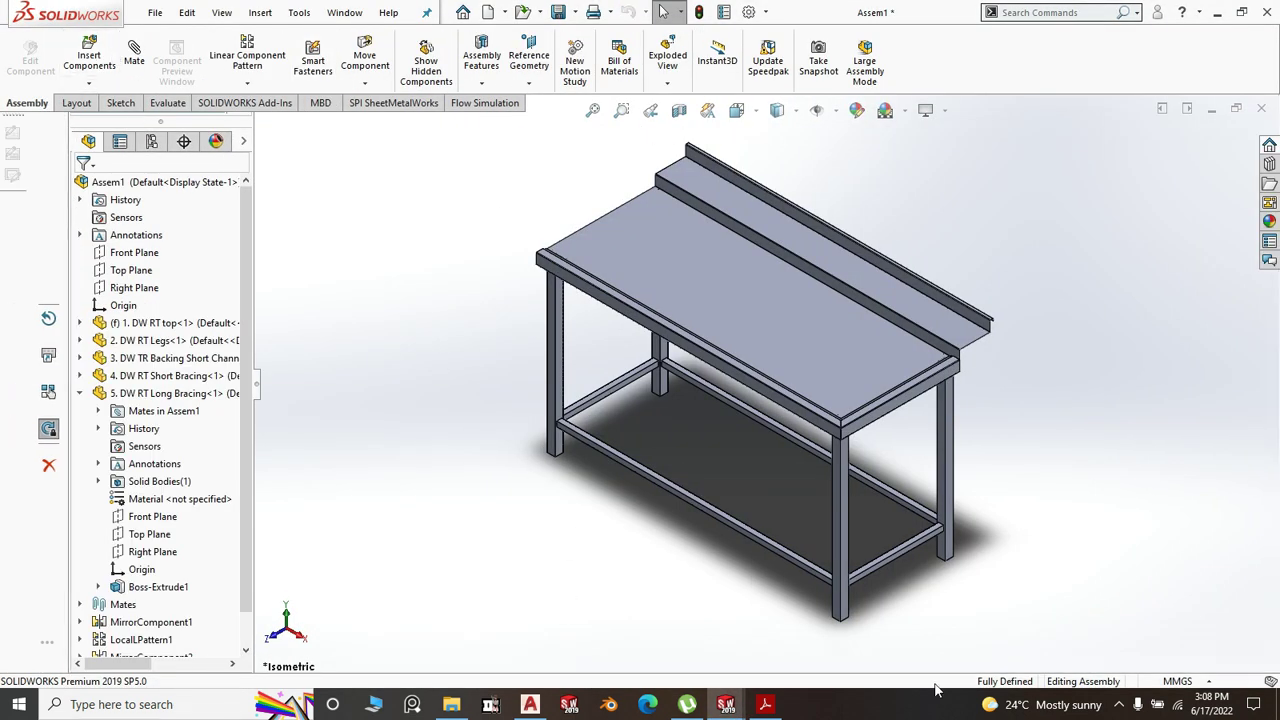
scroll(936, 646, down, 2)
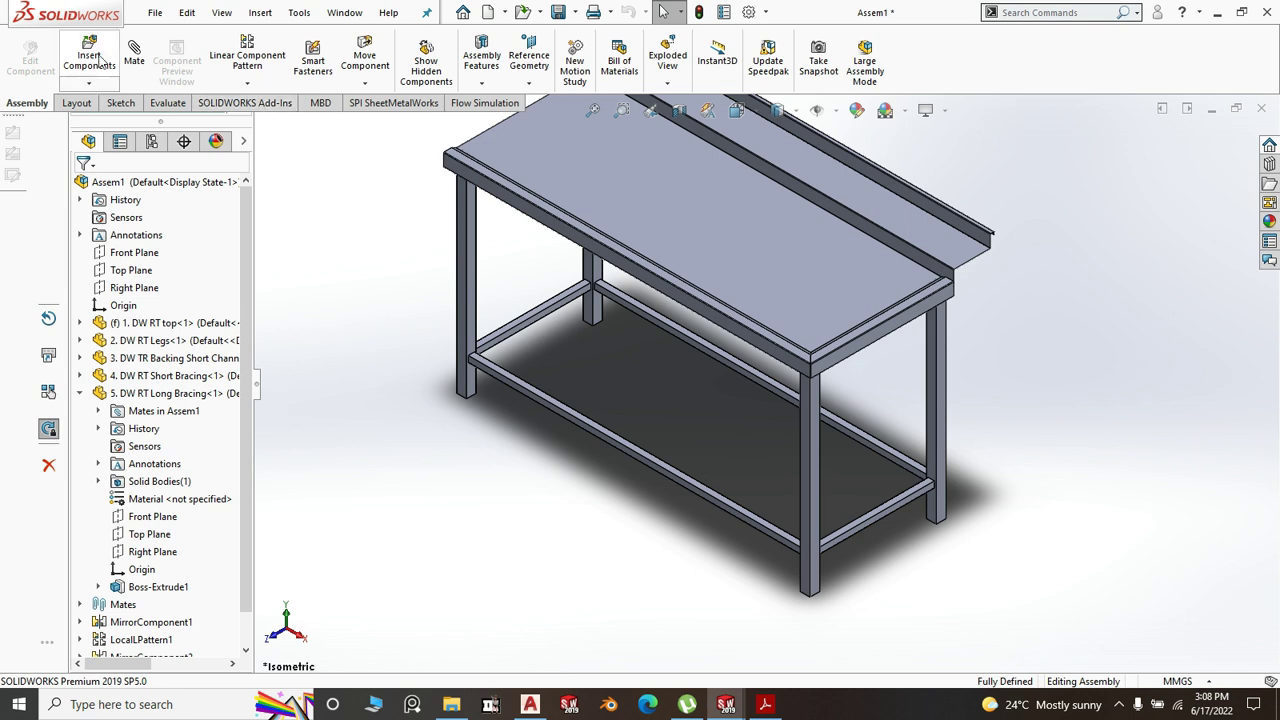
click(134, 58)
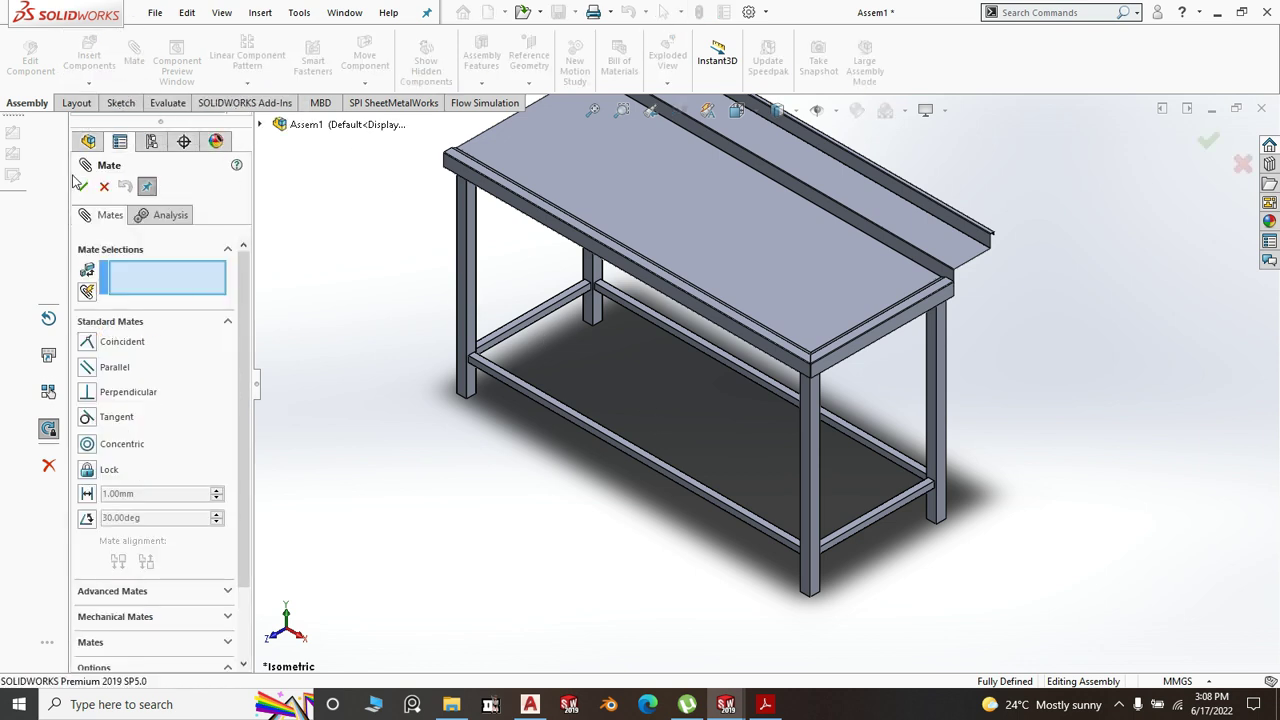
click(81, 186)
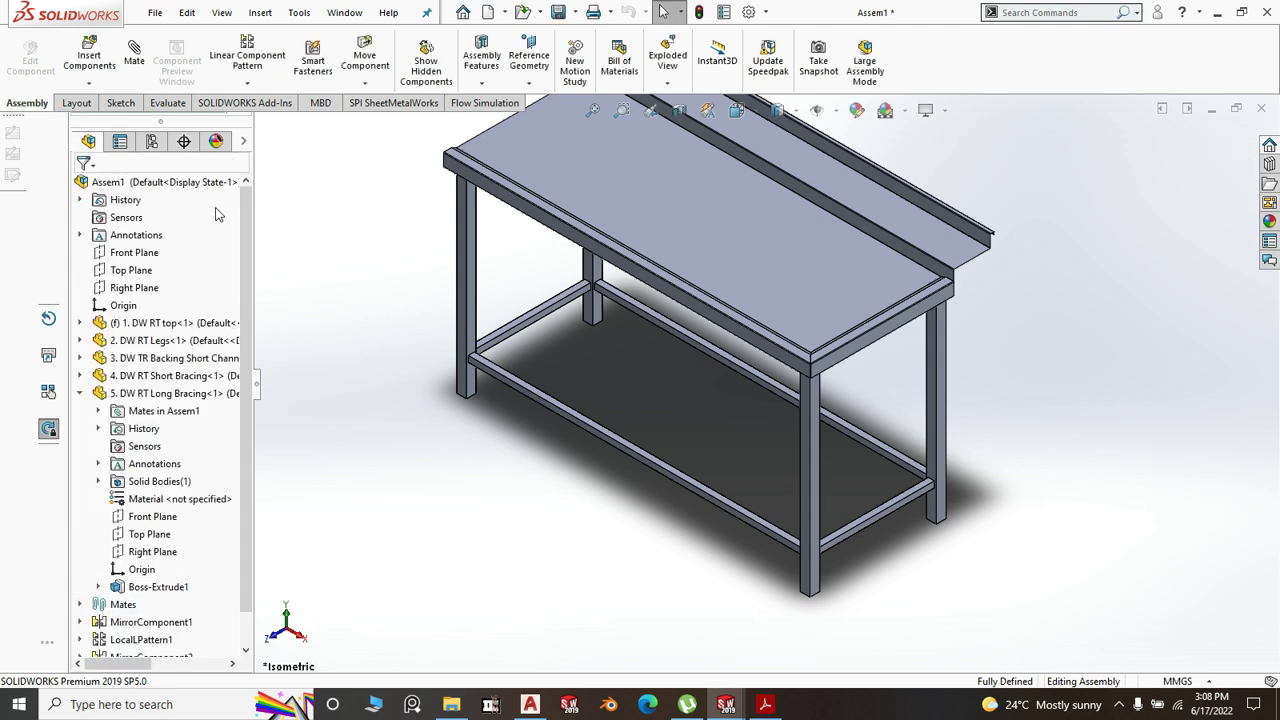
click(88, 62)
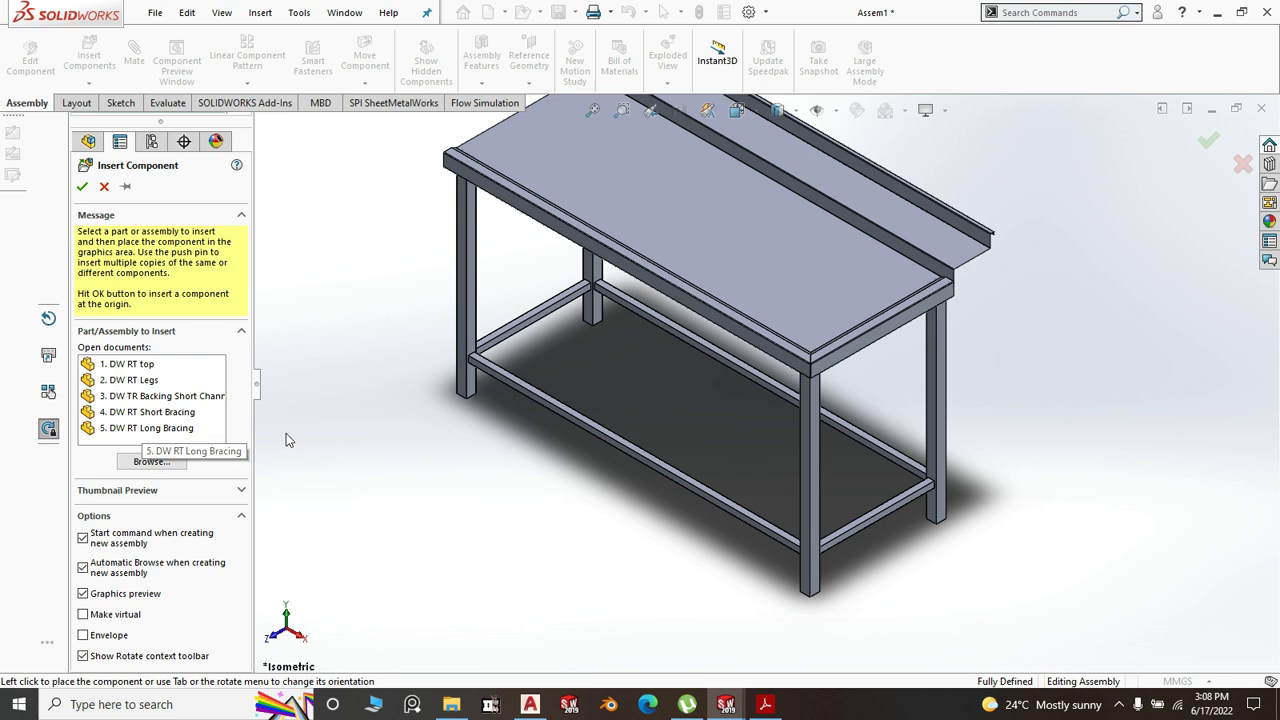
click(386, 414)
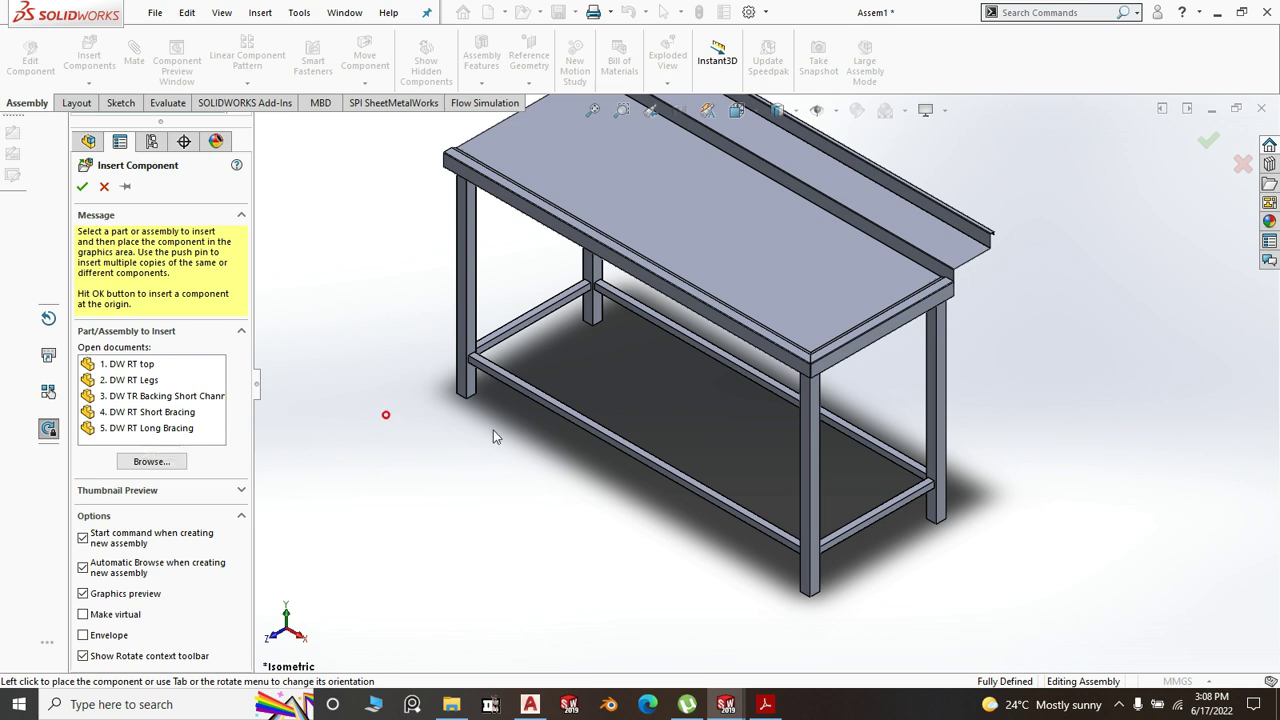
click(104, 188)
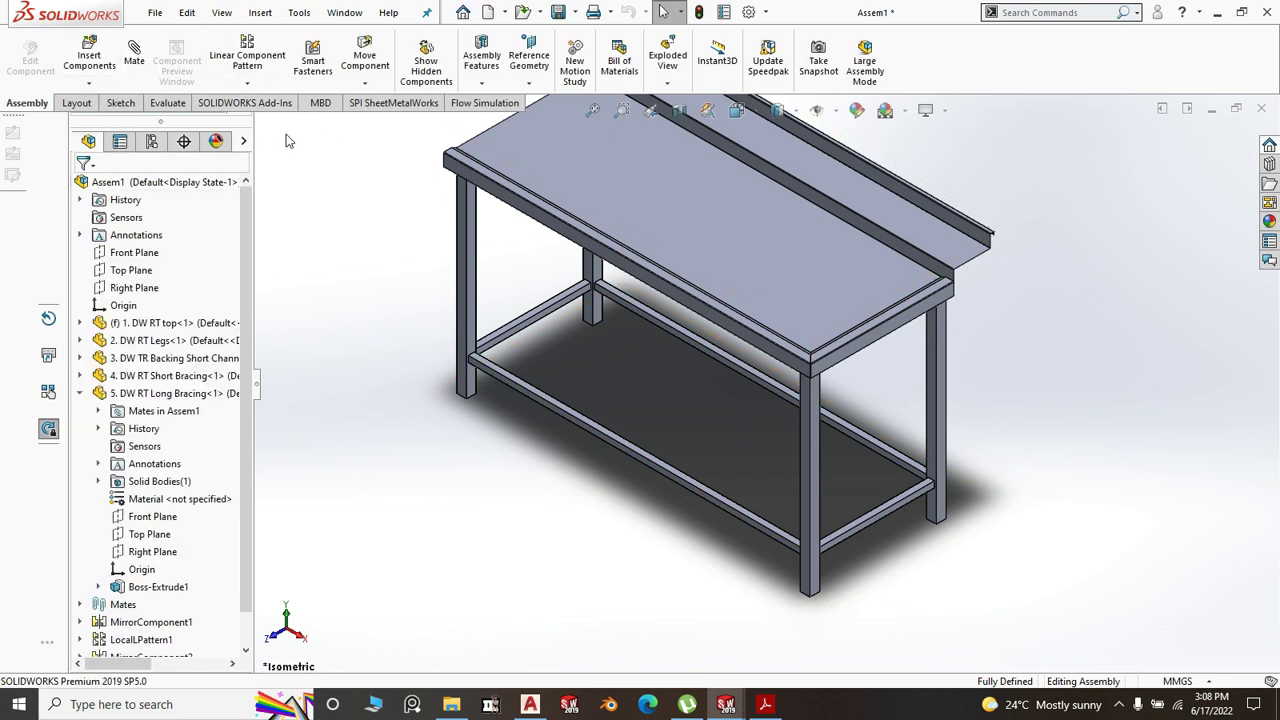
- Measure the distance between the front long bracing's upper face and the underside of the table top
click(168, 103)
click(225, 55)
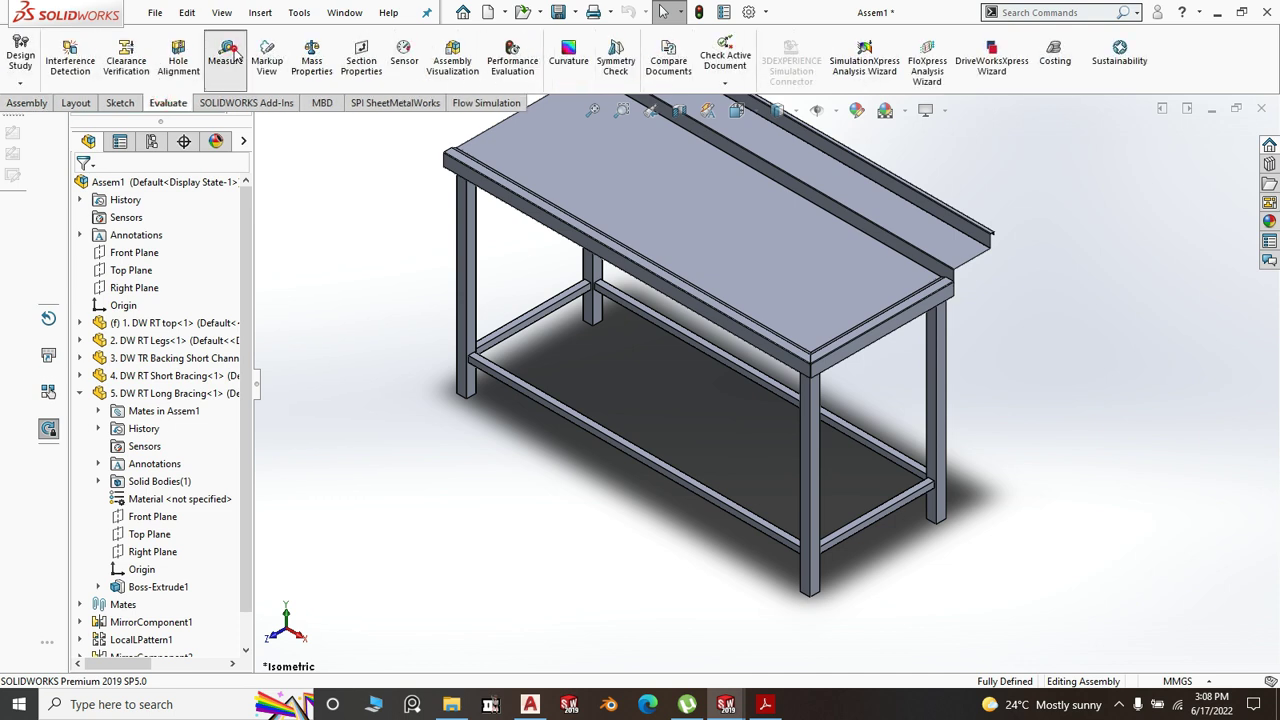
scroll(680, 450, down, 5)
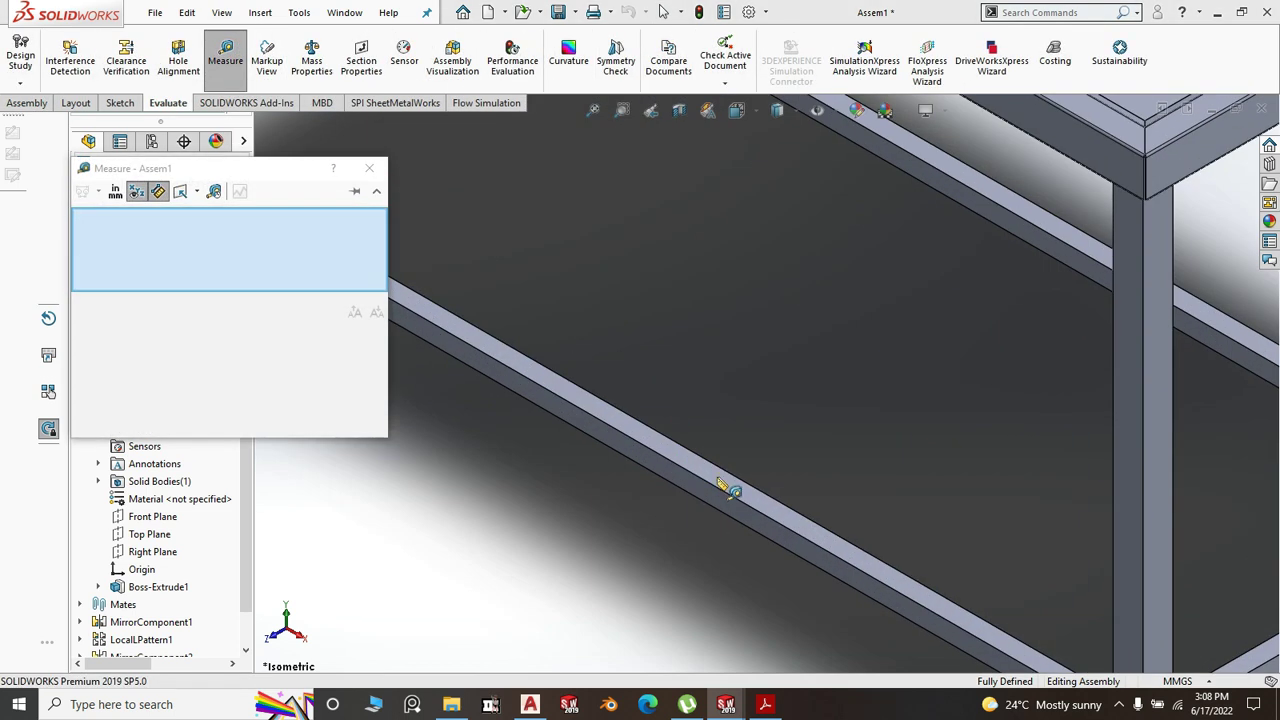
click(729, 491)
scroll(660, 505, up, 5)
middle_drag(645, 508, 755, 220)
click(750, 215)
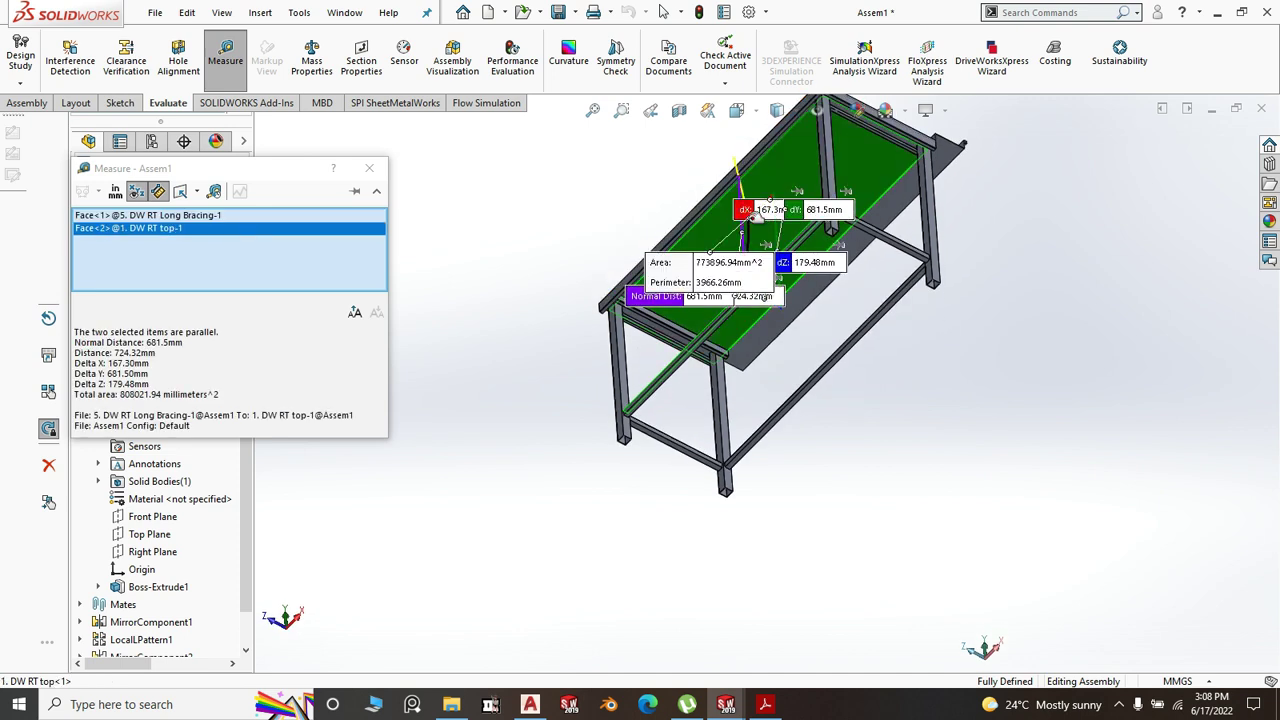
click(449, 428)
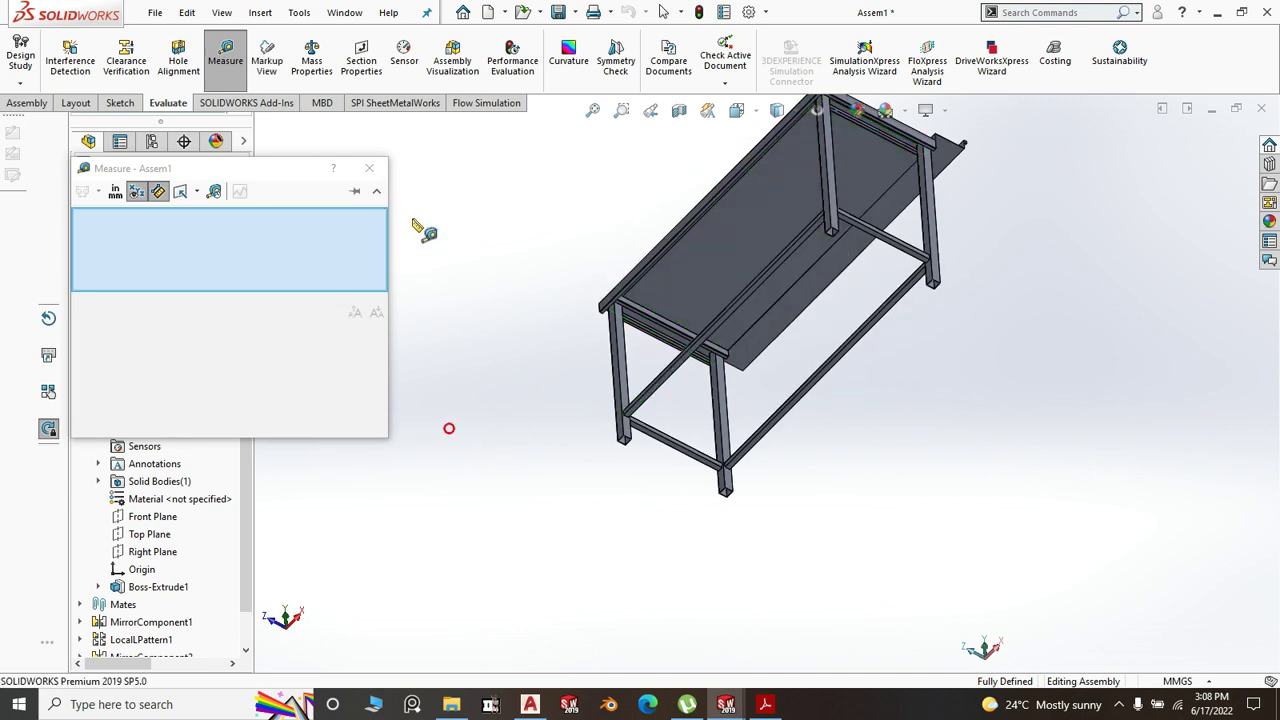
click(369, 168)
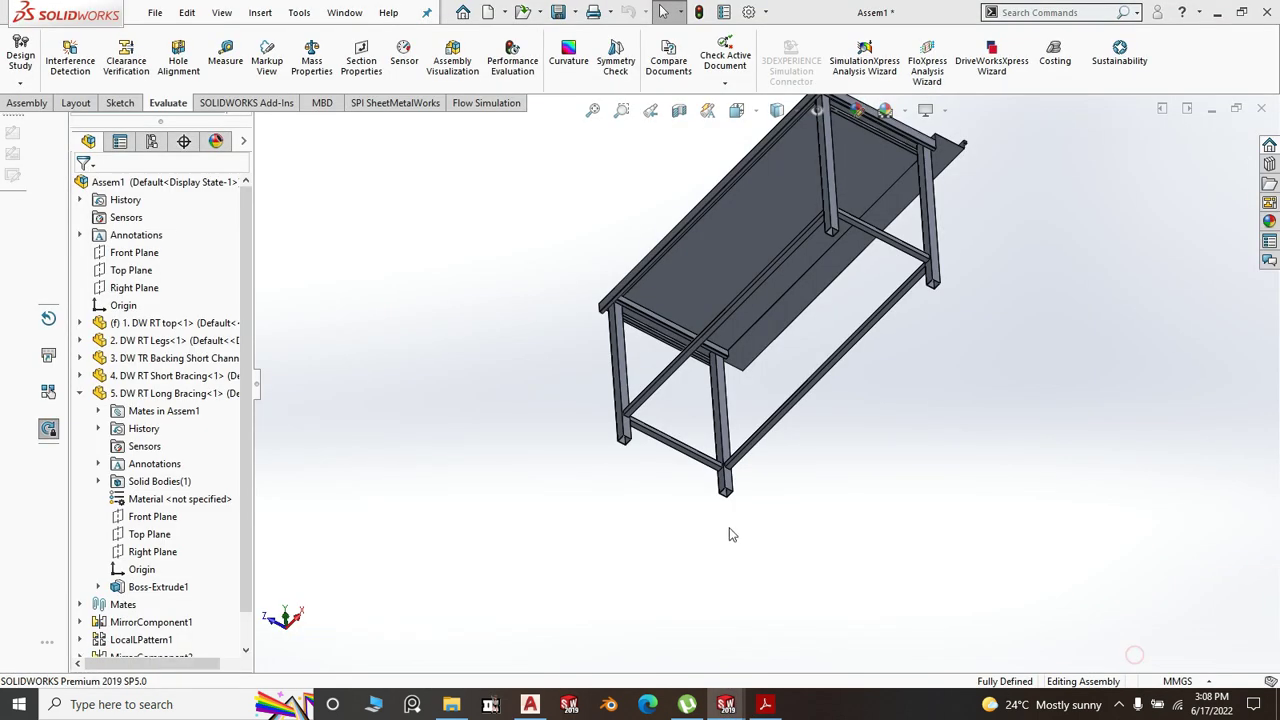
- Return to the new tube part and set its Mid Plane boss extrusion depth to 680 mm
key(ctrl+Tab)
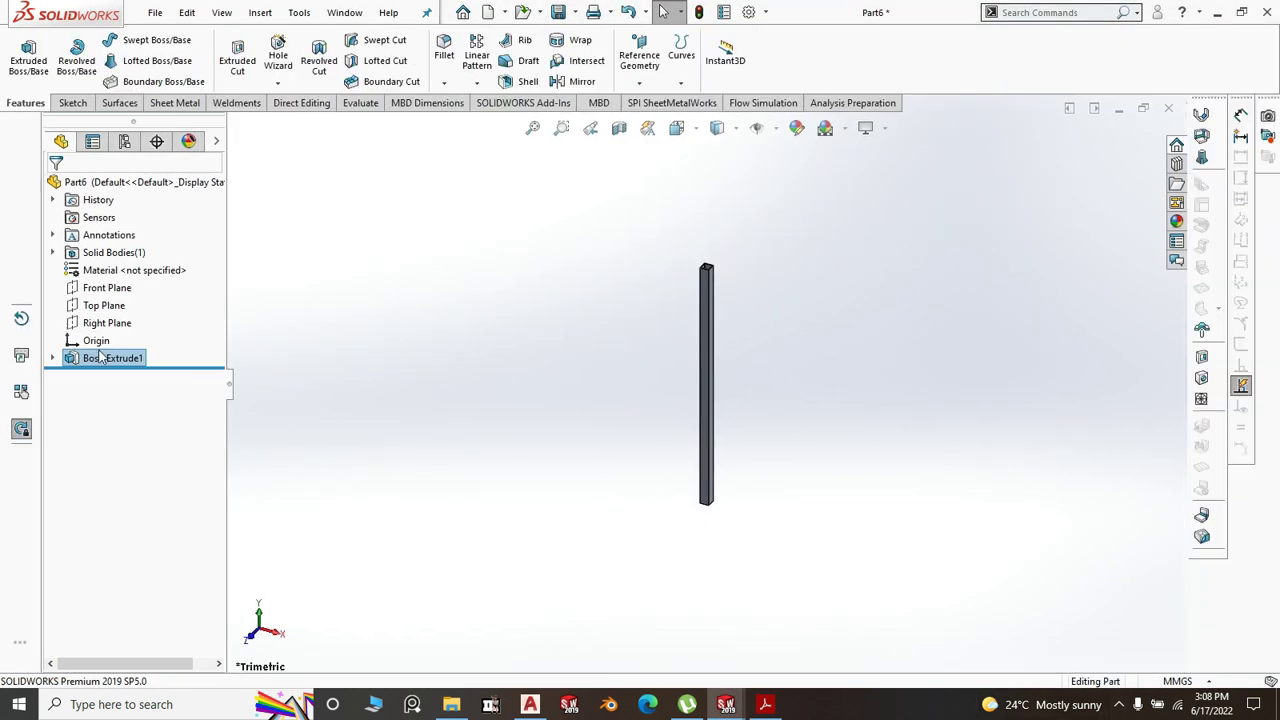
click(99, 362)
click(389, 375)
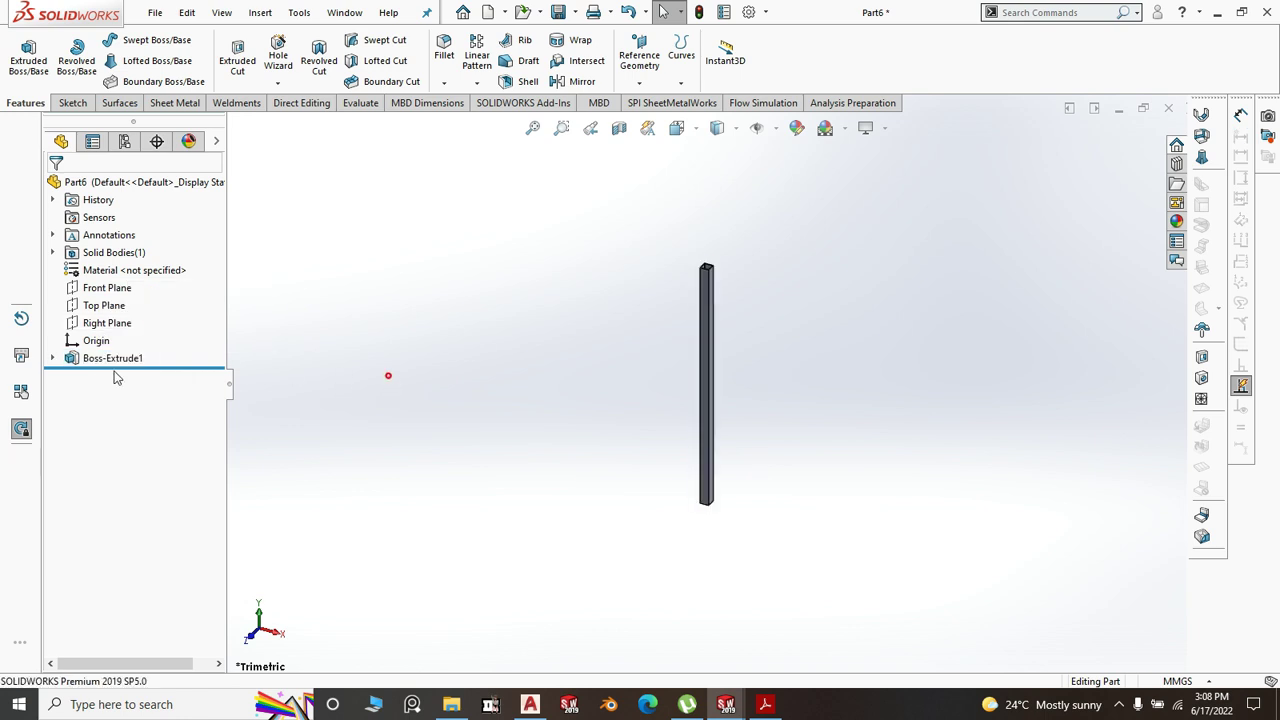
click(126, 360)
click(144, 298)
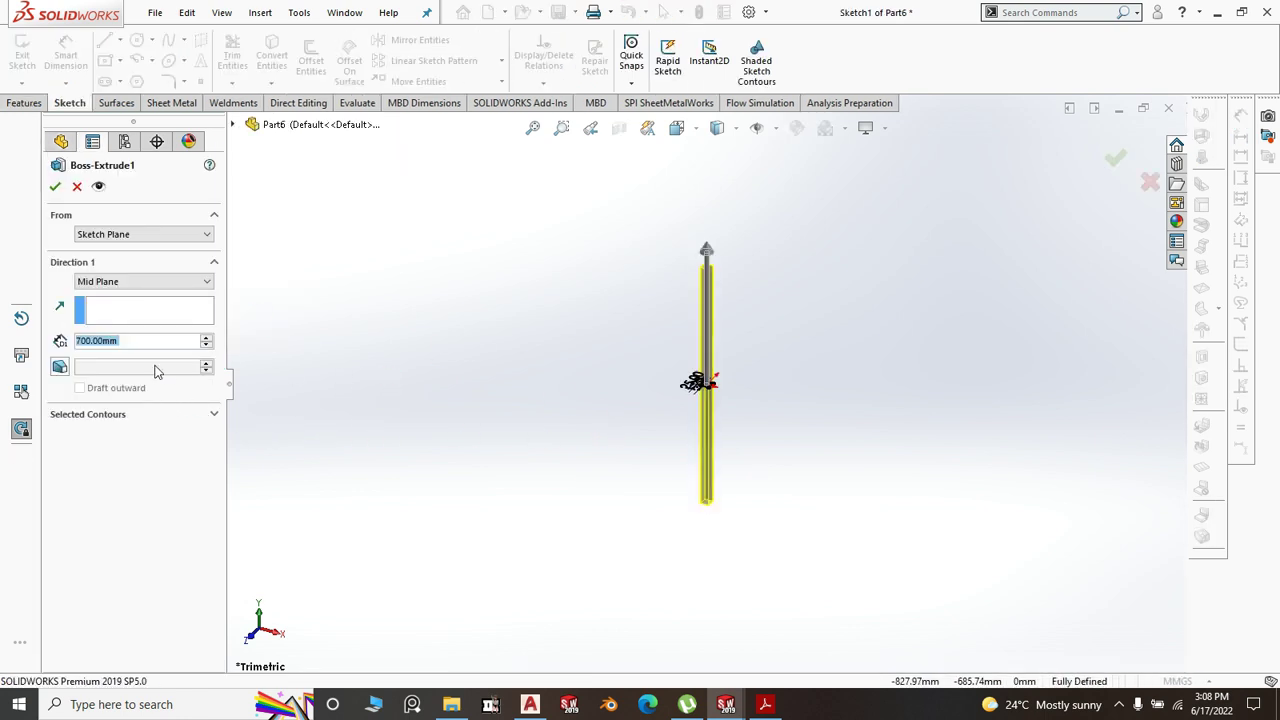
text(680)
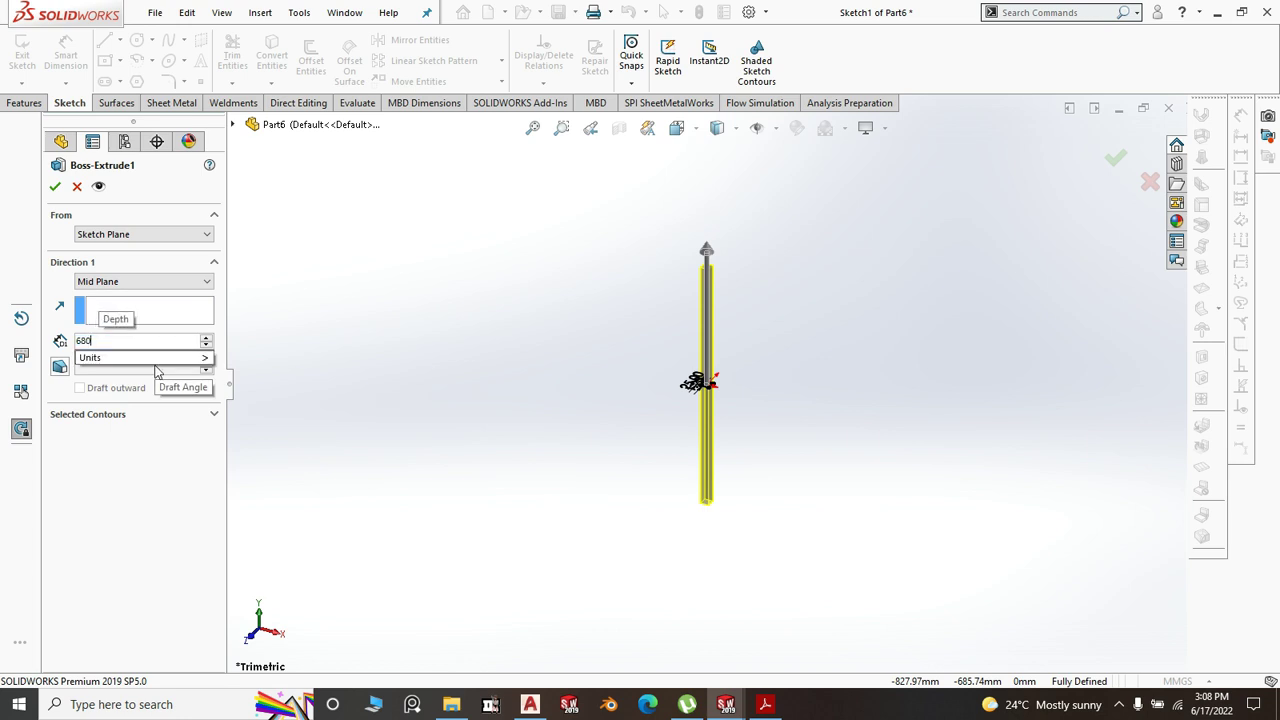
key(Return)
right_click(468, 266)
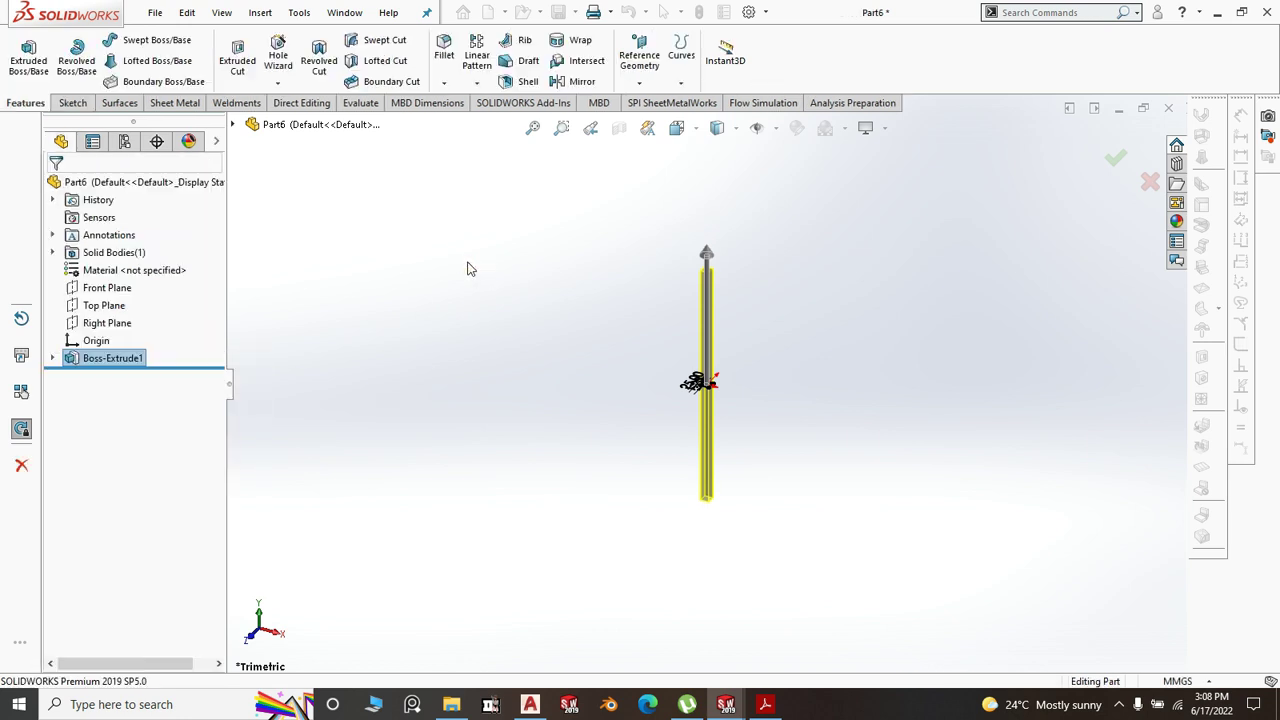
- Save the tube part as "6.DW RT Partion" in the Run Out Table folder and dismiss the download notification
click(575, 12)
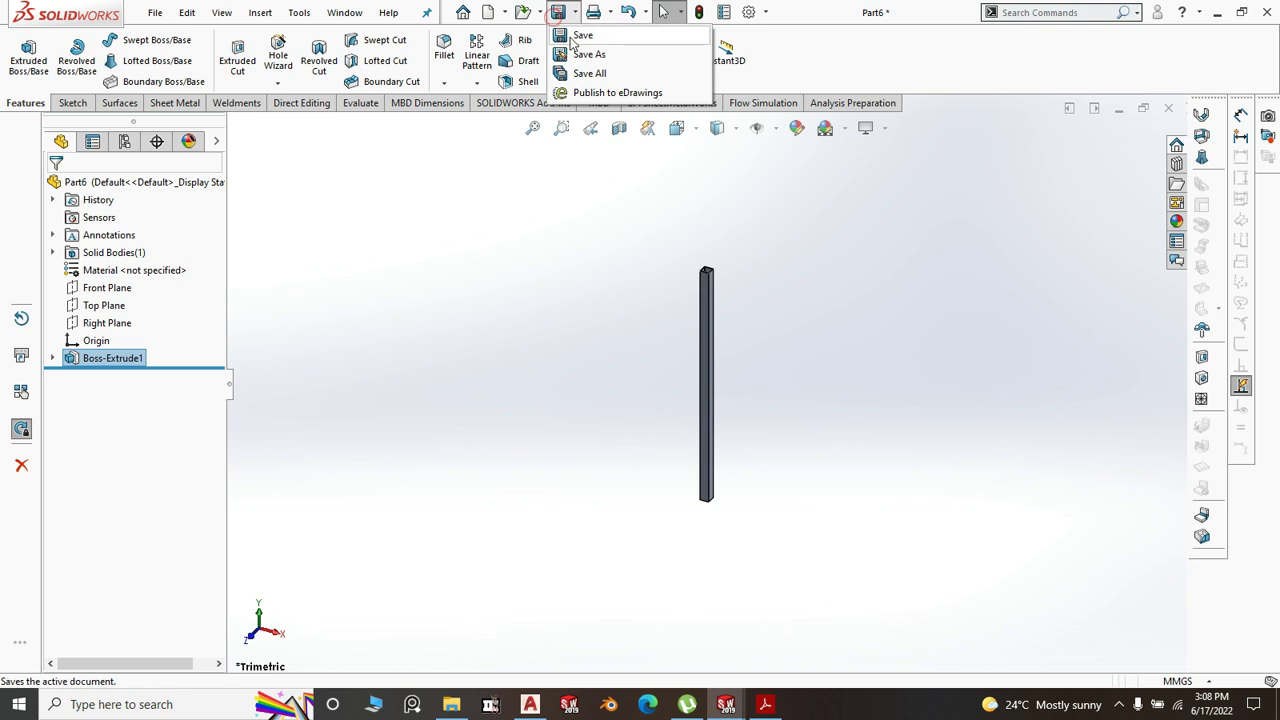
click(573, 40)
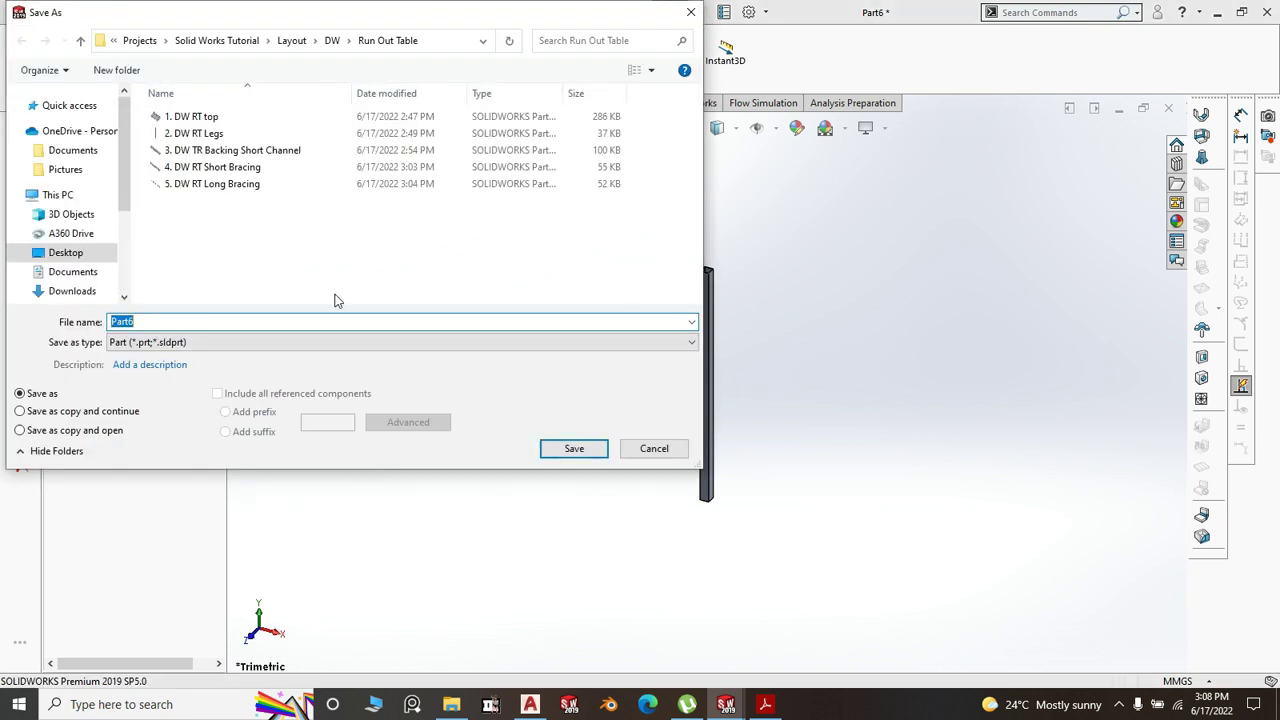
text(6.DW RT)
click(578, 449)
click(773, 327)
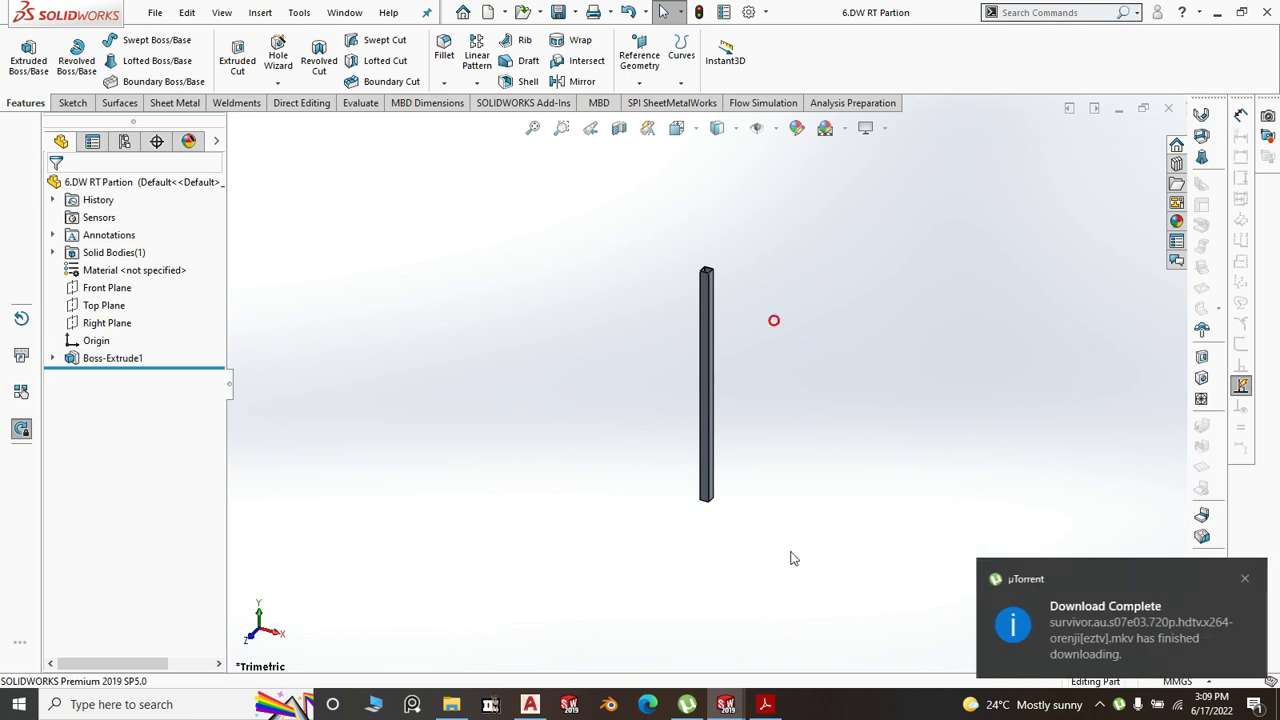
click(1245, 583)
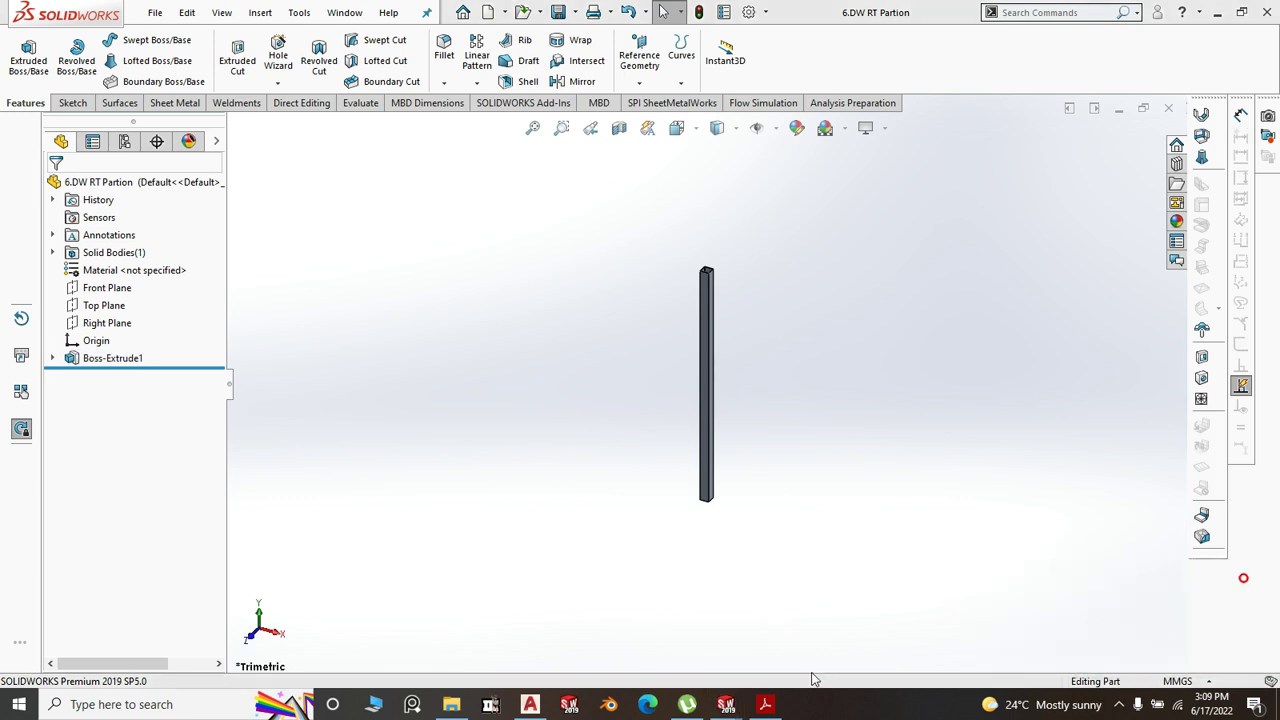
- Switch to the Assem1 assembly, show it in isometric view and insert the 6.DW RT Partion part beside the table
mouse_move(726, 702)
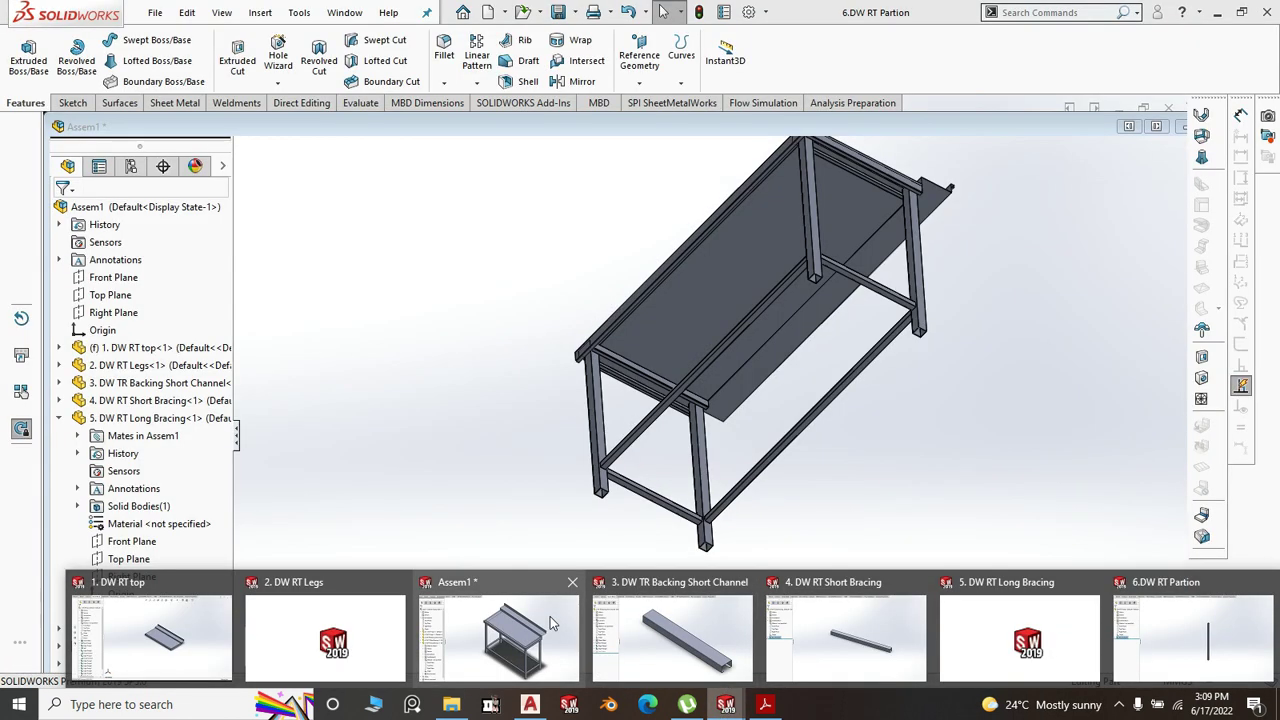
click(495, 638)
key(space)
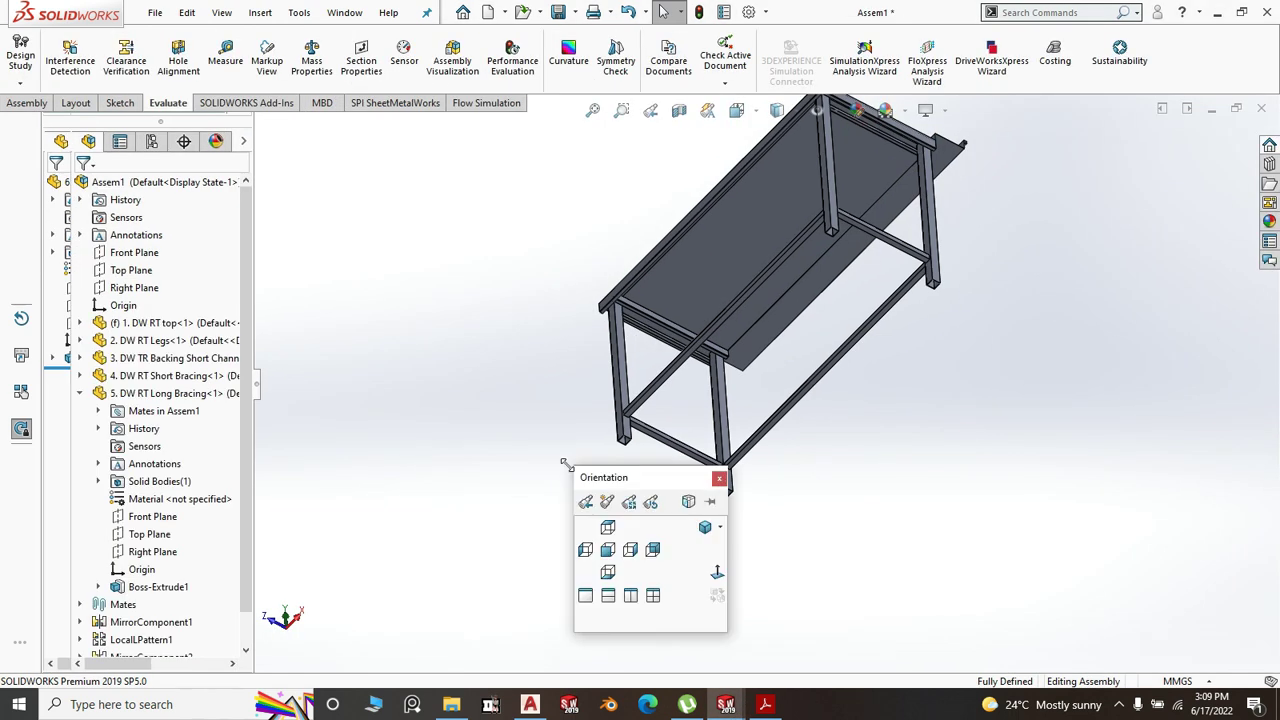
click(700, 530)
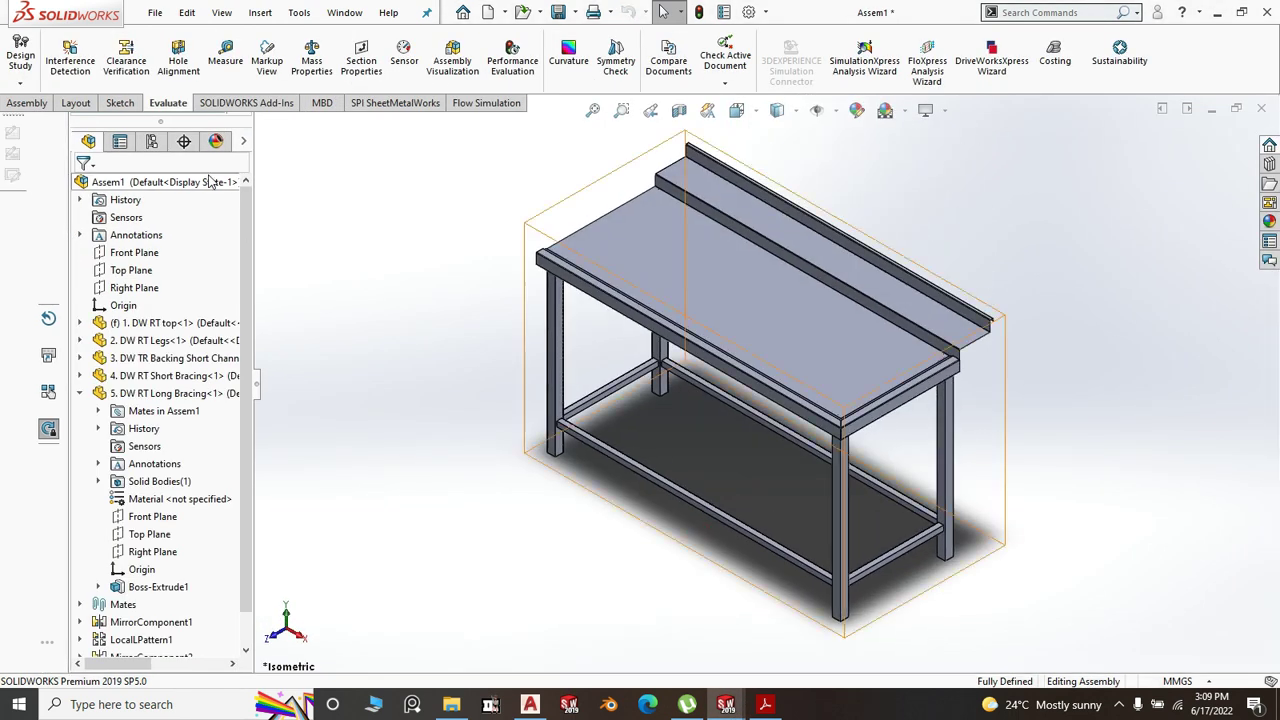
click(27, 103)
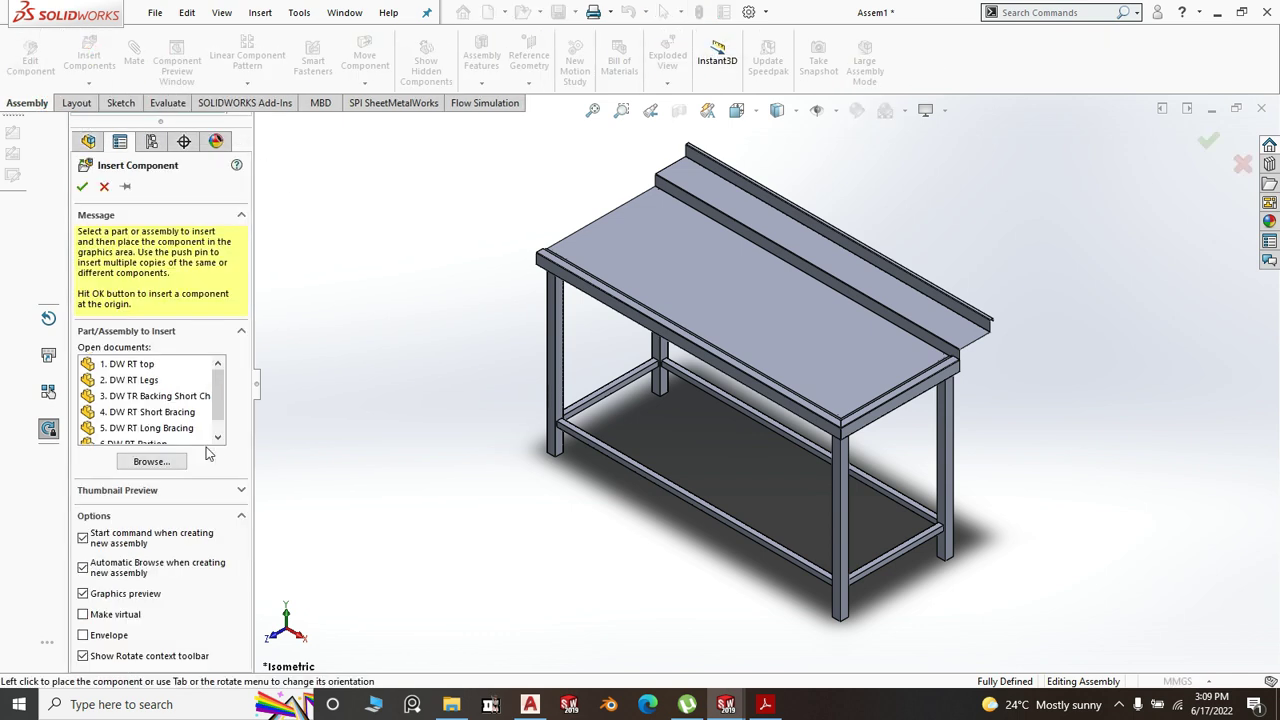
scroll(217, 405, down, 1)
click(150, 428)
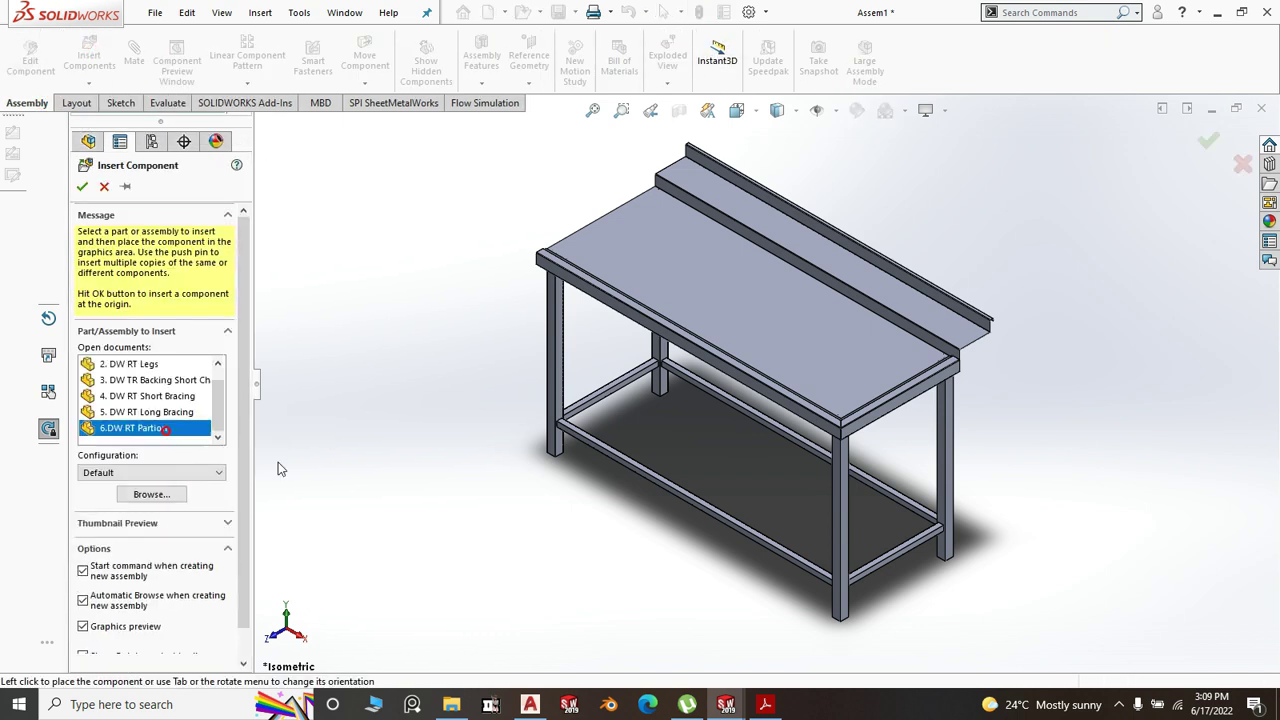
click(463, 477)
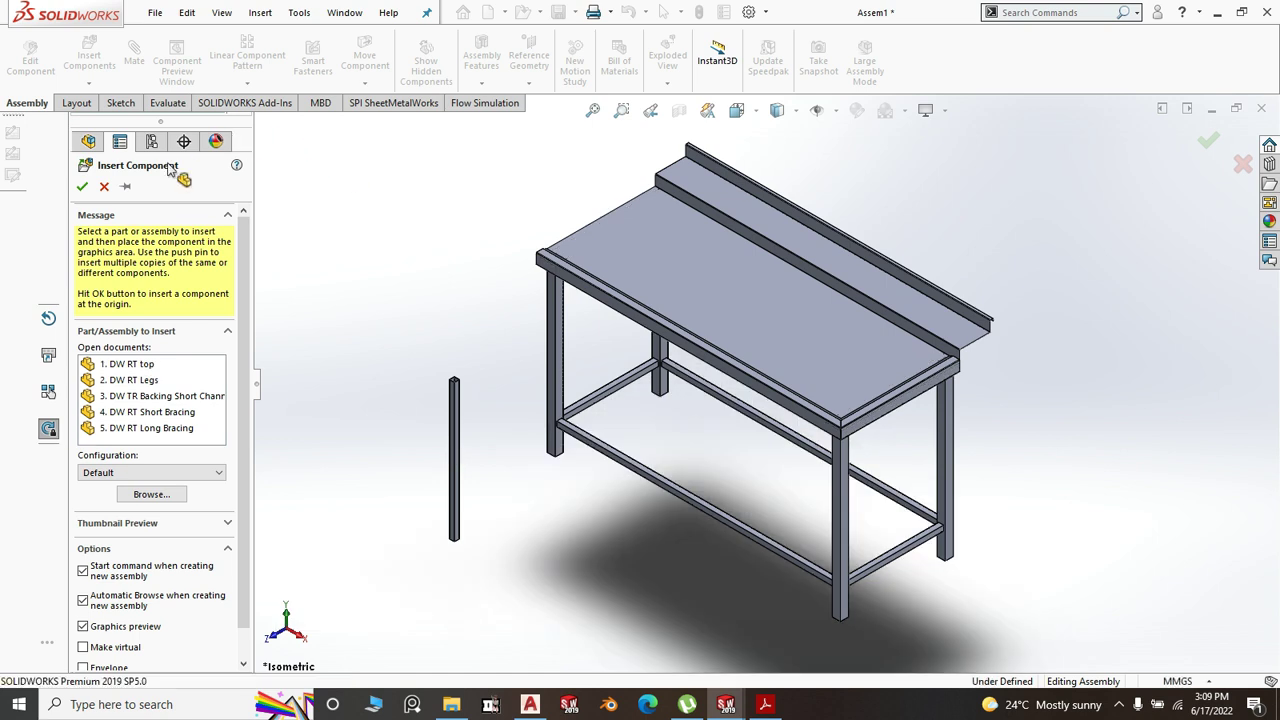
- Mate the partition tube's lower end face coincident with the upper face of the front long bracing
scroll(458, 485, down, 2)
click(134, 55)
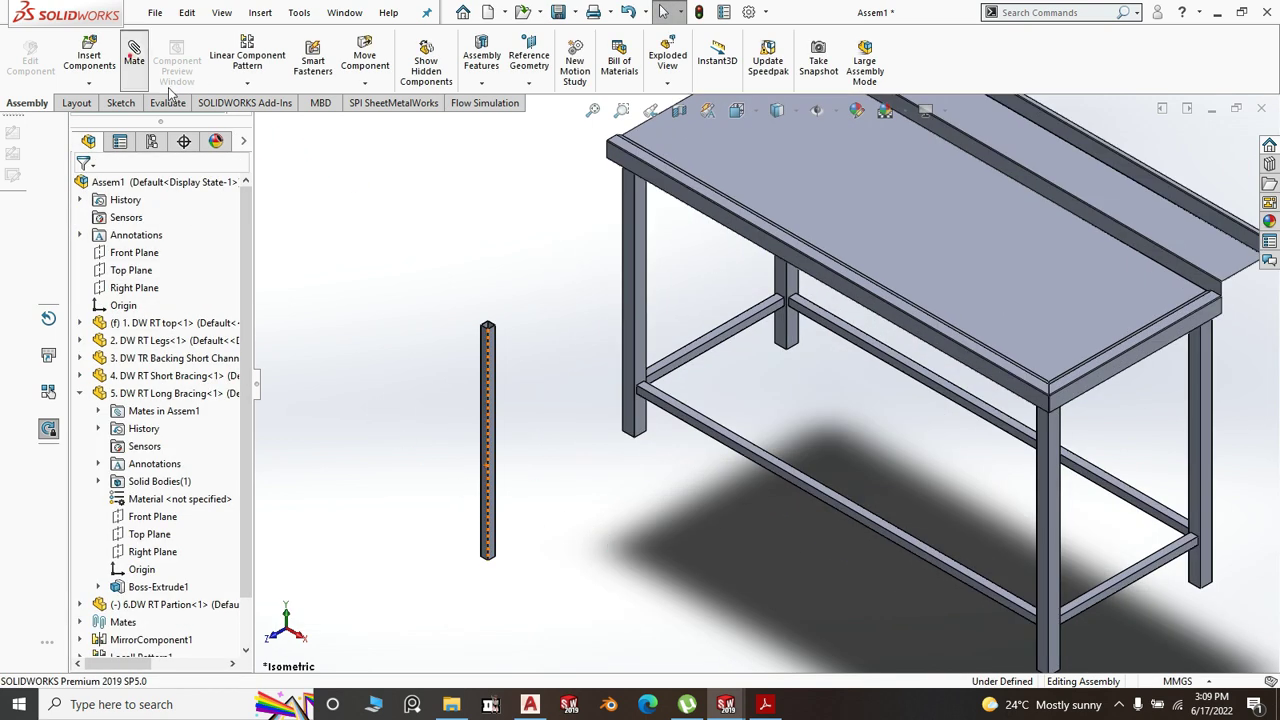
middle_drag(538, 378, 534, 354)
scroll(537, 557, down, 1)
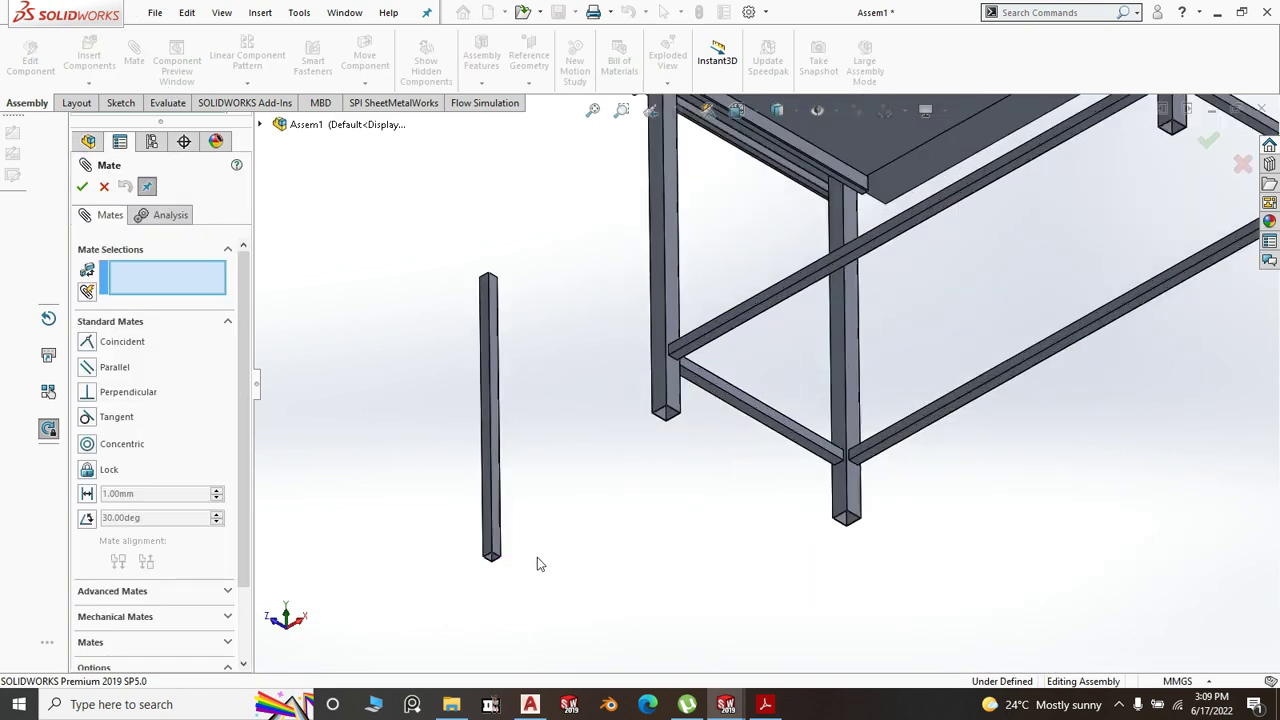
middle_drag(537, 557, 529, 505)
scroll(498, 563, down, 5)
scroll(505, 555, down, 4)
scroll(743, 352, down, 2)
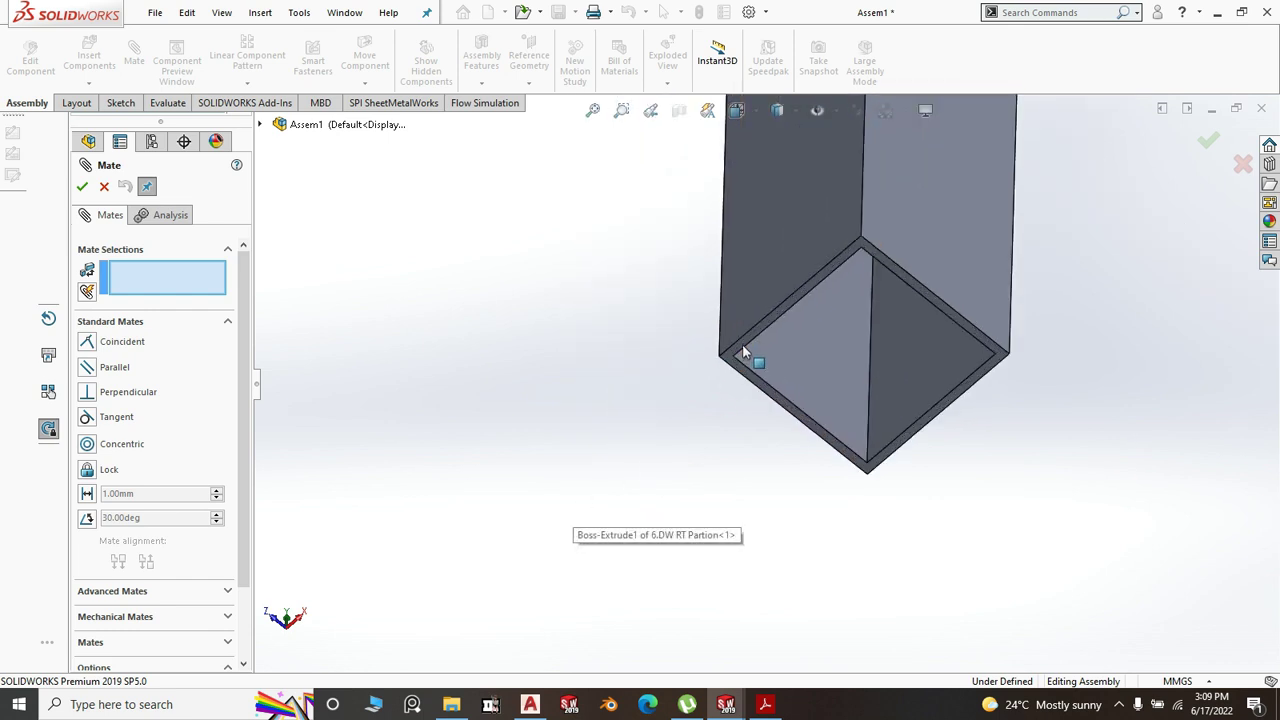
click(731, 360)
scroll(572, 368, up, 8)
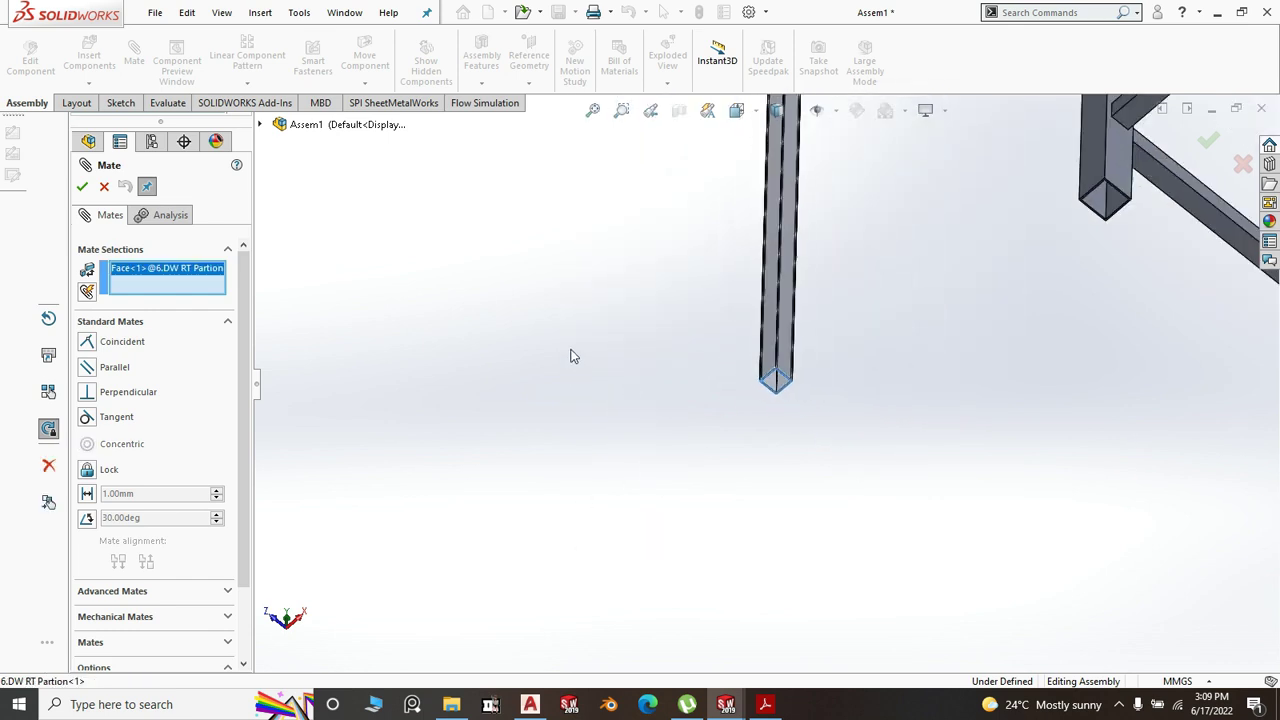
middle_drag(578, 360, 815, 394)
scroll(830, 420, down, 3)
scroll(820, 480, down, 5)
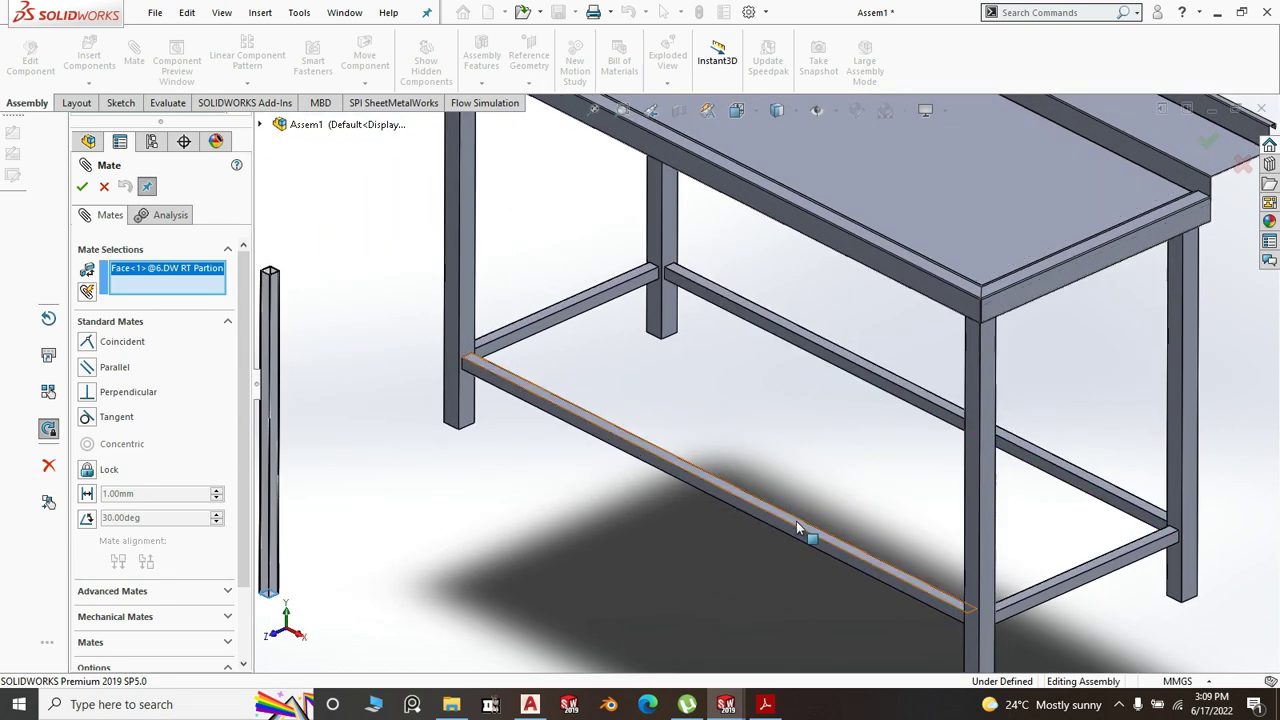
click(799, 494)
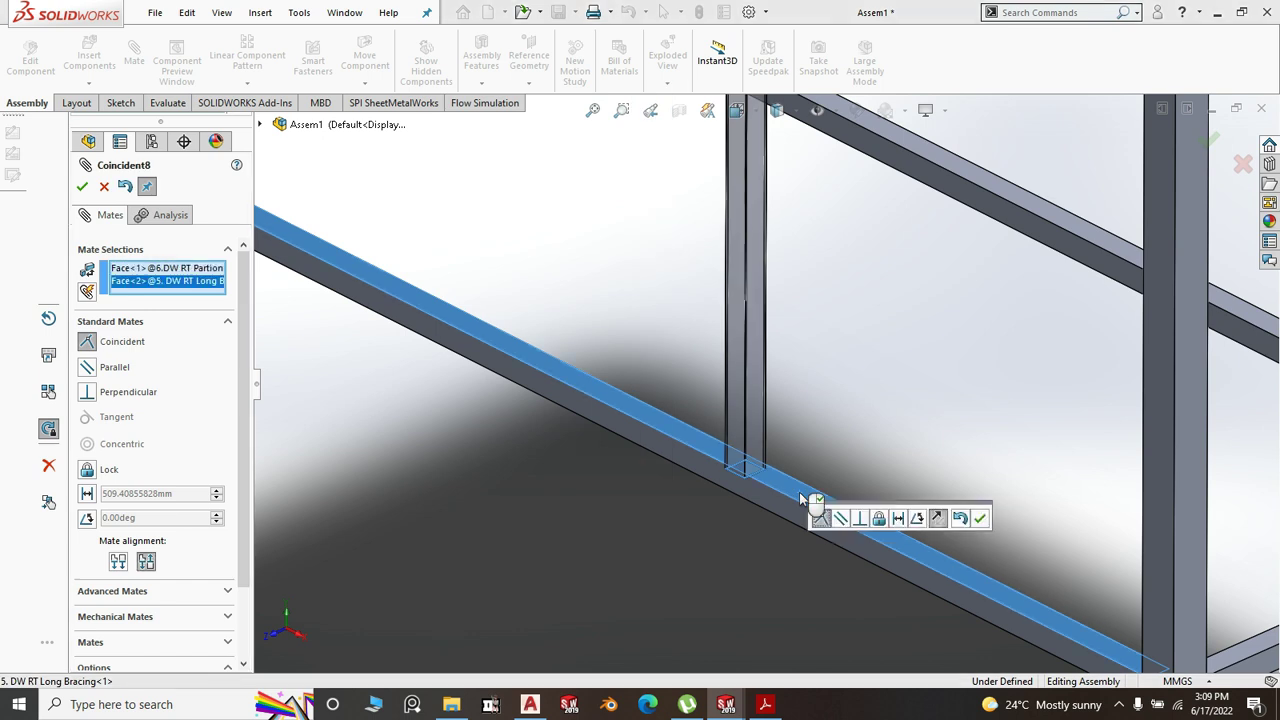
right_click(800, 499)
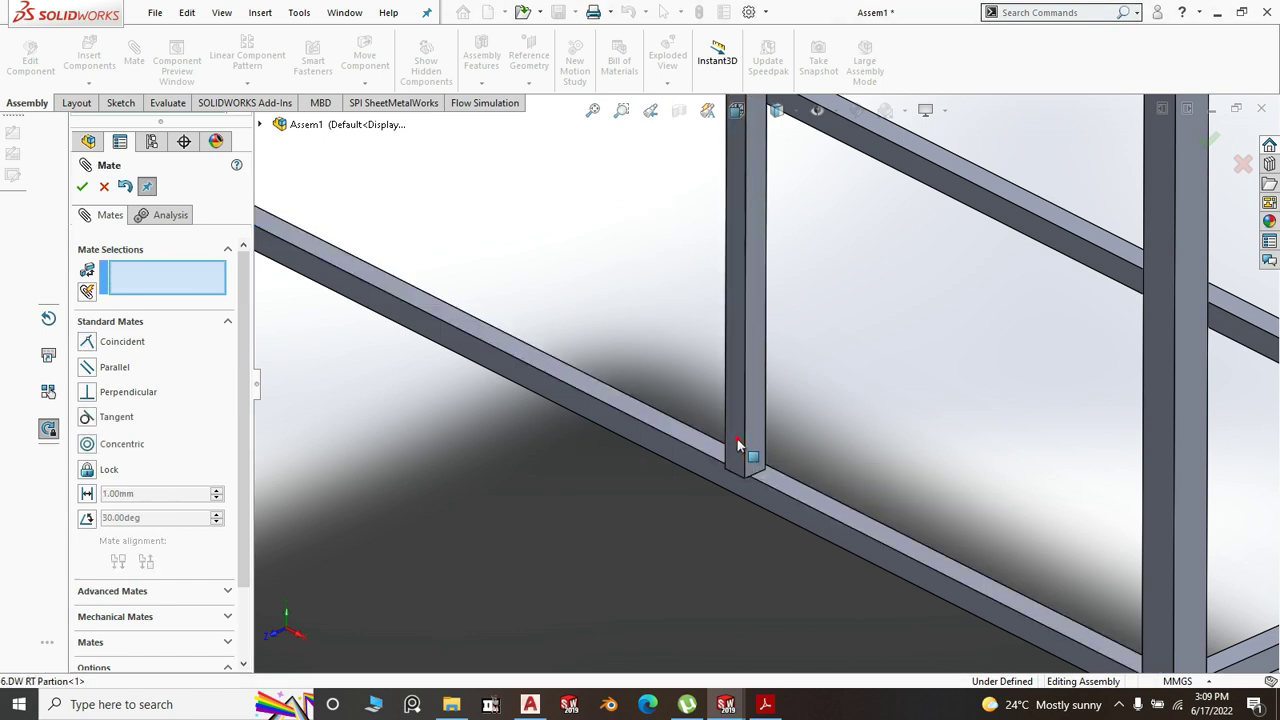
- Mate the partition tube's front side face coincident with the front face of the long bracing
click(736, 440)
click(760, 498)
right_click(767, 505)
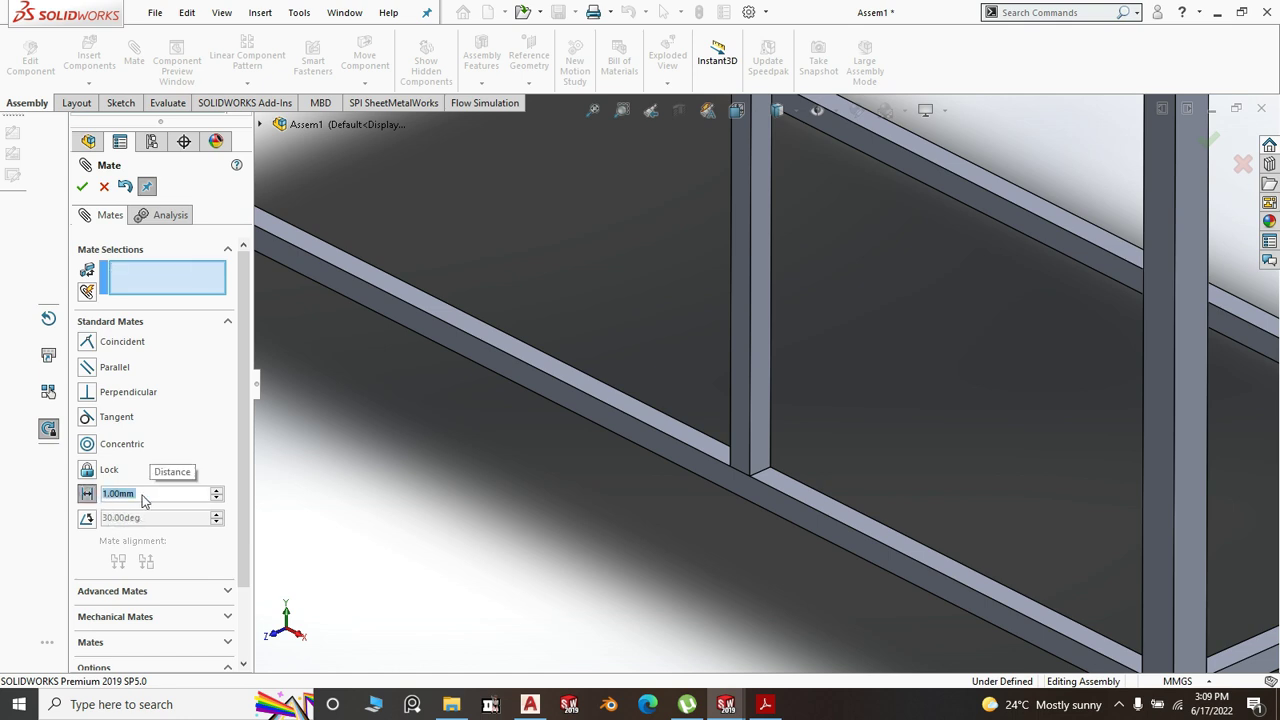
- Mate the partition tube's side face at a 520 mm distance from the facing side of the nearest front leg and finish mating
text(520)
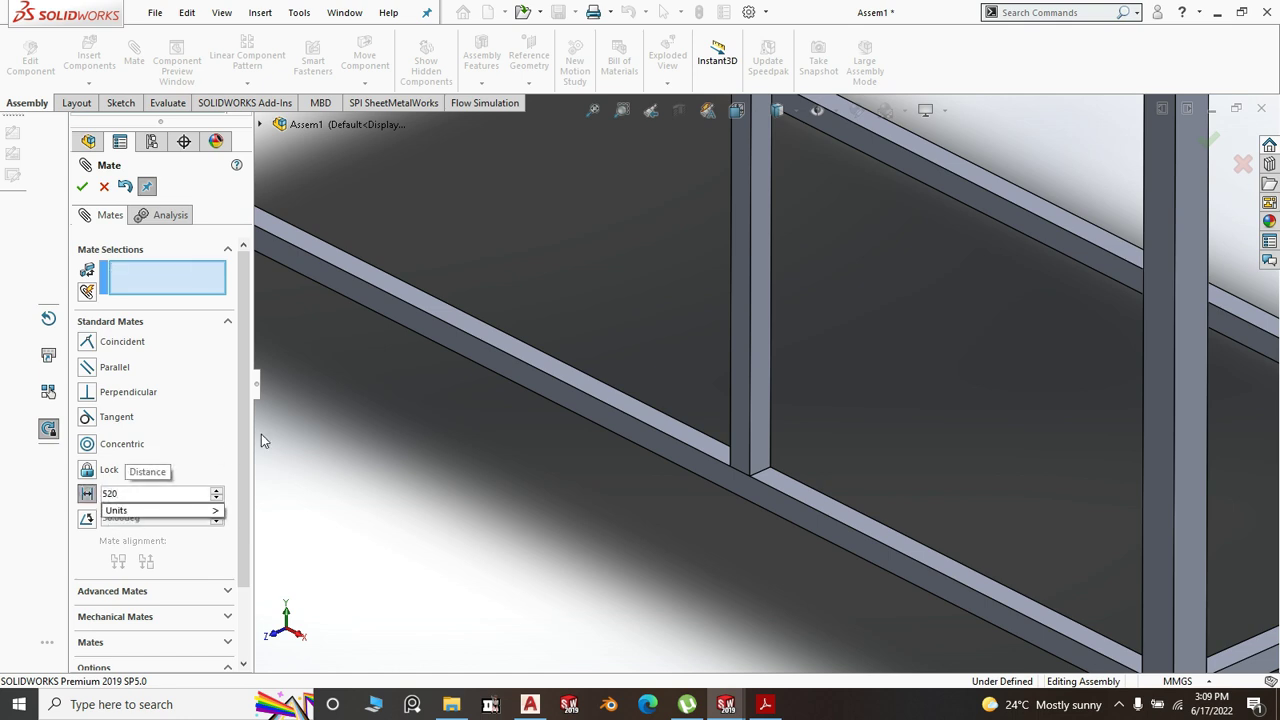
key(Return)
scroll(774, 416, down, 4)
click(736, 438)
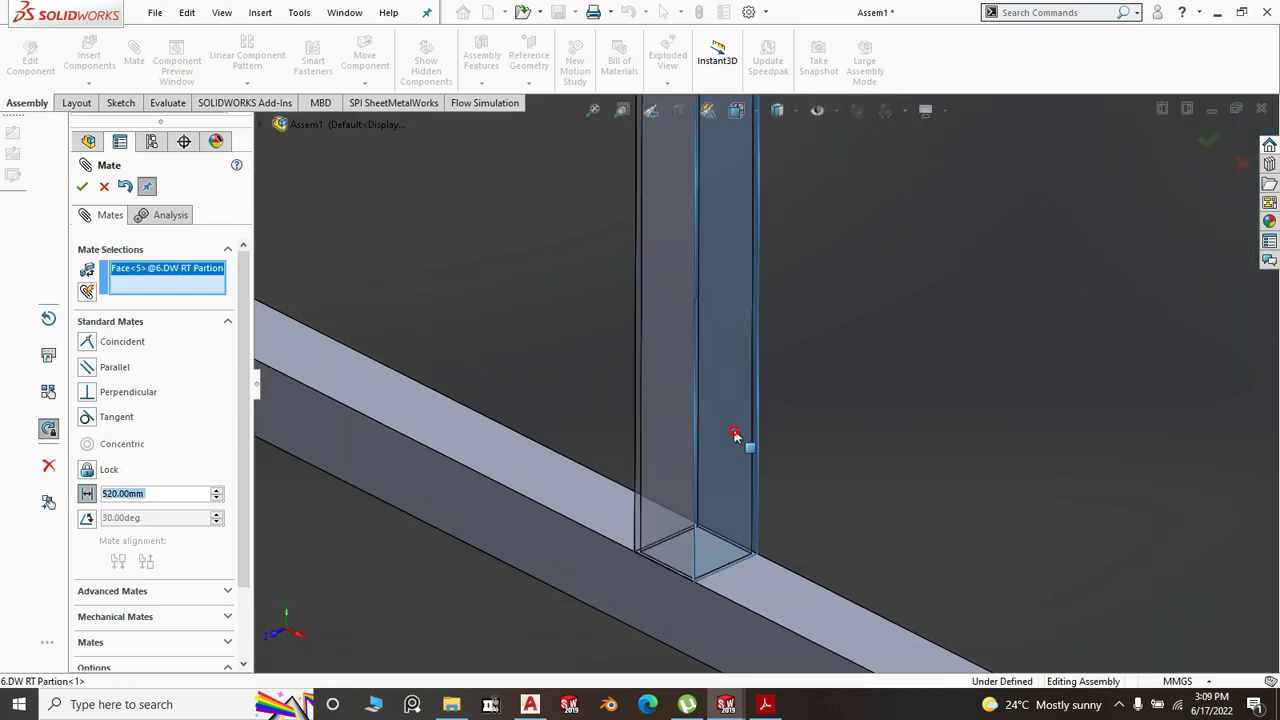
scroll(686, 400, up, 6)
middle_drag(663, 514, 995, 470)
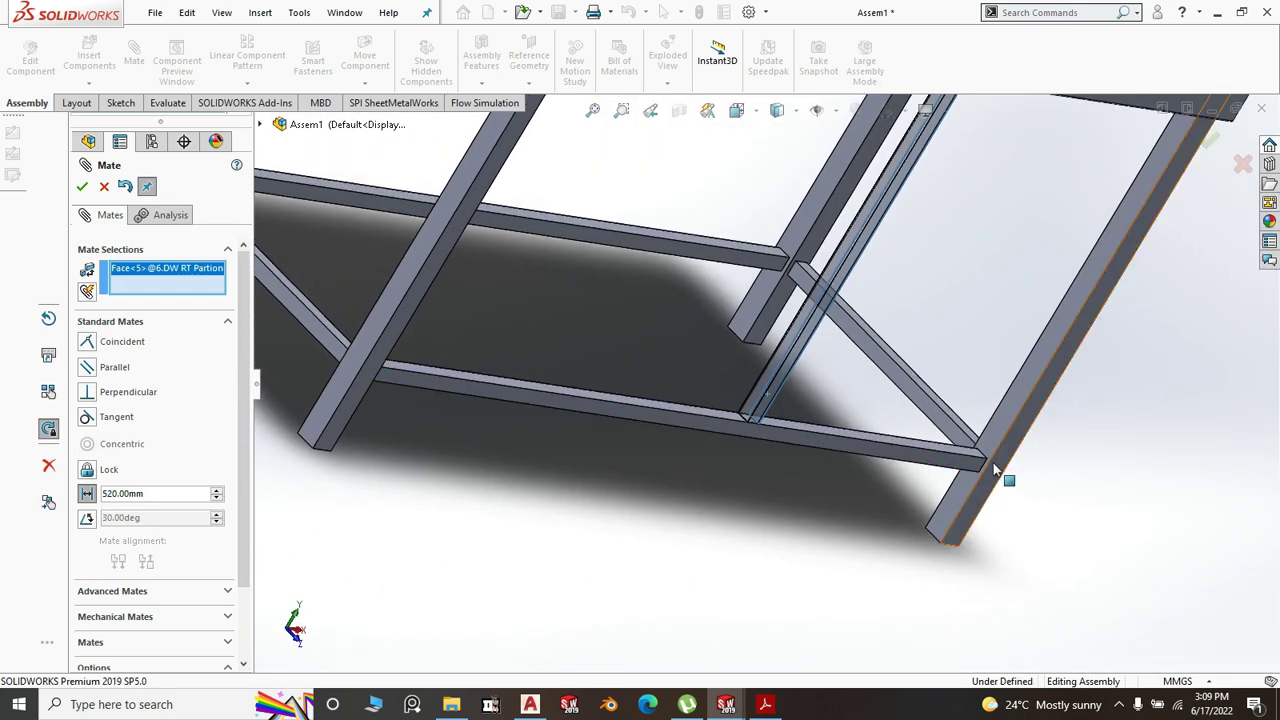
scroll(943, 405, down, 3)
click(943, 402)
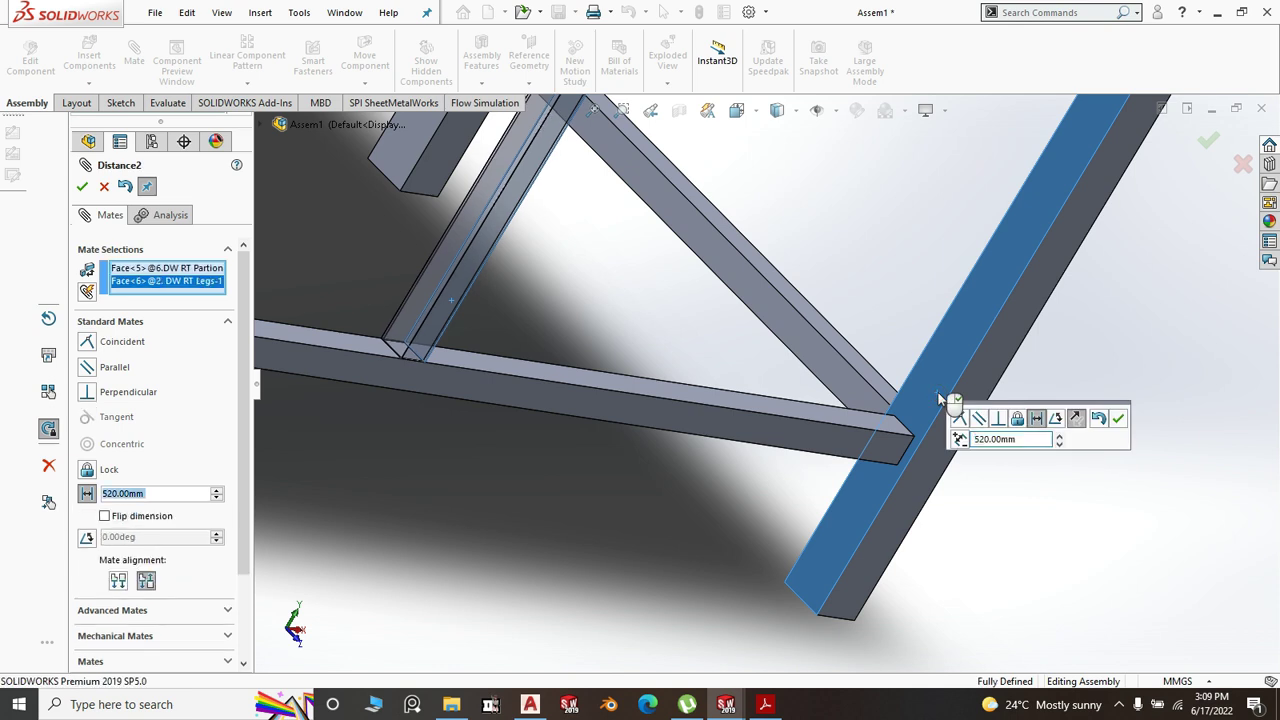
right_click(940, 398)
scroll(1046, 554, up, 5)
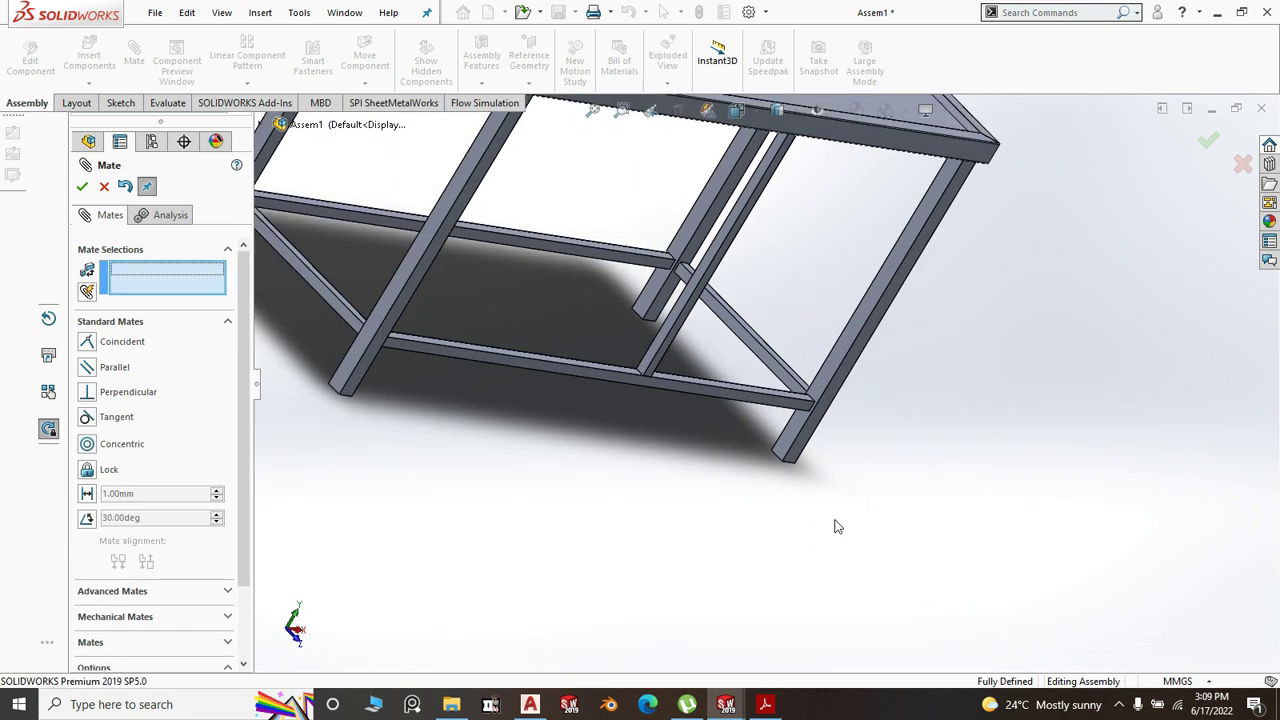
click(83, 187)
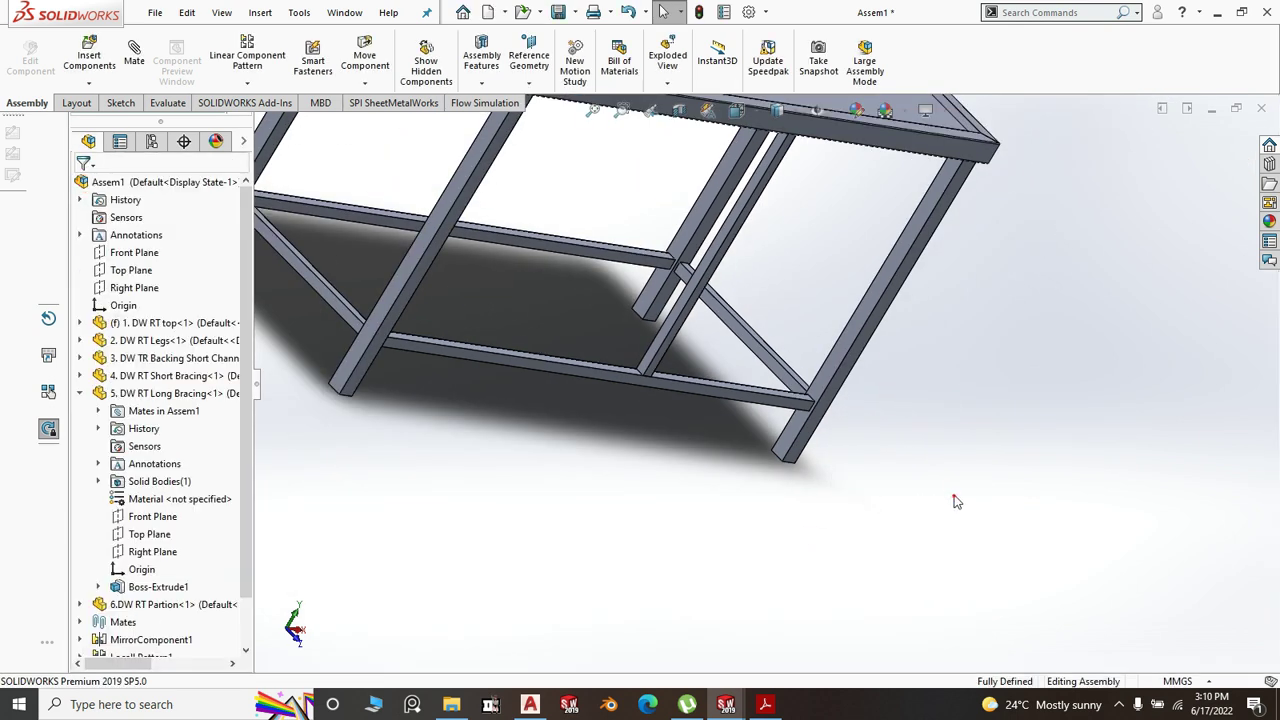
- Edit the mirror of the long bracing, MirrorComponent2, so that it also mirrors the partition tube to the rear side
key(space)
click(1091, 557)
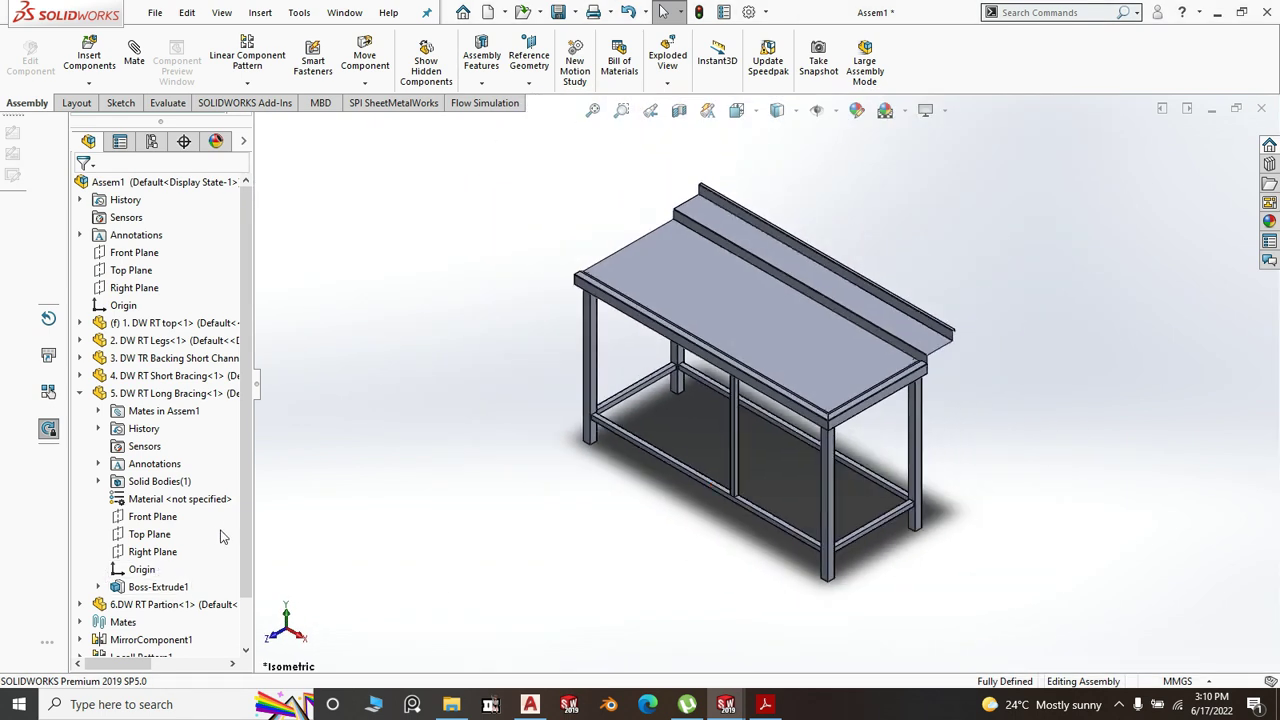
scroll(200, 560, down, 1)
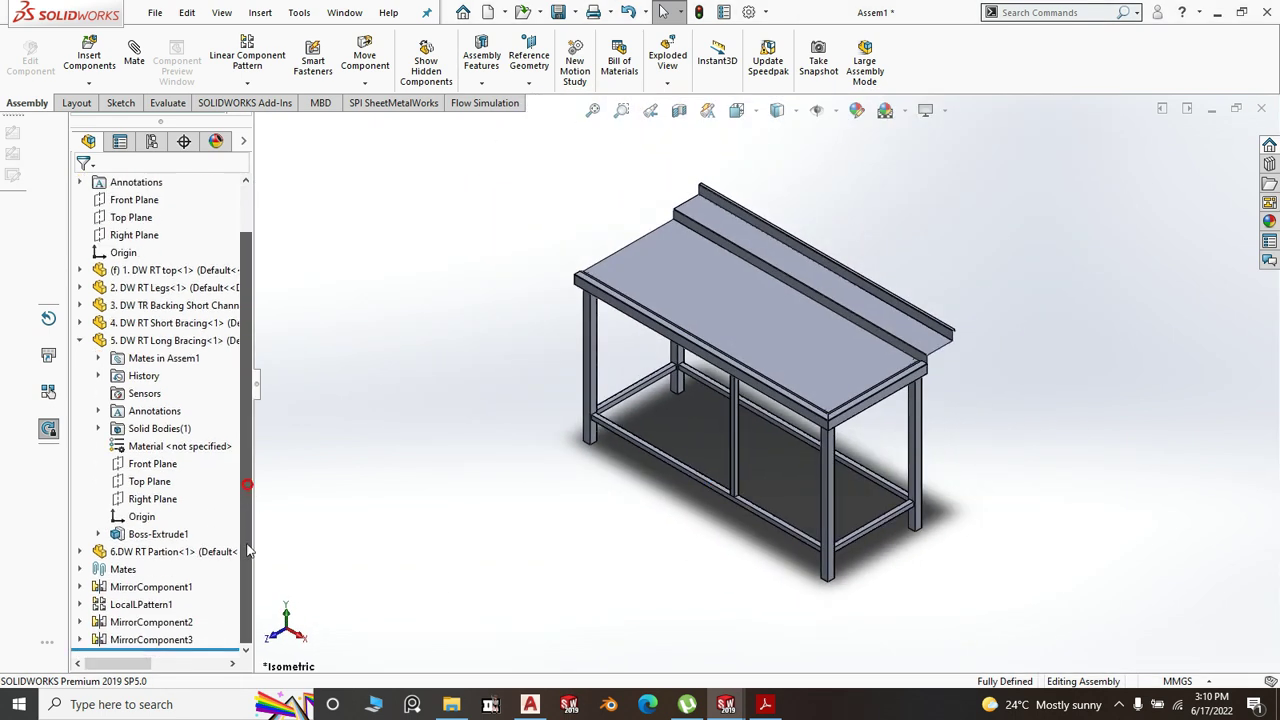
click(140, 623)
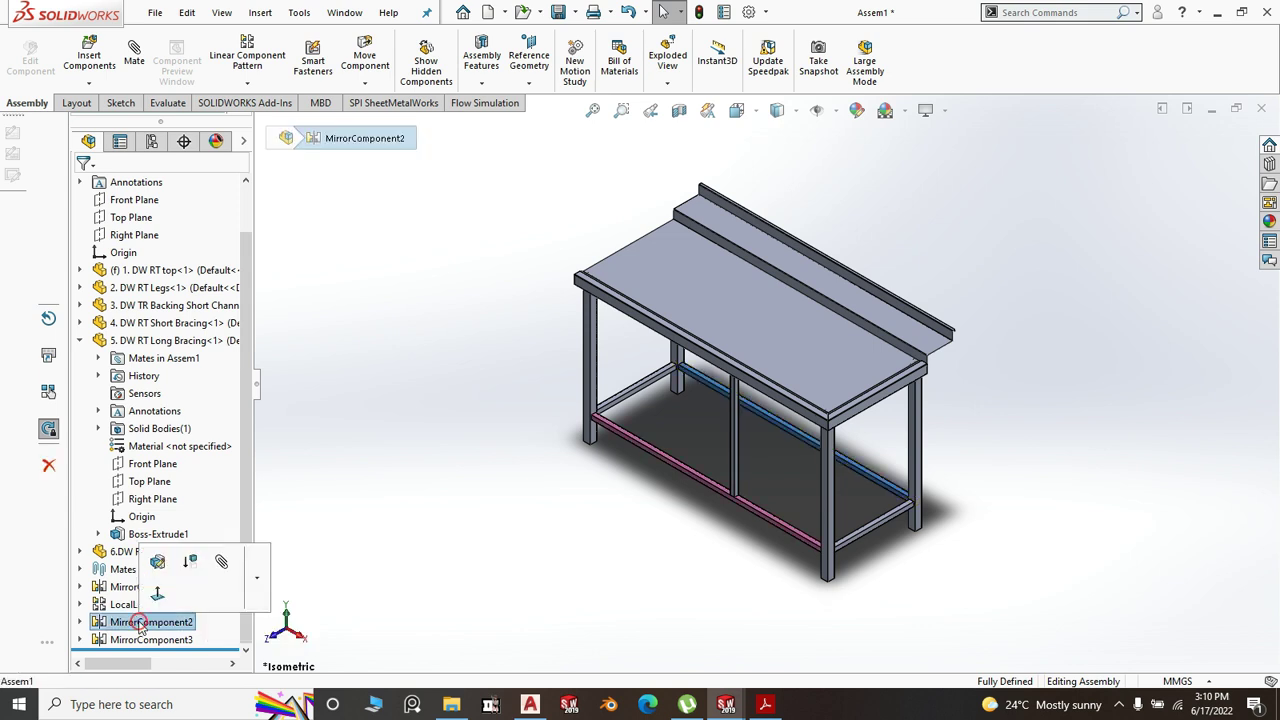
click(157, 562)
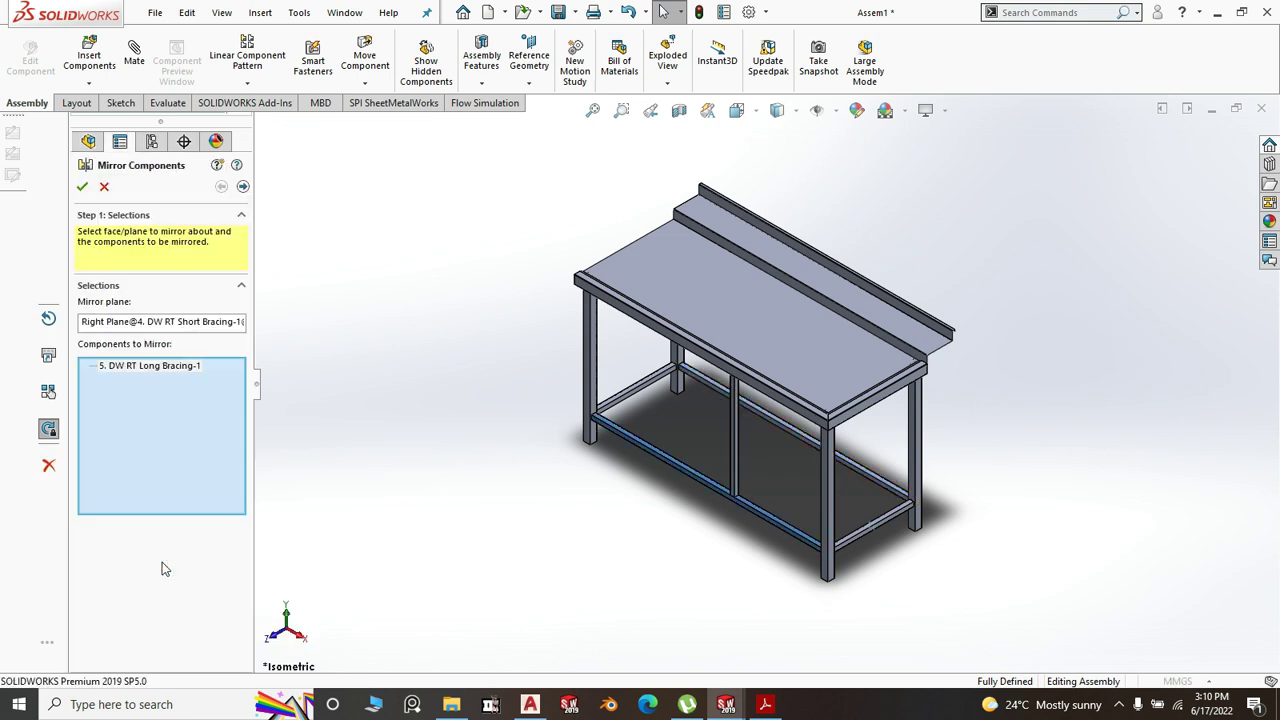
scroll(707, 487, down, 3)
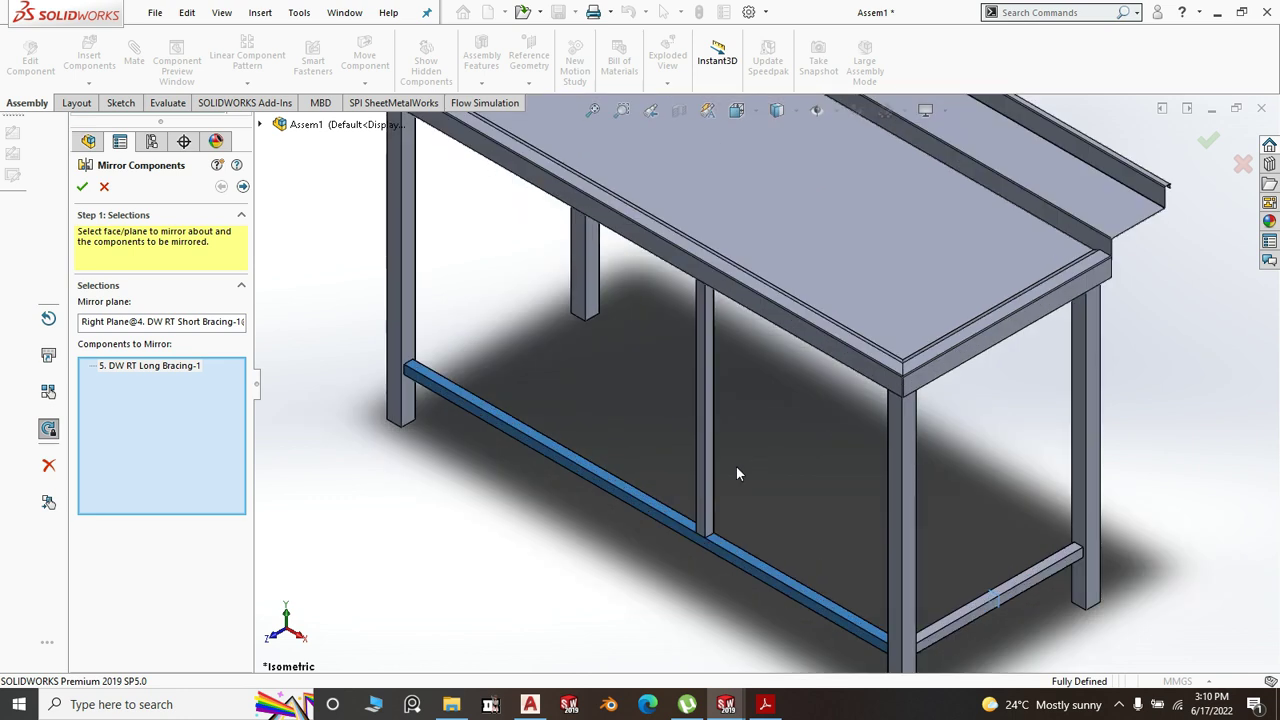
click(700, 460)
key(Return)
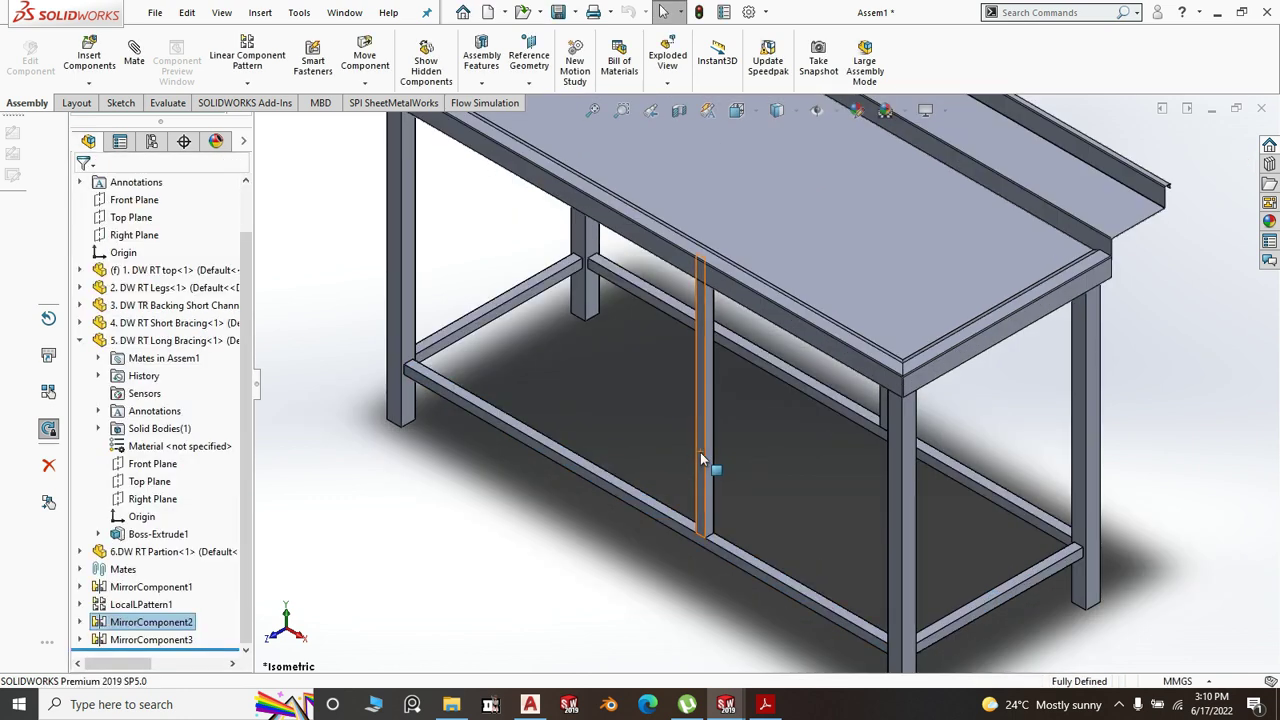
scroll(527, 441, up, 3)
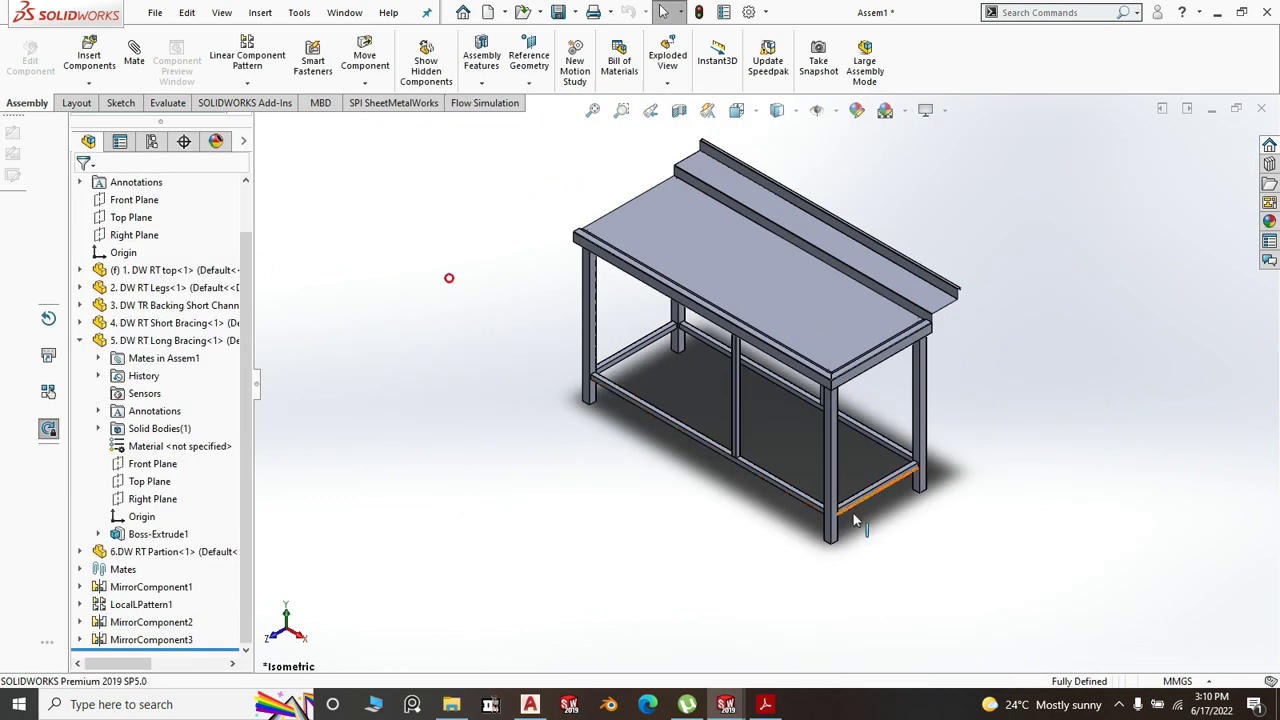
- Measure the distance between the facing sides of the front and rear legs, then return to the isometric view
scroll(853, 513, up, 3)
middle_drag(952, 556, 836, 449)
scroll(836, 449, down, 5)
middle_drag(829, 508, 794, 497)
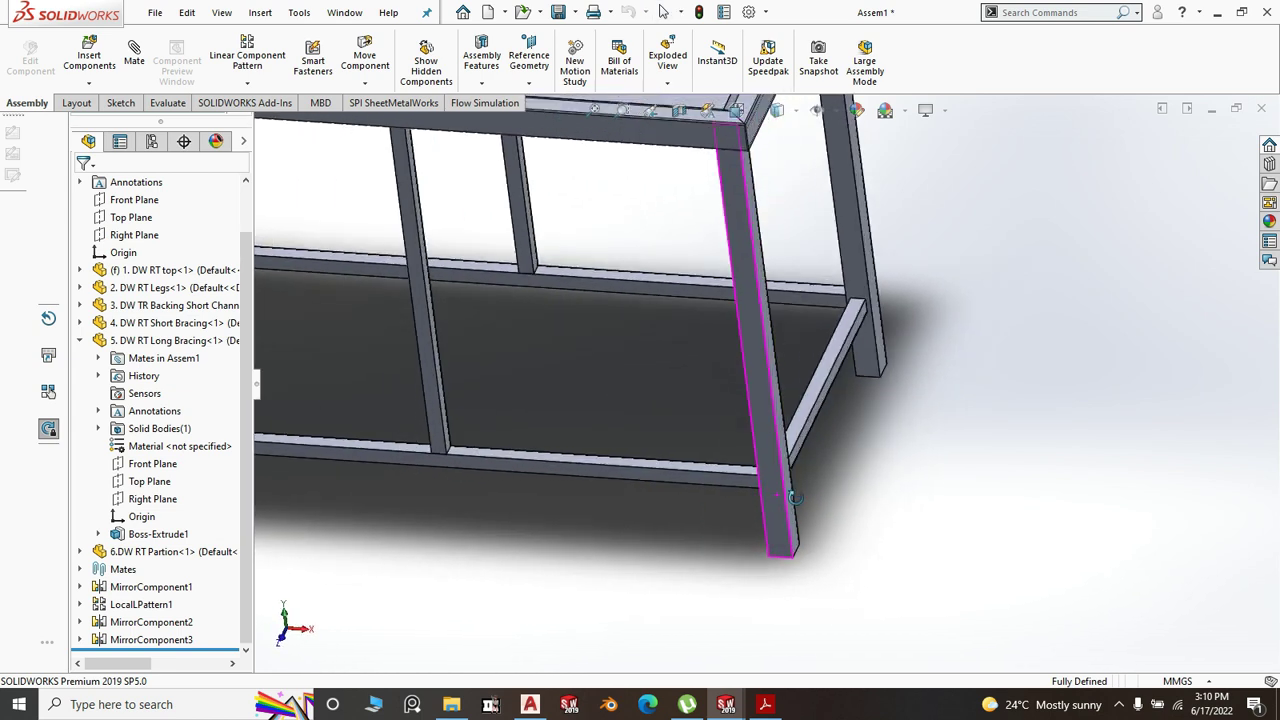
middle_drag(606, 516, 531, 562)
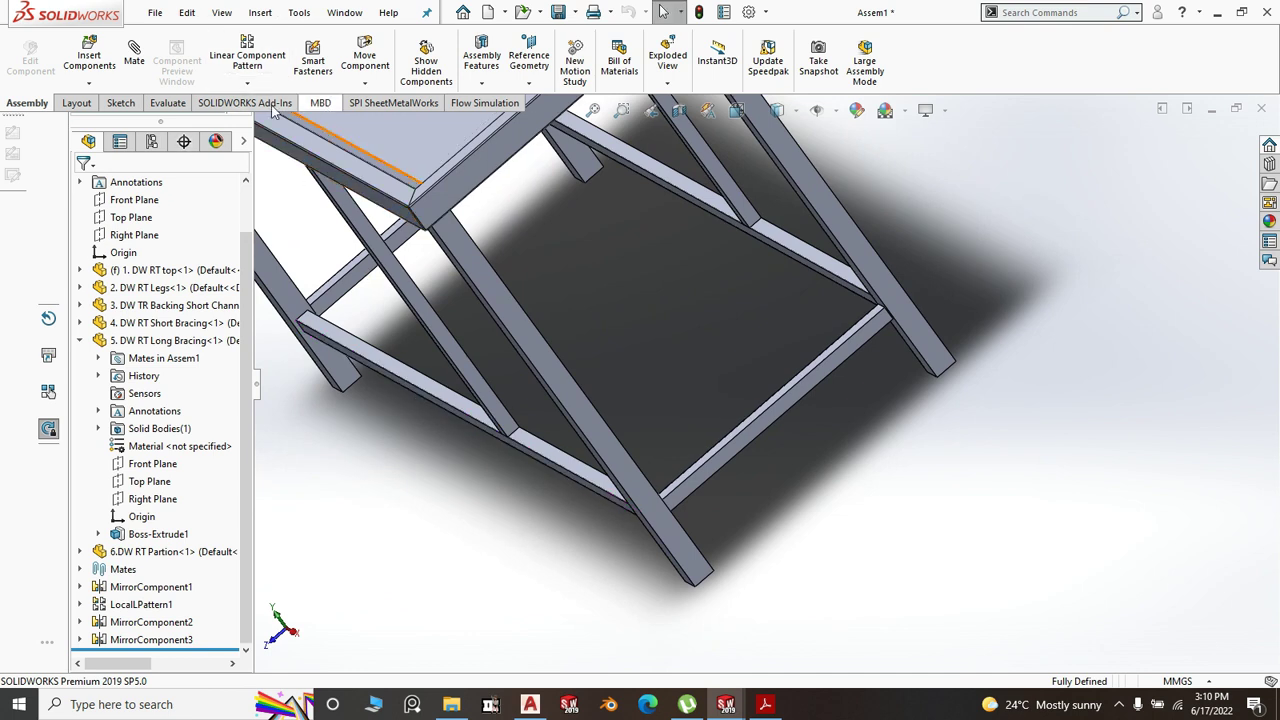
click(168, 103)
click(225, 55)
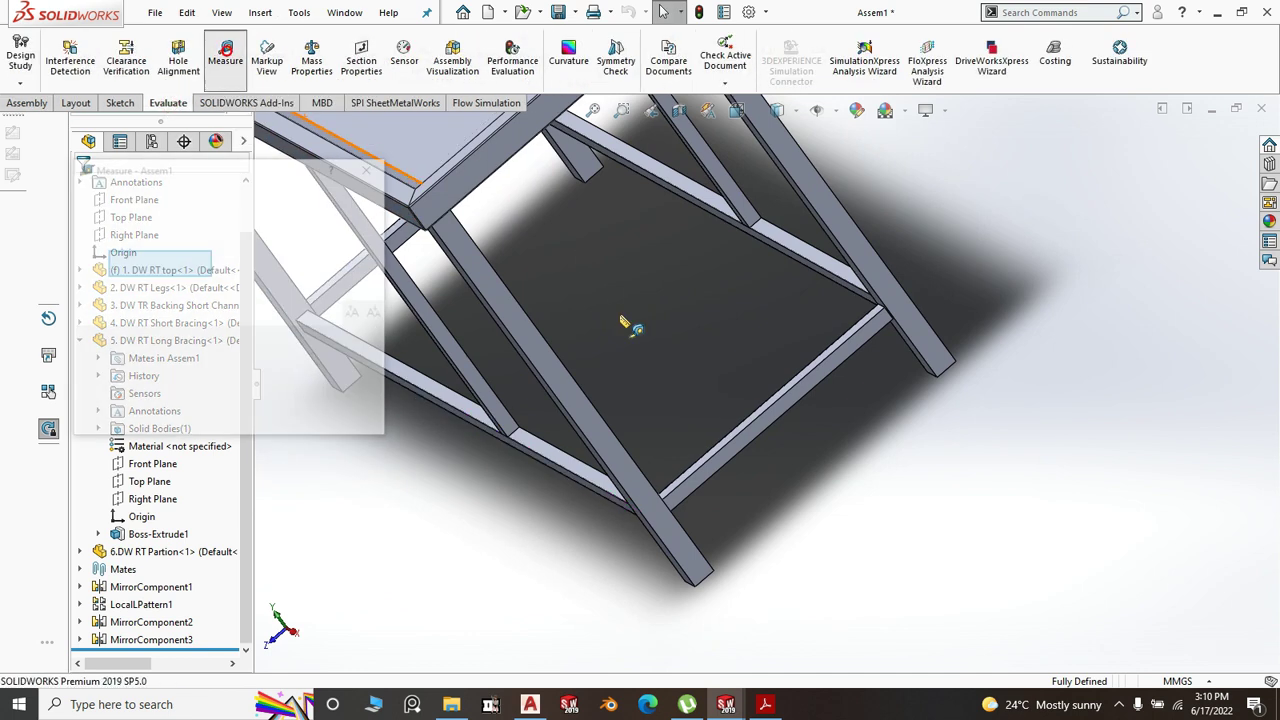
middle_drag(590, 495, 660, 442)
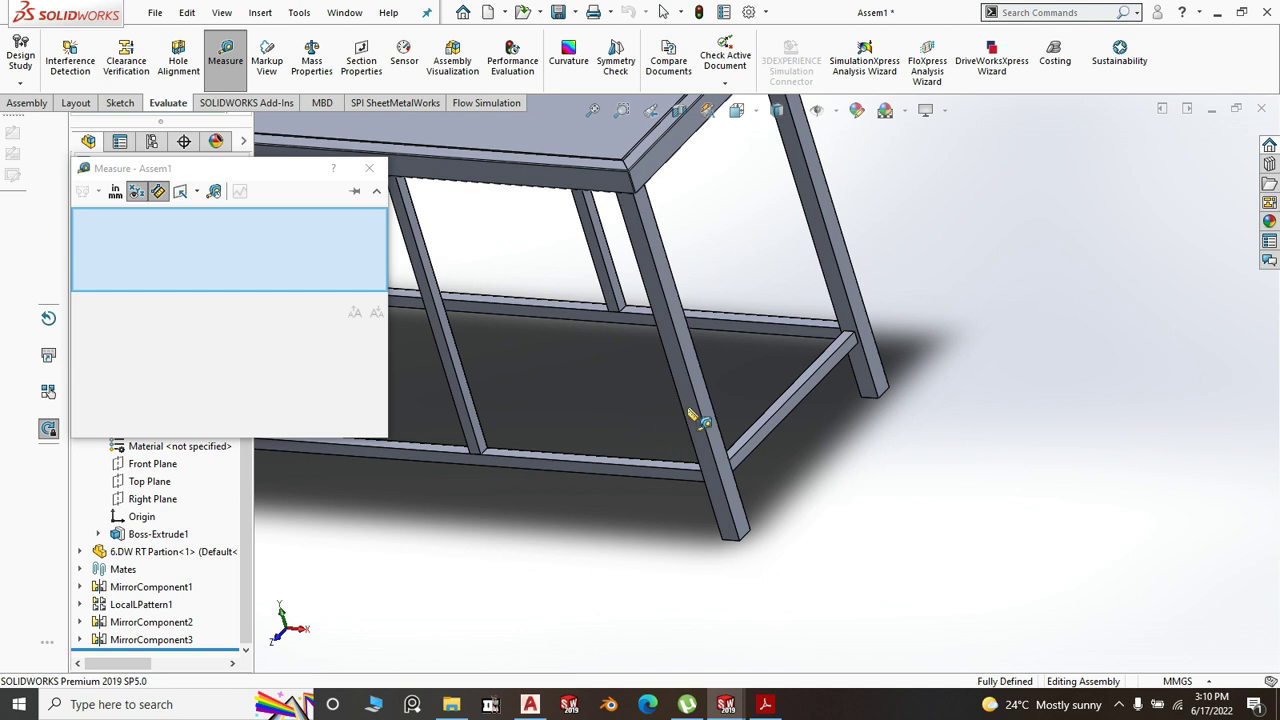
click(700, 420)
mouse_move(866, 412)
middle_down()
mouse_move(873, 370)
mouse_move(880, 405)
middle_up()
scroll(900, 320, down, 3)
click(890, 316)
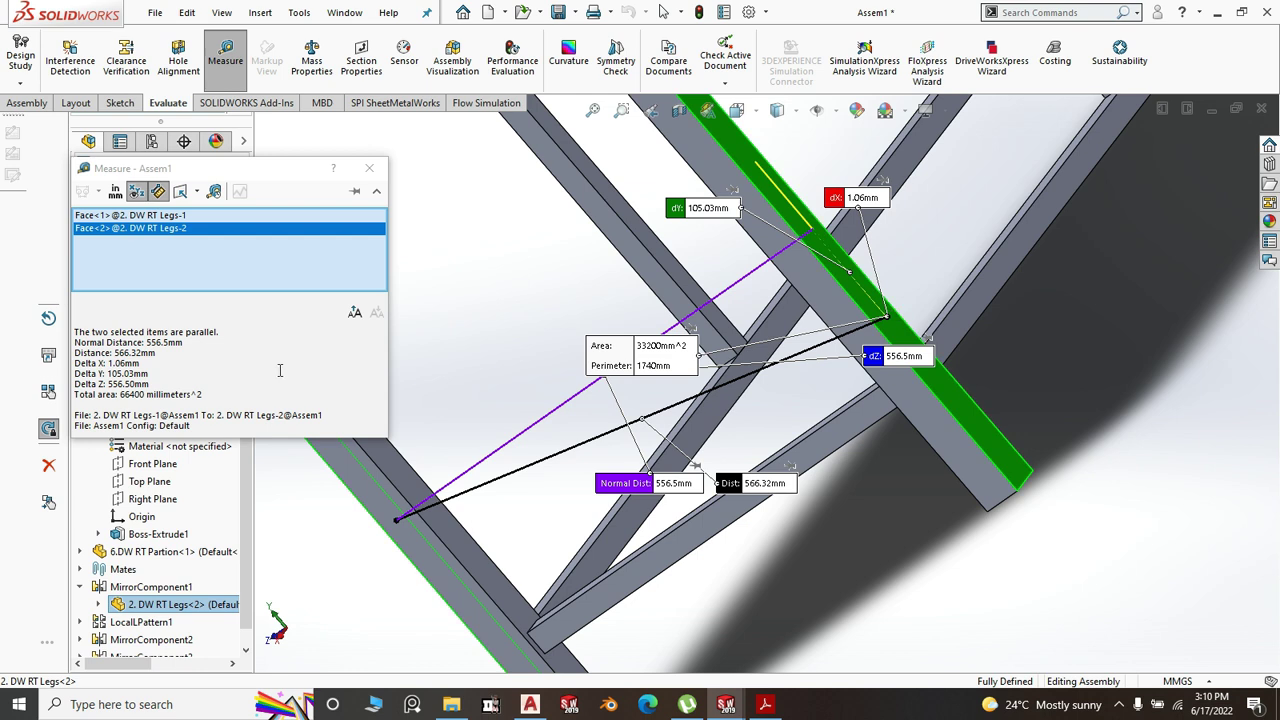
scroll(440, 420, up, 5)
click(450, 492)
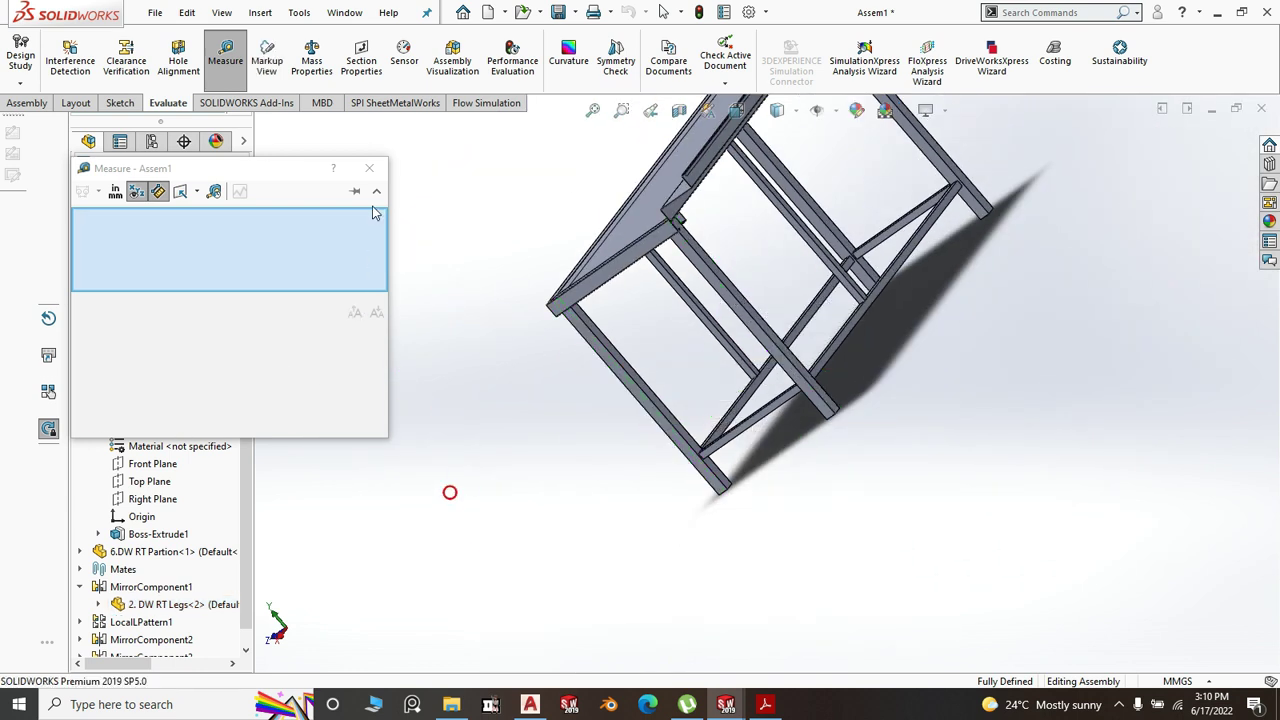
click(369, 172)
key(space)
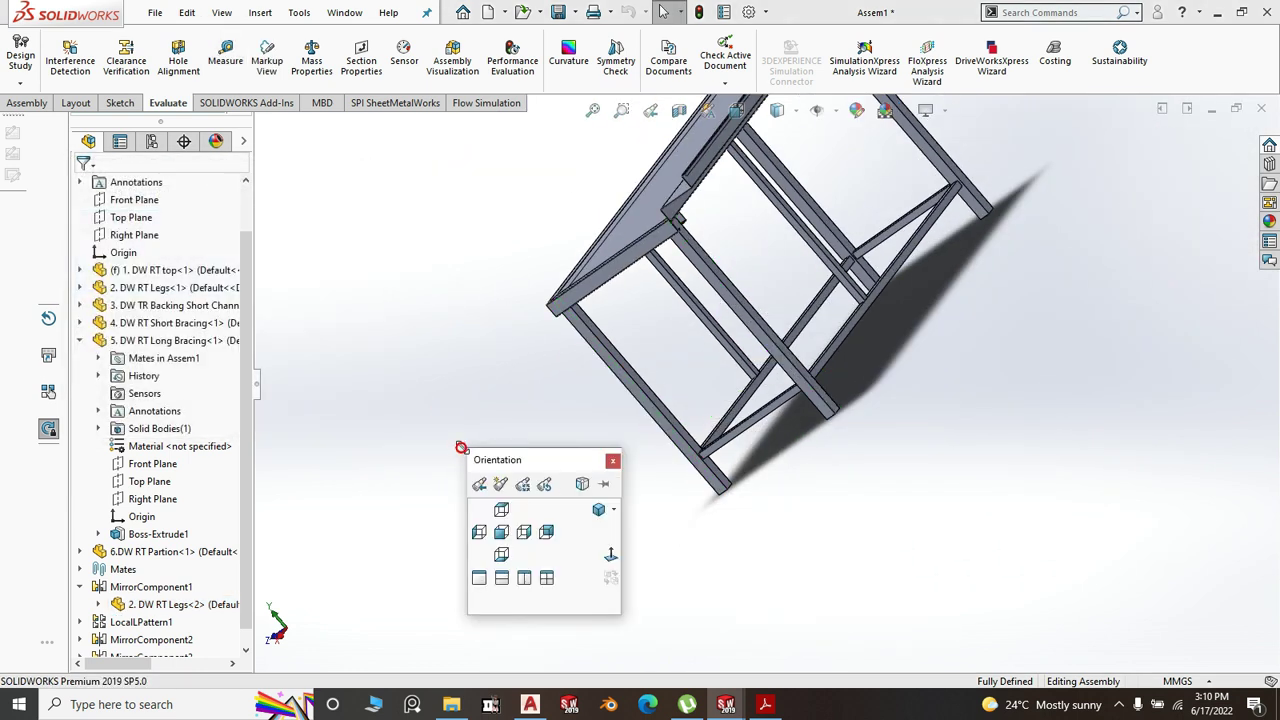
click(599, 511)
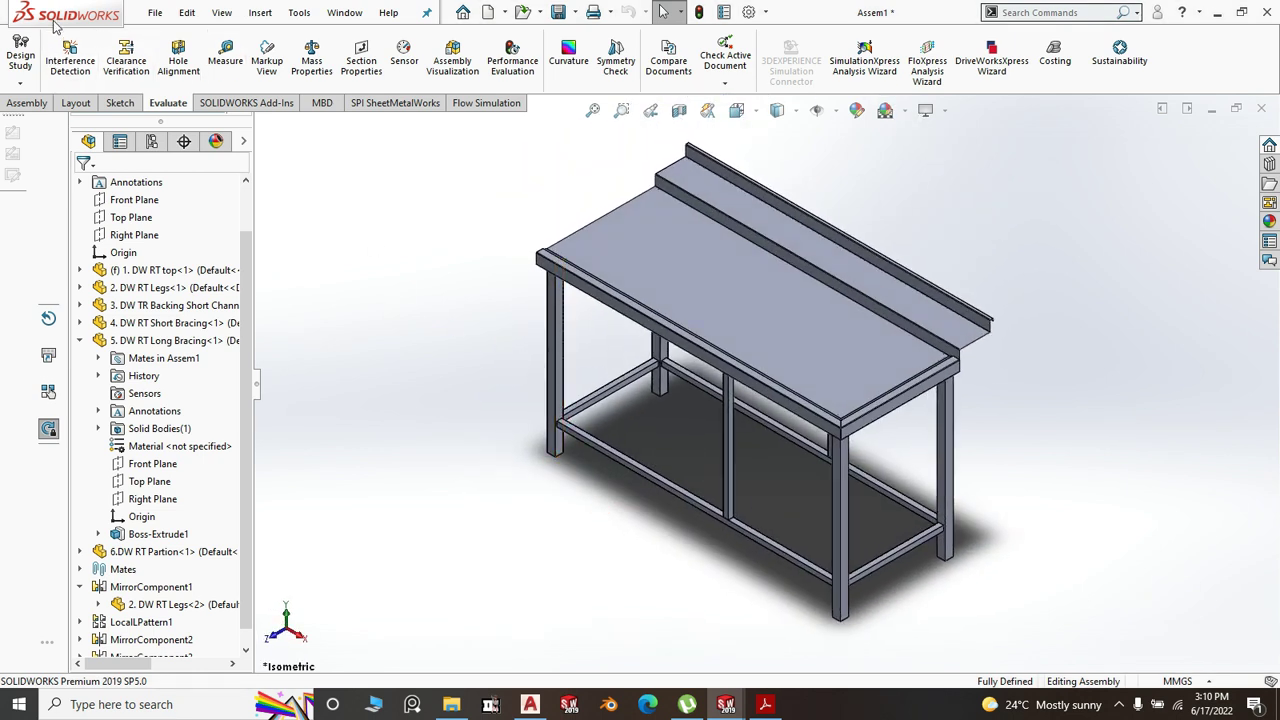
- Create a new part document from the Part2 template
click(153, 12)
click(188, 34)
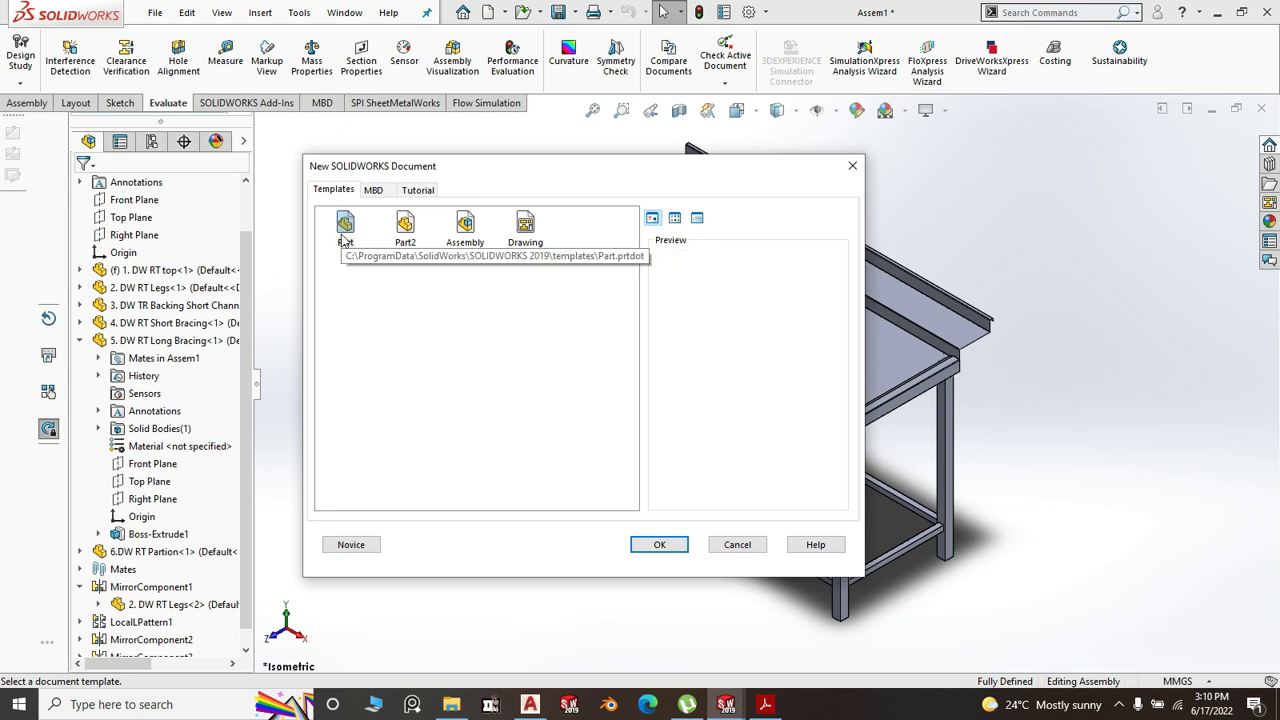
click(404, 224)
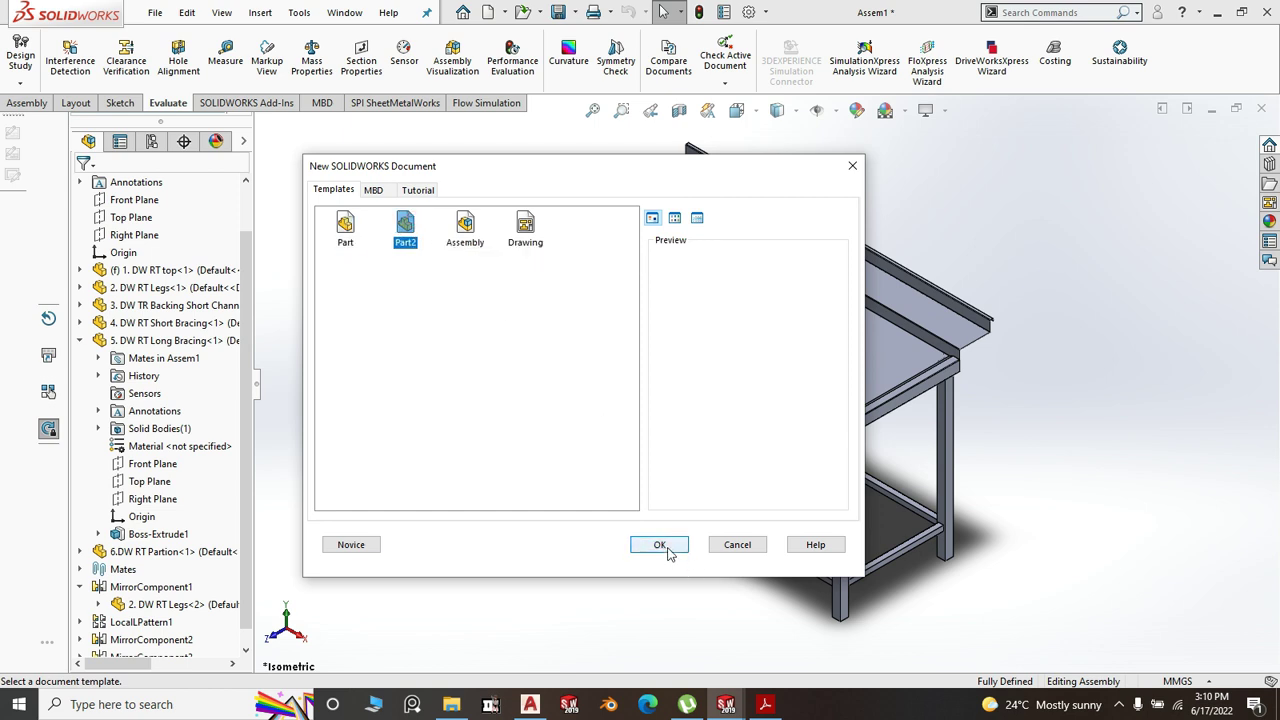
click(666, 548)
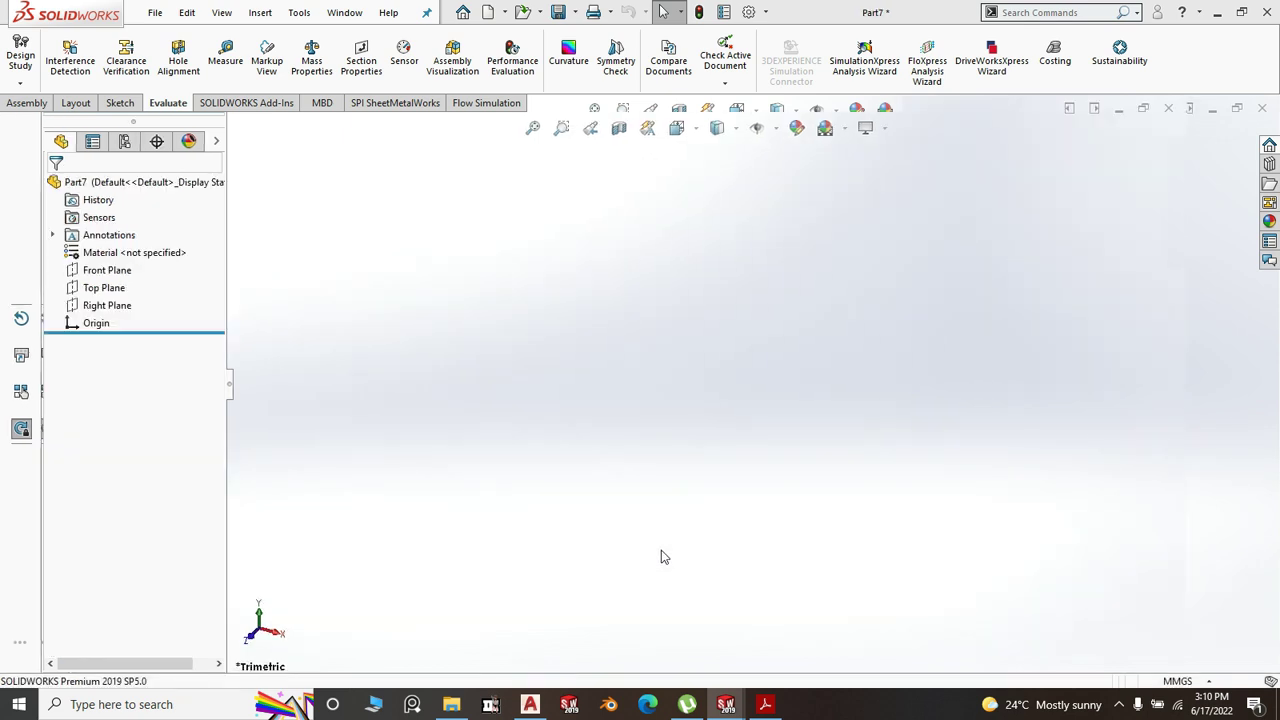
- Sketch a narrow centre rectangle about 170 mm long on the Top Plane, centred on the origin
click(108, 288)
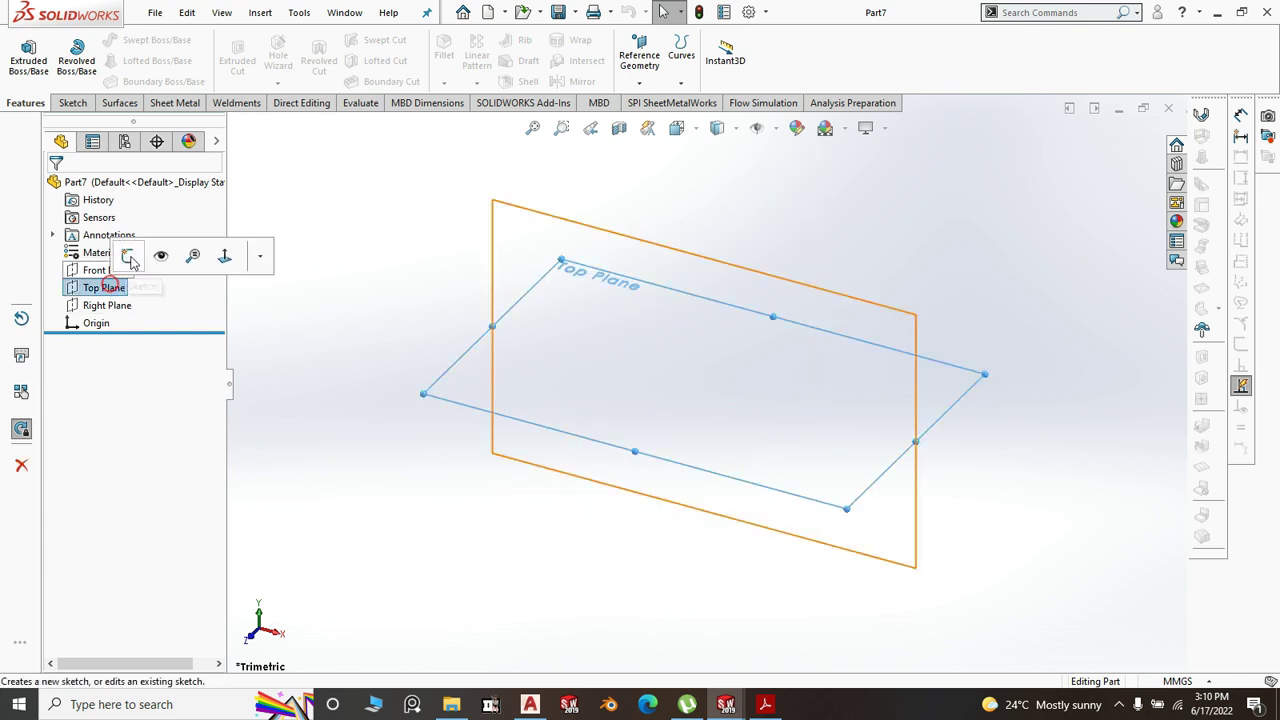
click(128, 256)
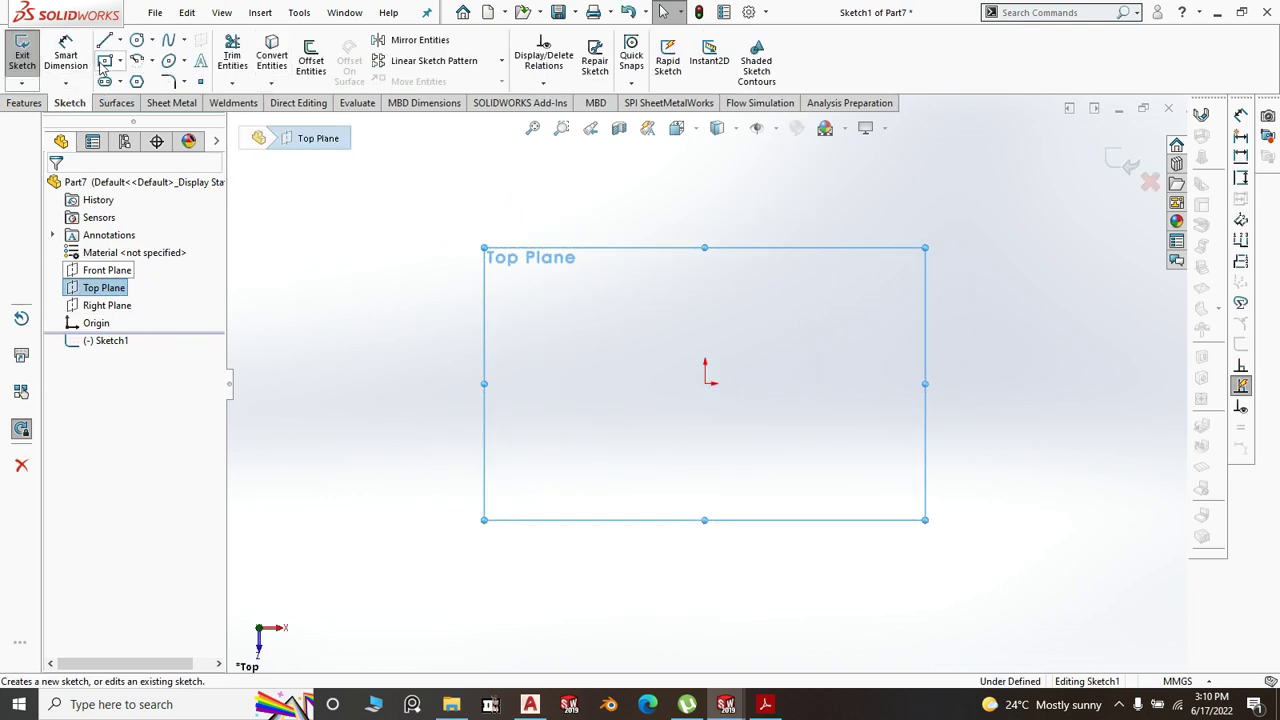
click(119, 61)
click(140, 97)
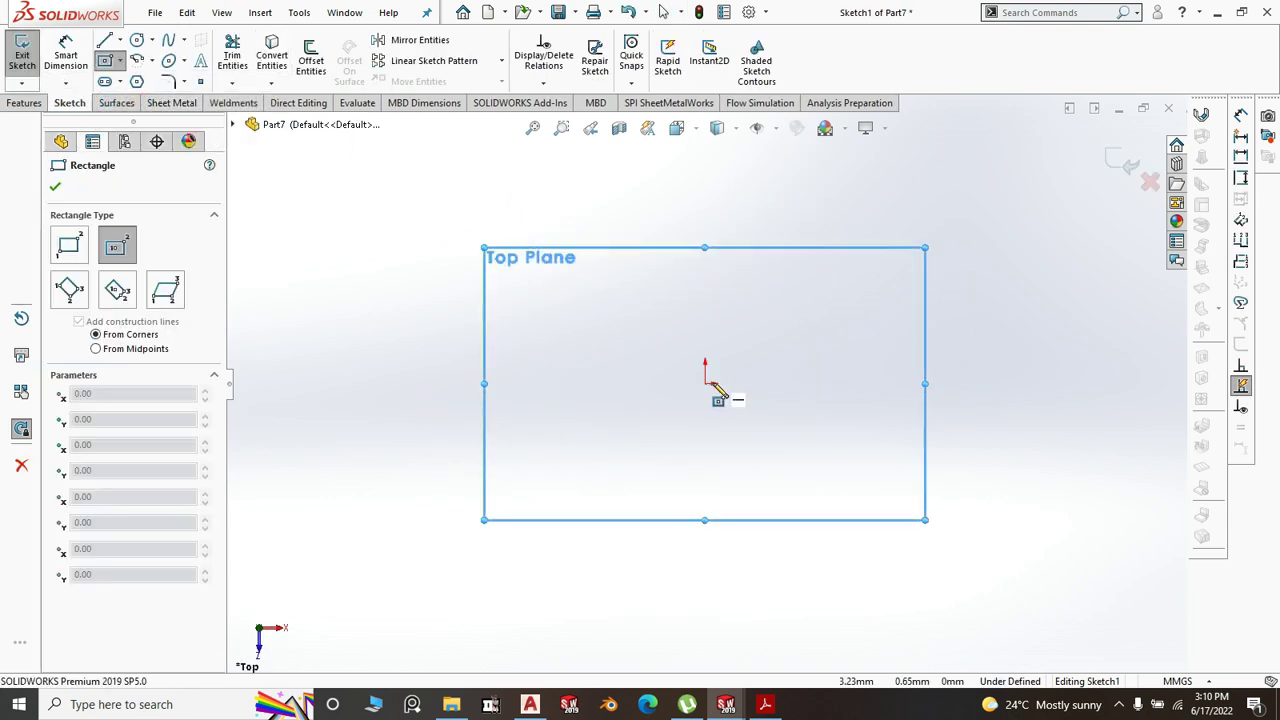
click(705, 384)
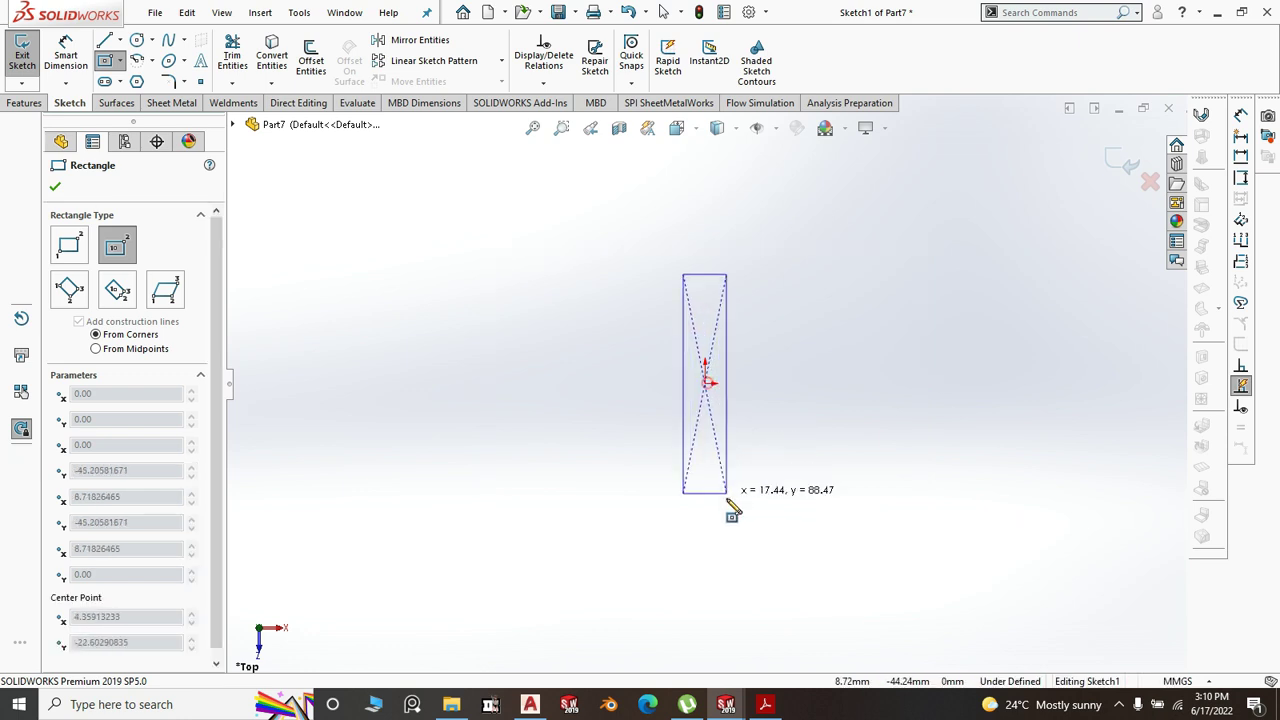
click(729, 594)
- Dimension the rectangle to 555 mm long and 30 mm wide
click(66, 55)
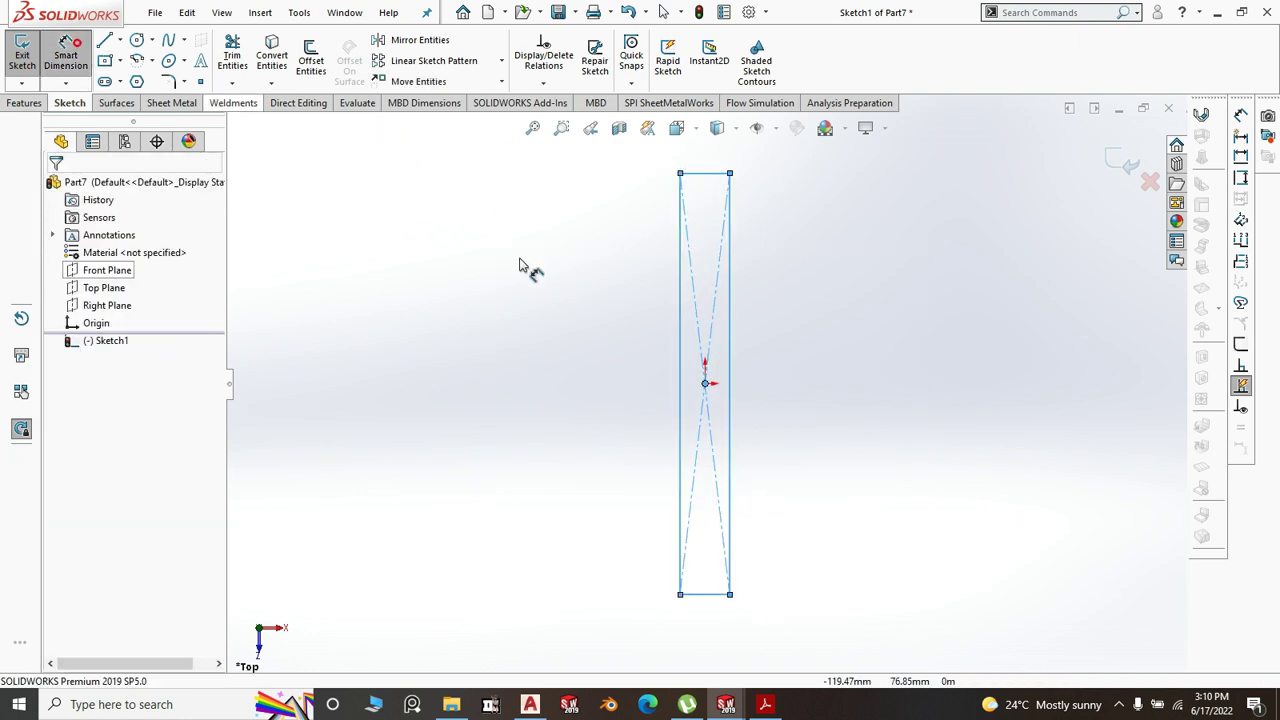
click(681, 363)
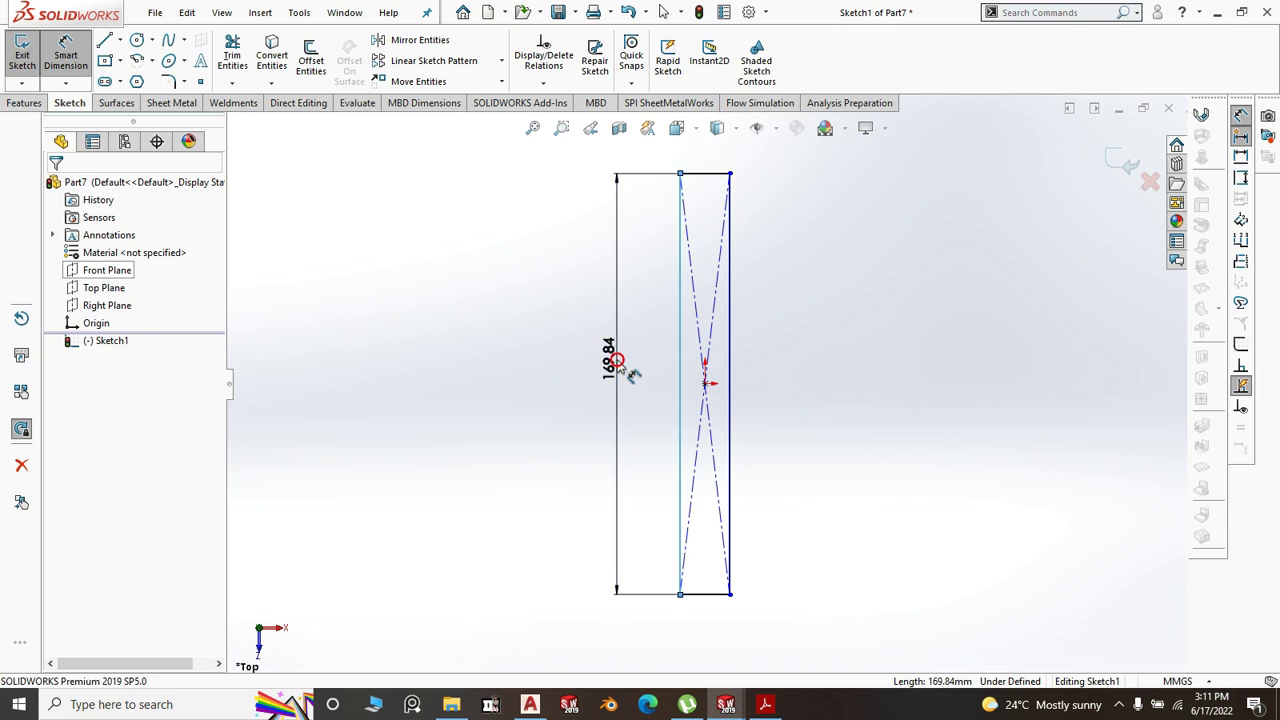
click(629, 370)
text(555)
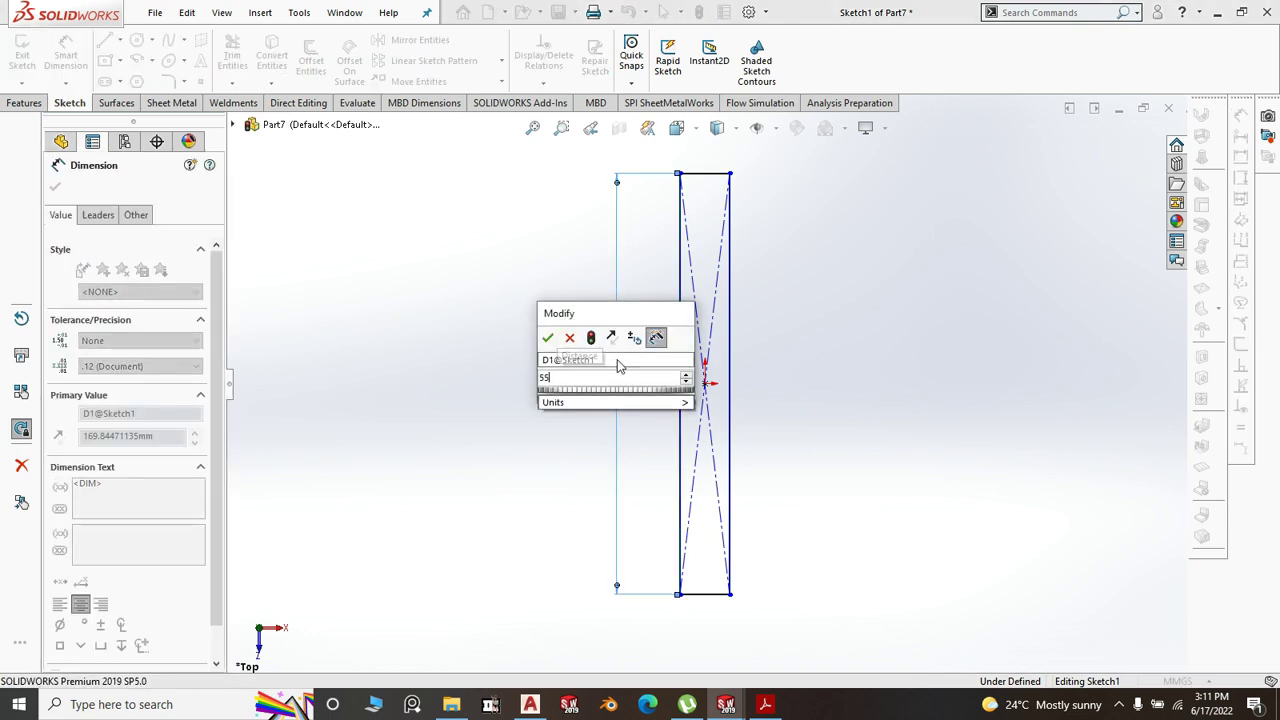
click(548, 338)
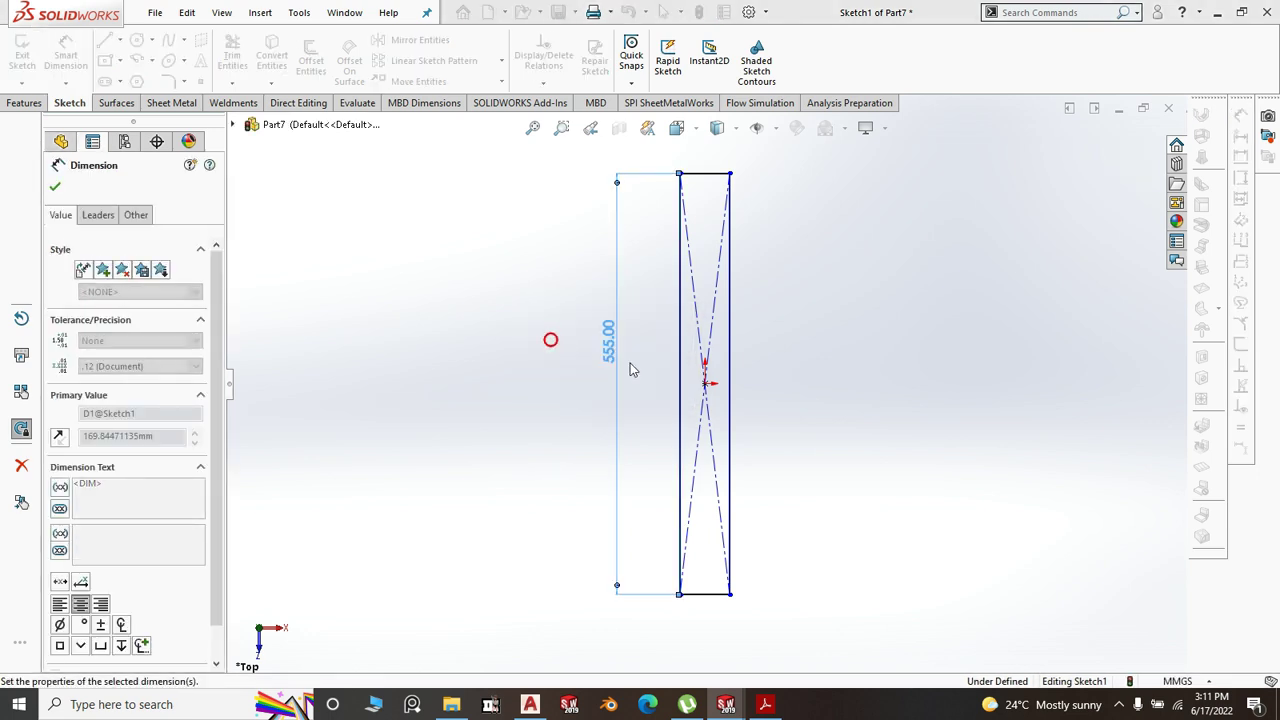
click(705, 622)
click(705, 630)
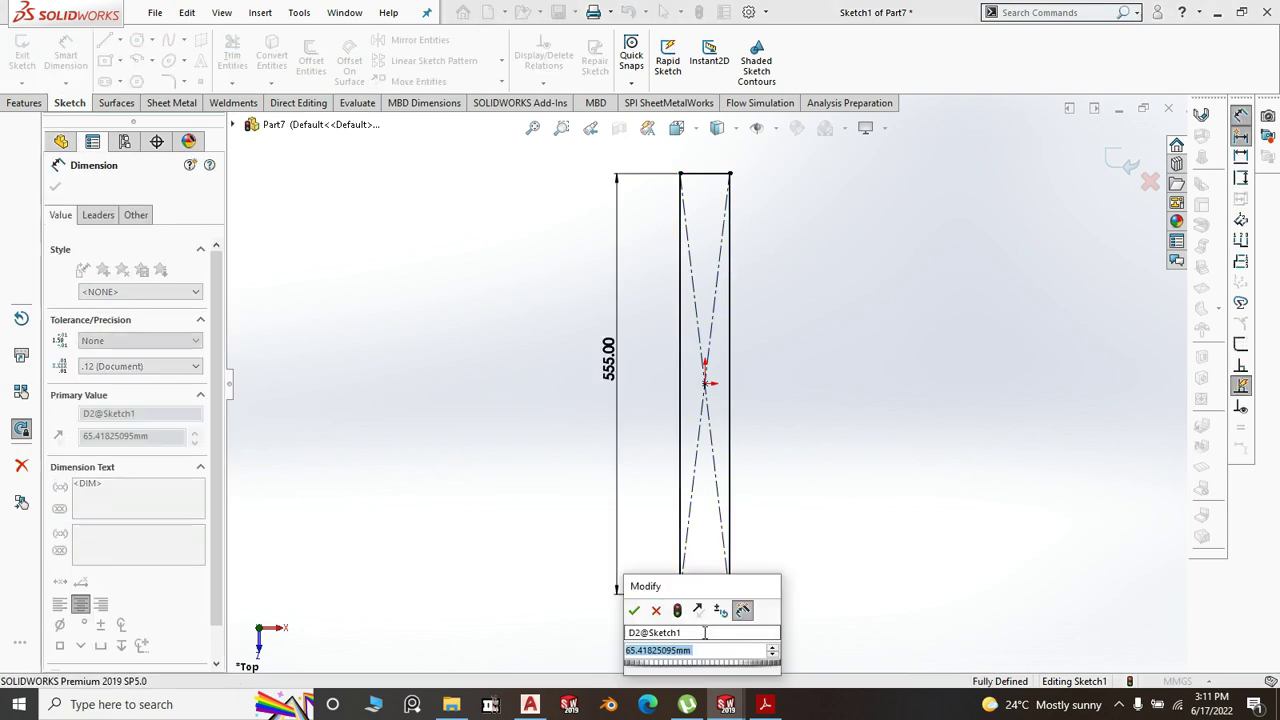
text(30)
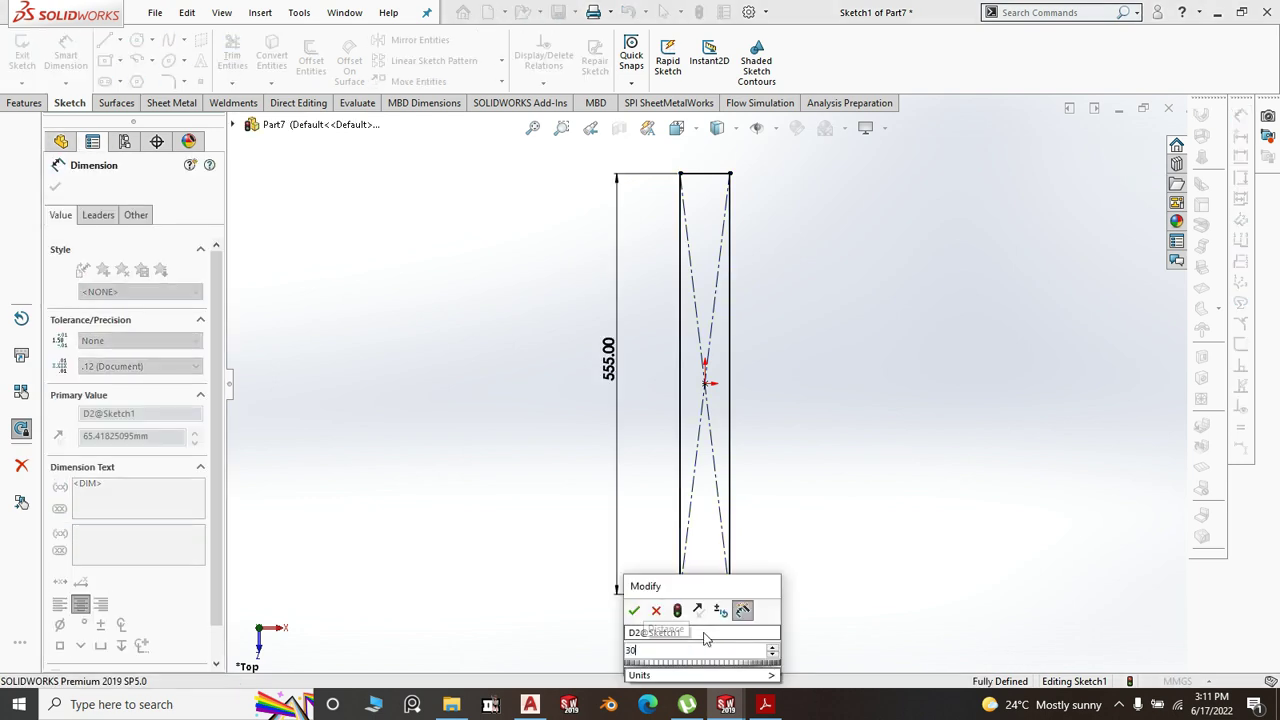
click(633, 611)
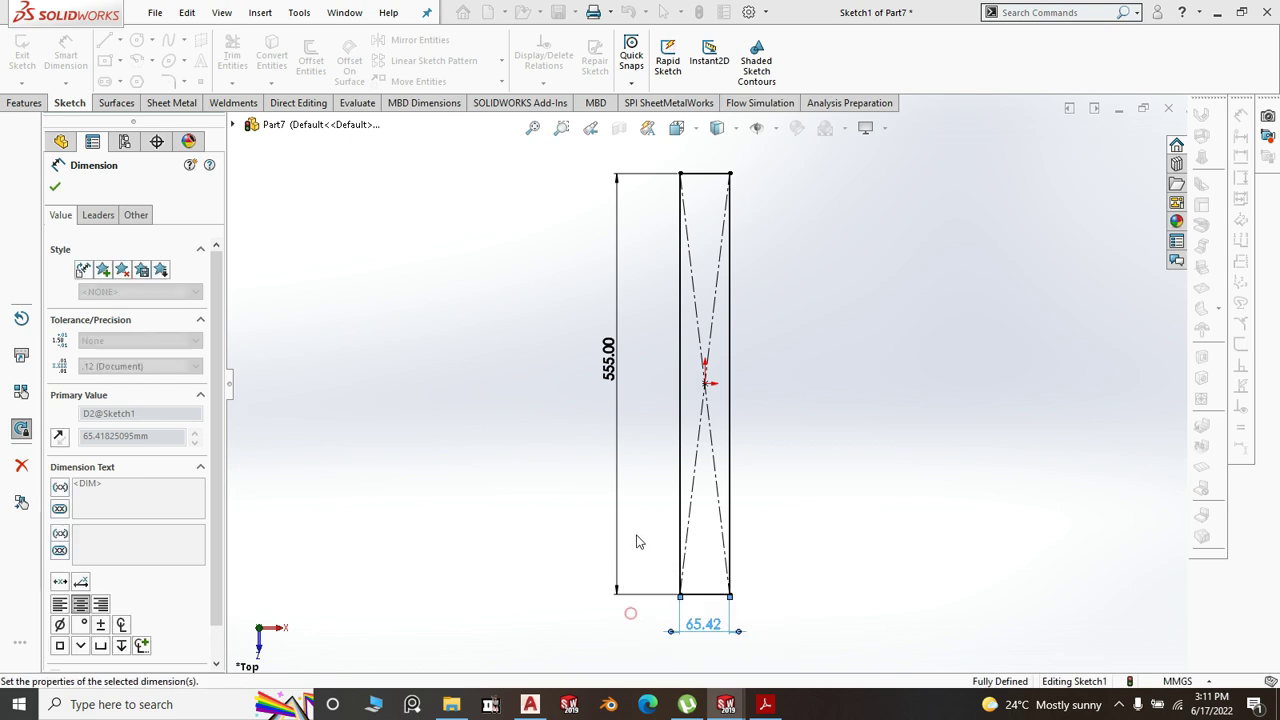
- Create a 1.50 mm thick sheet metal base flange from the 555 mm by 30 mm rectangle
click(56, 190)
click(180, 103)
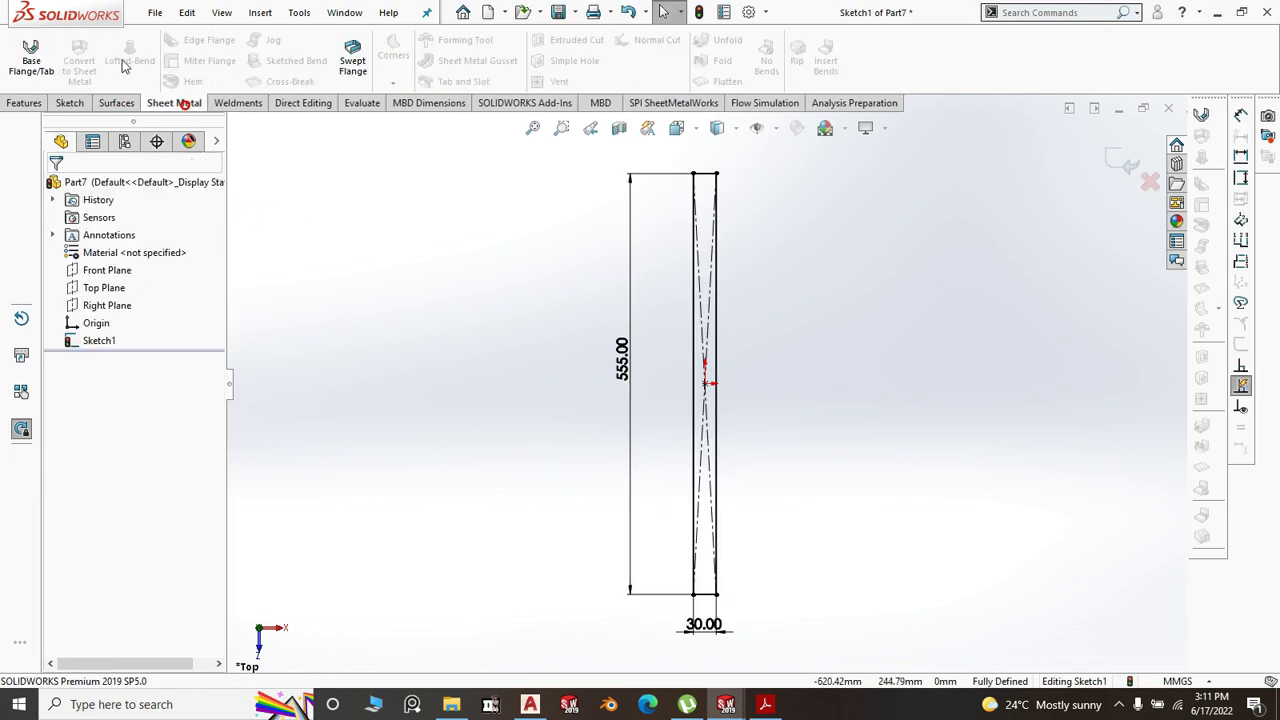
click(31, 60)
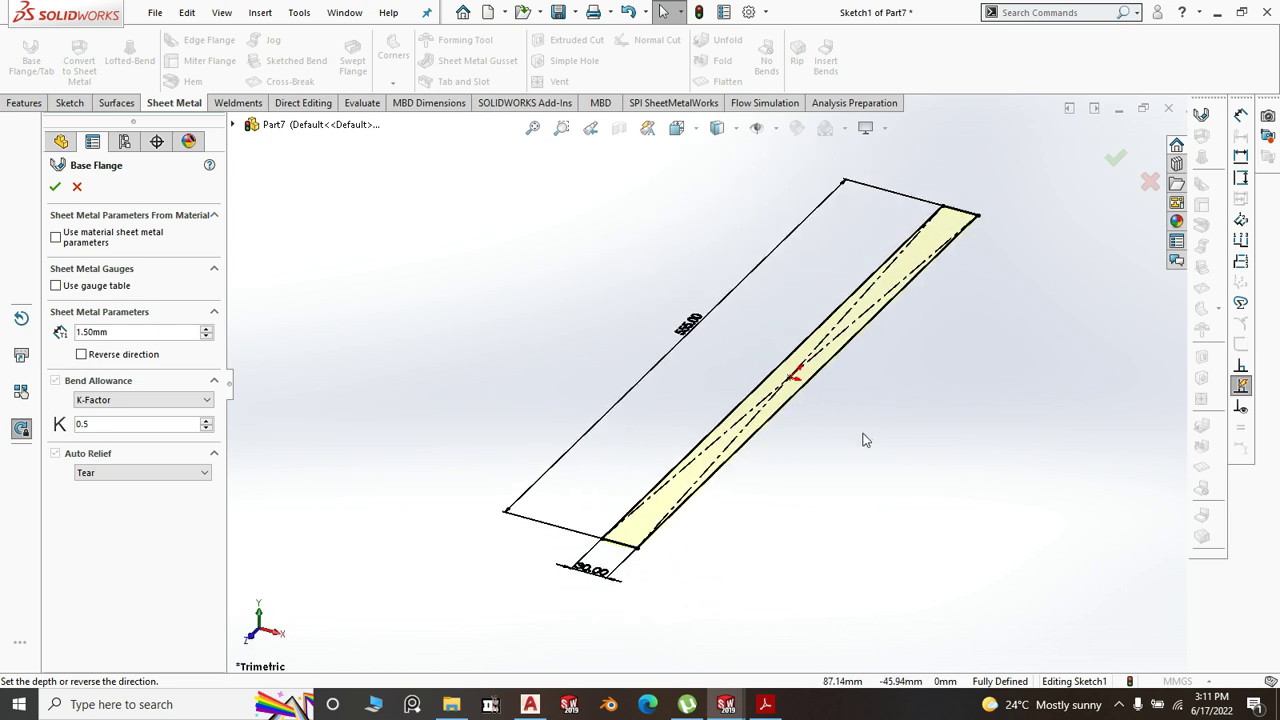
click(55, 189)
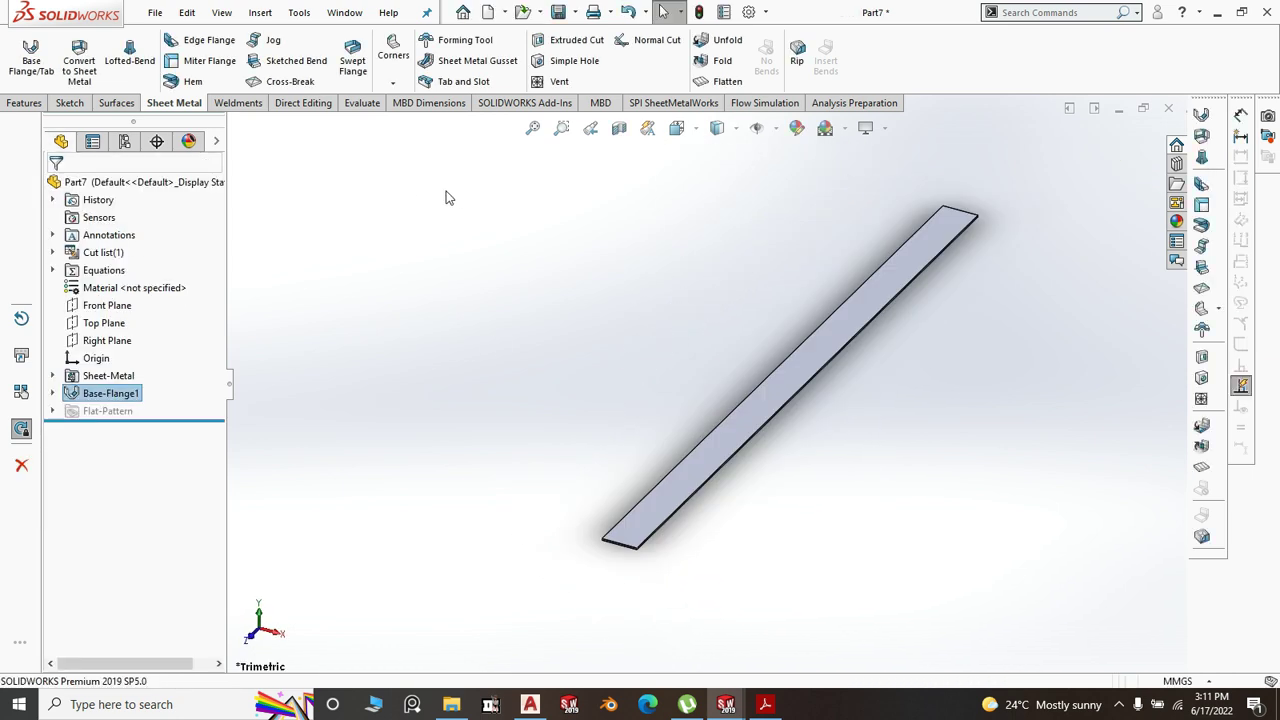
- Add a 25 mm edge flange at 90 degrees, pointing upward along one long edge of the base flange
click(200, 40)
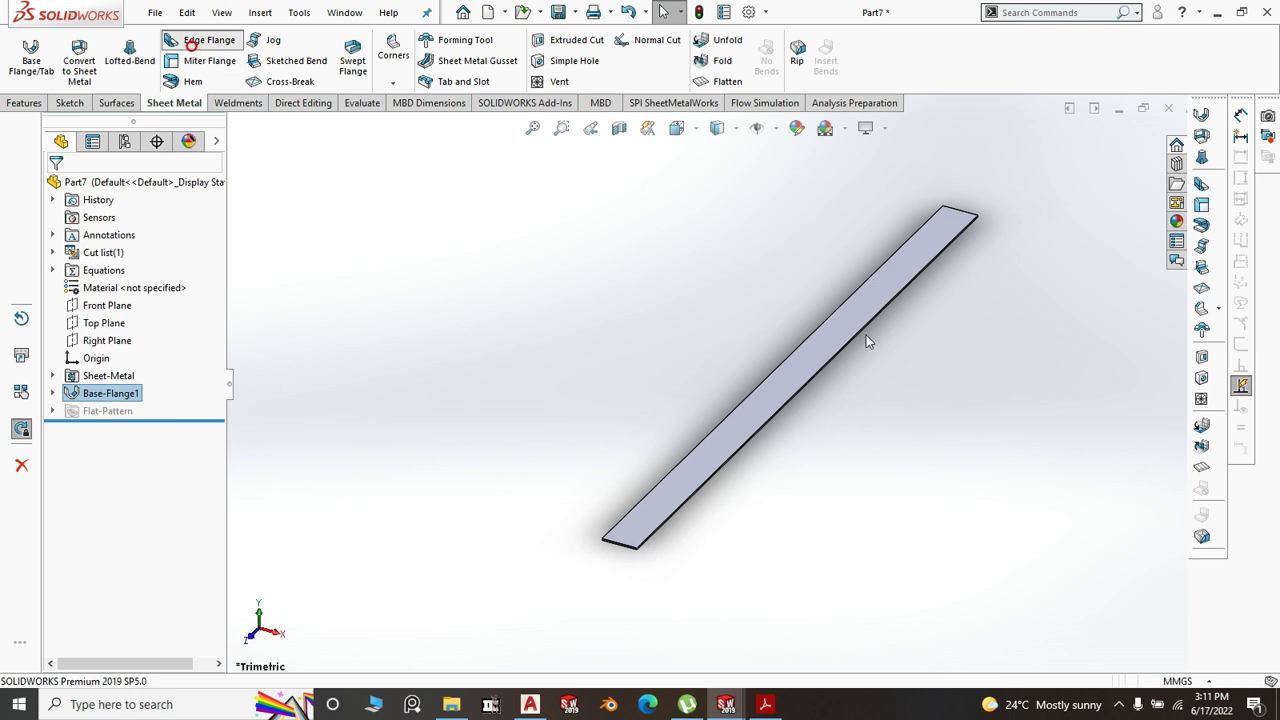
click(749, 395)
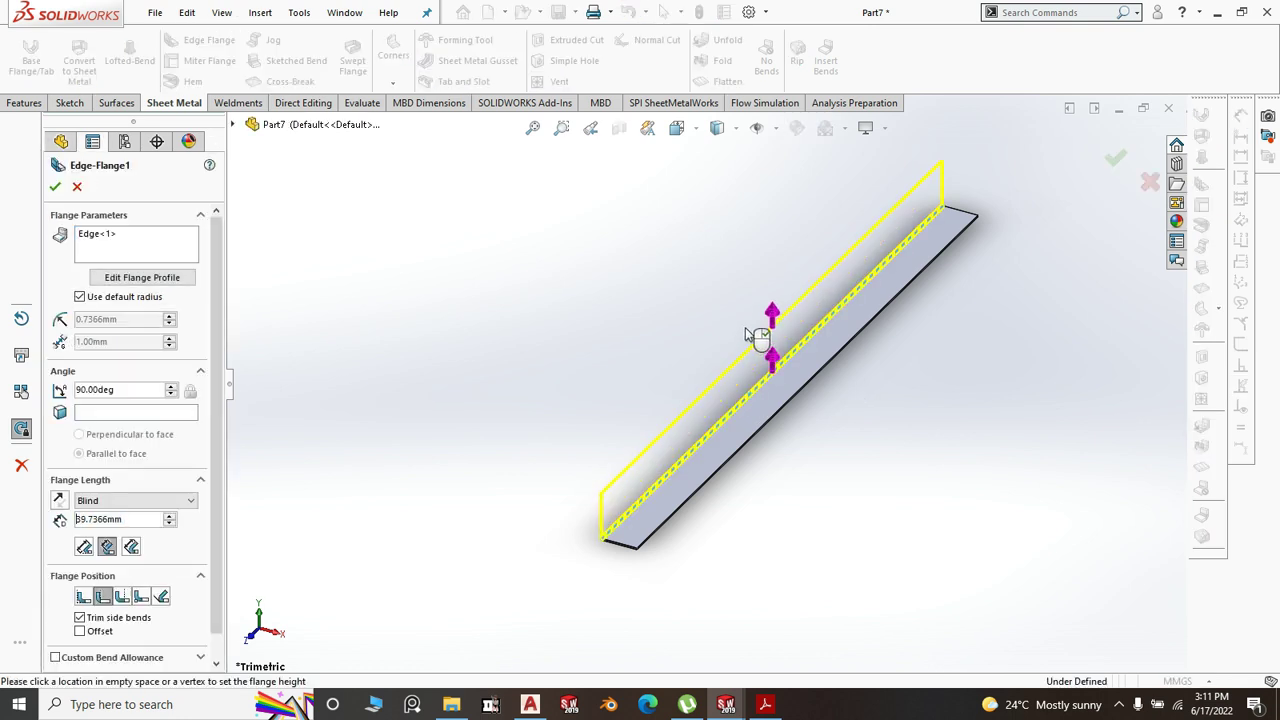
click(747, 331)
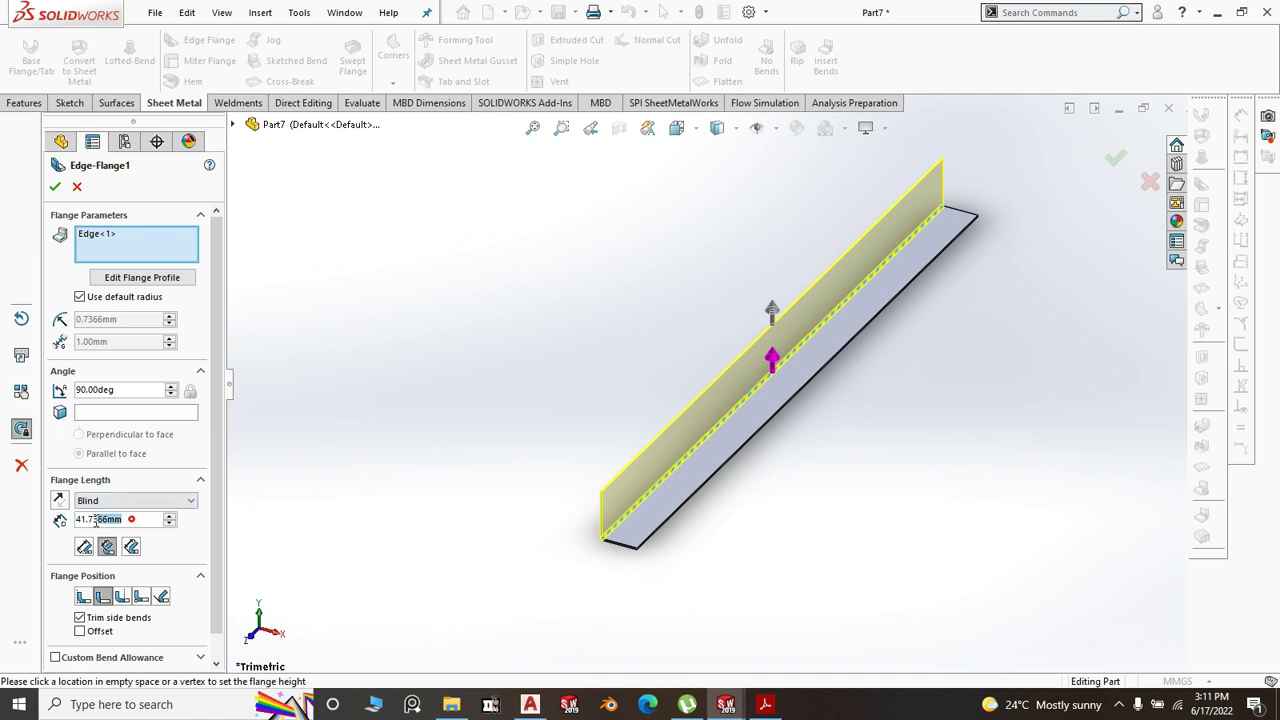
text(25)
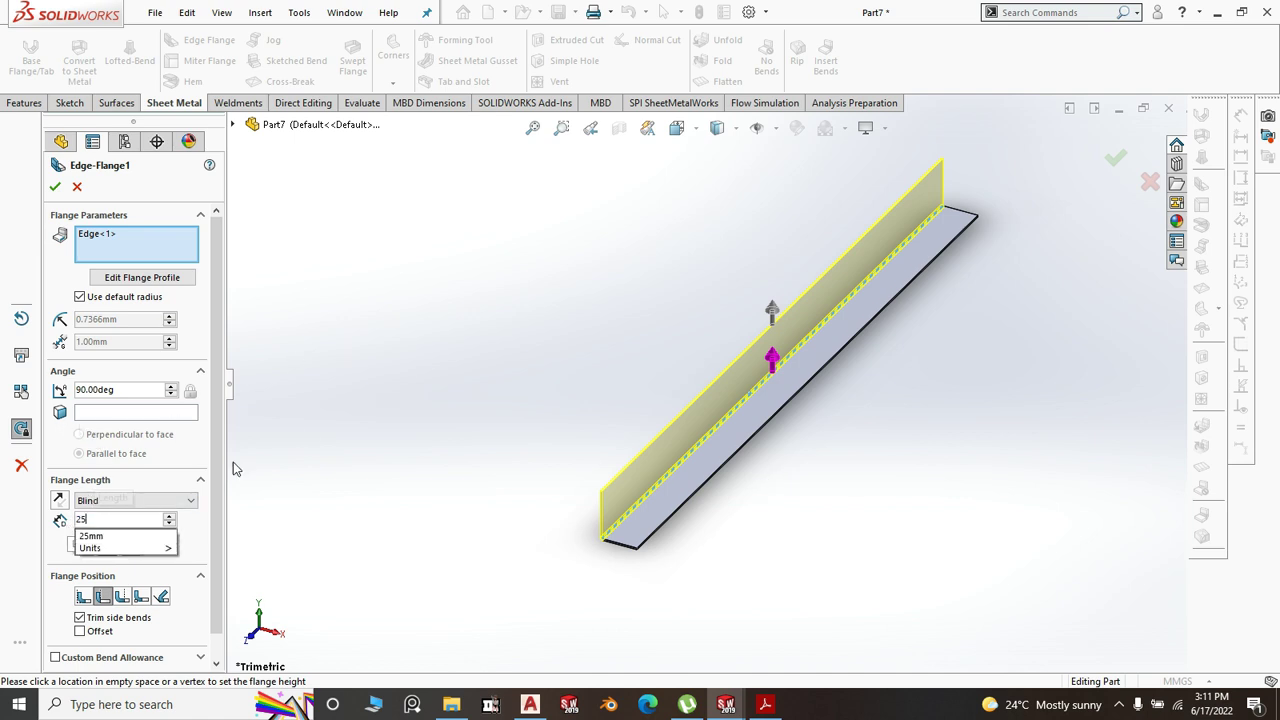
click(408, 390)
right_click(717, 494)
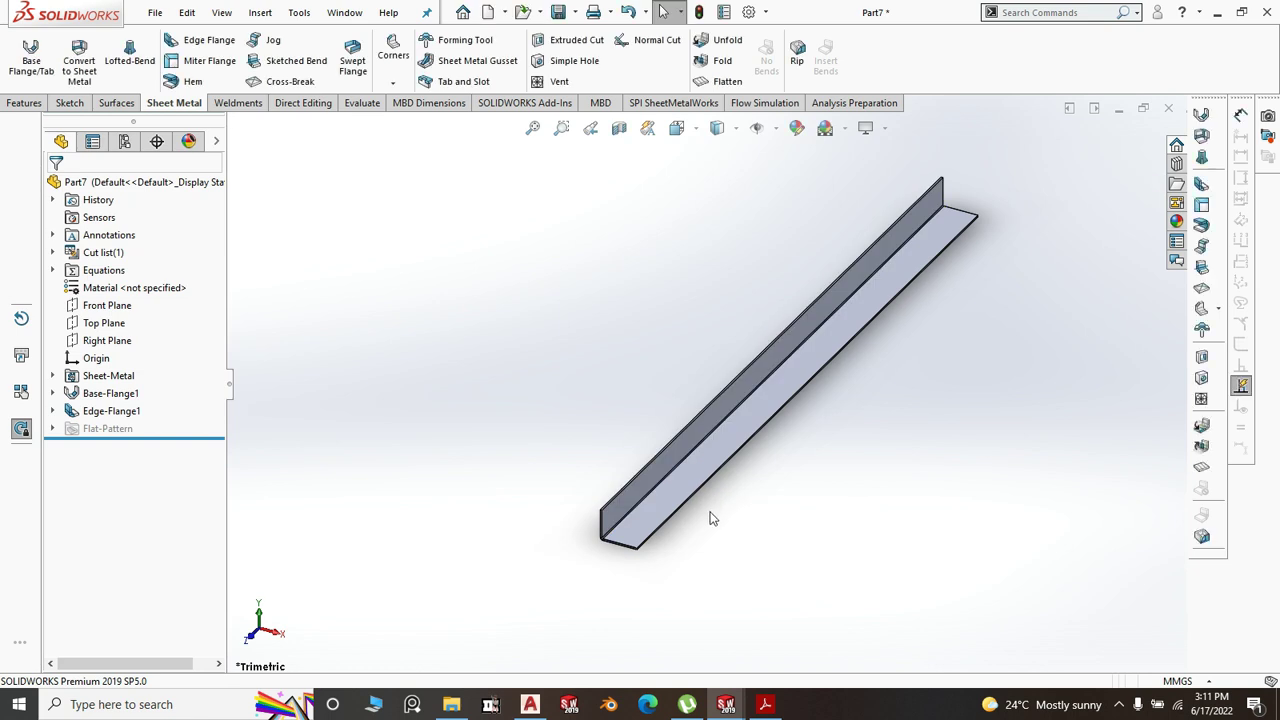
- Set up a 3 mm fillet on the base flange's free corner at the near end
scroll(717, 494, down, 3)
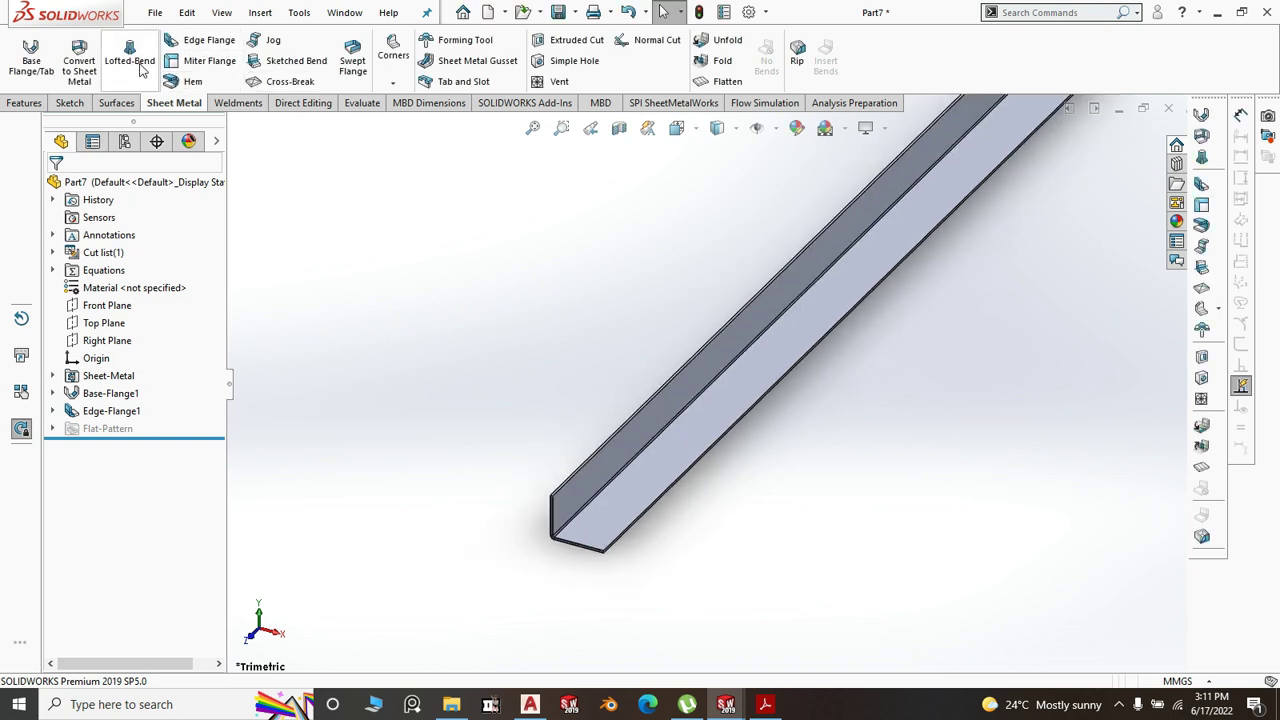
click(25, 104)
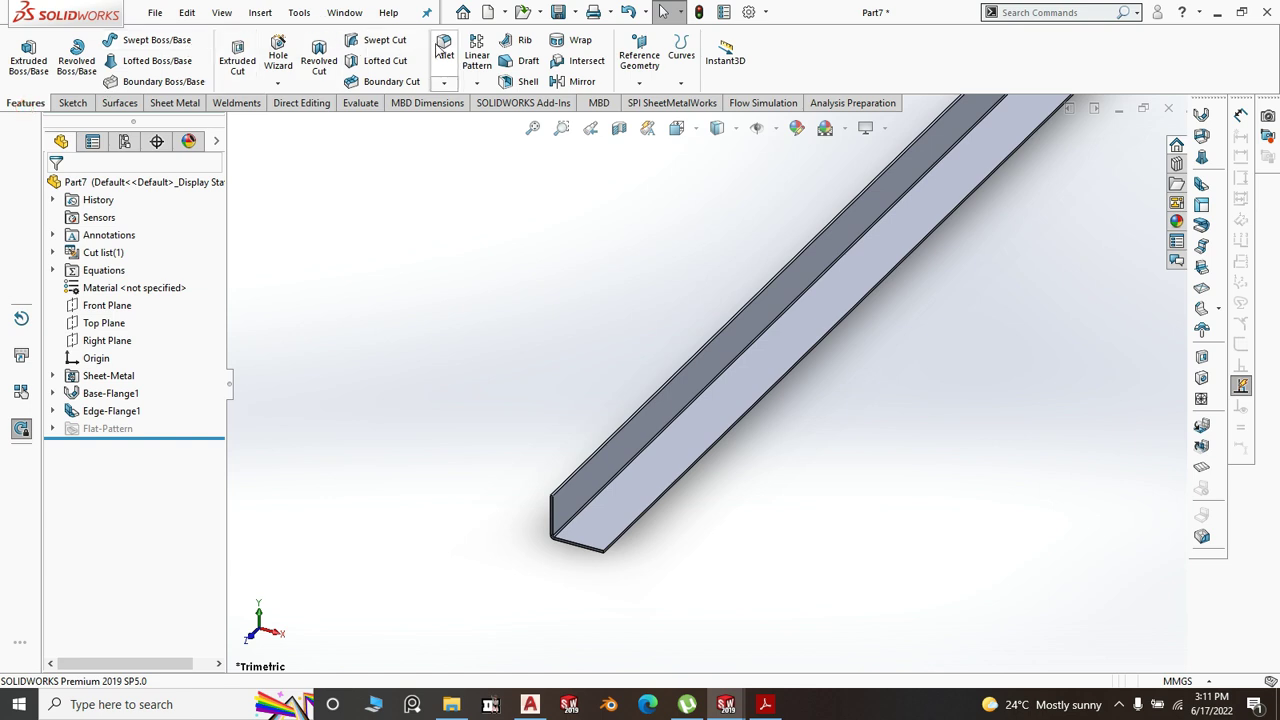
scroll(620, 540, down, 6)
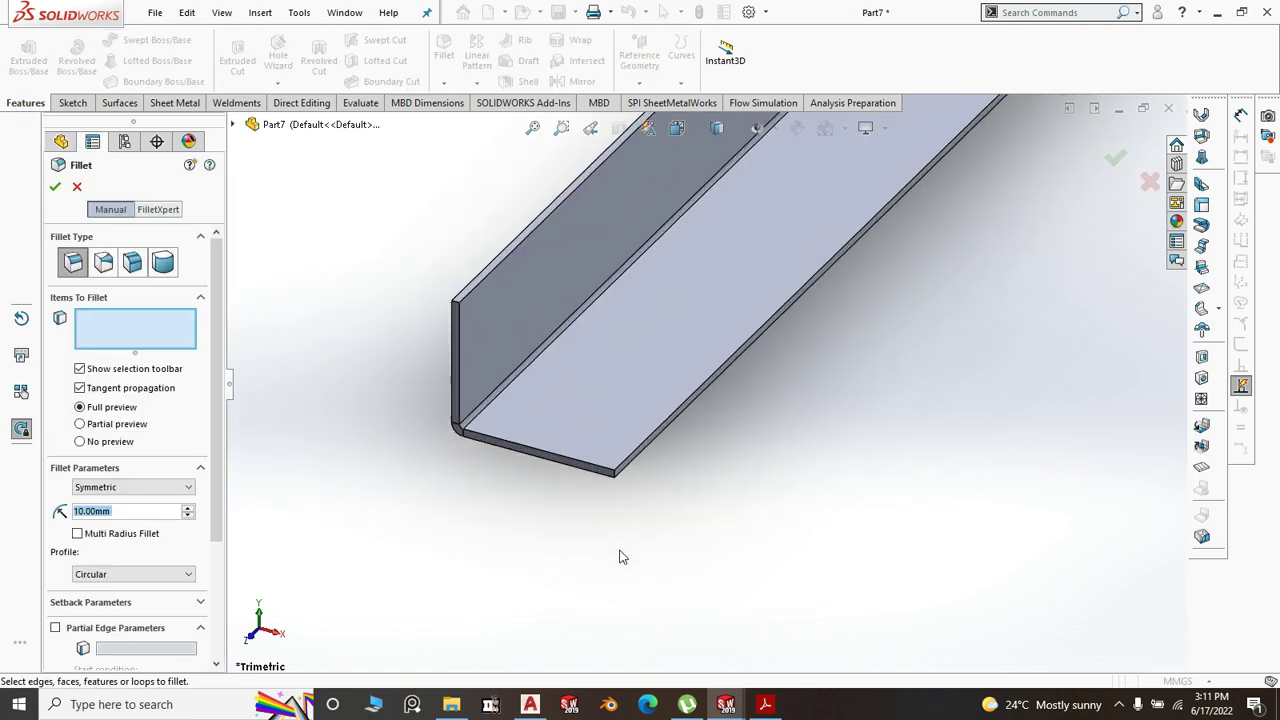
click(647, 292)
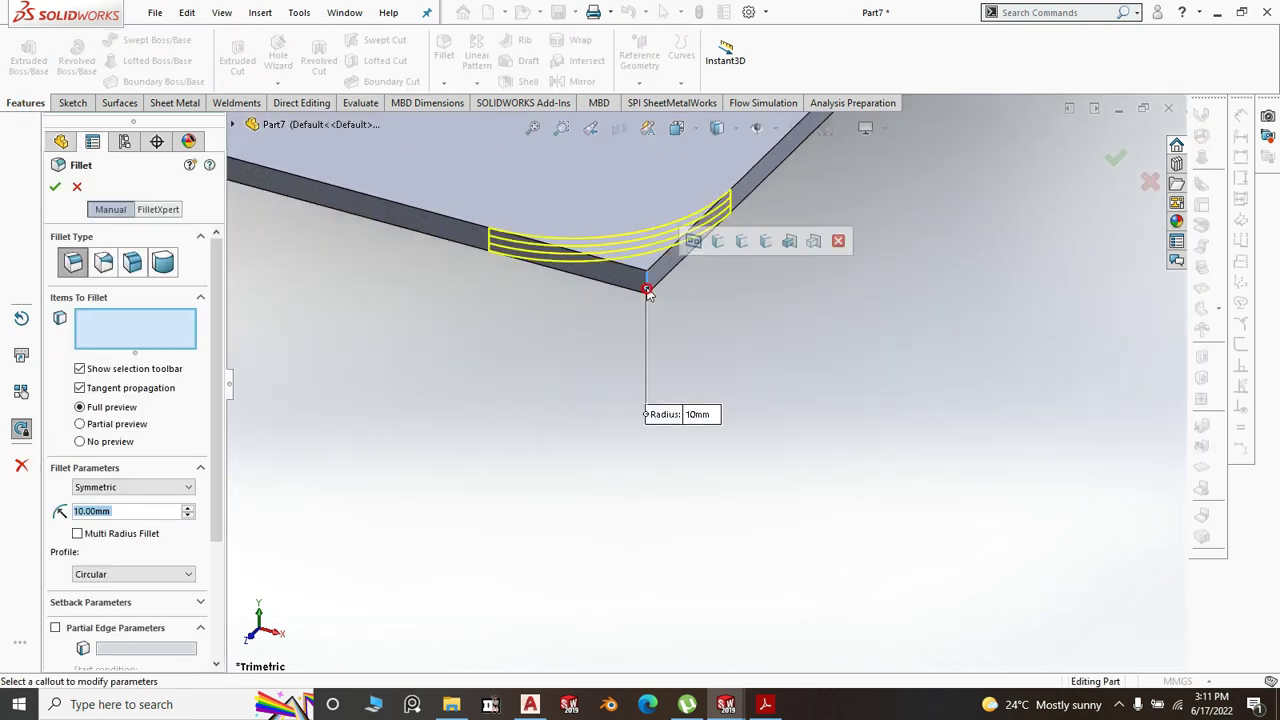
text(3)
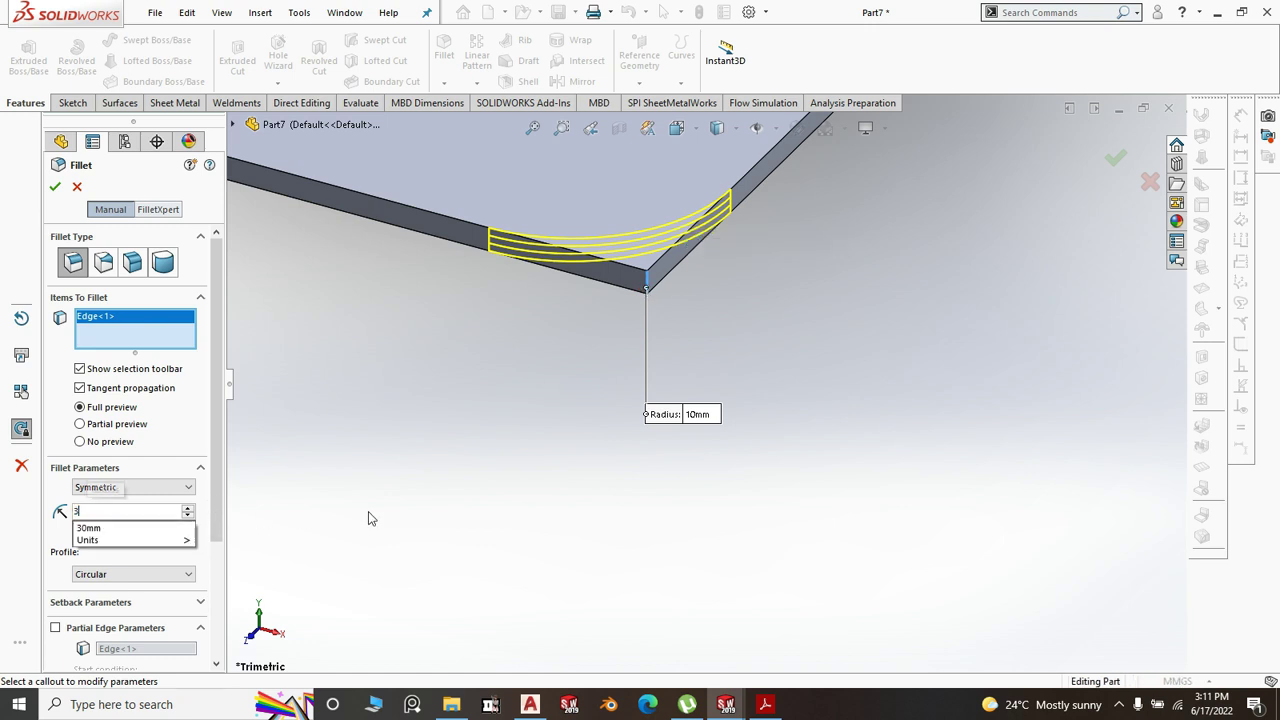
key(Return)
- Include the base flange's free corner at the far end in the 3 mm fillet and apply it
scroll(437, 514, up, 5)
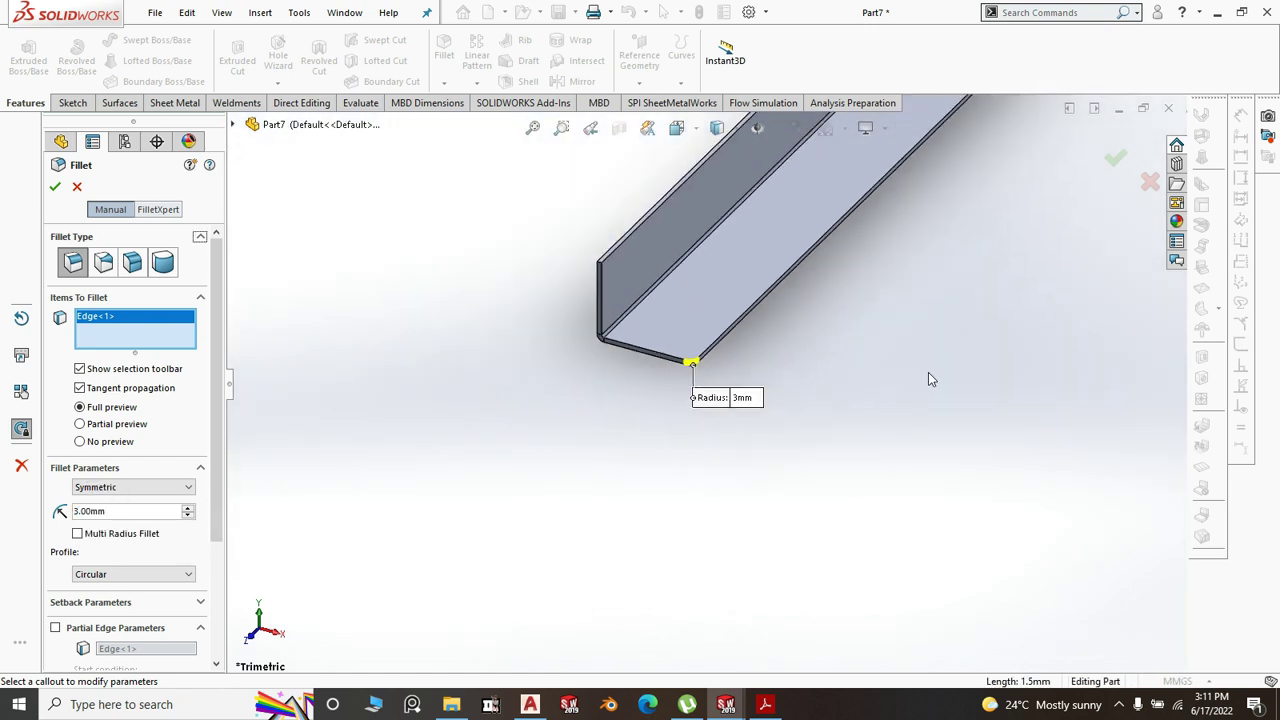
scroll(855, 347, up, 3)
middle_drag(918, 262, 874, 274)
scroll(849, 258, down, 5)
middle_drag(697, 405, 753, 308)
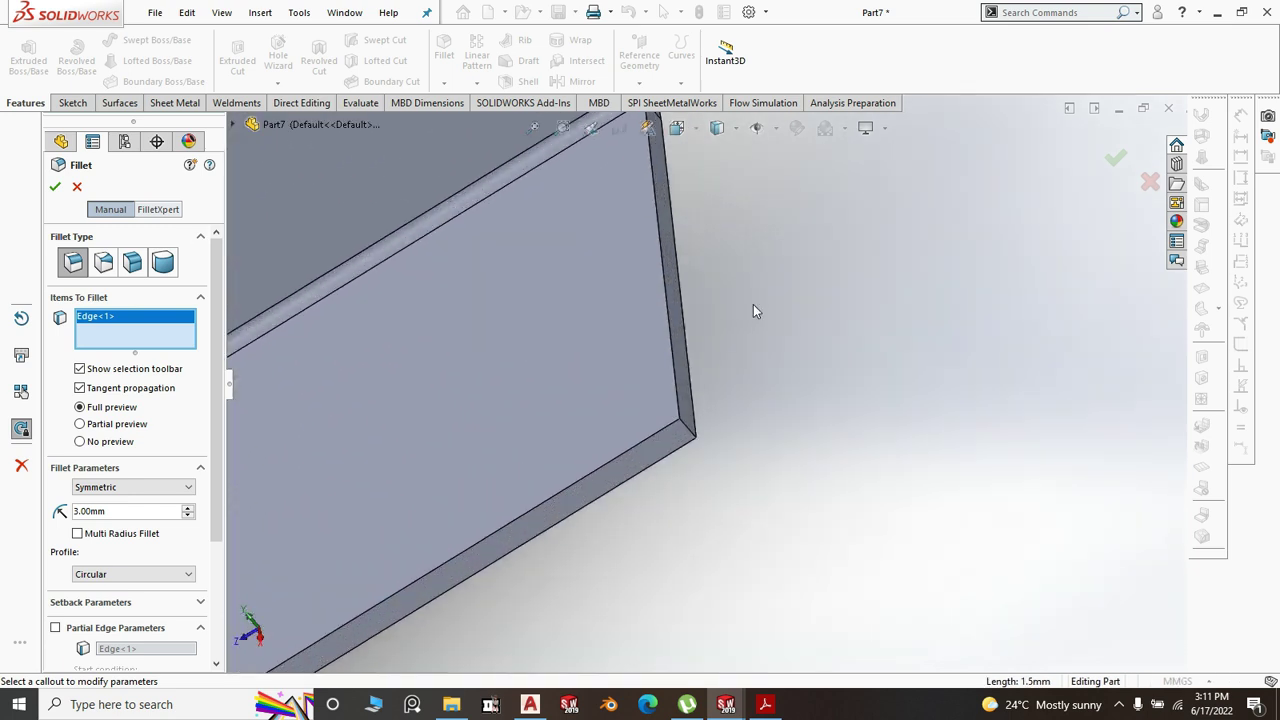
click(686, 430)
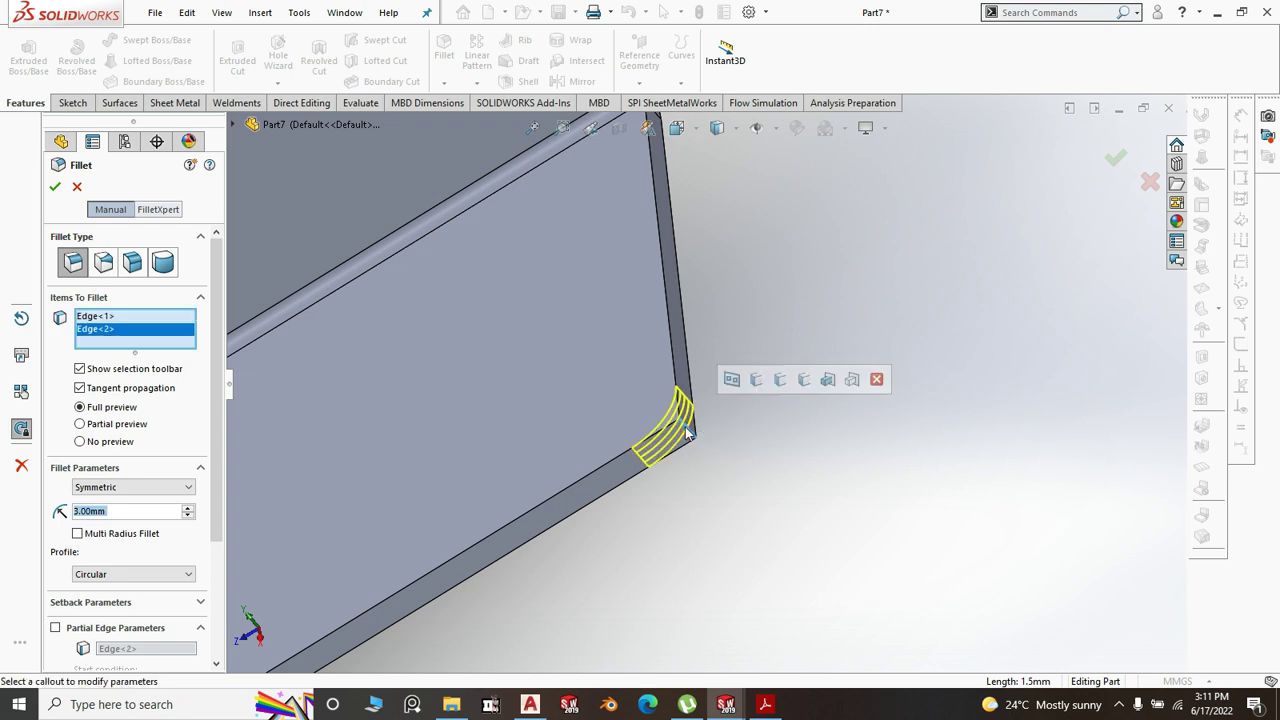
key(Return)
scroll(686, 430, up, 6)
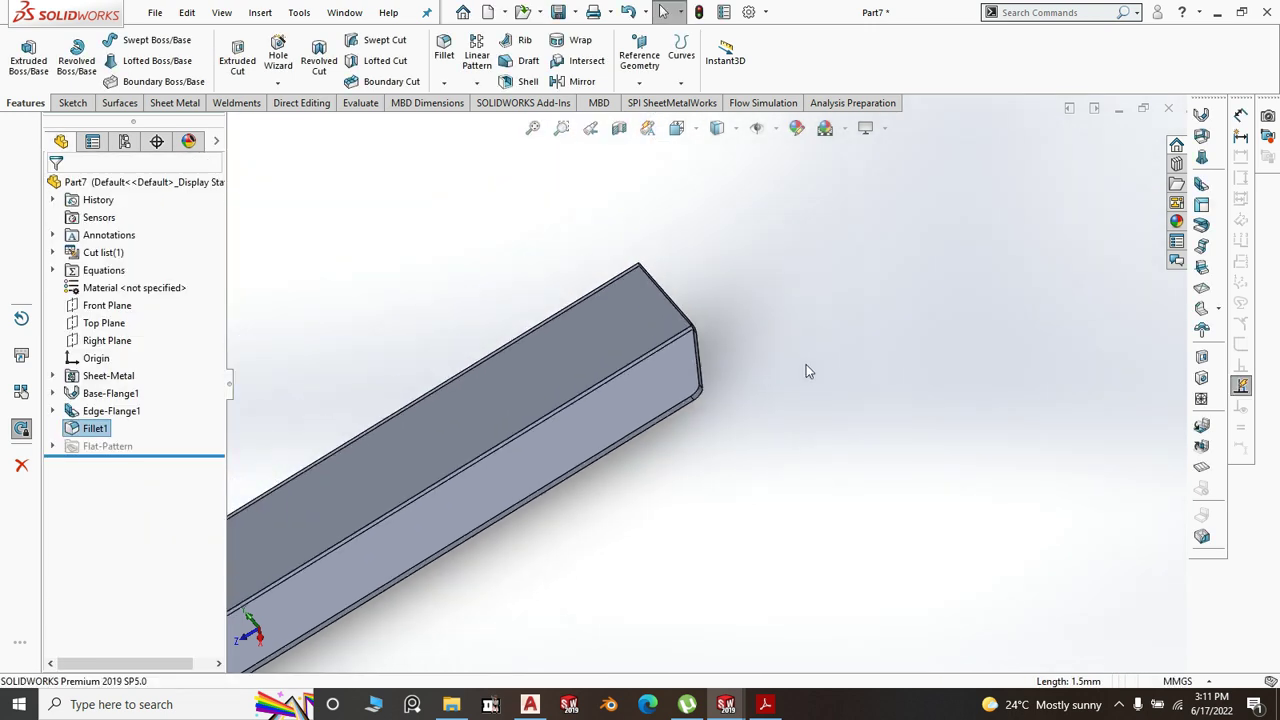
- Return to the isometric view and save the part as 7. DW RT Rail in the Run Out Table folder
key(space)
click(950, 423)
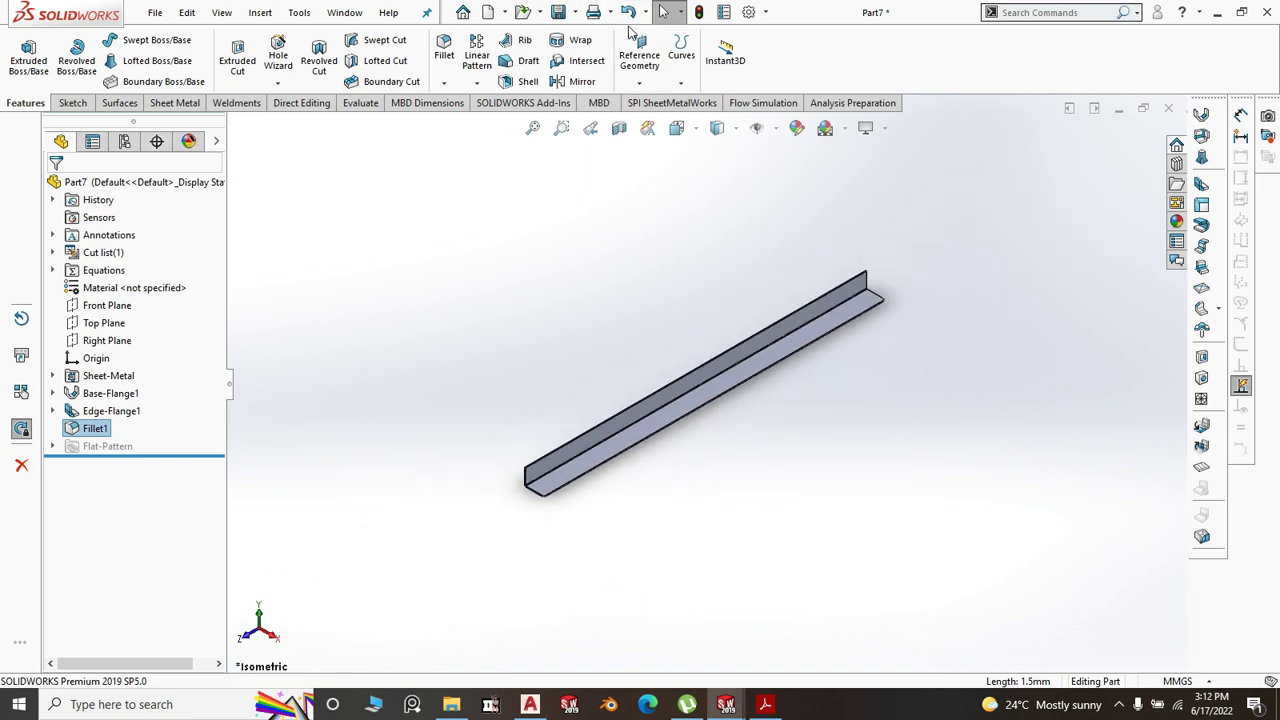
click(575, 12)
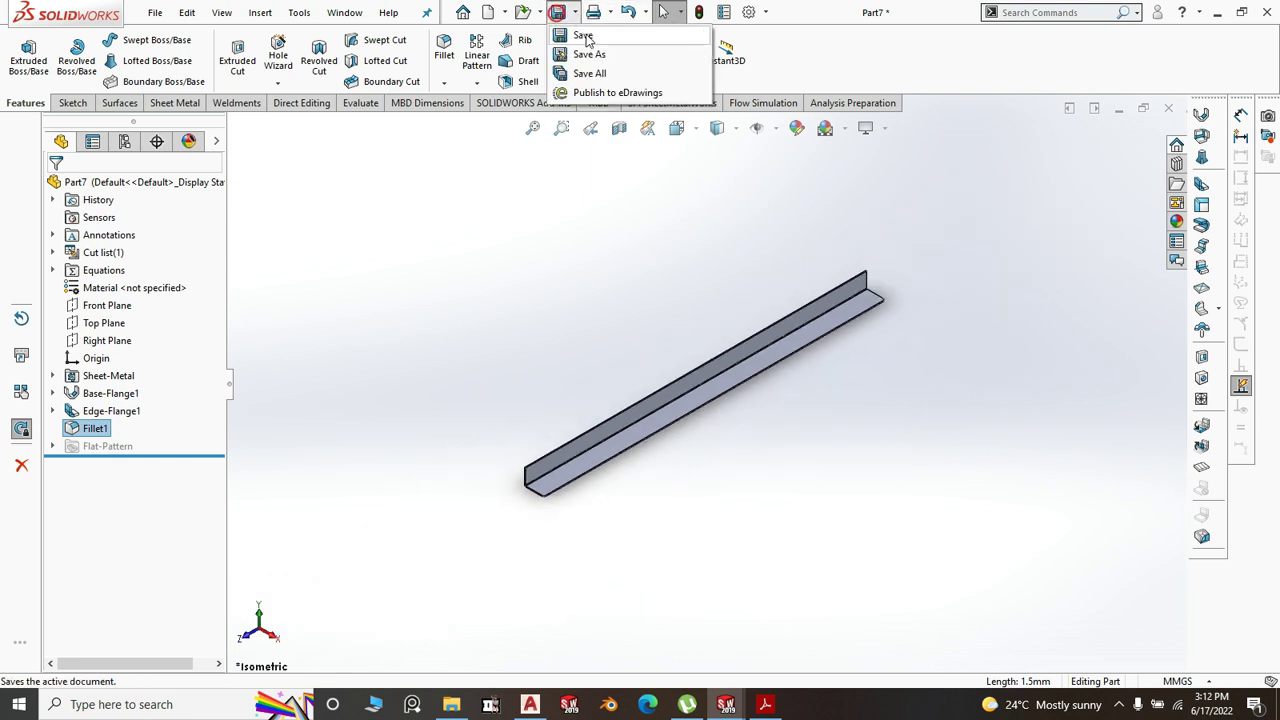
click(586, 37)
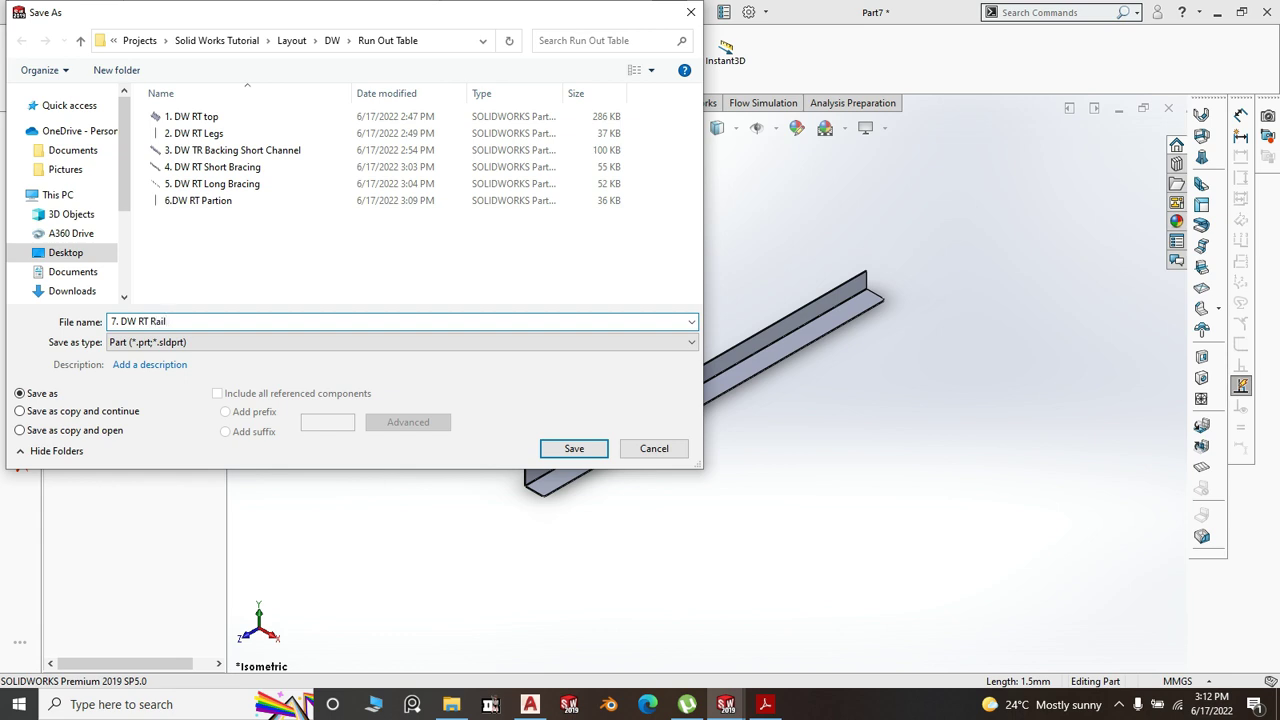
click(573, 449)
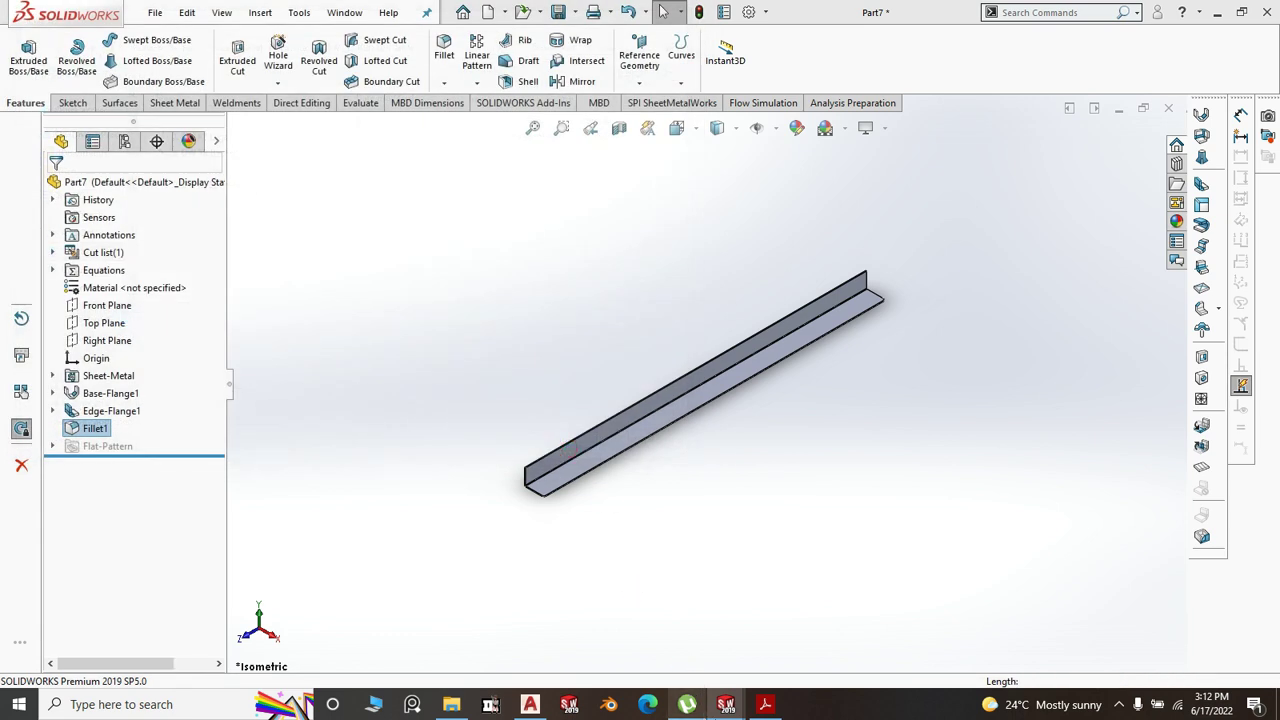
- Switch to the Assem1 assembly and insert the 7. DW RT Rail part in front of the table
mouse_move(714, 706)
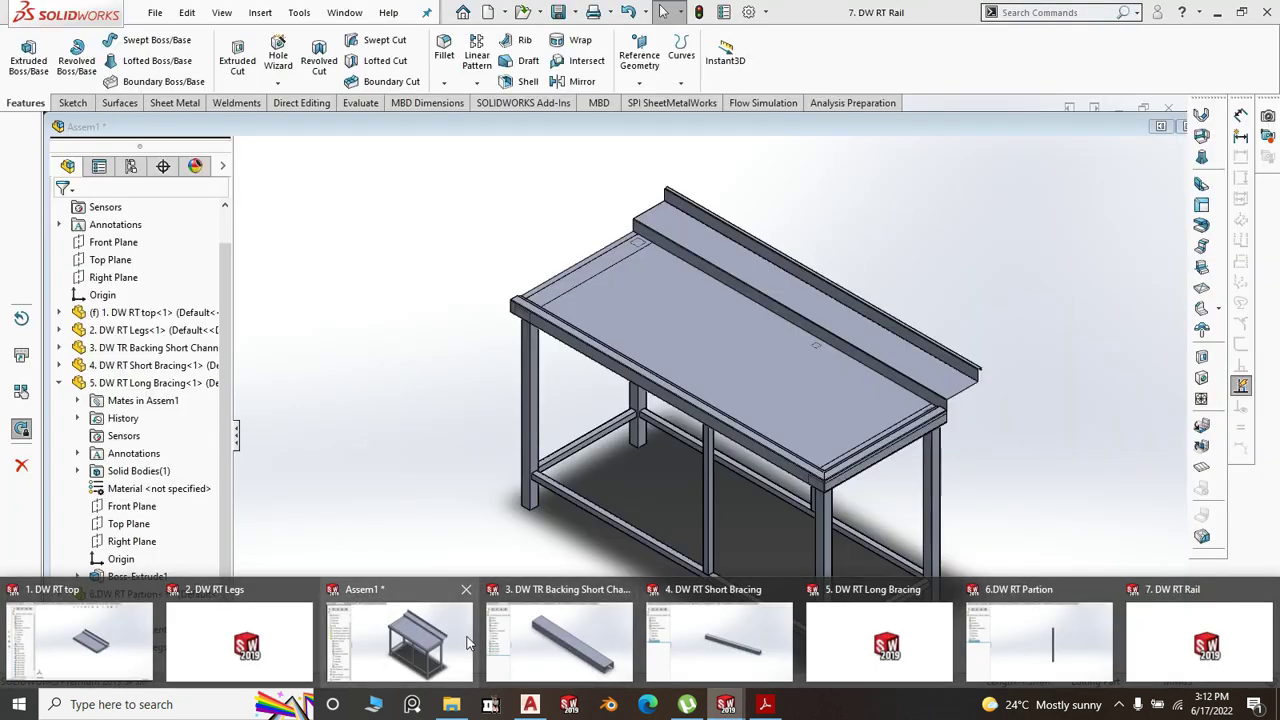
click(467, 641)
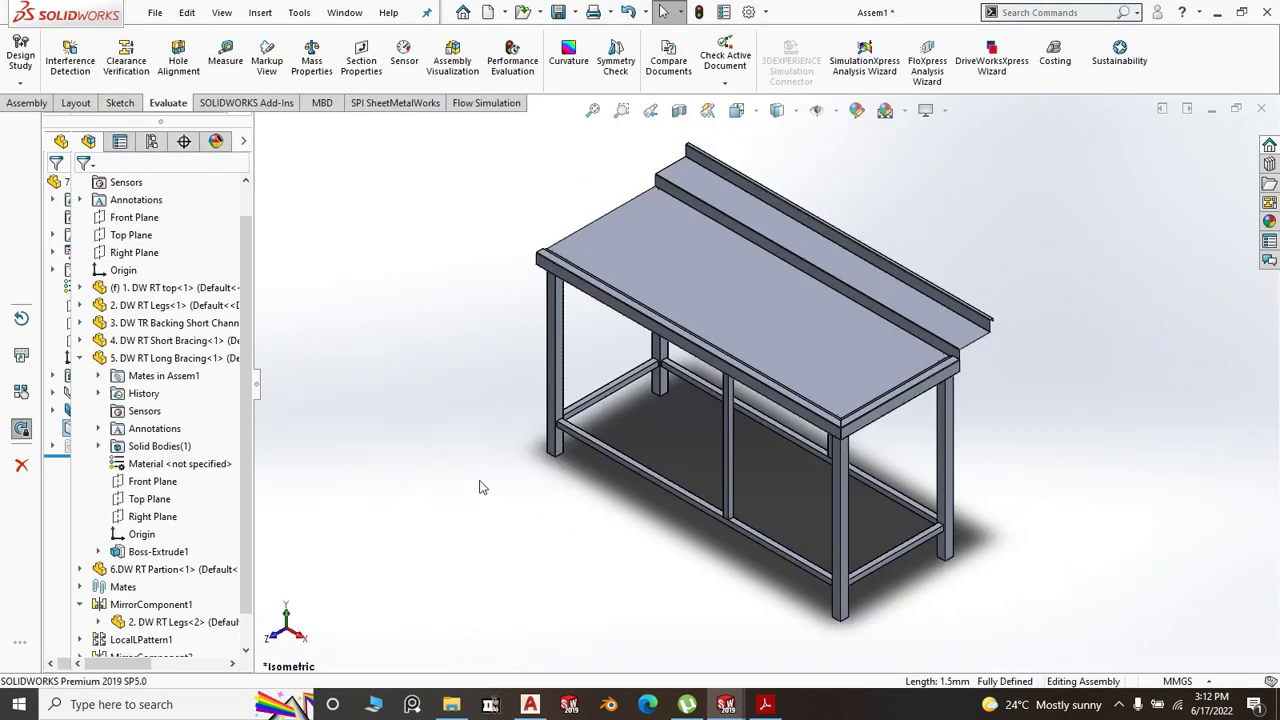
click(26, 103)
click(89, 55)
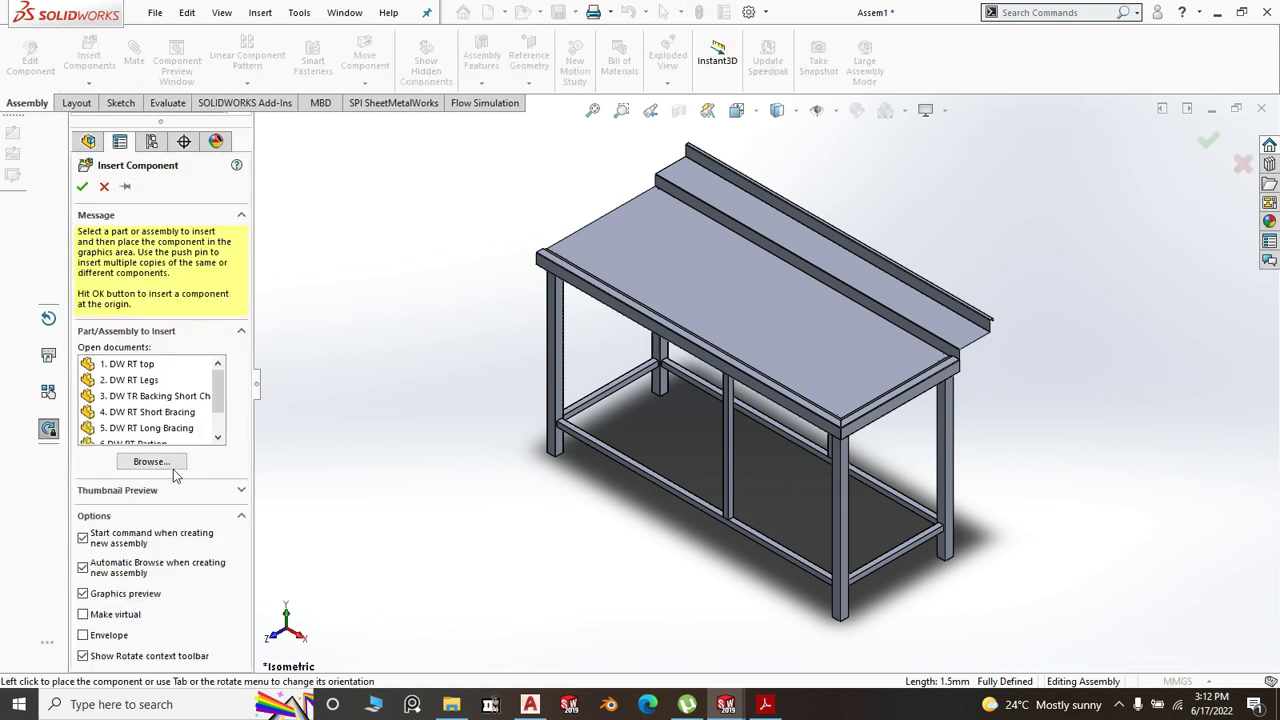
drag(224, 397, 224, 431)
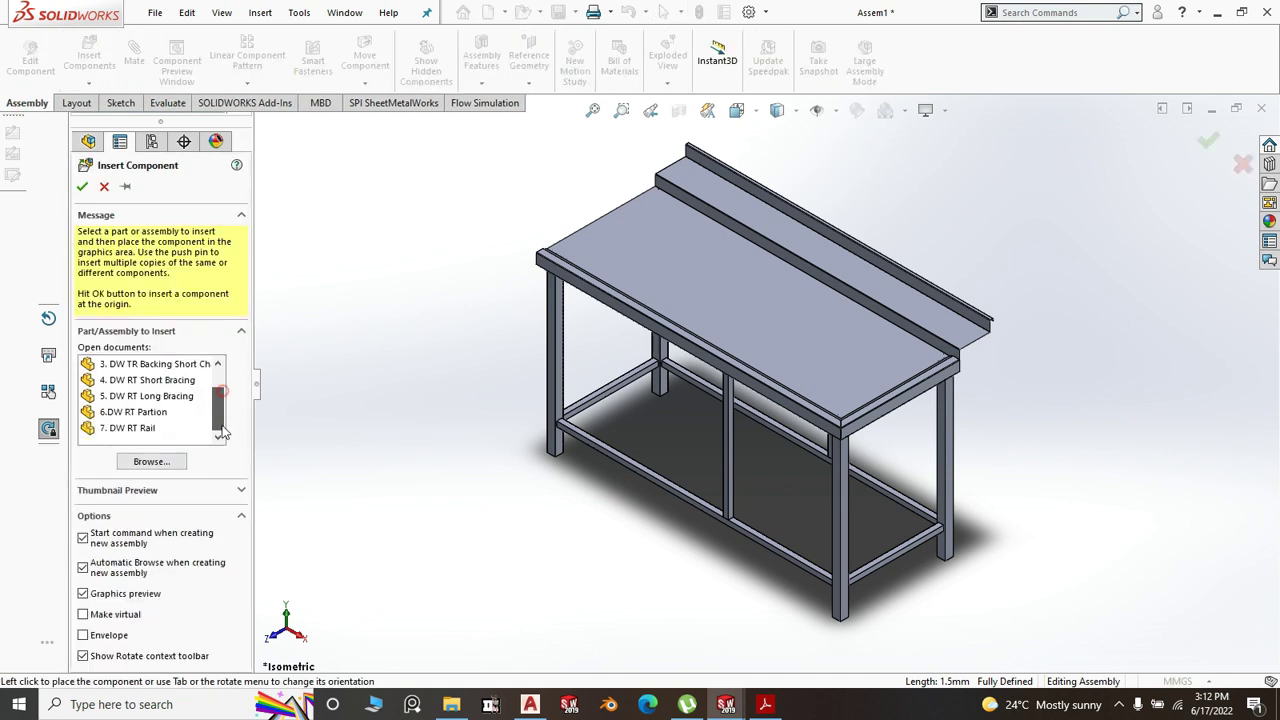
click(152, 430)
scroll(645, 522, down, 3)
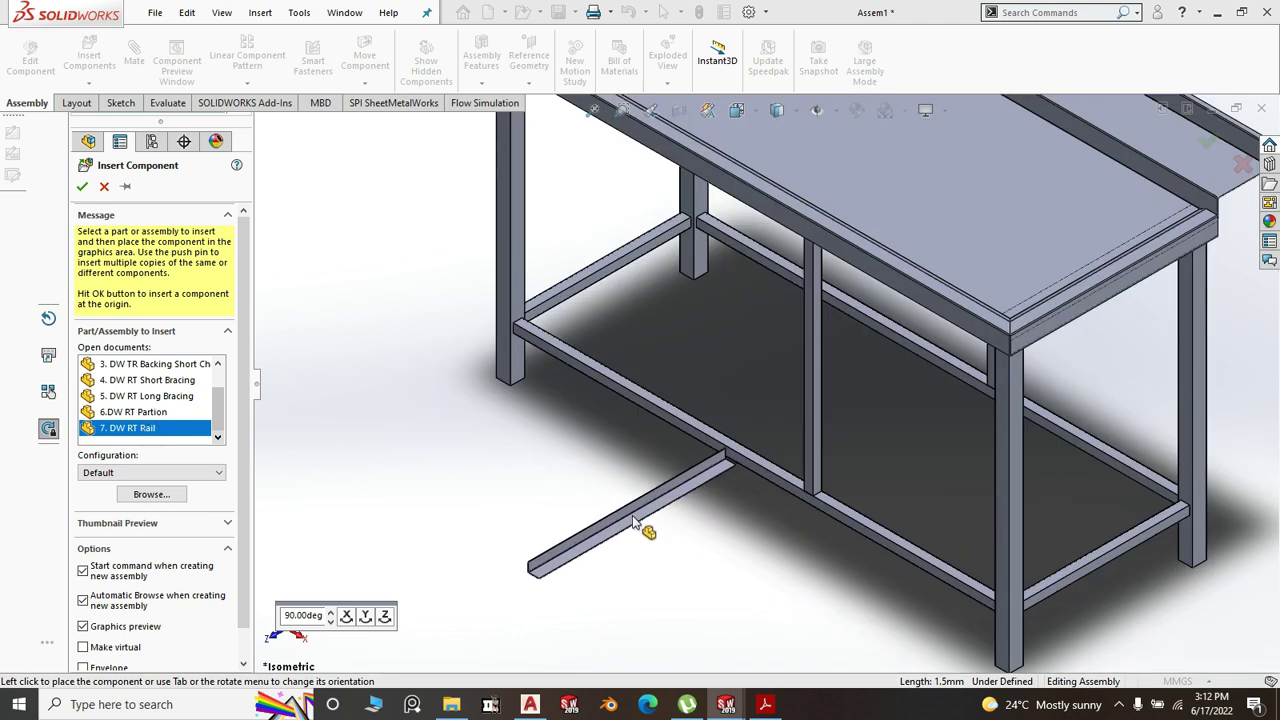
click(718, 515)
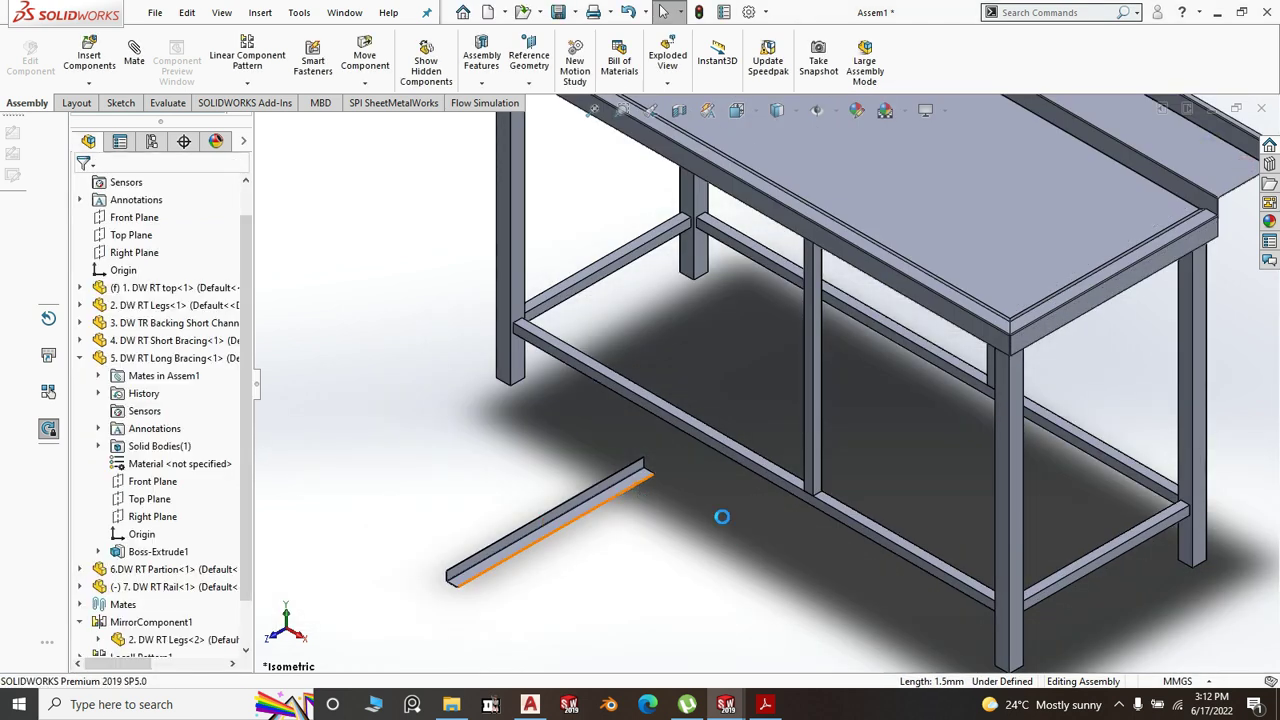
scroll(725, 520, up, 5)
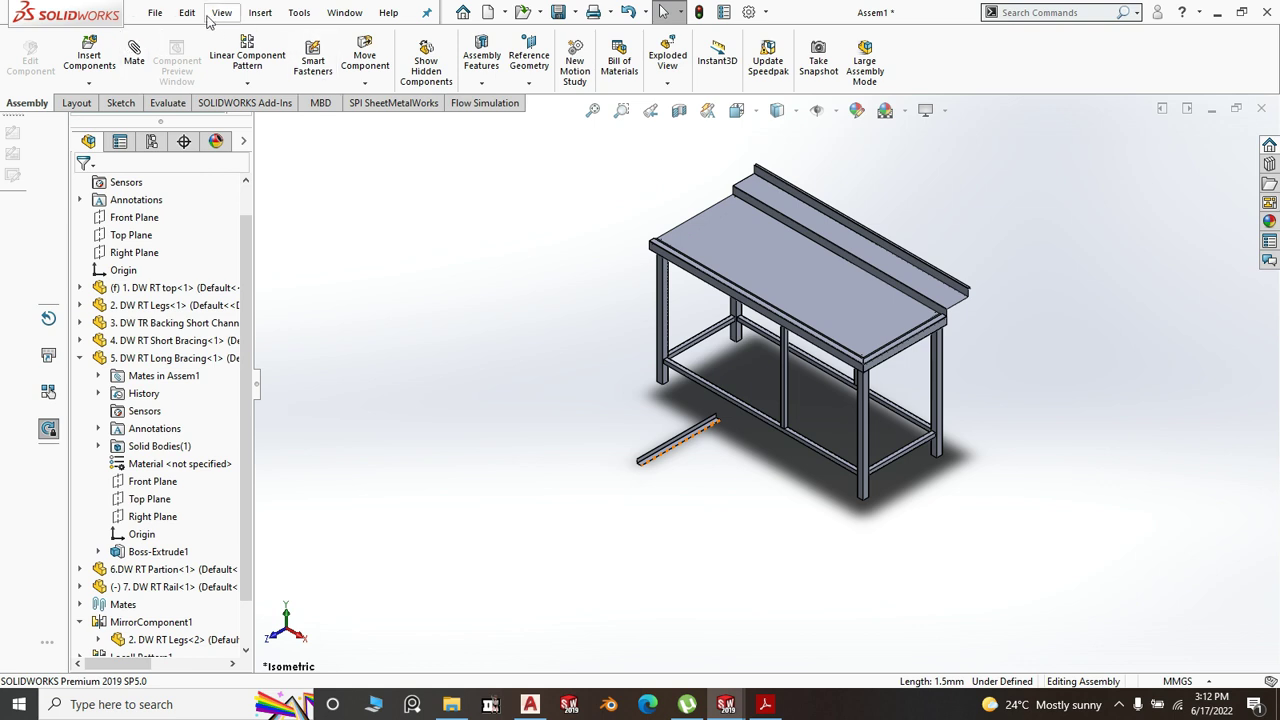
- Mate the underside of the rail coincident with the top face of the front long bracing
click(134, 58)
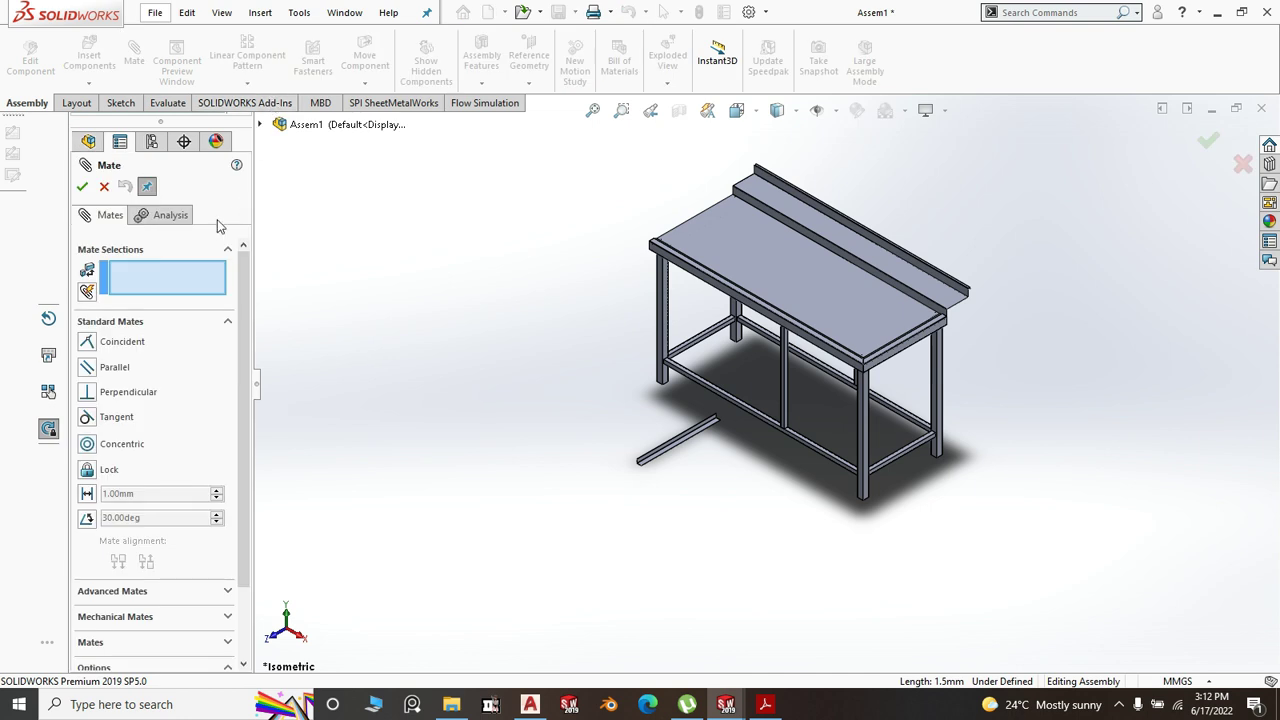
middle_drag(835, 578, 778, 430)
scroll(740, 460, down, 8)
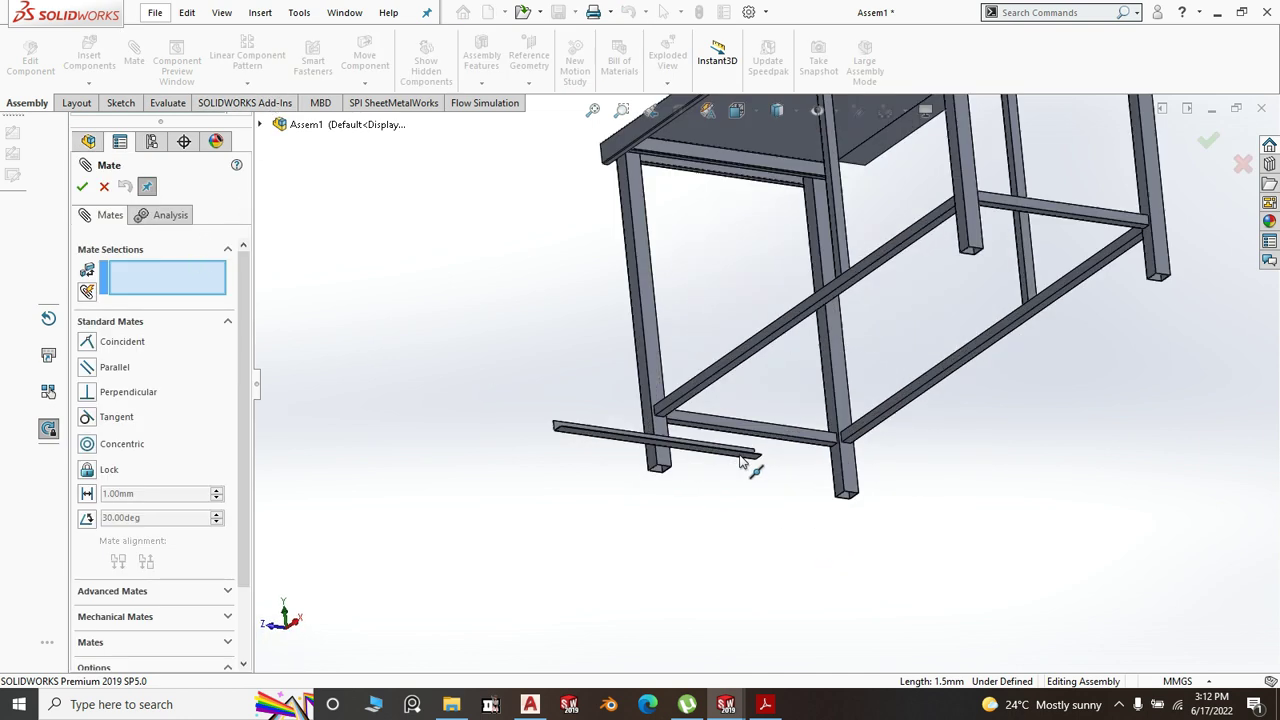
click(700, 415)
scroll(690, 405, up, 10)
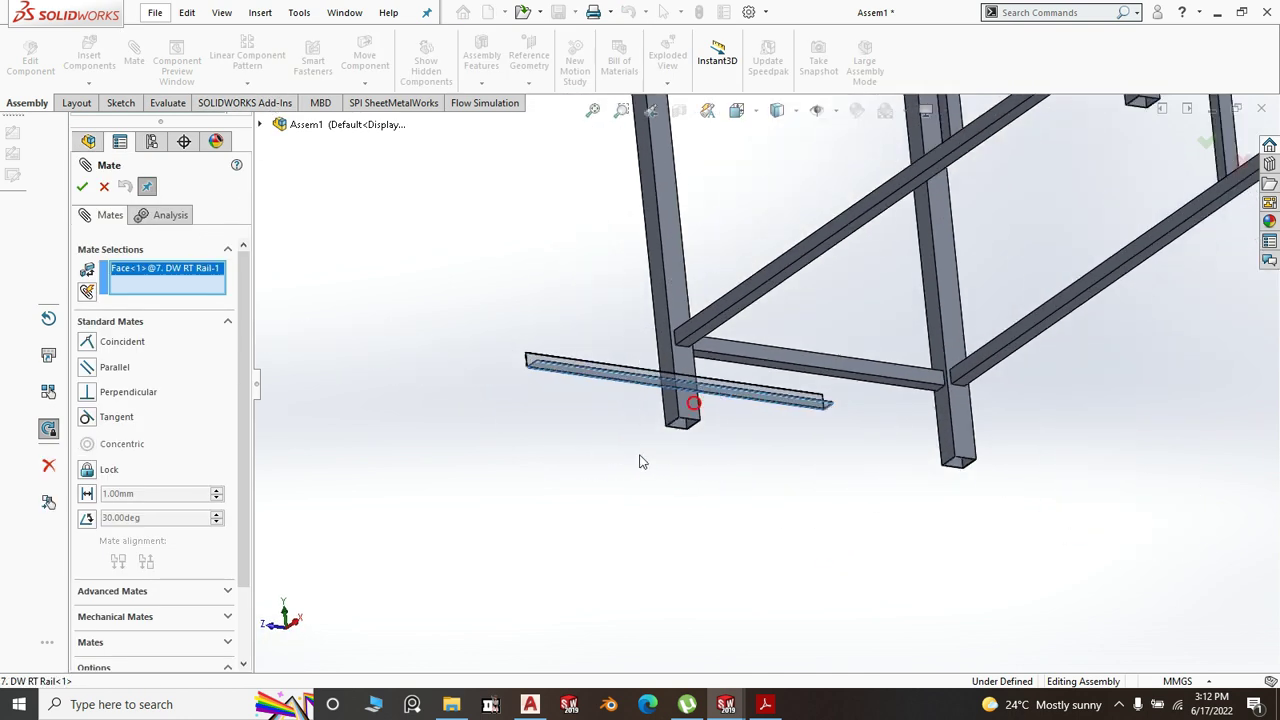
middle_drag(686, 400, 688, 612)
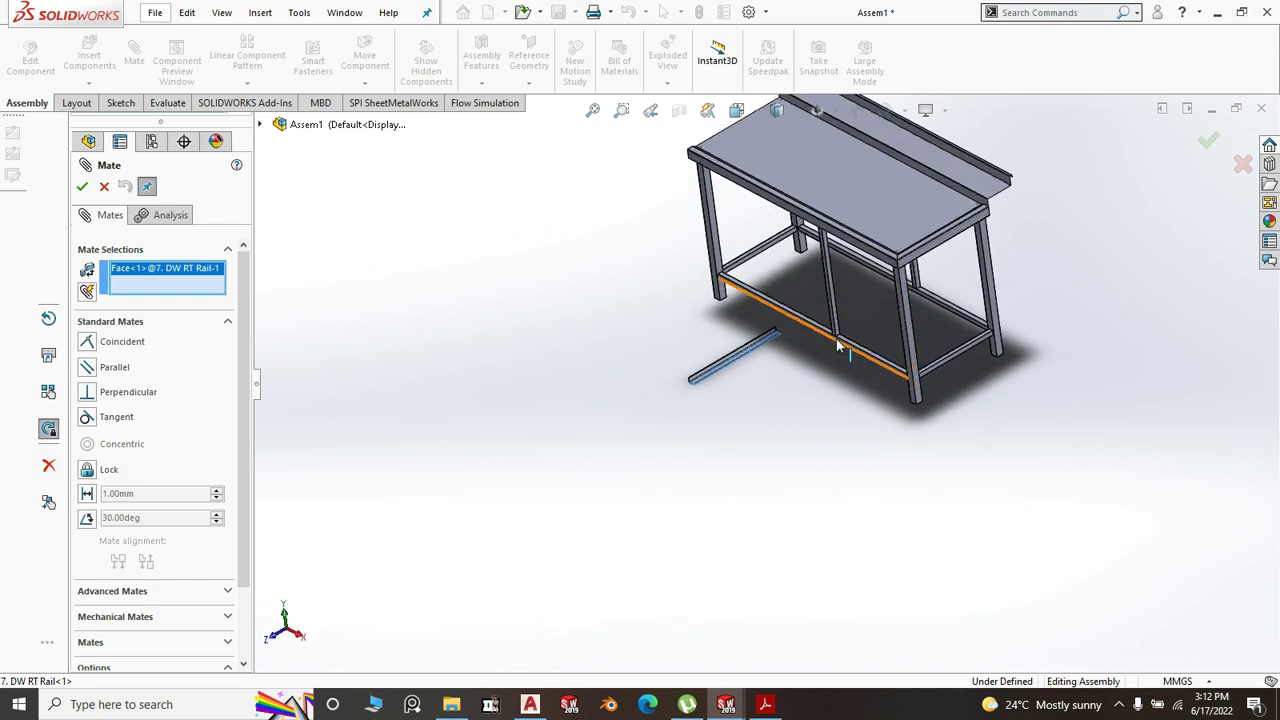
scroll(836, 347, down, 6)
scroll(778, 408, down, 3)
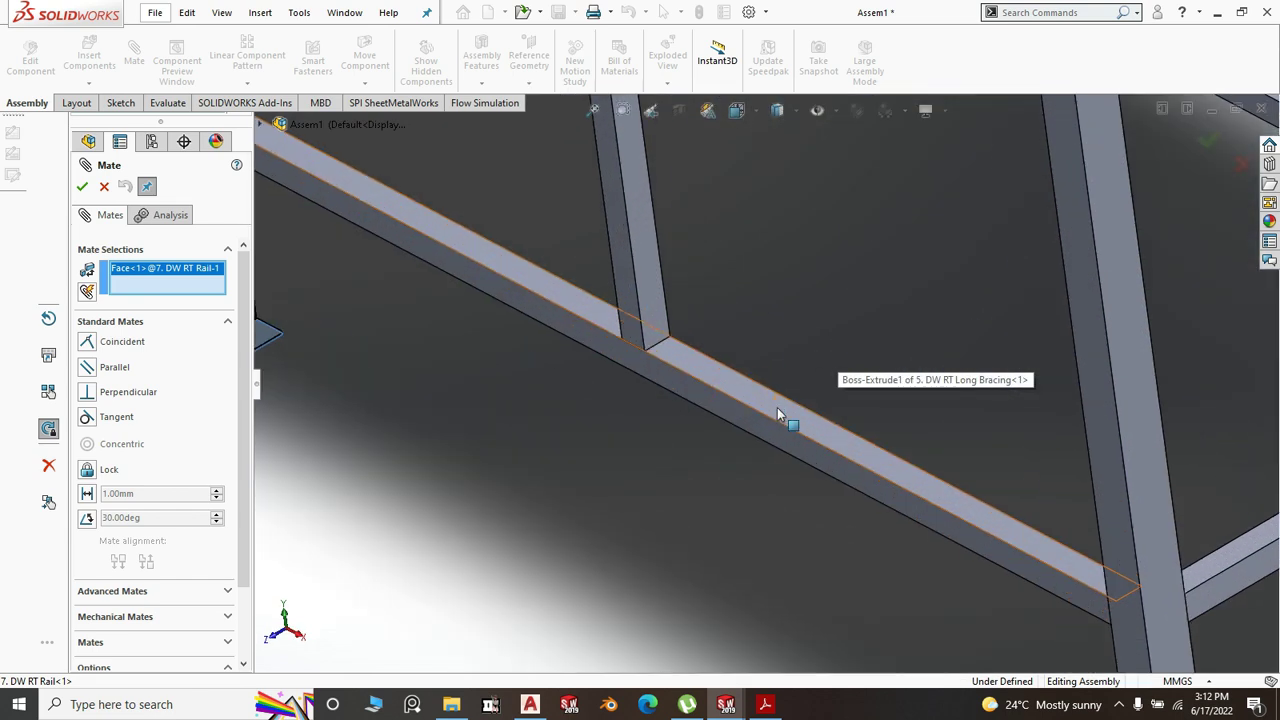
click(777, 407)
right_click(778, 410)
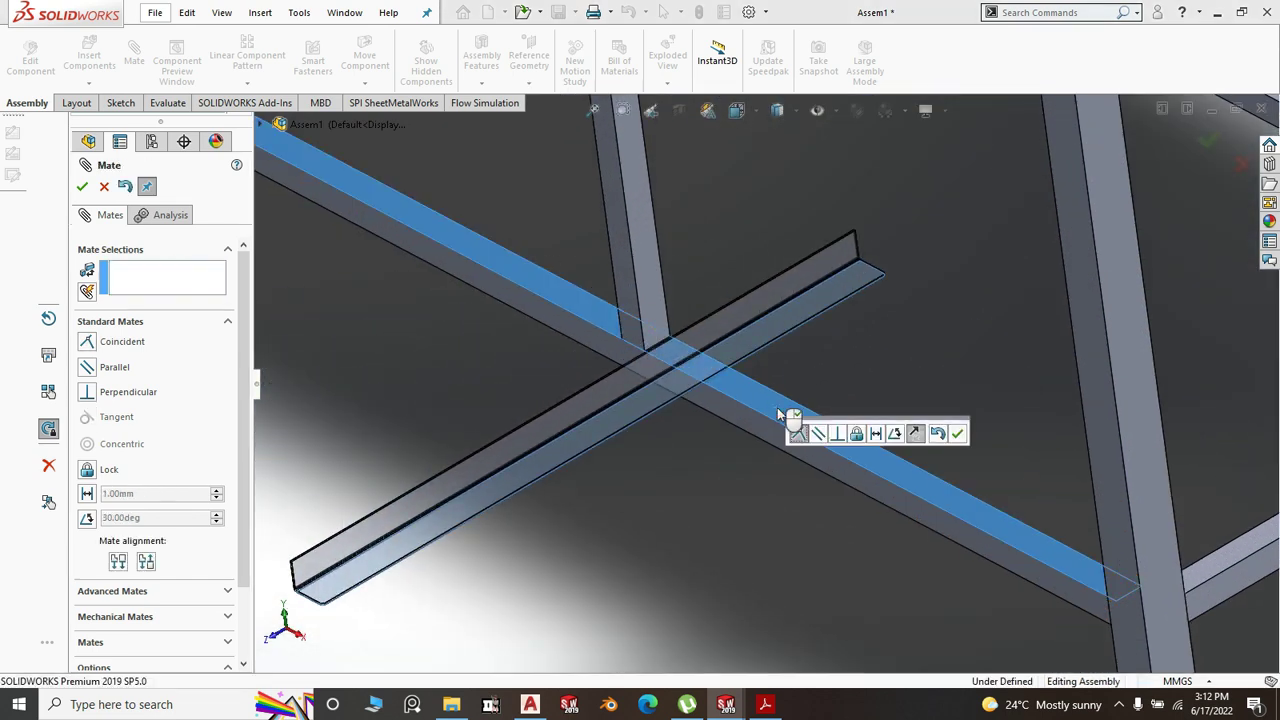
- Mate the upright flange face of the rail coincident with the side face of the front partition tube
middle_drag(664, 500, 600, 449)
scroll(751, 492, down, 1)
click(752, 483)
scroll(678, 498, up, 2)
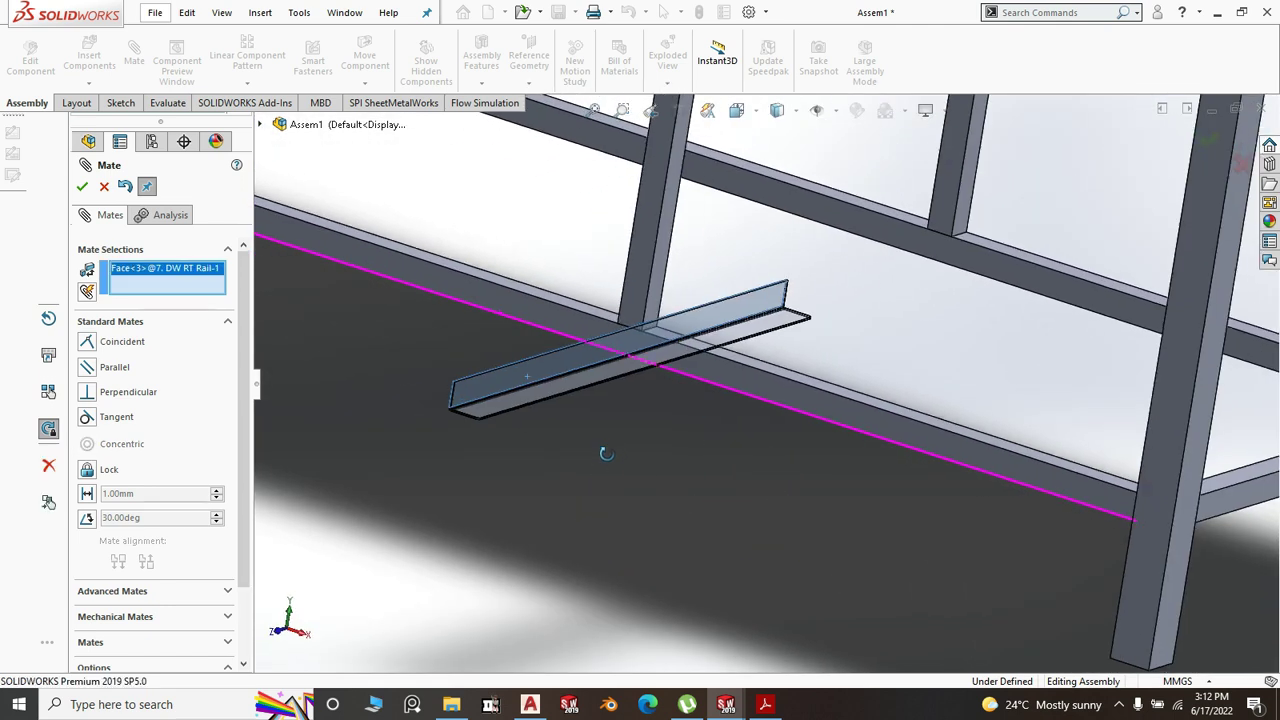
scroll(660, 310, down, 2)
click(673, 301)
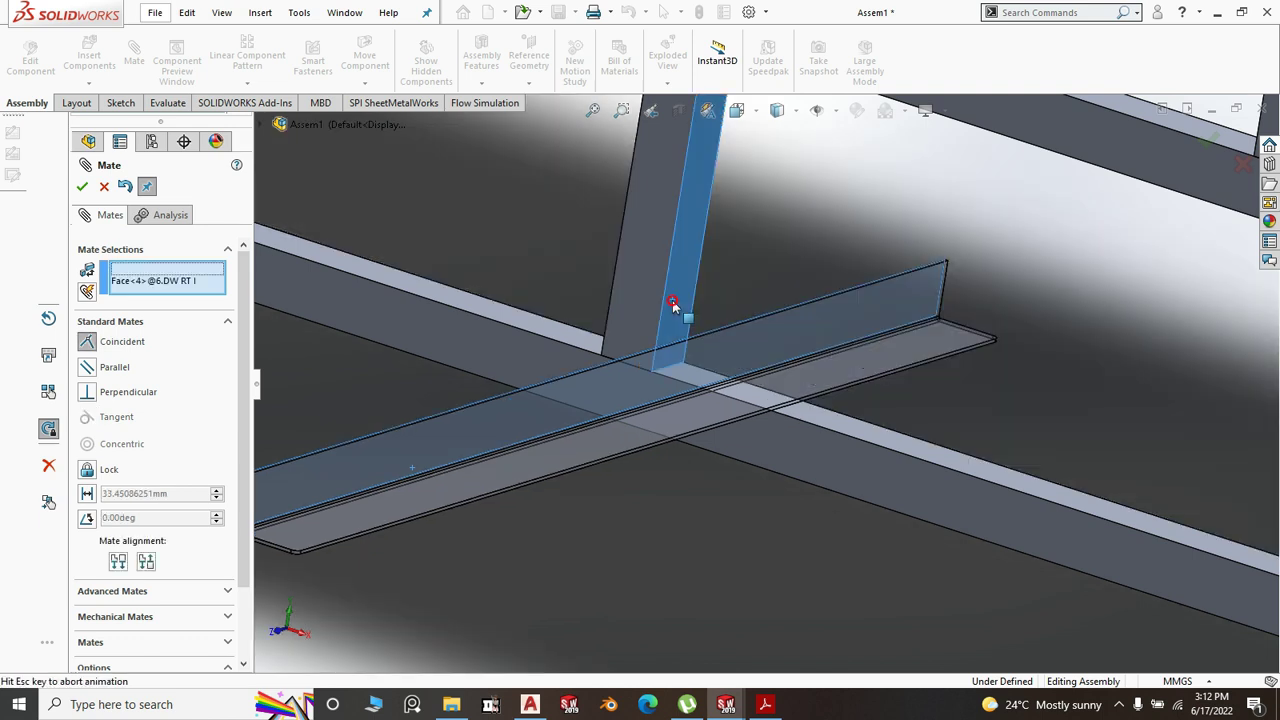
right_click(672, 300)
- Mate the end face of the rail's upright flange coincident with the outer face of the rear partition tube
scroll(644, 347, up, 3)
scroll(644, 347, up, 3)
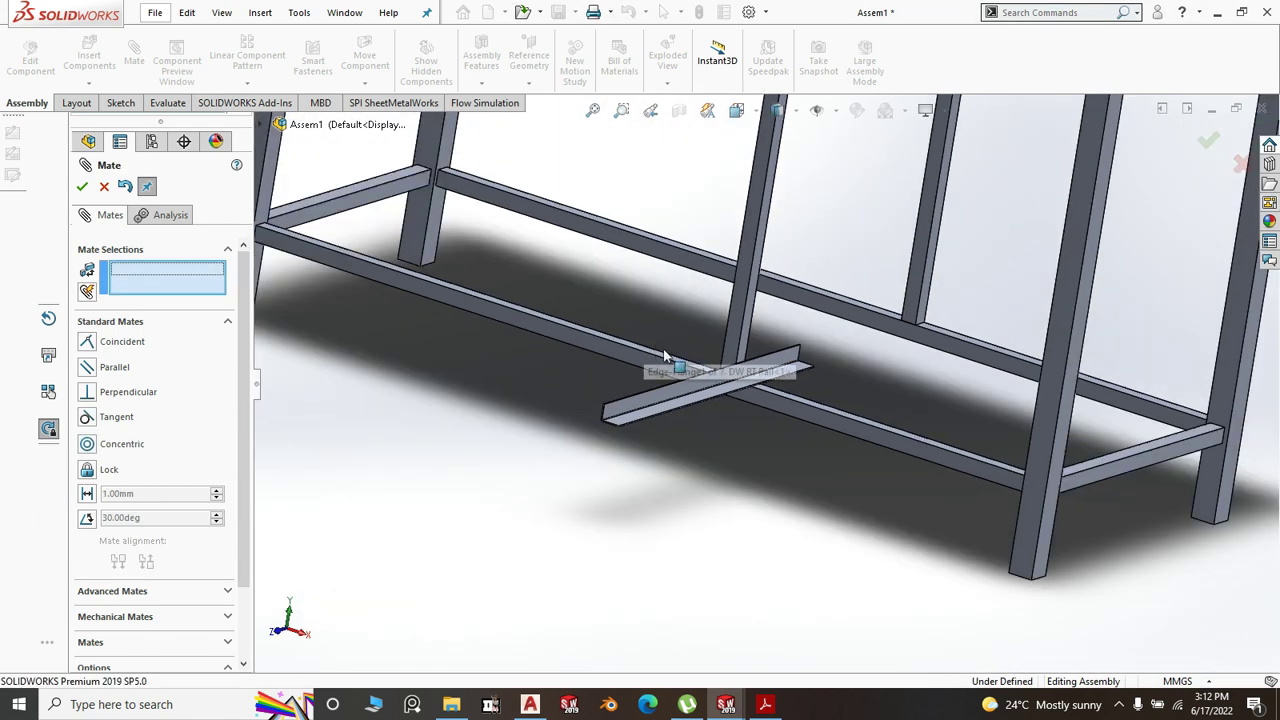
middle_drag(657, 363, 557, 522)
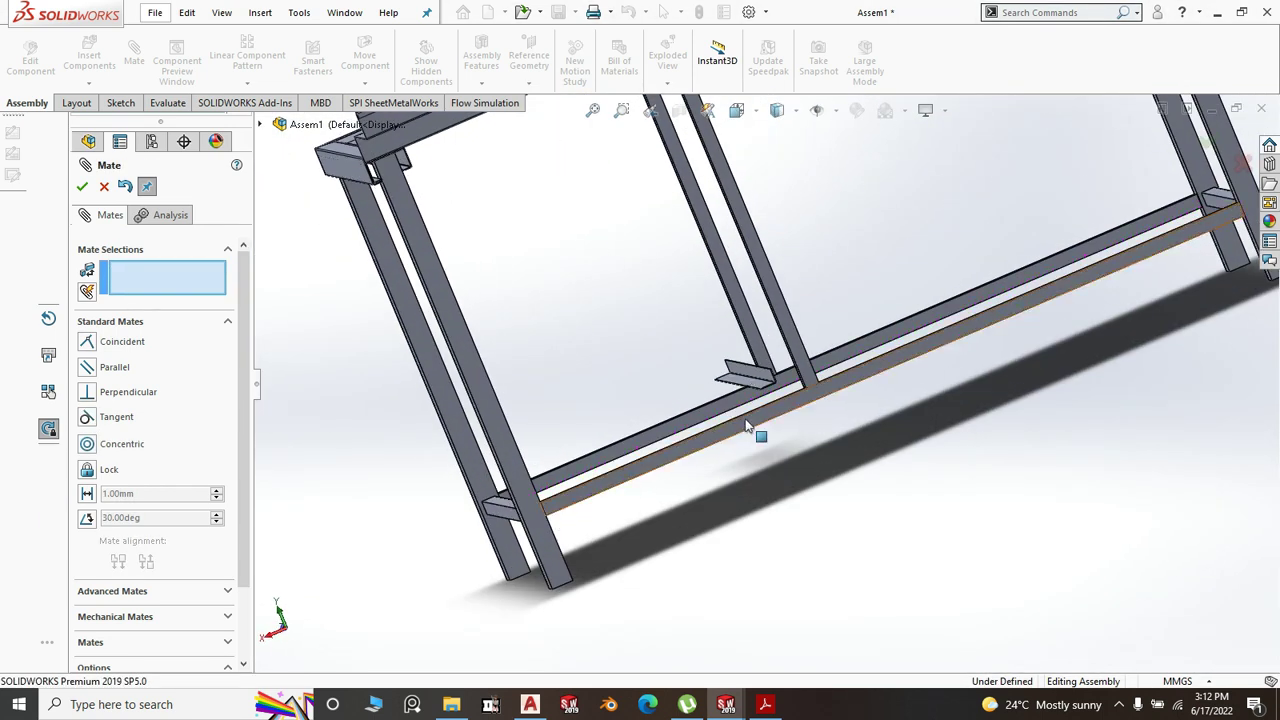
scroll(757, 429, down, 5)
scroll(685, 372, down, 3)
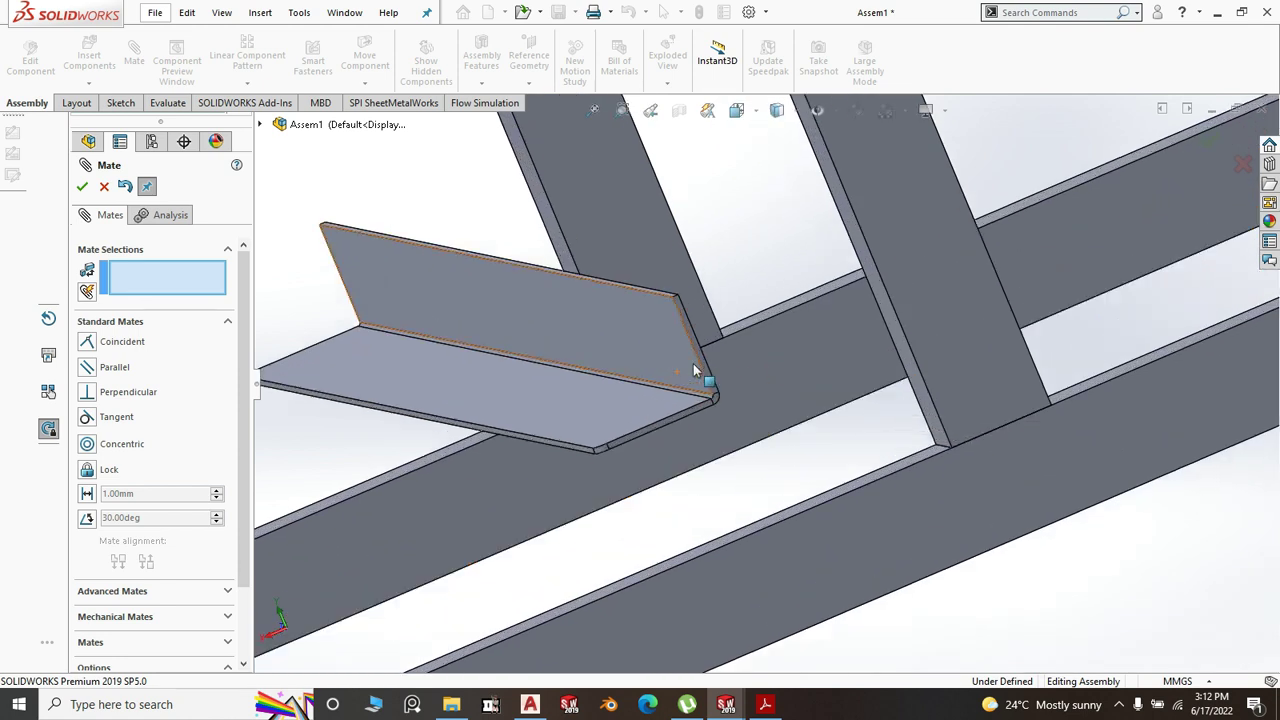
click(717, 371)
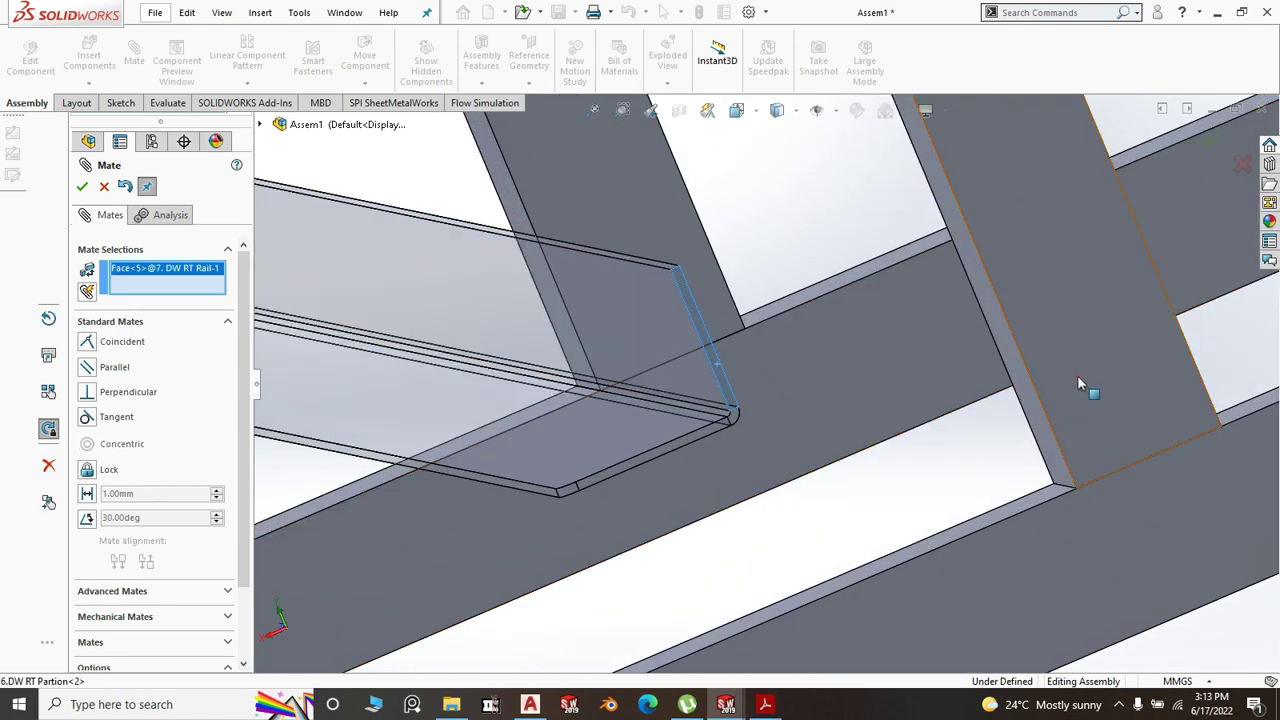
click(1077, 375)
right_click(1079, 380)
scroll(1074, 376, up, 5)
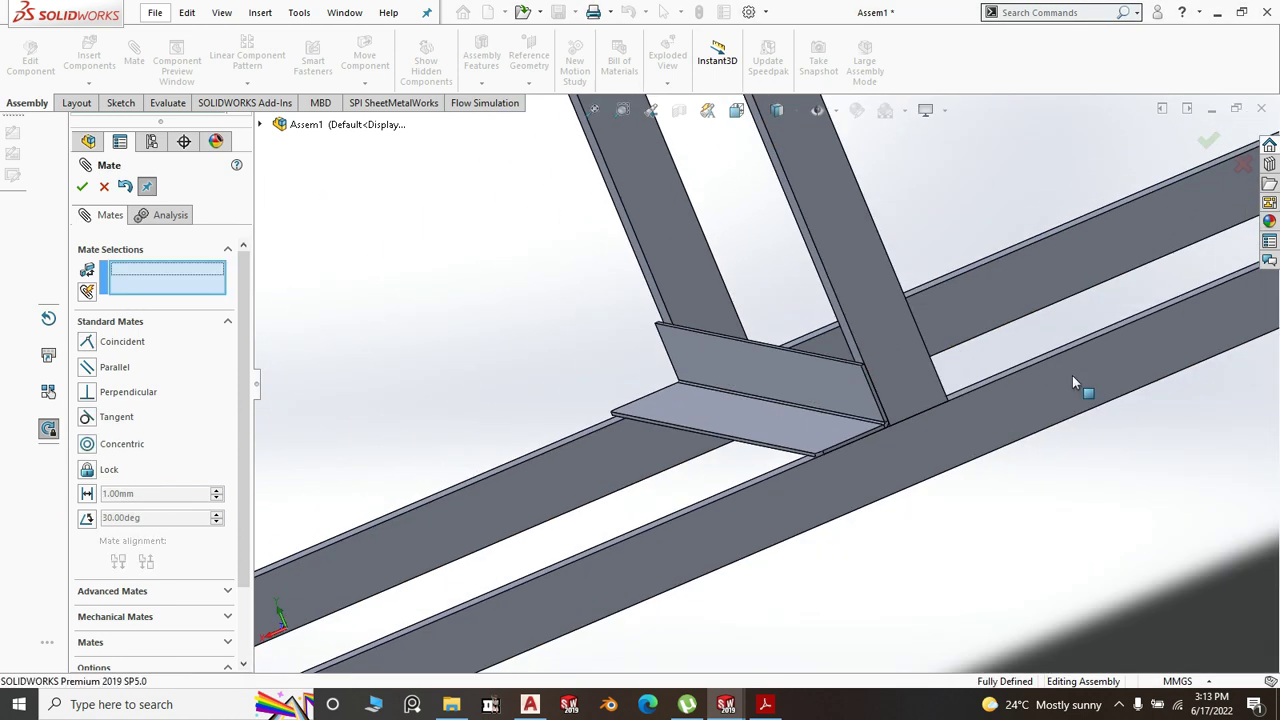
- Check the mated rail between the partition tubes, finish the mate command and return to the isometric view
middle_drag(1072, 375, 1058, 528)
scroll(1114, 525, up, 8)
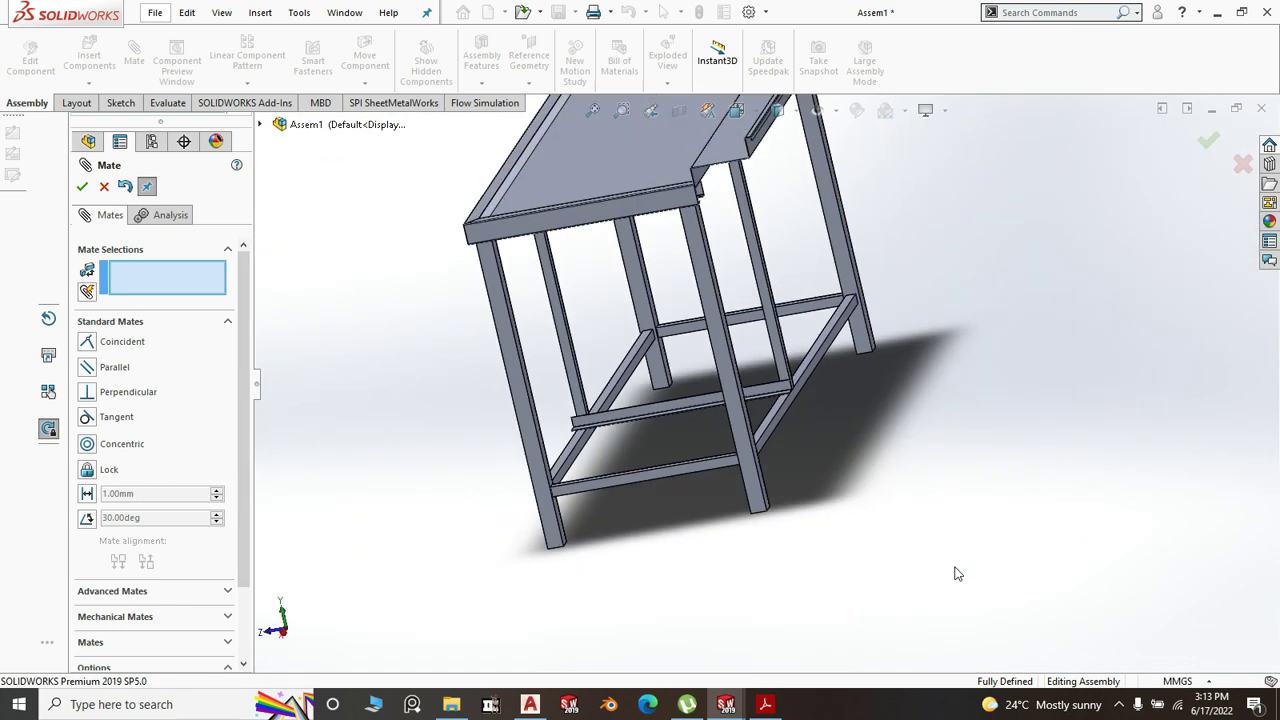
middle_drag(957, 571, 978, 597)
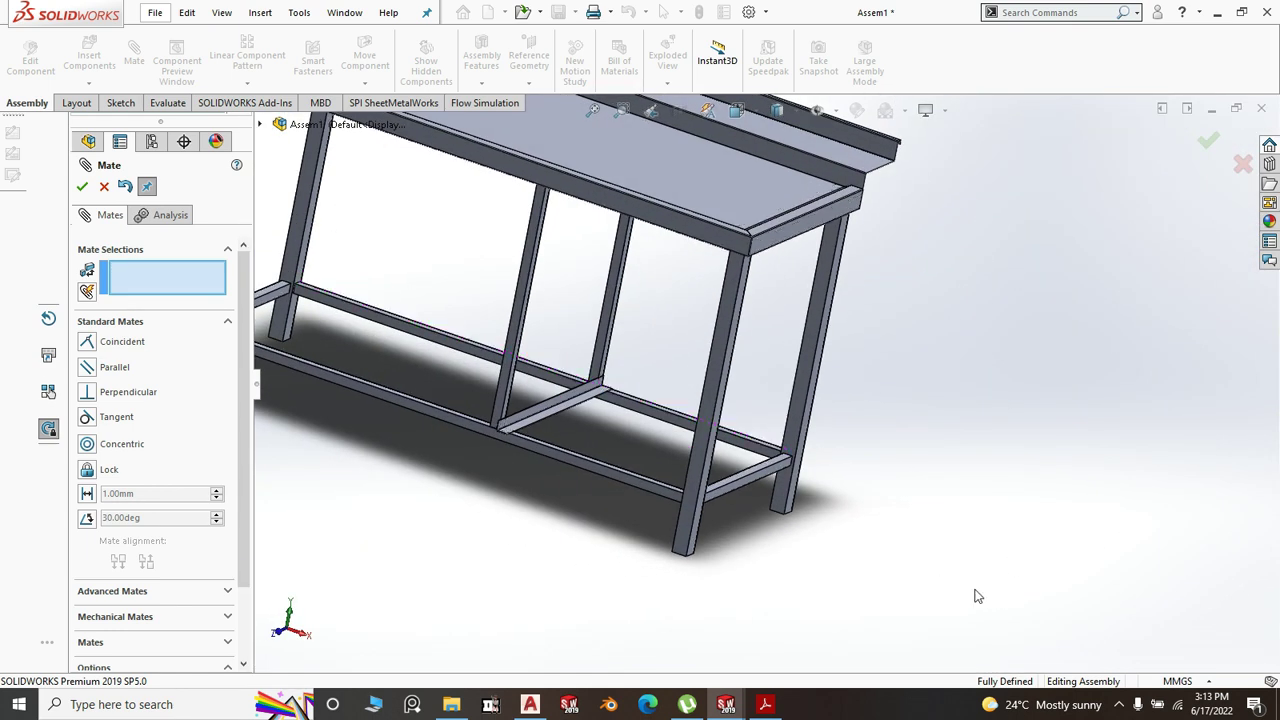
scroll(622, 386, down, 2)
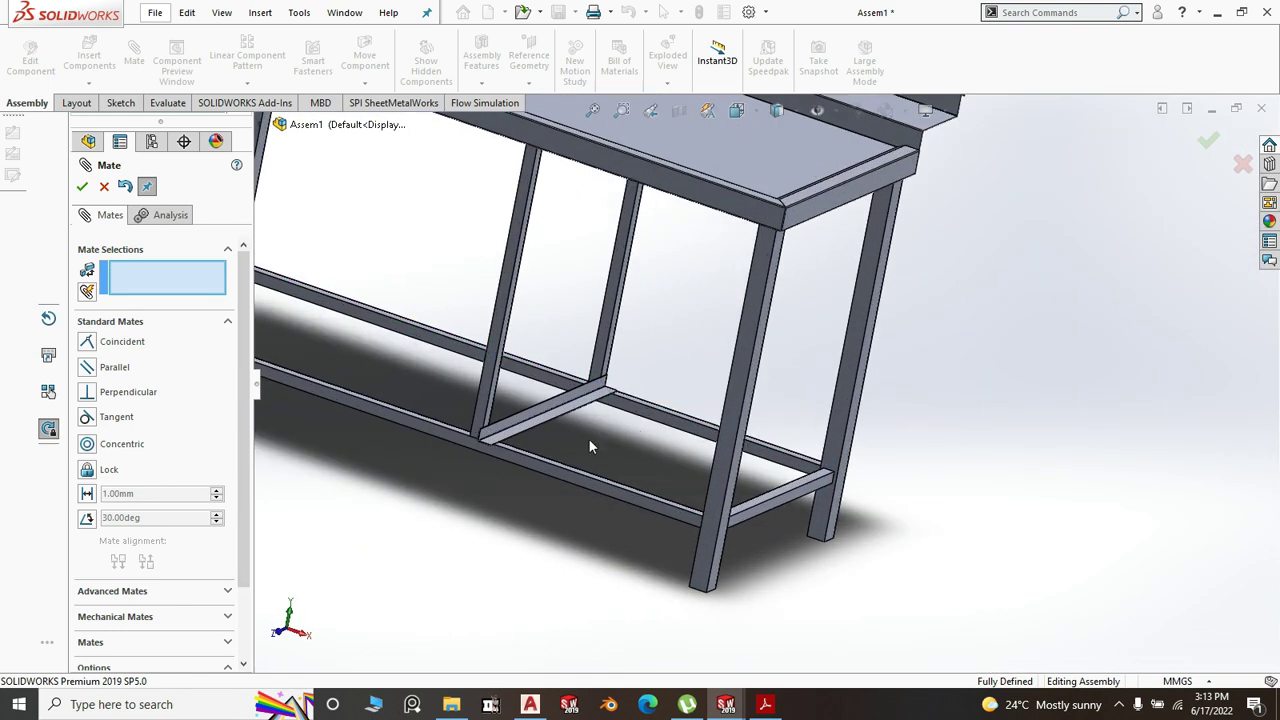
click(82, 189)
scroll(590, 363, up, 3)
key(space)
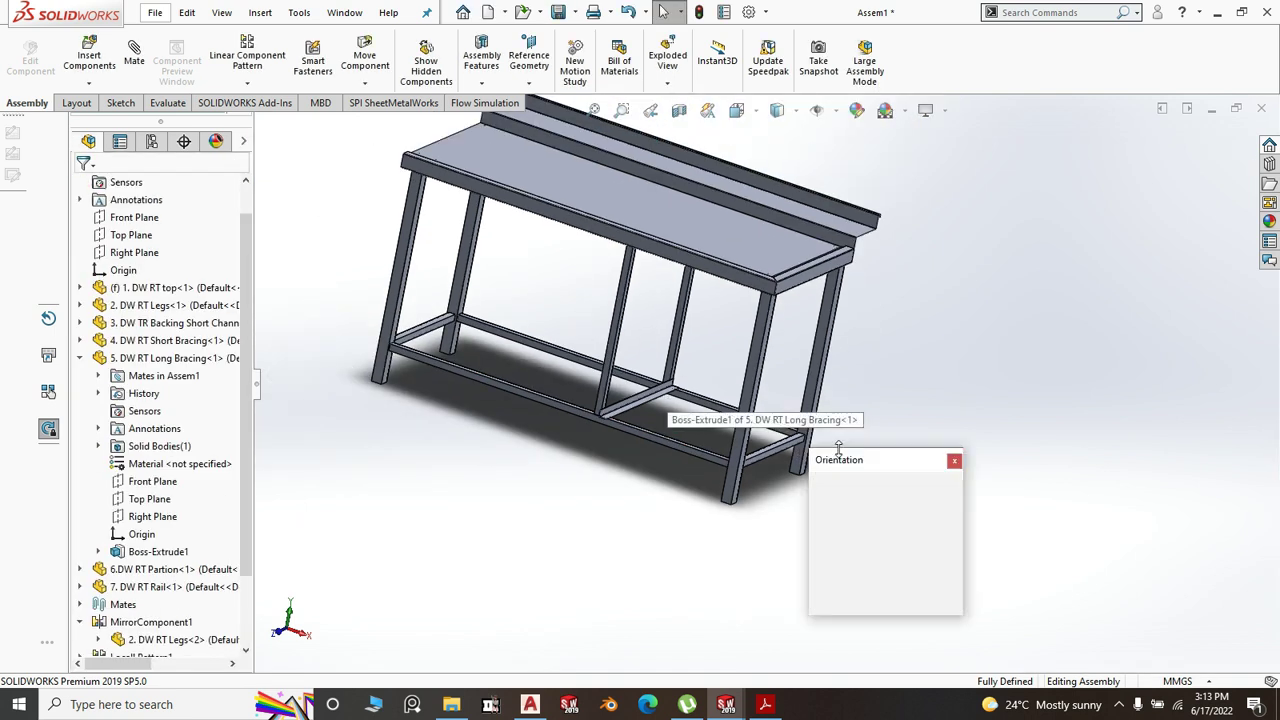
click(940, 511)
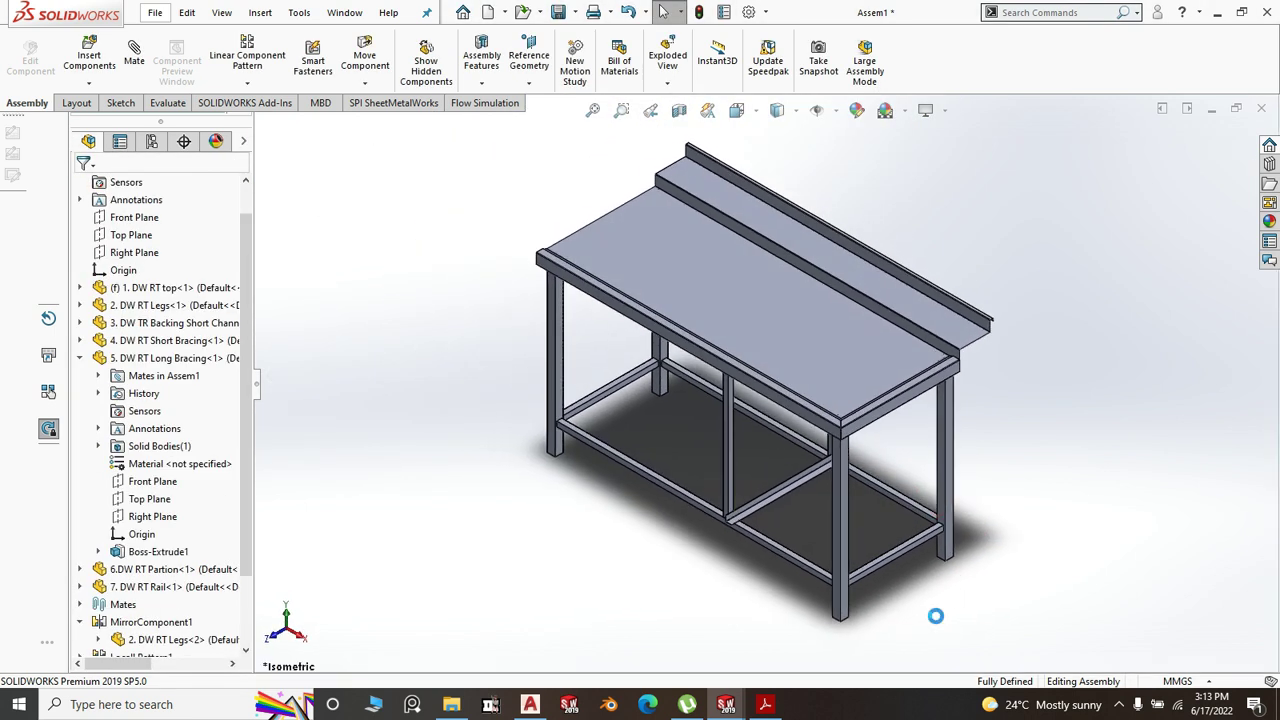
- Insert a second 7. DW RT Rail in front of the table, rotated in 90° increments so its upright flange faces the opposite way
click(92, 58)
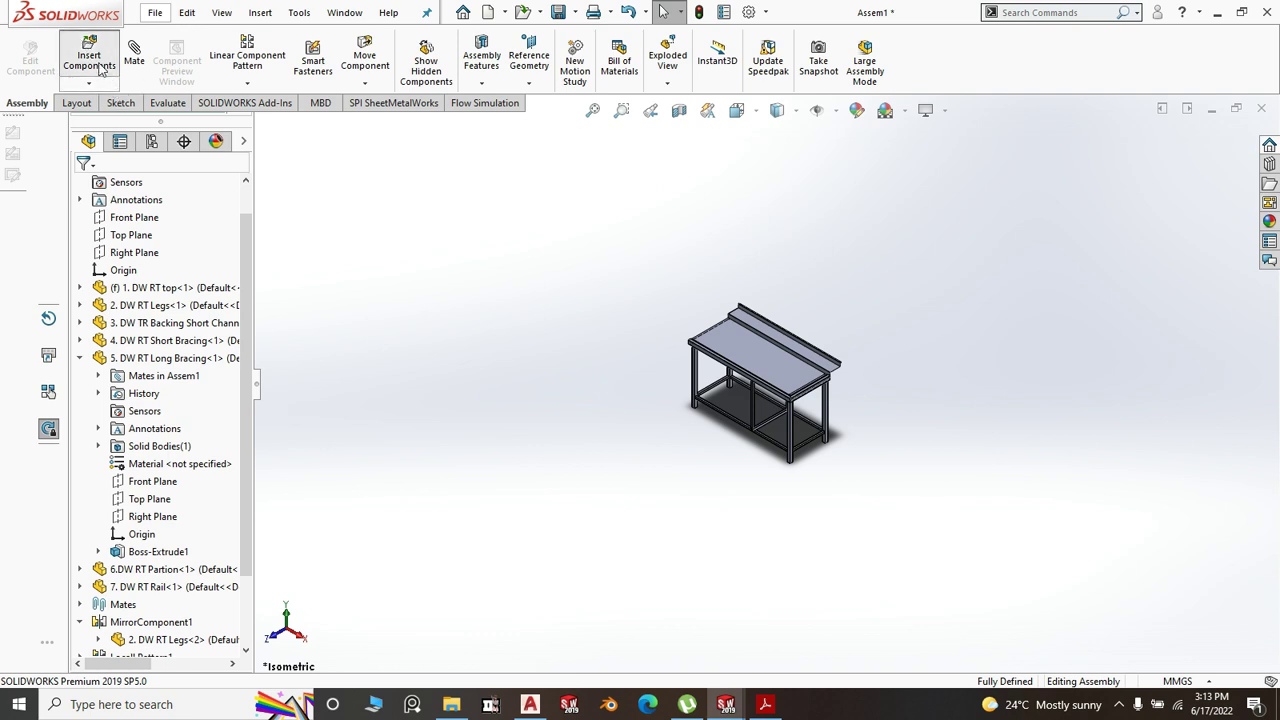
scroll(220, 415, down, 2)
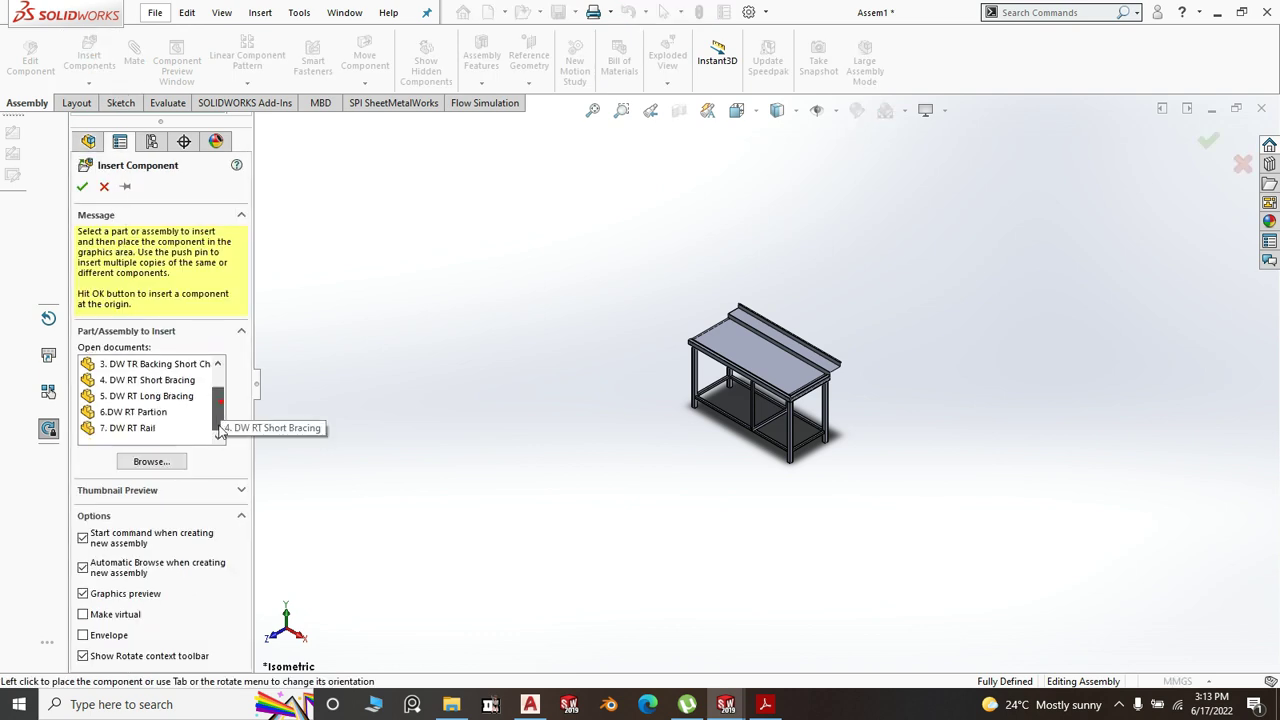
click(155, 428)
scroll(660, 500, down, 5)
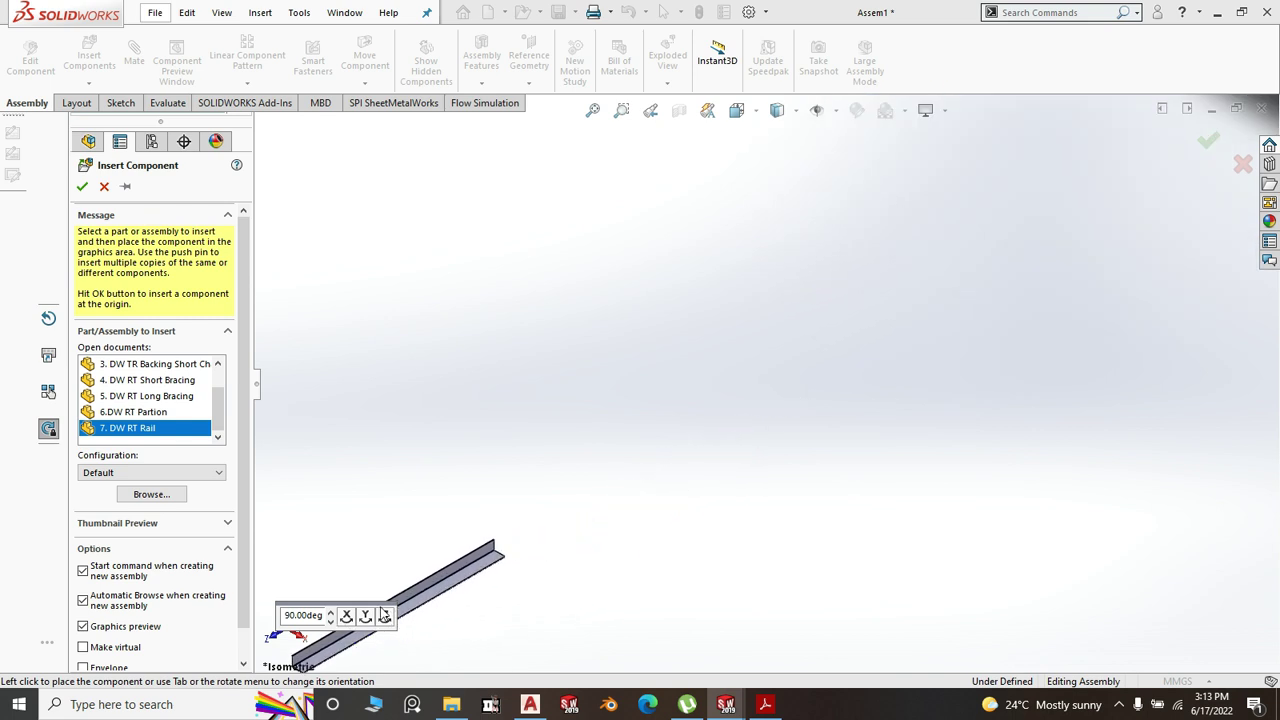
click(347, 616)
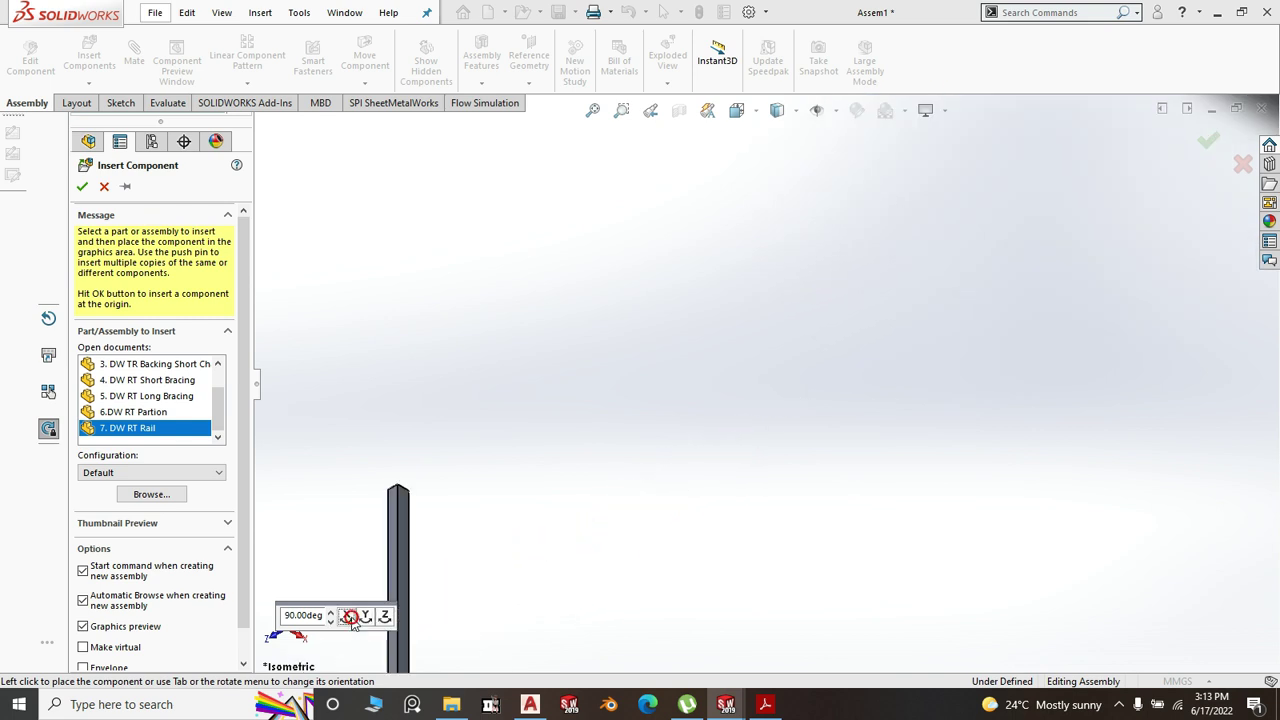
click(349, 617)
click(347, 616)
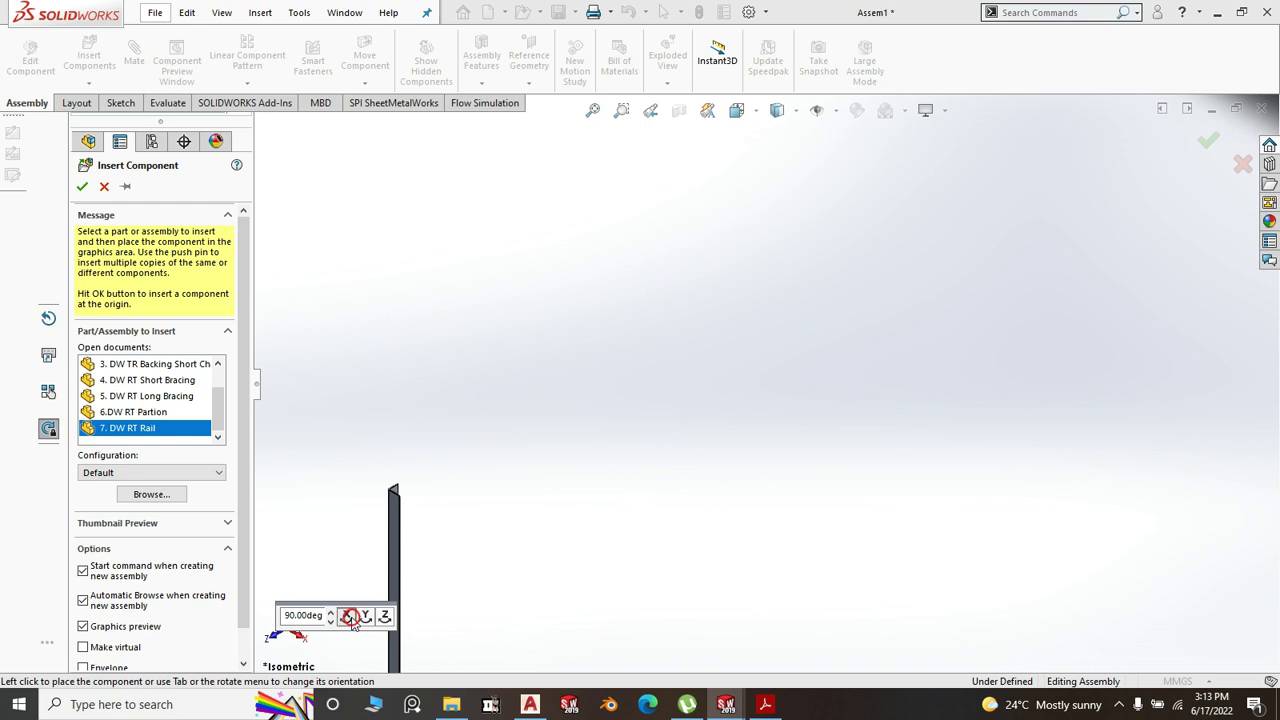
click(348, 616)
click(366, 617)
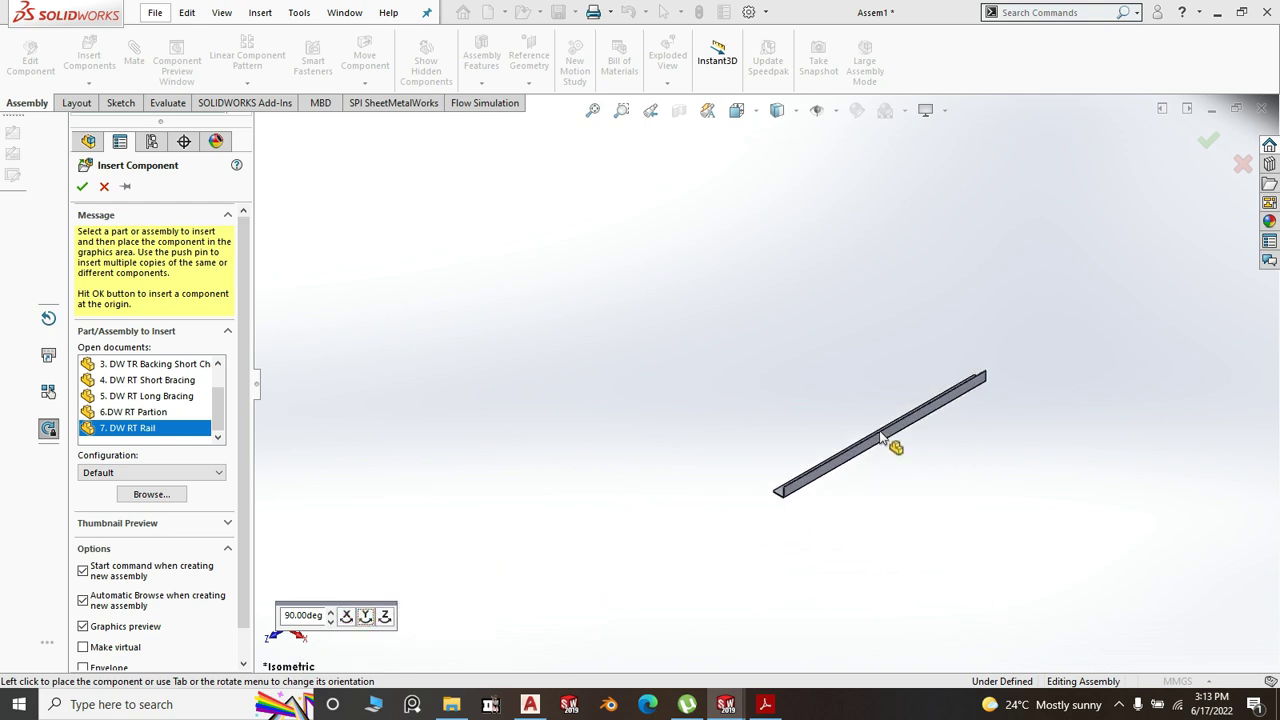
click(894, 443)
- Mate the top face of the second rail's base flange coincident with the top face of the first rail's base flange
key(f)
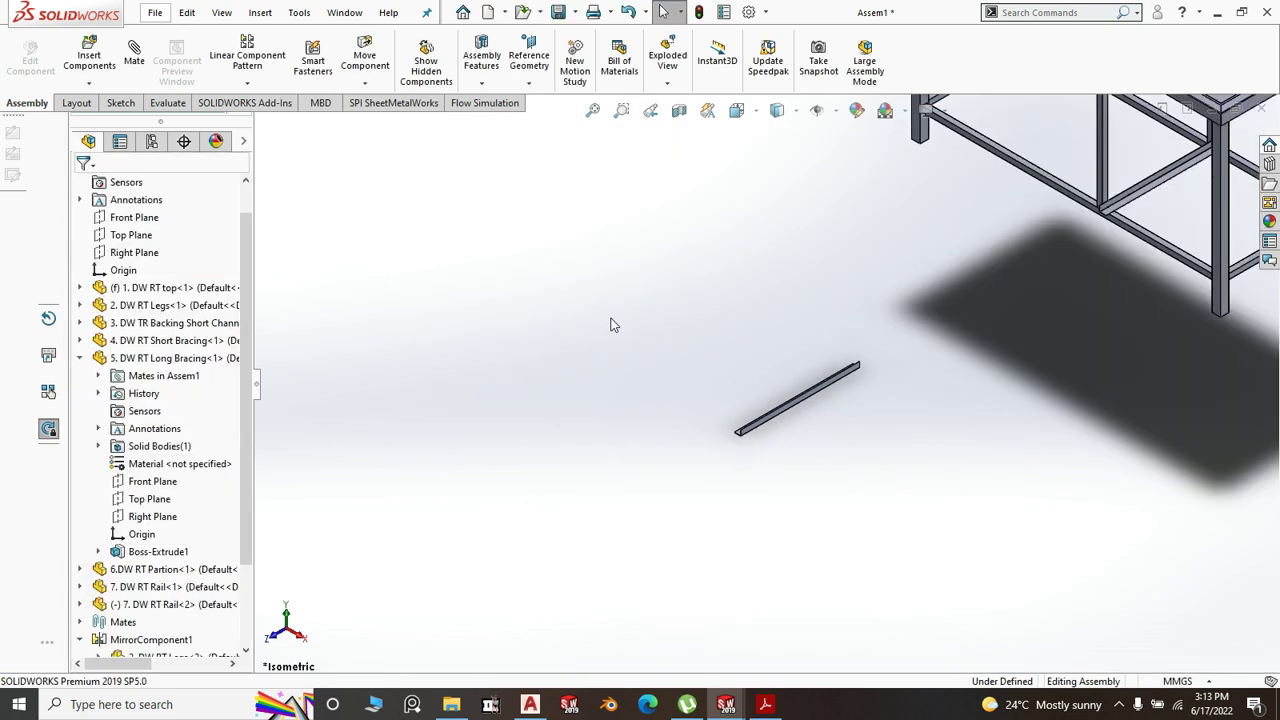
scroll(1040, 388, down, 5)
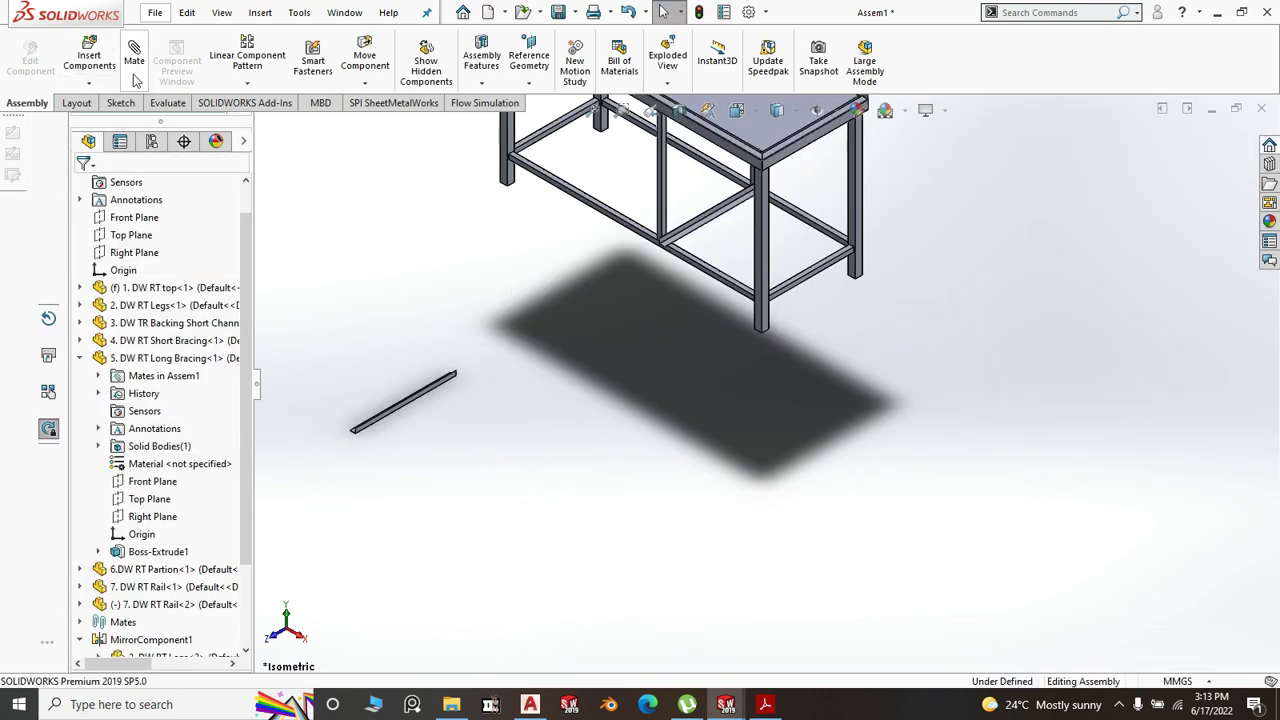
scroll(380, 432, down, 2)
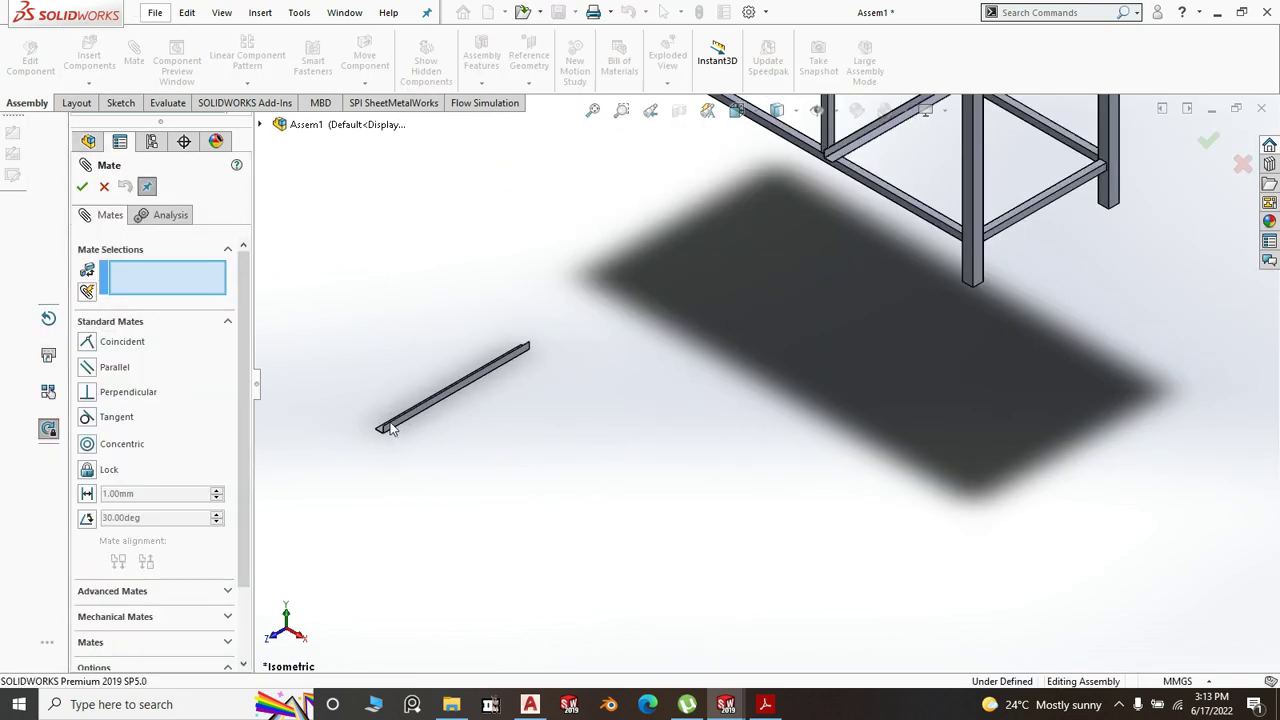
scroll(388, 425, down, 6)
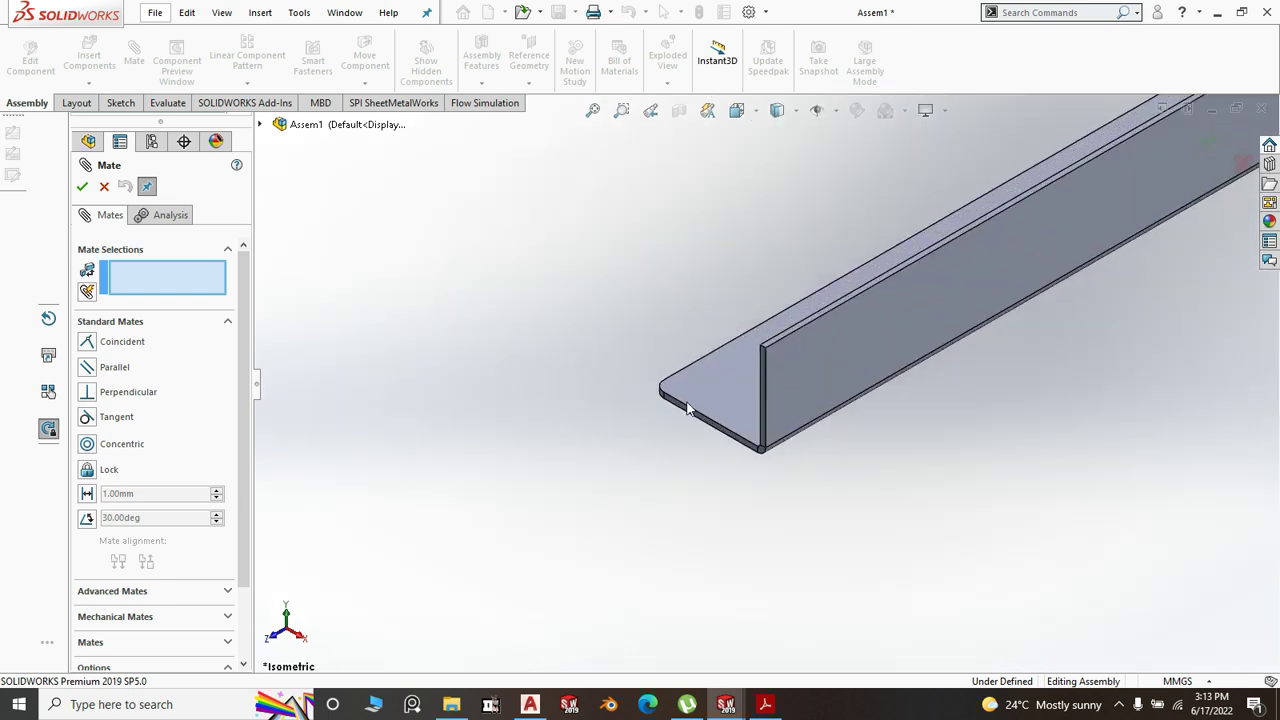
click(695, 396)
scroll(497, 484, up, 8)
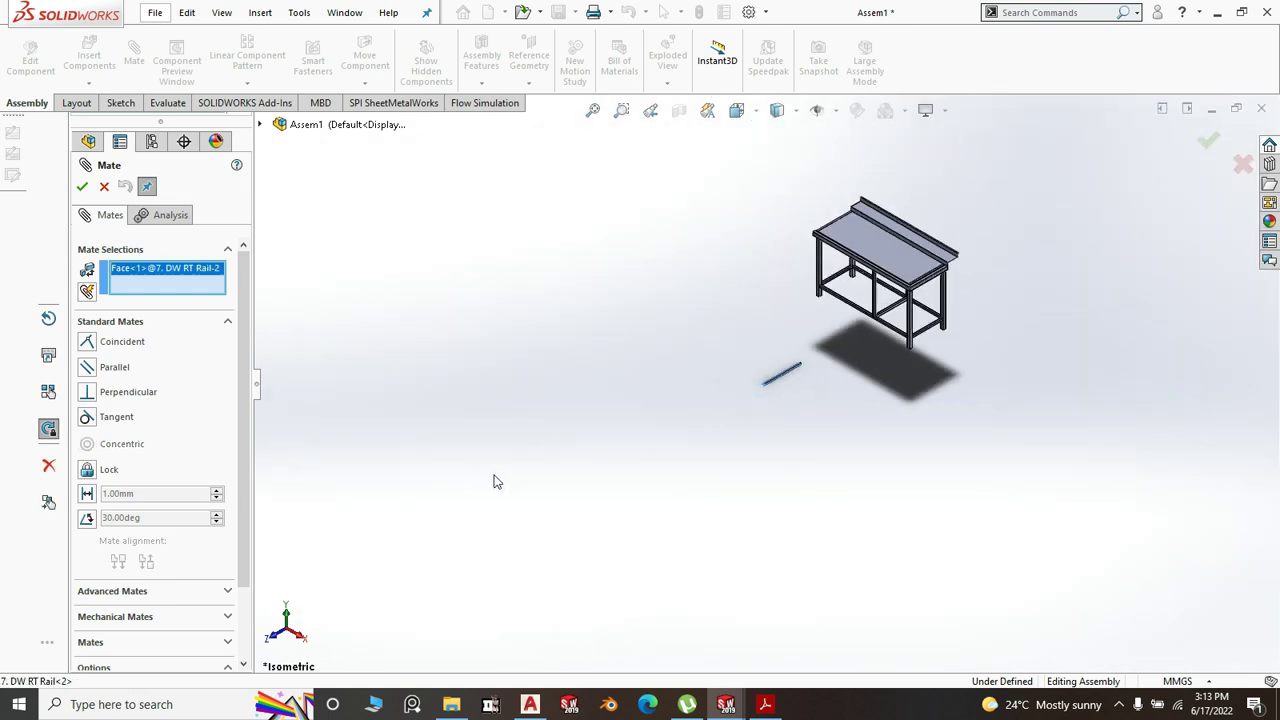
scroll(935, 287, down, 8)
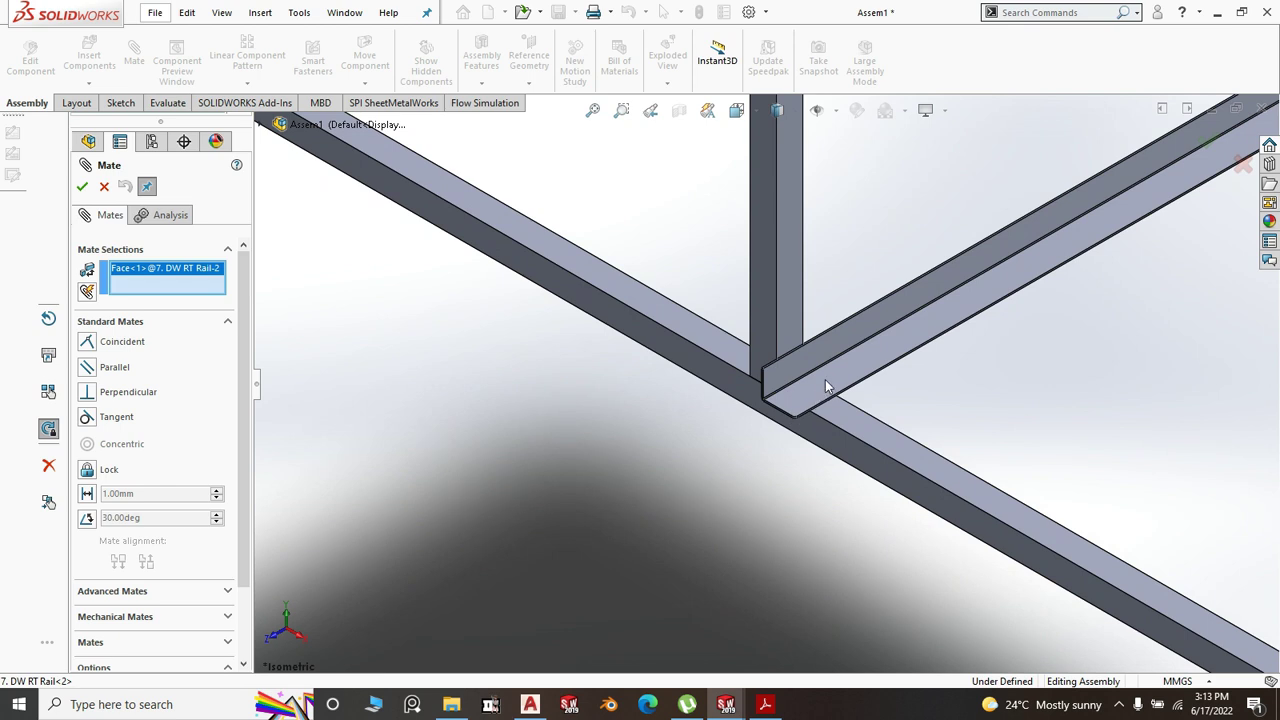
click(828, 387)
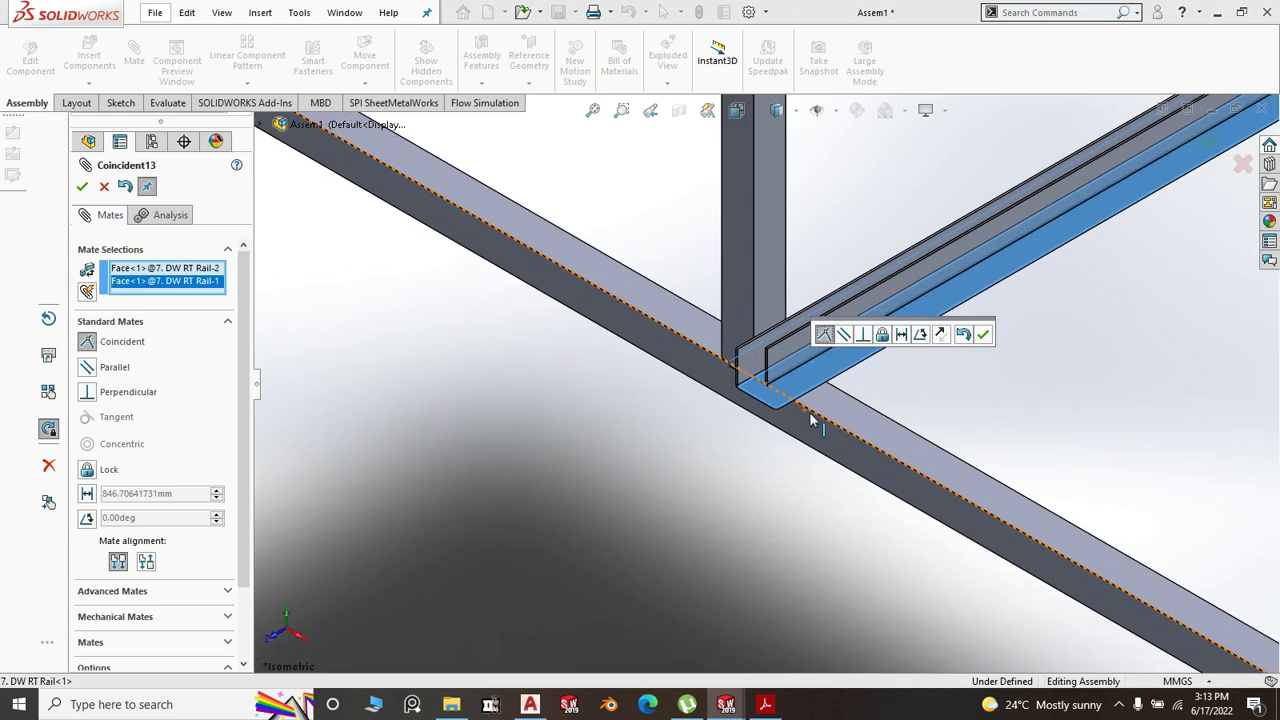
scroll(820, 405, down, 1)
click(984, 335)
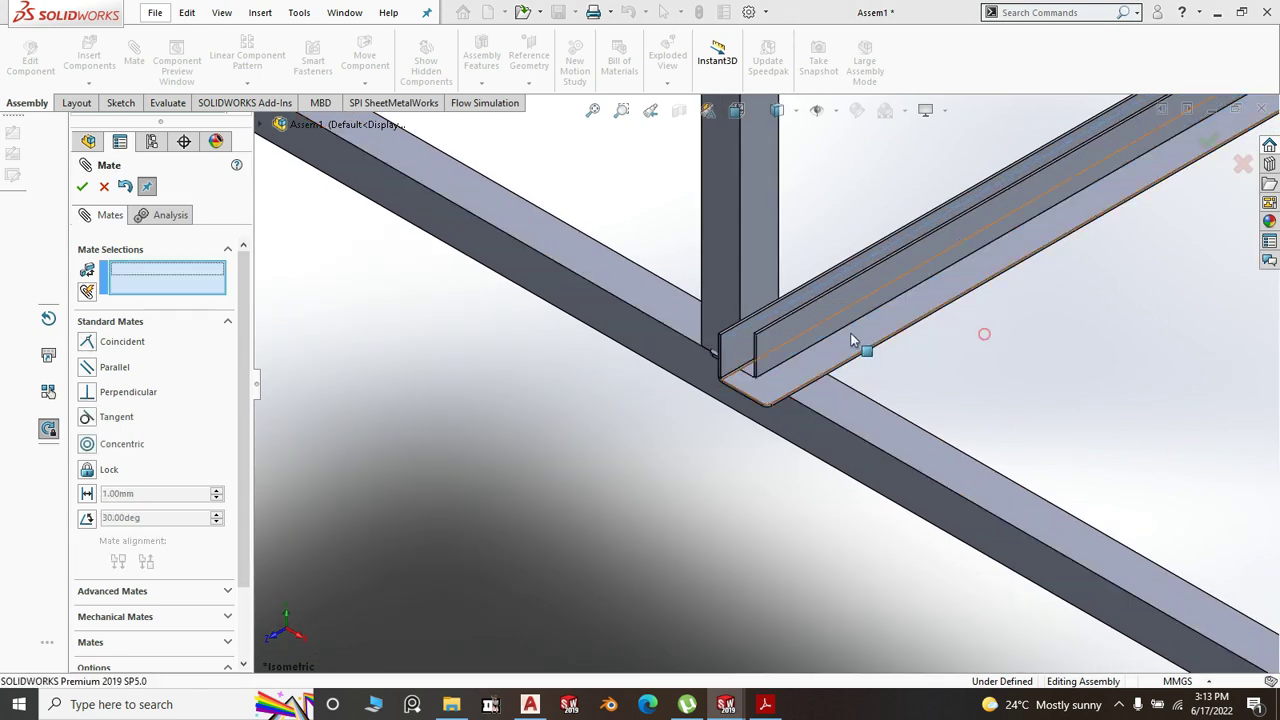
- Mate the outer face of the second rail's upright flange coincident with the inner face of the table leg
scroll(840, 350, down, 3)
click(644, 357)
scroll(640, 360, up, 6)
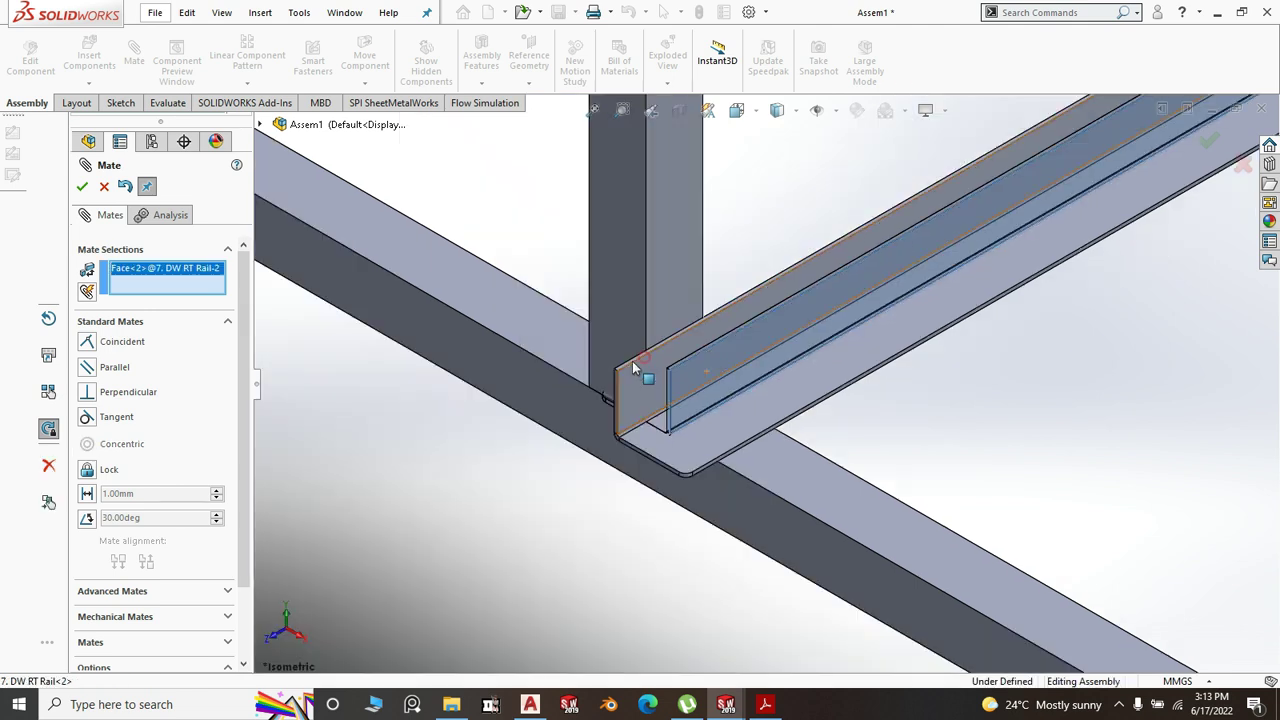
middle_drag(630, 447, 993, 423)
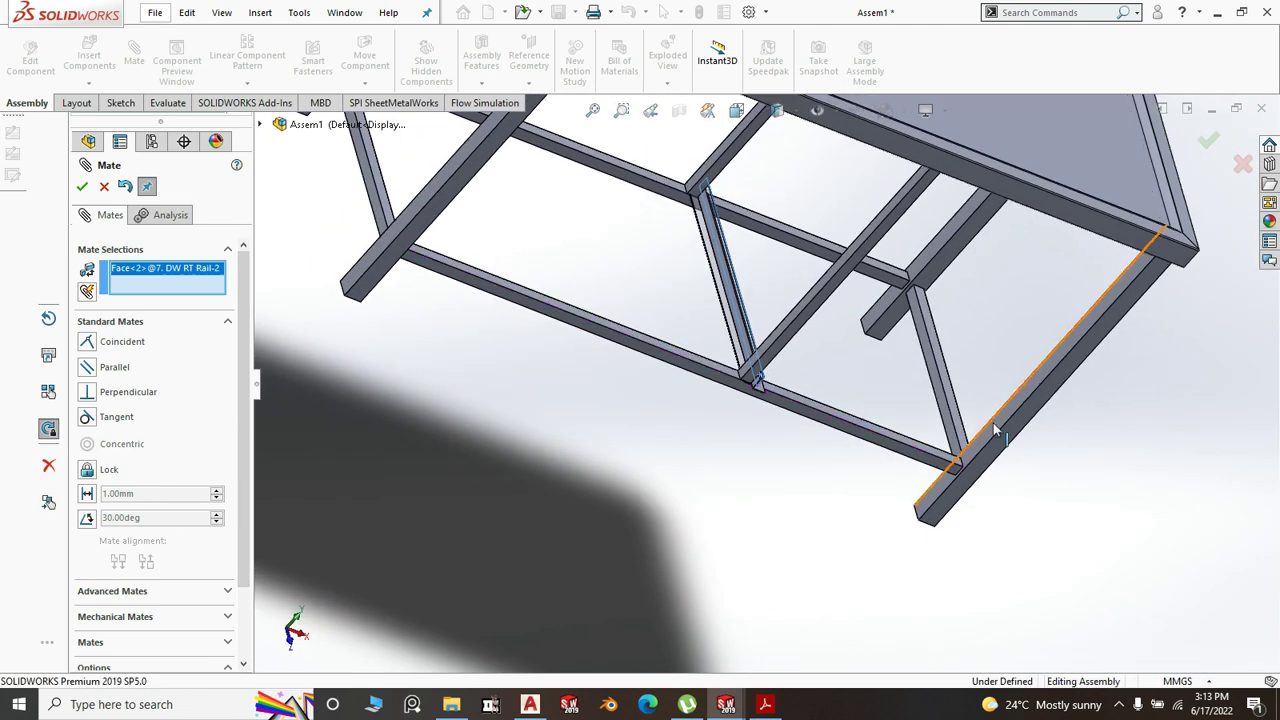
scroll(889, 436, down, 5)
click(887, 422)
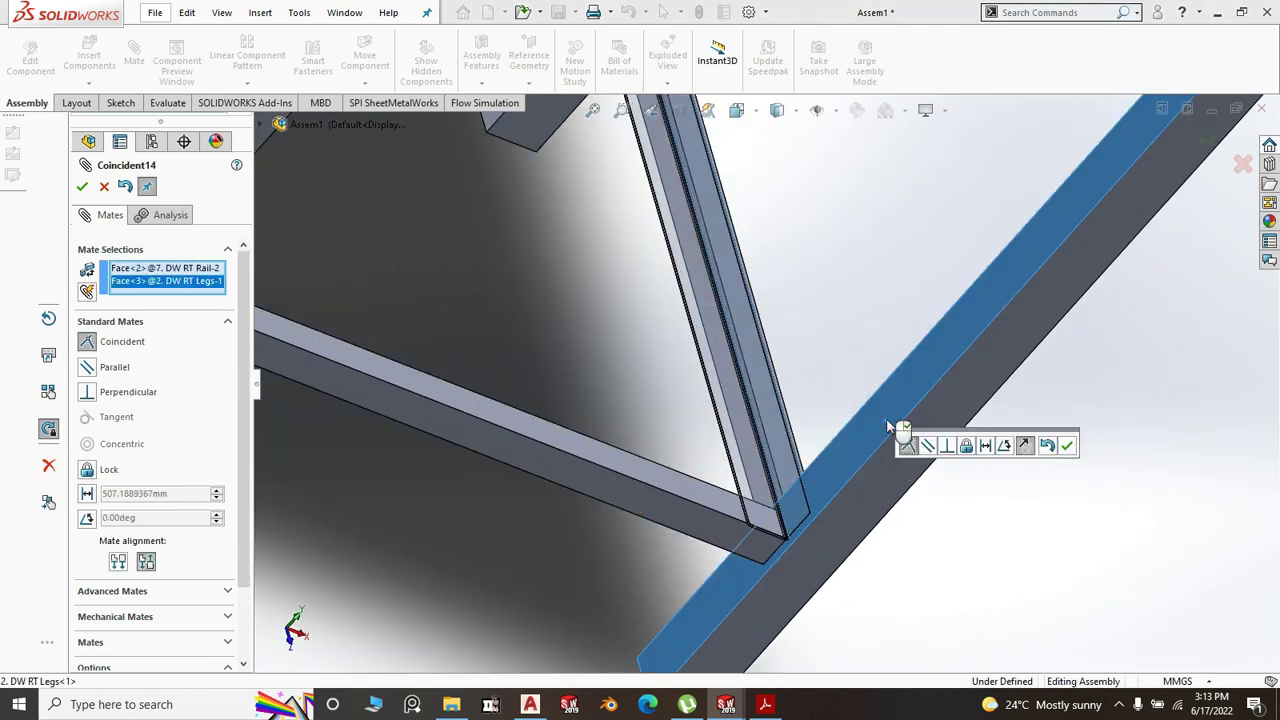
click(1036, 443)
- Mate the end face of the second rail's upright flange coincident with the matching end face of the first rail
scroll(965, 494, up, 6)
middle_drag(963, 494, 683, 466)
scroll(920, 376, down, 6)
scroll(646, 368, down, 2)
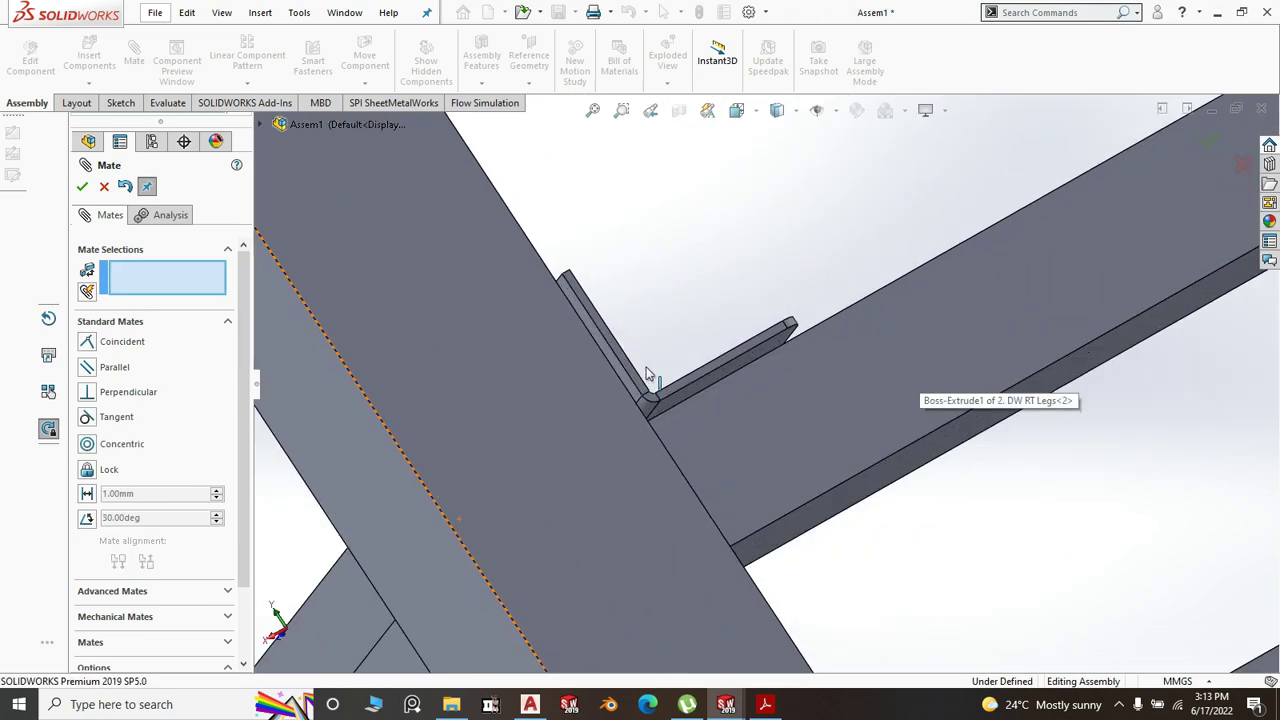
scroll(634, 366, down, 3)
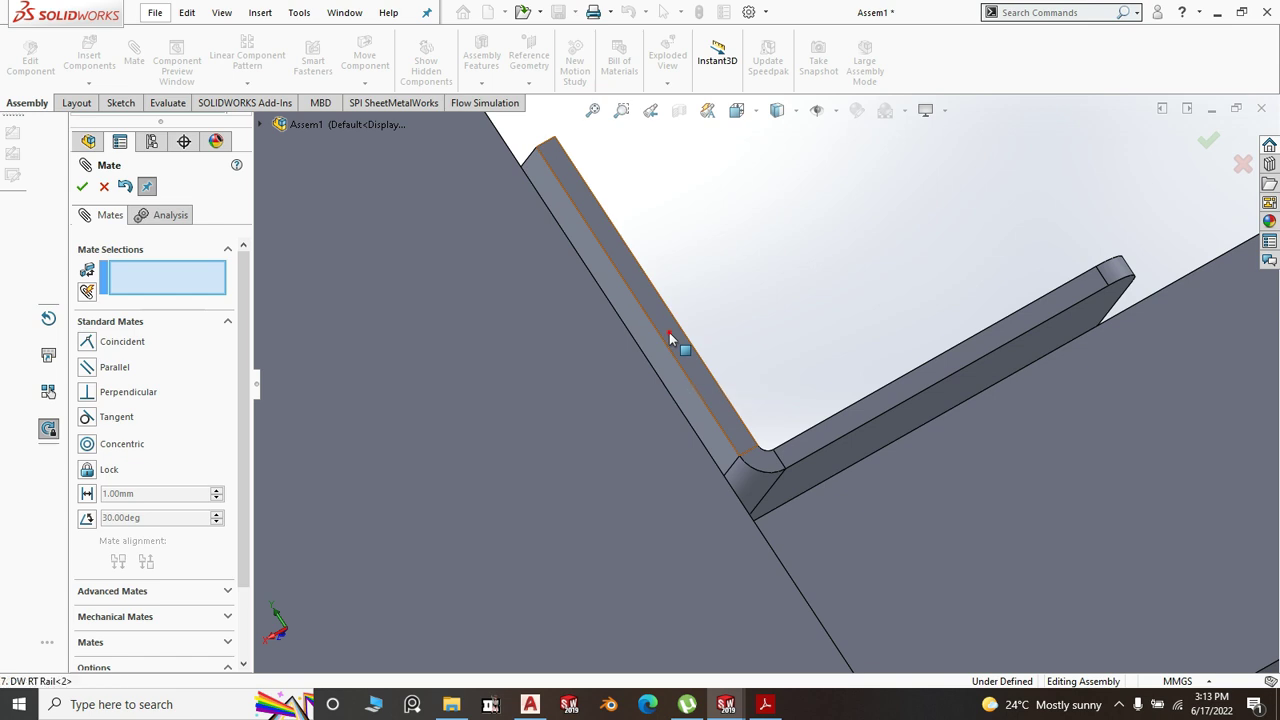
click(669, 332)
scroll(491, 401, up, 5)
scroll(1006, 280, up, 2)
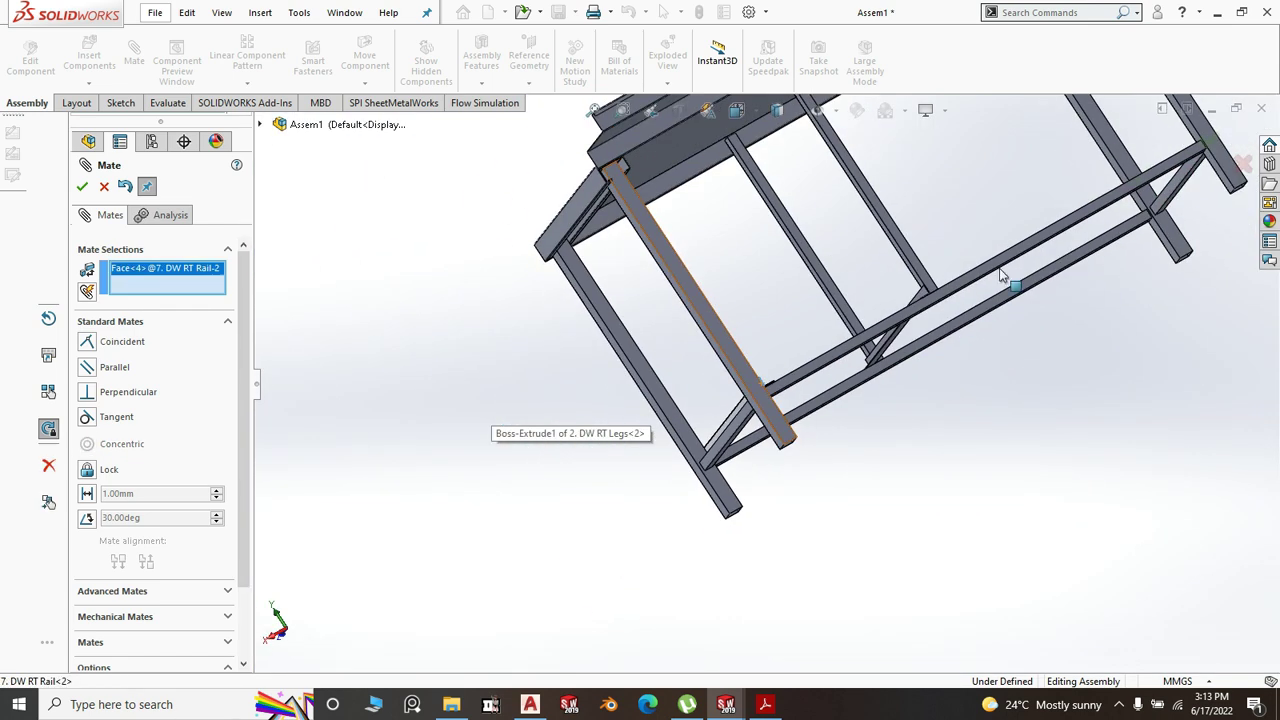
scroll(908, 306, down, 8)
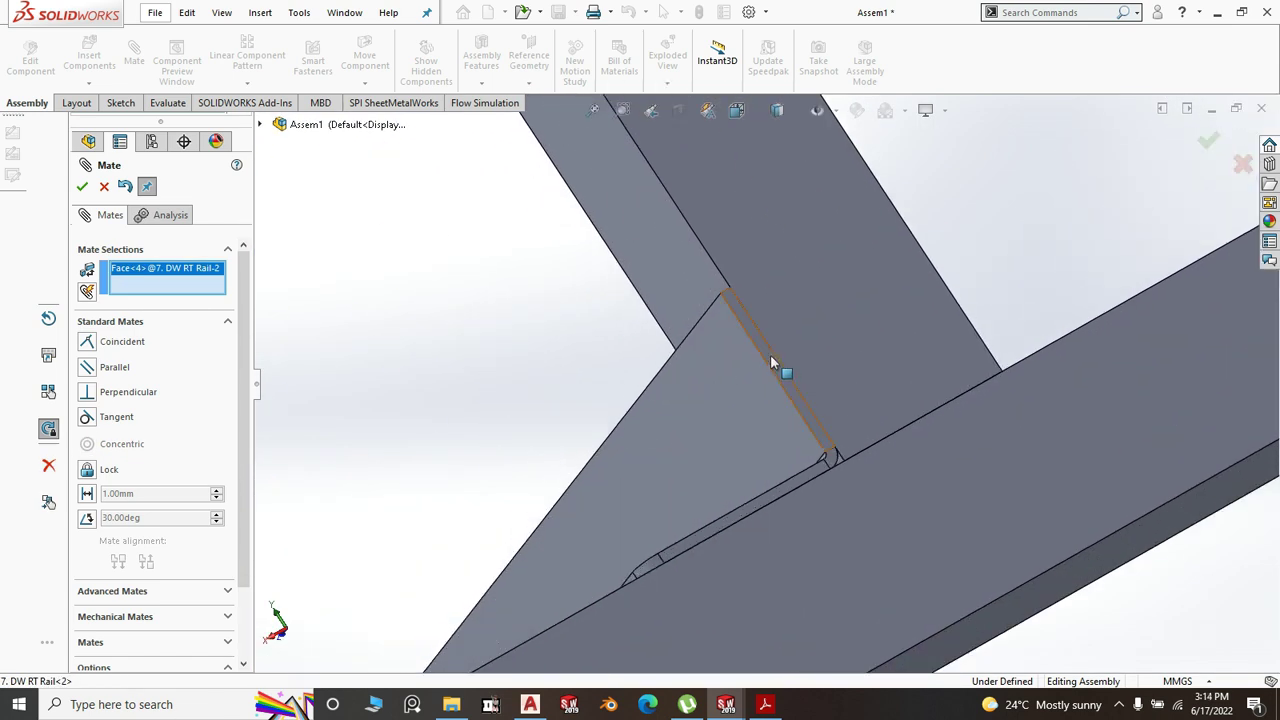
click(772, 362)
scroll(772, 362, up, 8)
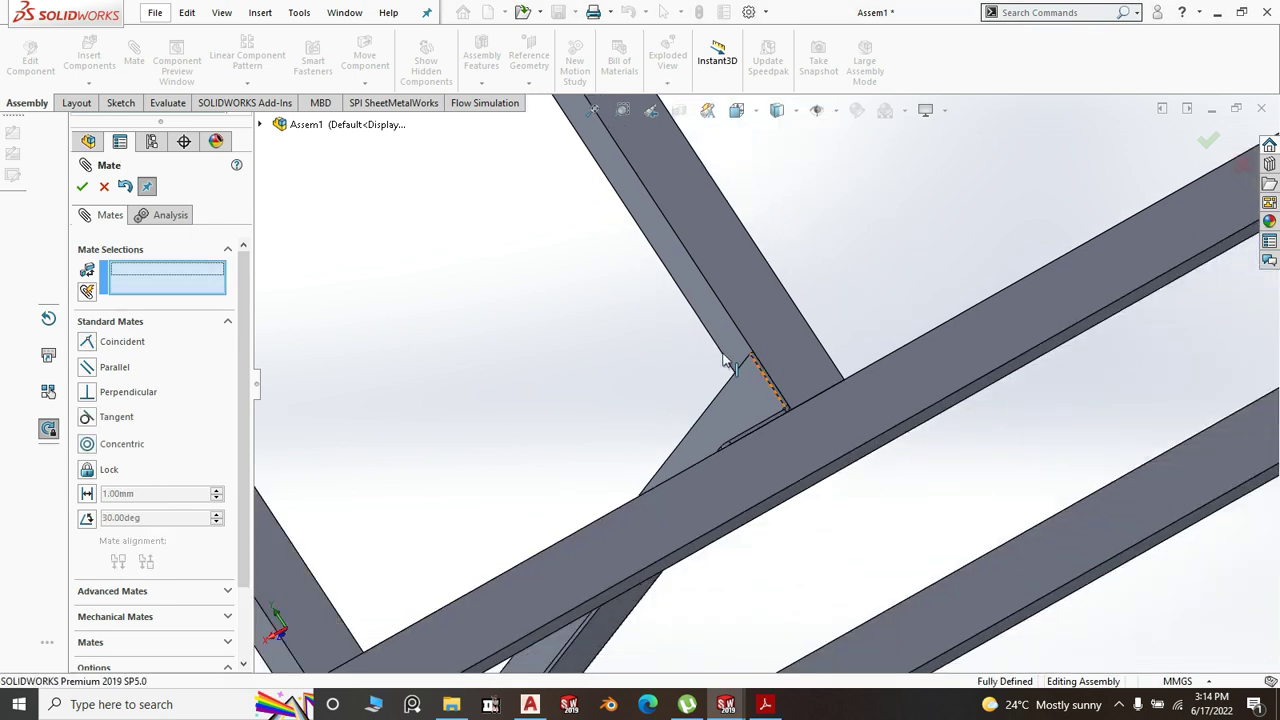
key(space)
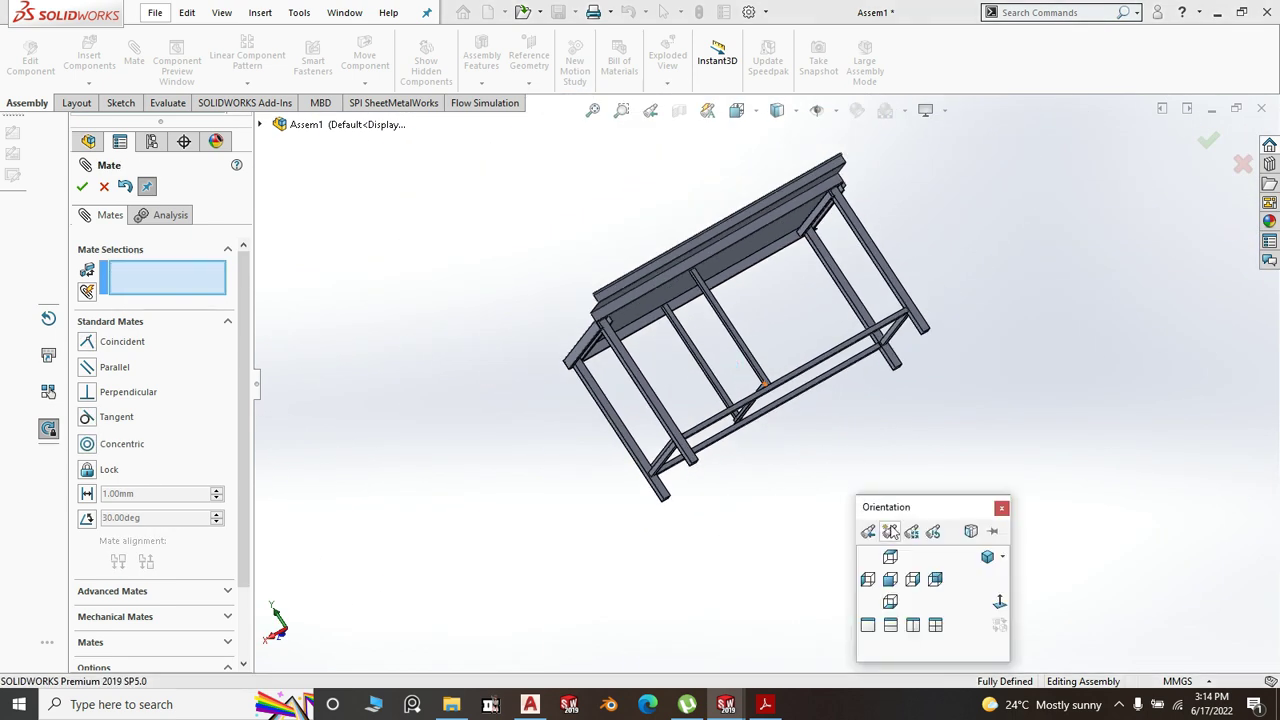
- Restore the isometric view and finish mating the second rail
click(989, 562)
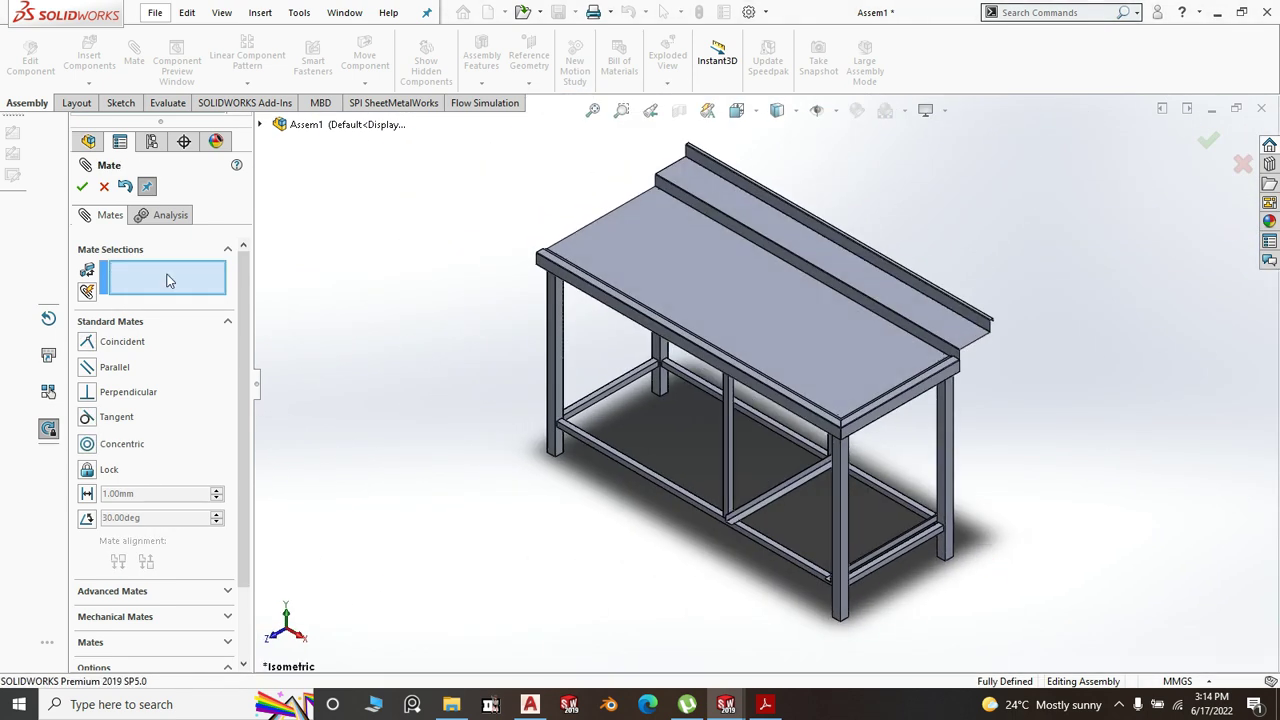
click(81, 187)
scroll(652, 483, down, 5)
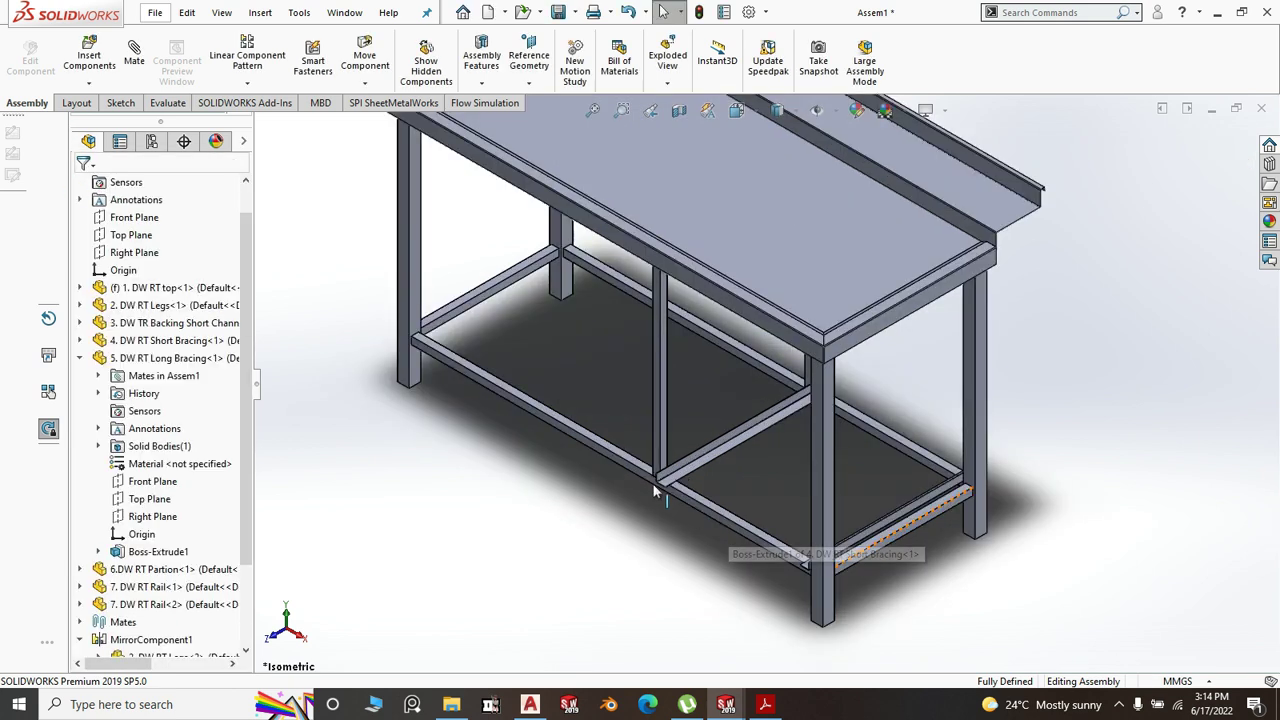
scroll(476, 442, up, 3)
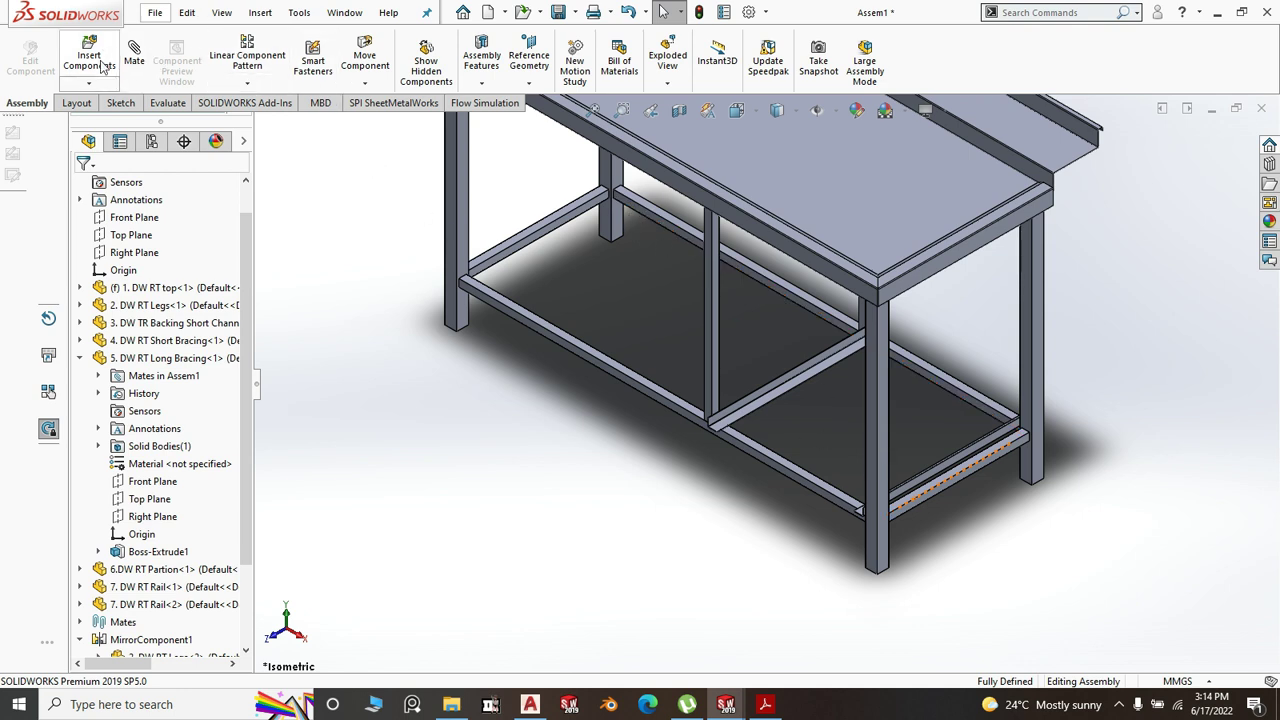
- Measure the distance between the facing sides of the front and rear partition tubes
click(168, 103)
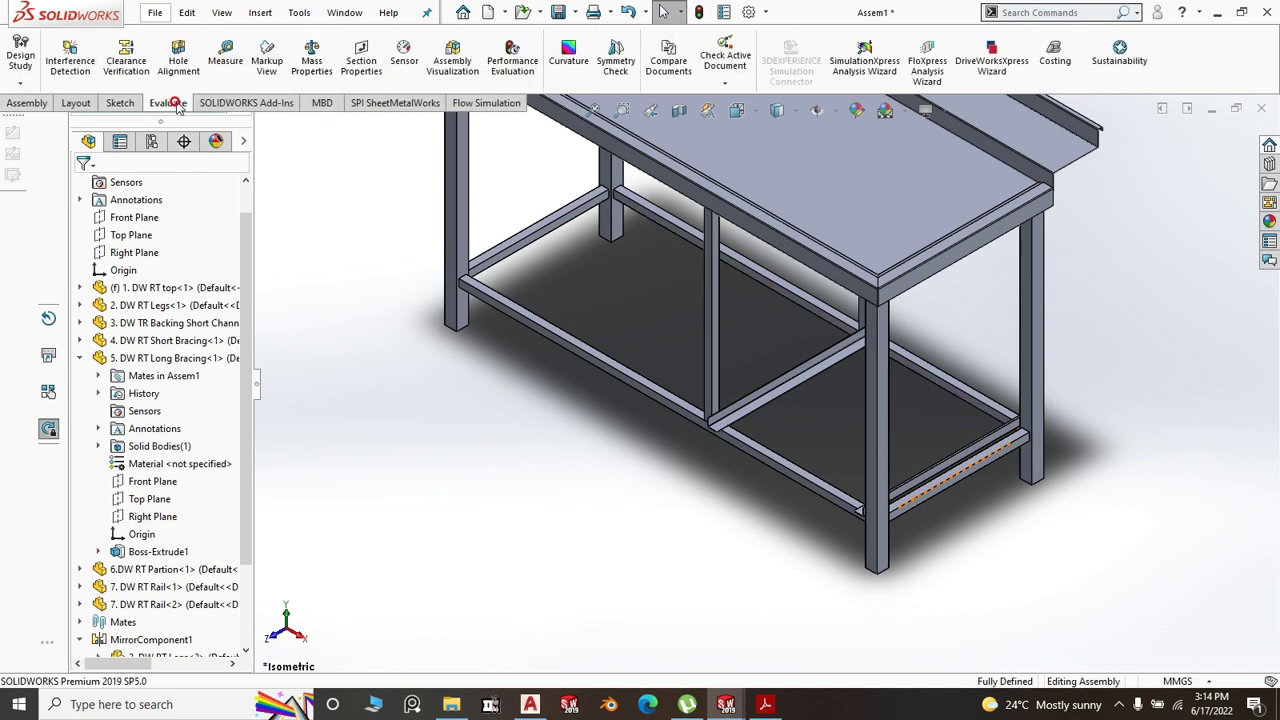
click(226, 57)
scroll(662, 404, down, 3)
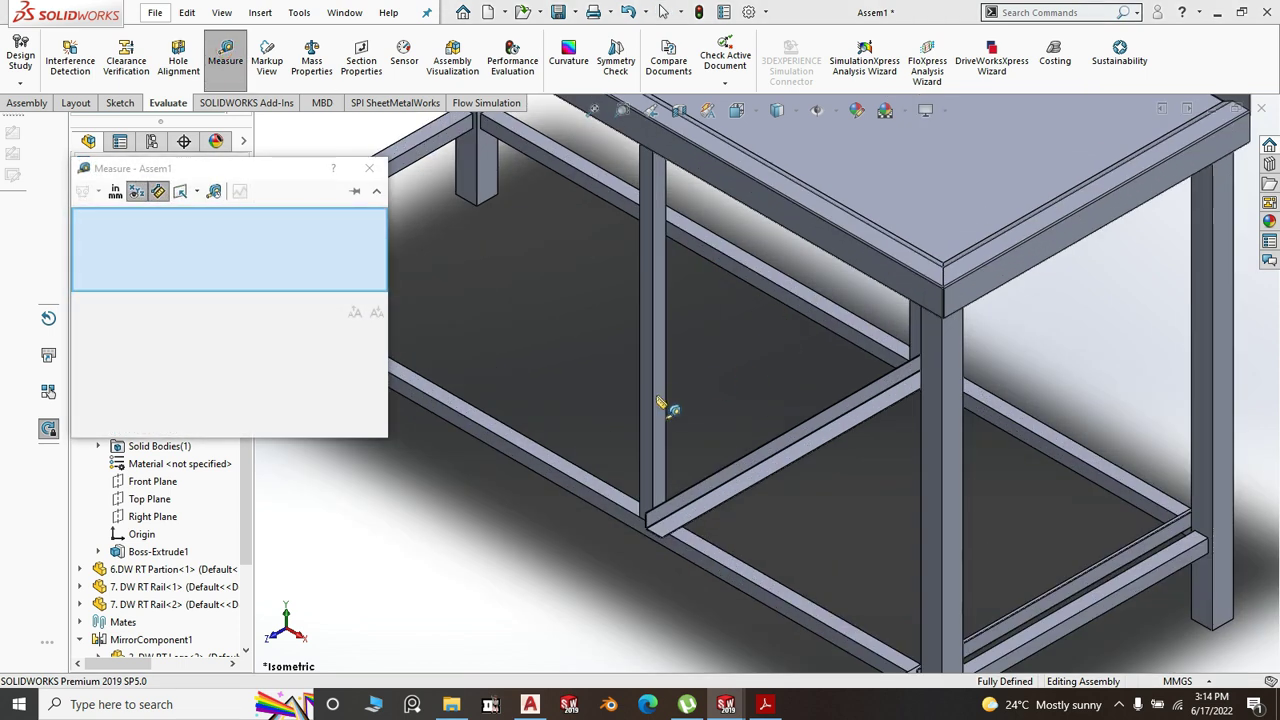
scroll(655, 412, up, 2)
click(655, 412)
scroll(655, 412, up, 5)
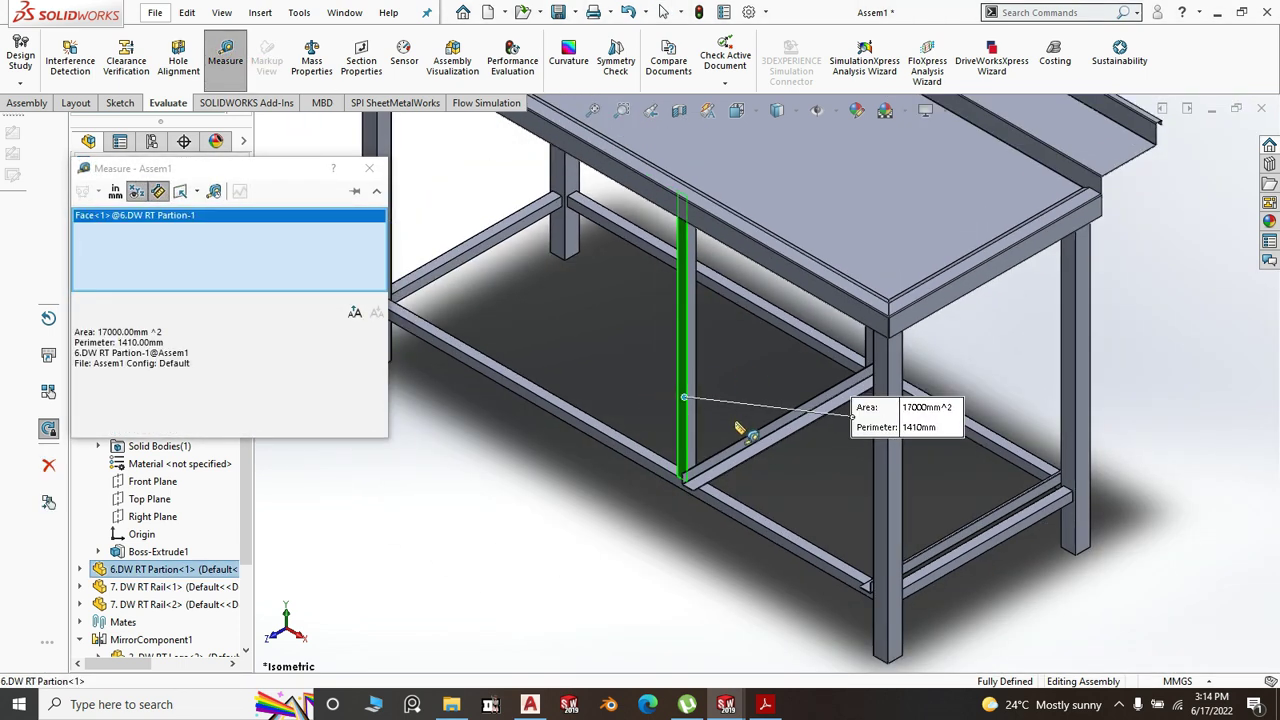
middle_drag(1050, 422, 1130, 260)
scroll(785, 393, down, 5)
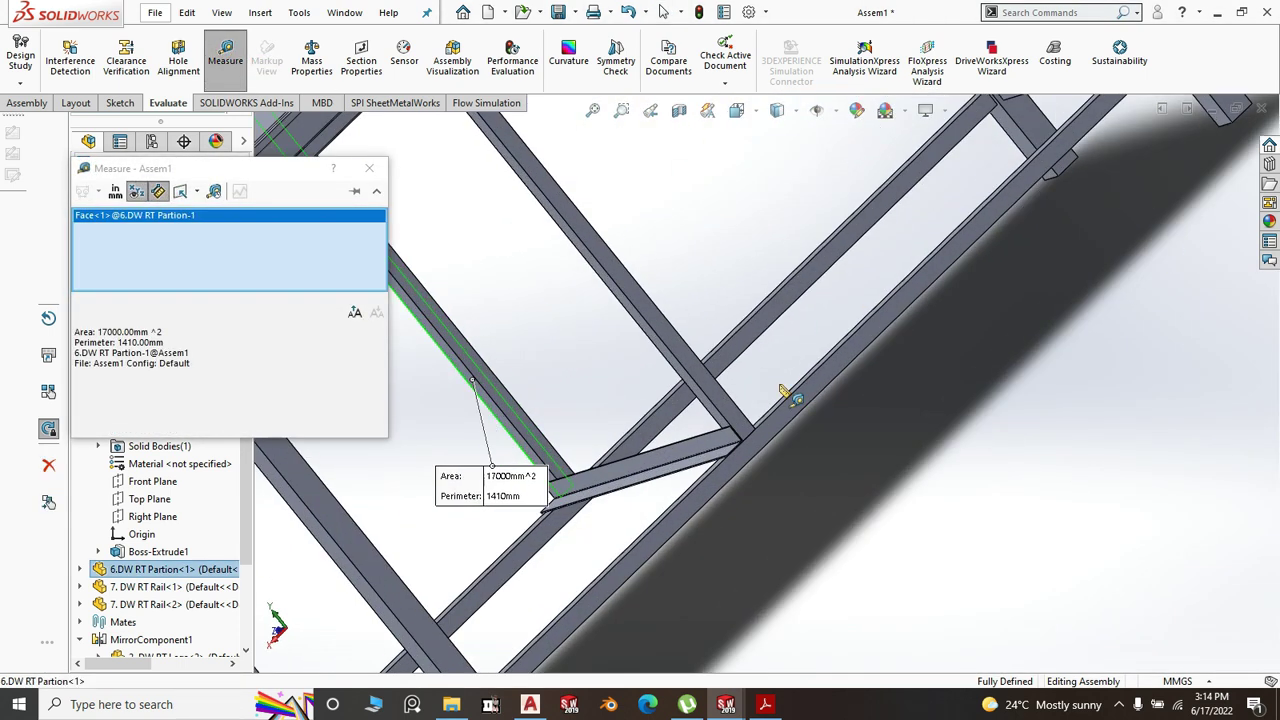
click(739, 413)
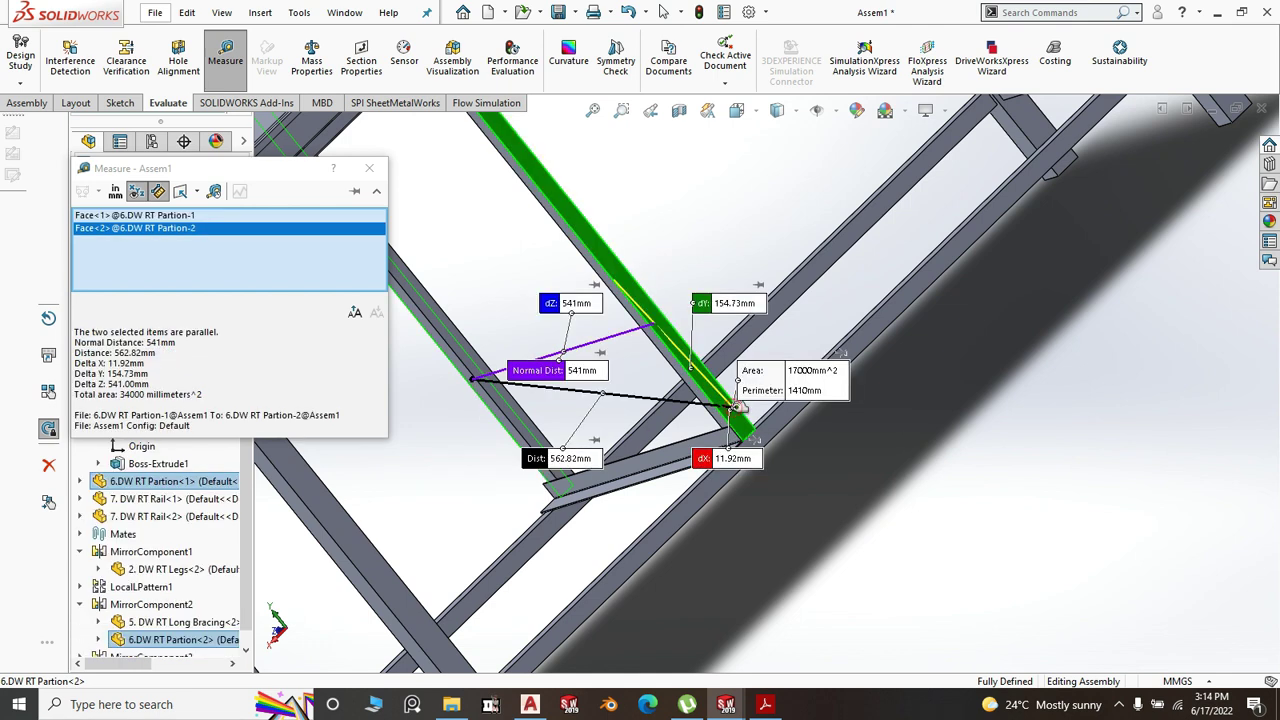
click(1067, 511)
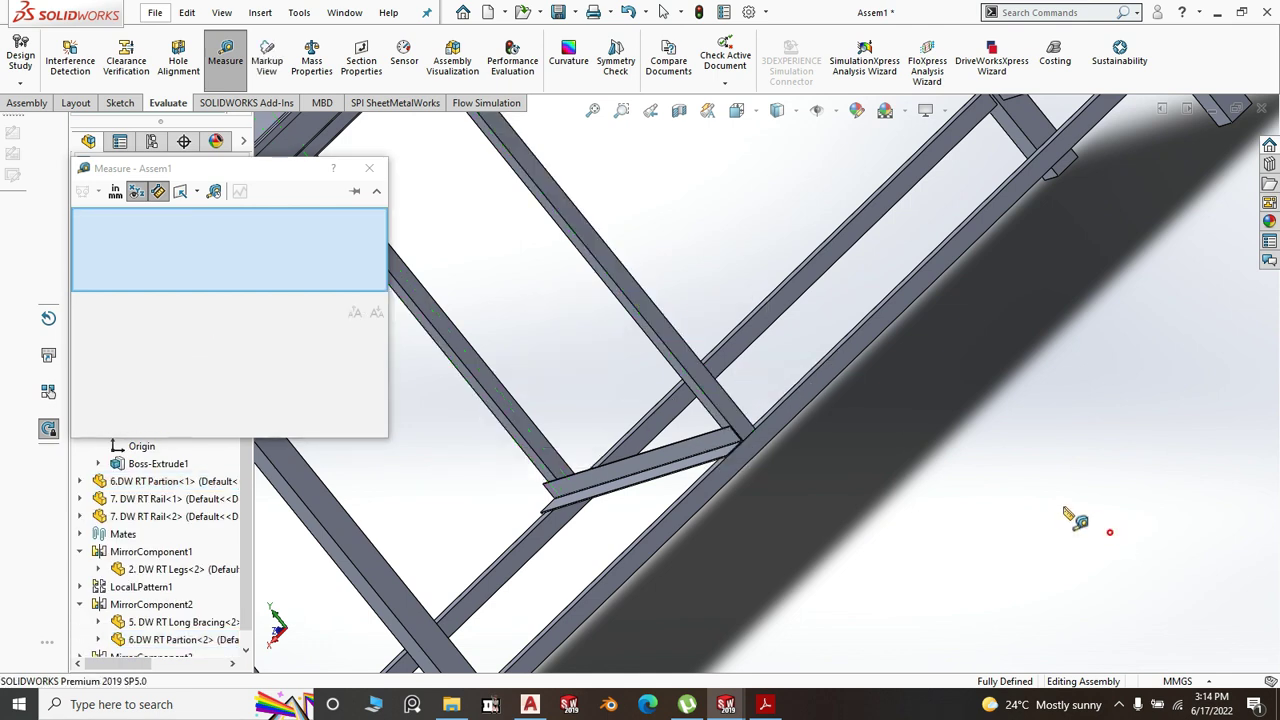
click(369, 171)
- Open the 7. DW RT Rail part on its own from the rail beside the partition tubes
key(space)
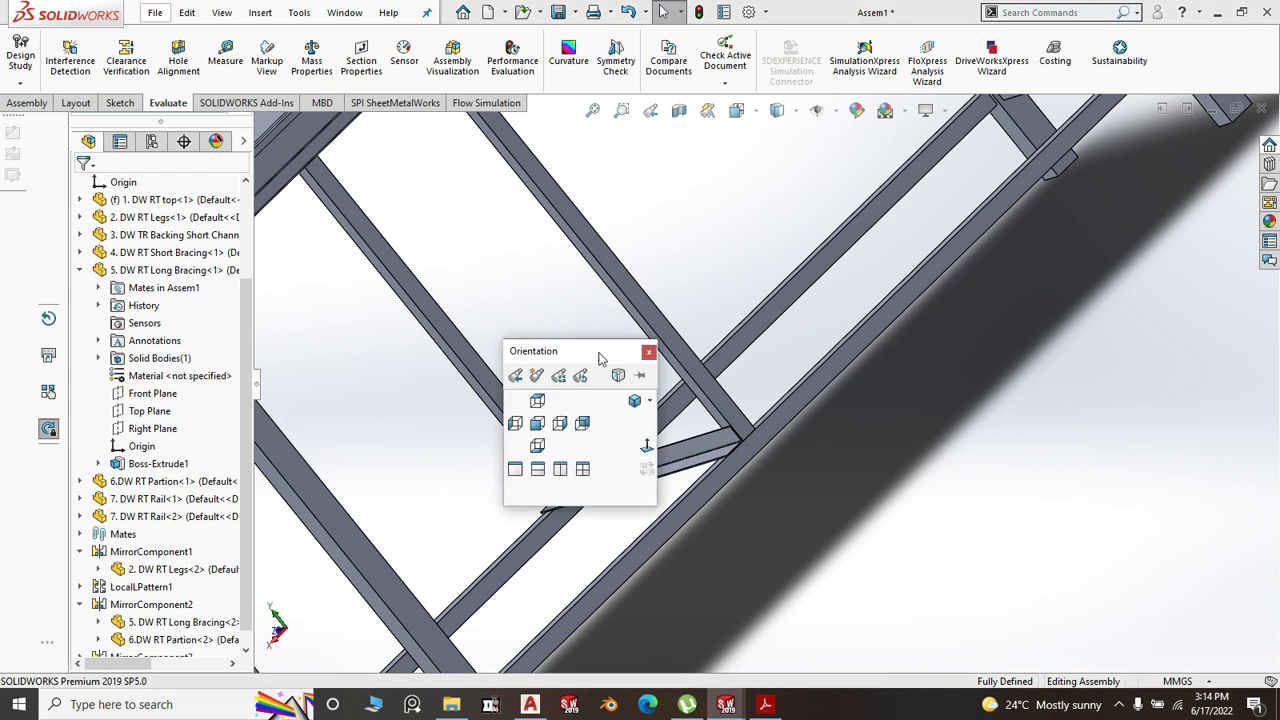
key(Escape)
key(ctrl+7)
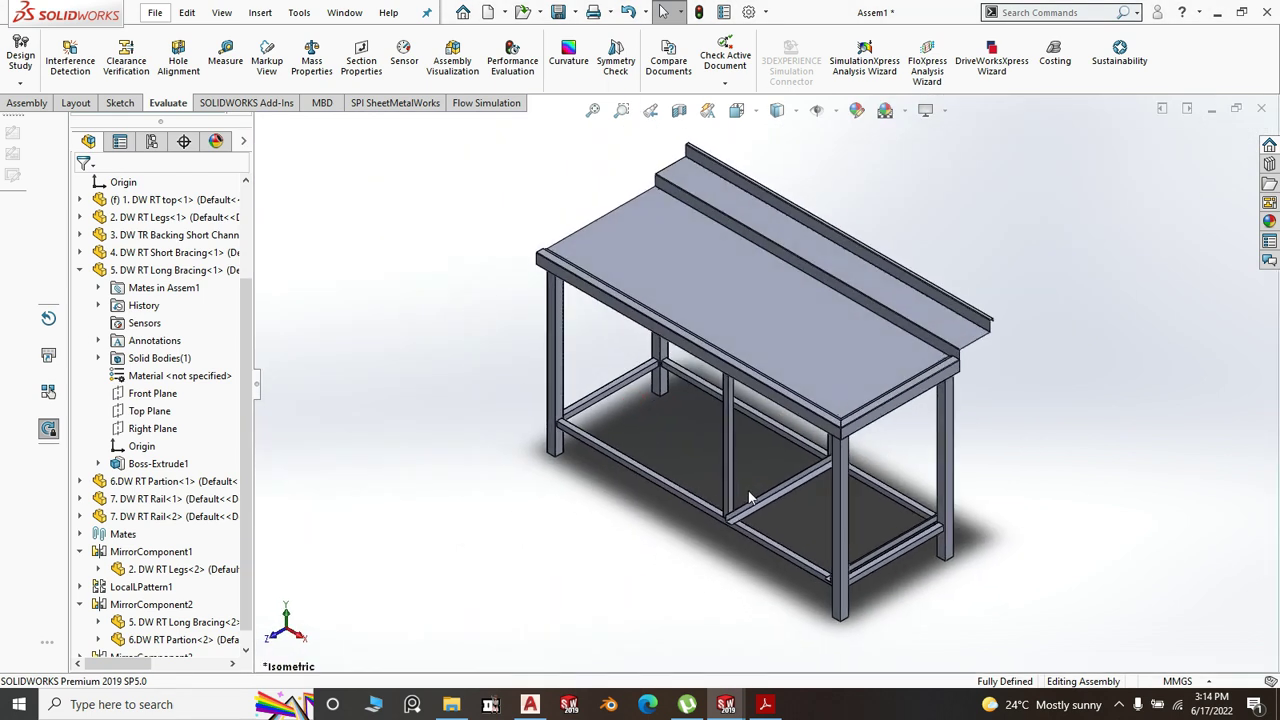
scroll(764, 479, down, 4)
click(764, 479)
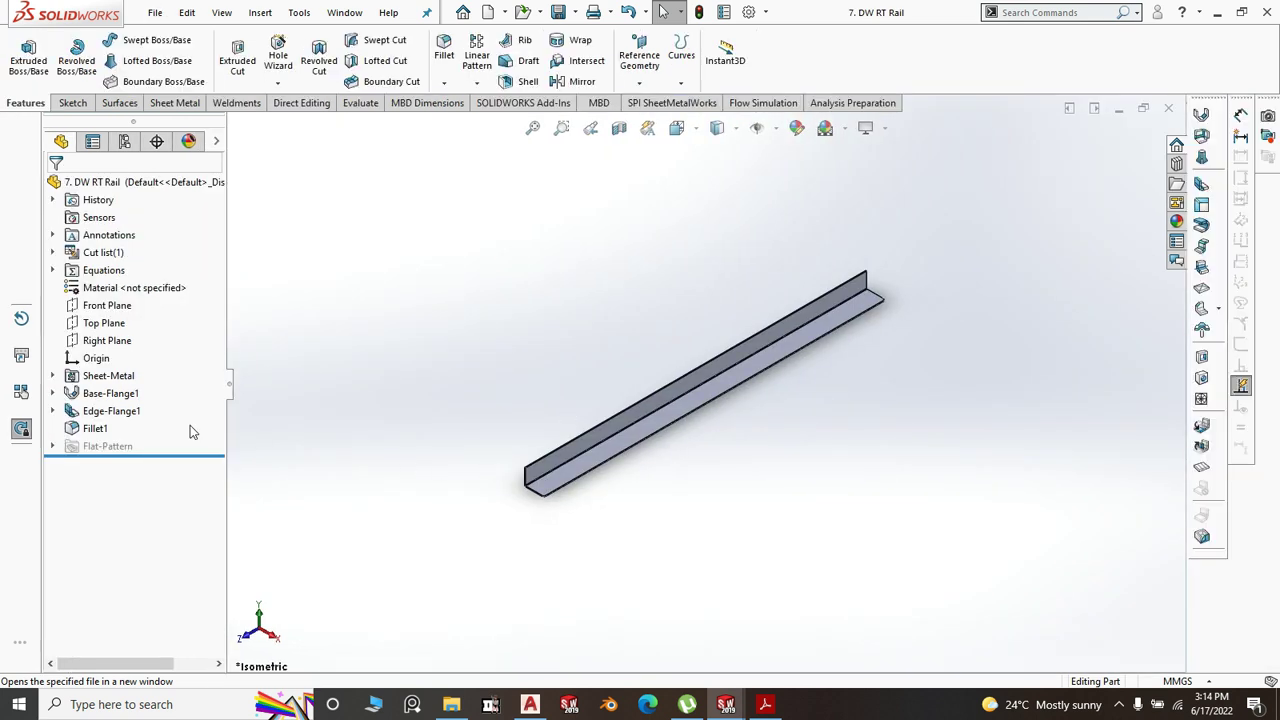
- Set the rail's length to 540 mm in the Base-Flange1 sketch and rebuild the part
click(120, 393)
click(168, 335)
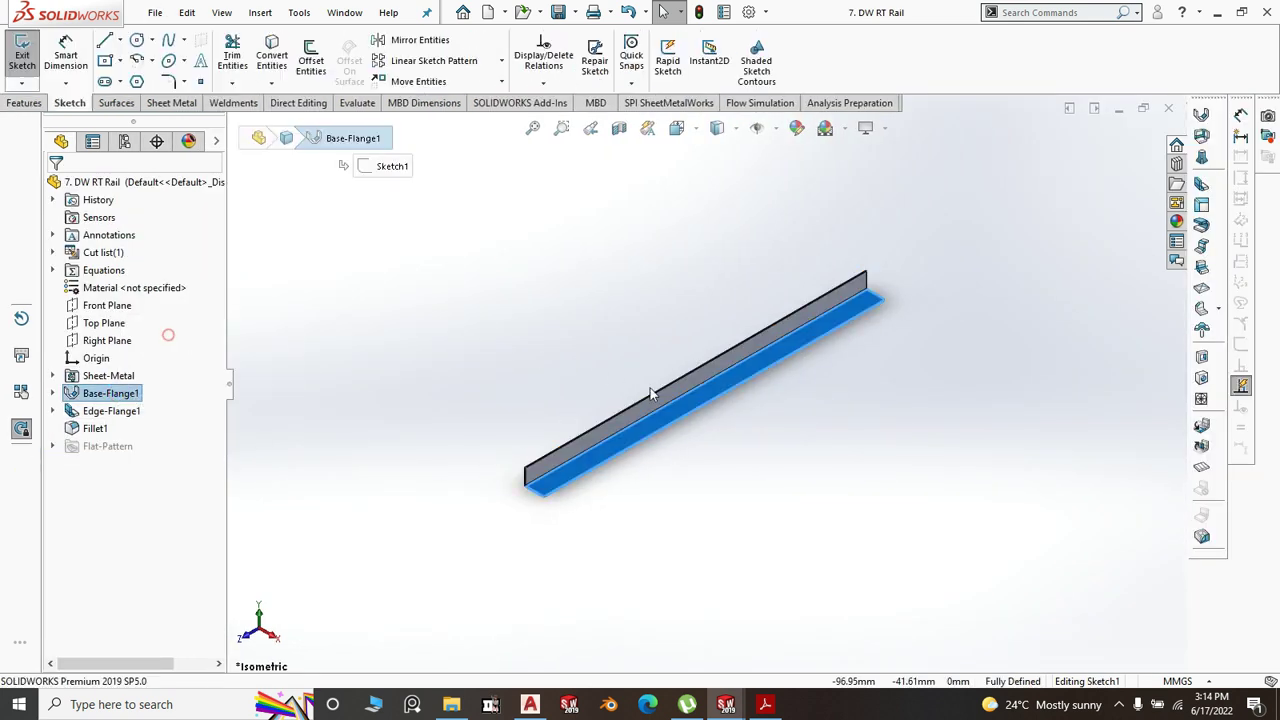
double_click(665, 348)
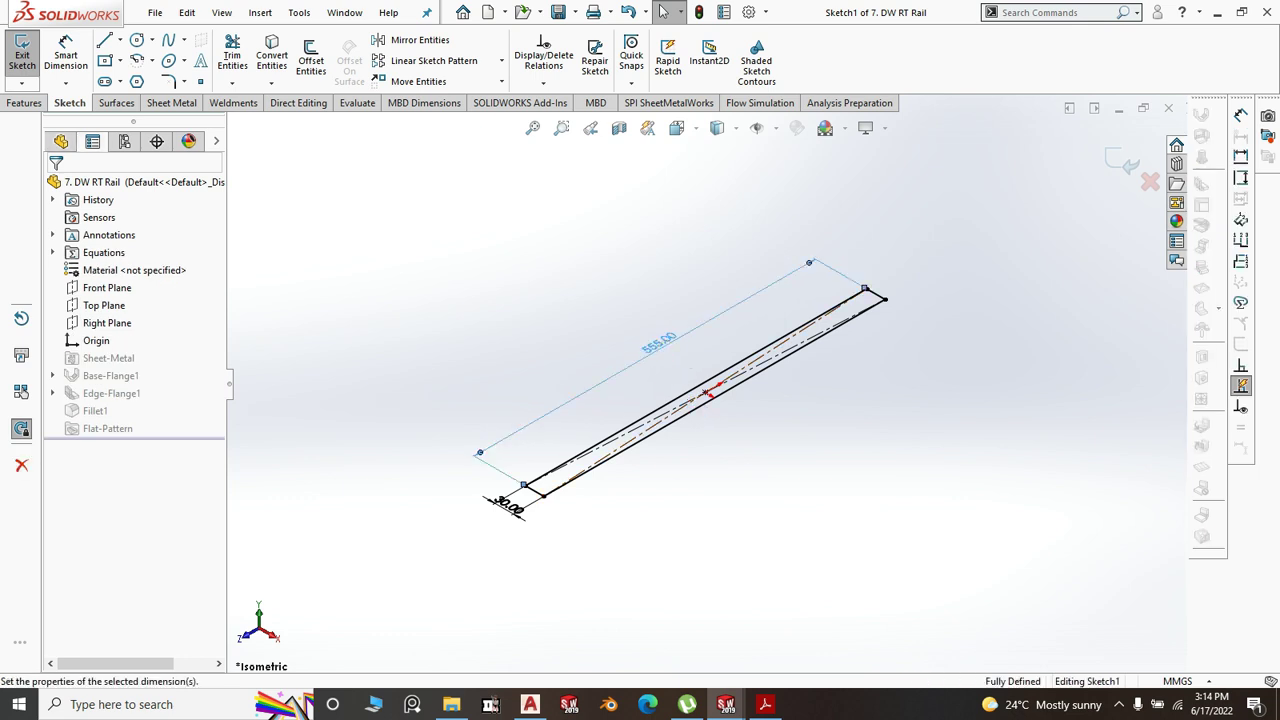
text(540)
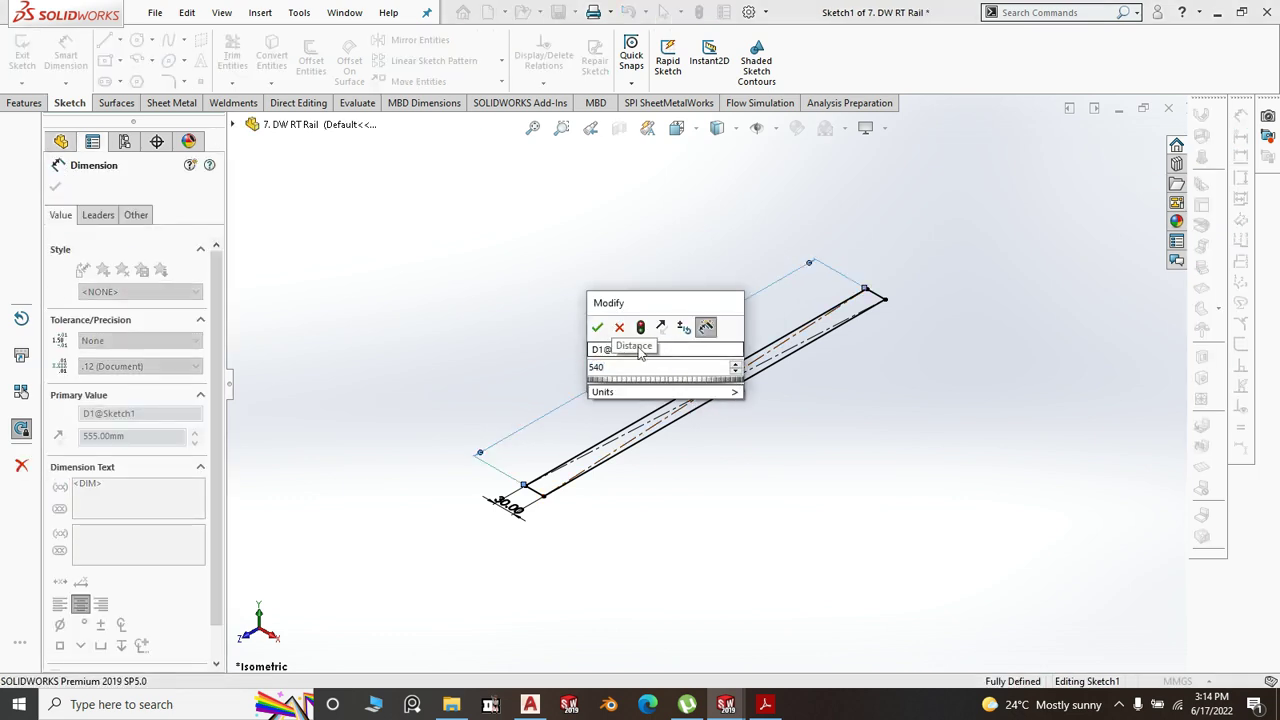
click(598, 329)
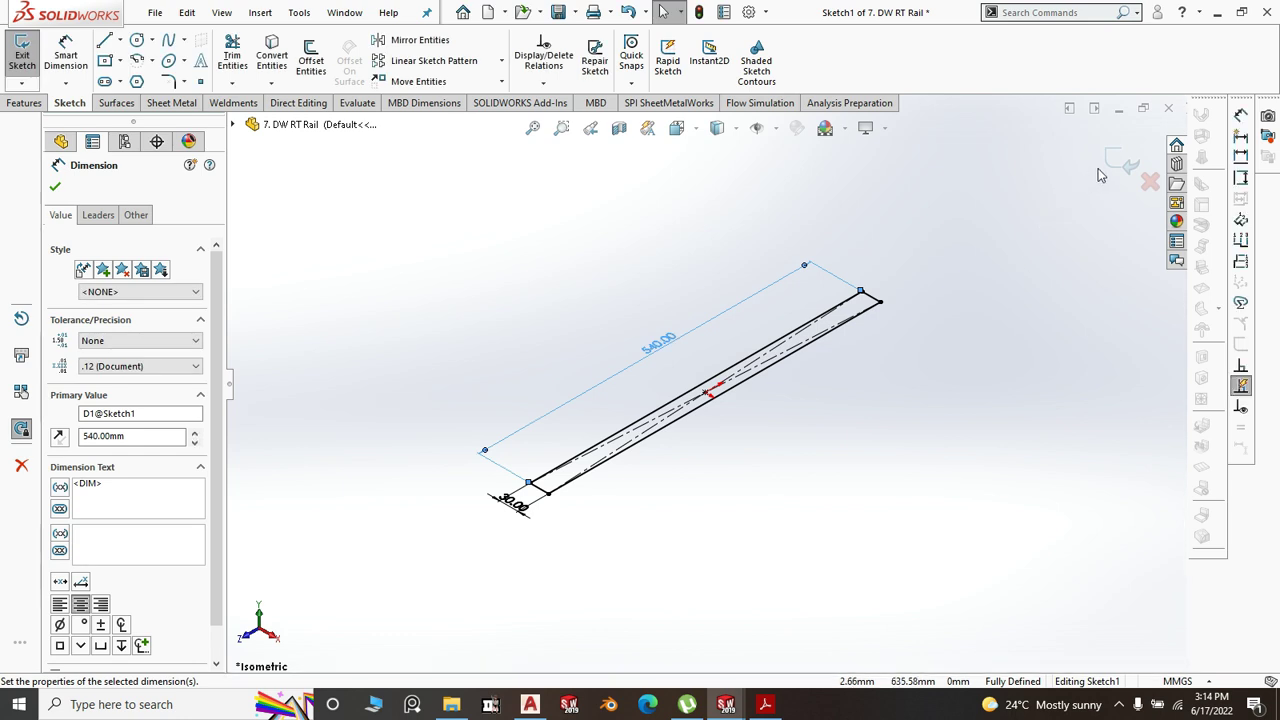
click(1109, 165)
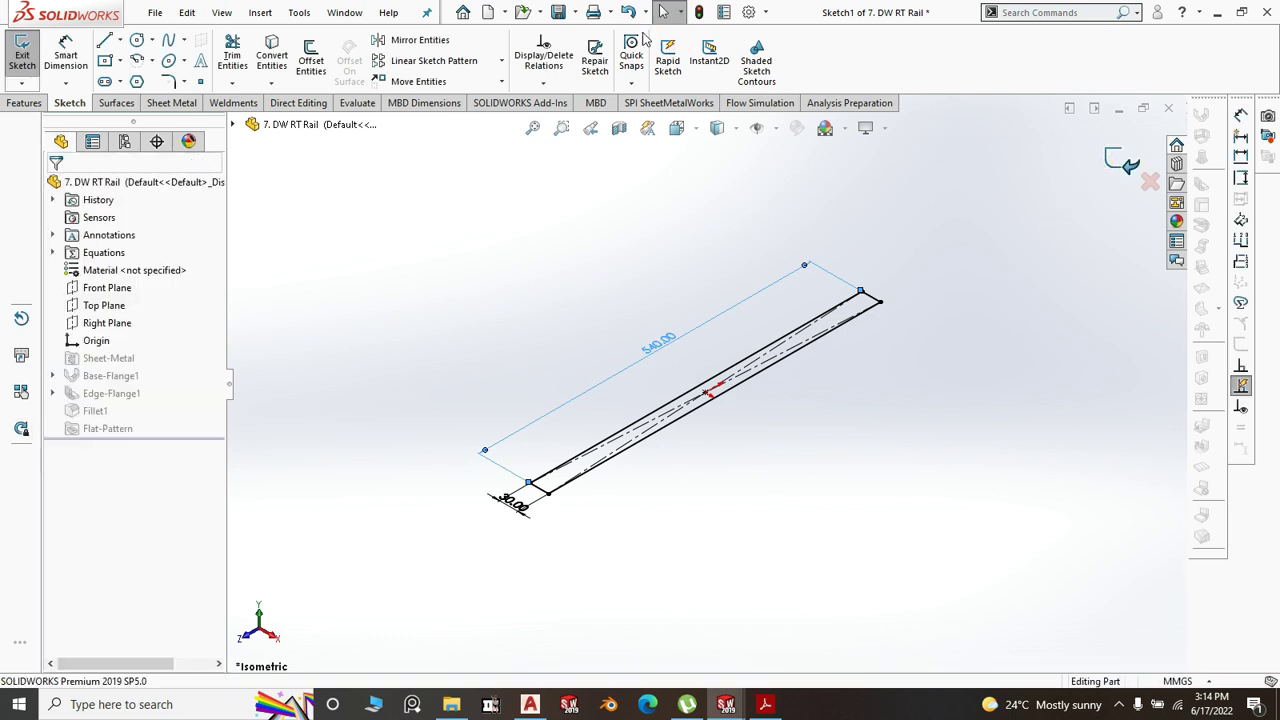
key(ctrl+b)
- Save the rail part and switch back to Assem1, rebuilding the assembly with the changed rail
click(575, 12)
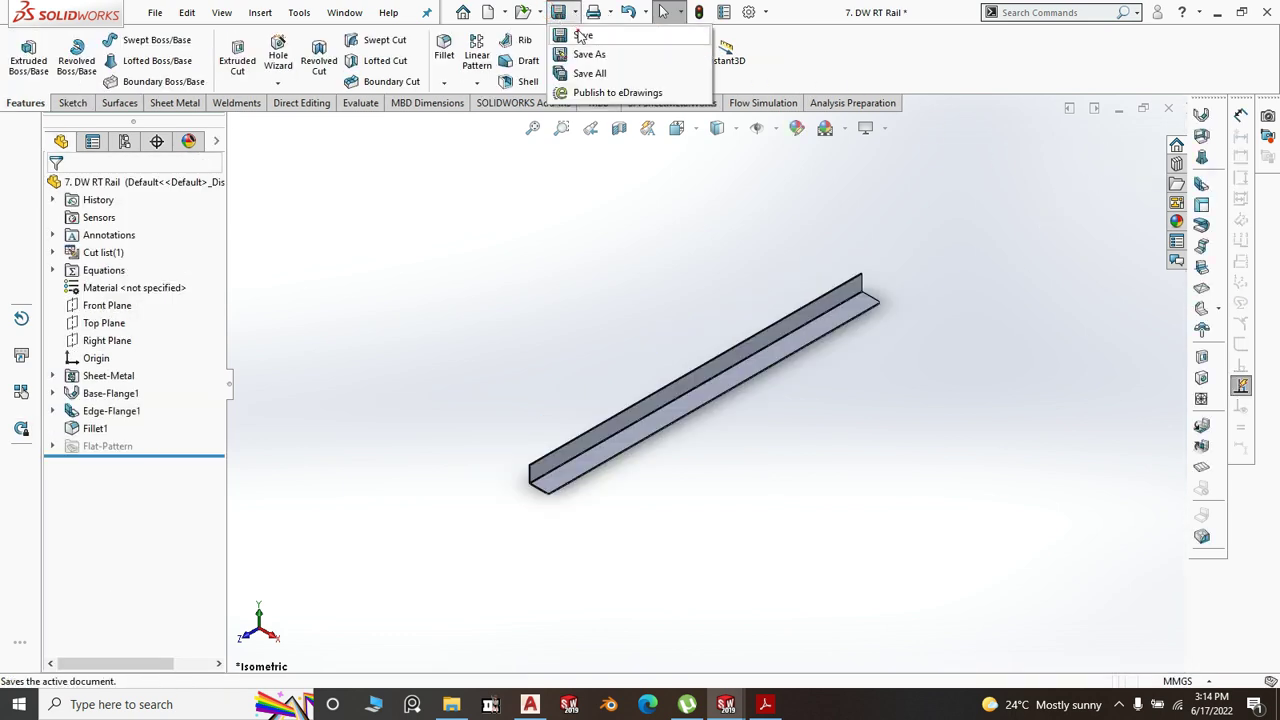
click(583, 36)
mouse_move(725, 706)
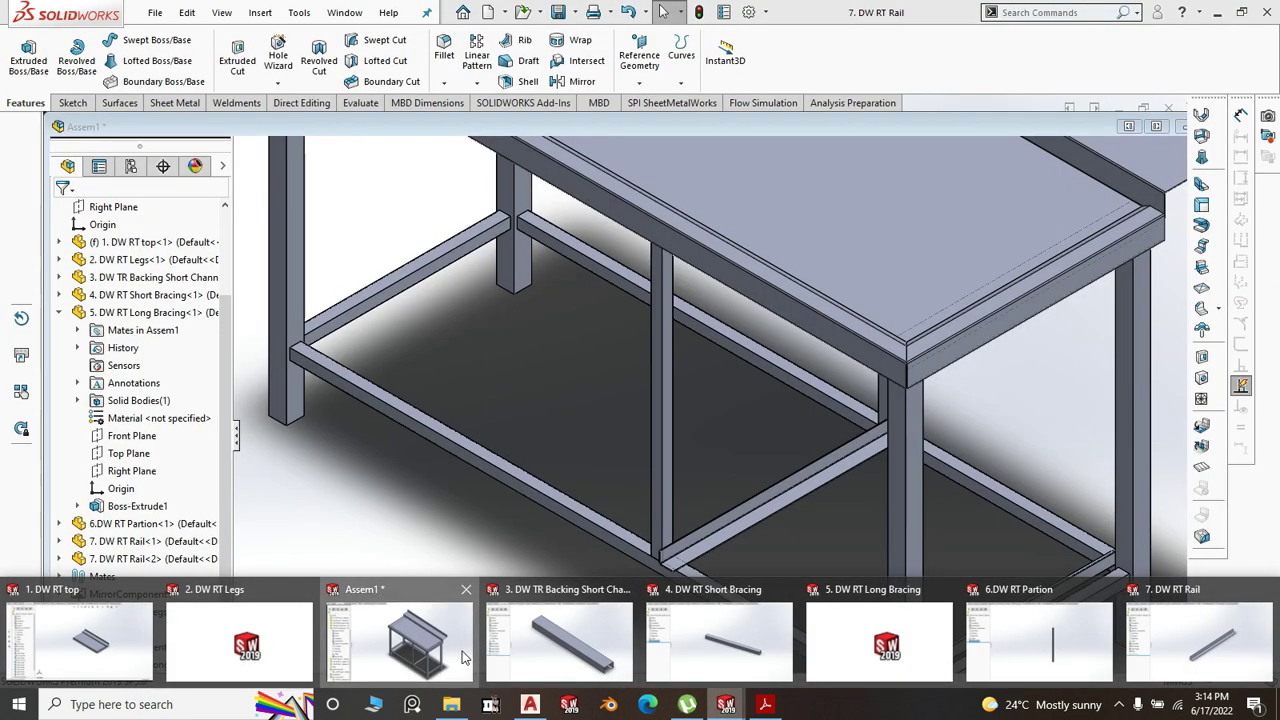
click(460, 655)
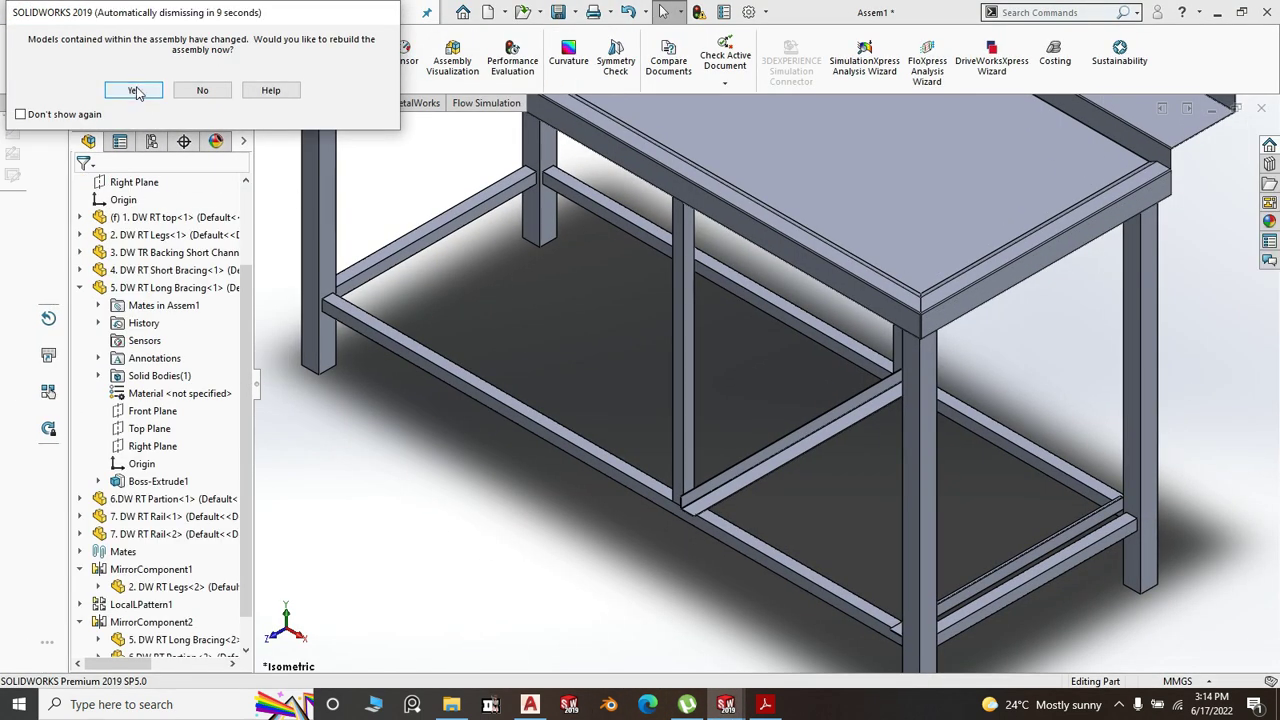
click(134, 91)
key(f)
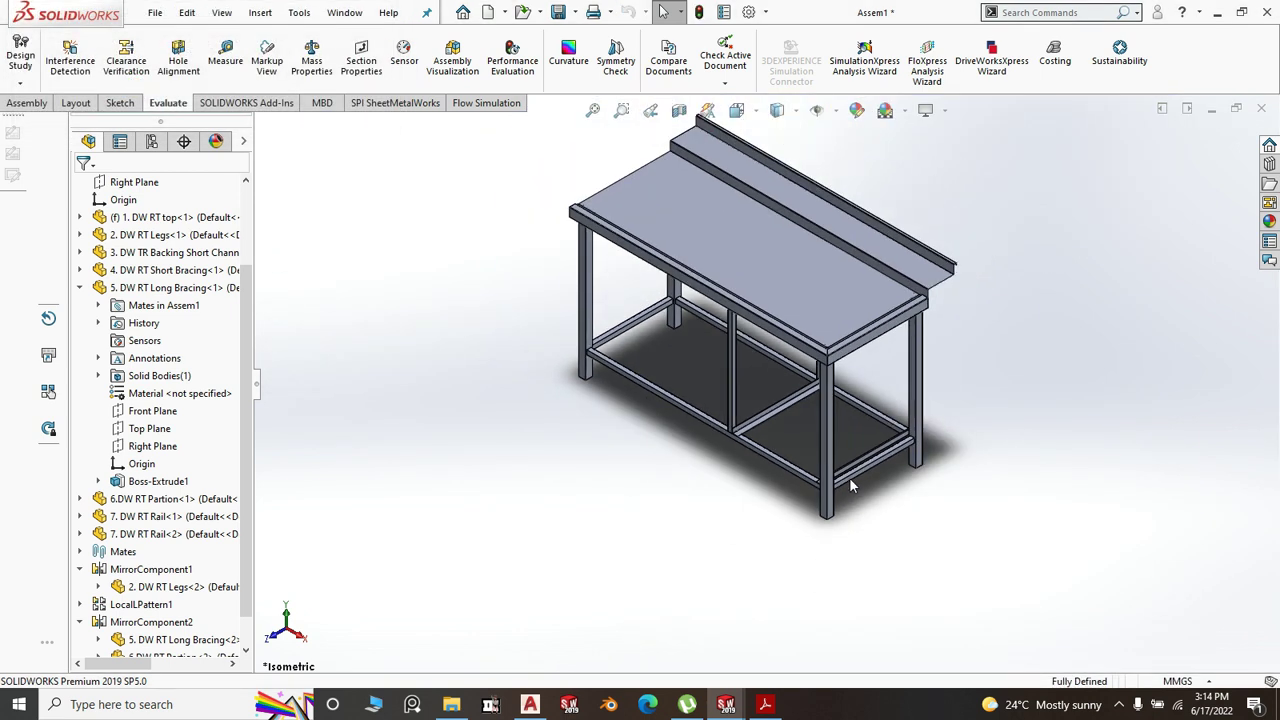
- Set up a linear component pattern up the front leg's vertical edge with 5 instances spaced 125 mm apart
scroll(848, 462, down, 4)
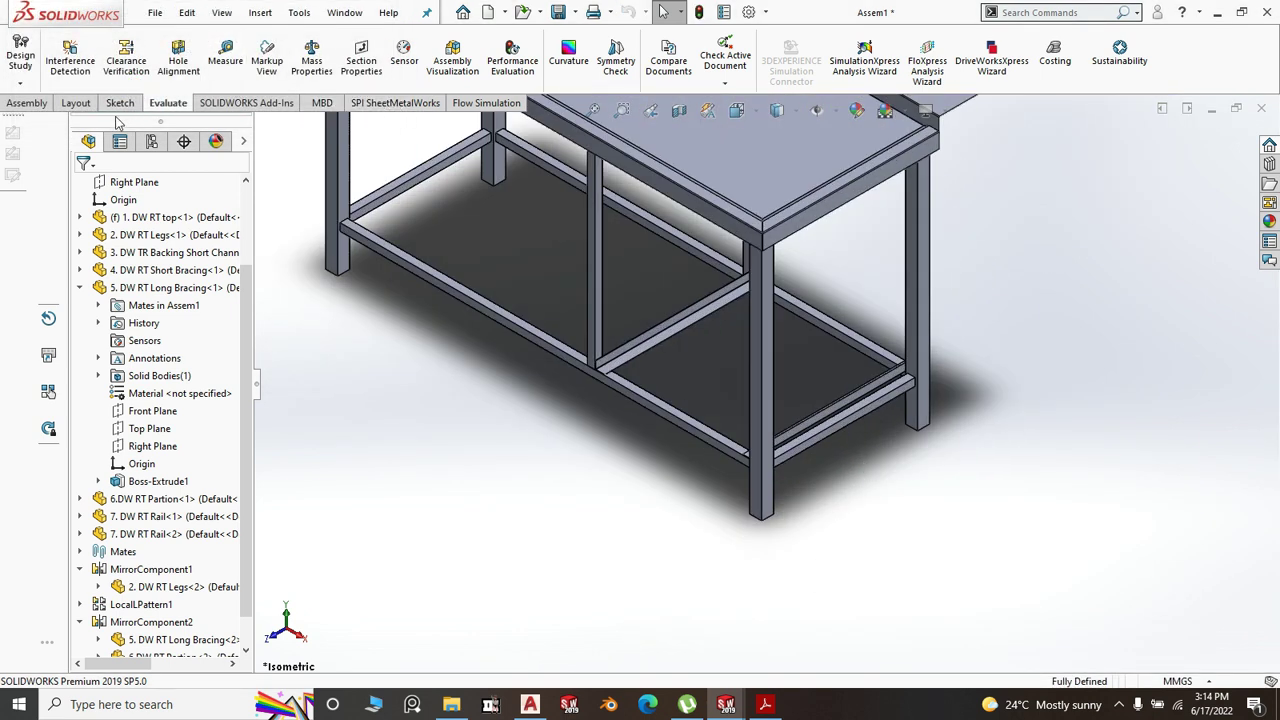
click(27, 103)
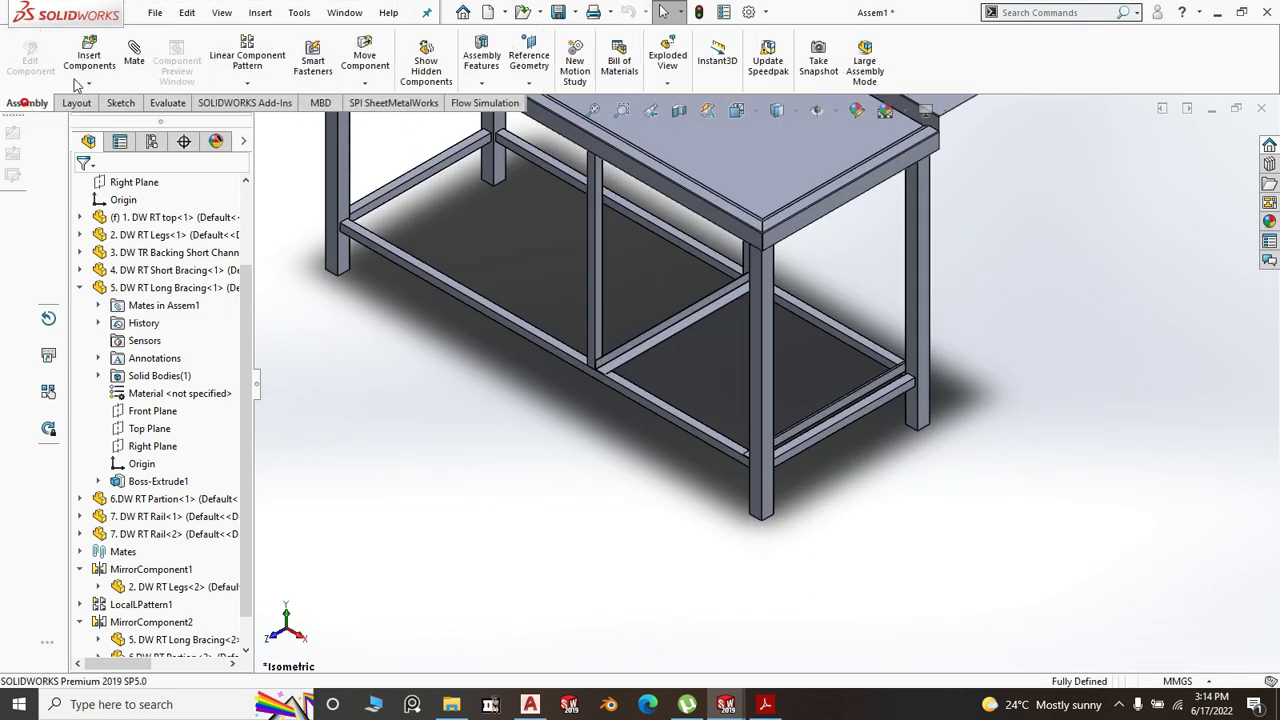
click(247, 52)
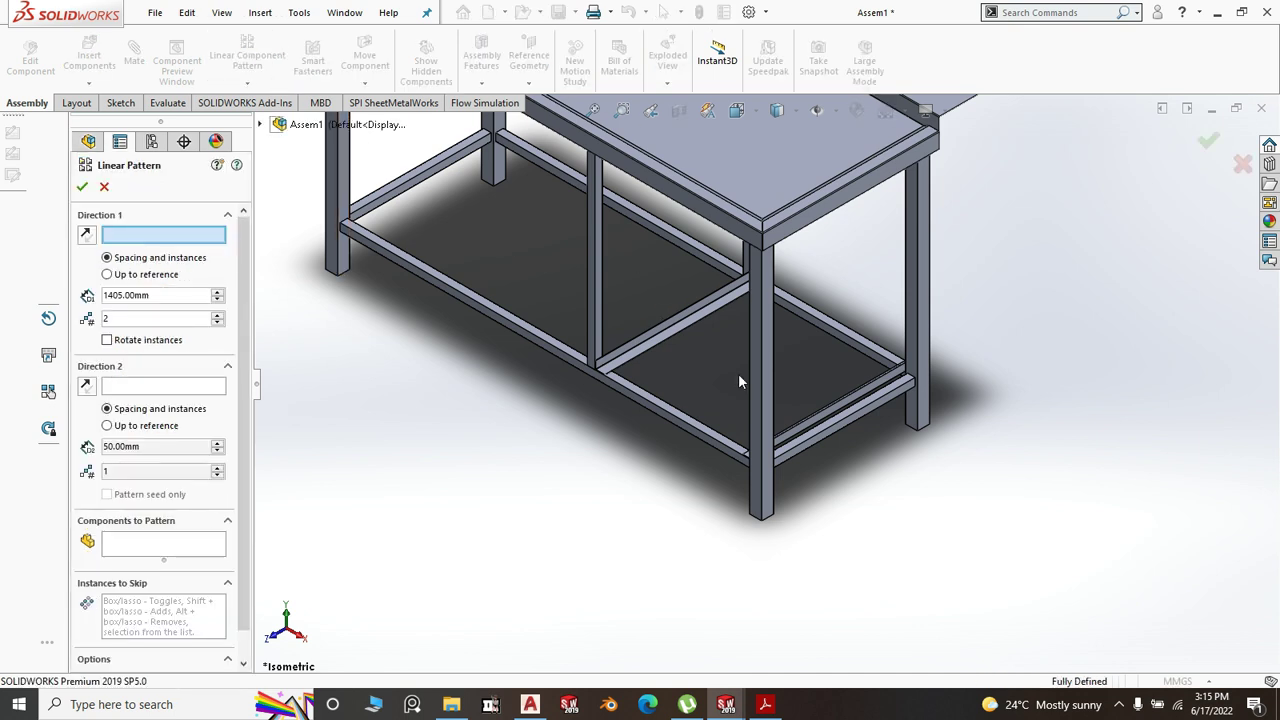
click(761, 393)
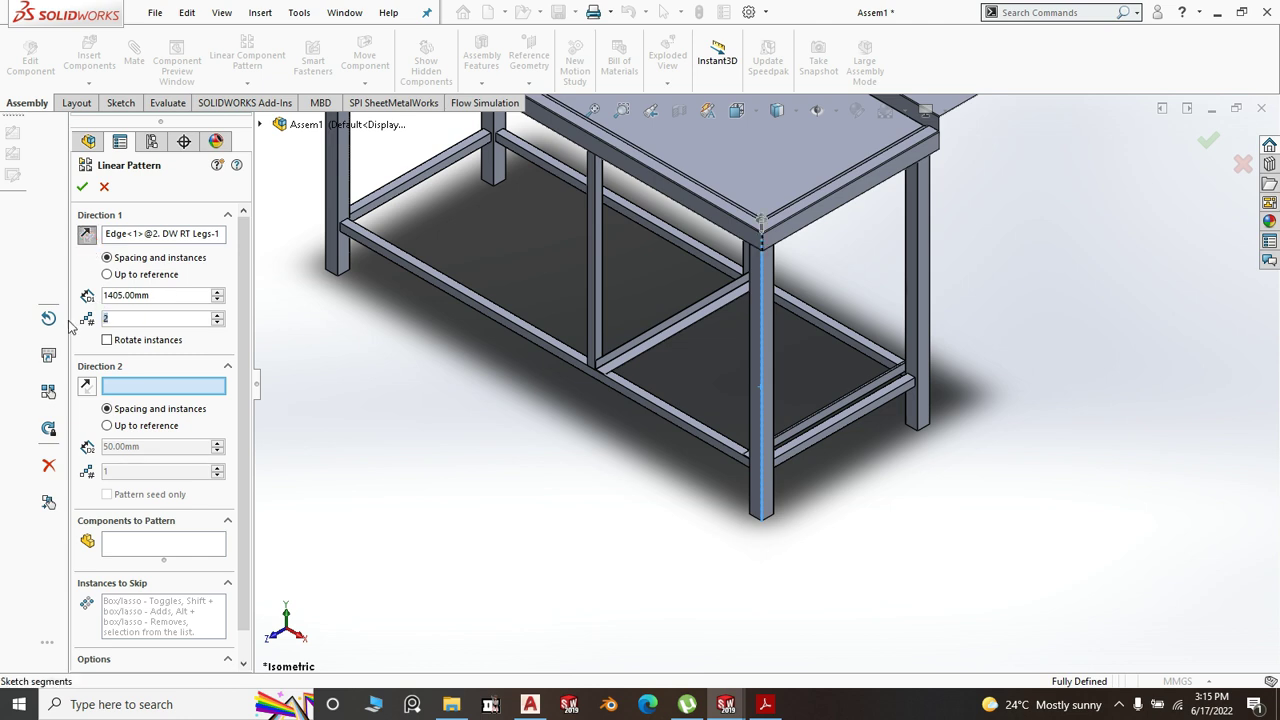
text(5)
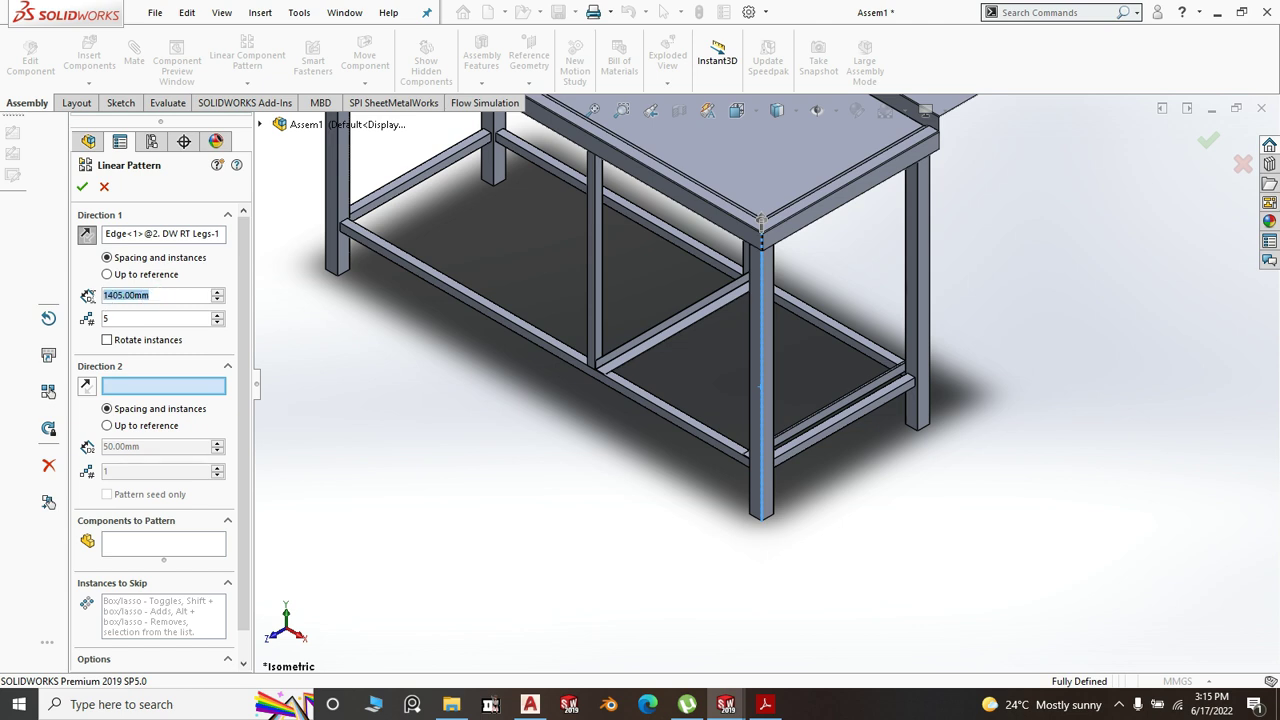
text(125)
- Choose both 7. DW RT Rail components as the ones to pattern and create the linear pattern
scroll(686, 371, down, 5)
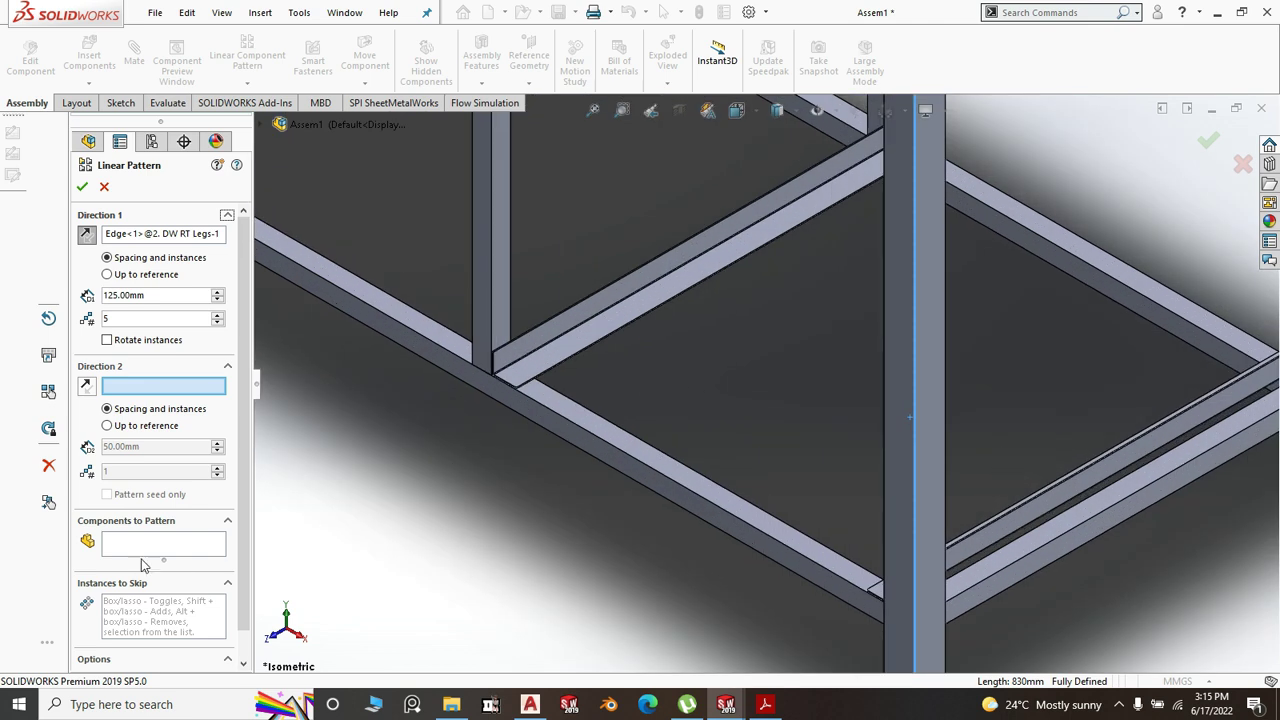
click(137, 558)
click(598, 340)
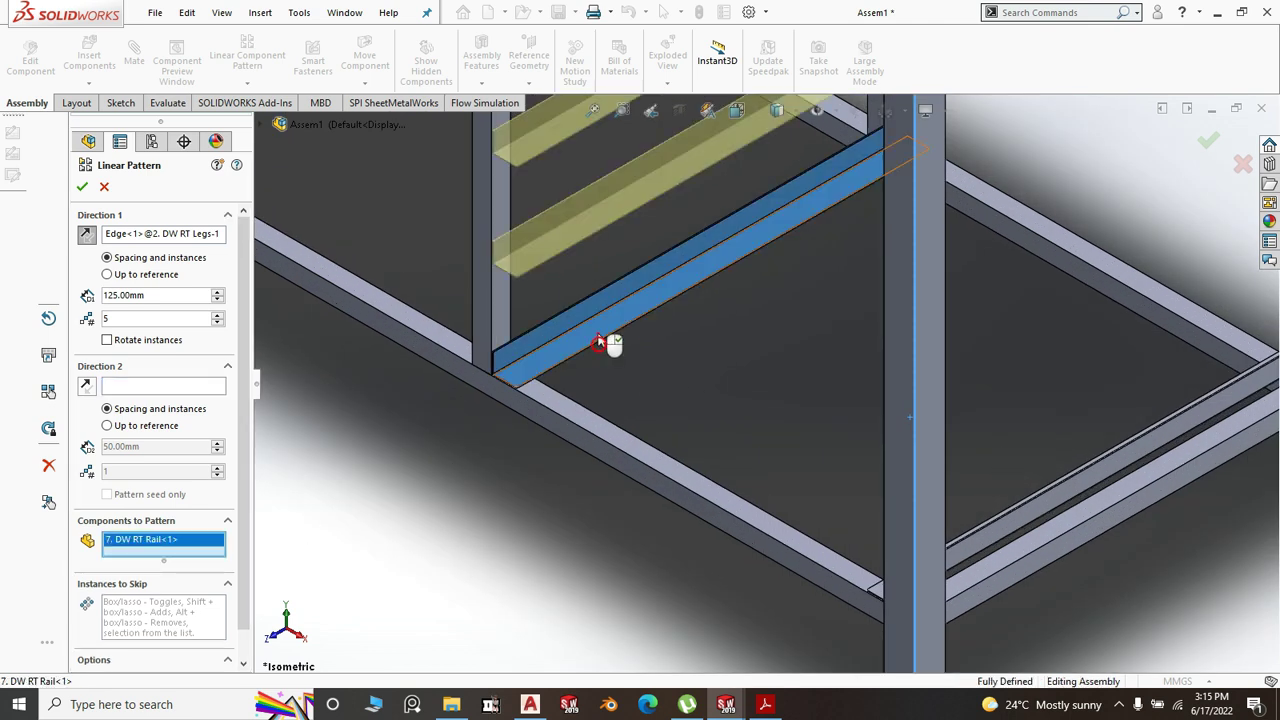
scroll(598, 337, up, 4)
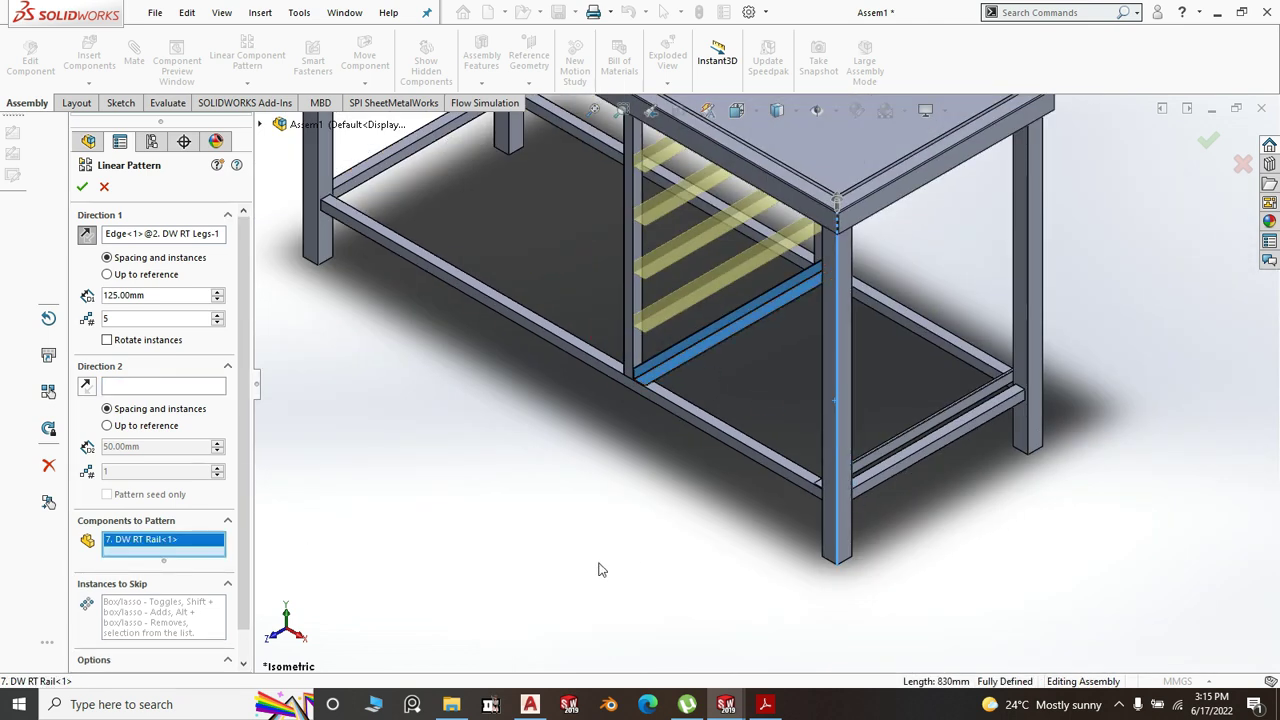
scroll(598, 570, down, 4)
middle_drag(651, 543, 800, 500)
click(862, 430)
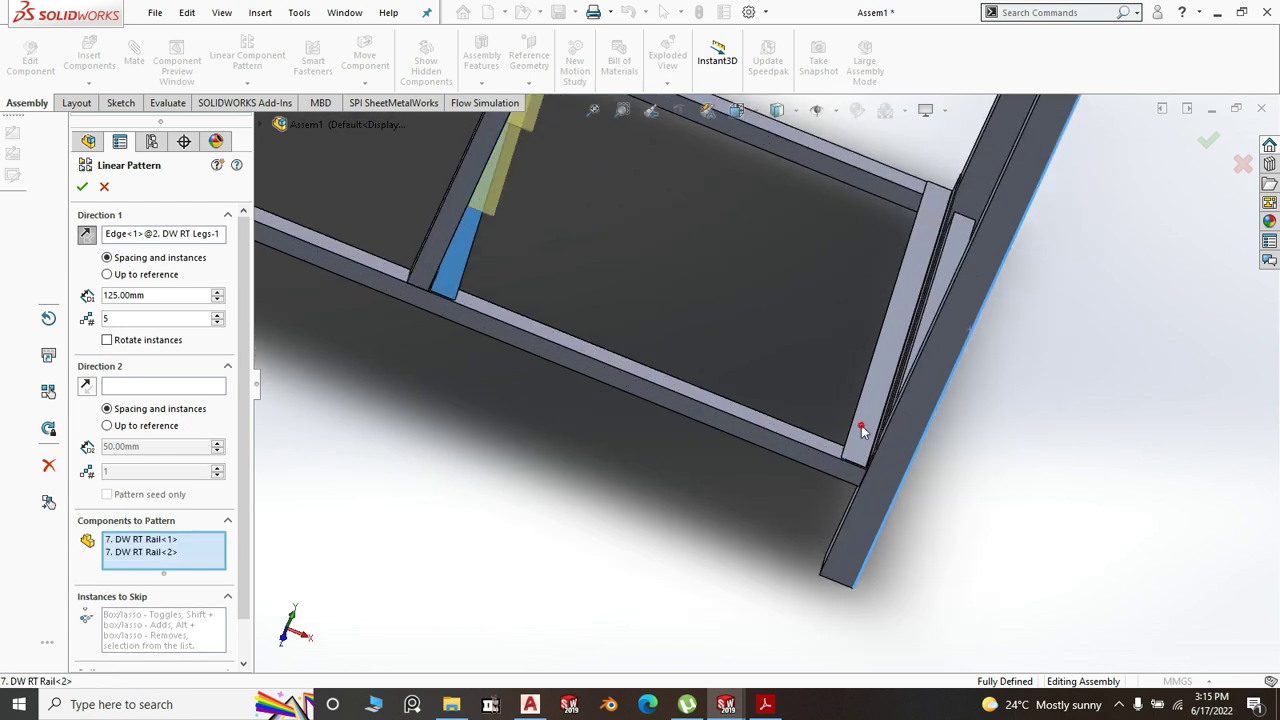
middle_drag(862, 430, 645, 476)
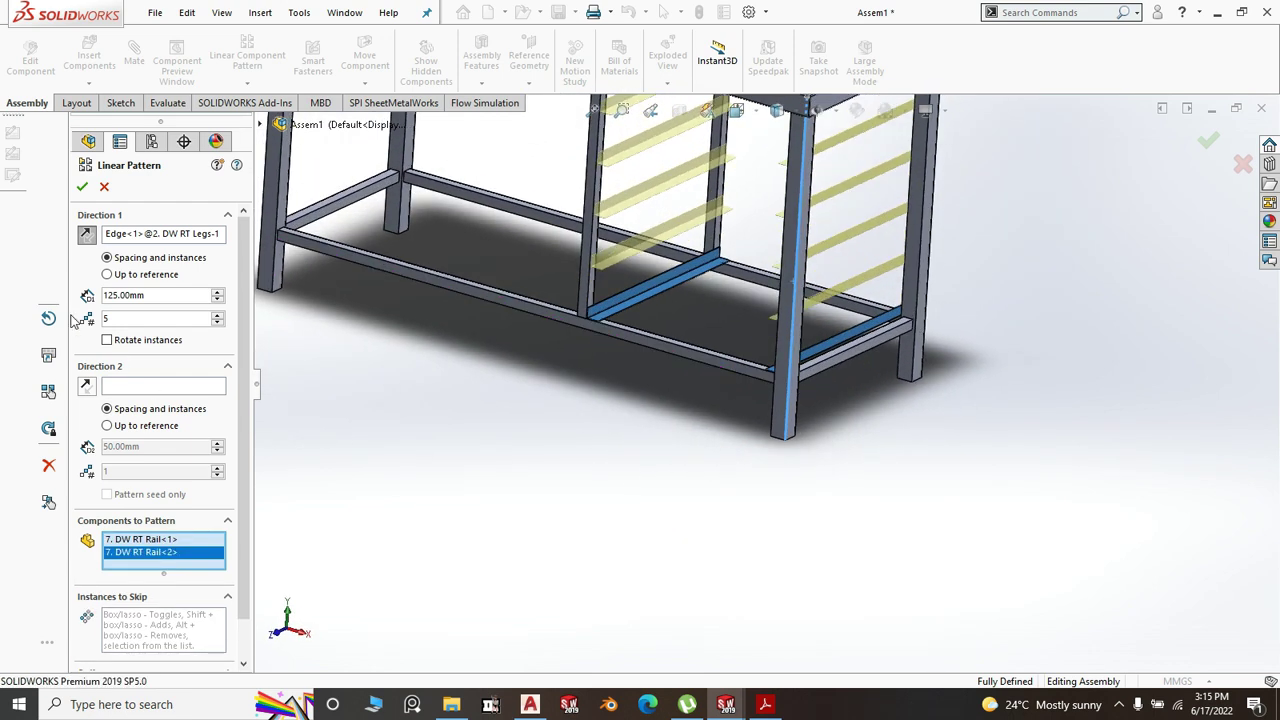
key(Return)
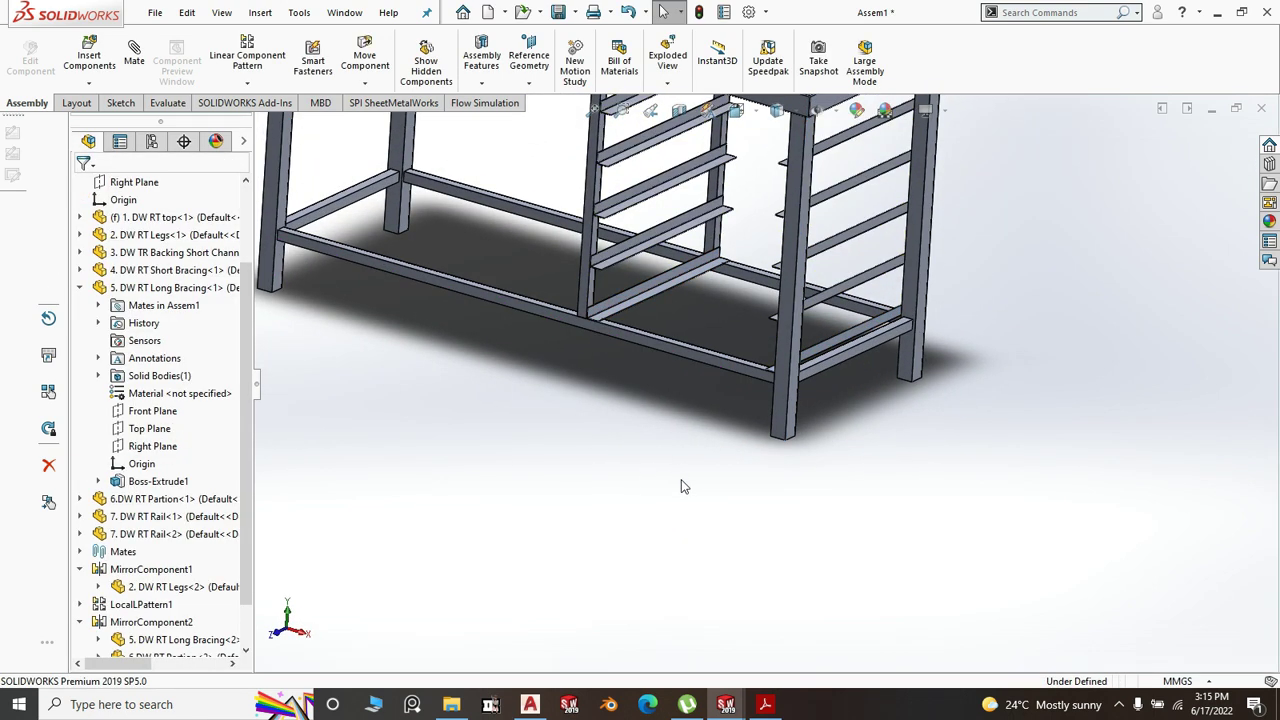
key(ctrl+7)
key(space)
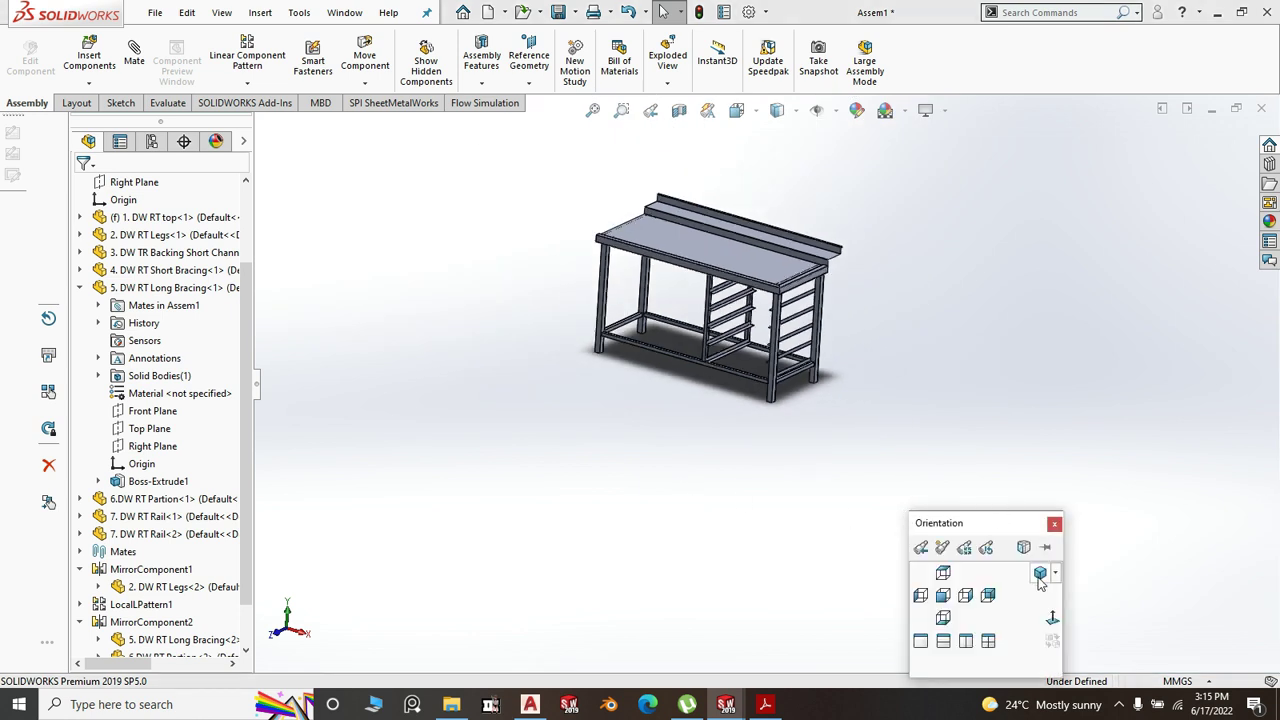
click(1040, 575)
scroll(937, 600, up, 5)
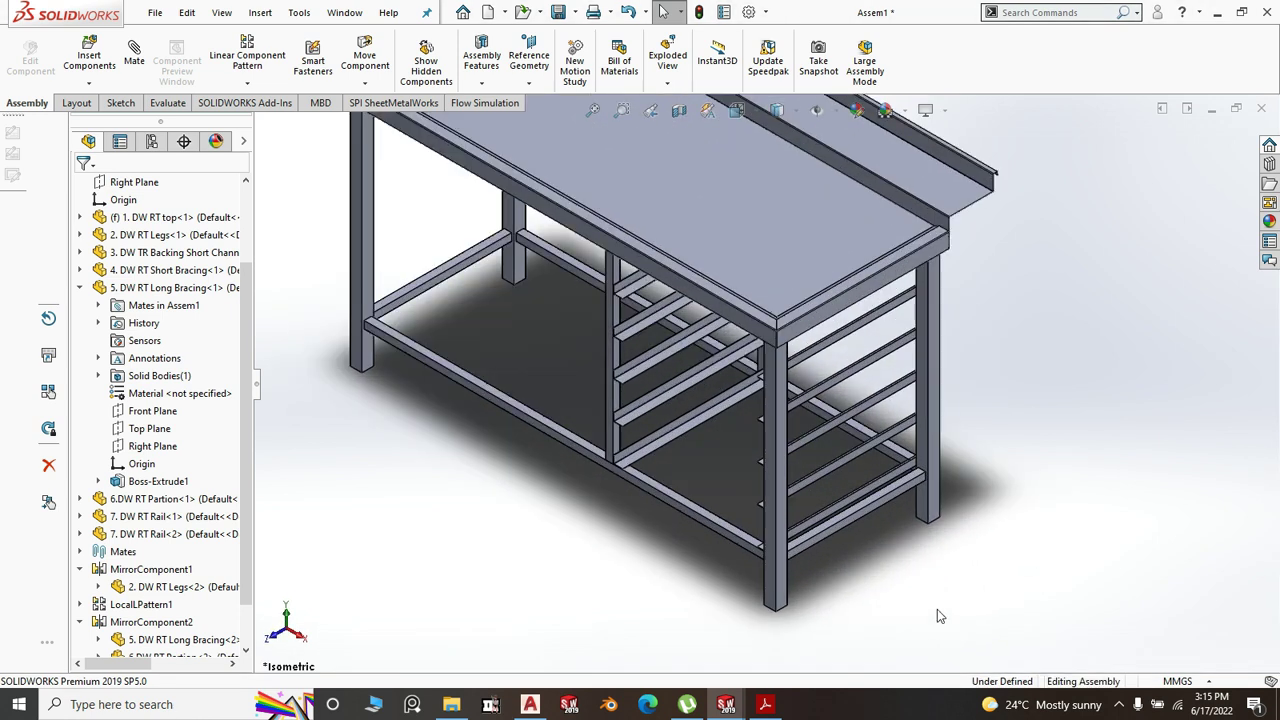
scroll(932, 570, down, 3)
scroll(830, 500, up, 3)
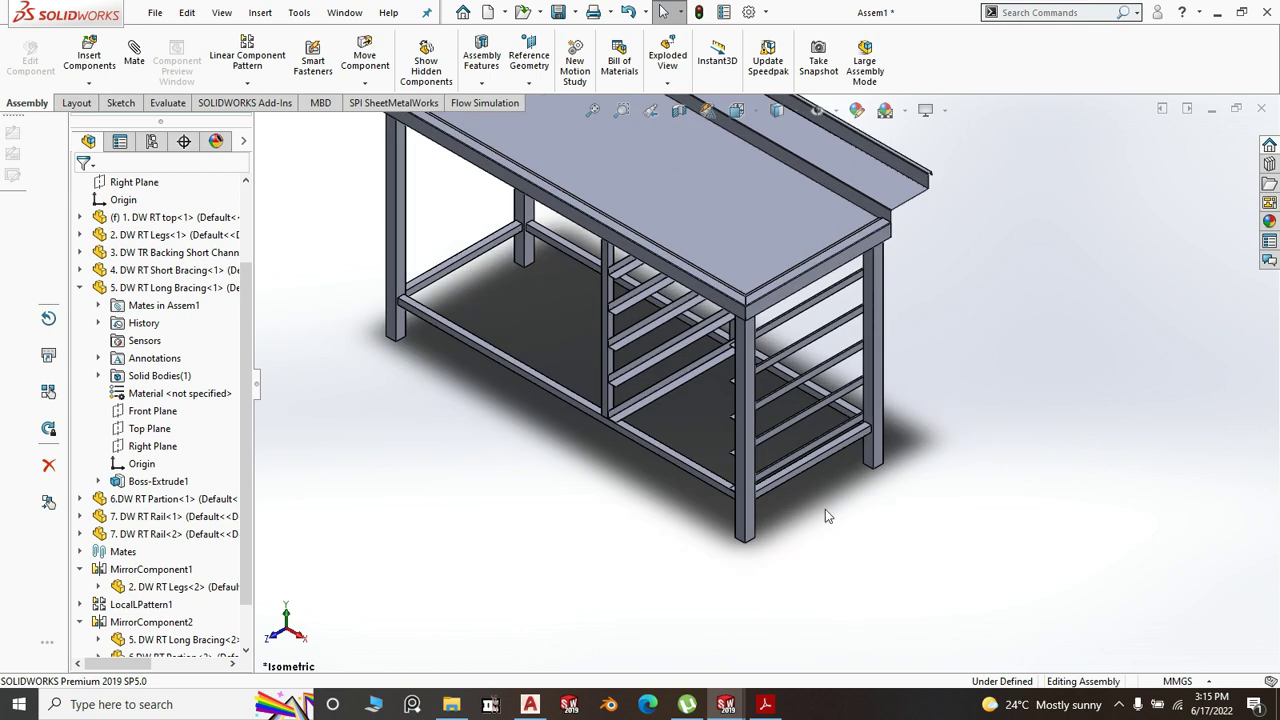
- Insert the DW1 Pre rinse sink assembly from the Layout, DW, Pre rinse Sink folder, rebuild it, and place it beside the table
scroll(786, 427, down, 4)
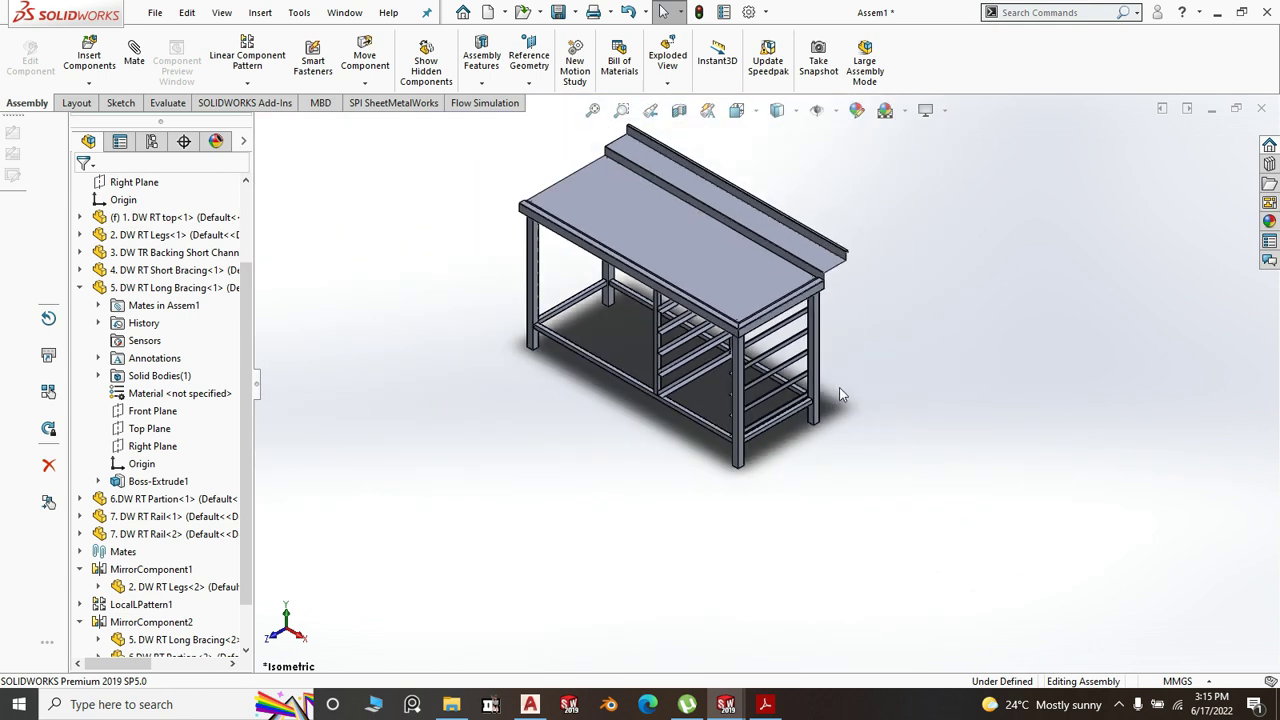
scroll(839, 387, up, 2)
scroll(910, 448, down, 4)
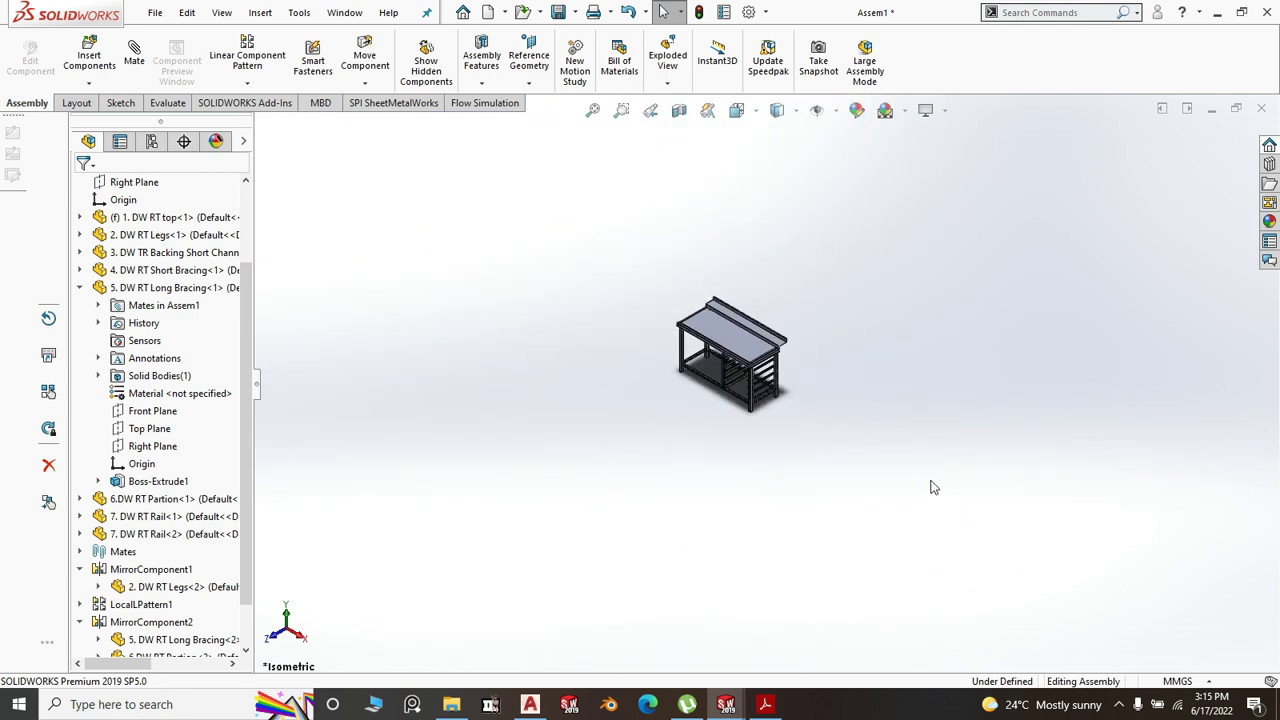
click(90, 60)
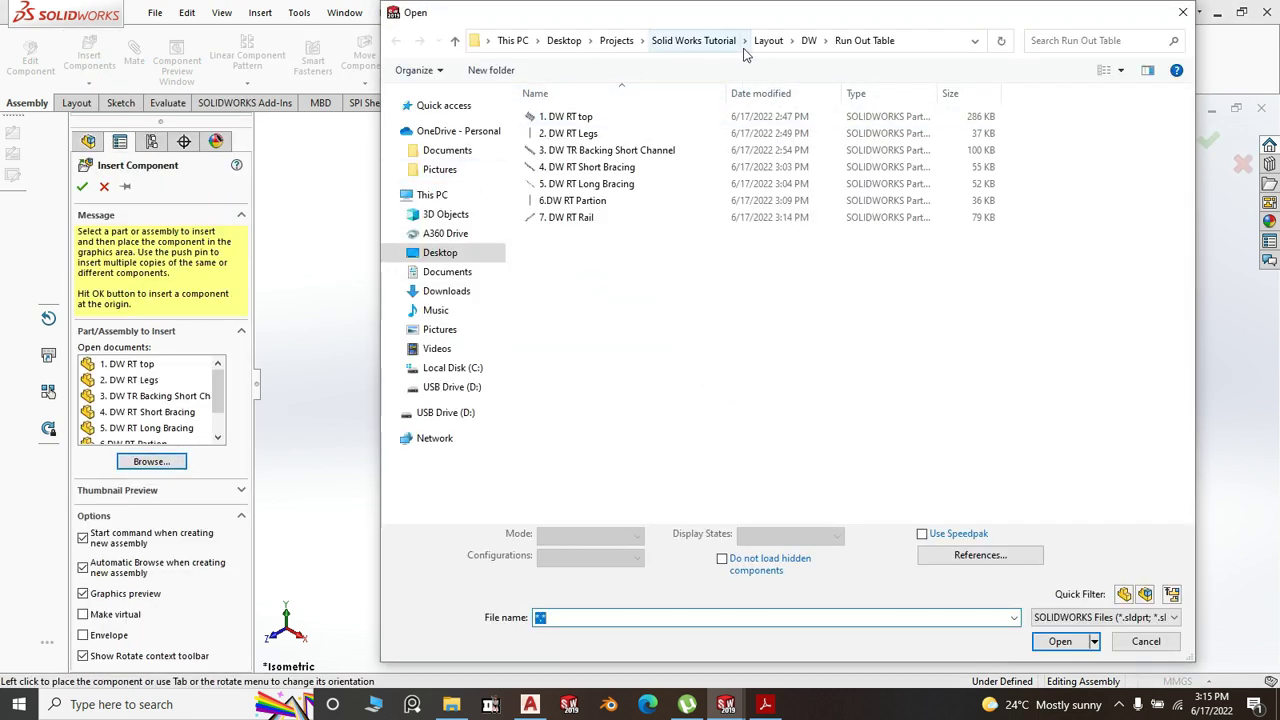
click(766, 41)
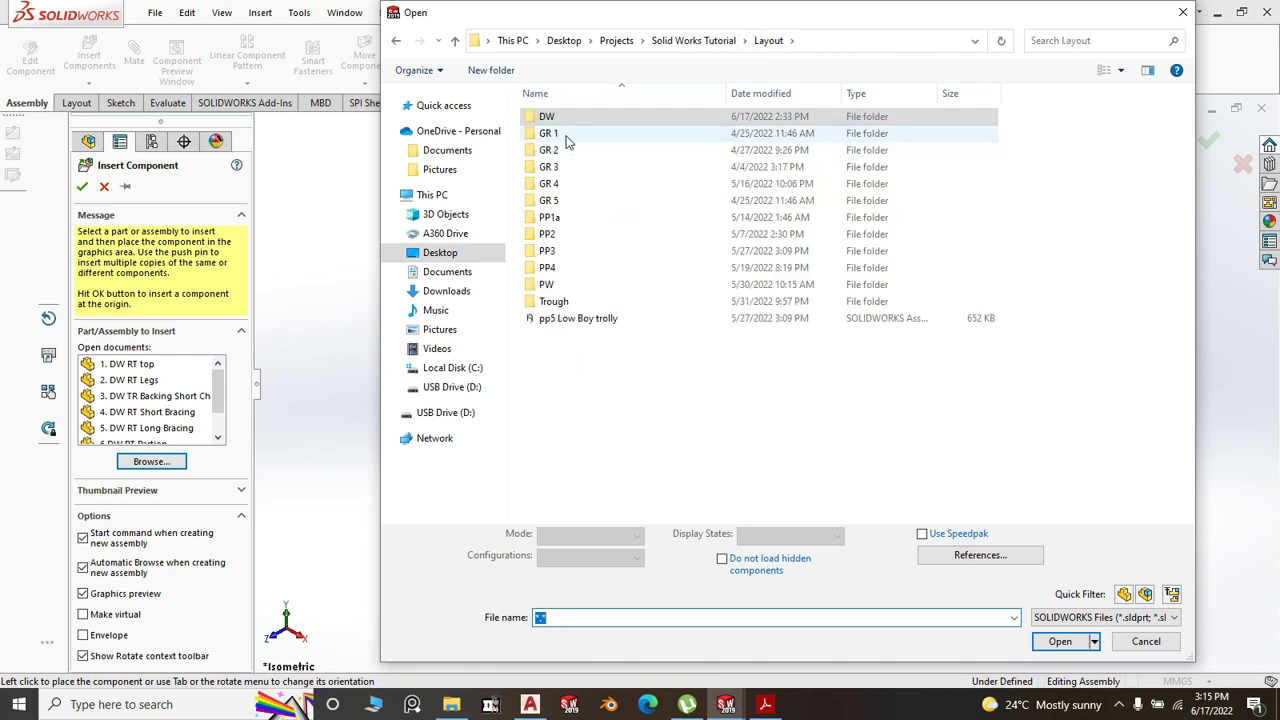
double_click(566, 117)
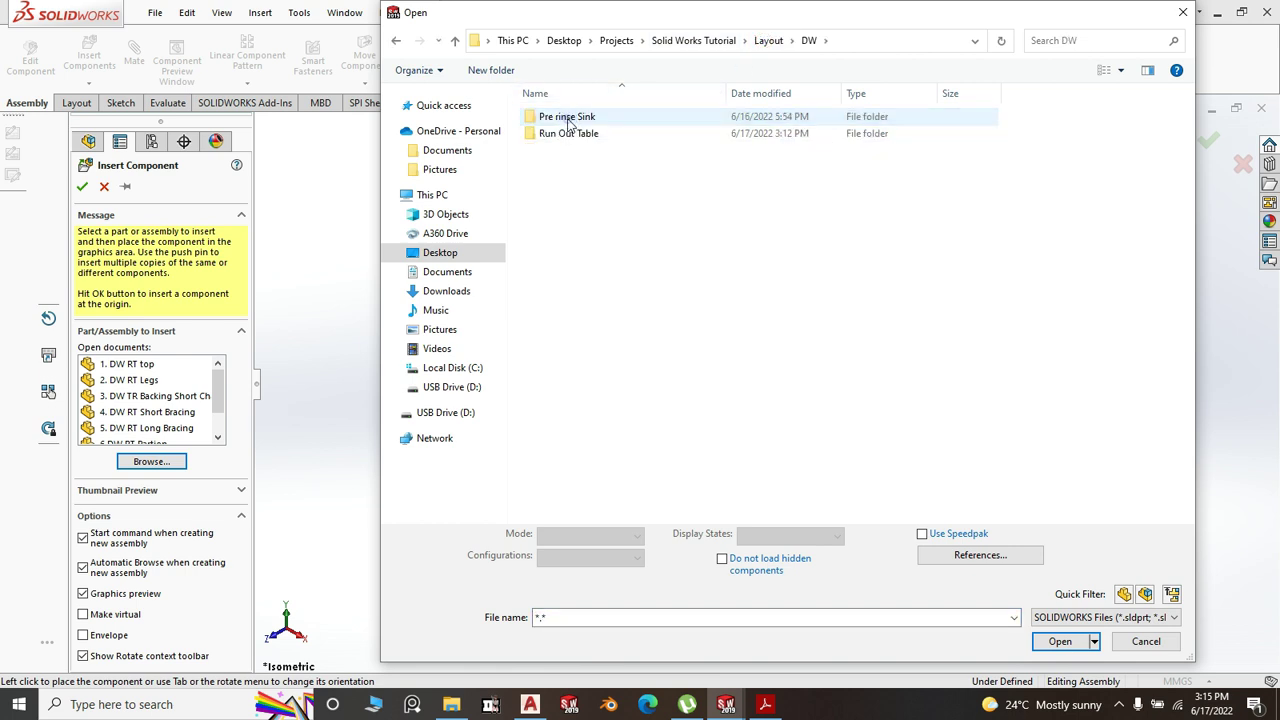
double_click(568, 122)
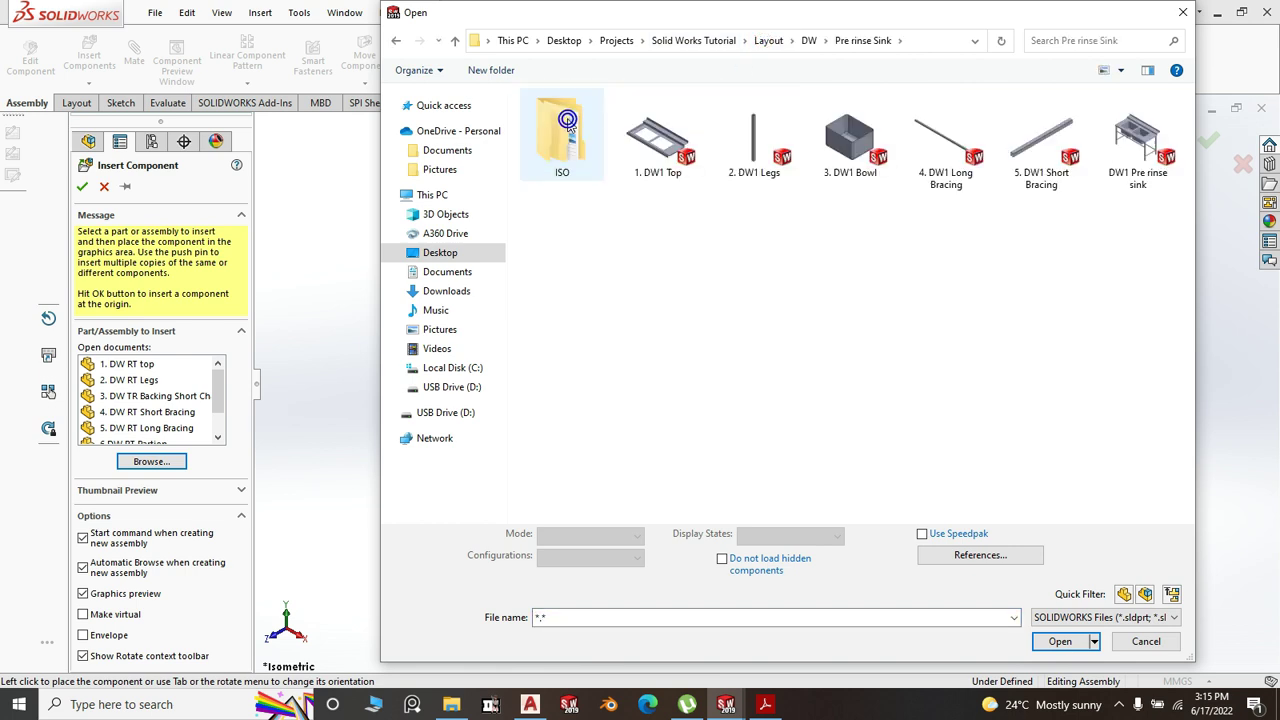
click(1134, 142)
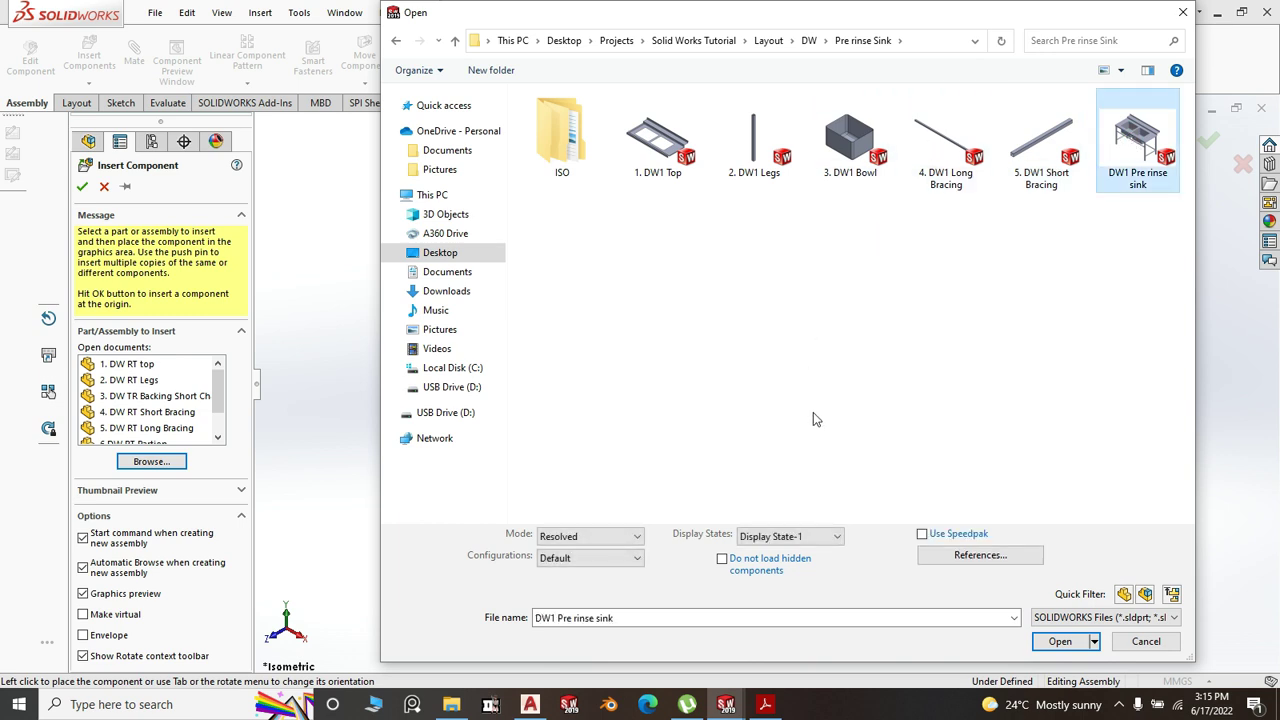
click(1060, 641)
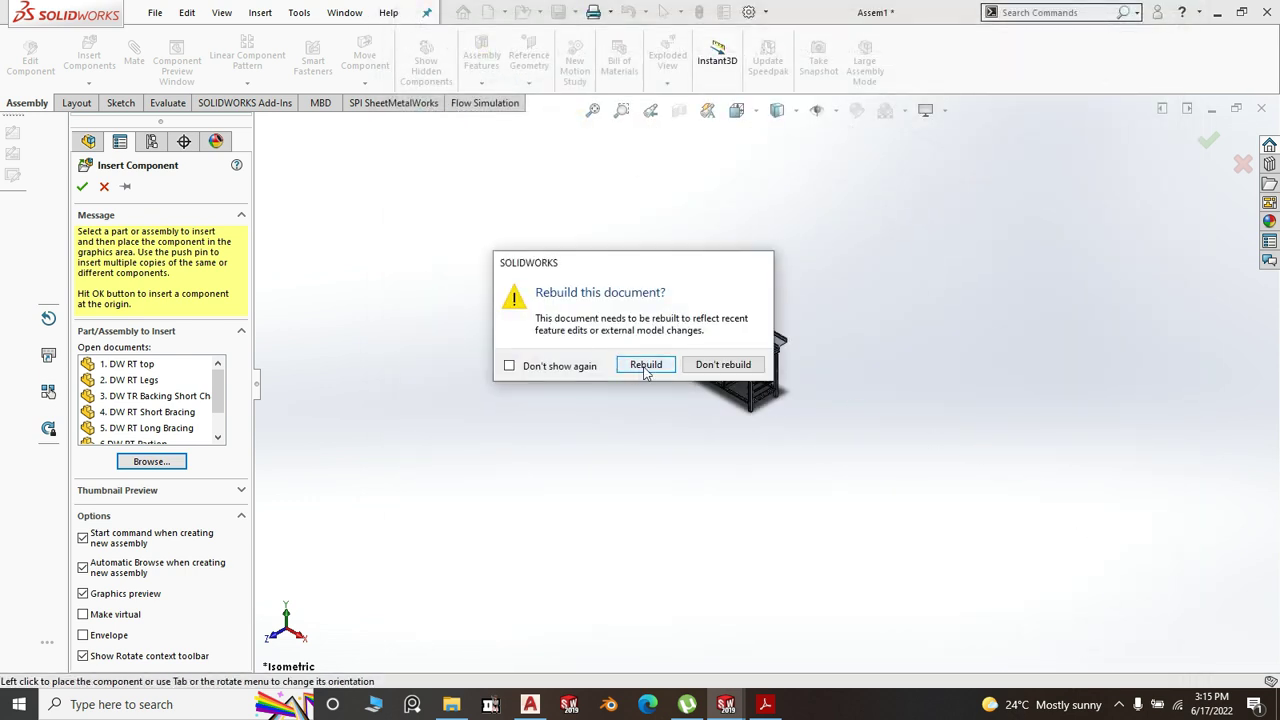
click(646, 365)
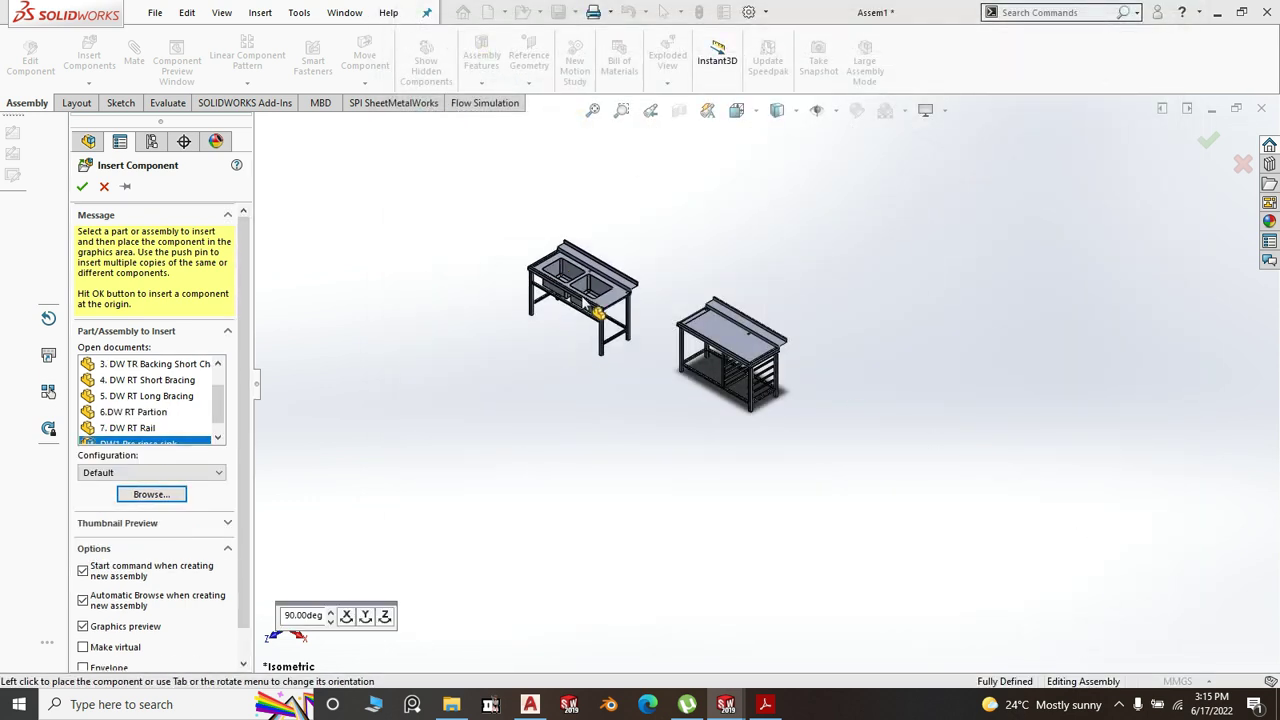
click(585, 280)
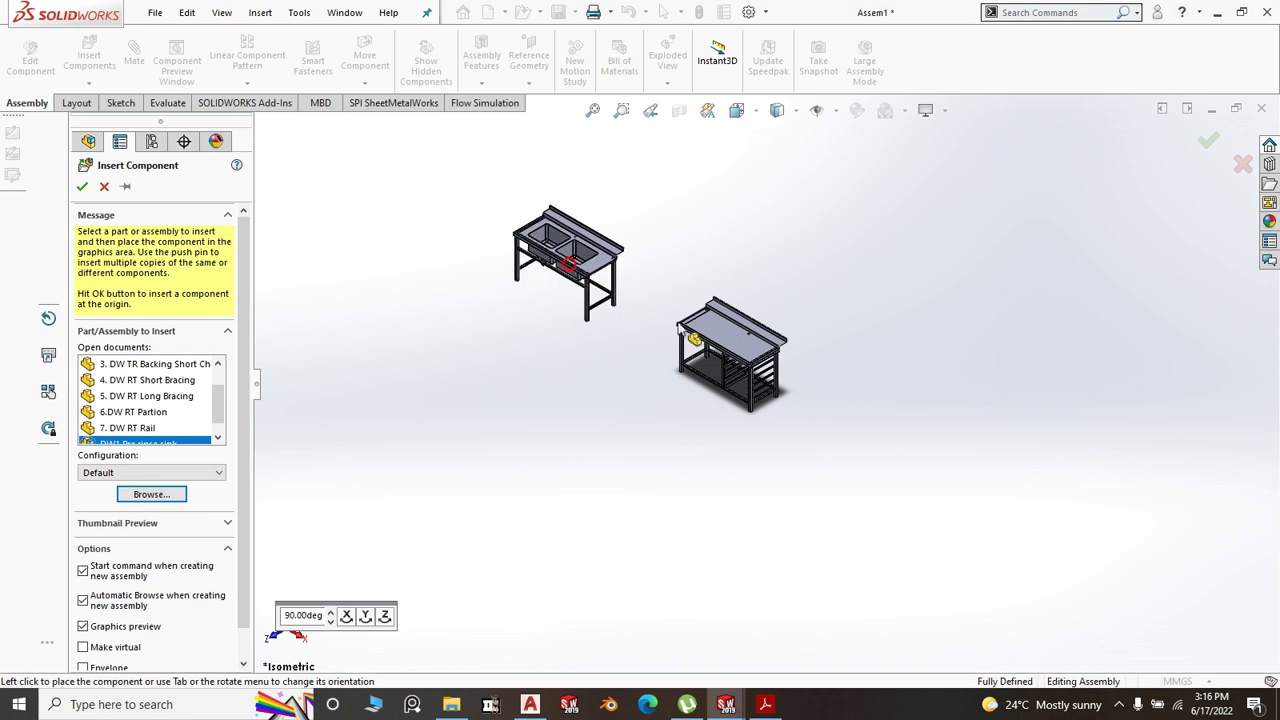
- Mate the bottom face of a sink leg coincident with the bottom face of a table leg
middle_drag(706, 433, 701, 390)
scroll(645, 291, up, 3)
scroll(641, 302, down, 5)
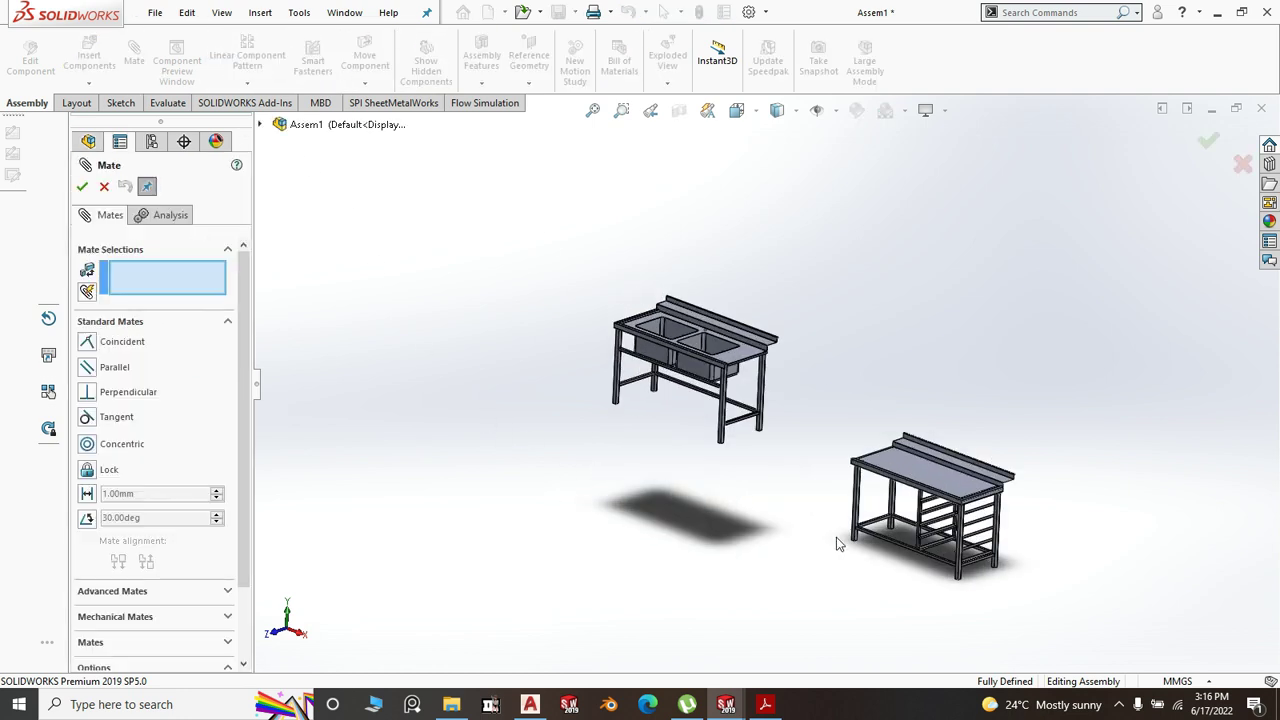
middle_drag(838, 543, 814, 346)
scroll(777, 466, down, 6)
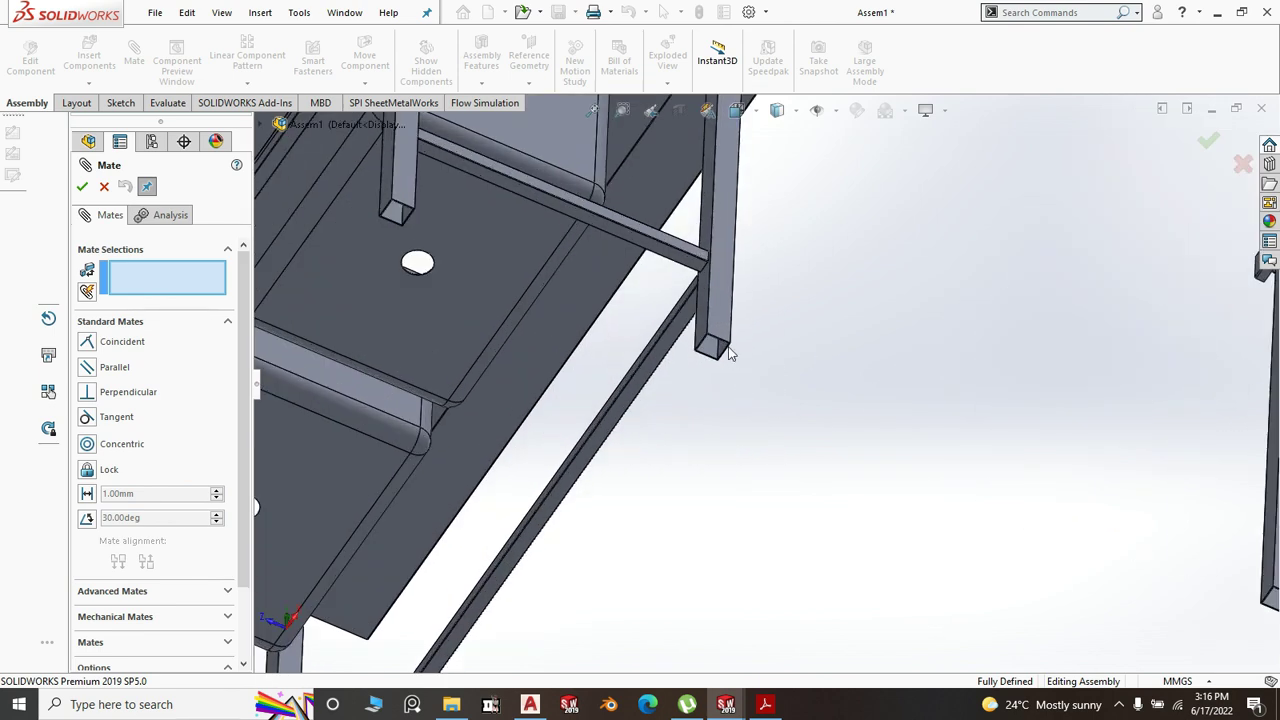
scroll(729, 352, down, 5)
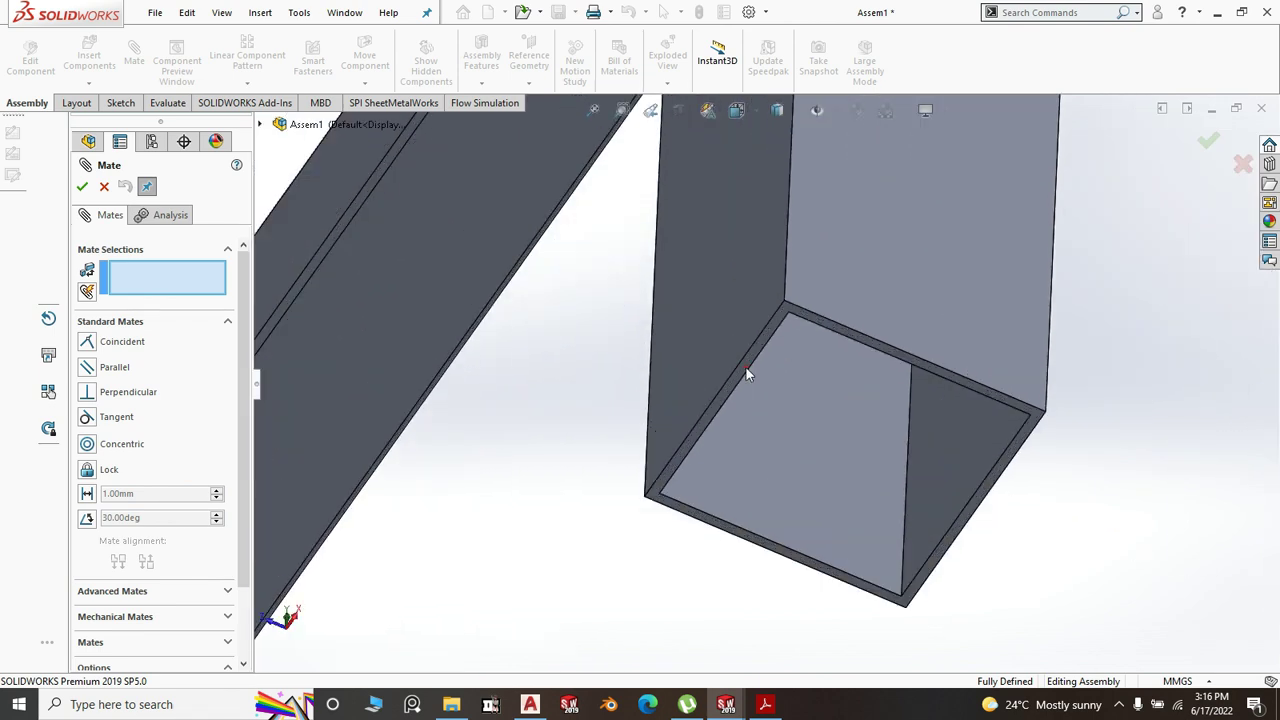
click(746, 370)
scroll(700, 370, up, 6)
scroll(600, 318, up, 5)
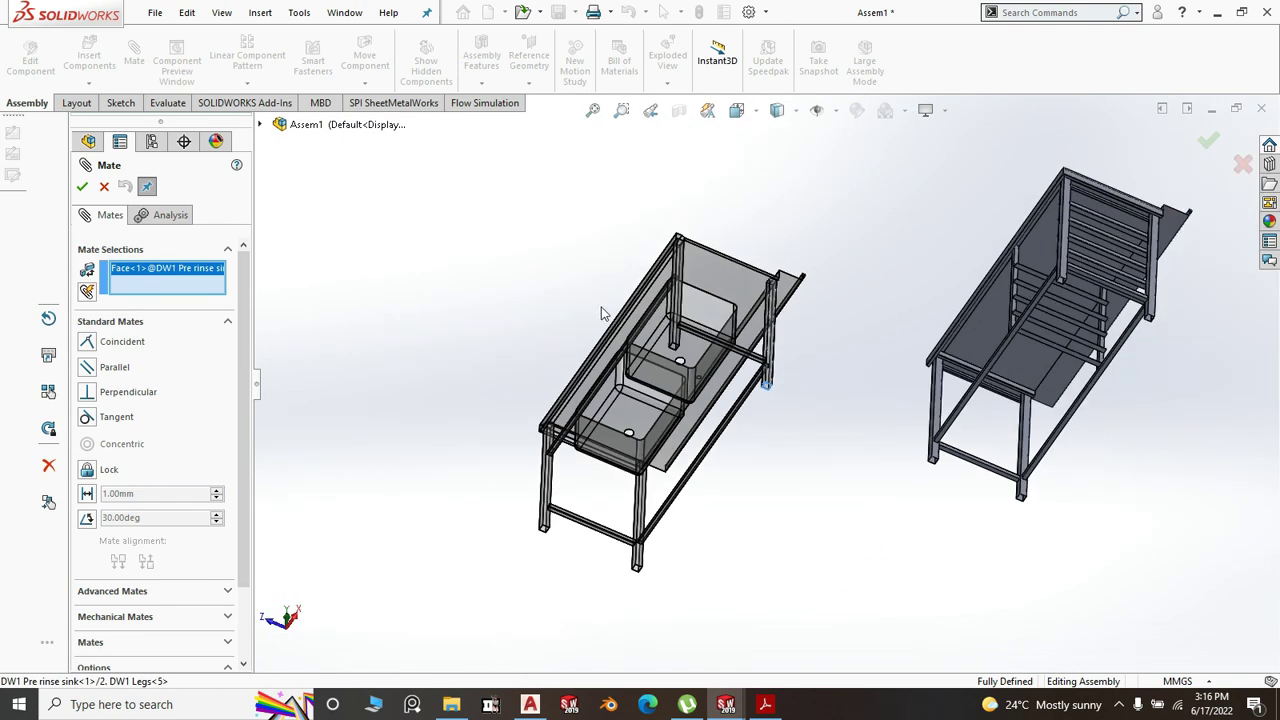
scroll(934, 509, up, 3)
scroll(781, 432, down, 6)
scroll(781, 432, down, 6)
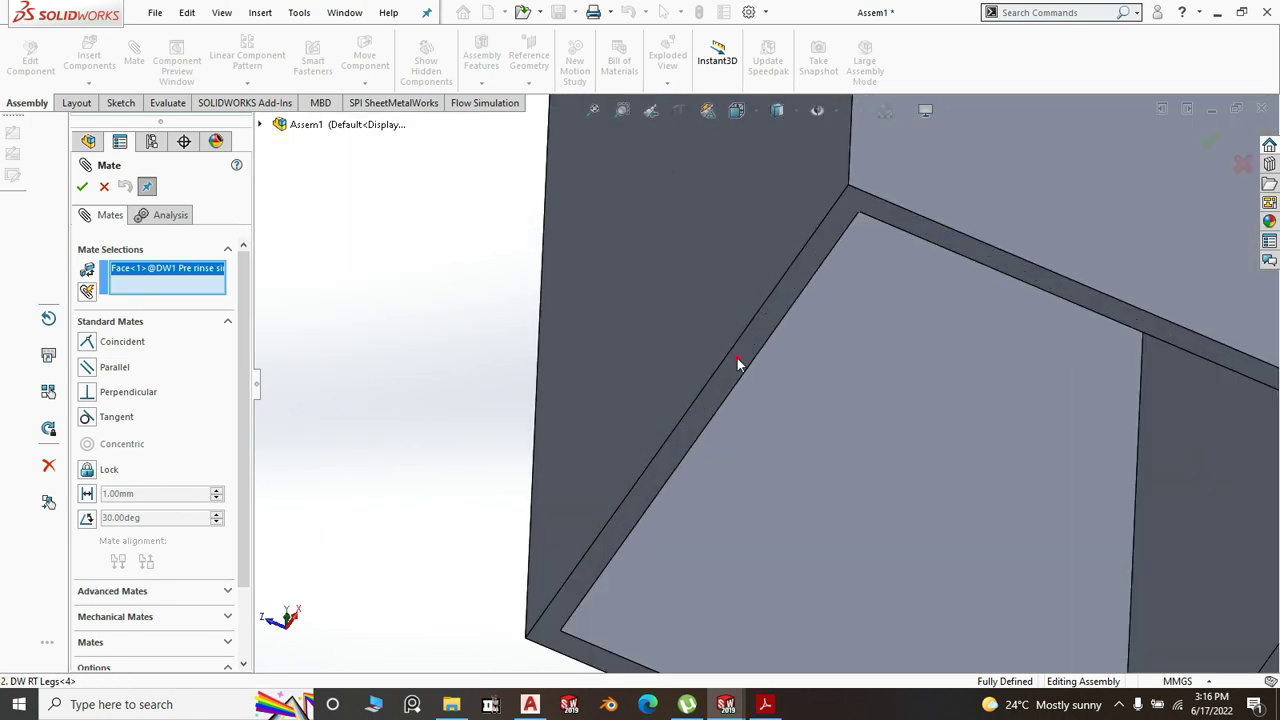
click(737, 362)
right_click(737, 368)
scroll(680, 388, up, 12)
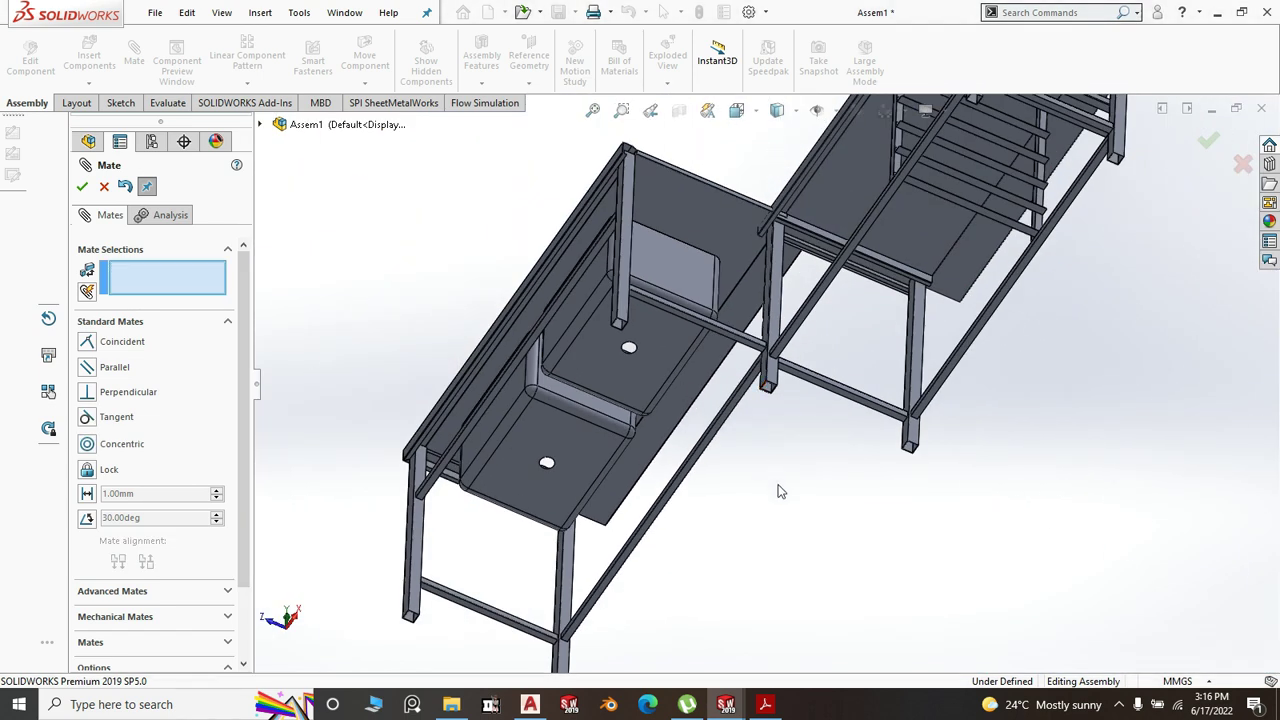
- Add a coincident mate between the front face of the sink top and the front face of the table top
scroll(805, 527, up, 5)
middle_drag(789, 491, 833, 477)
scroll(808, 368, down, 6)
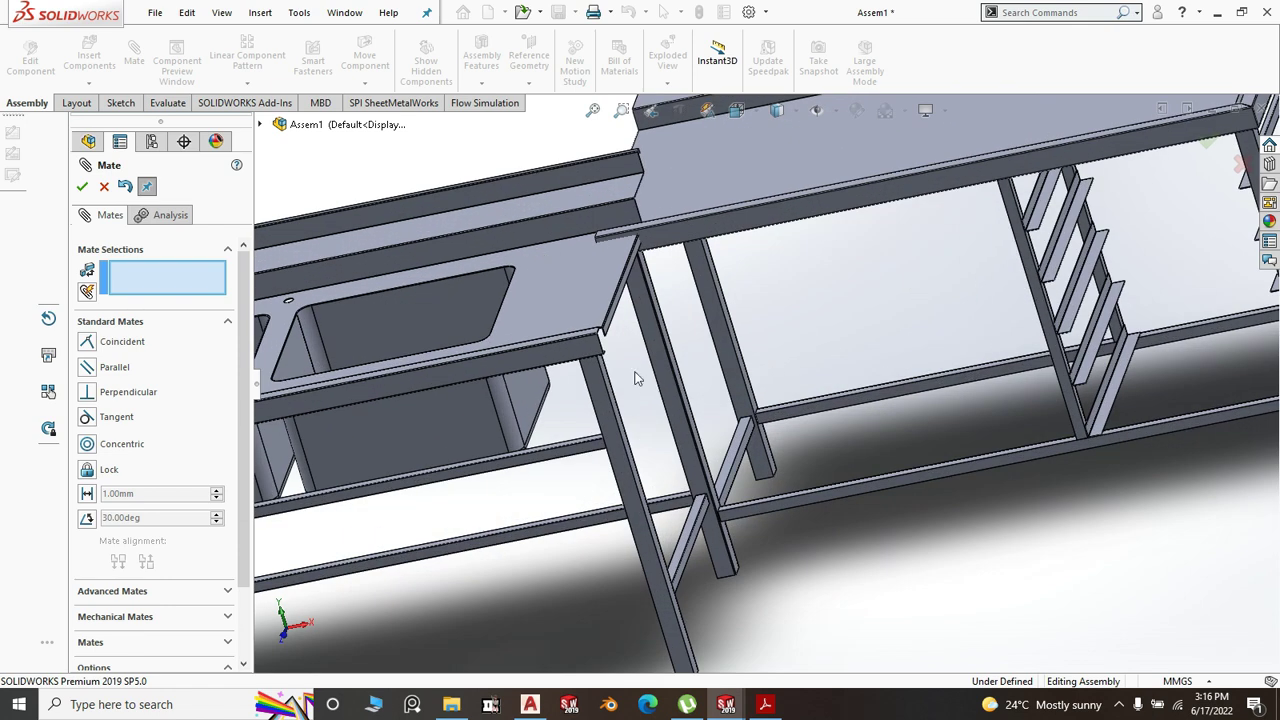
click(588, 352)
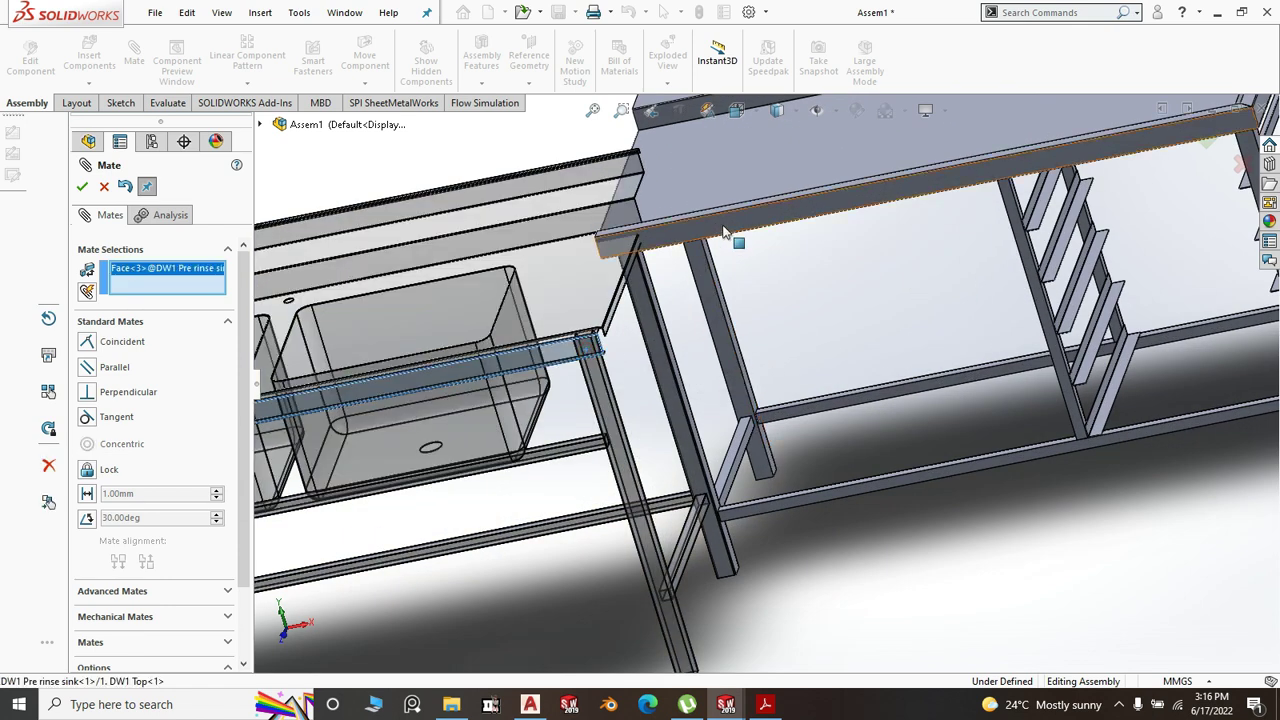
click(724, 232)
scroll(800, 285, up, 3)
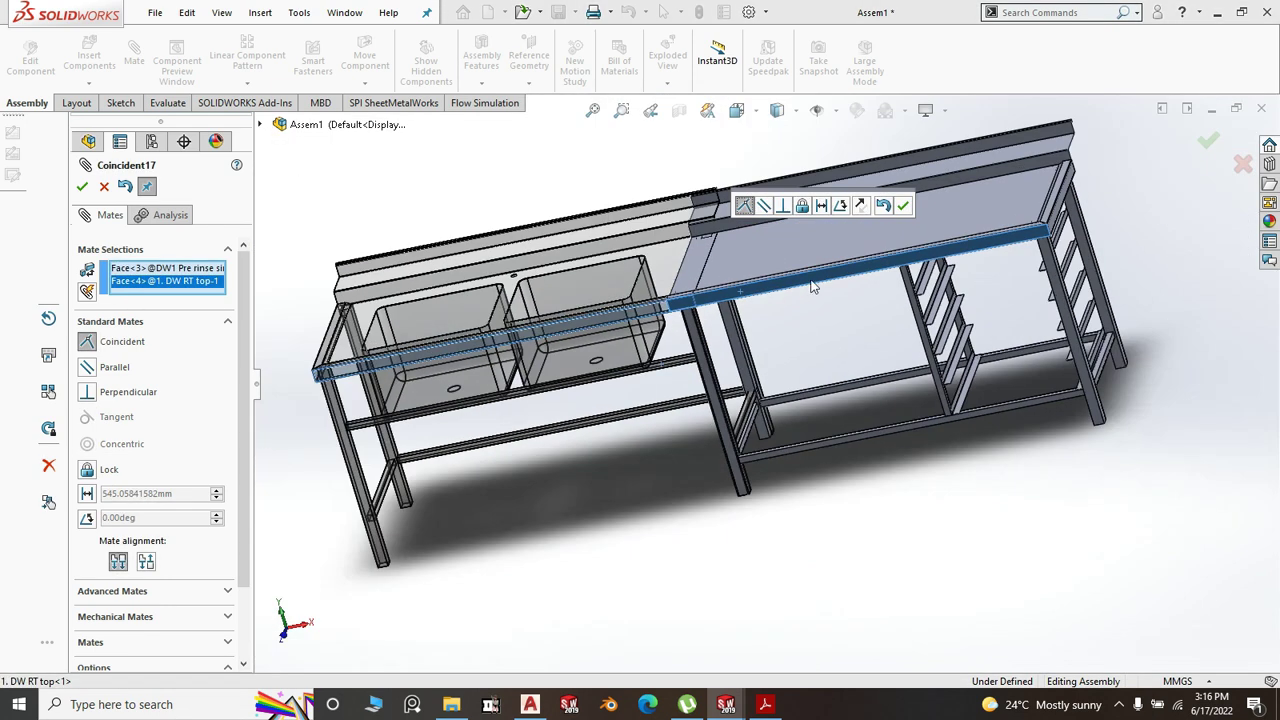
click(904, 206)
- Move the pre-rinse sink along the mated faces away from the table to leave a gap, and finish mating
scroll(782, 466, up, 3)
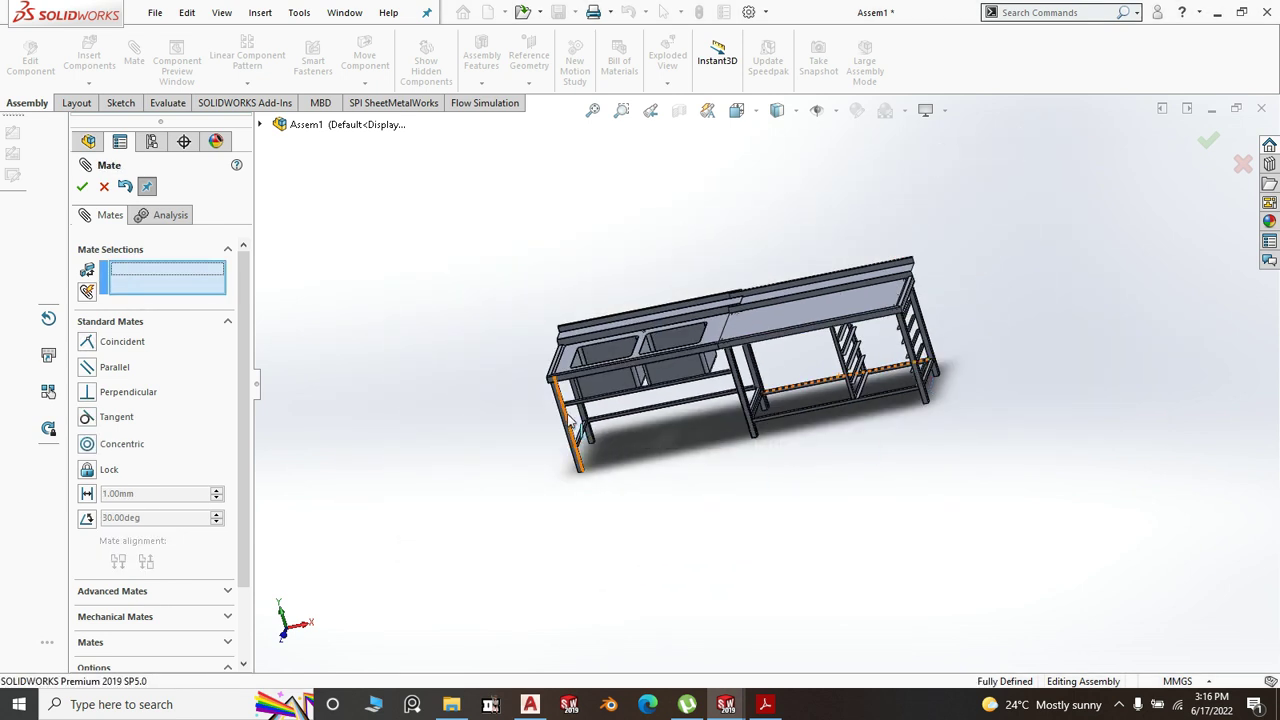
drag(613, 388, 441, 377)
middle_drag(654, 465, 680, 457)
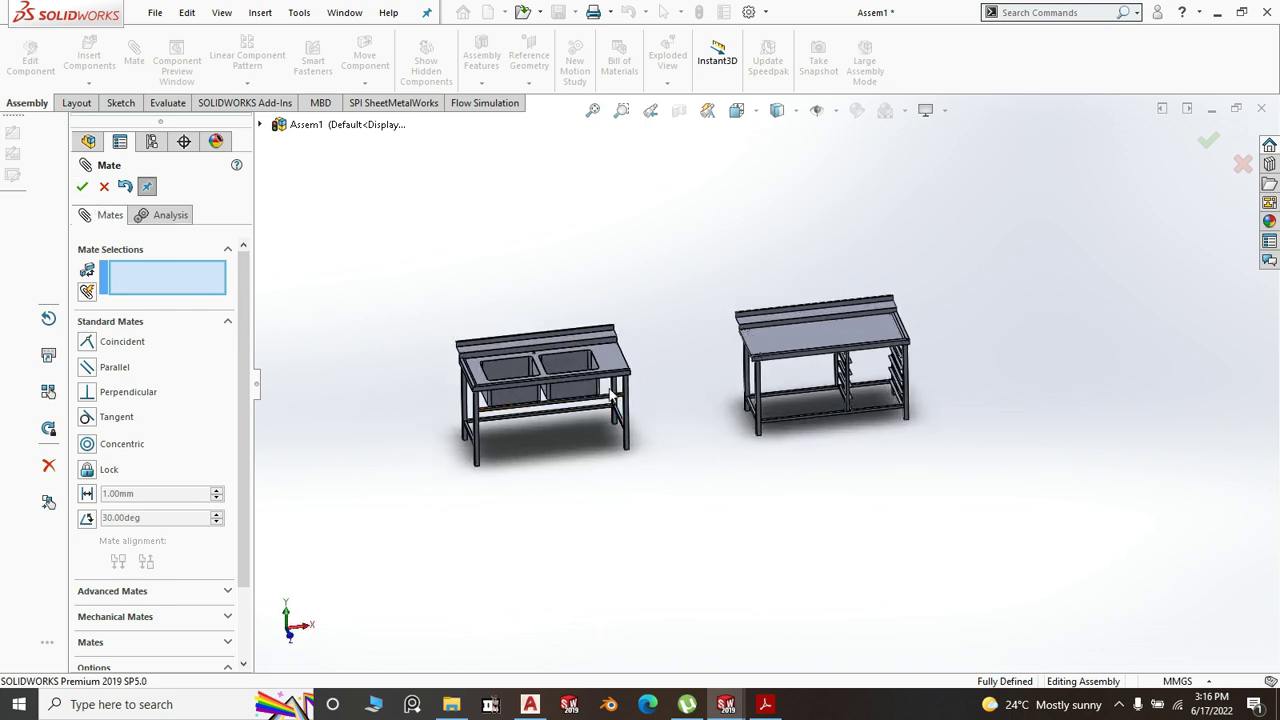
drag(620, 385, 647, 386)
click(83, 187)
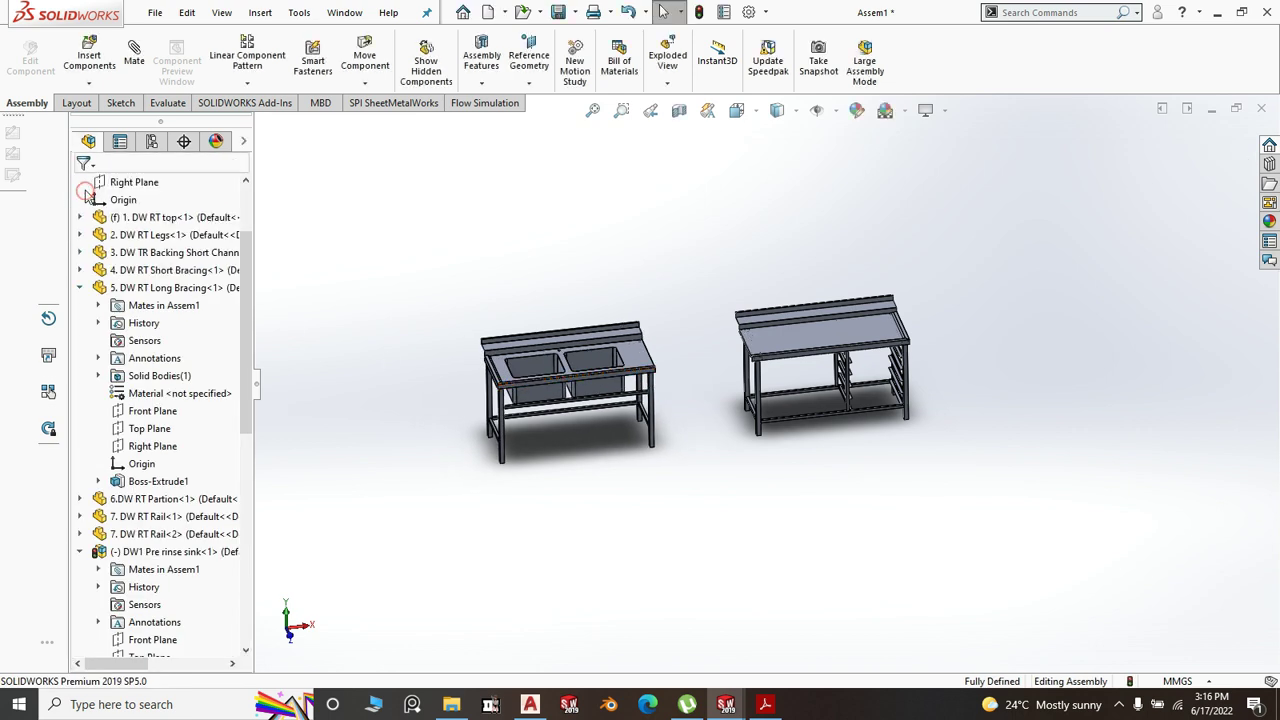
- Examine the facing ends of the sink and the table, comparing their top edges, backsplashes and legs
scroll(758, 395, up, 2)
scroll(765, 405, down, 6)
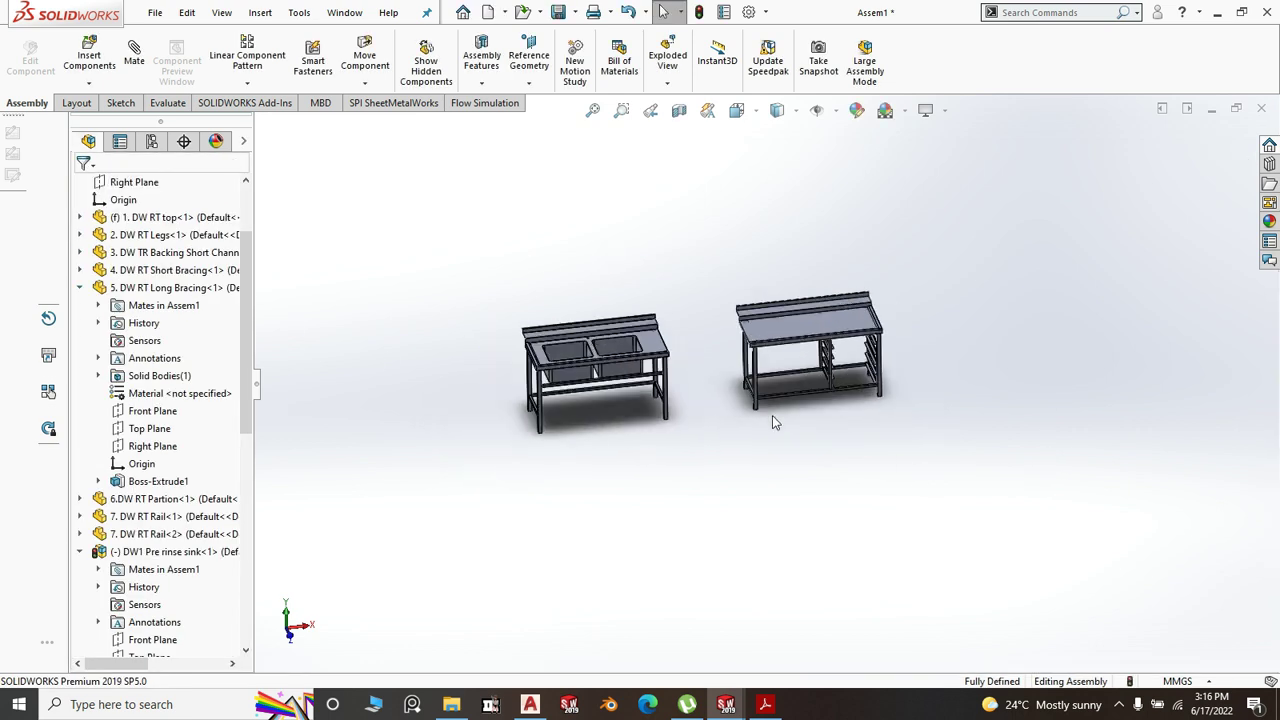
middle_drag(777, 410, 817, 515)
scroll(700, 290, down, 5)
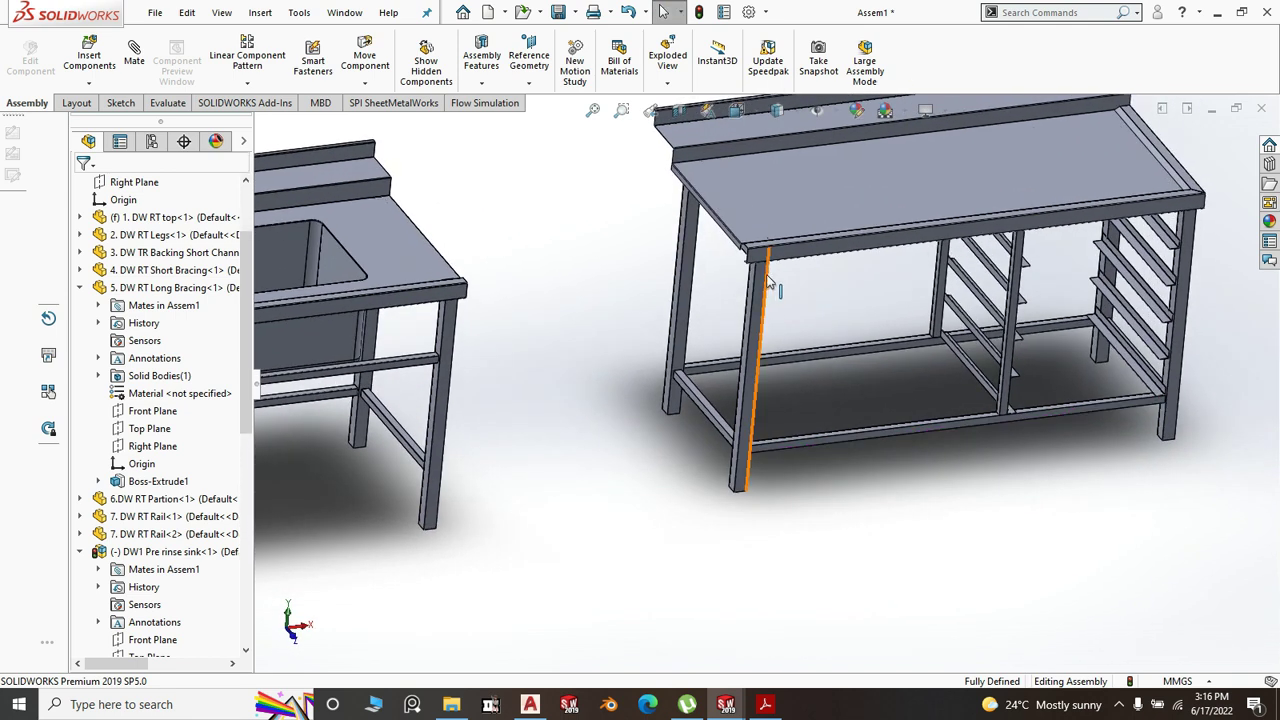
scroll(695, 302, up, 6)
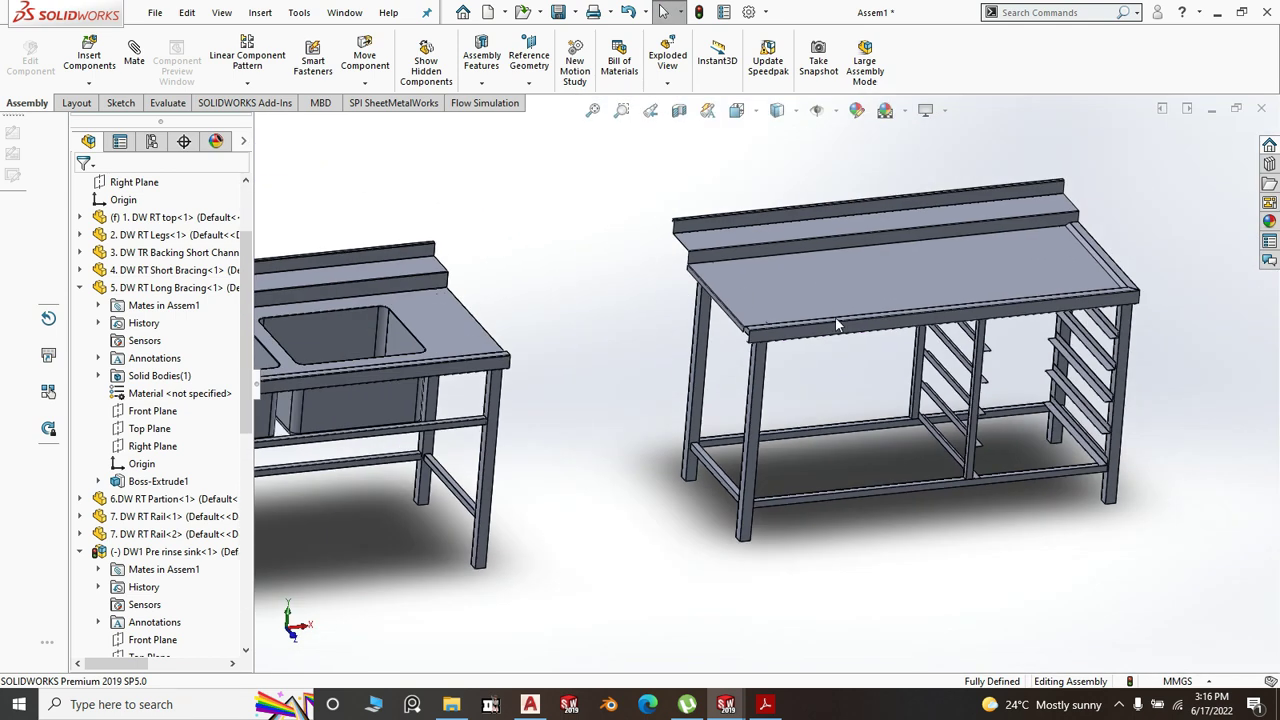
middle_drag(602, 381, 474, 319)
scroll(474, 319, down, 4)
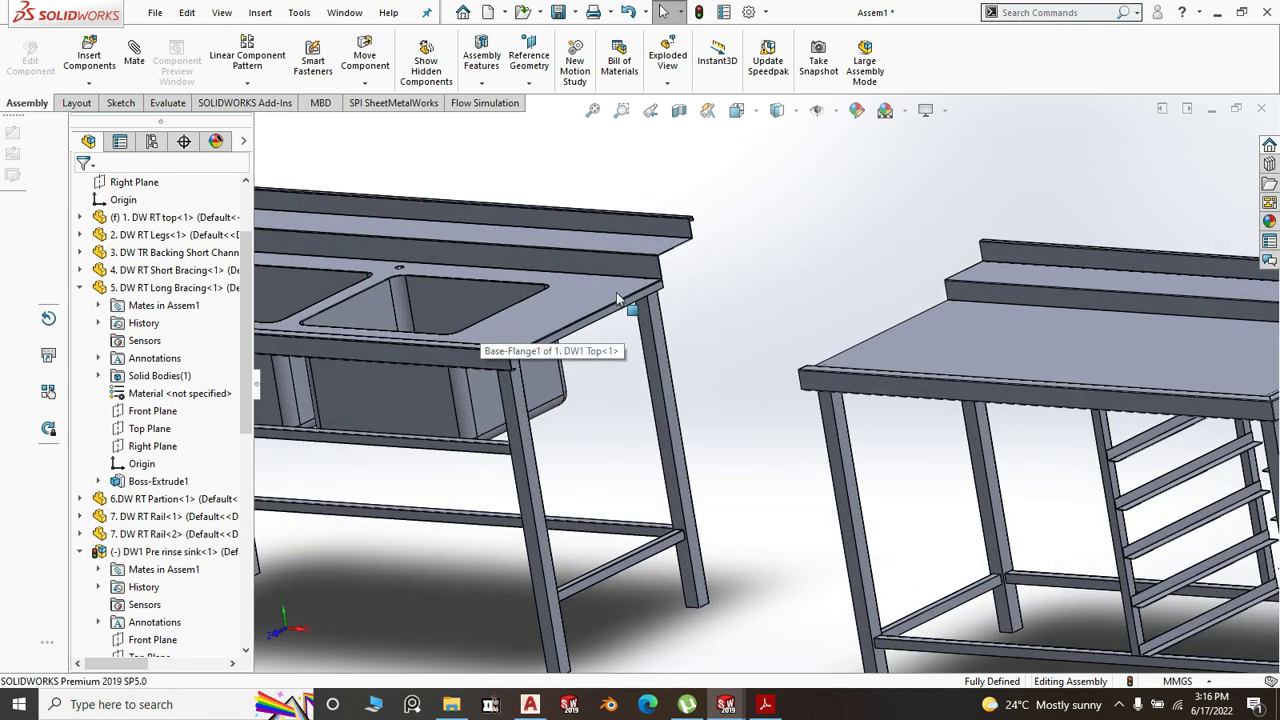
scroll(618, 298, up, 5)
middle_drag(618, 298, 640, 340)
scroll(651, 370, down, 5)
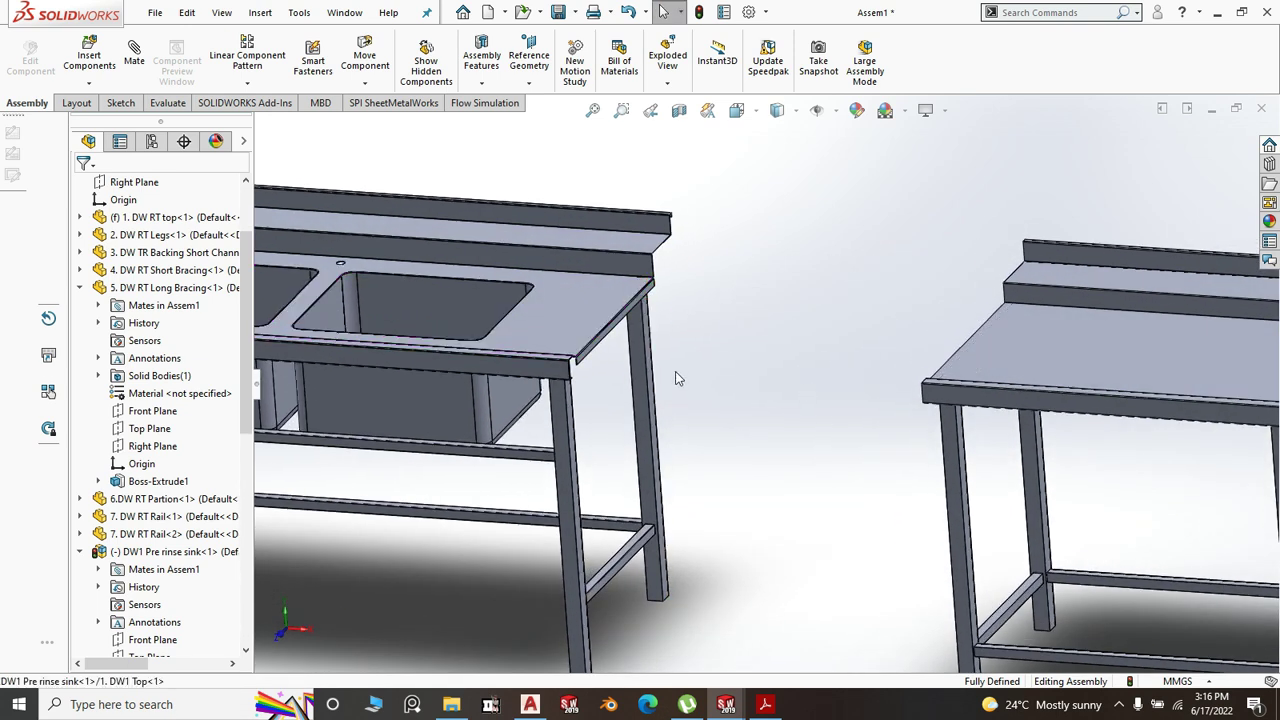
key(f)
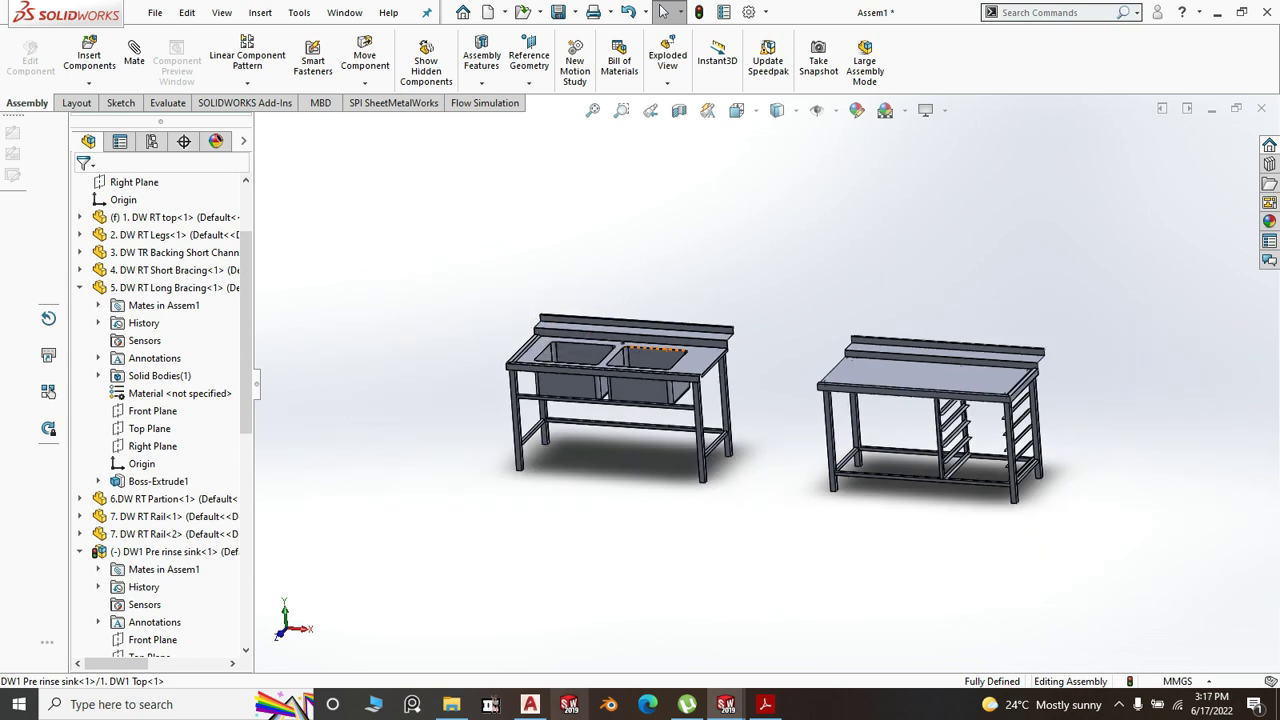
- Switch to AutoCAD, examine the DW1 to DW4 arrangement in the dishwash area of Layout.dwg, and return to Assem1 in SOLIDWORKS
click(530, 704)
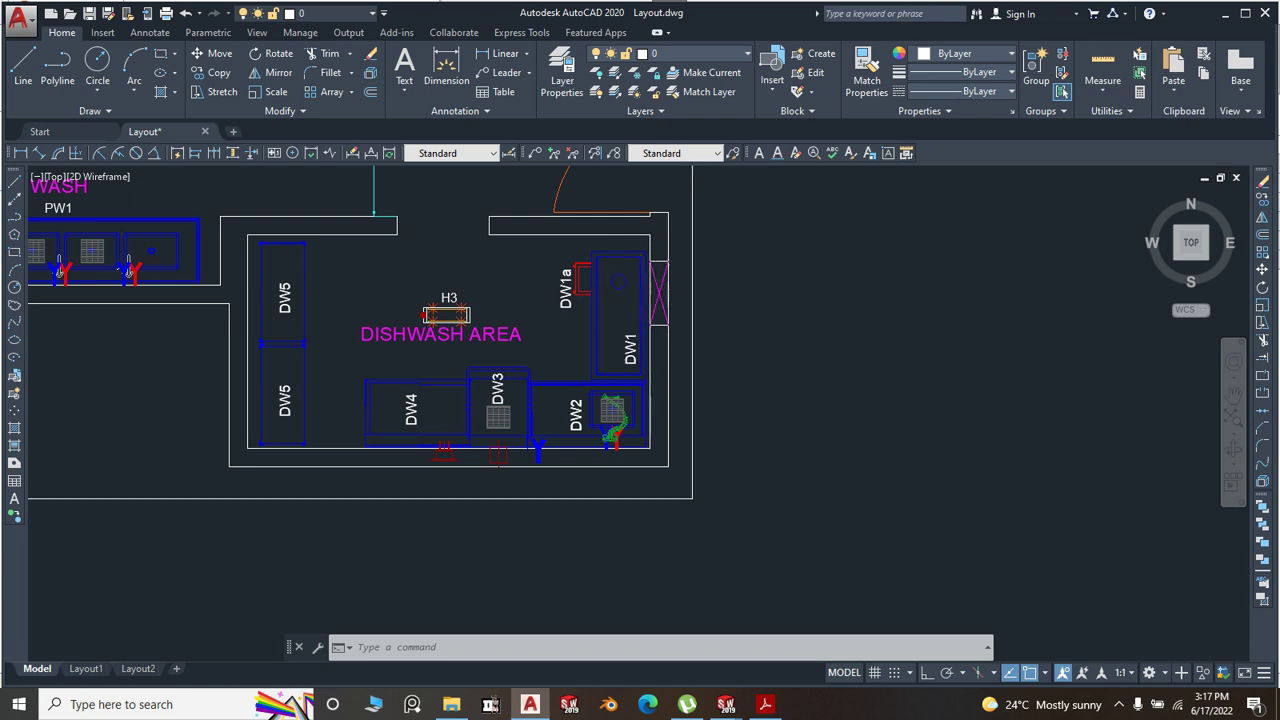
scroll(669, 295, up, 4)
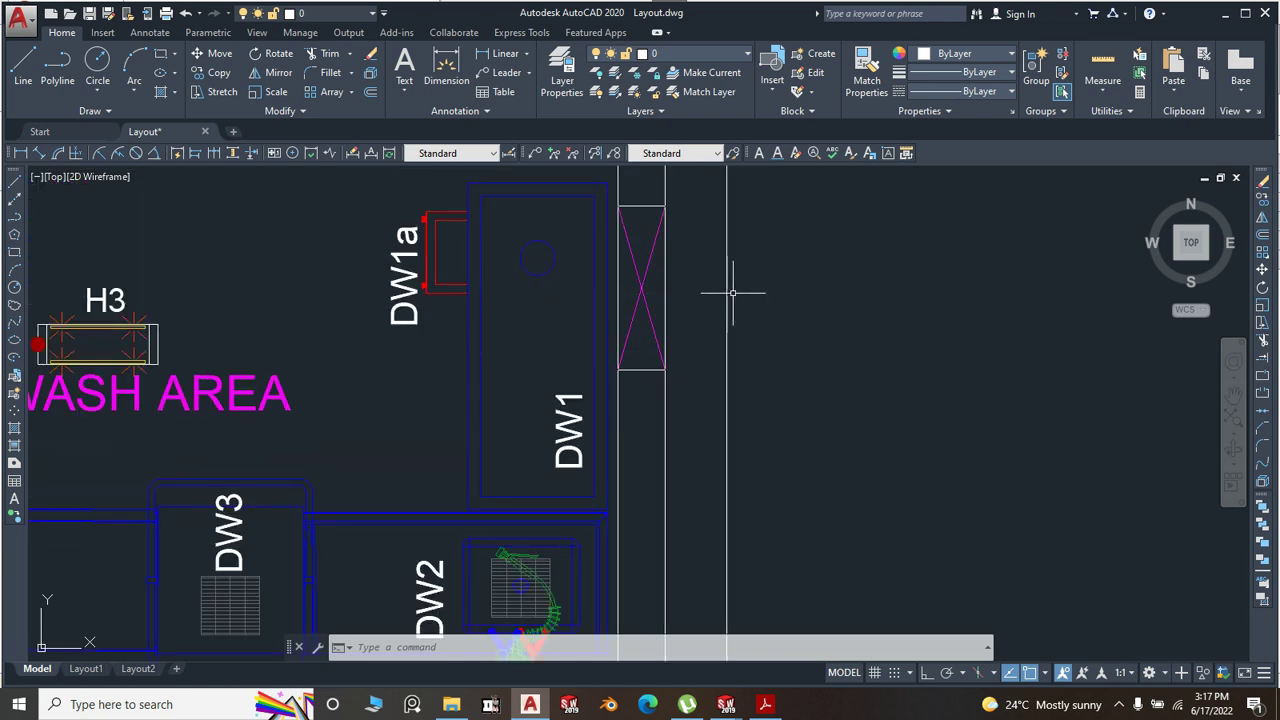
scroll(600, 318, down, 6)
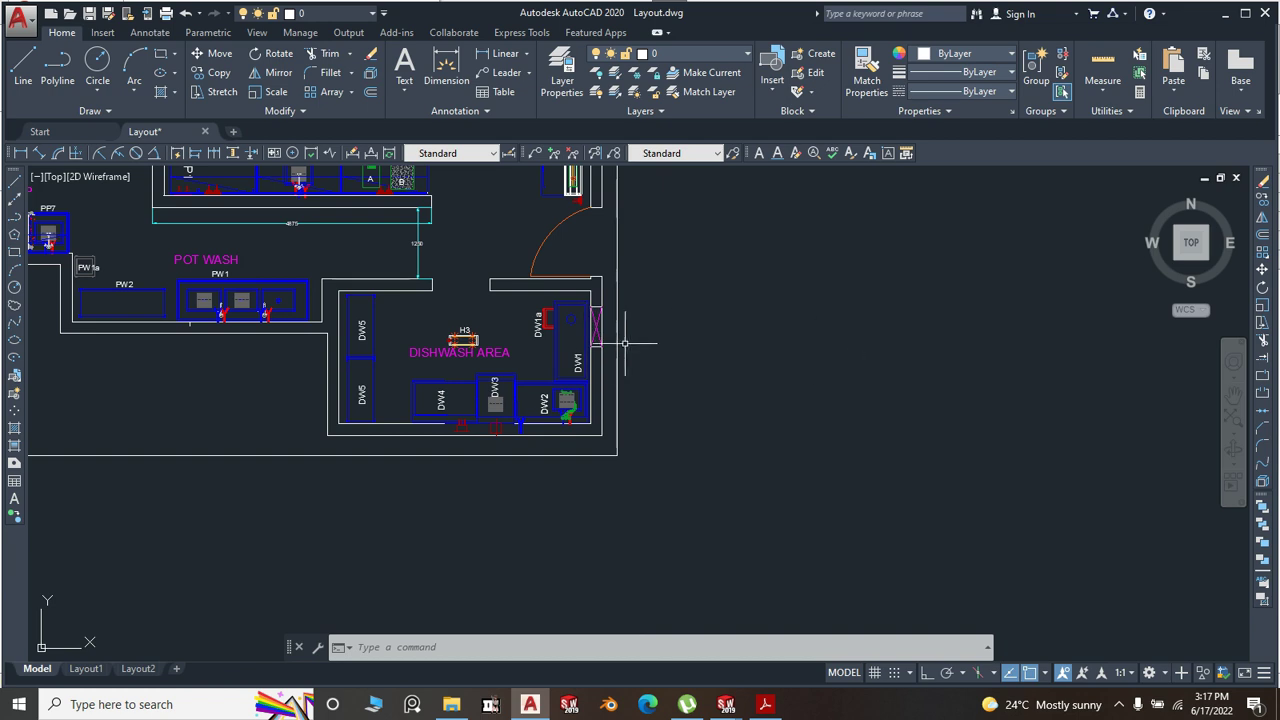
scroll(601, 340, up, 2)
scroll(601, 330, up, 4)
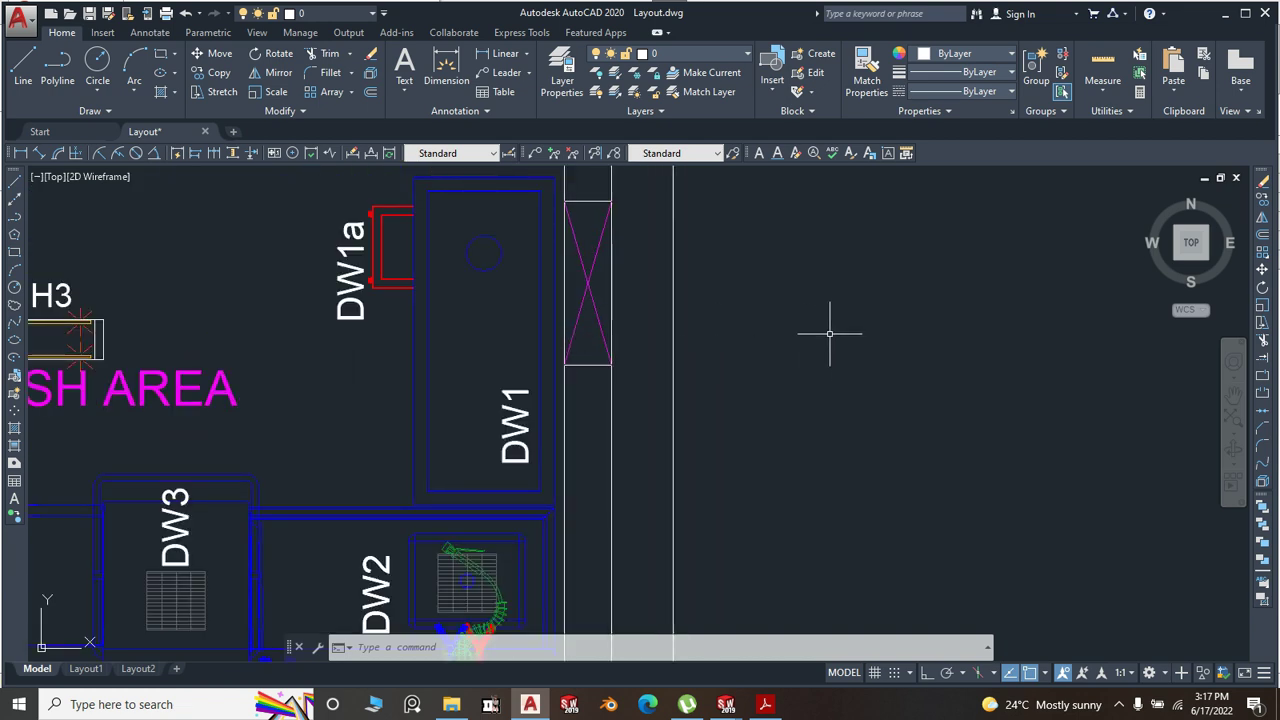
scroll(880, 313, down, 2)
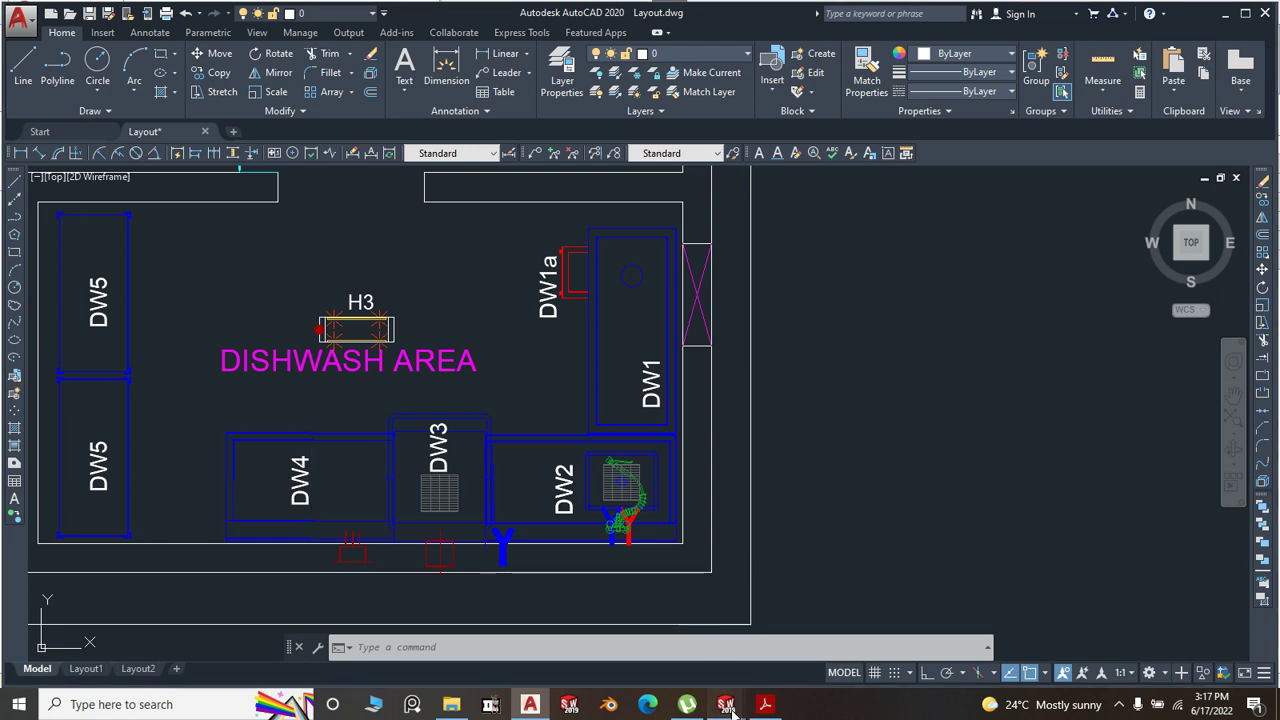
mouse_move(746, 710)
mouse_move(800, 675)
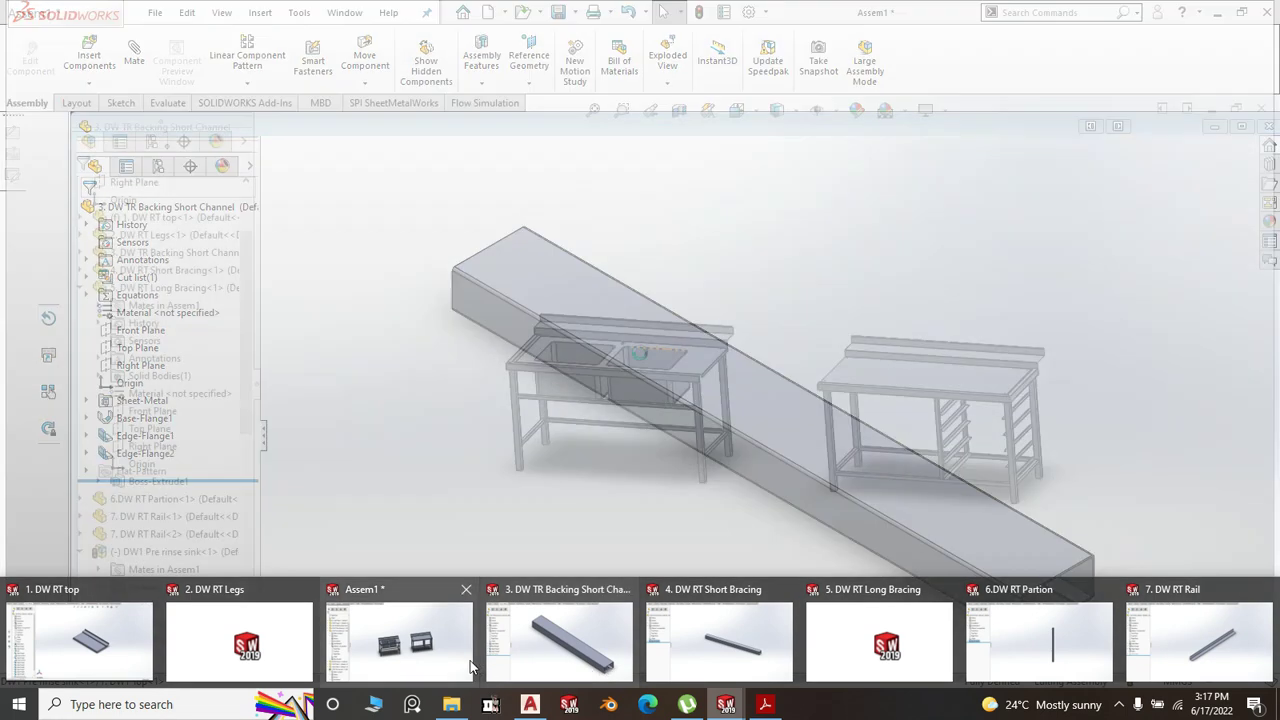
click(470, 668)
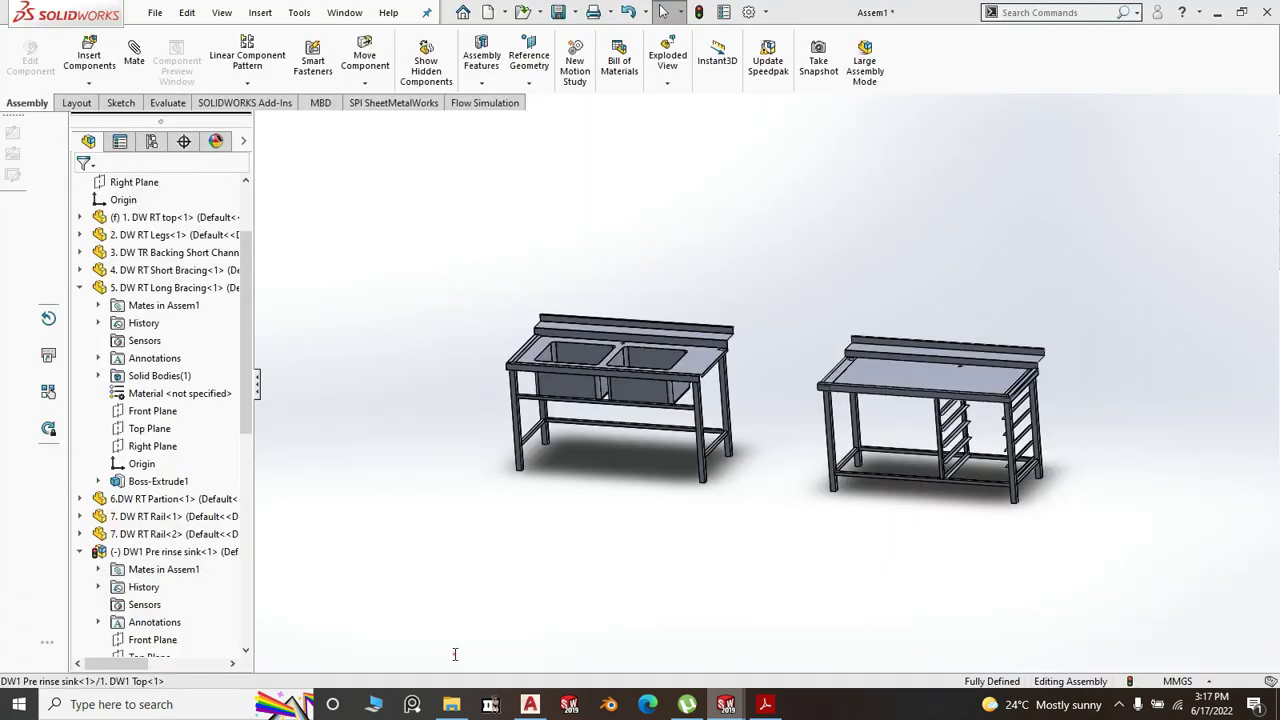
- Examine the pre-rinse sink and the run-out table from the rear and the front, comparing their tops, bowls and relative placement
middle_drag(608, 494, 961, 643)
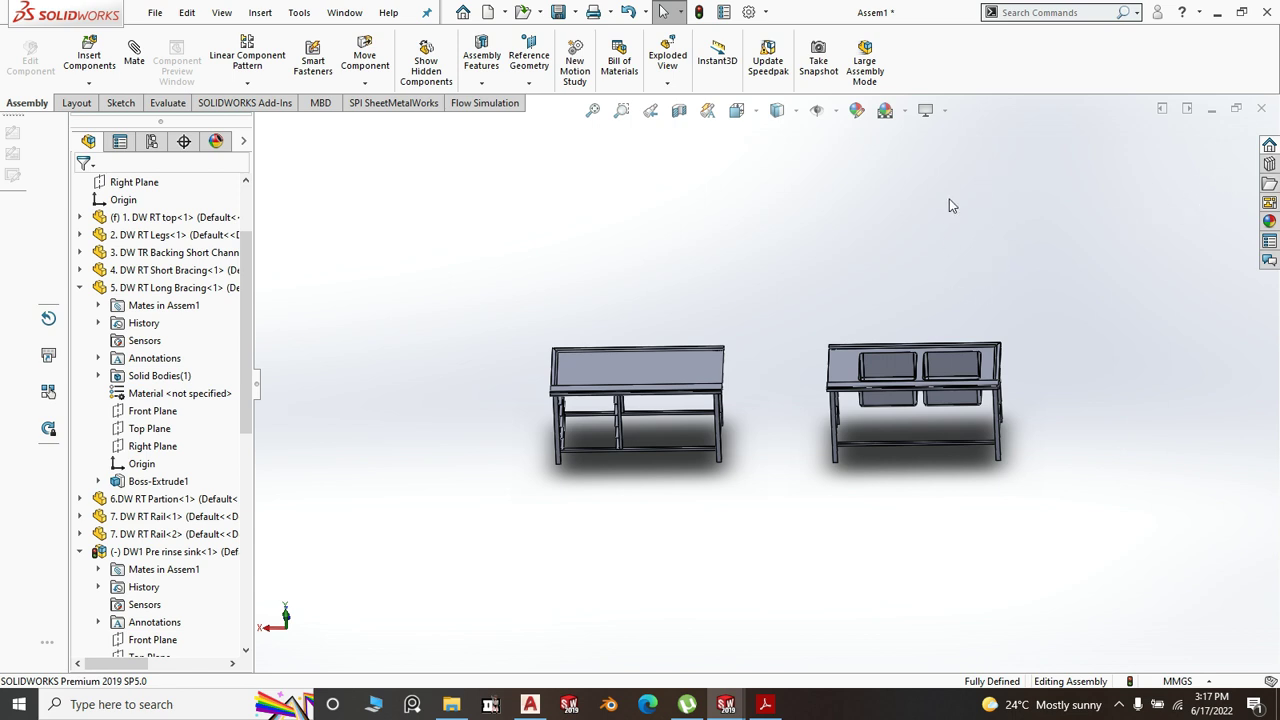
scroll(977, 354, up, 2)
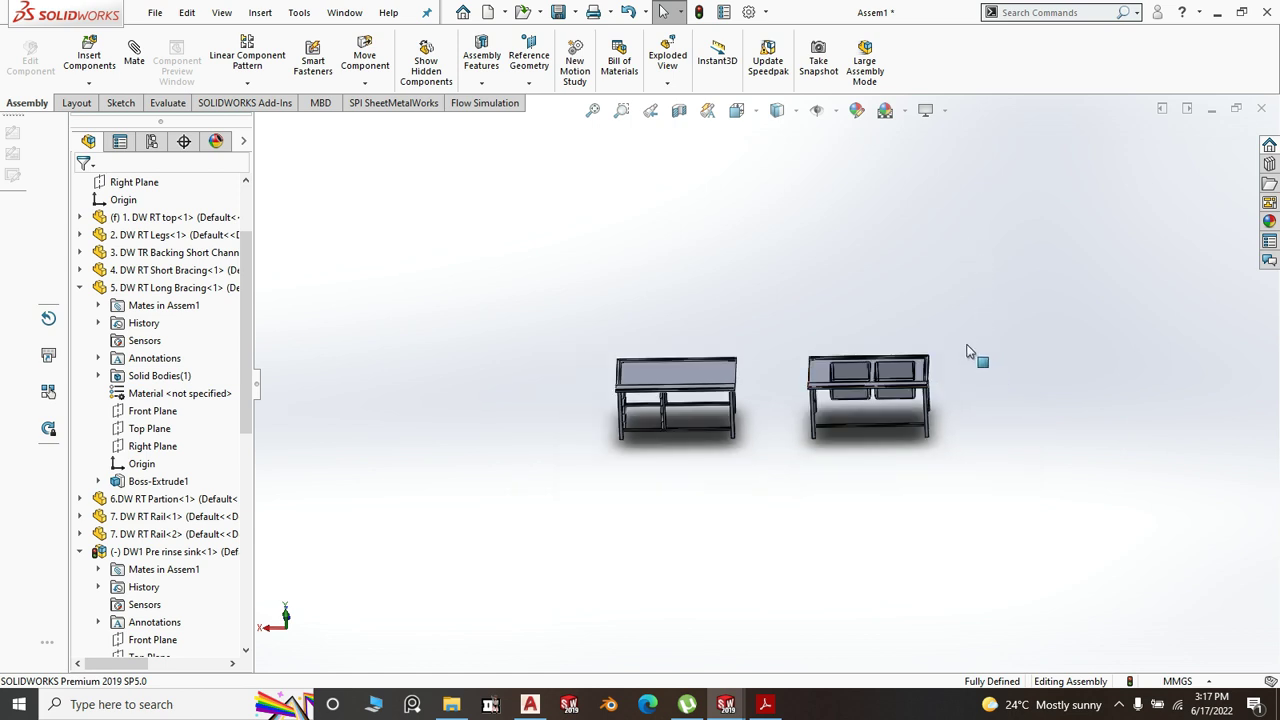
scroll(894, 277, down, 4)
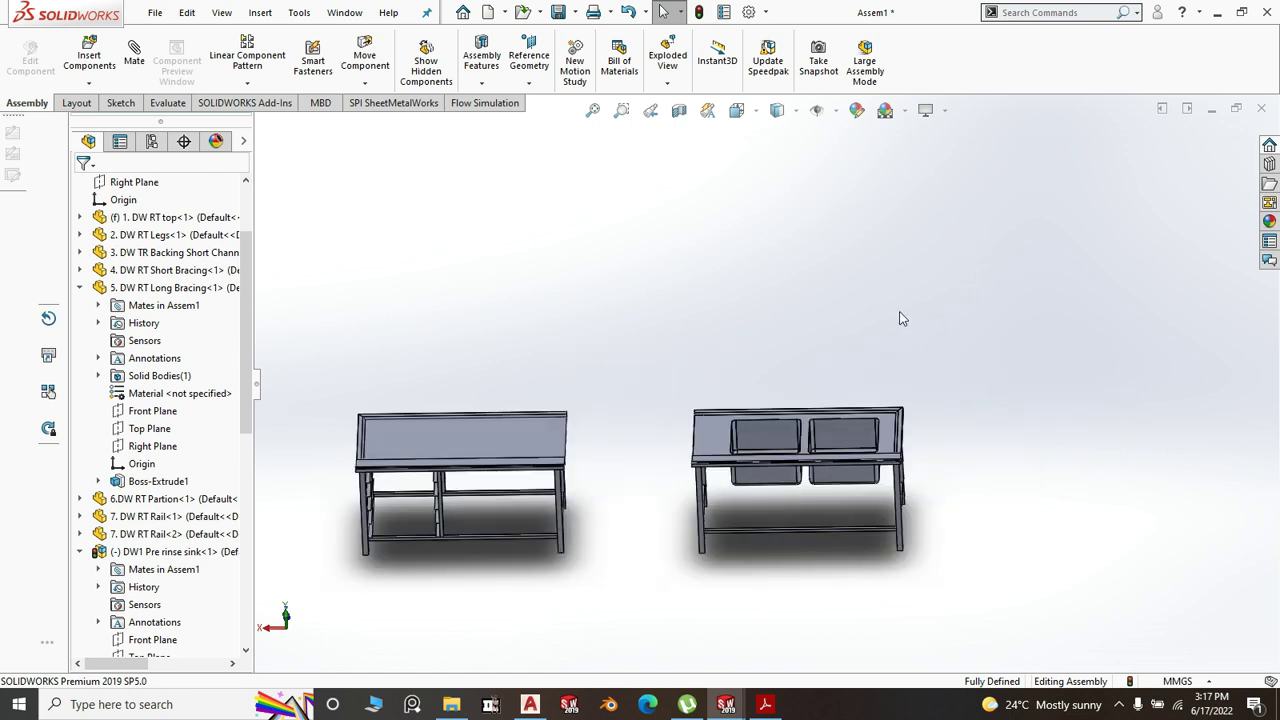
scroll(875, 430, down, 3)
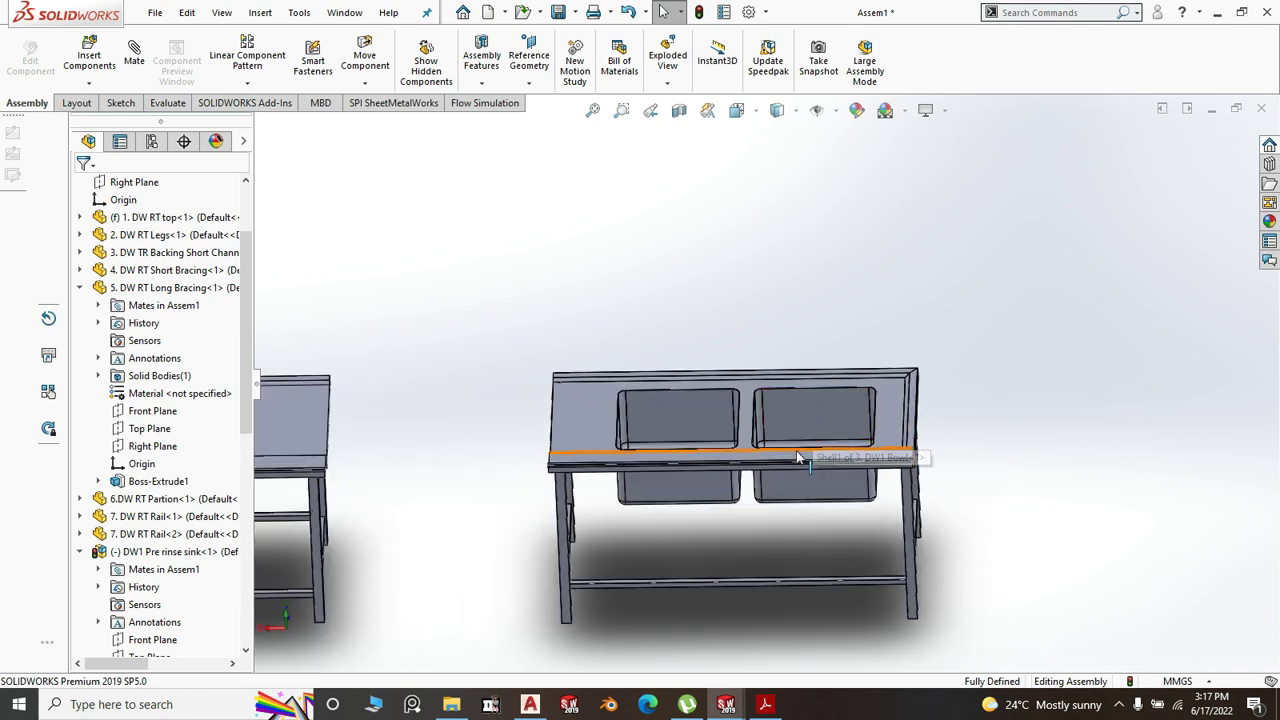
scroll(785, 445, up, 1)
scroll(785, 452, up, 1)
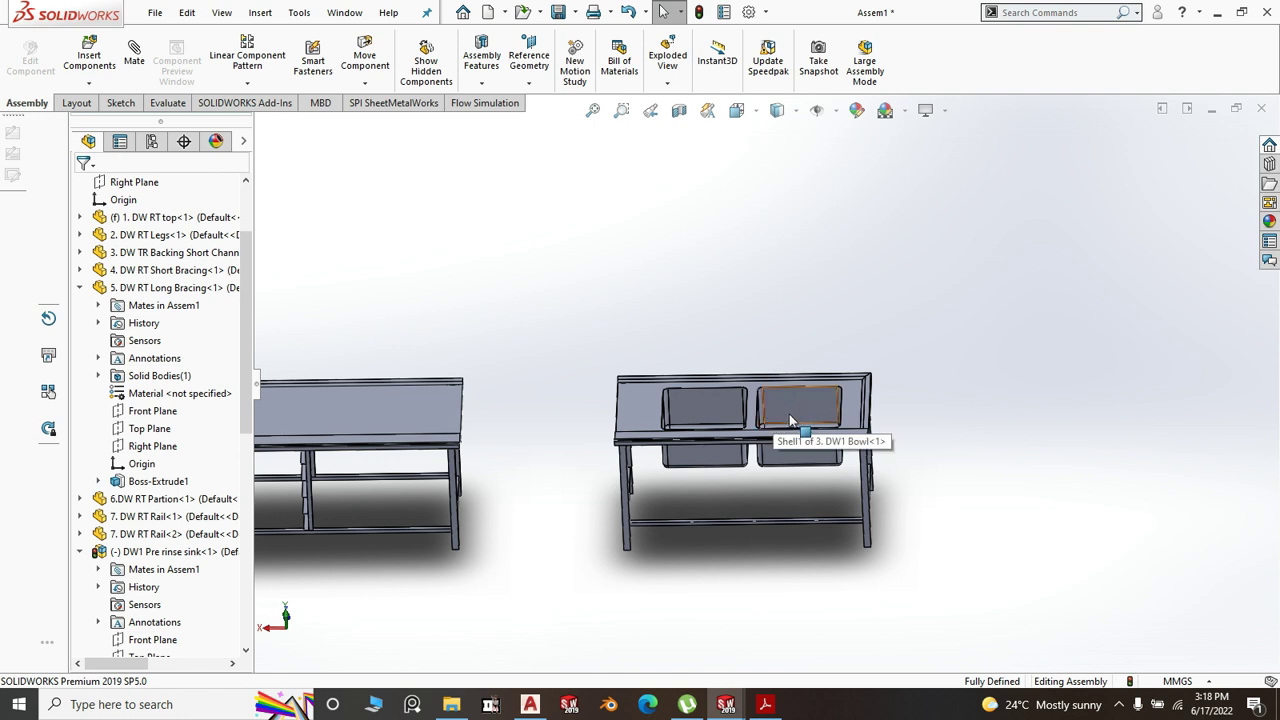
scroll(787, 430, down, 1)
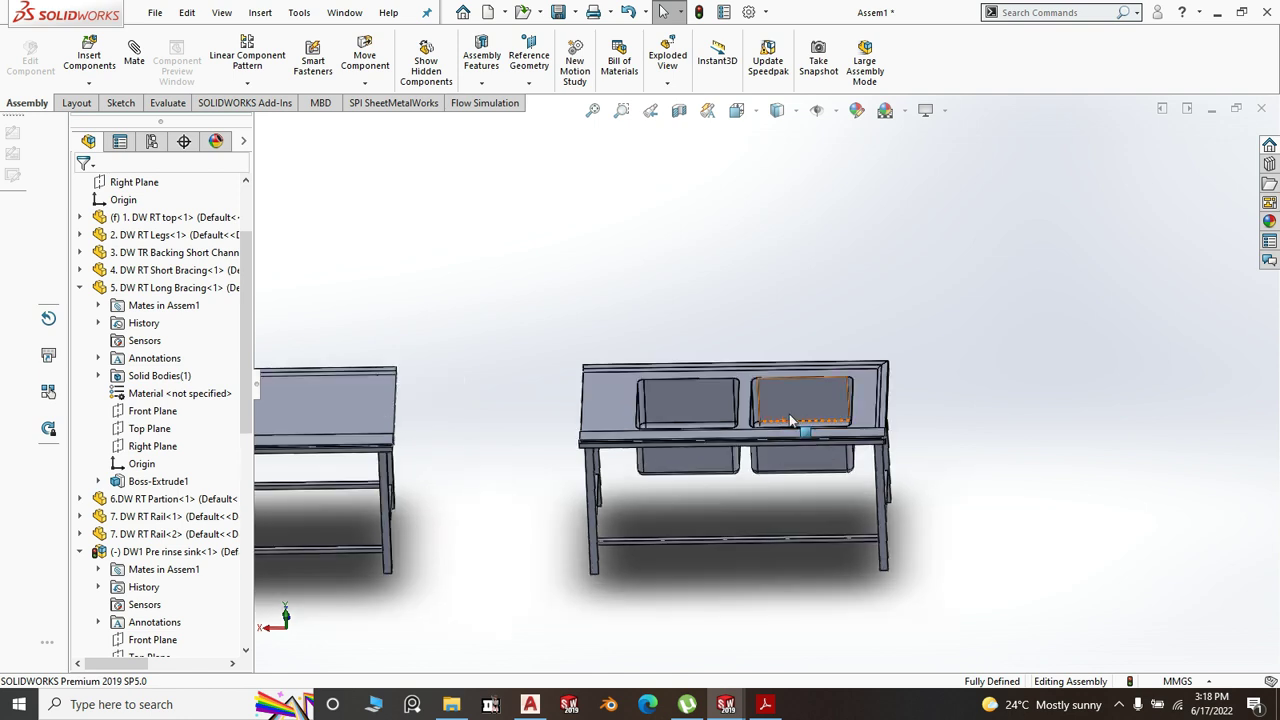
scroll(937, 442, up, 2)
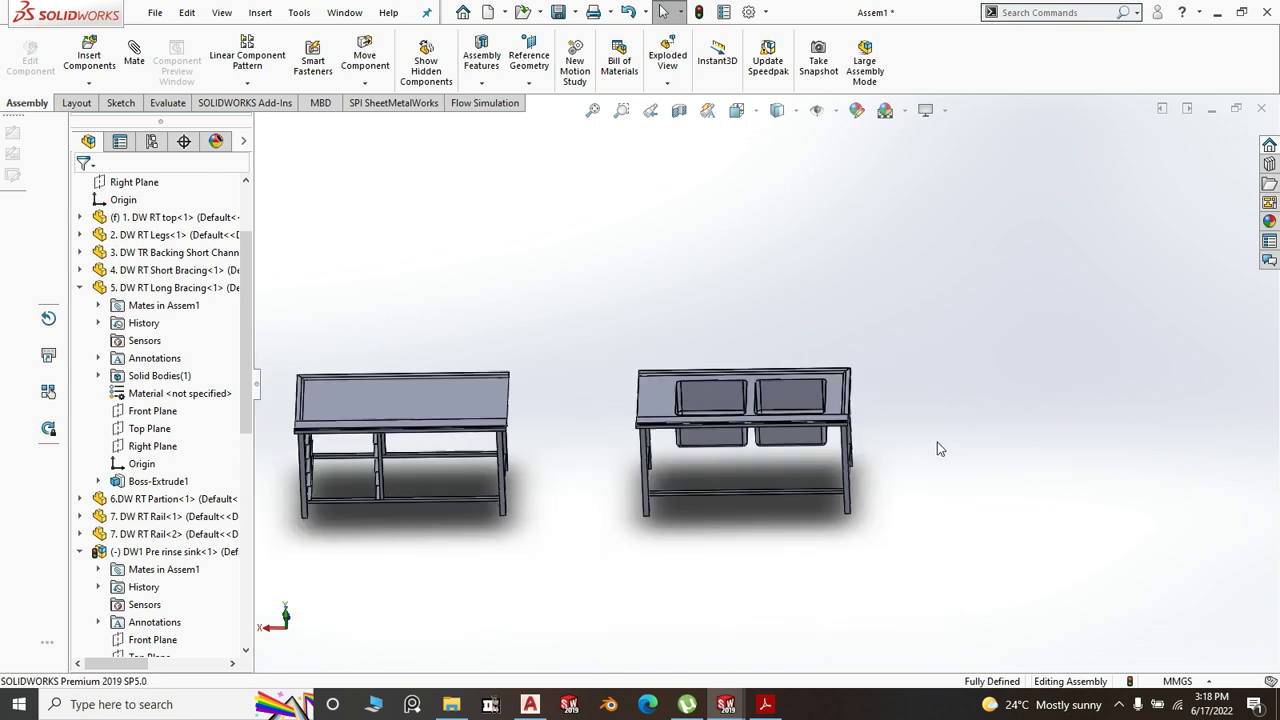
scroll(937, 442, up, 1)
scroll(753, 403, down, 2)
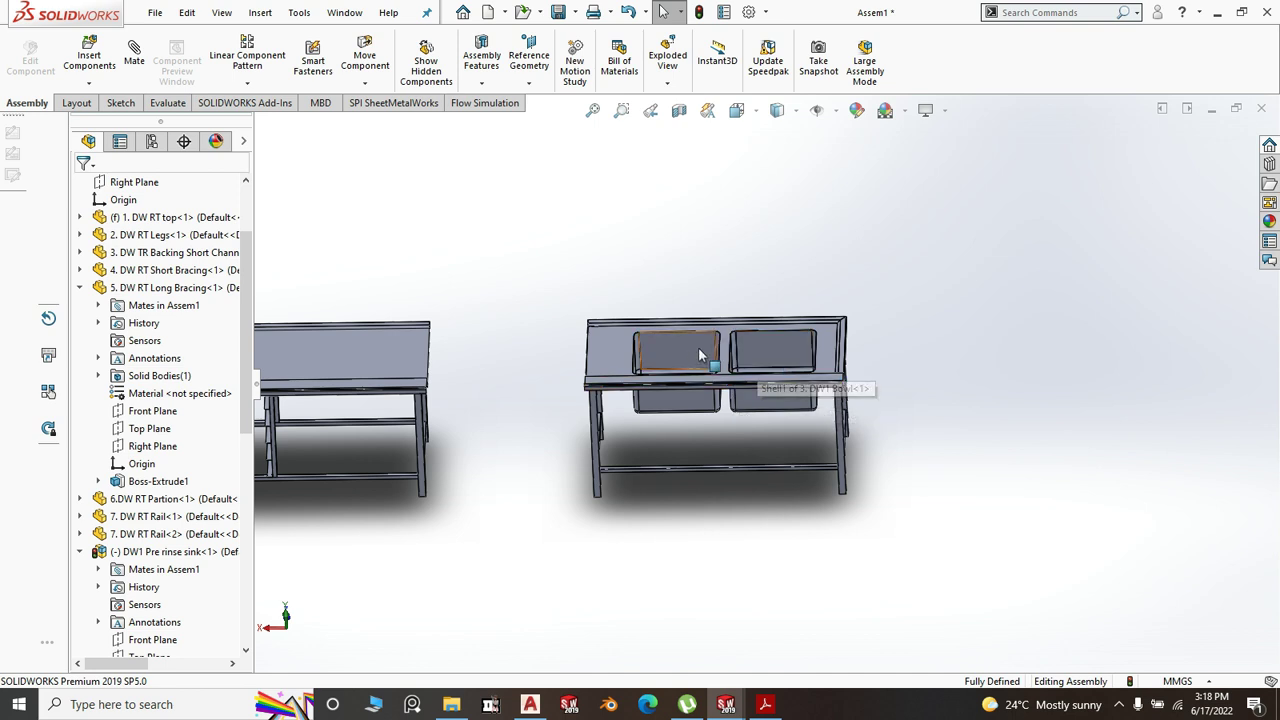
key(Right)
key(Right)
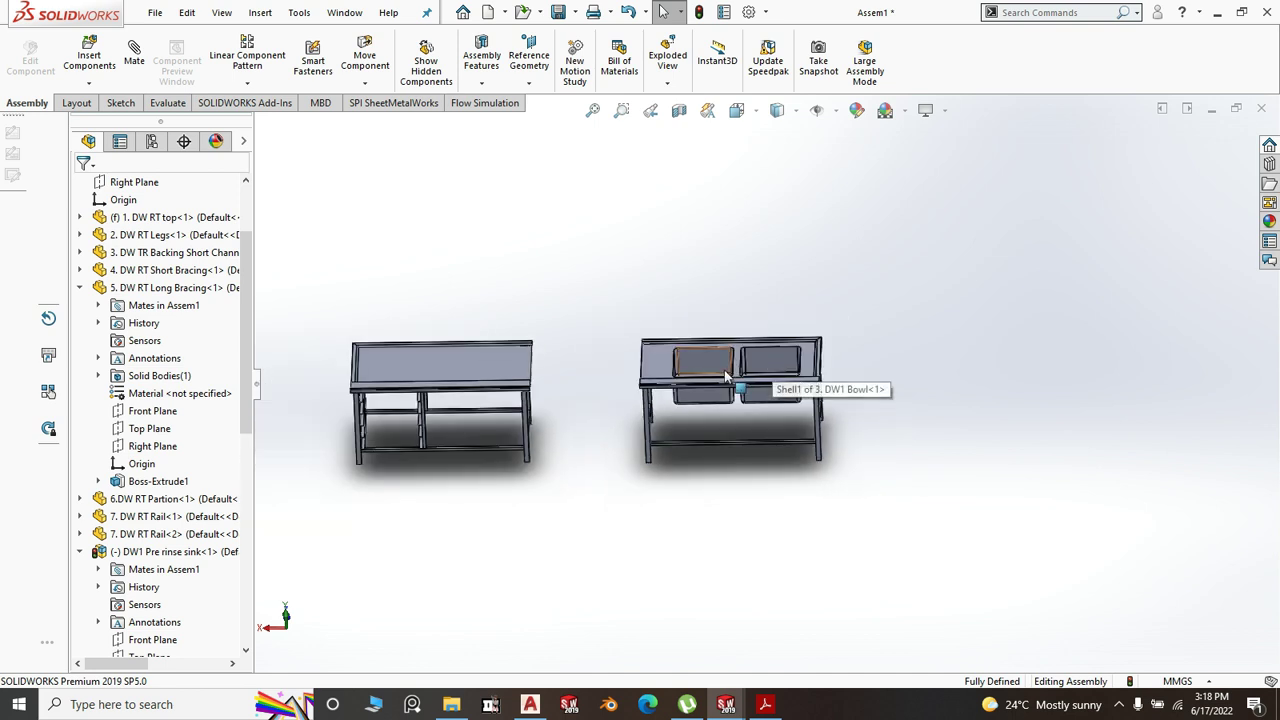
scroll(660, 370, down, 3)
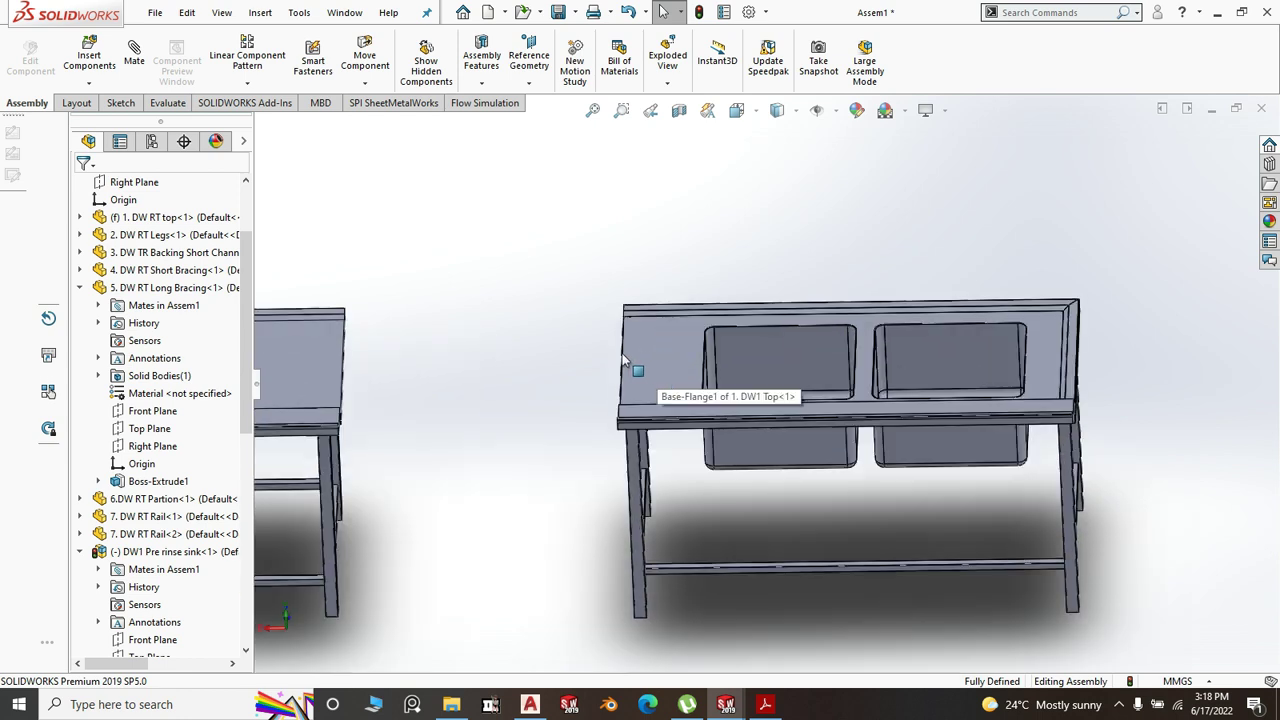
scroll(660, 362, up, 2)
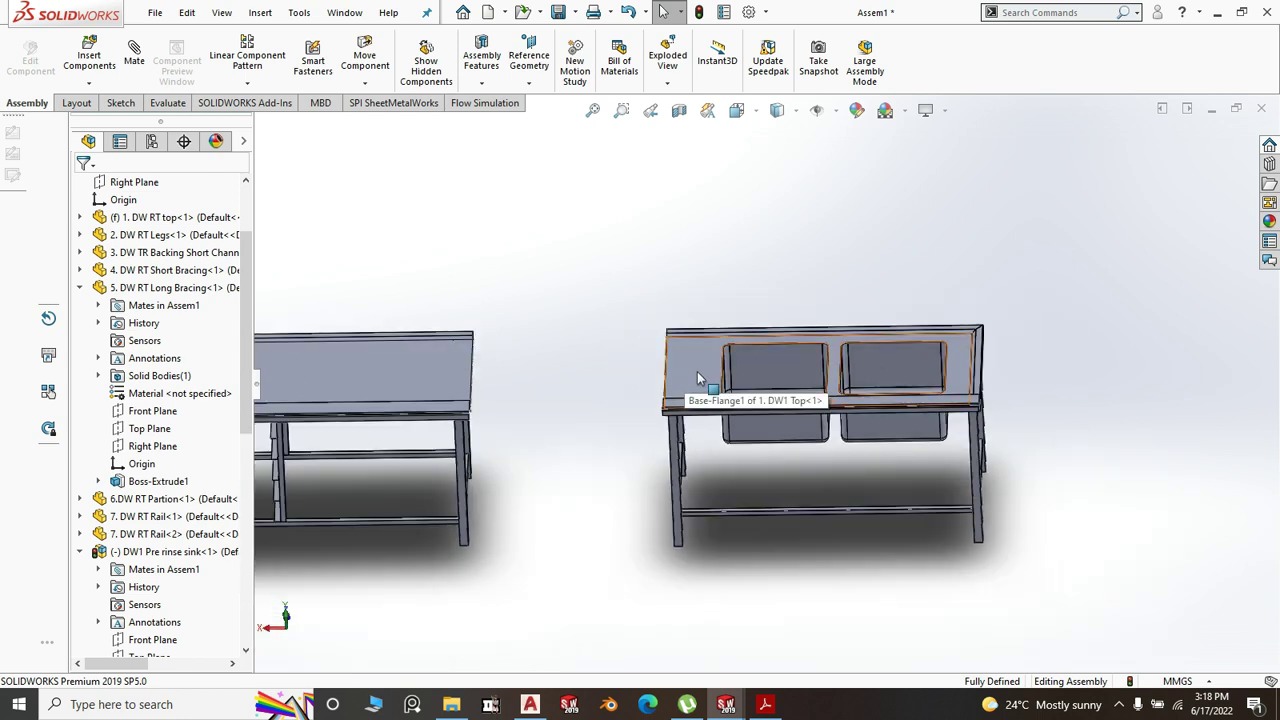
scroll(690, 382, up, 1)
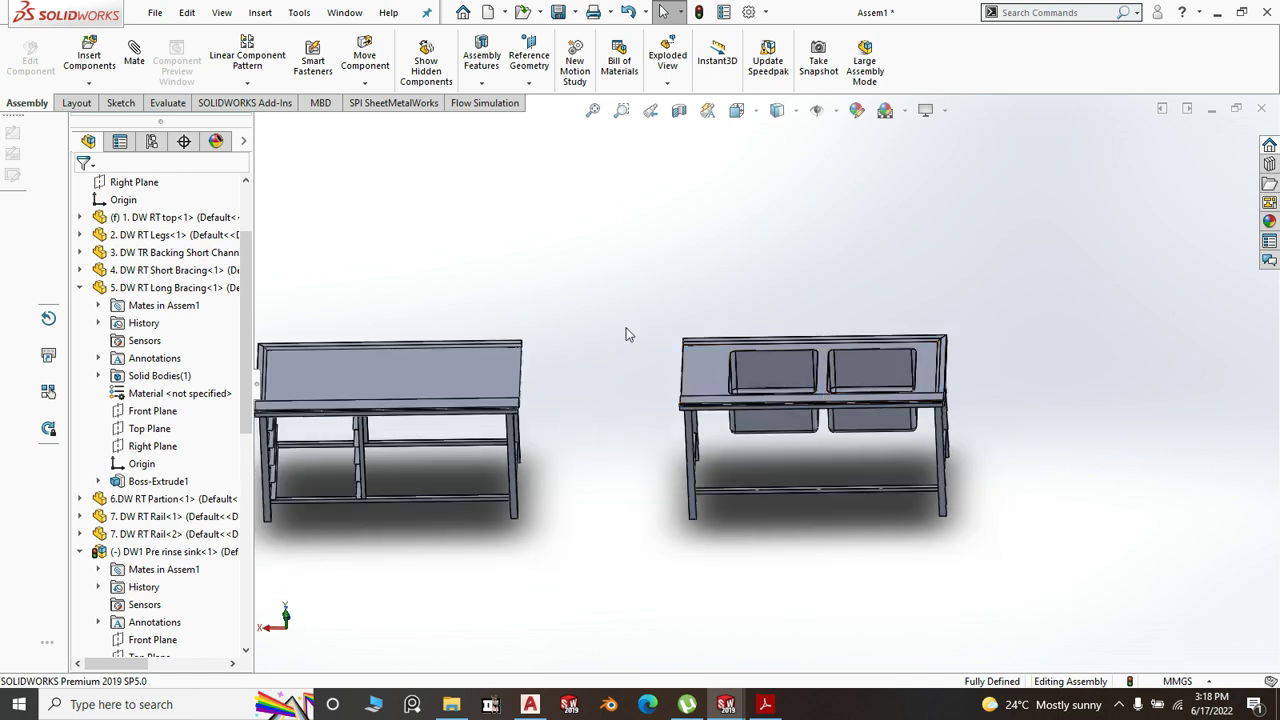
scroll(658, 385, up, 3)
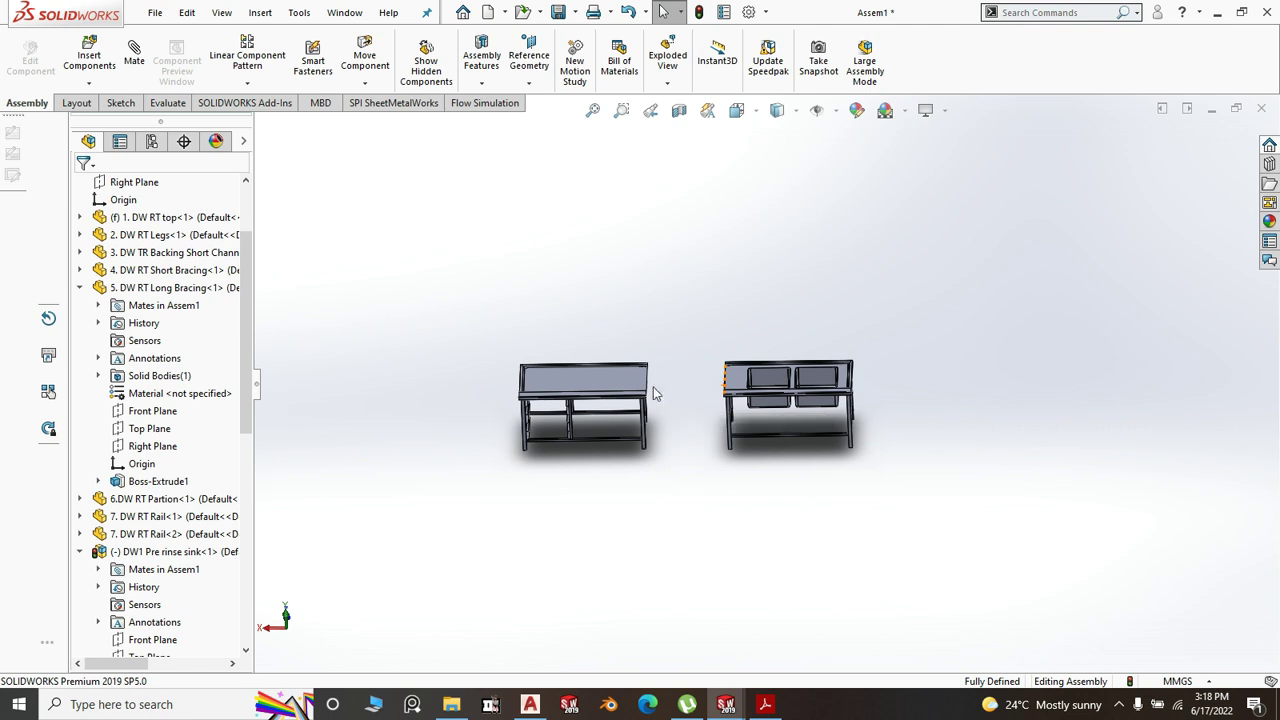
scroll(650, 390, down, 2)
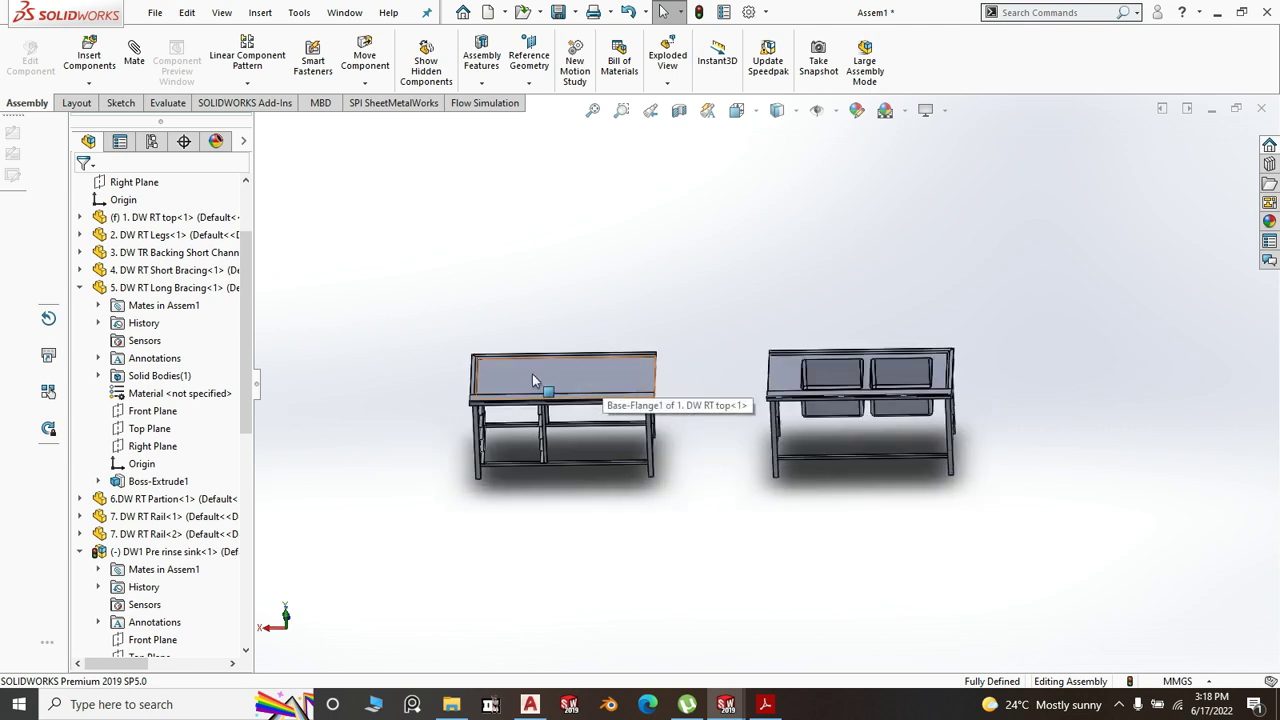
middle_drag(737, 434, 467, 493)
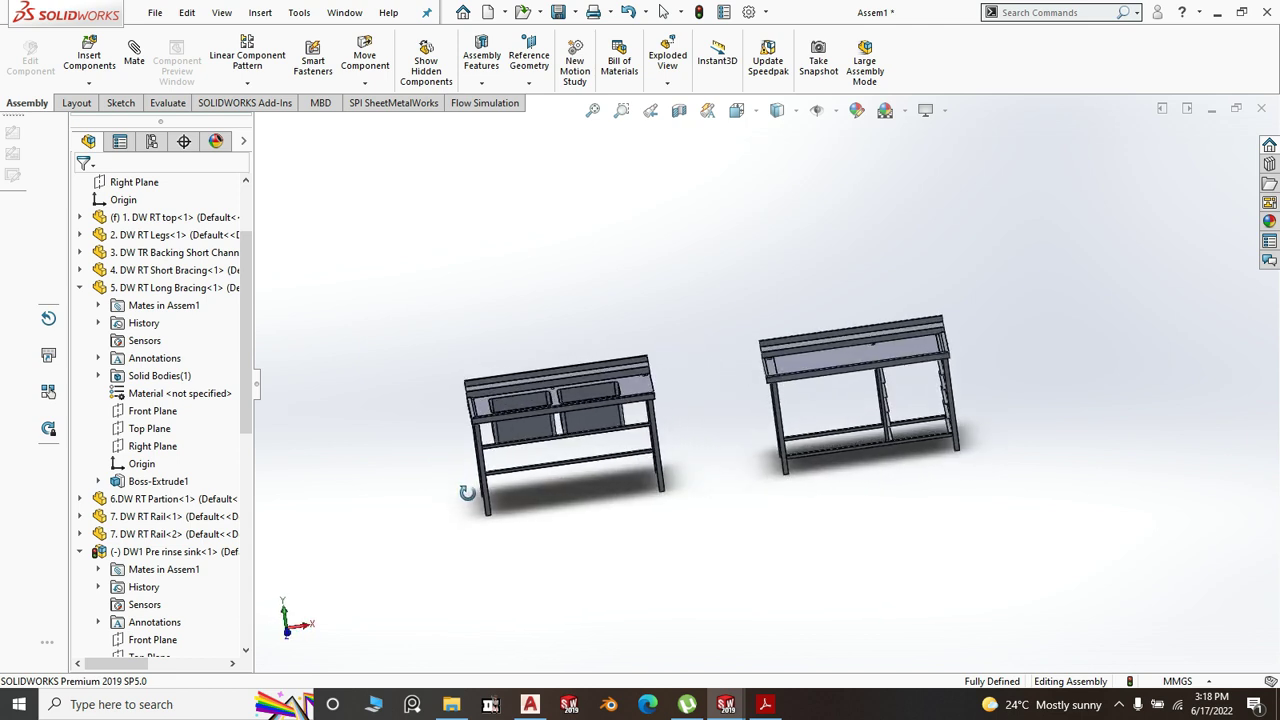
middle_drag(930, 430, 931, 437)
scroll(931, 437, up, 3)
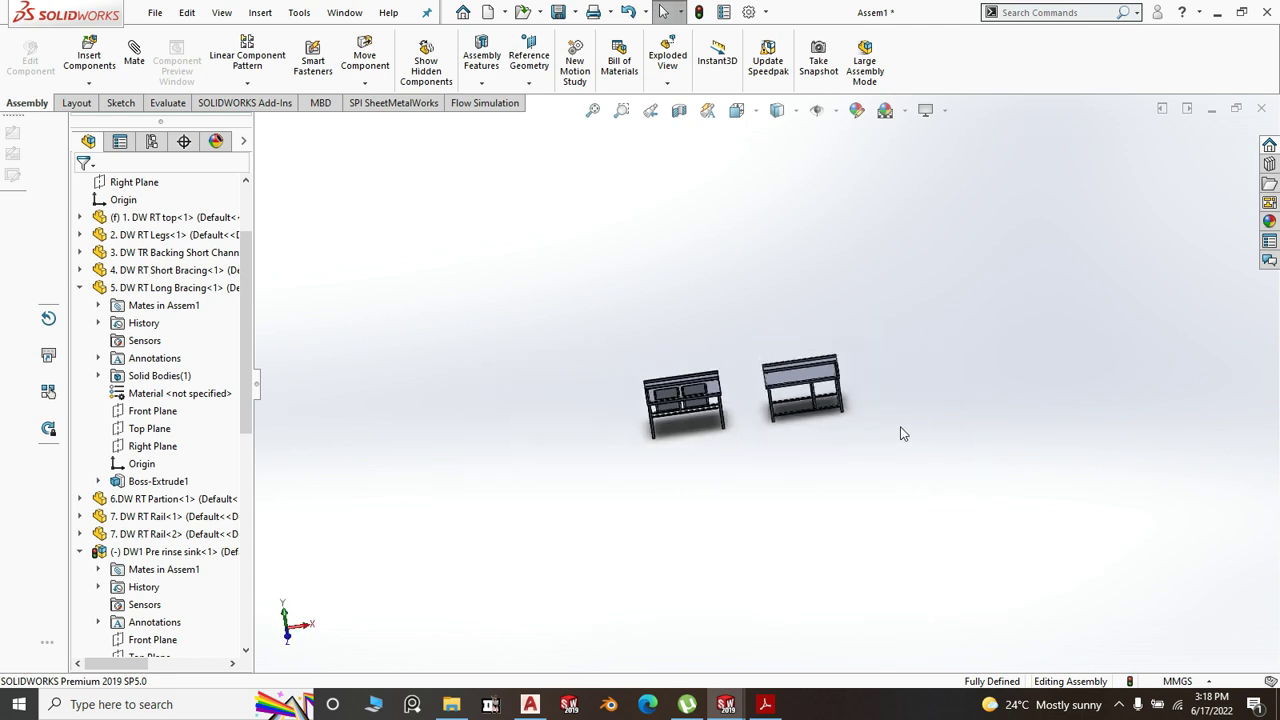
scroll(783, 405, down, 3)
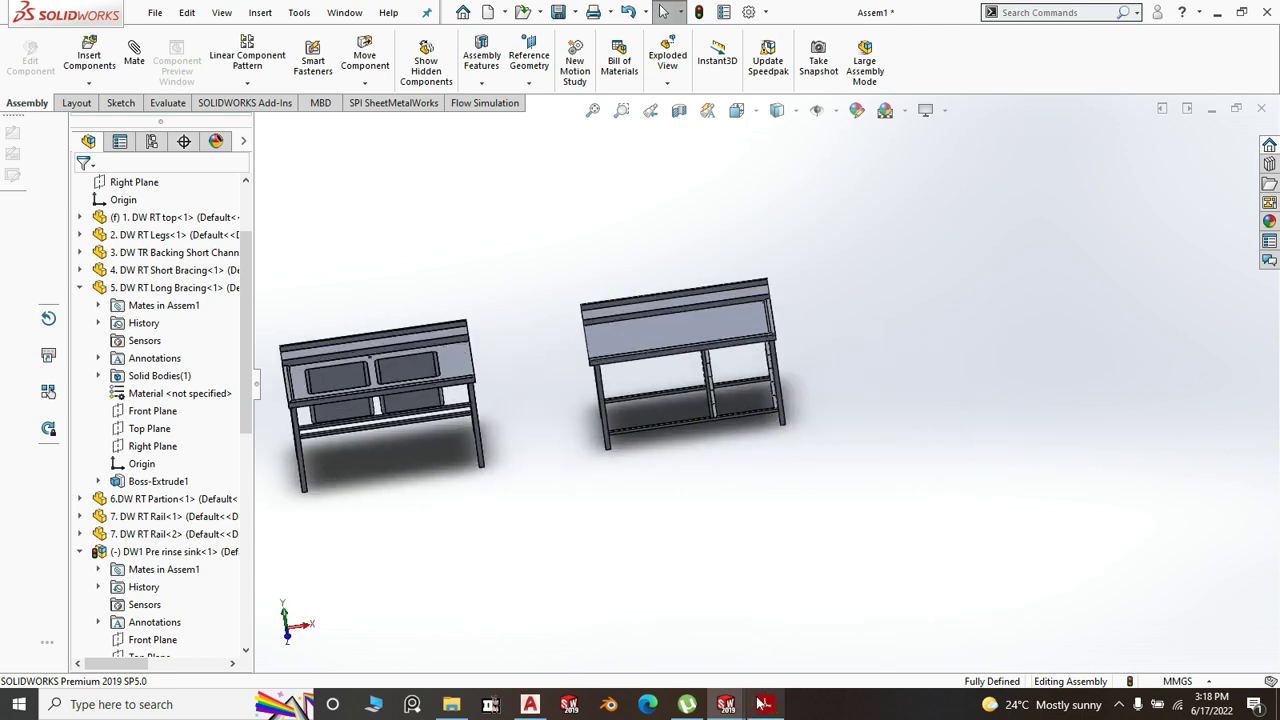
- Switch to AutoCAD, examine the DISHWASH AREA and its surroundings in Layout.dwg, and return to Assem1 in SOLIDWORKS
click(530, 704)
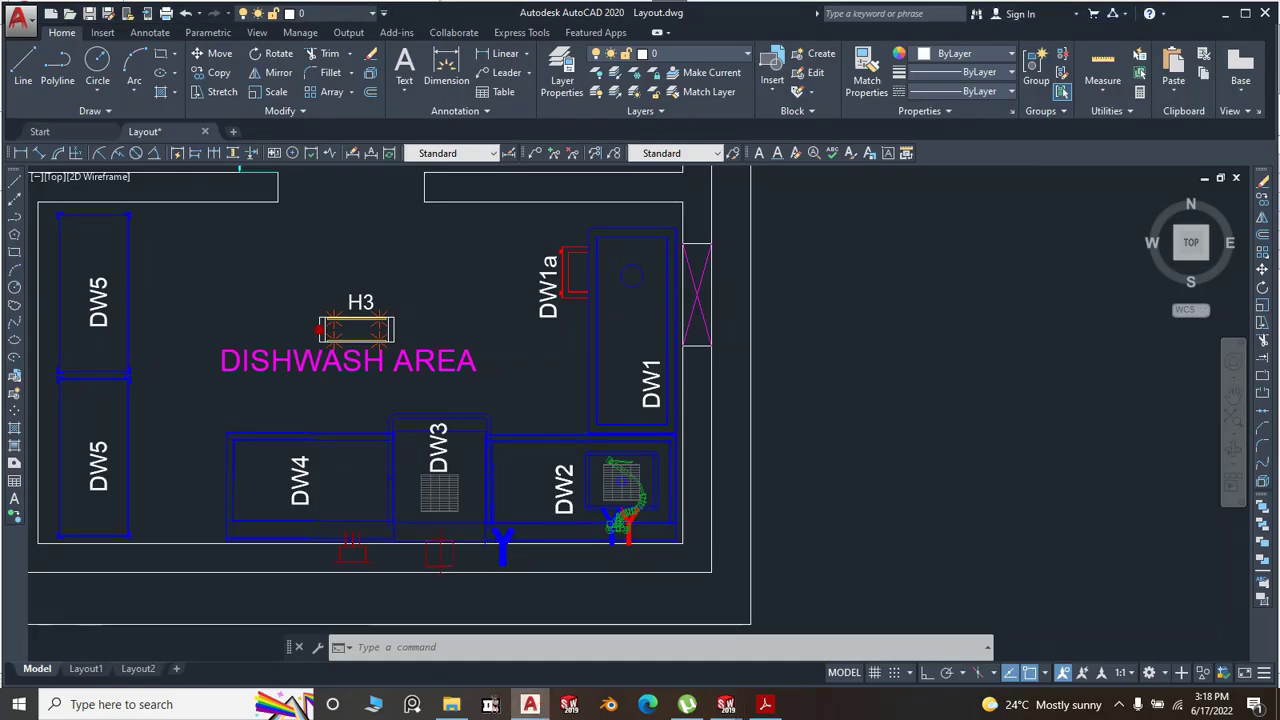
scroll(705, 510, up, 3)
scroll(713, 517, down, 5)
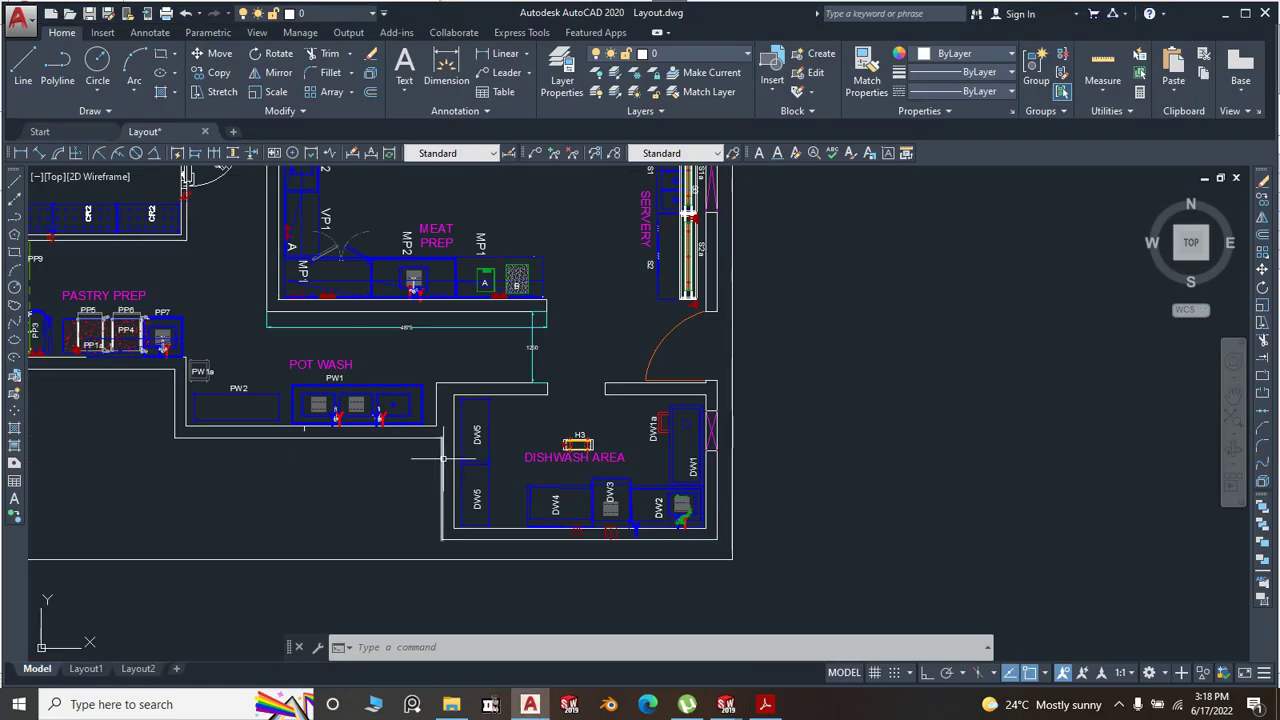
scroll(543, 497, up, 5)
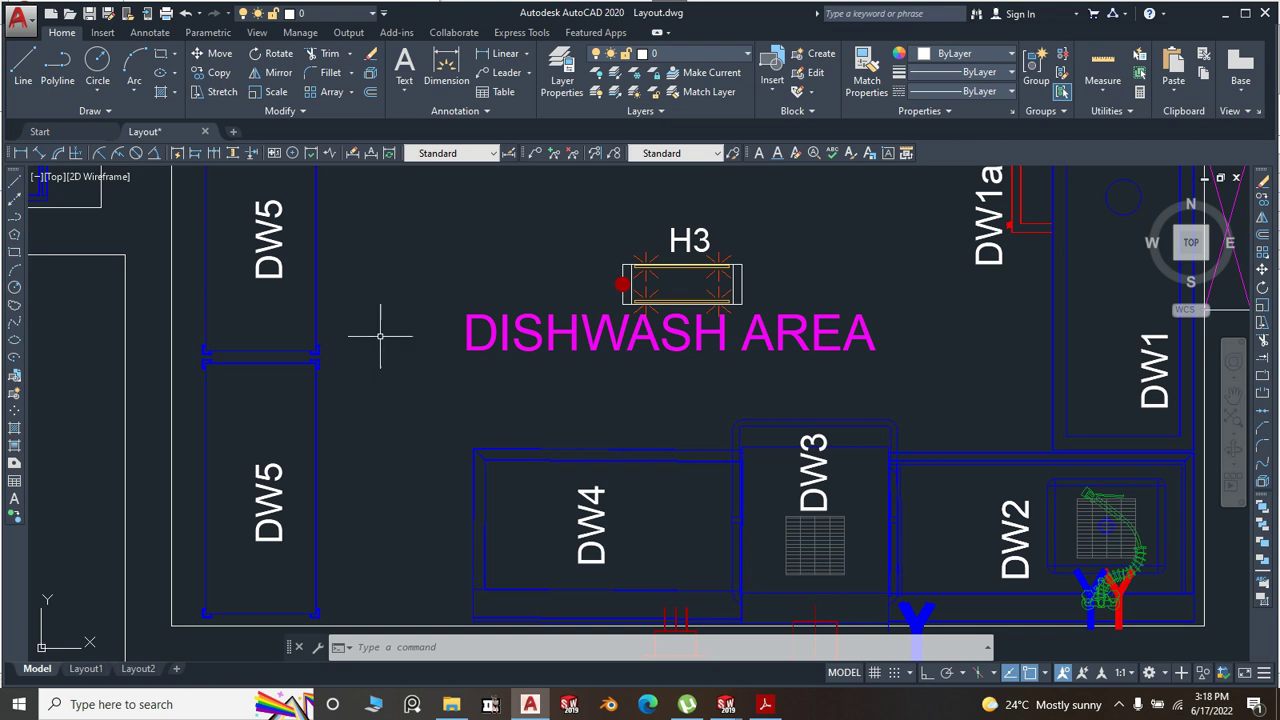
scroll(380, 337, down, 4)
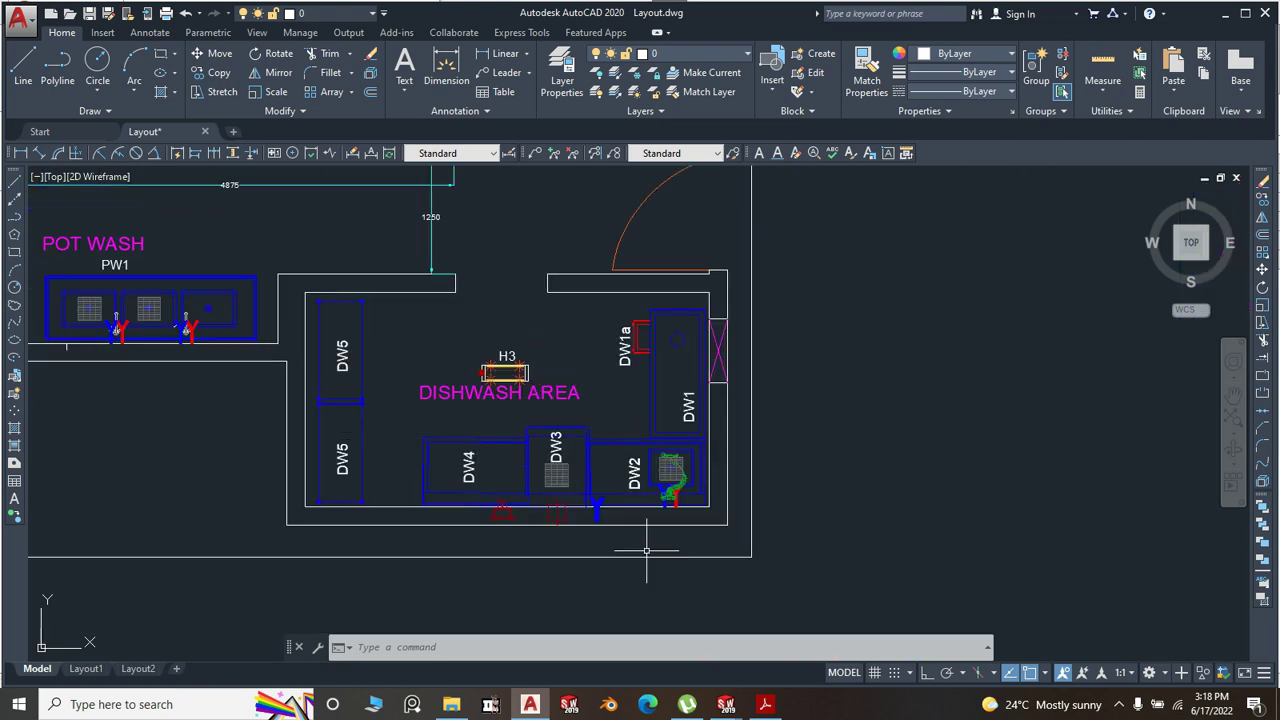
click(726, 704)
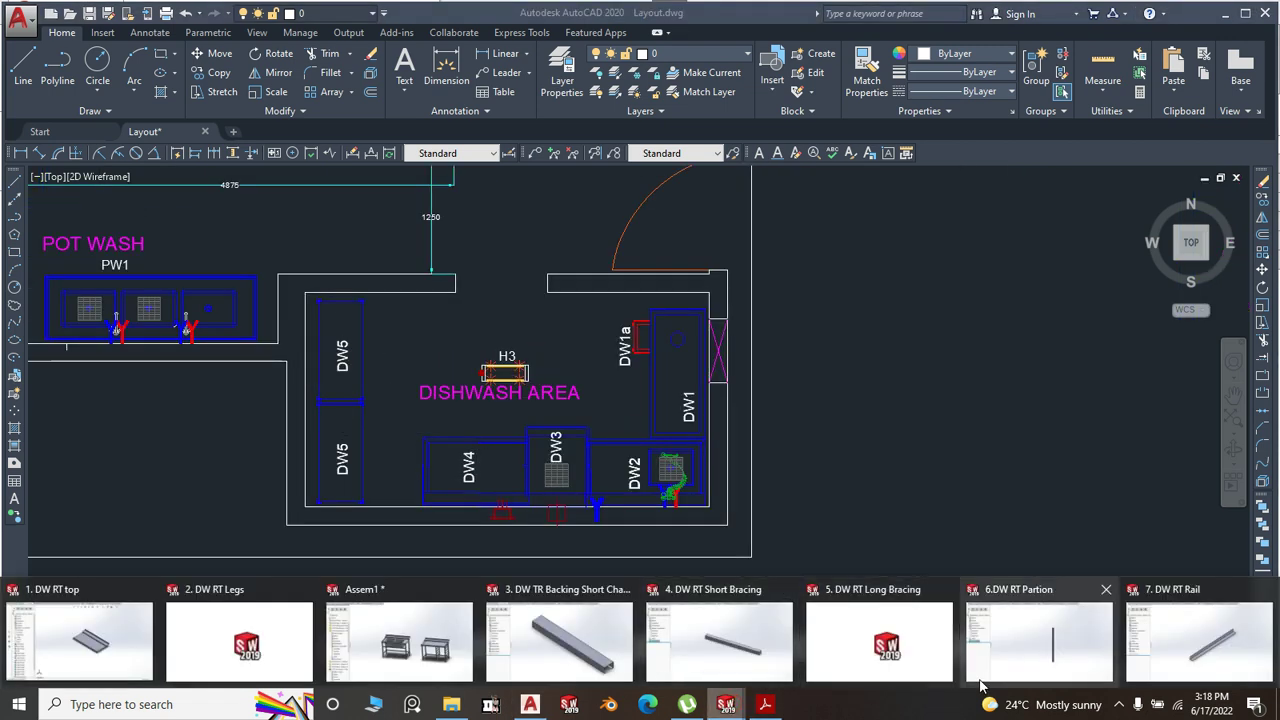
click(420, 660)
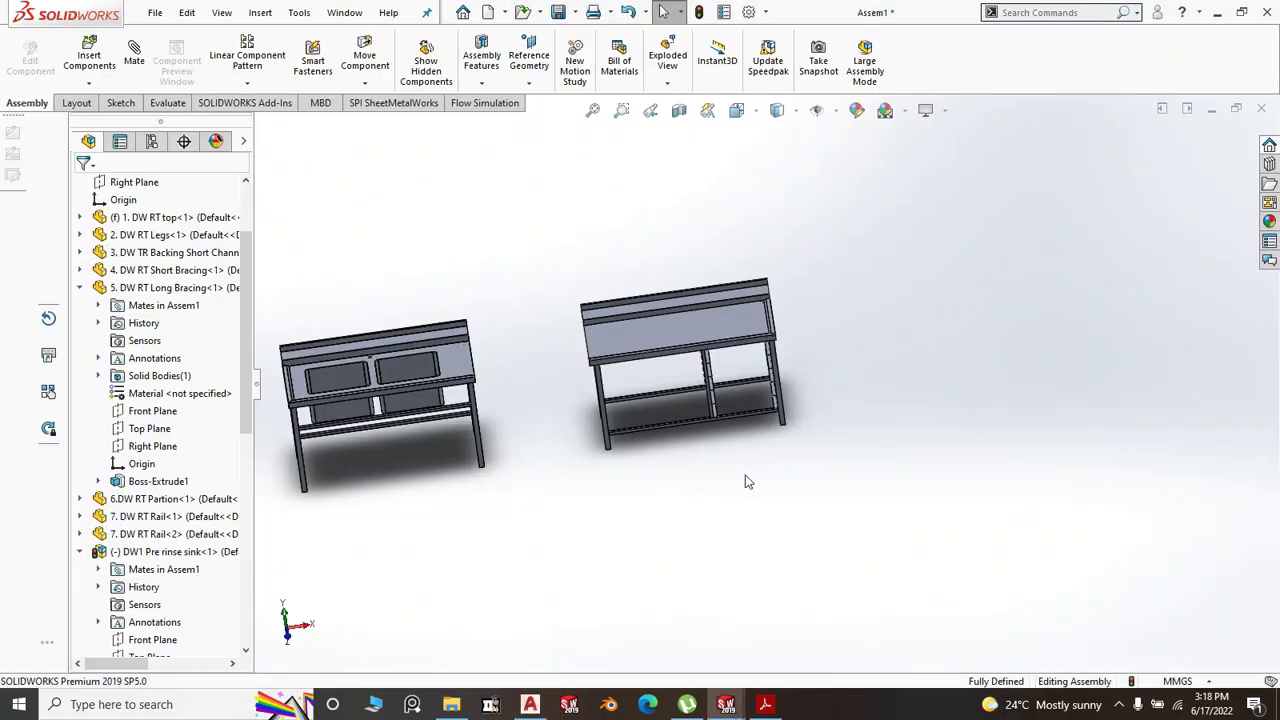
- Review the aligned sink and run-out table in the isometric view and from the table's rail end
scroll(811, 487, down, 2)
scroll(816, 487, up, 5)
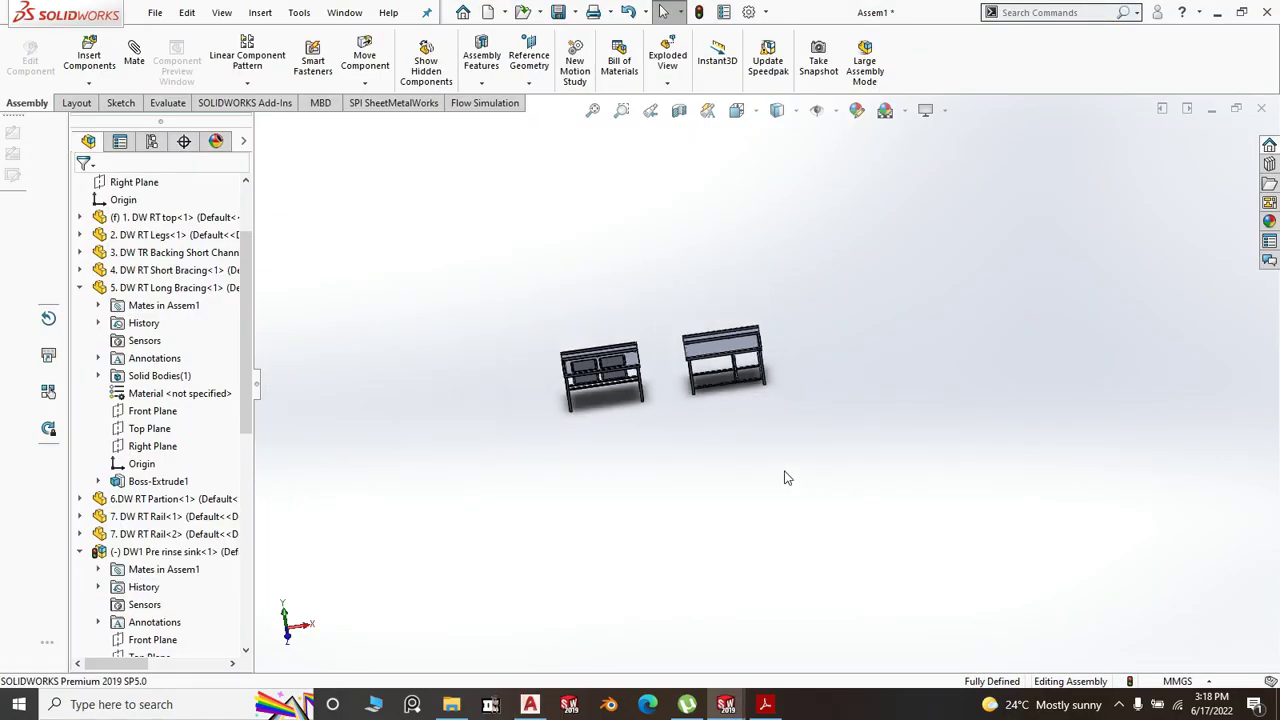
scroll(715, 390, down, 3)
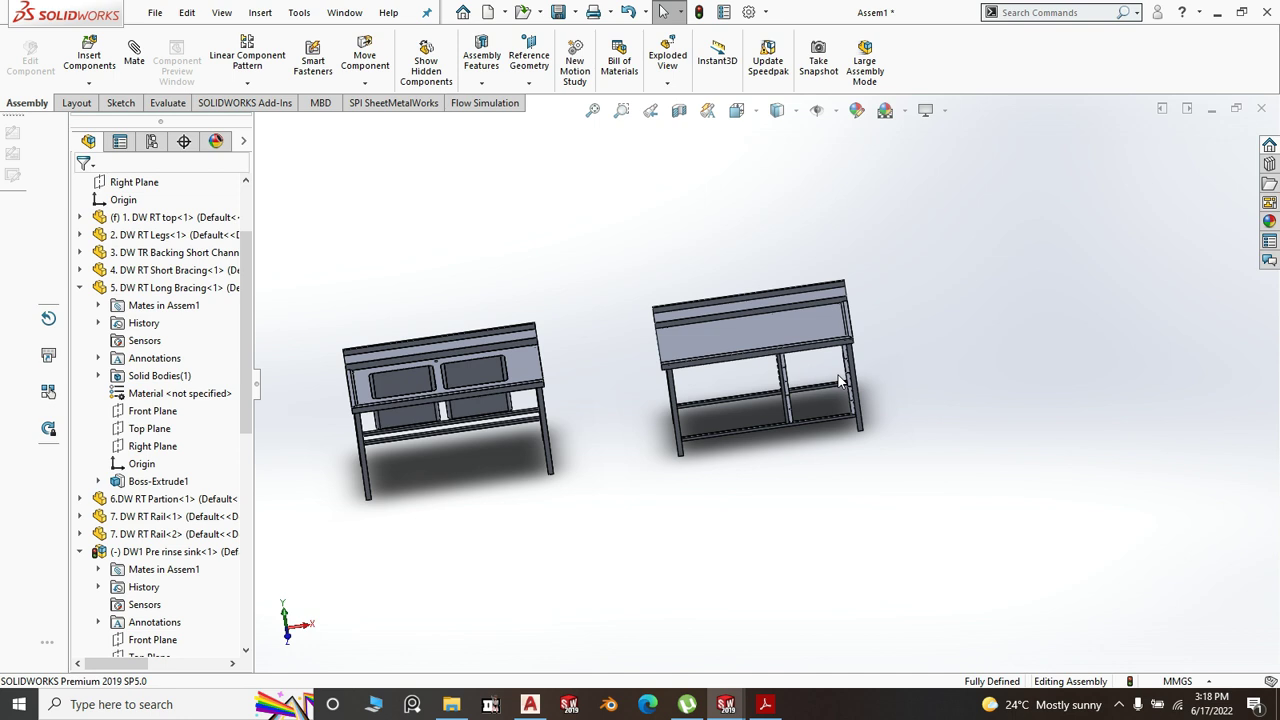
middle_drag(815, 481, 660, 472)
key(ctrl+7)
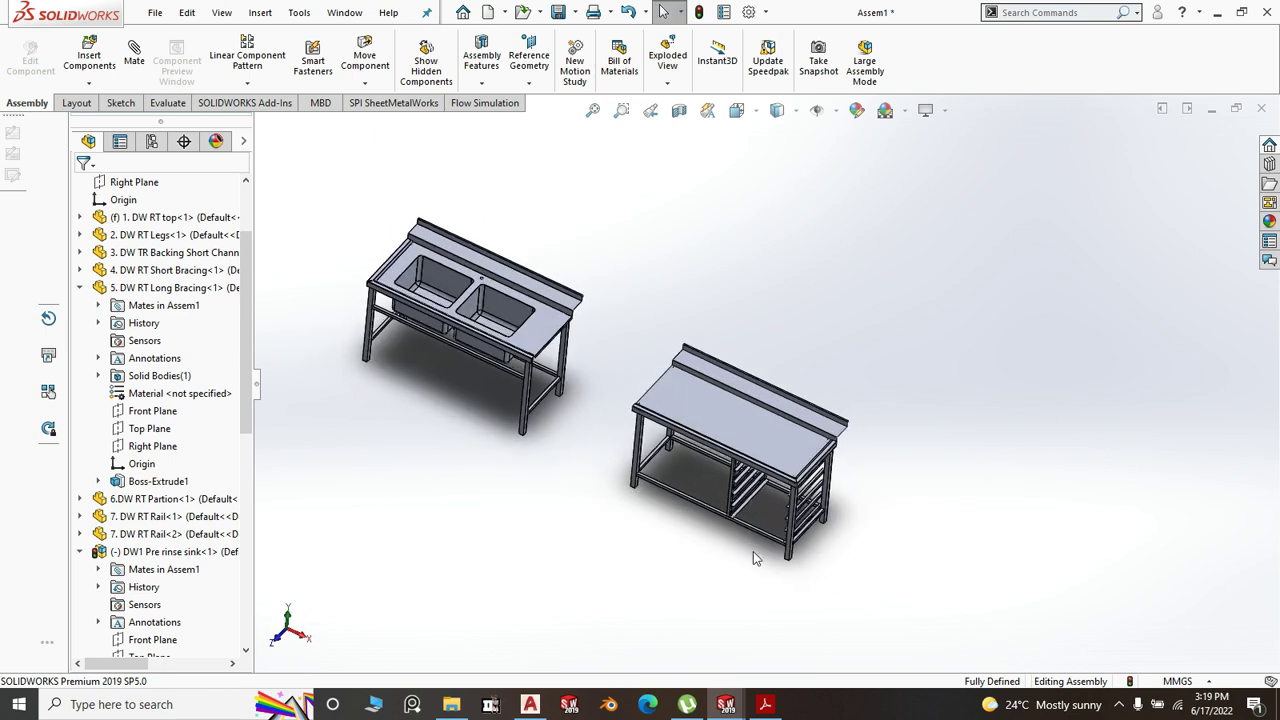
middle_drag(760, 520, 684, 428)
key(Escape)
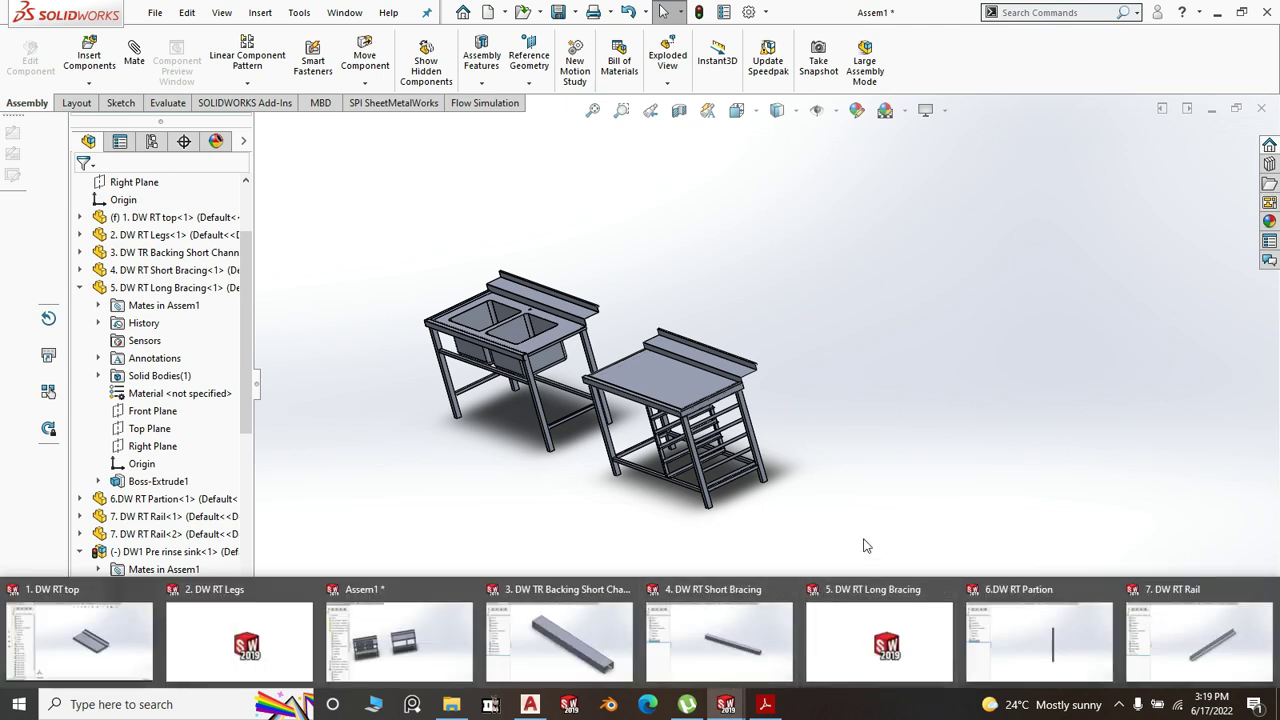
scroll(924, 505, up, 3)
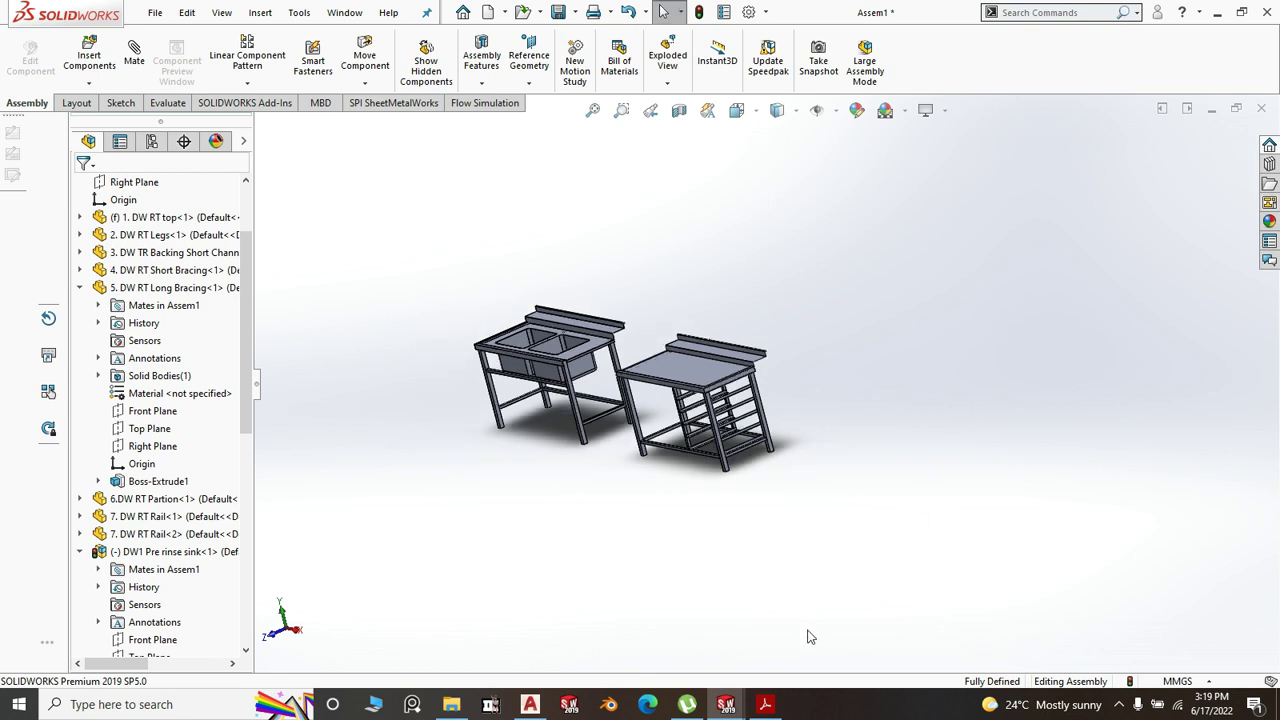
click(1119, 704)
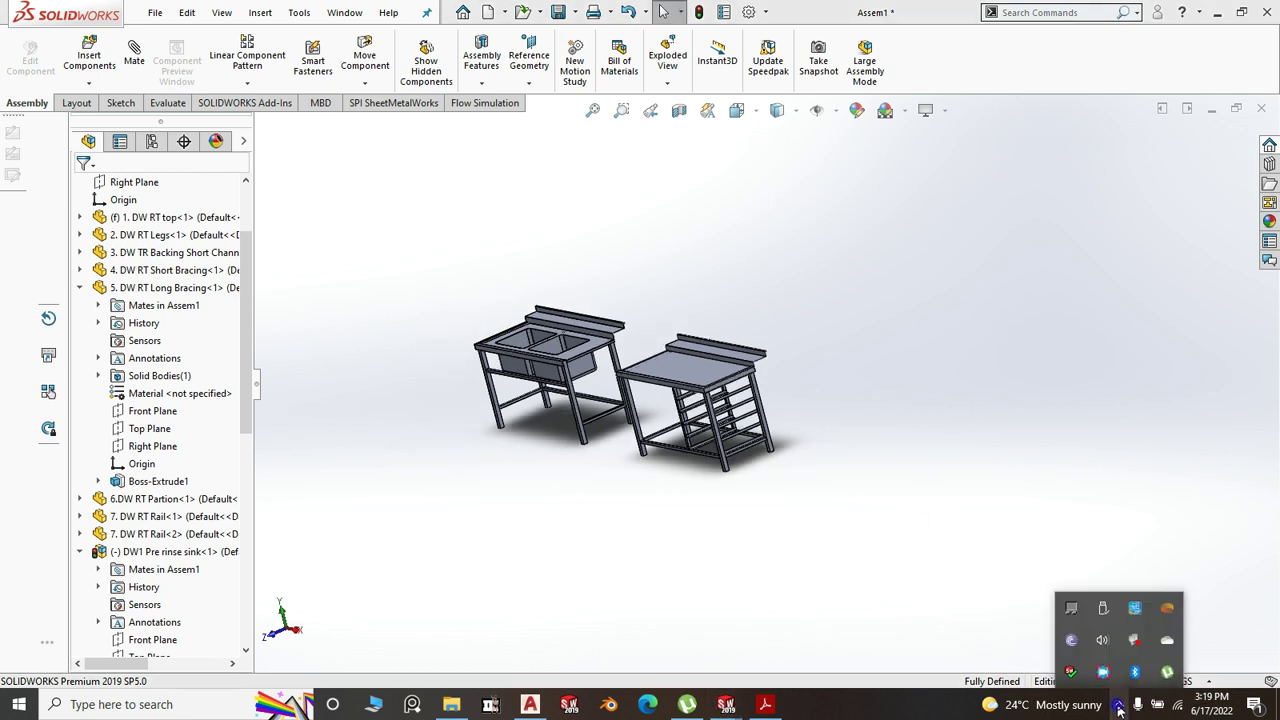